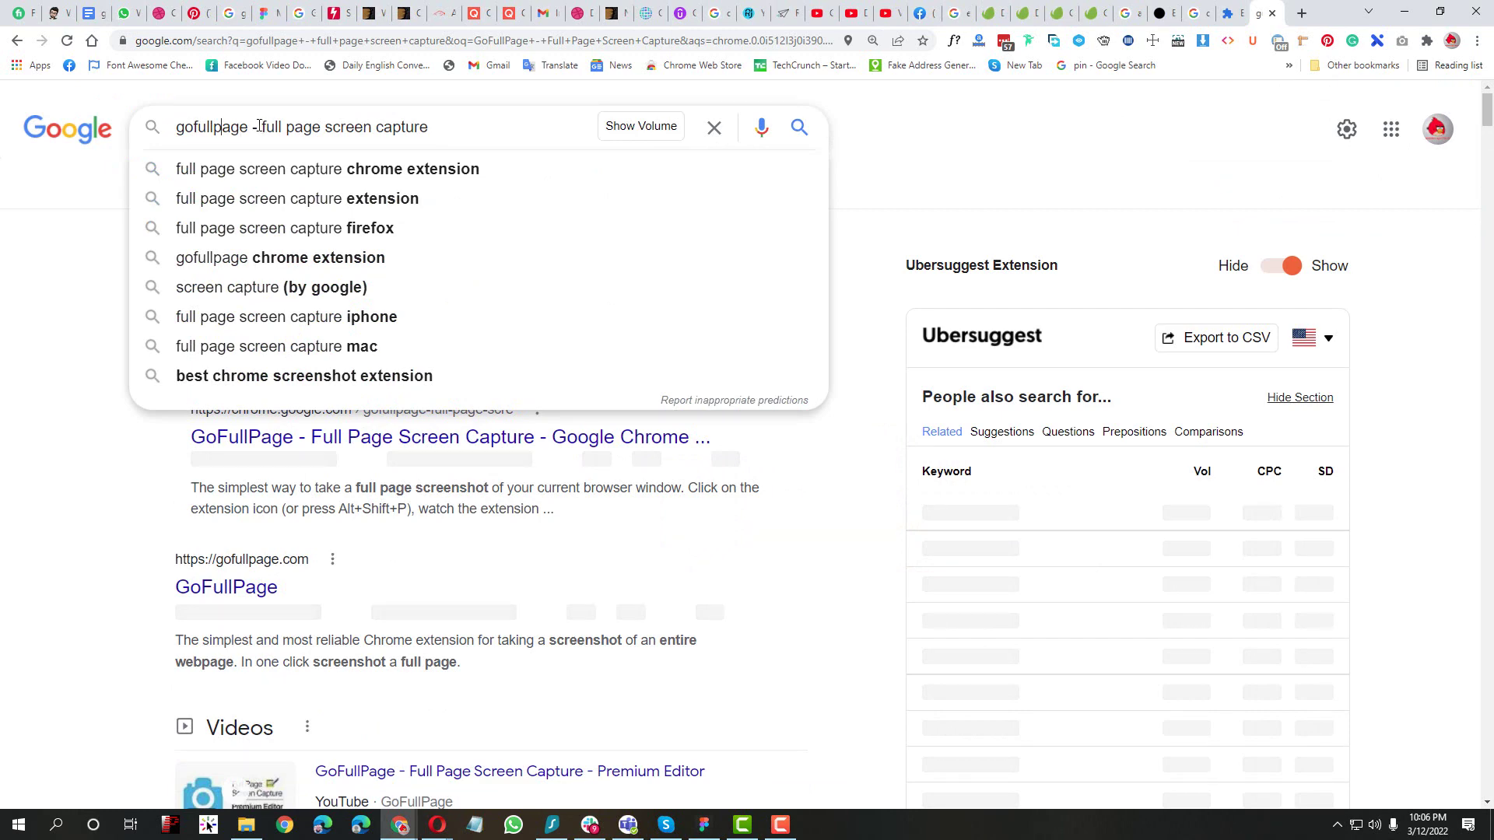
Search for gofullpage and open the web store page of the GoFullPage - Full Page Screen Capture extension
drag(254, 126, 427, 126)
key(BackSpace)
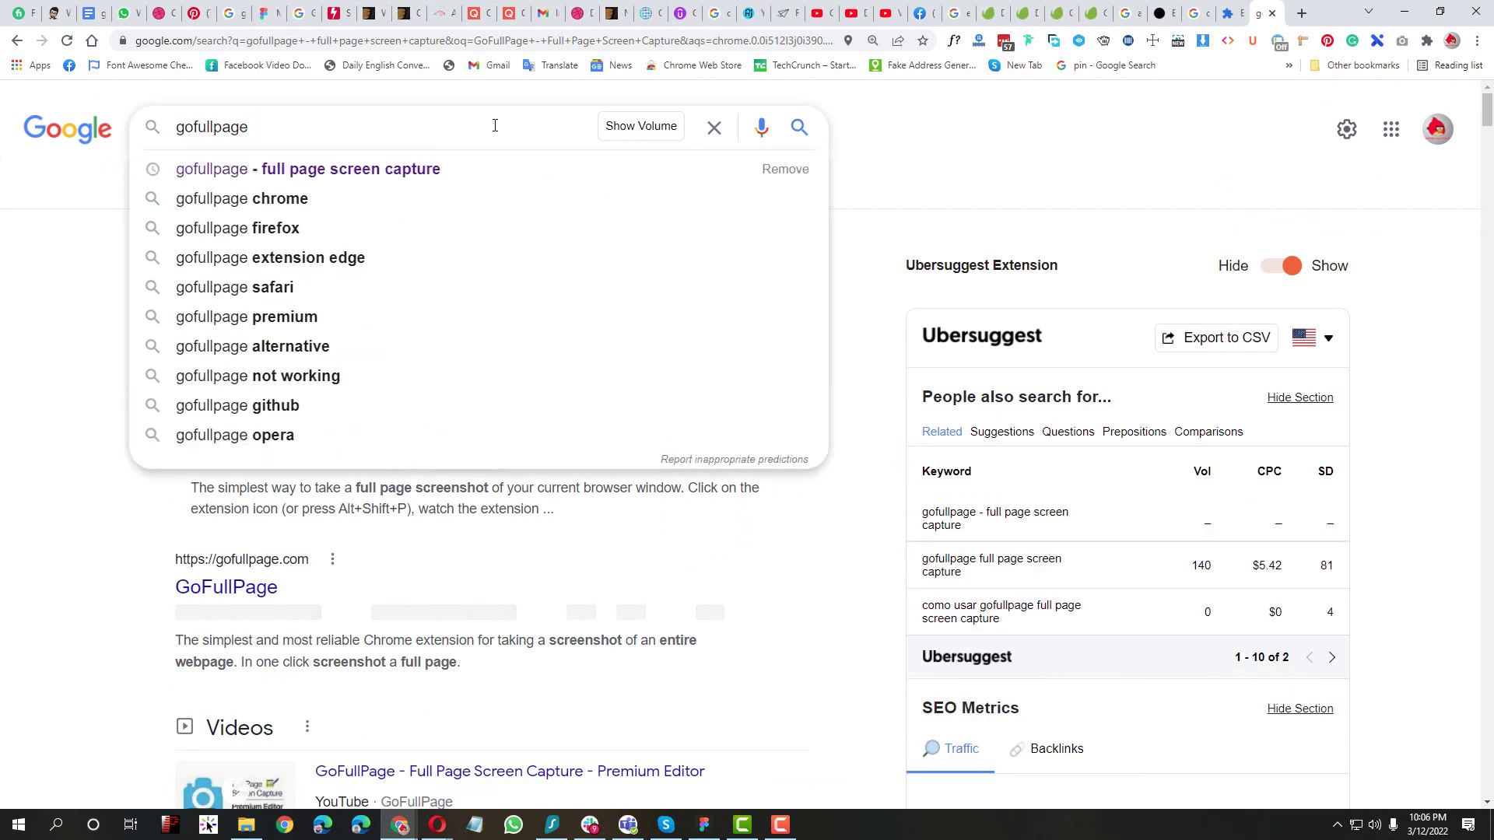
key(Return)
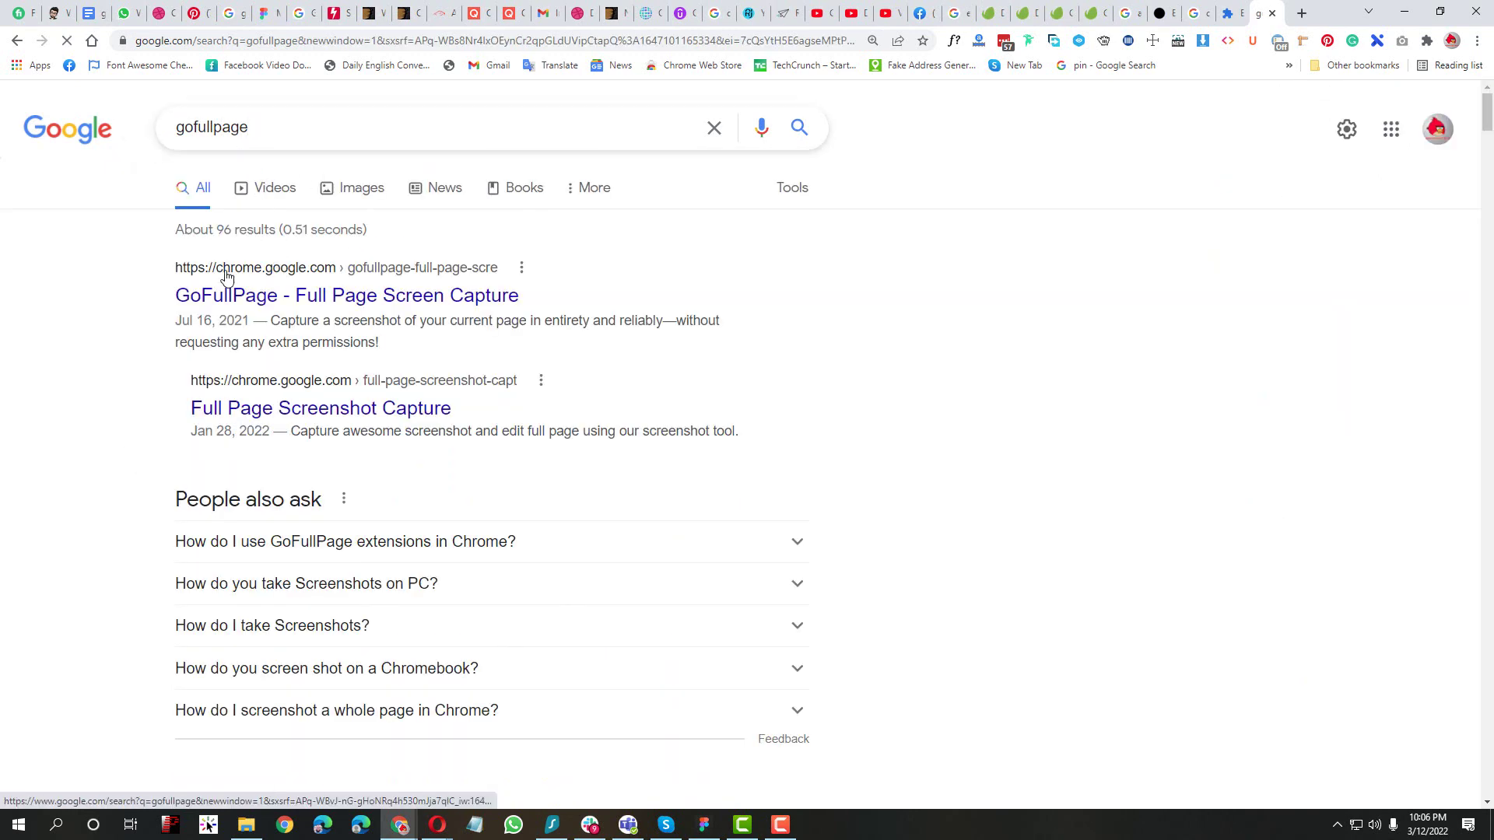
click(376, 302)
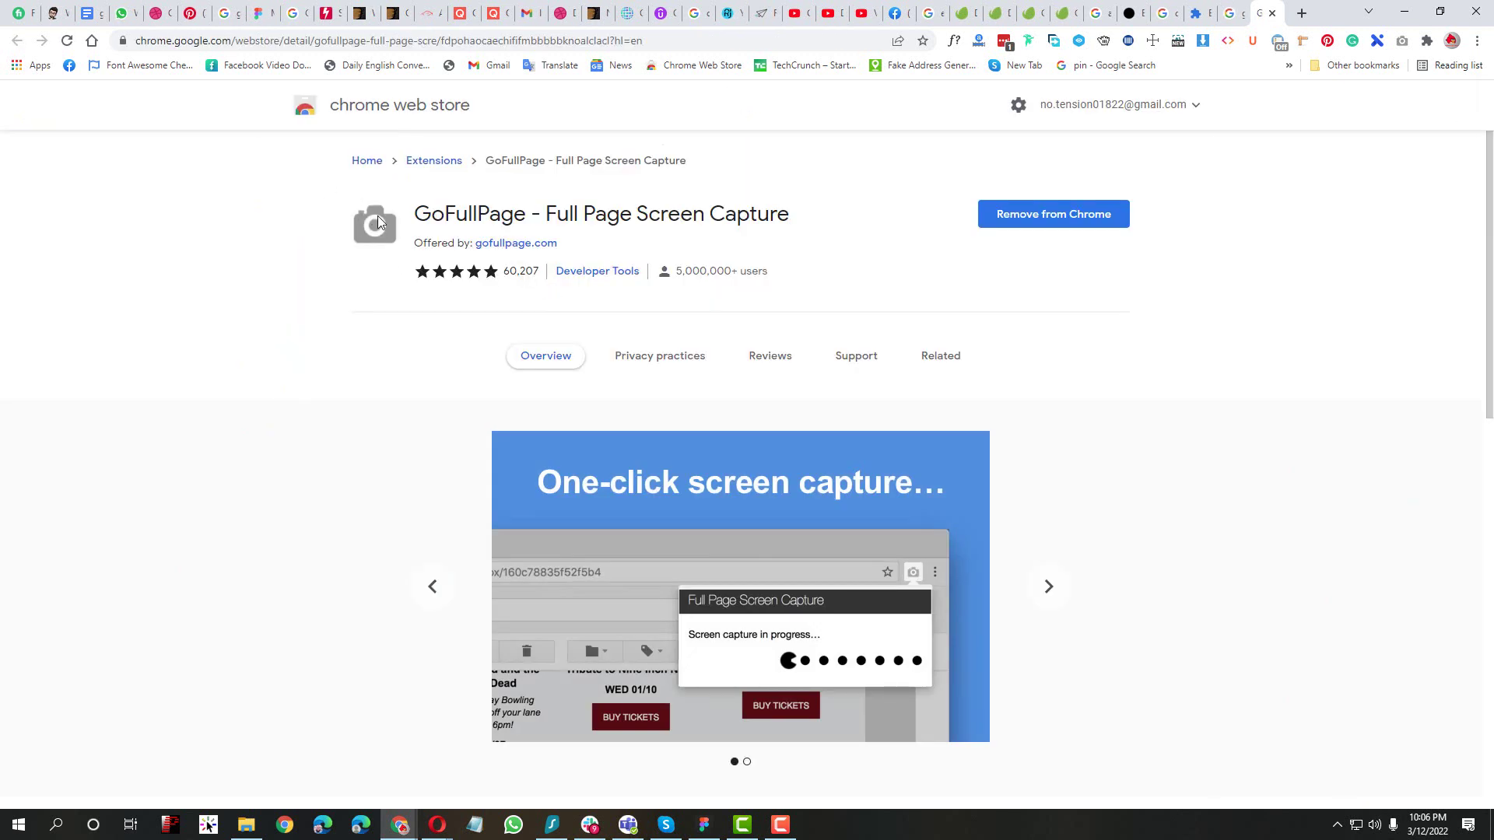
drag(415, 216, 702, 212)
click(721, 213)
Switch to the notech one-page website and capture a full-page screenshot of it with the GoFullPage extension
click(627, 14)
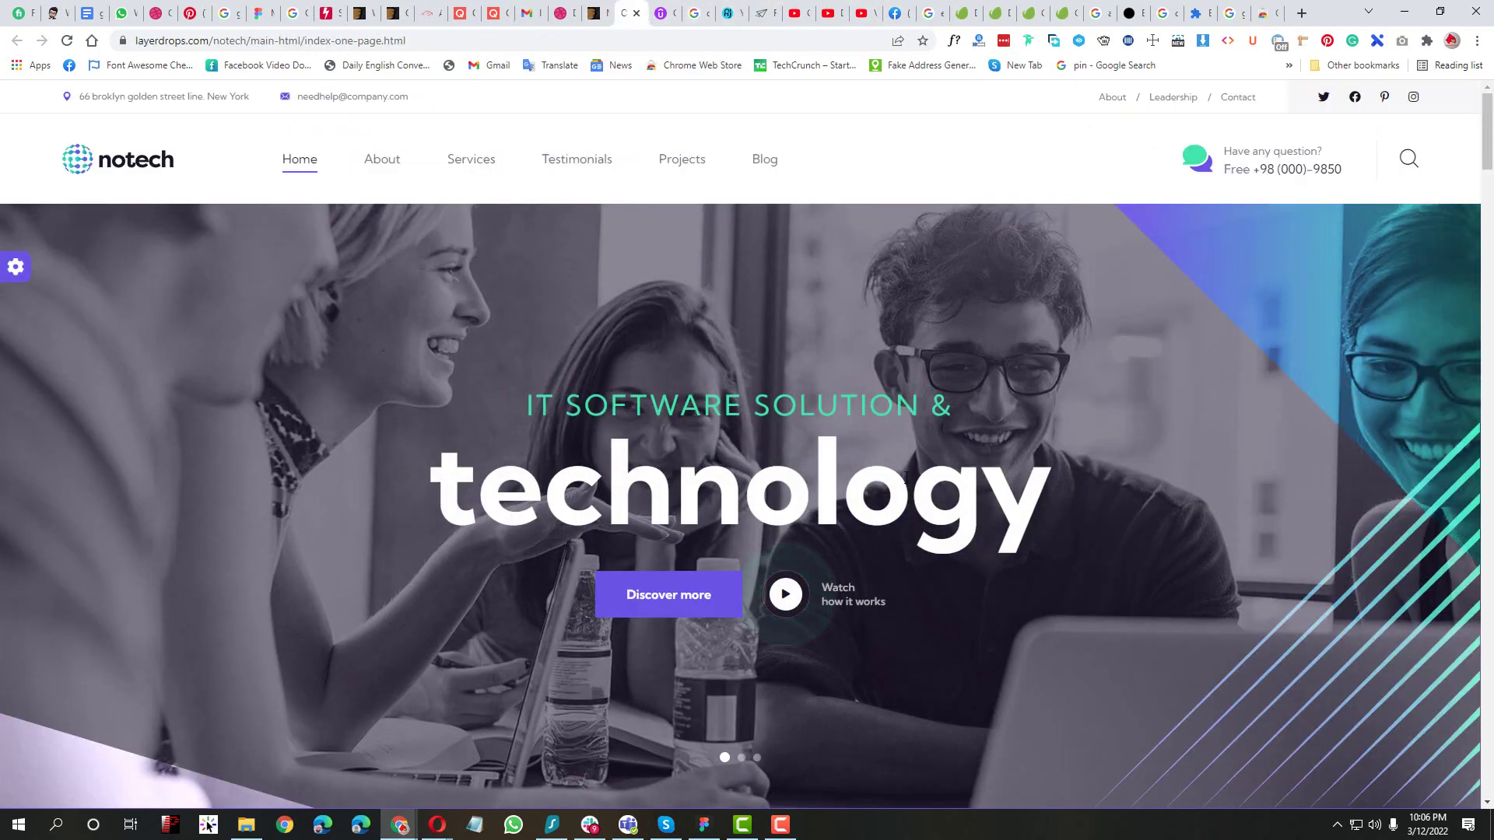
scroll(895, 506, down, 20)
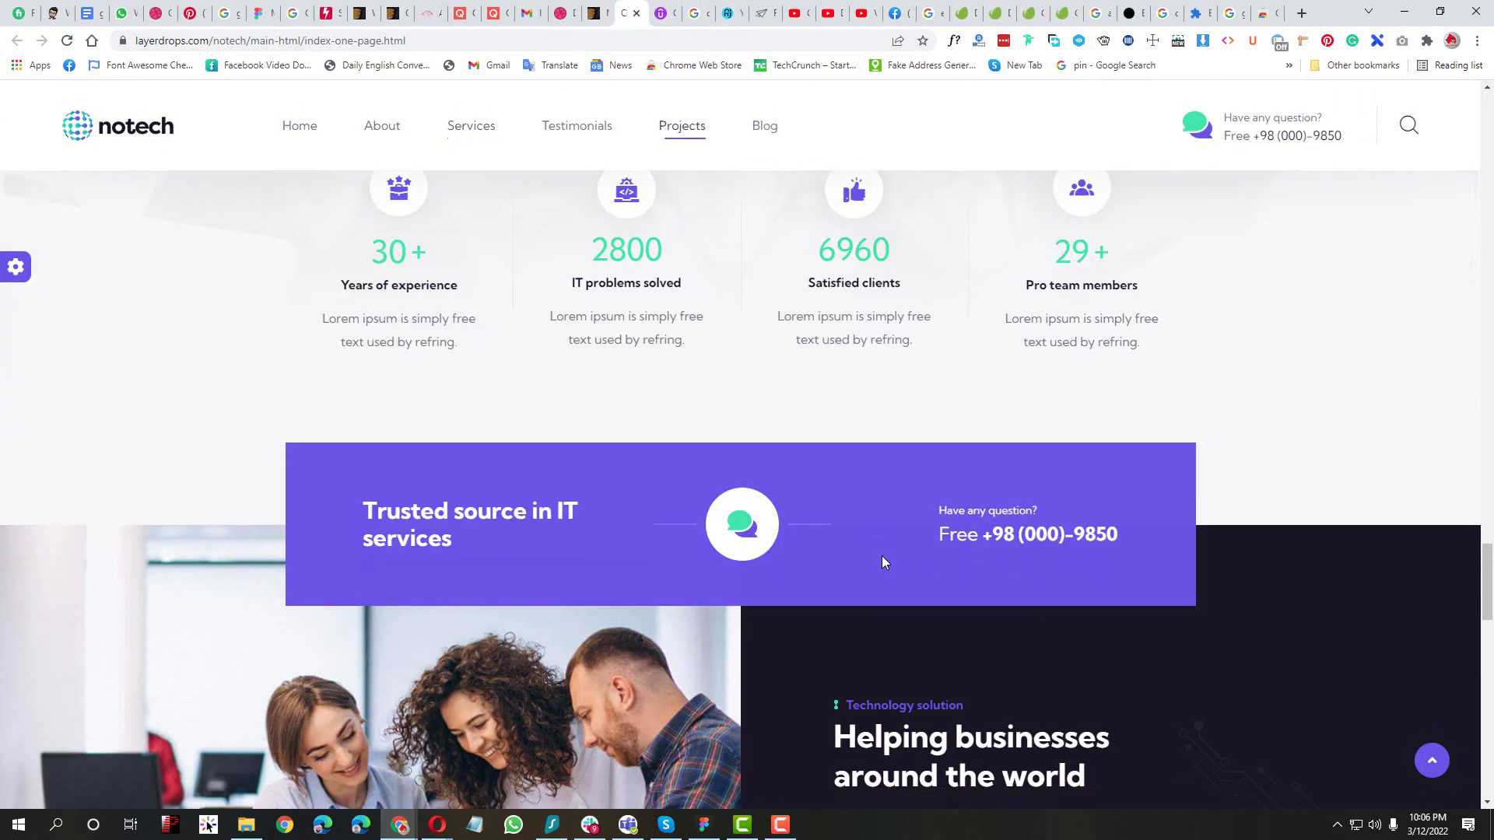
scroll(881, 556, down, 10)
scroll(881, 556, up, 15)
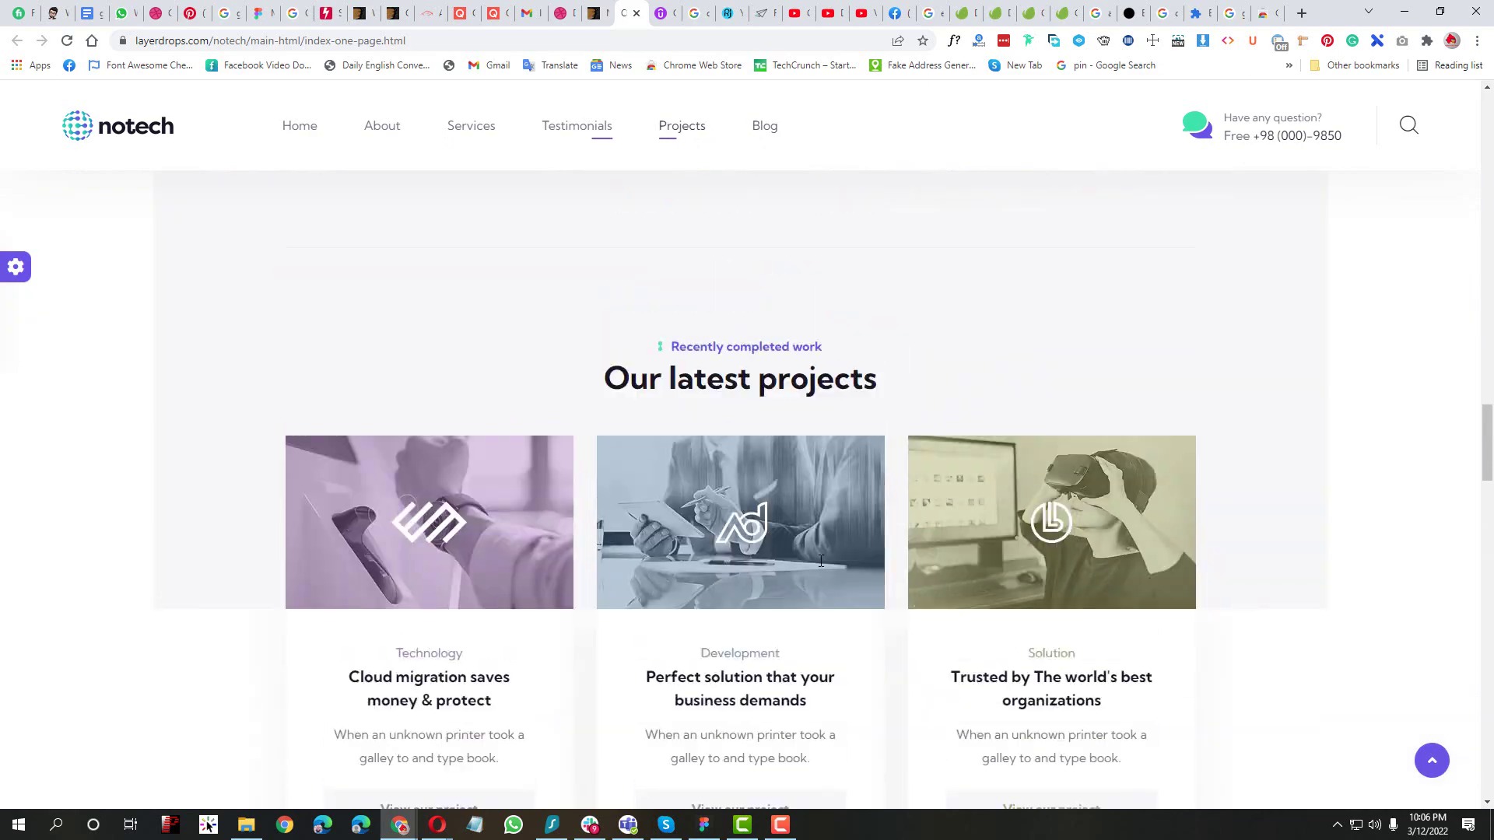
scroll(821, 560, up, 15)
scroll(743, 709, down, 10)
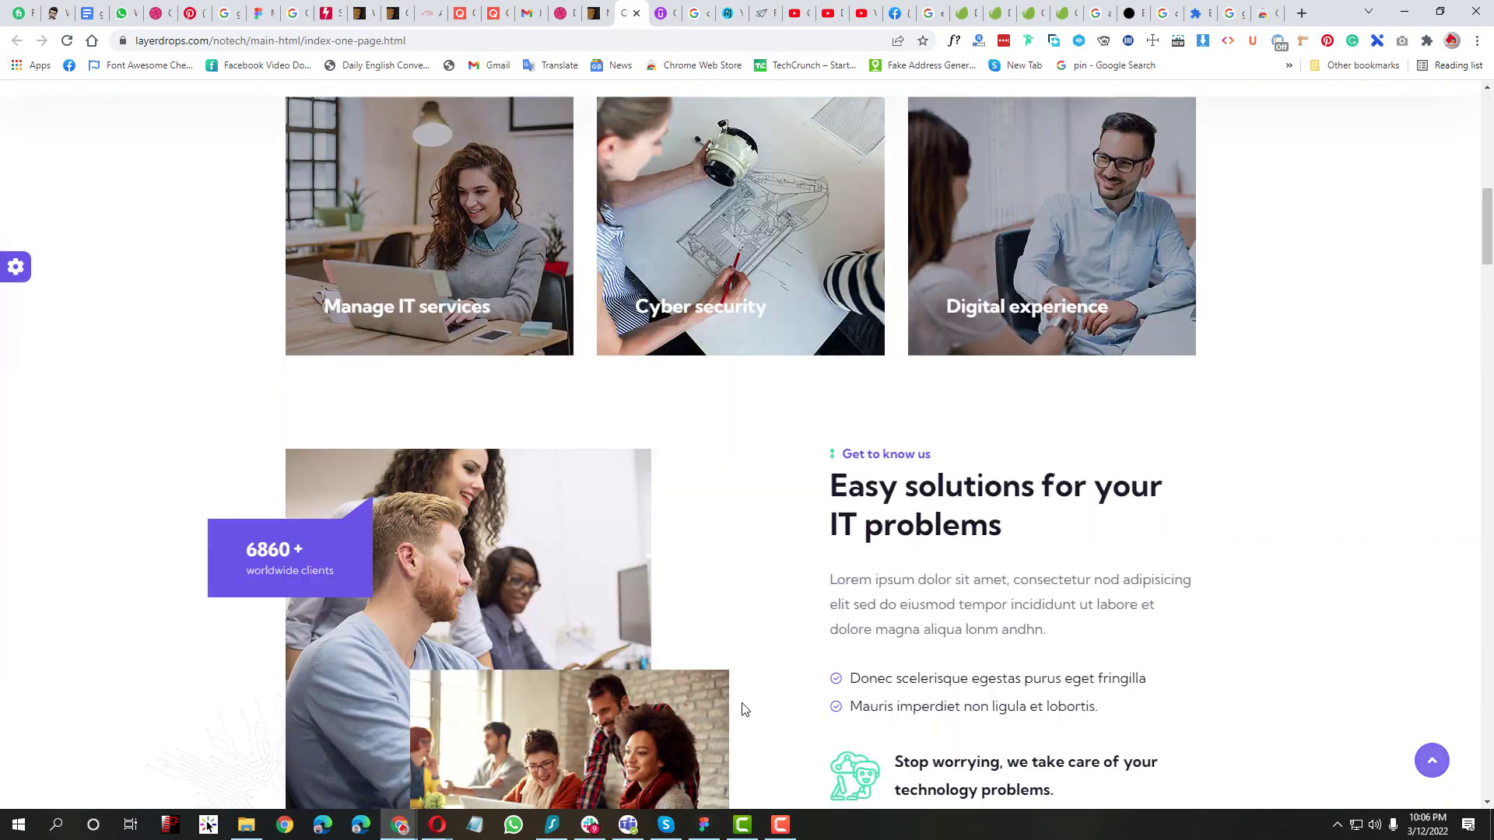
scroll(743, 700, up, 10)
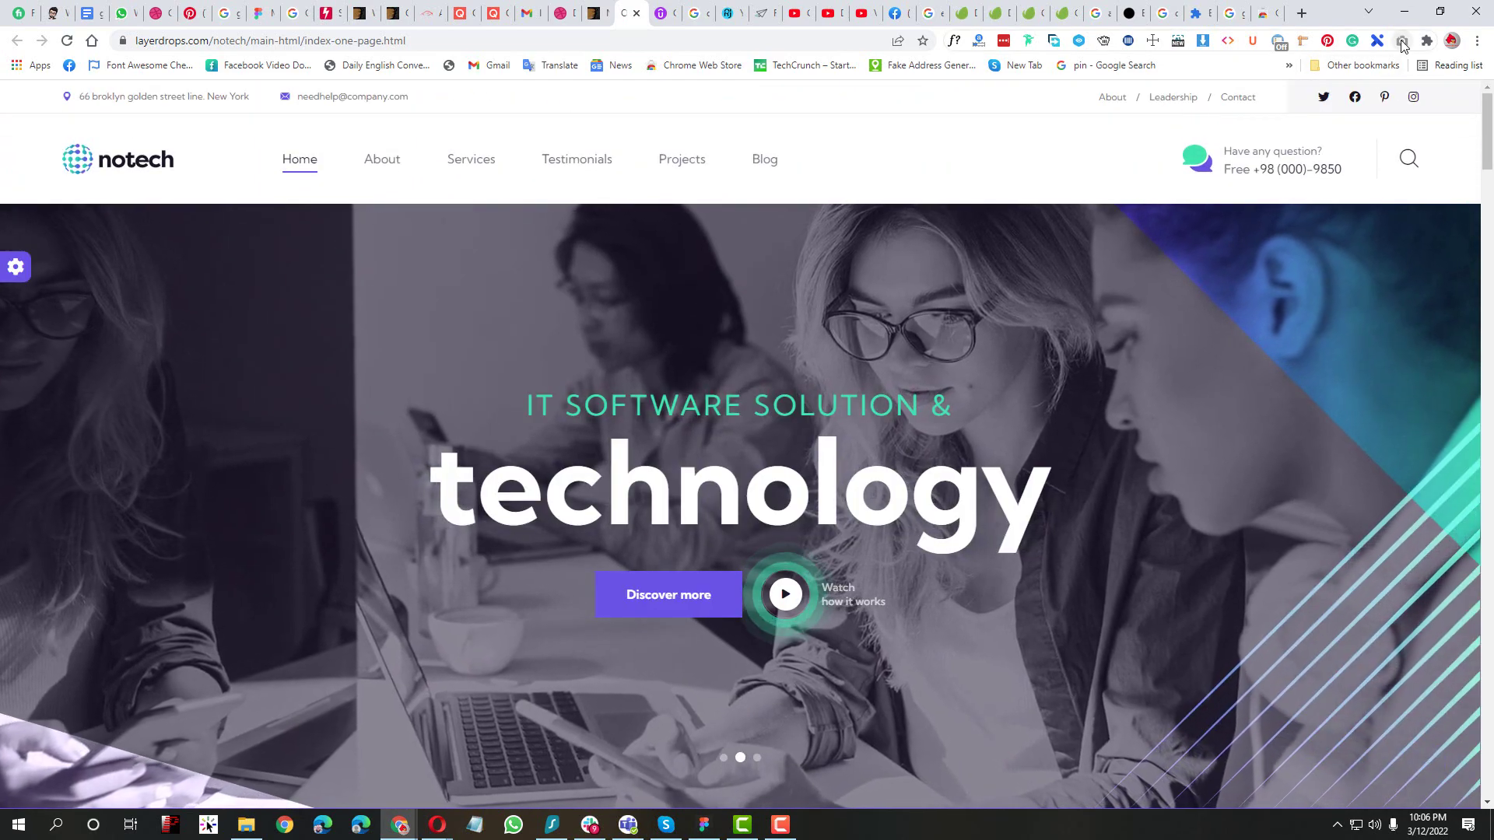
click(1403, 42)
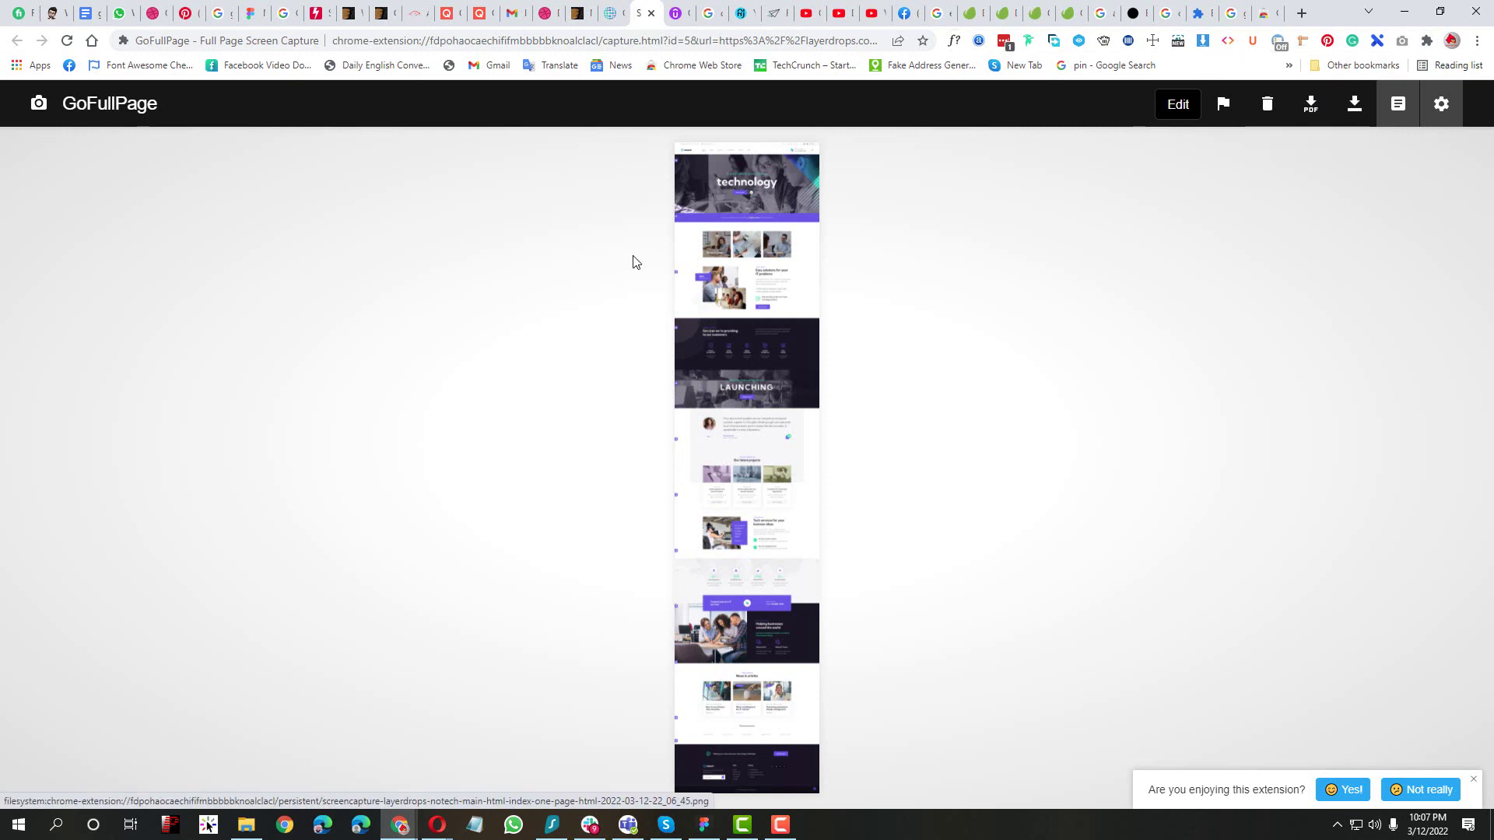
Copy the captured page image and paste it onto an empty area of the Copy Design canvas in Figma
right_click(729, 237)
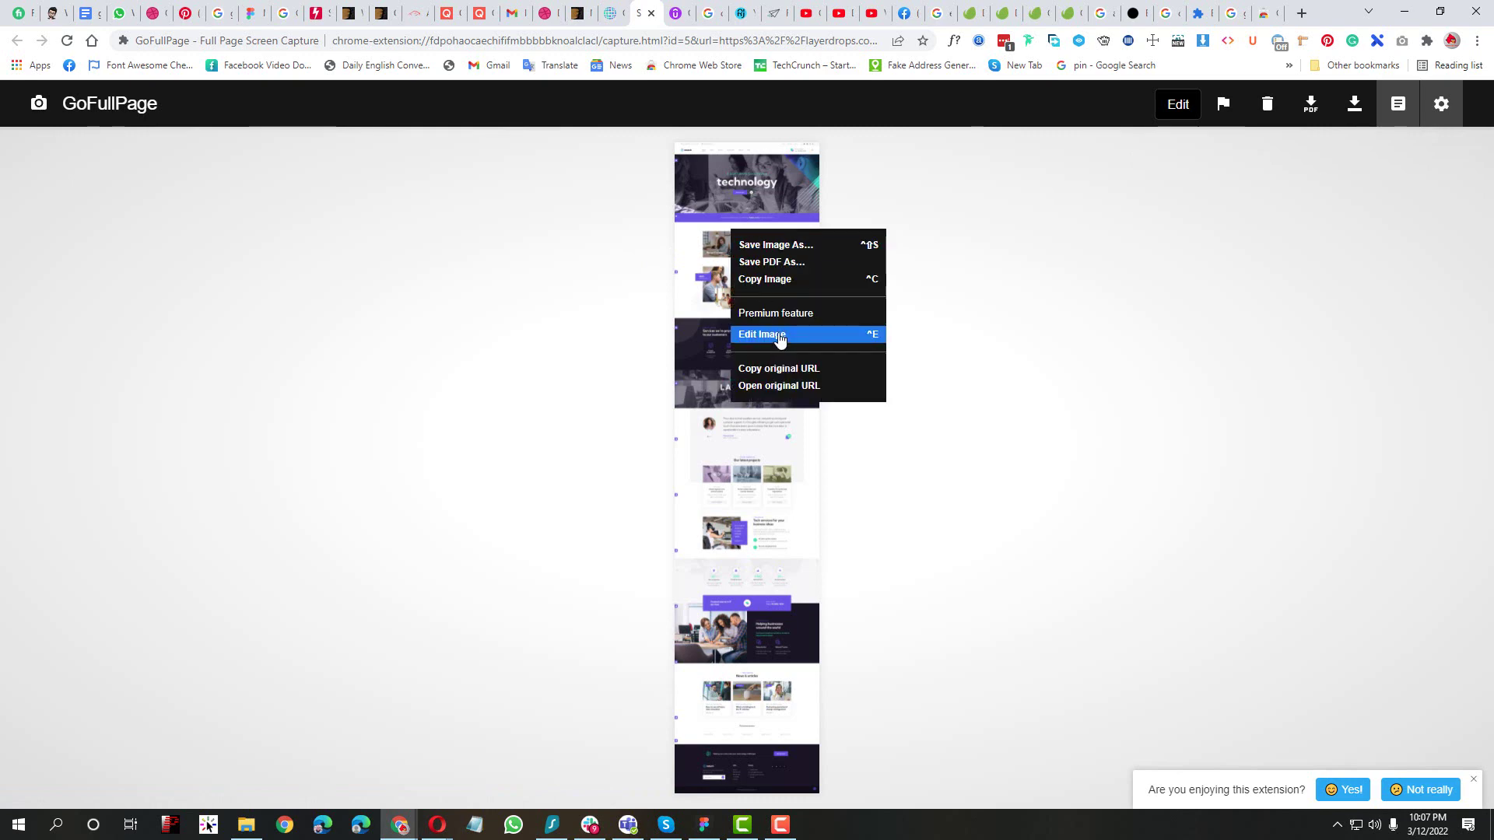
click(789, 279)
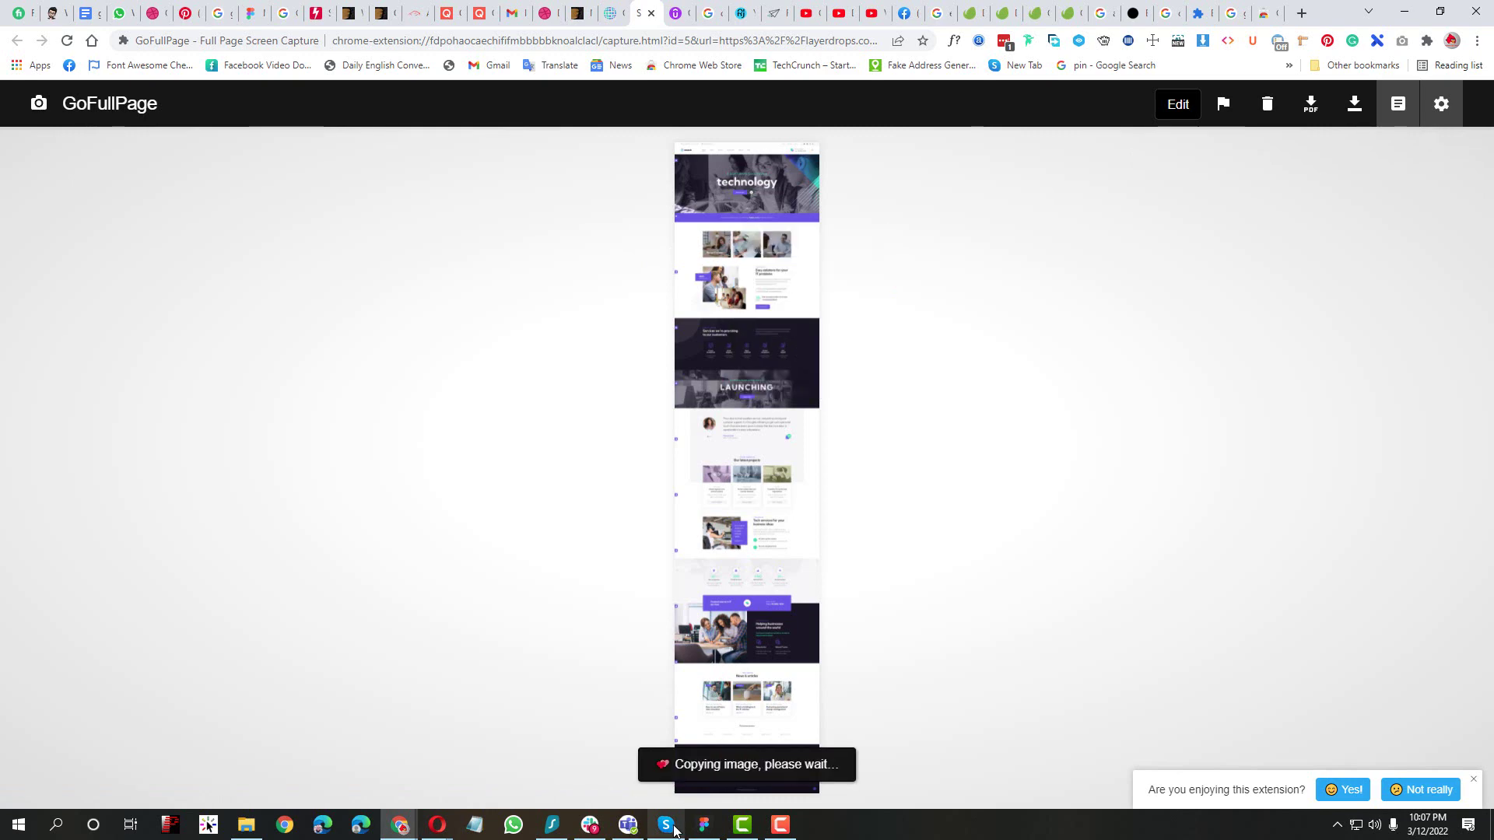
click(703, 825)
scroll(712, 343, down, 10)
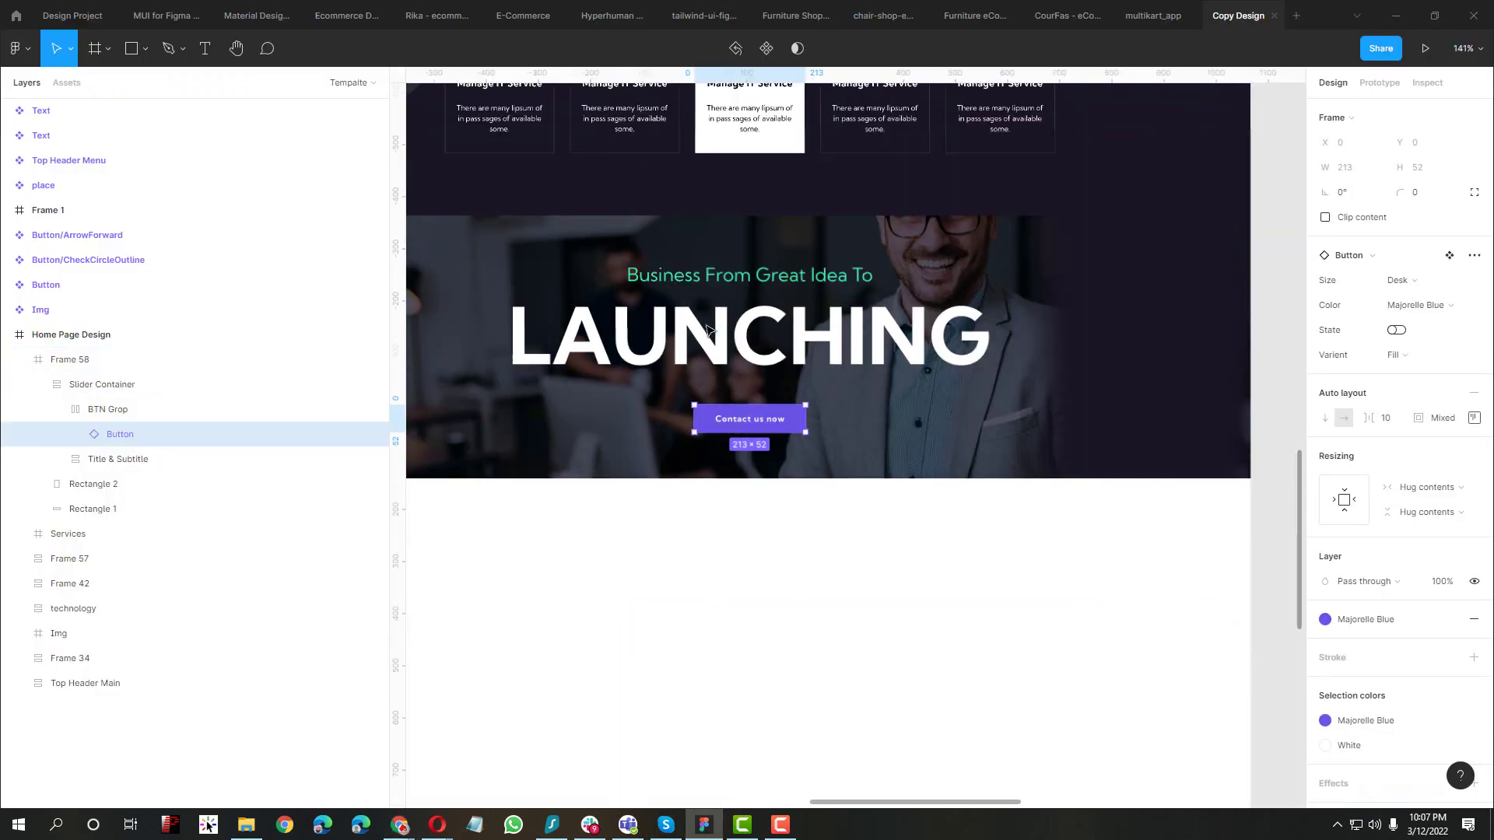
click(975, 462)
scroll(784, 383, right, 5)
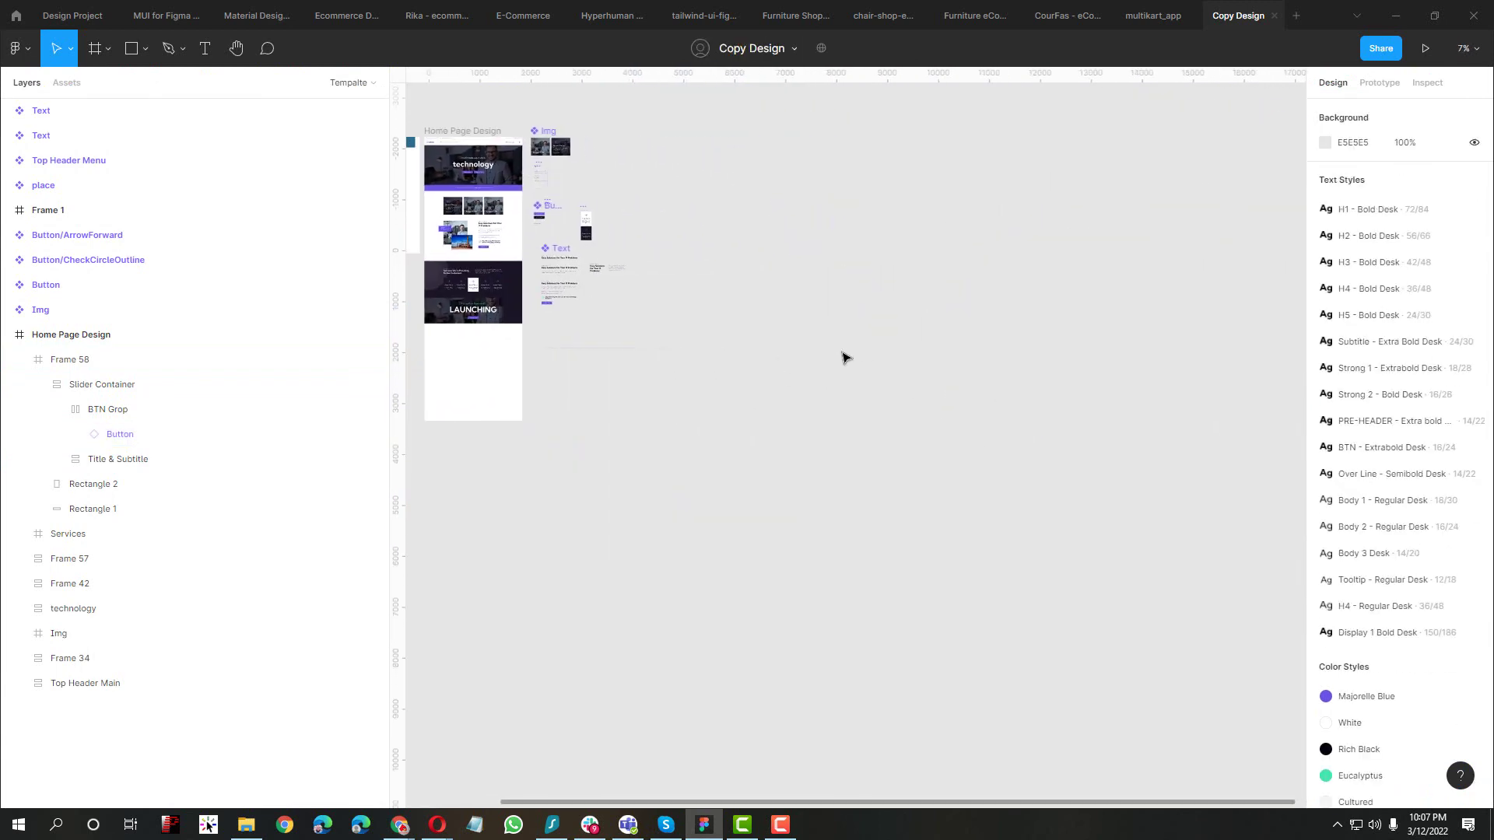
key(ctrl+v)
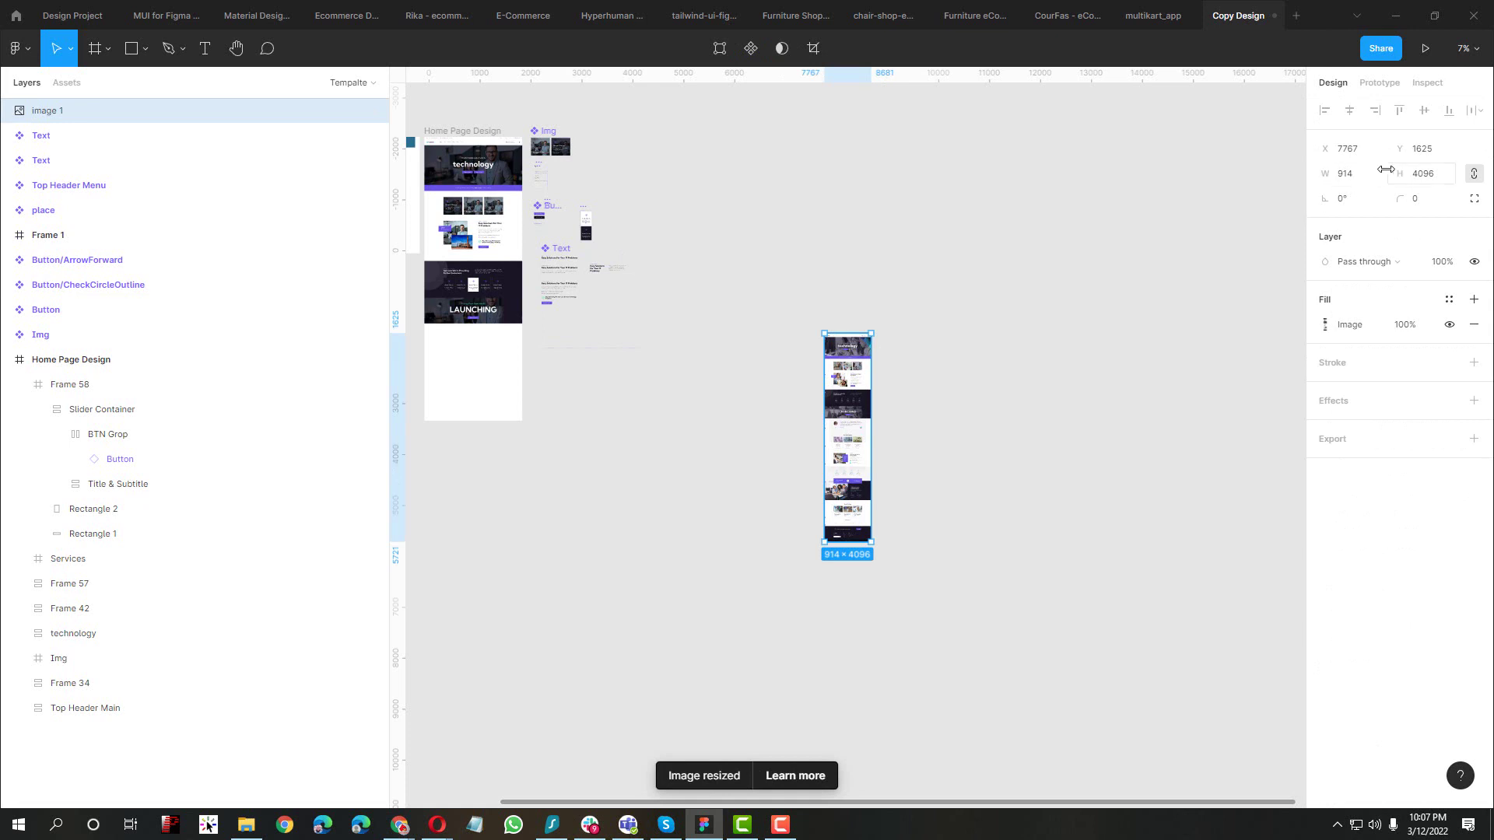
Check the pasted screenshot's width, then delete the image from the canvas
click(1350, 177)
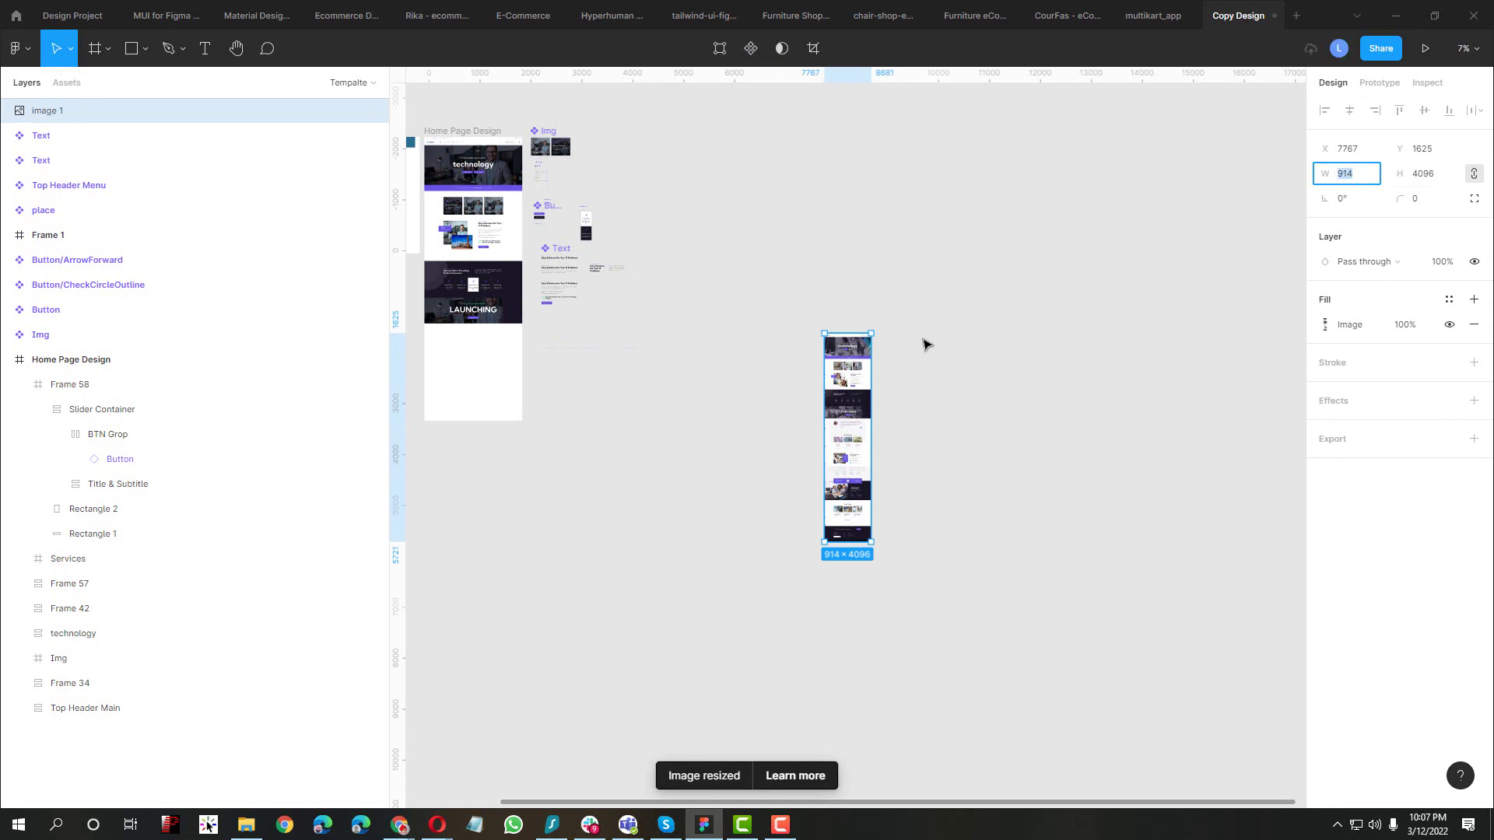
scroll(926, 340, up, 3)
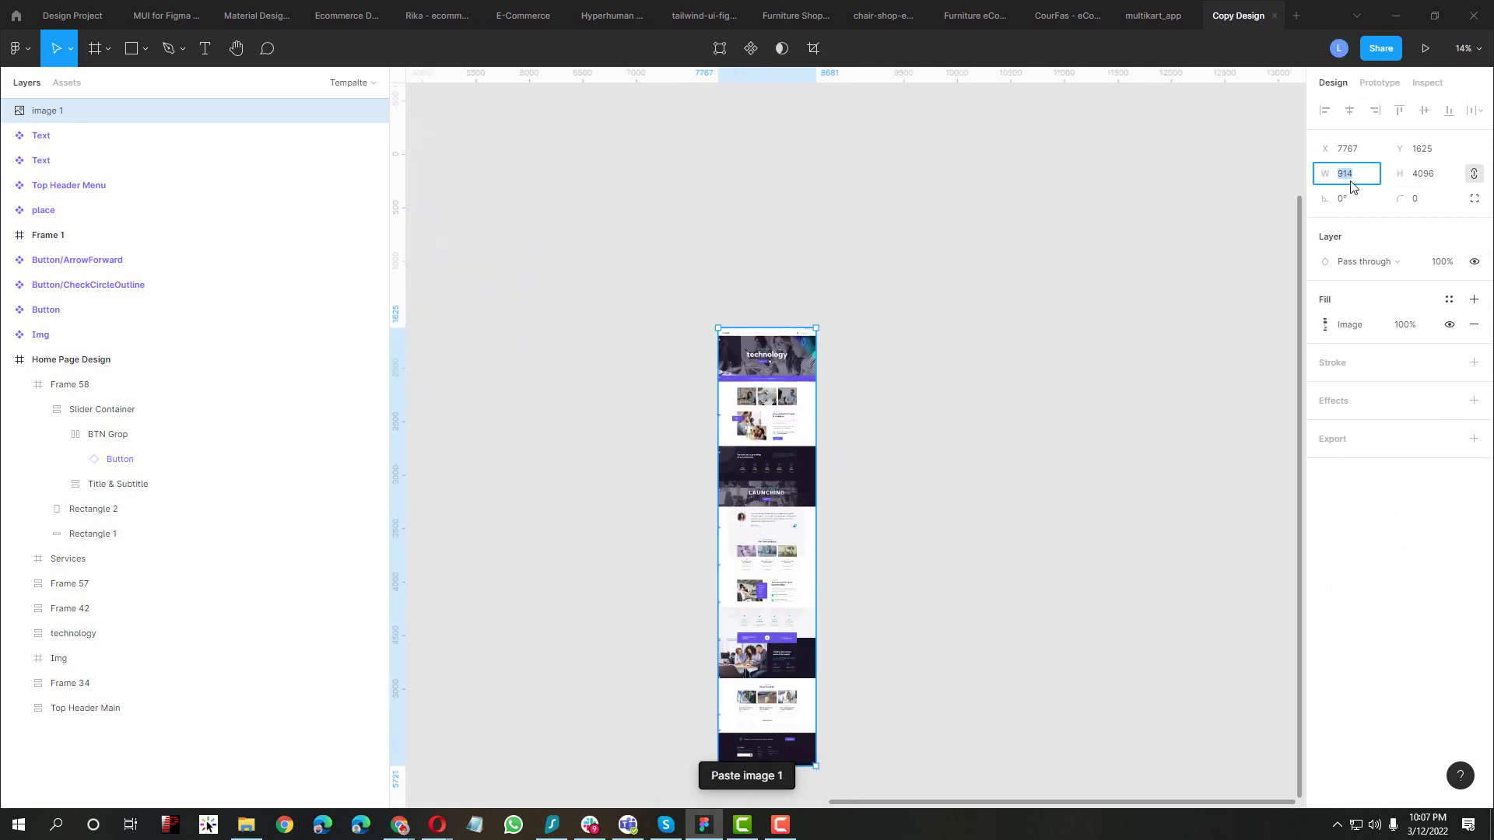
click(895, 389)
click(770, 385)
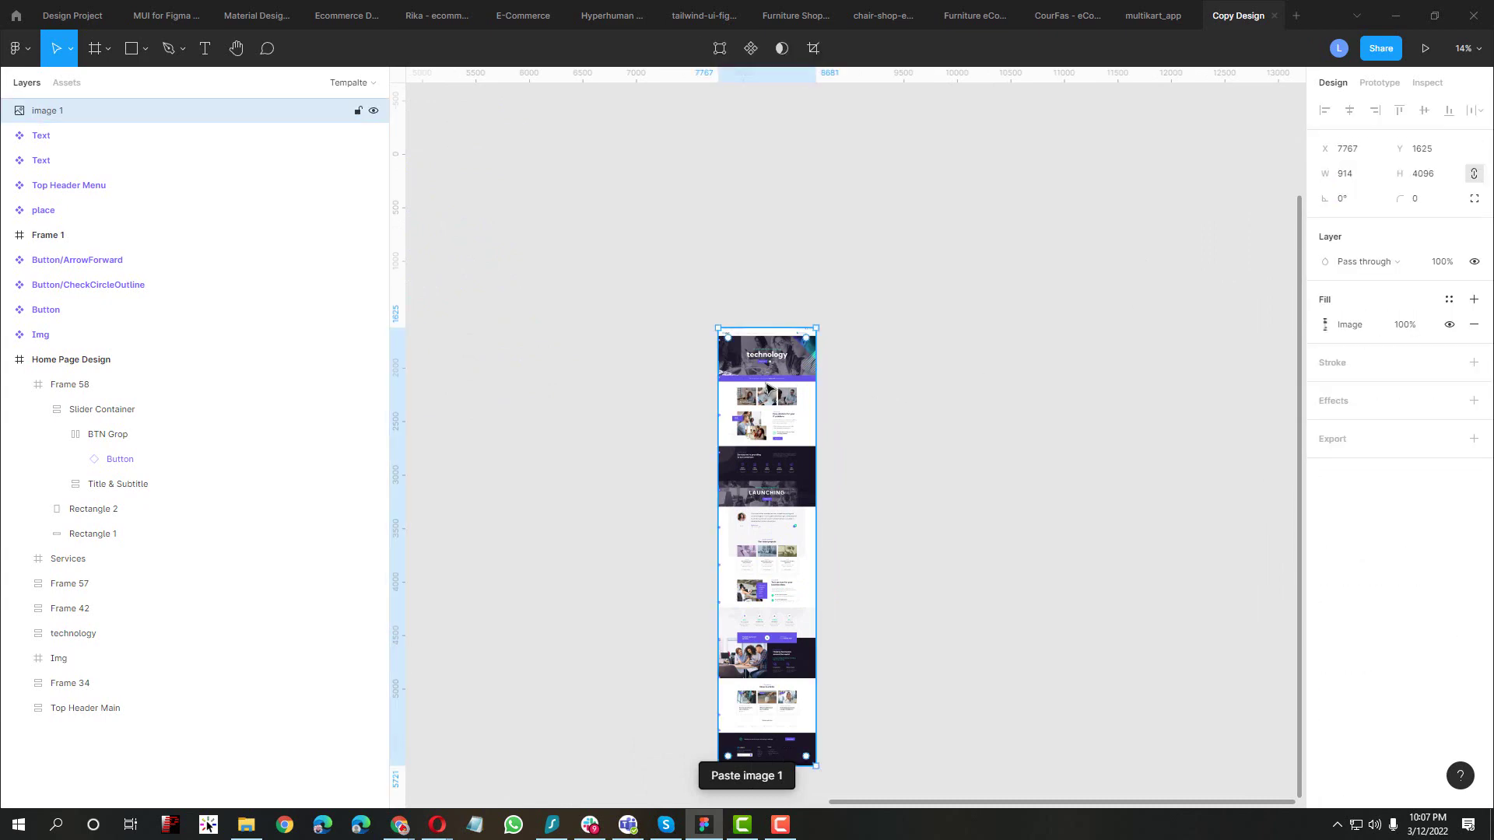
key(Delete)
Return to the GoFullPage capture in Chrome, download it as a PNG image and show the file in its folder
key(alt+Tab)
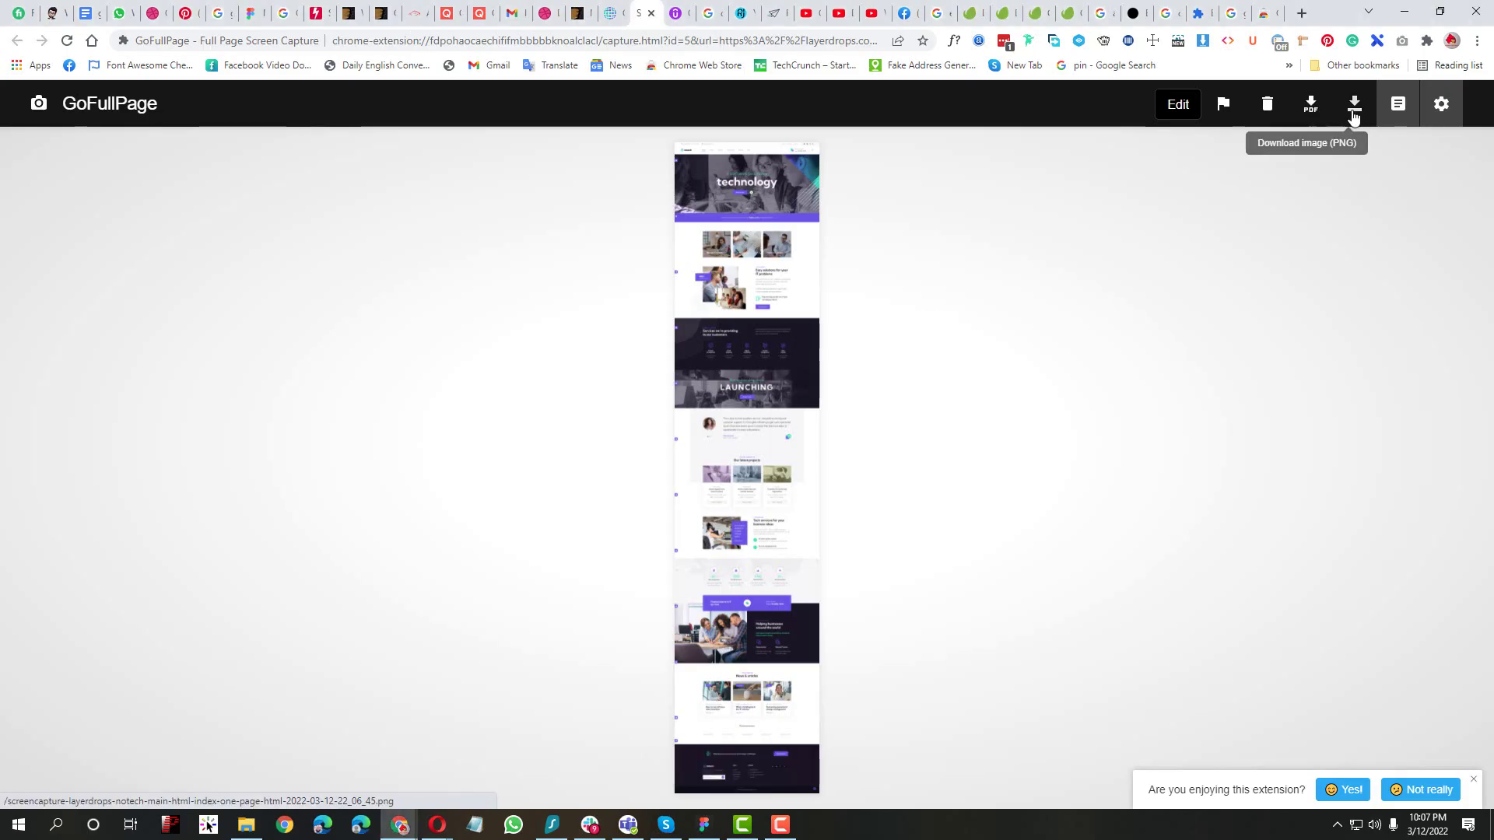
click(1354, 113)
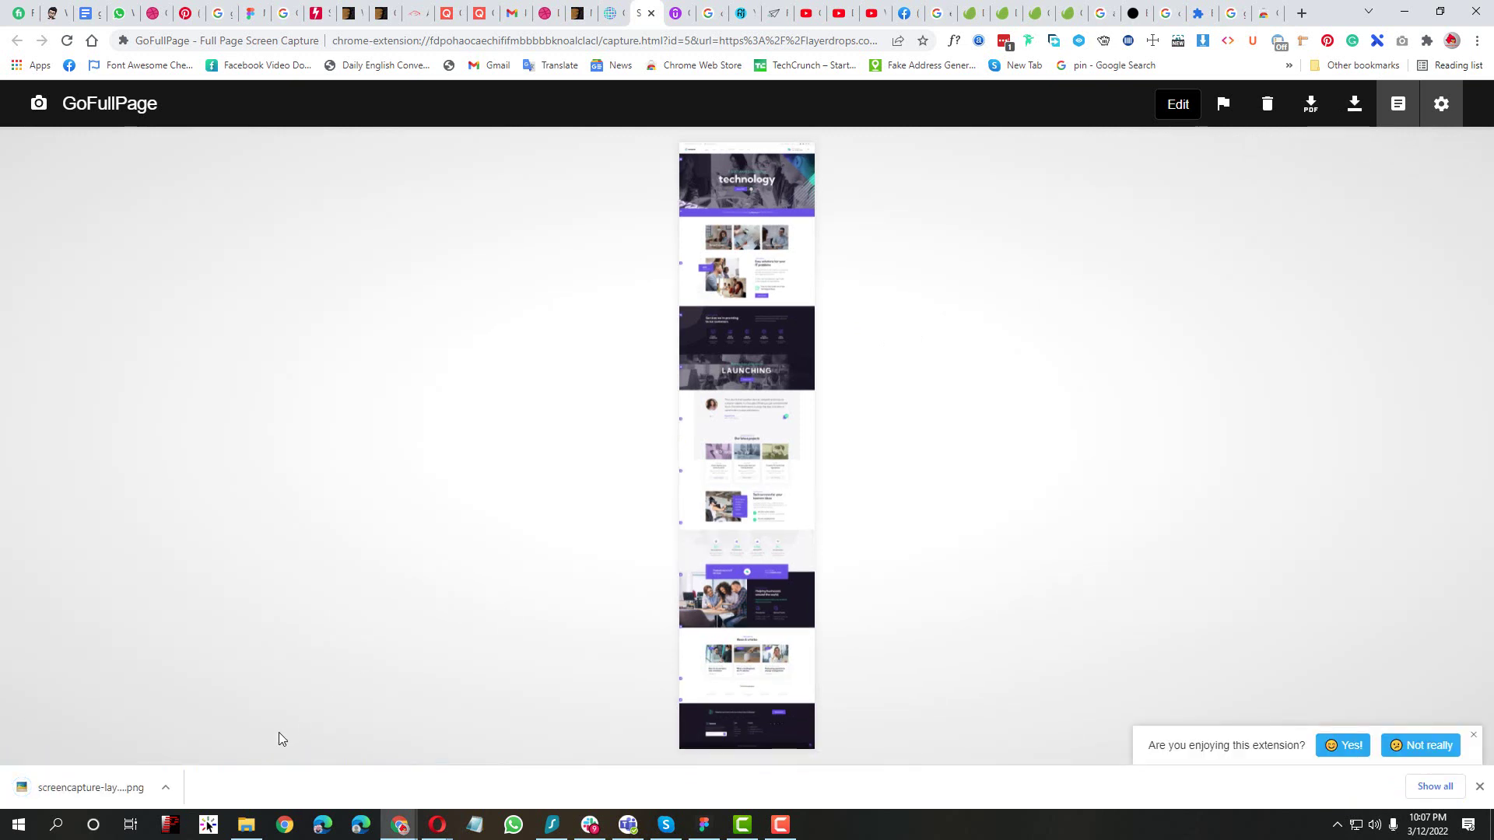
right_click(144, 786)
click(187, 747)
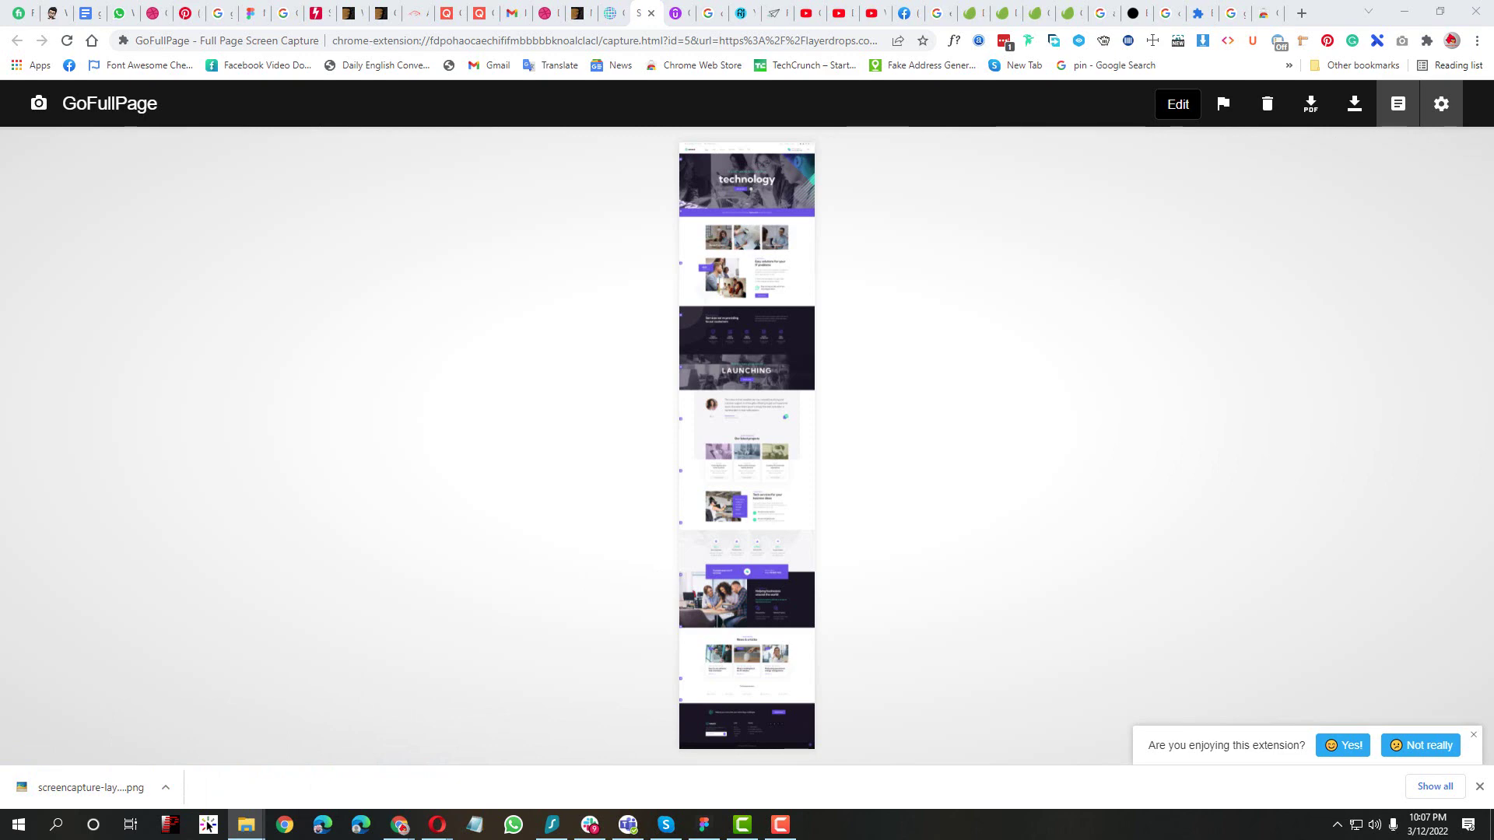
double_click(413, 73)
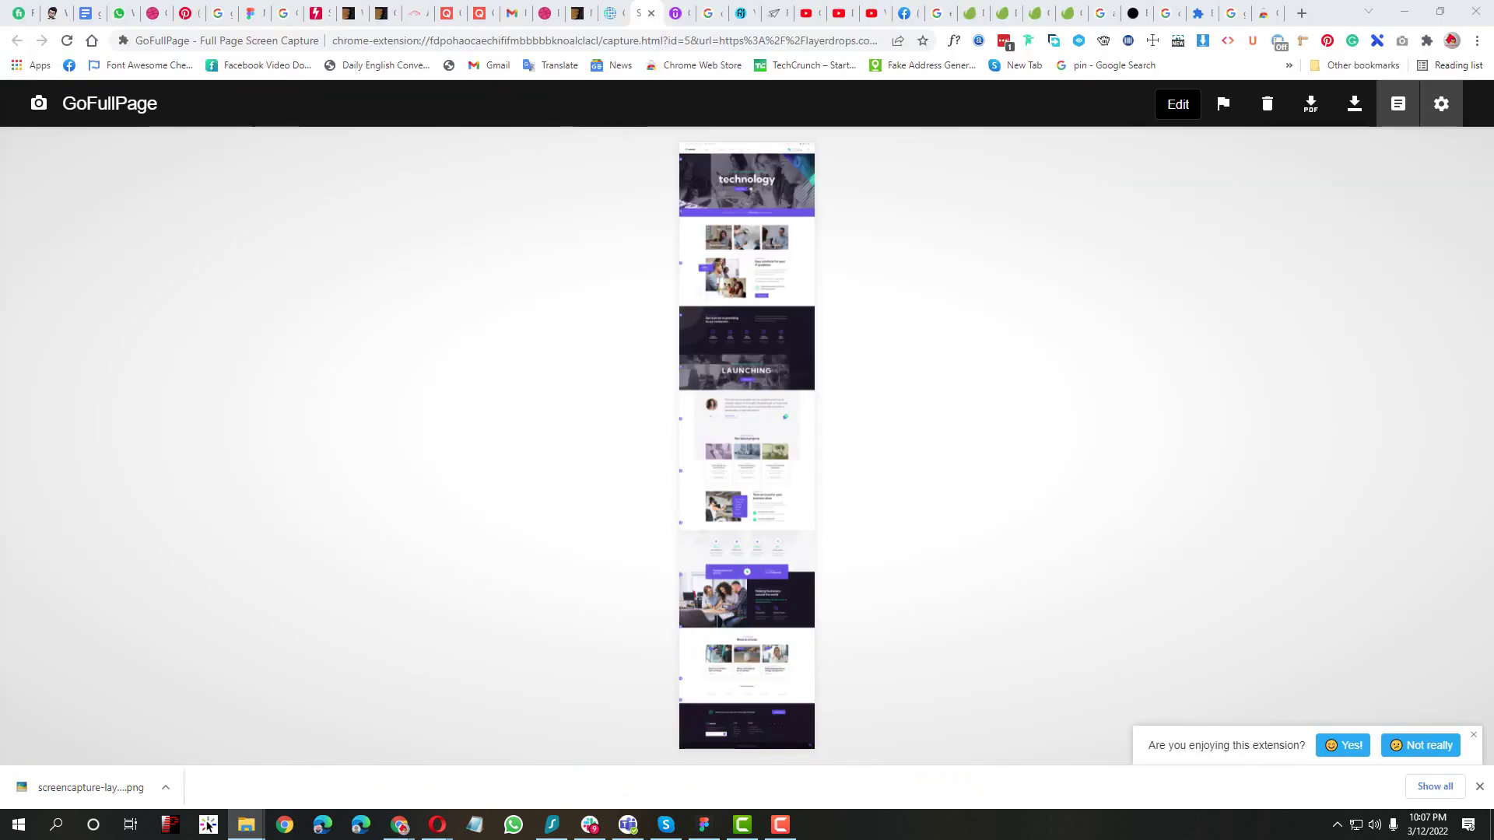
Place the downloaded screencapture PNG from the Downloads folder onto the empty Figma canvas
click(704, 825)
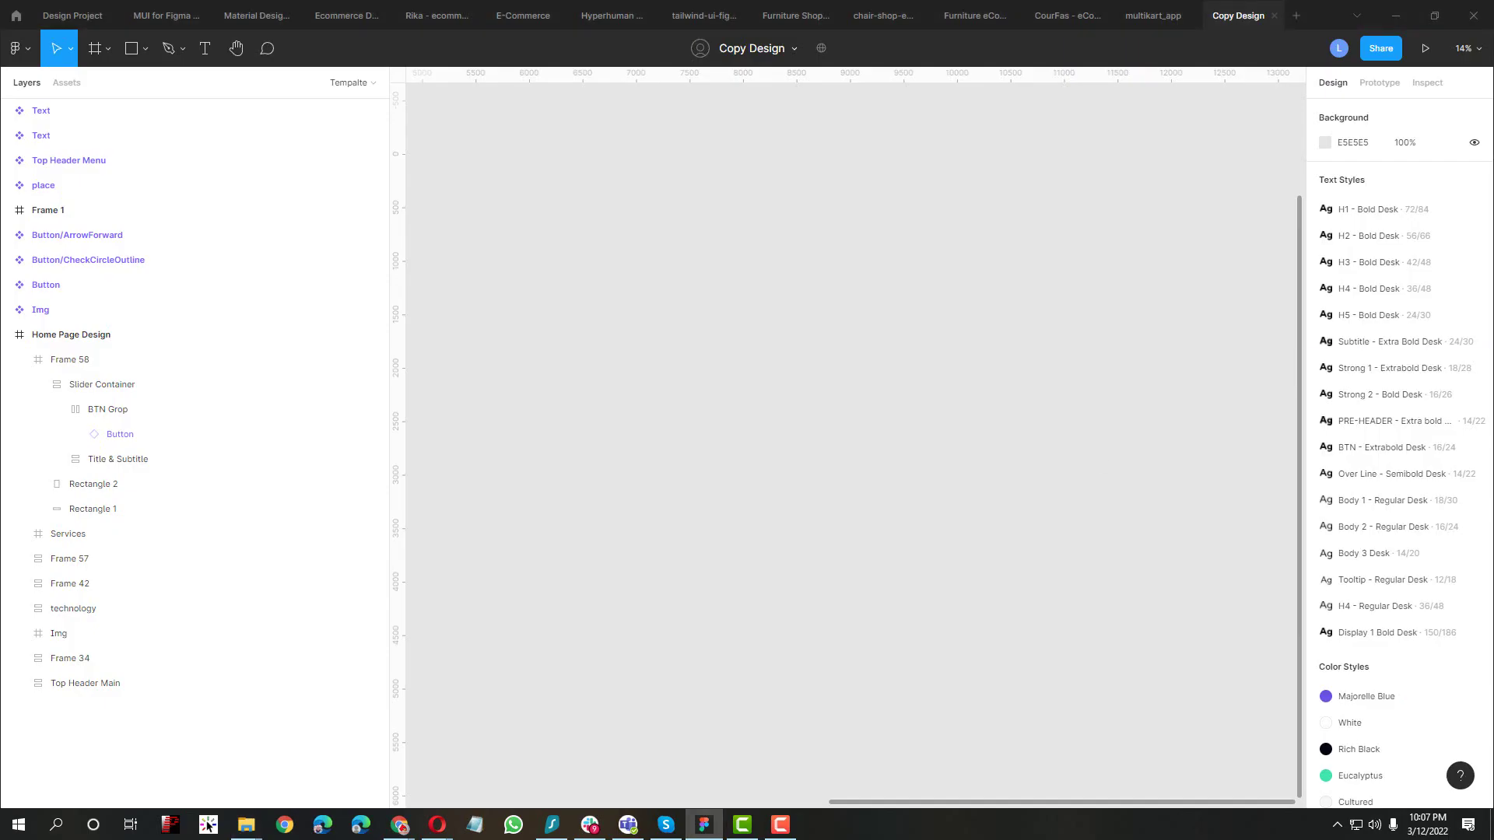
click(246, 825)
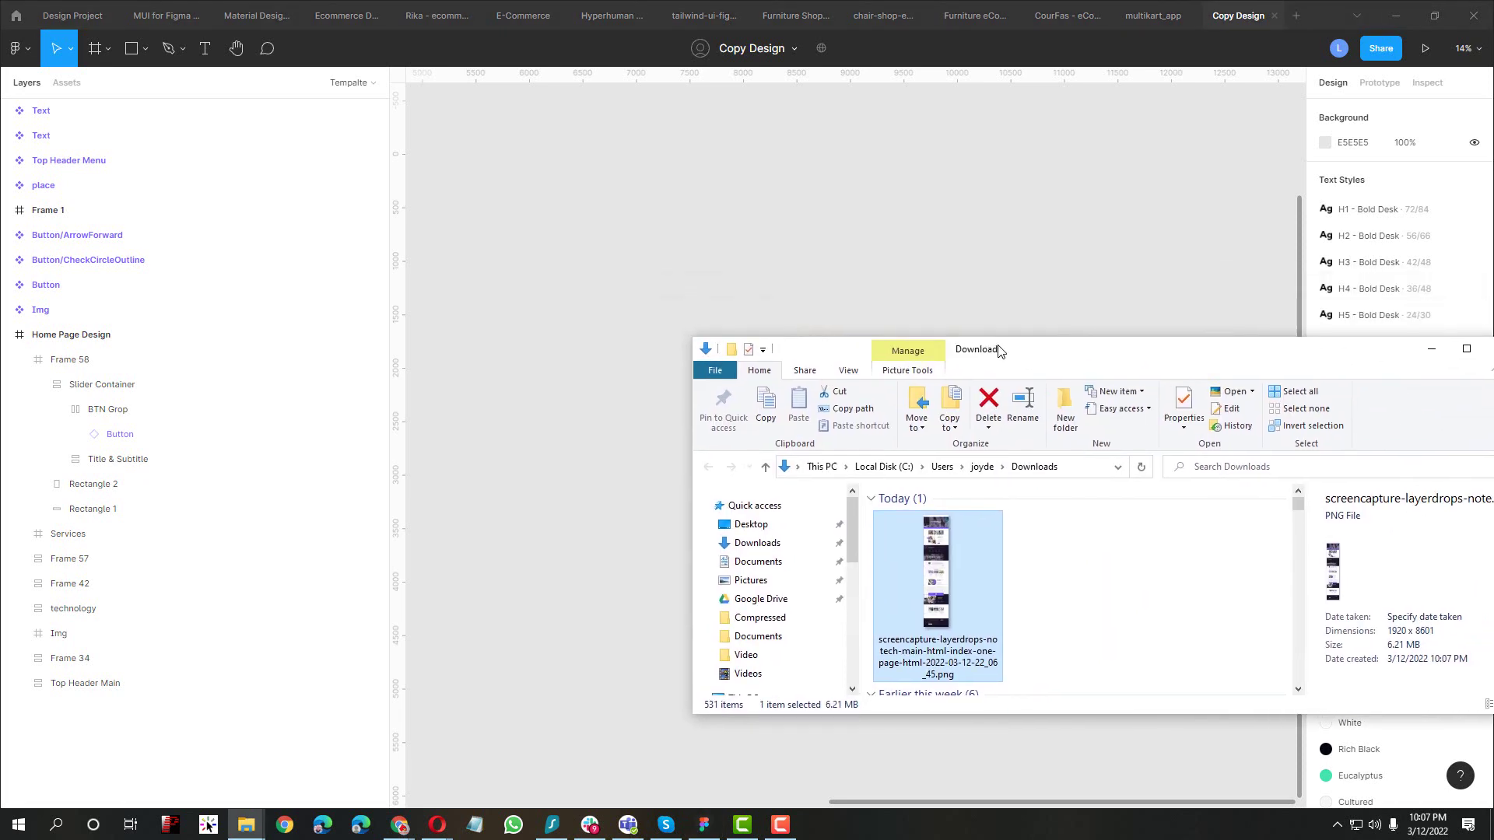
drag(598, 364, 598, 364)
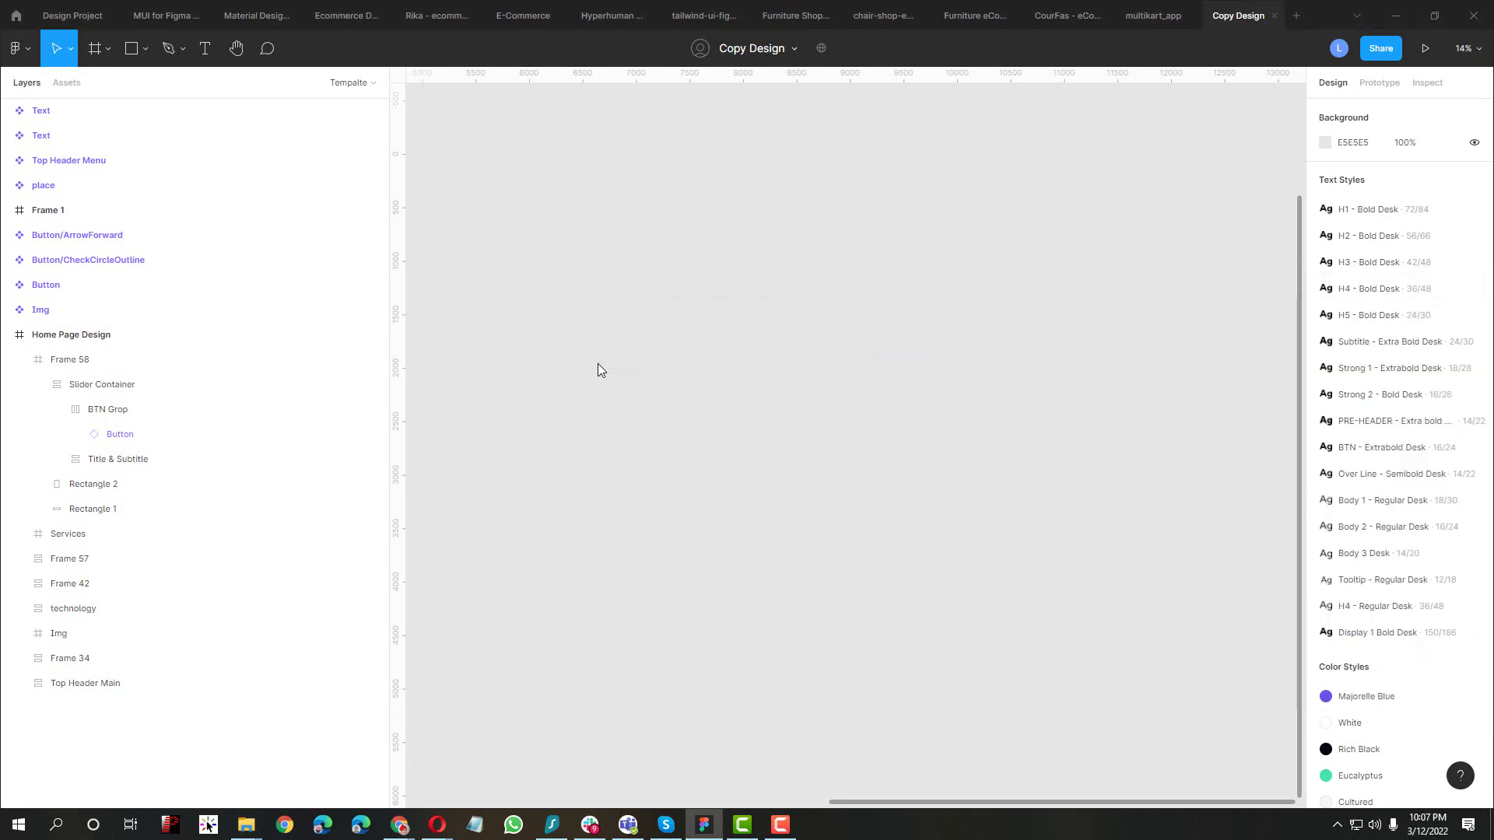
Set the width of the placed screenshot image to 1920
click(1351, 175)
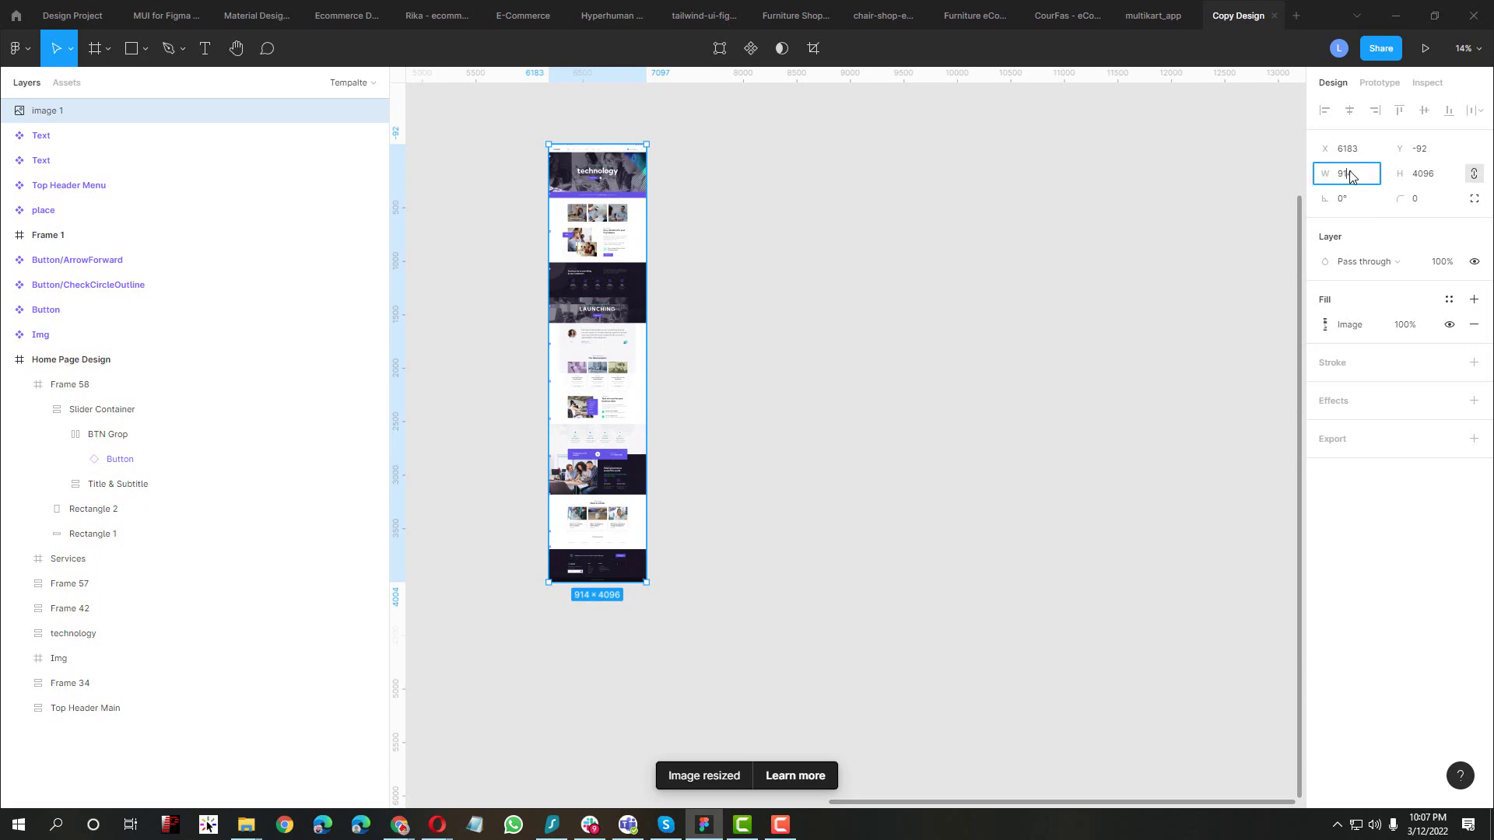
click(880, 407)
click(629, 221)
scroll(545, 194, up, 10)
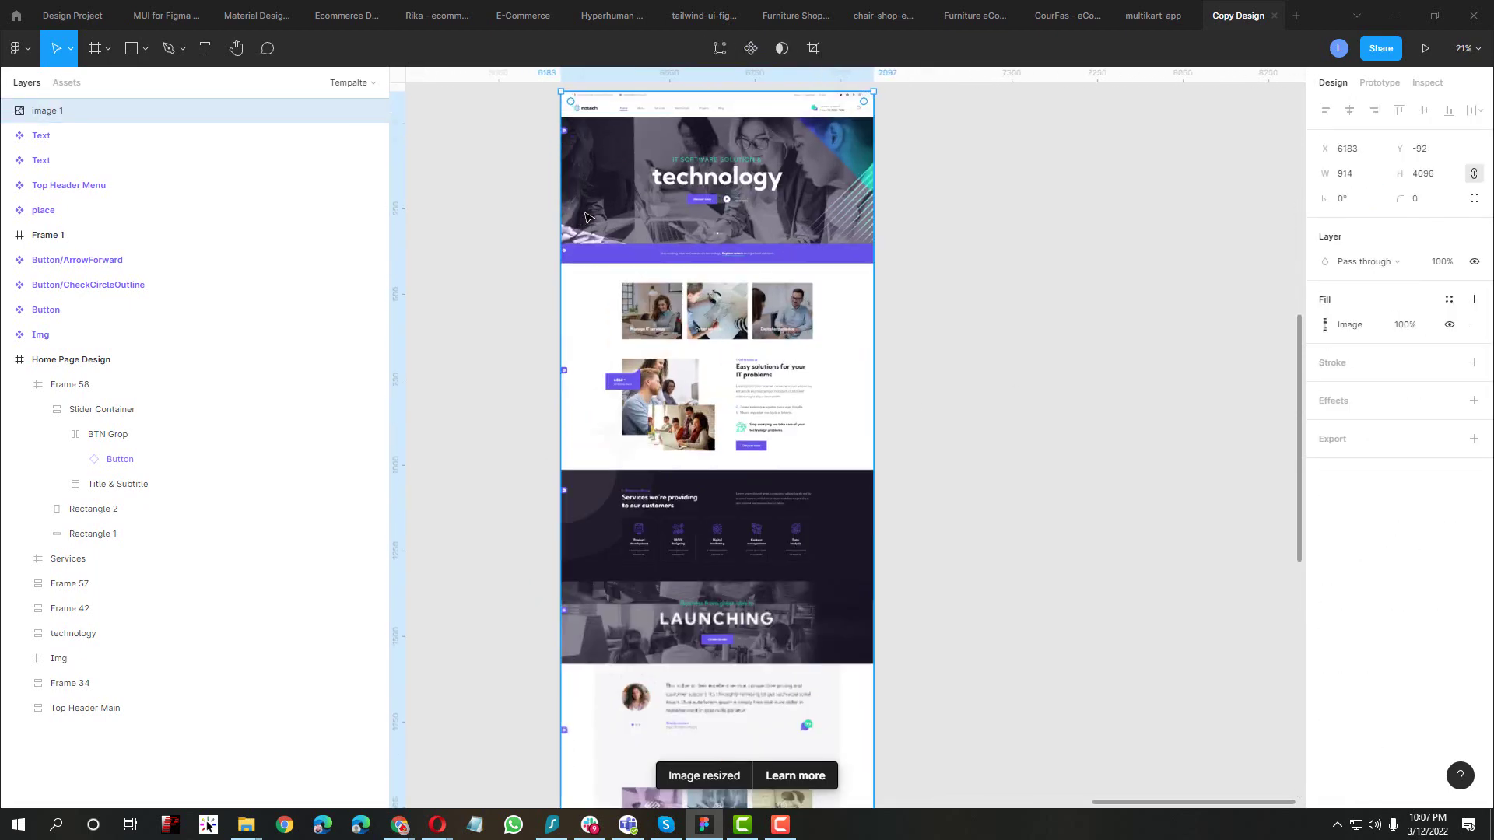
scroll(809, 380, up, 3)
scroll(1108, 516, down, 5)
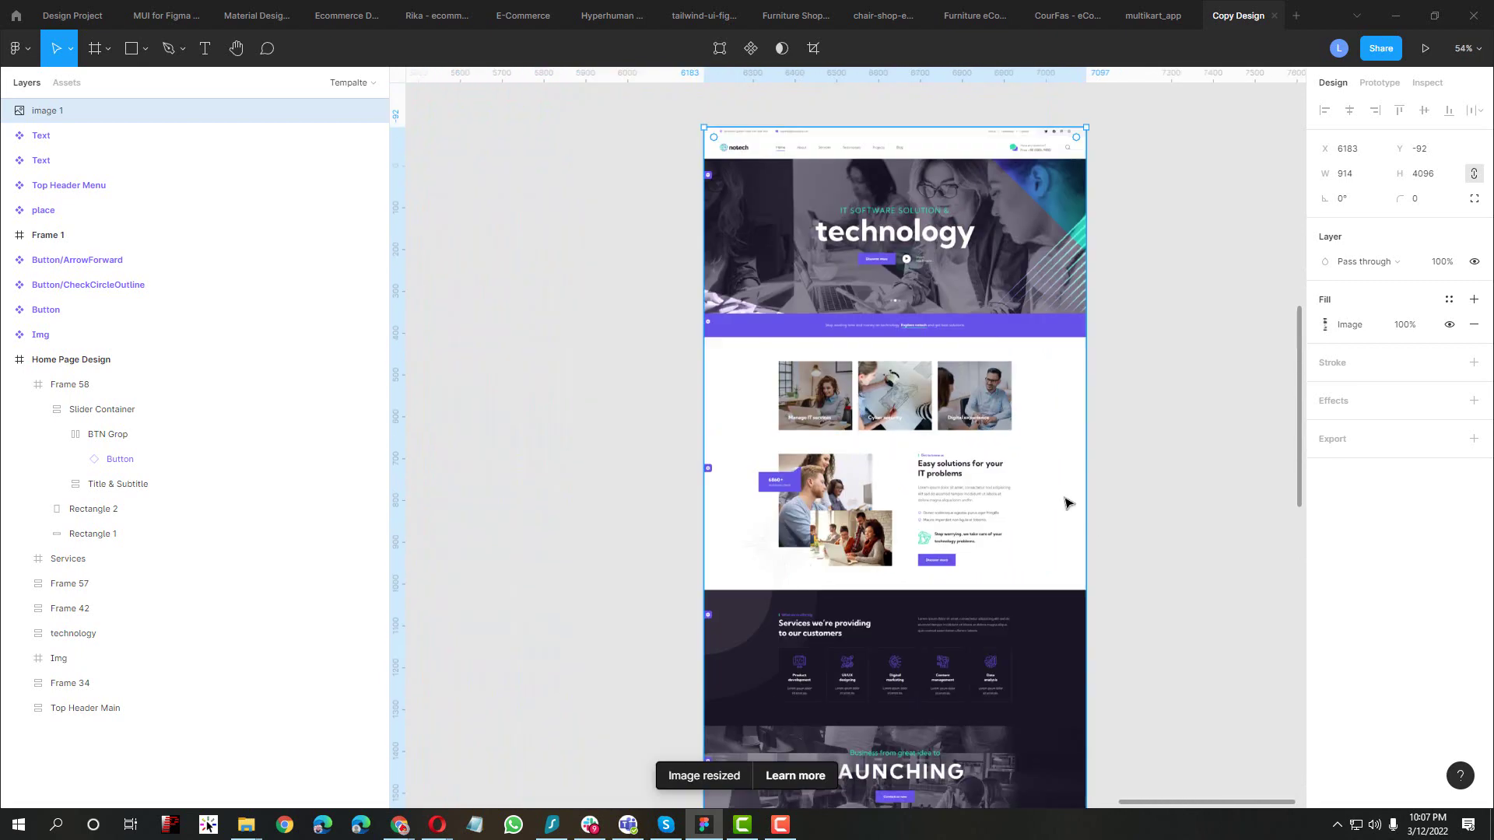
scroll(1066, 503, down, 2)
click(1373, 179)
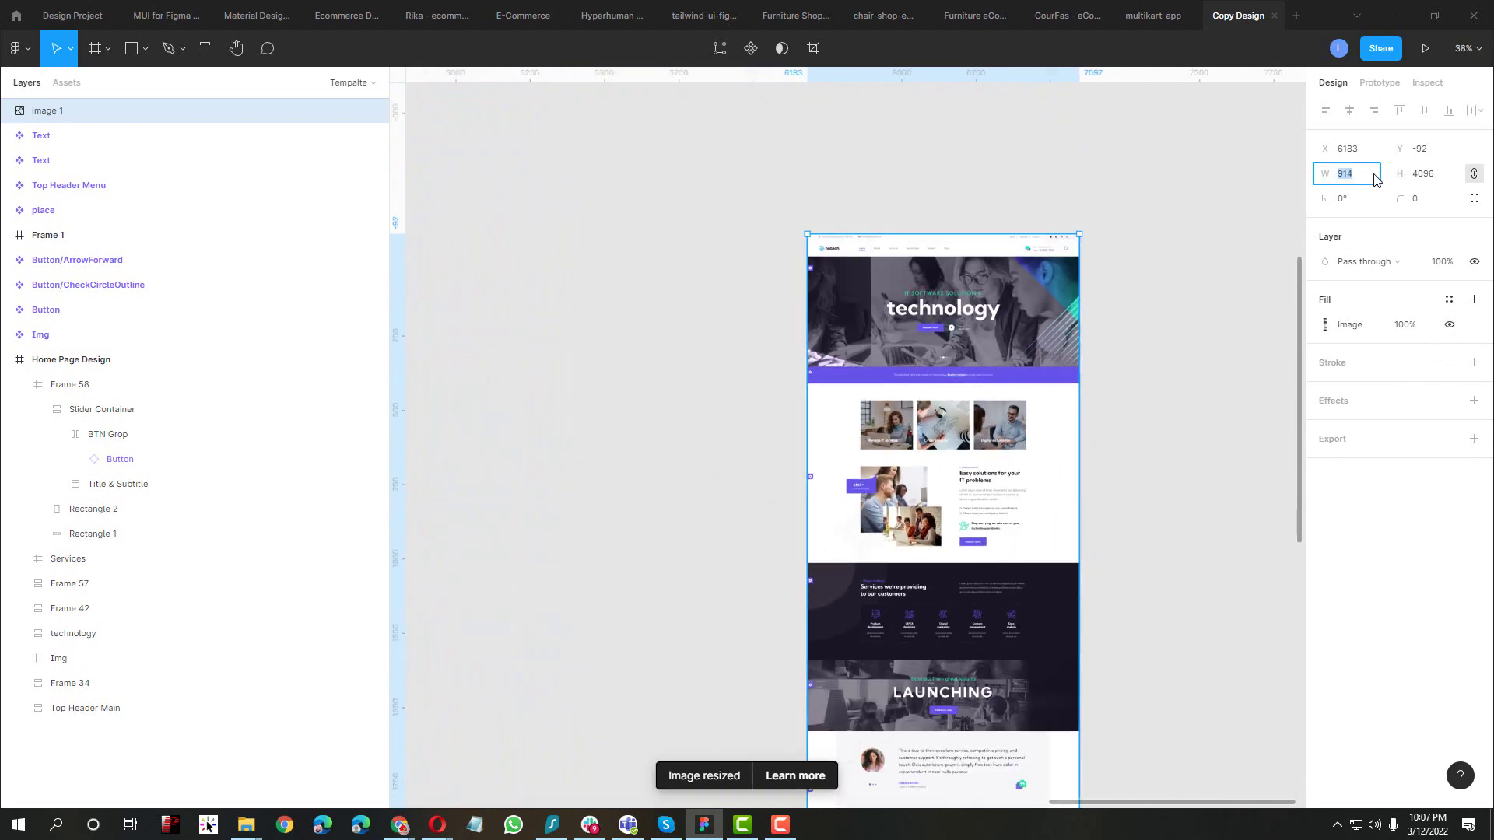
text(1920)
key(Return)
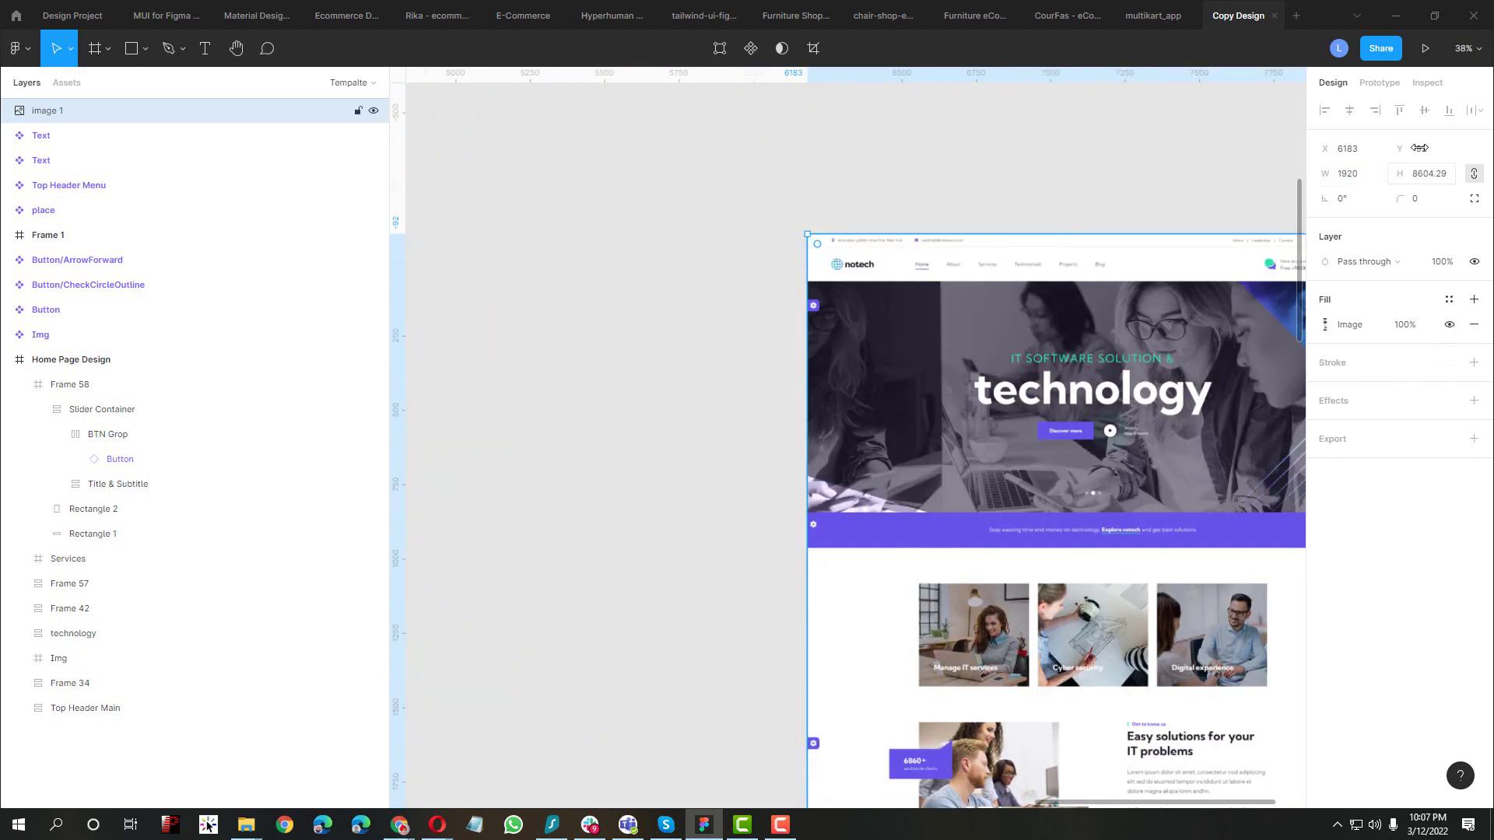
scroll(605, 287, down, 3)
scroll(895, 481, up, 5)
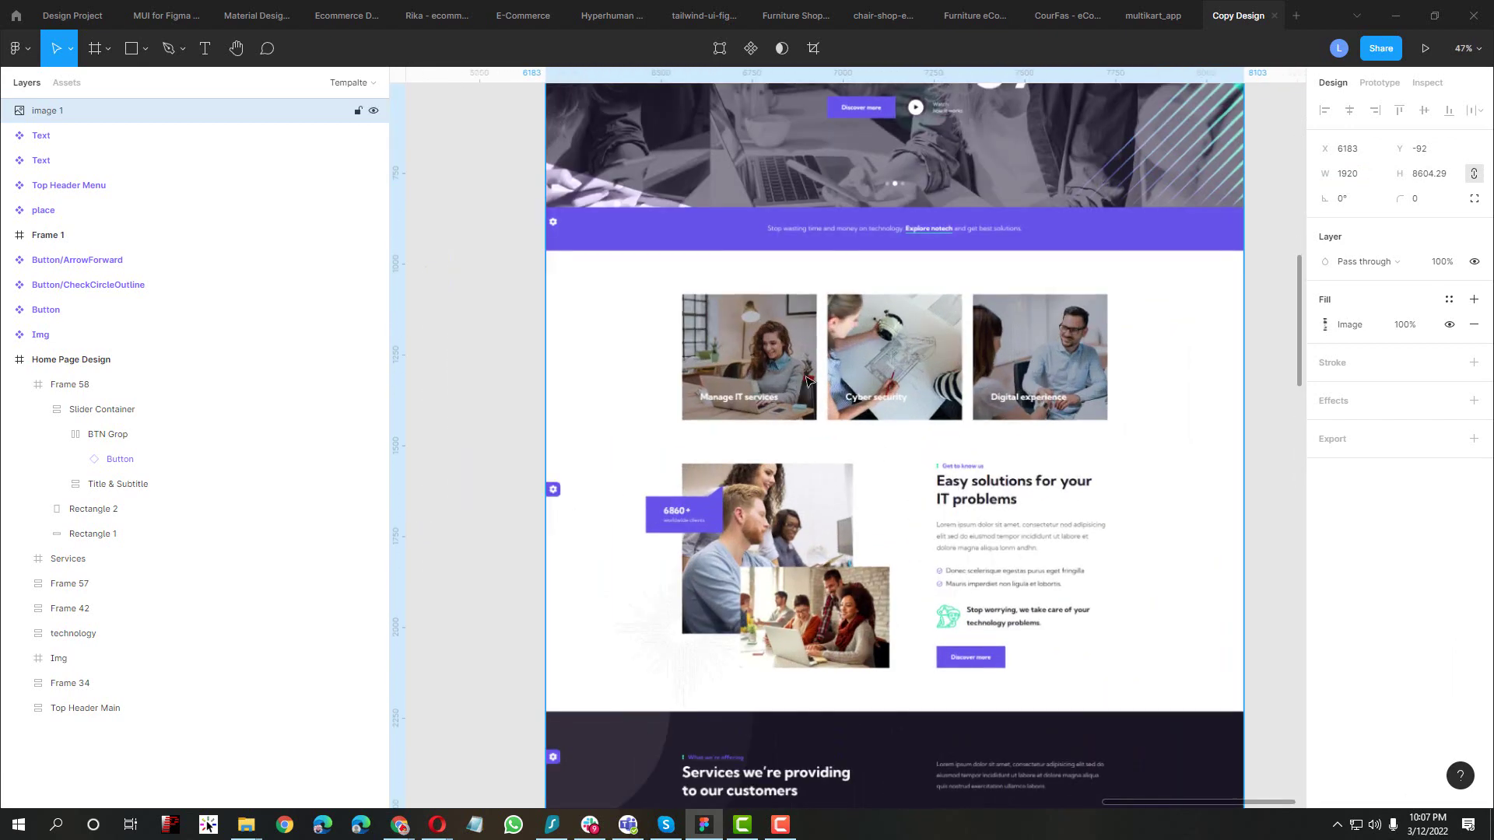
scroll(807, 380, up, 5)
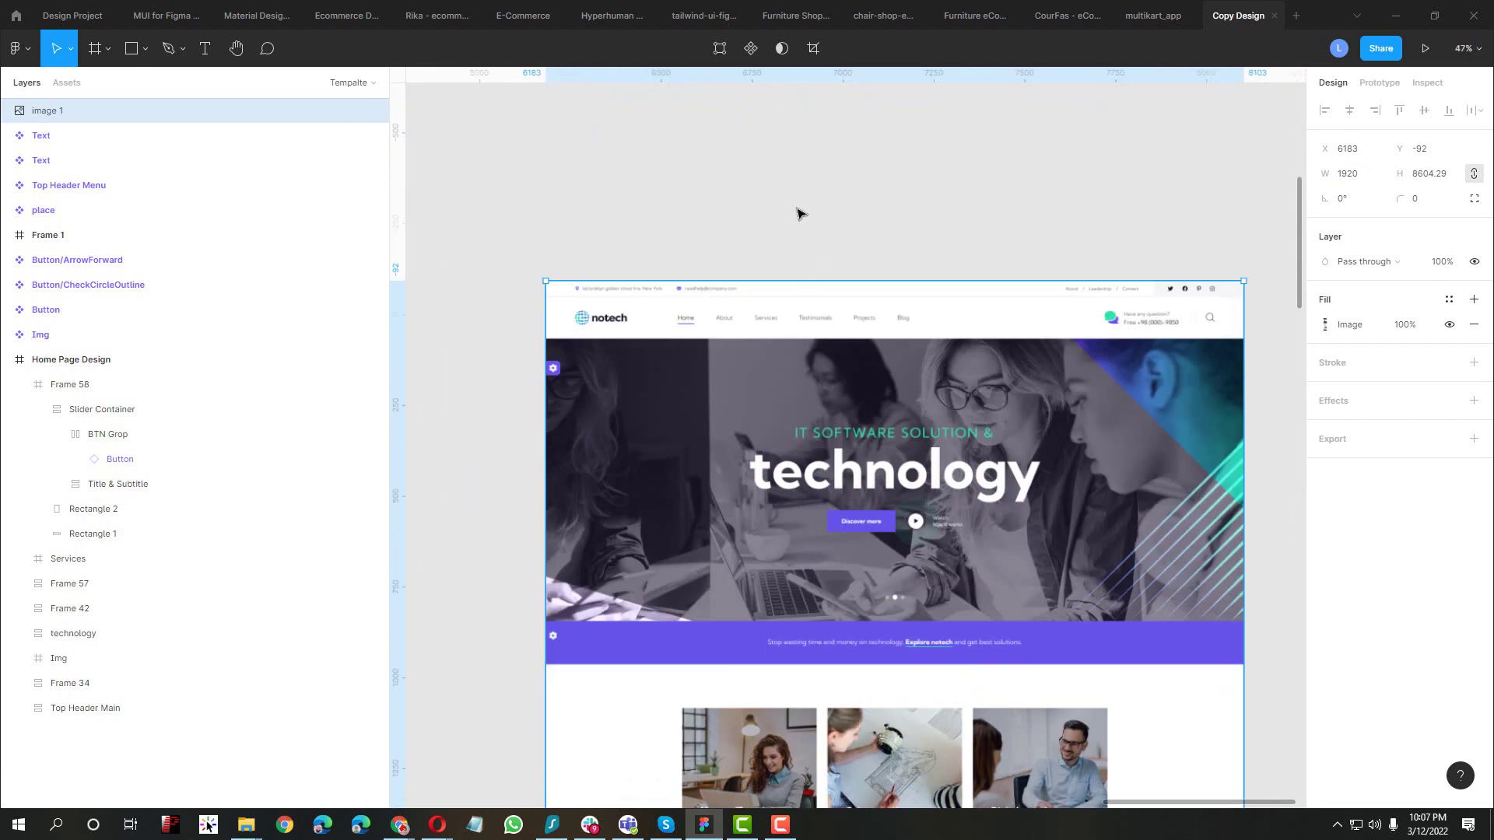
click(801, 214)
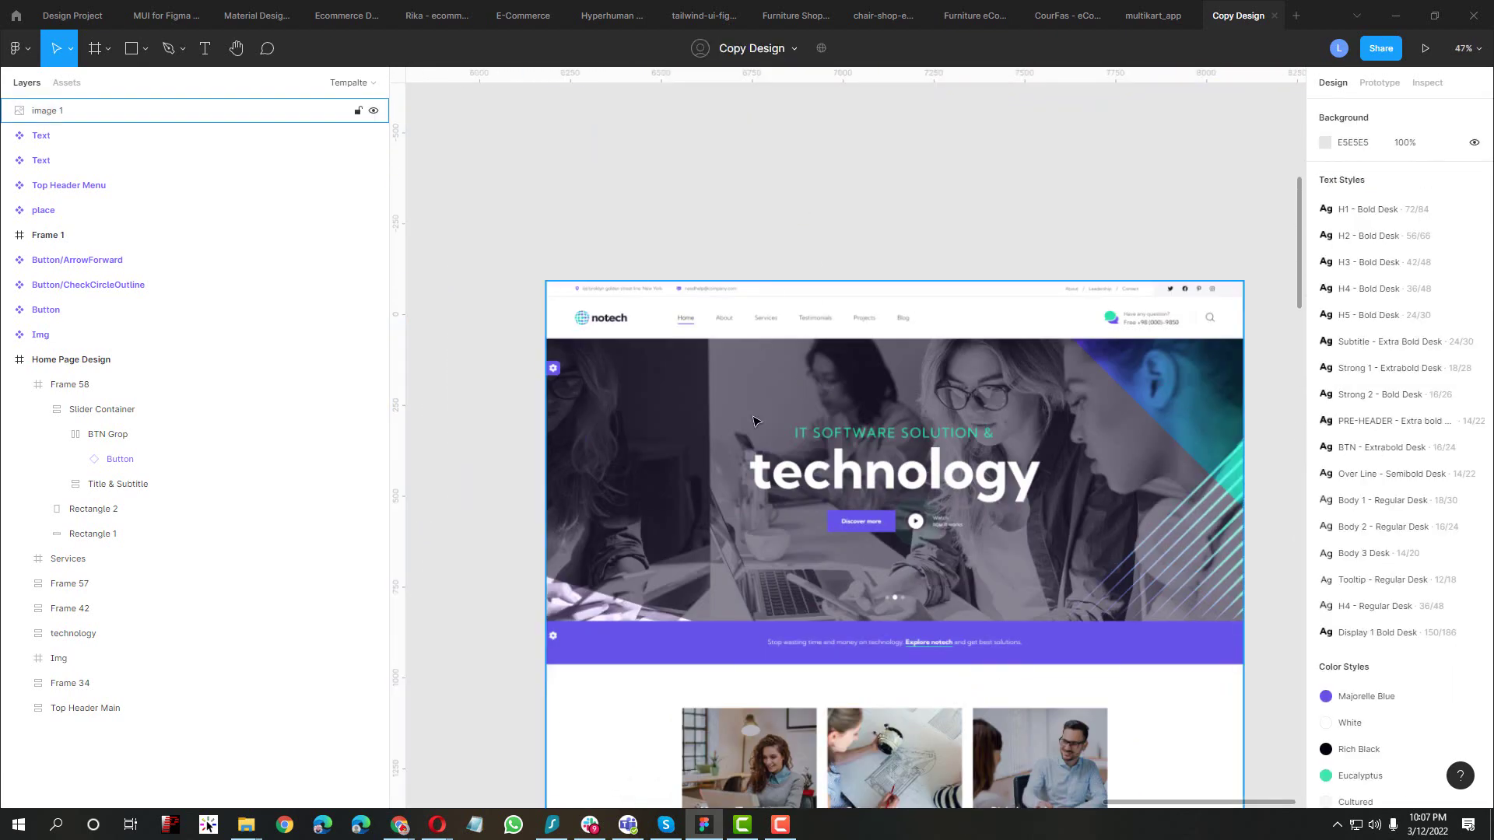
click(789, 316)
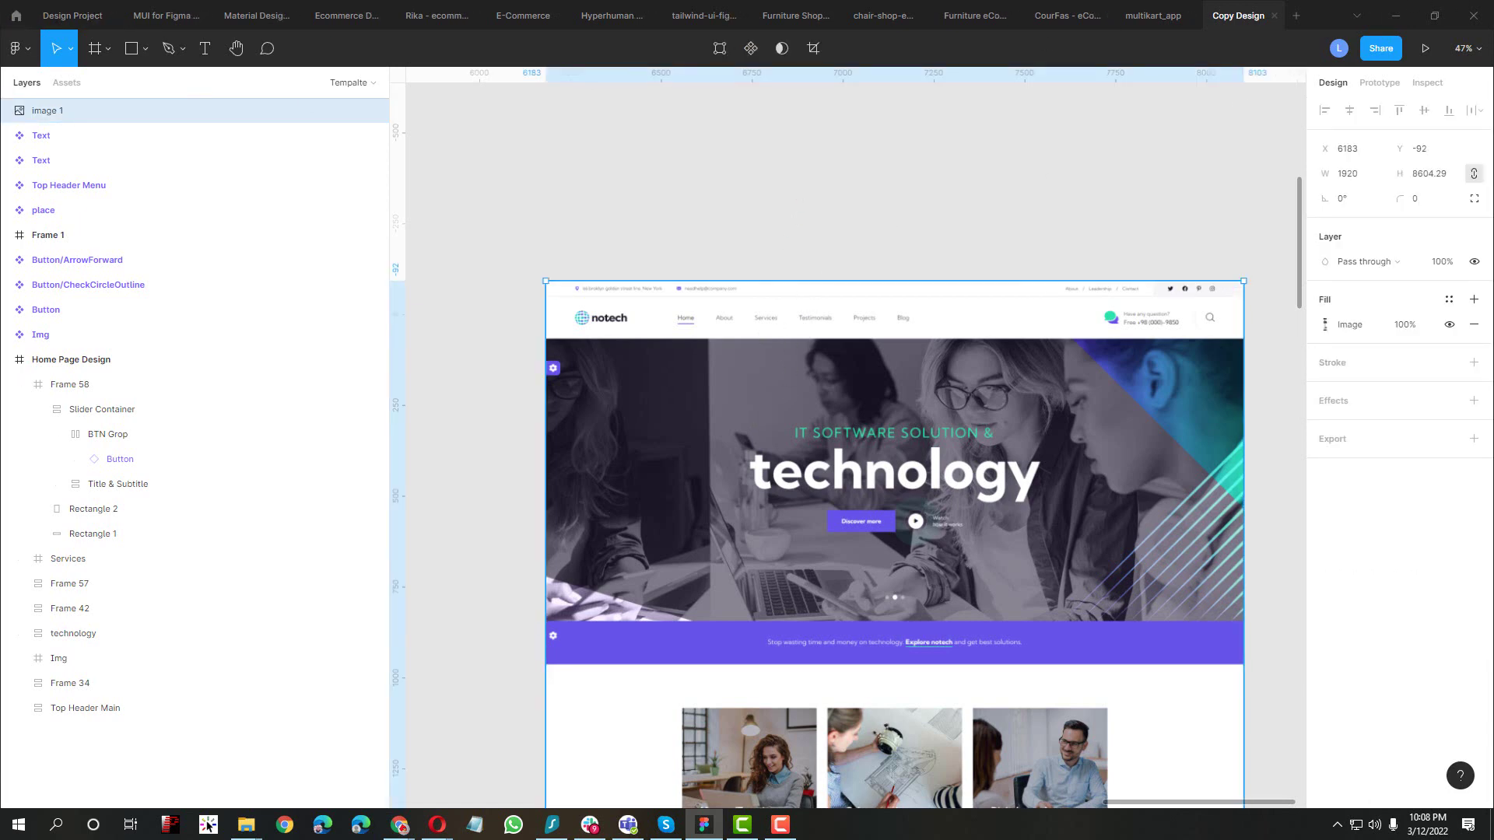
click(996, 179)
click(804, 394)
click(1113, 228)
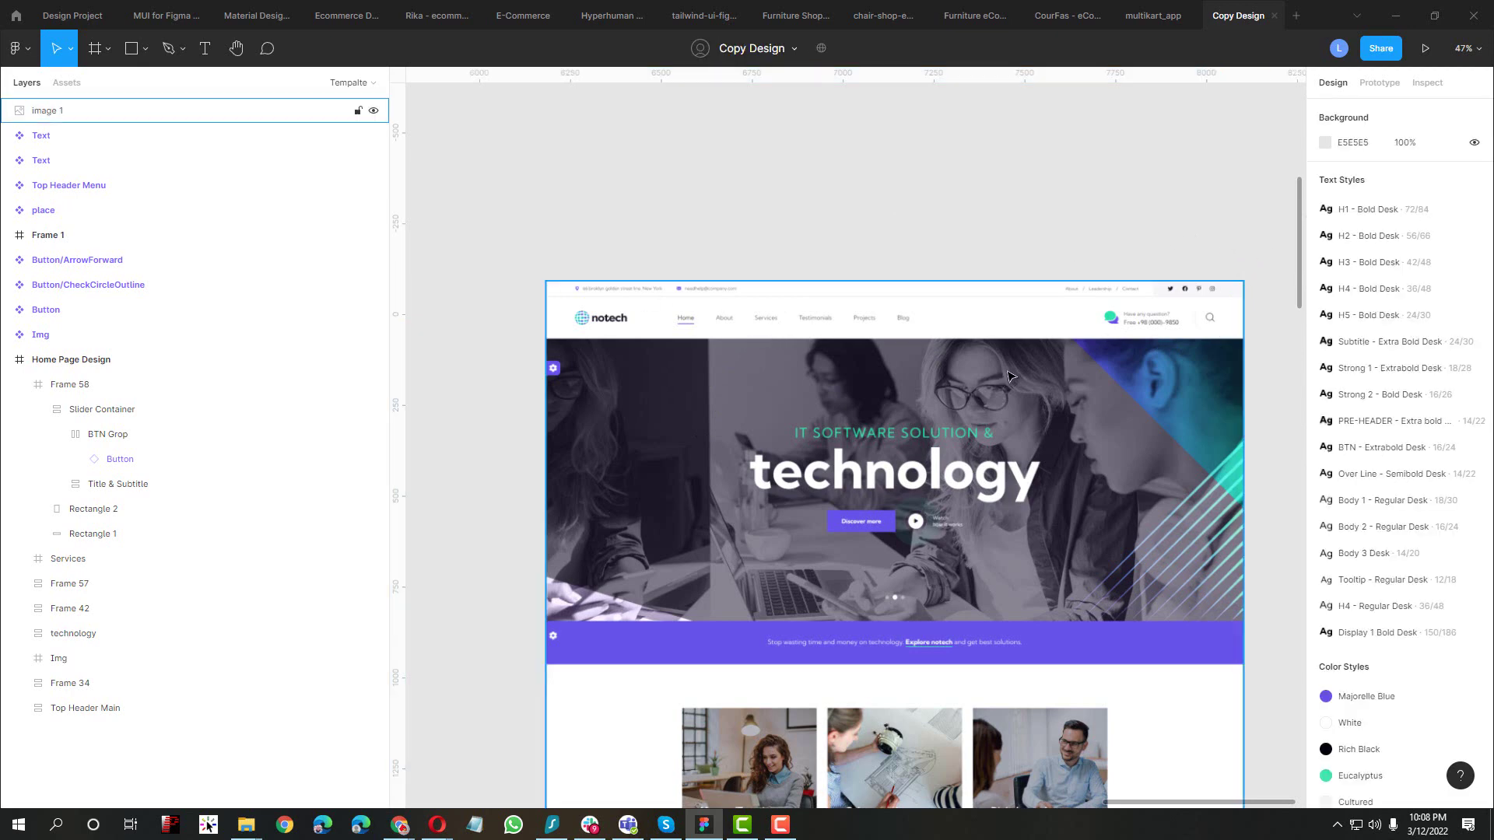
click(1013, 302)
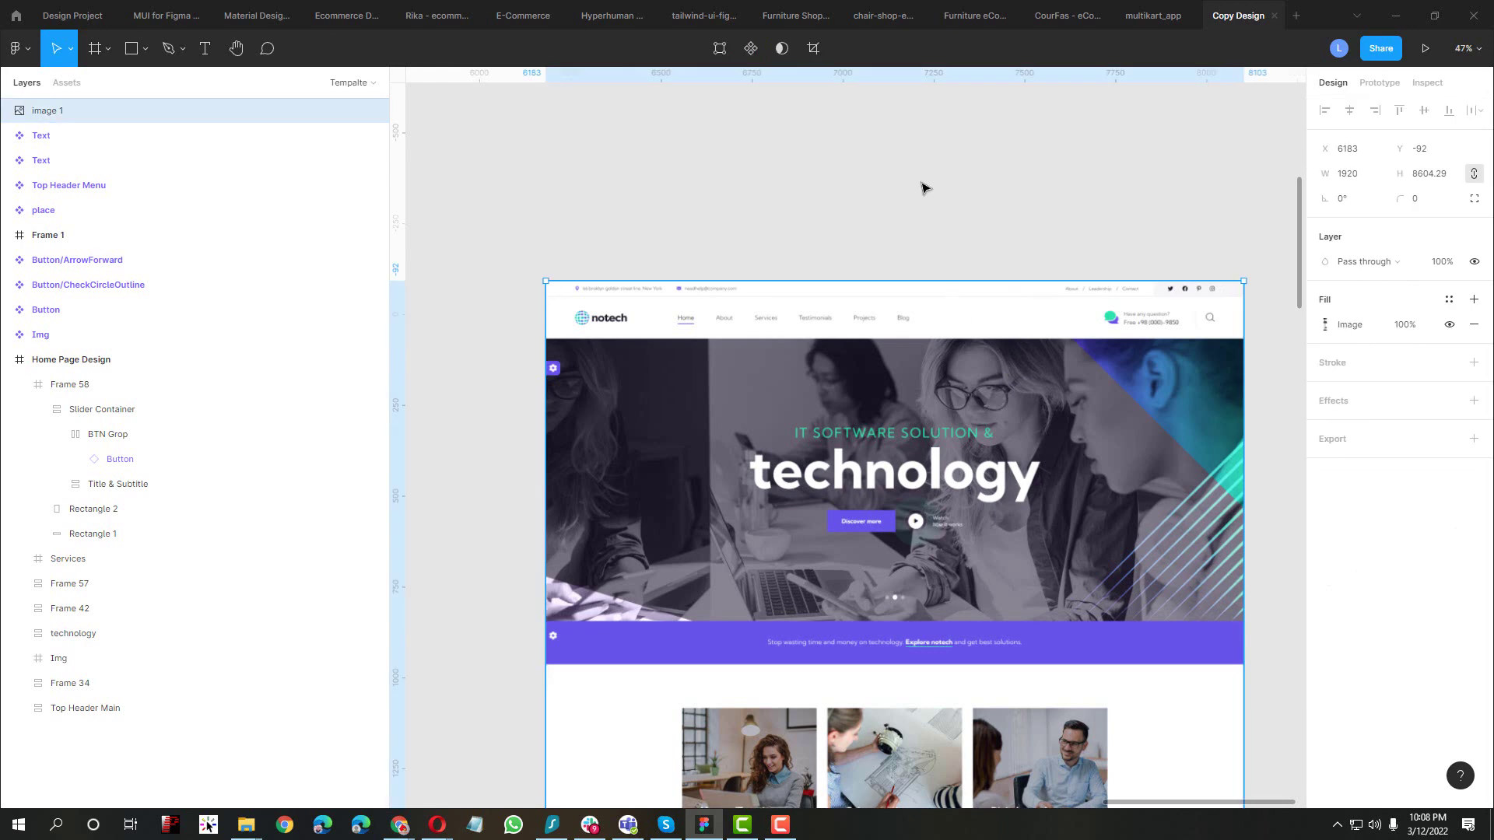
Delete the placed 1920-wide screenshot image from the canvas
click(924, 187)
click(859, 370)
key(Delete)
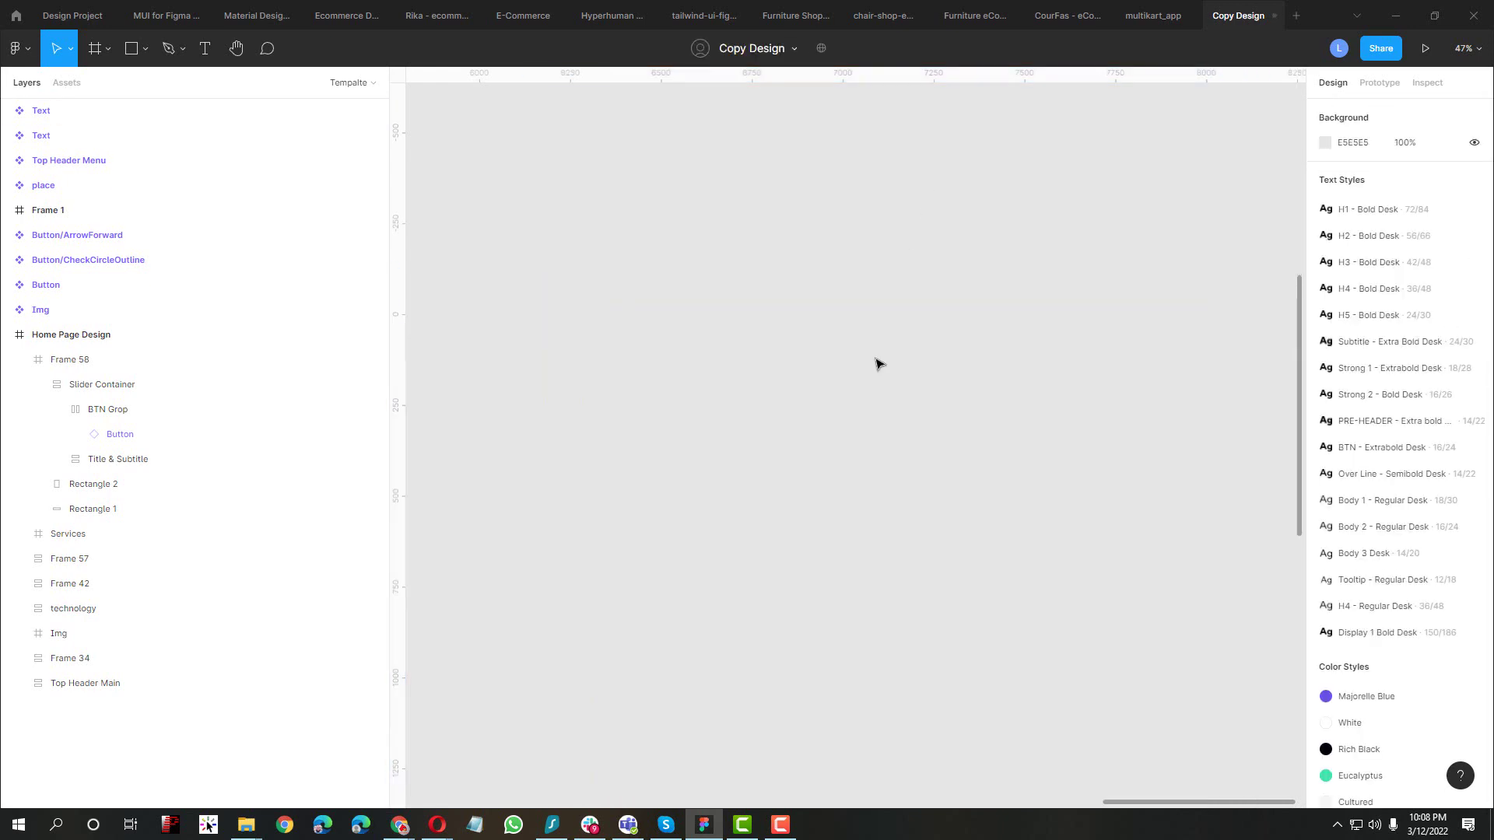
Switch to Chrome, close the GoFullPage capture and bring up the testimonial section of the notech page
mouse_move(400, 823)
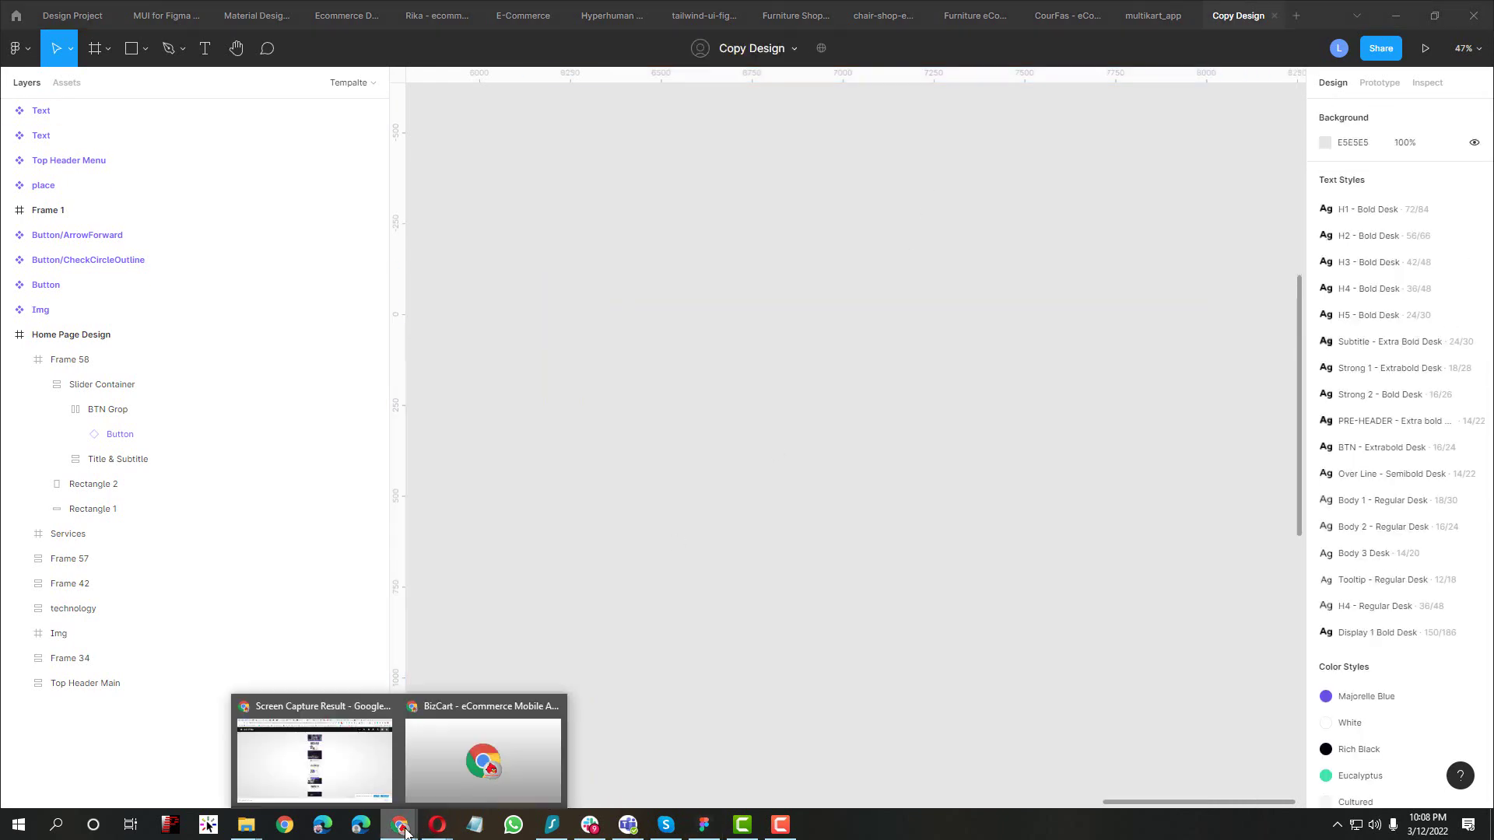
click(343, 783)
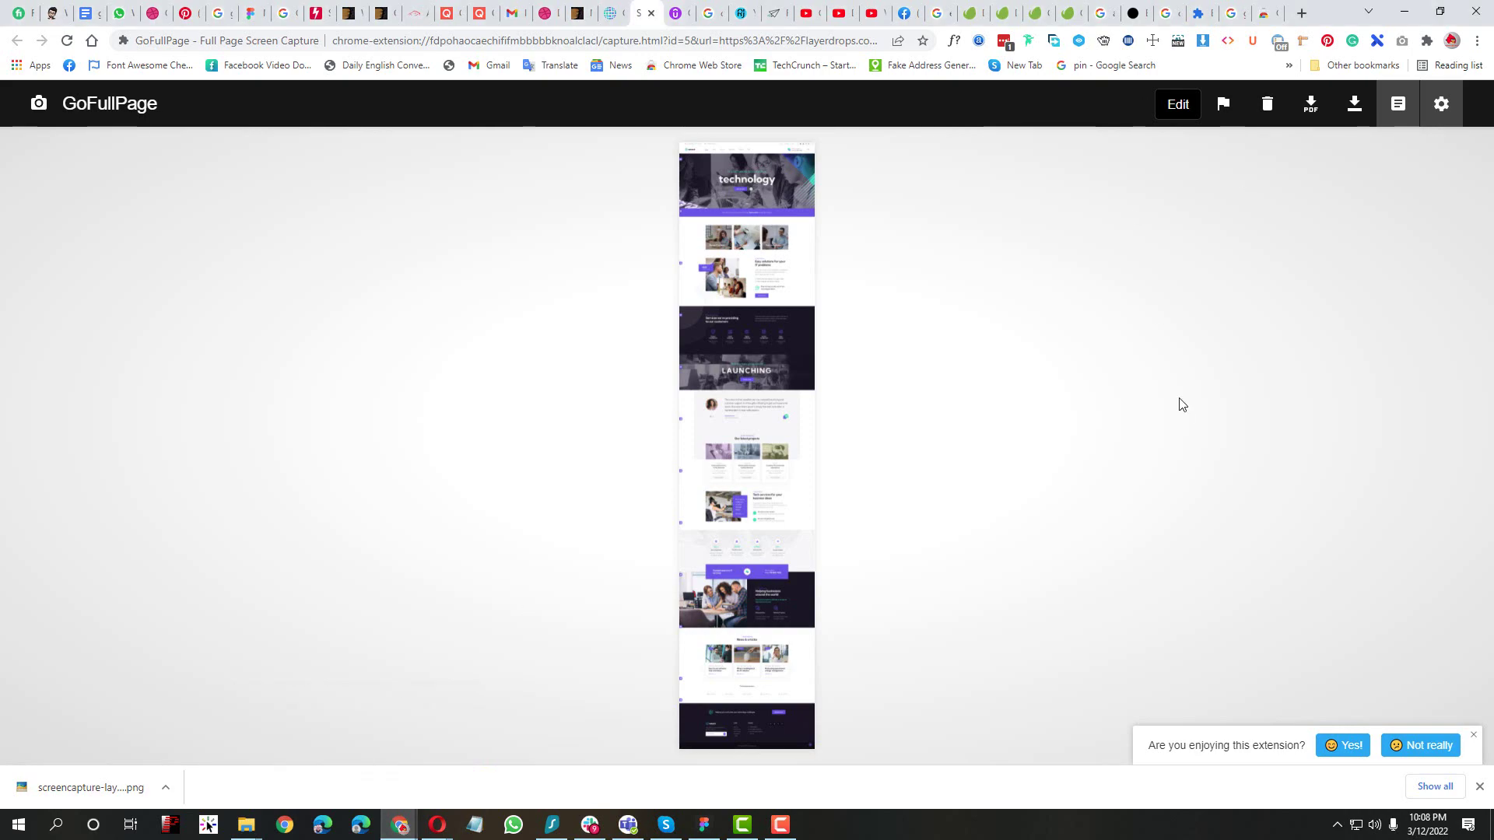
key(ctrl+w)
scroll(589, 565, up, 10)
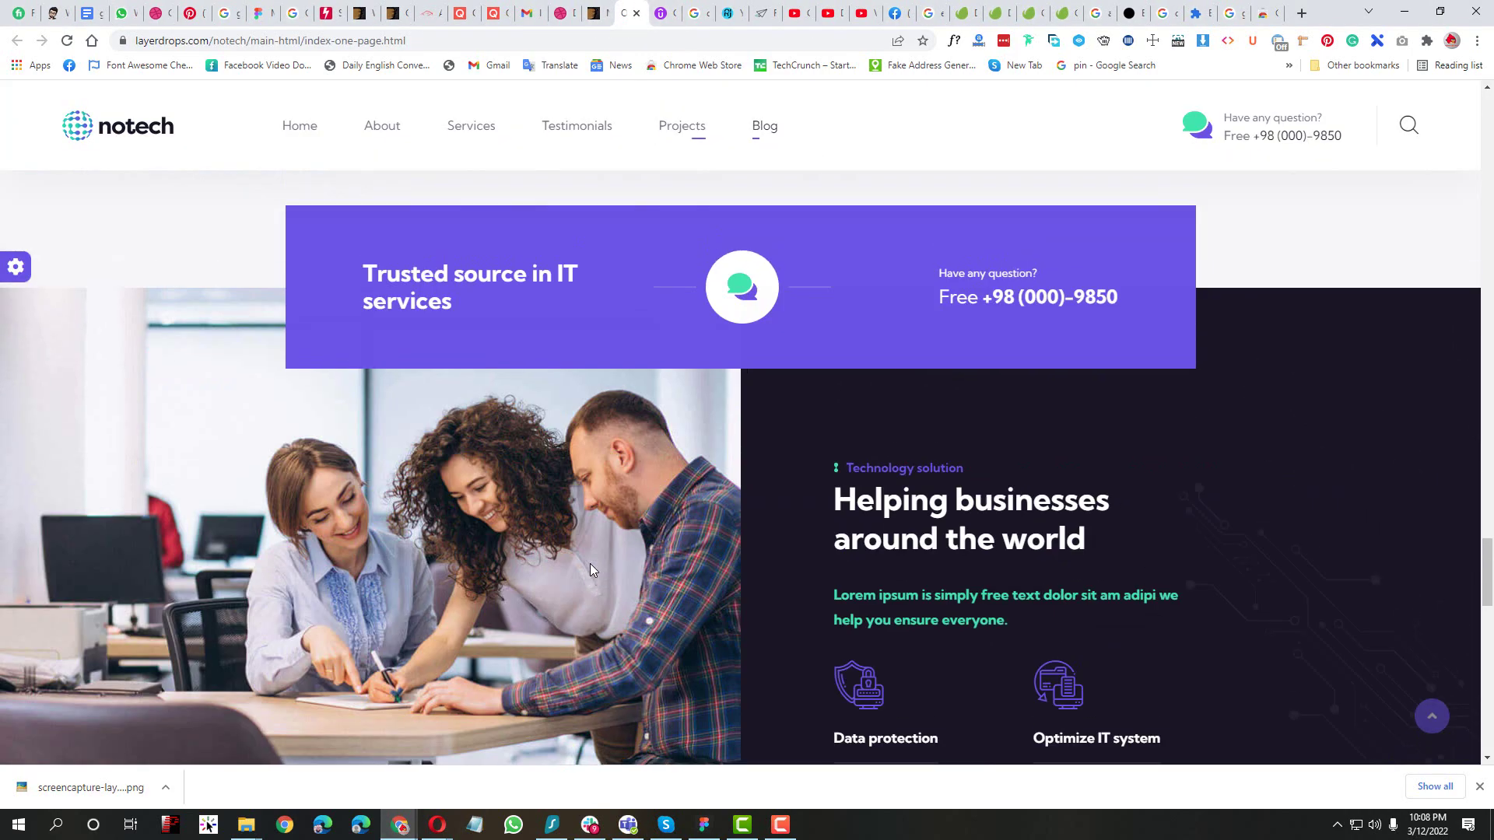
scroll(590, 568, up, 10)
scroll(590, 569, down, 8)
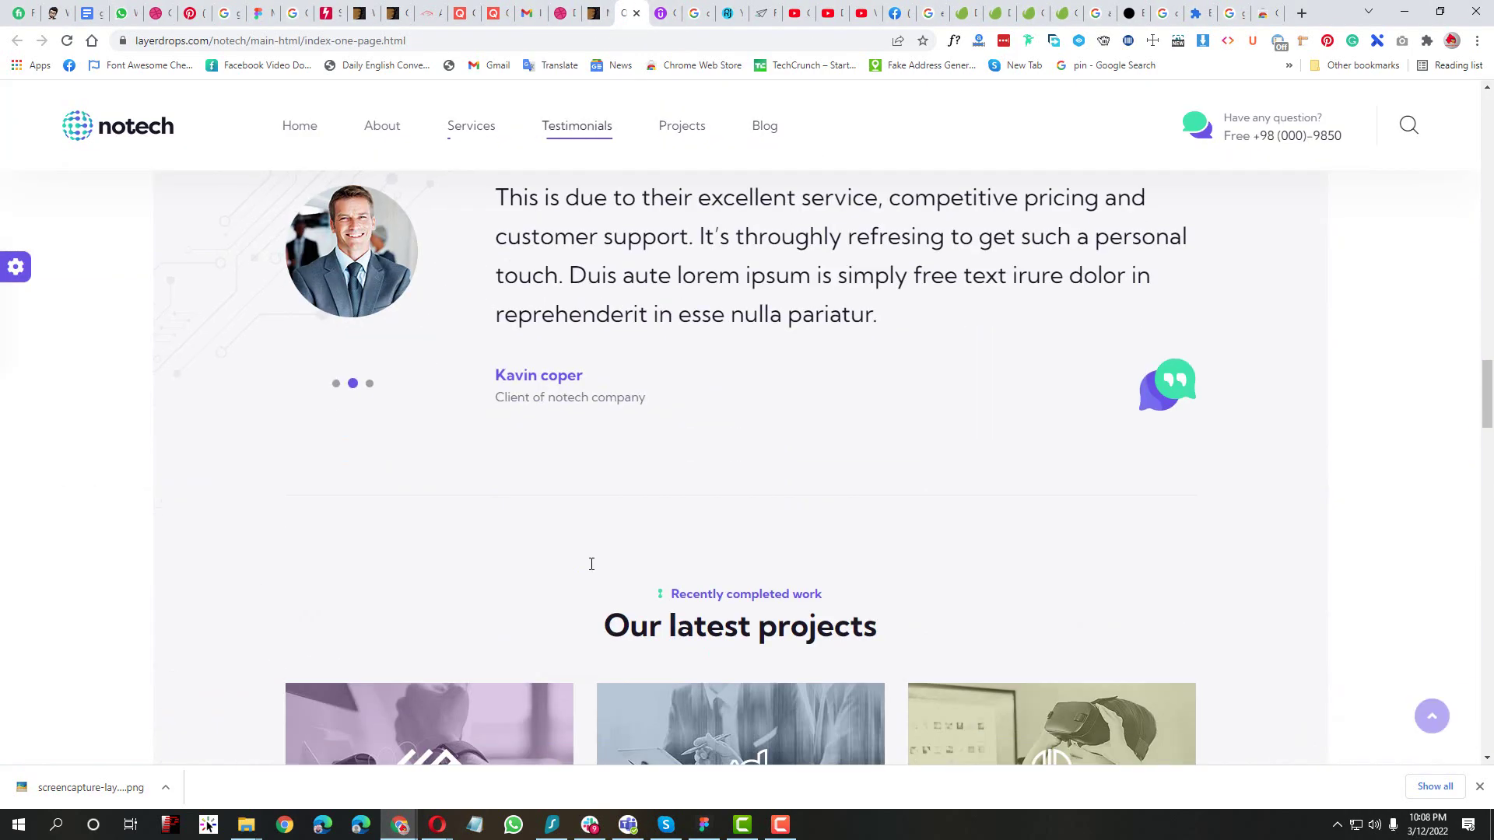
scroll(589, 568, up, 3)
Switch to Figma and show the empty lower area of the Home Page Design frame
click(704, 825)
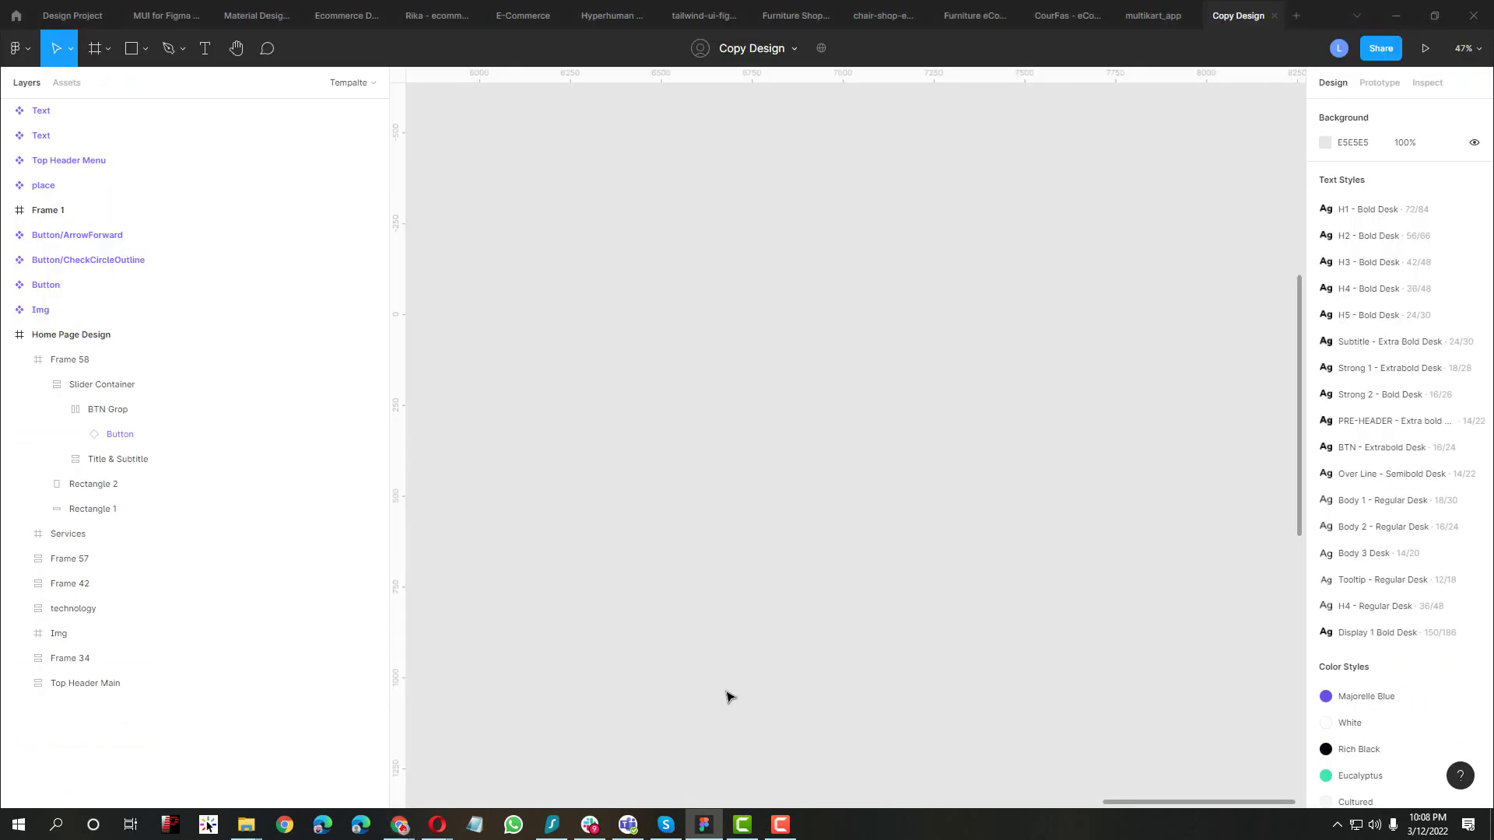
ctrl+scroll(771, 611, down, 10)
ctrl+scroll(895, 381, up, 3)
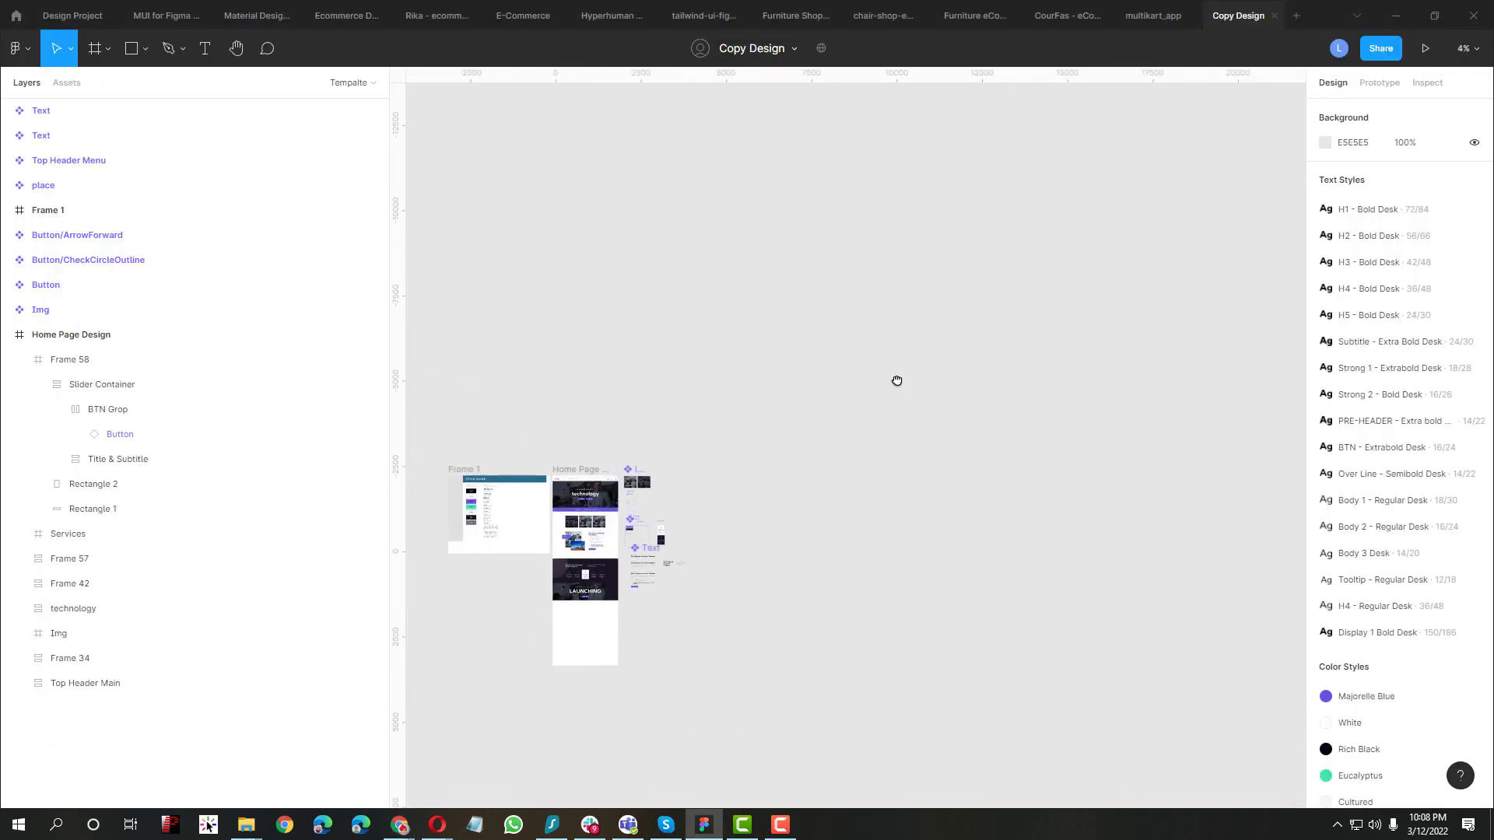
ctrl+scroll(777, 467, up, 8)
Switch to Chrome, start Visual Inspector on the notech page and read the width and height of the testimonial photo
key(alt+Tab)
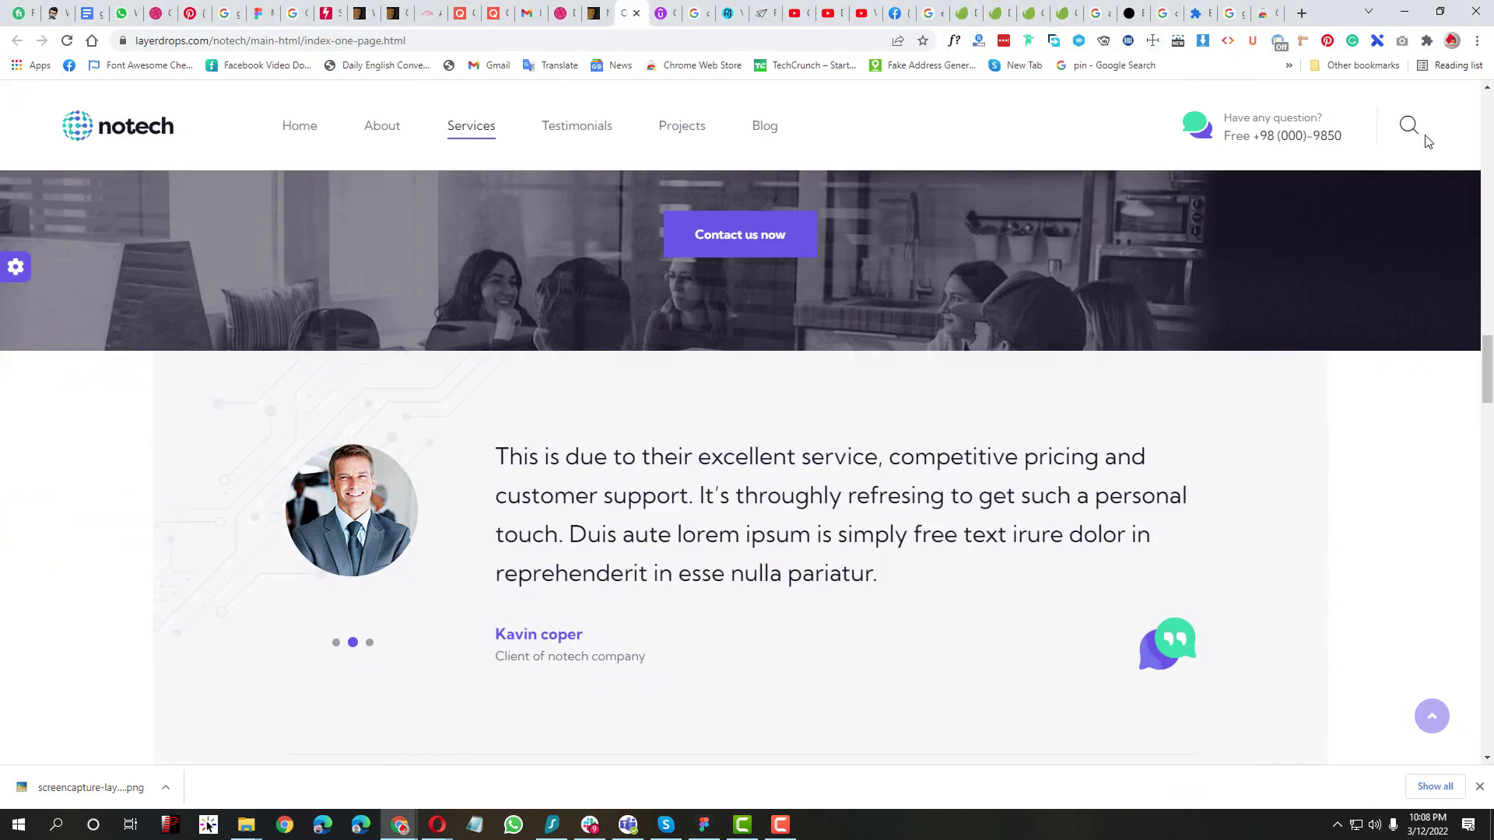
click(1079, 41)
mouse_move(311, 501)
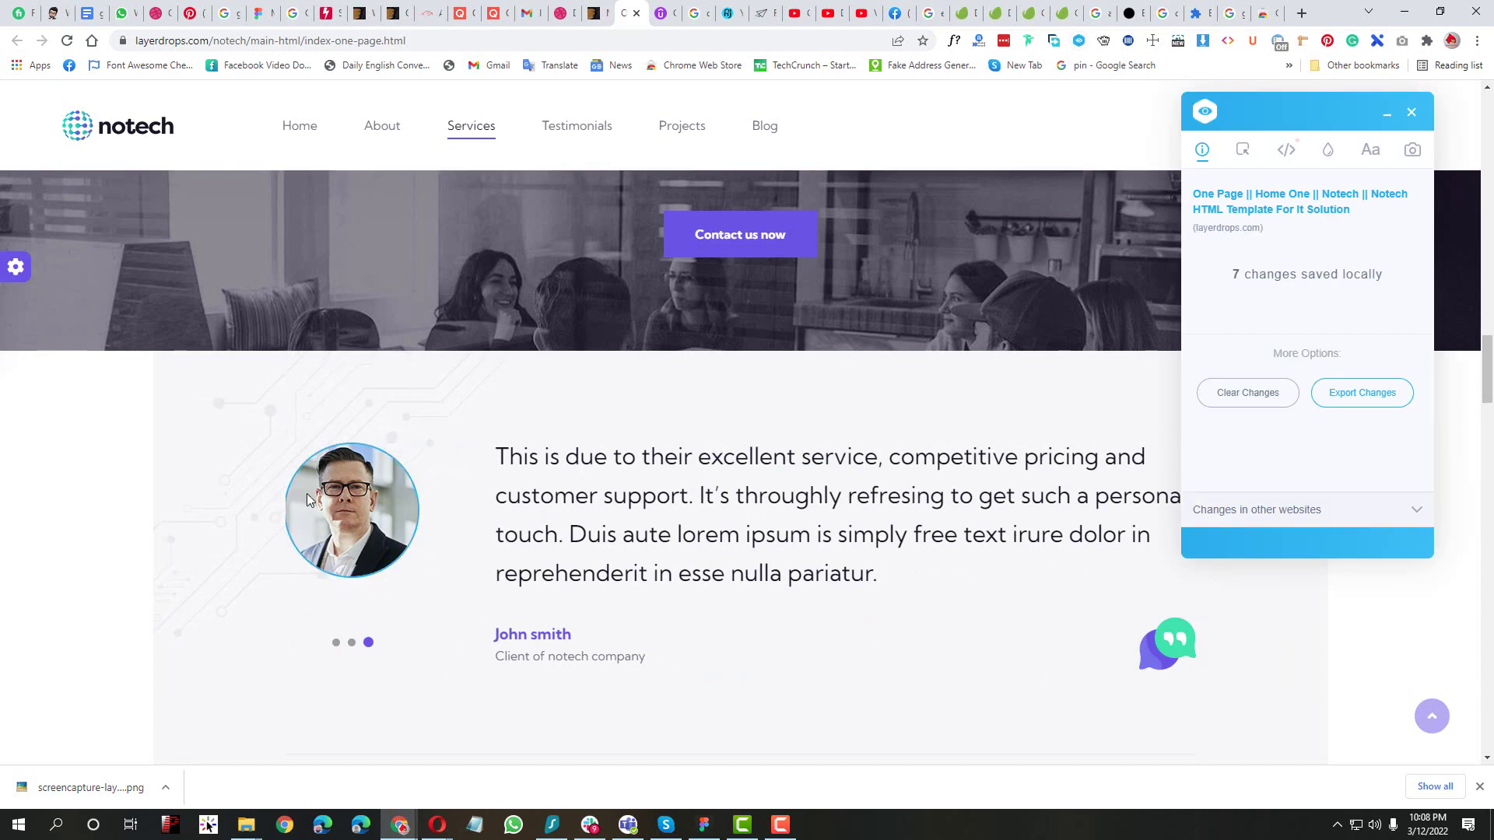
scroll(321, 491, down, 5)
scroll(350, 454, up, 5)
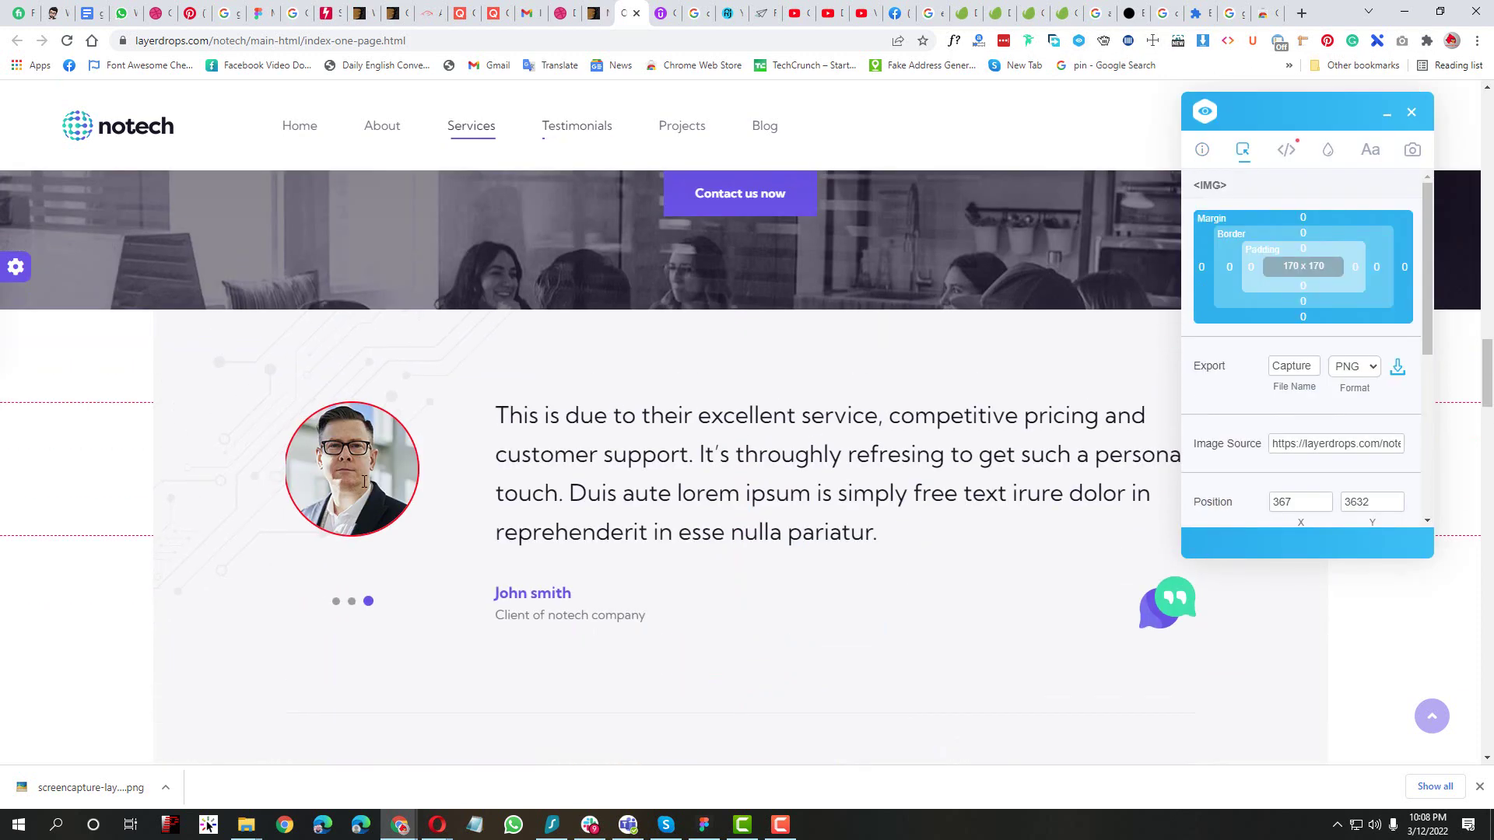
scroll(1319, 477, down, 3)
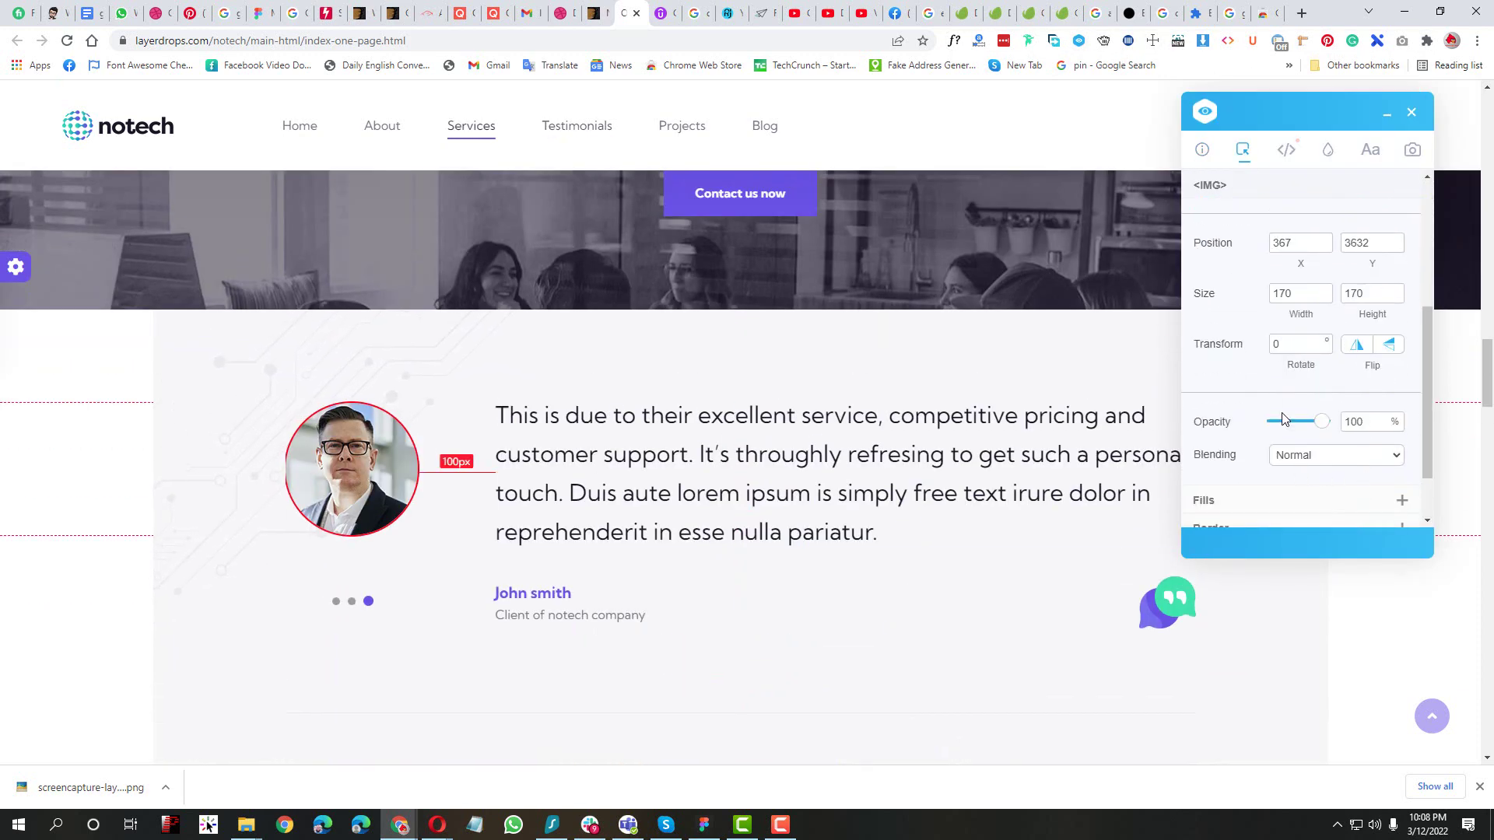
click(1289, 294)
click(1366, 292)
double_click(1204, 293)
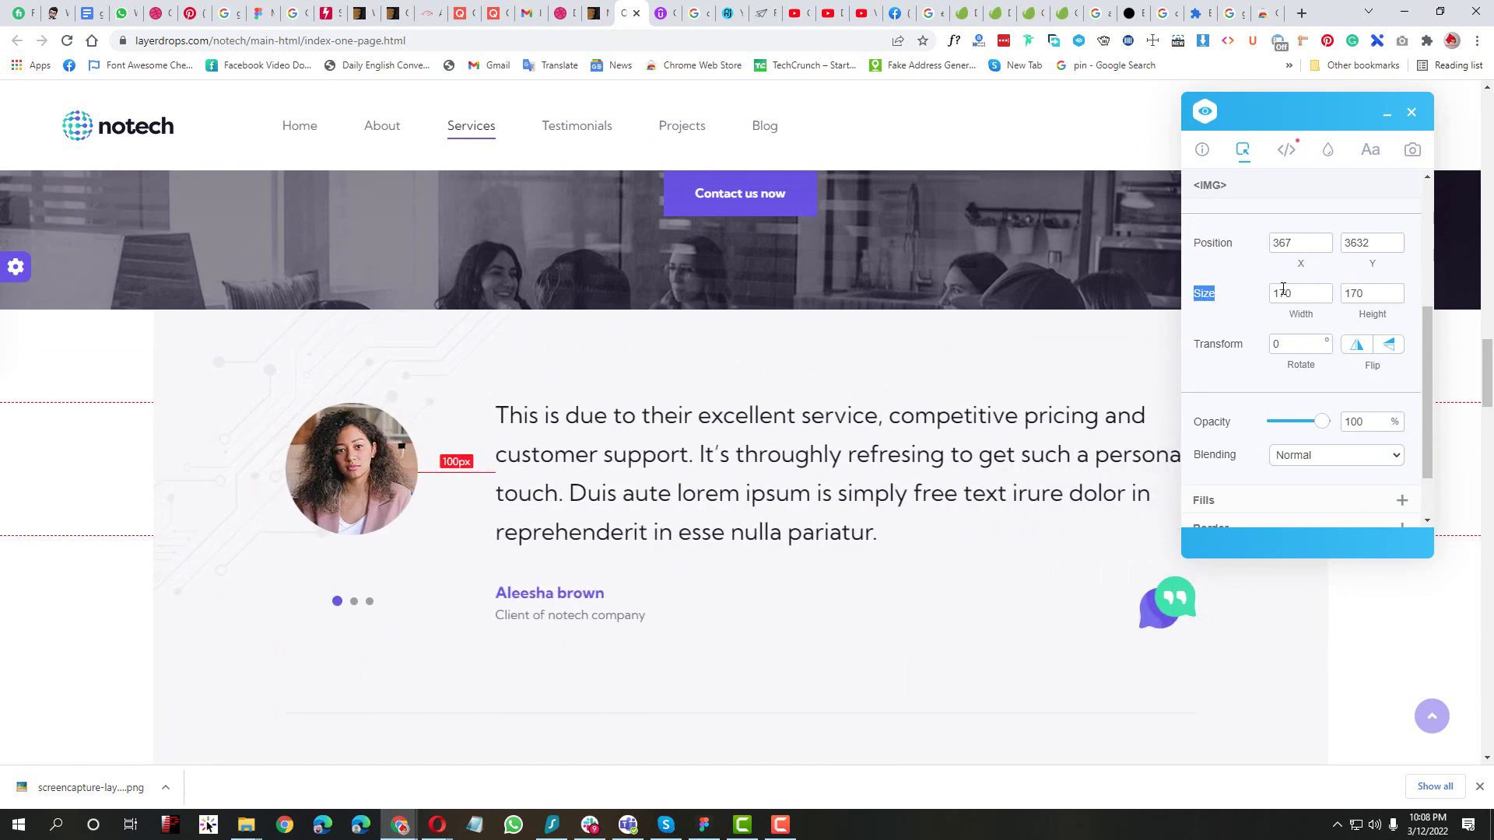
drag(1283, 288, 1389, 300)
Outline the inspector's Size, Width and Height fields with red rectangles on a screen capture, then discard the capture
key(Print)
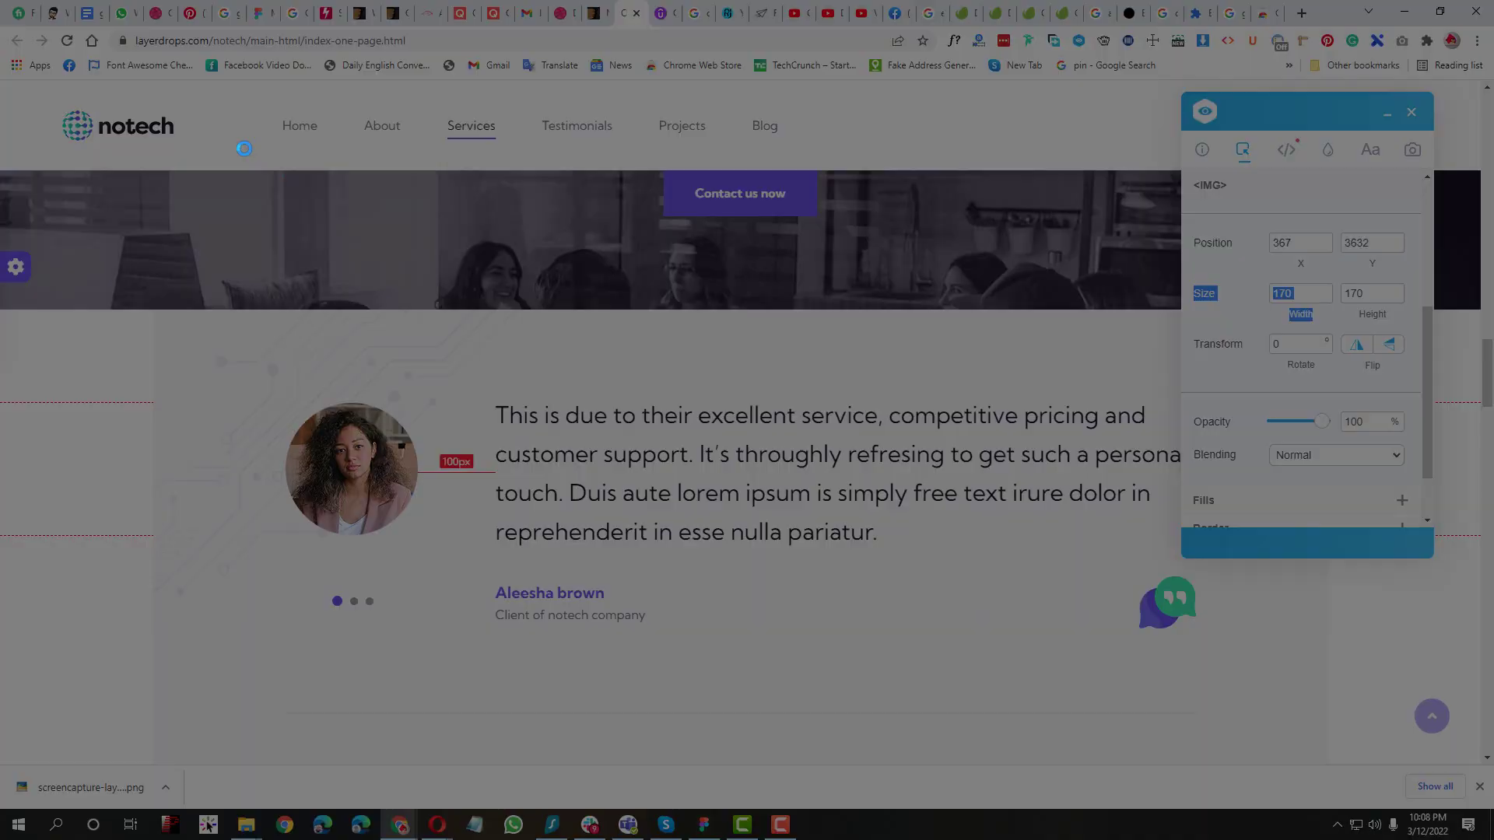
drag(141, 88, 1466, 723)
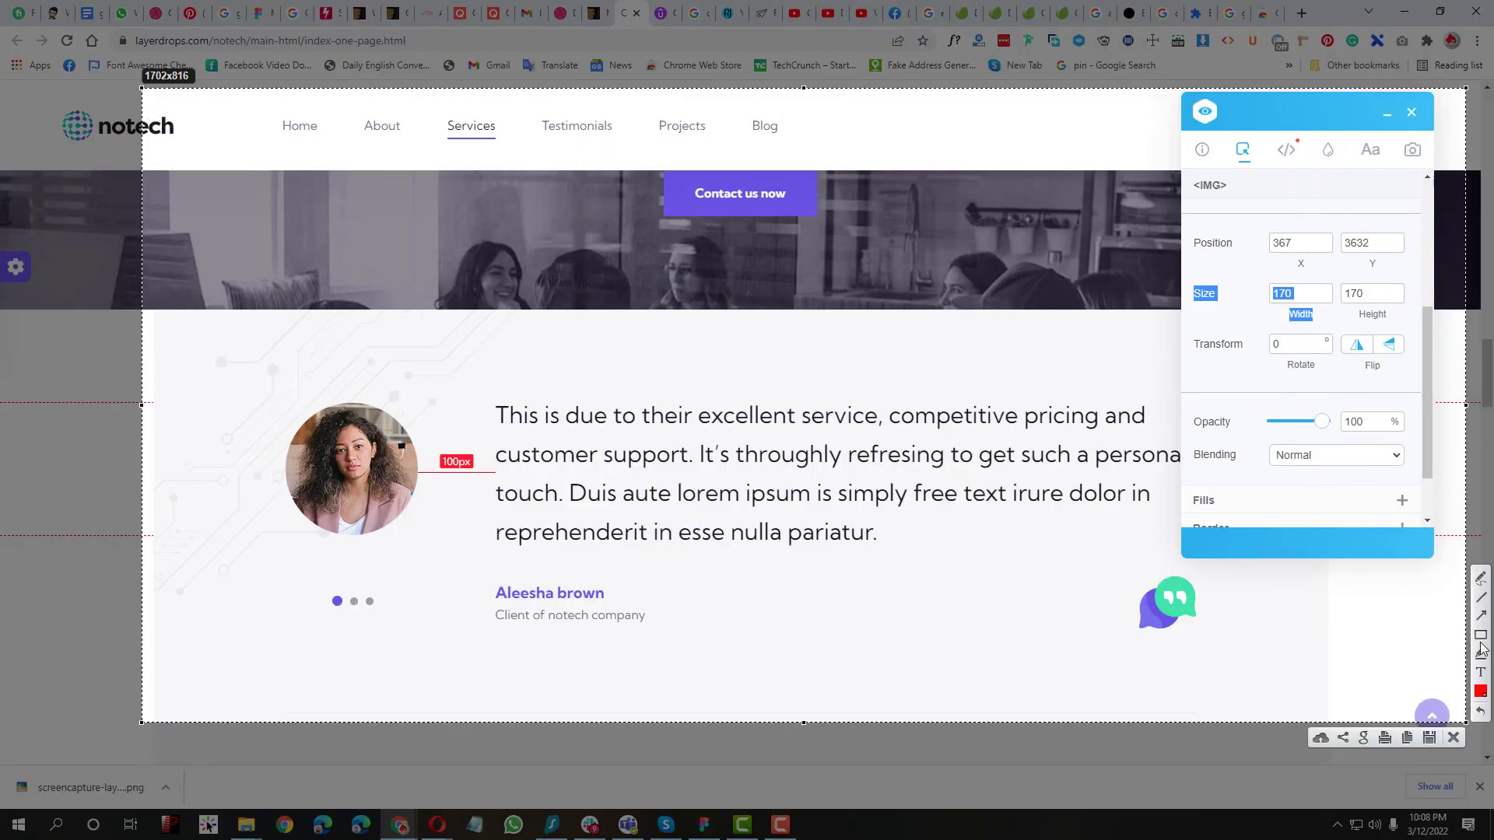
drag(1138, 275, 1412, 324)
drag(1261, 265, 1333, 348)
drag(1338, 259, 1413, 354)
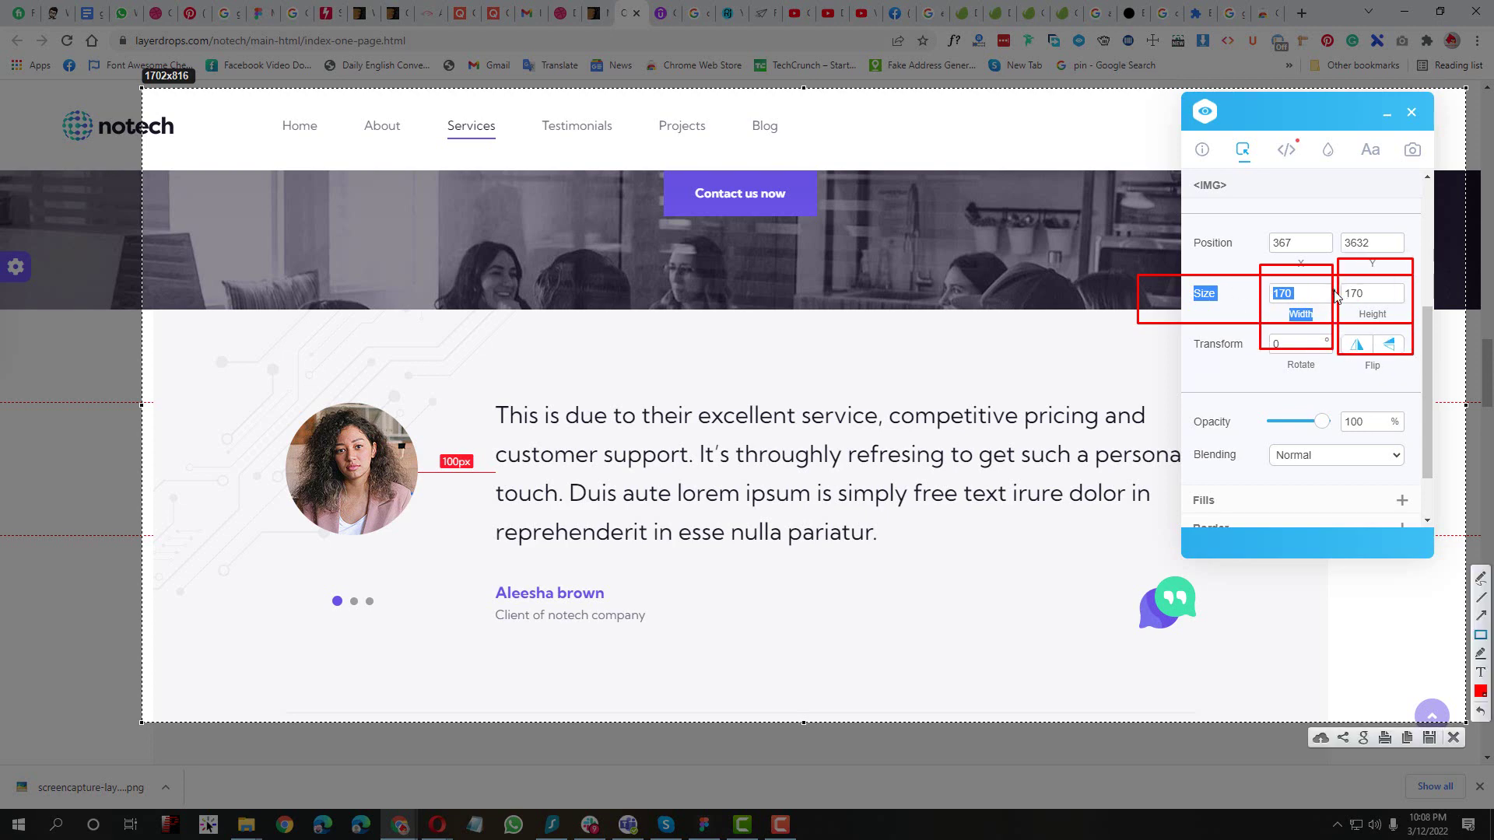
click(1447, 741)
Check the testimonial photo's dimensions with the browser's element inspector, mark them on a temporary screen capture and close the inspector
right_click(611, 453)
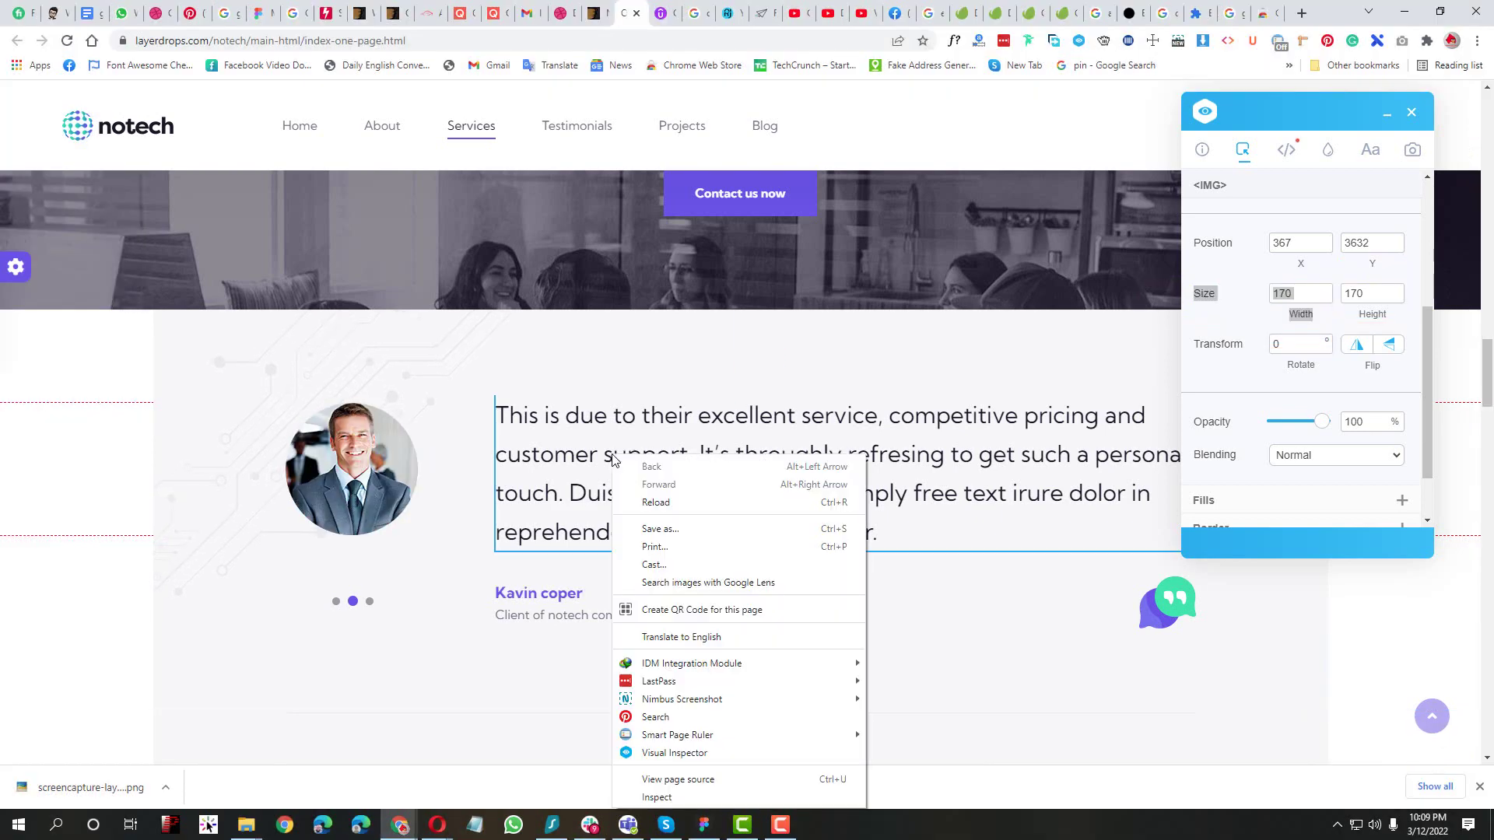
click(640, 804)
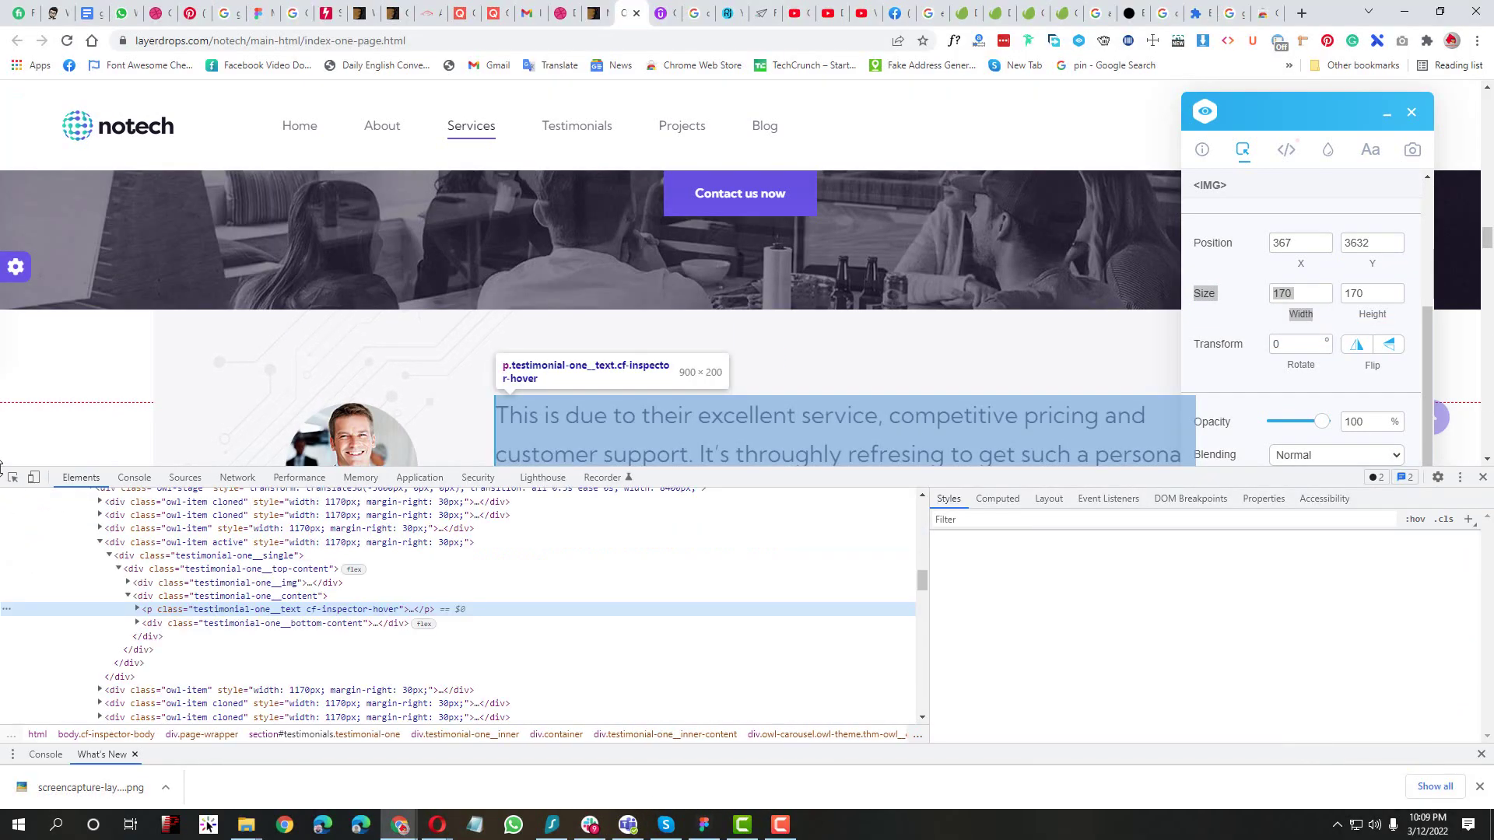
click(13, 484)
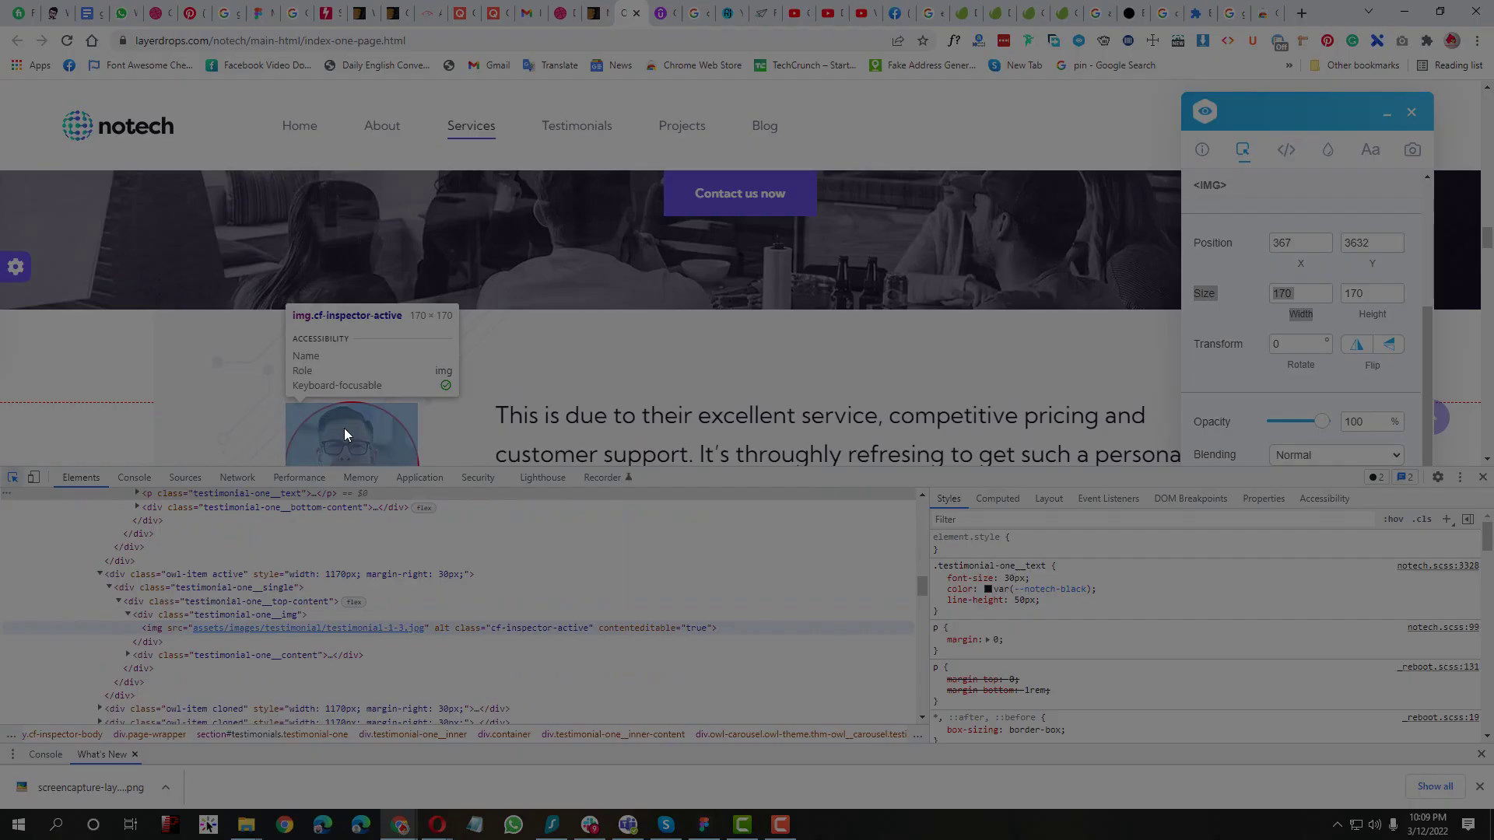
mouse_move(1, 109)
mouse_down()
mouse_move(226, 343)
mouse_move(799, 698)
mouse_up()
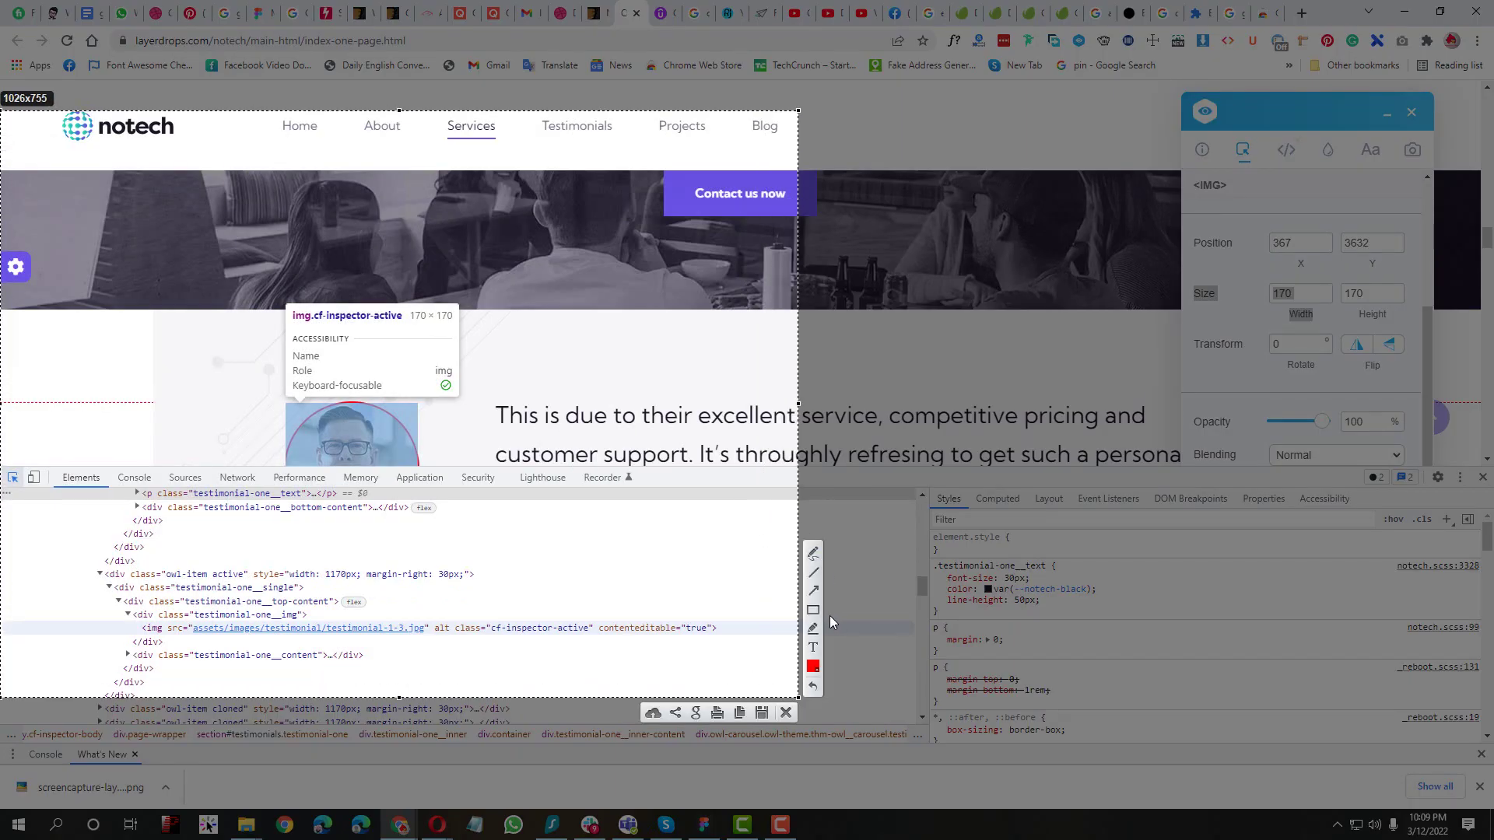
drag(391, 297, 461, 328)
key(Escape)
key(F12)
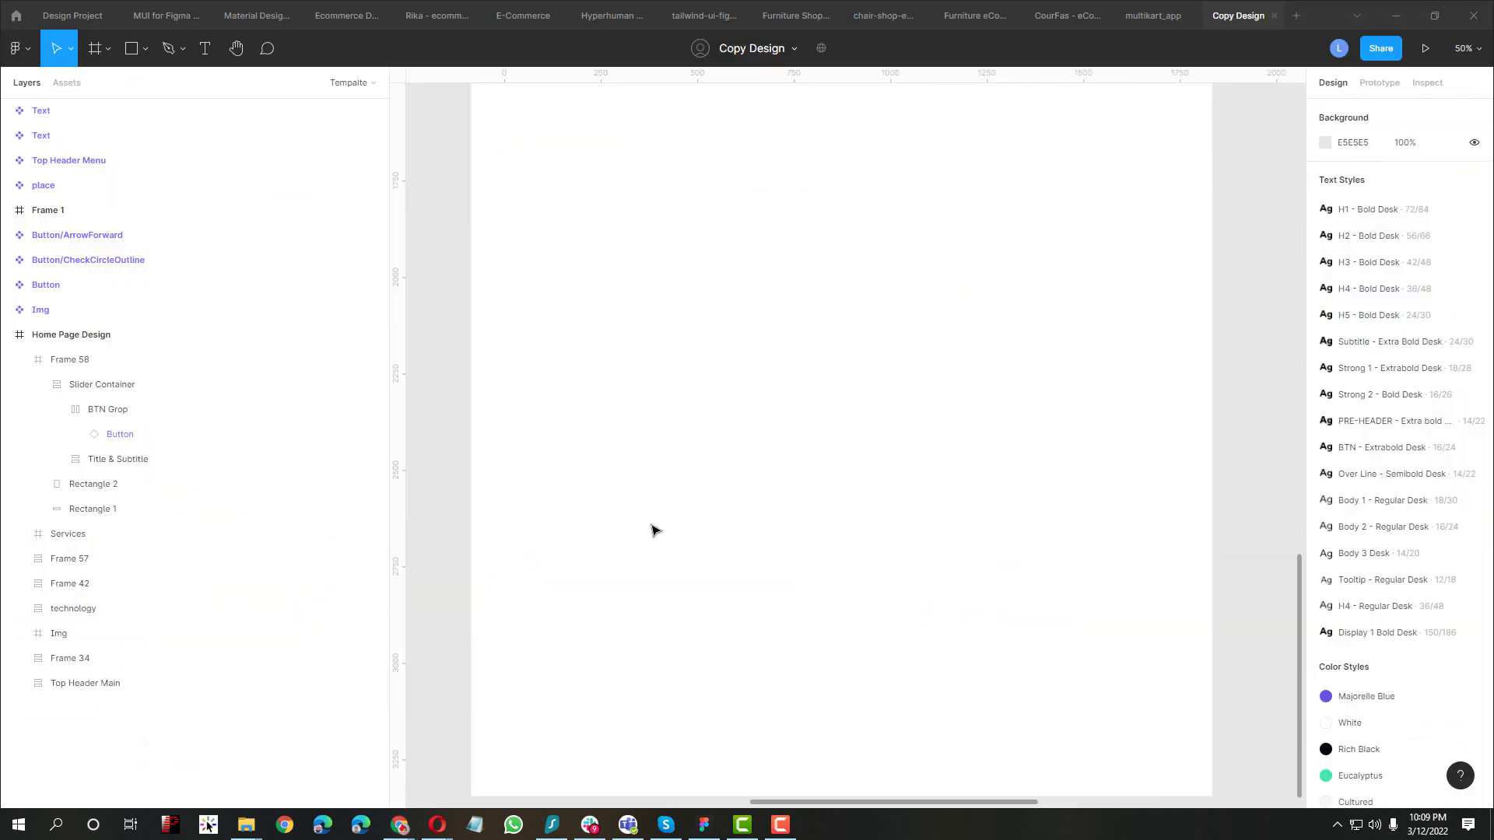
In Figma, draw a frame about 289 × 289 in the empty area of Home Page Design and fill it with Rich Black
click(653, 531)
key(r)
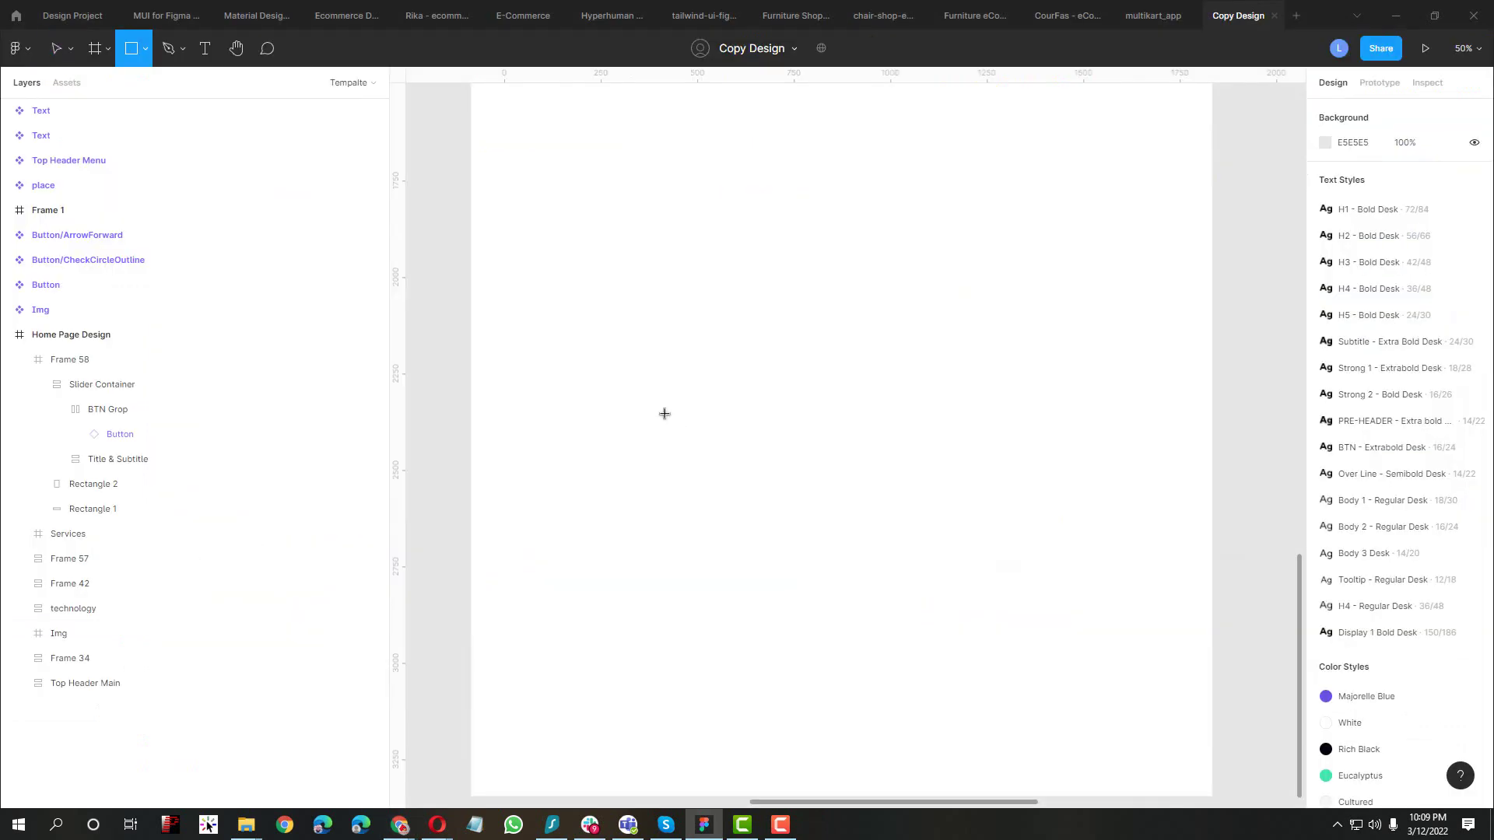
key(f)
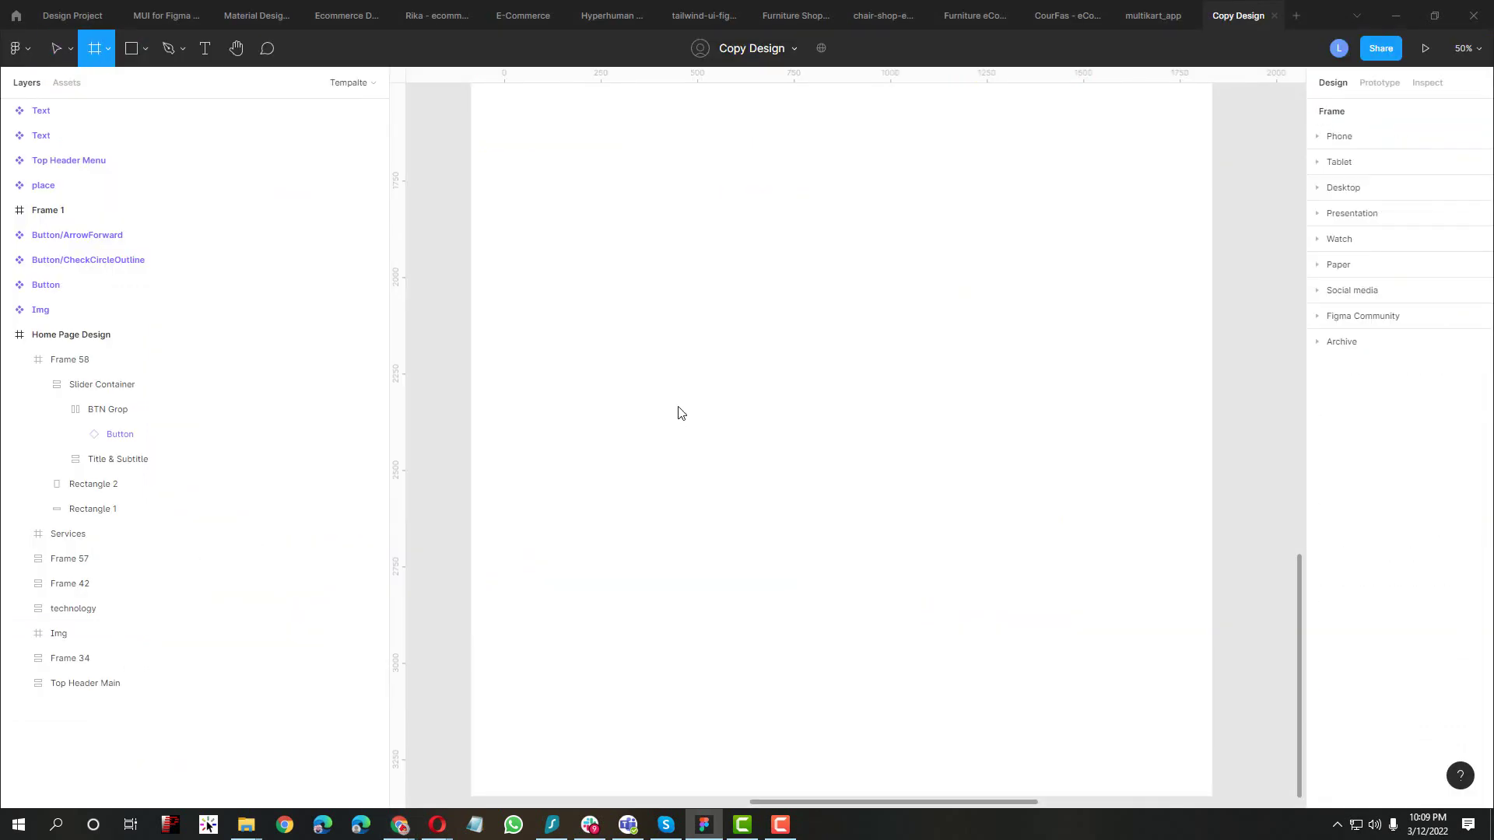
drag(603, 315, 715, 426)
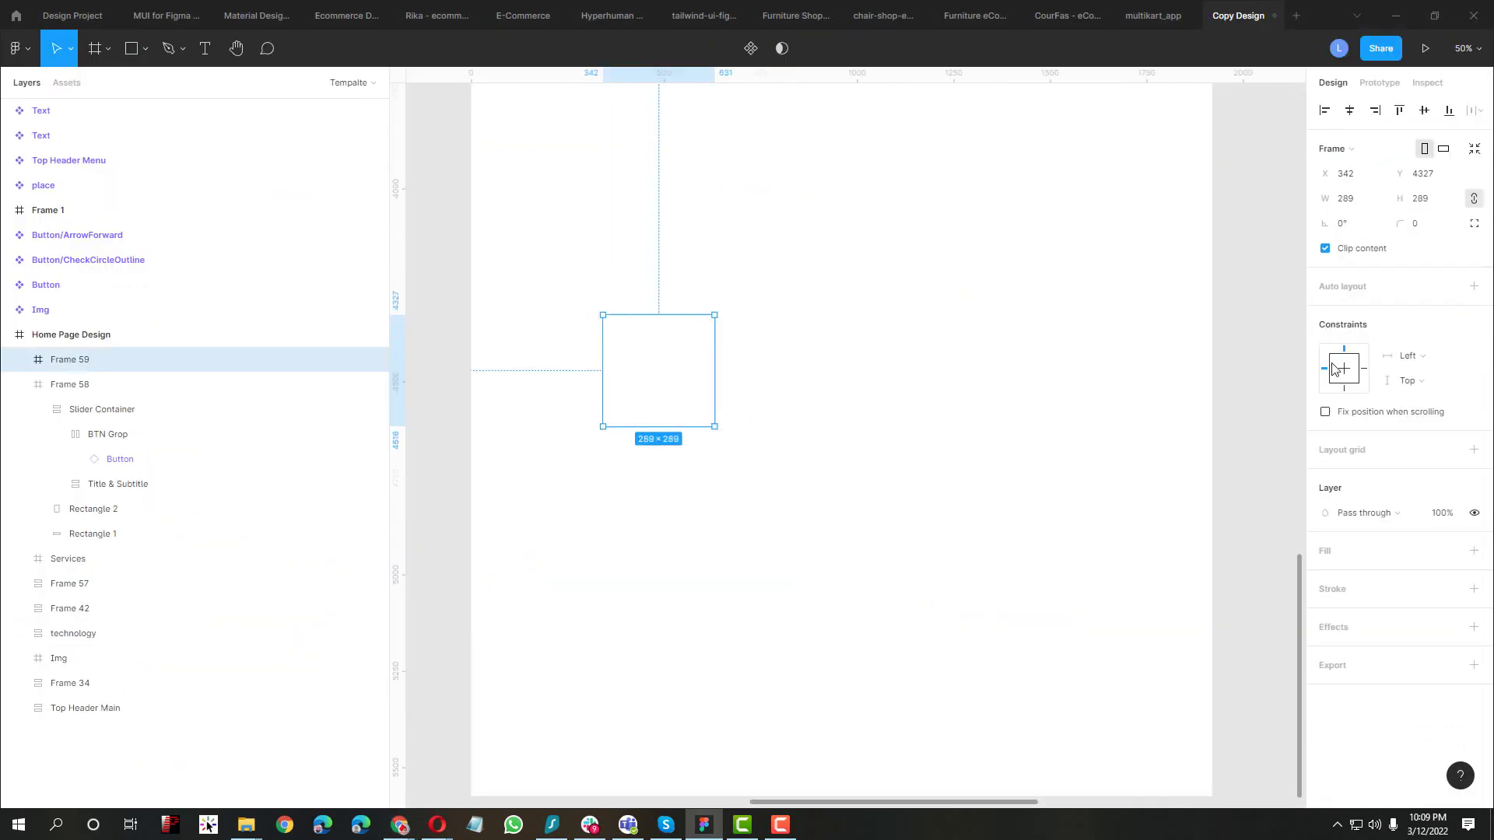
click(1452, 558)
click(1388, 645)
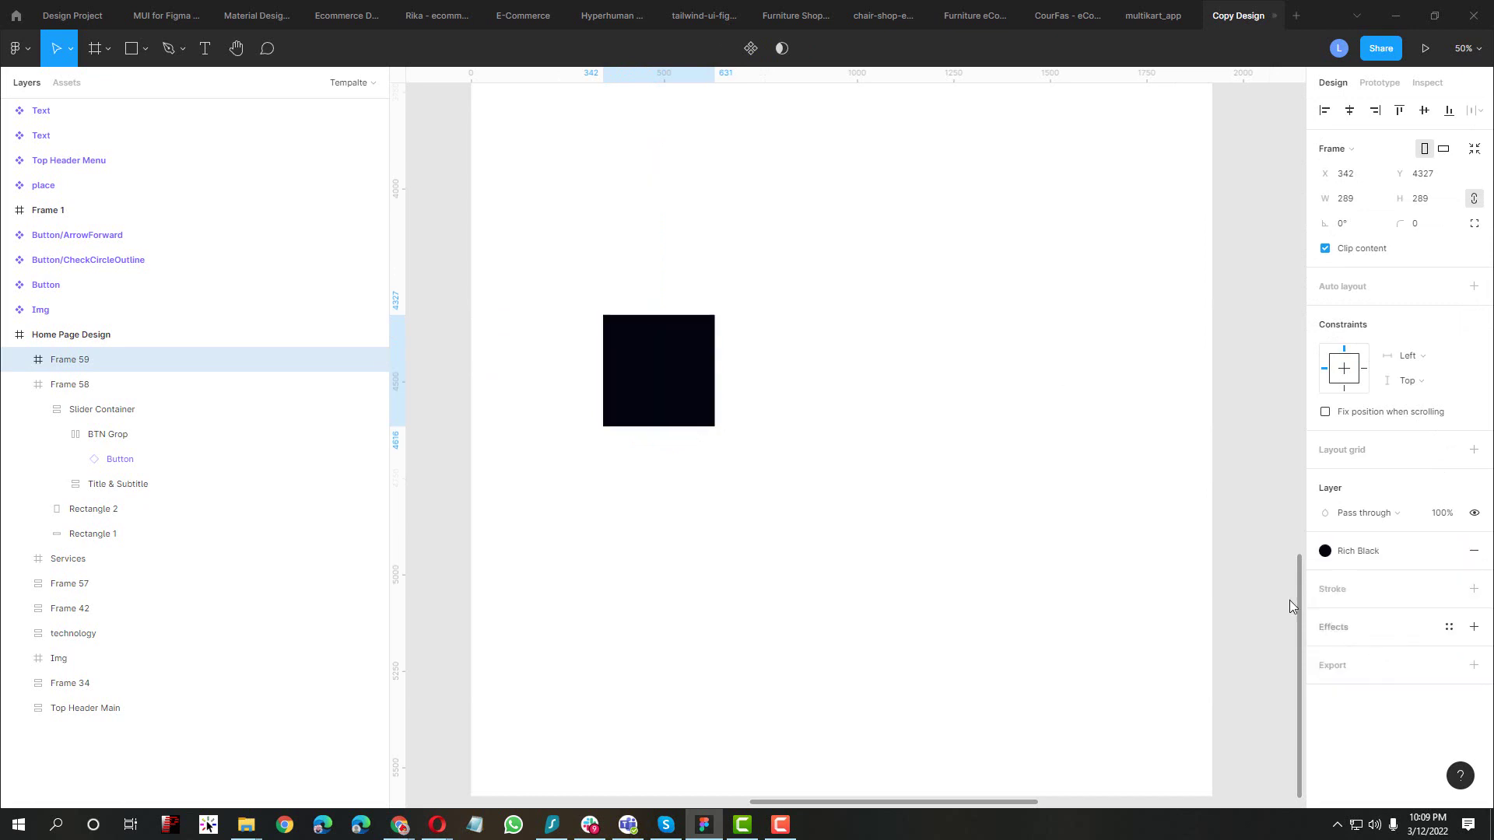
Turn off Clip content for the black frame, try corner radii of 30 and 100, and set the radius to 500
click(1438, 230)
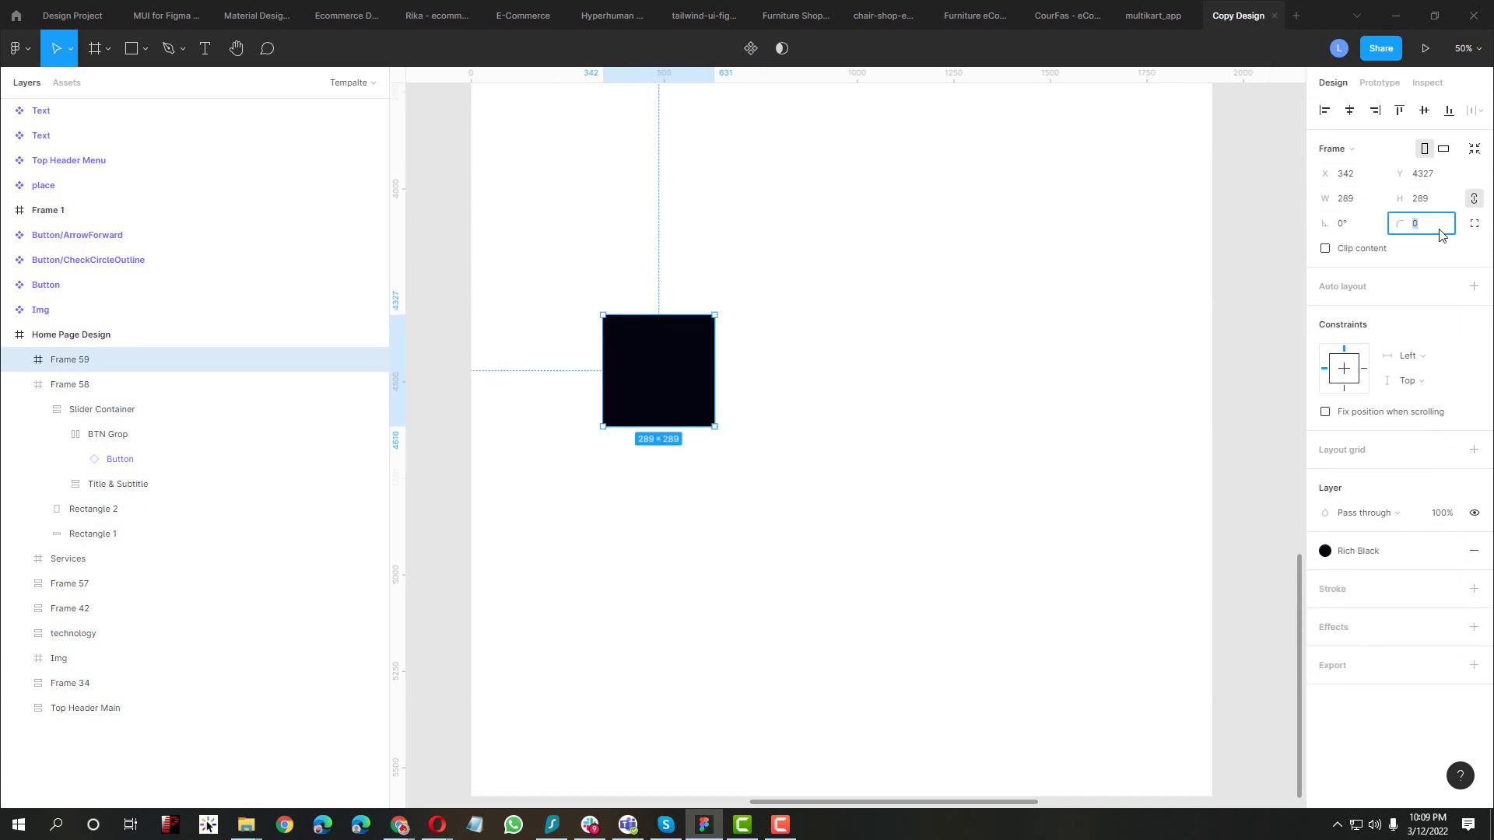
key(Return)
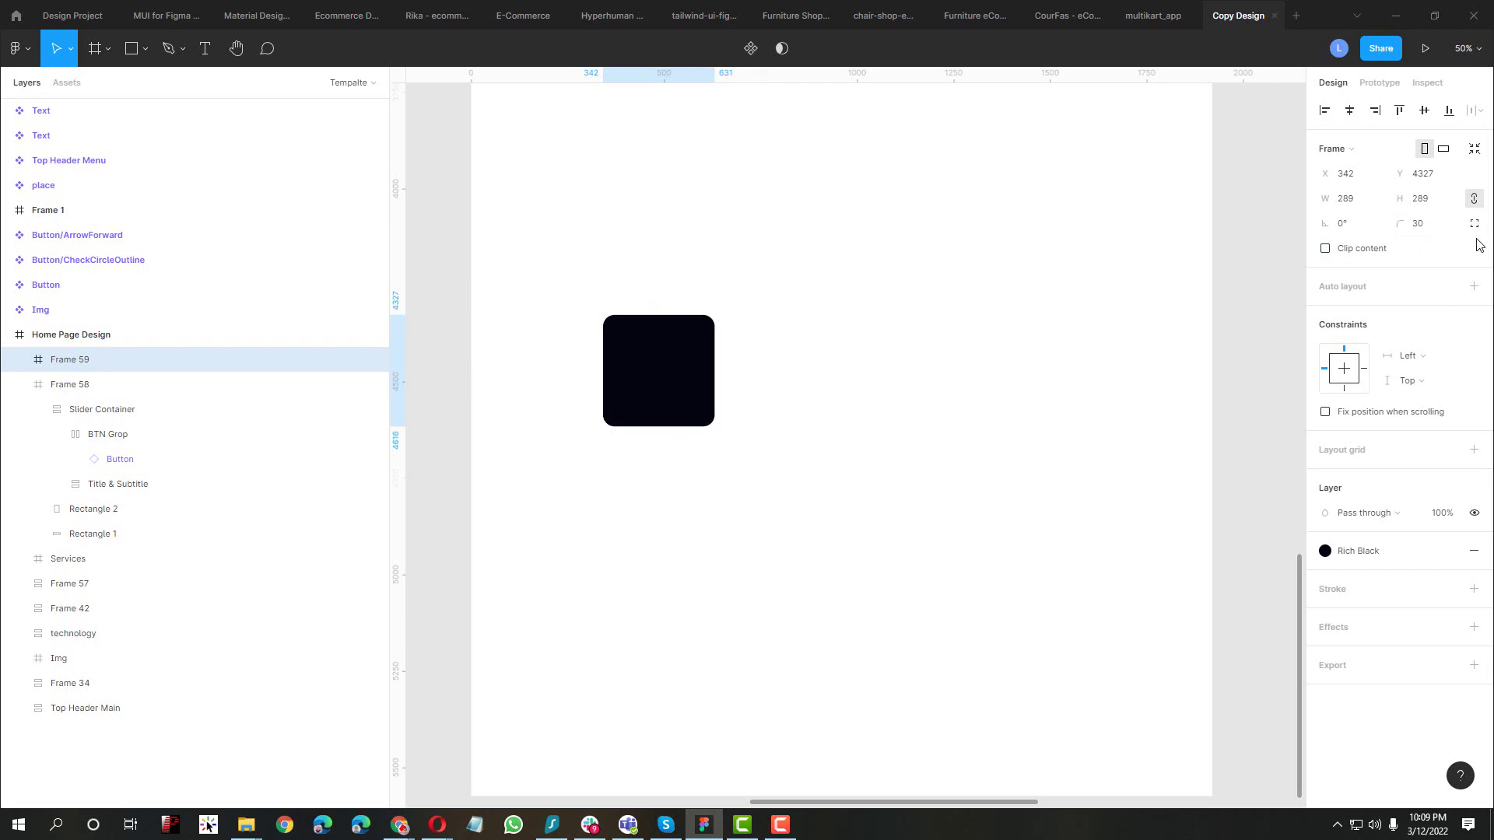
click(1431, 233)
key(Return)
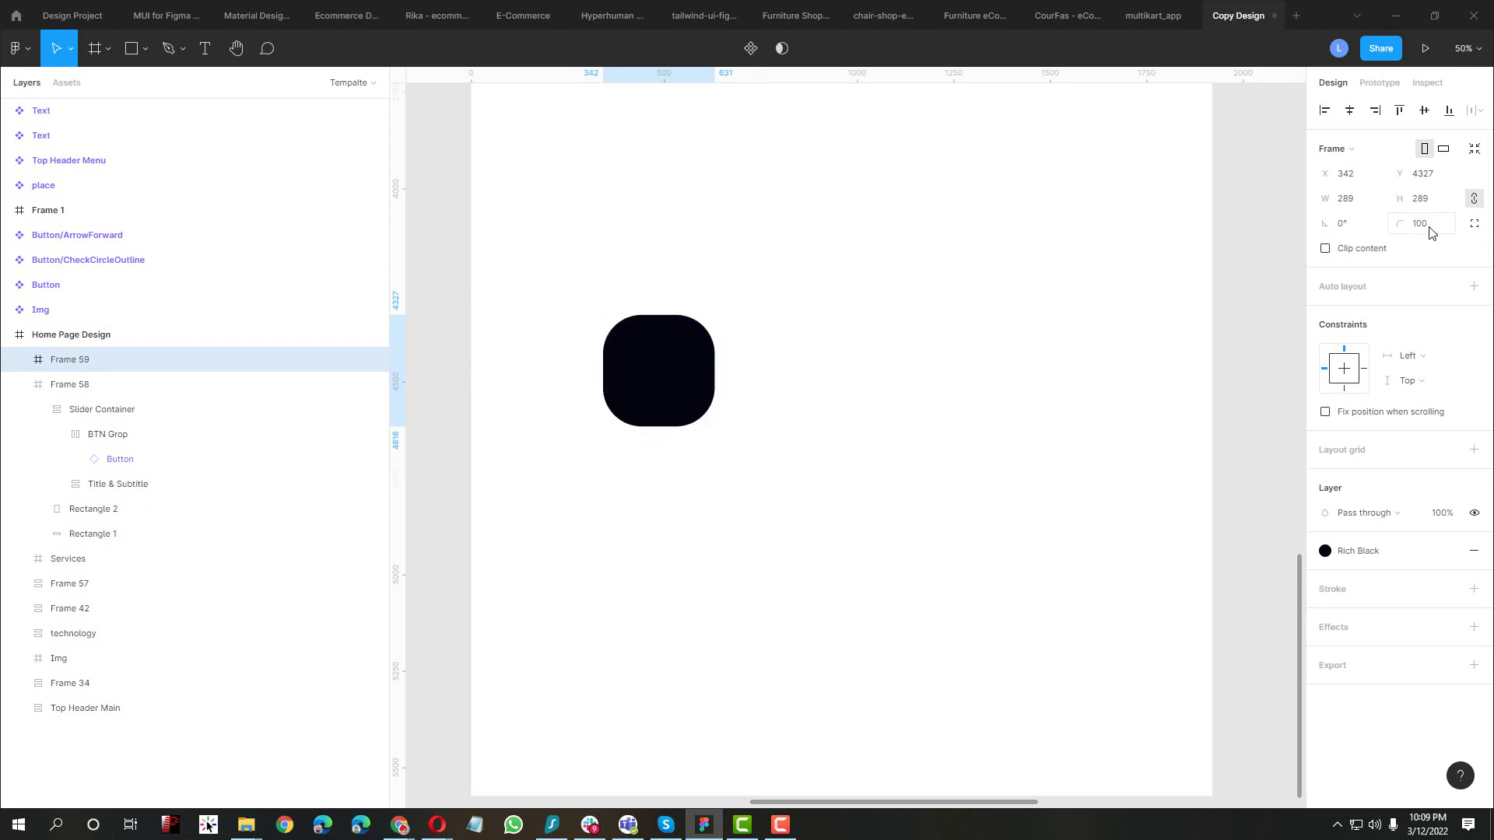
click(1437, 228)
text(500)
key(Return)
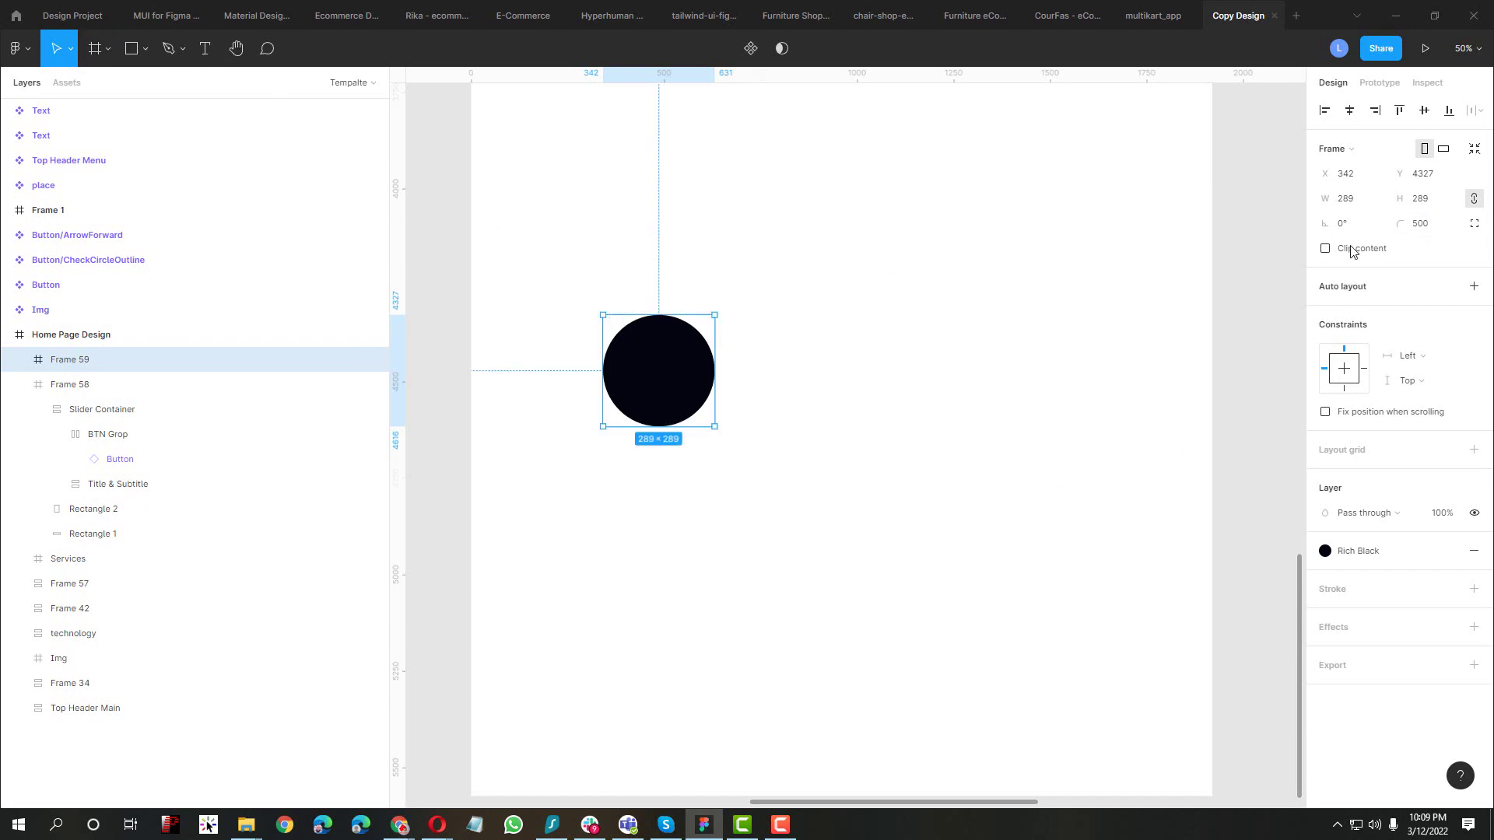
Resize the circular frame to 170 × 170 with its proportions constrained
click(1372, 207)
key(Return)
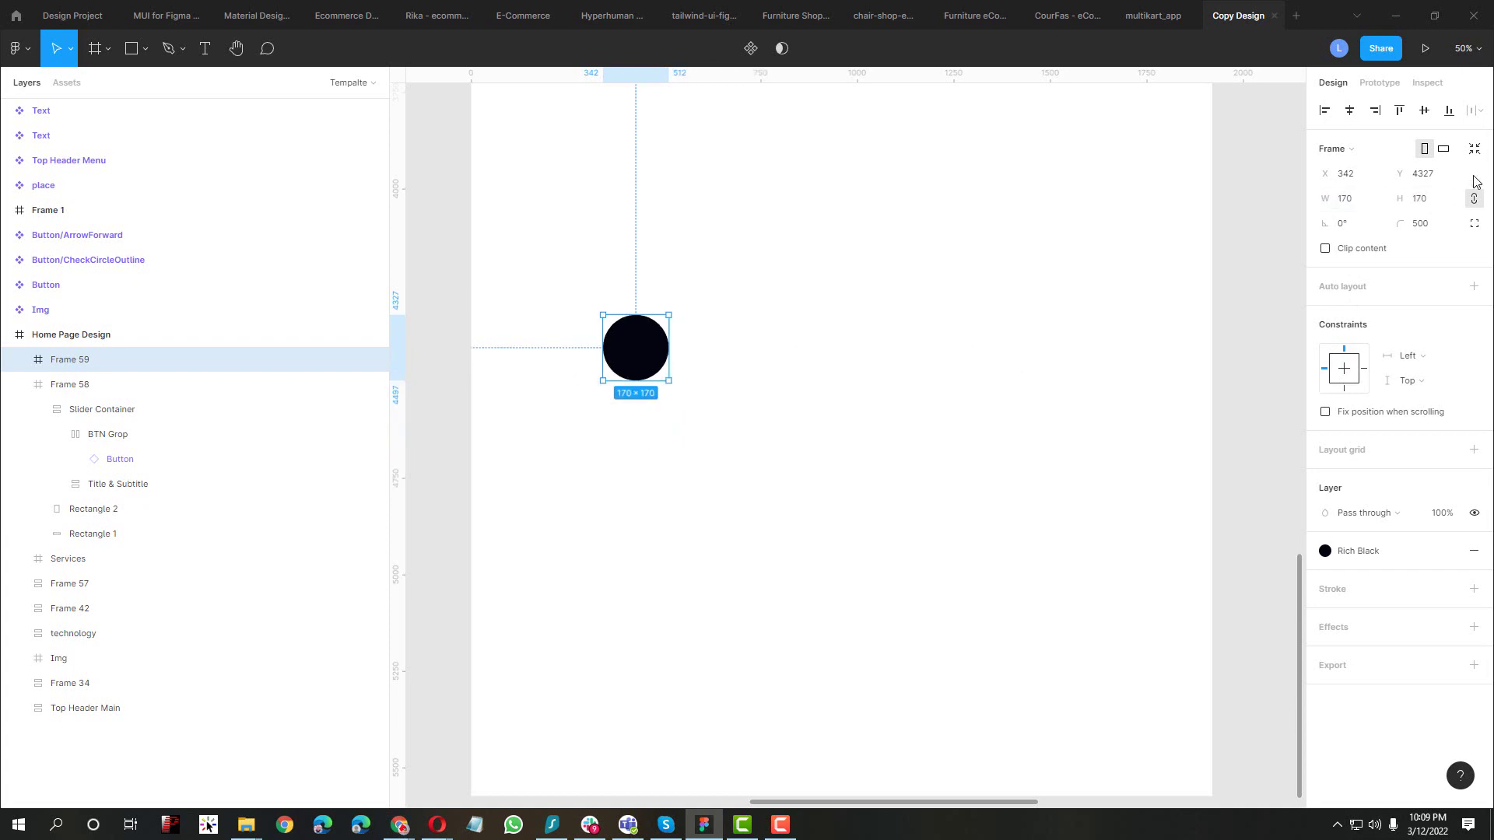
click(1474, 201)
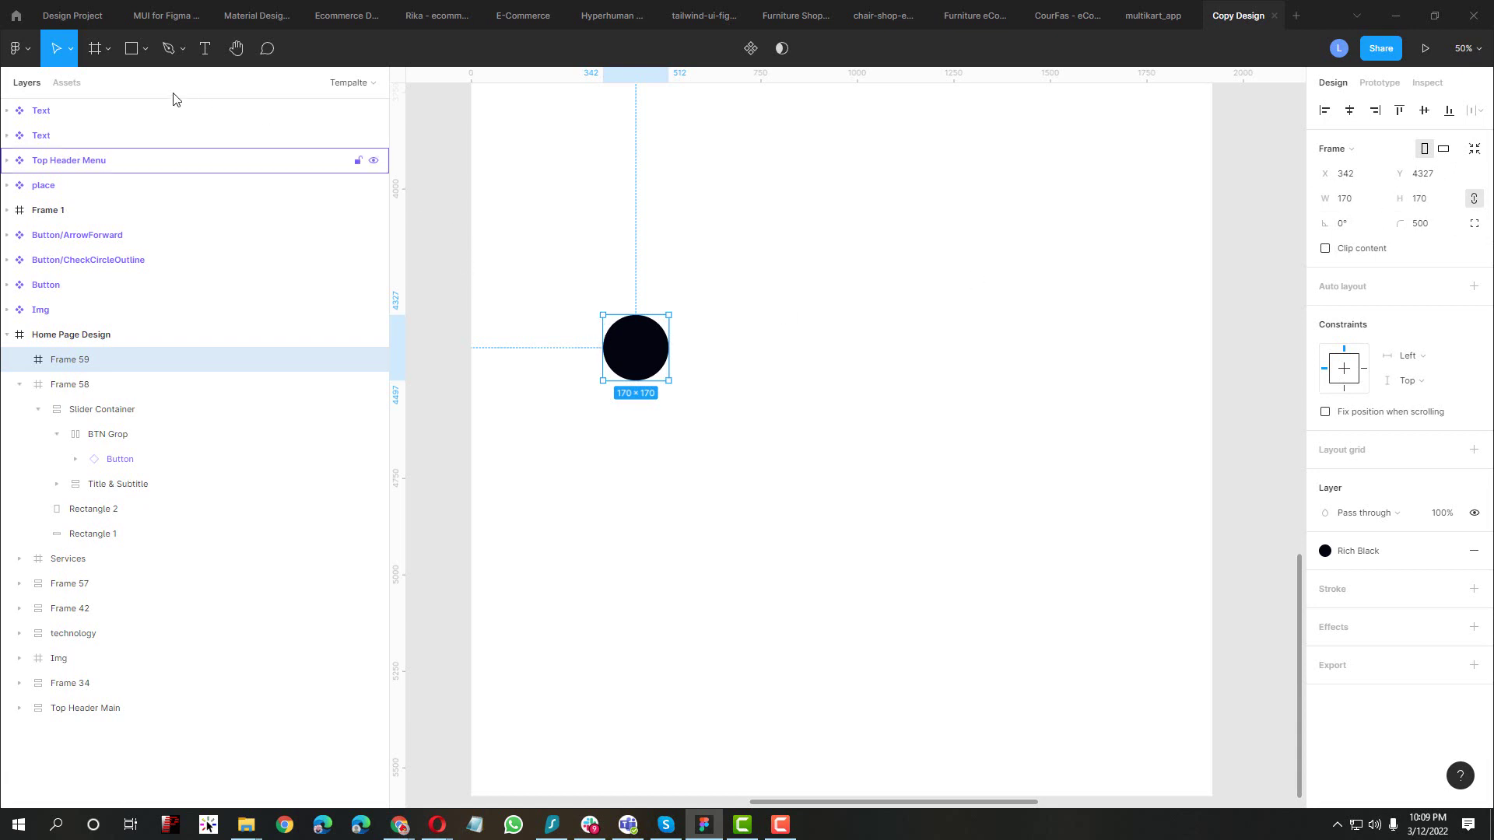
Rename the circular frame to IMG
click(145, 49)
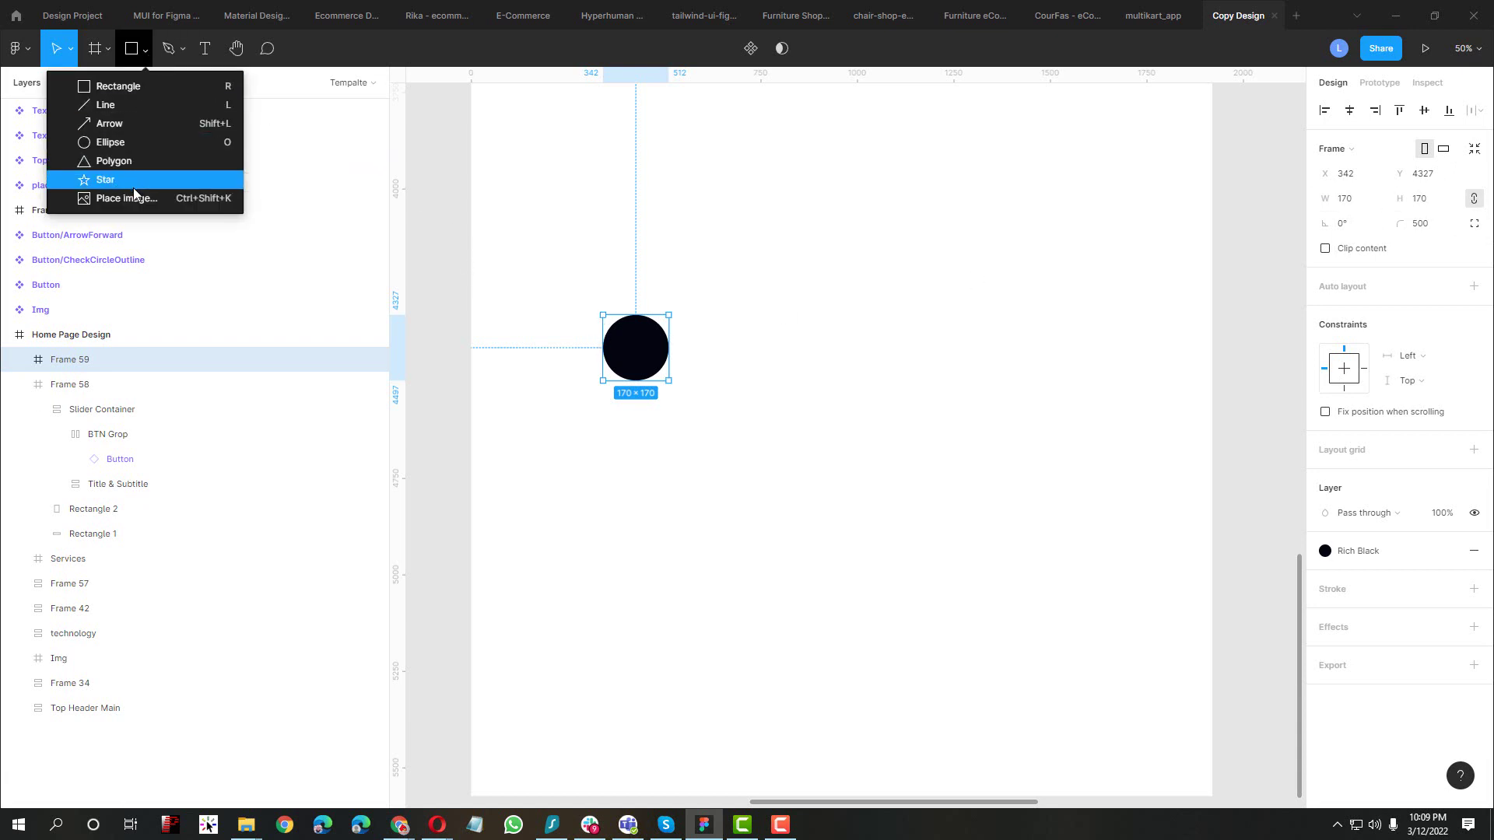
click(663, 360)
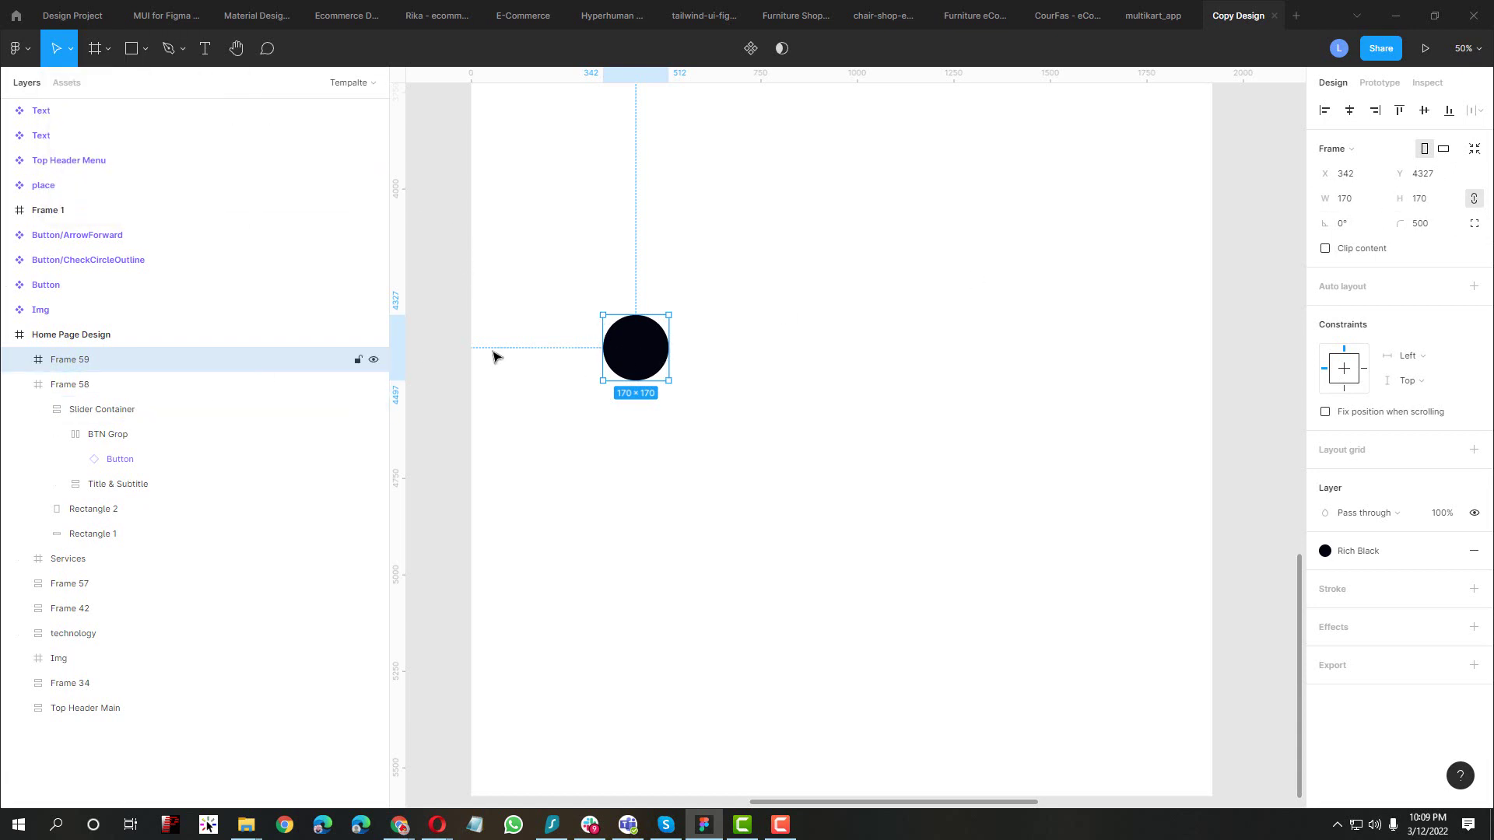
key(ctrl+r)
text(1)
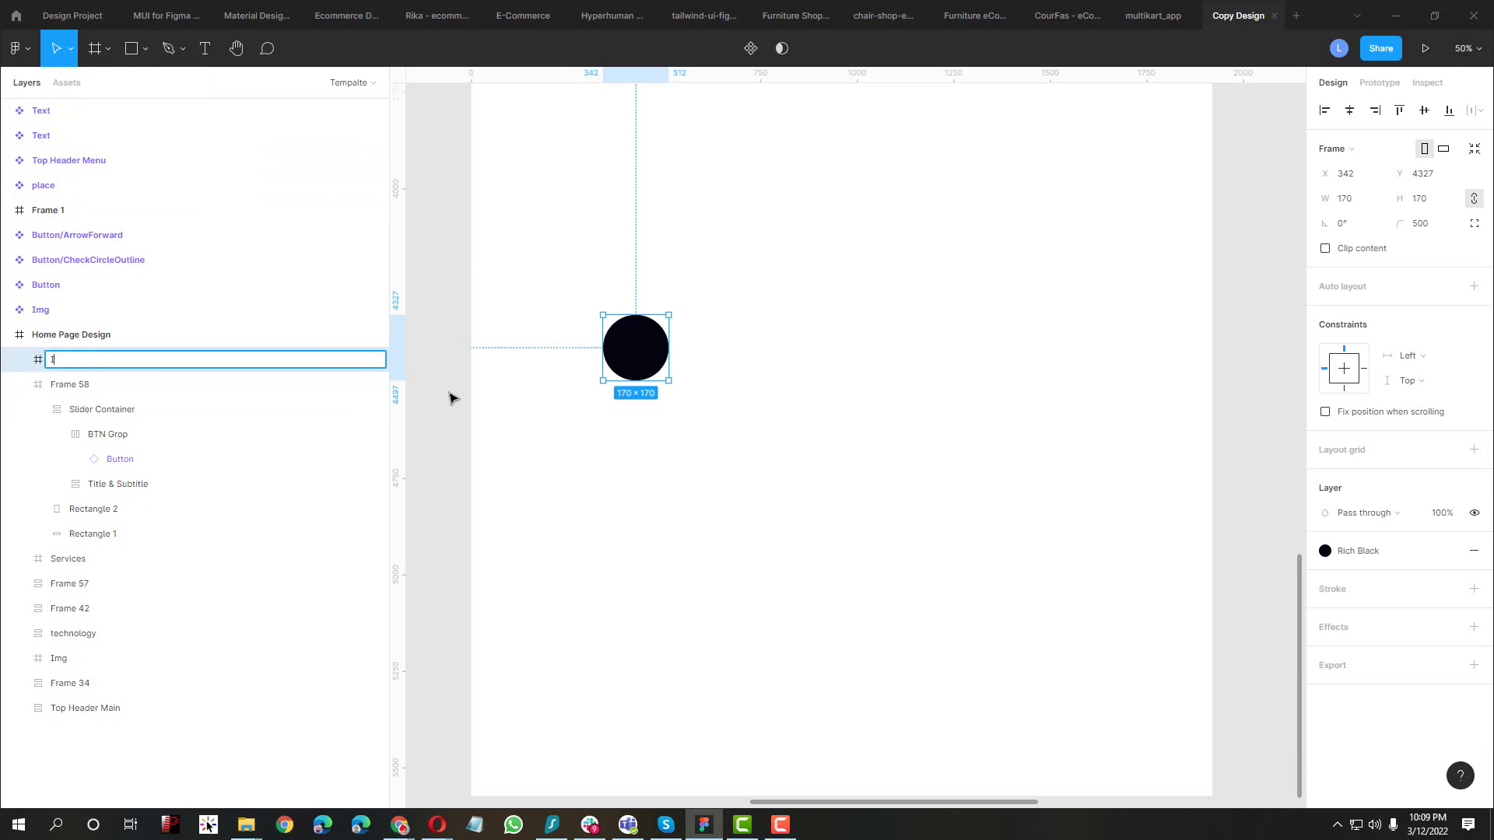
text(MG)
Switch to Chrome and select the second dot of the testimonial slider on the notech page
key(alt+Tab)
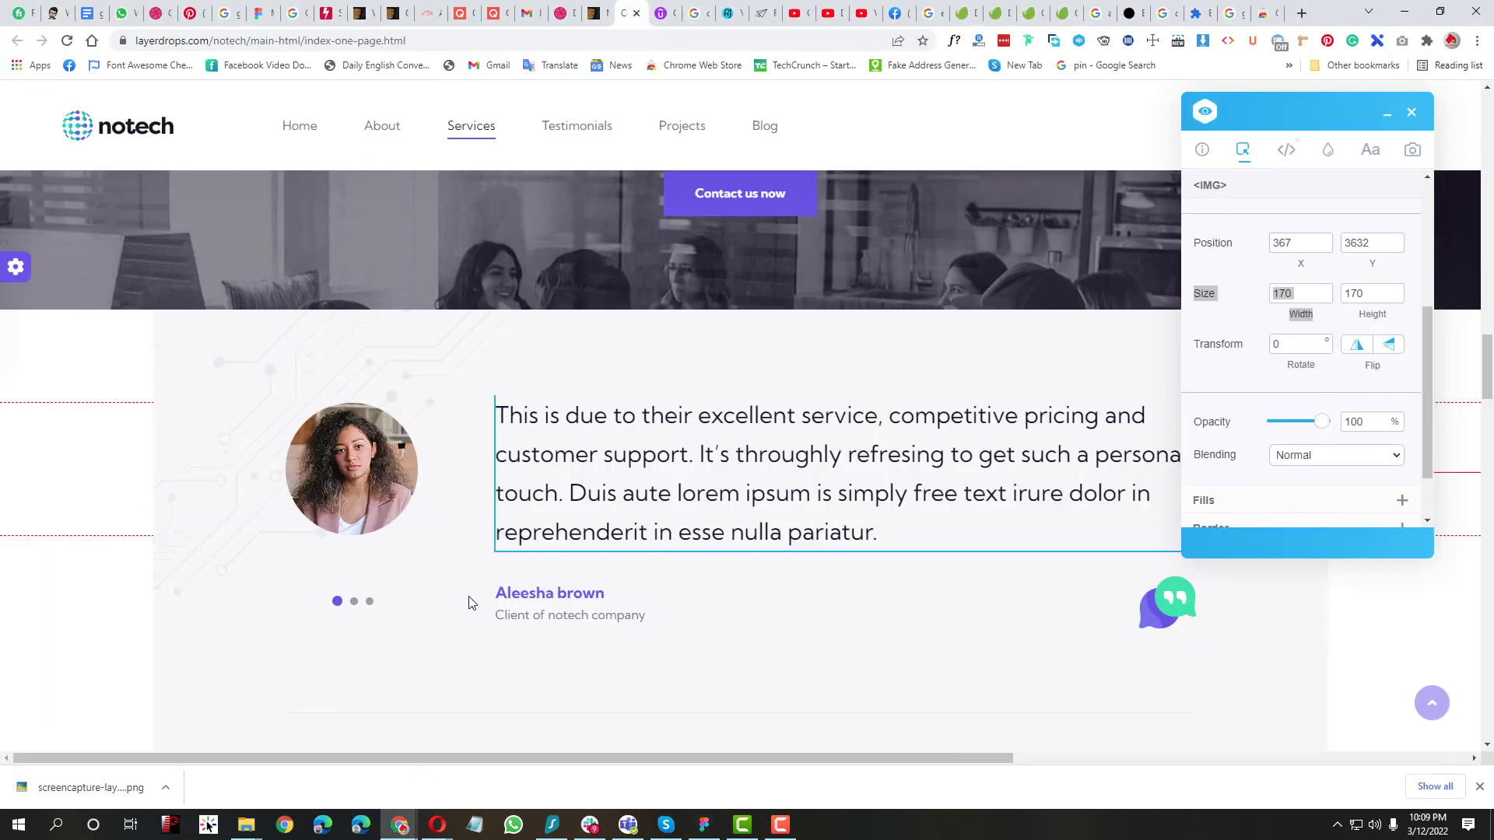
click(357, 607)
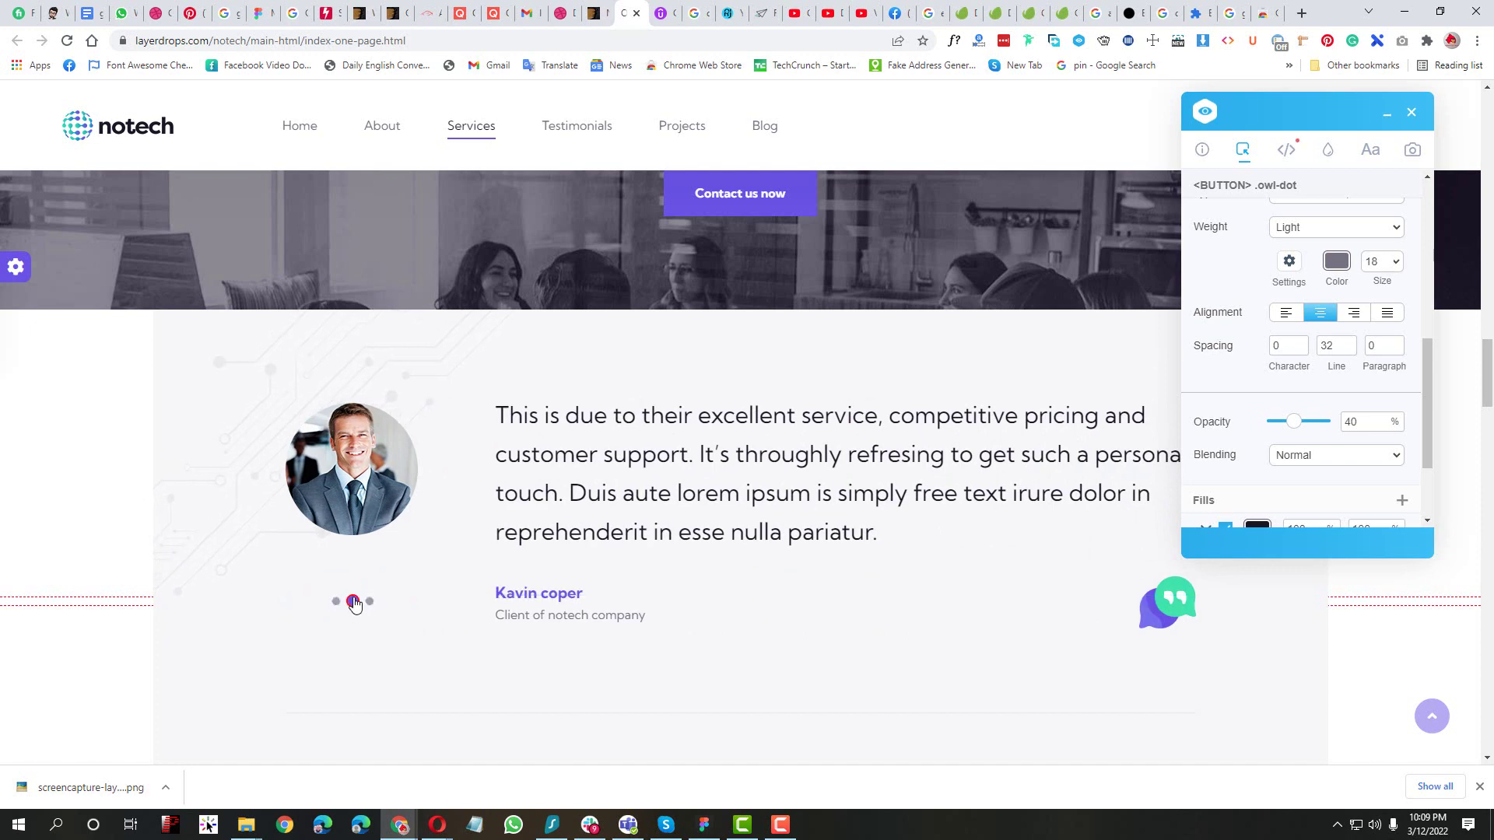
Inspect the active and inactive testimonial slider dots with the browser's developer tools to read their size and spacing
right_click(355, 601)
click(390, 590)
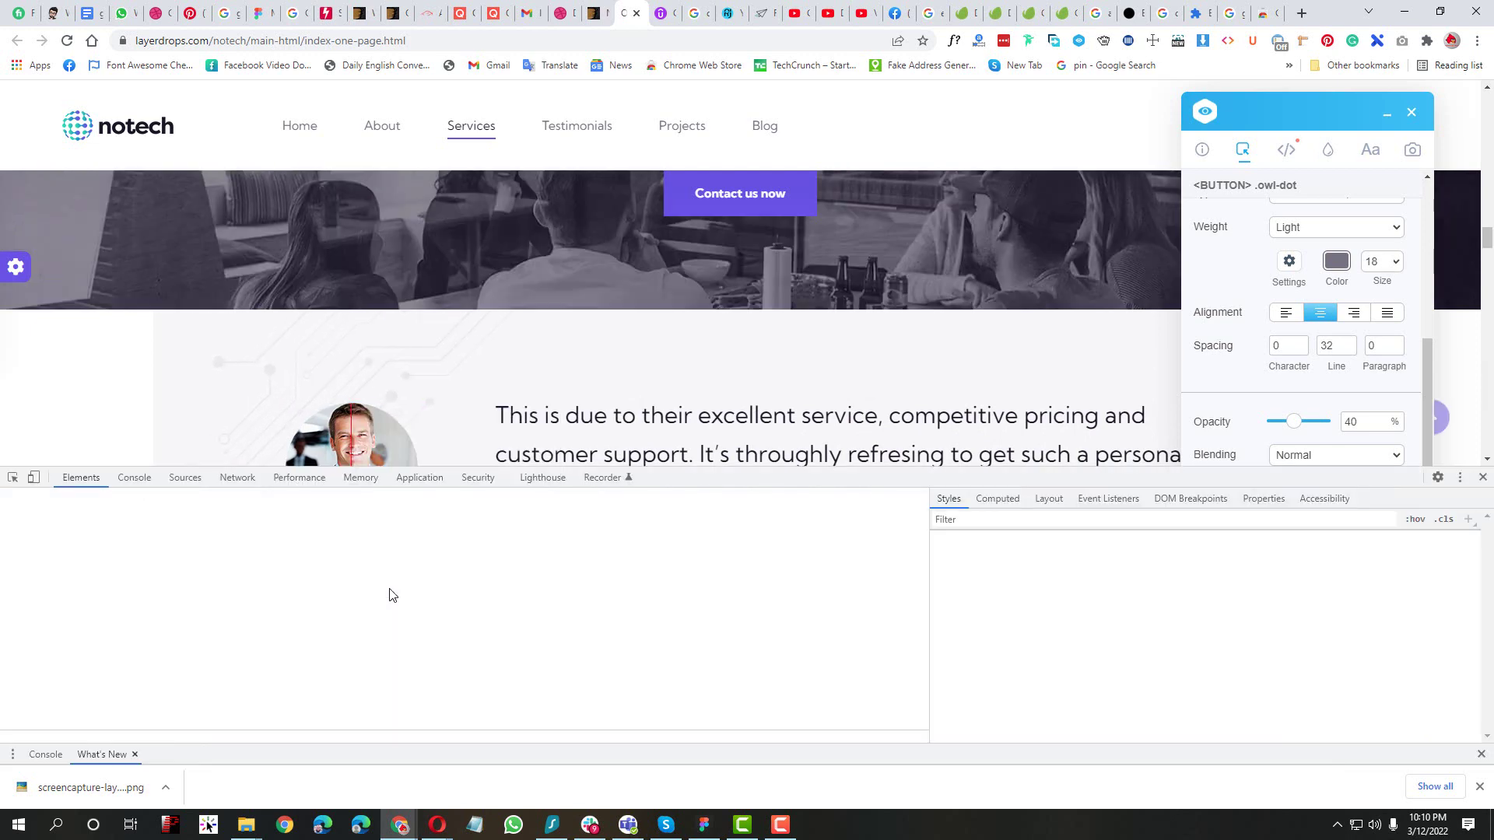
click(1481, 756)
scroll(204, 420, down, 3)
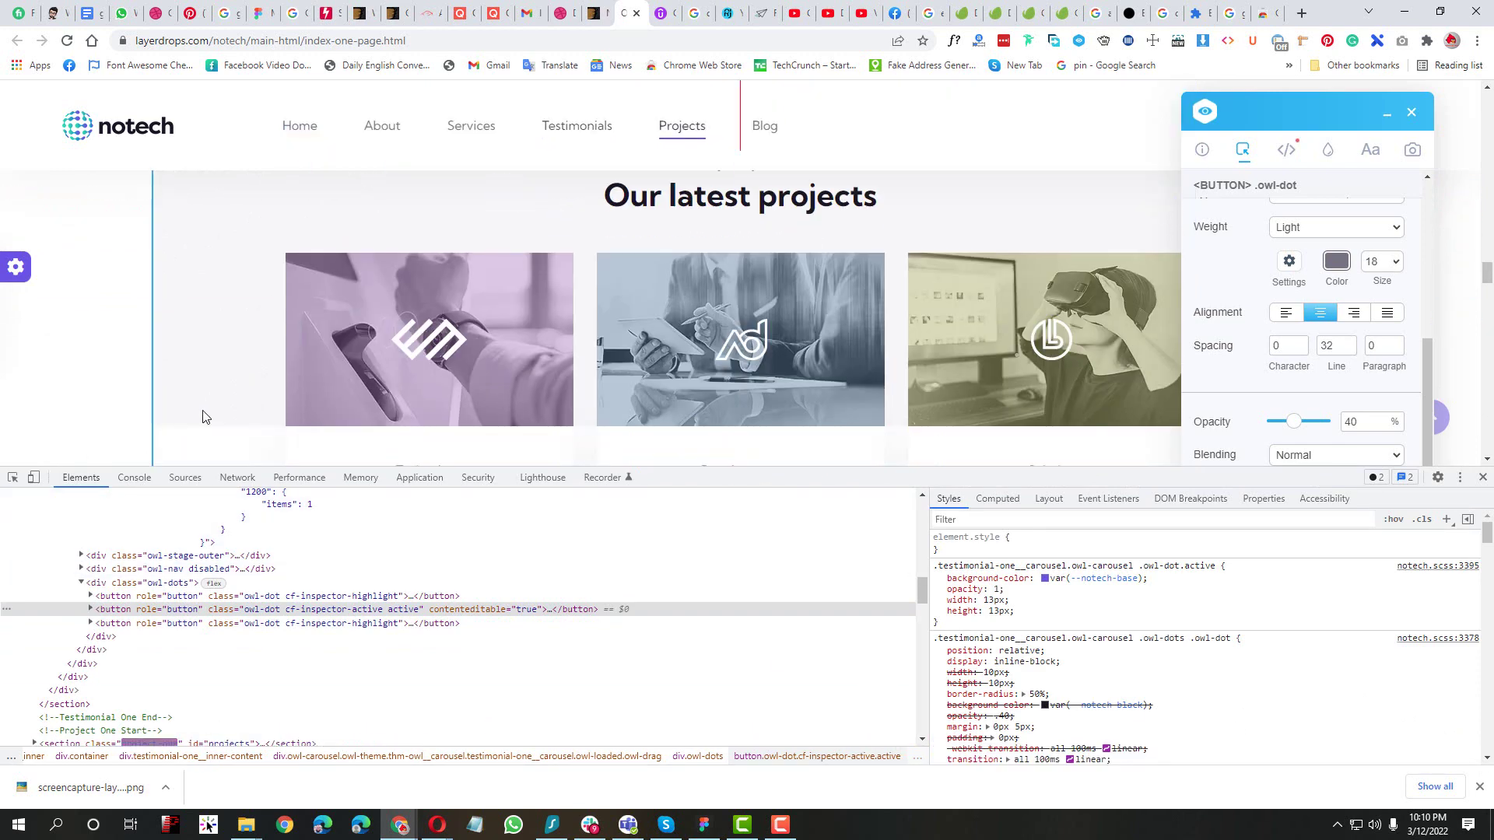
scroll(202, 419, up, 3)
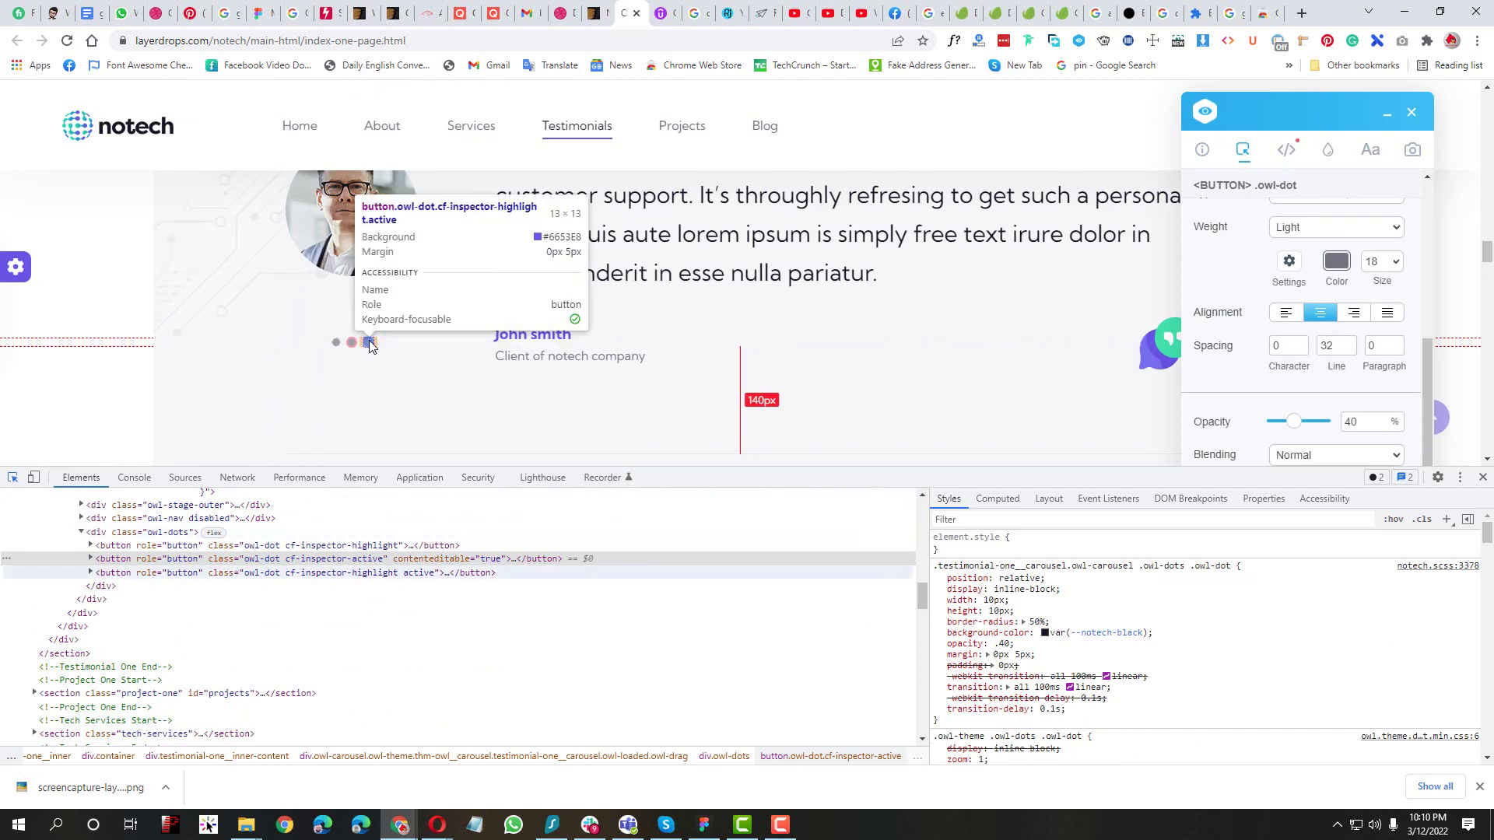
click(370, 345)
click(1482, 477)
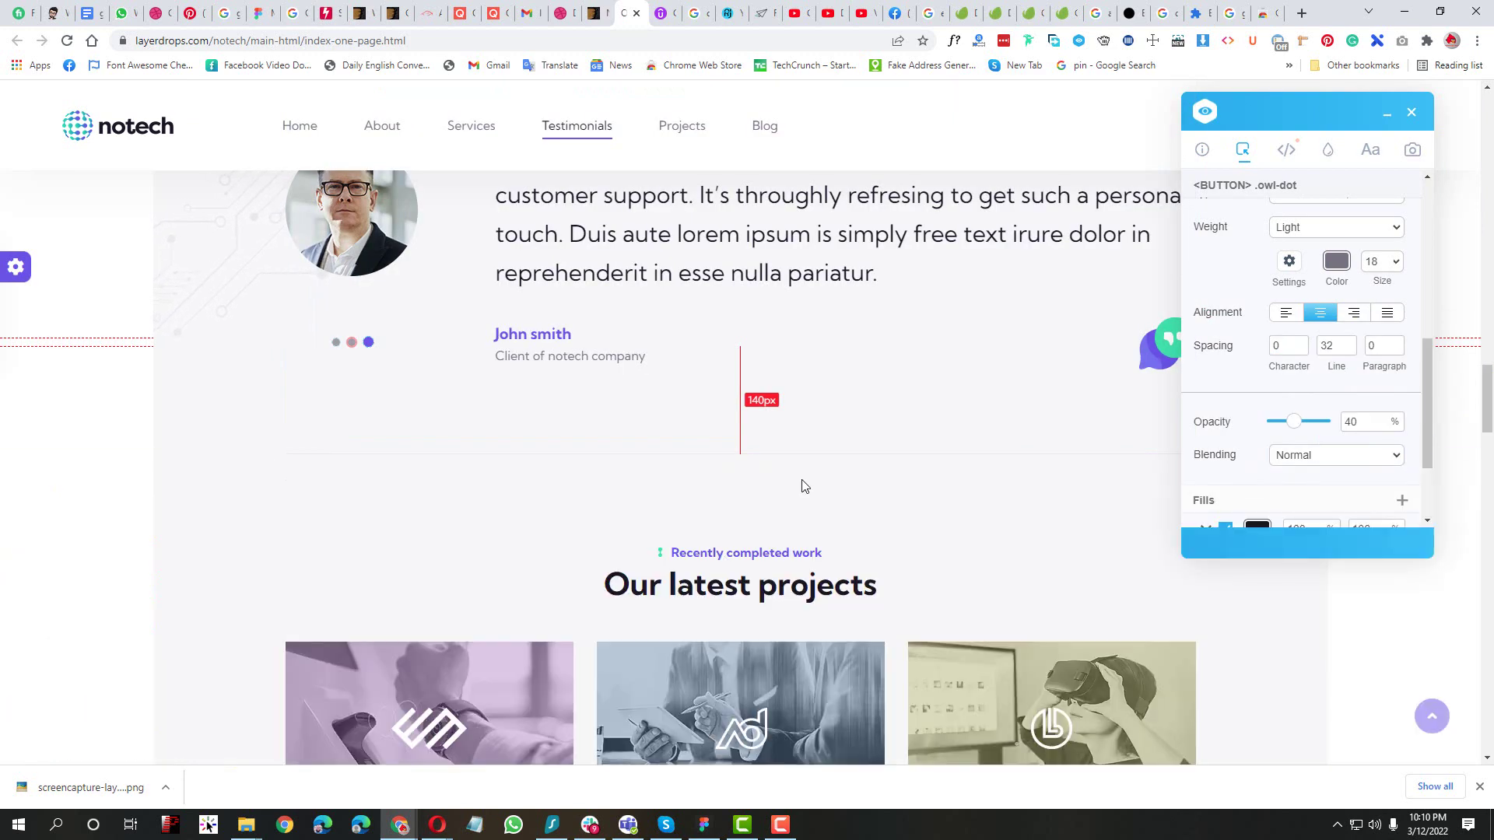
Switch to Figma, draw a small circle of about 25 × 25 below the IMG frame, and resize it to 10 × 10
click(704, 825)
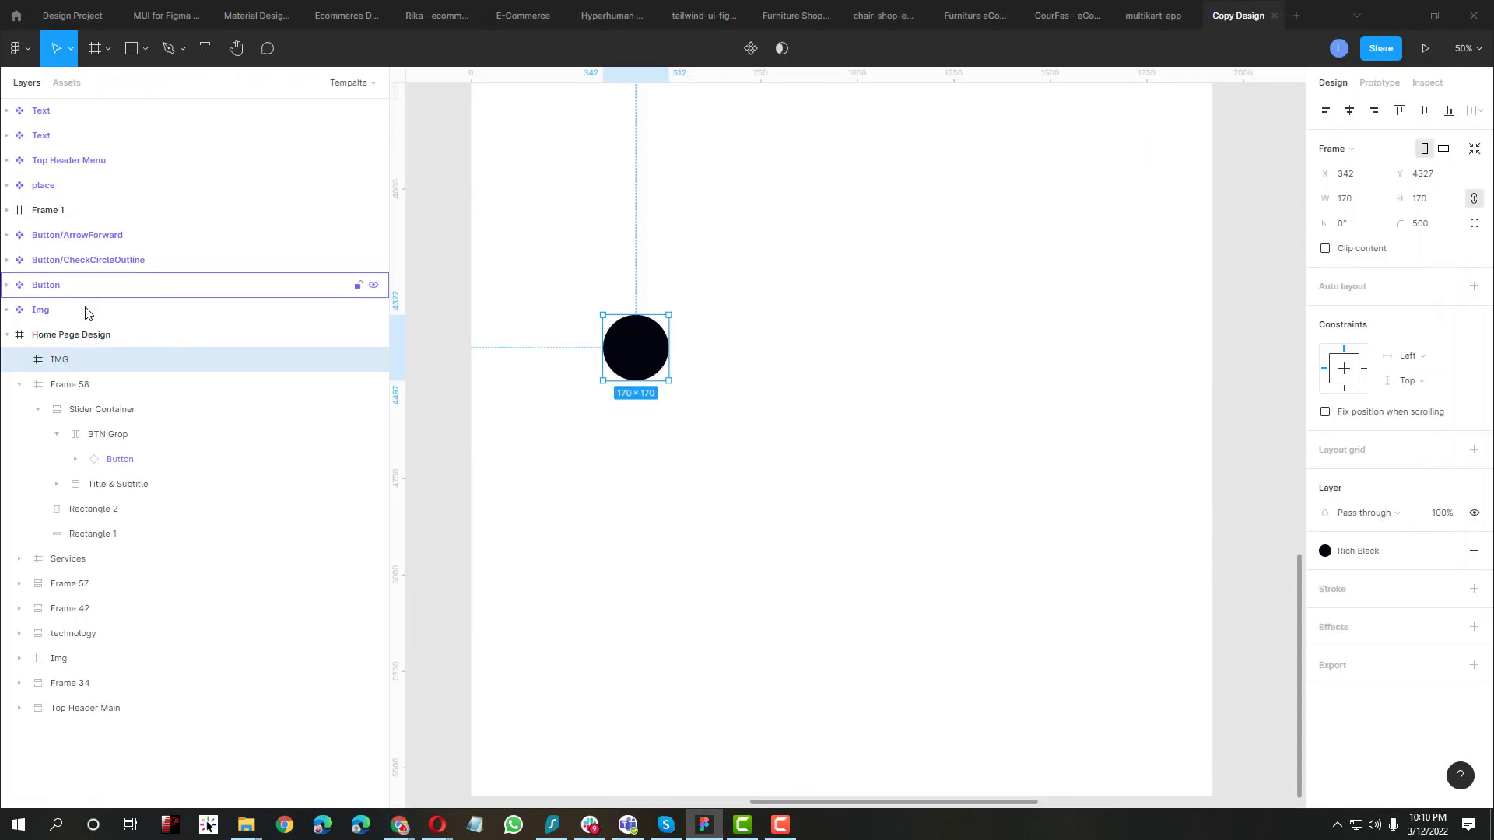
click(144, 51)
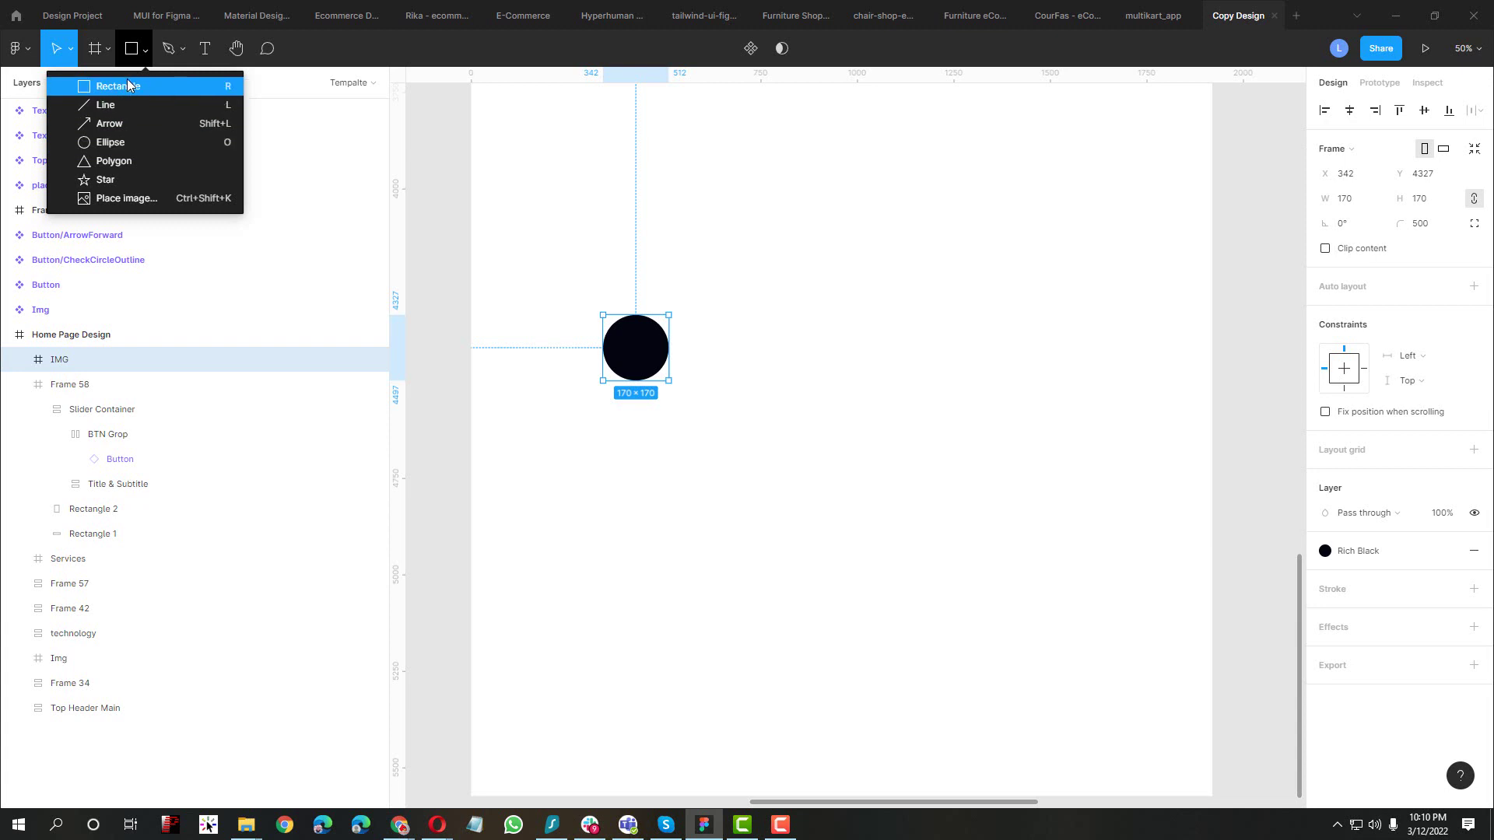
click(131, 142)
scroll(638, 420, up, 5)
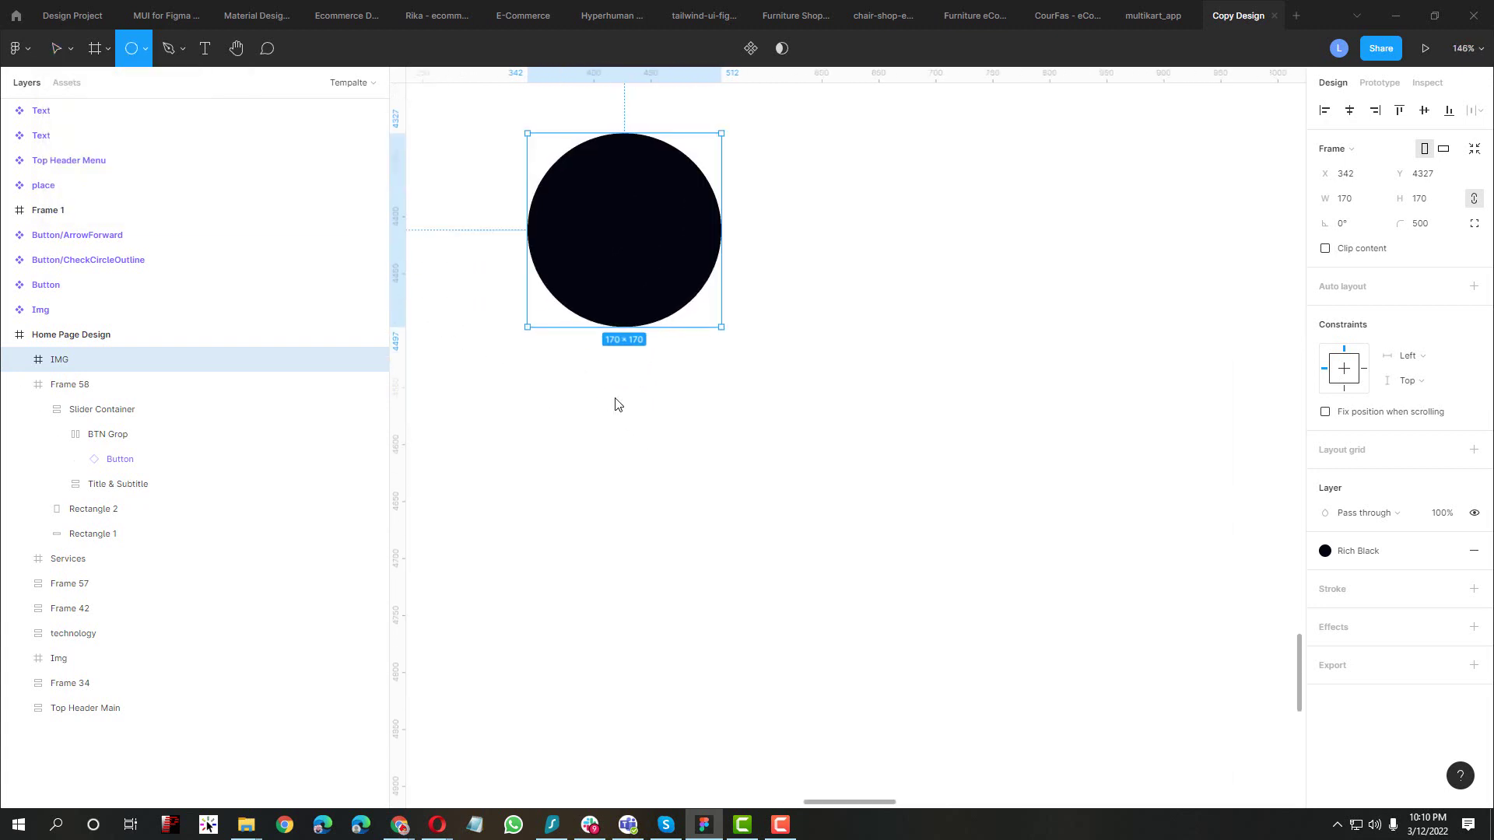
drag(590, 372, 618, 400)
click(1438, 178)
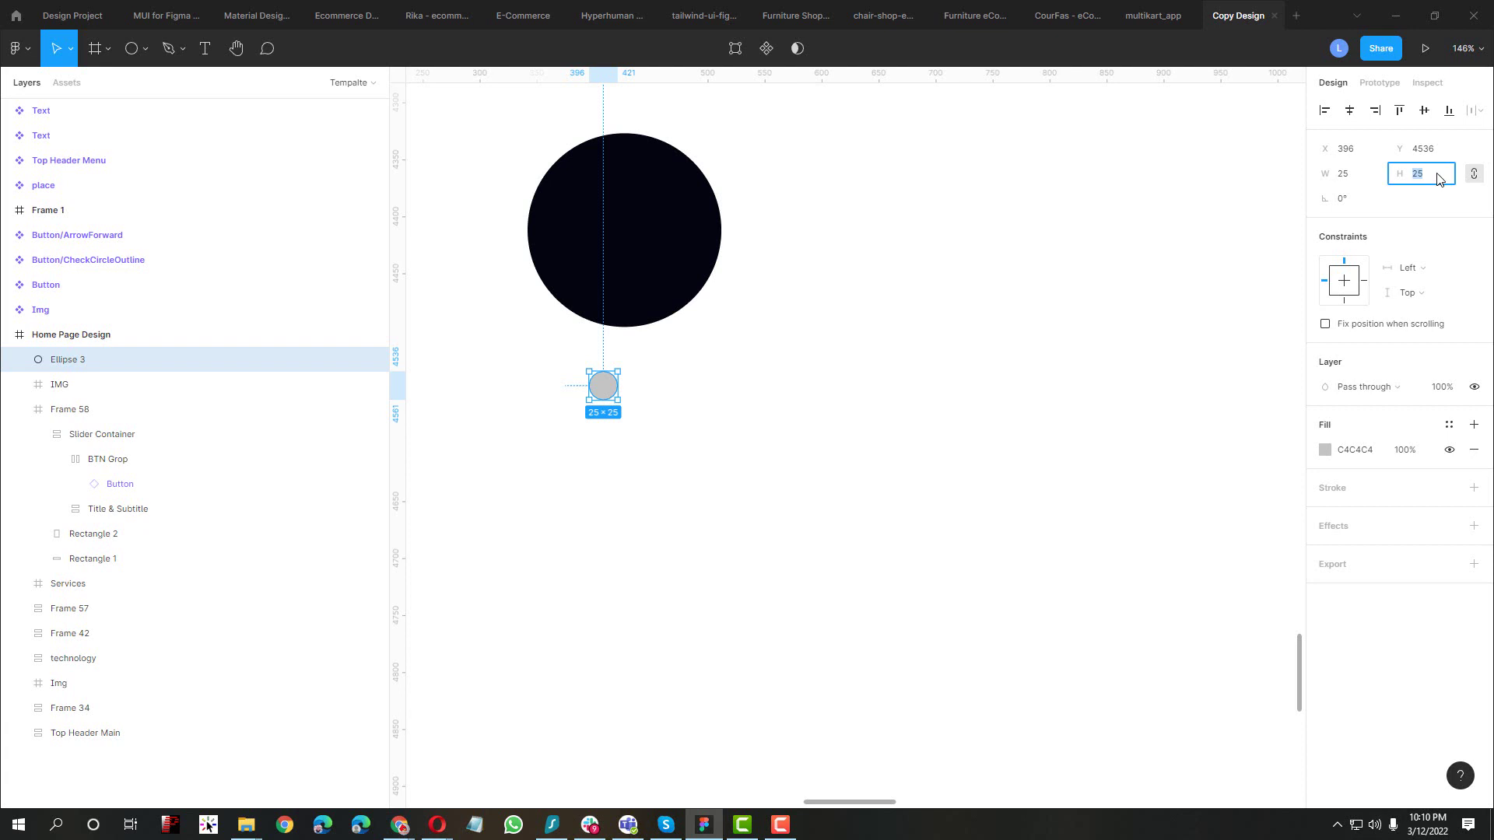
key(Return)
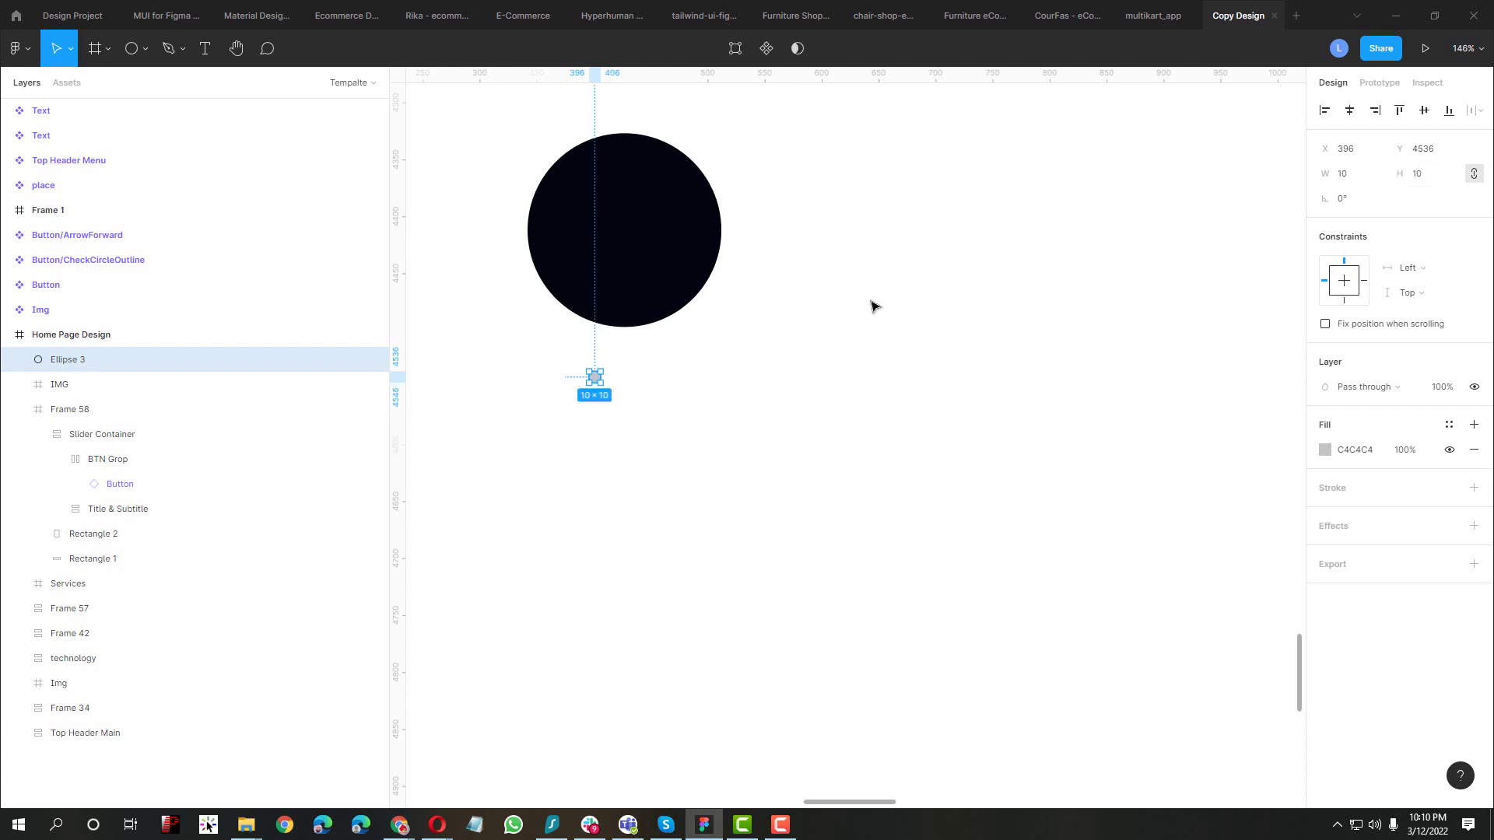
Duplicate the 10 × 10 dot and wrap both dots in a horizontal auto layout
key(ctrl+d)
drag(654, 366, 504, 407)
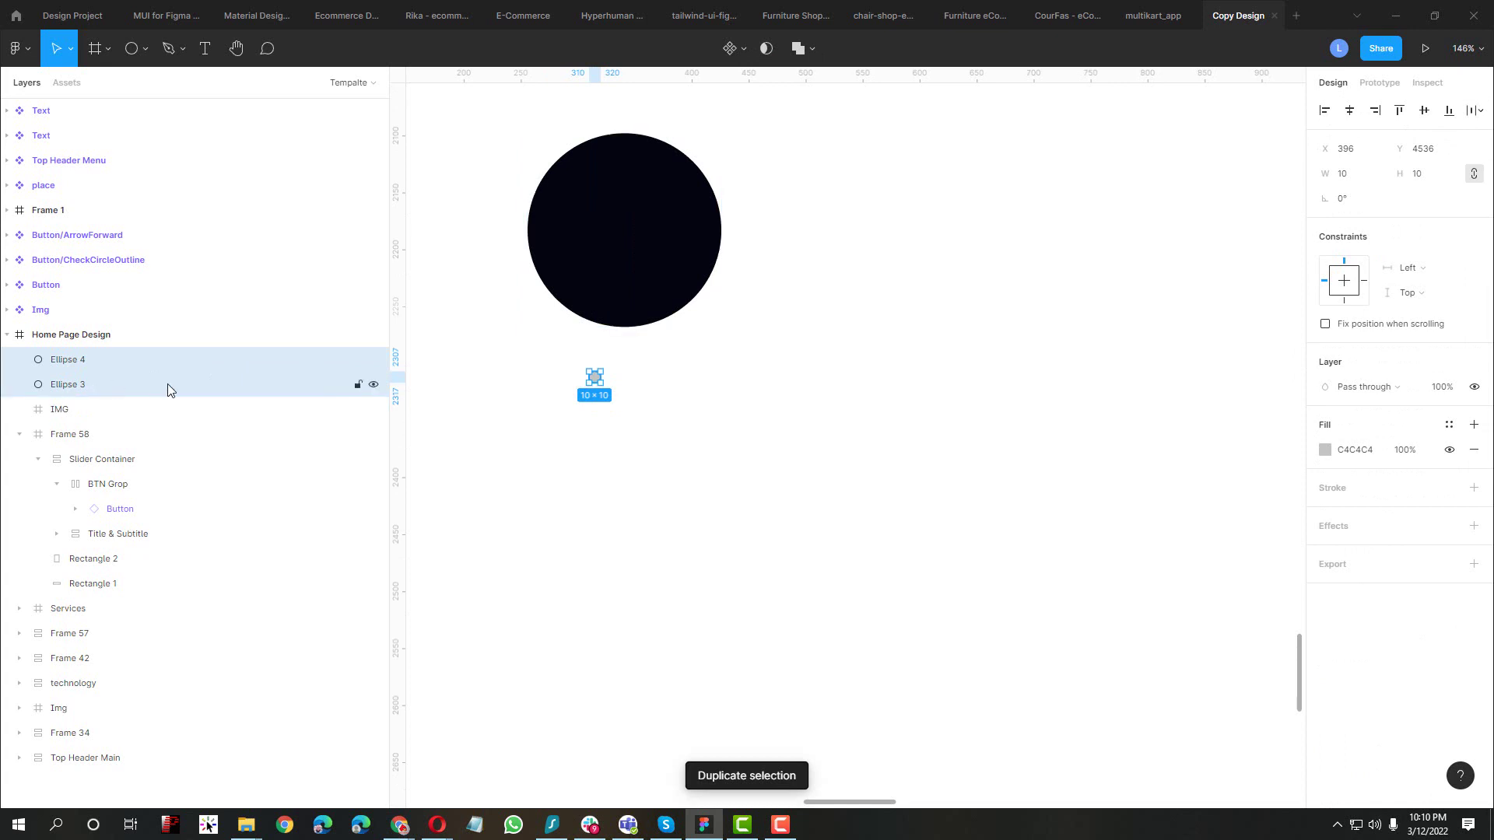
key(shift+a)
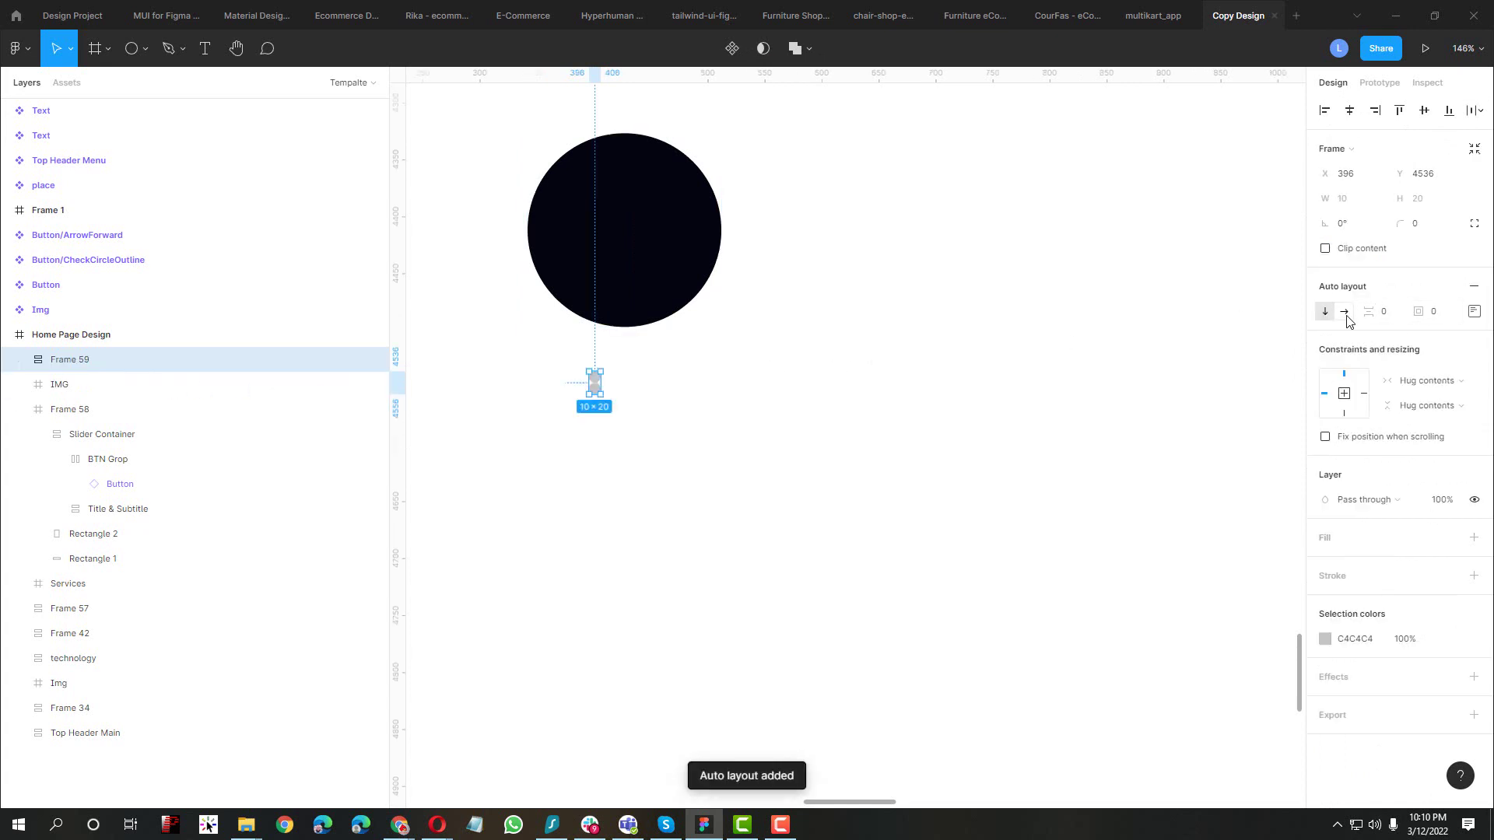
click(1346, 312)
Set the spacing between the two dots in their auto layout to 10
click(1386, 312)
key(Up)
key(Up)
key(Up)
key(Up)
key(Up)
key(Up)
key(Up)
key(Up)
key(Up)
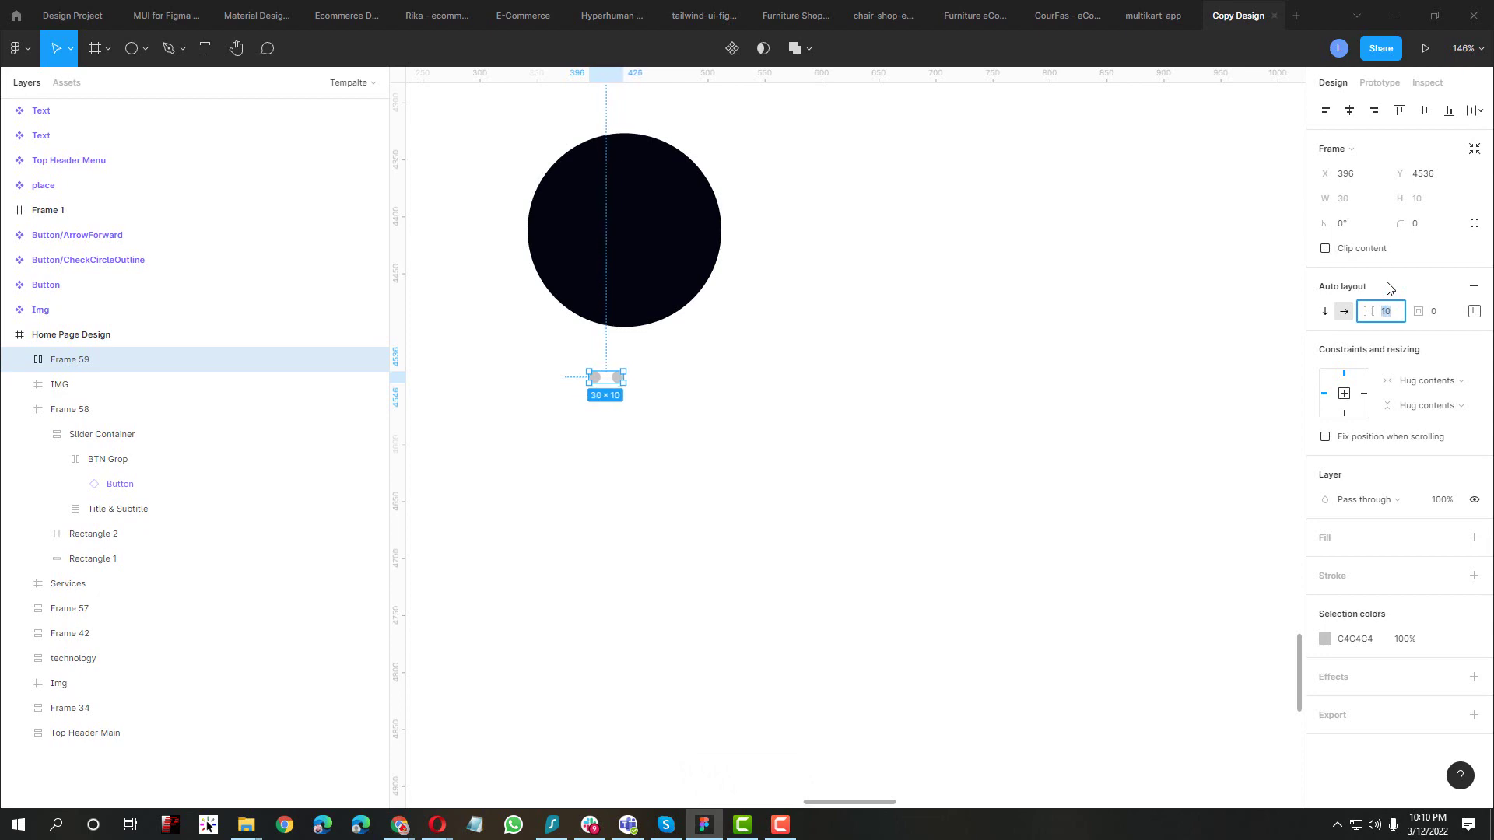
Switch to Chrome and inspect the active dot of the notech testimonial slider
key(alt+Tab)
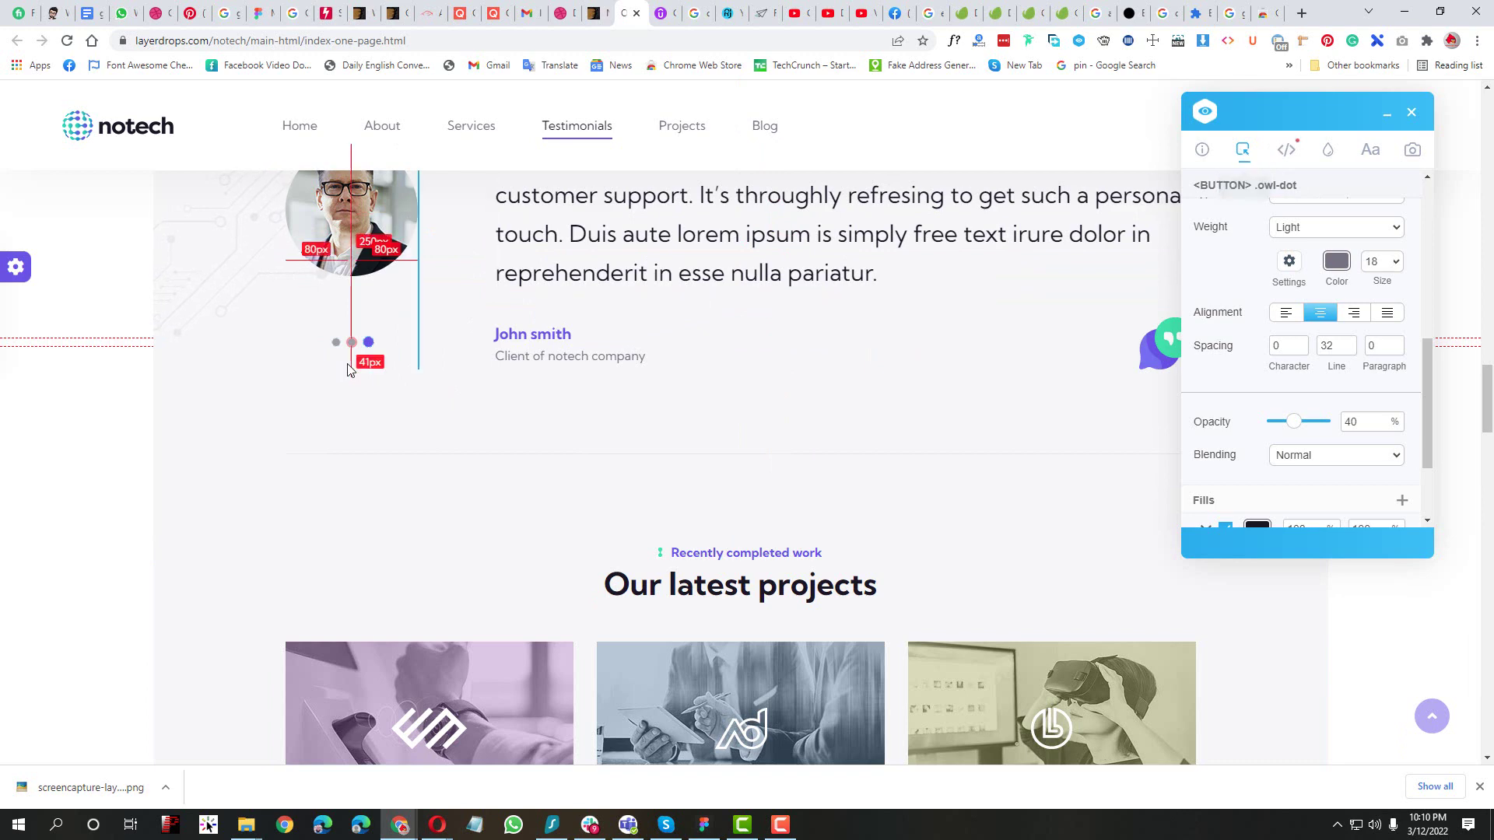
click(370, 344)
click(370, 344)
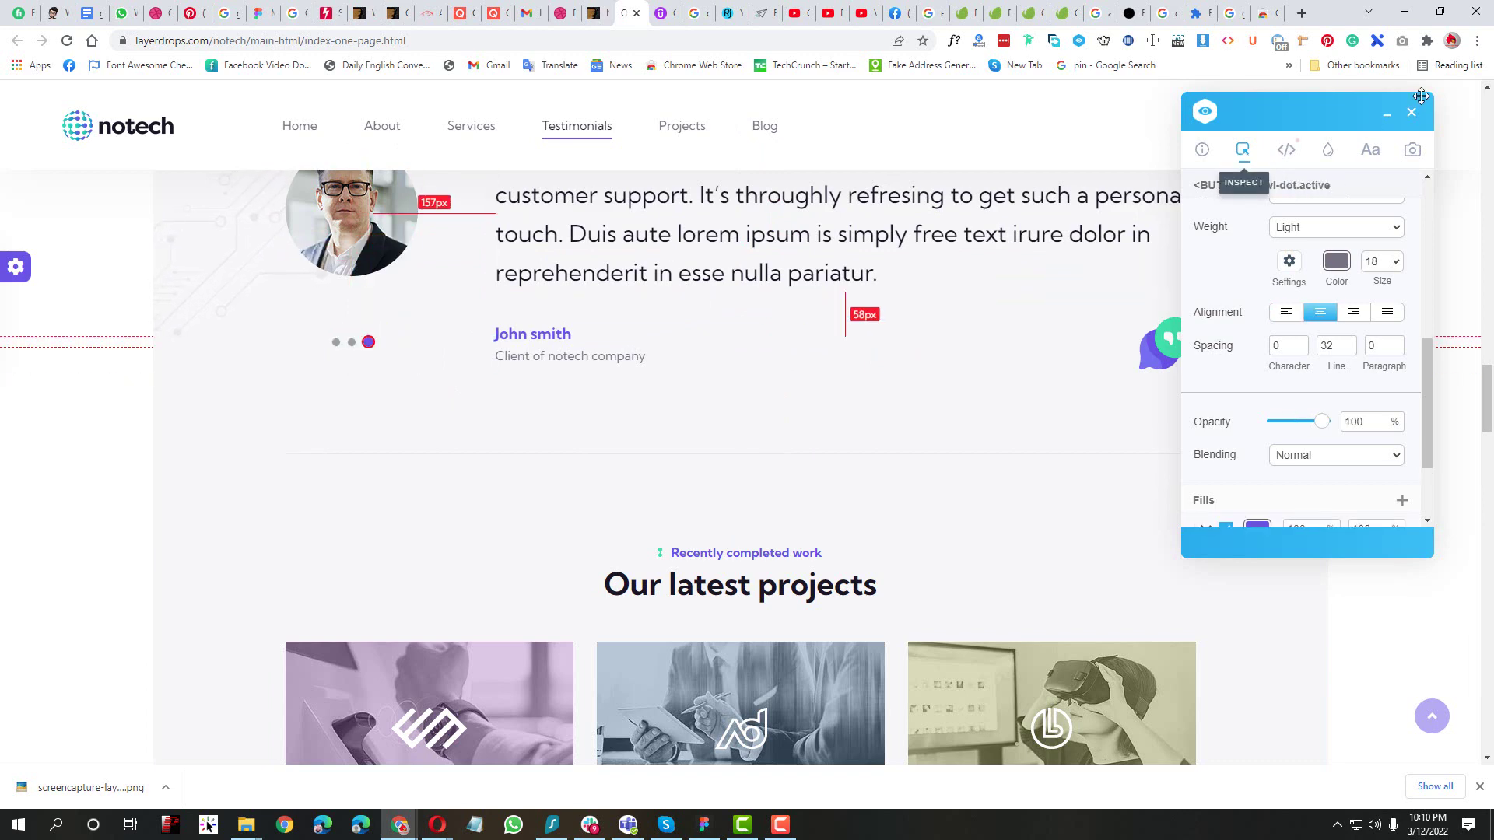
Switch to Figma and duplicate the second dot inside the auto layout to make a third one
key(alt+Tab)
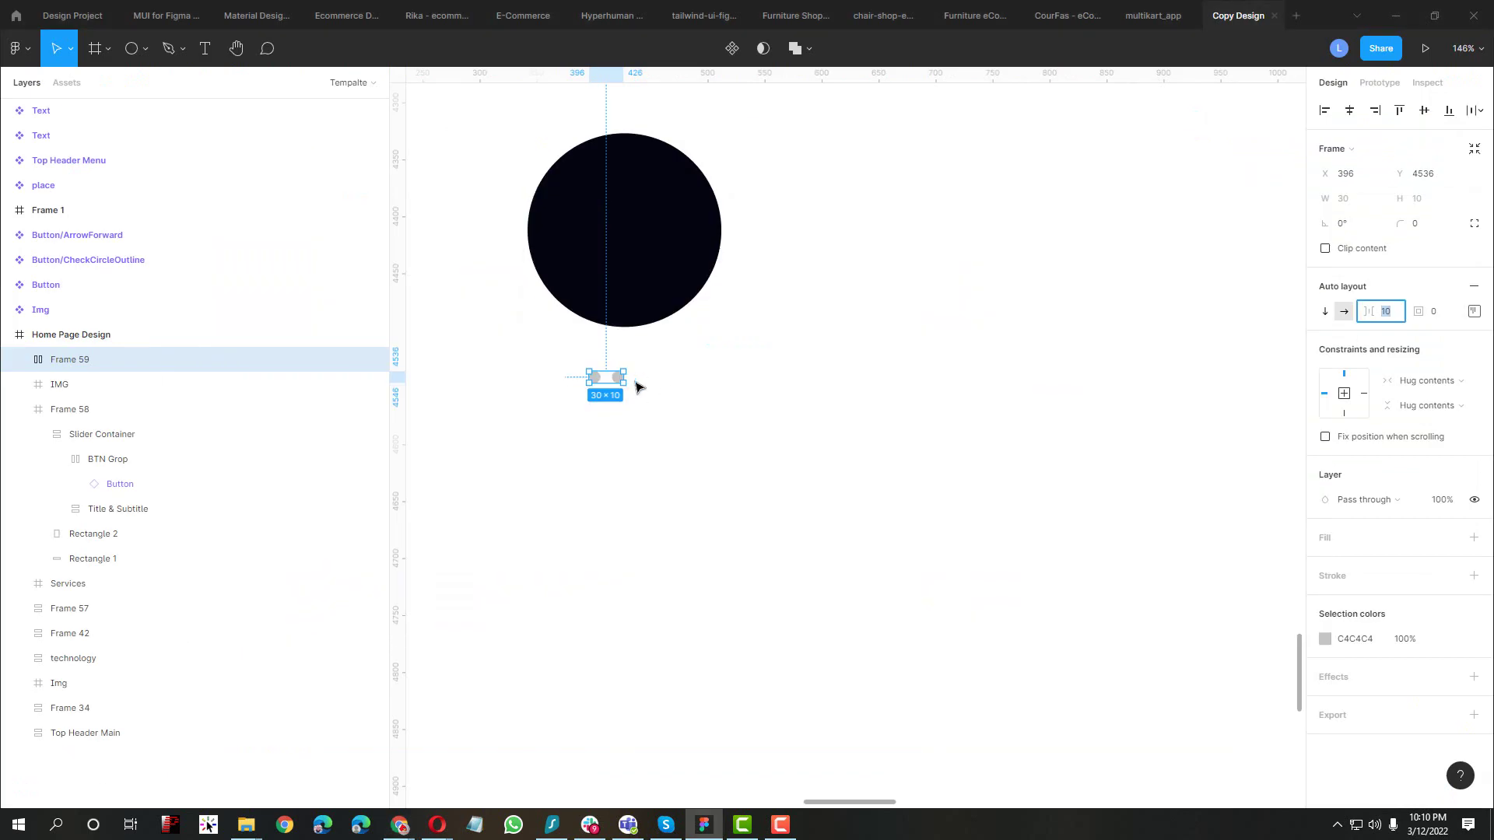
double_click(619, 383)
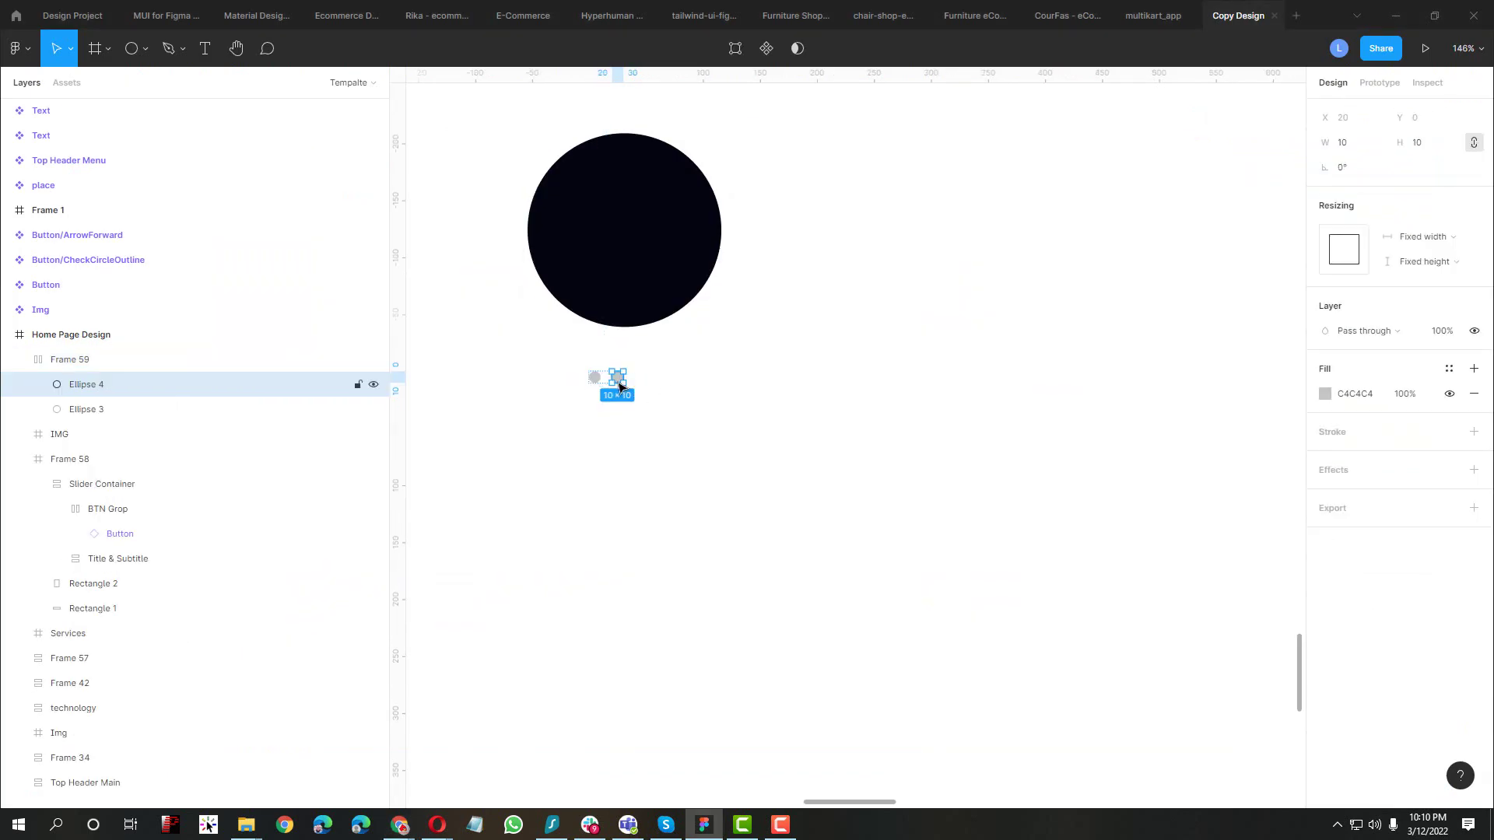
key(ctrl+d)
Resize the middle dot to 14 × 14
click(617, 378)
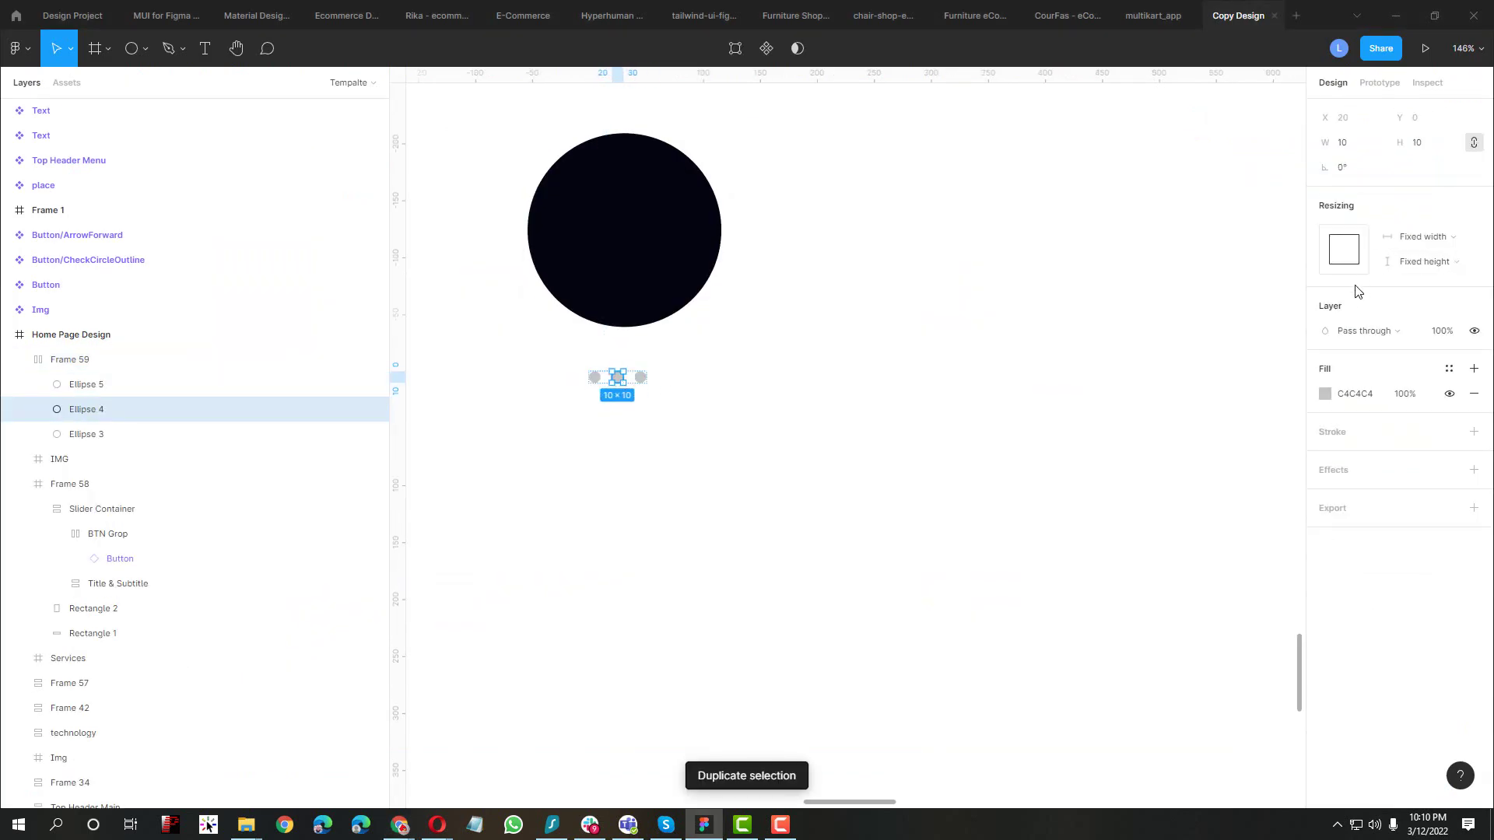
click(1438, 145)
text(14)
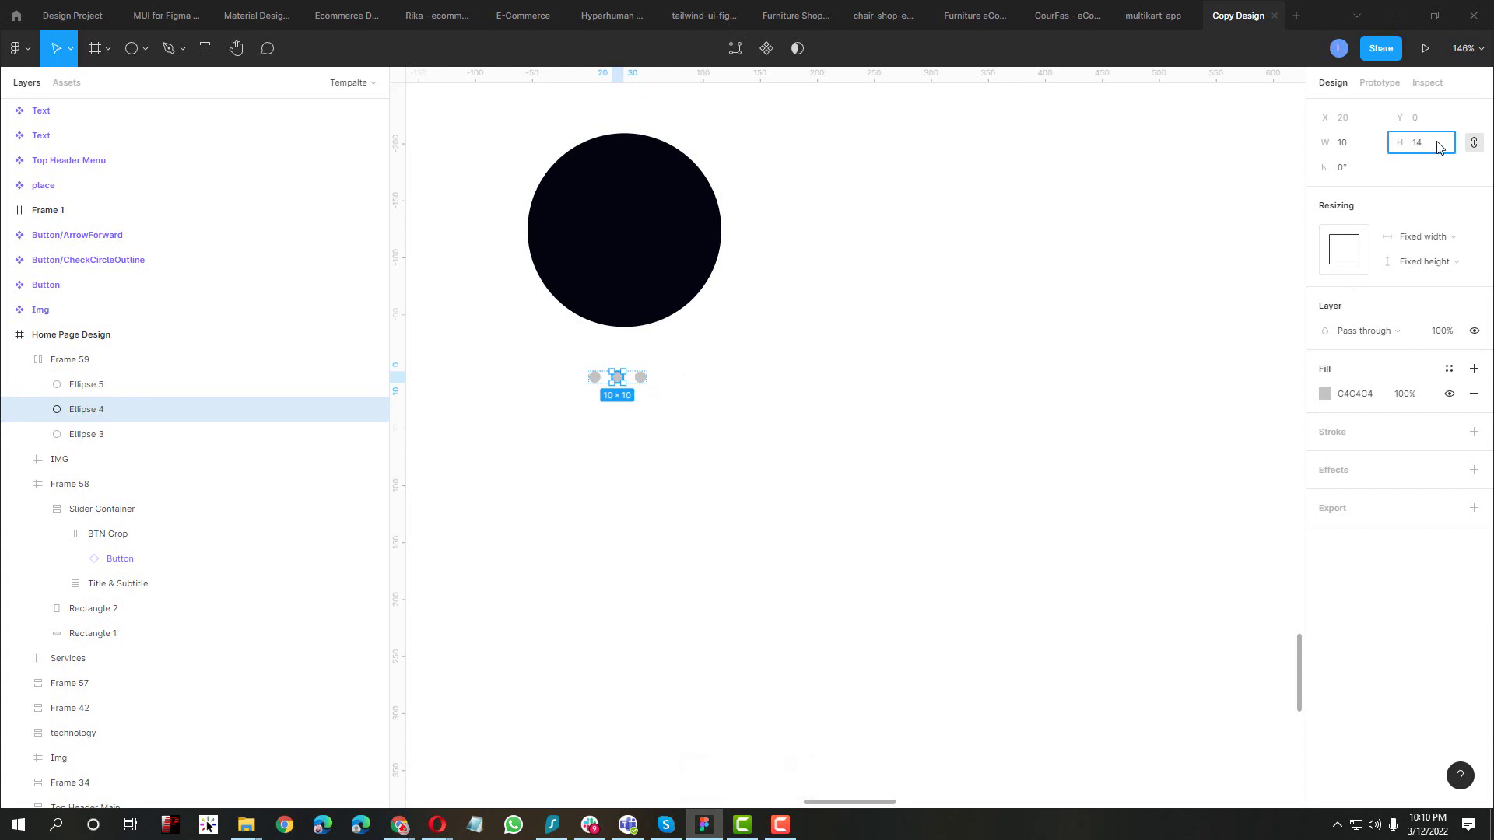
key(Return)
Align the three dots to the vertical centre of their auto layout frame, keeping them packed to the left
scroll(623, 409, up, 3)
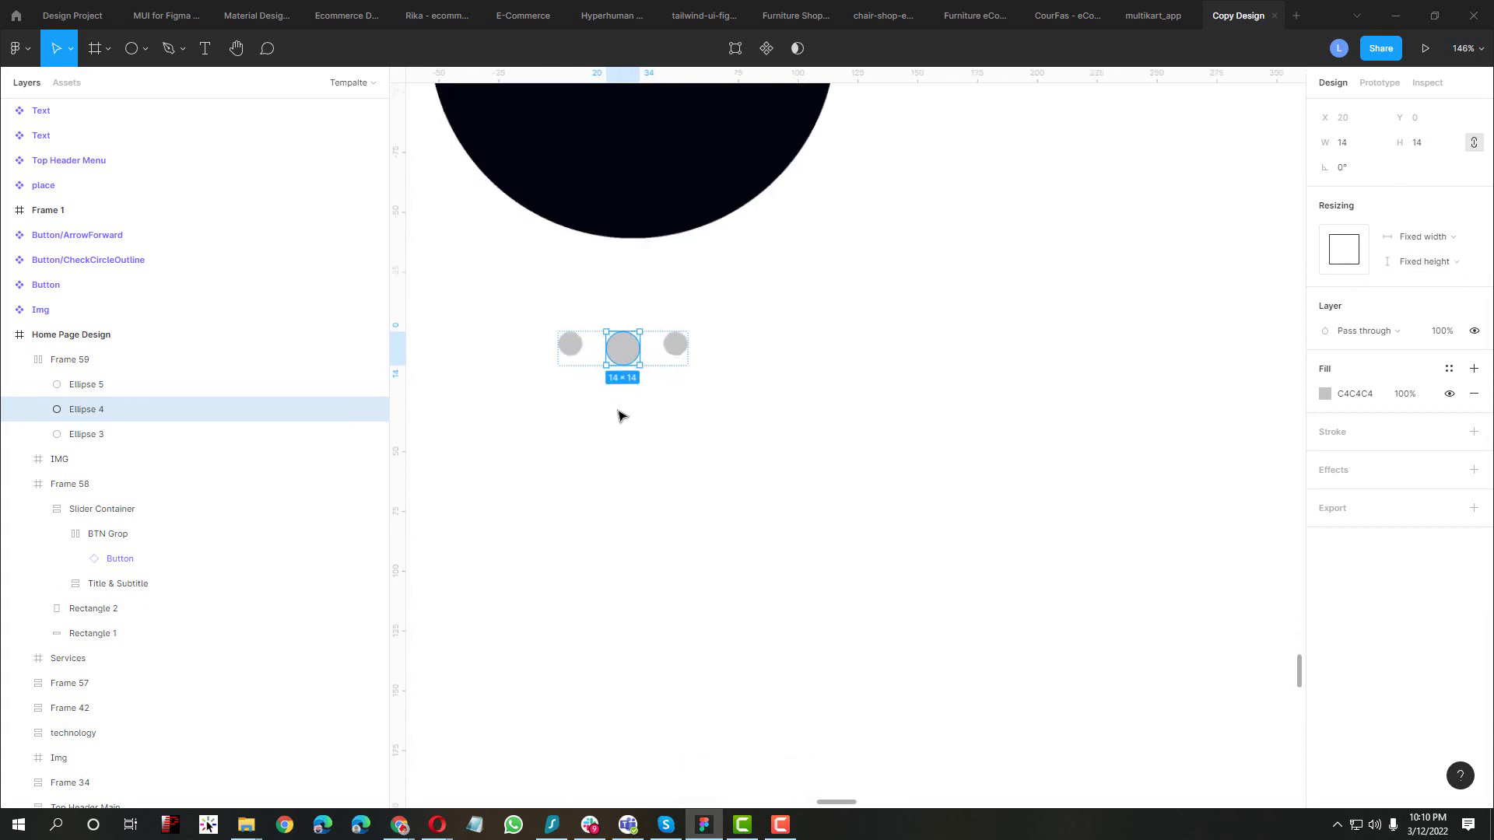
click(660, 364)
click(1473, 311)
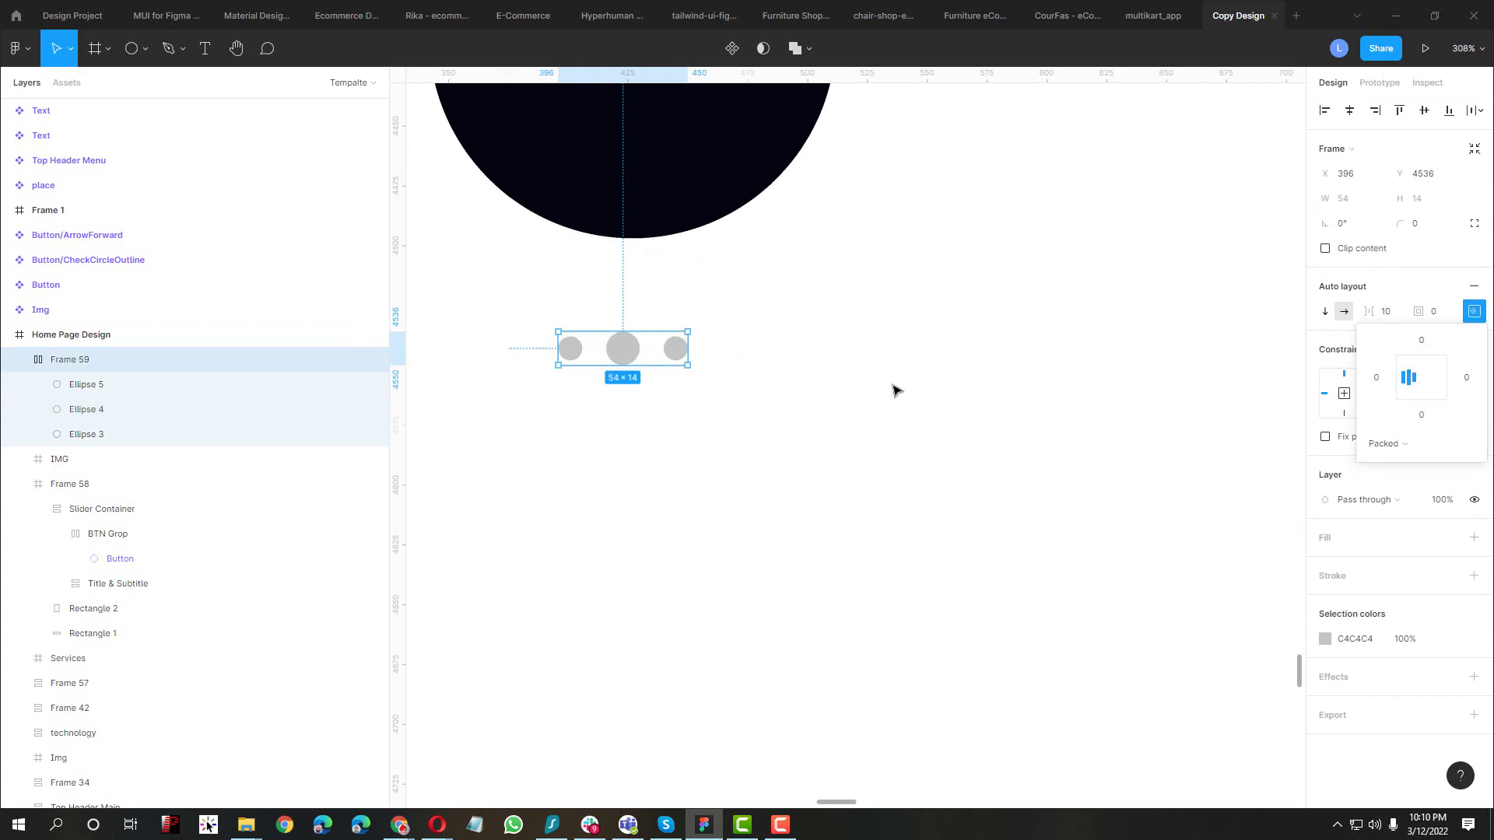
click(731, 451)
click(669, 345)
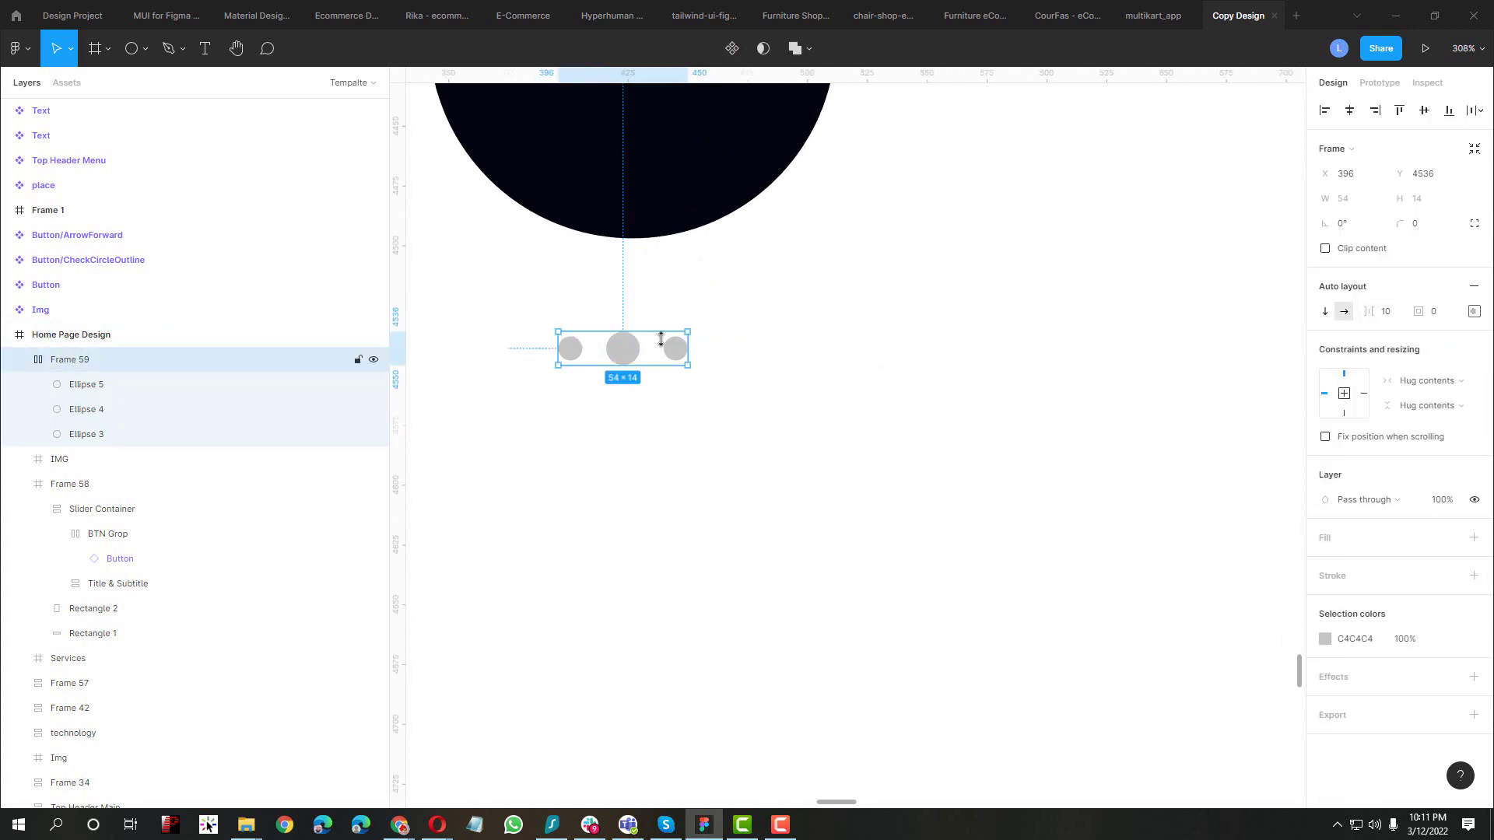
Combine the IMG frame and the dots frame in a vertical auto layout with top centre alignment
scroll(666, 346, down, 8)
shift+click(657, 280)
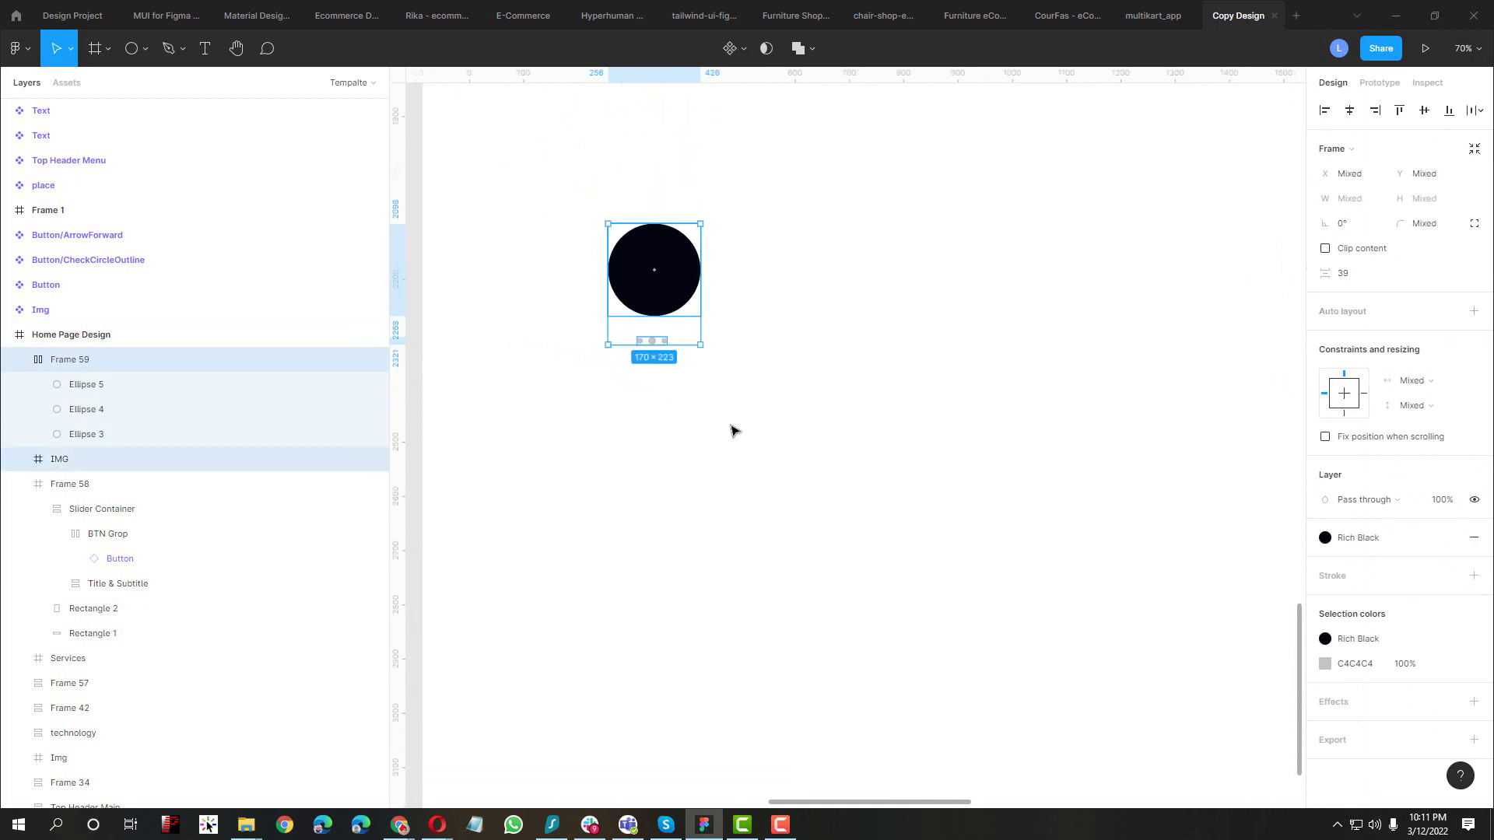
key(shift+a)
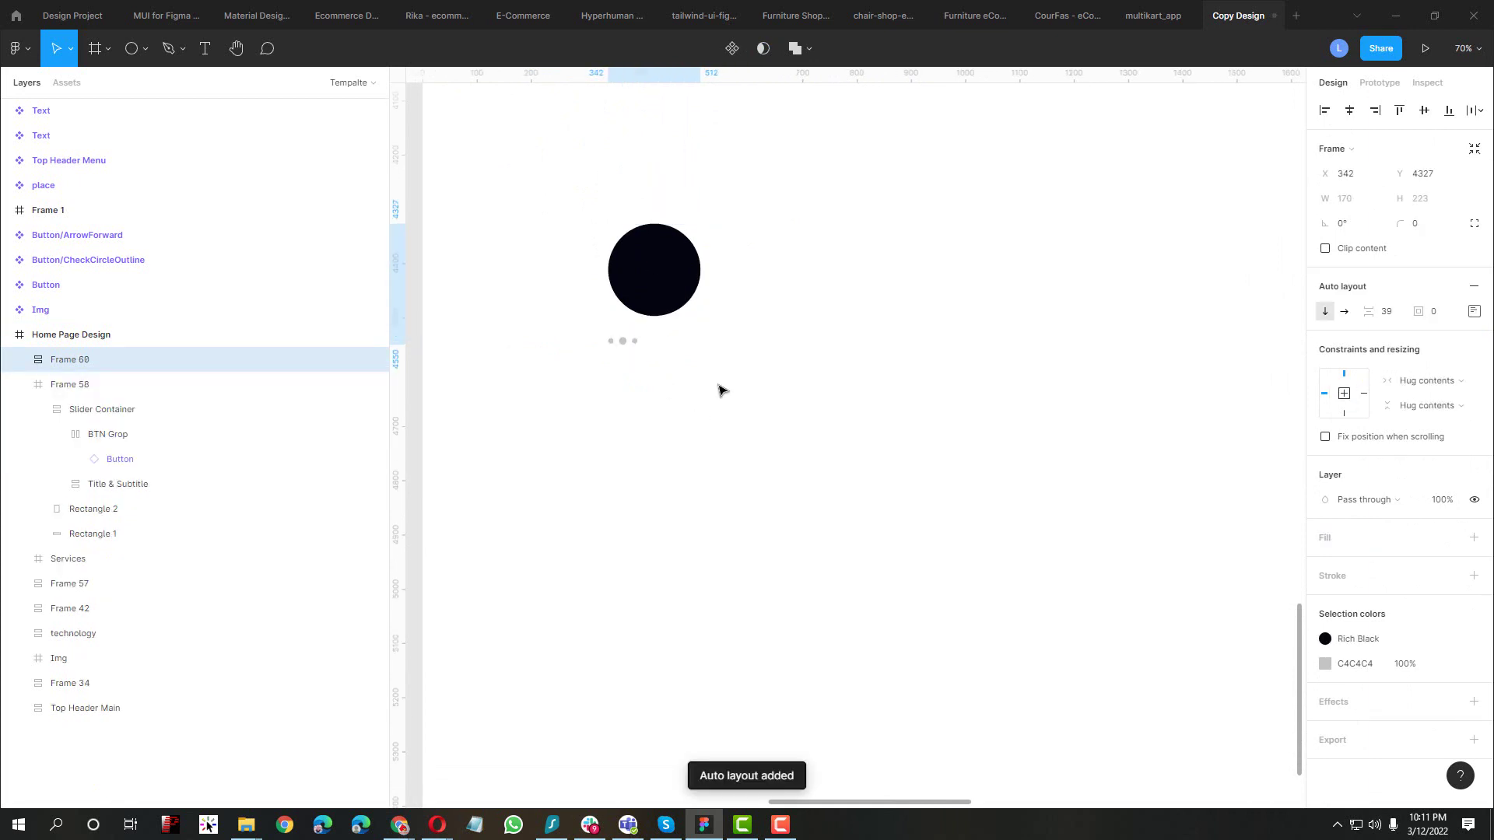
click(1474, 311)
click(1425, 371)
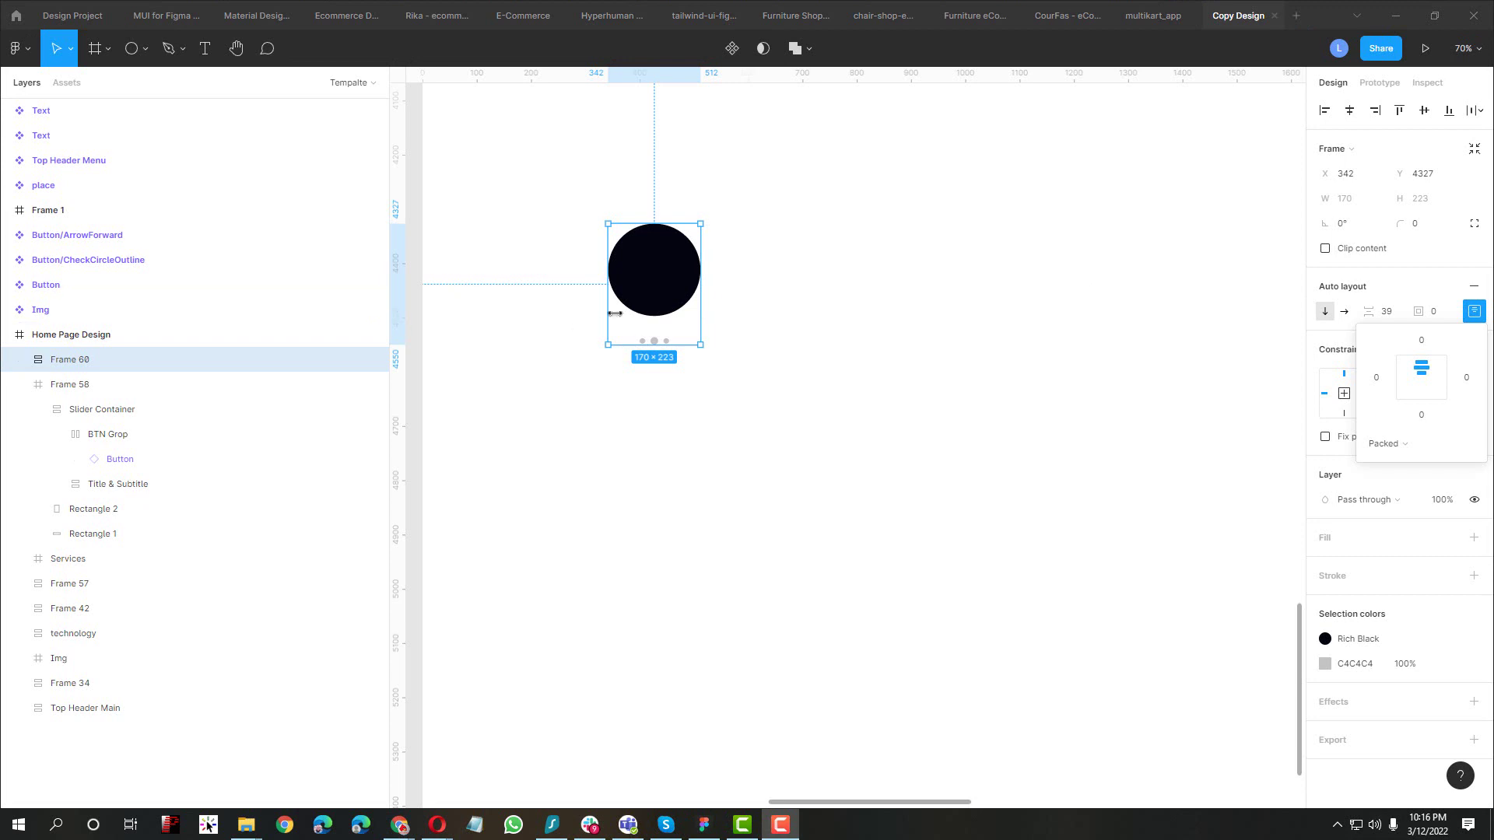
Switch to Chrome and measure the distance between the testimonial photo and the slider dots with the CSS inspector extension
scroll(628, 324, down, 2)
scroll(637, 307, up, 4)
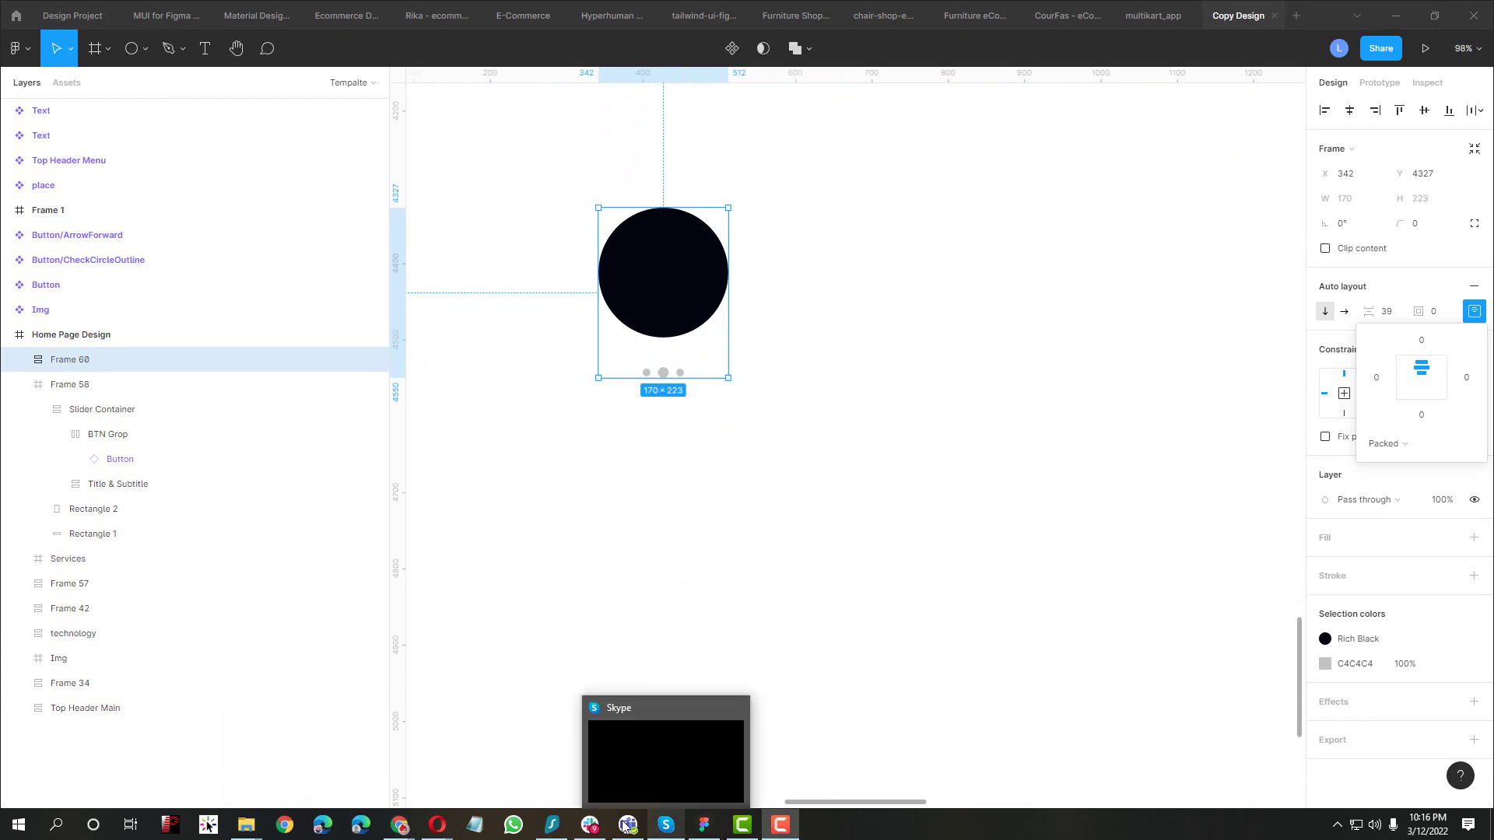
mouse_move(399, 825)
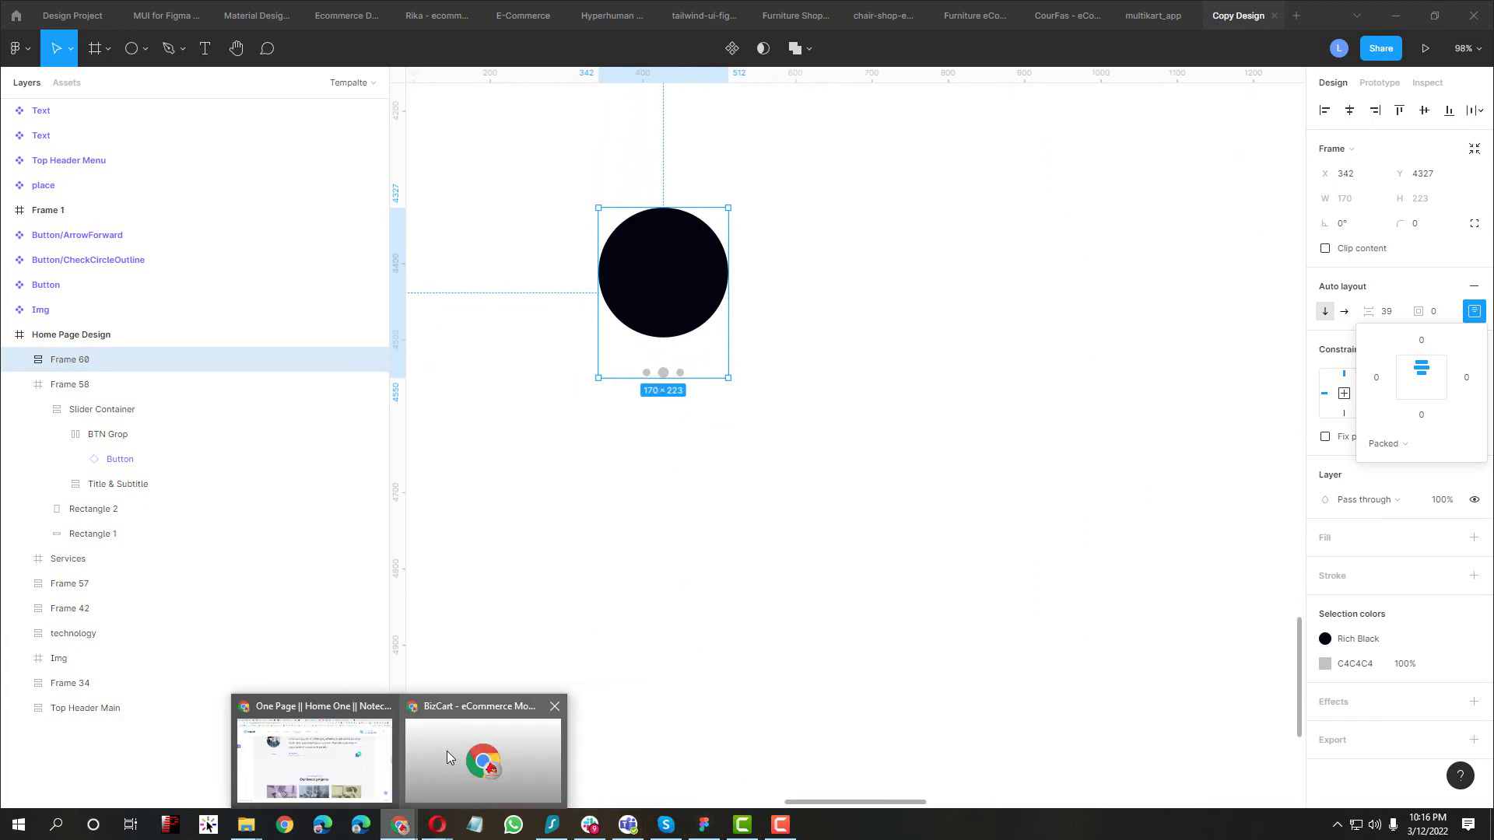
click(317, 736)
scroll(447, 486, up, 5)
scroll(443, 481, down, 3)
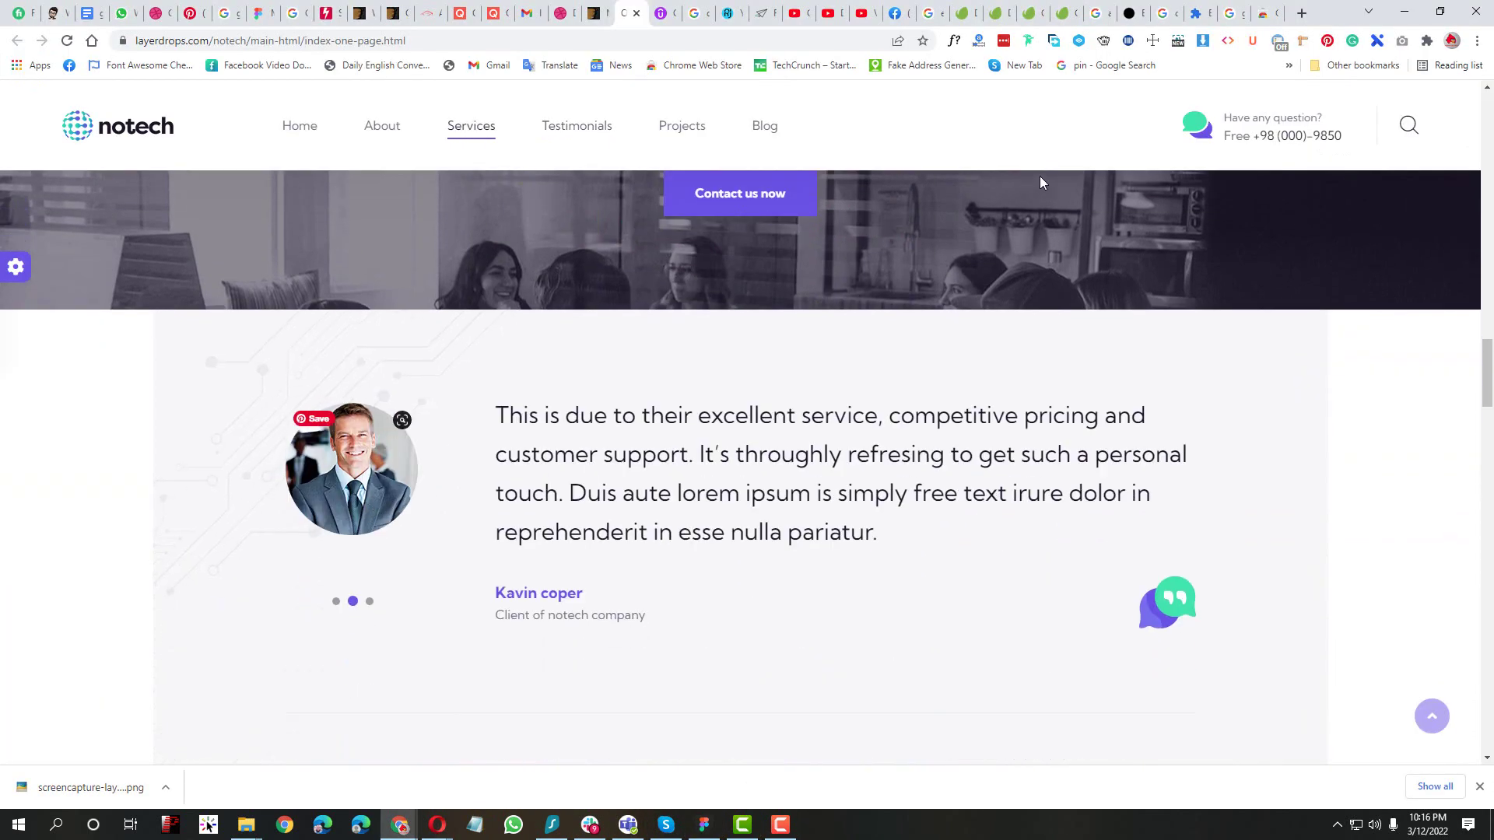
click(1078, 40)
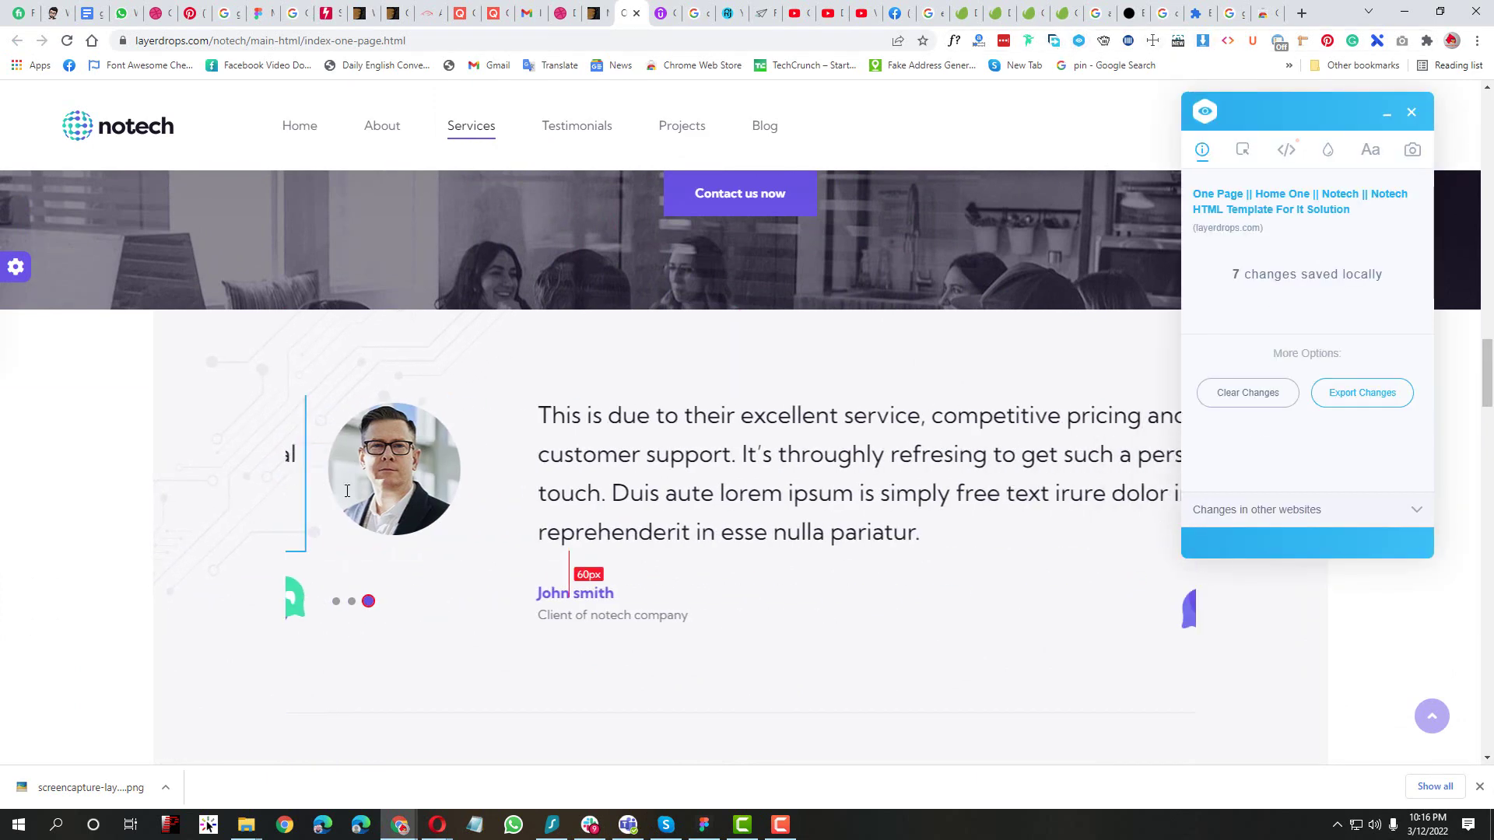
click(366, 498)
scroll(371, 544, down, 5)
scroll(370, 554, up, 3)
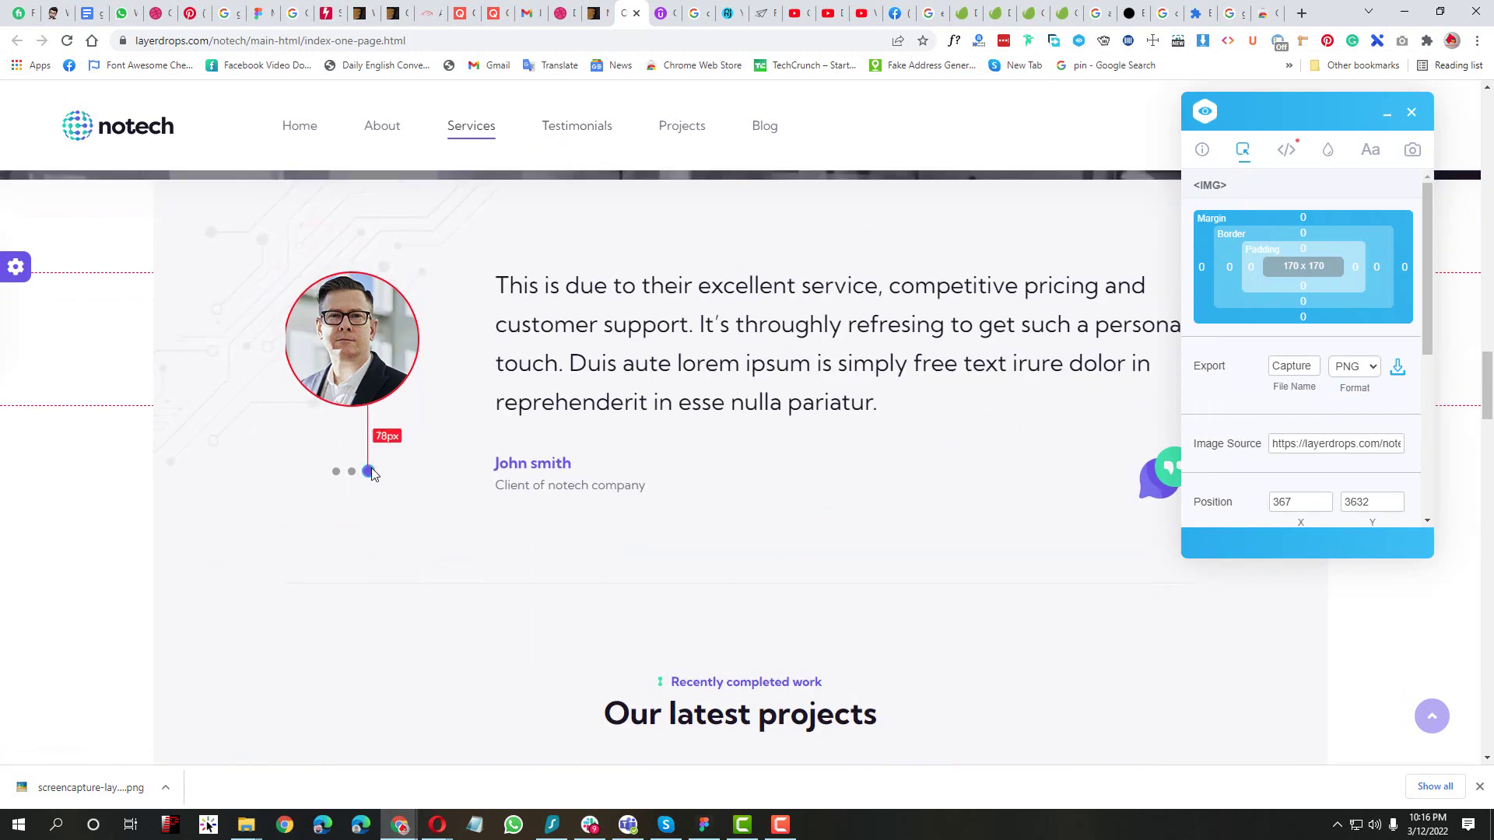
click(1412, 112)
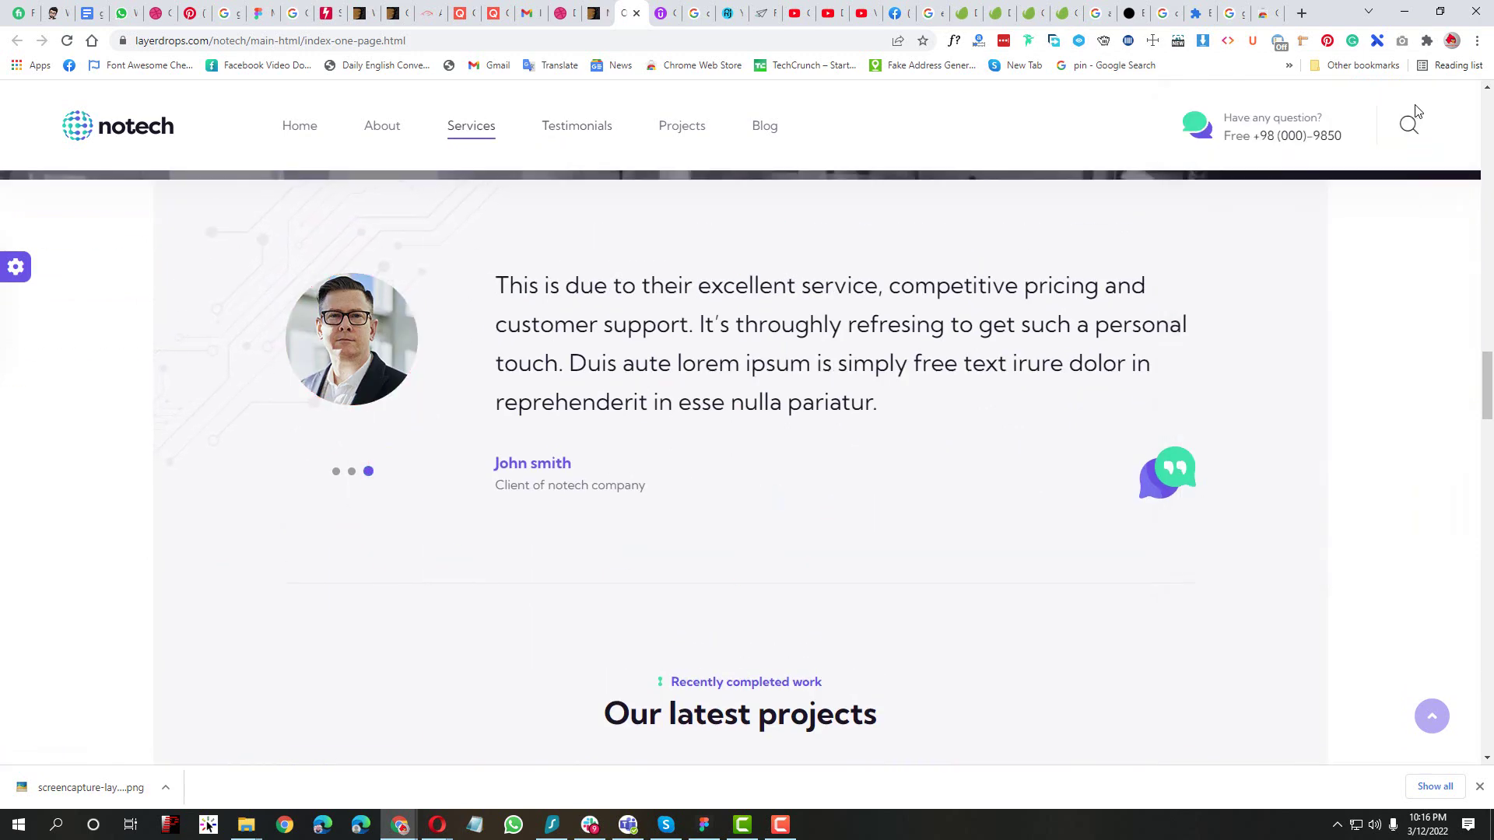
Switch to Figma and set the vertical spacing between the IMG frame and the dots to 80
click(703, 824)
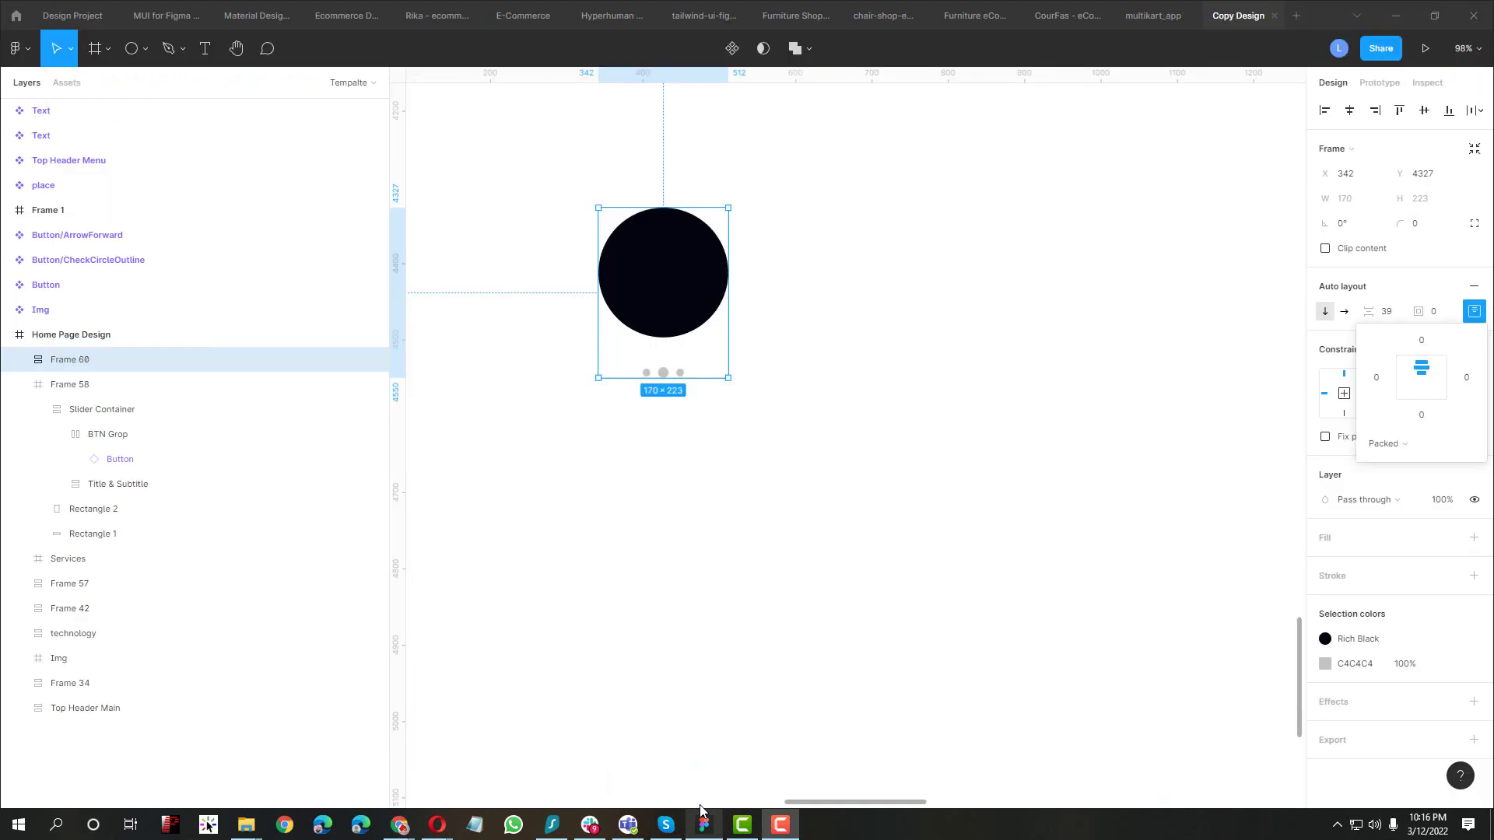
click(1392, 312)
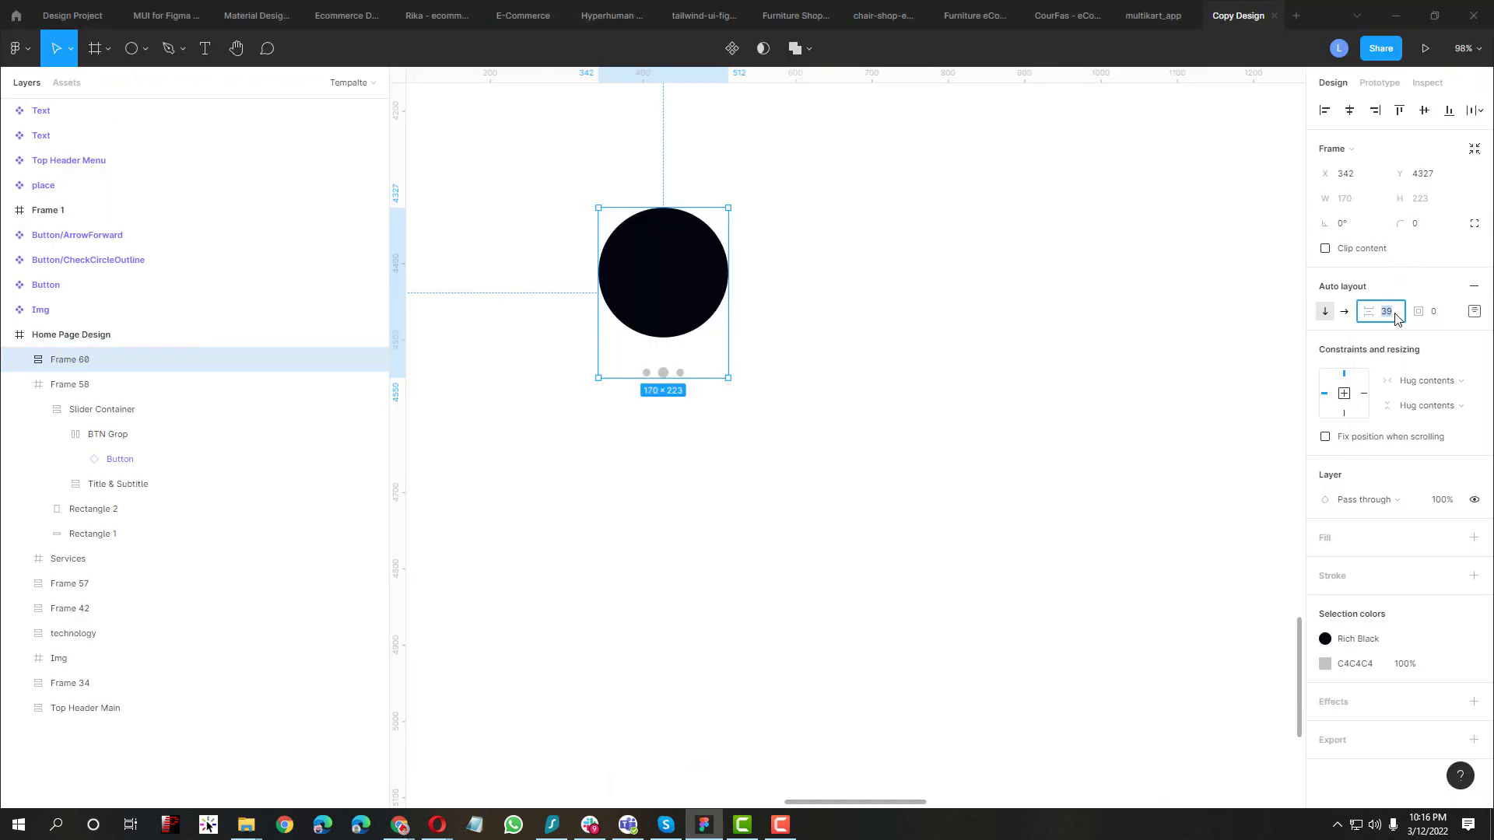
text(80)
key(Return)
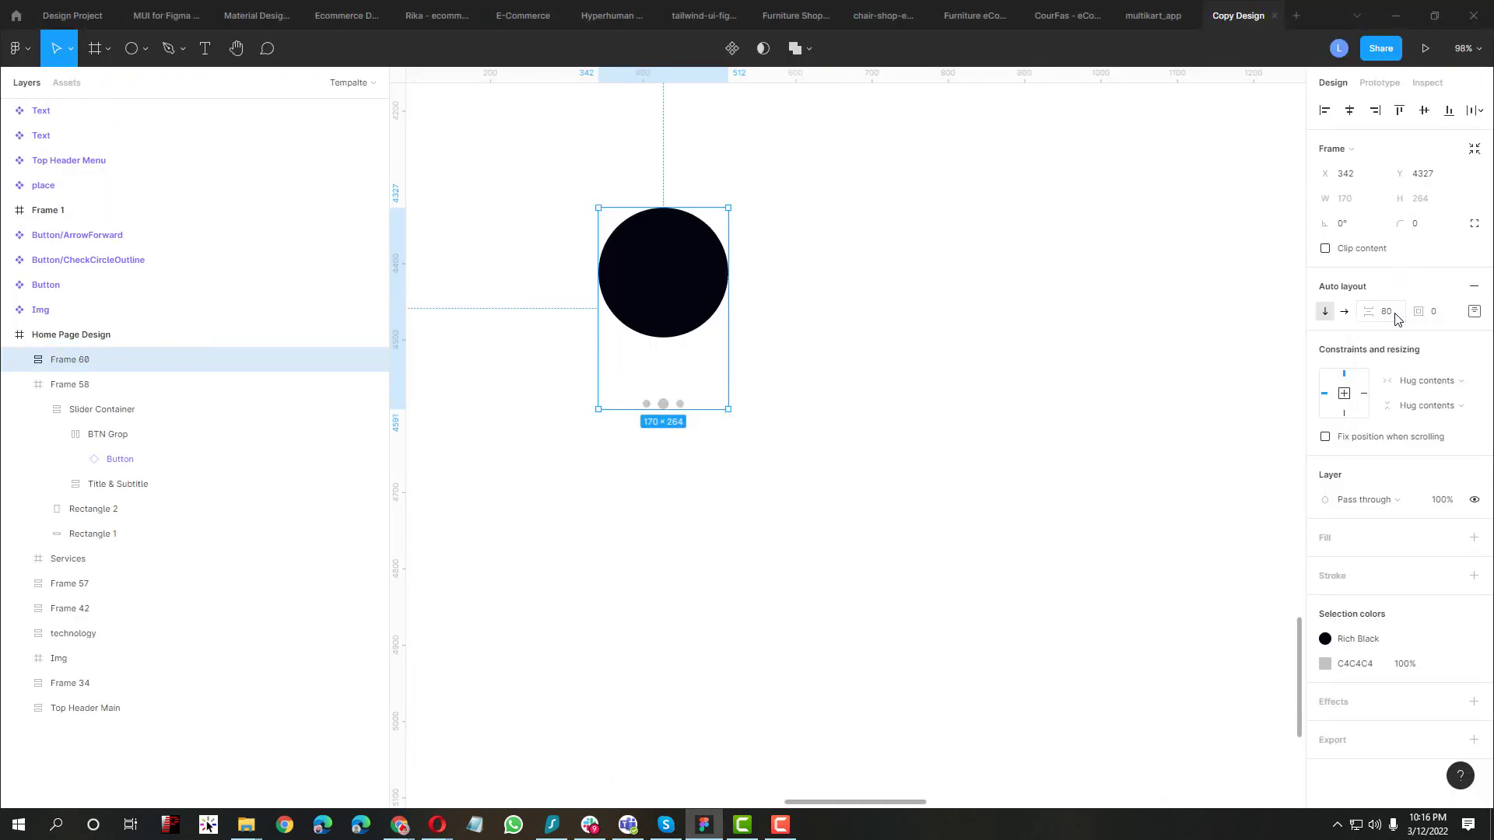
Check the distance between the circular IMG frame and the slider dots, and reselect their parent auto layout frame
double_click(698, 303)
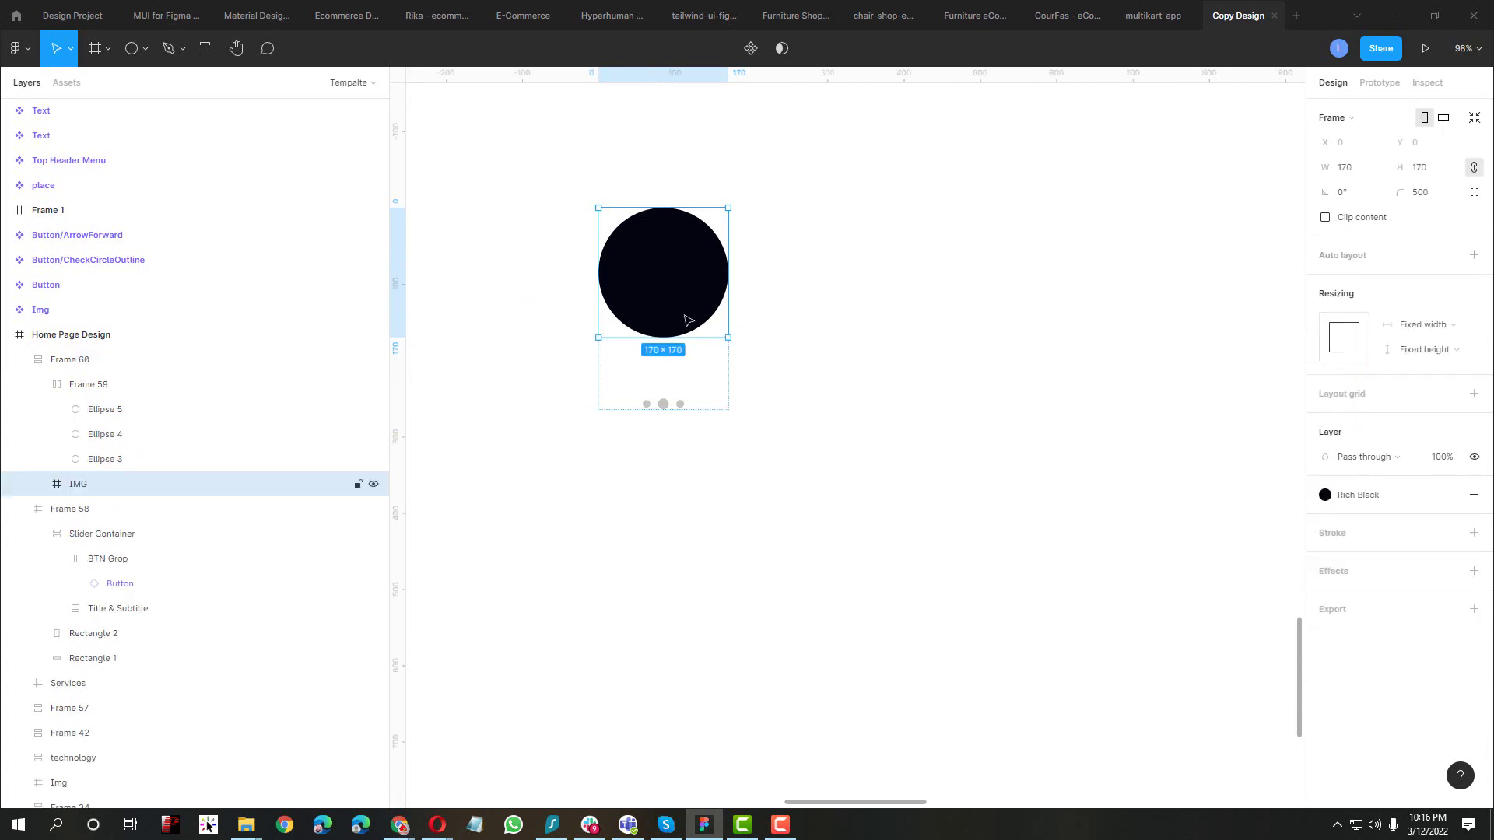
key(alt)
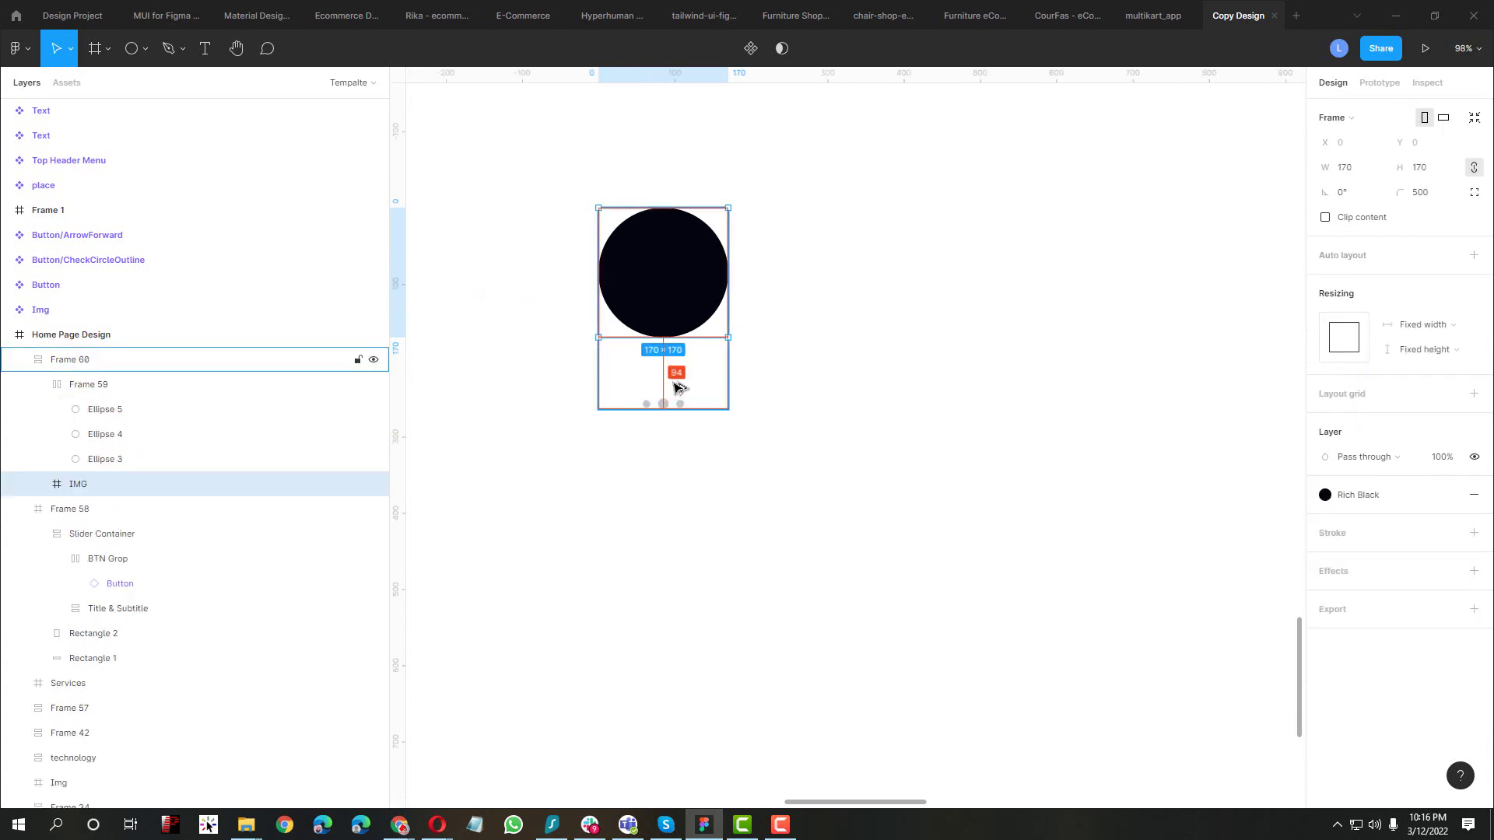
click(713, 468)
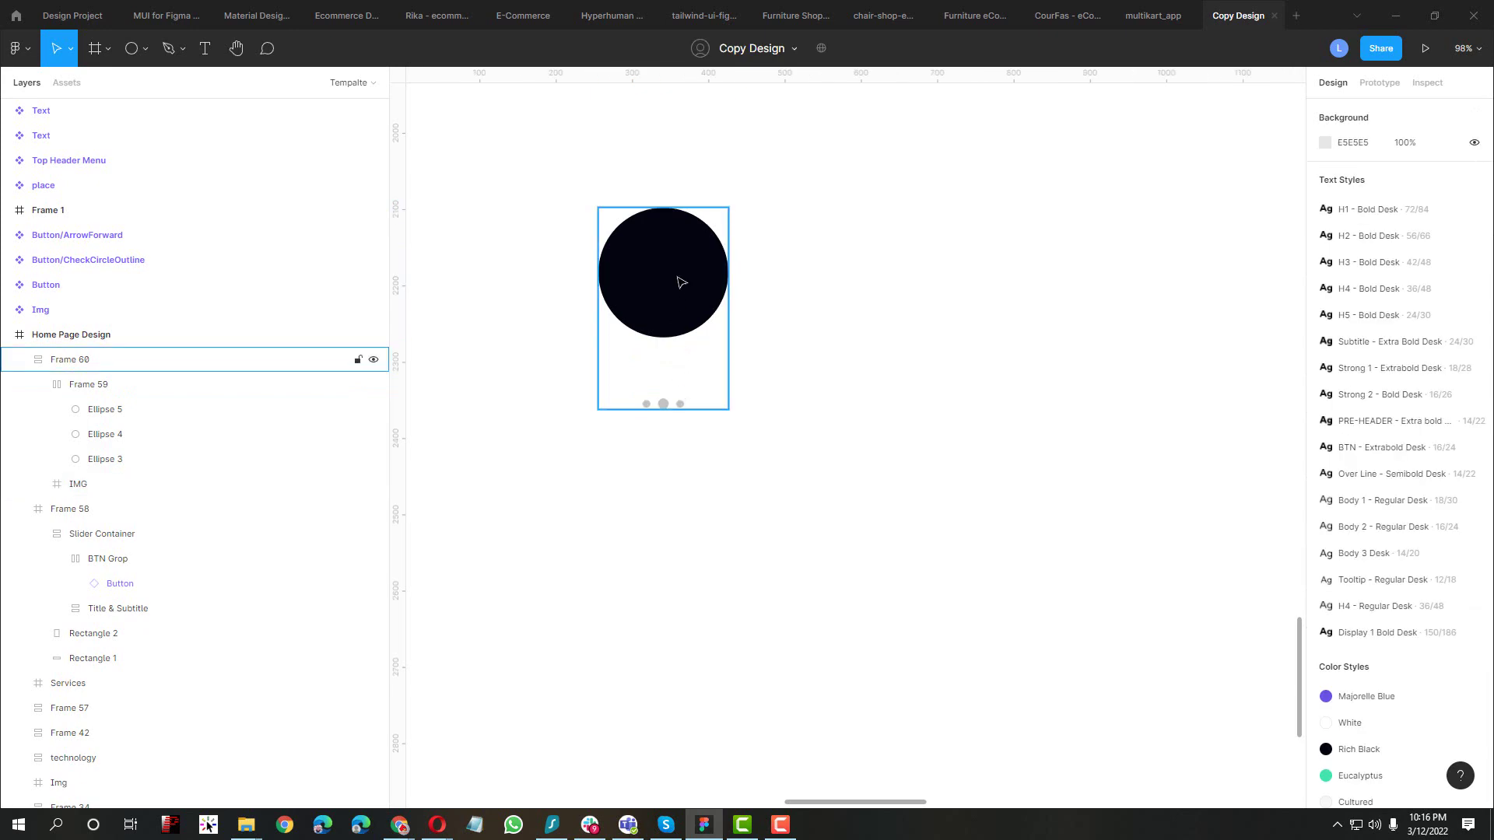
click(680, 280)
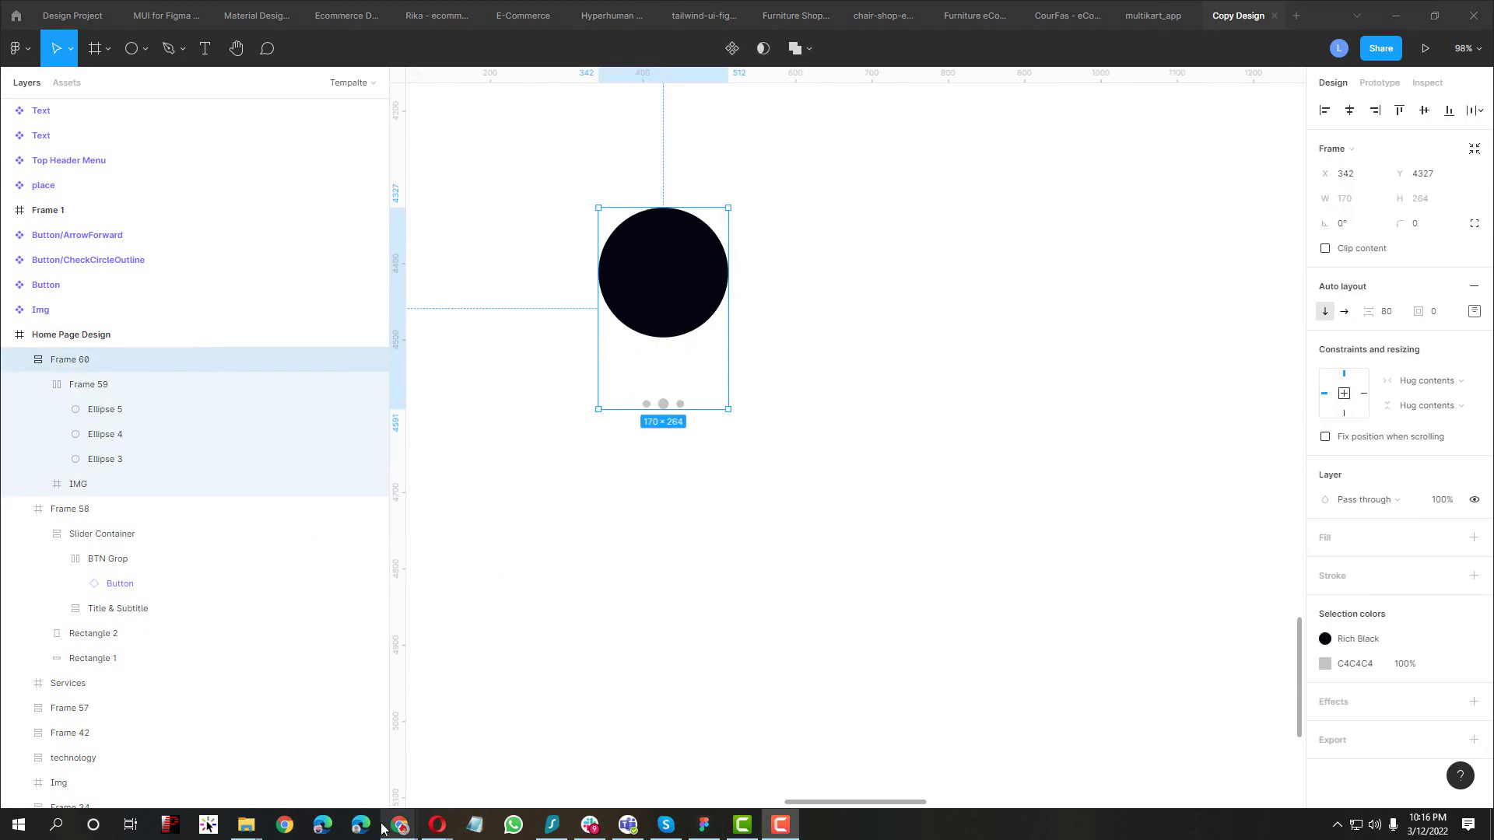
Switch to Chrome and inspect the testimonial quote's font family, size, weight and line height with WhatFont
mouse_move(399, 825)
click(315, 747)
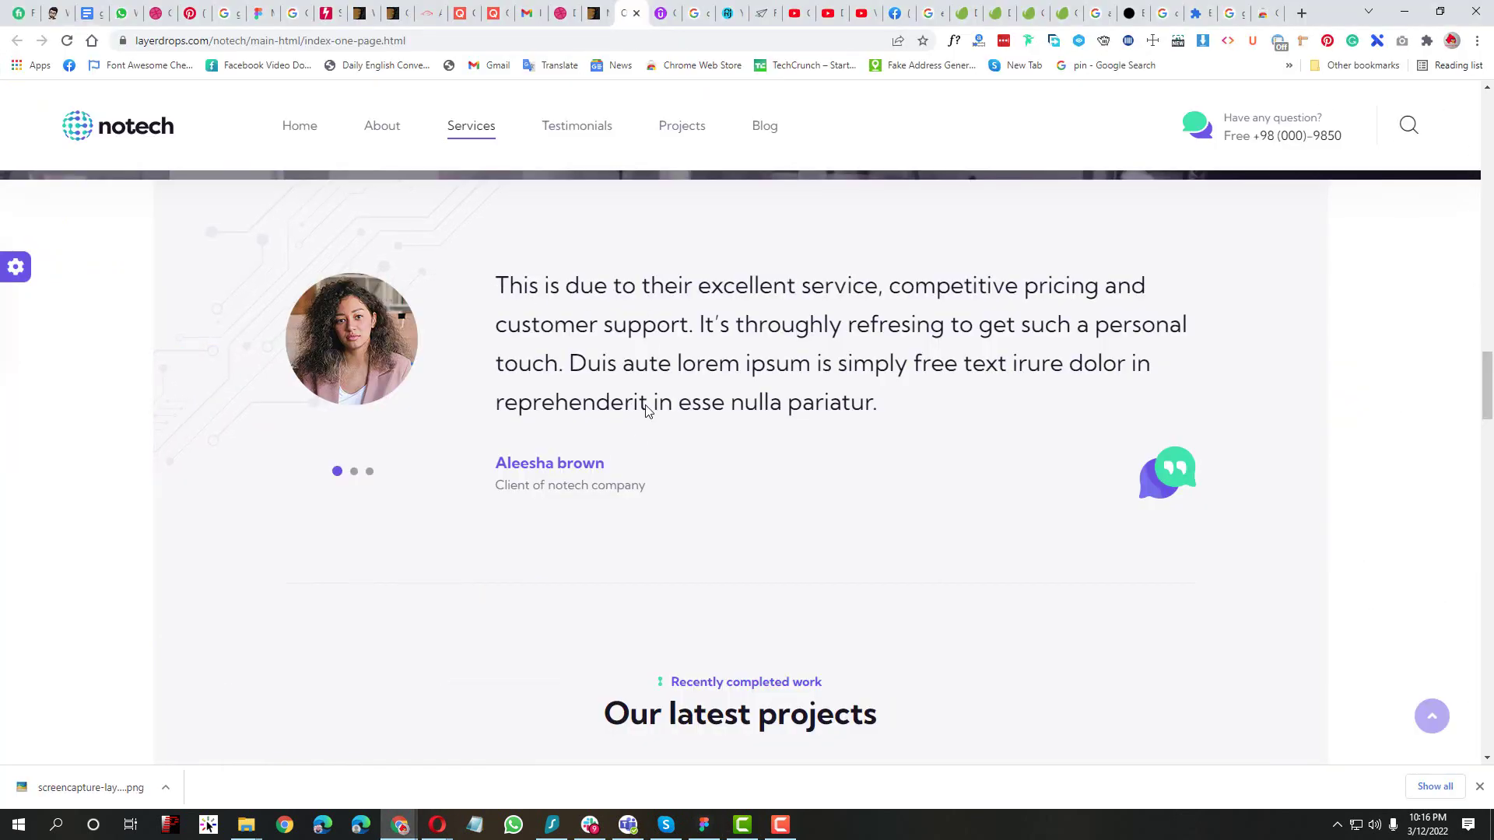
click(955, 42)
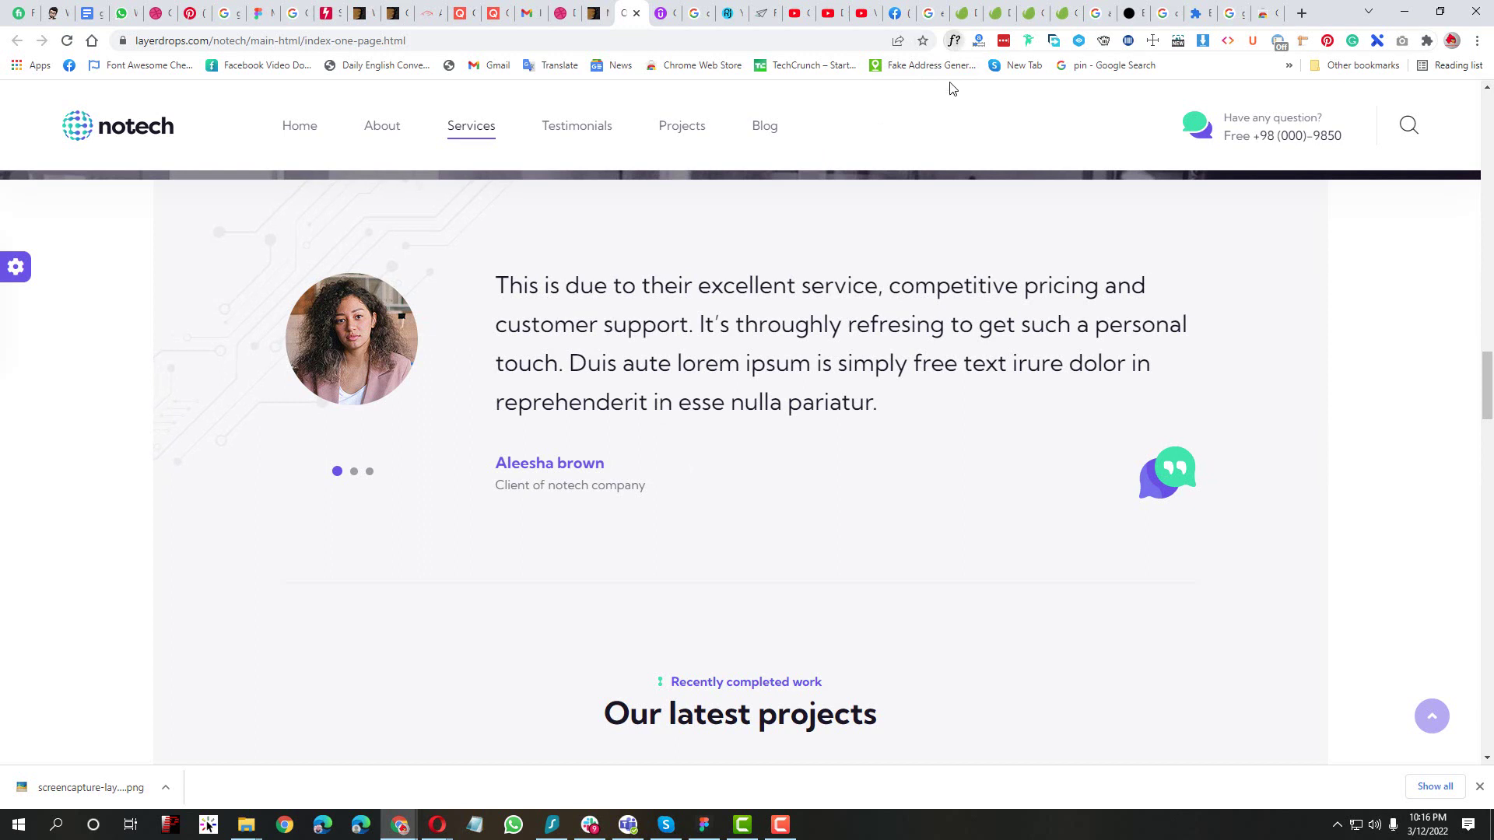
click(947, 290)
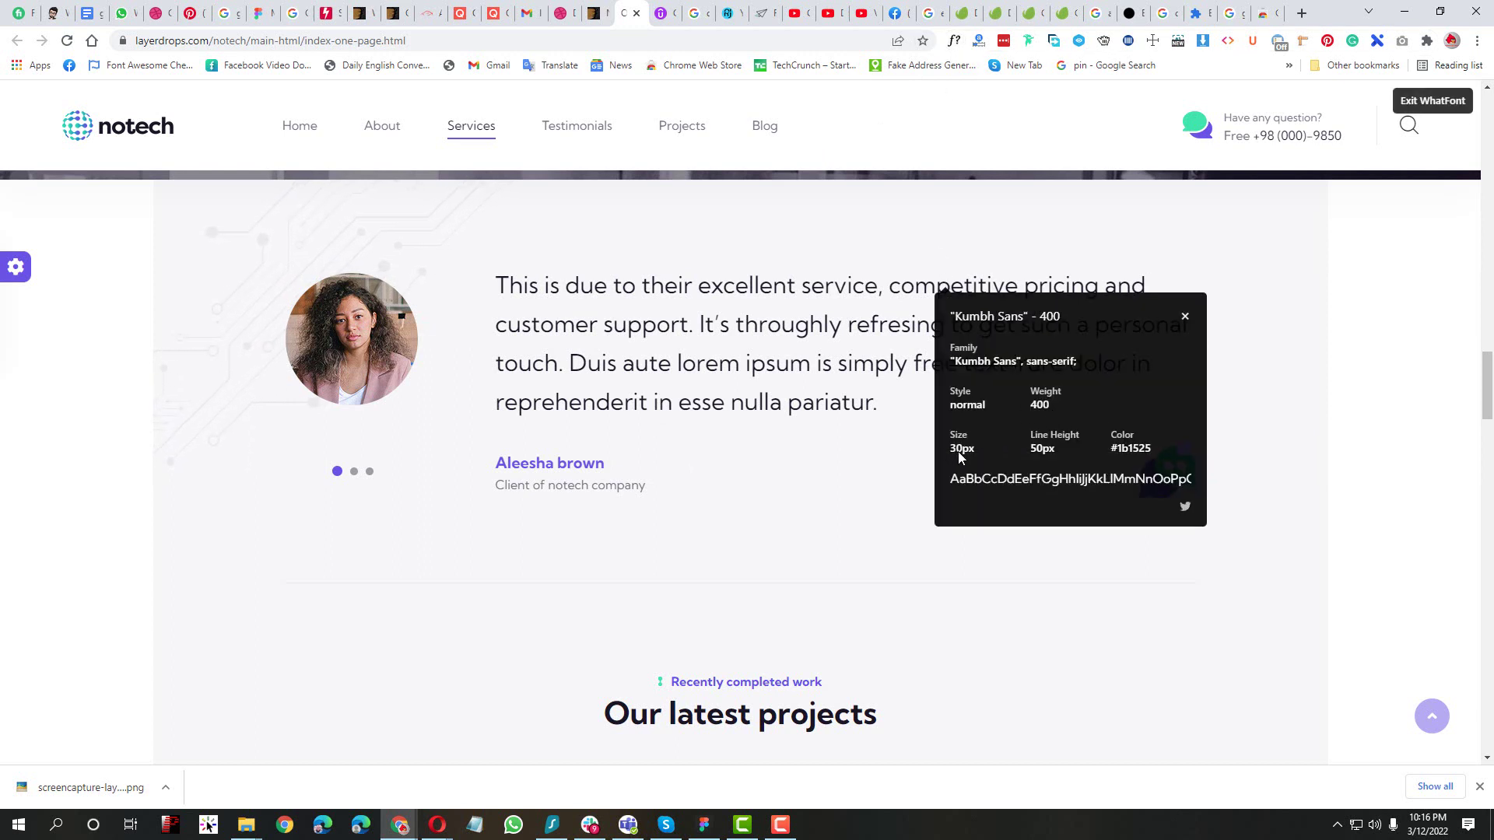
click(1185, 319)
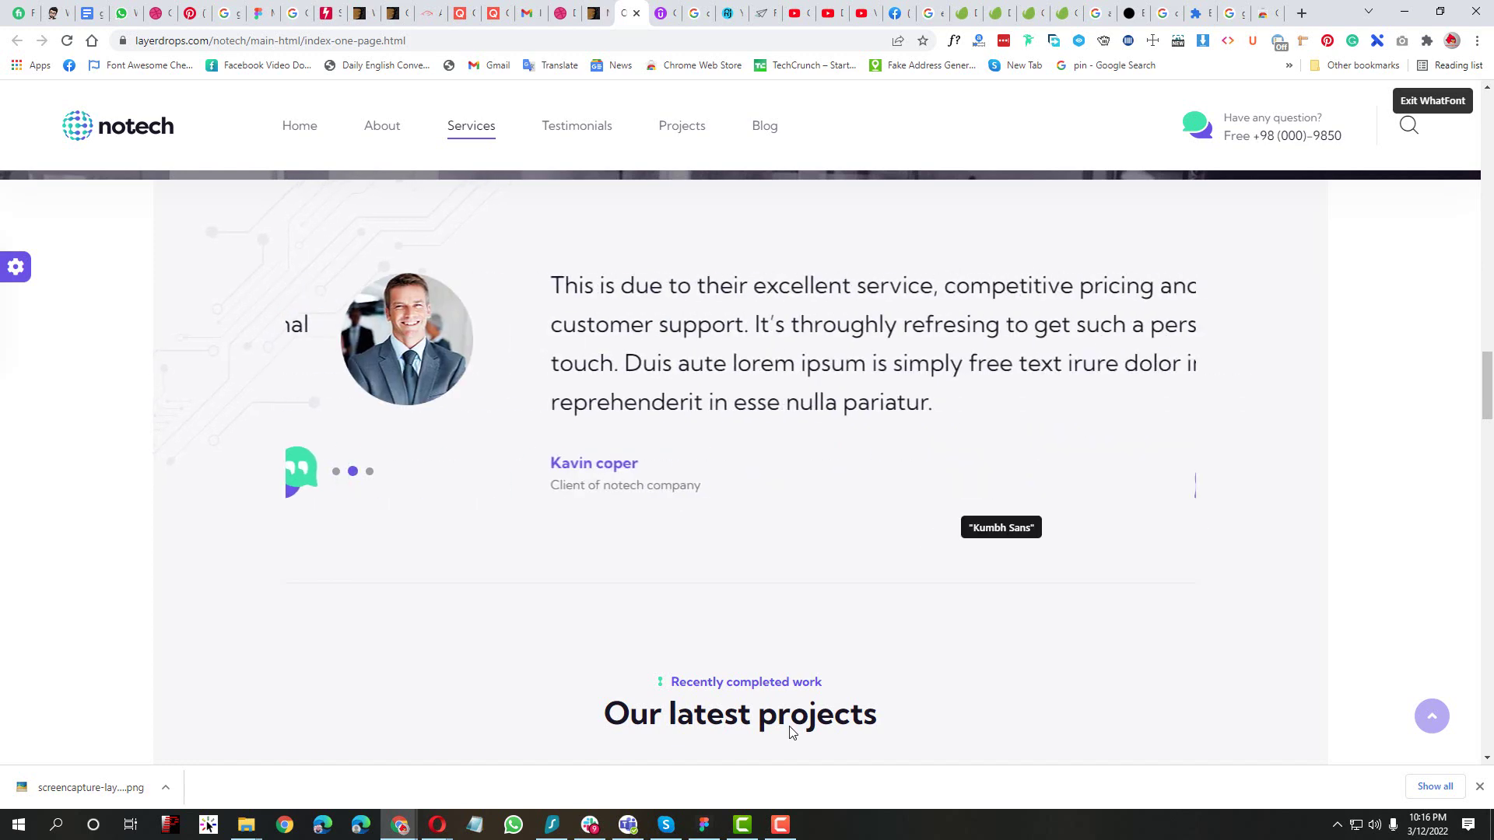
Switch to Figma, duplicate the LAUNCHING text beside the circular photo frame, and colour the copy Majorelle Blue
click(703, 825)
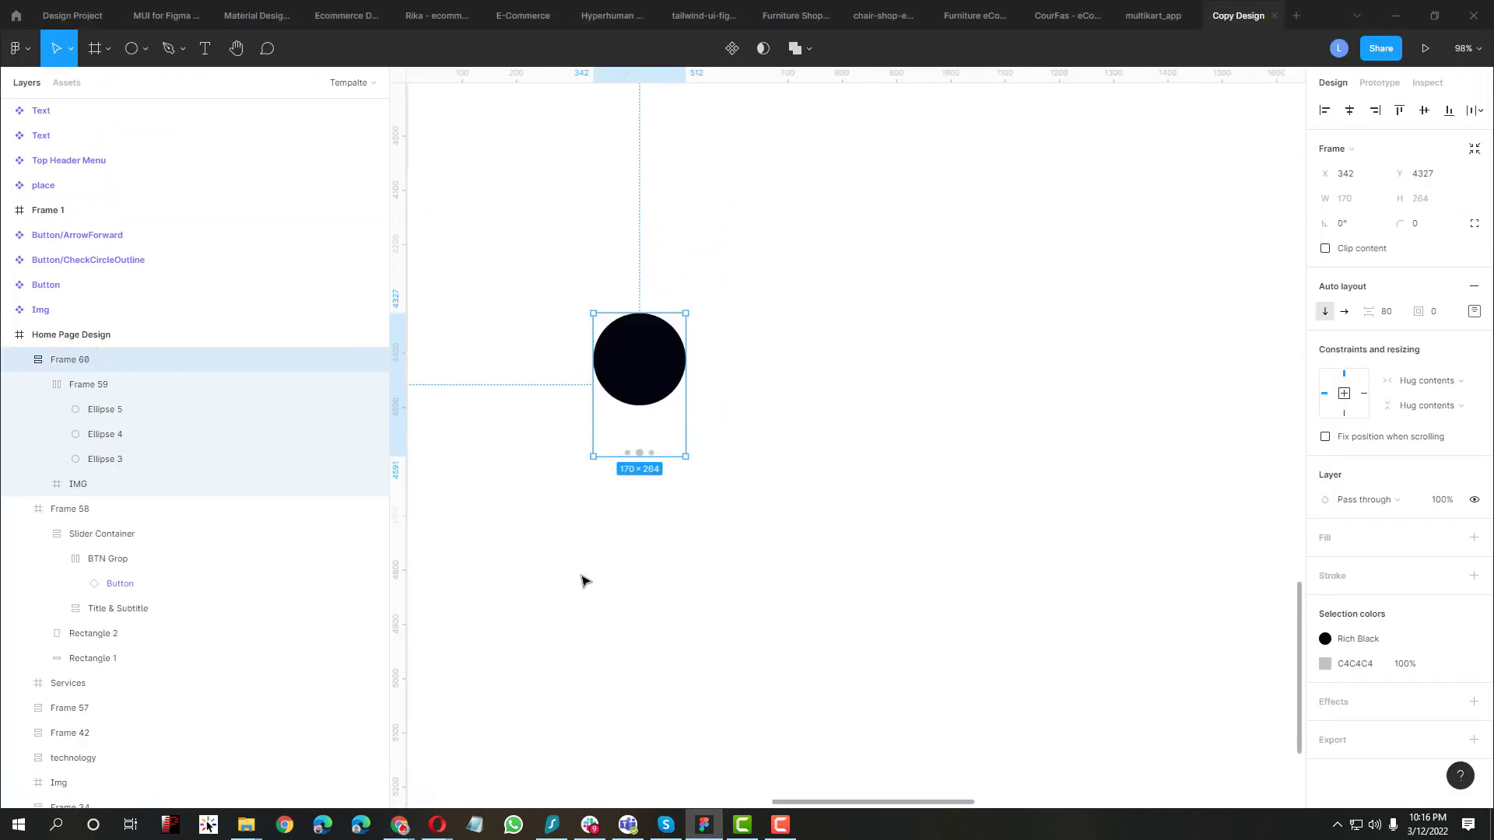
scroll(584, 580, down, 8)
scroll(760, 516, up, 2)
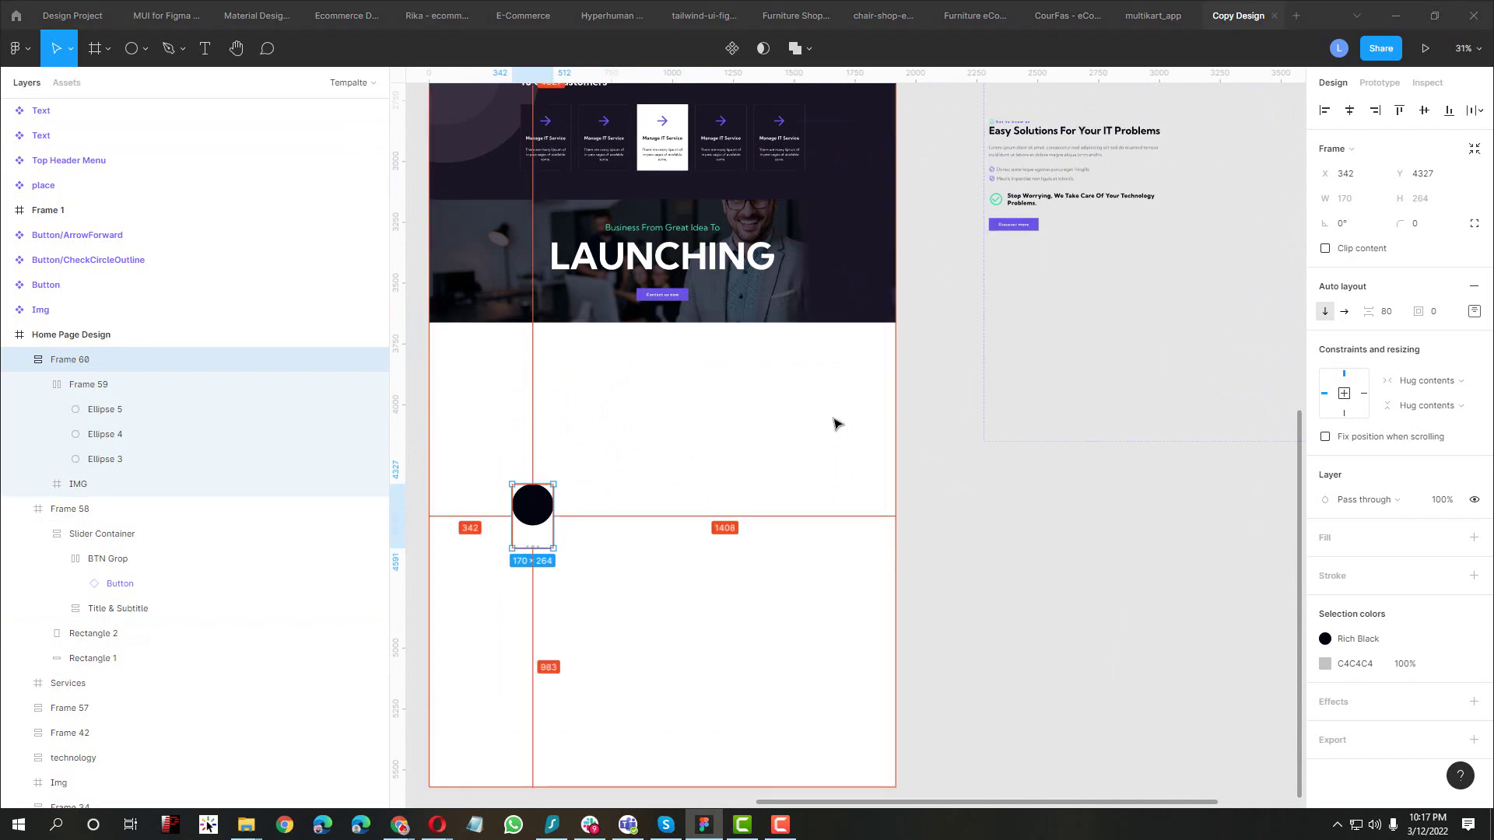
key(alt+Tab)
key(alt+Tab)
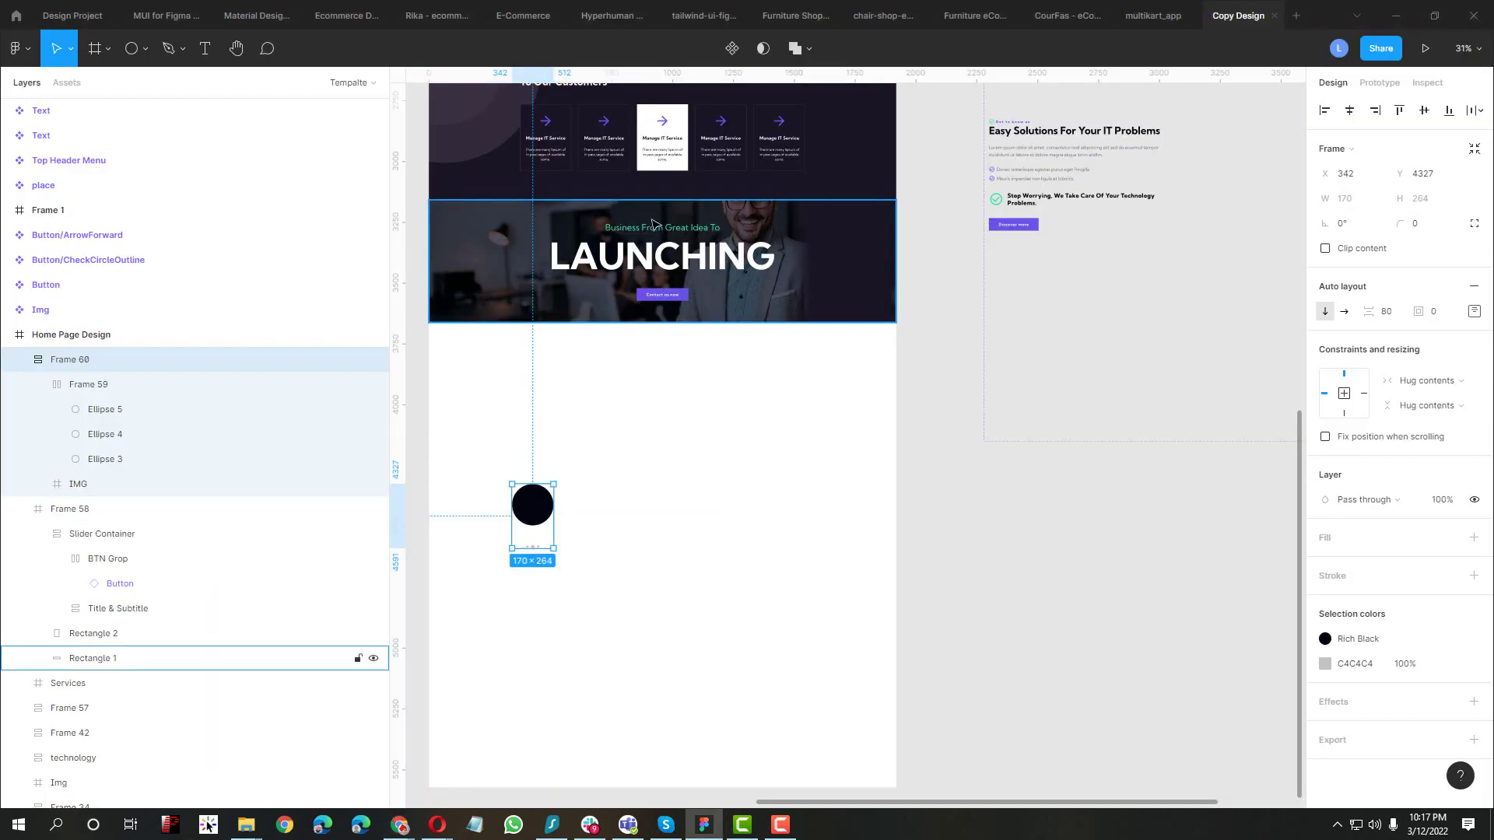
click(685, 263)
drag(686, 262, 697, 487)
click(1455, 494)
click(1338, 607)
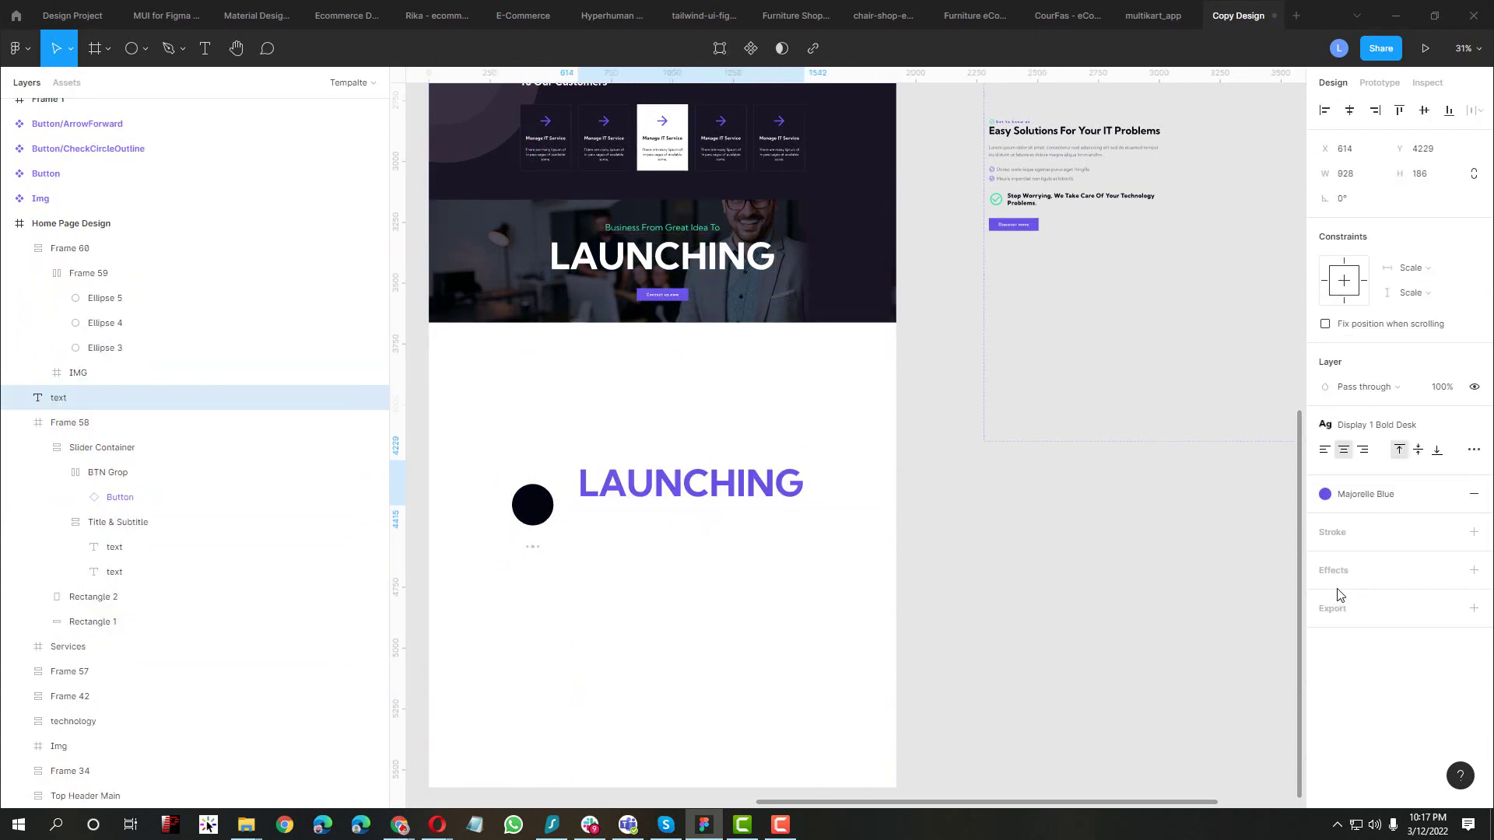
Apply the H4 - Bold Desk text style to the copied LAUNCHING text
click(1317, 425)
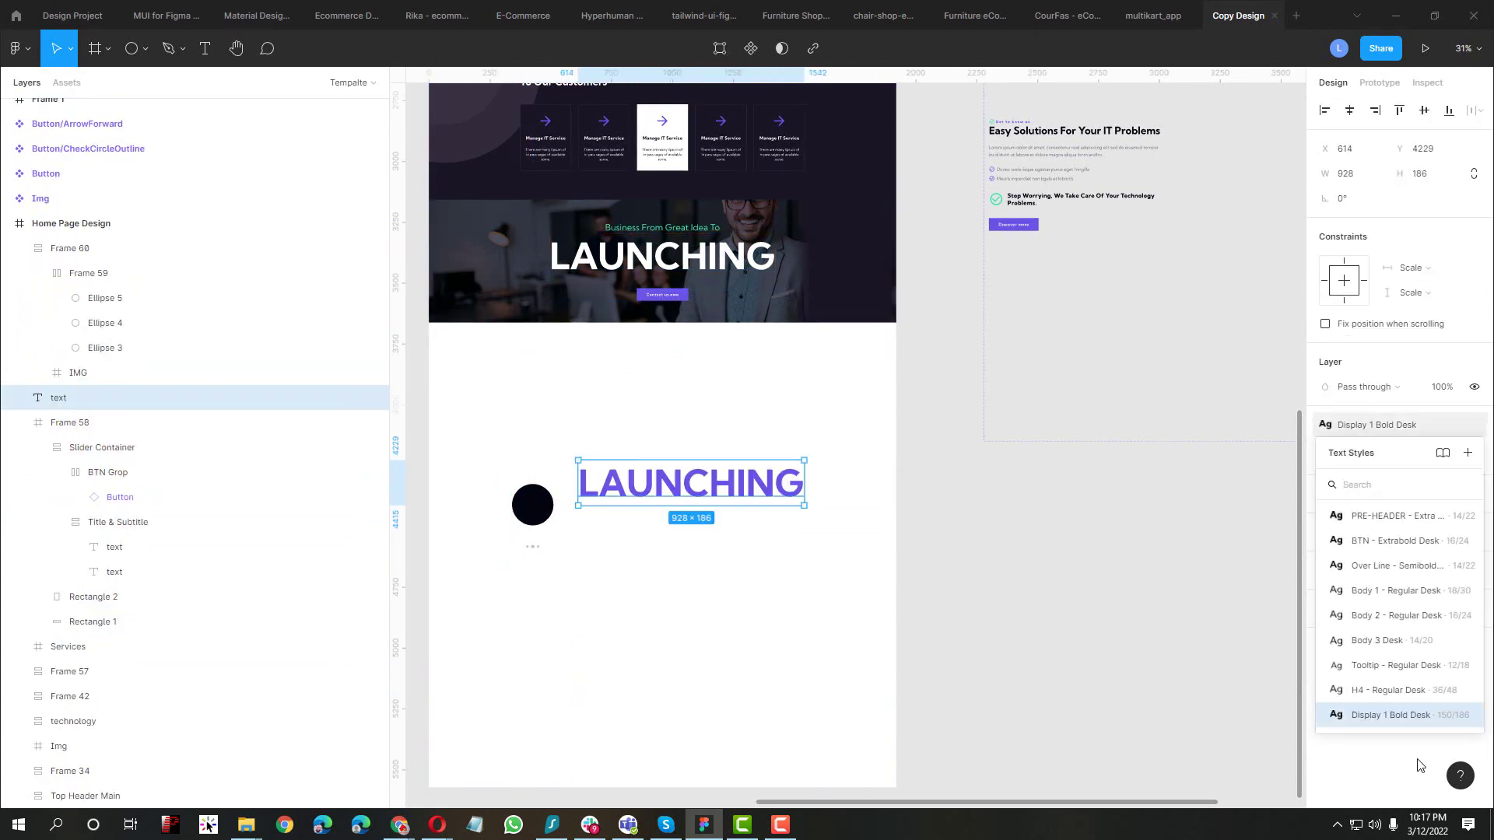
scroll(1420, 683, up, 3)
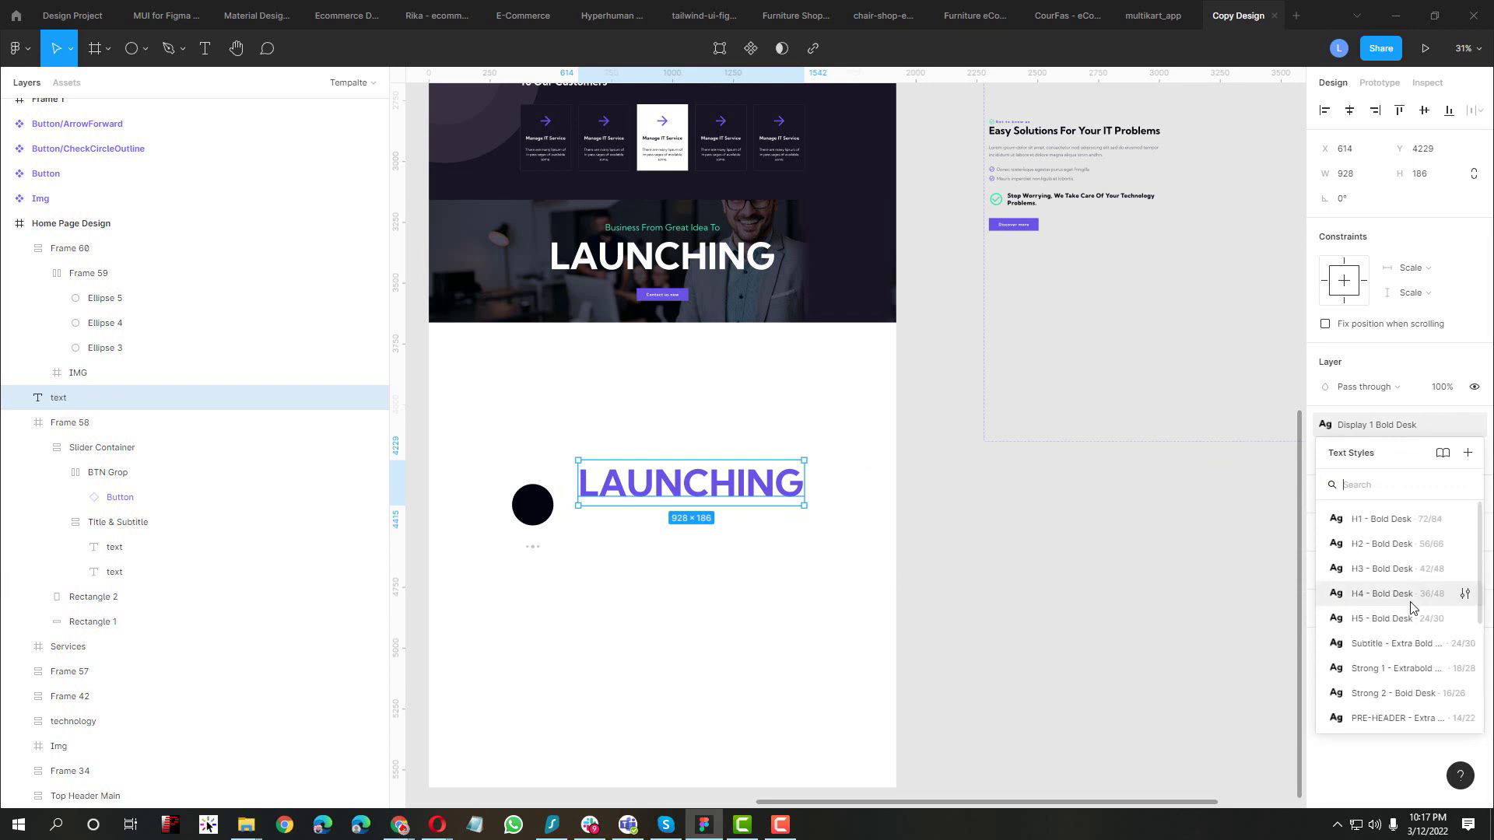
click(1382, 594)
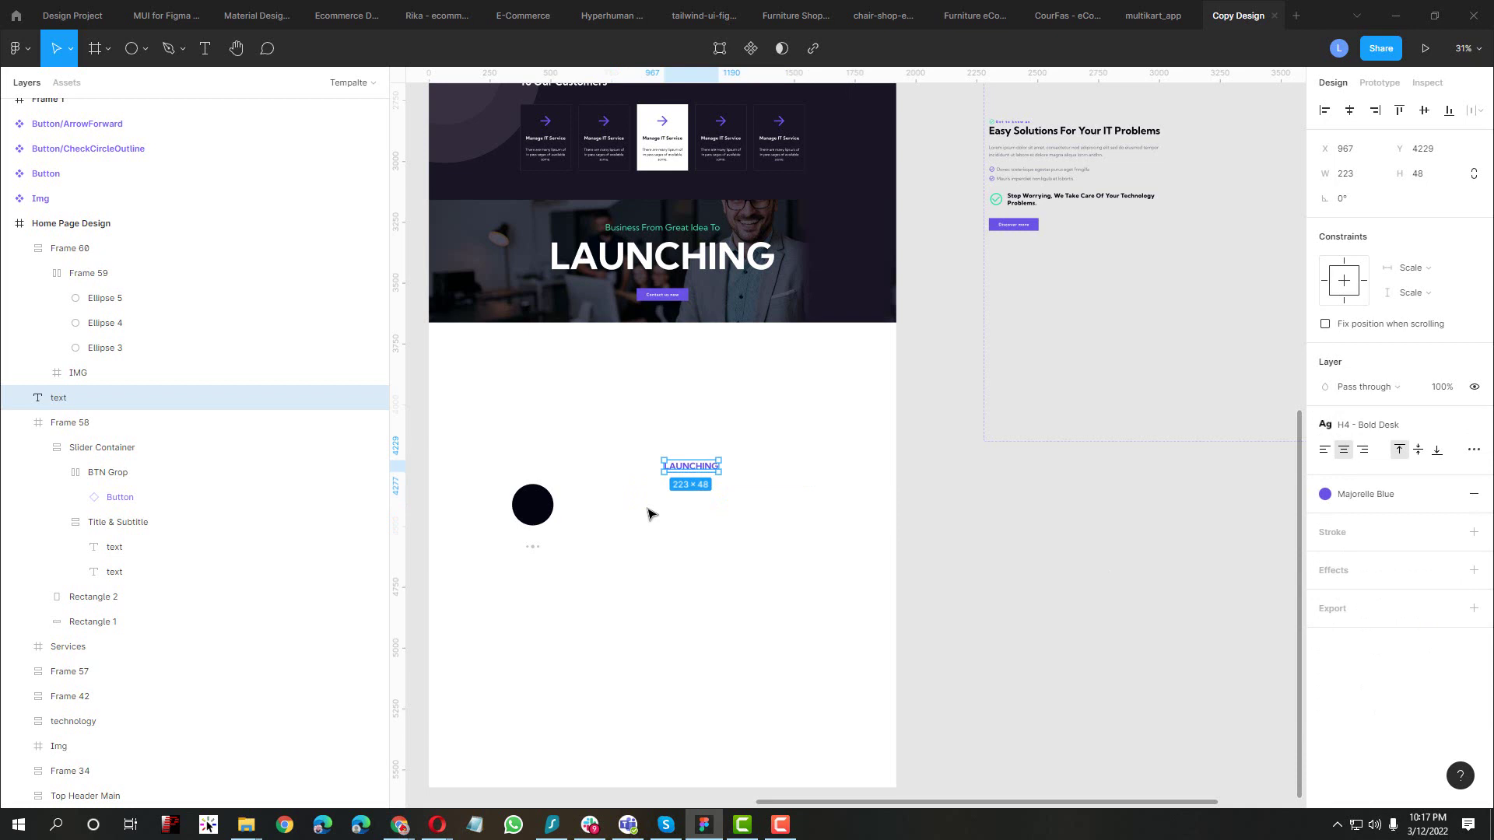
Examine the type settings of the H4 - Bold Desk text style, including its letter case options
click(1474, 449)
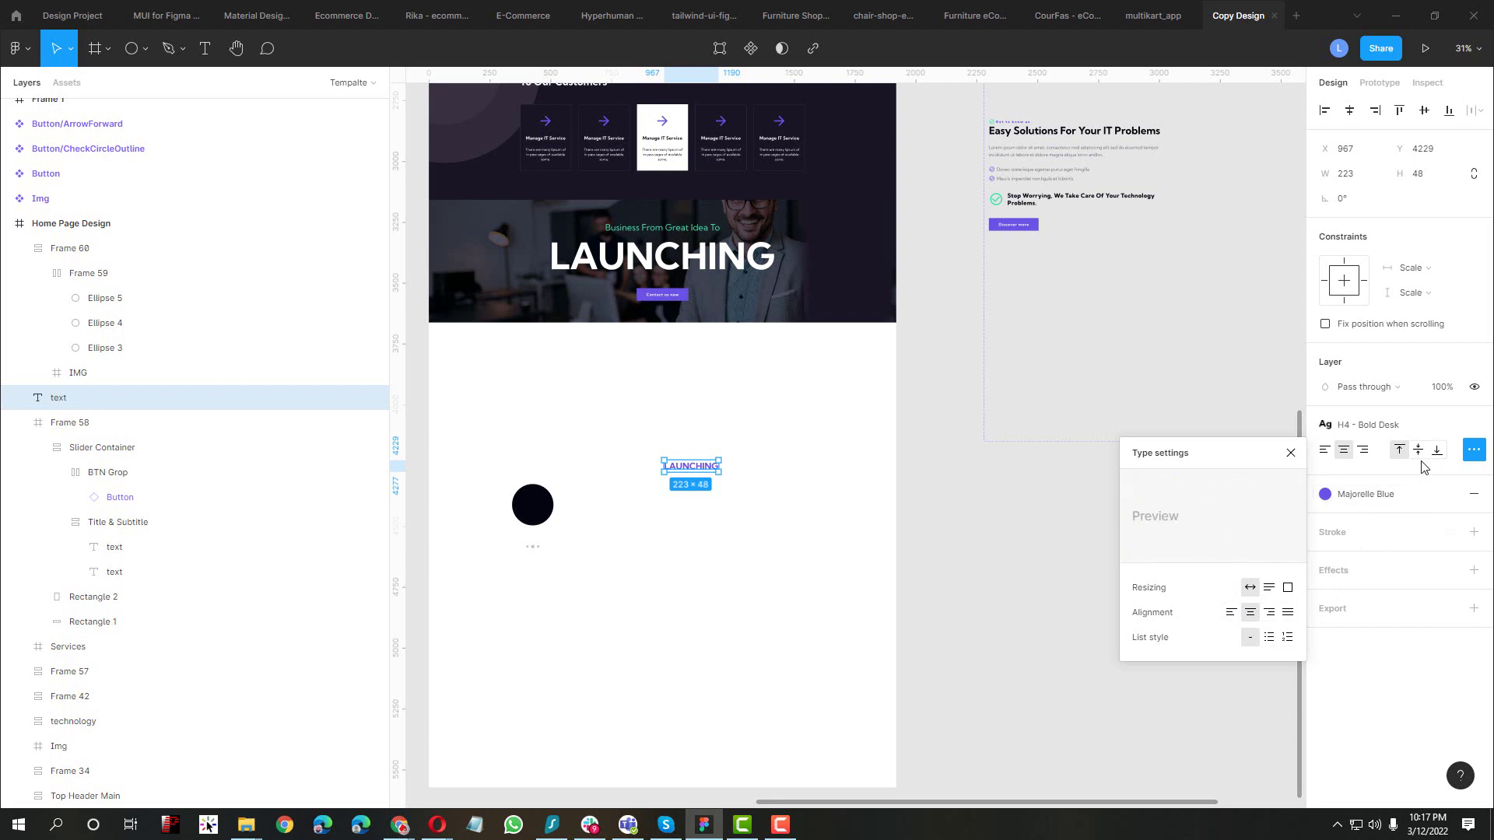
click(1441, 426)
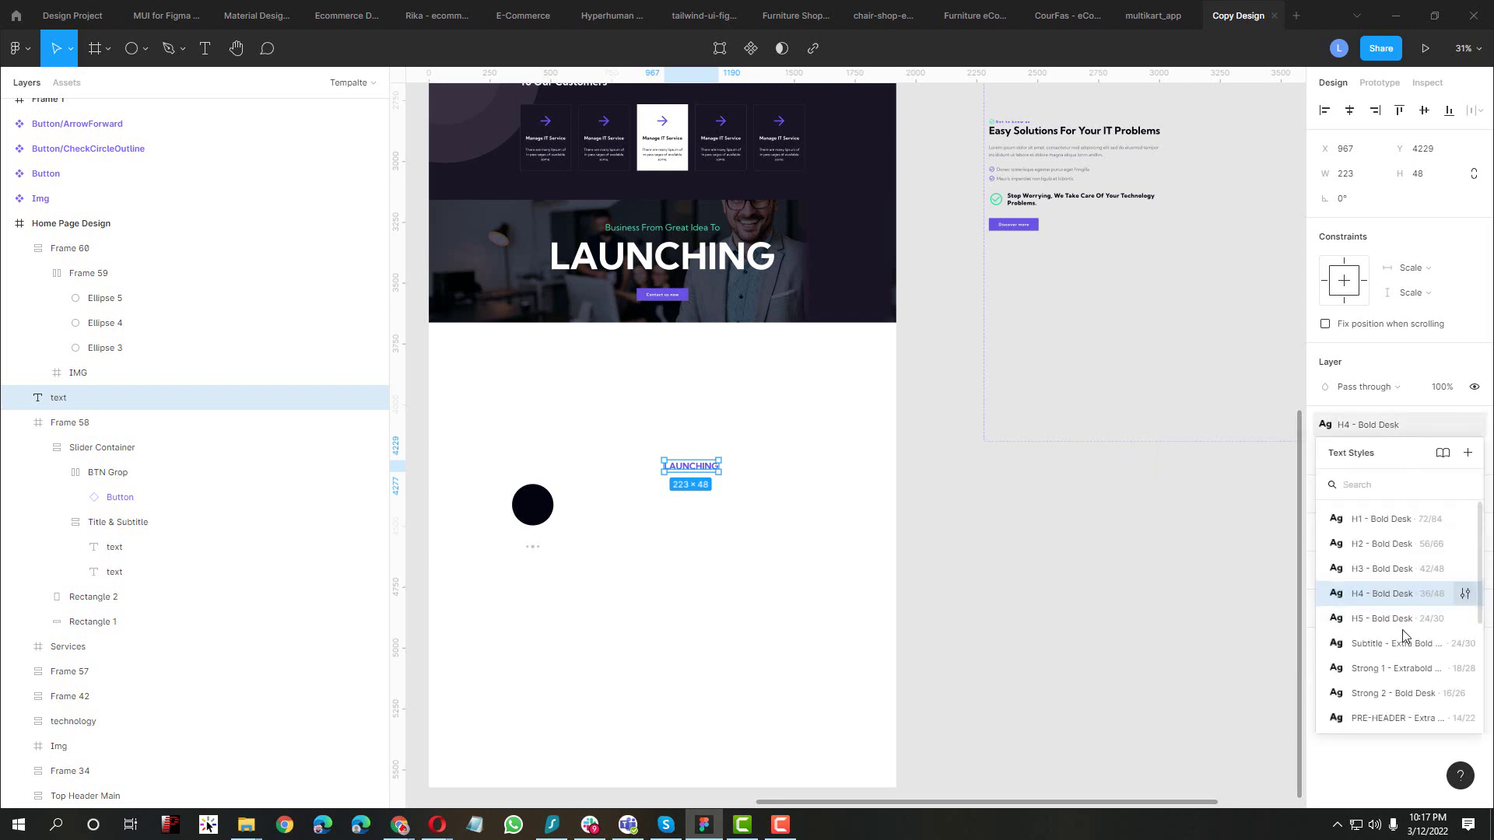
click(1466, 593)
click(1295, 765)
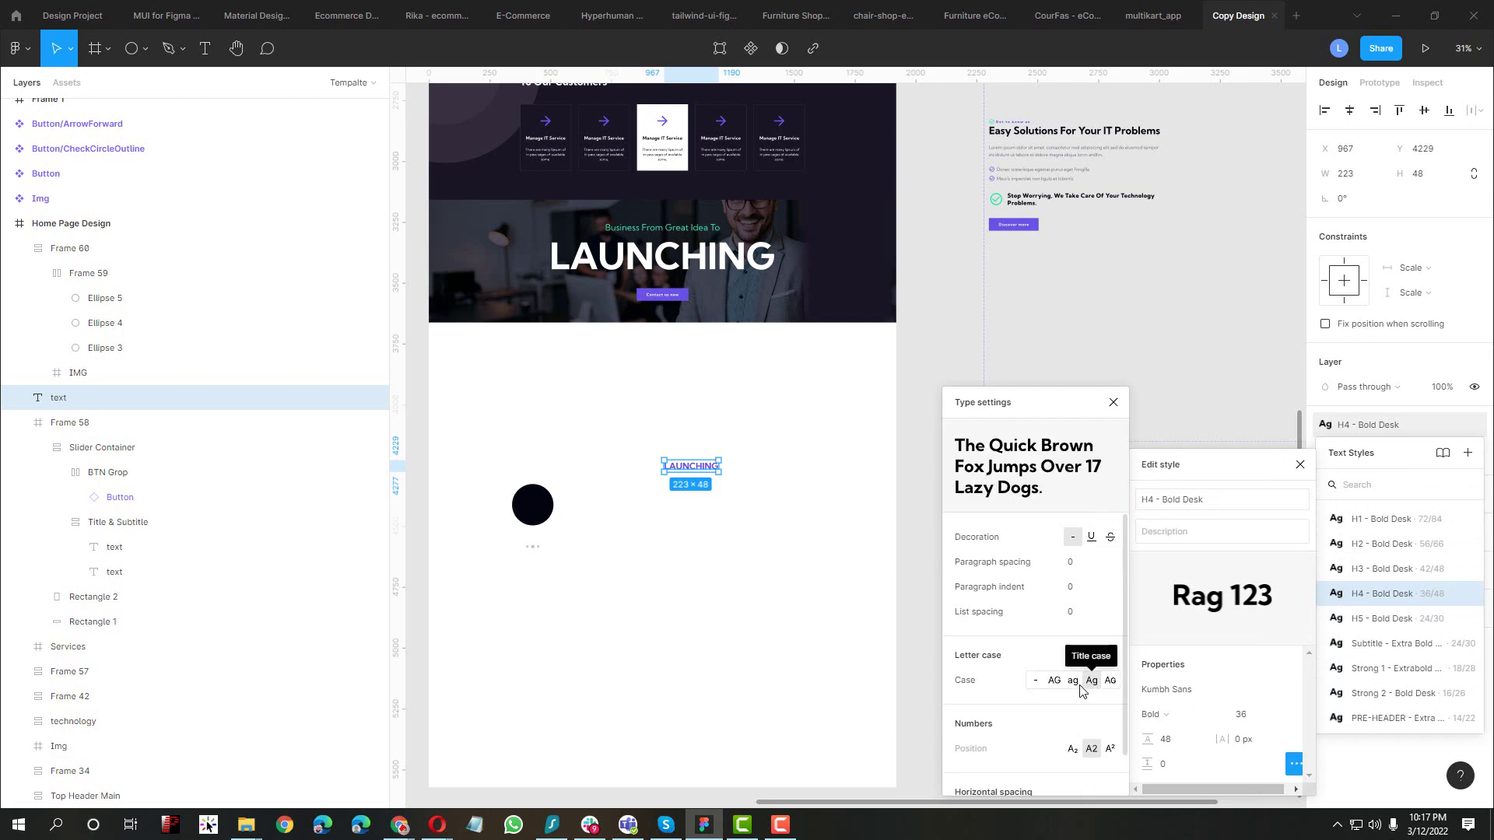
click(1113, 402)
click(1300, 465)
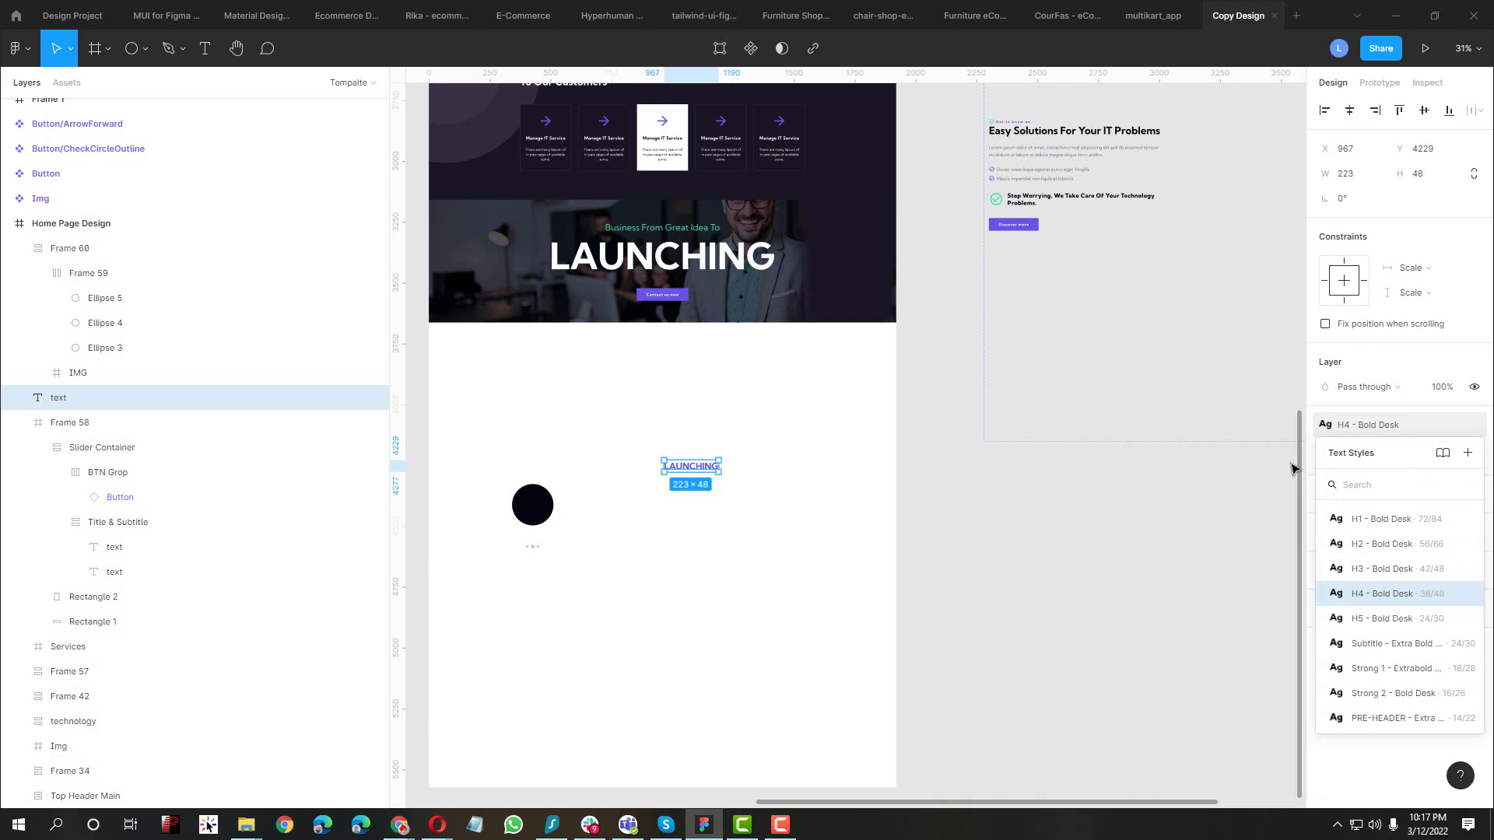
Switch to Chrome and measure the testimonial quote paragraph's width and height with the CSS inspector extension
key(alt+Tab)
click(506, 286)
key(Escape)
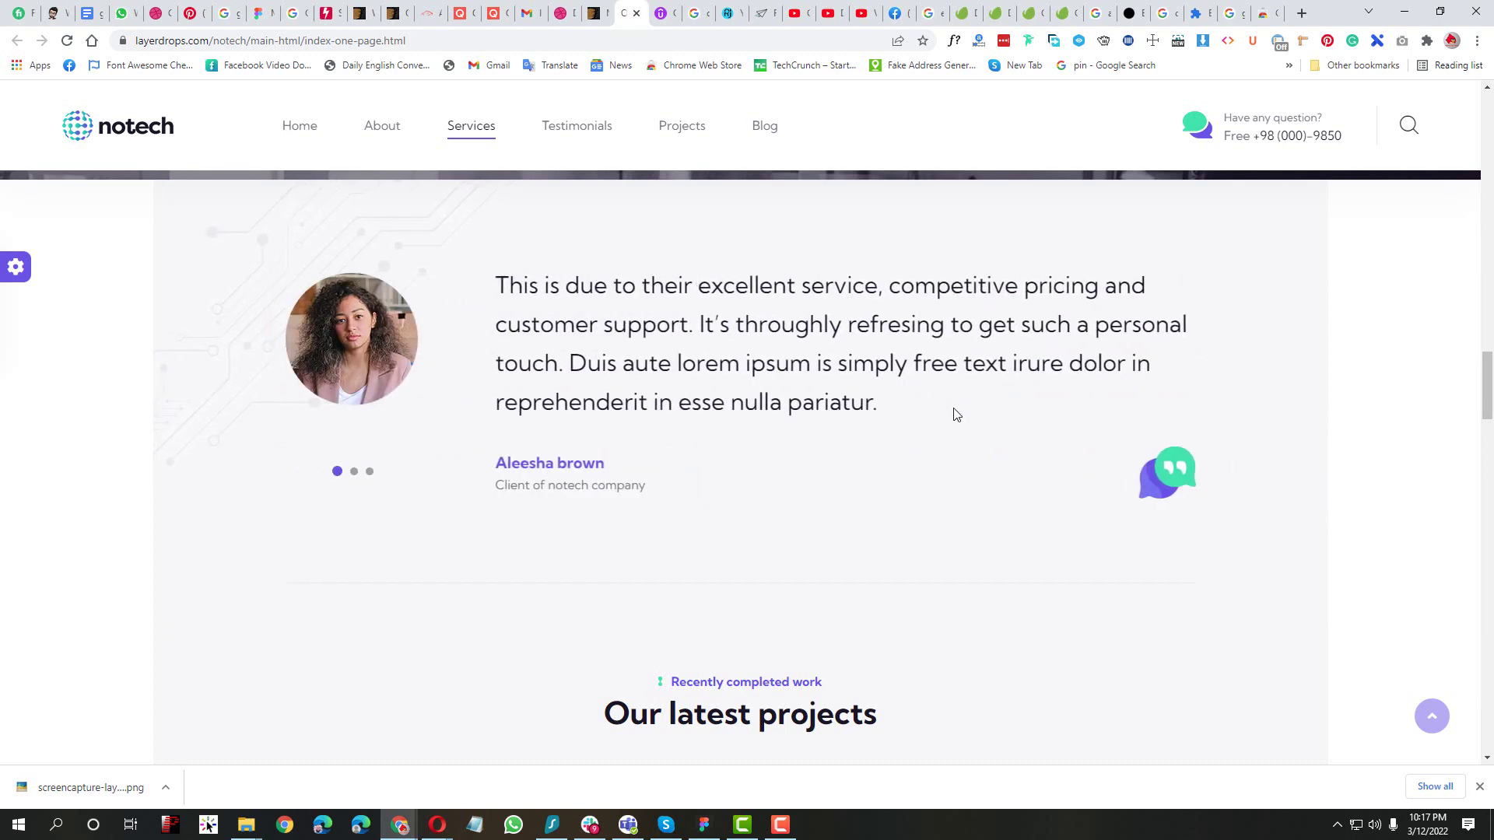
click(1079, 43)
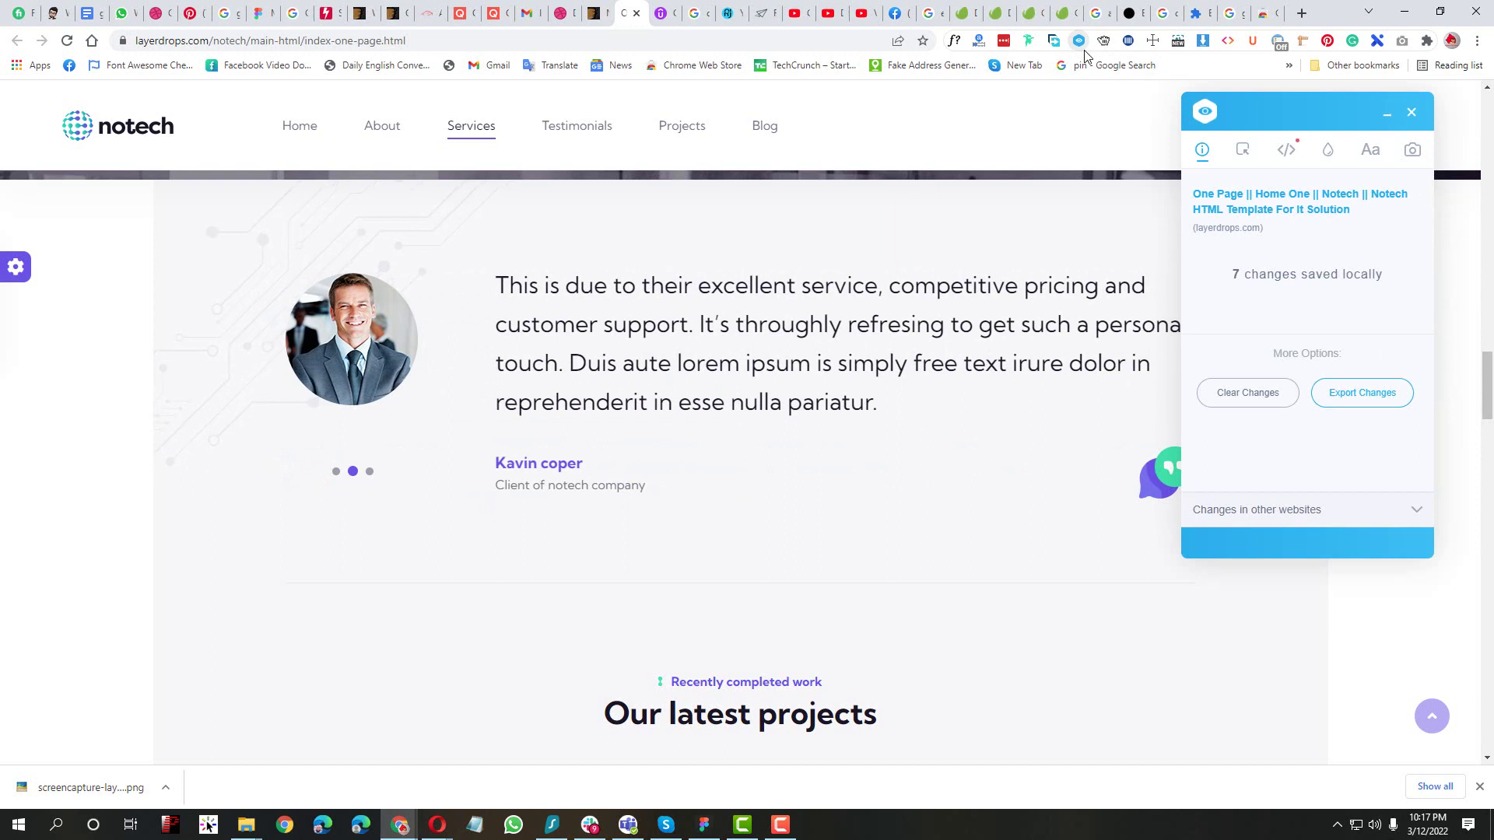
click(636, 330)
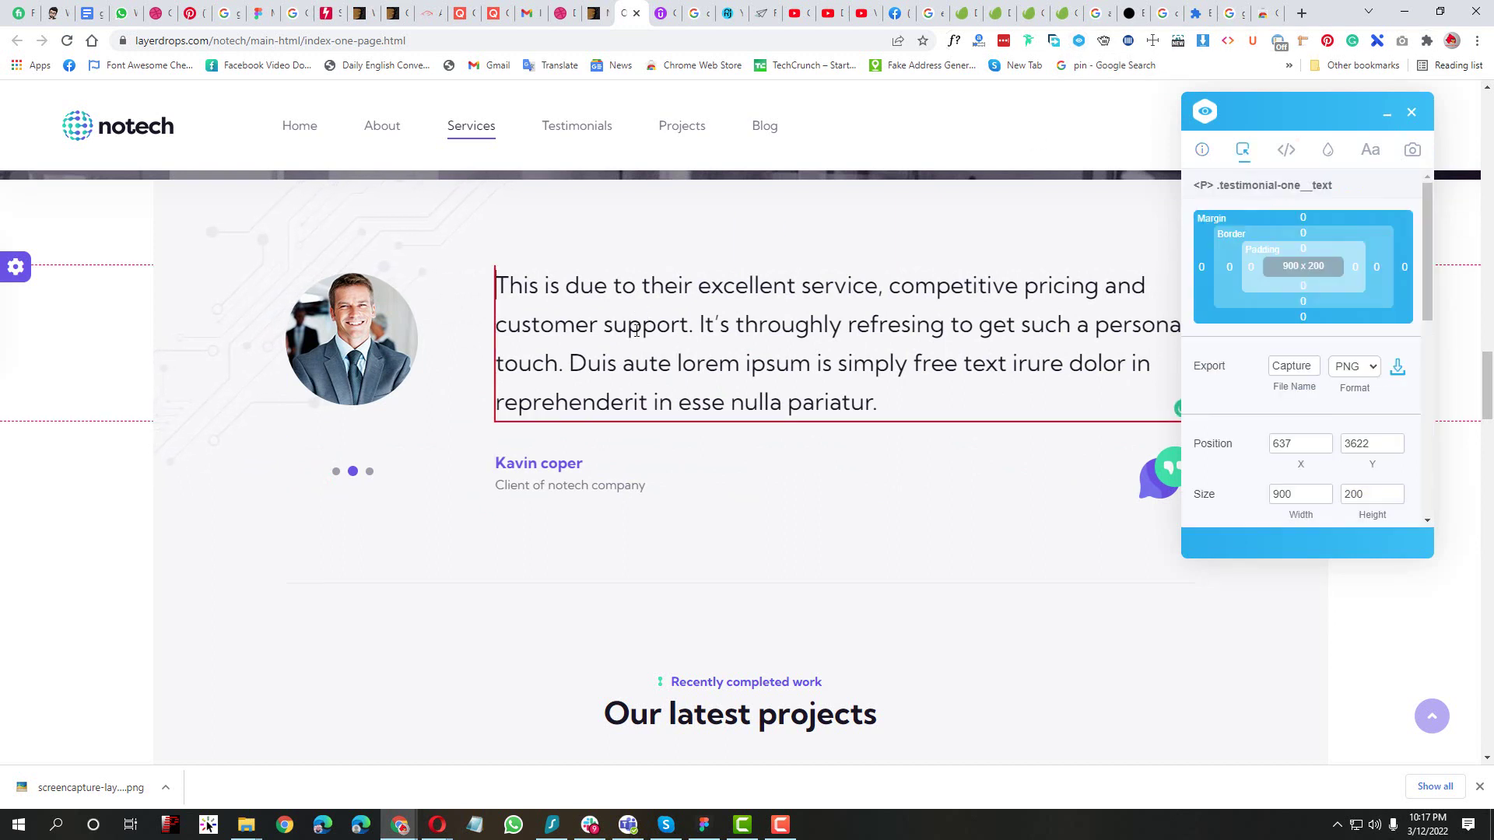
click(509, 284)
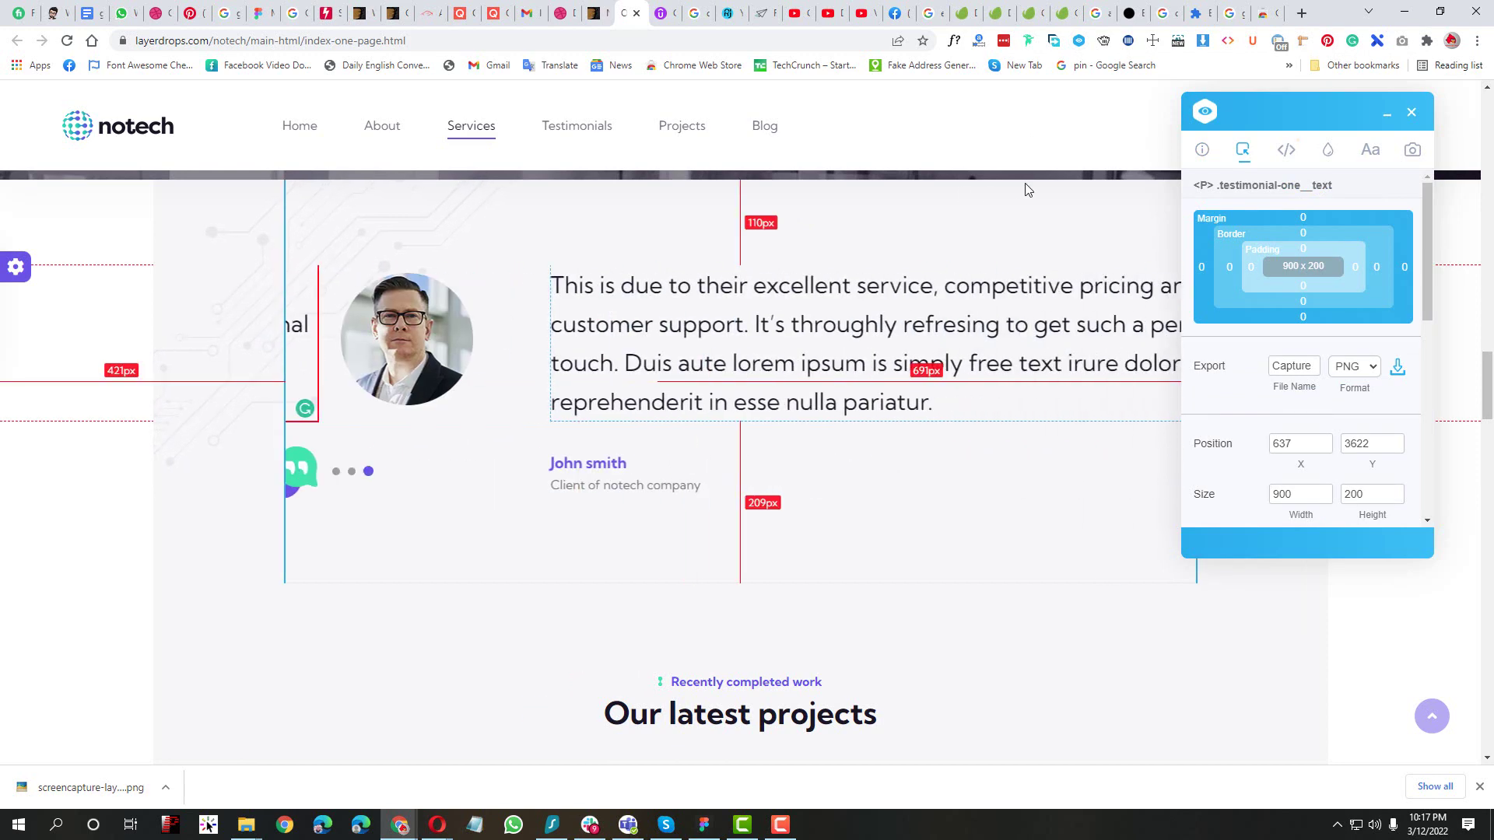
click(1410, 117)
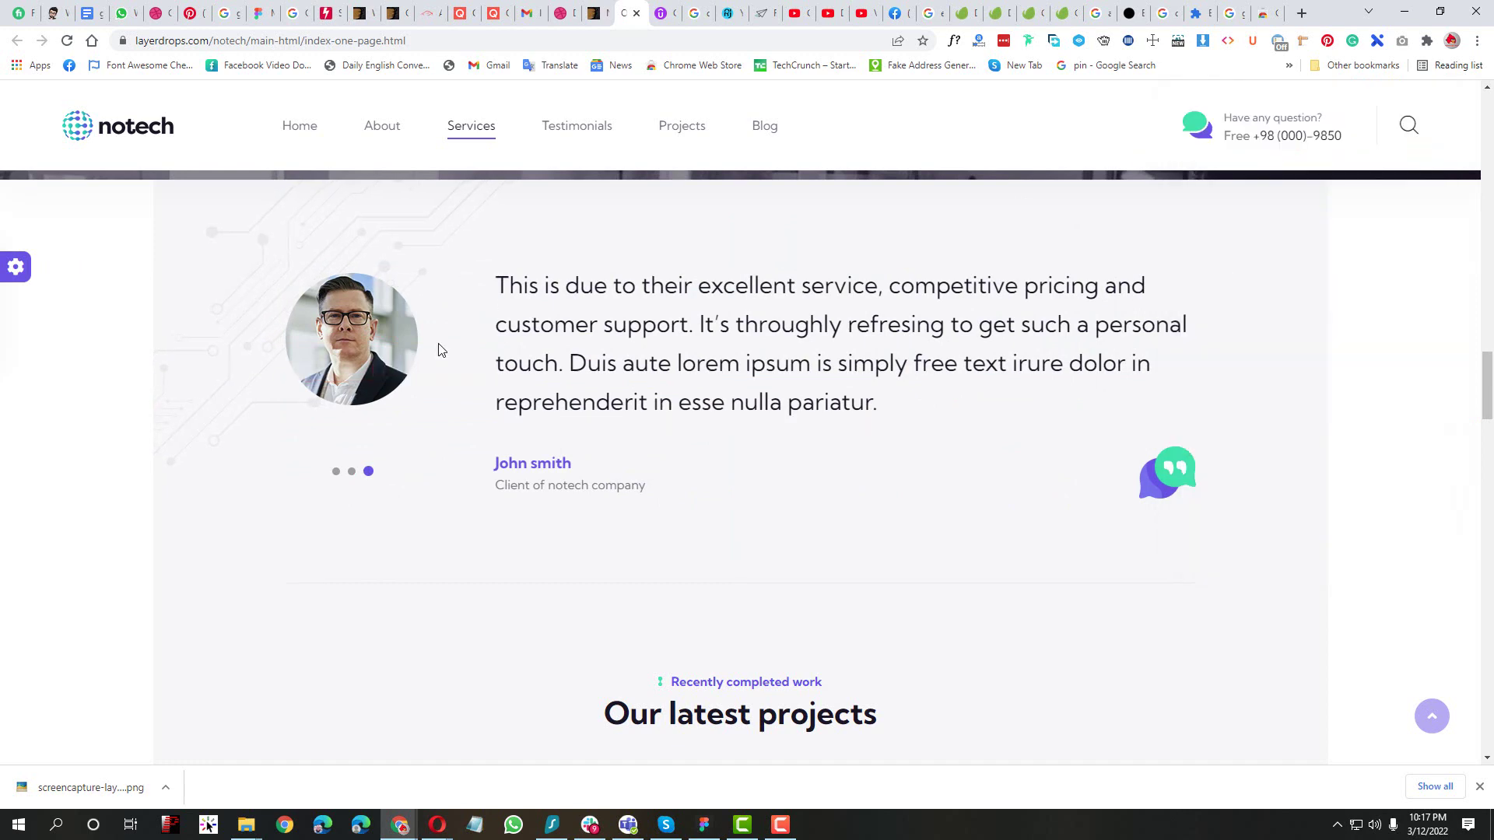
Inspect the testimonial quote in Chrome's developer tools and copy the text inside its paragraph element
right_click(671, 305)
click(709, 644)
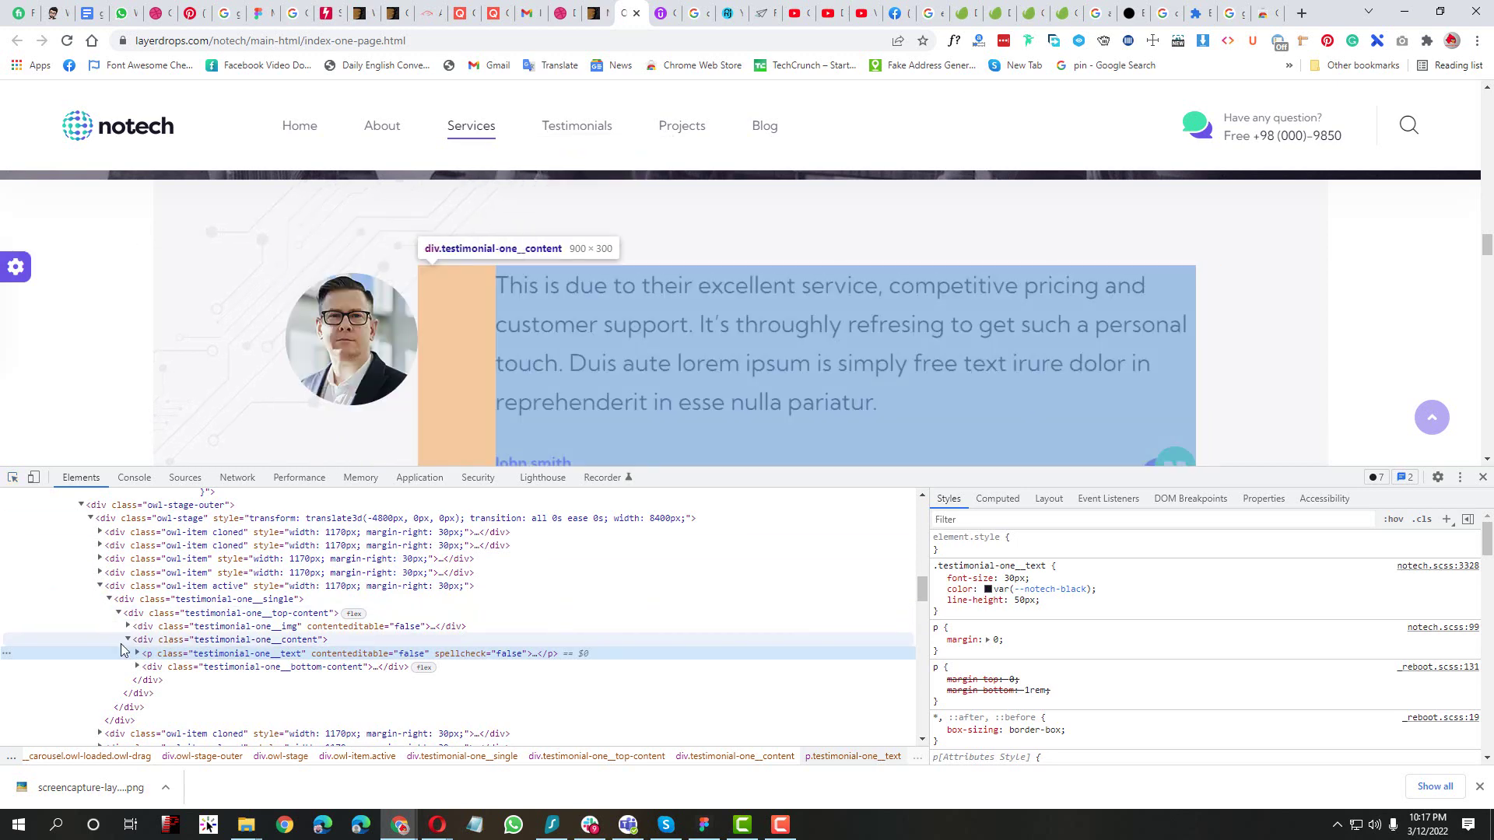
click(138, 654)
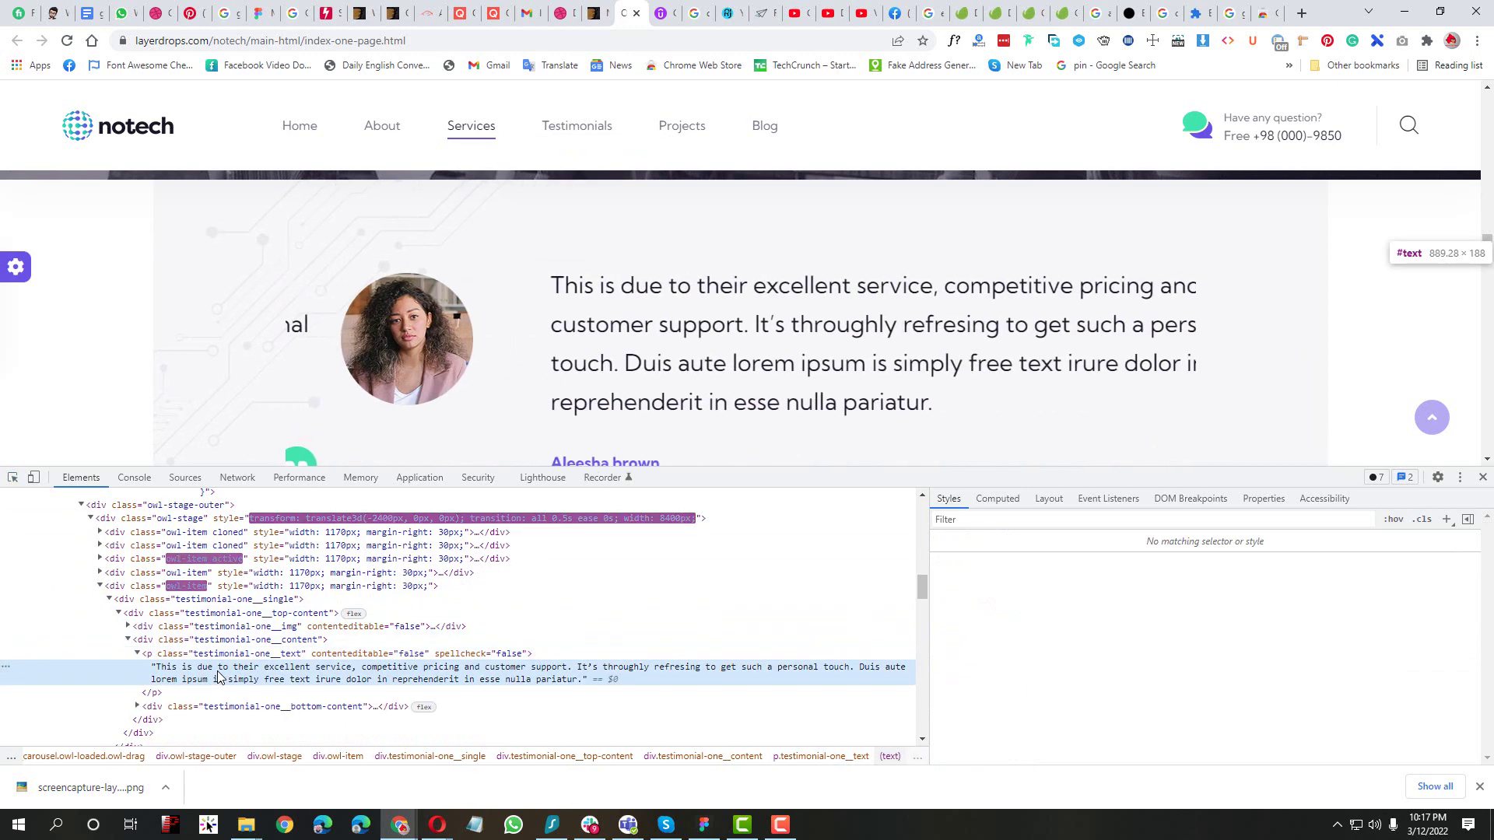
double_click(217, 671)
key(ctrl+c)
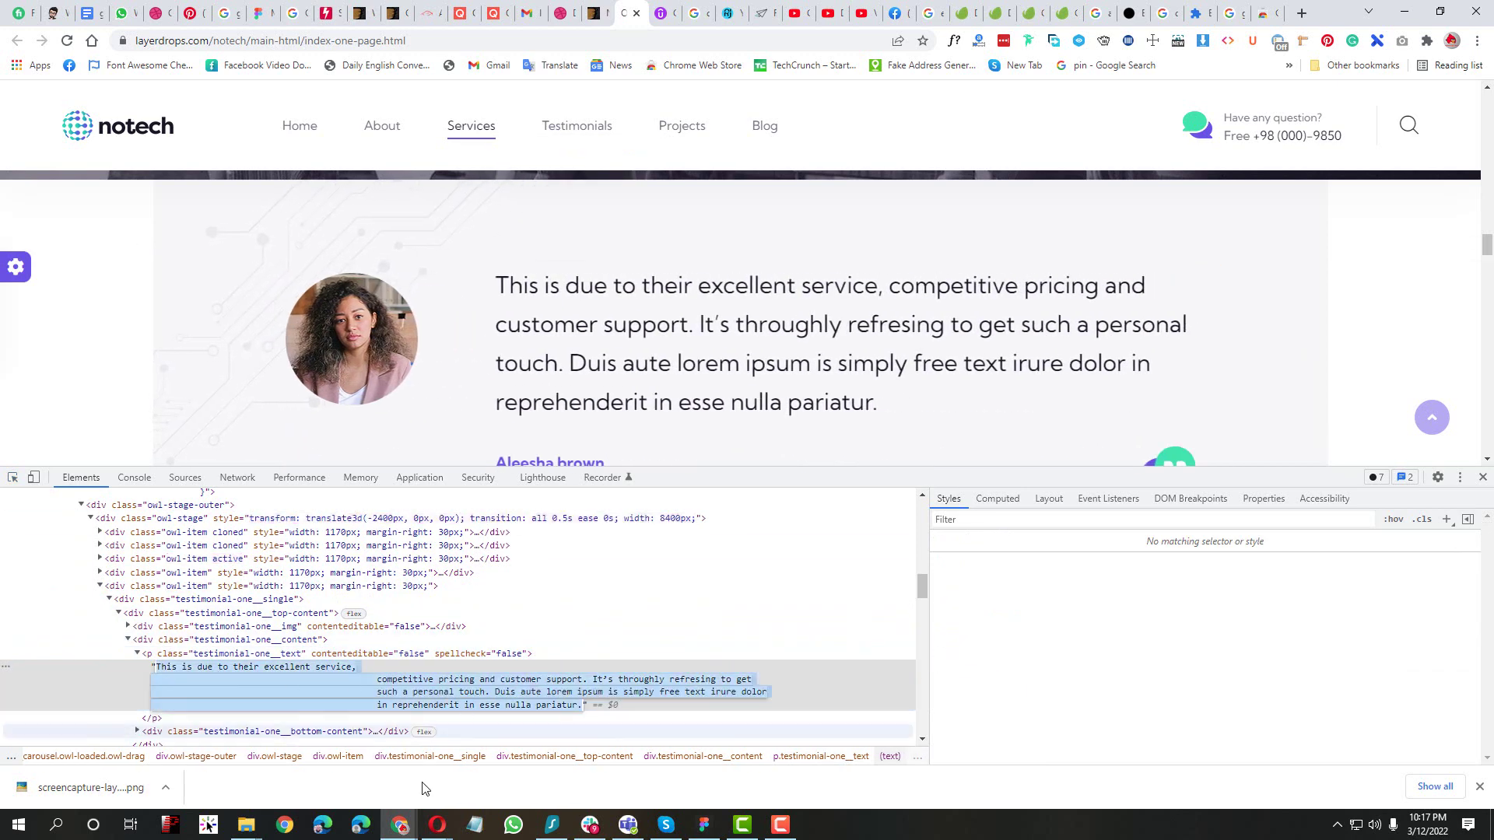
Paste the quote into a blank Notepad document and remove the line break and extra spaces between "service," and "competitive"
click(477, 824)
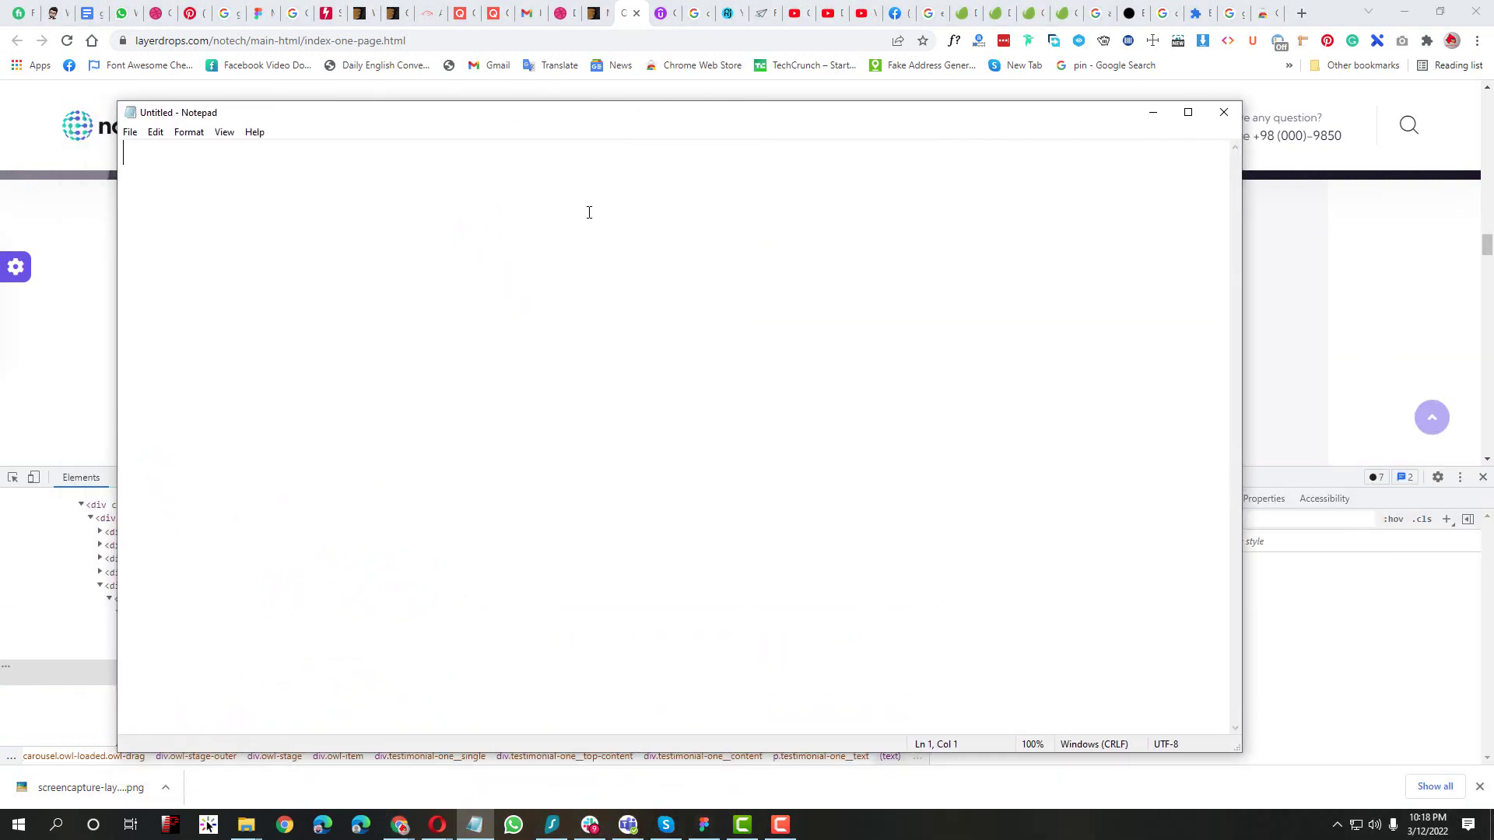
key(ctrl+v)
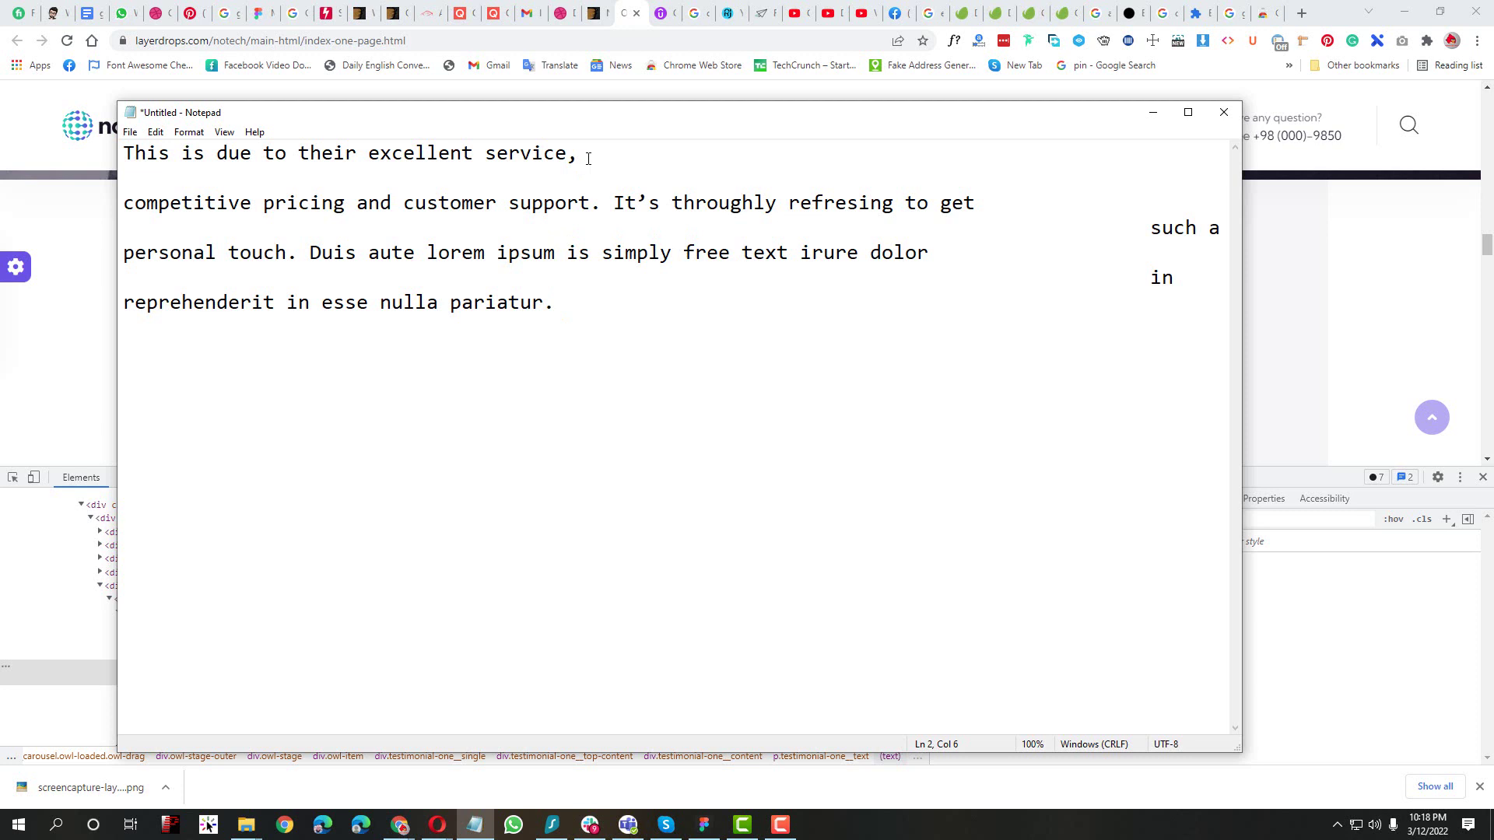
key(Delete)
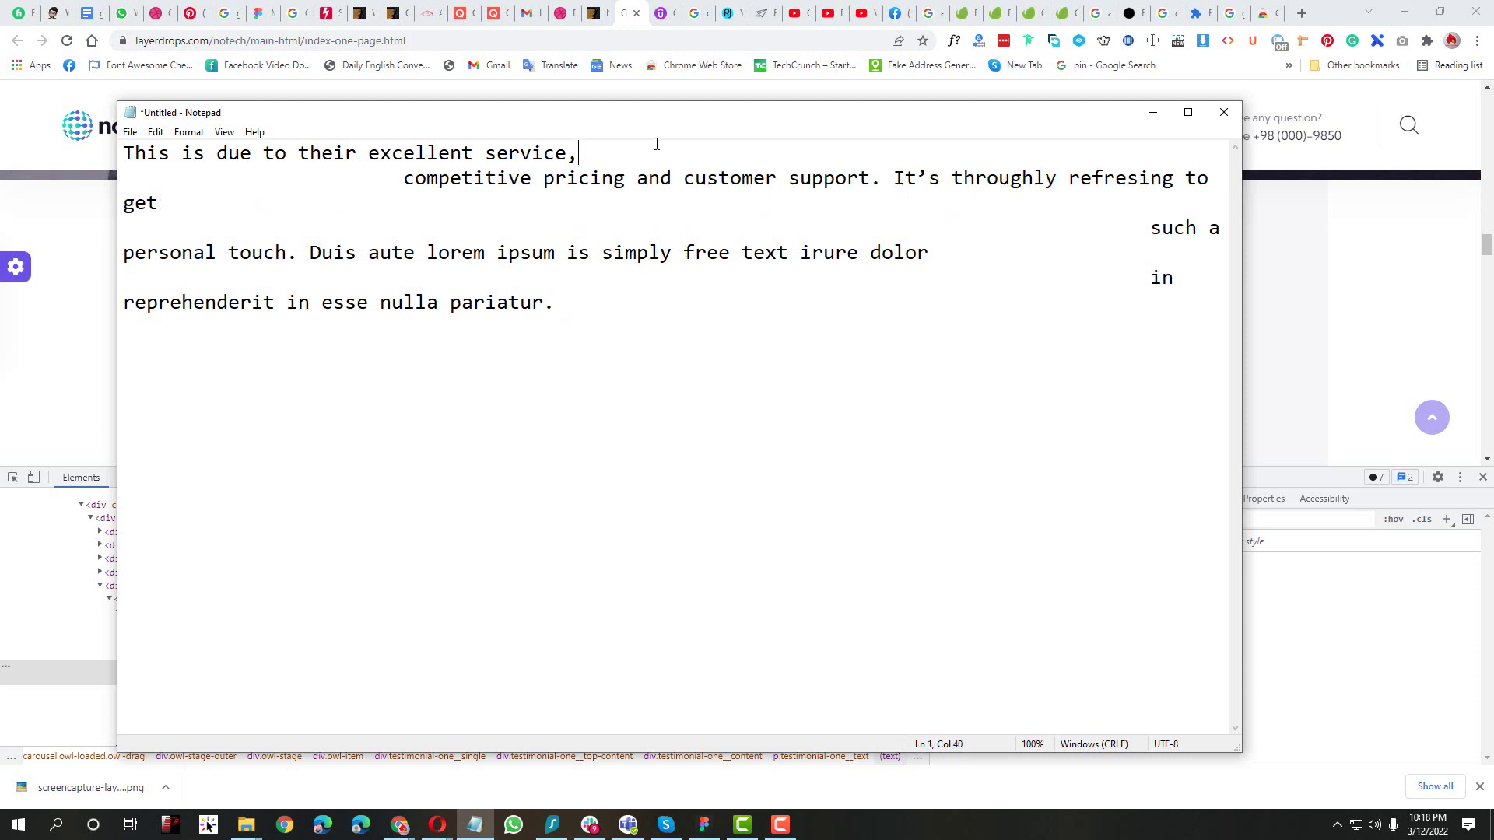
key(Delete)
key(Delete)
key(Delete)
key(Delete)
key(Delete)
key(Delete)
key(Delete)
key(Delete)
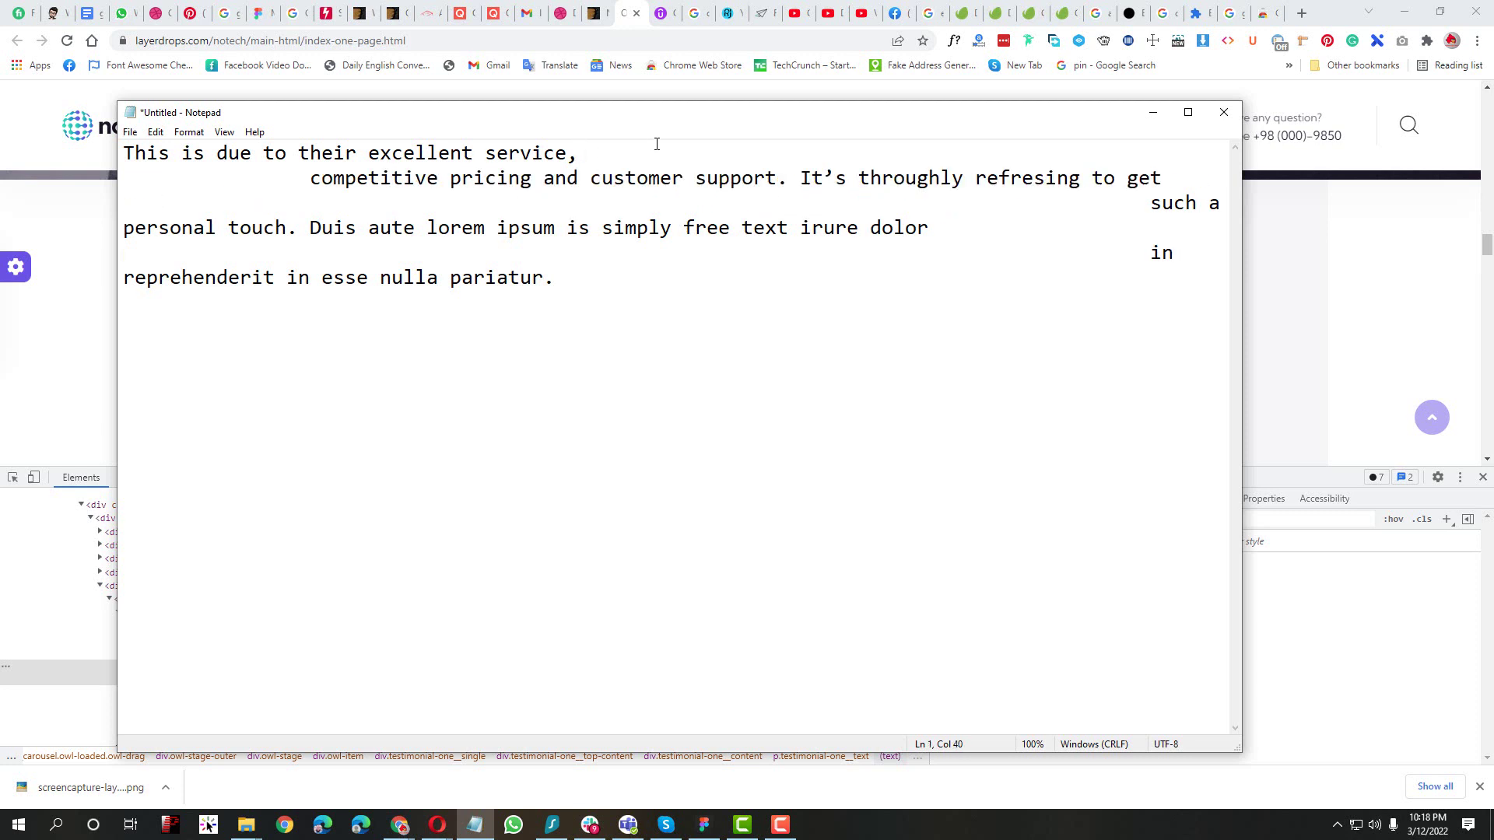
key(Delete)
key(Delete)
key(Delete)
key(Delete)
key(Delete)
key(Delete)
key(Delete)
key(Delete)
key(Delete)
key(Delete)
key(Delete)
key(Delete)
key(Delete)
key(Delete)
key(Delete)
key(Delete)
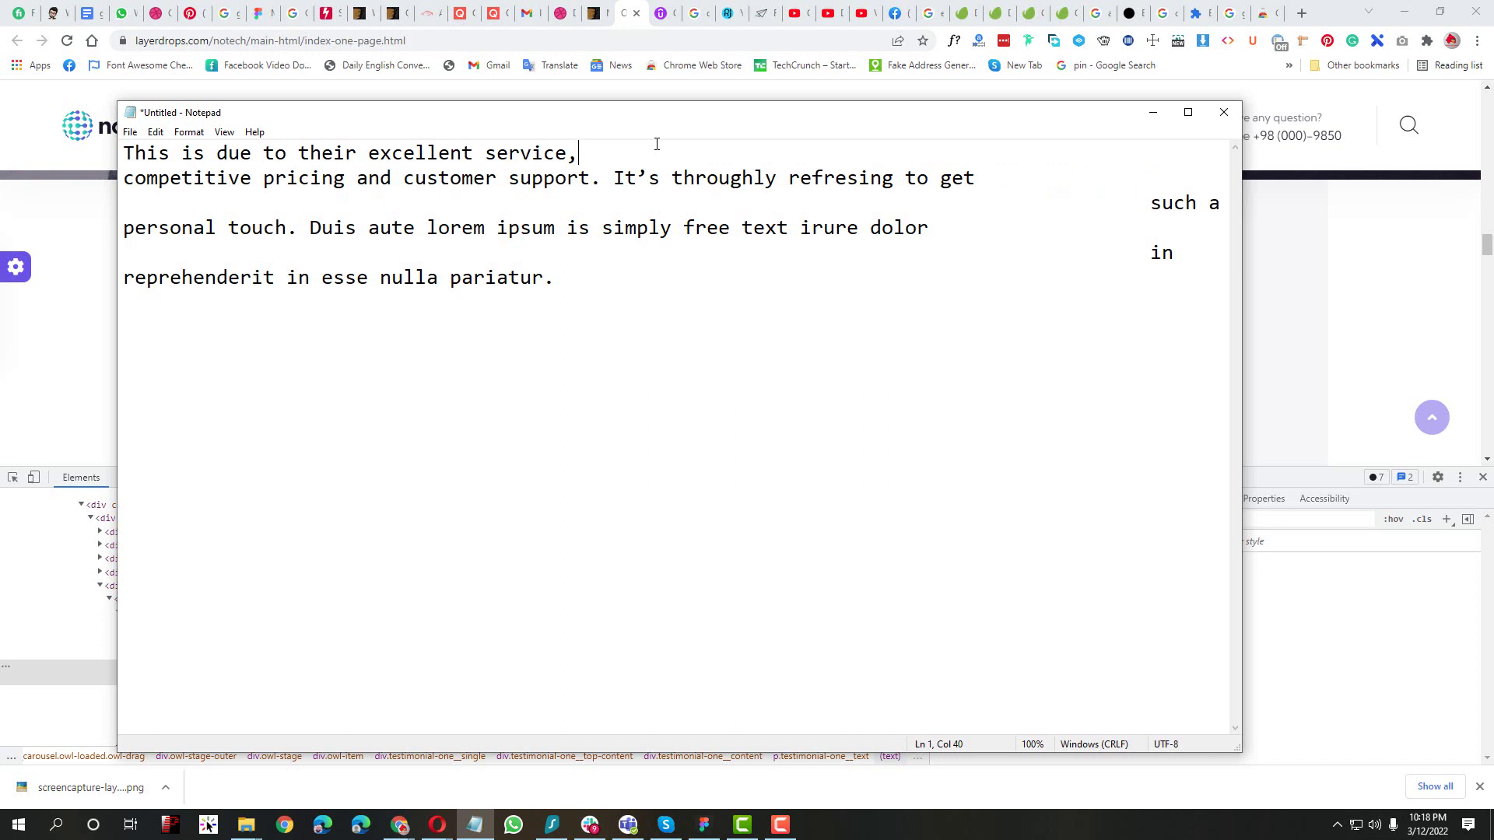
key(Delete)
key(Delete)
key(Delete)
key(Delete)
key(Delete)
key(Delete)
key(Delete)
key(Delete)
key(Delete)
key(Delete)
key(Delete)
key(Delete)
key(Delete)
key(Delete)
key(Delete)
key(Delete)
key(Delete)
key(Delete)
key(Delete)
key(Delete)
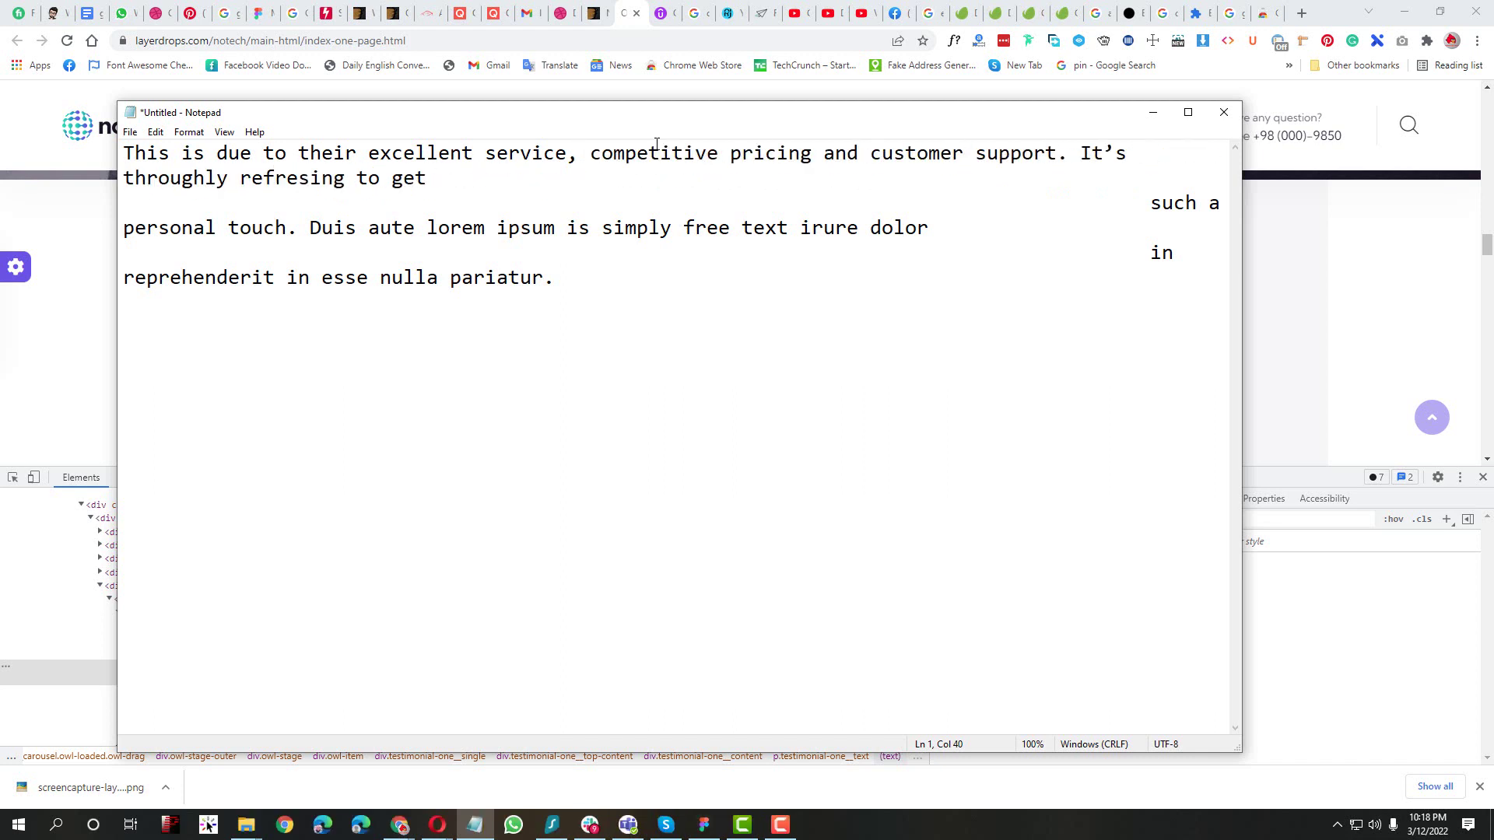
Remove the line break and extra spaces between "get" and "such a personal touch" in the Notepad quote
key(Delete)
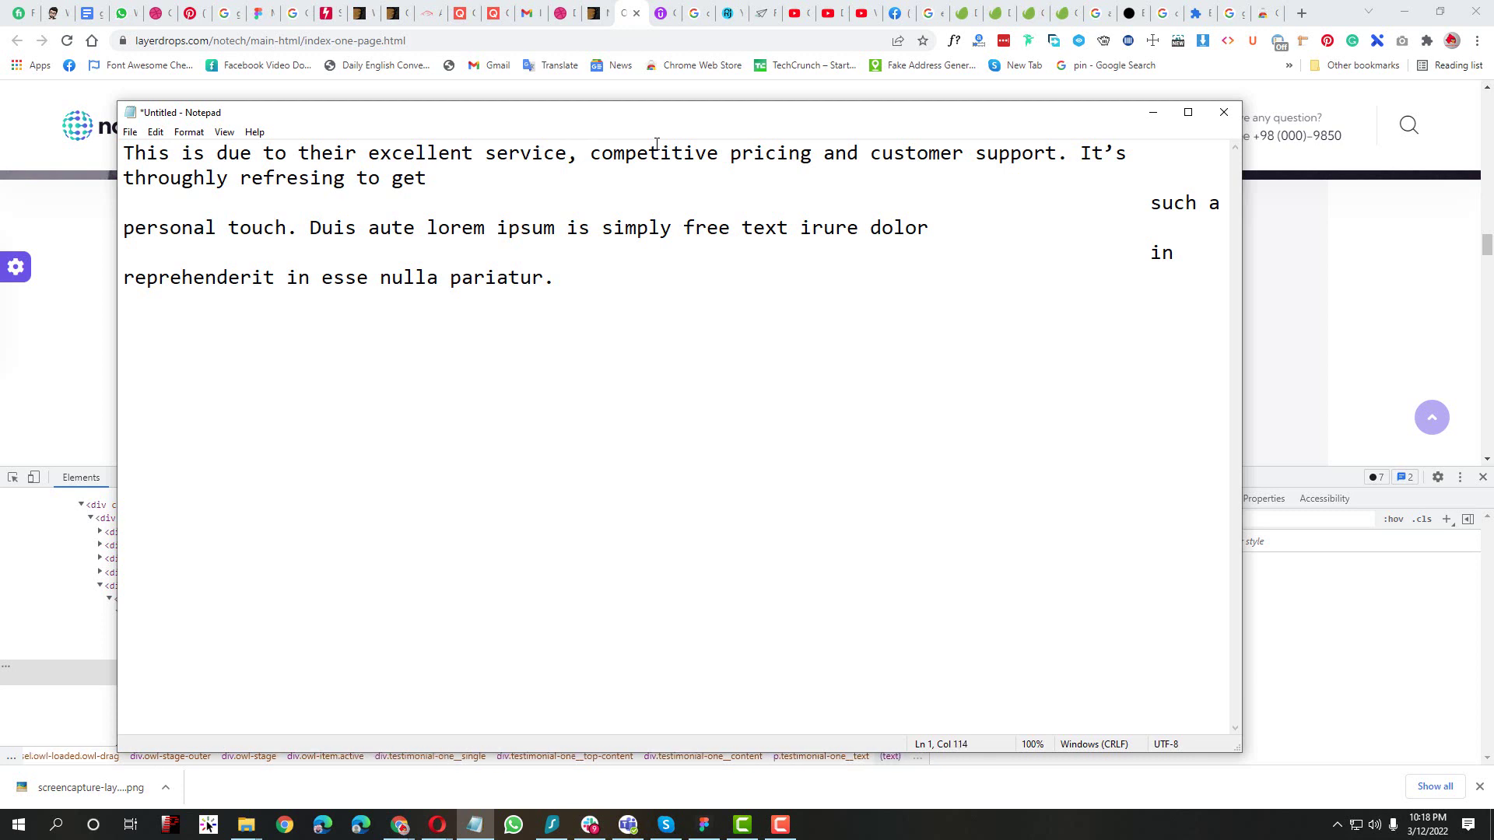
key(Delete)
key(Delete)
key(Delete)
key(Delete)
key(Delete)
key(Delete)
key(Delete)
key(Delete)
key(Delete)
key(Delete)
key(Delete)
key(Delete)
key(Delete)
key(Delete)
key(Delete)
key(Delete)
key(Delete)
key(Delete)
key(Delete)
key(Delete)
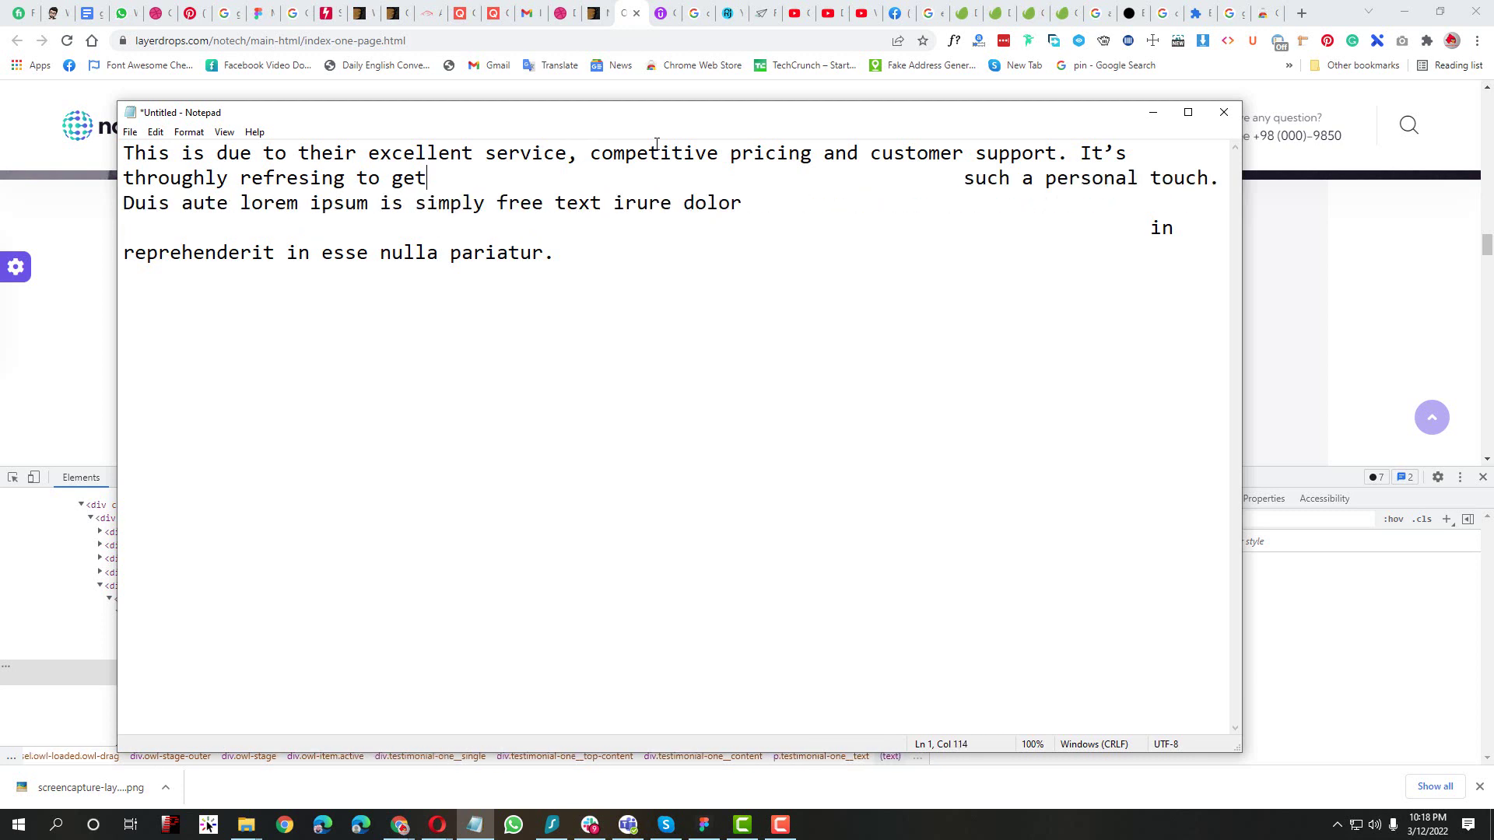
key(Delete)
key(Delete)
key(Delete)
key(Delete)
key(Delete)
key(Delete)
key(Delete)
key(Delete)
key(Delete)
key(Delete)
key(Delete)
key(Delete)
key(Delete)
key(Delete)
key(Delete)
key(Delete)
key(Delete)
key(Delete)
key(Delete)
key(Delete)
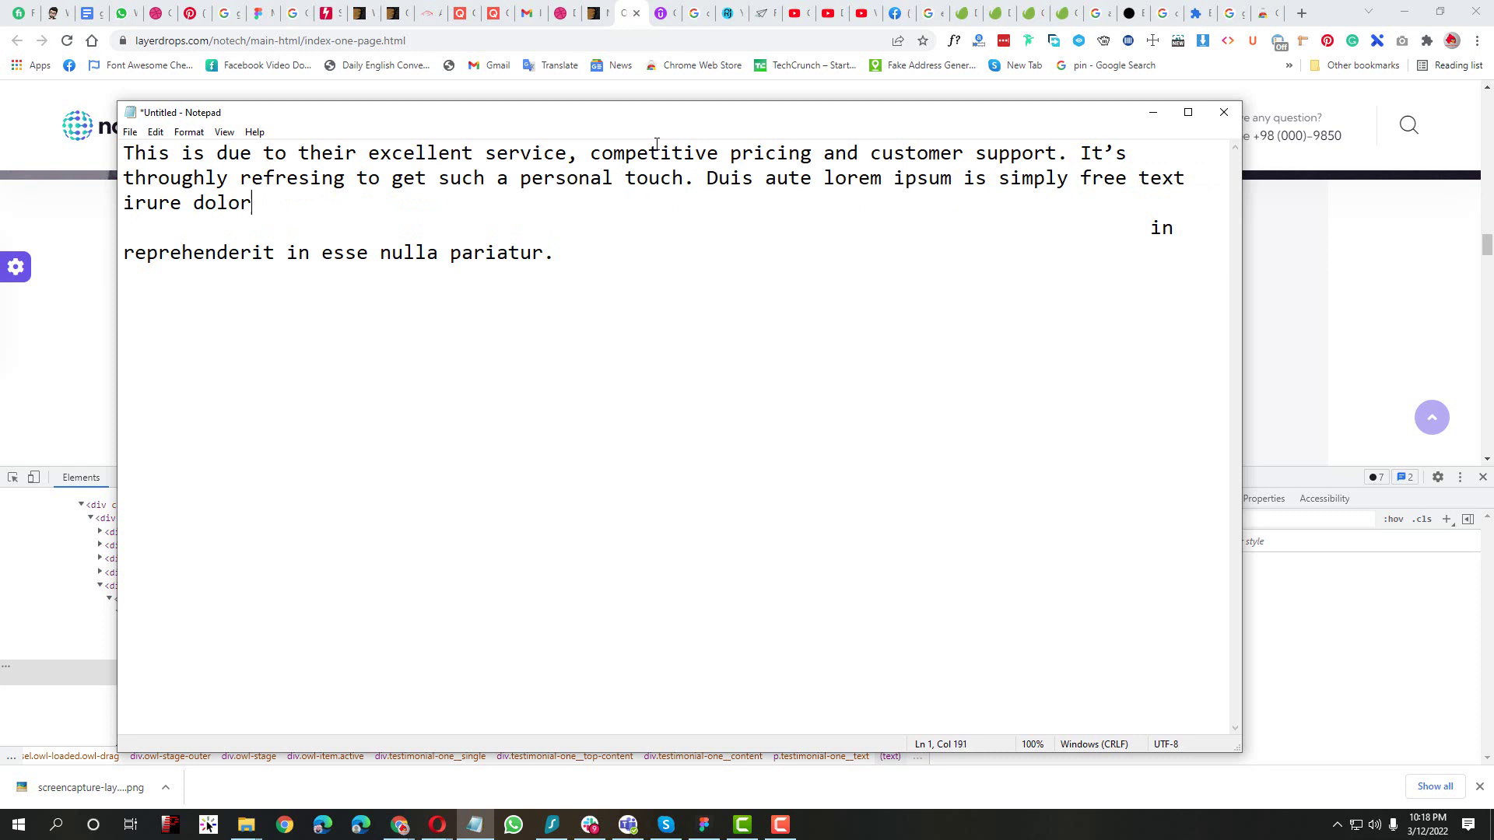
Remove the line break and extra spaces between "dolor" and "in reprehenderit", keeping a single space between the words
key(Delete)
key(Delete)
key(Delete)
key(Delete)
key(Delete)
key(Delete)
key(Delete)
key(Delete)
key(Delete)
key(Delete)
key(Delete)
key(Delete)
key(Delete)
key(Delete)
key(Delete)
key(Delete)
key(Delete)
key(Delete)
key(Delete)
key(Delete)
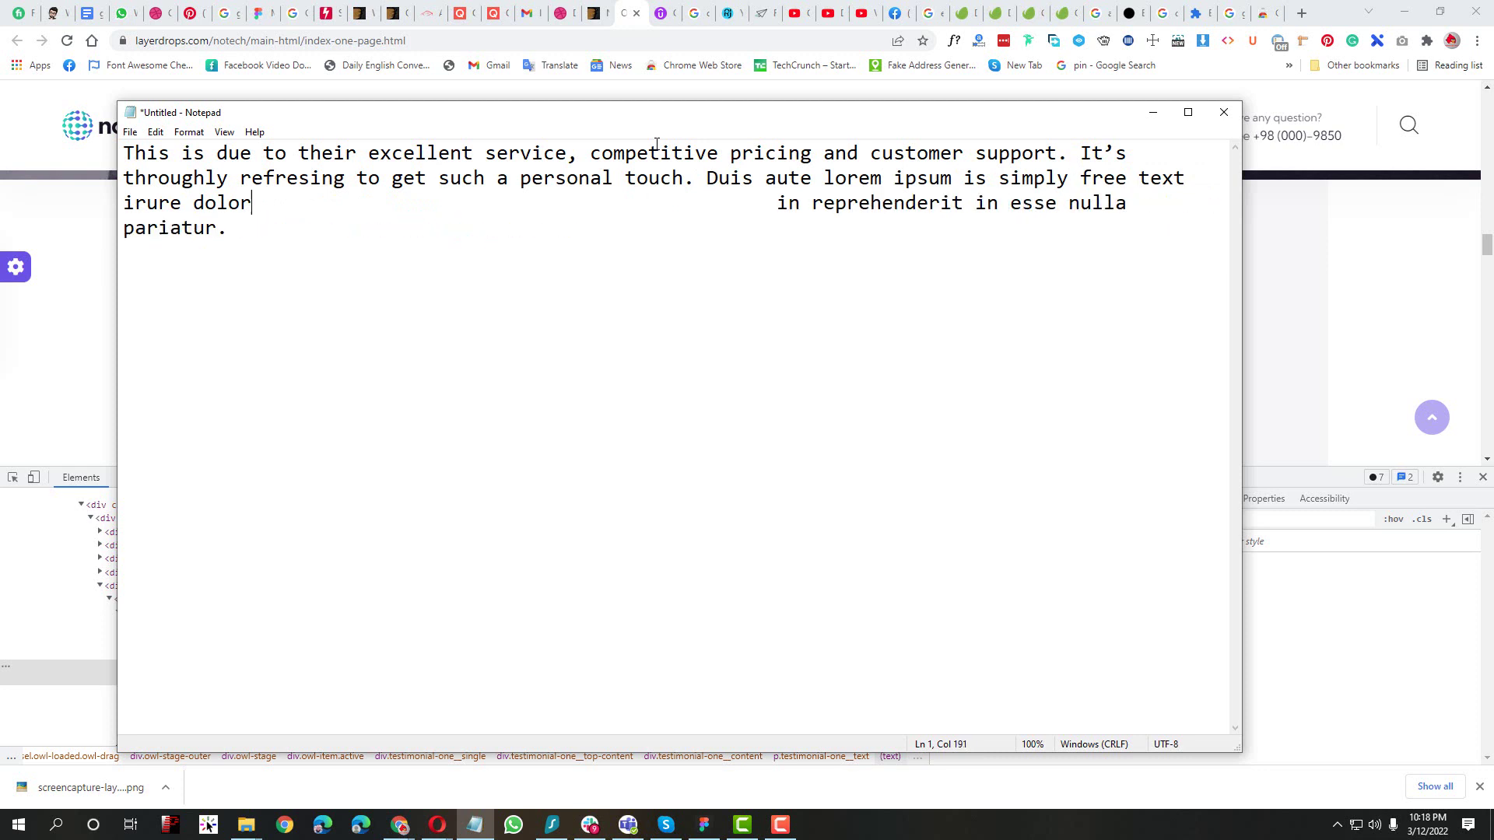
key(Delete)
key(Delete)
key(Delete)
key(Delete)
key(Delete)
key(Delete)
key(Delete)
key(Delete)
key(Delete)
key(Delete)
key(Delete)
key(Delete)
key(Delete)
key(Delete)
key(ctrl+z)
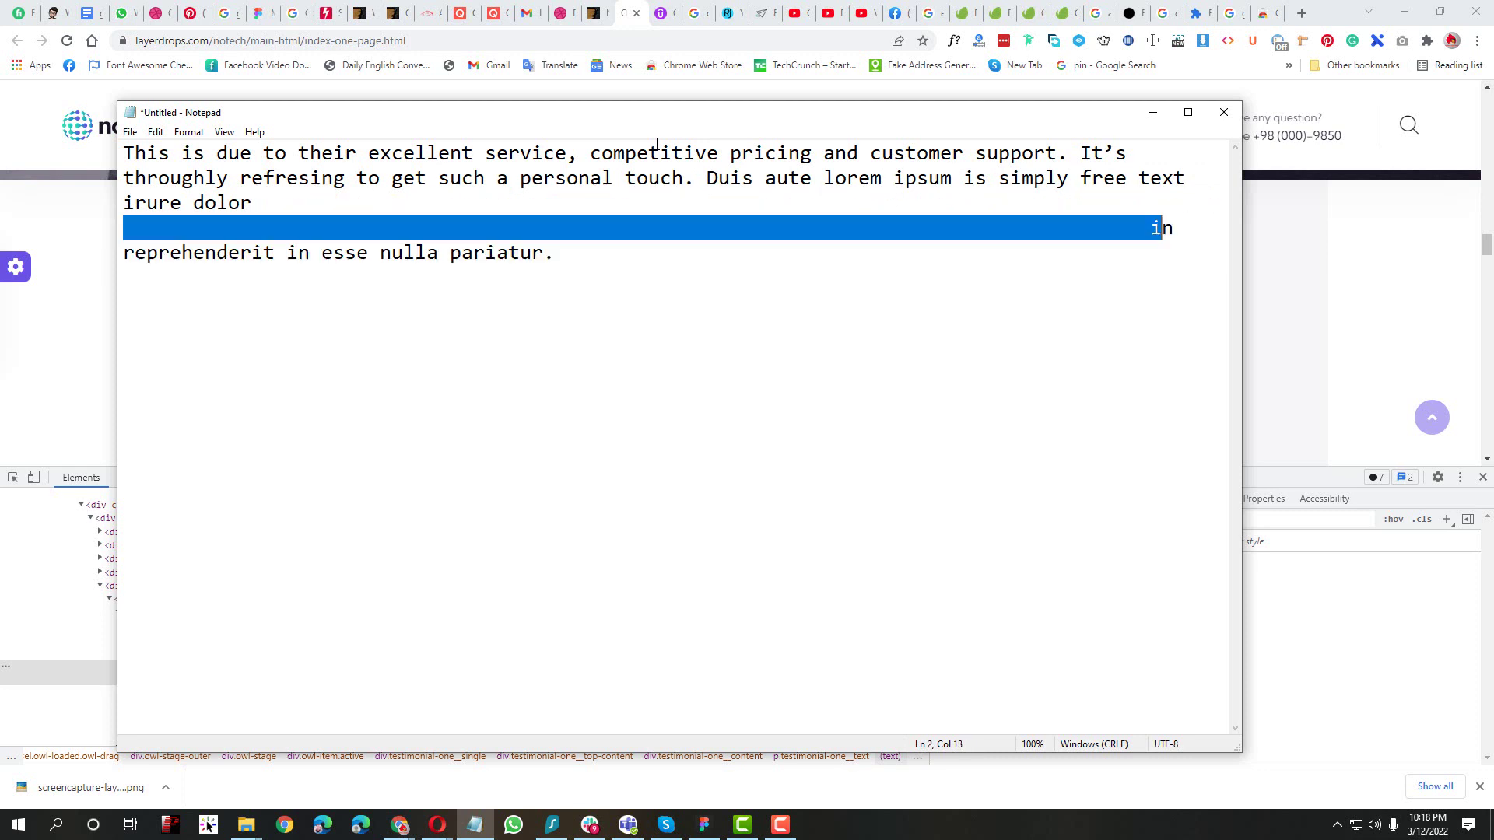
key(Delete)
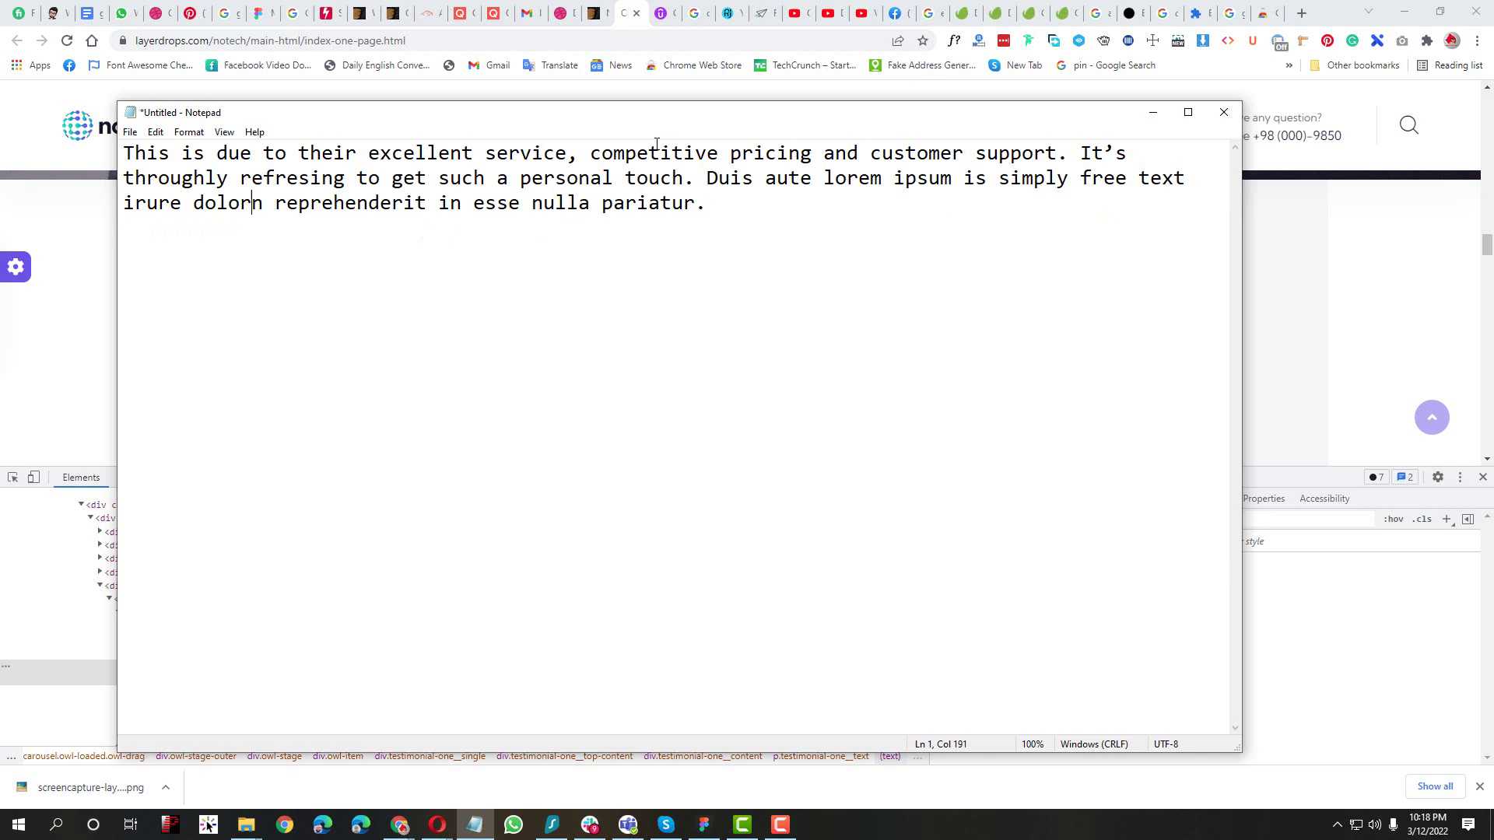
text(i)
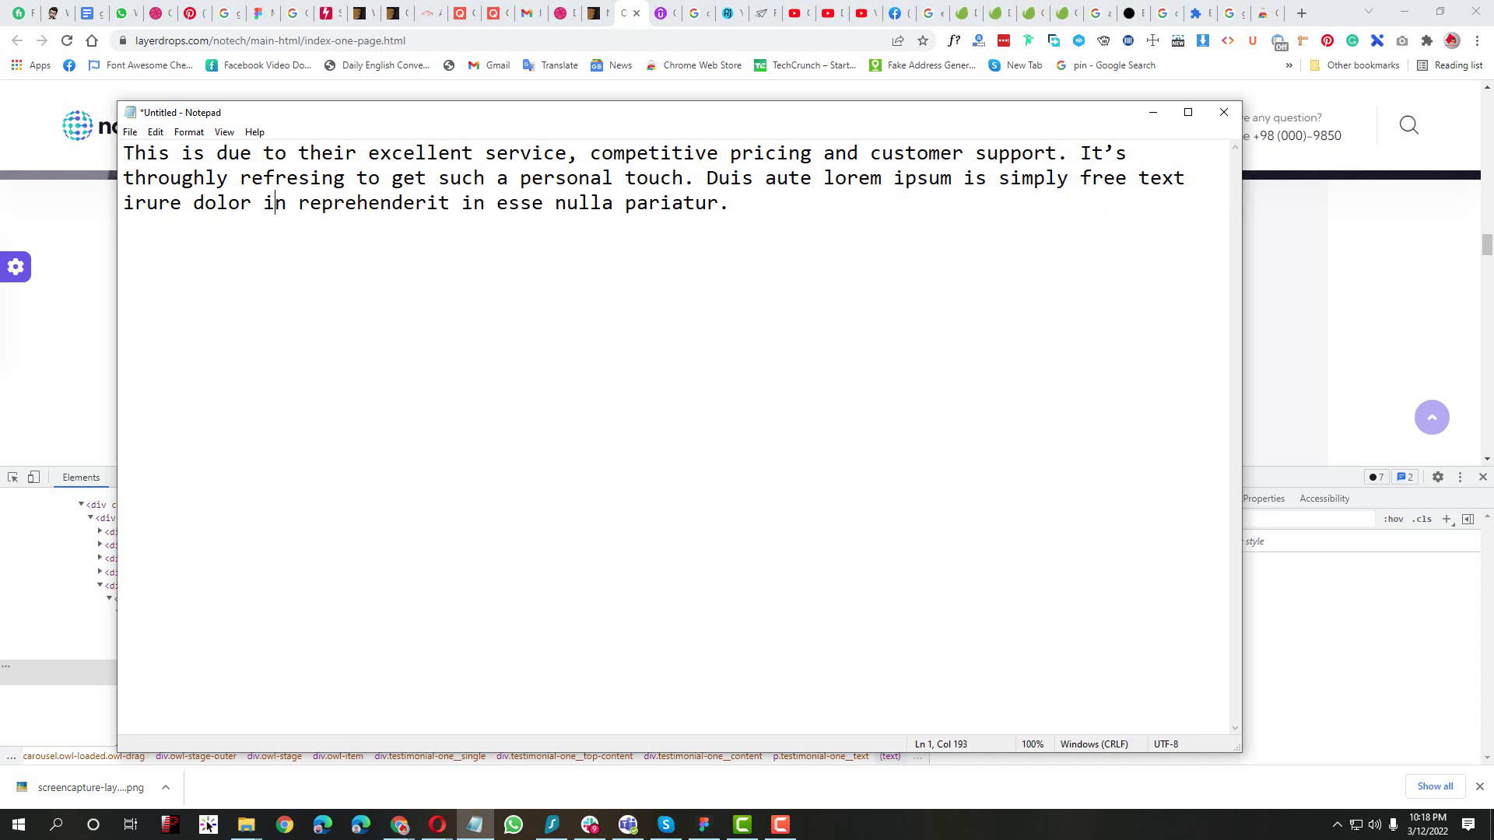
Copy the whole cleaned quote and switch to Figma to replace the small purple LAUNCHING text with it
drag(823, 204, 66, 101)
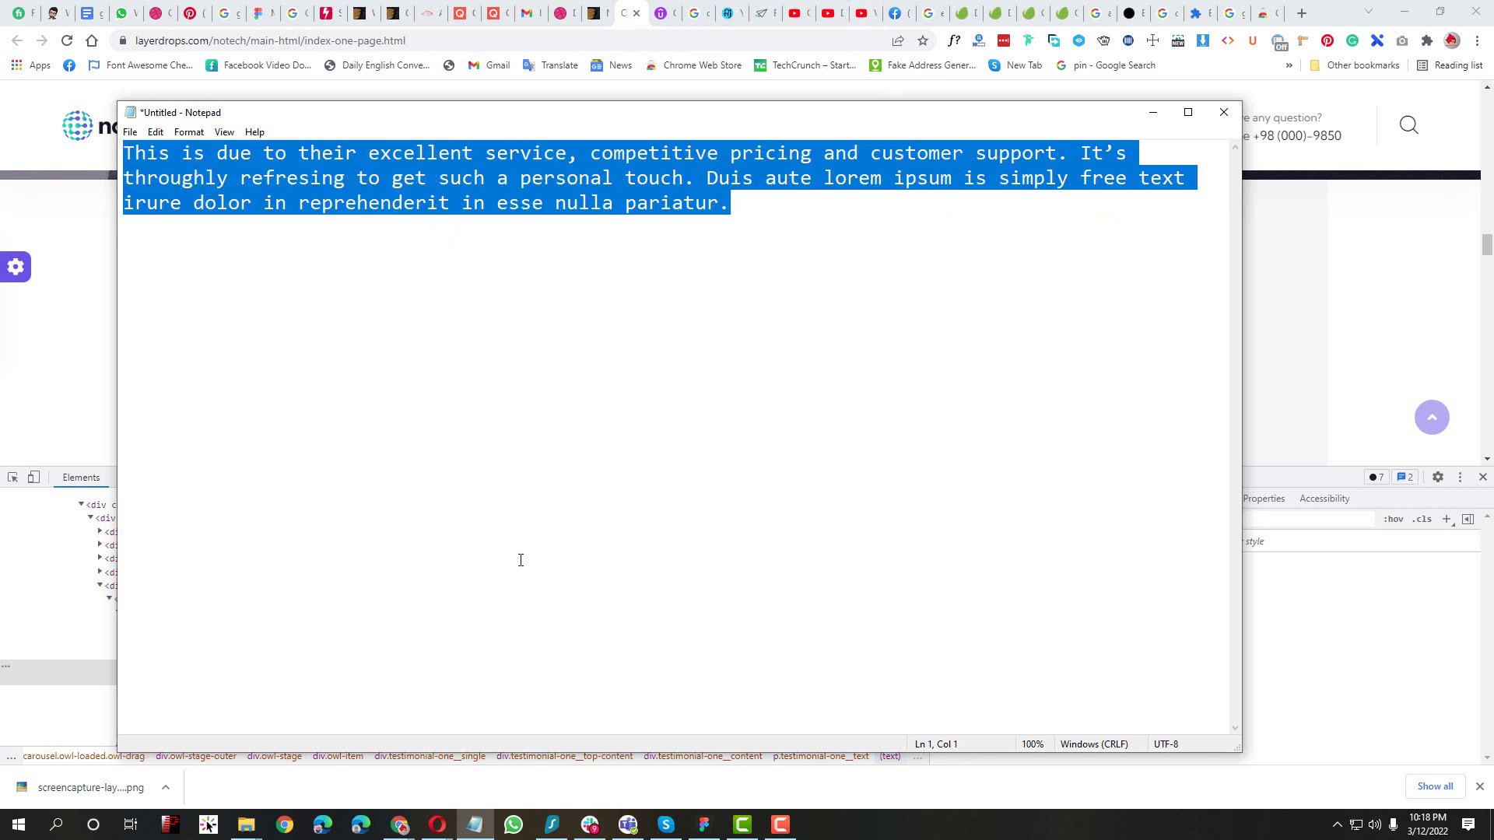
click(703, 829)
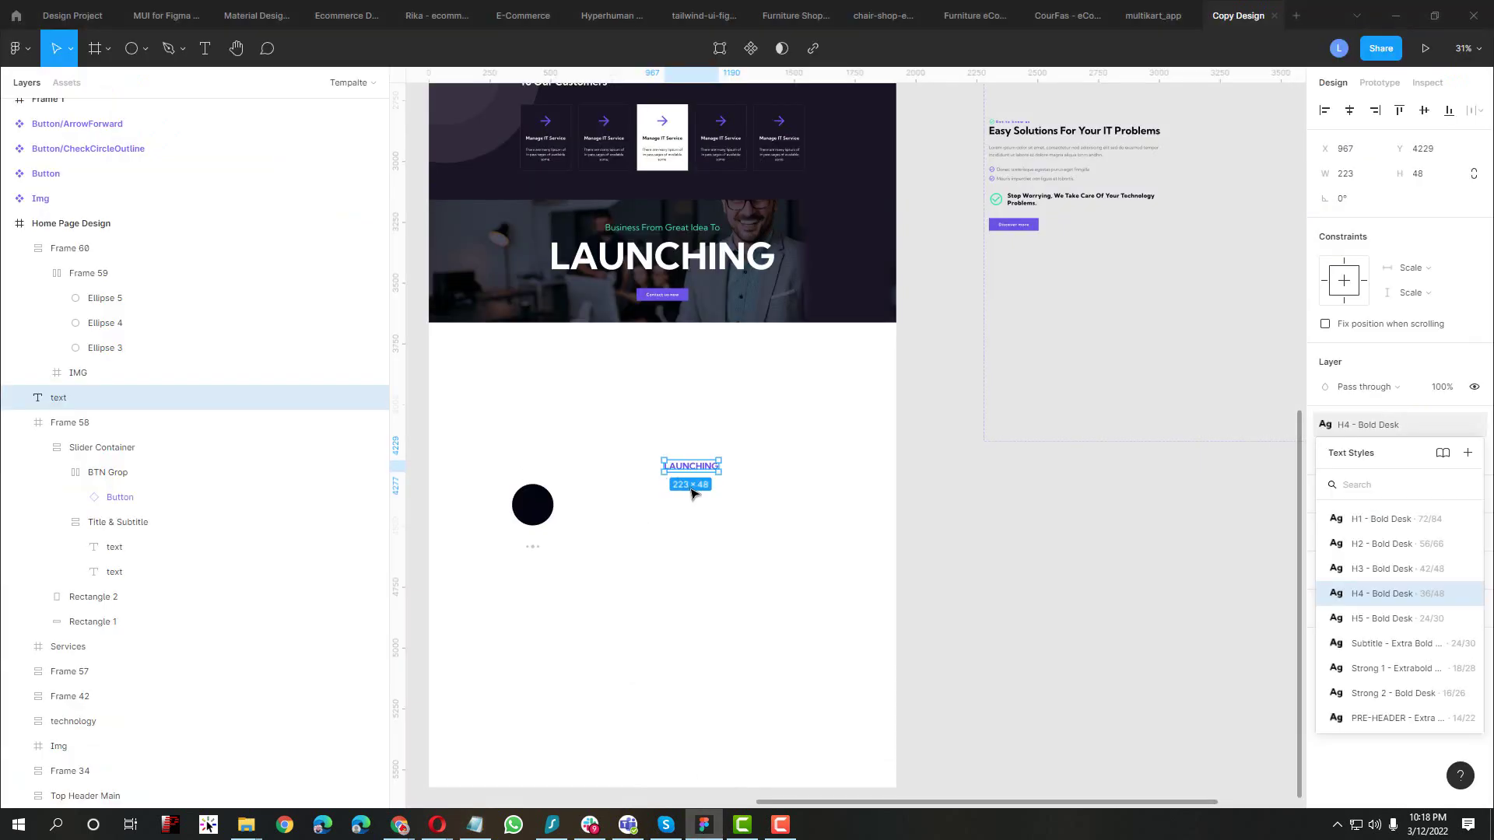
scroll(691, 492, up, 3)
double_click(685, 454)
key(ctrl+v)
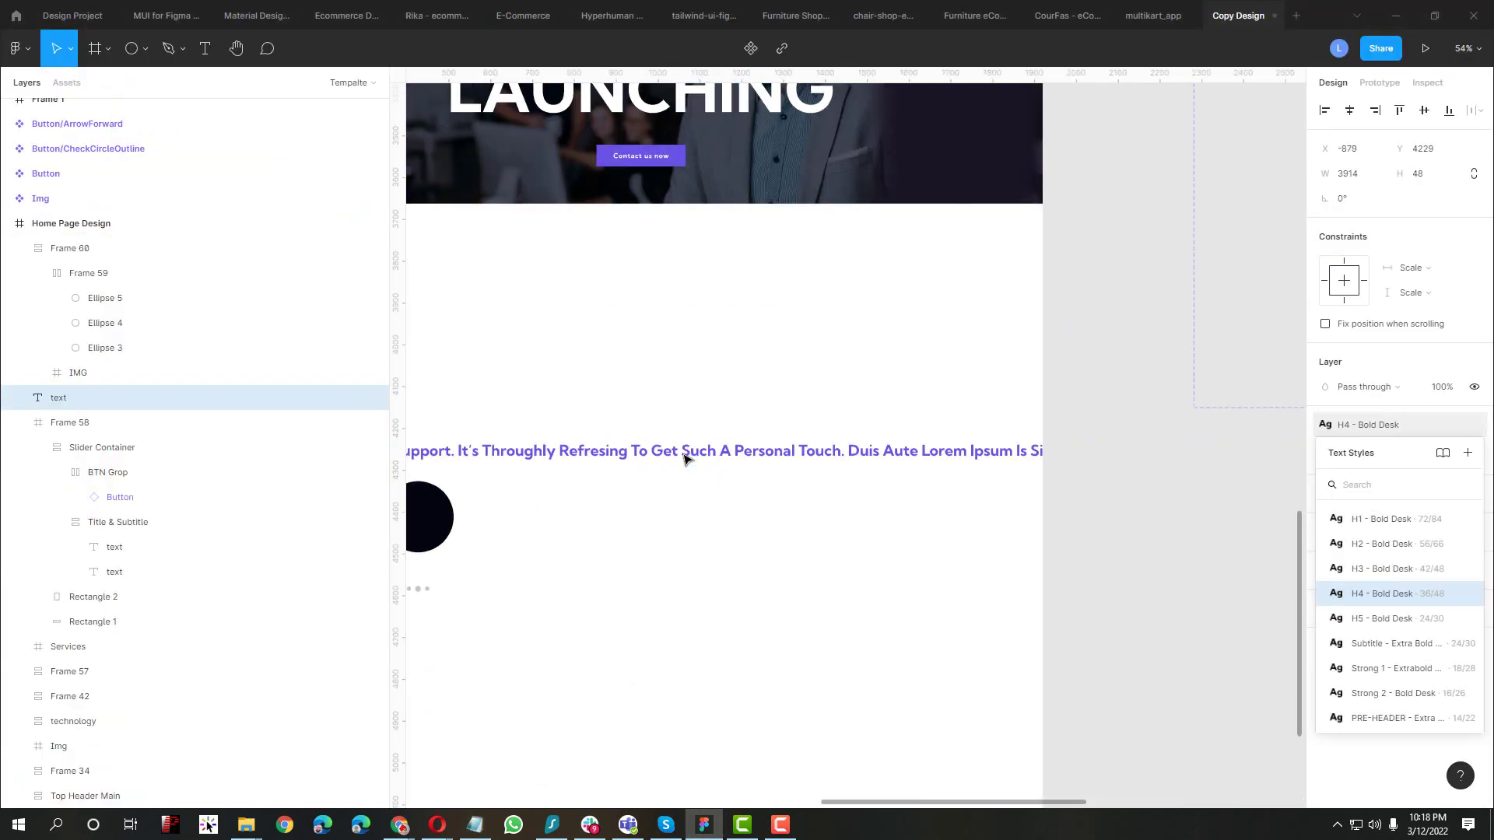
key(Escape)
scroll(810, 473, down, 4)
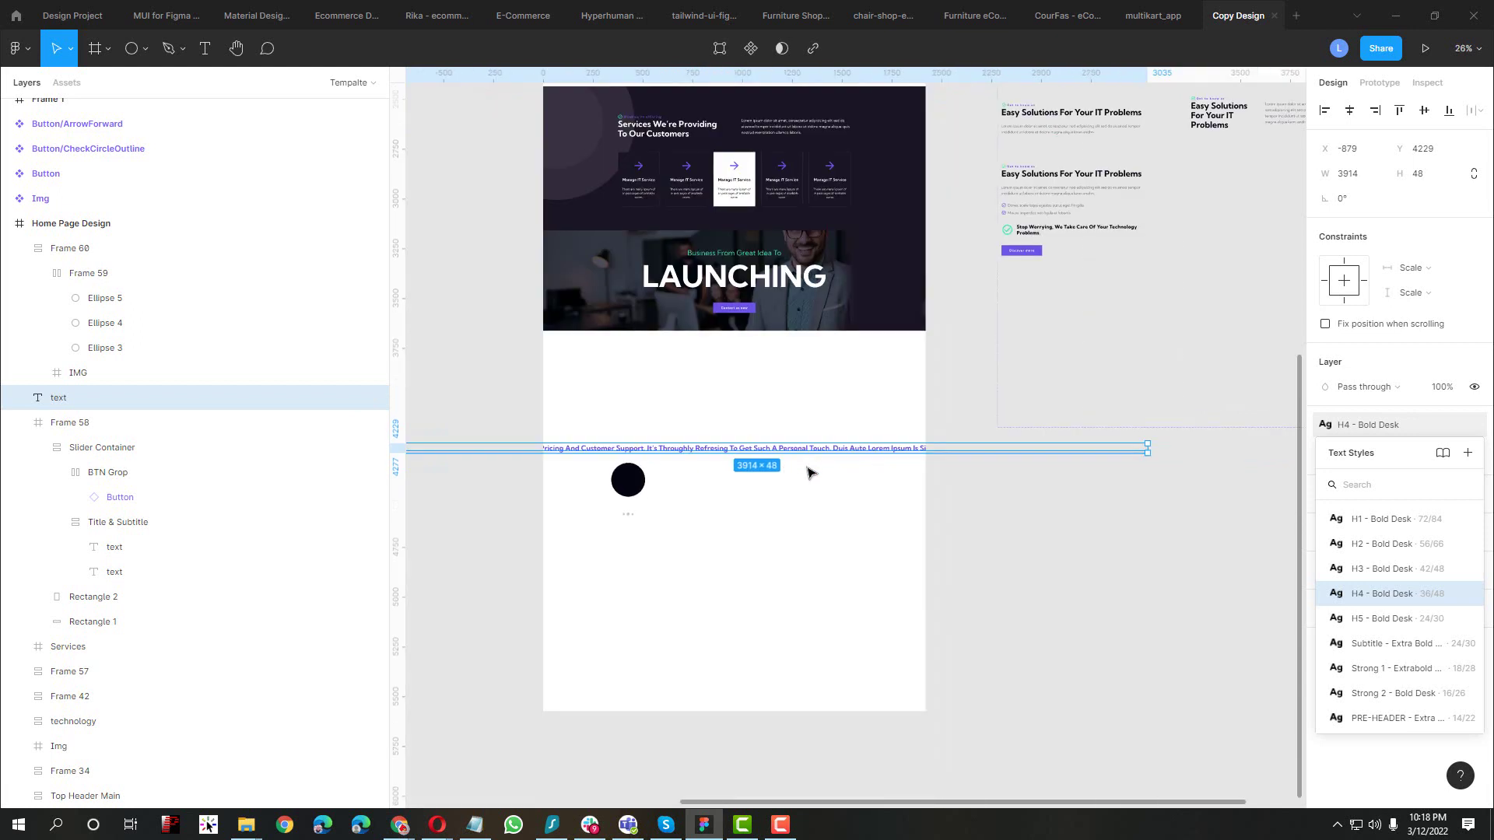
click(1372, 366)
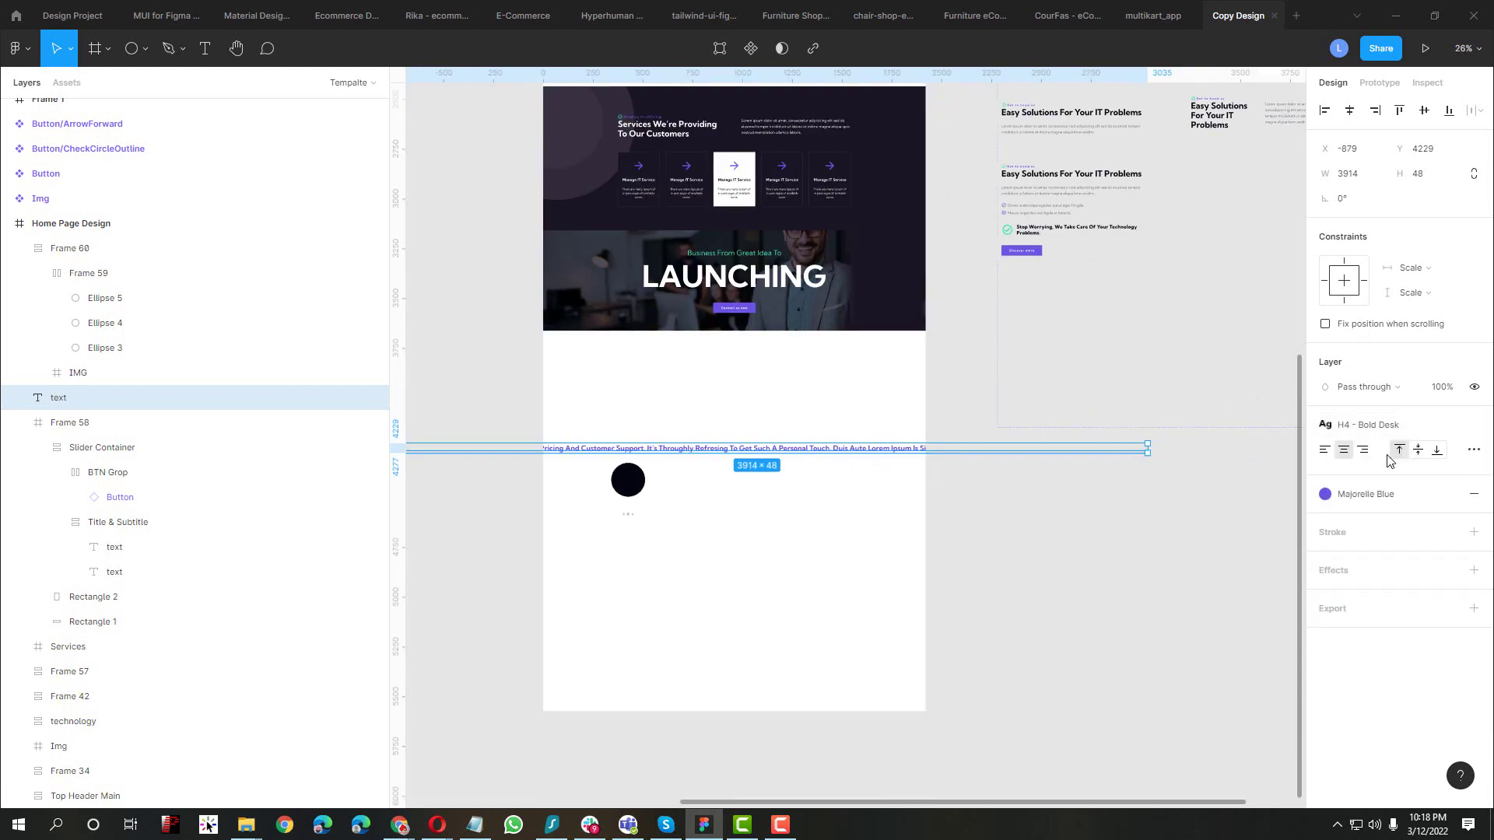
click(1408, 274)
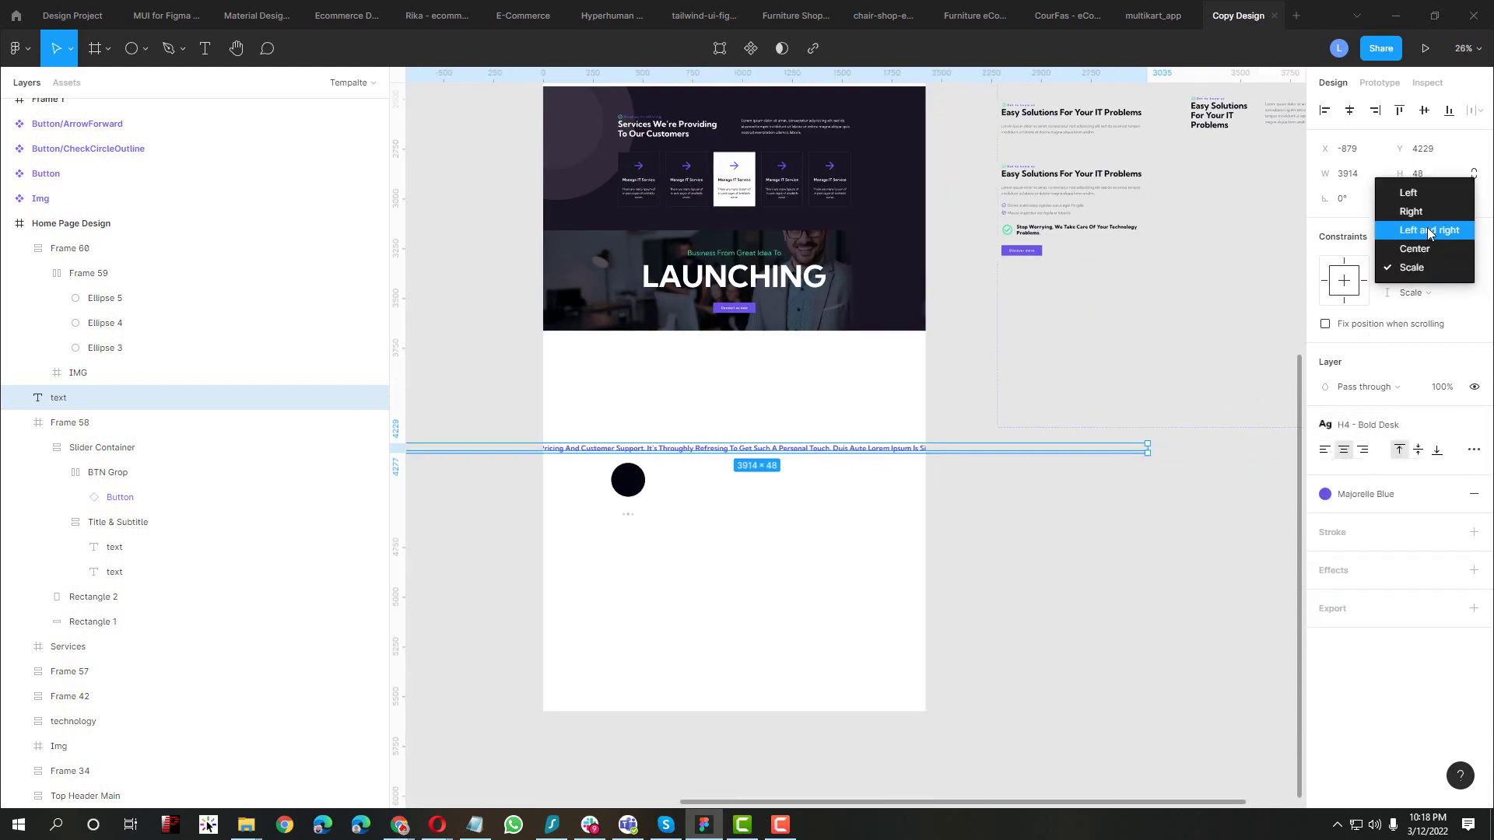
key(Escape)
click(1415, 271)
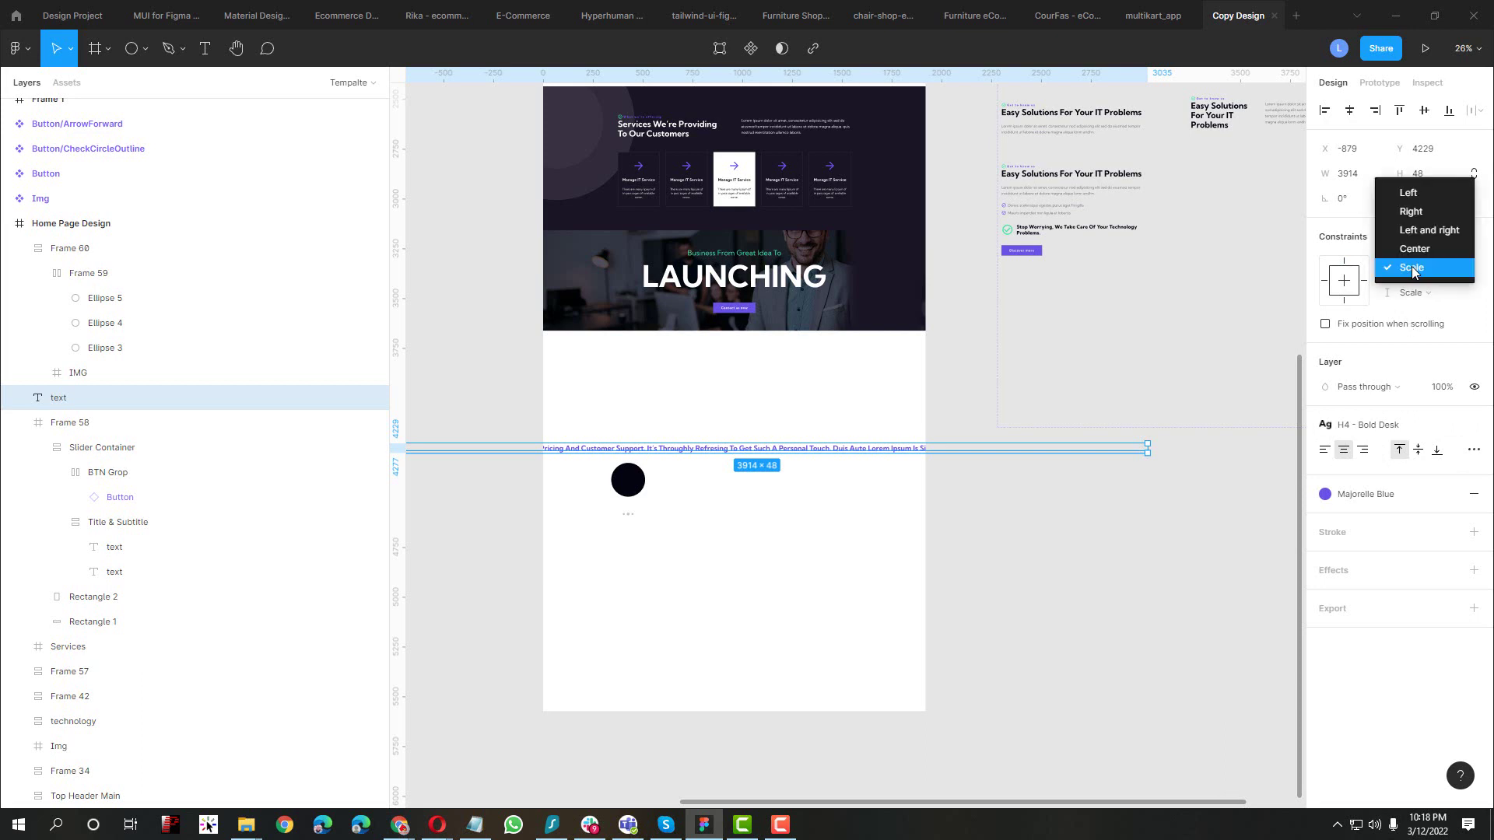
click(1415, 269)
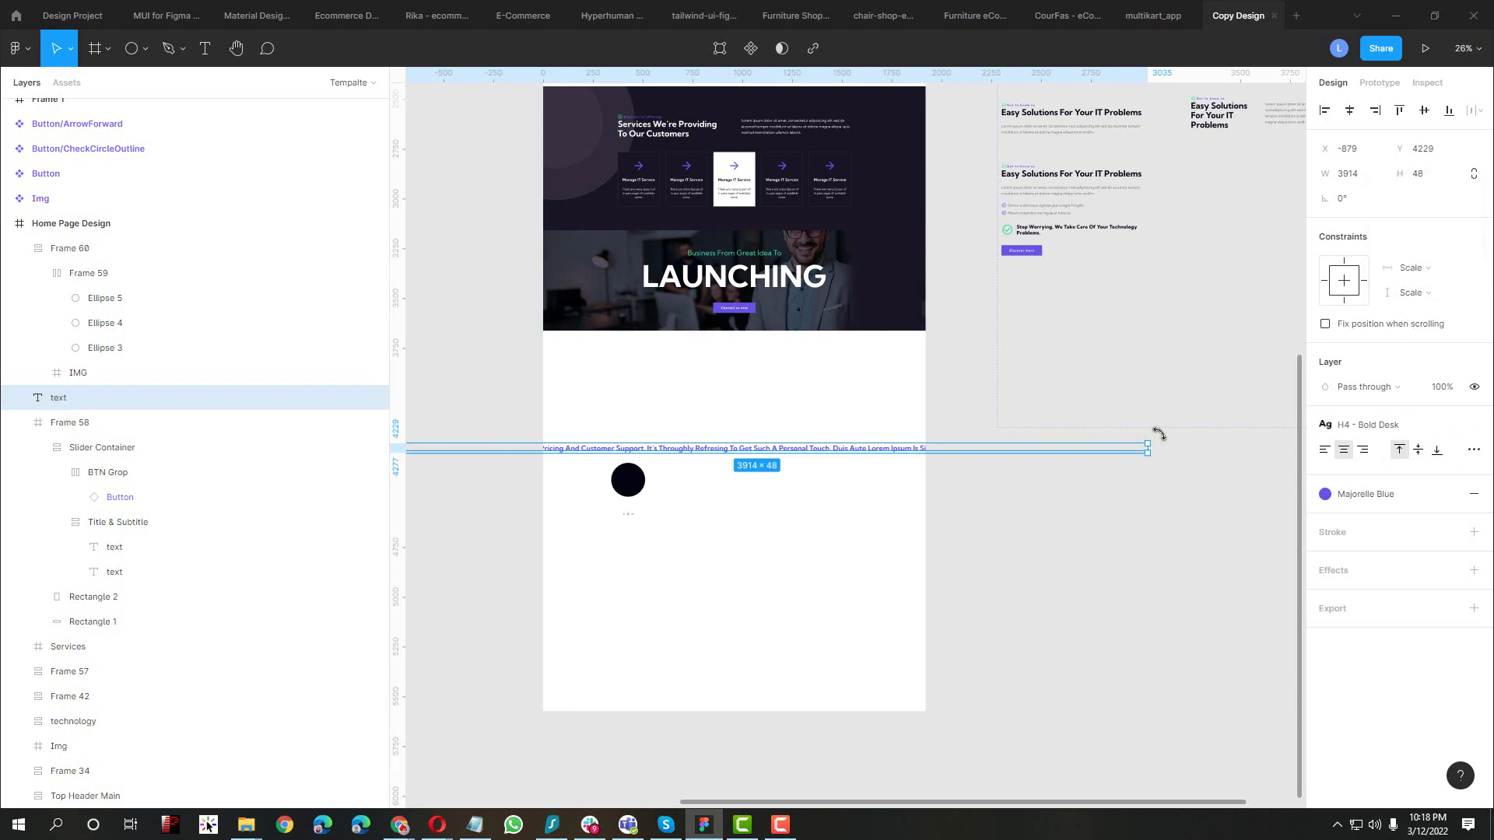
Resize the quote's text box to about 692 × 362 and move it beside the circular photo frame, to about X 618, Y 4290
drag(691, 589, 507, 515)
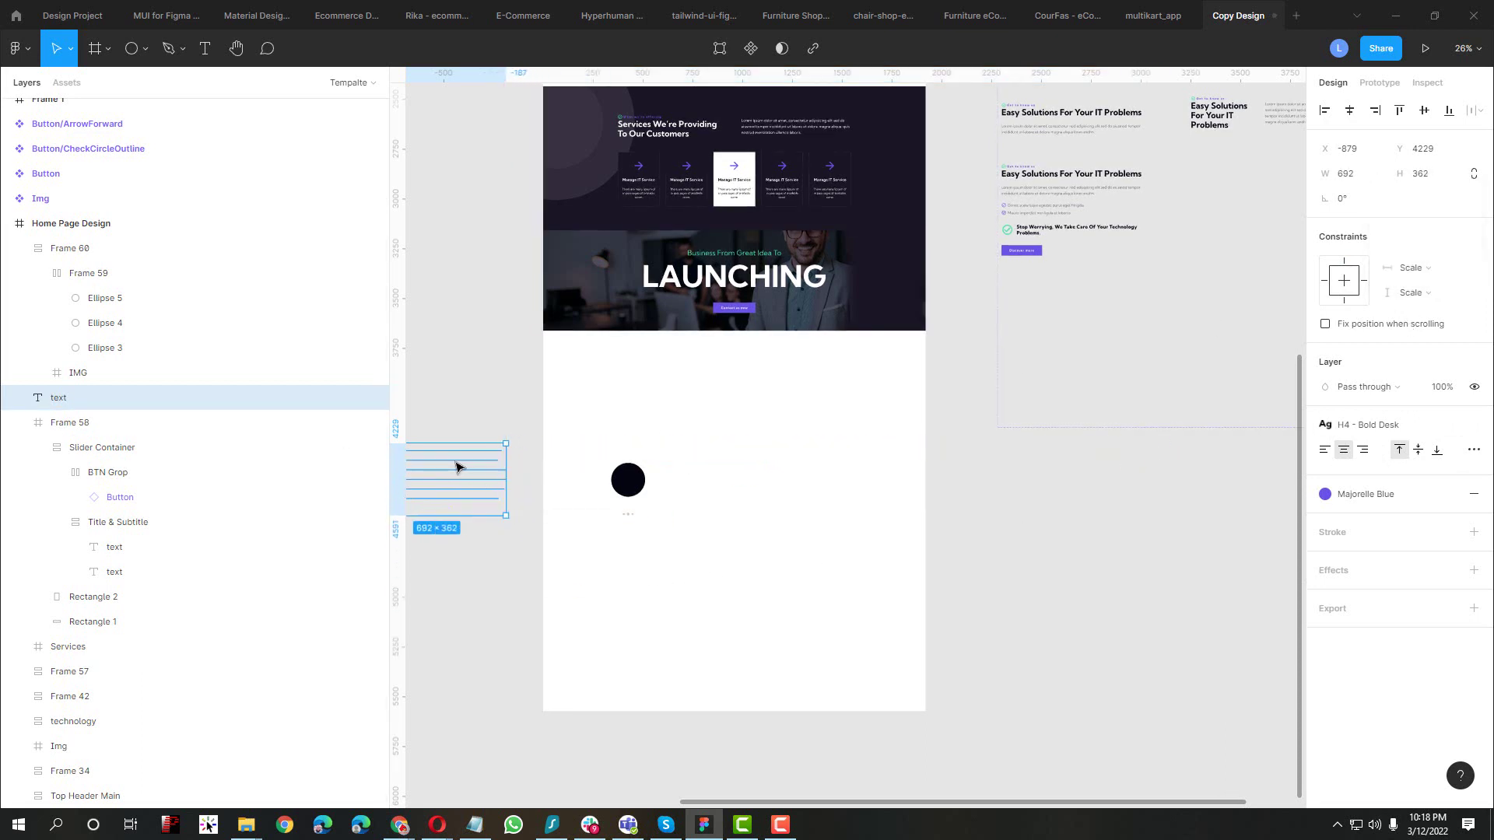
drag(459, 465, 760, 483)
scroll(703, 484, up, 5)
scroll(703, 484, up, 3)
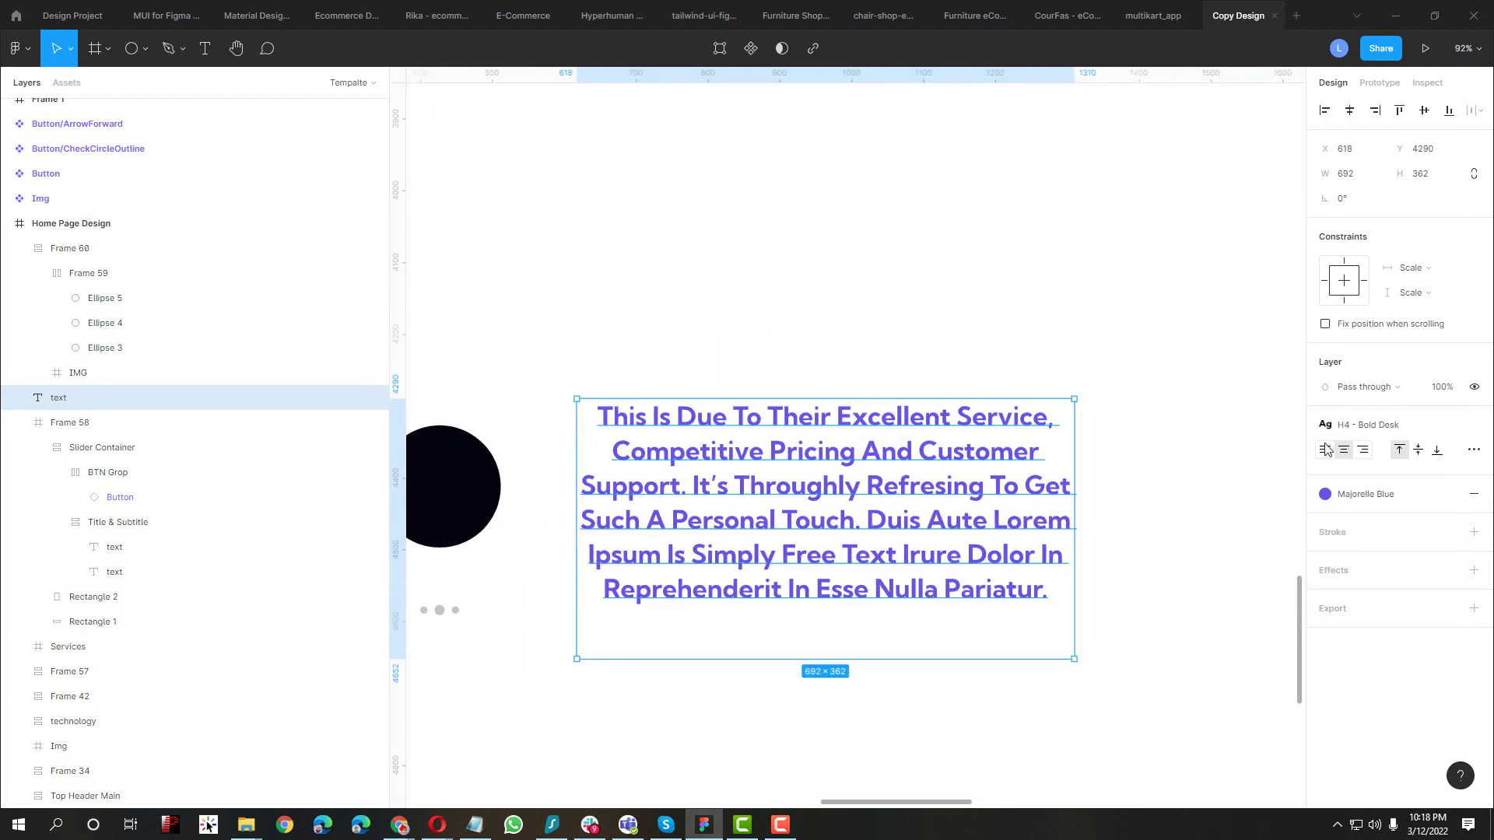
Left-align the quote text and set its horizontal constraint to Right
click(1326, 451)
click(1411, 268)
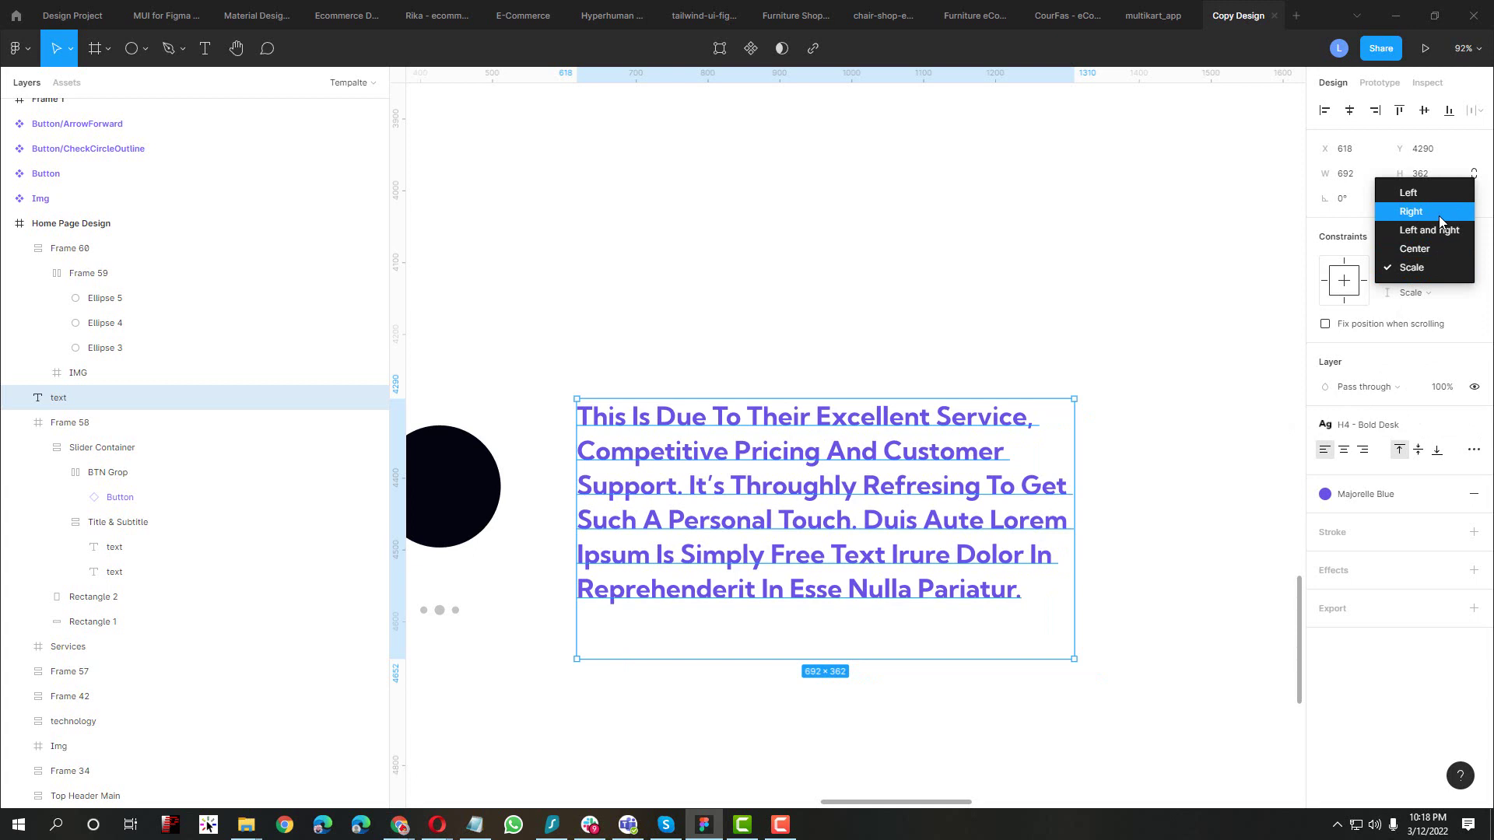
click(1440, 217)
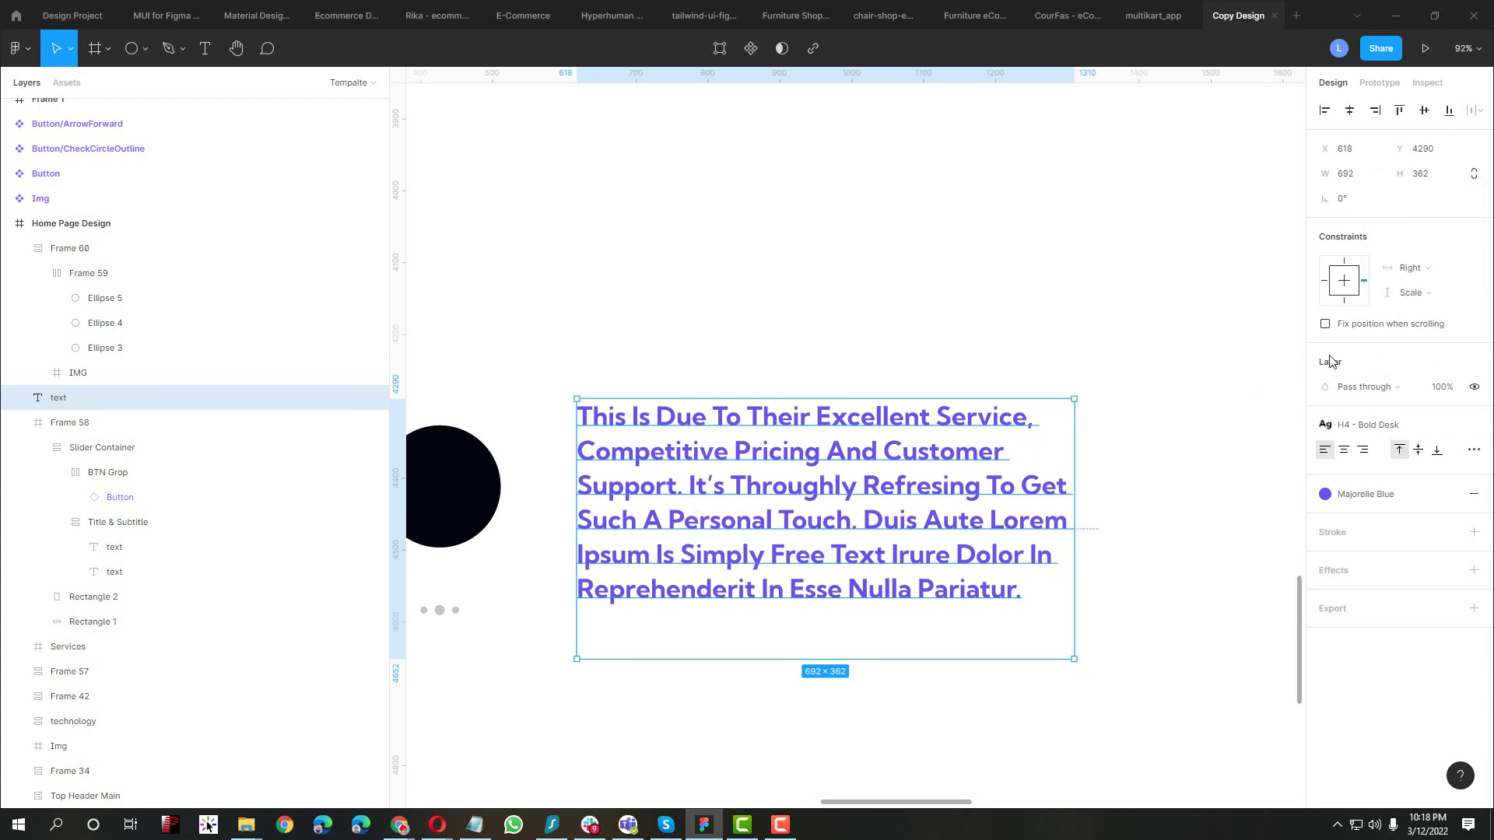
click(1400, 427)
click(1399, 430)
scroll(980, 486, down, 3)
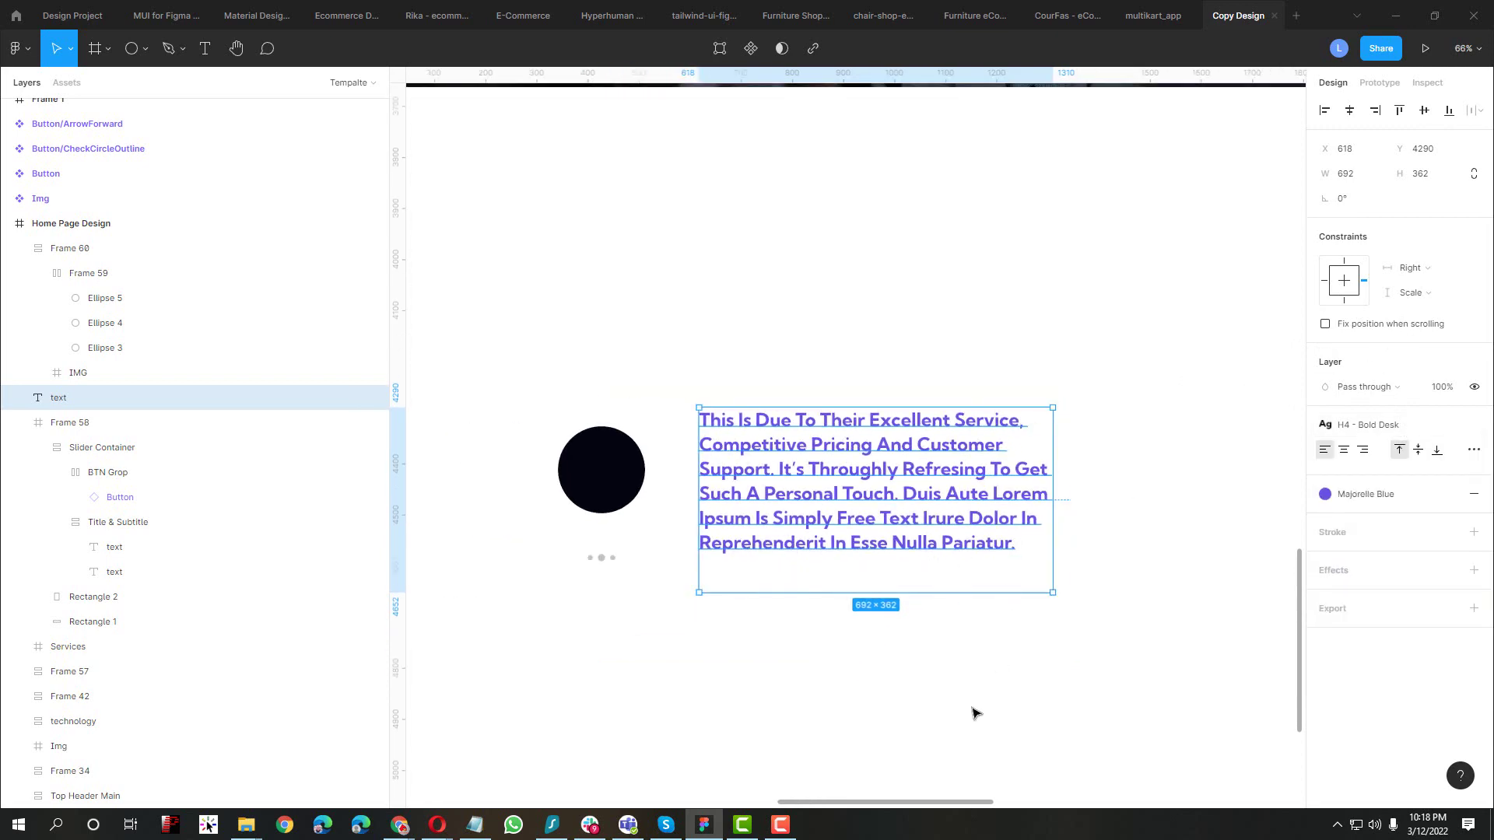
scroll(877, 467, up, 5)
drag(927, 497, 905, 424)
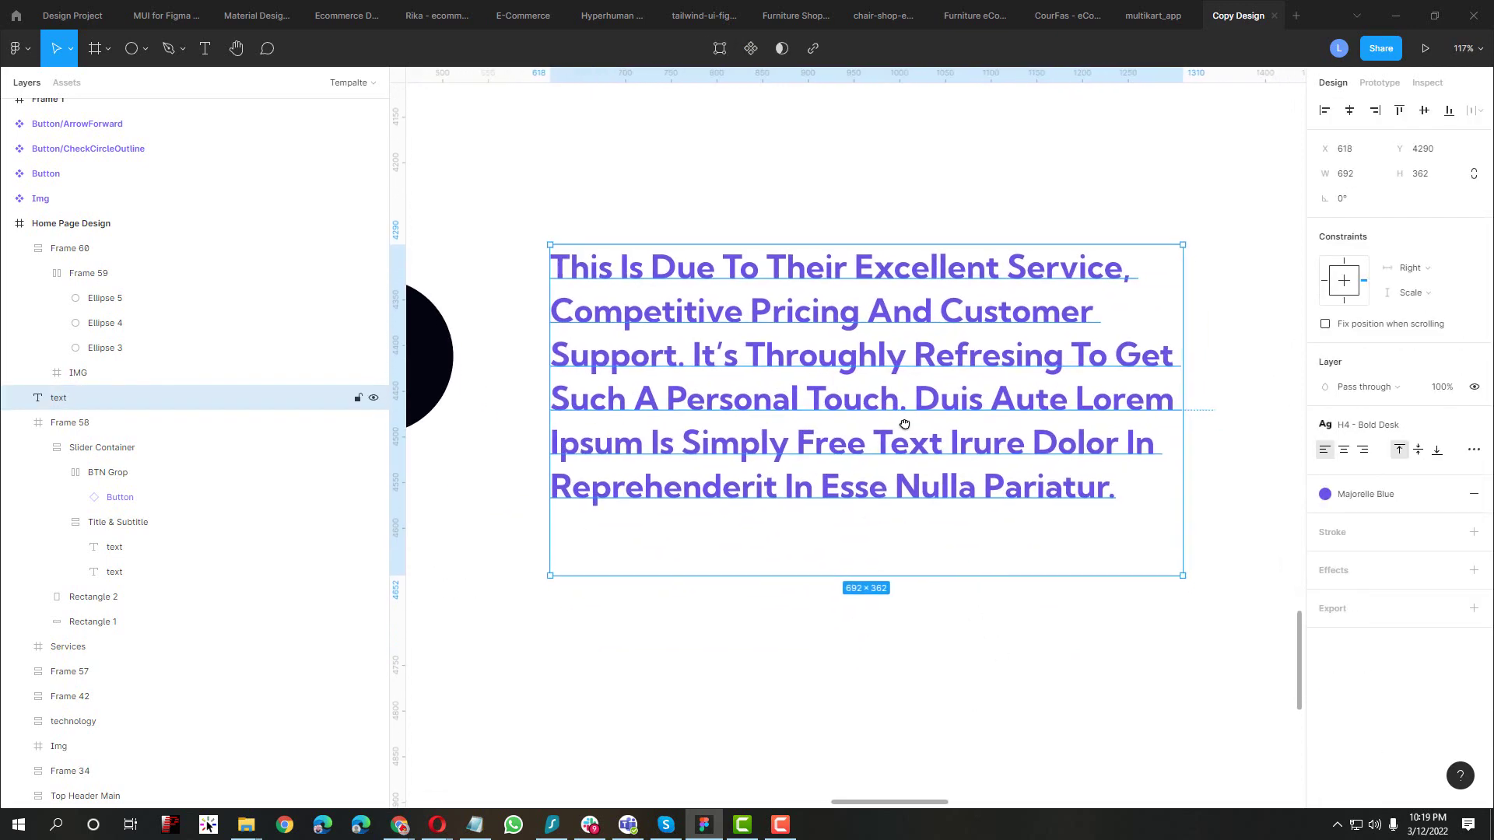
Switch to Notepad and close the untitled document without saving it
key(alt+Tab)
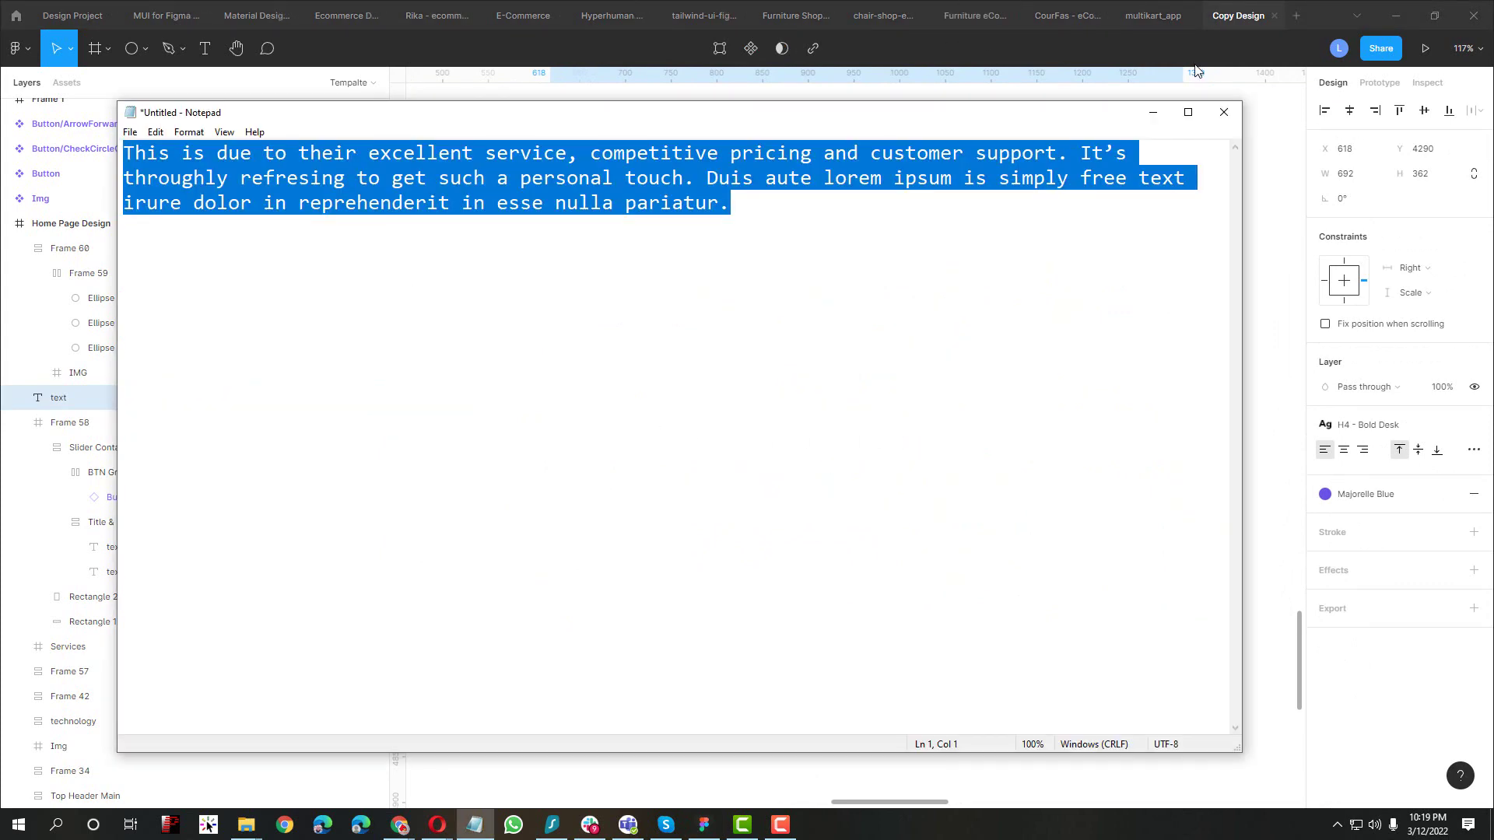
click(1224, 111)
click(785, 417)
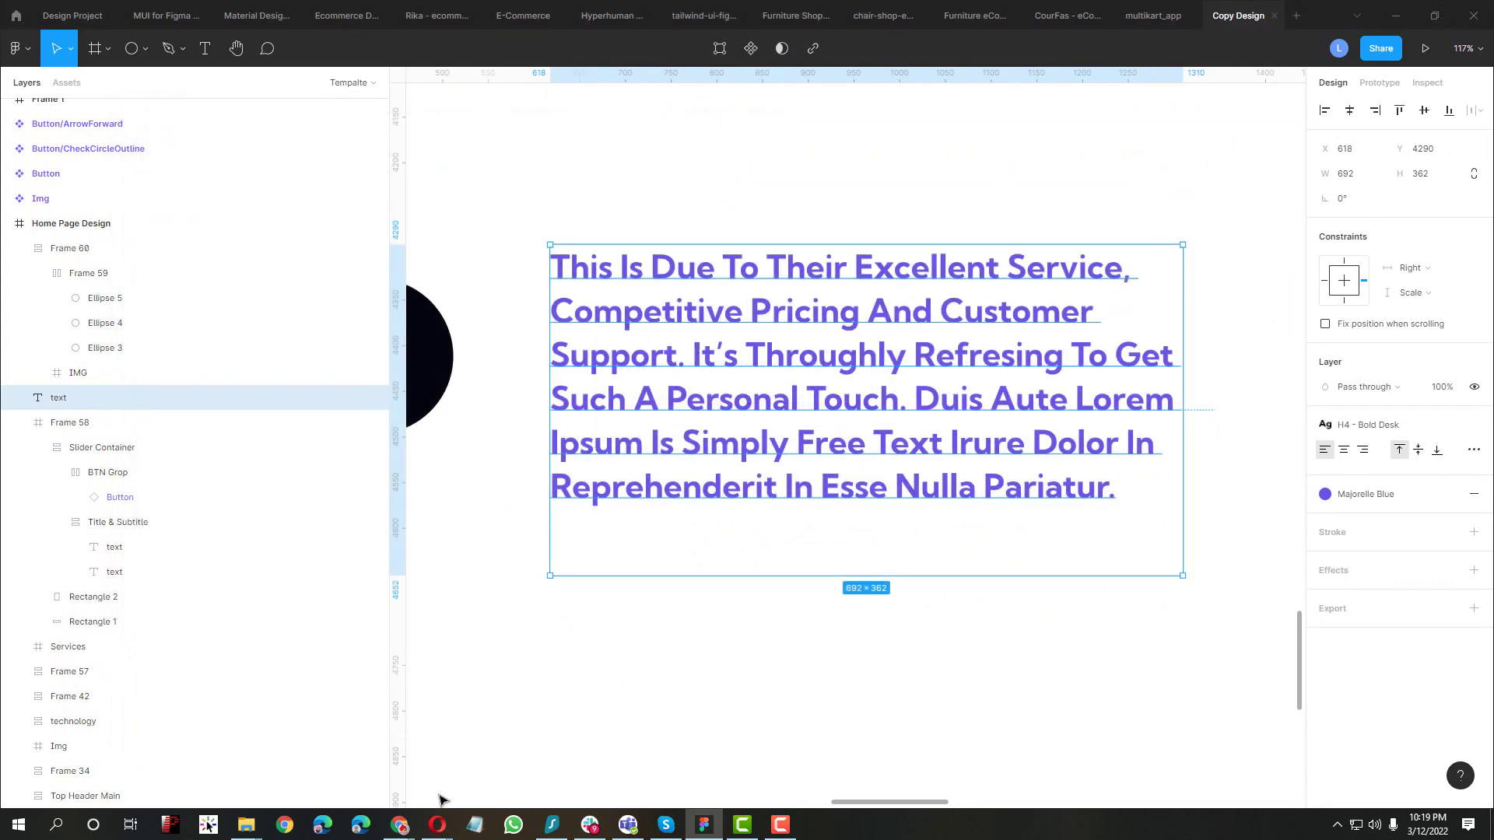
Compare the website's testimonial quote in Chrome with the Figma quote and its available text styles
key(alt+Tab)
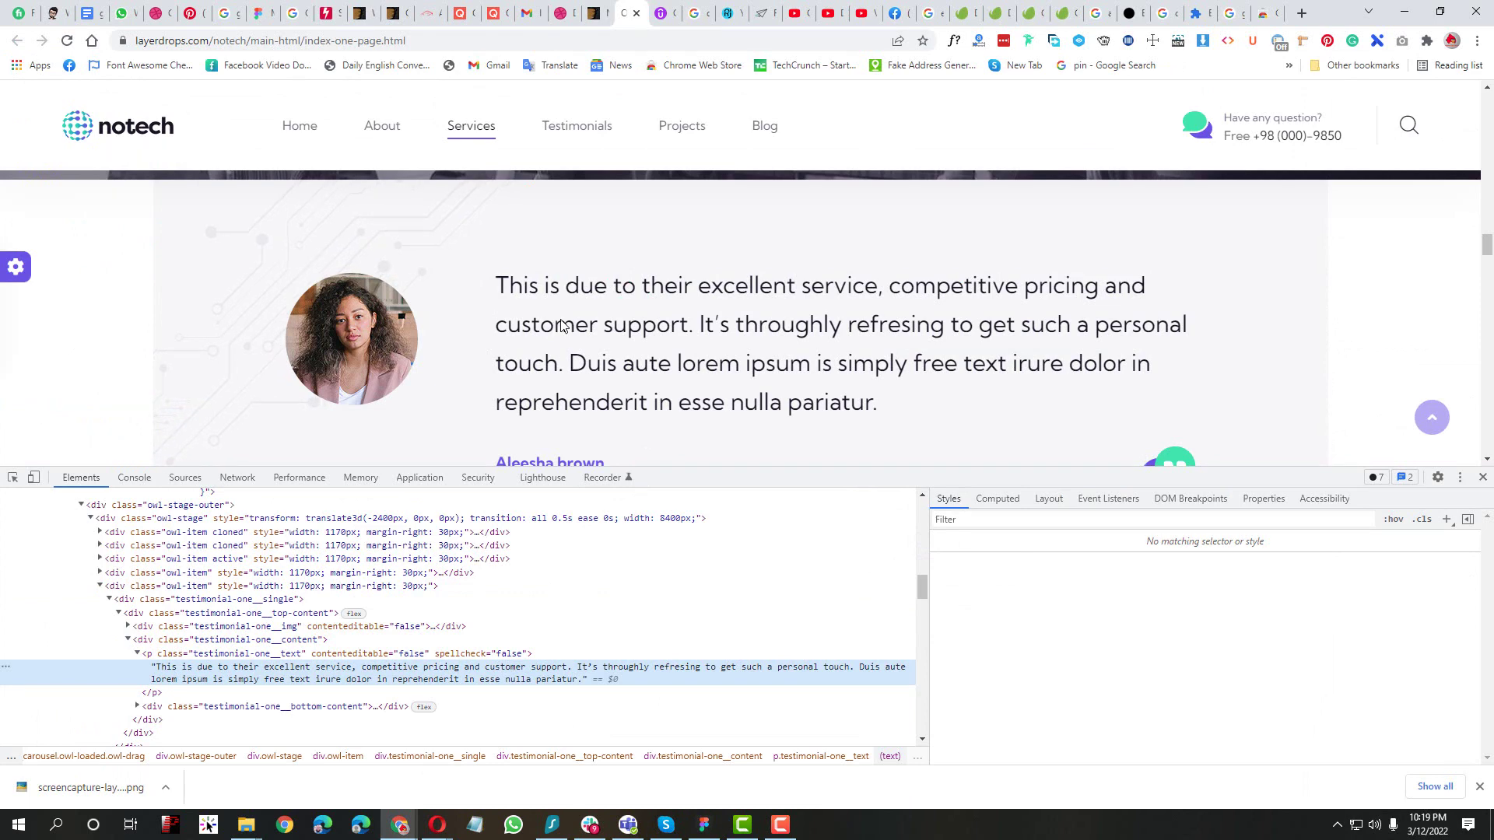
key(alt+Tab)
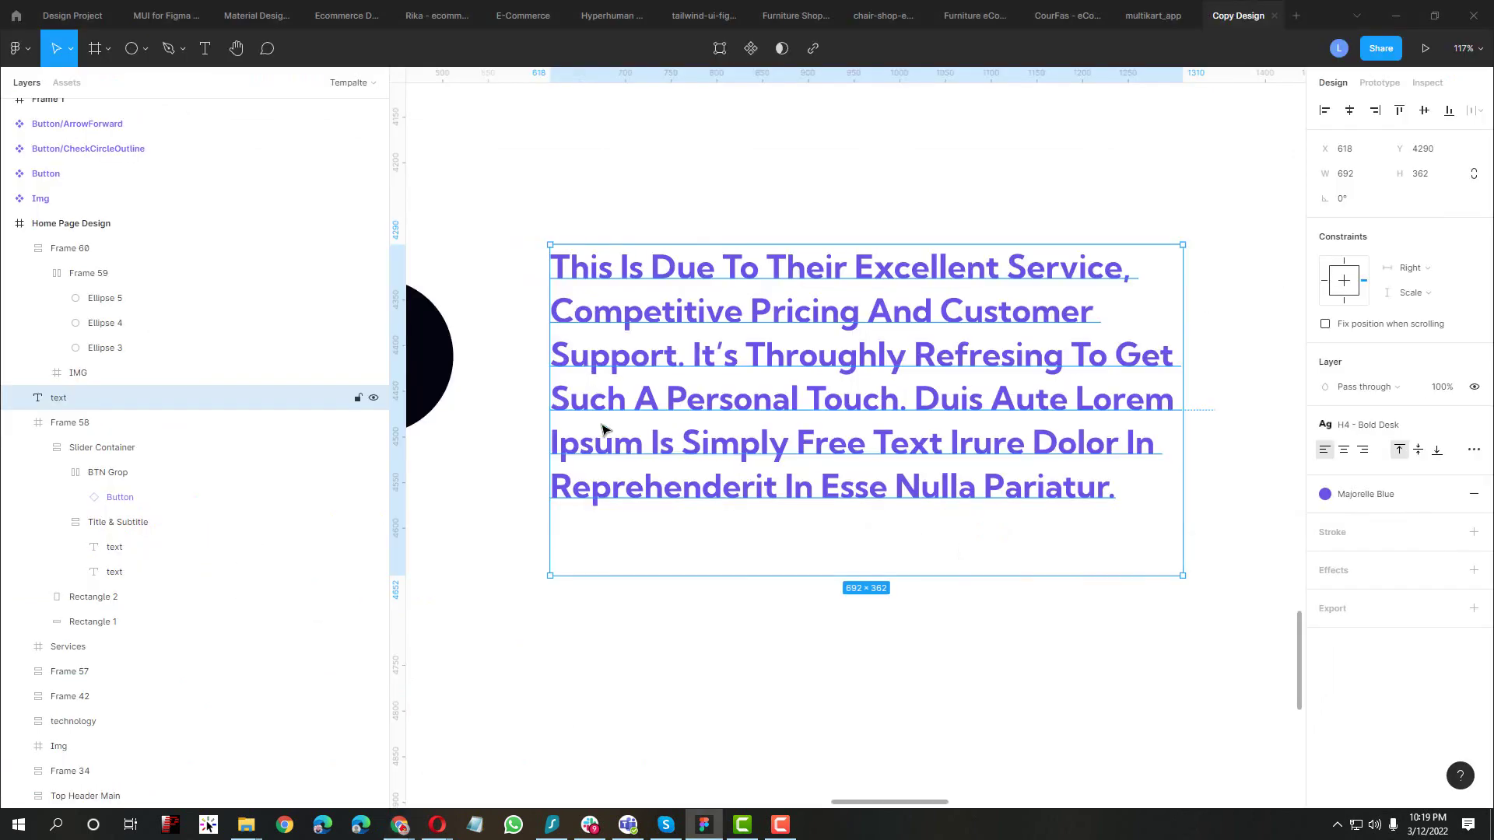
click(1362, 424)
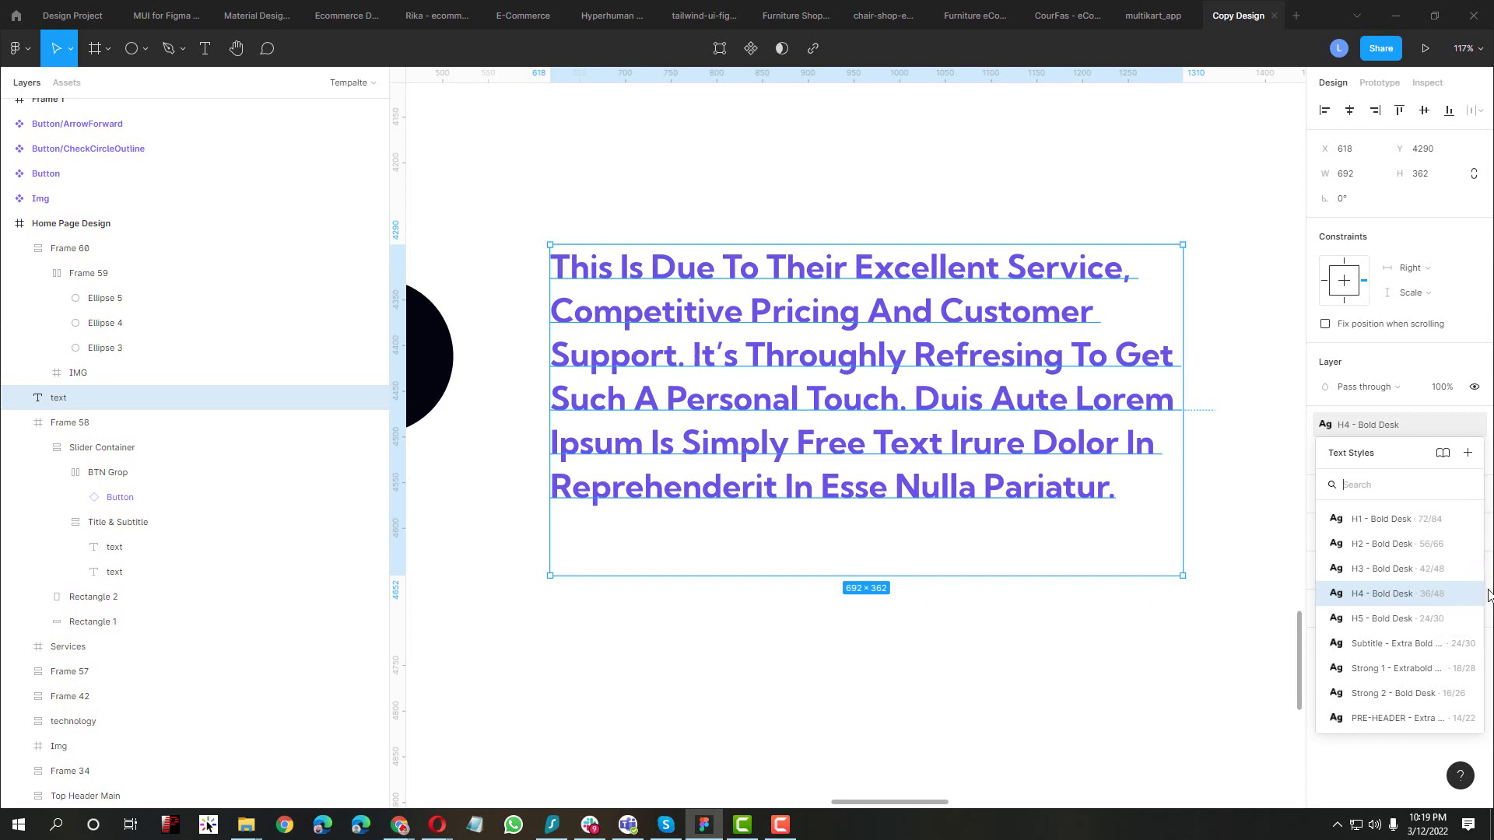
key(alt+Tab)
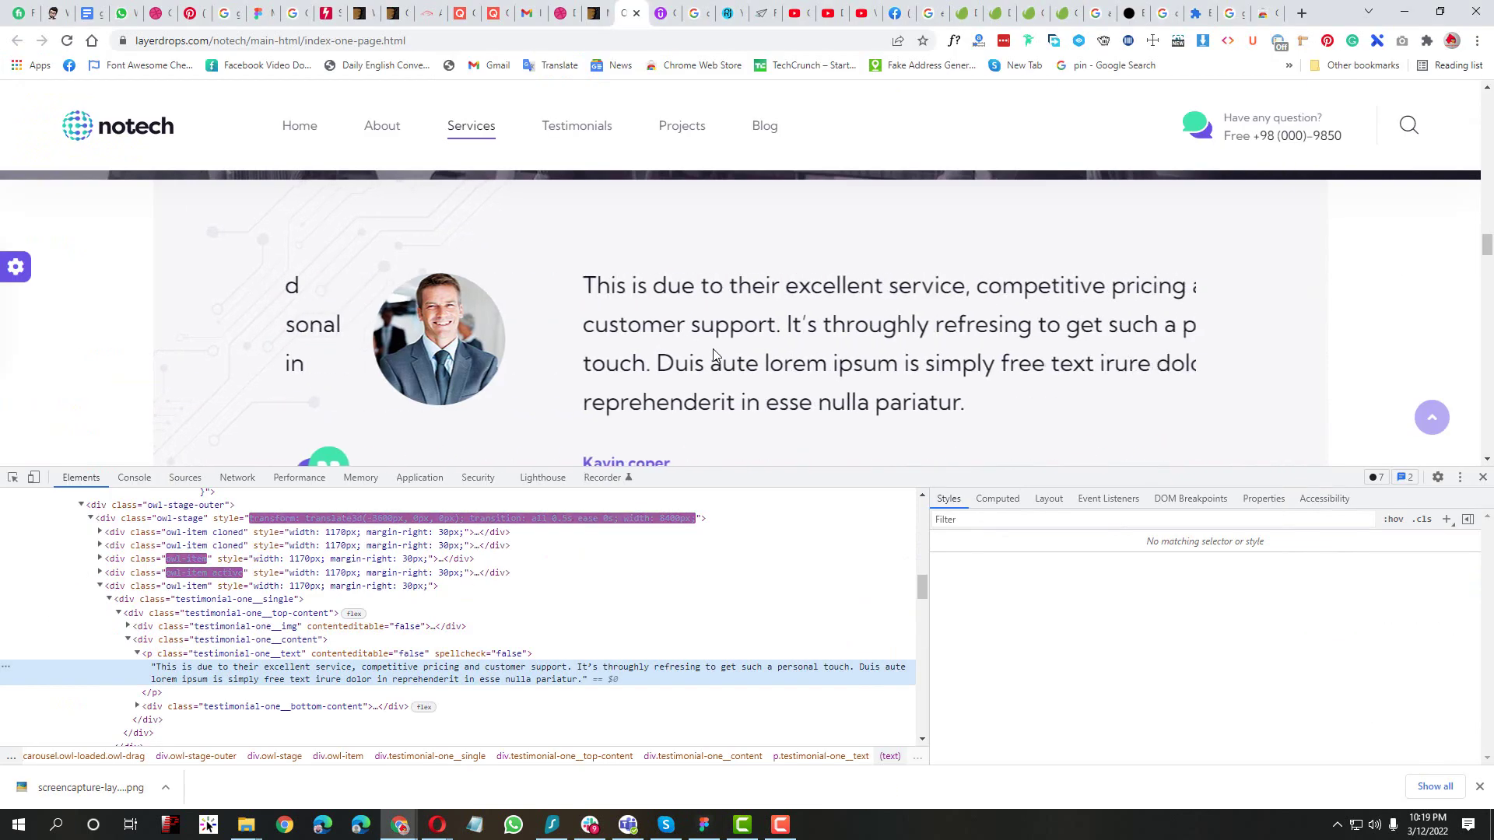
key(alt+Tab)
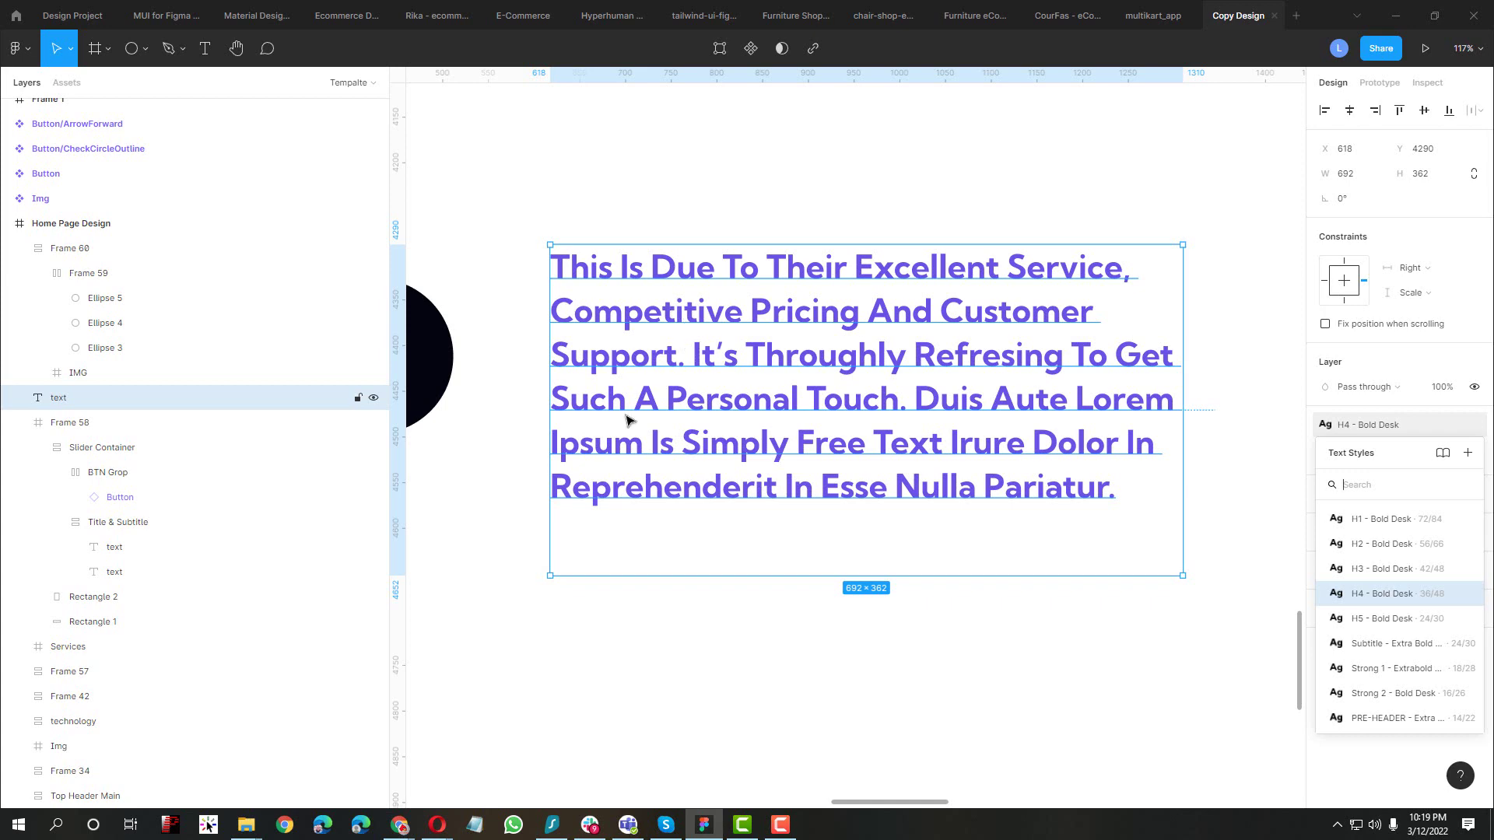
In Chrome, close the developer tools, inspect the font of the "Satisfied clients" counter number with WhatFont, and return to Figma
key(alt+Tab)
scroll(626, 420, down, 5)
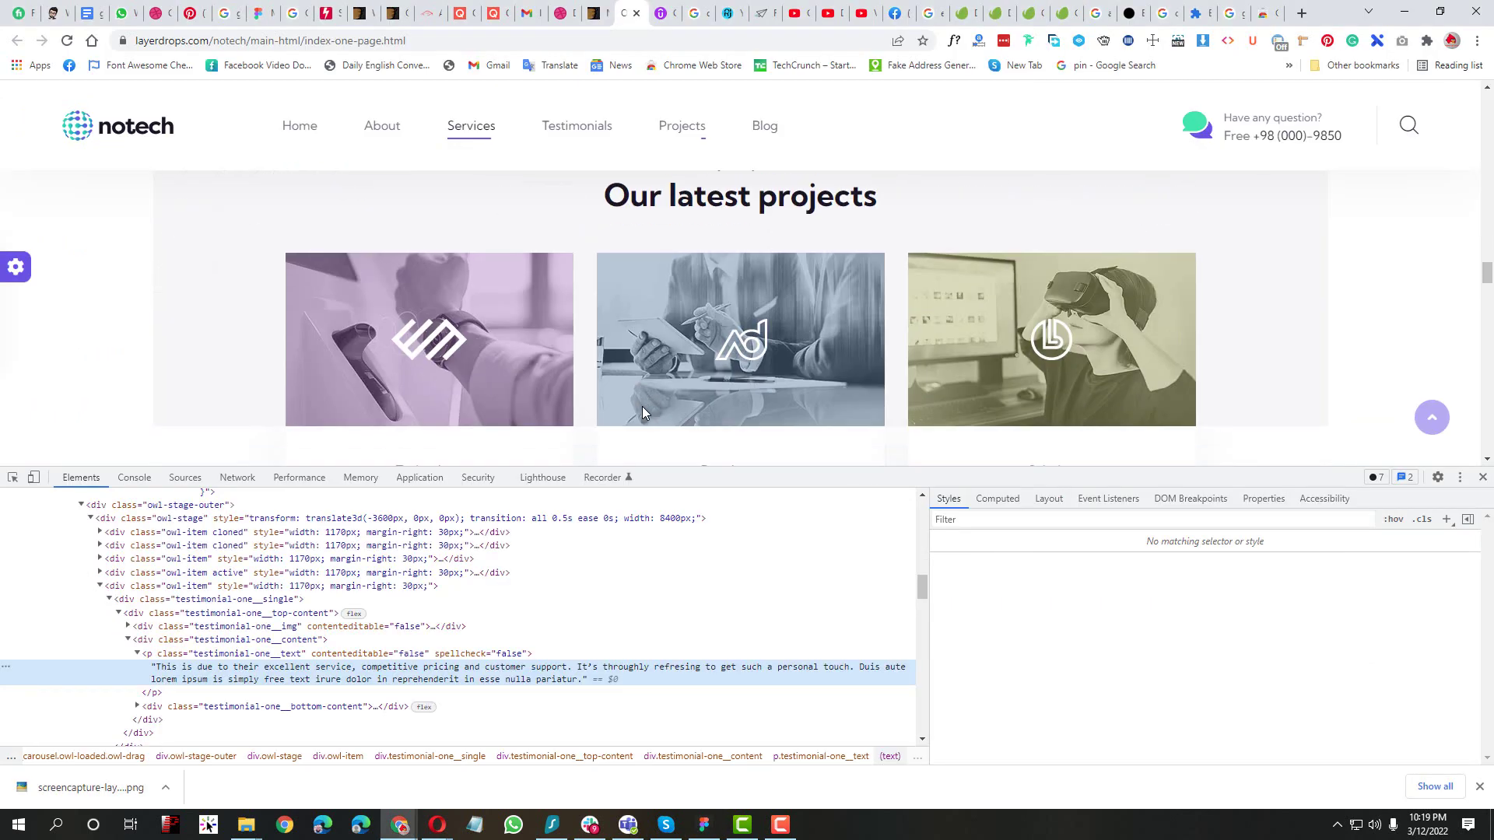
scroll(830, 255, down, 5)
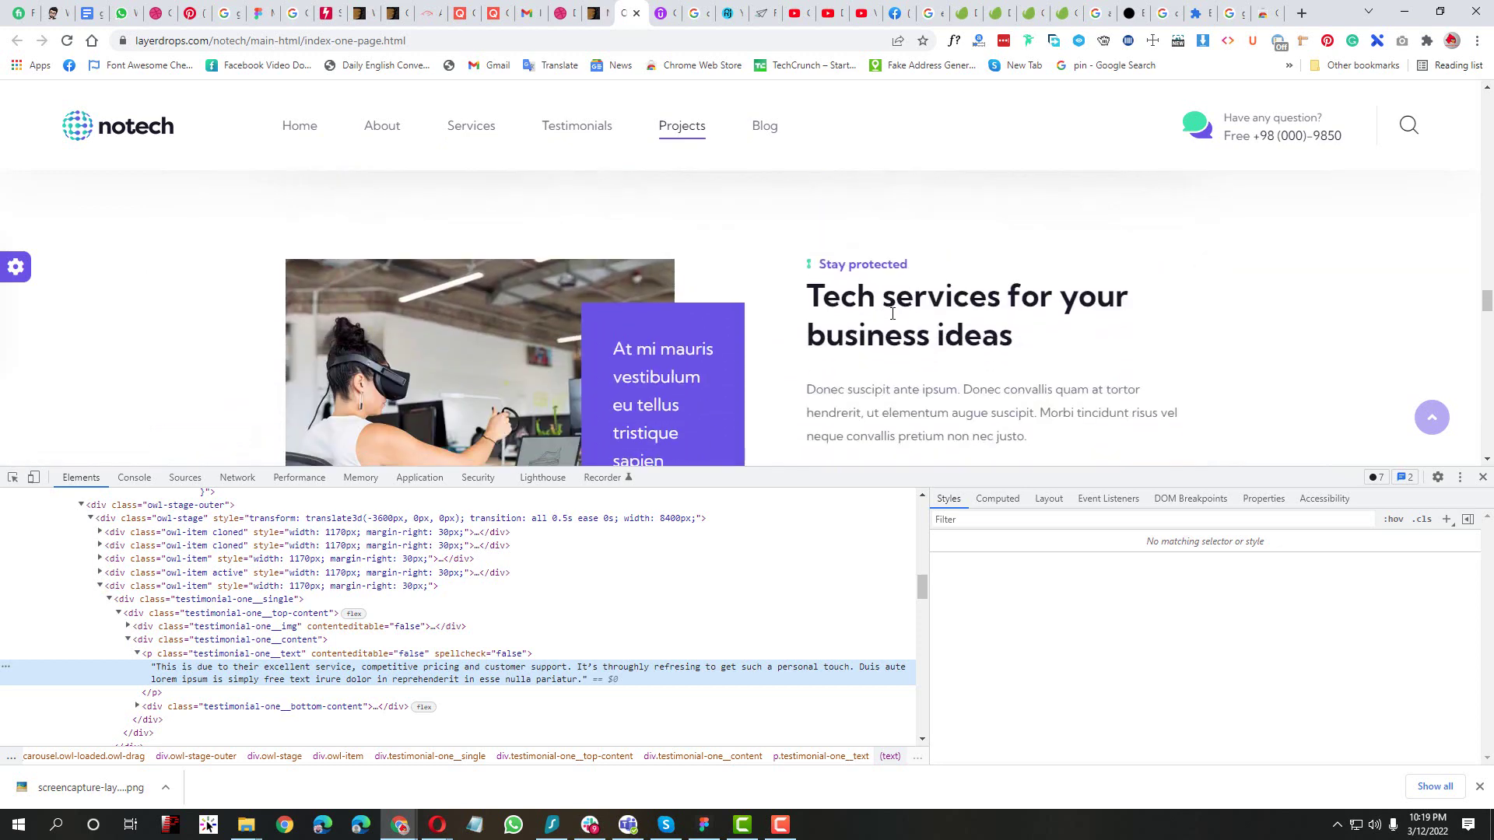
scroll(893, 314, down, 5)
scroll(887, 316, up, 2)
scroll(887, 316, down, 3)
scroll(890, 322, up, 1)
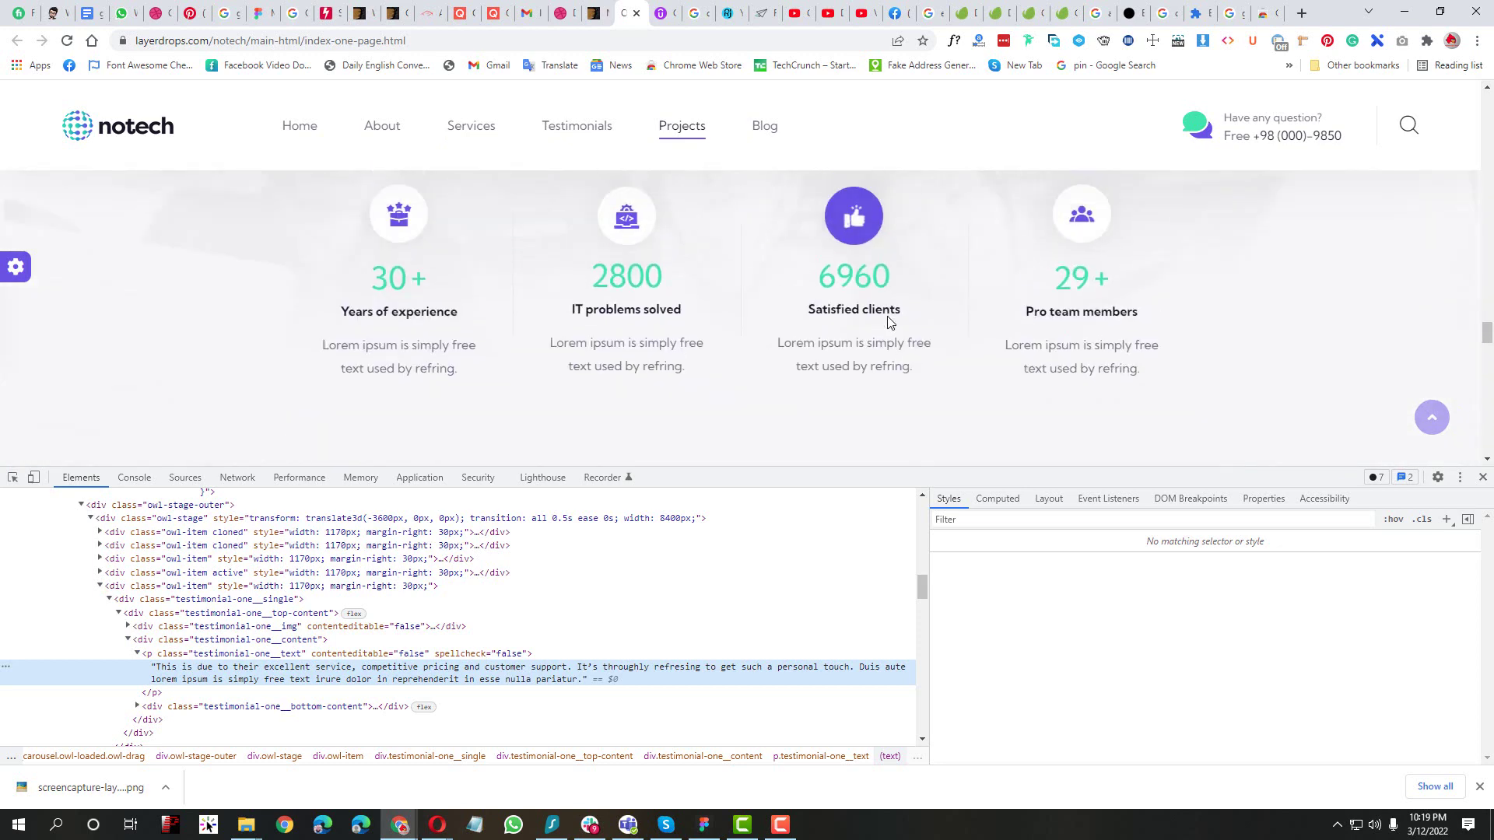
key(F12)
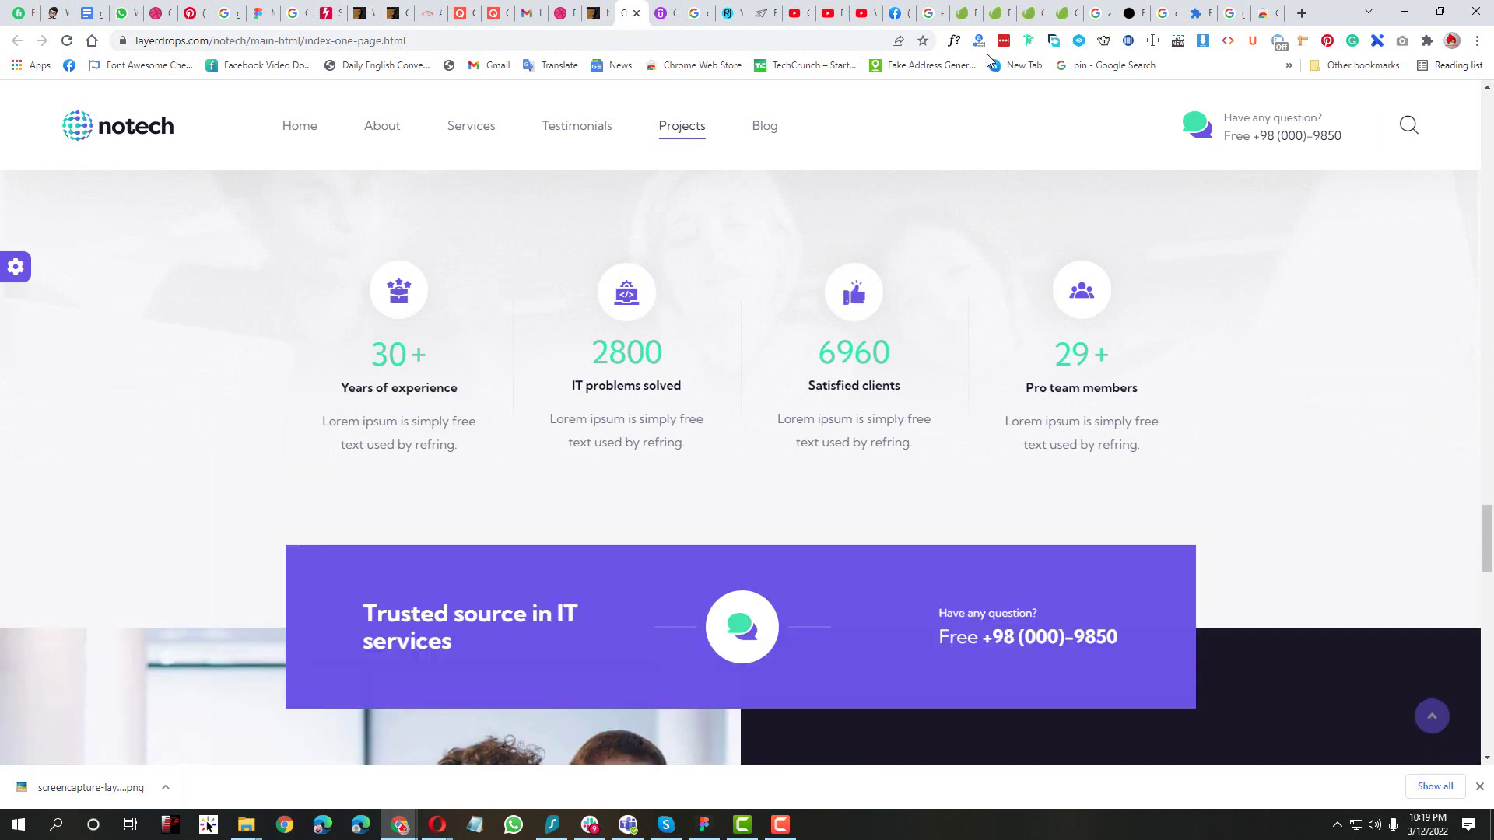
click(954, 40)
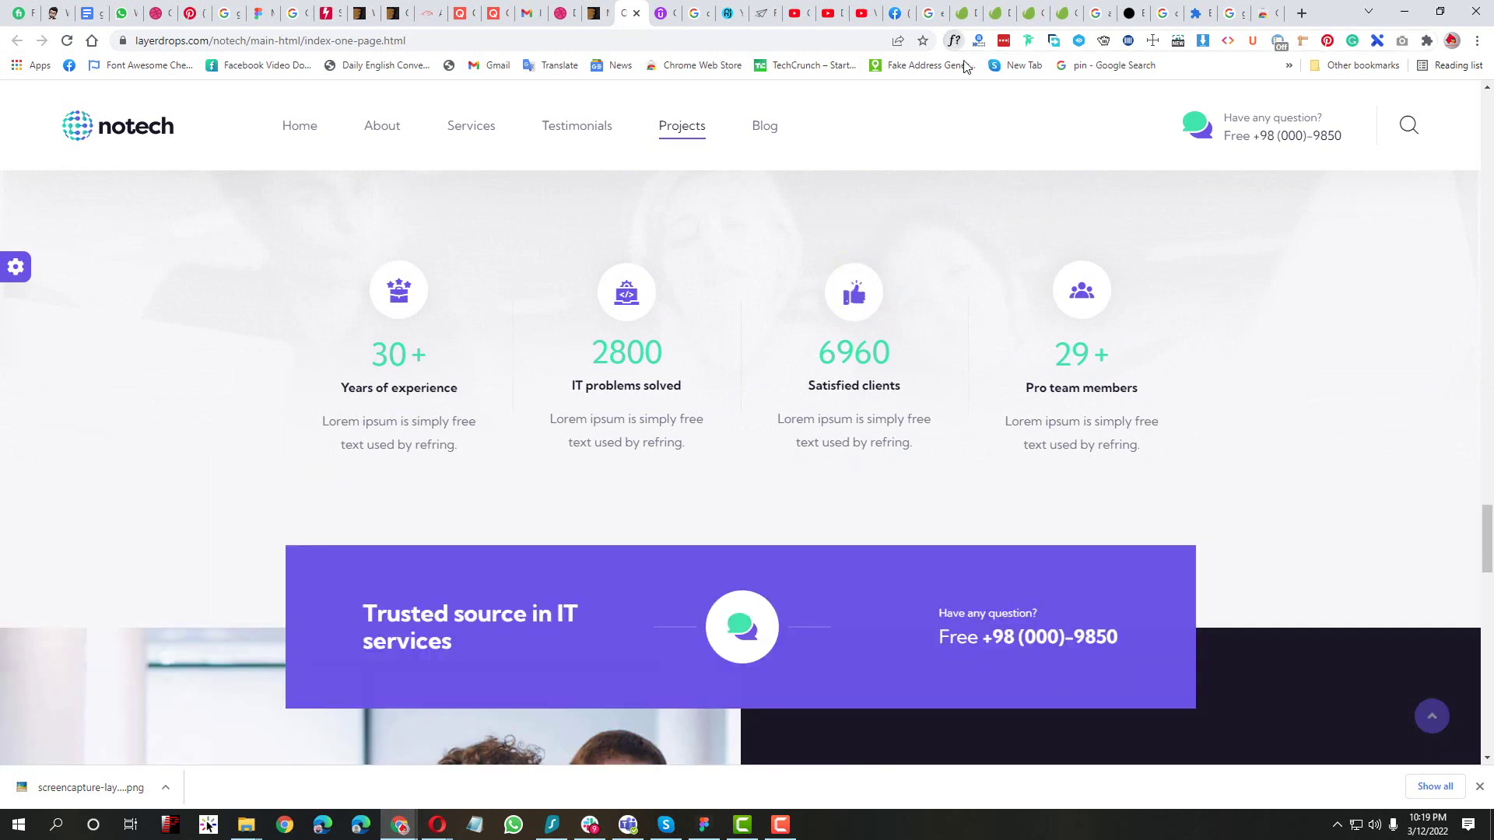
click(841, 356)
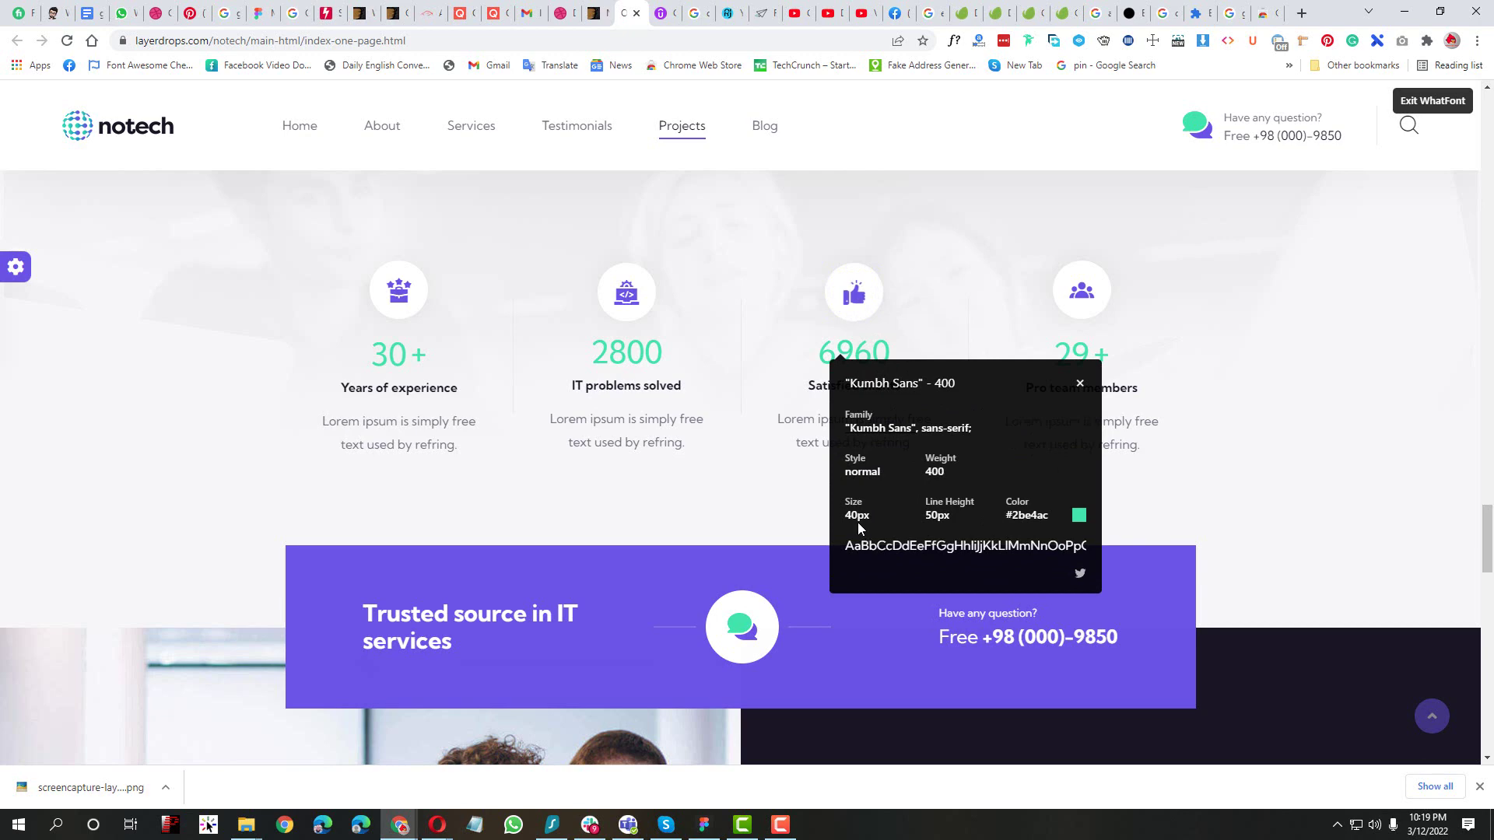
key(alt+Tab)
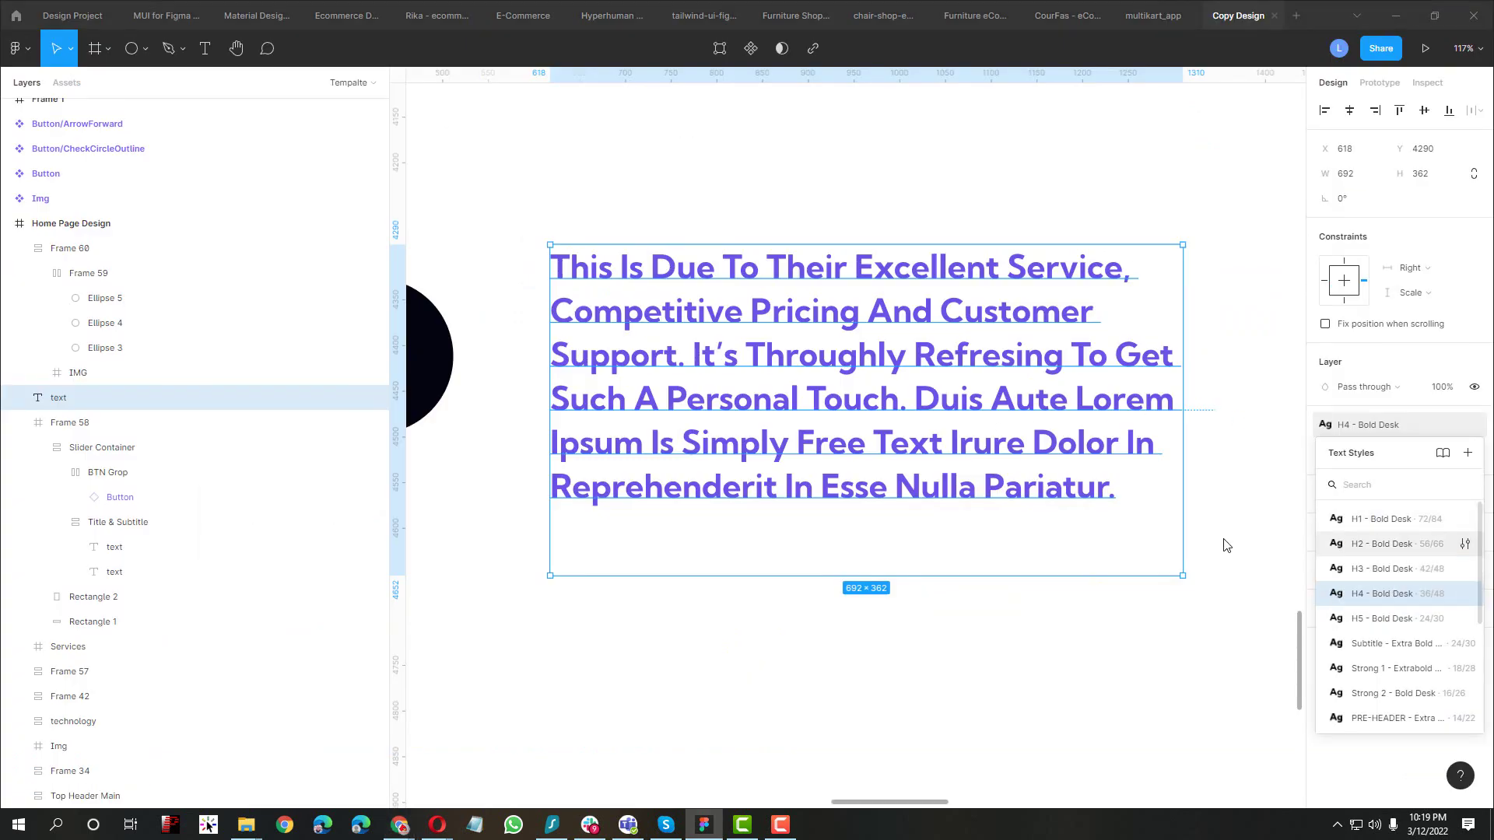
In Chrome, inspect the counter label, phone number, "Trusted source" and "Helping businesses" fonts with WhatFont, browse down to the news section, and return to Figma
key(alt+Tab)
click(393, 387)
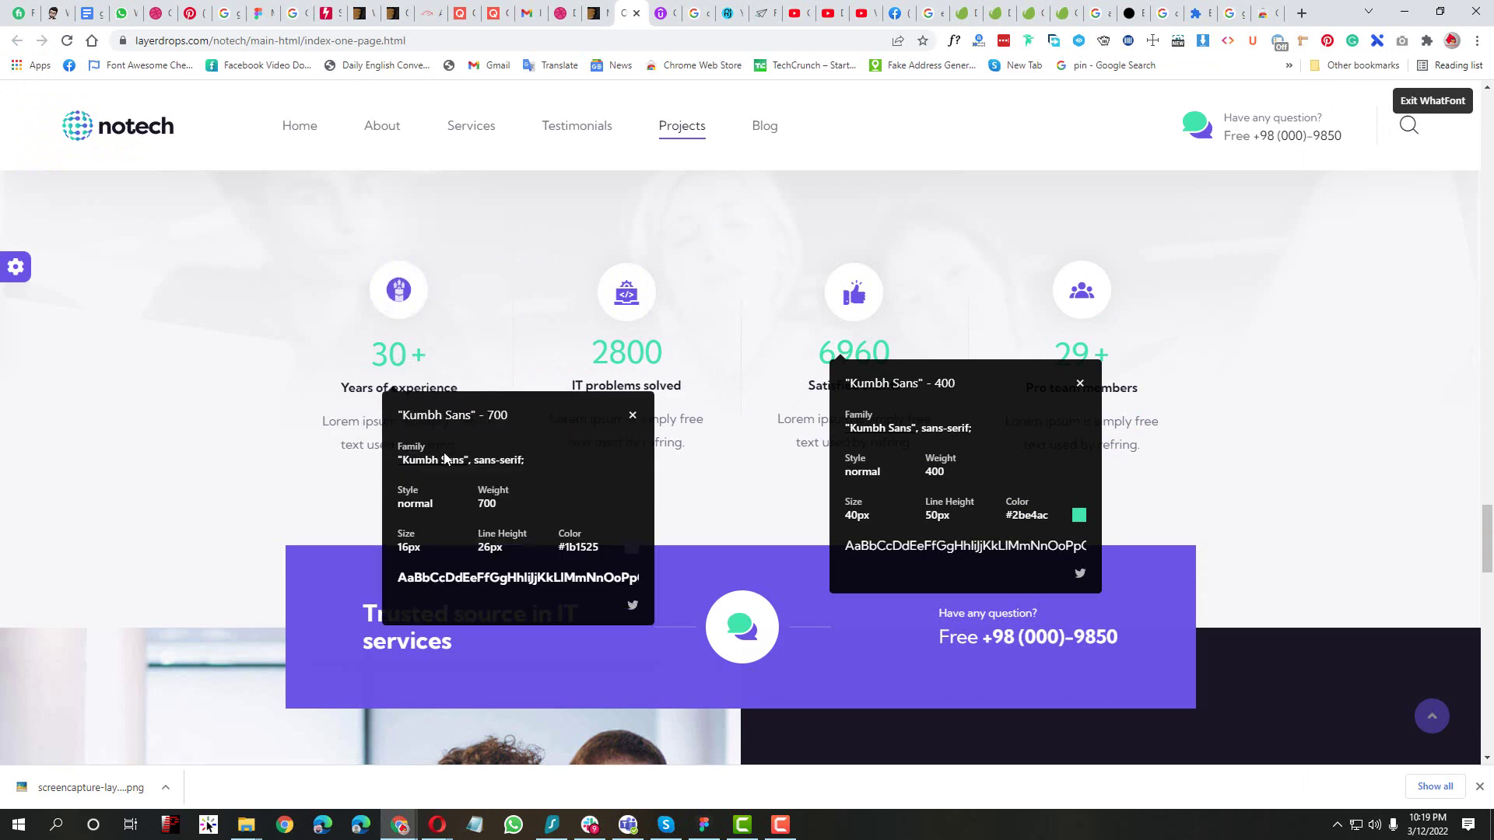
scroll(1012, 226, down, 3)
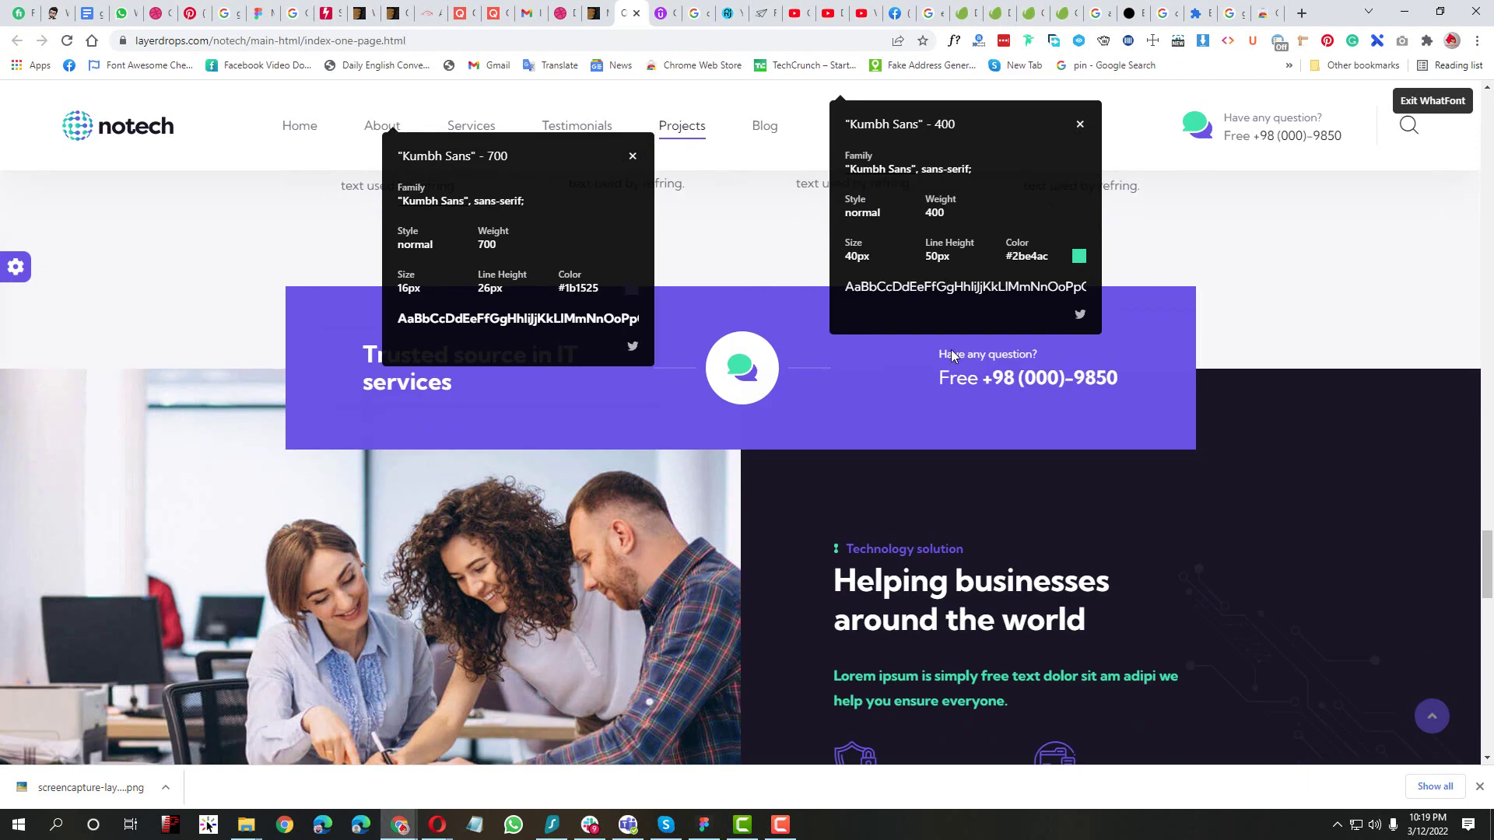
click(984, 384)
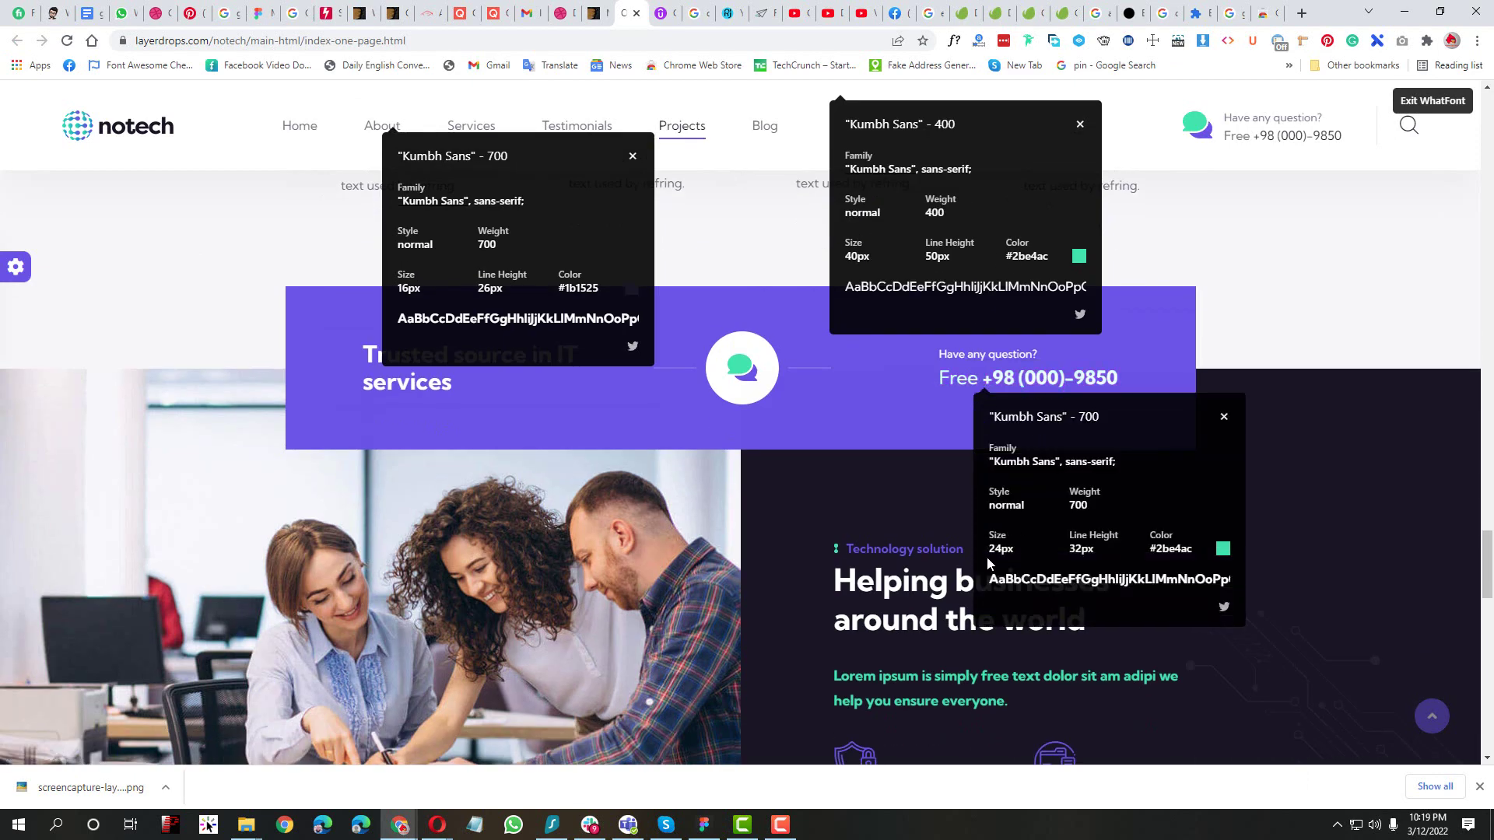
click(382, 387)
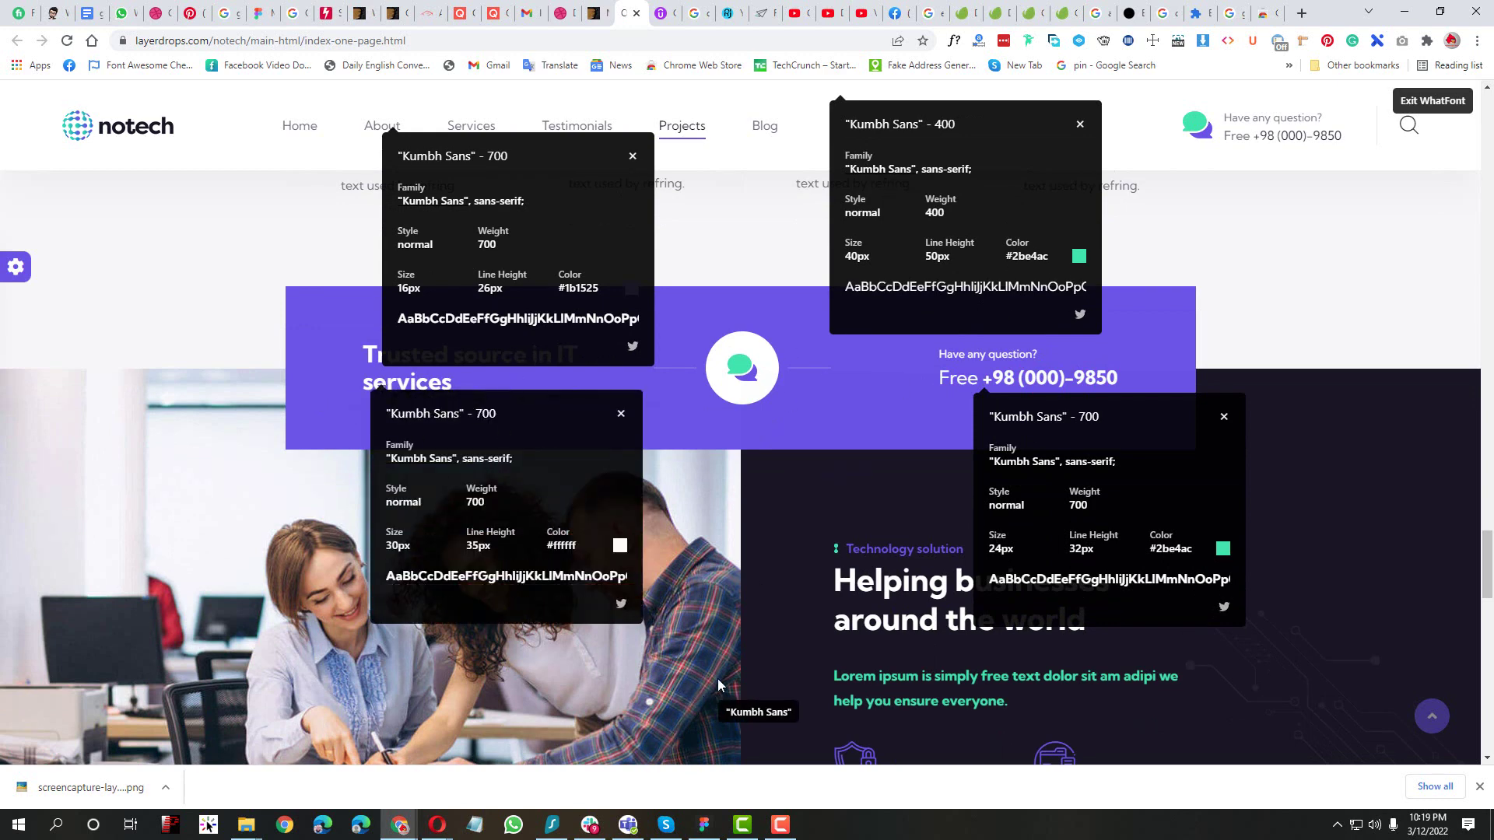
click(884, 596)
scroll(884, 596, down, 5)
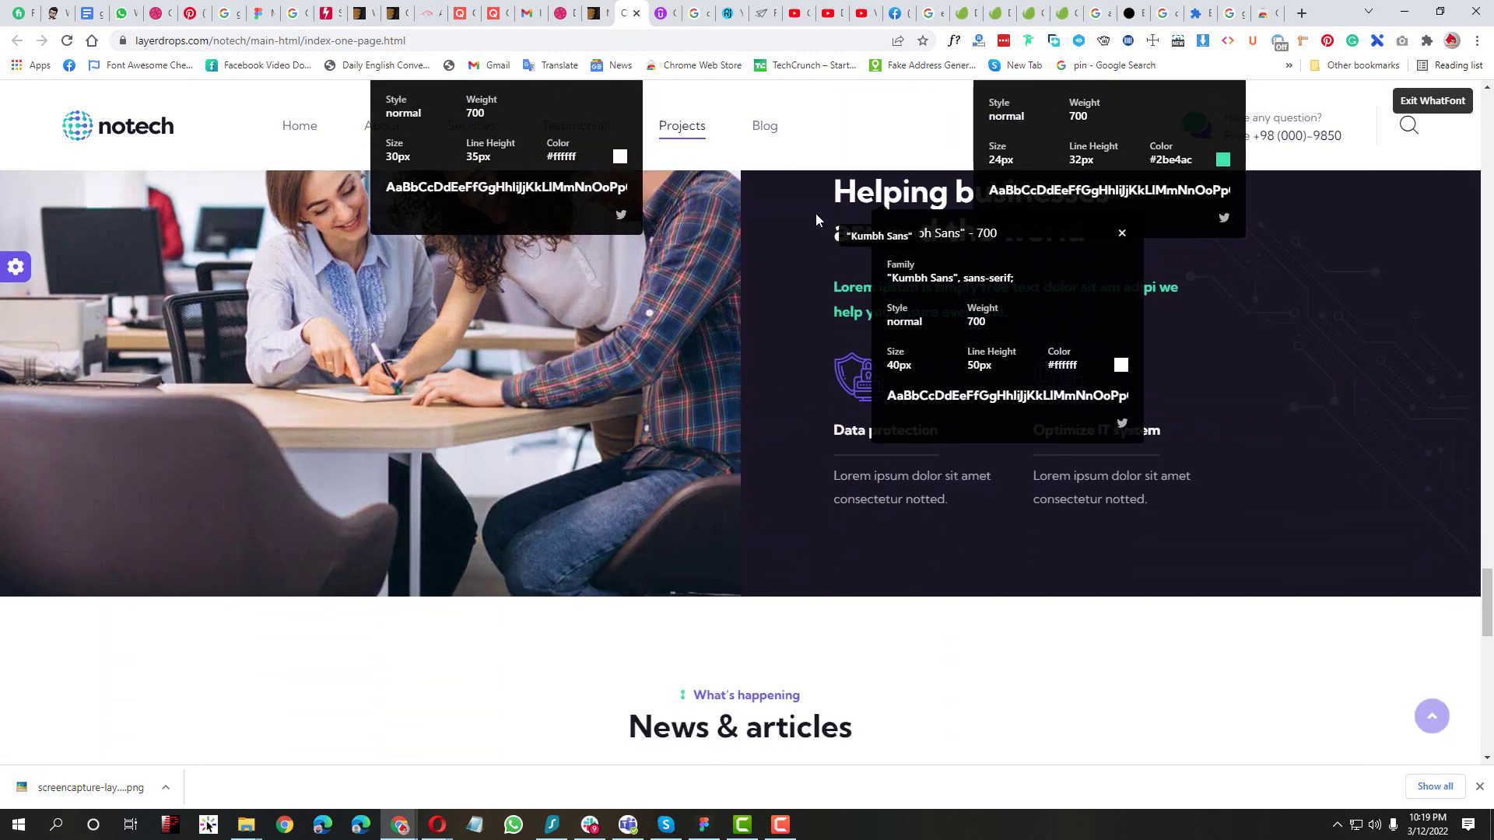
scroll(847, 567, up, 4)
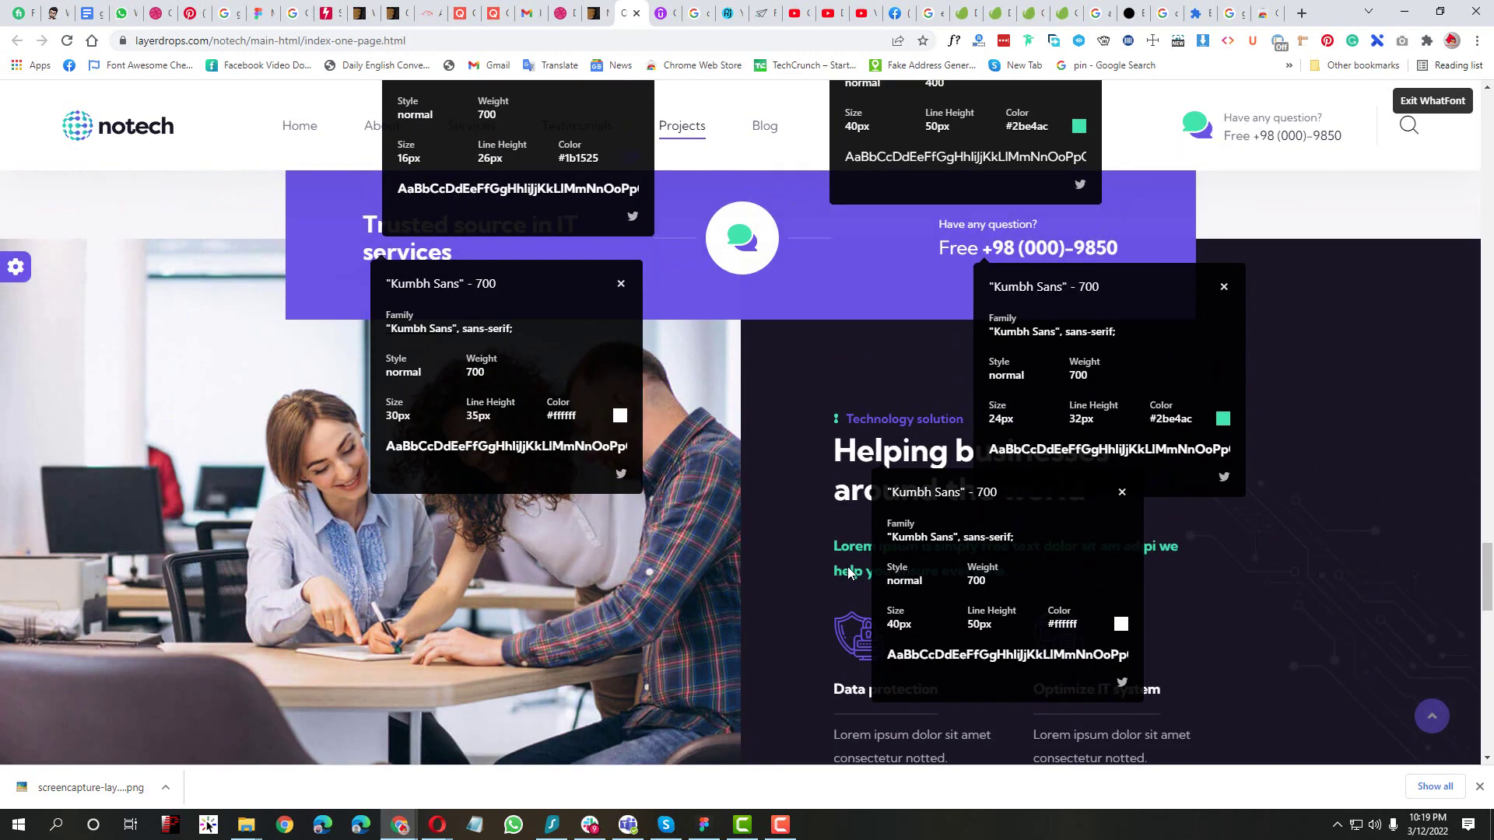
scroll(847, 567, down, 4)
scroll(867, 506, down, 5)
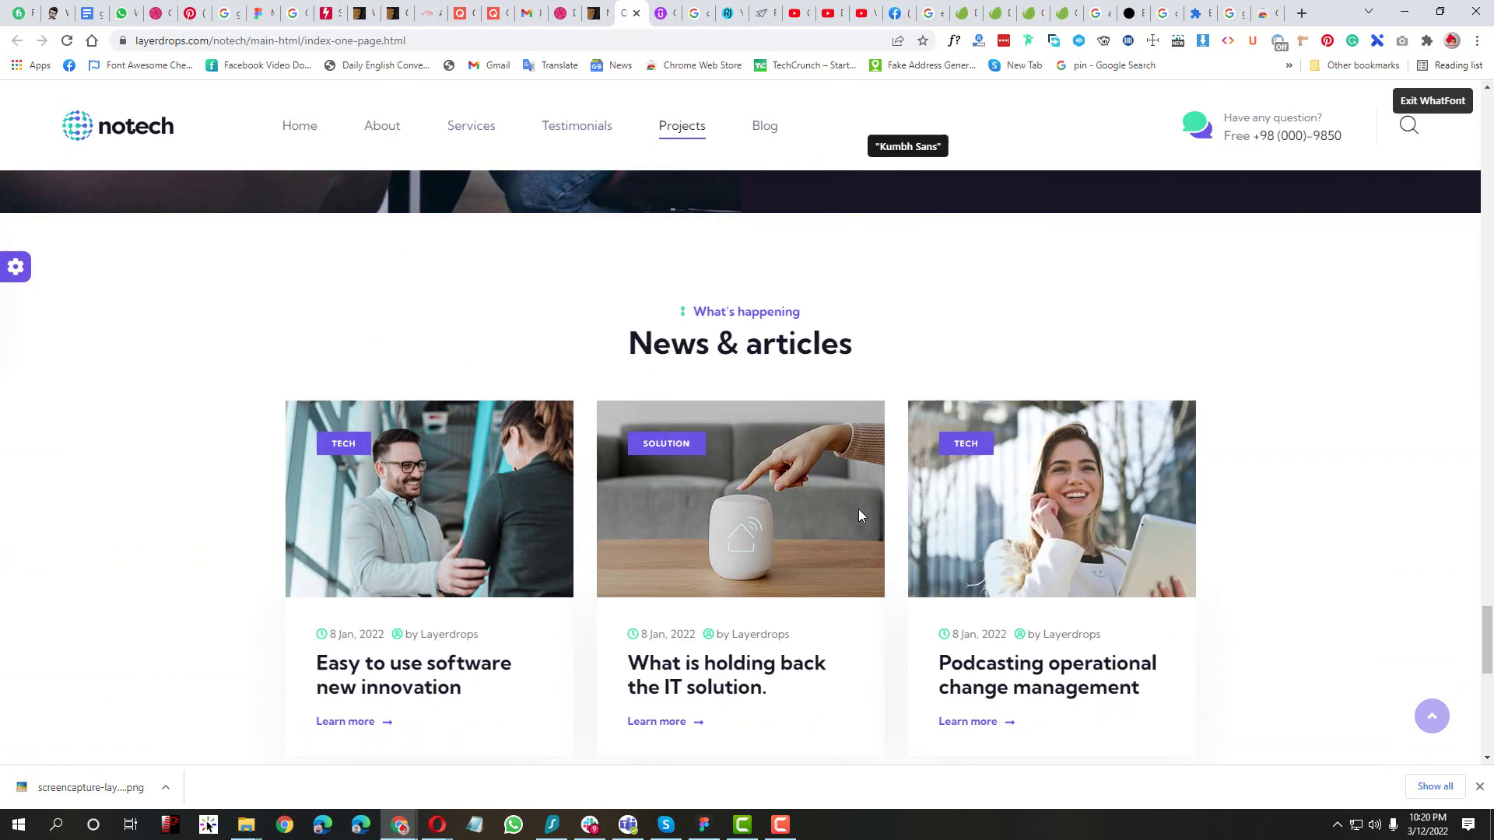
key(alt+Tab)
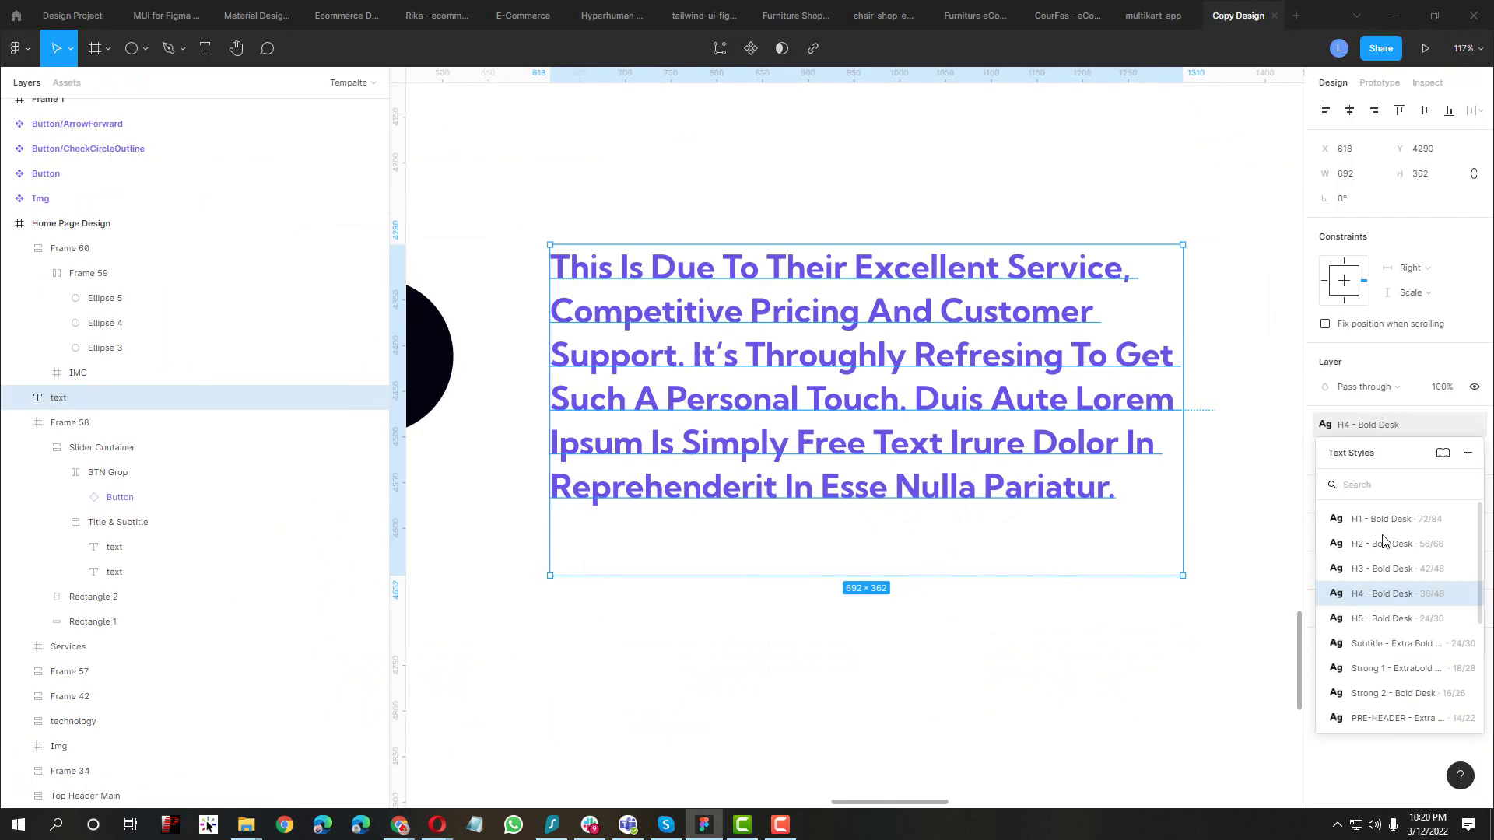
Edit the H4 - Bold Desk text style to font size 30 and SemiBold weight
click(1465, 594)
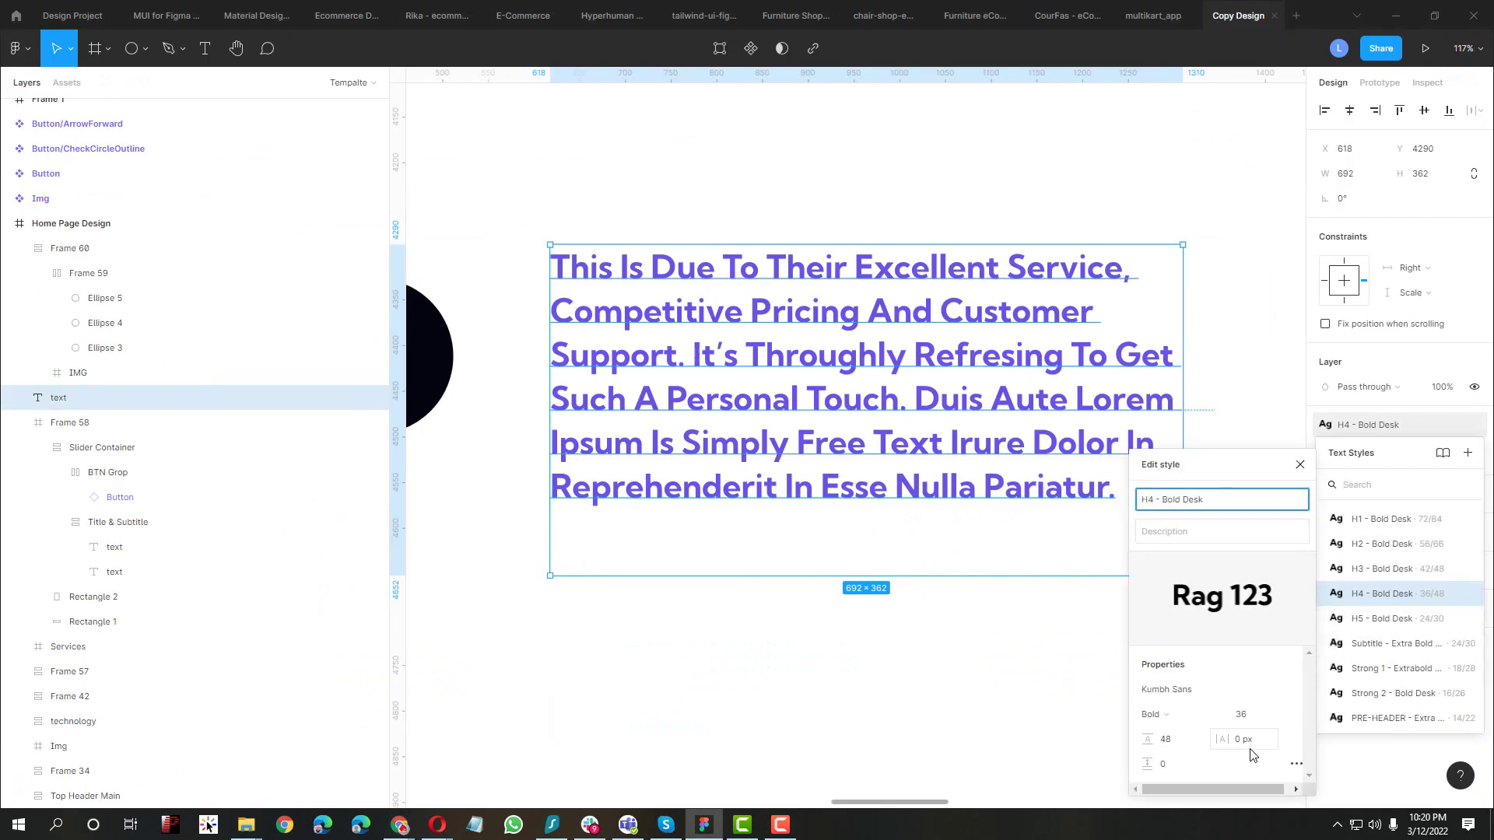
click(1249, 716)
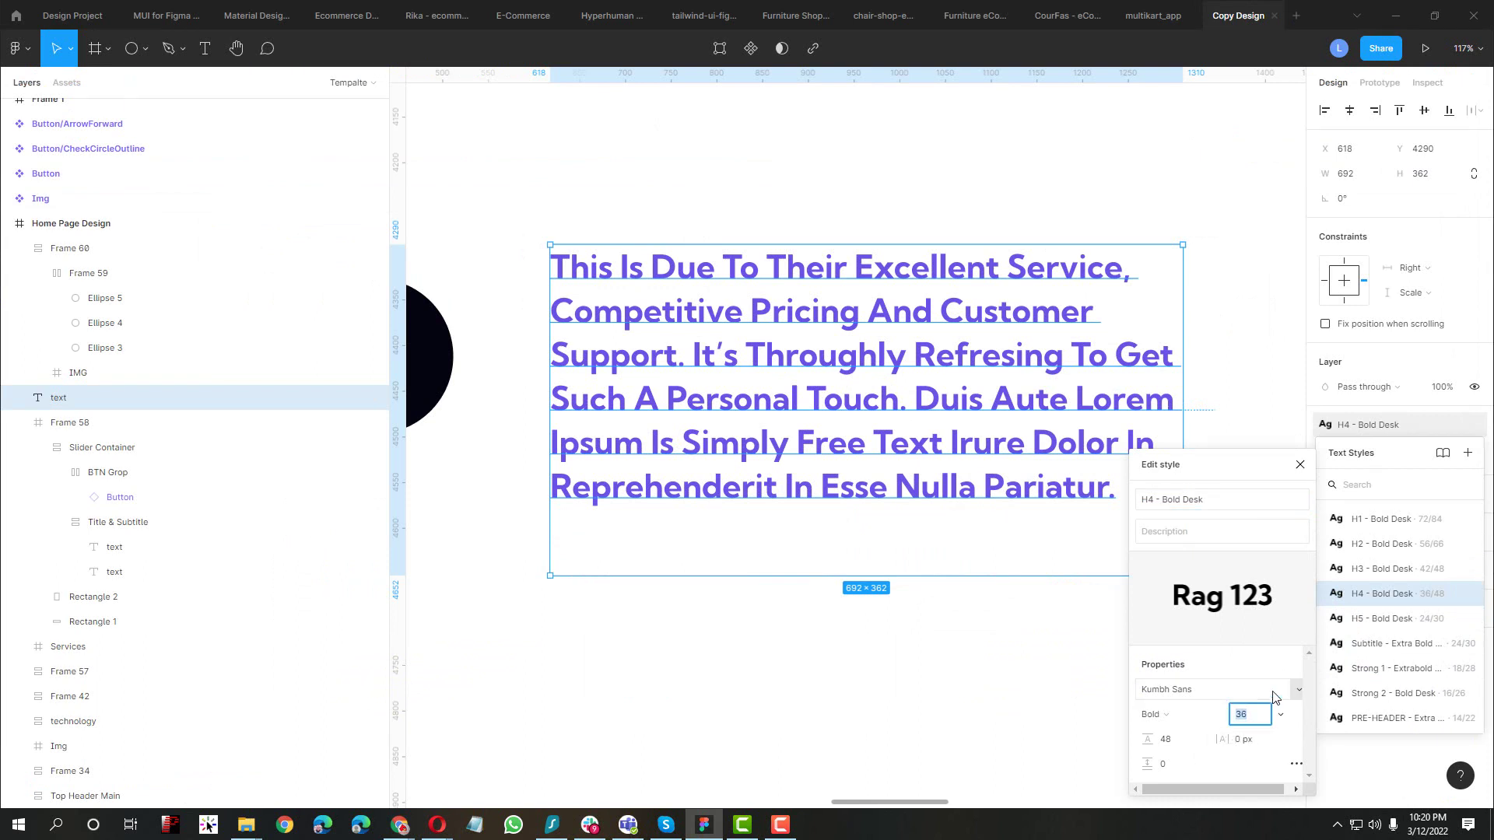
key(Return)
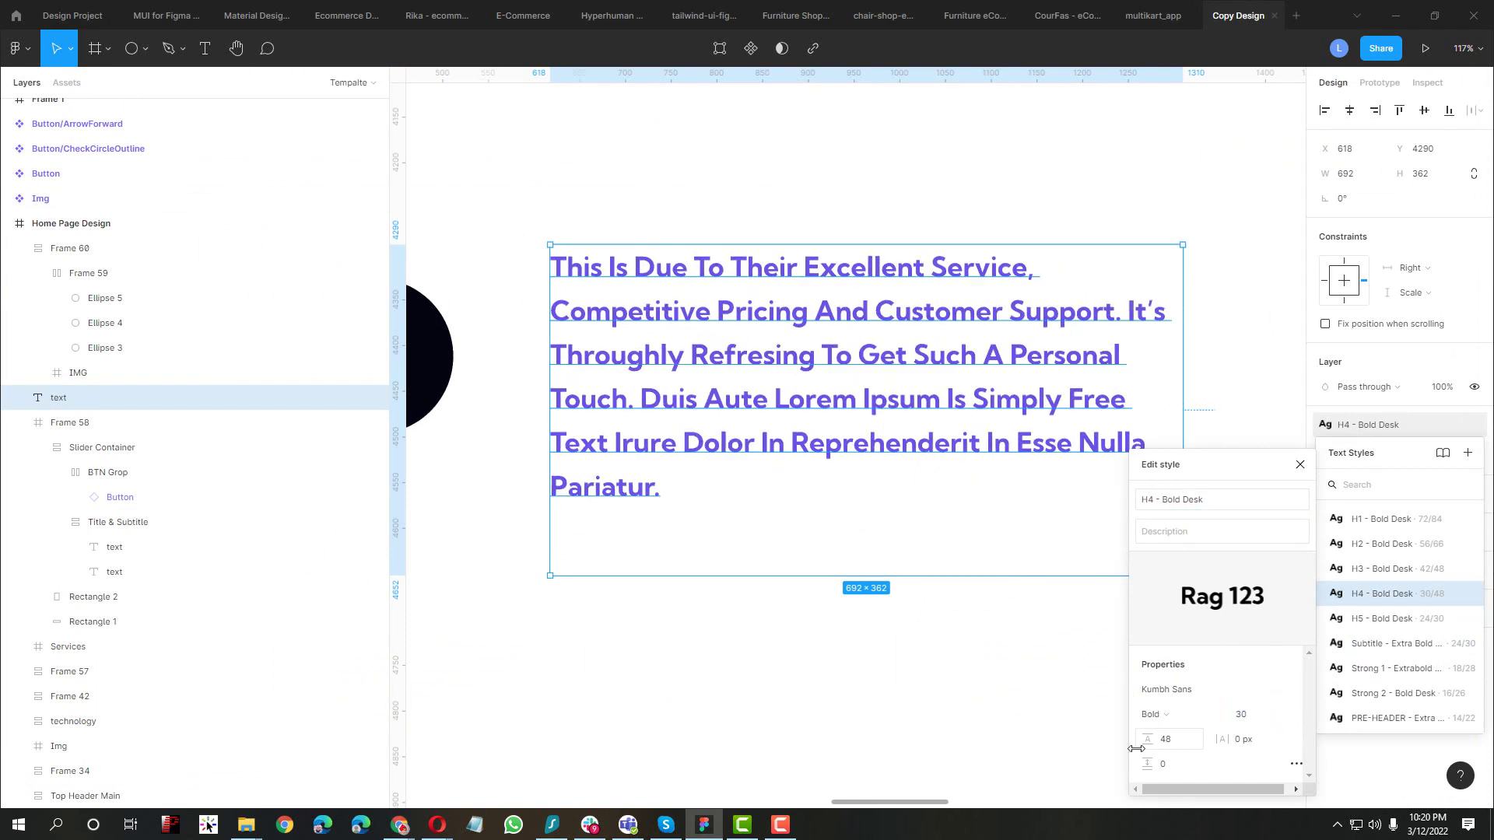
click(1175, 720)
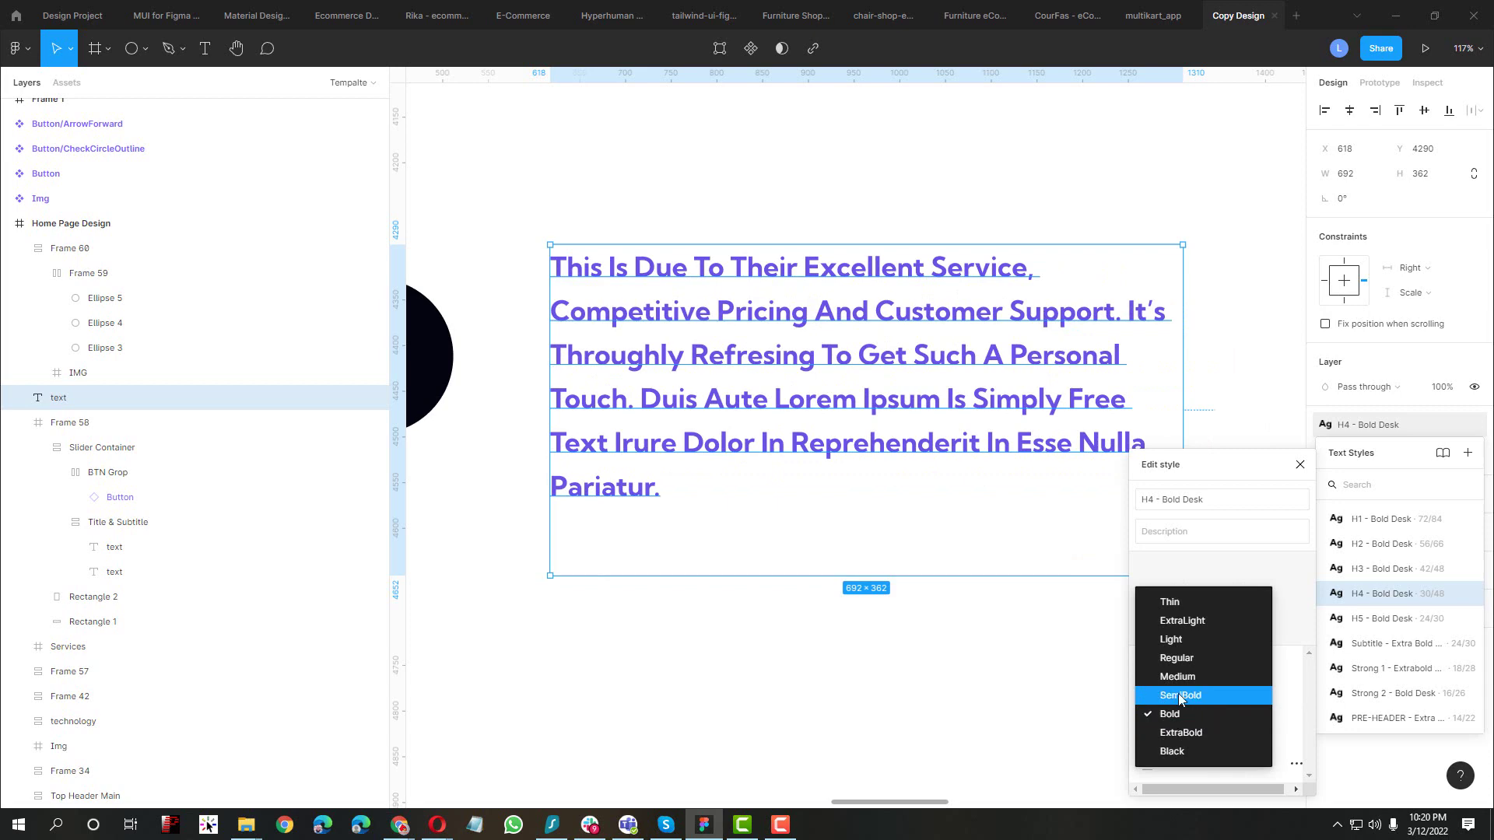
click(1171, 694)
scroll(728, 391, down, 3)
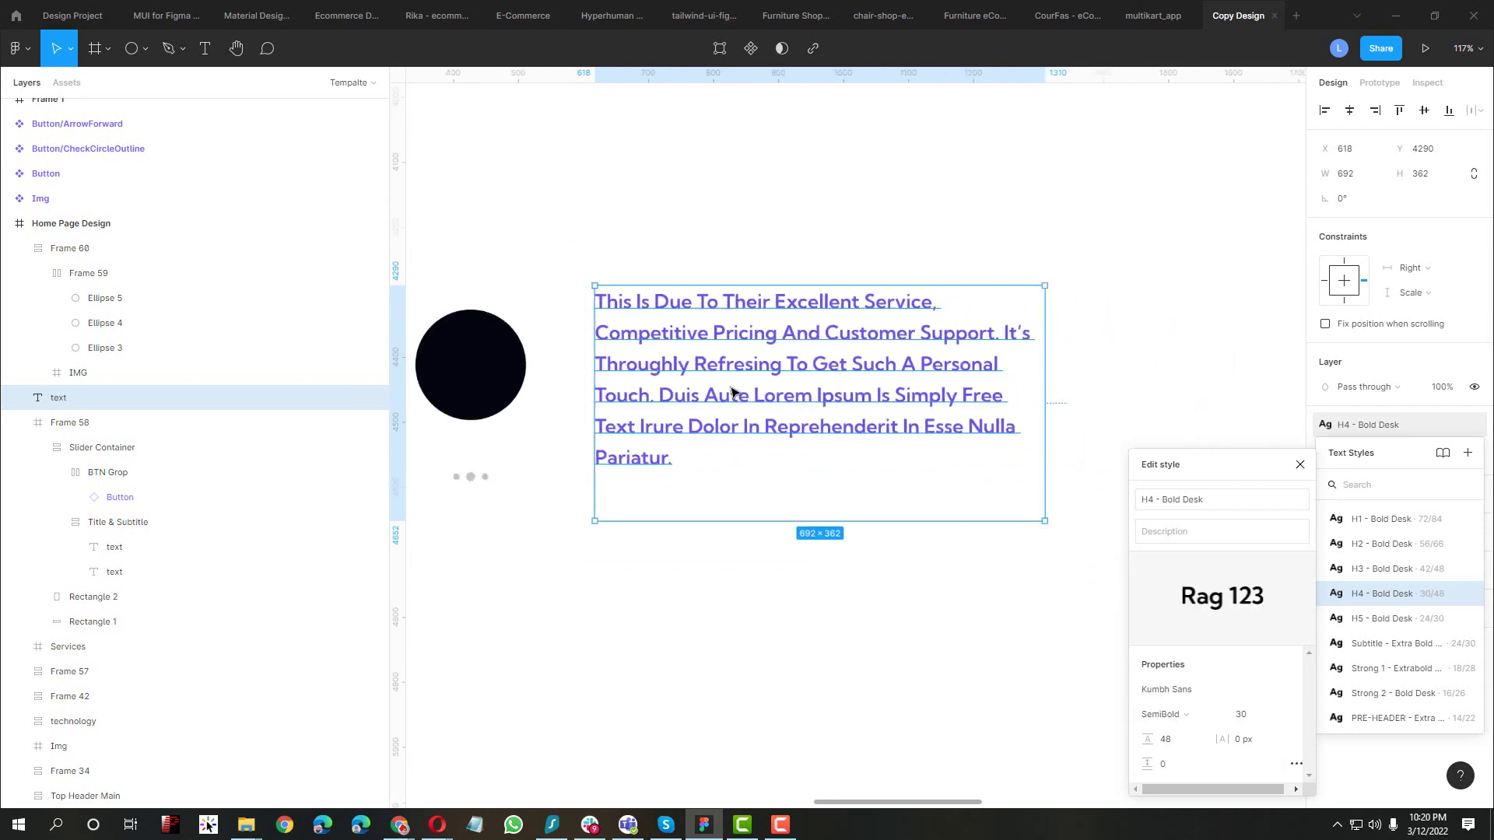
click(1300, 465)
Wrap the testimonial quote text in an auto layout frame
click(754, 577)
click(768, 408)
scroll(780, 400, down, 3)
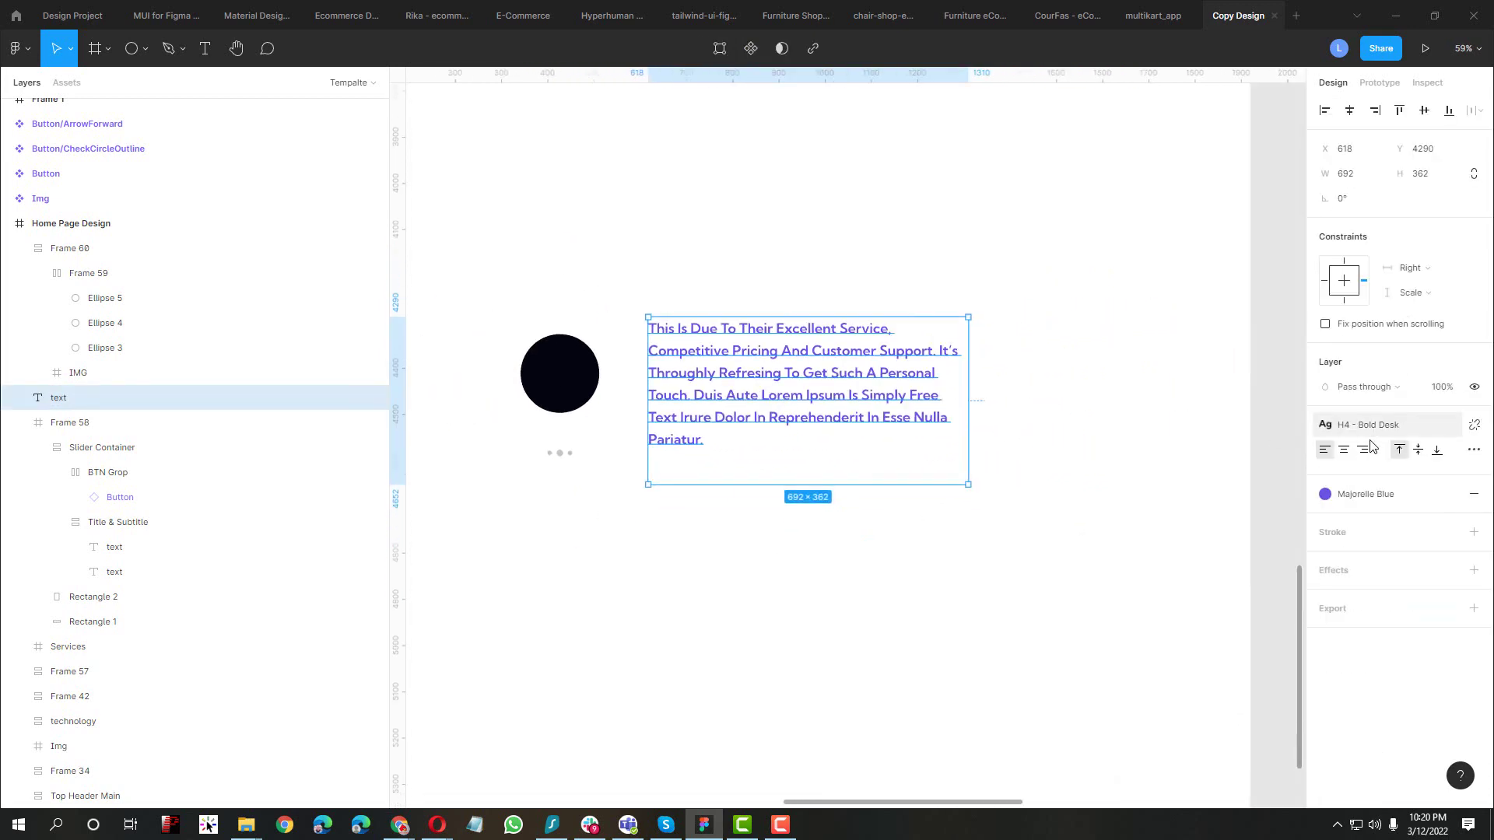
click(1417, 294)
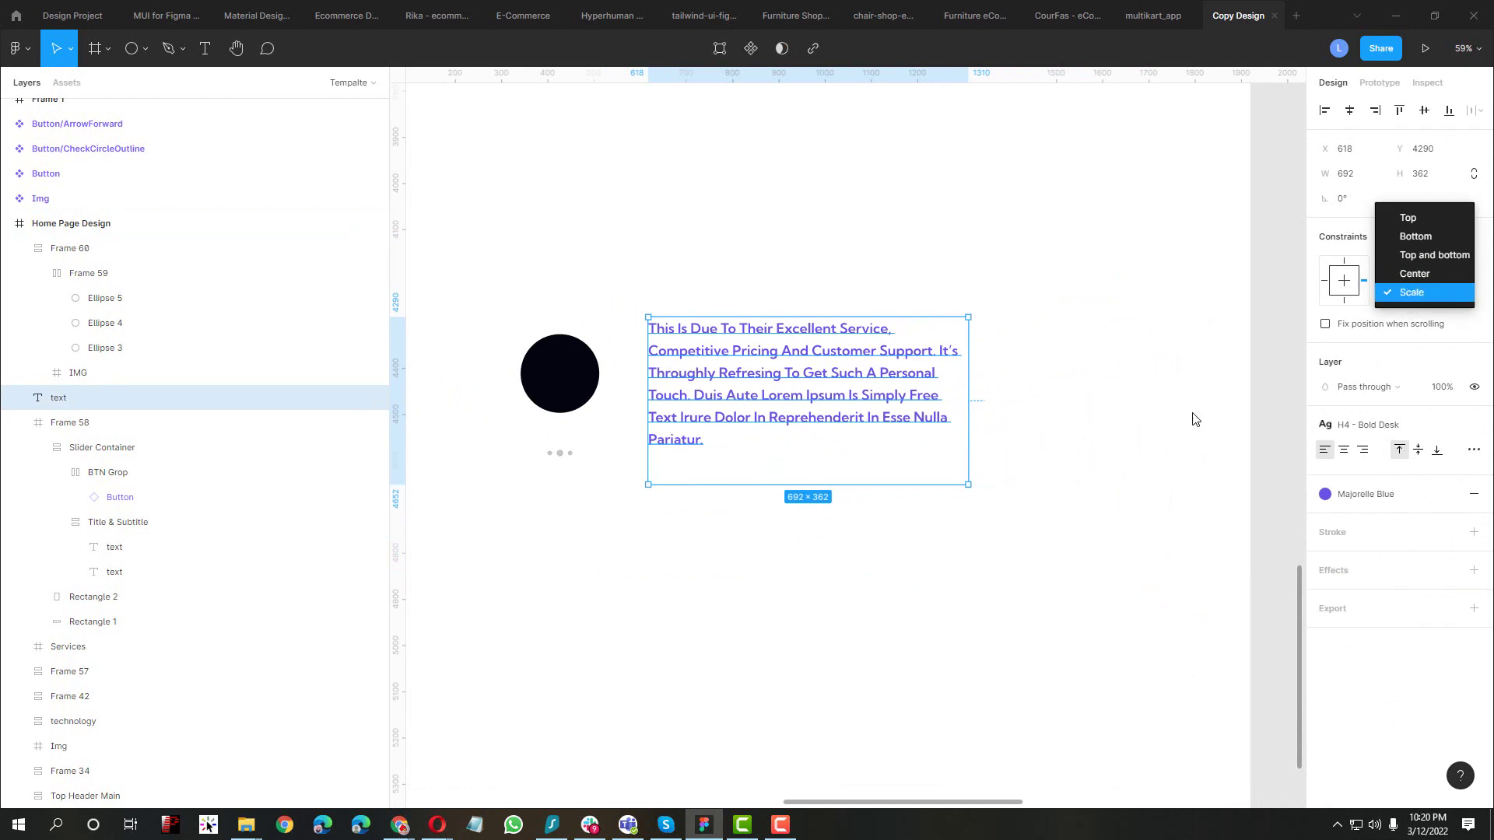
click(938, 545)
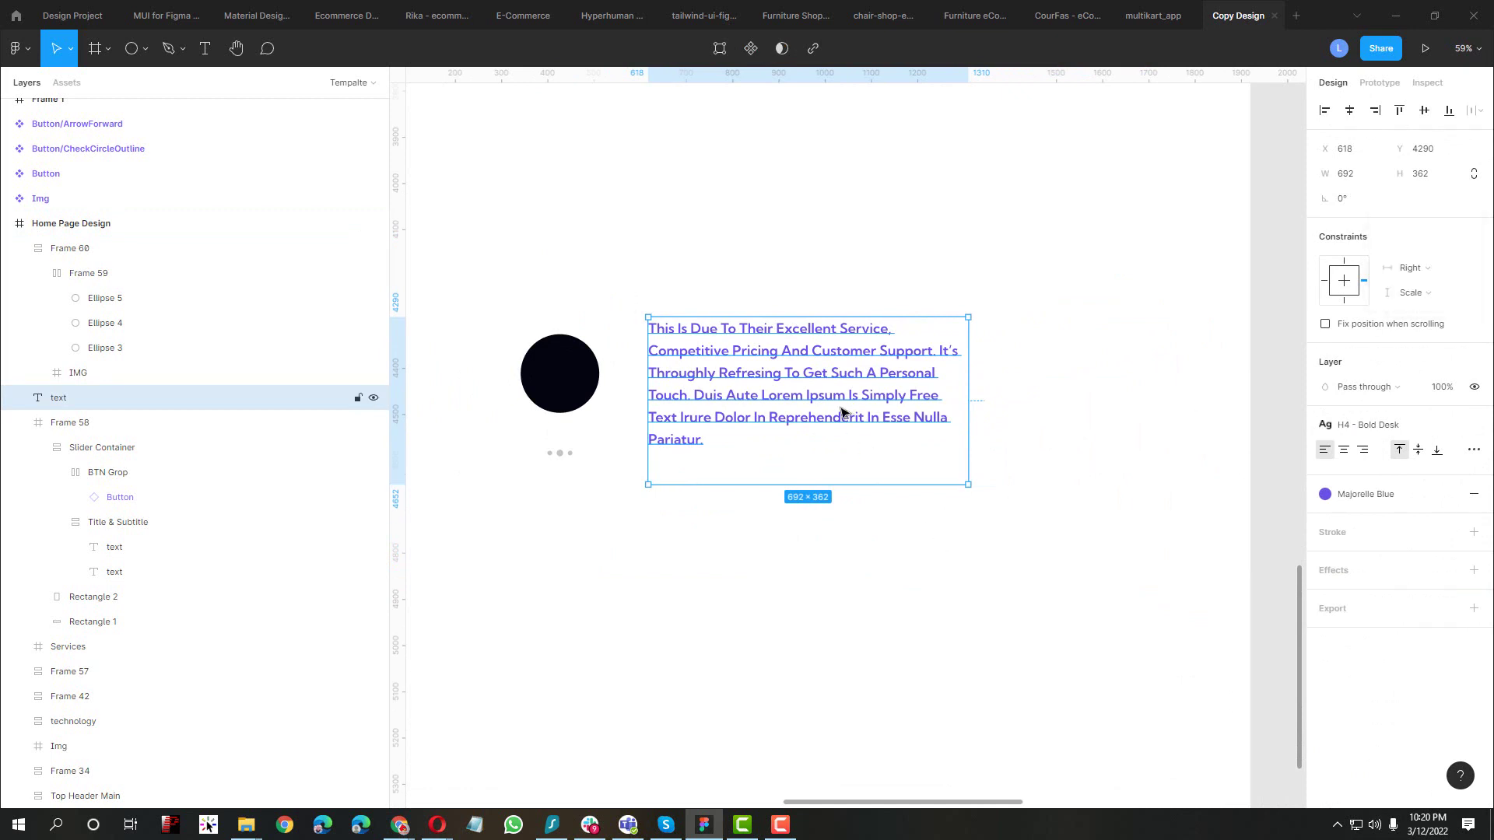
key(shift+a)
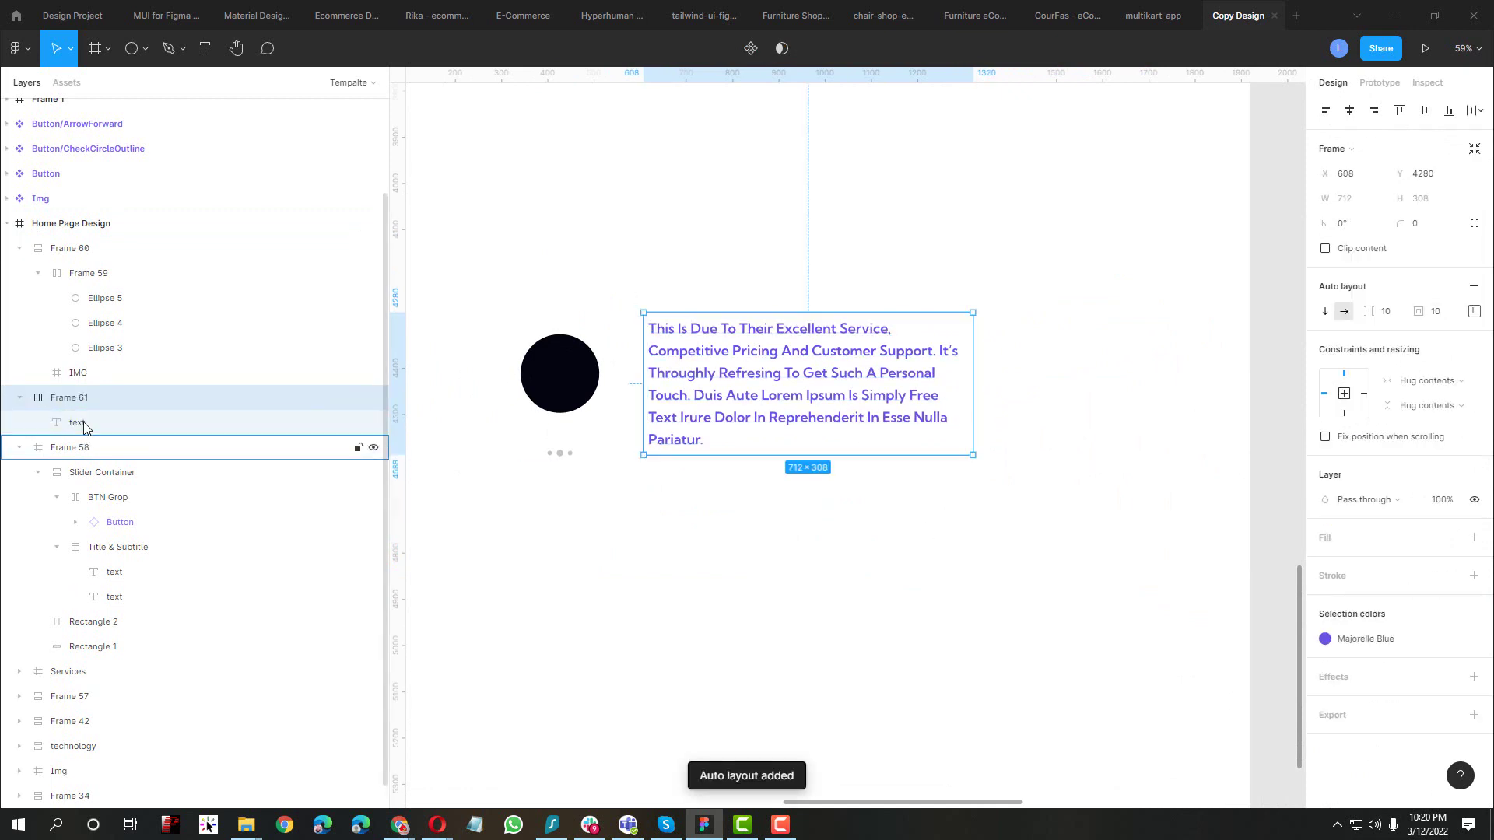
Set the quote text inside the auto layout frame to Fill container width, keeping Hug contents for its height
click(84, 424)
click(1422, 265)
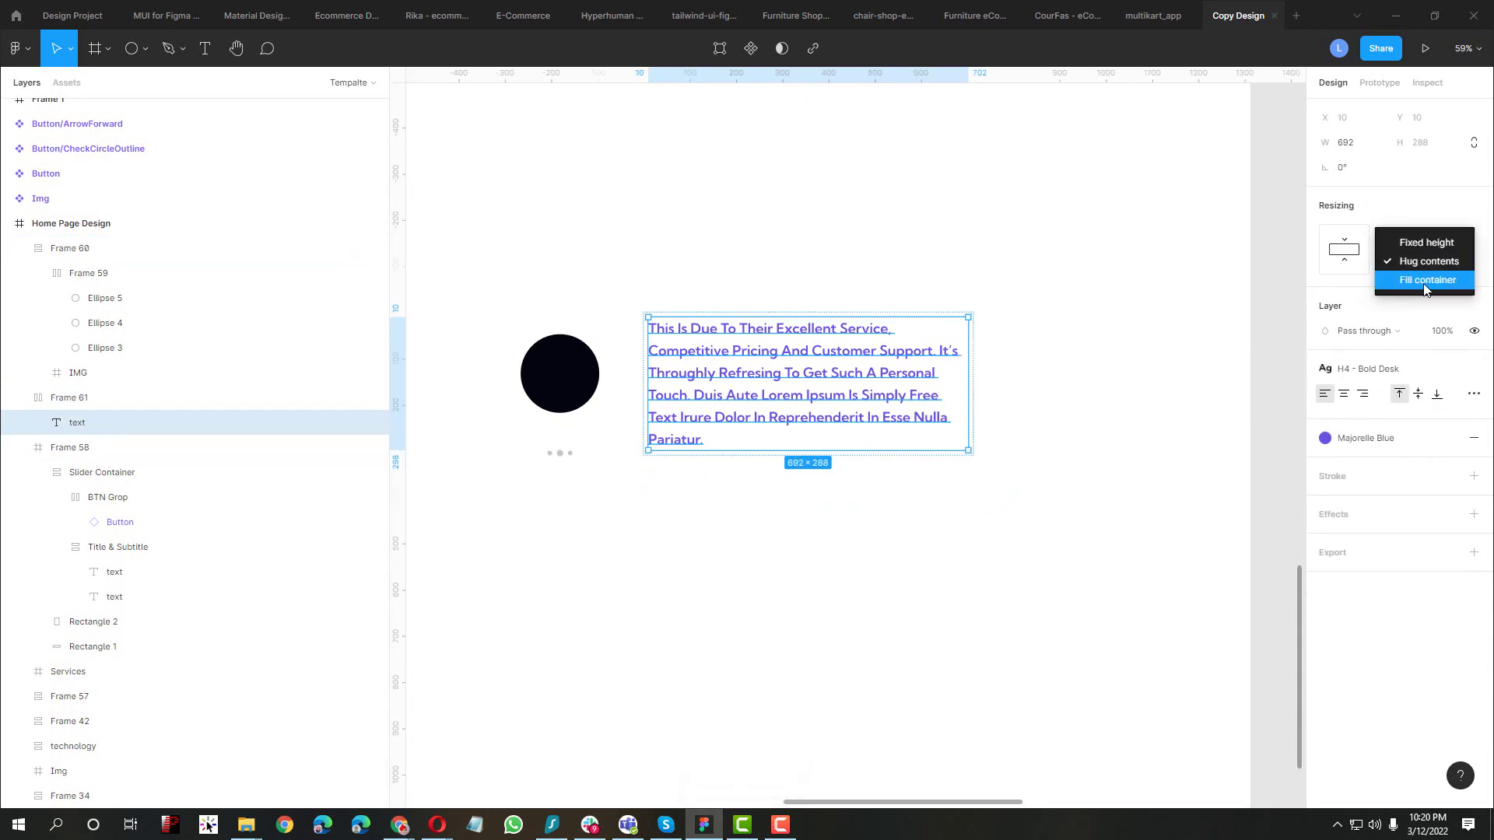
click(1425, 281)
click(1425, 245)
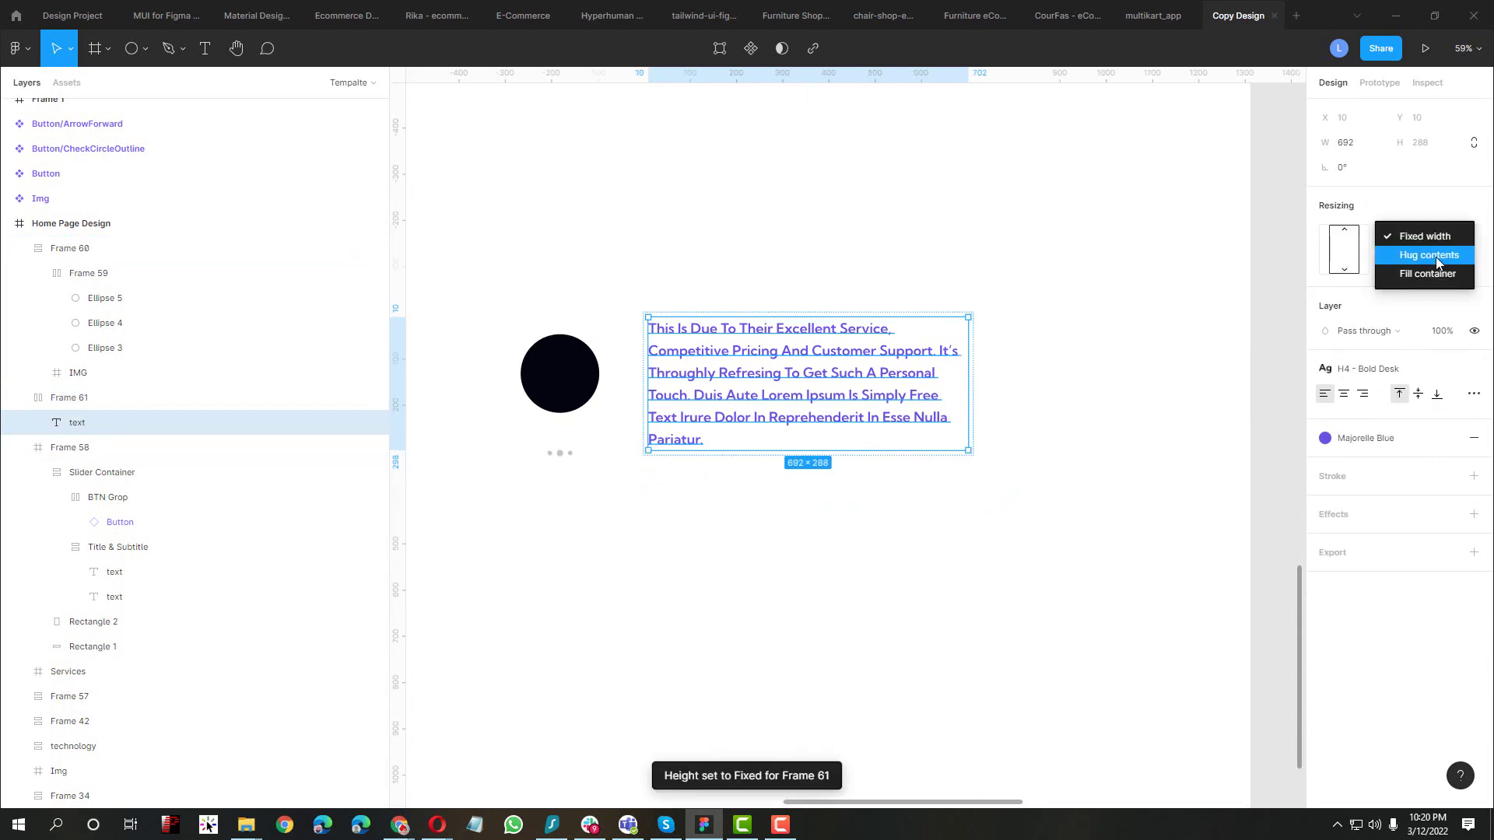
click(1436, 256)
click(1425, 237)
click(1436, 256)
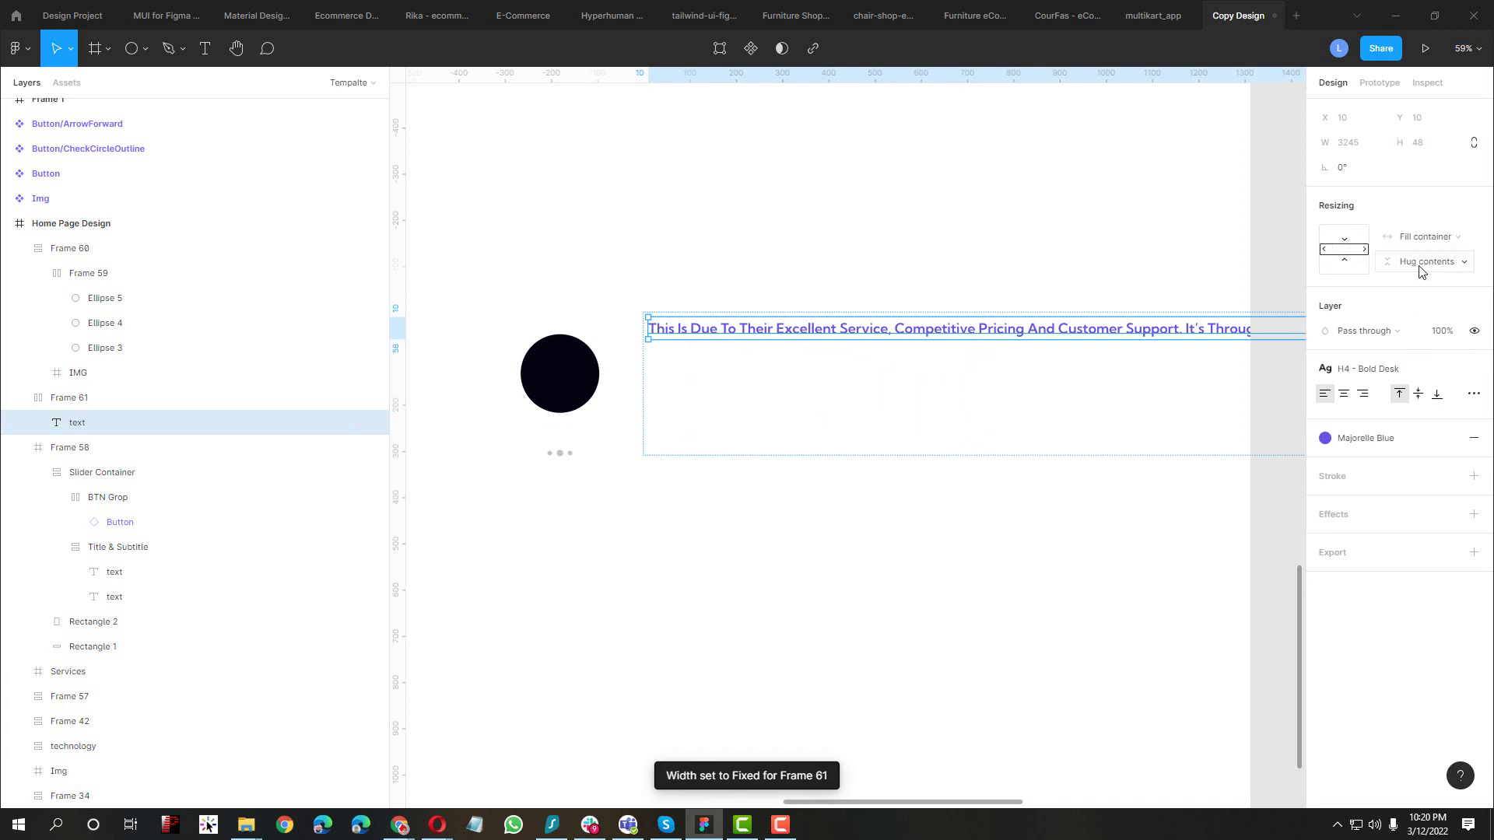
Narrow the quote's auto layout frame to about 984 px wide so it fits within the page
click(161, 398)
scroll(544, 385, down, 5)
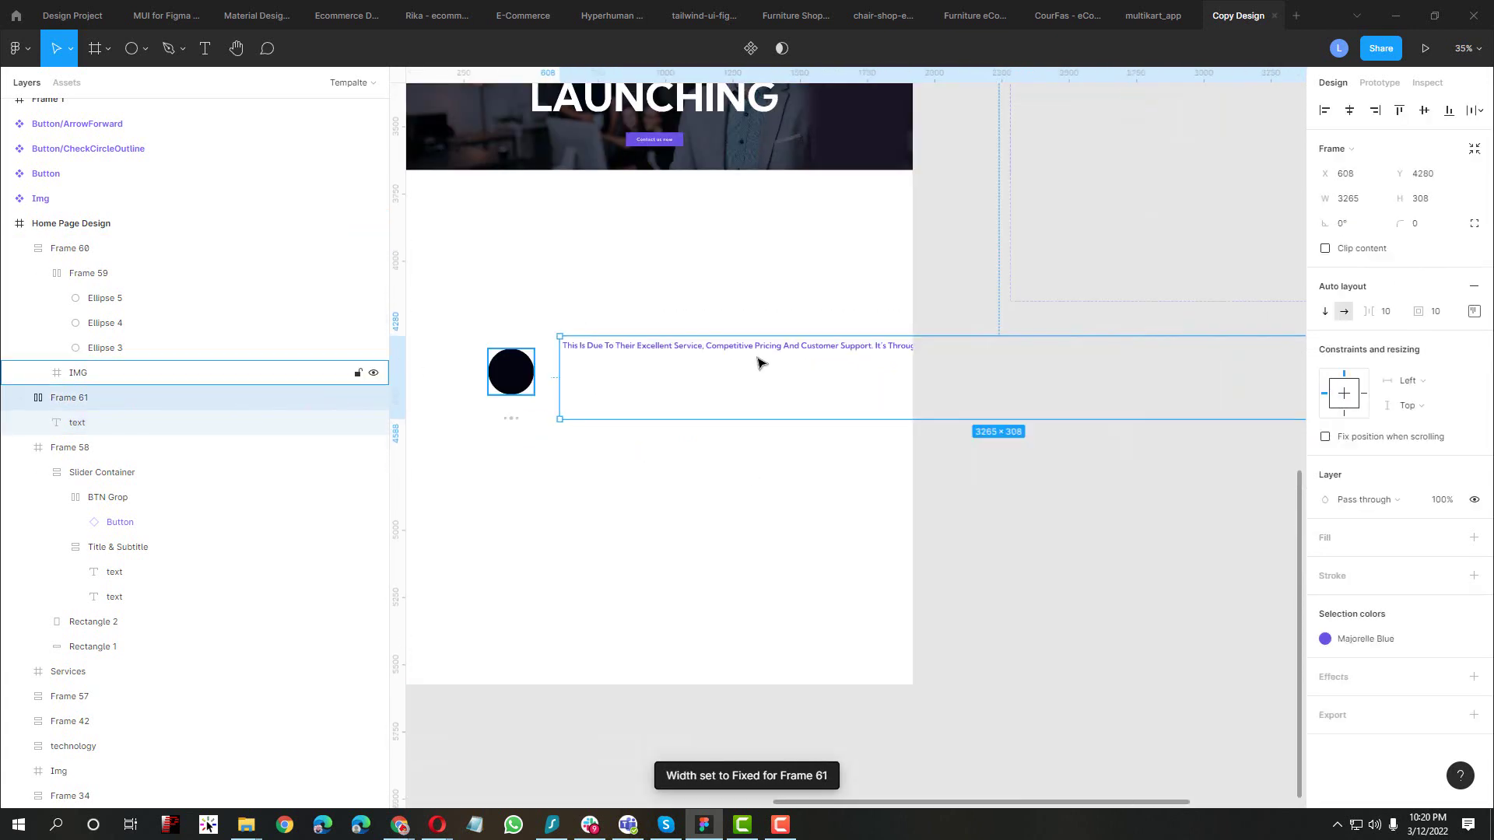
drag(1093, 391, 728, 389)
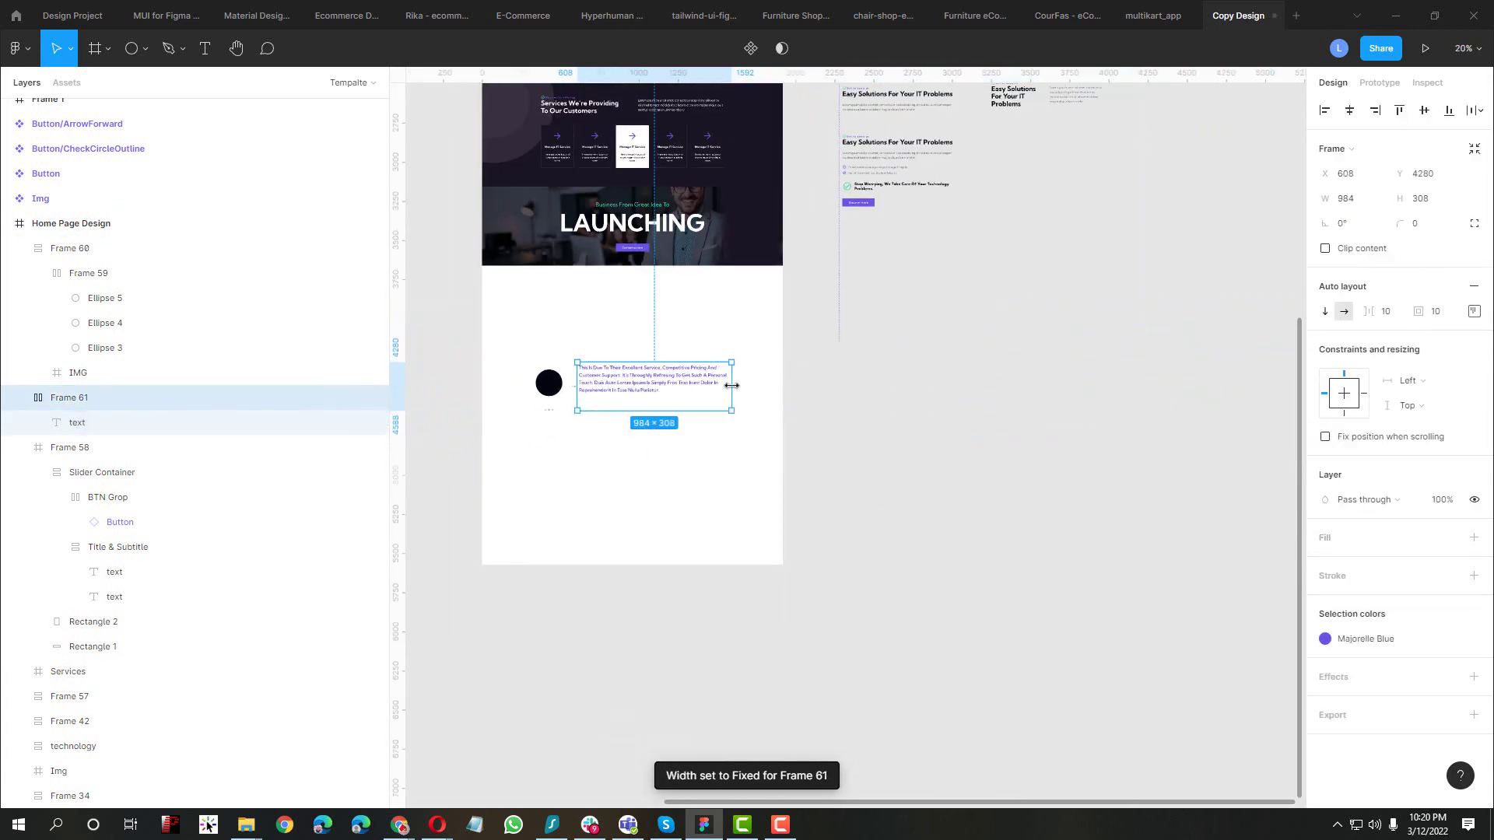
scroll(646, 389, up, 3)
Set the quote frame's auto layout padding to 0
click(1453, 319)
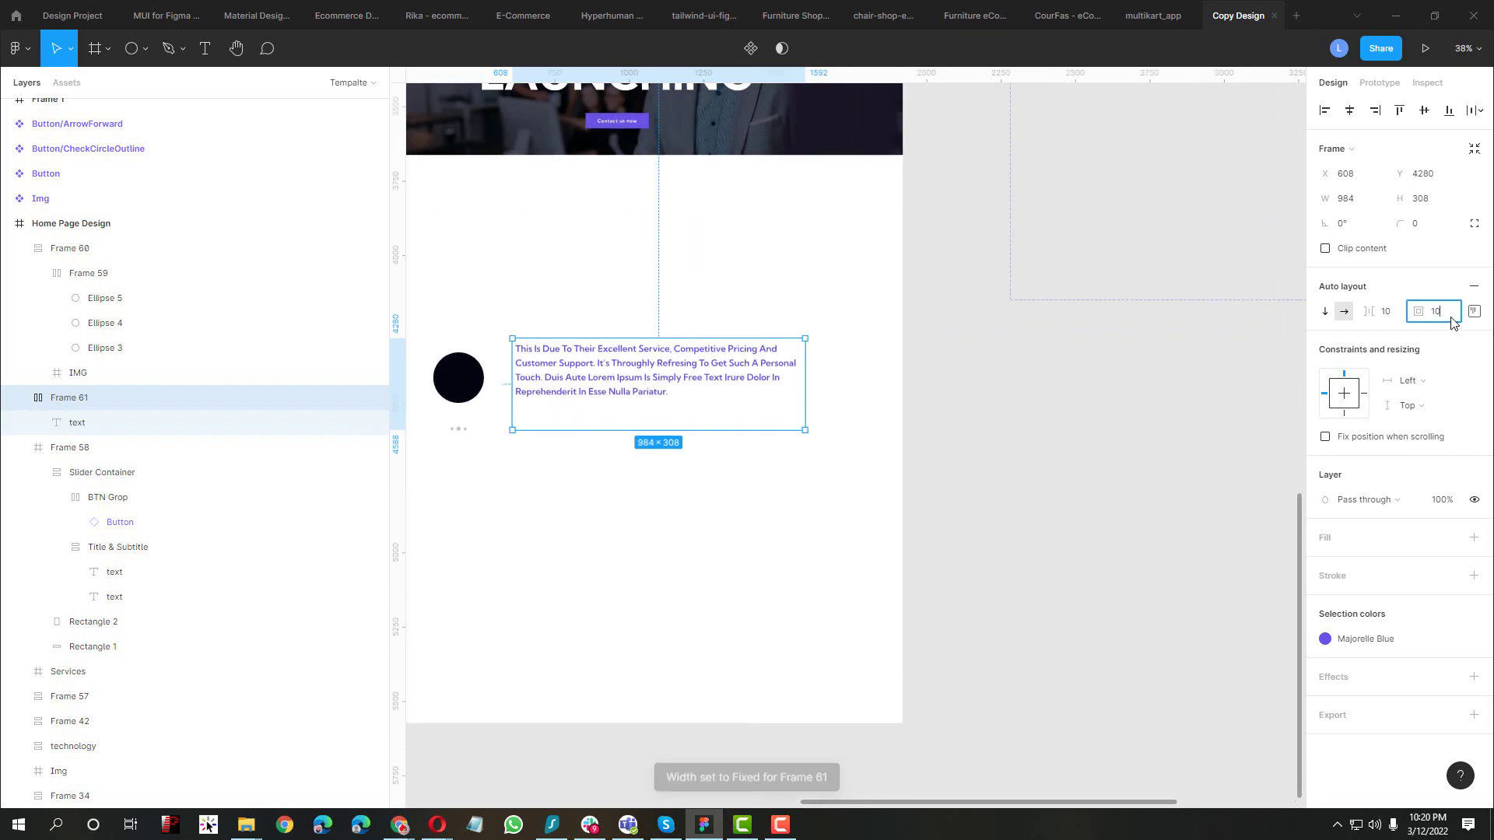
text(0)
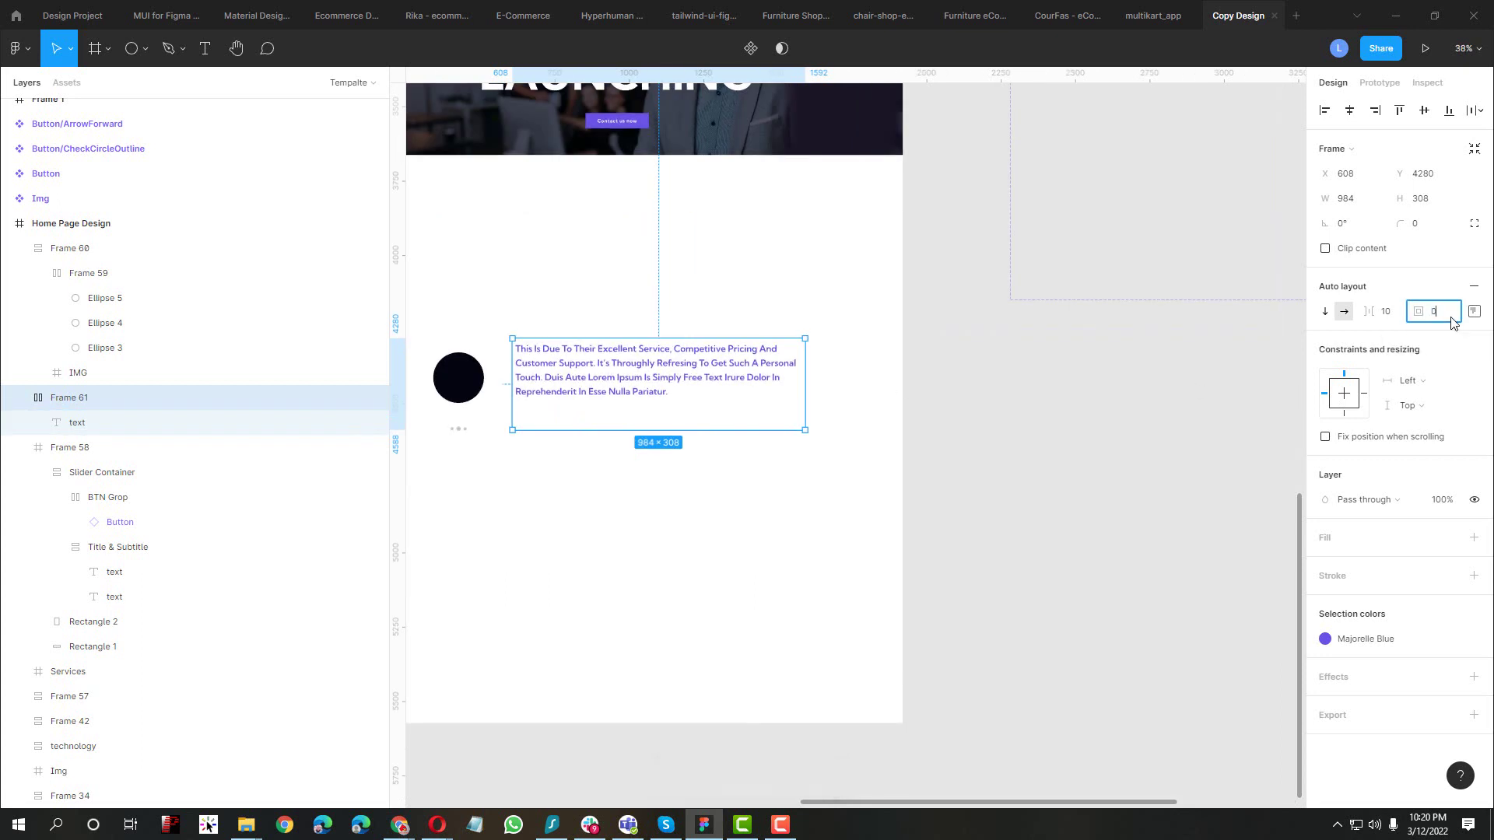
key(Return)
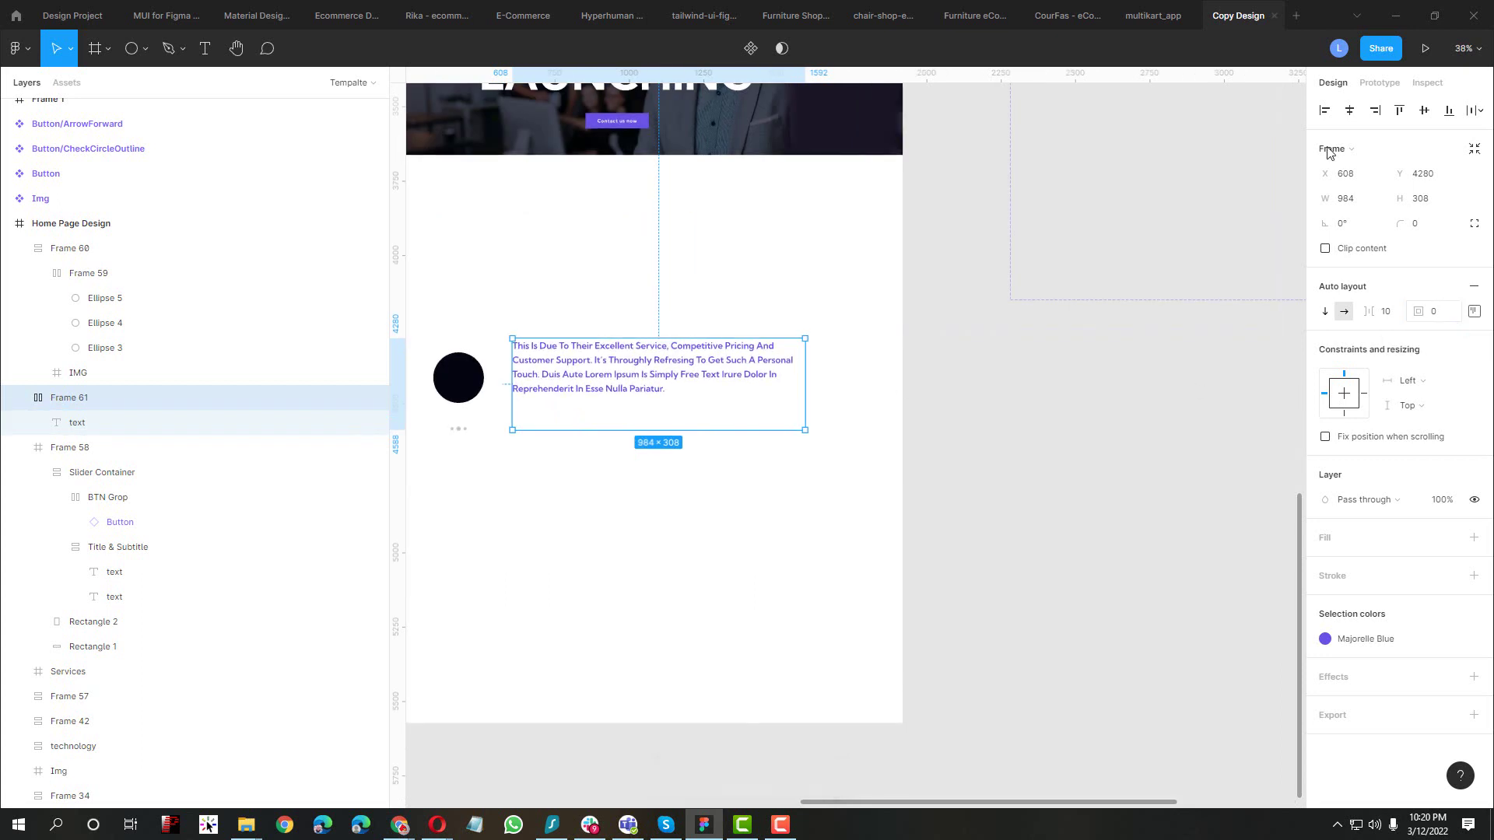
click(623, 386)
click(715, 465)
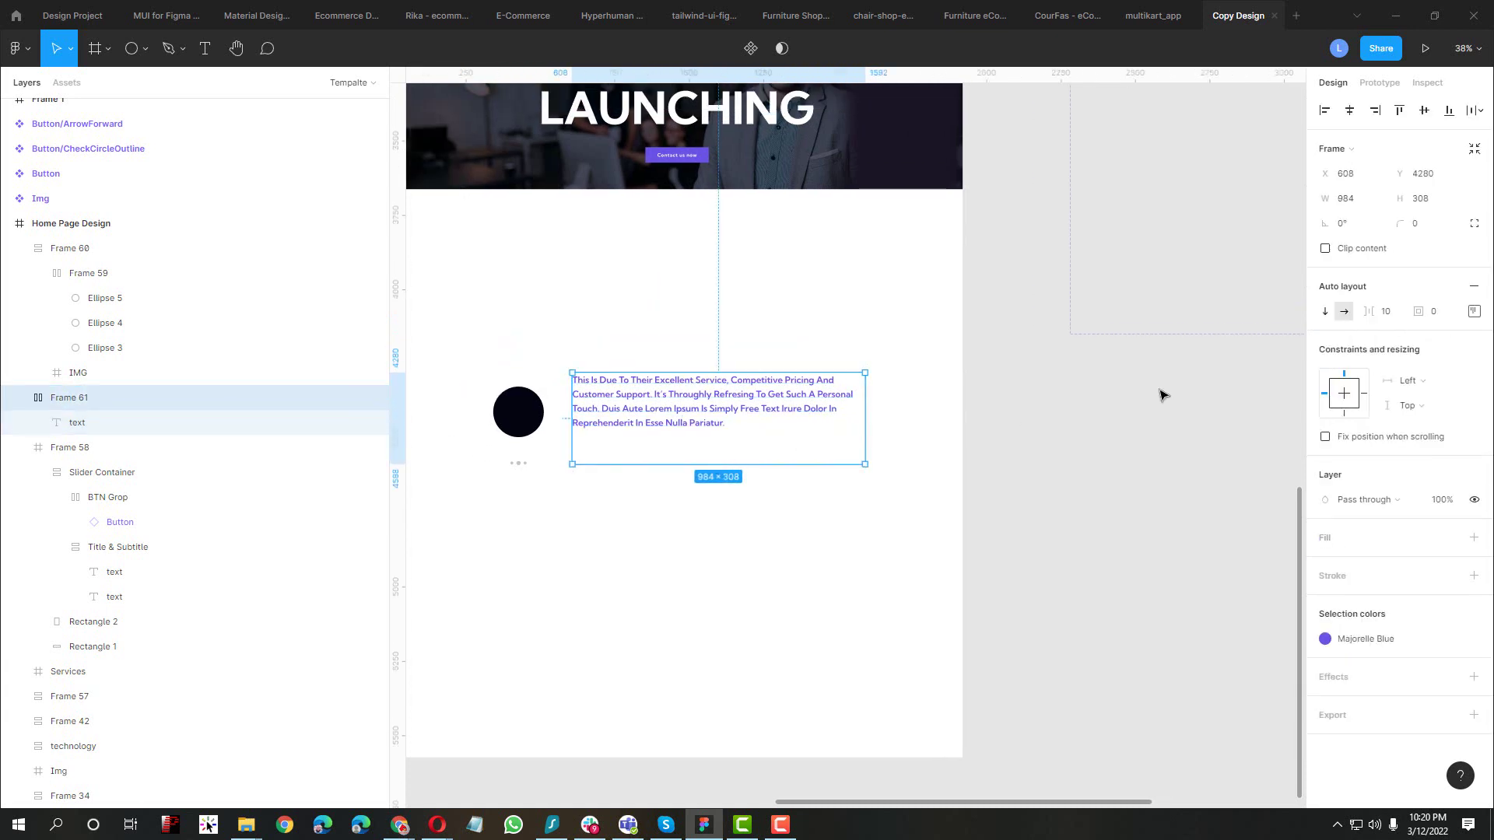
Set the quote frame's vertical resizing to Hug contents
click(1410, 405)
click(1422, 379)
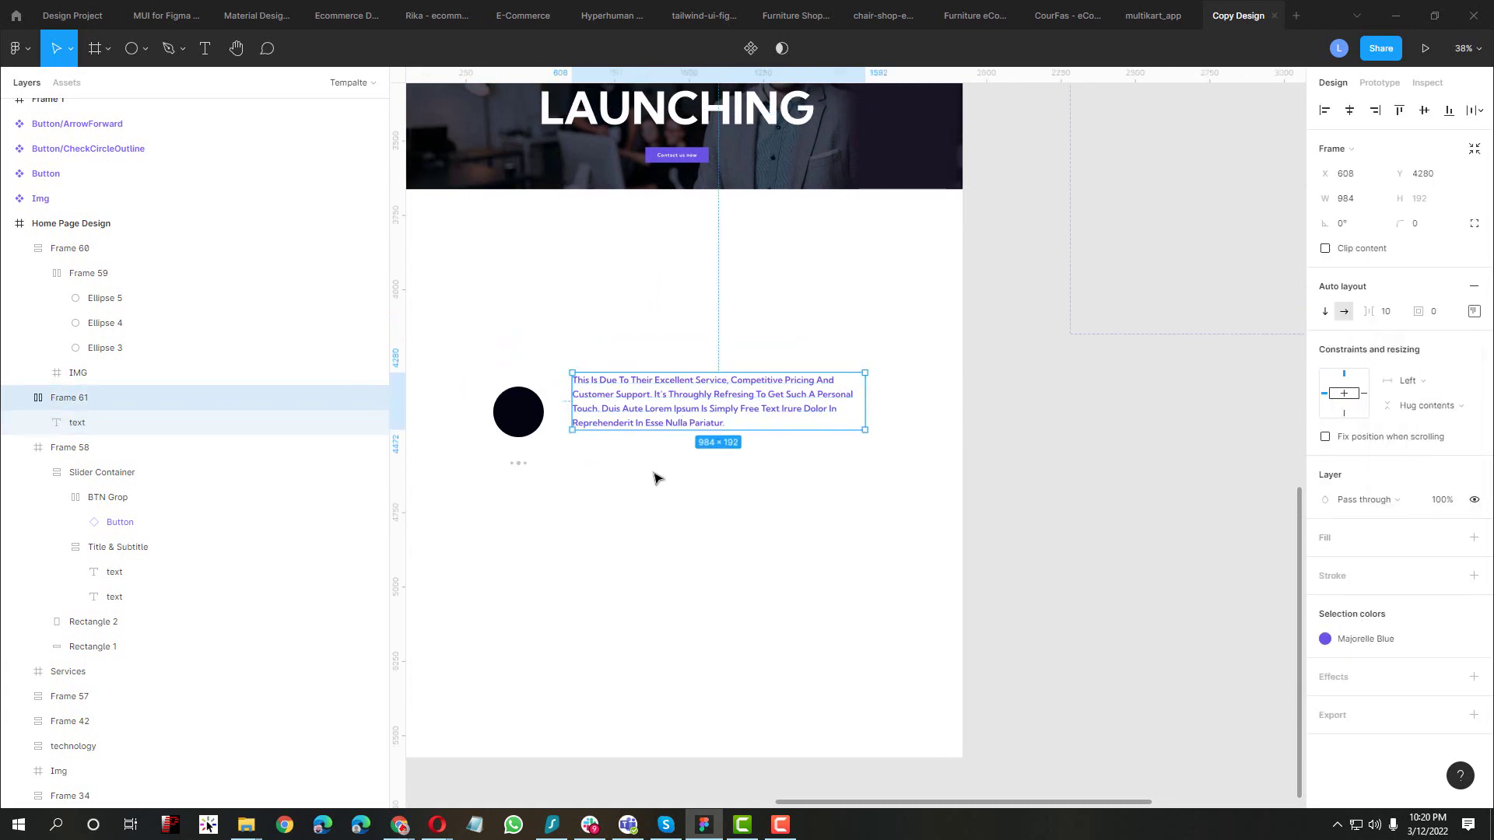
ctrl+scroll(671, 473, up, 3)
Compare the line spacing of the website's testimonial quote in Chrome with the Figma quote, and return to Figma
key(alt+Tab)
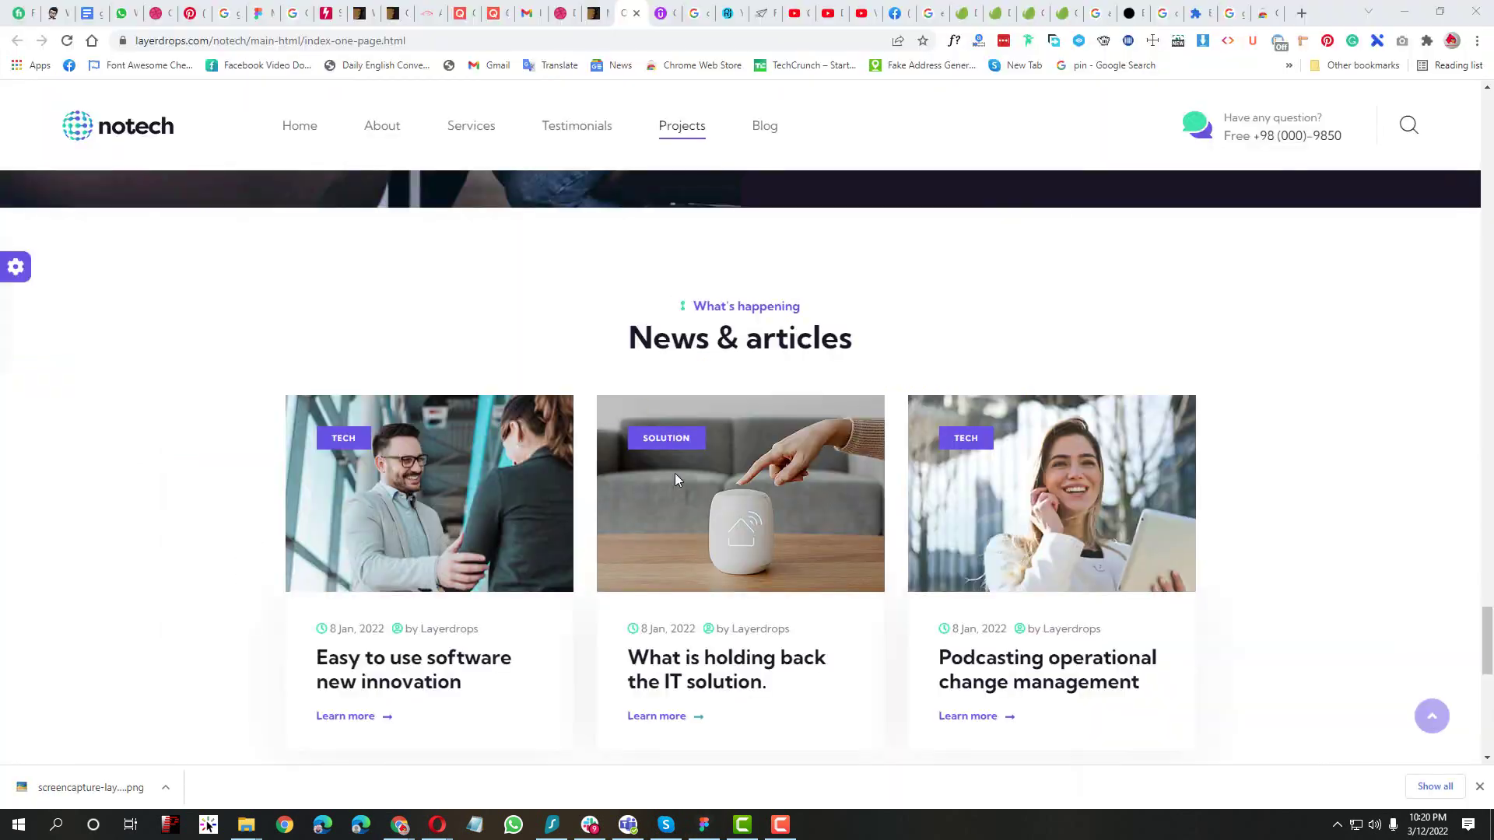
scroll(622, 433, up, 20)
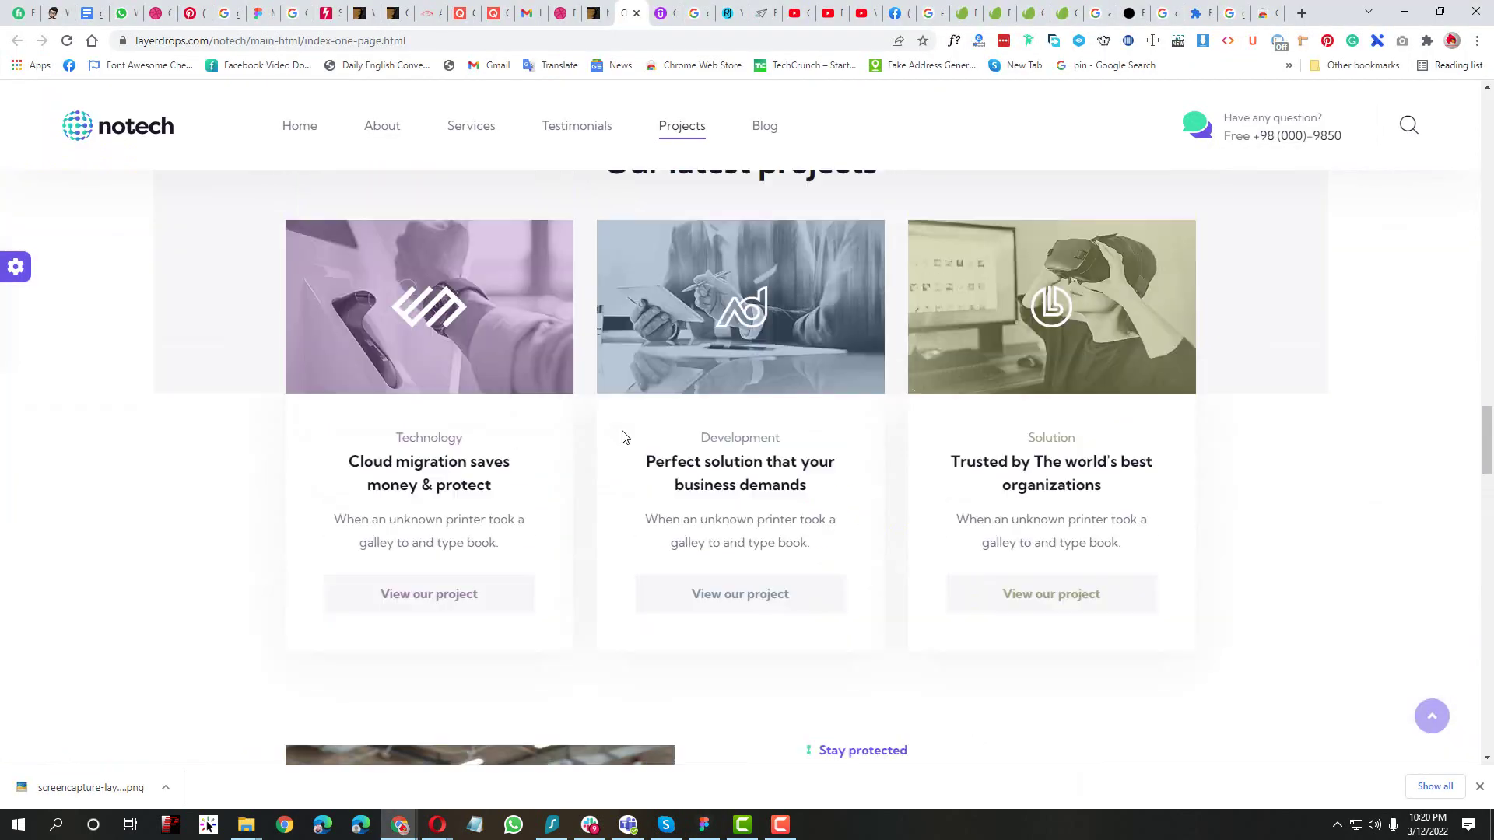
scroll(622, 437, up, 7)
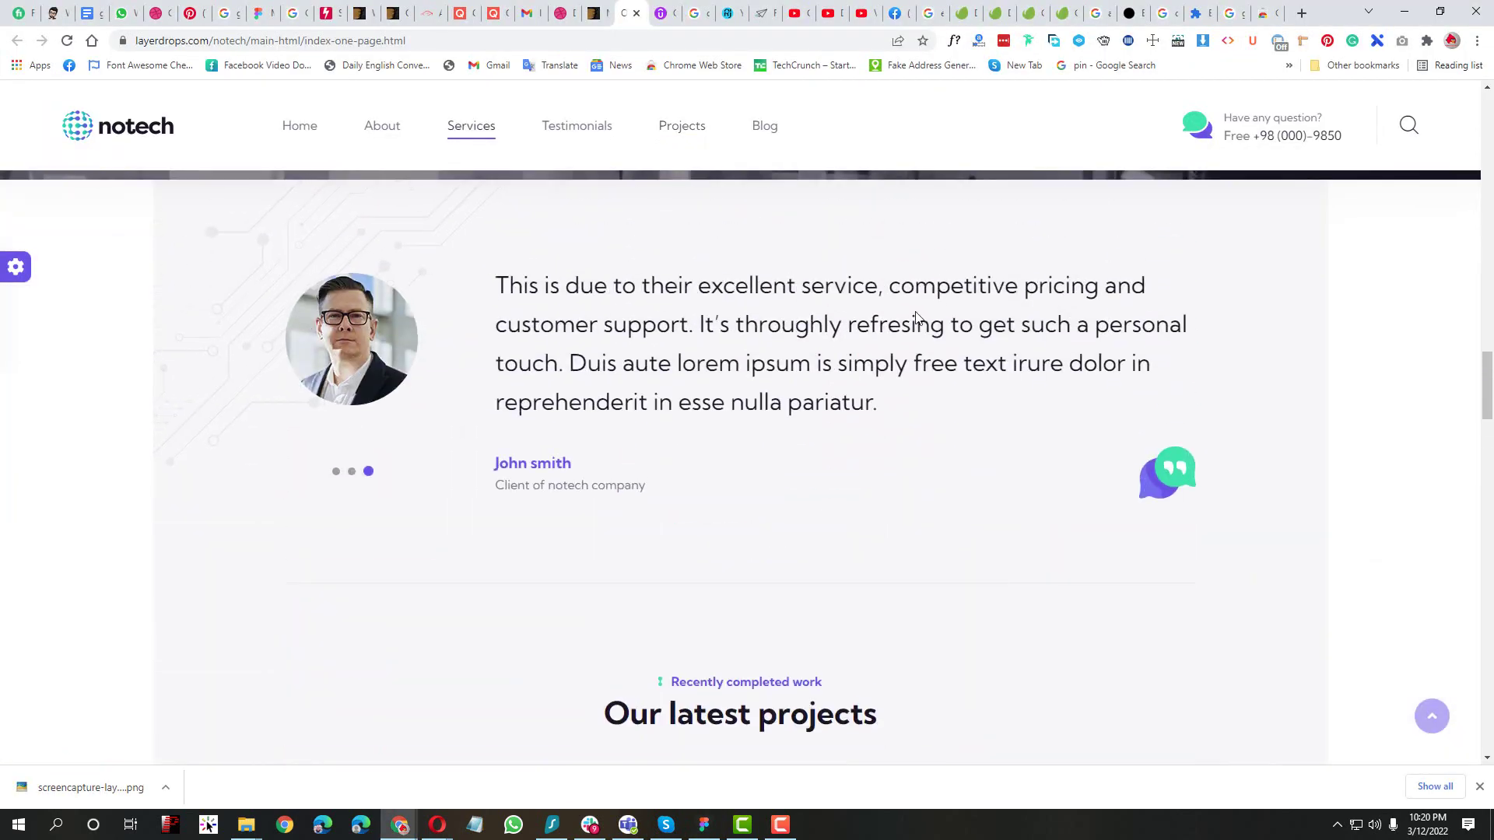
key(alt+Tab)
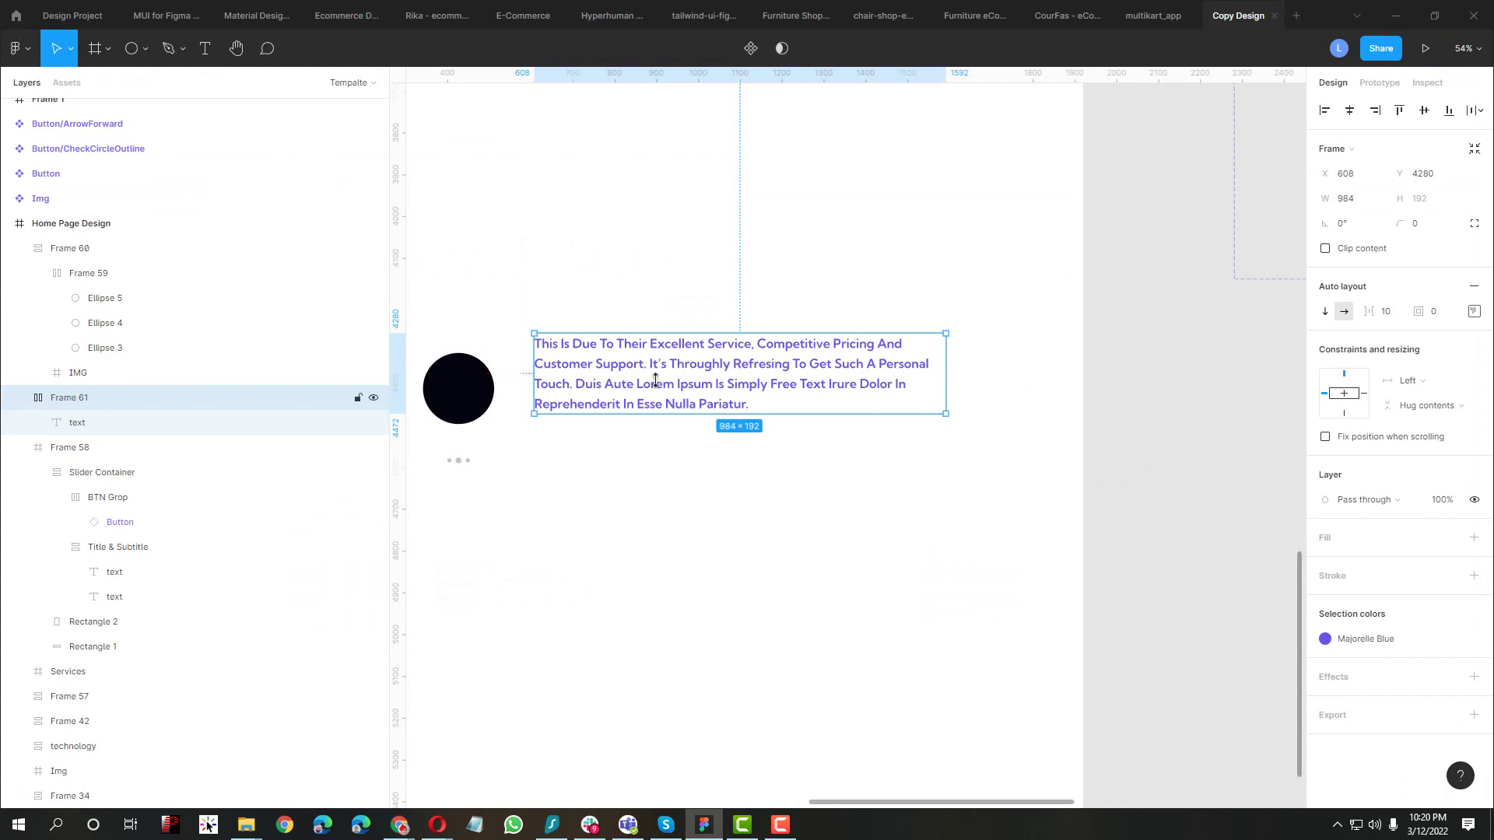
key(alt+Tab)
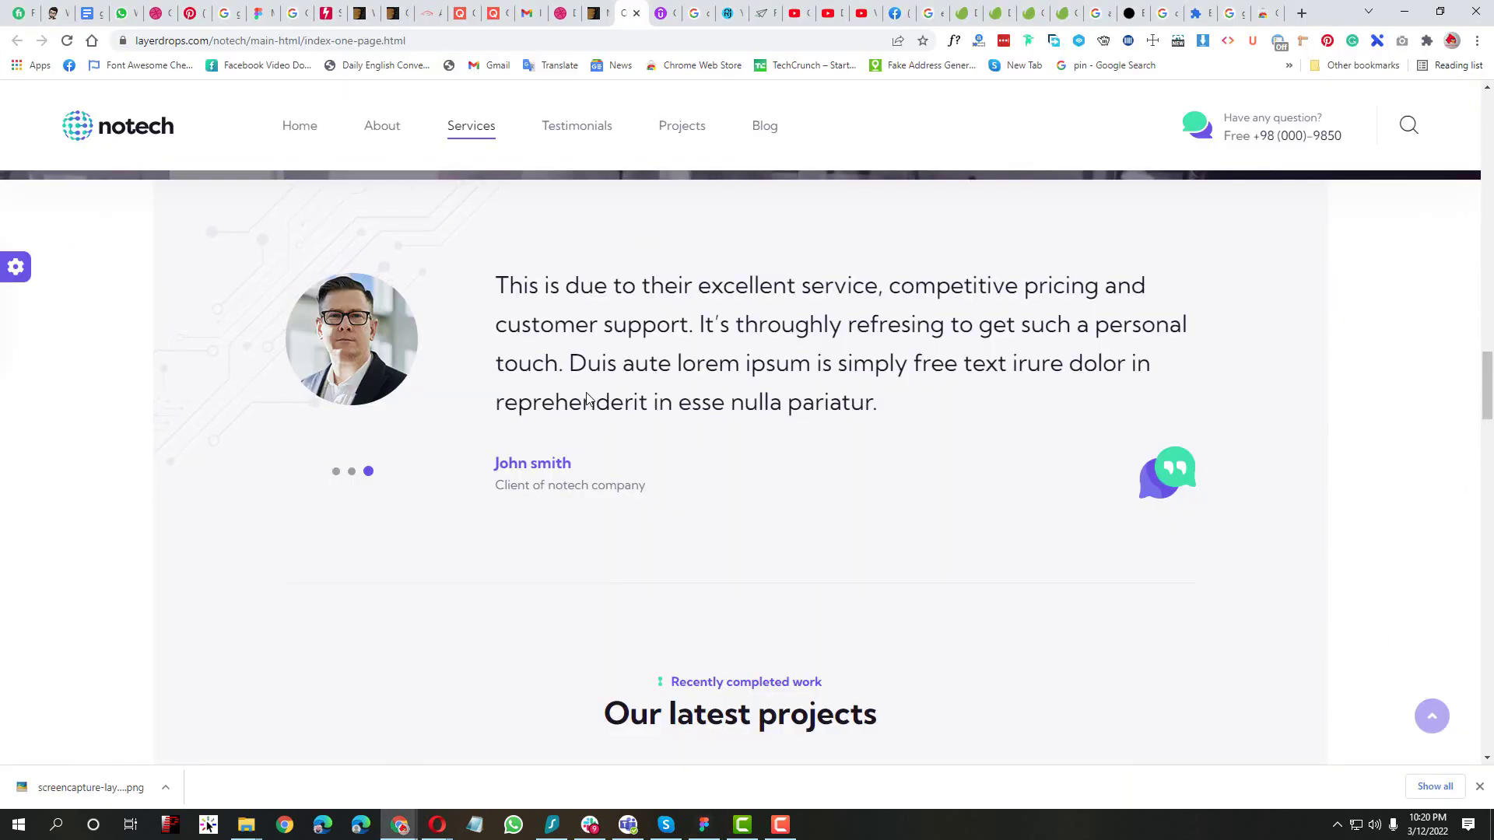
key(alt+Tab)
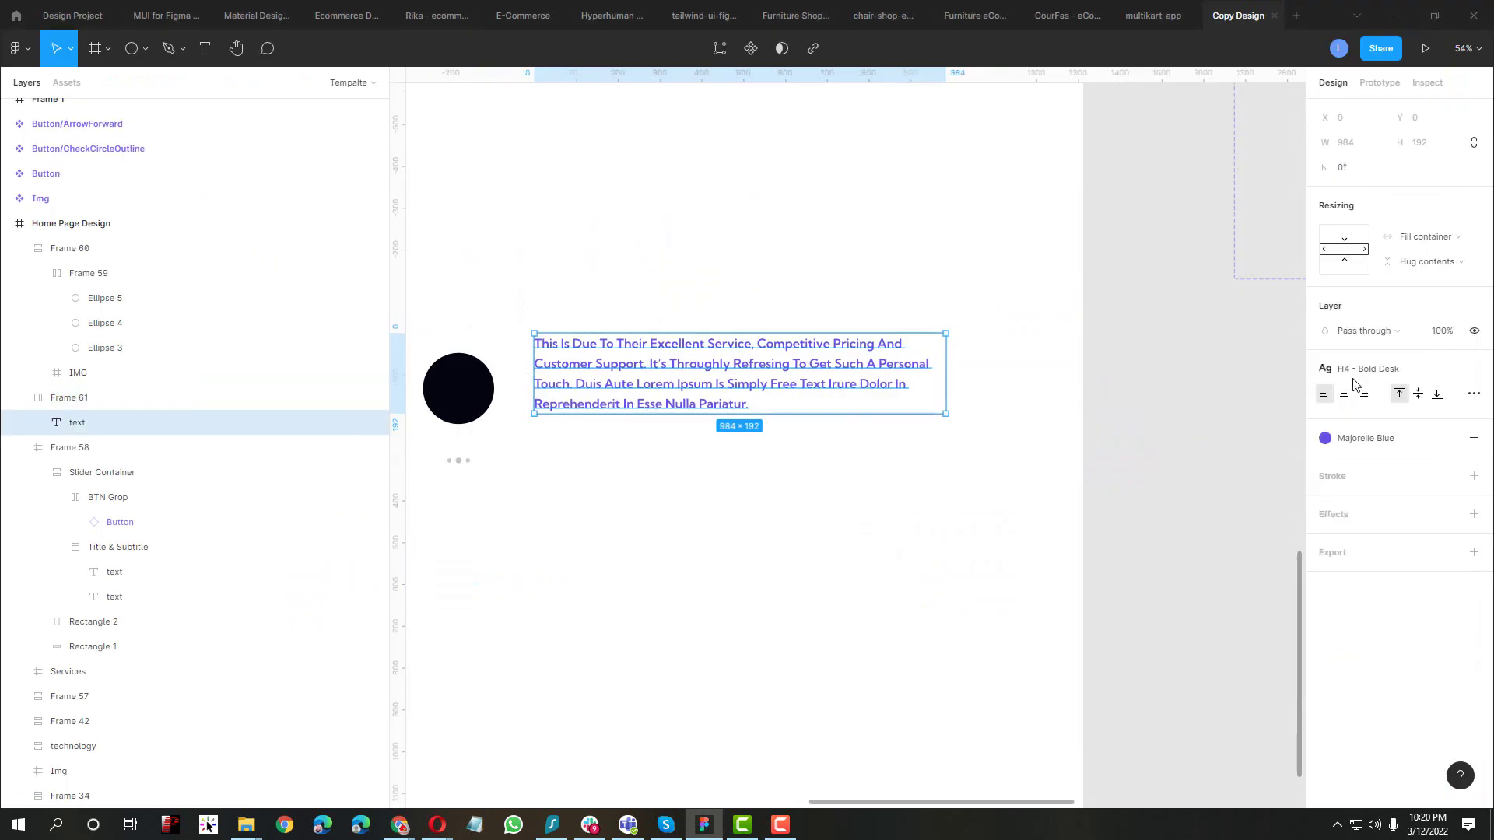
Set the line height of the quote's H4 - Bold Desk text style to 56
click(1358, 371)
click(1463, 539)
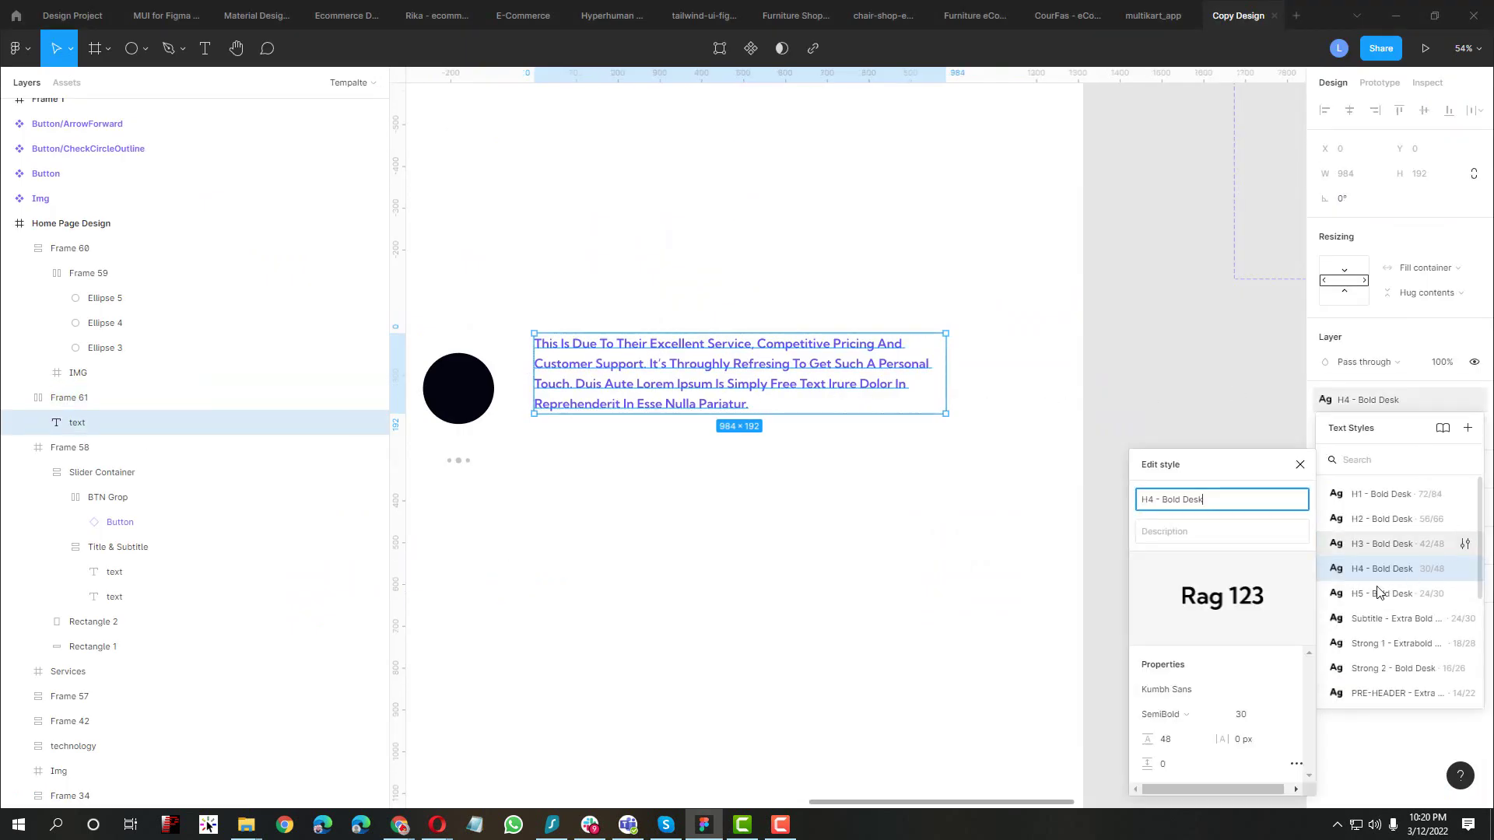
click(1172, 745)
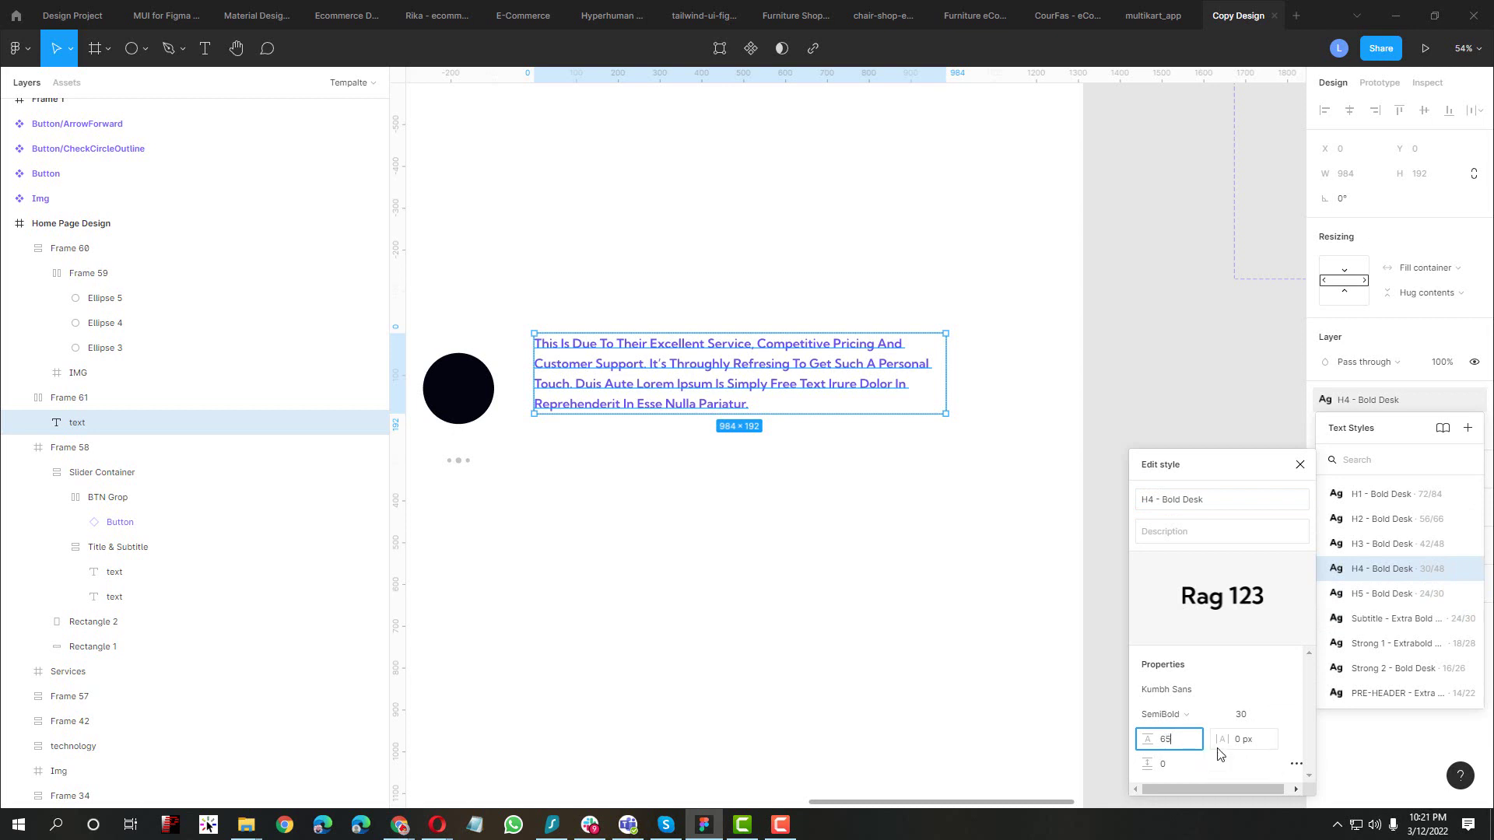
key(Return)
click(1166, 736)
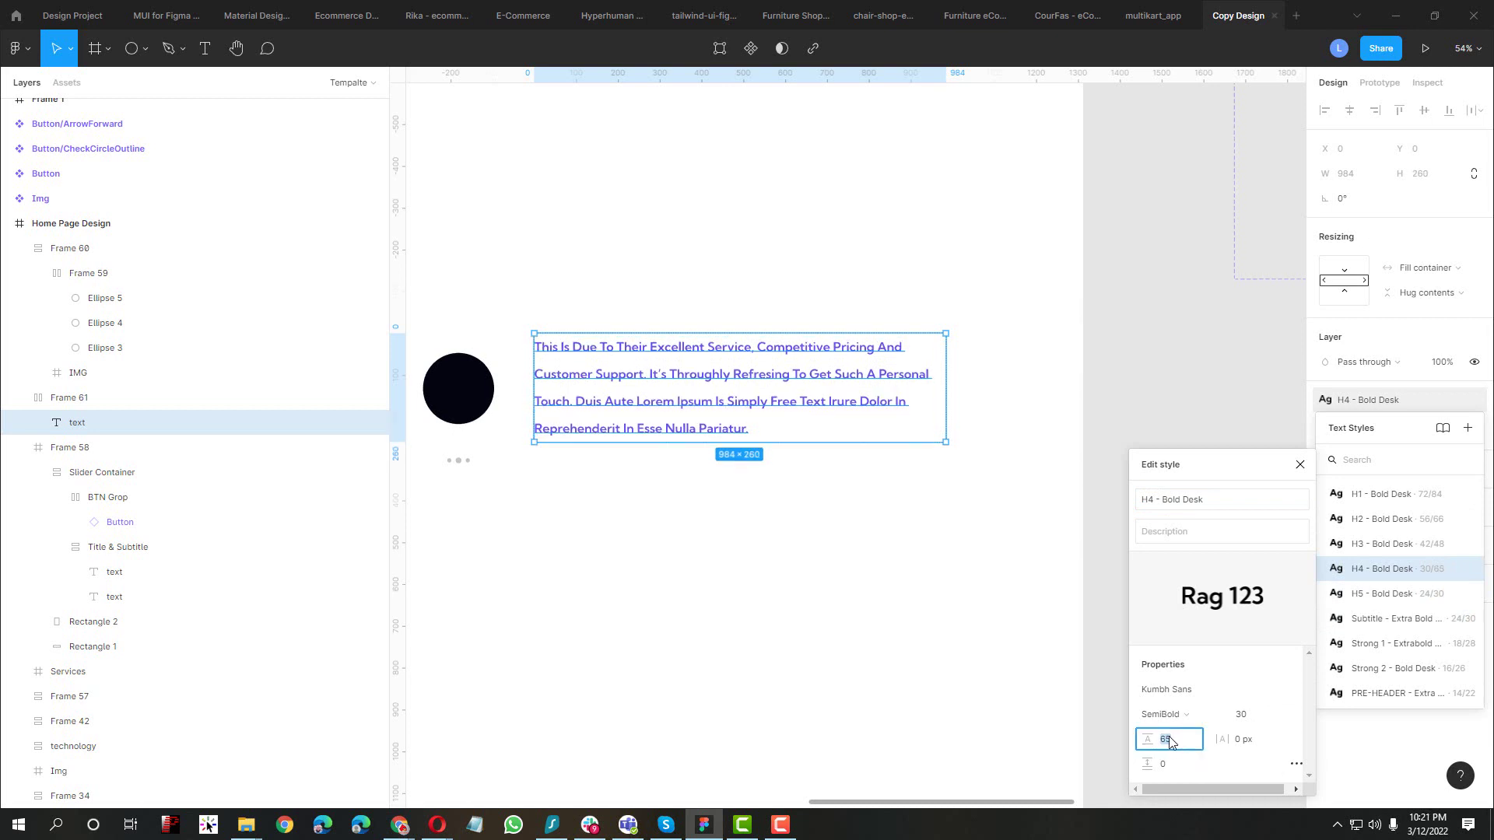
text(56)
key(Return)
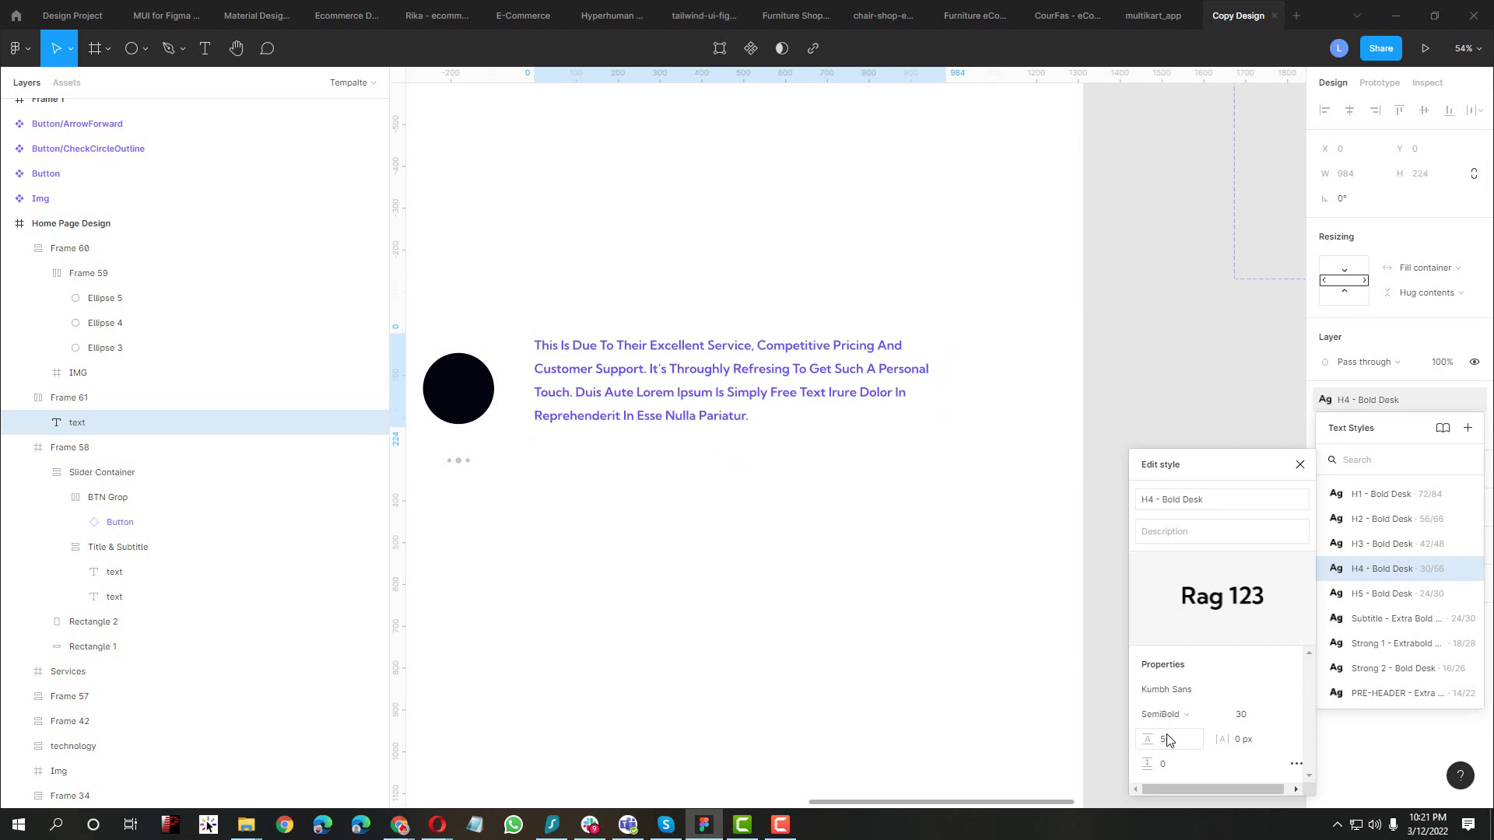
Compare the restyled quote's line spacing with the website's testimonial in Chrome, and return to Figma
scroll(668, 496, up, 5)
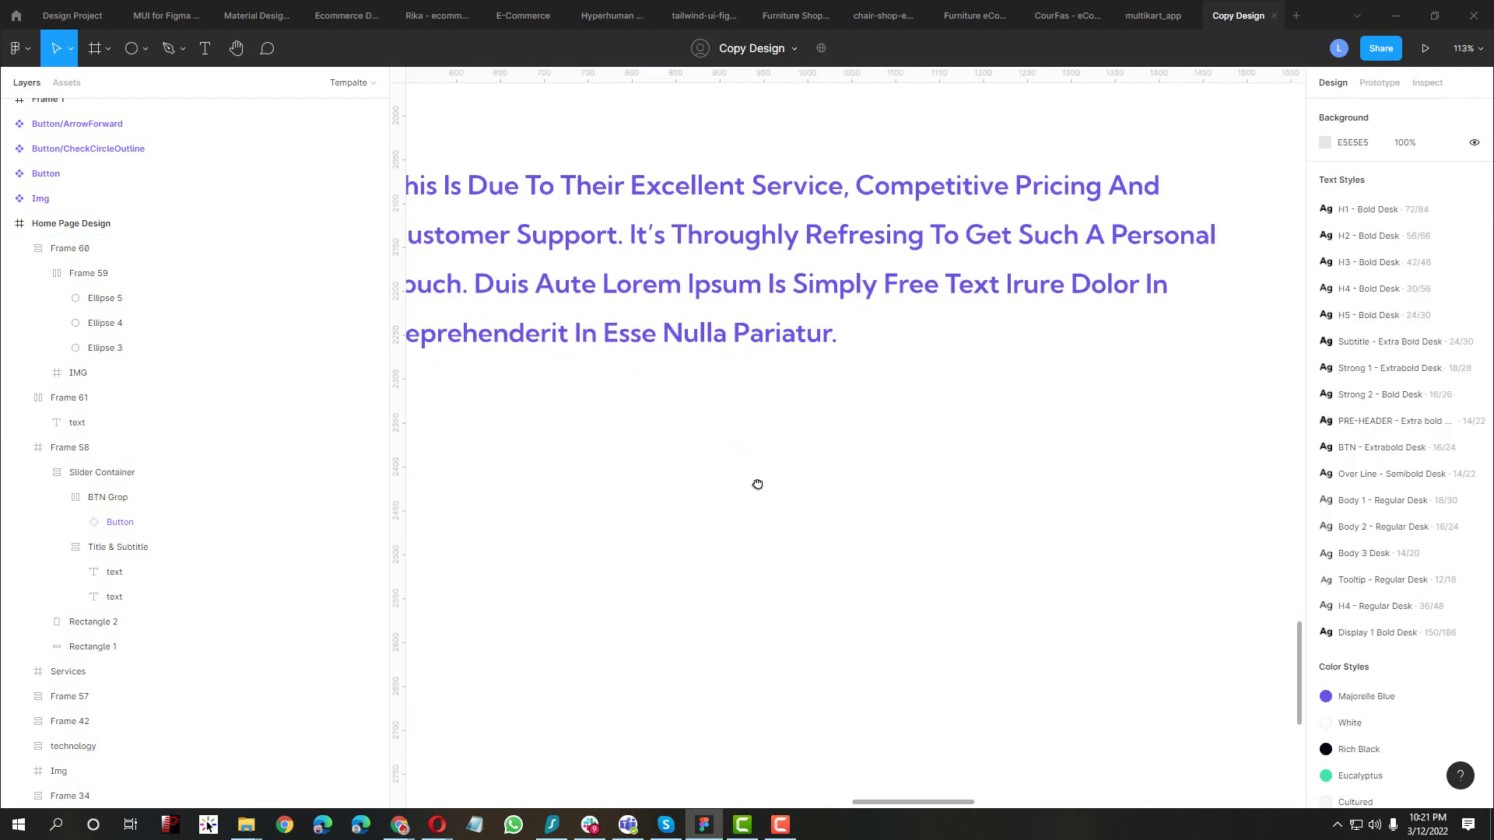
scroll(757, 483, left, 3)
scroll(763, 511, down, 3)
click(833, 443)
drag(834, 444, 680, 379)
key(alt+Tab)
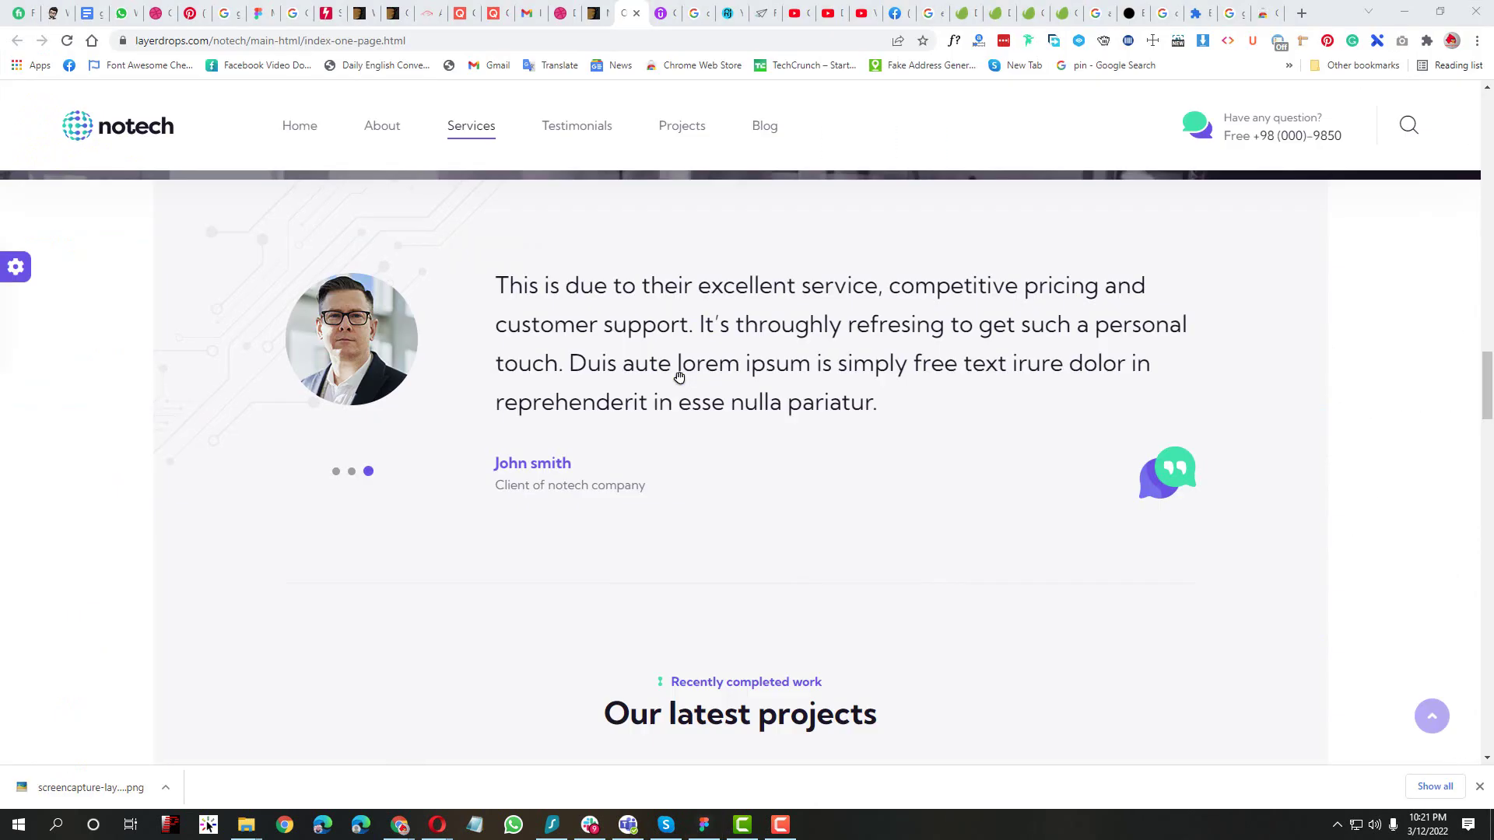
key(alt+Tab)
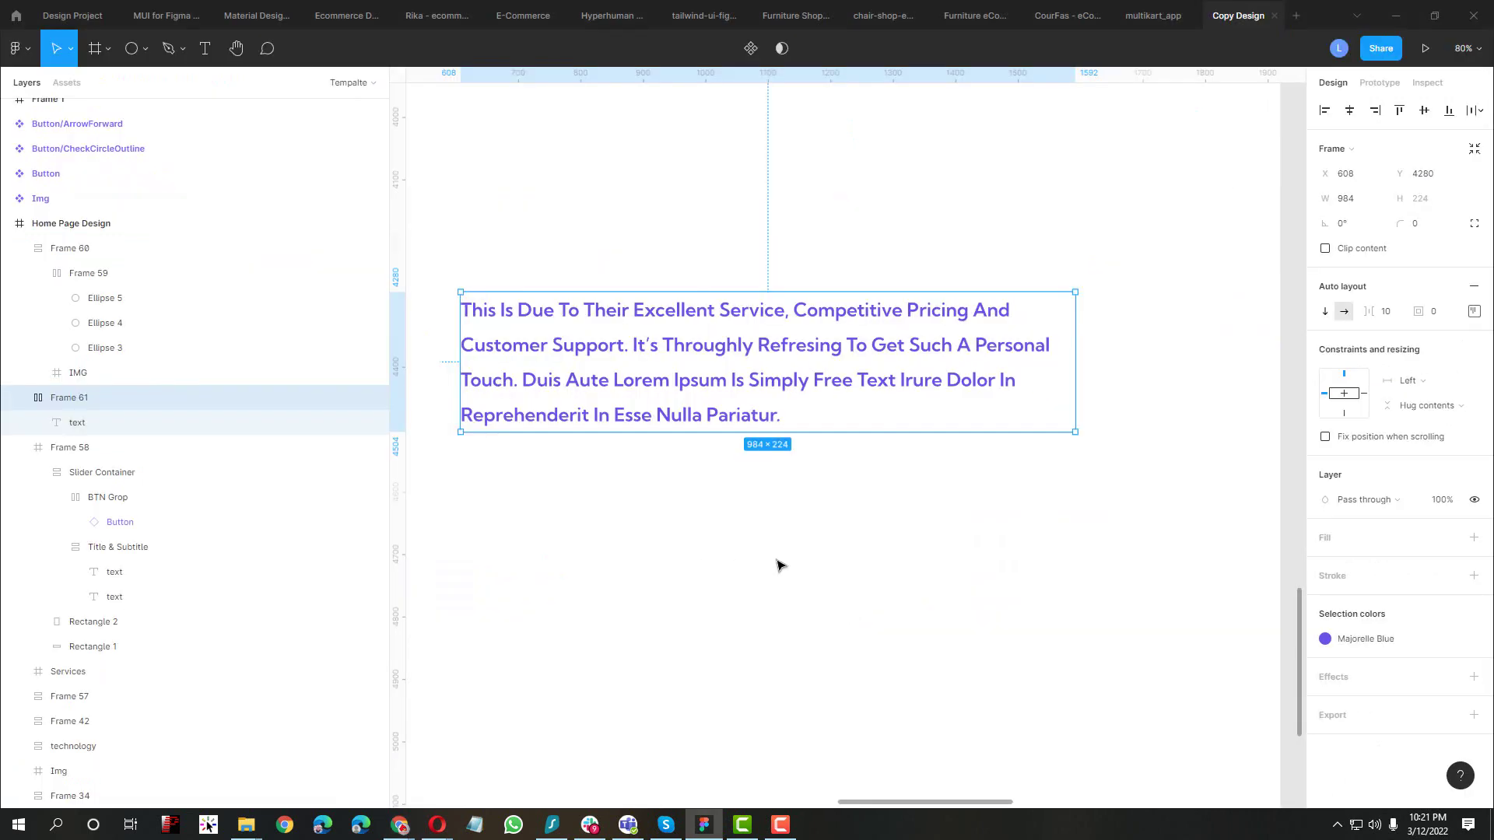
scroll(781, 566, down, 3)
click(741, 517)
drag(741, 518, 747, 648)
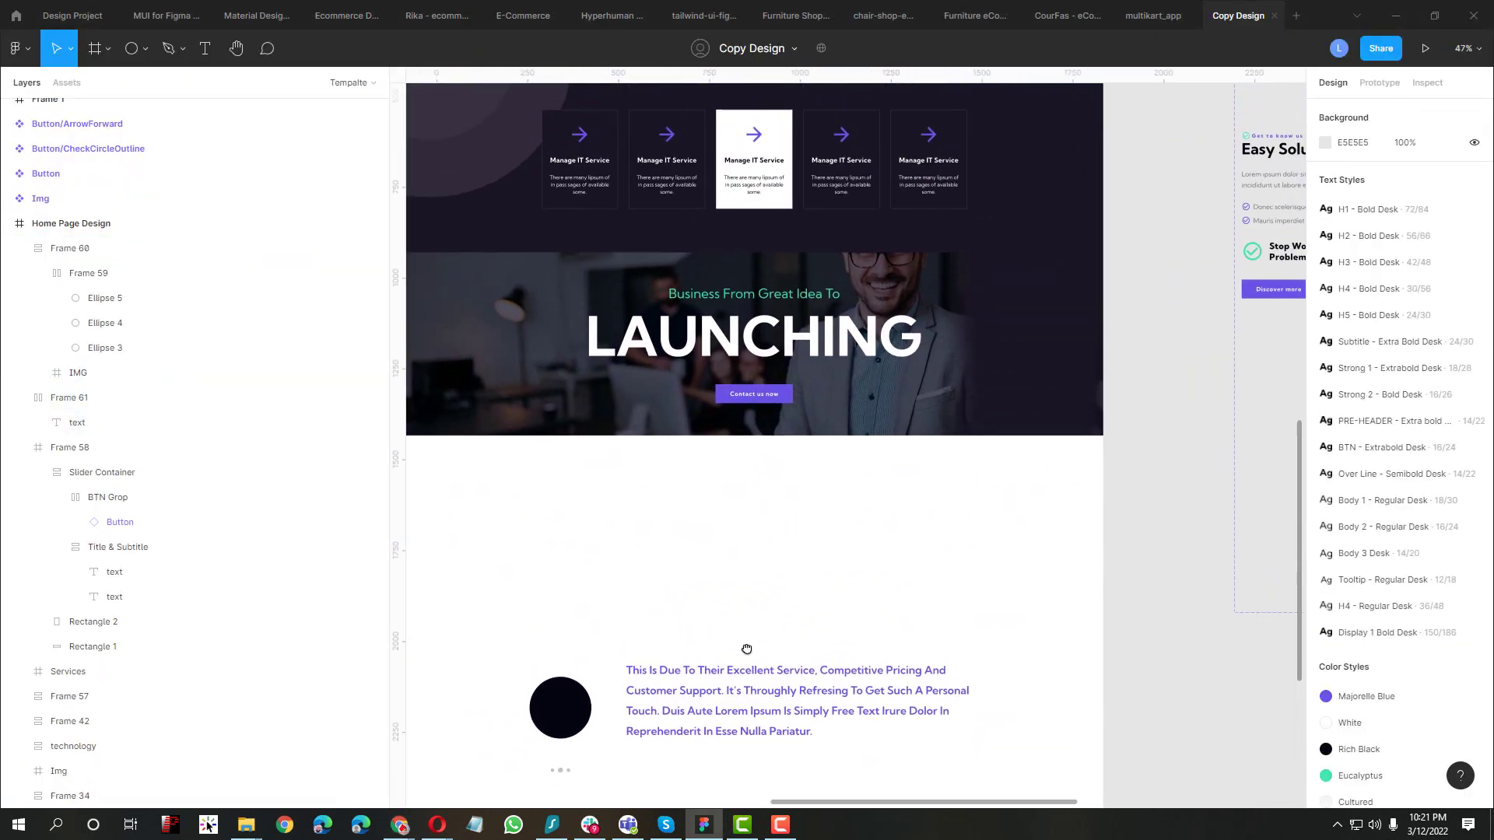
scroll(747, 654, up, 1)
scroll(747, 653, down, 1)
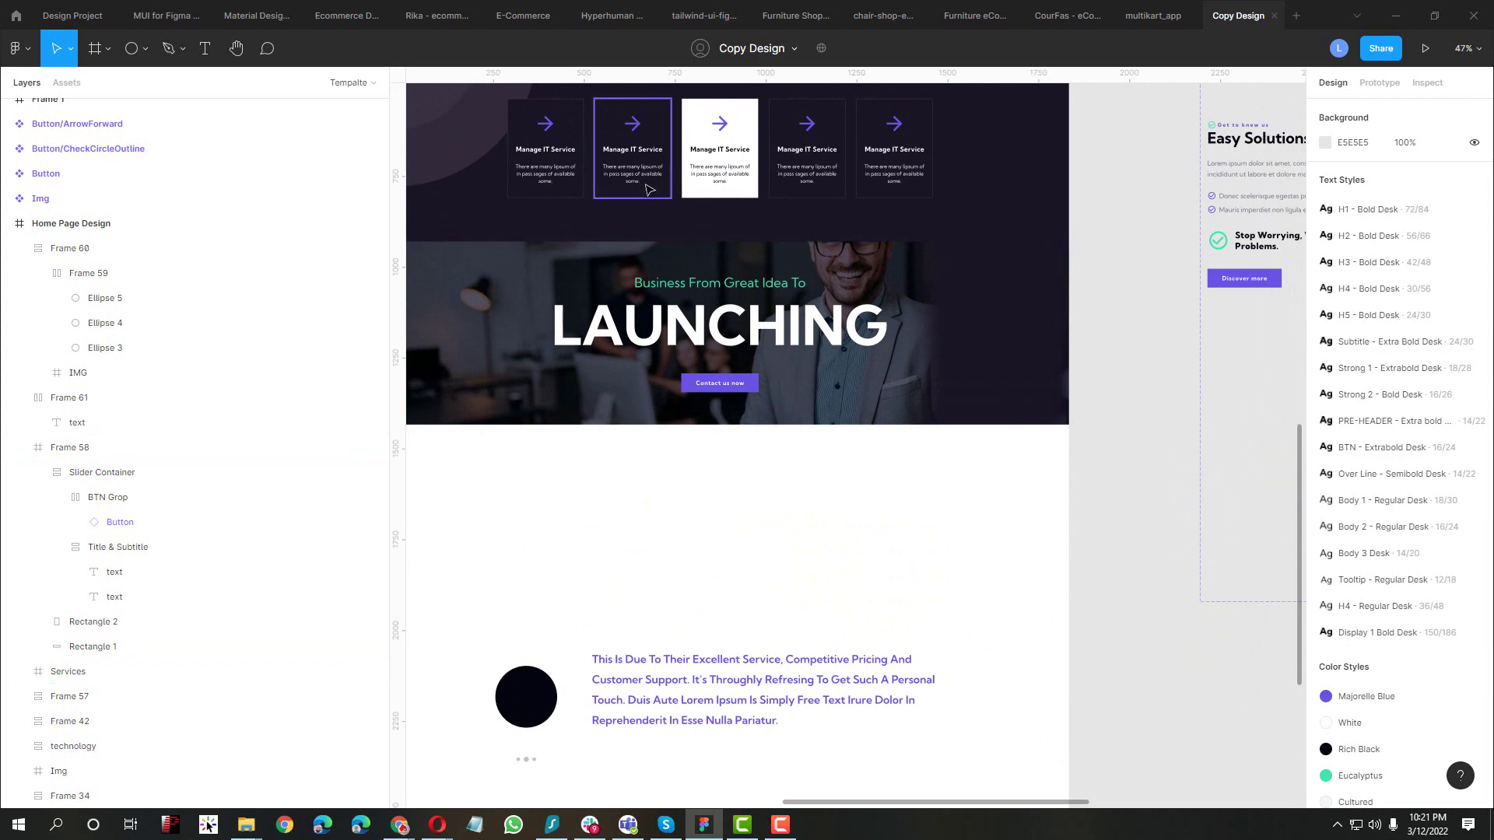
click(650, 189)
double_click(632, 148)
drag(632, 149, 843, 444)
key(ctrl+z)
Add a text layer reading "sdfasf" in the empty area just above the quote
click(701, 592)
key(t)
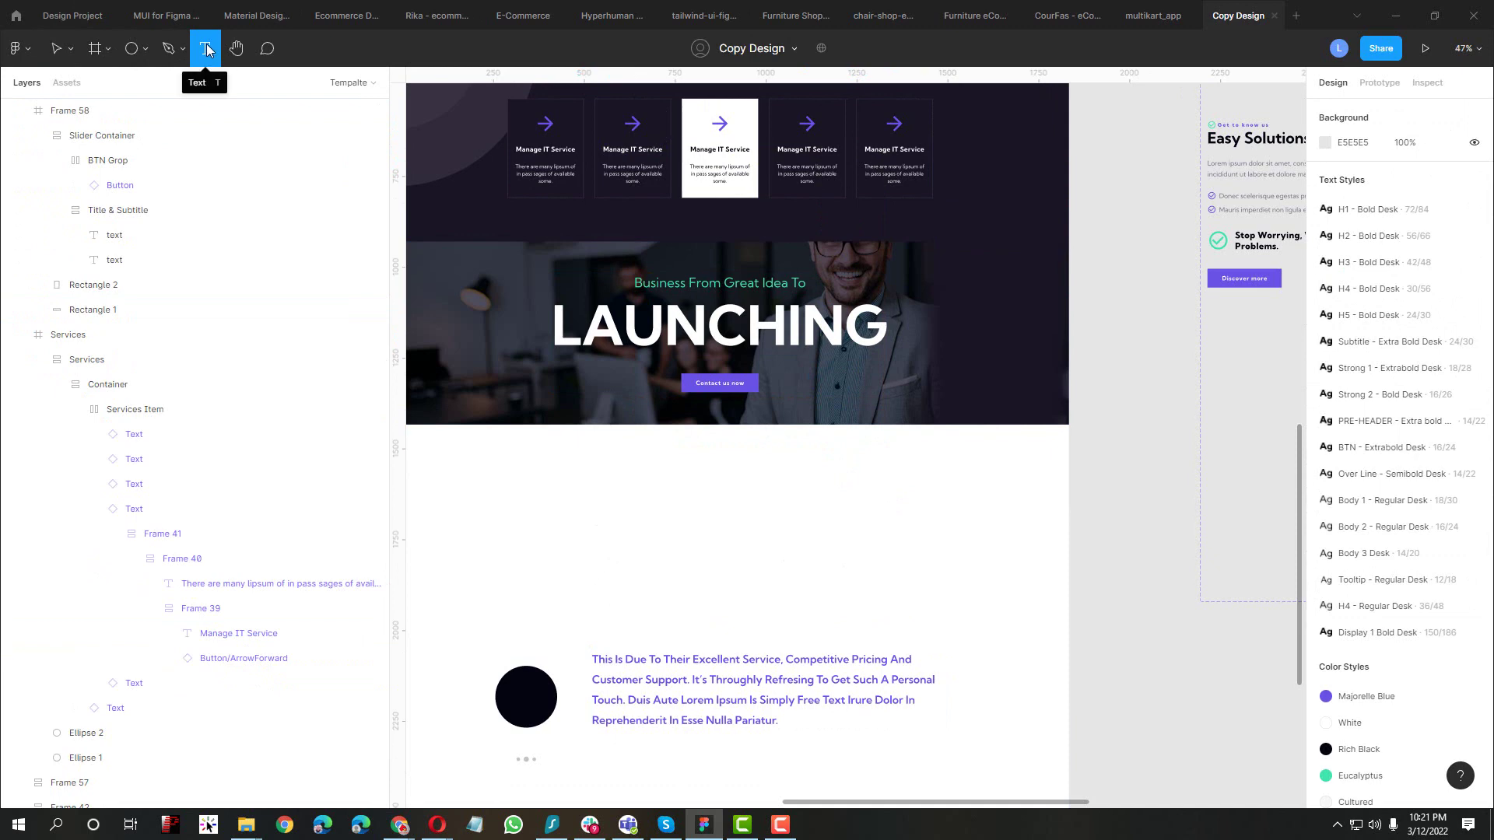
click(621, 600)
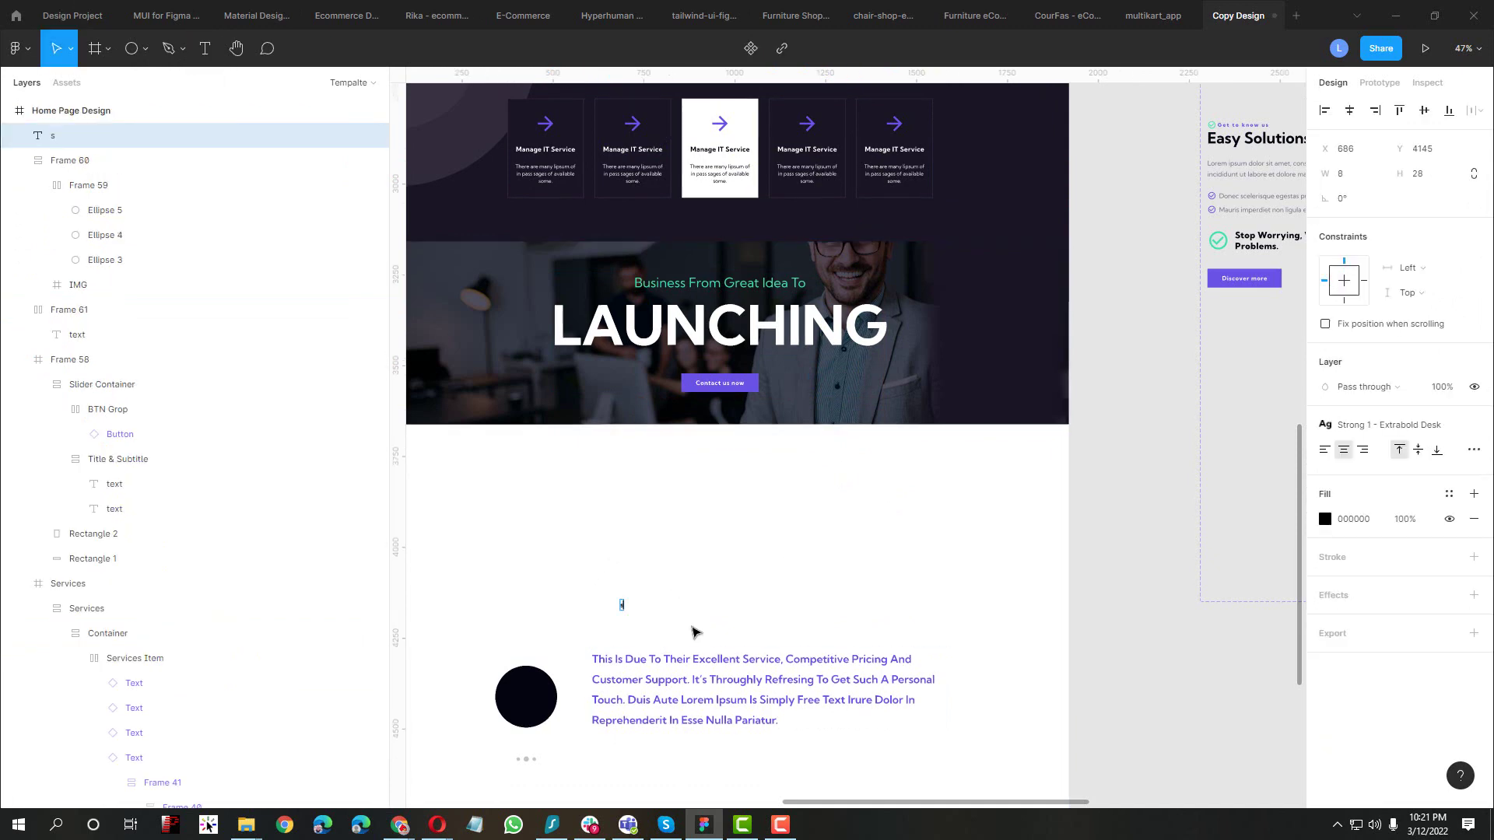
text(sdfasf)
key(Escape)
Switch to Chrome, inspect the client name under the website's testimonial and copy its text from the page source
key(alt+Tab)
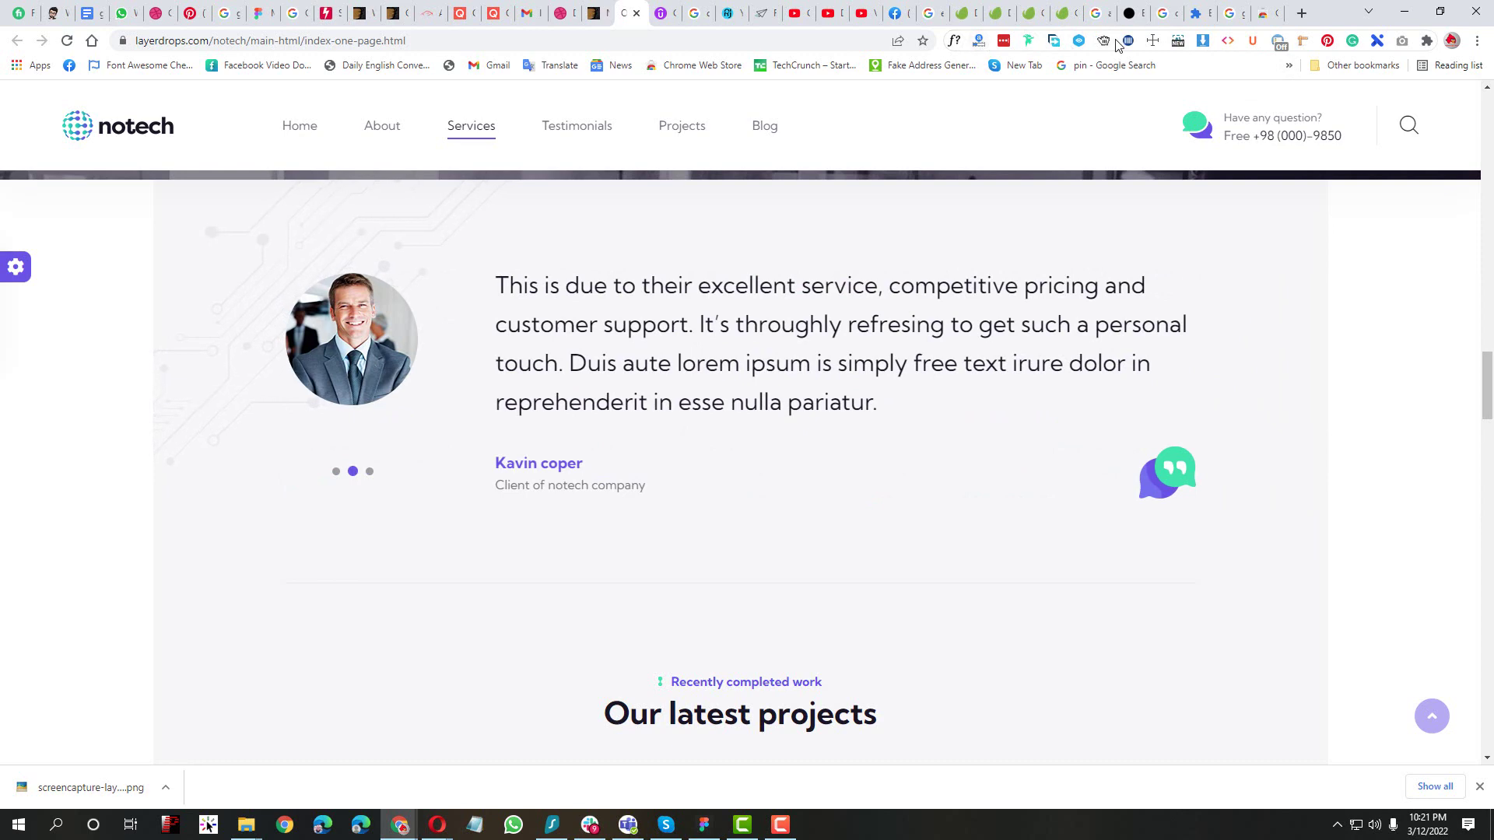
click(1080, 41)
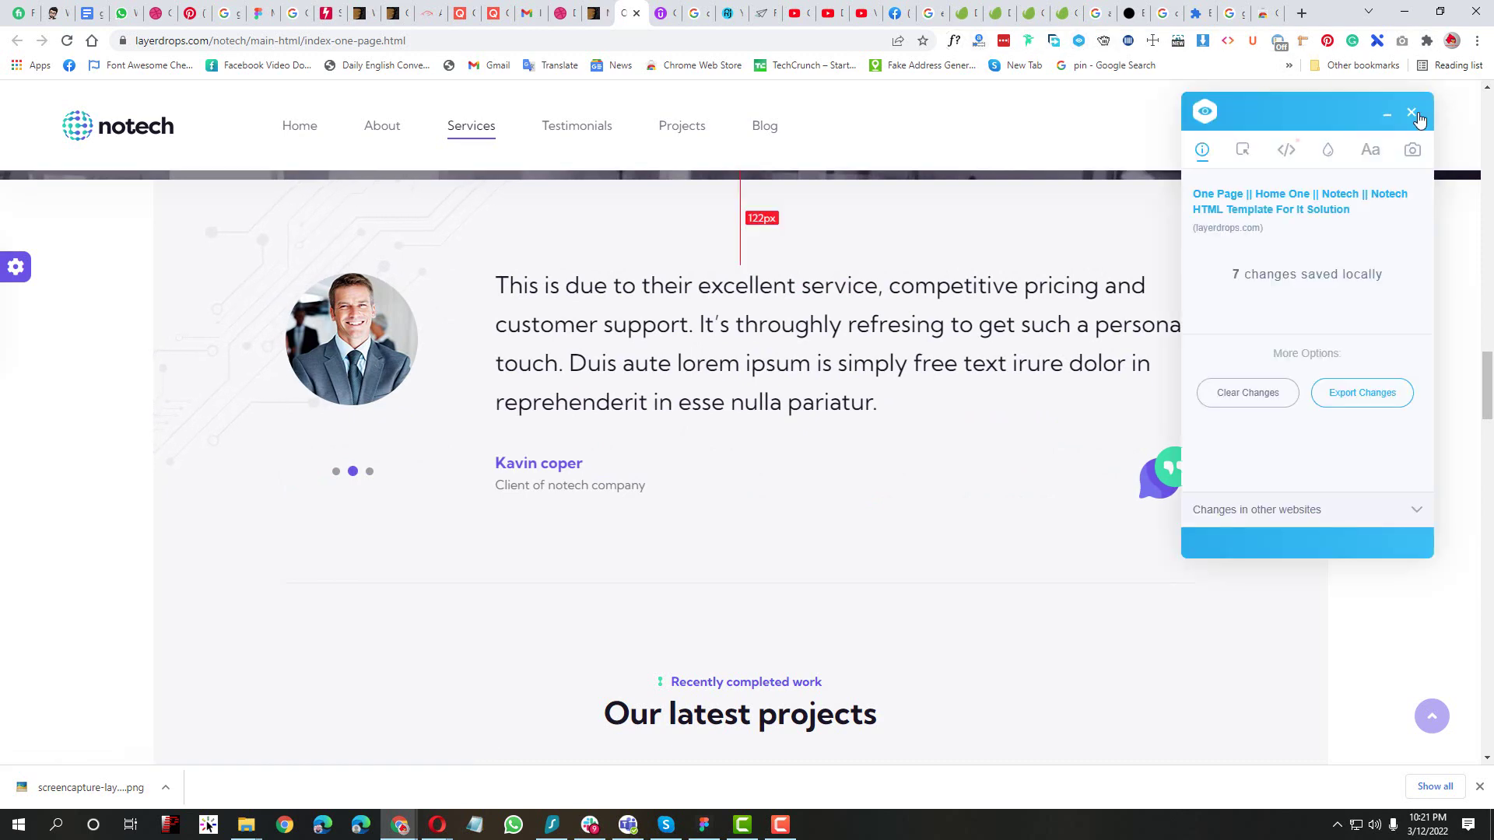
click(687, 496)
right_click(522, 465)
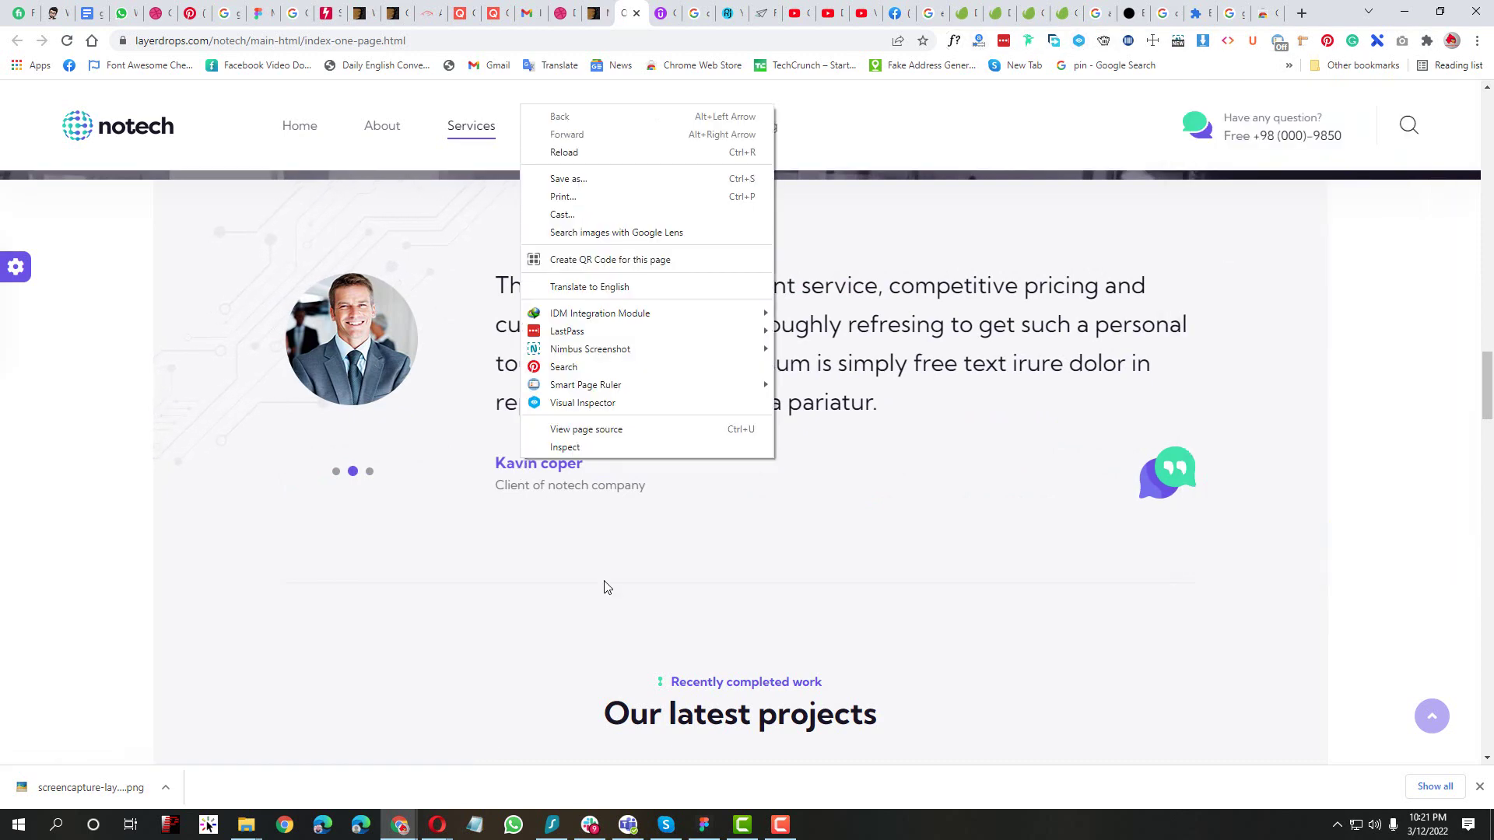
click(595, 446)
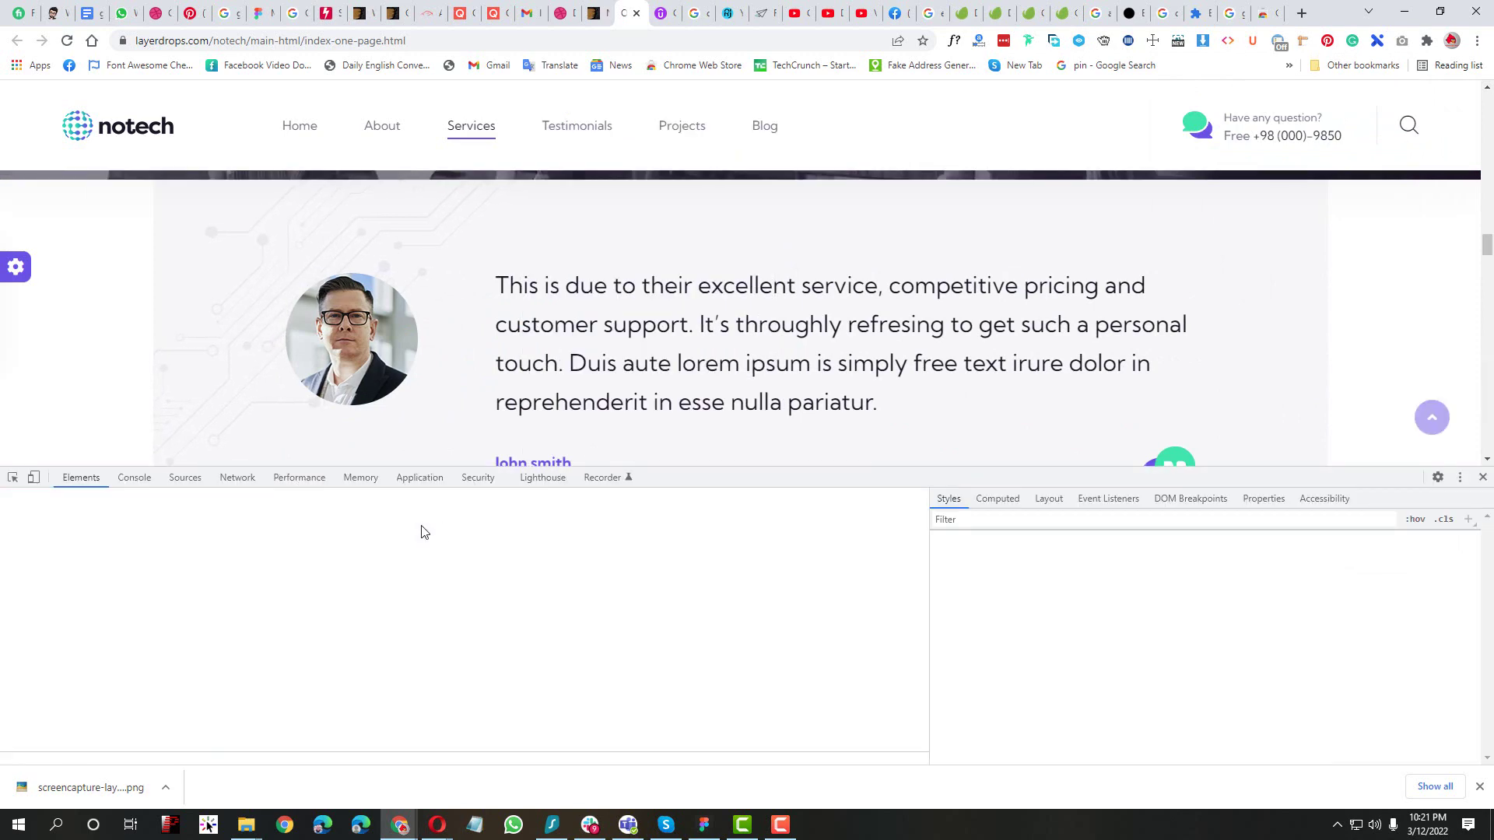
click(12, 480)
click(518, 202)
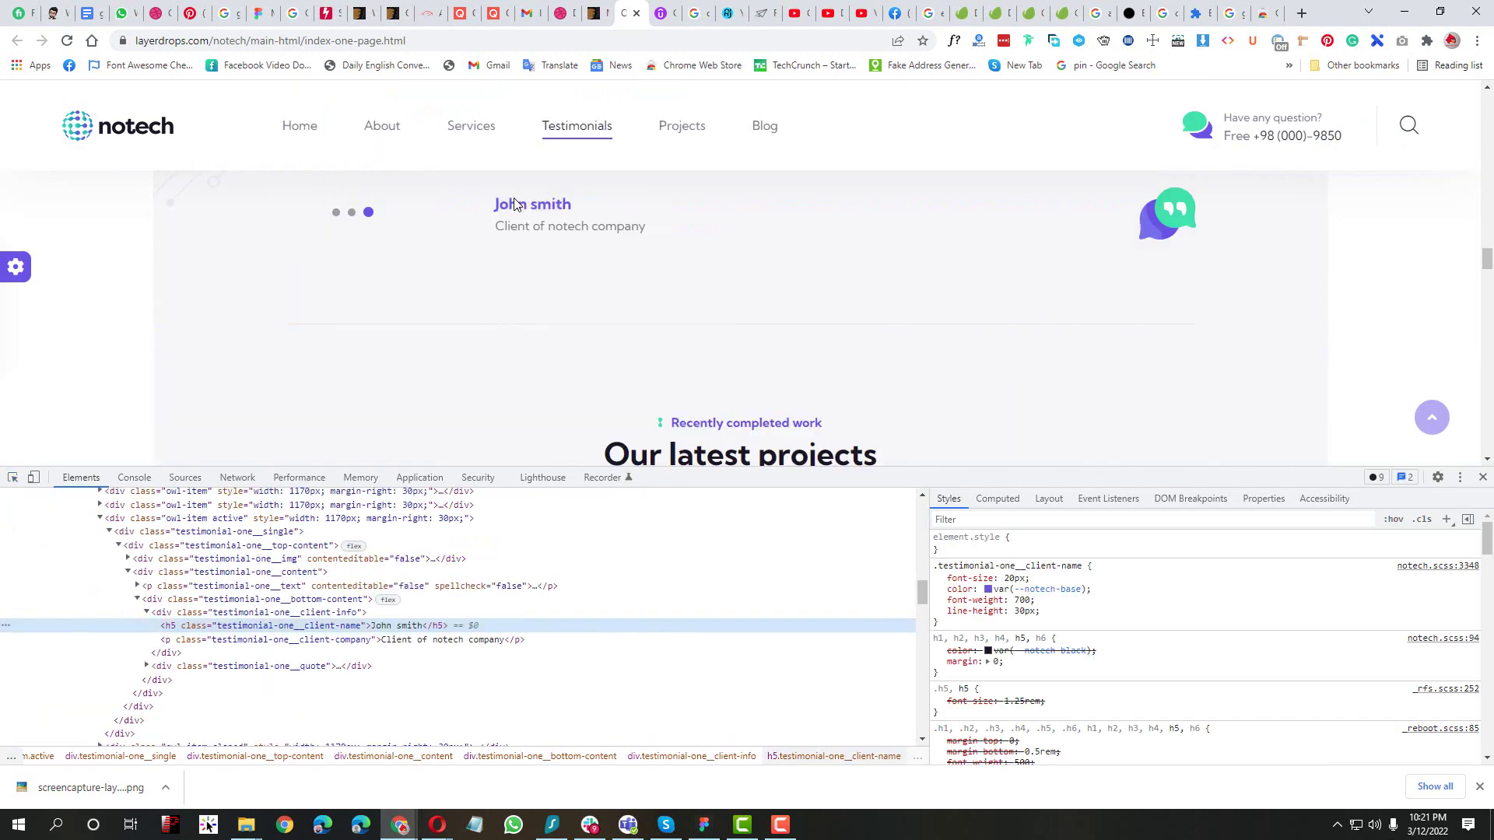
double_click(386, 628)
key(ctrl+c)
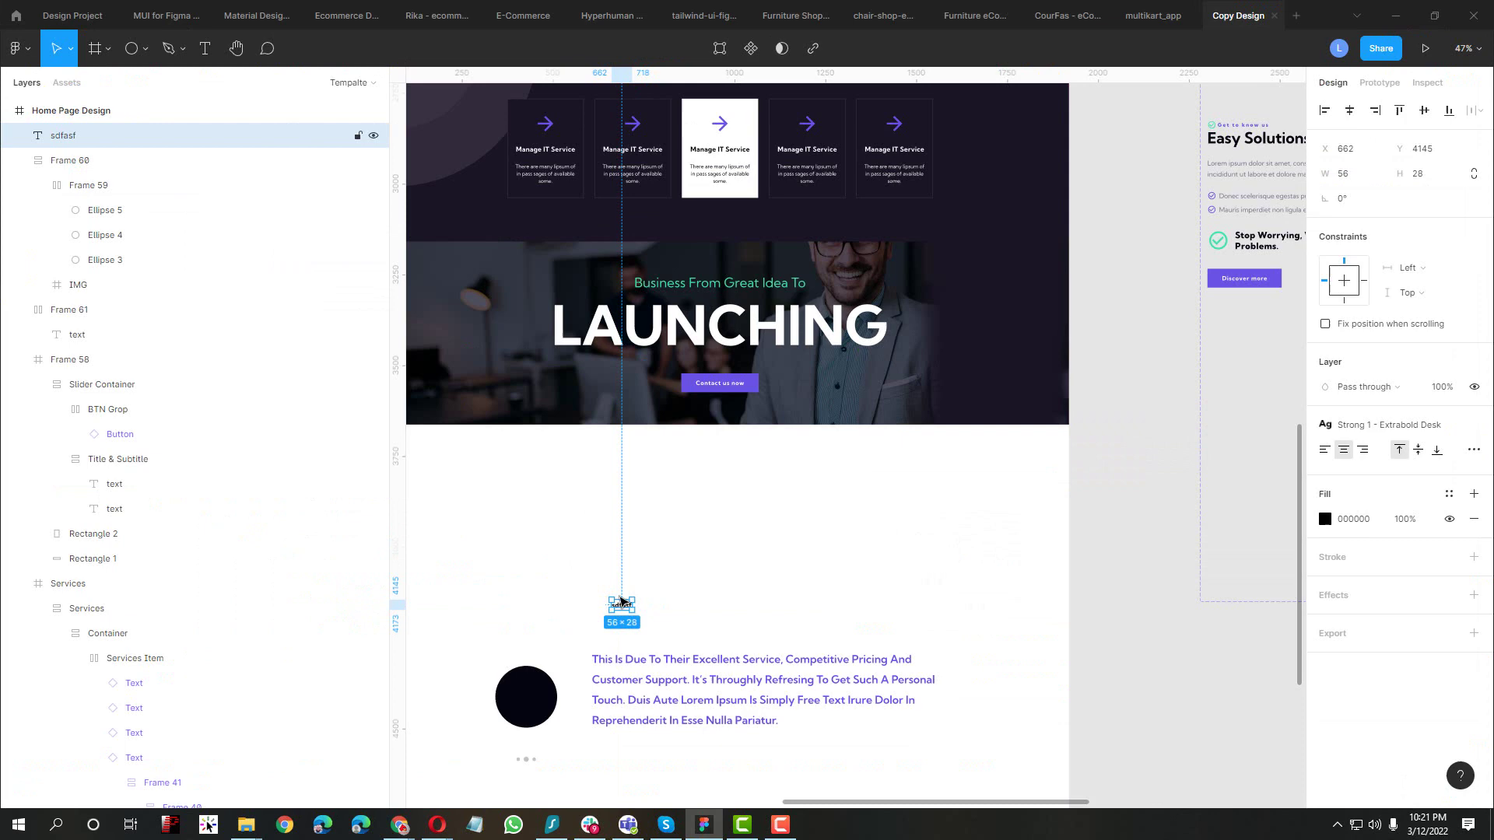
In Figma, replace the placeholder text above the quote with the copied client name
scroll(621, 600, up, 10)
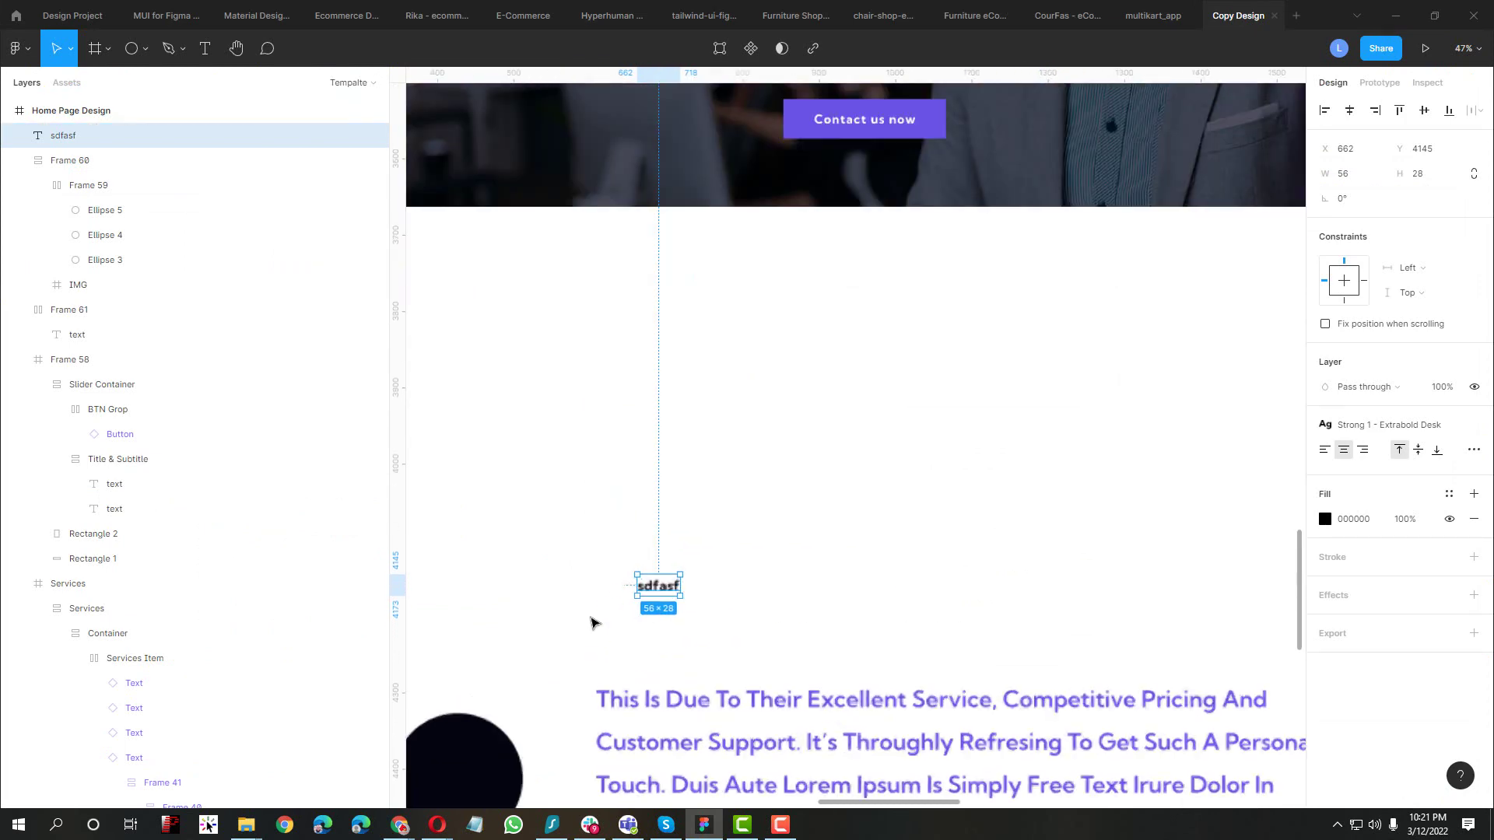
double_click(708, 567)
key(ctrl+v)
Switch to Chrome and inspect the "Client of notech company" line under the client name to copy its text
key(alt+Tab)
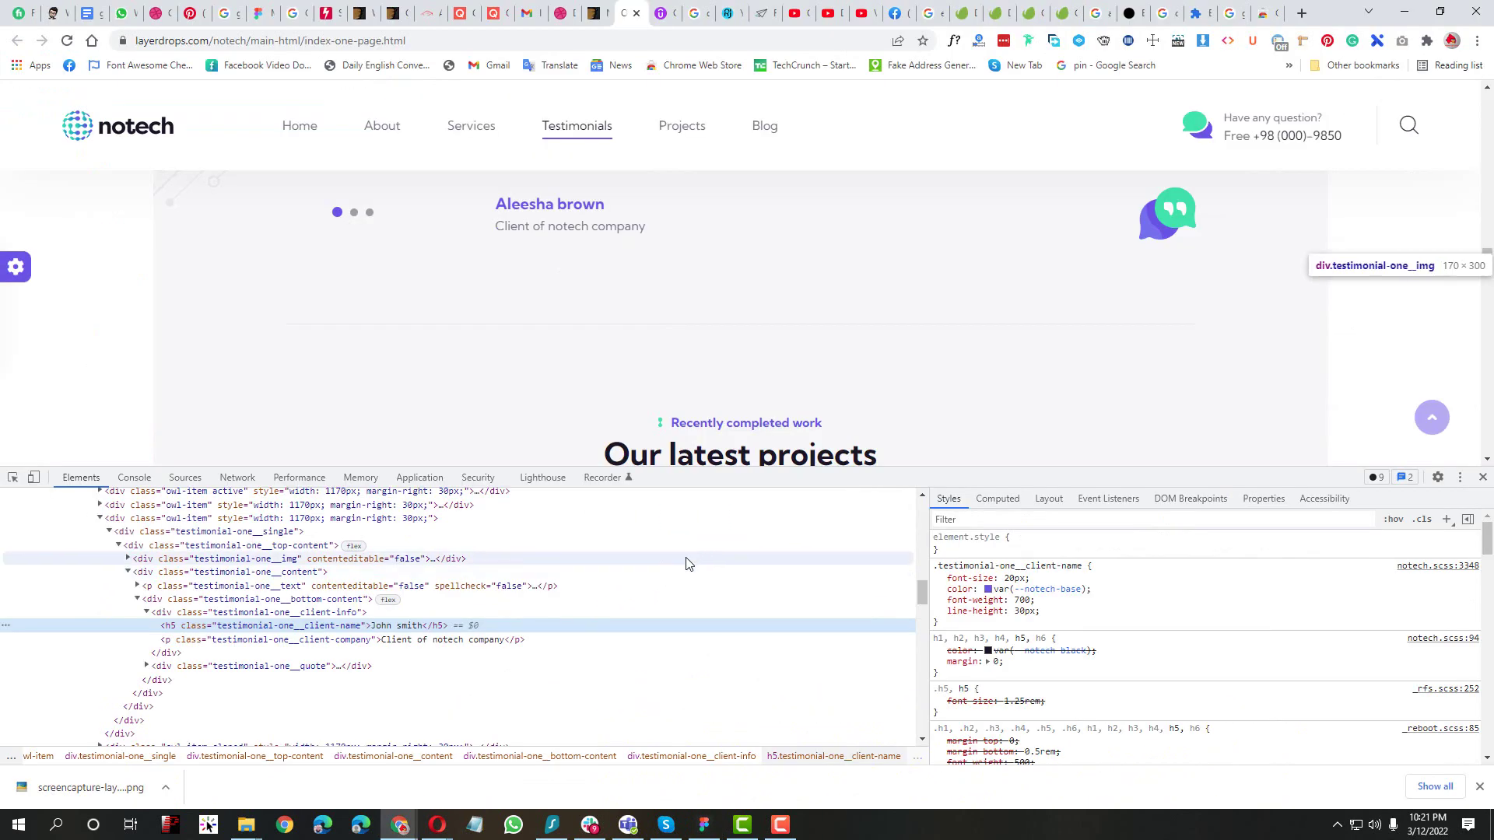
click(14, 482)
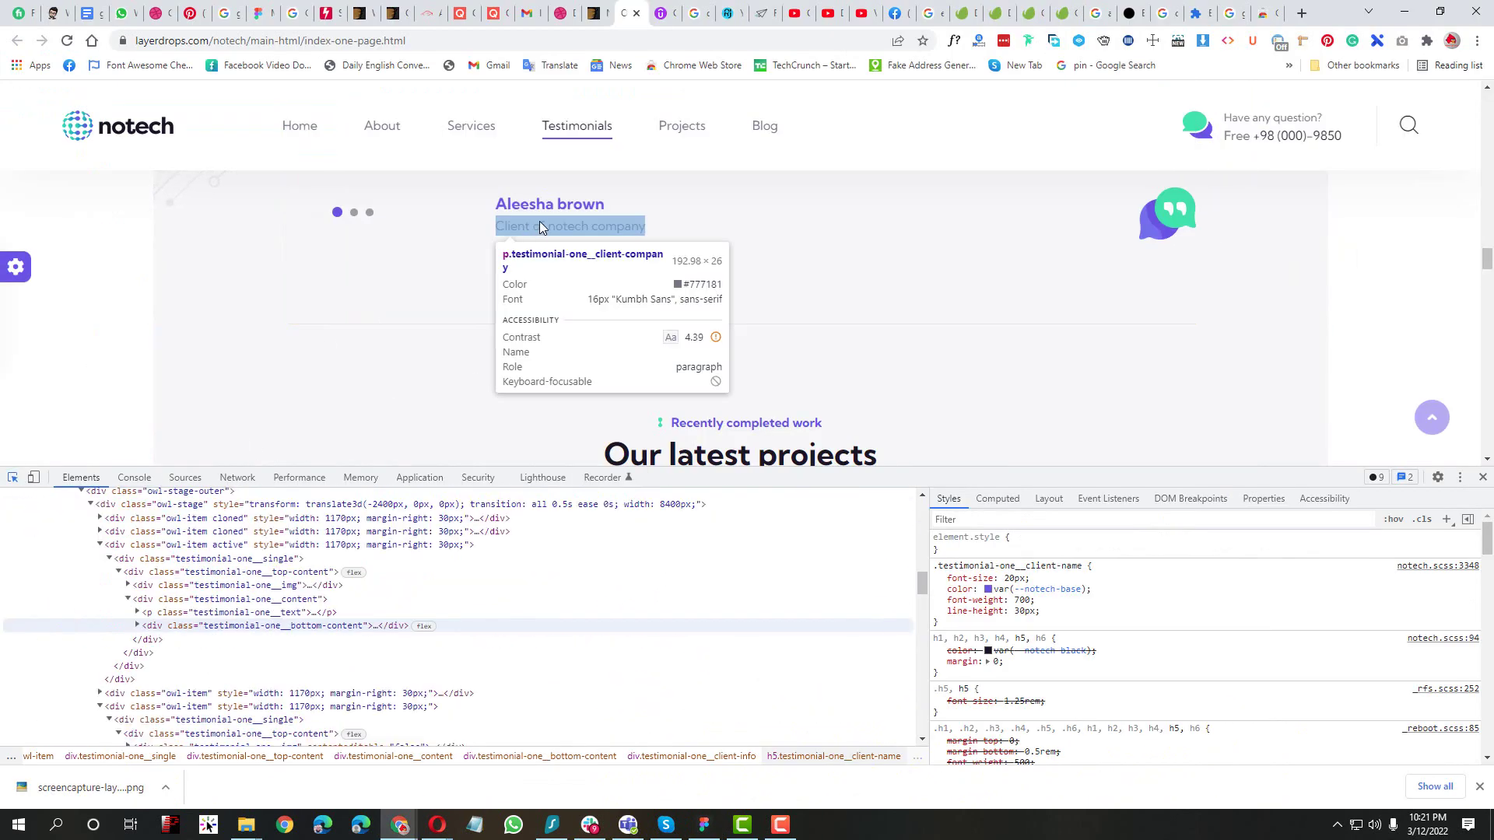
click(560, 226)
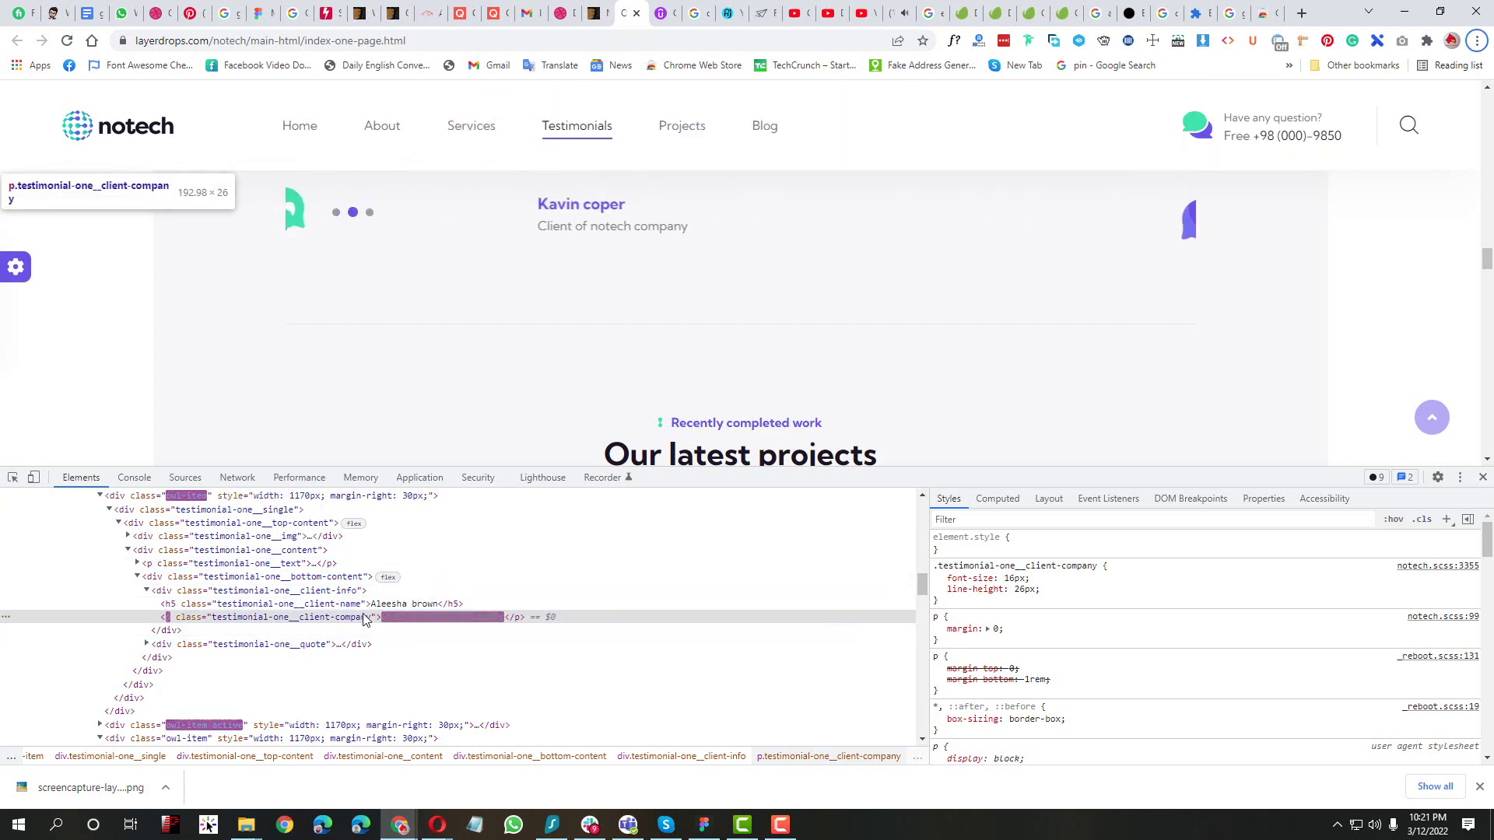
In Figma, duplicate the client name just below itself and replace the copy's text with "Client of notech company"
key(alt+Tab)
key(Escape)
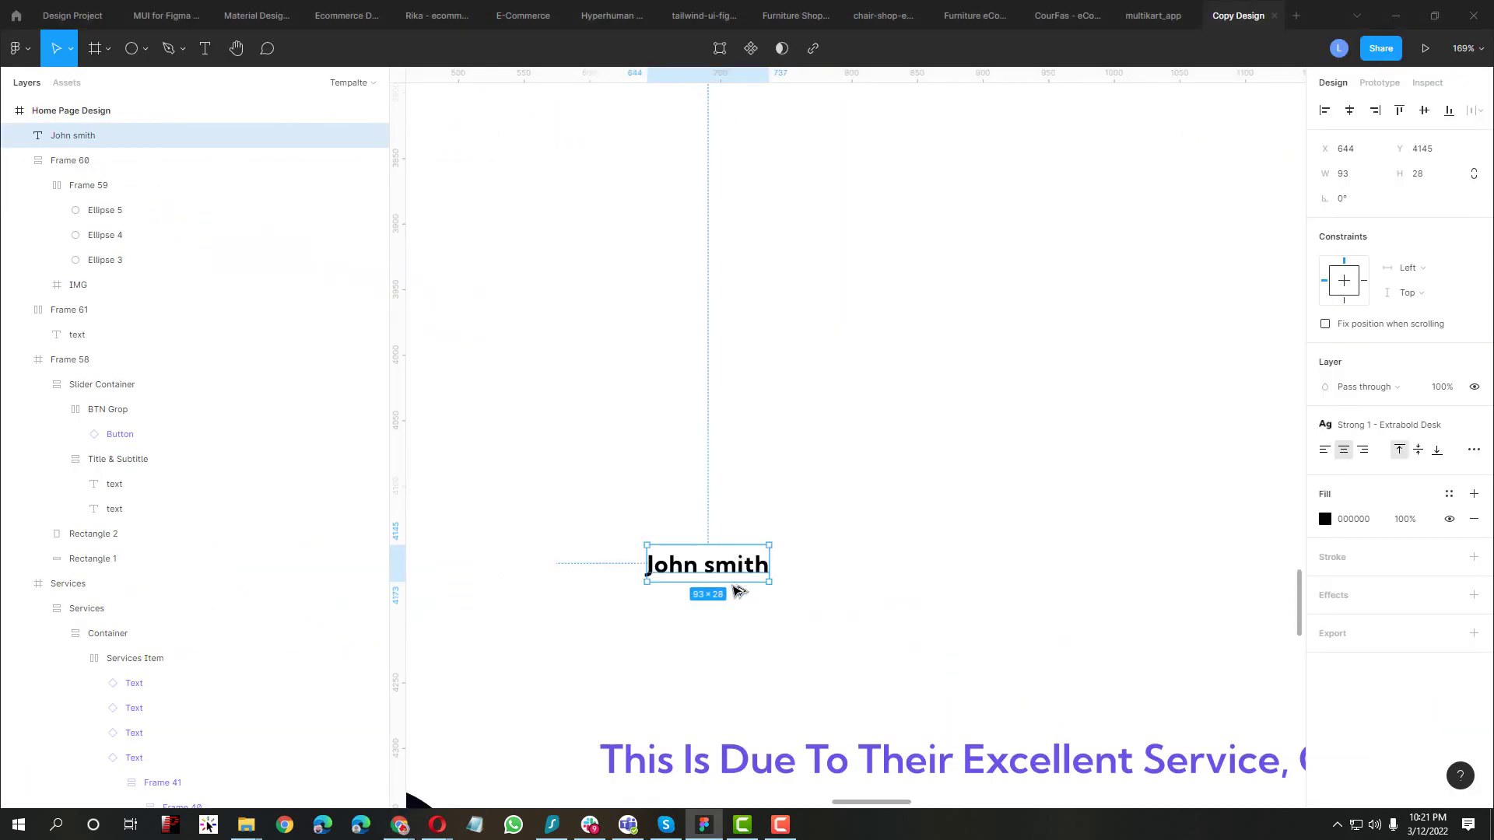
drag(738, 577, 737, 642)
key(Return)
text(Client of notech company)
key(Escape)
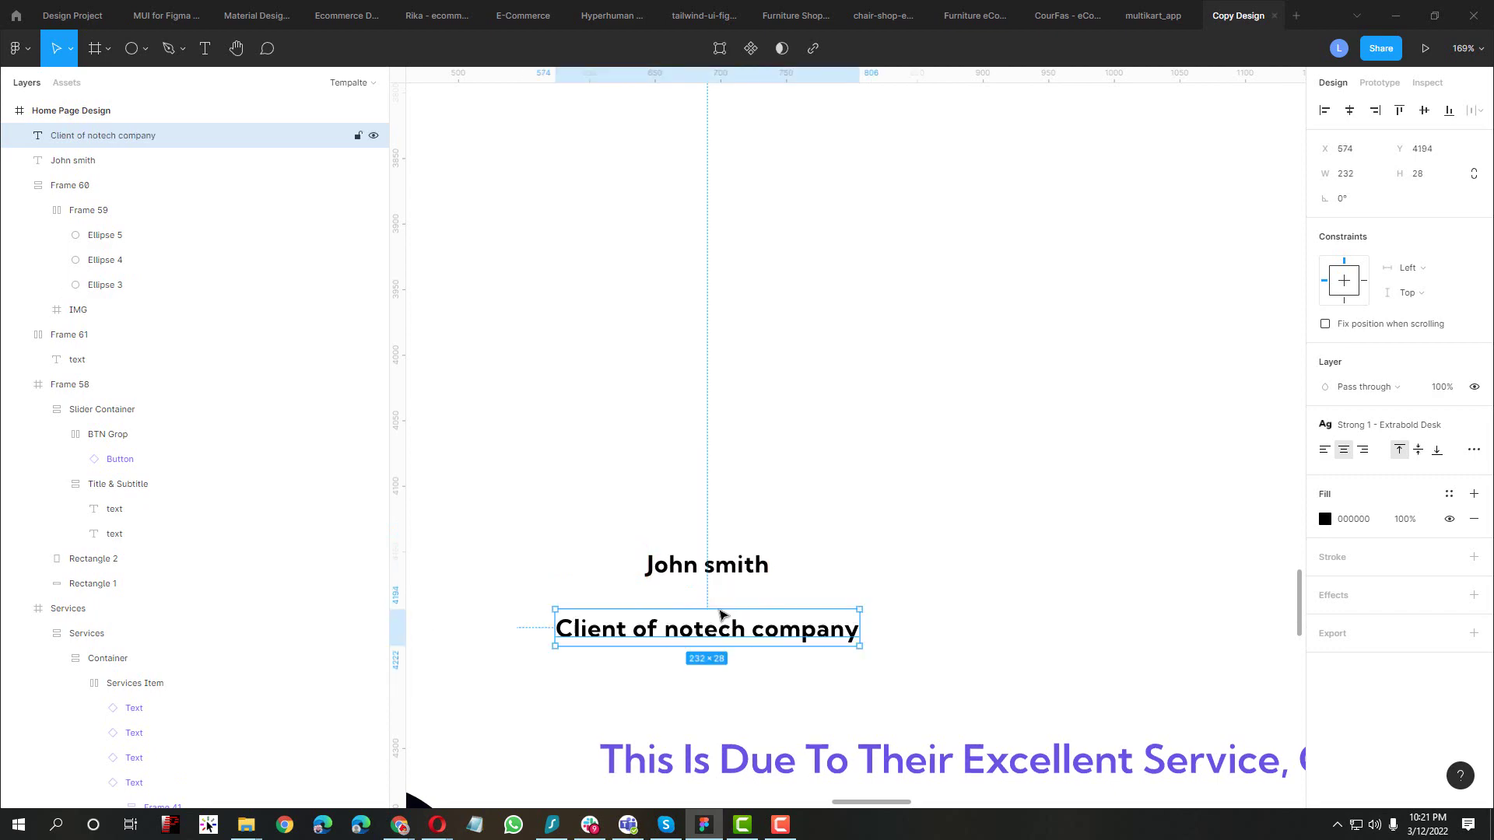
In Chrome, close the developer tools and examine the testimonial client name's font, size, line height and color with WhatFont
key(alt+Tab)
scroll(1039, 187, up, 3)
scroll(1039, 187, down, 2)
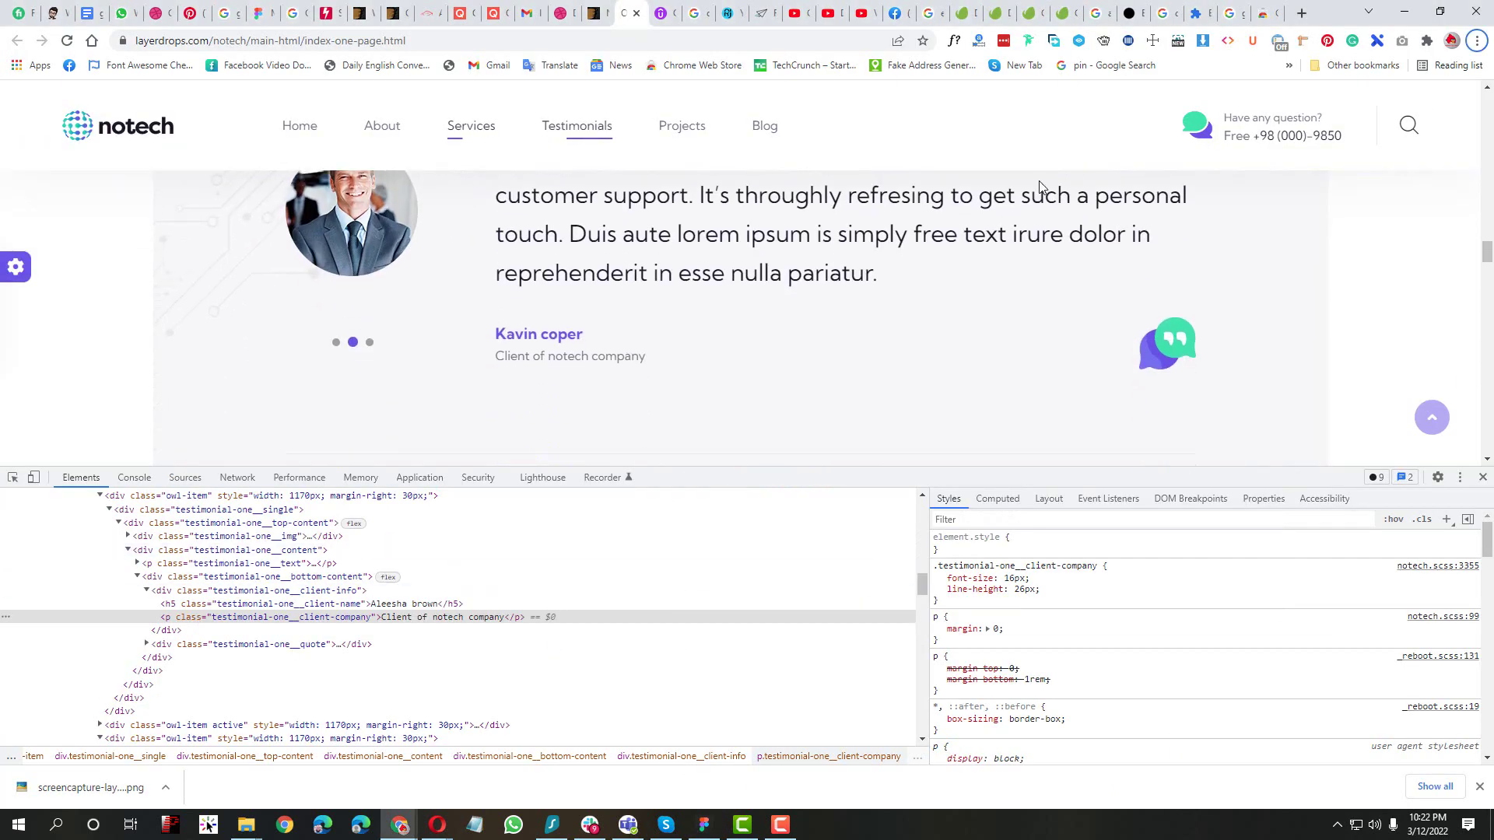
click(1482, 478)
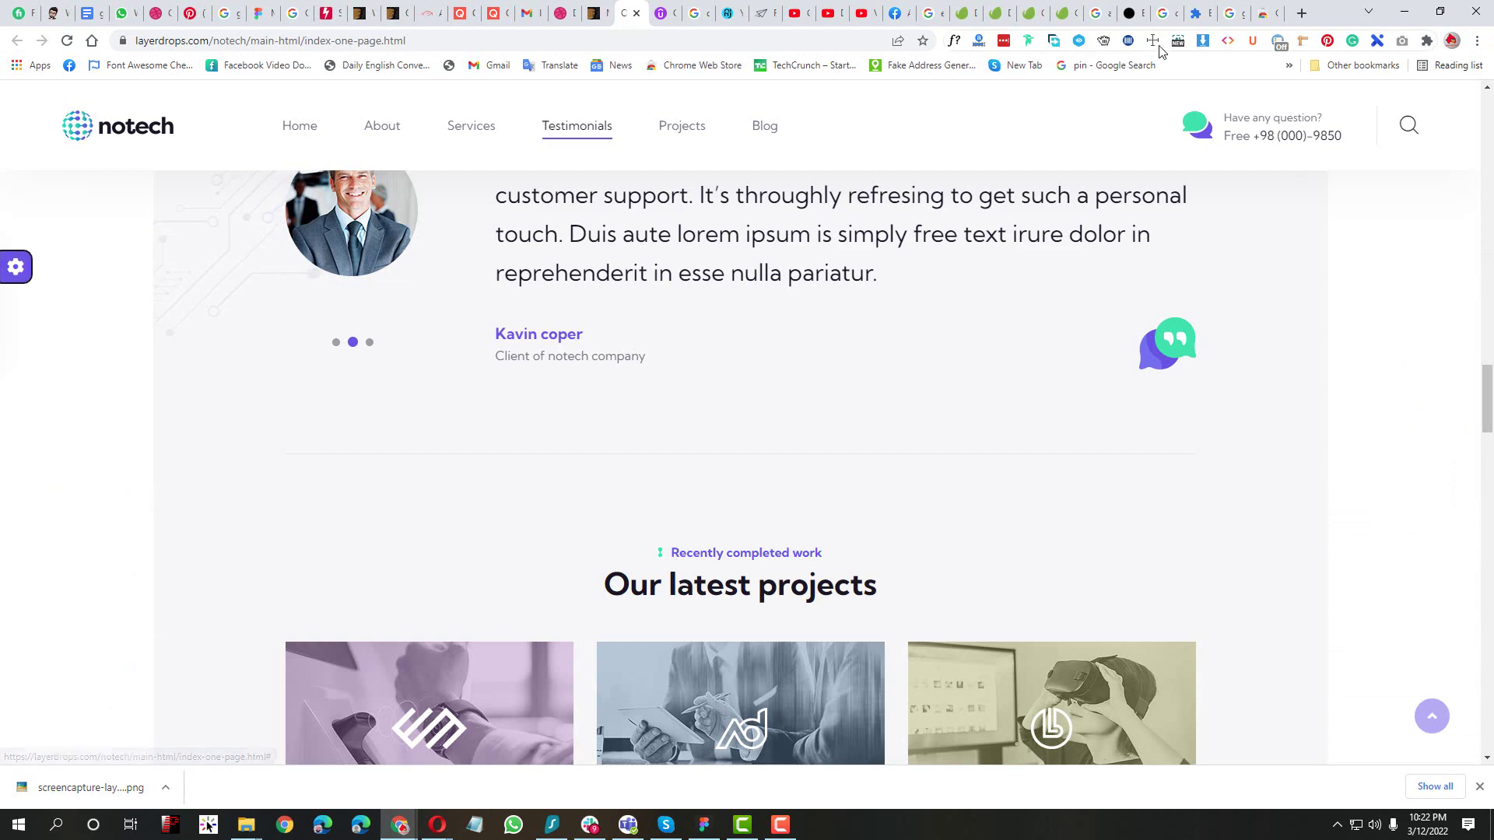
click(951, 42)
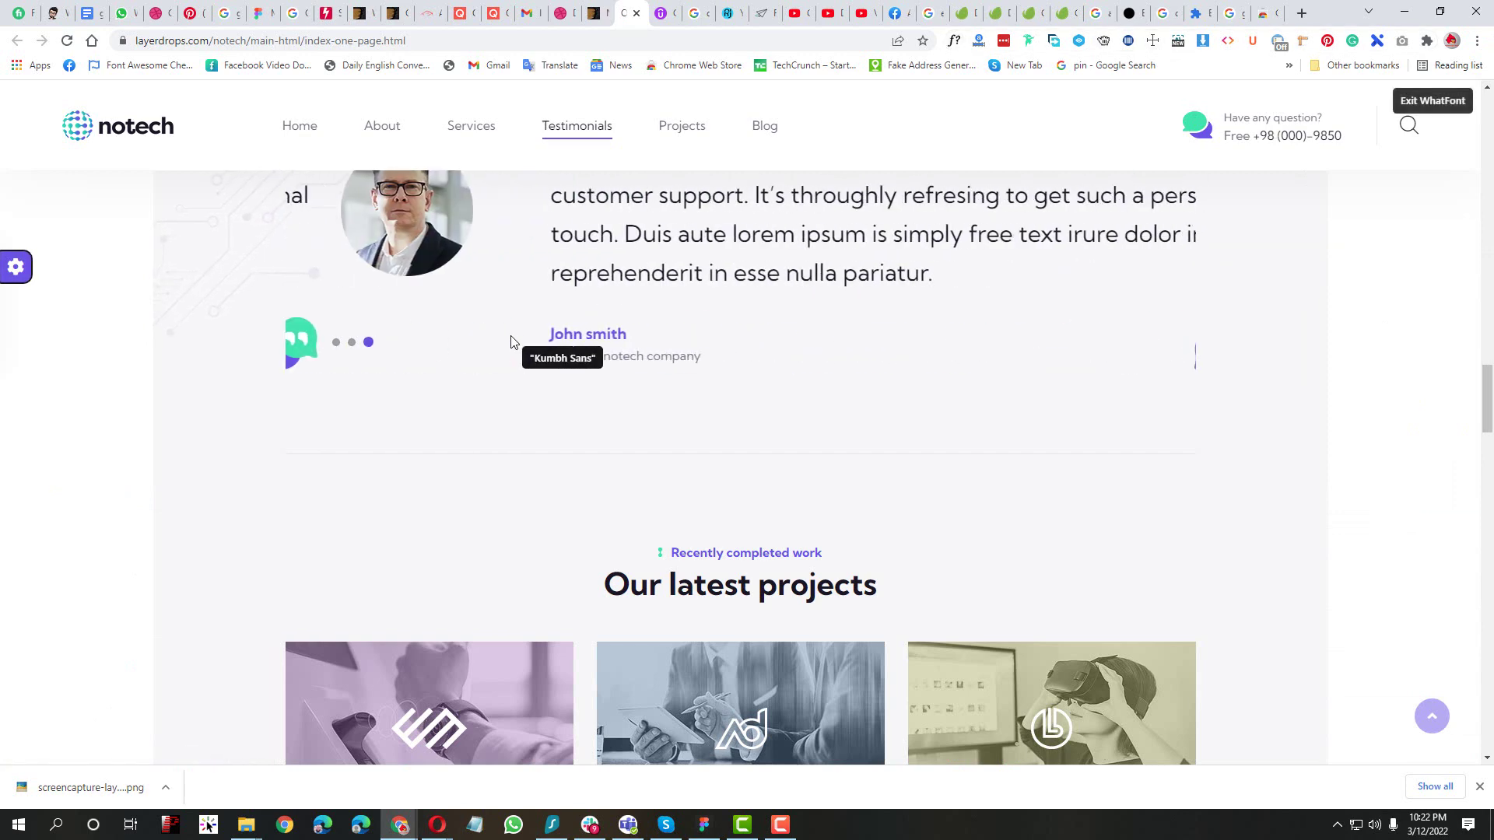
click(514, 336)
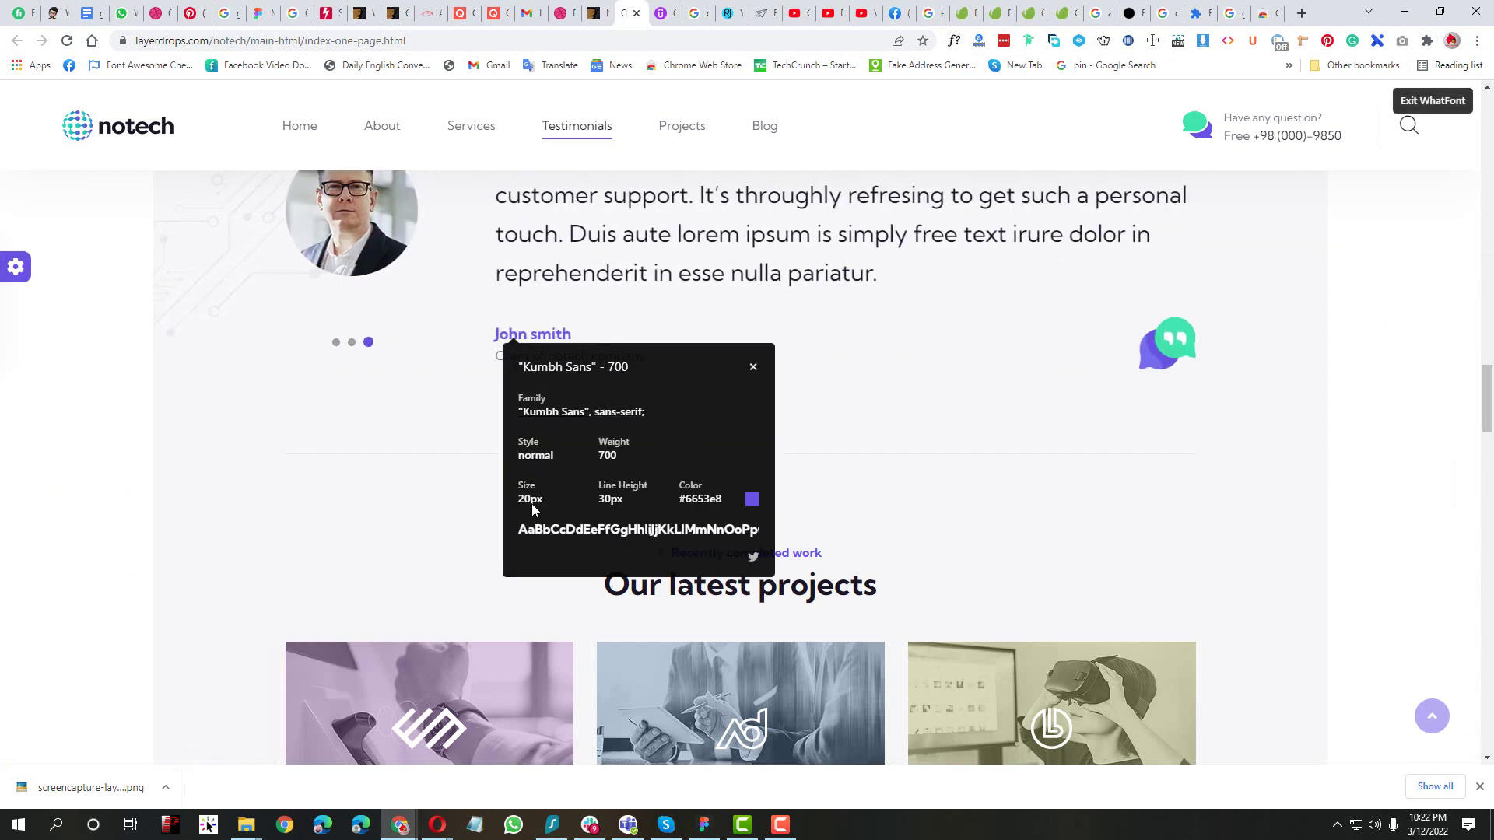
In Figma, browse the text styles for the testimonial client name, search them for "st", and close the list
key(alt+Tab)
click(760, 566)
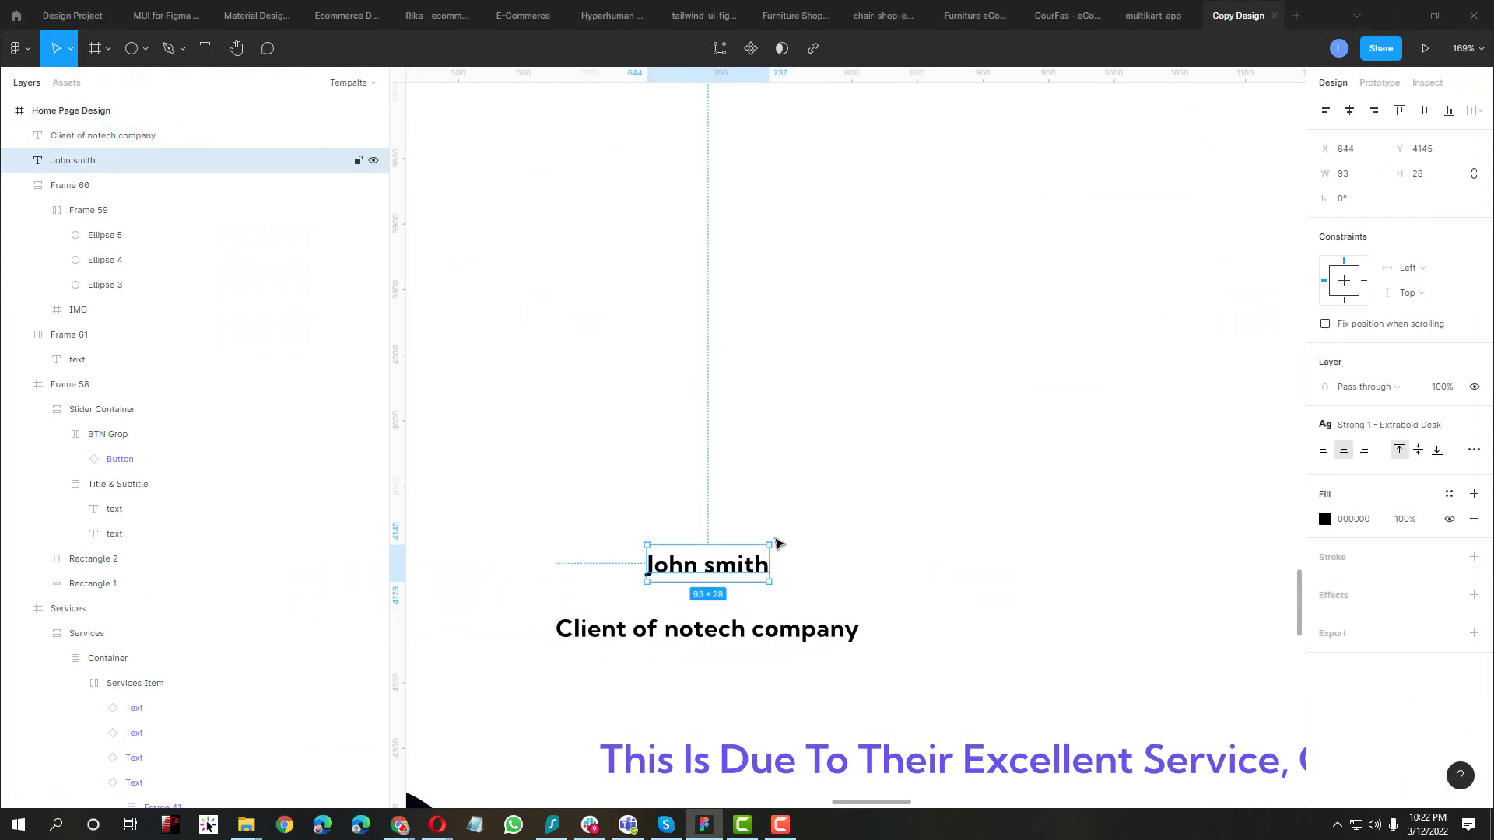
click(1386, 434)
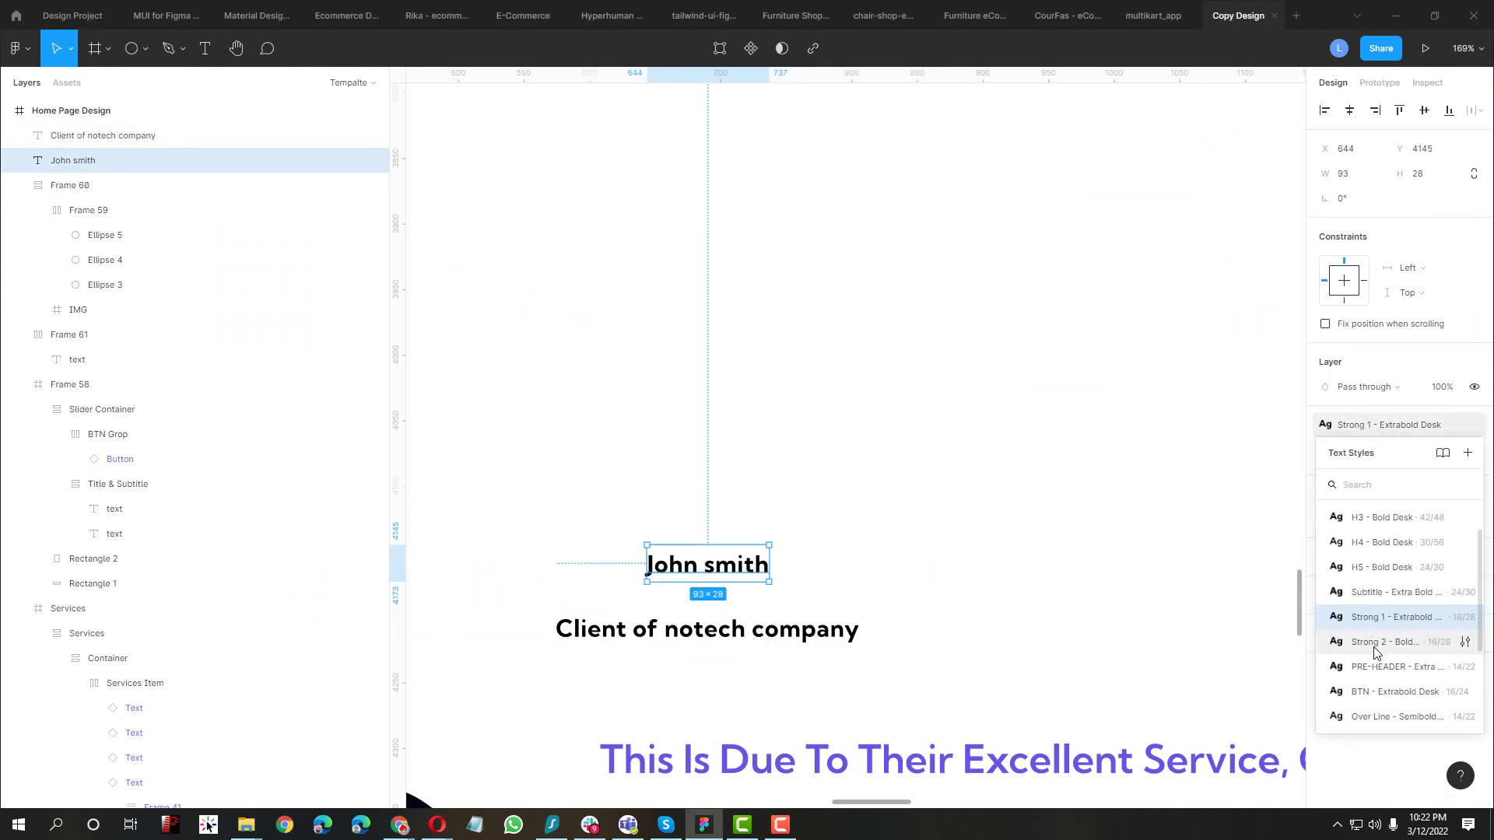
scroll(1393, 720, down, 3)
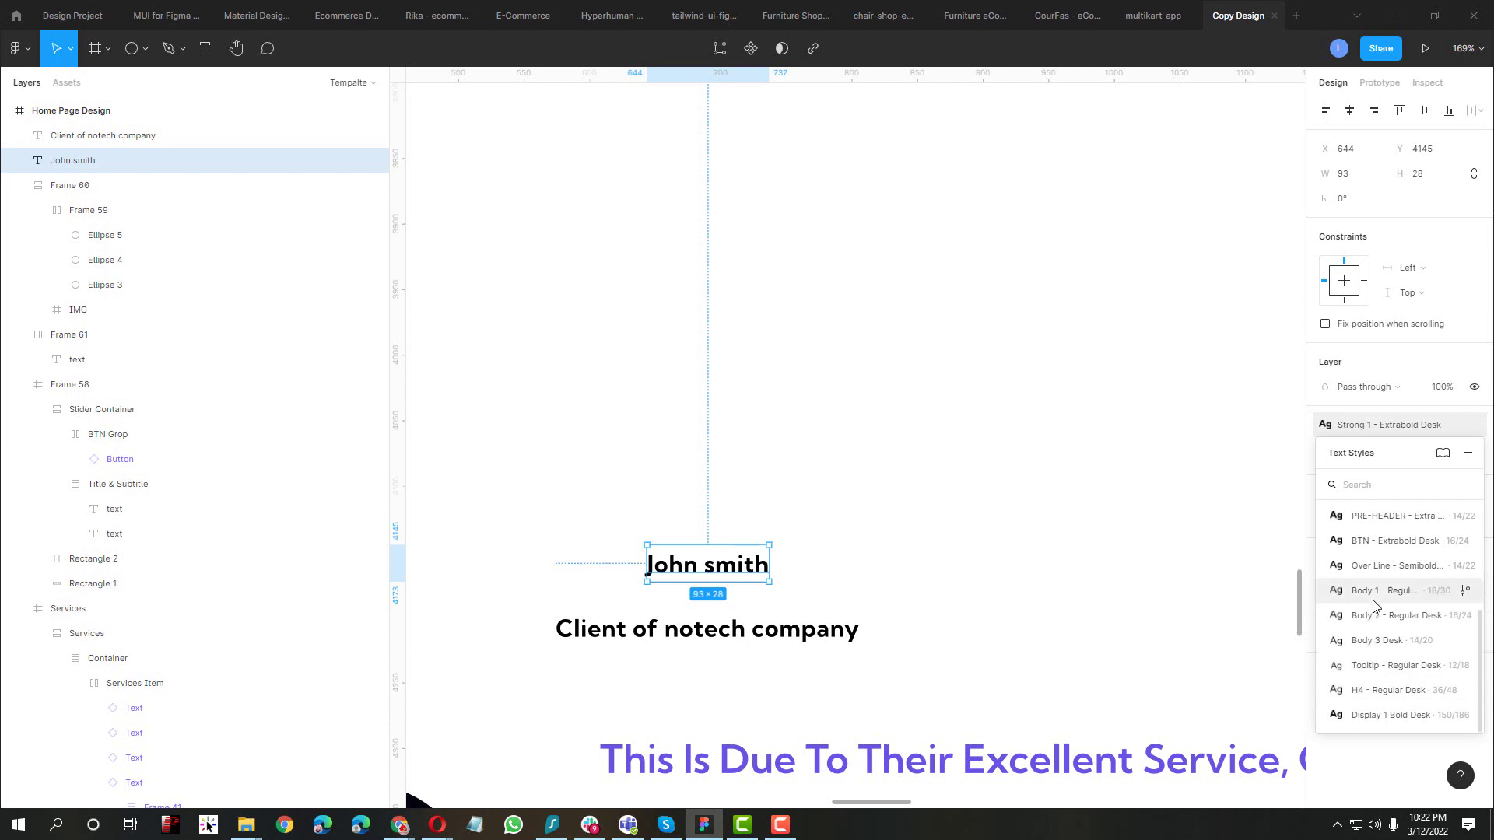
scroll(1374, 605, up, 3)
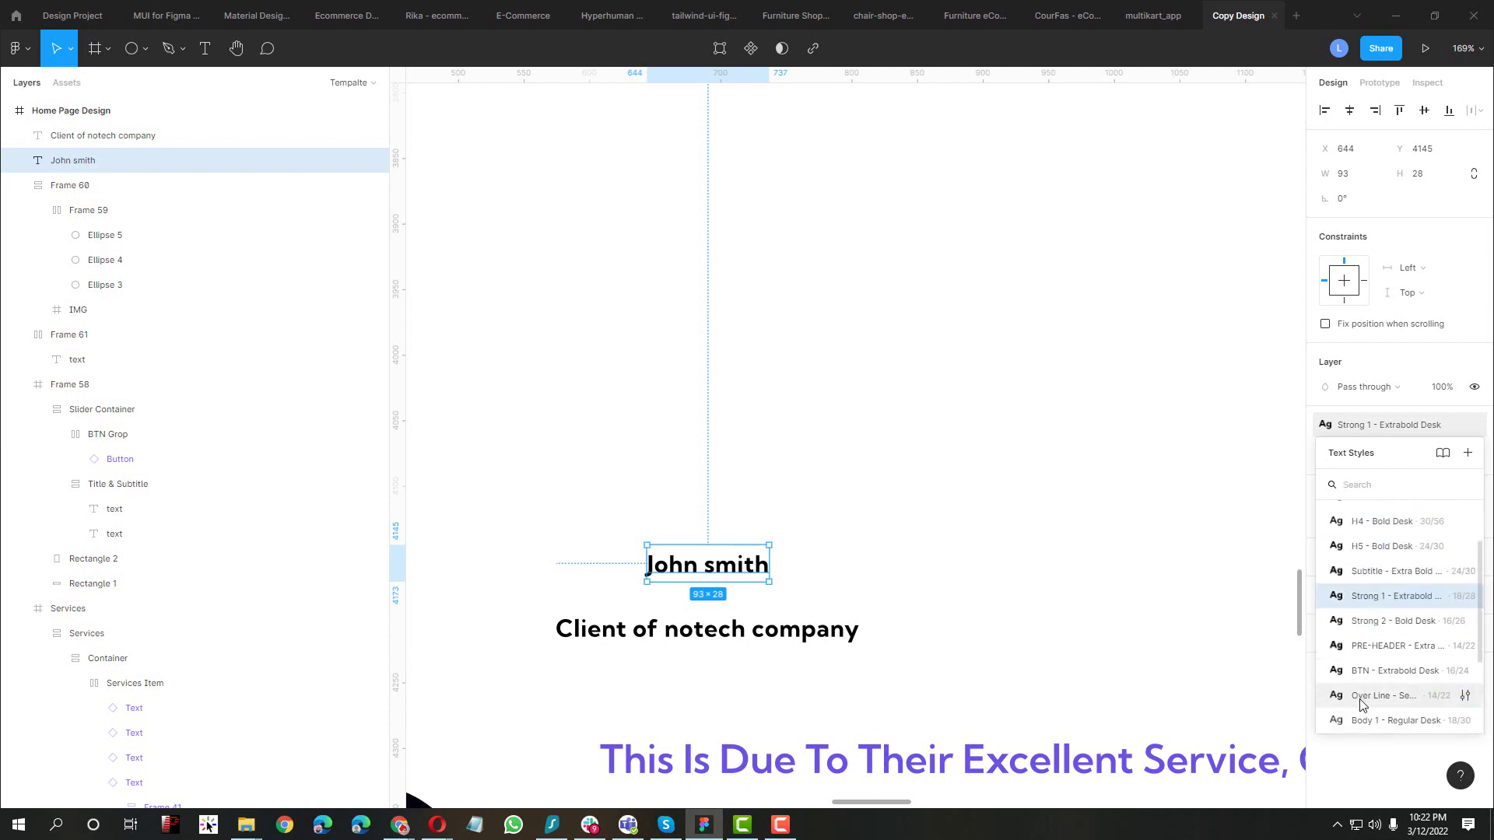
scroll(1361, 696, down, 3)
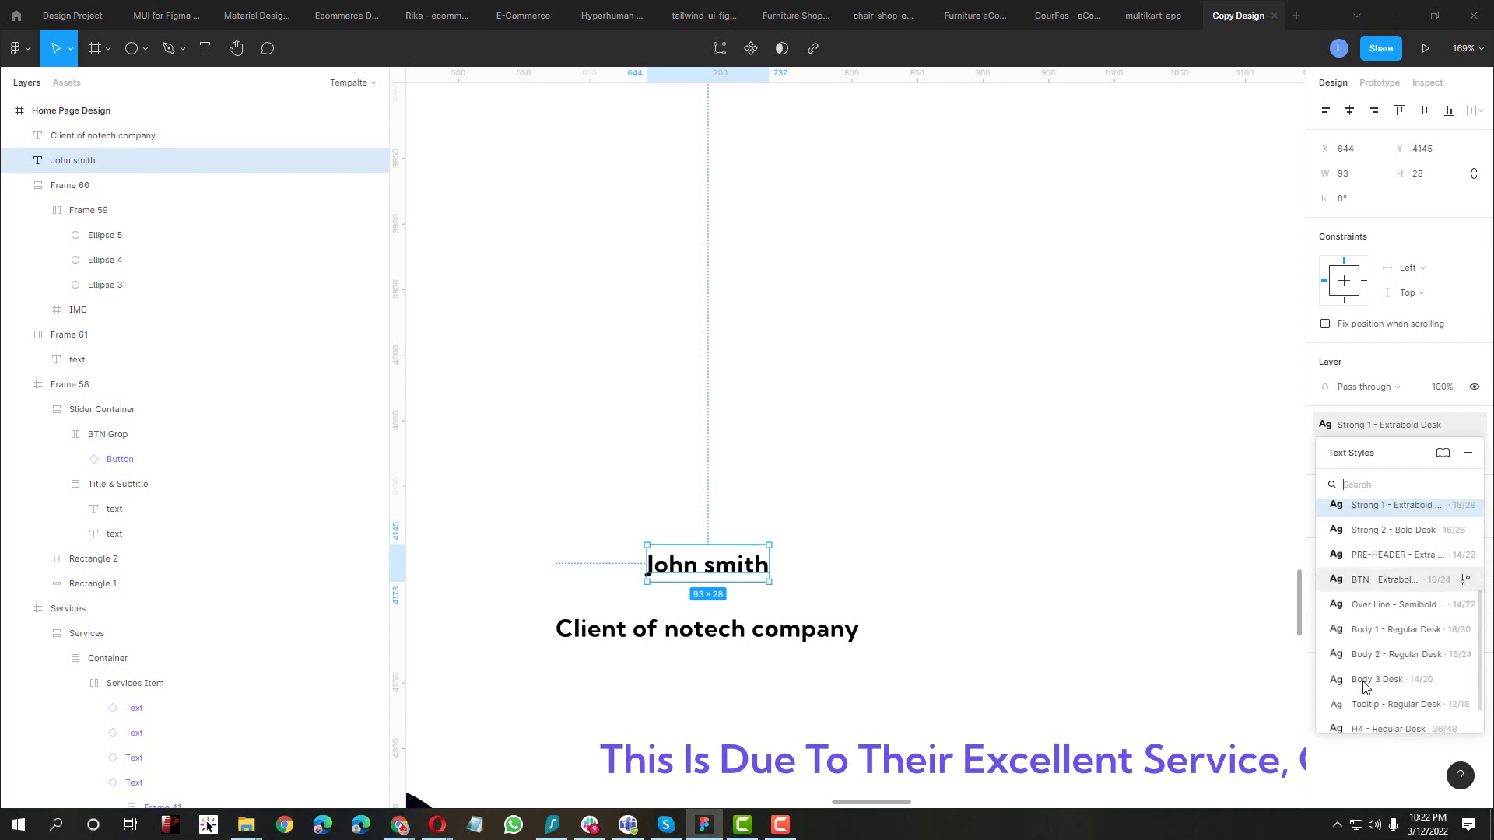
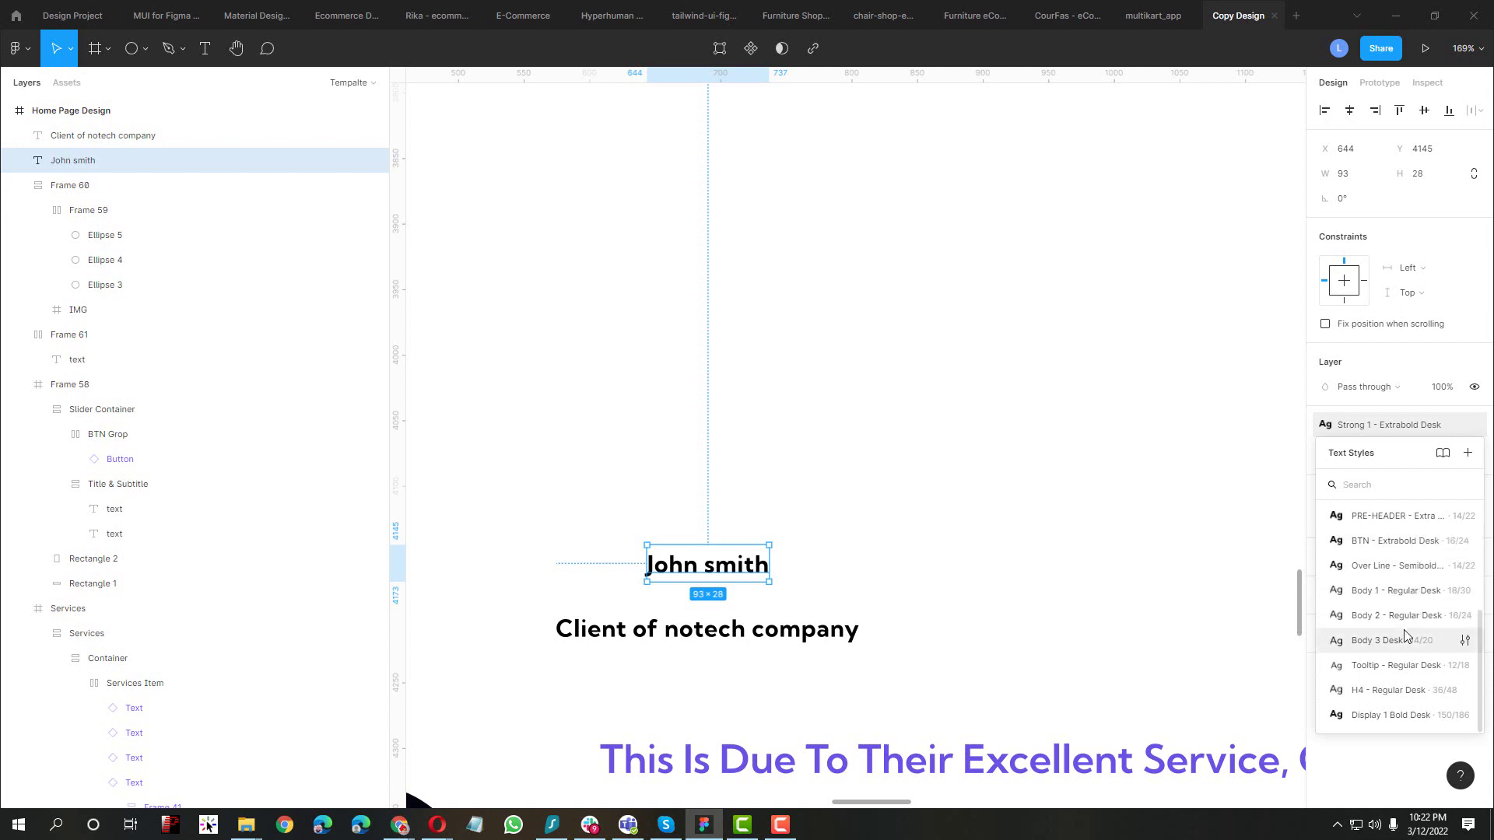
text(sto)
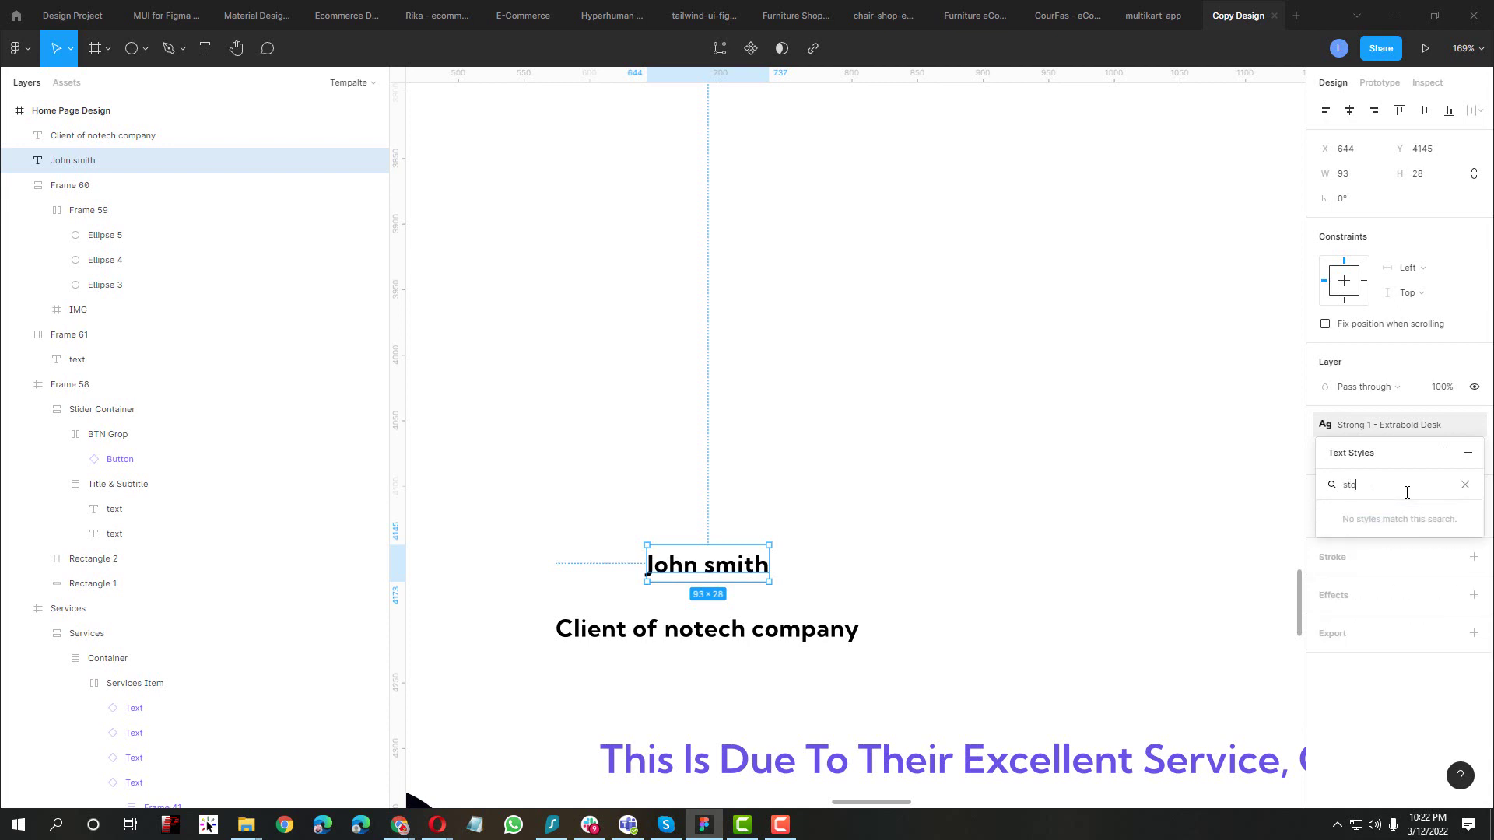
key(BackSpace)
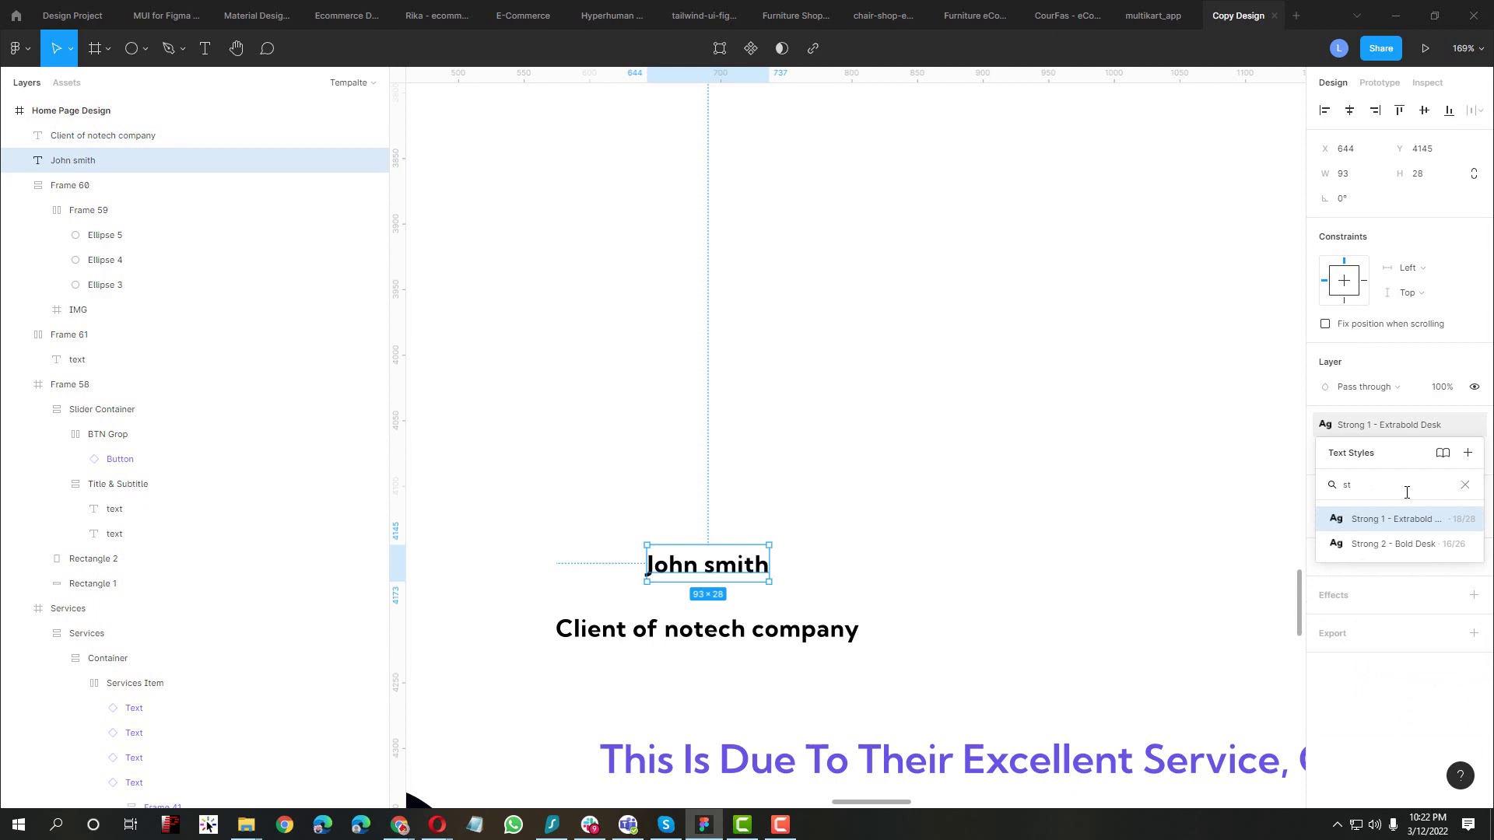
key(Escape)
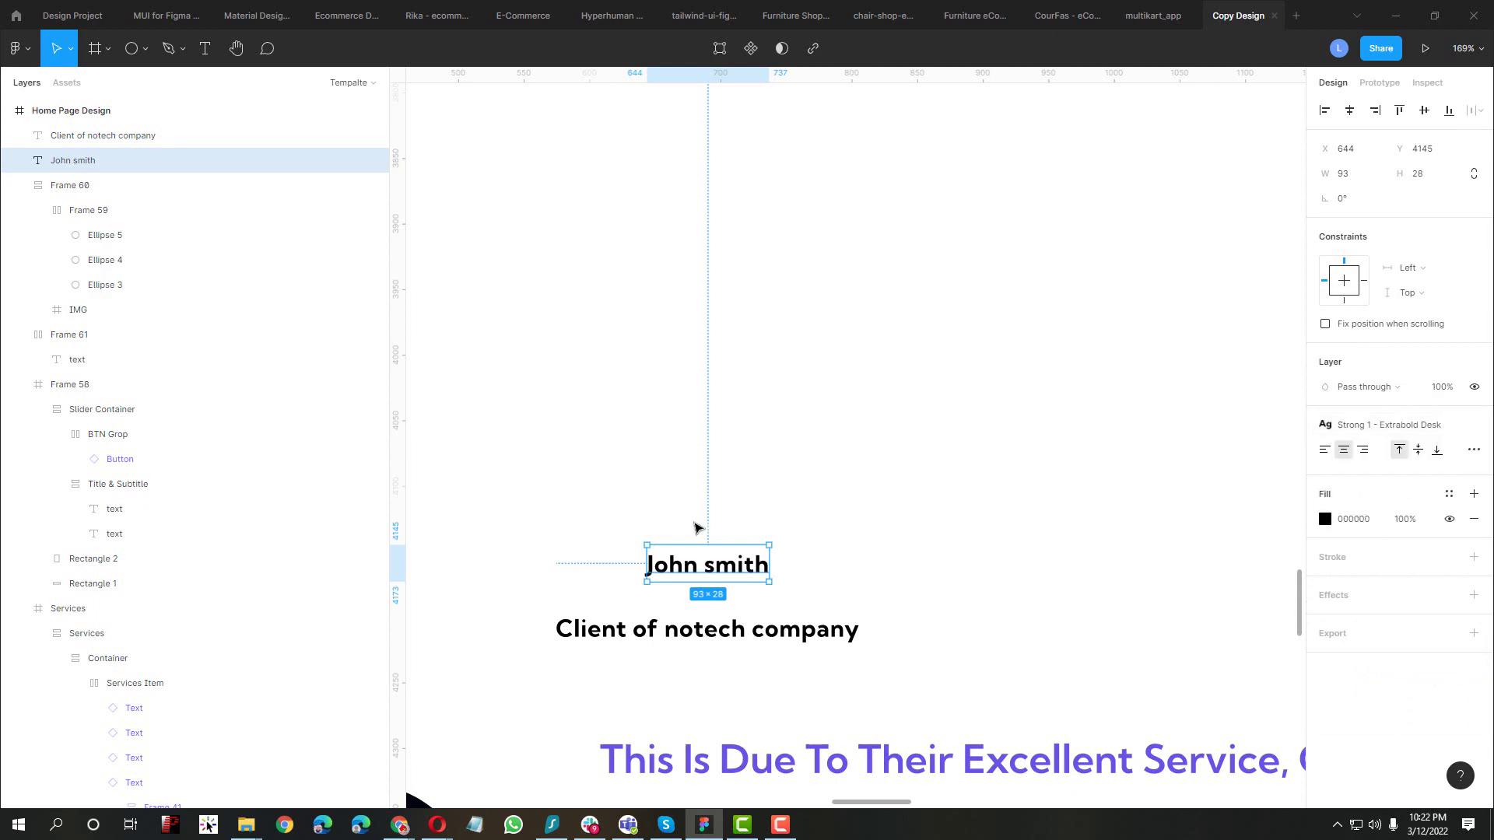
Select the company line, switch to Chrome, and inspect the "Client of notech company" text's font with WhatFont
click(643, 627)
key(alt+Tab)
key(Escape)
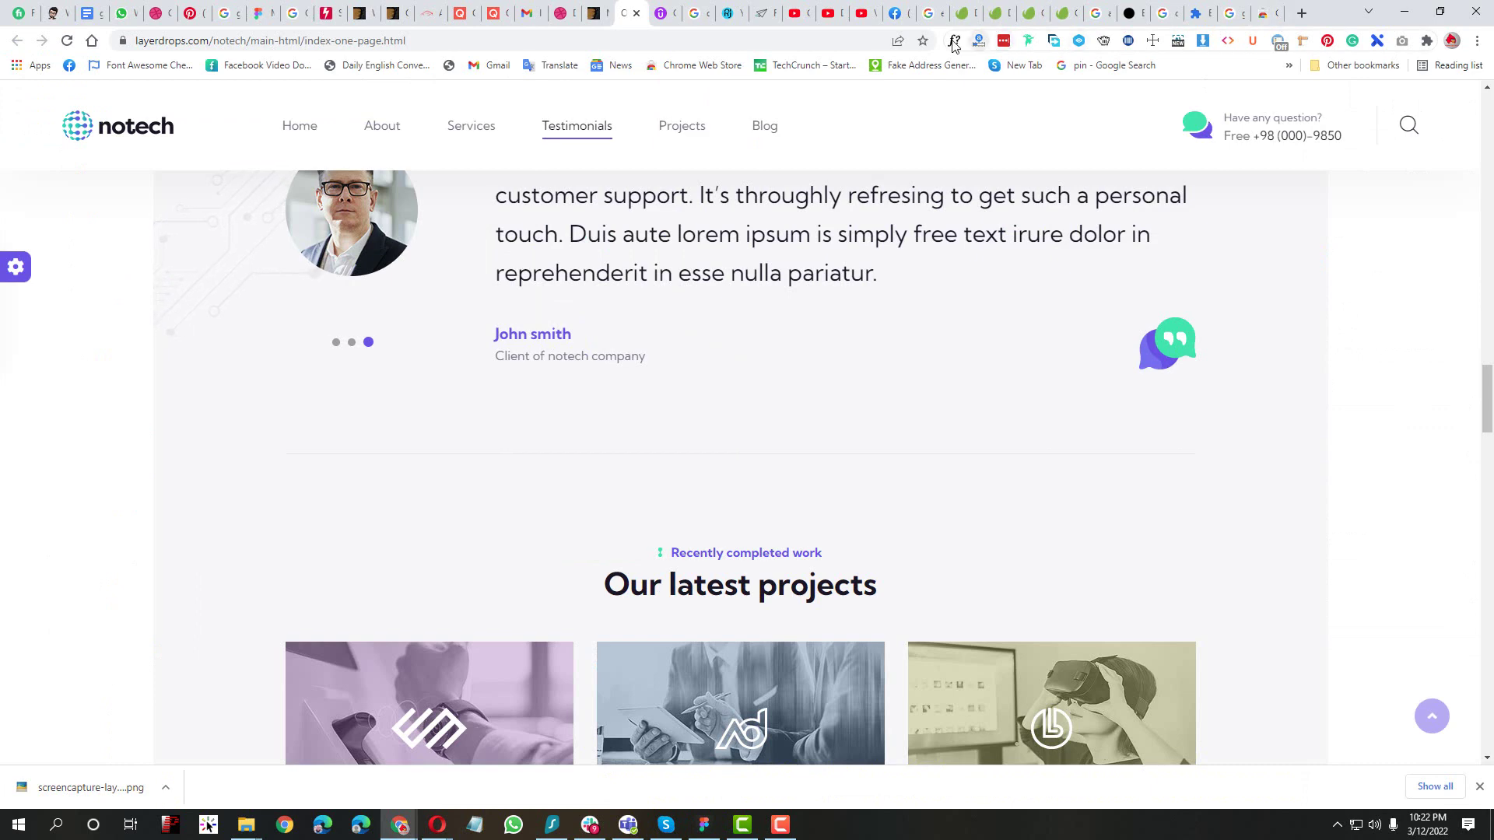
click(621, 355)
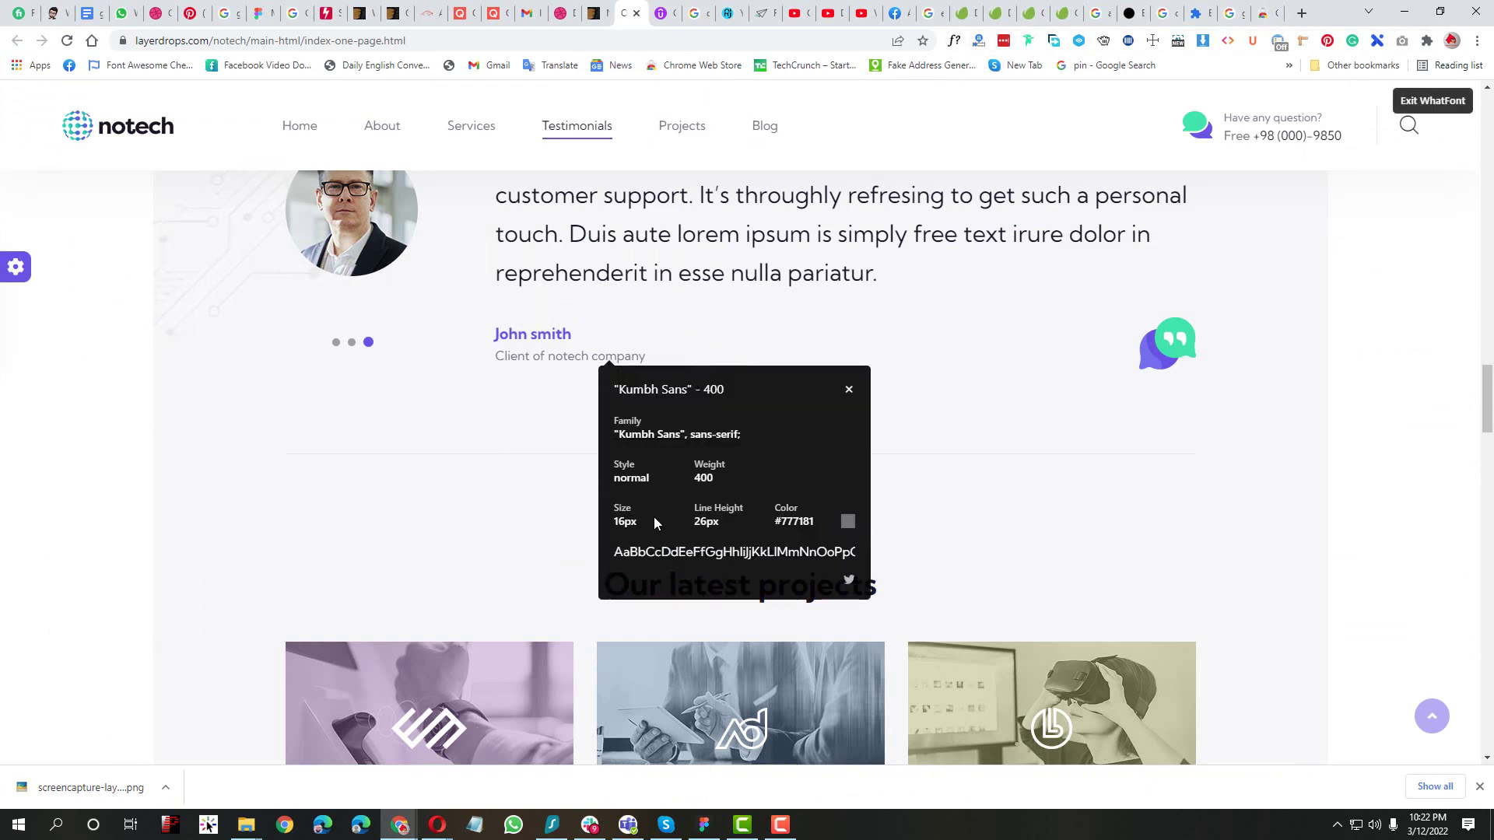
In Figma, apply the Body 2 - Regular Desk style to the company line and wrap it with the client name in an auto layout
key(alt+Tab)
click(1360, 426)
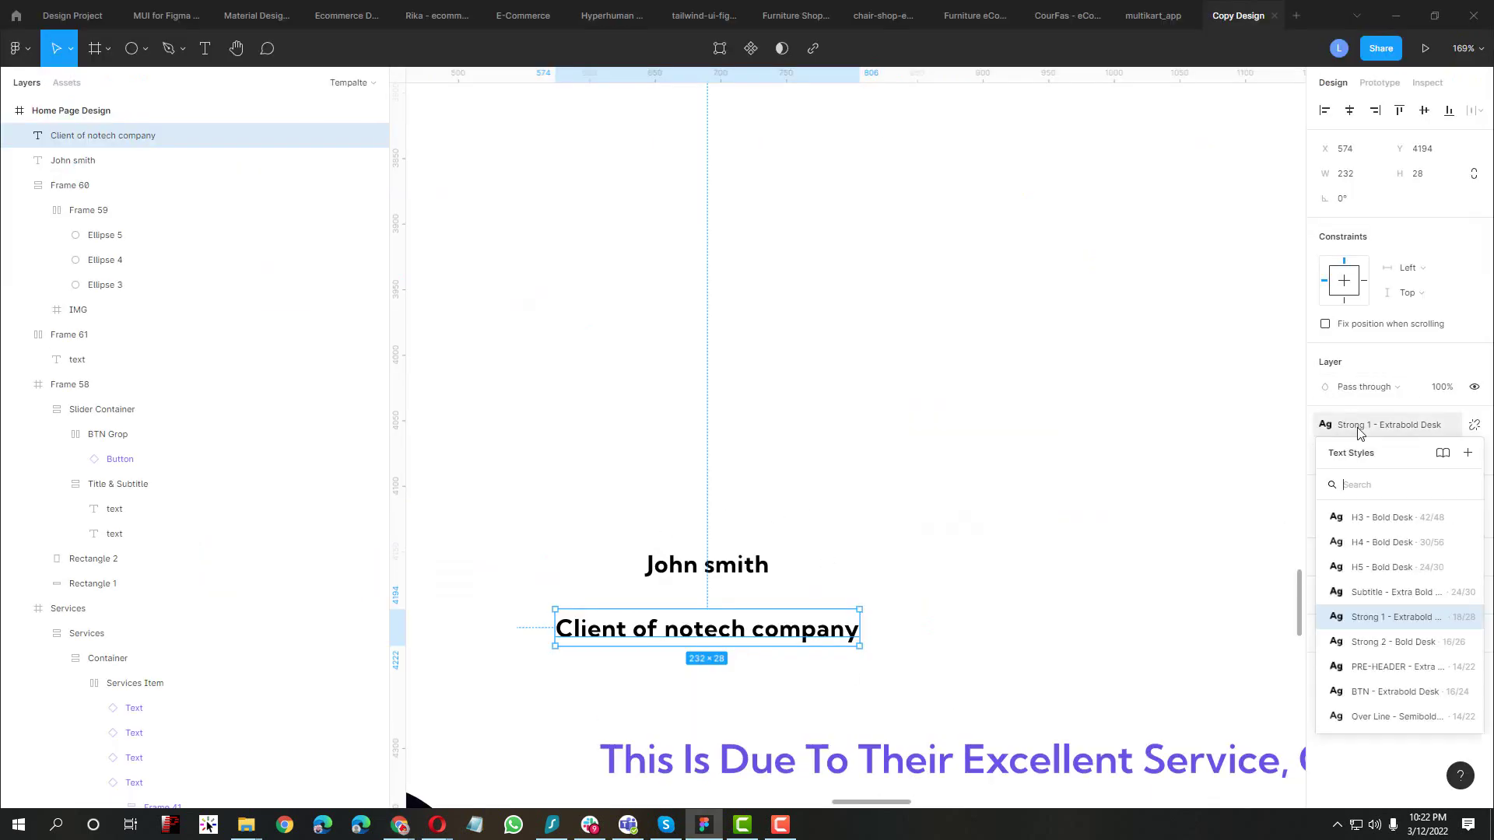
text(body)
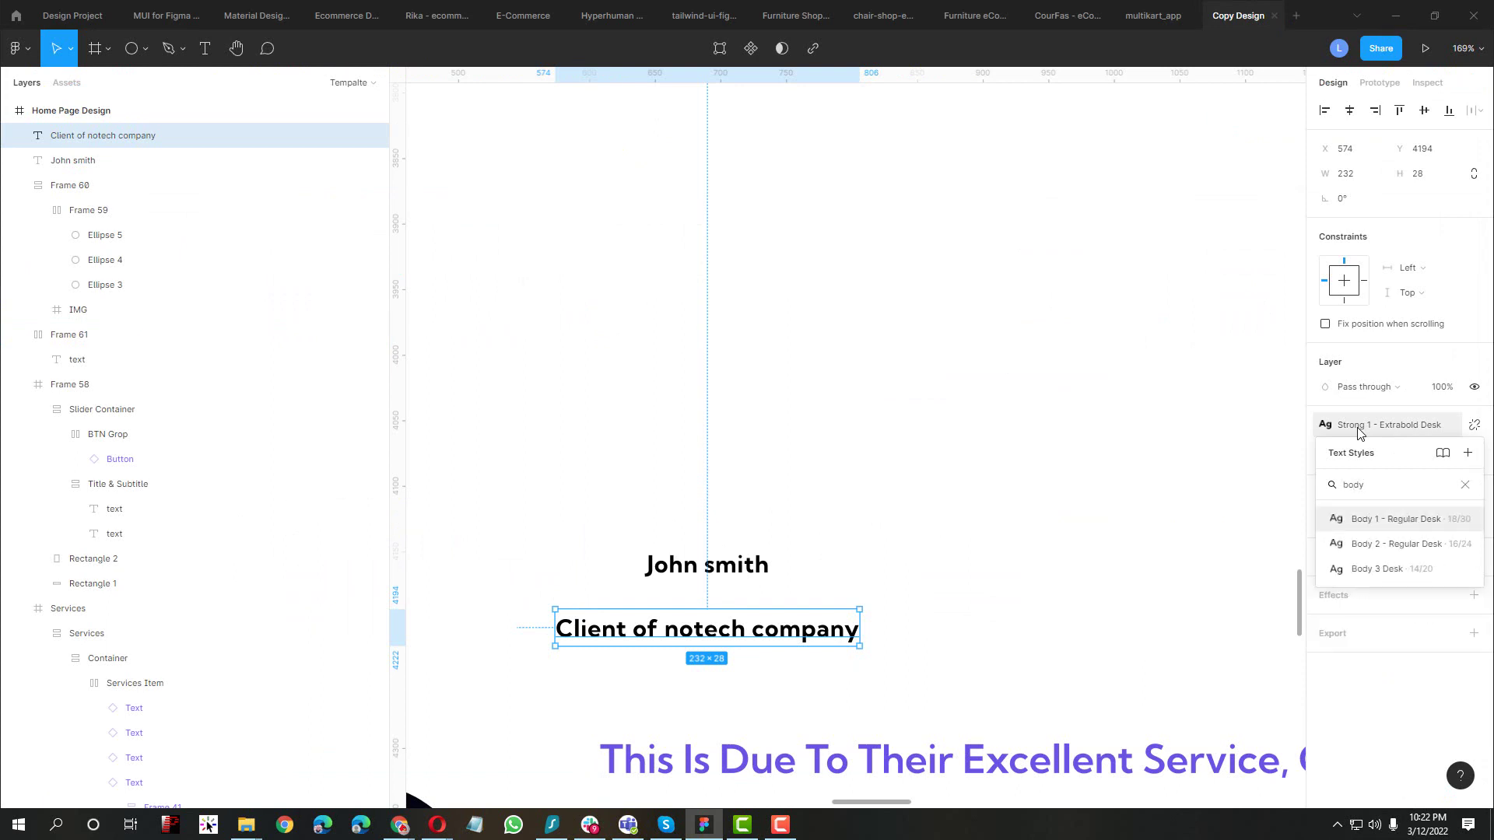
key(Down)
key(Return)
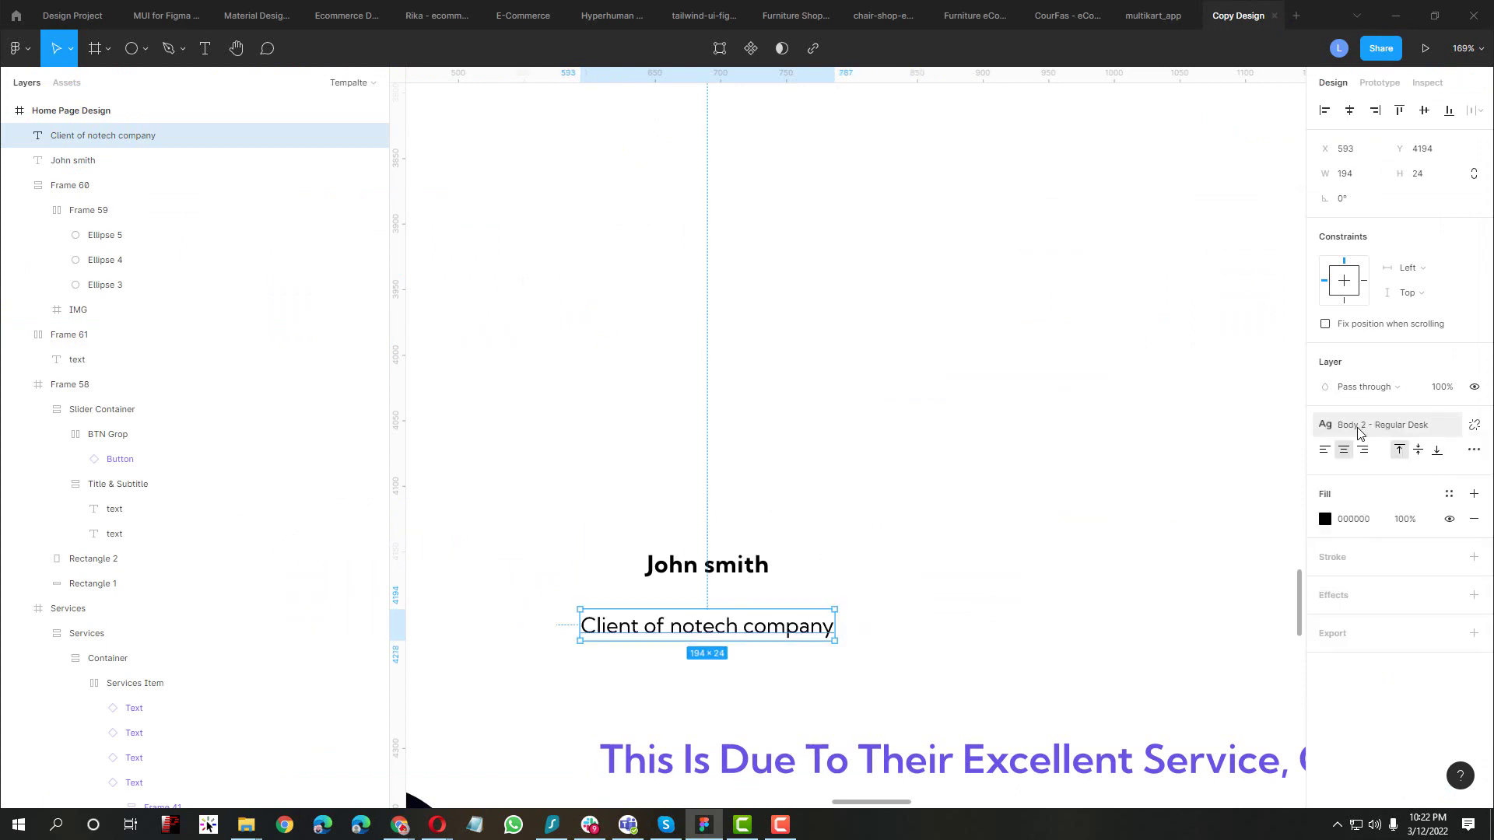
shift+click(676, 557)
key(shift+a)
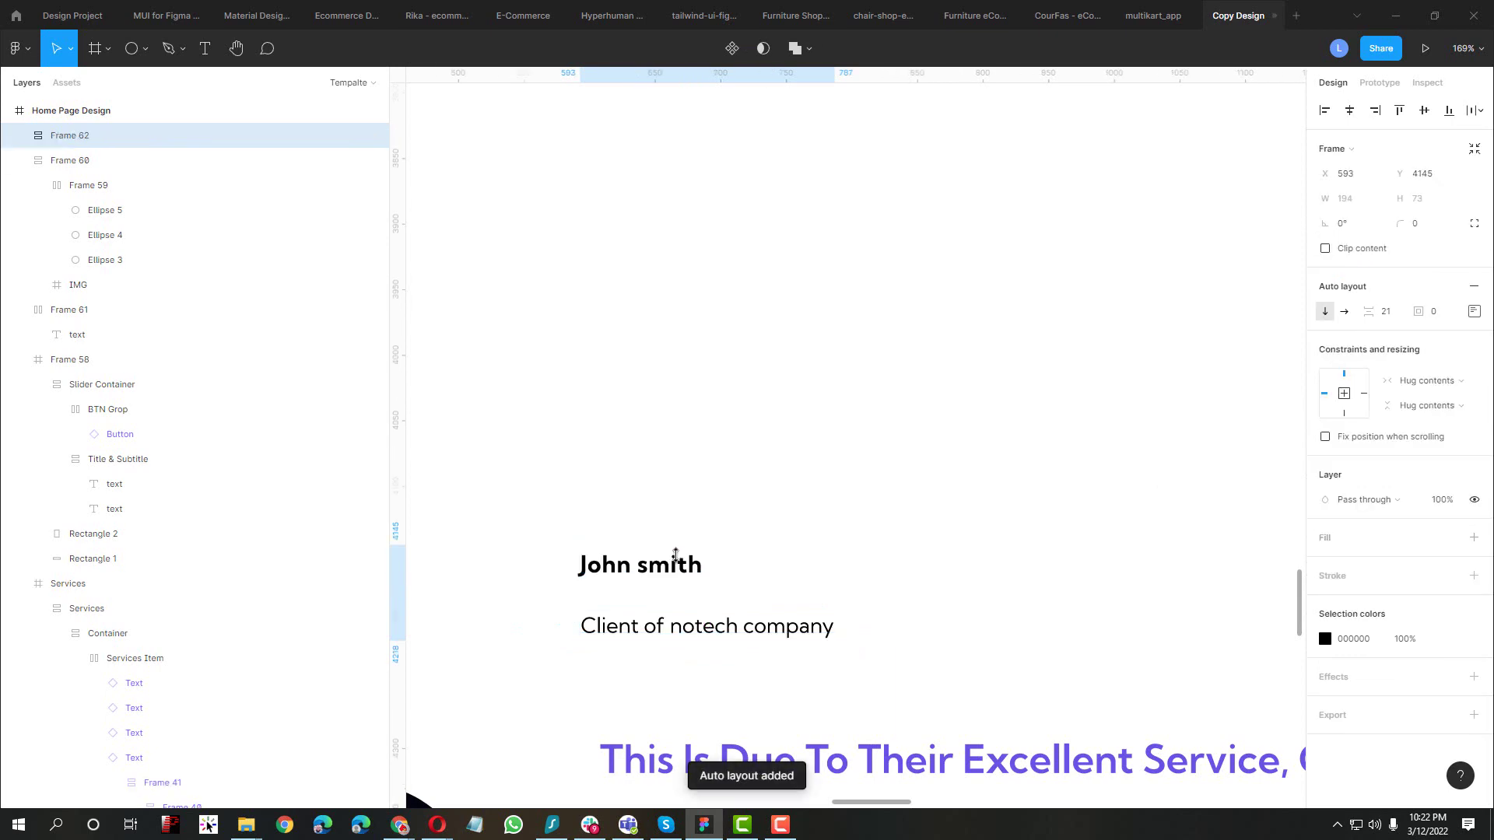
Switch to Chrome and inspect the spacing between the testimonial's client name and company line with the page inspector
key(alt+Tab)
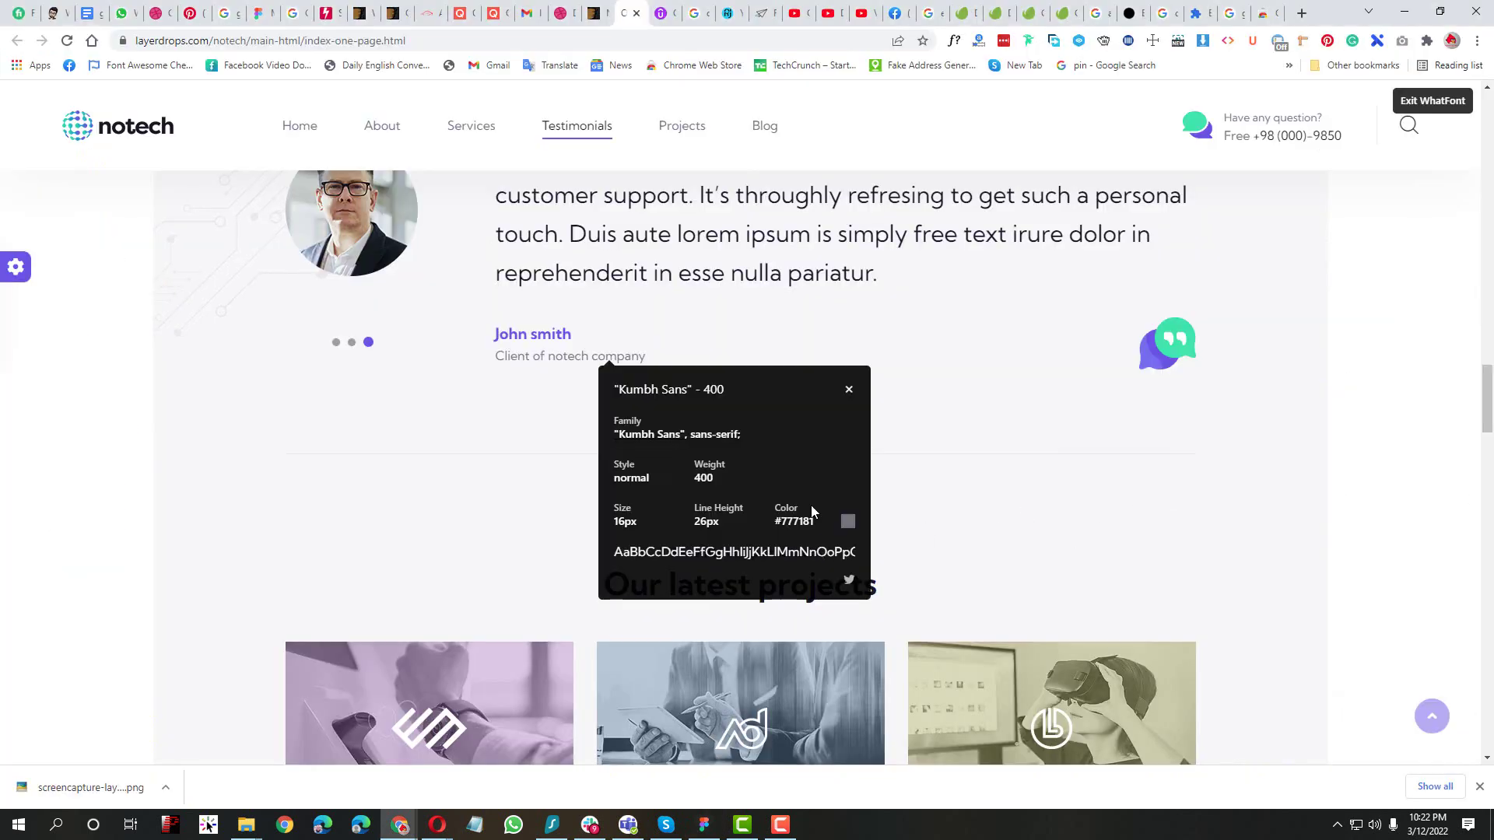
click(848, 390)
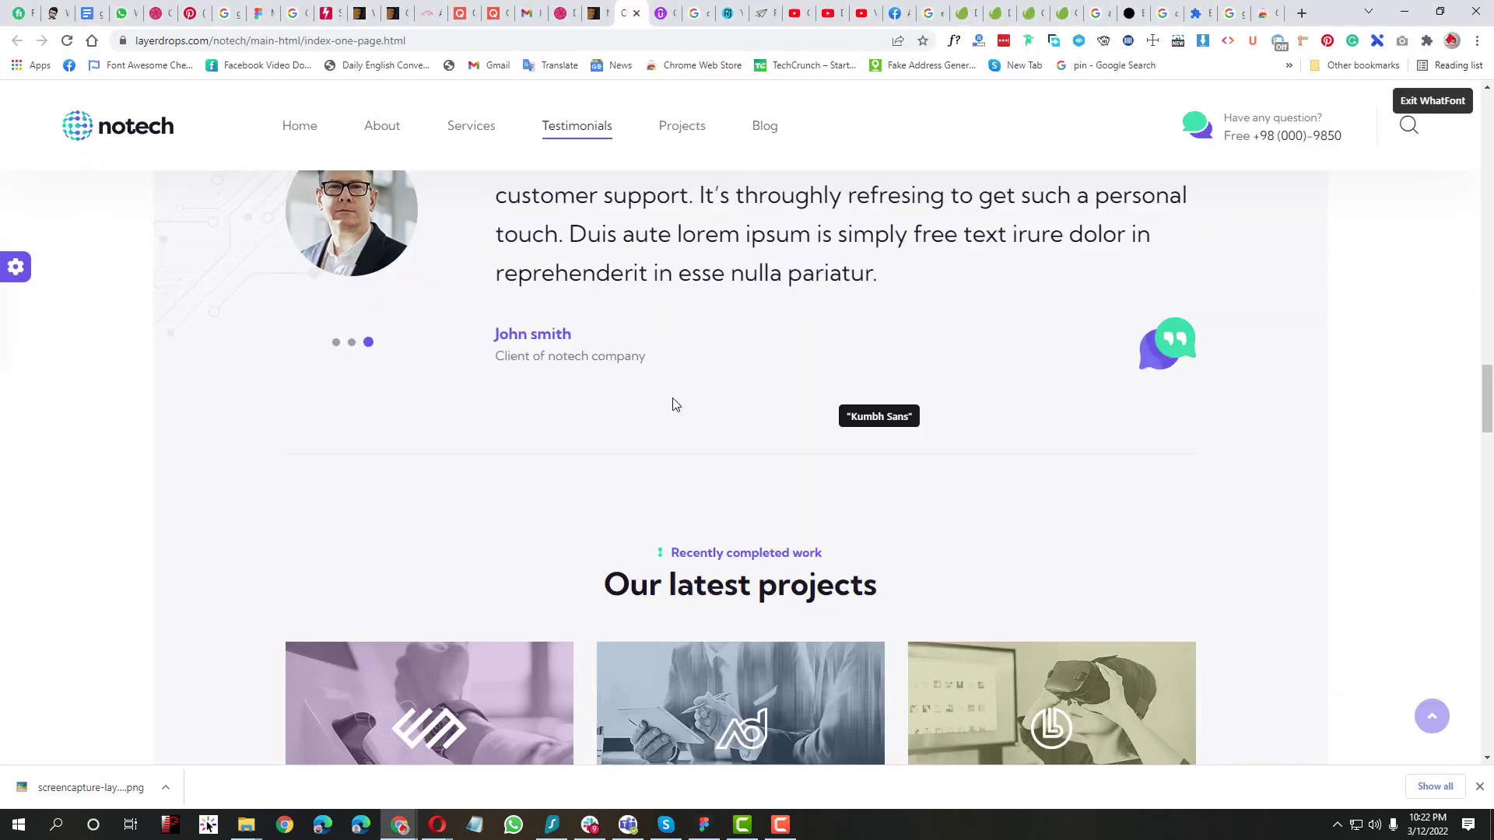
click(1078, 42)
click(543, 340)
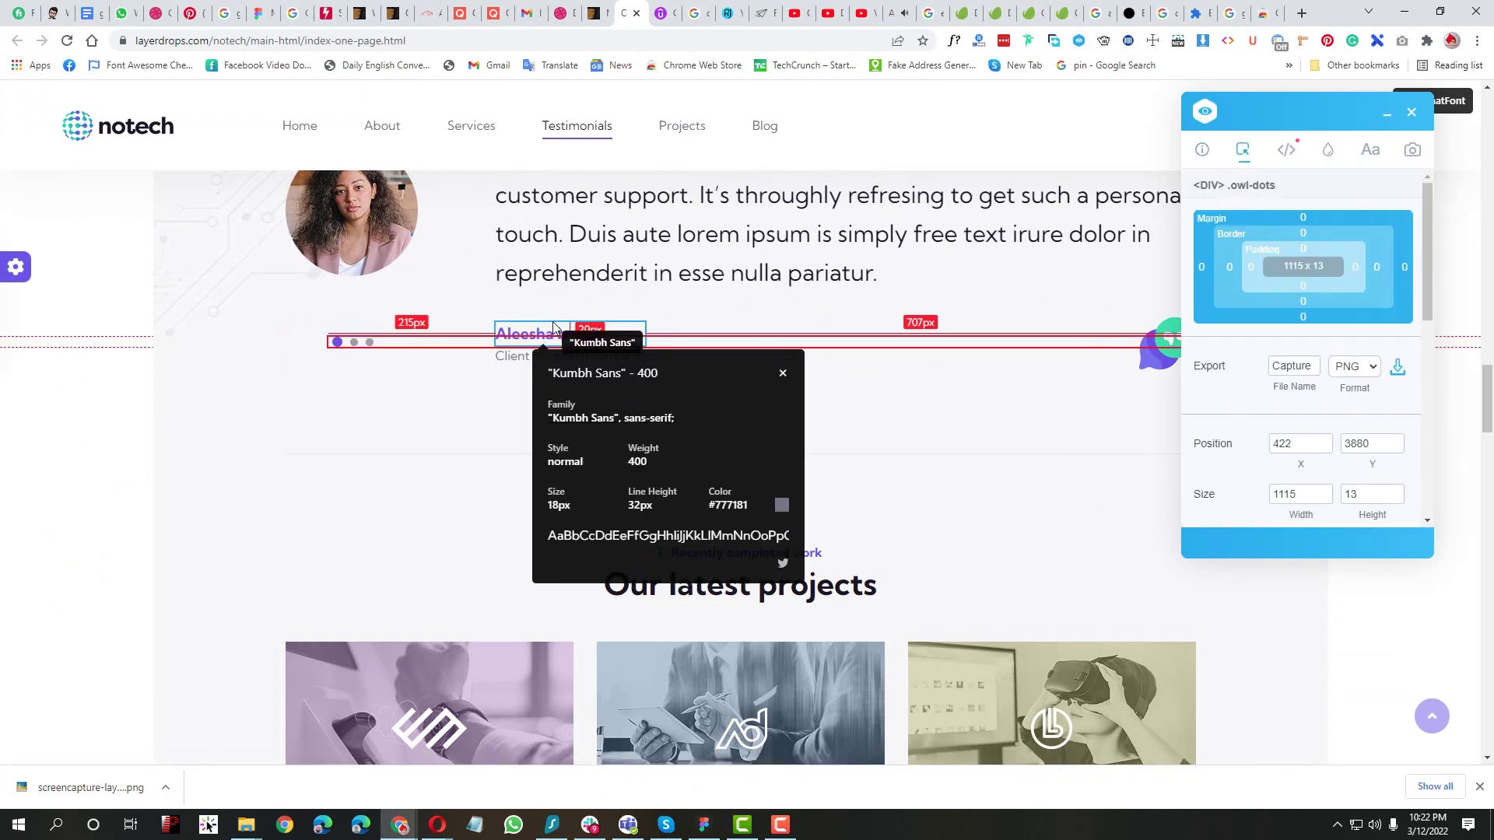
click(555, 330)
click(514, 357)
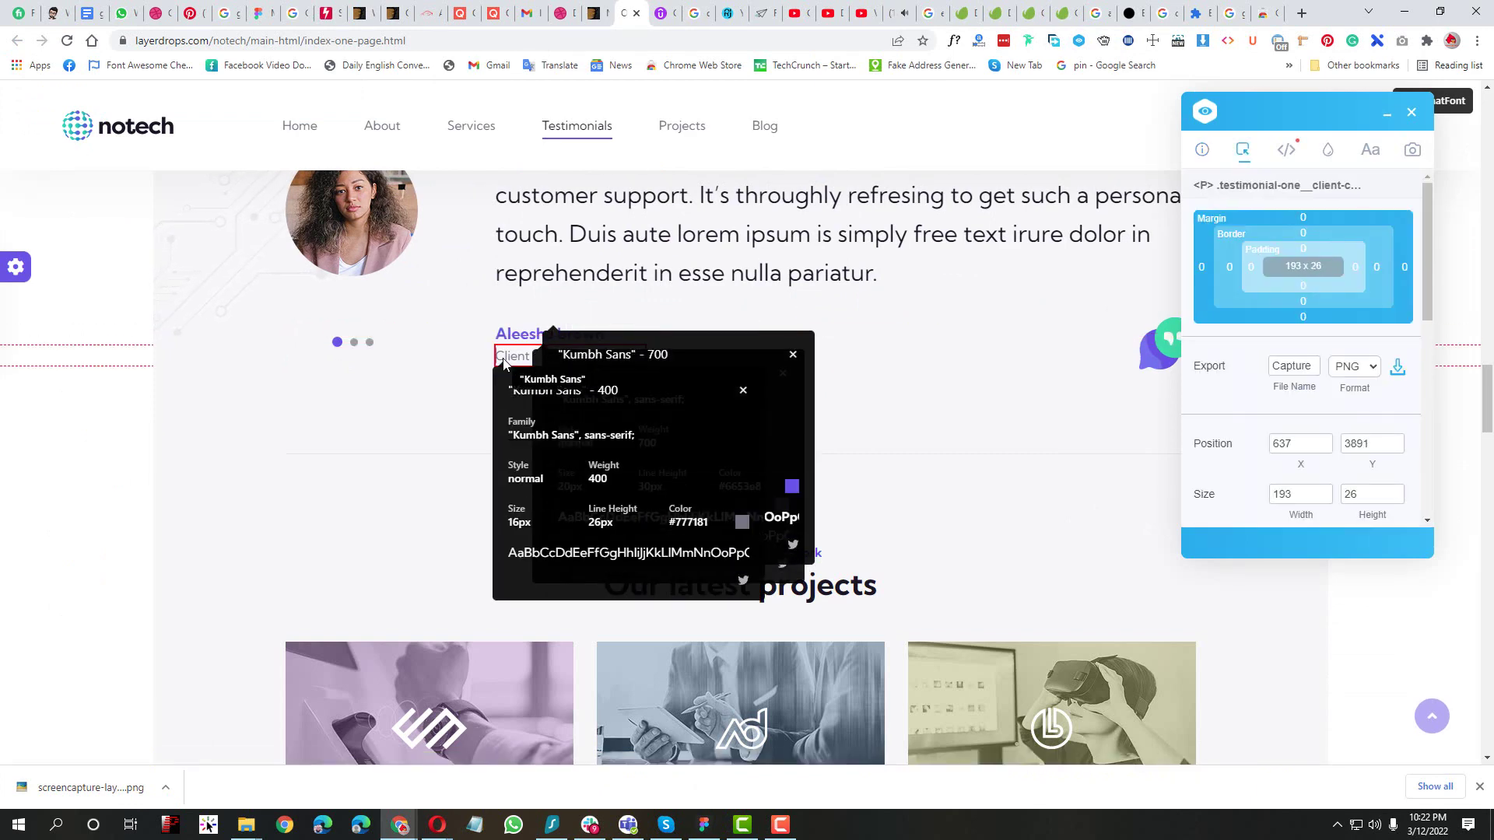
click(793, 357)
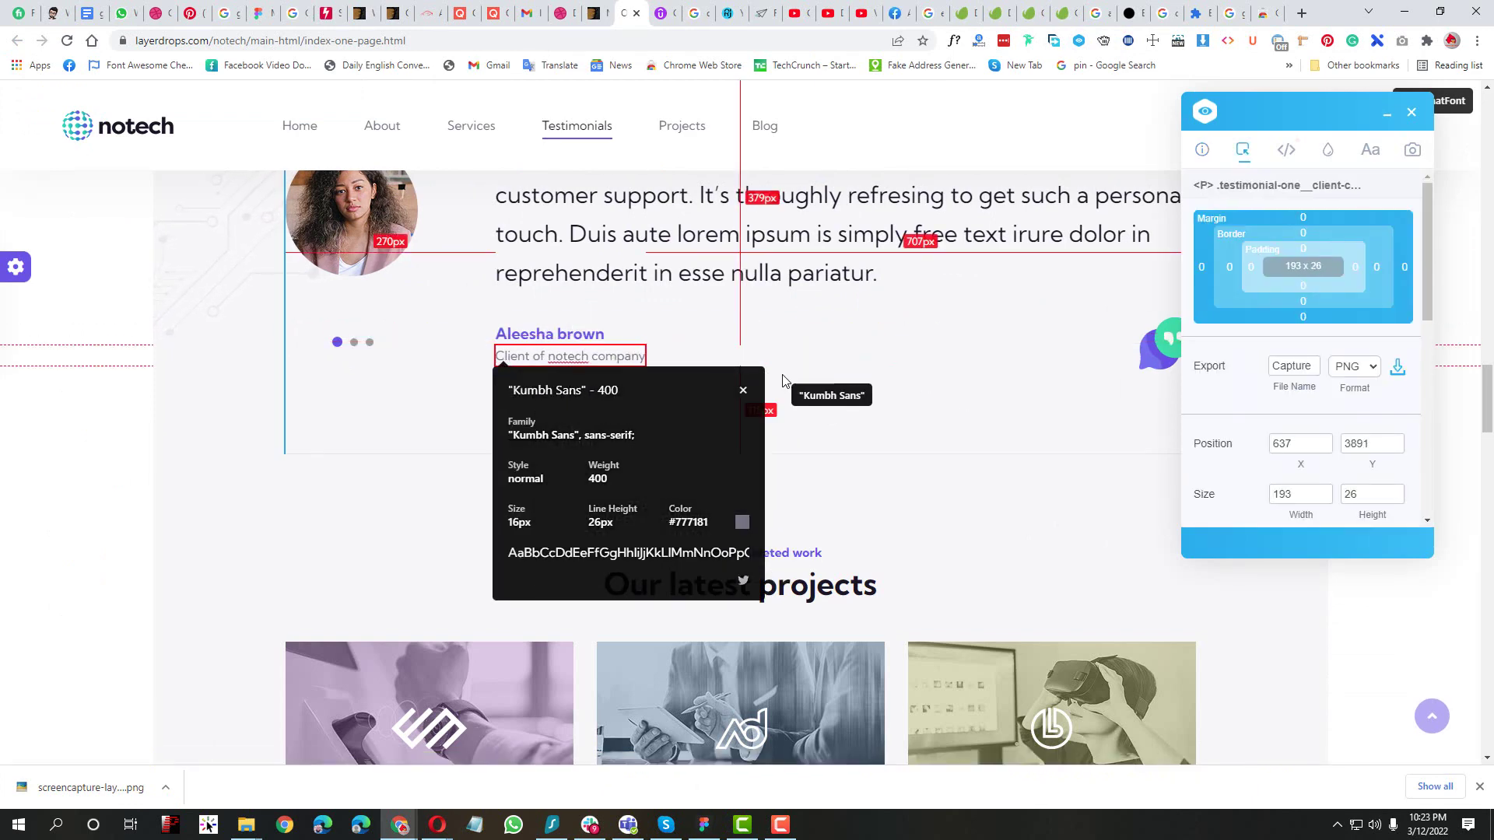
In Figma, set the item spacing of the client name and company line's auto layout to 0
key(alt+Tab)
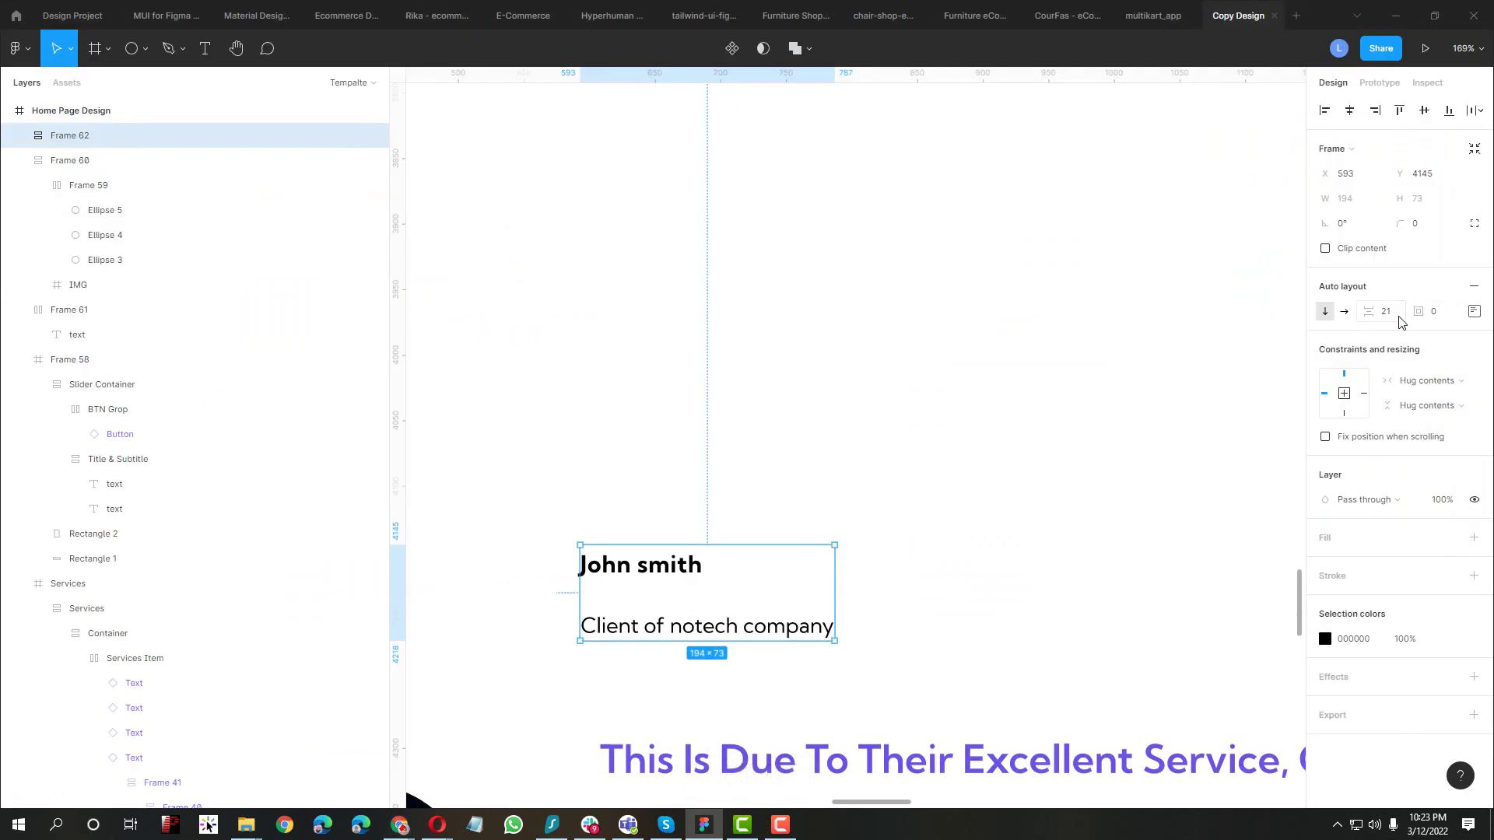
text(0)
key(Return)
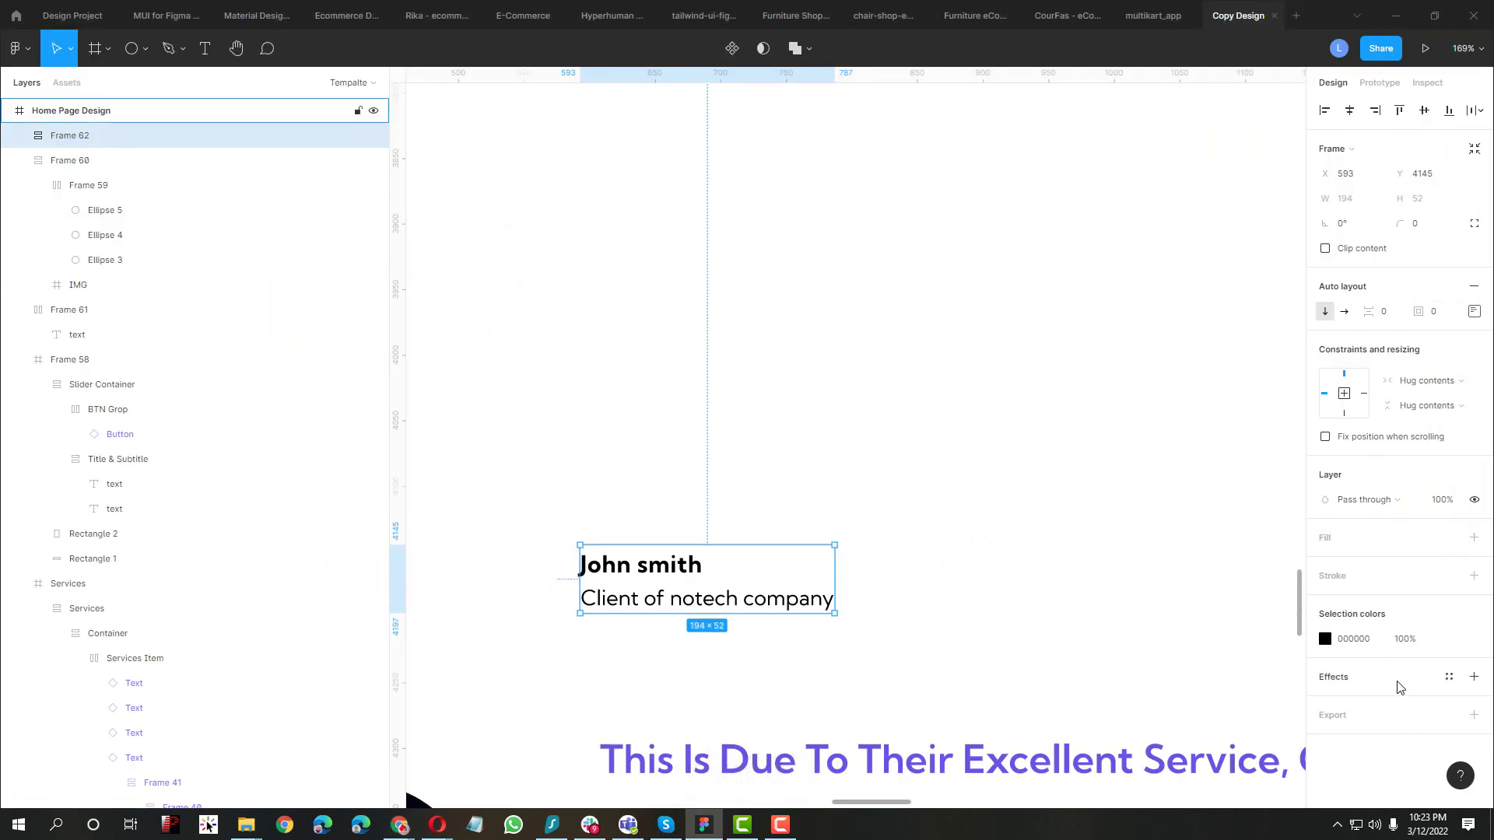
scroll(724, 502, down, 5)
drag(677, 543, 740, 696)
shift+click(744, 571)
key(shift+a)
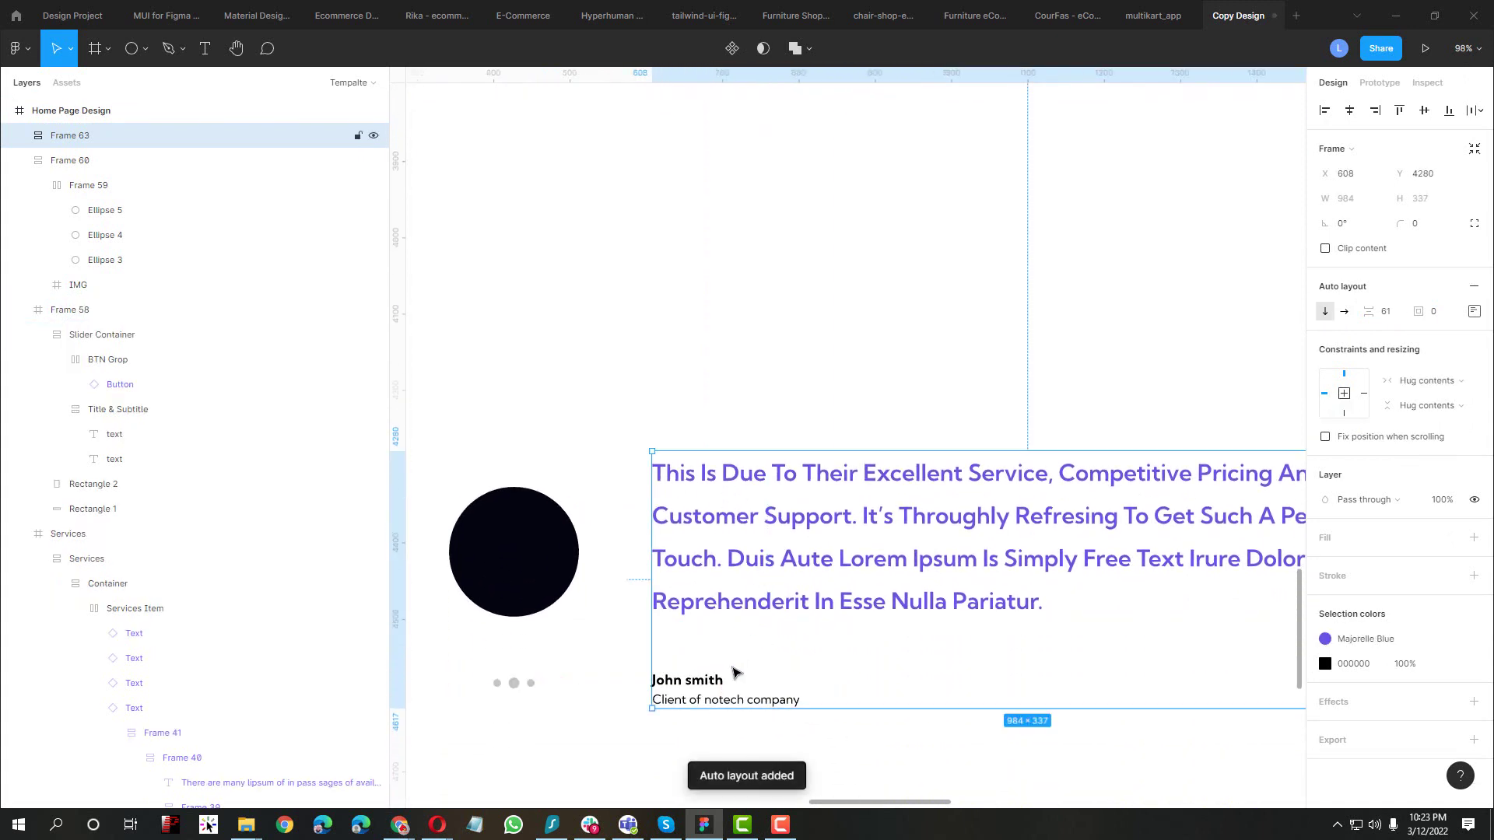
key(ctrl+z)
key(ctrl+z)
key(ctrl+z)
key(ctrl+z)
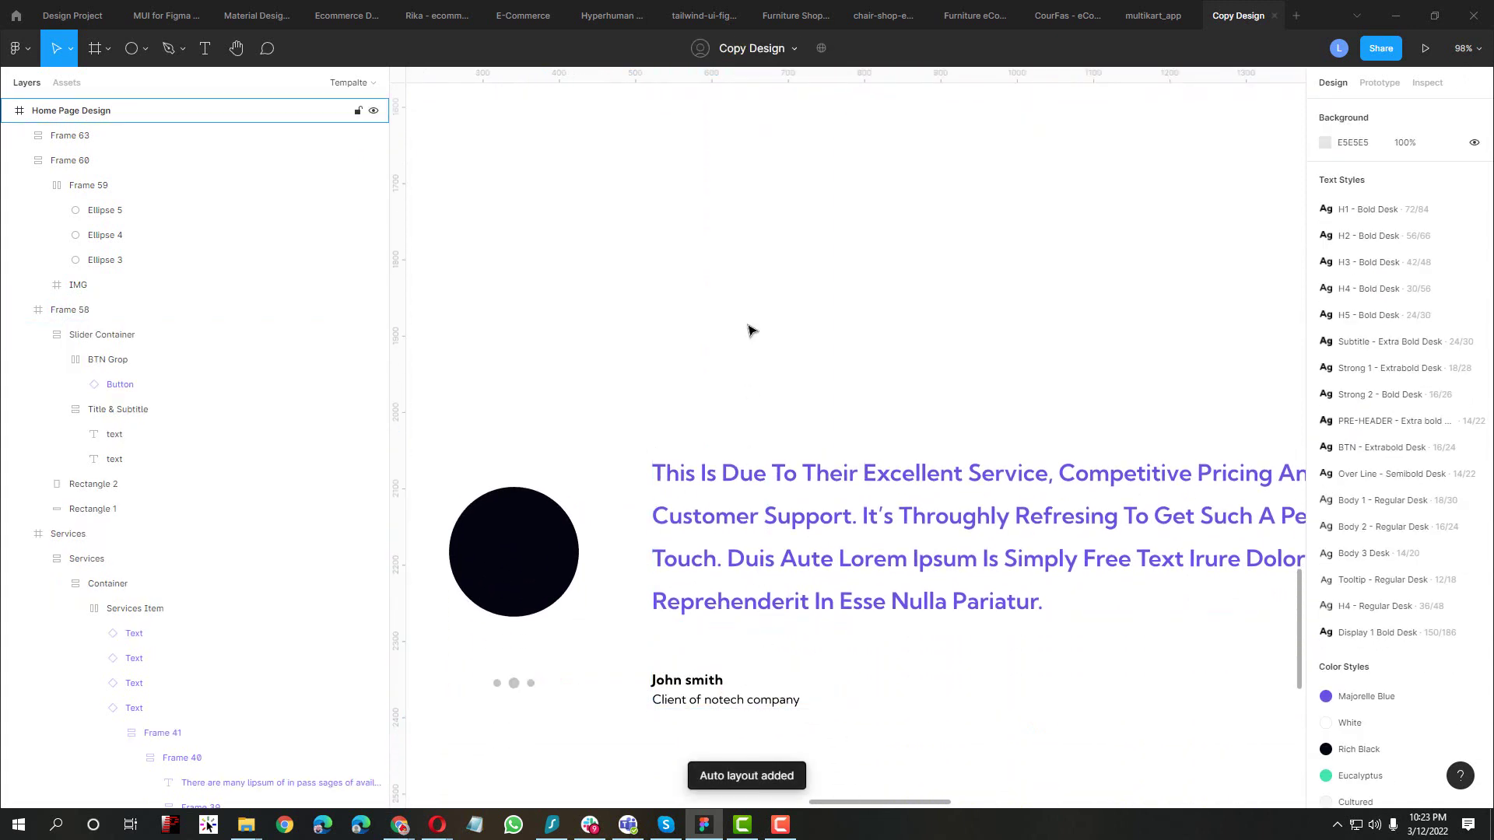
key(ctrl+z)
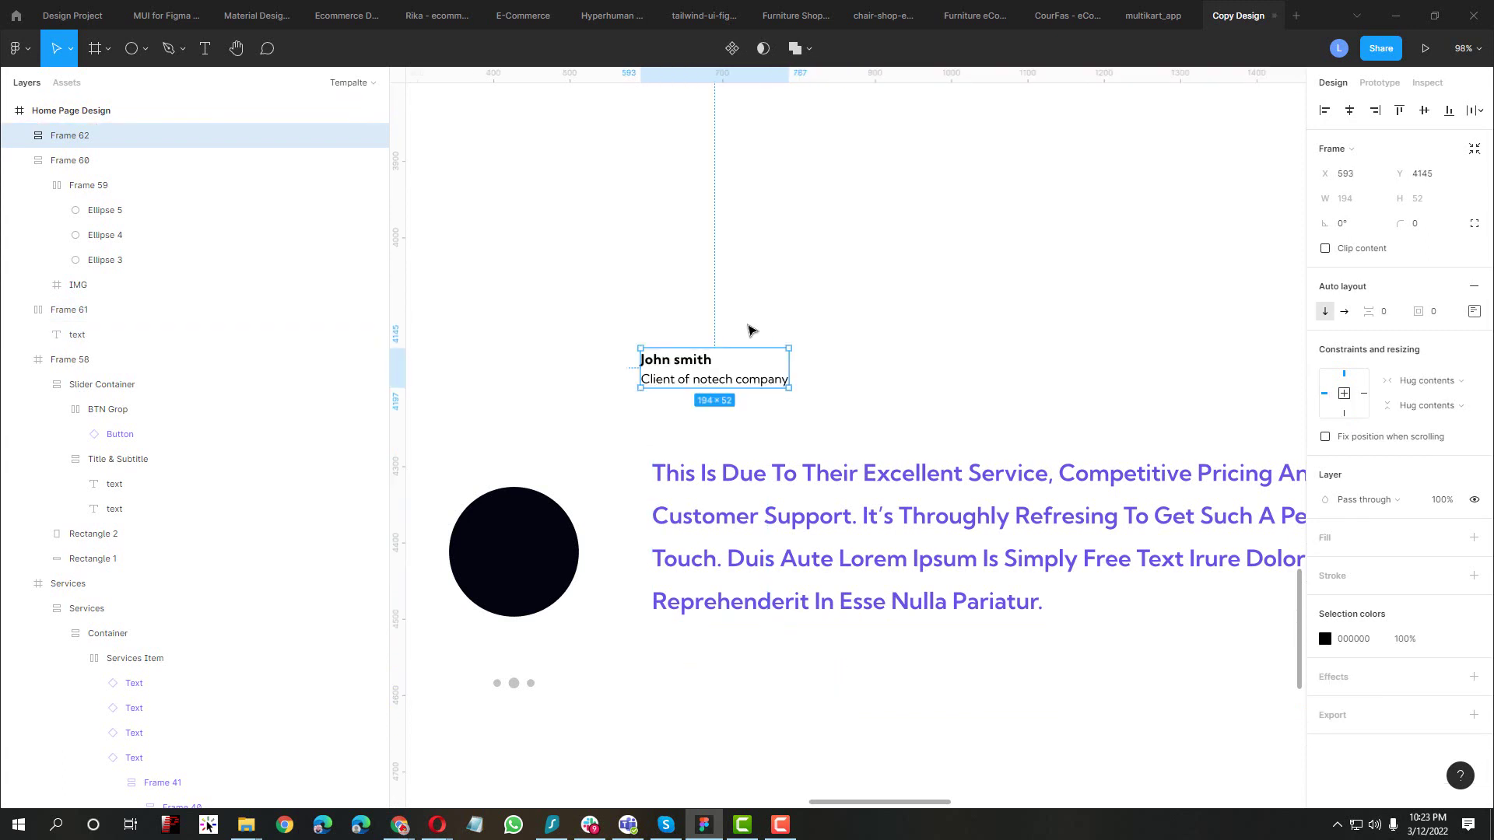
Combine the testimonial quote and the client details frame into one vertical auto layout
click(724, 273)
click(708, 518)
shift+click(684, 377)
key(shift+a)
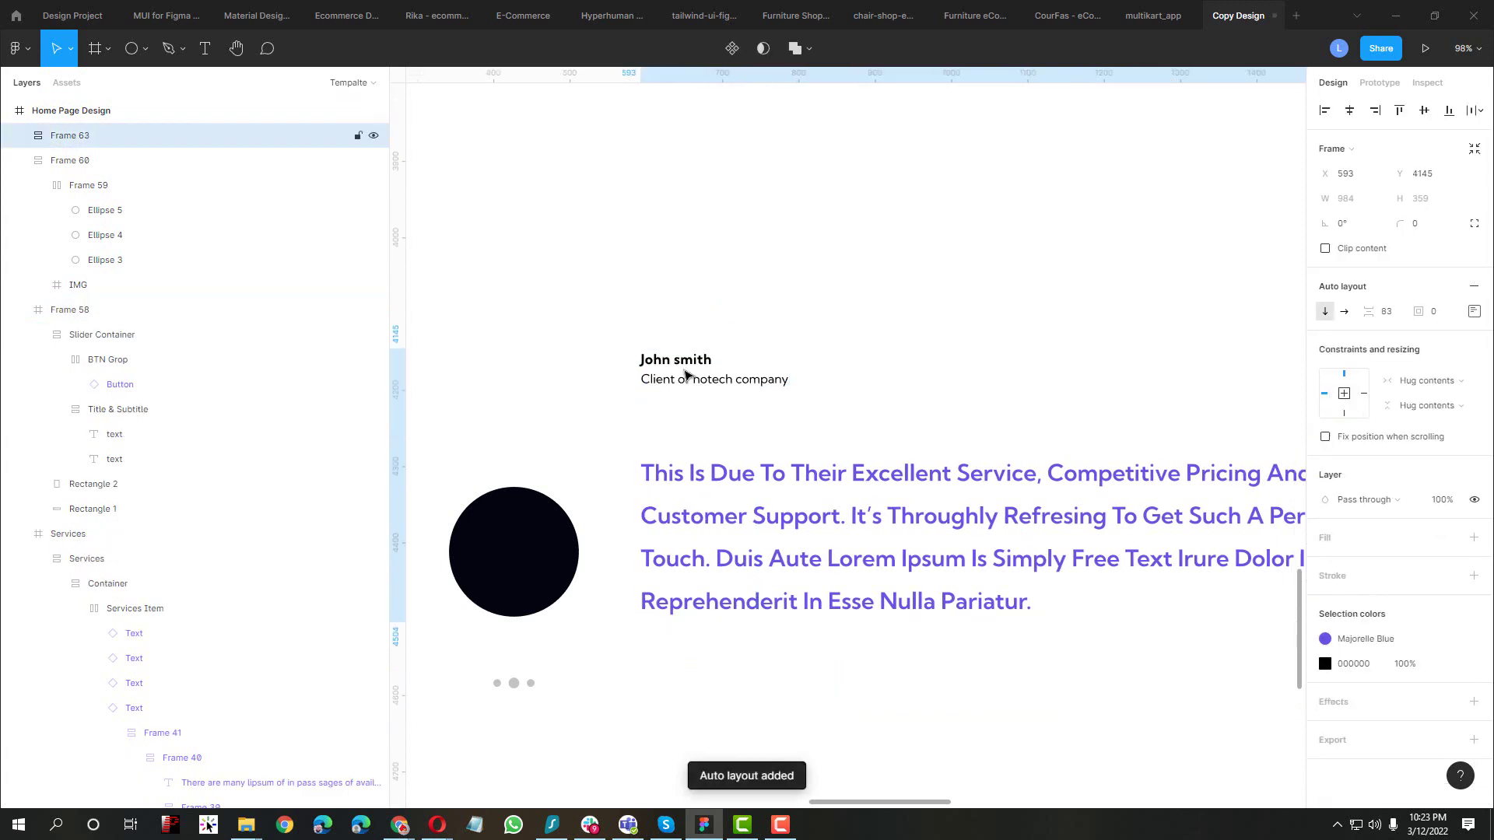
Reorder the new auto layout so the client details frame sits below the quote
click(685, 379)
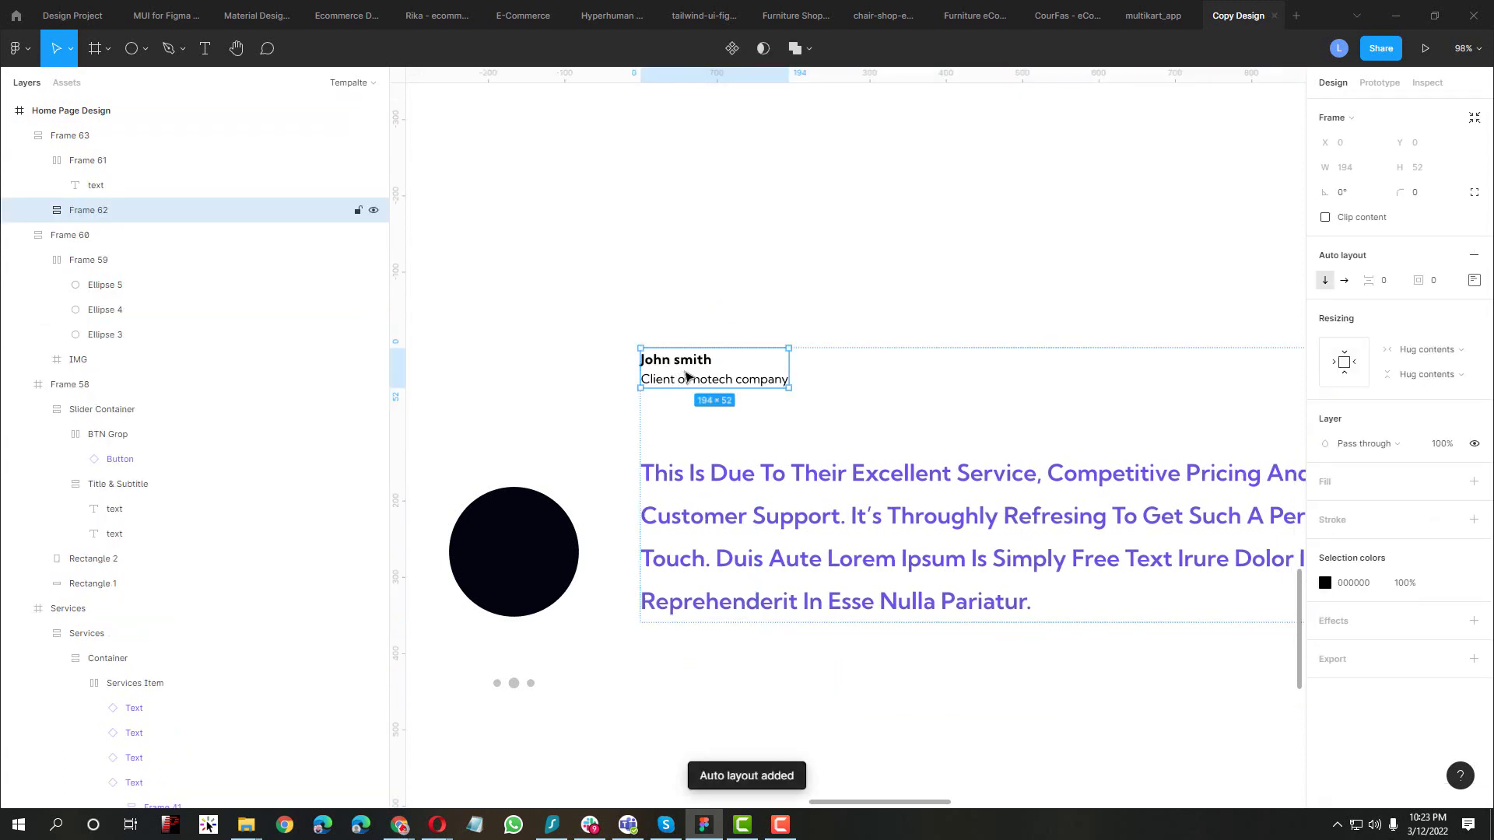
click(38, 160)
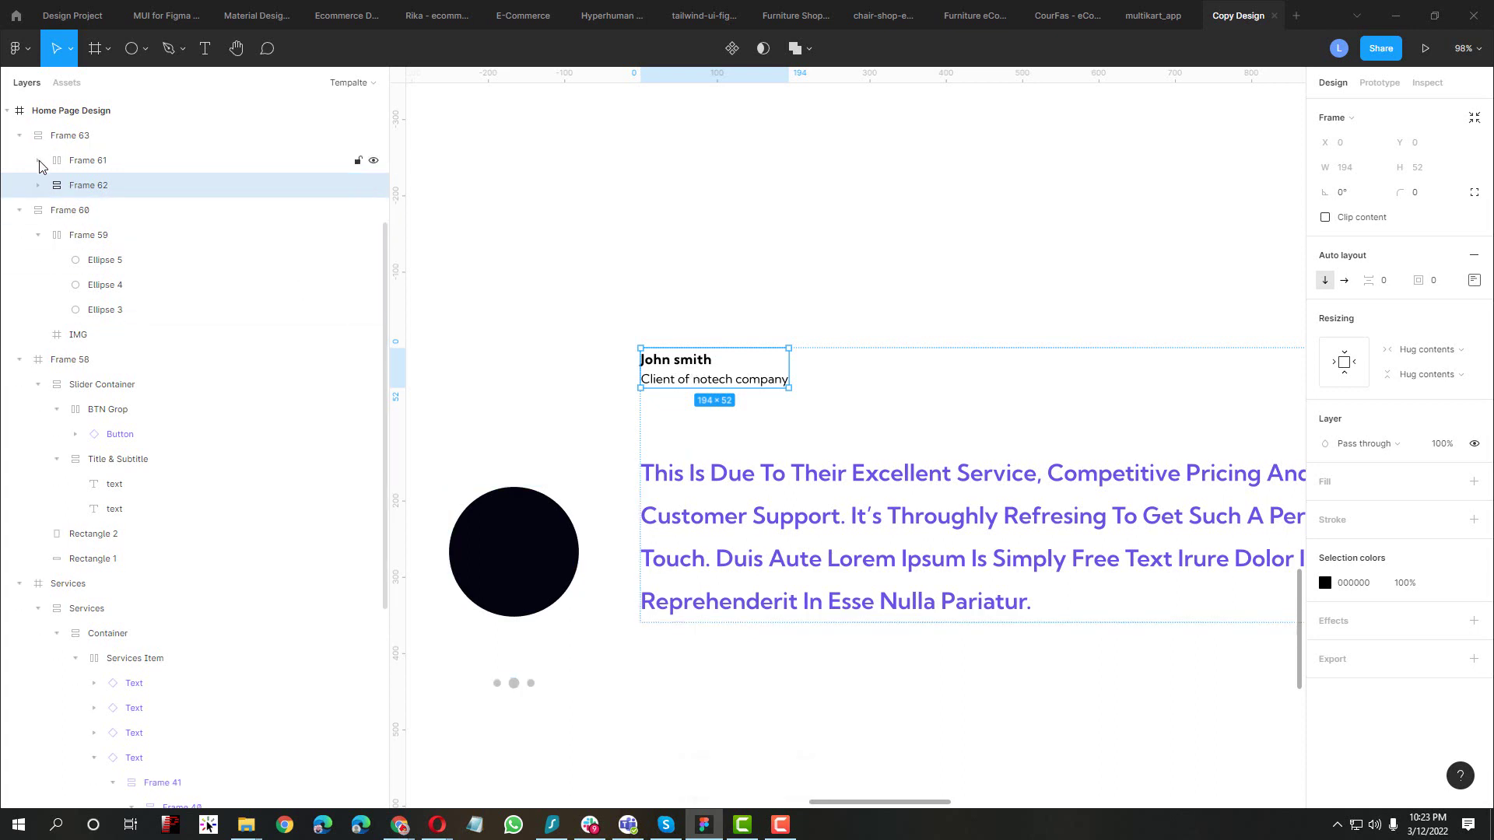
mouse_move(78, 193)
mouse_down()
mouse_move(77, 158)
mouse_move(88, 201)
mouse_up()
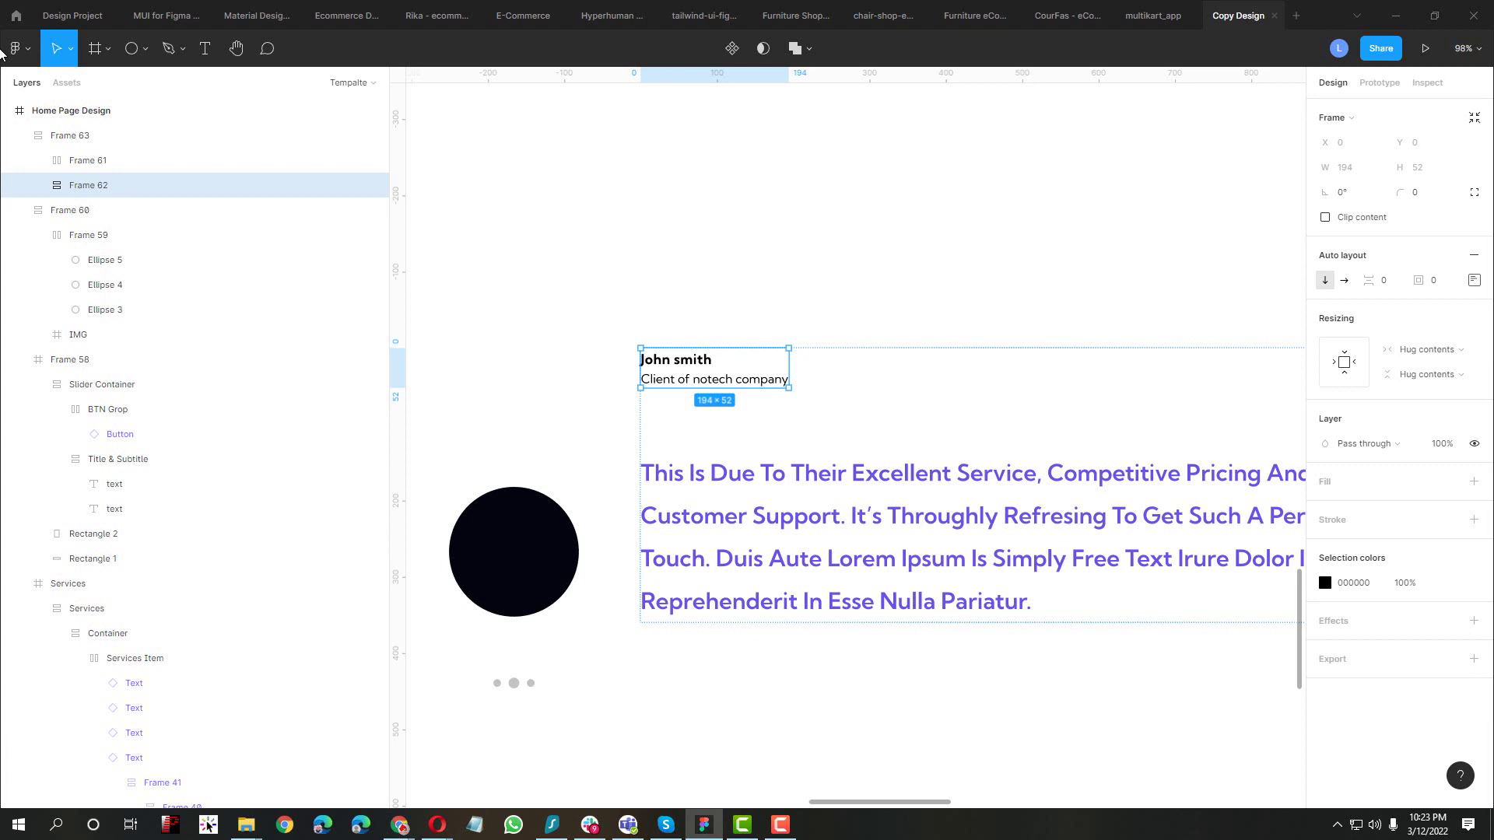
key(Down)
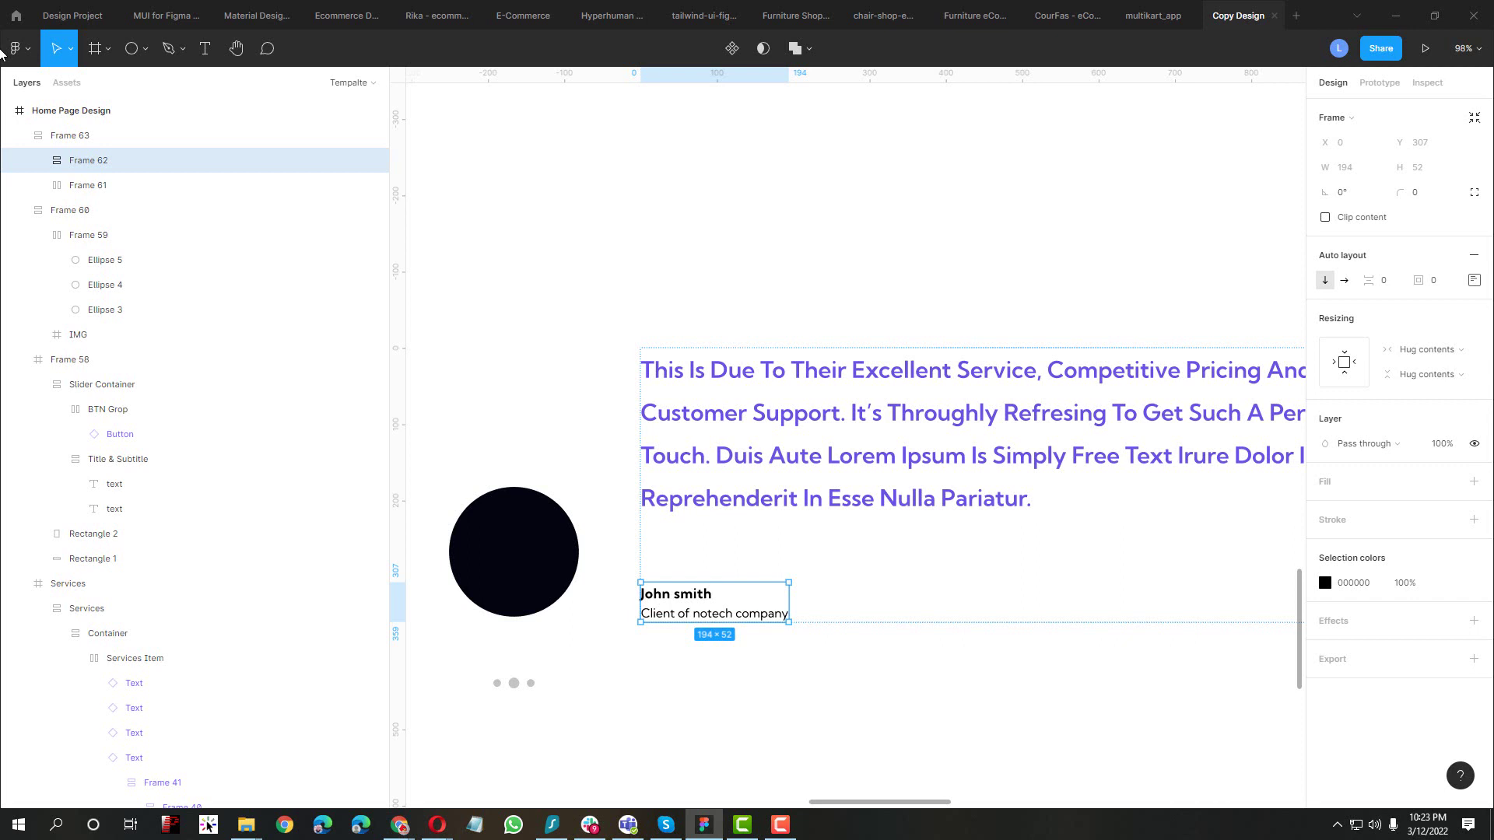
key(Up)
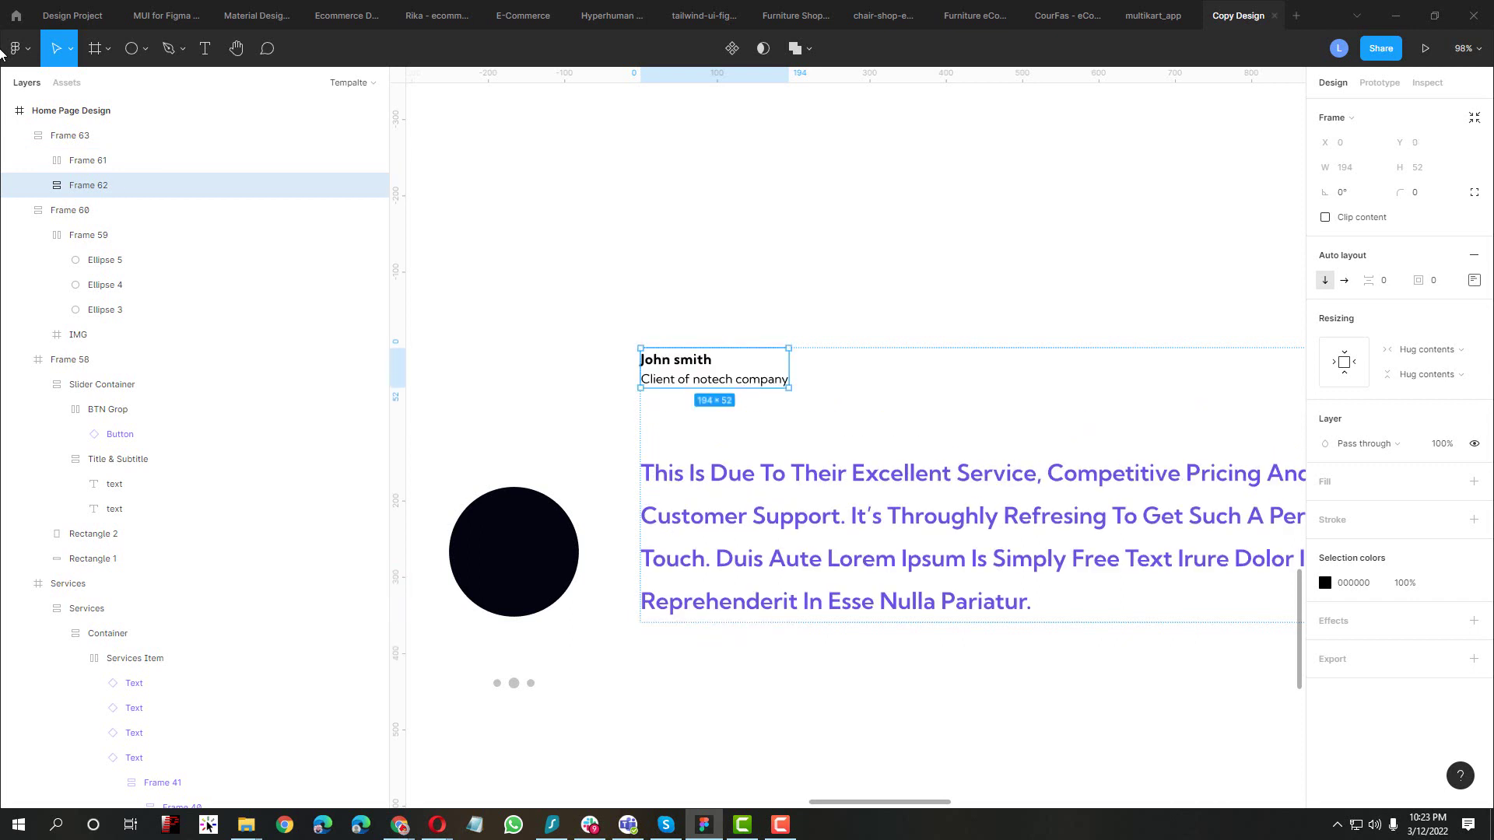
key(Down)
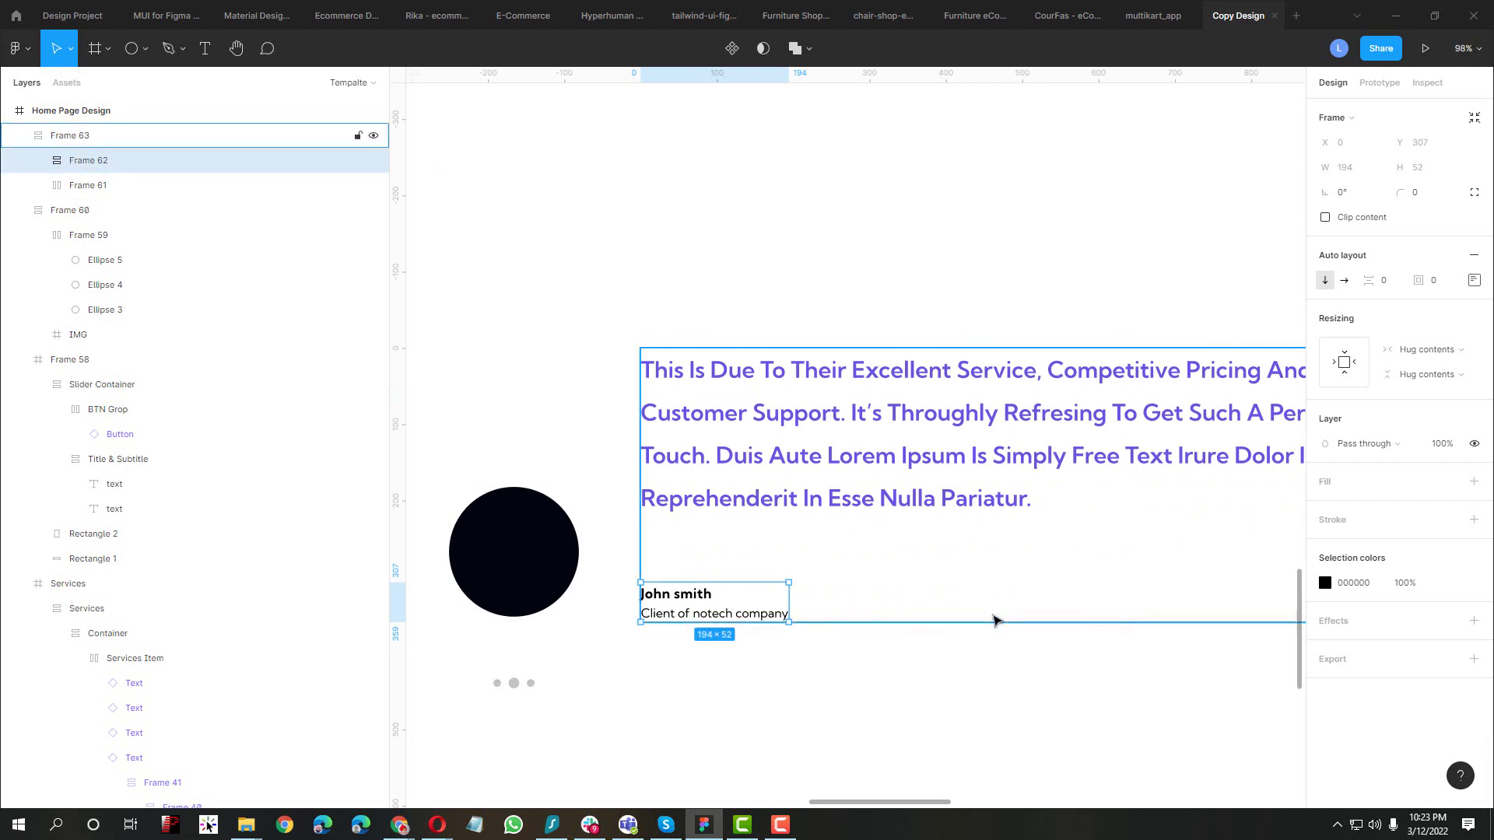
Select the testimonial text frame, switch to Chrome and inspect the gap between the quote and the client's name
click(848, 456)
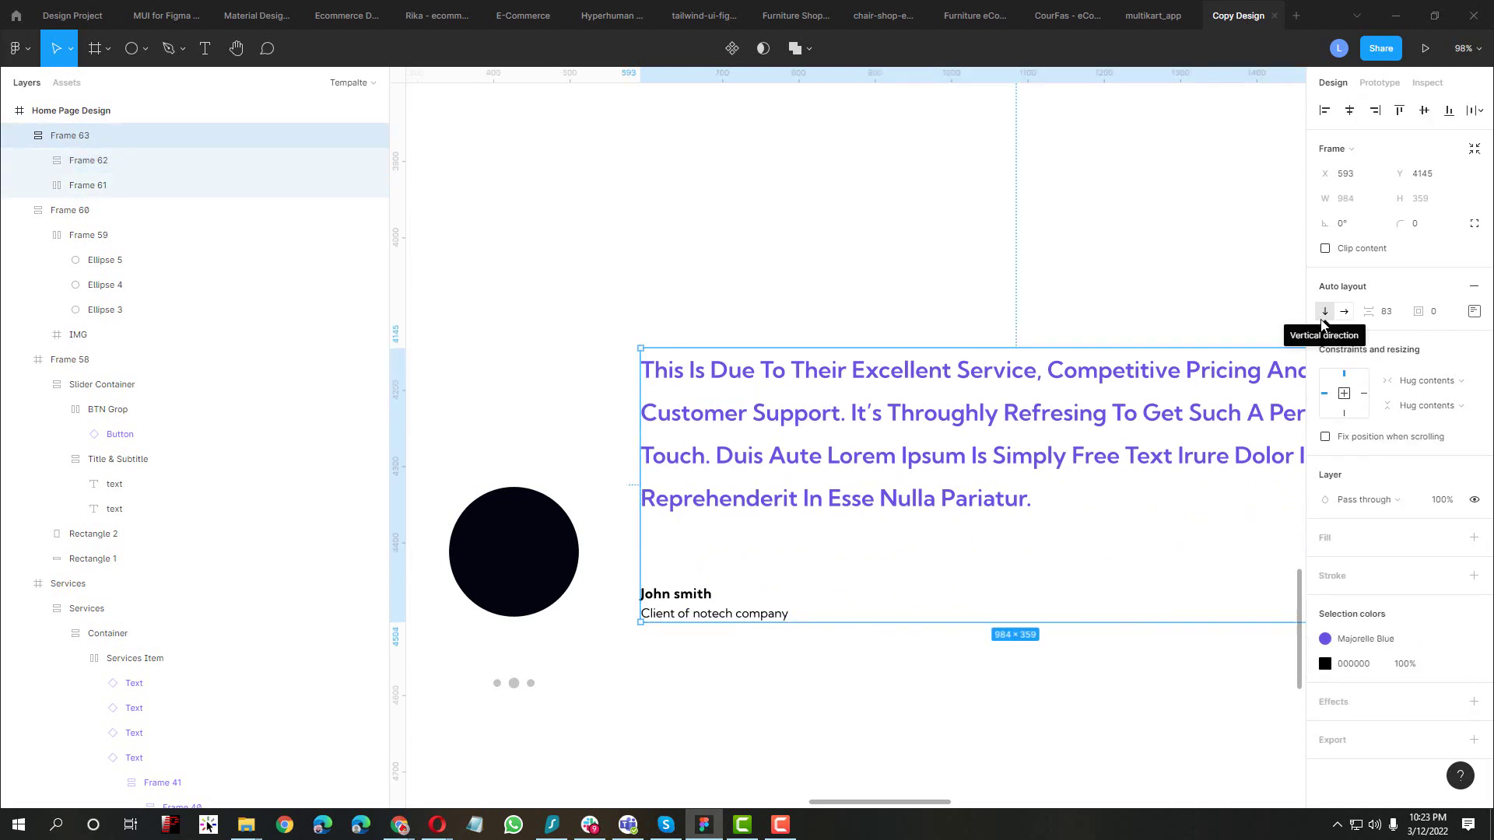
key(alt+Tab)
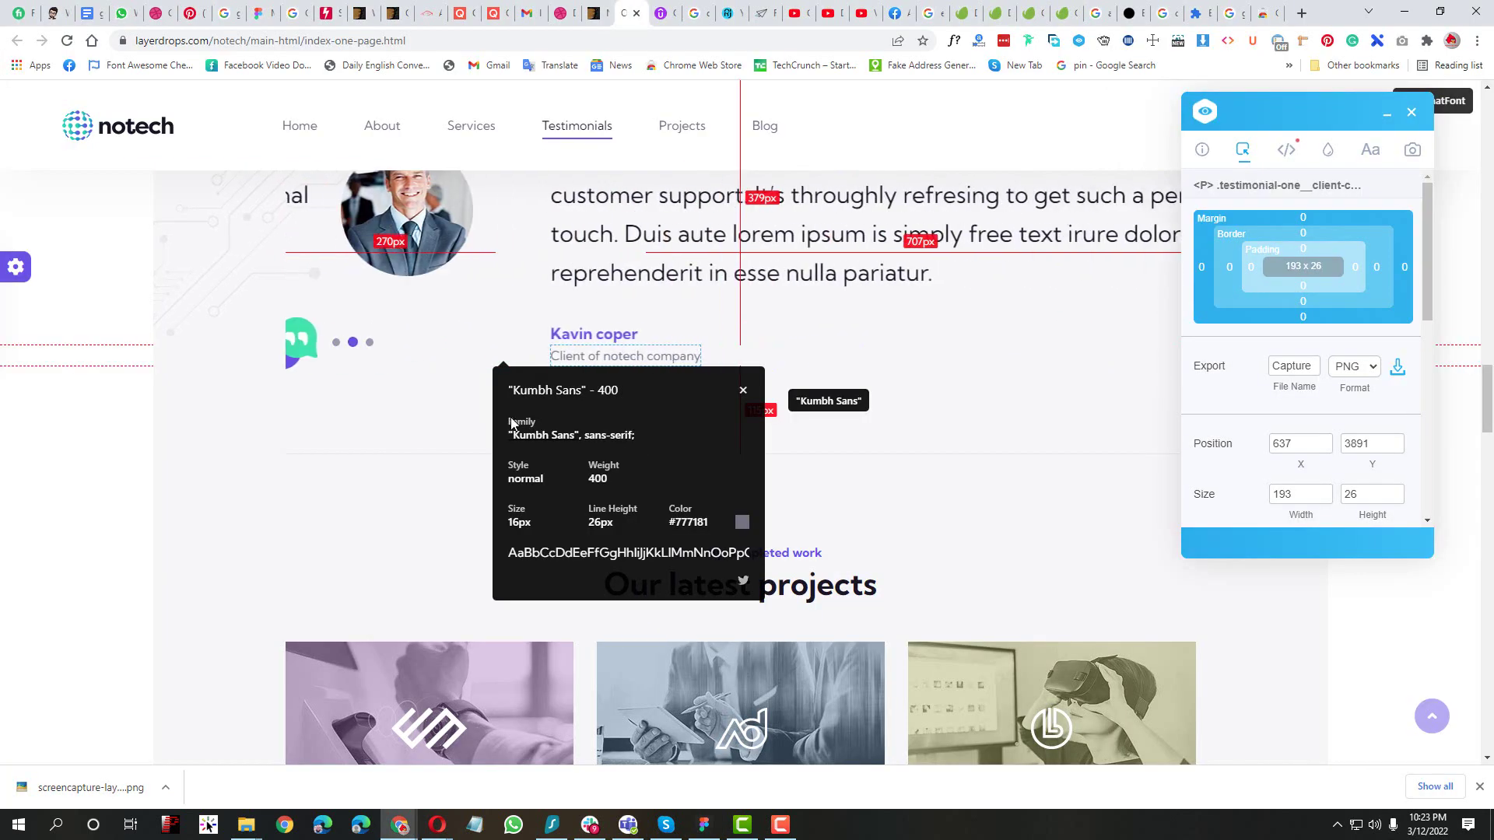
click(745, 390)
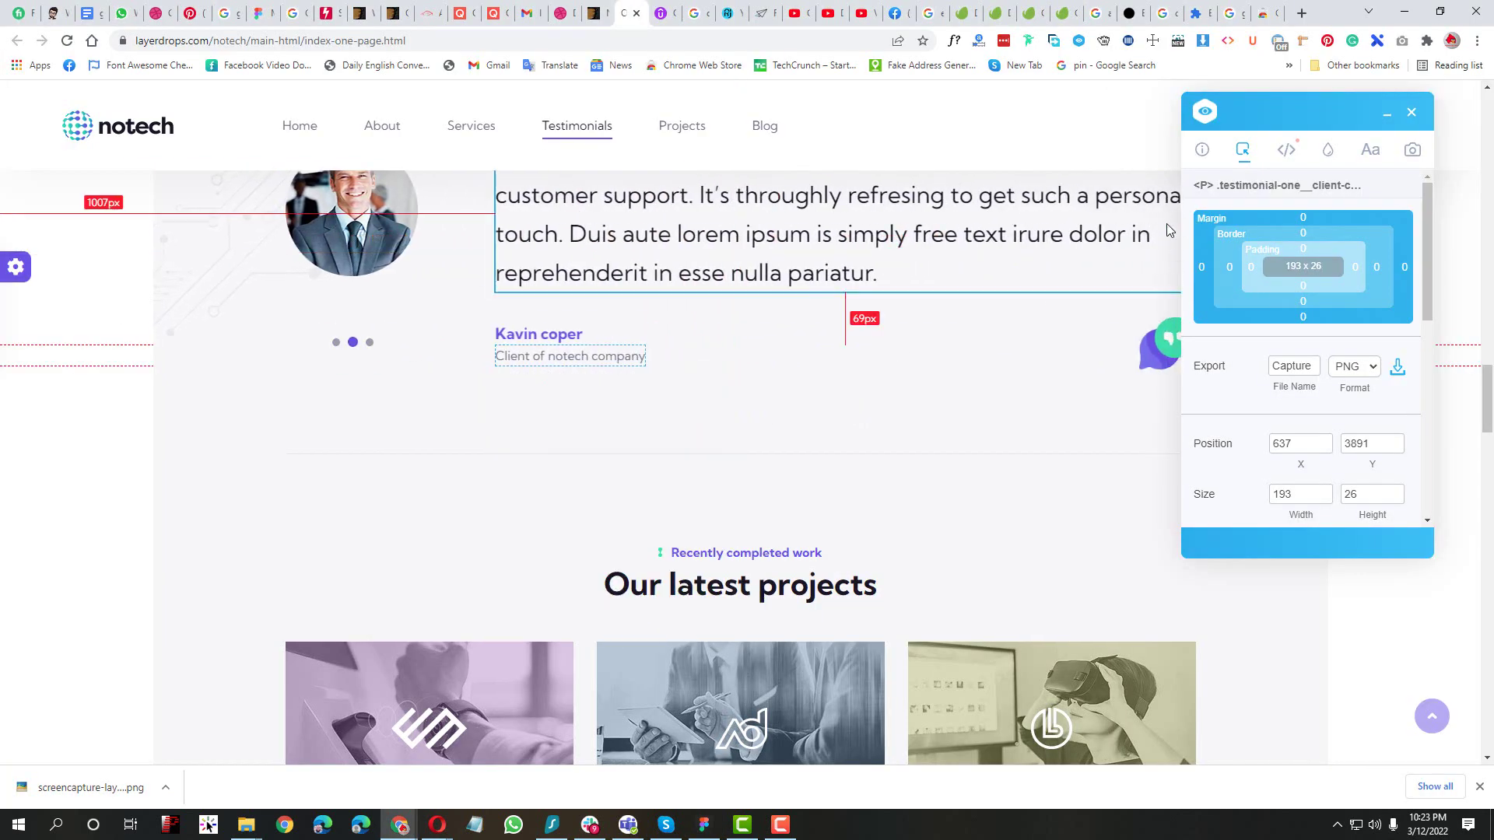
click(611, 283)
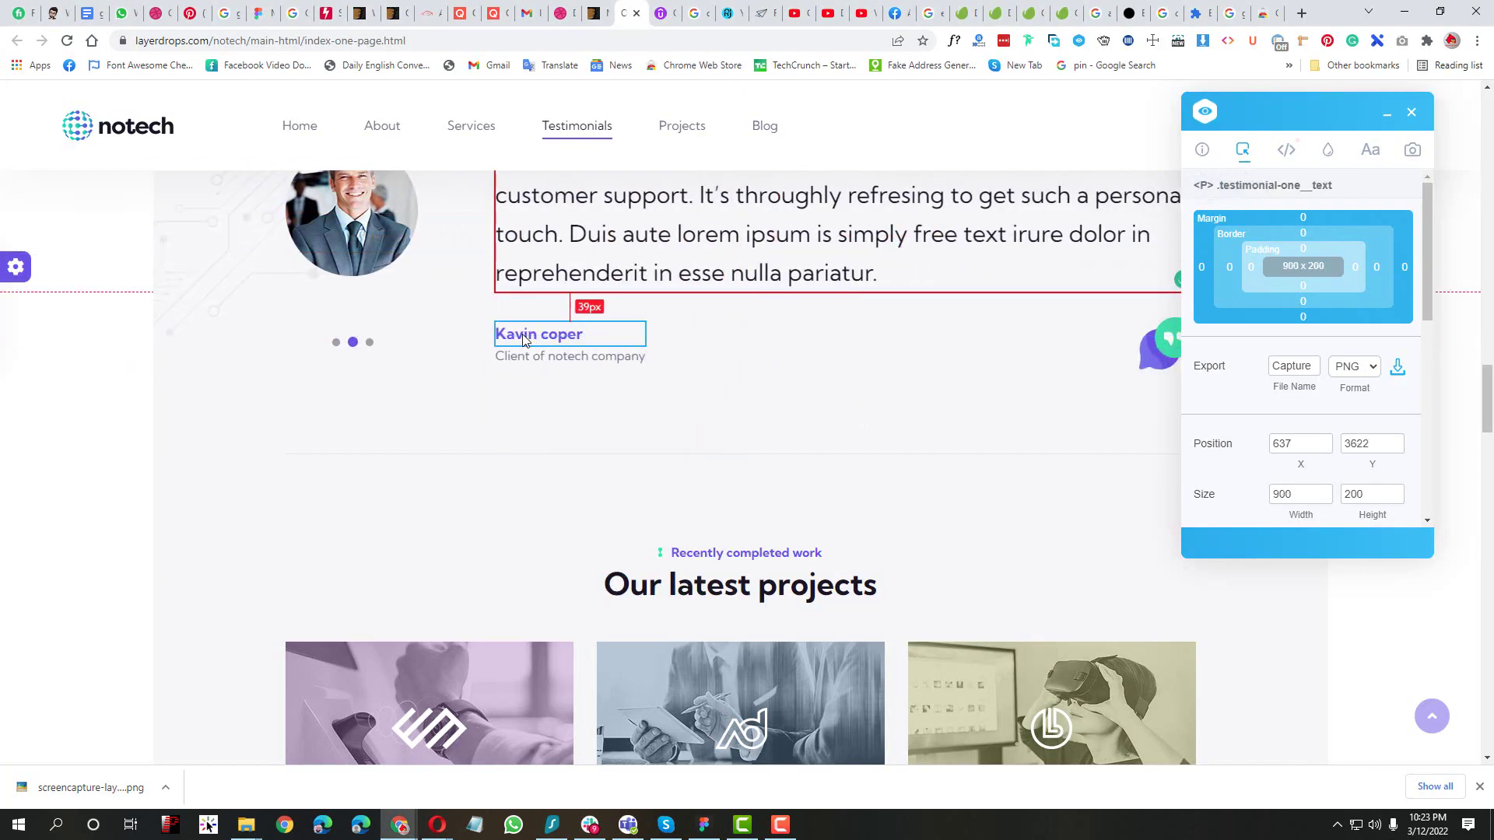
In Figma, set the item spacing between the testimonial quote and the client details to 40
key(alt+Tab)
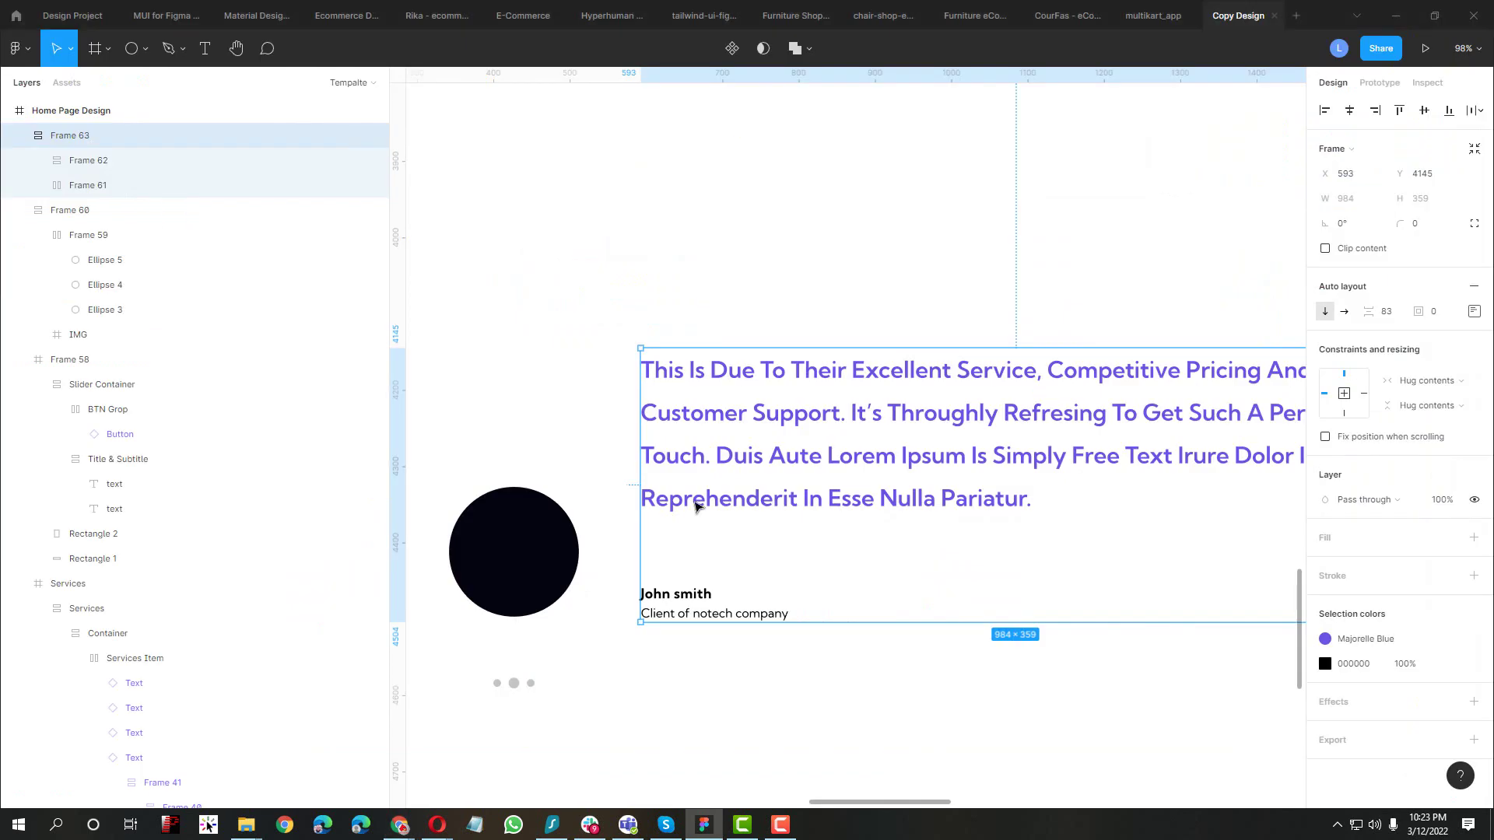
click(1393, 317)
text(40)
key(Return)
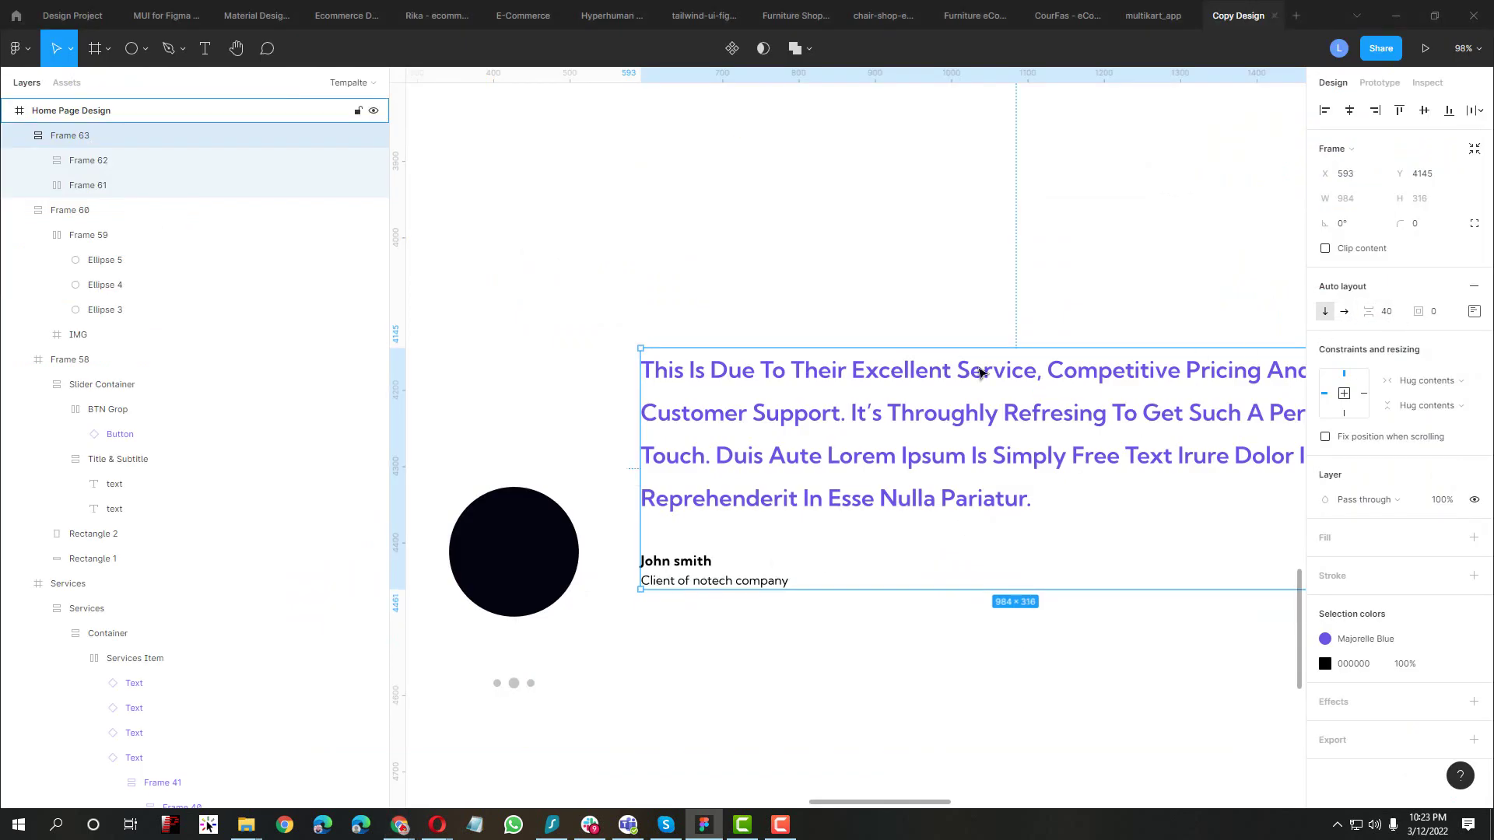
Combine the testimonial text frame and the frame with the black avatar circle and dots into one auto layout
scroll(722, 370, down, 3)
key(alt+Tab)
key(alt+Tab)
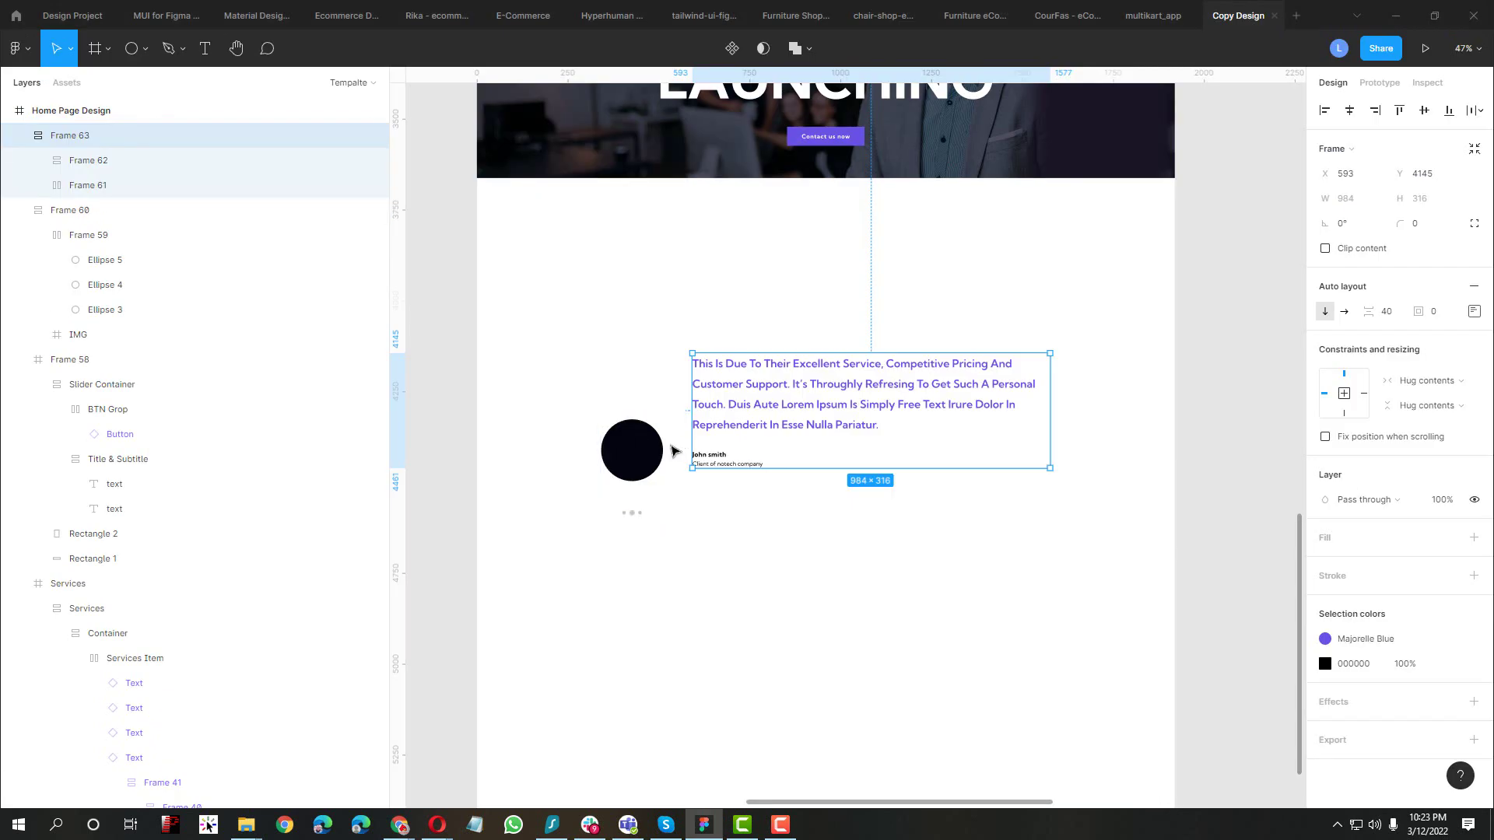
shift+click(628, 457)
key(shift+a)
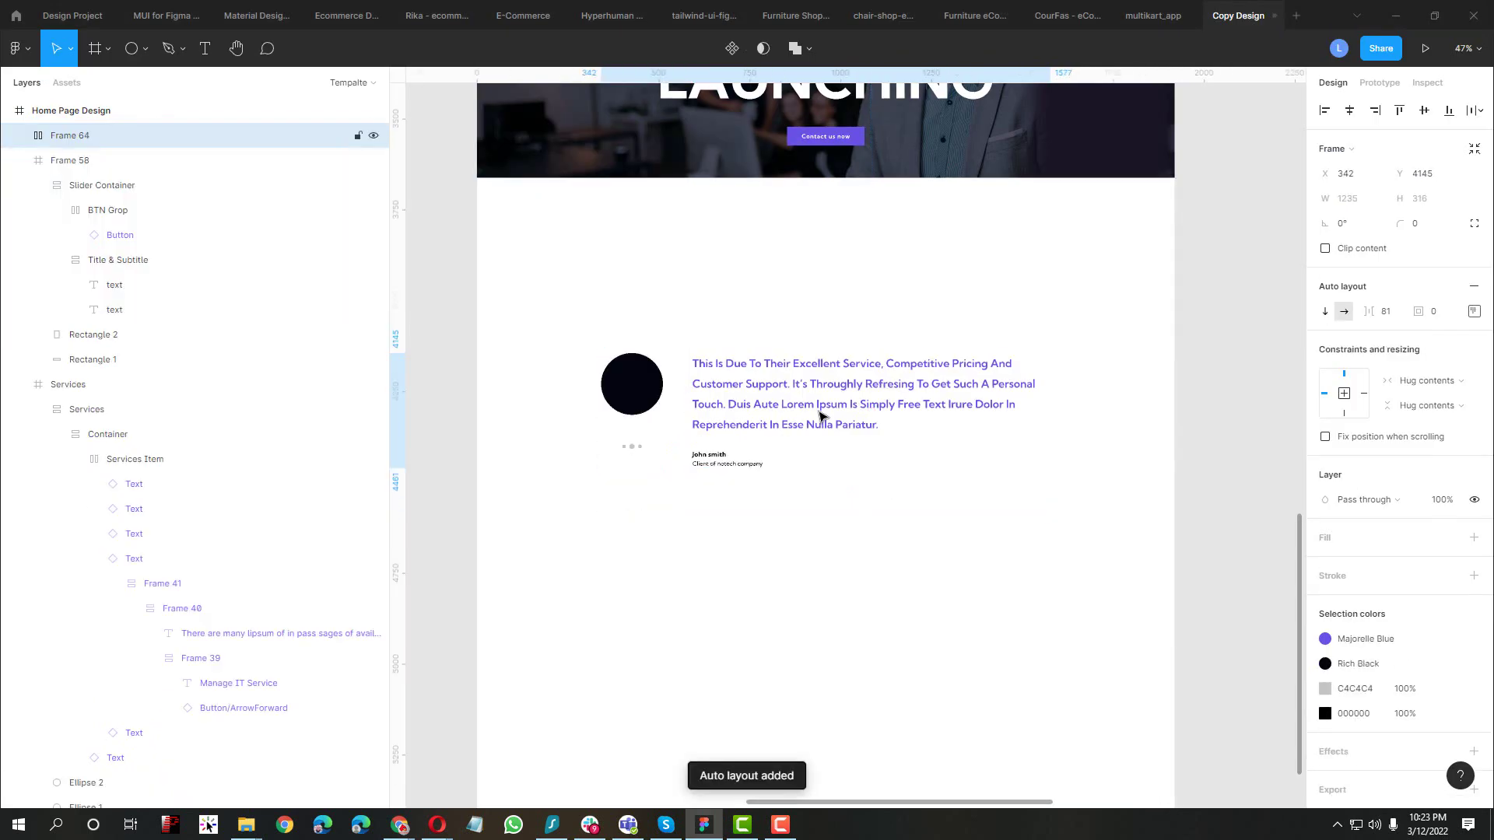
Switch to Chrome, restart the page inspector and inspect the quote icon beside the testimonial's client details
key(alt+Tab)
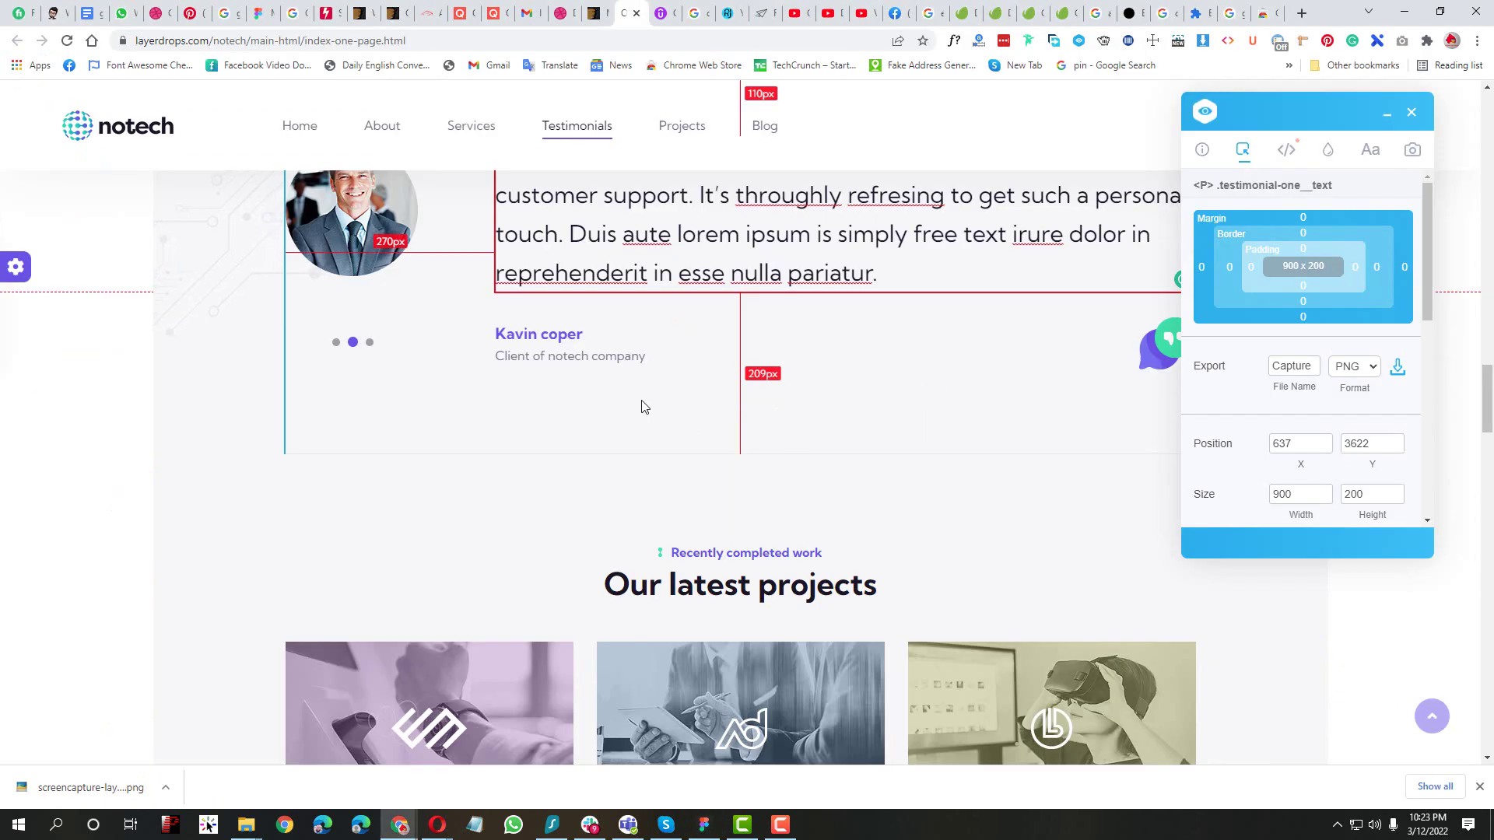
click(1412, 112)
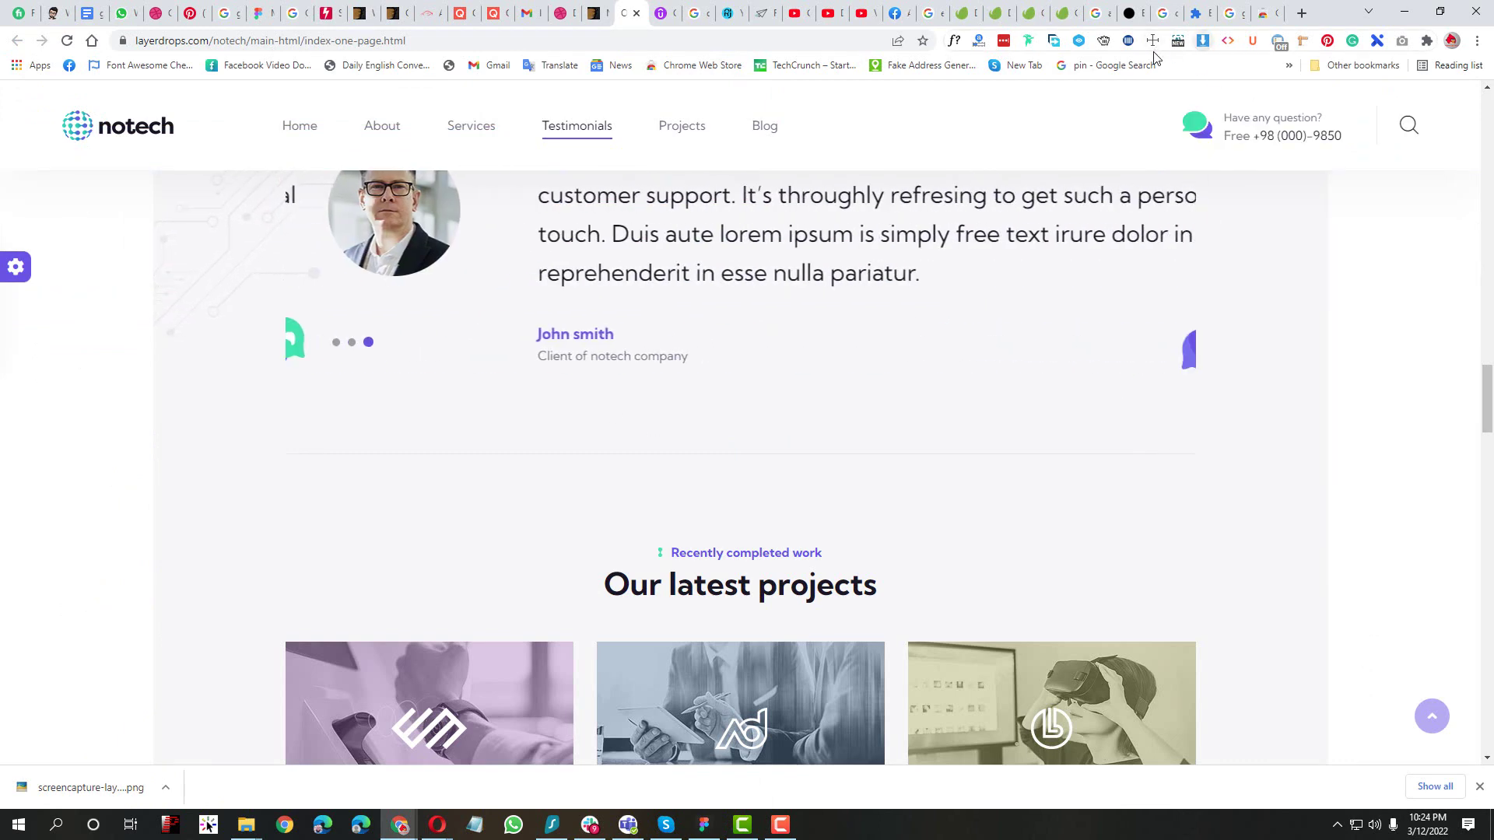
click(1081, 40)
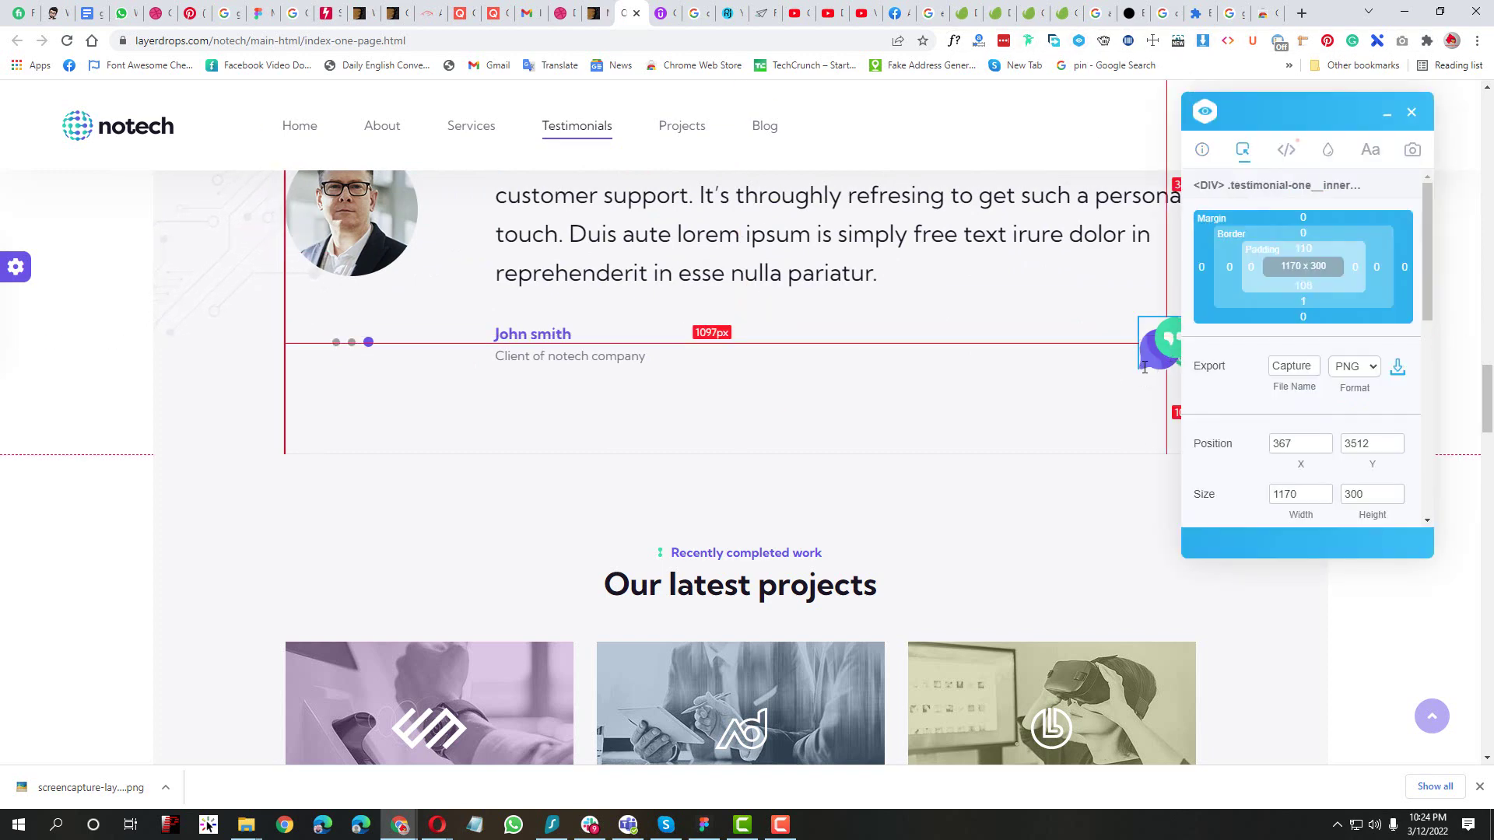
click(1151, 344)
Download the 38 × 36 px chat-bubble icon from the page inspector's list of assets
click(1413, 151)
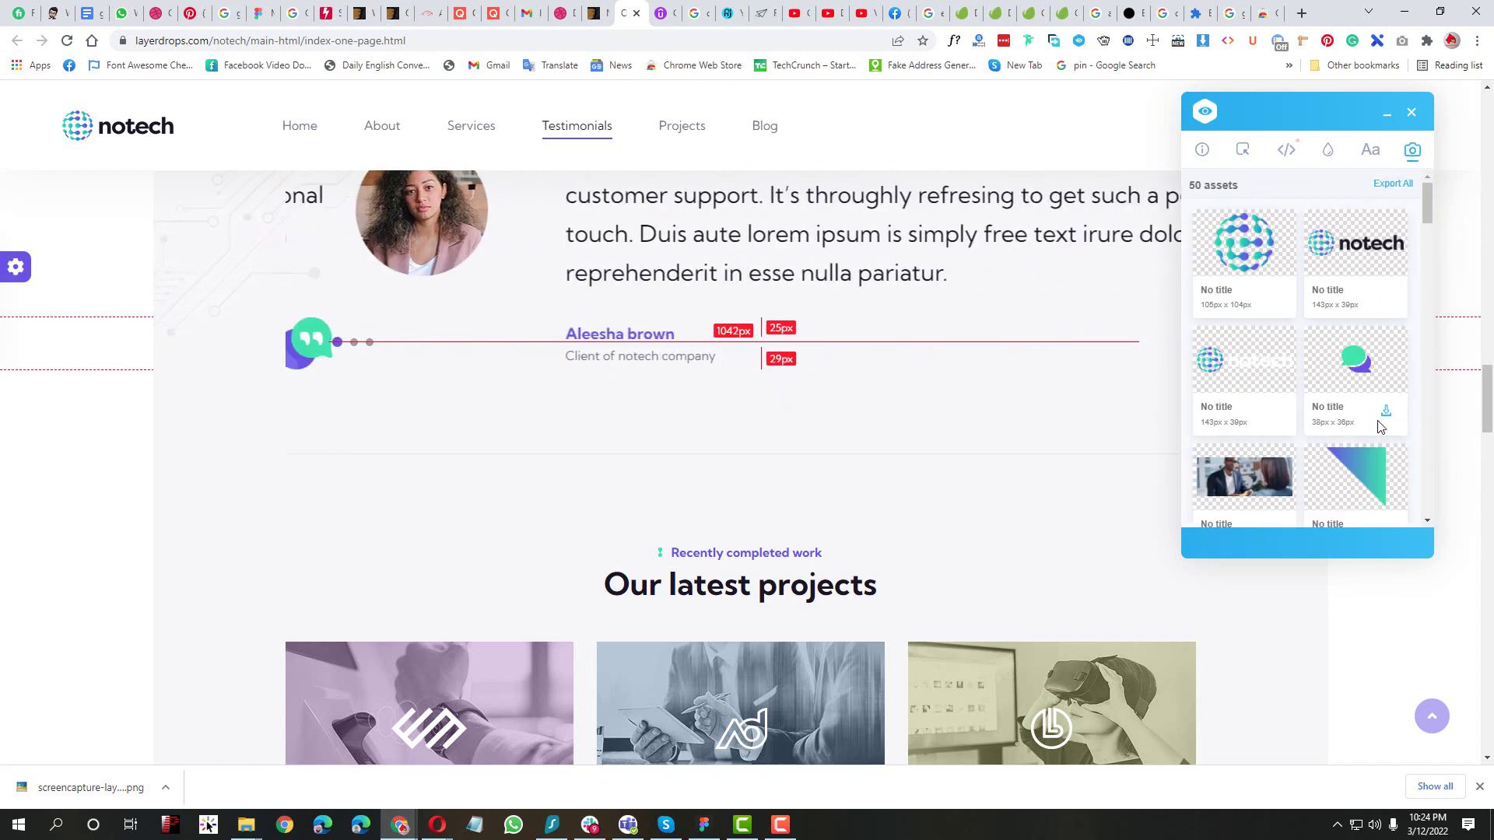
scroll(1382, 416, down, 2)
scroll(1384, 401, up, 2)
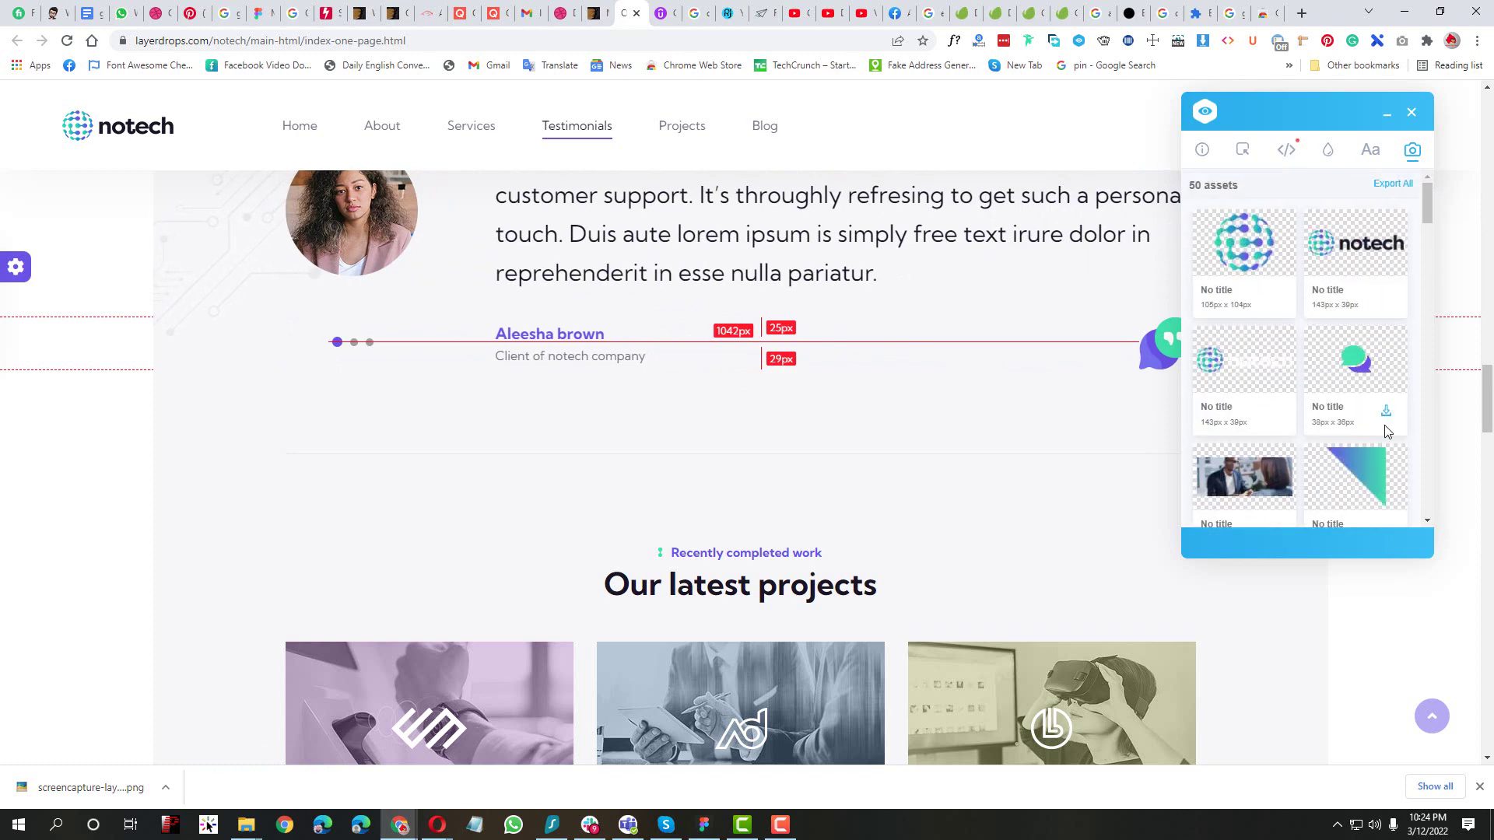
click(1386, 412)
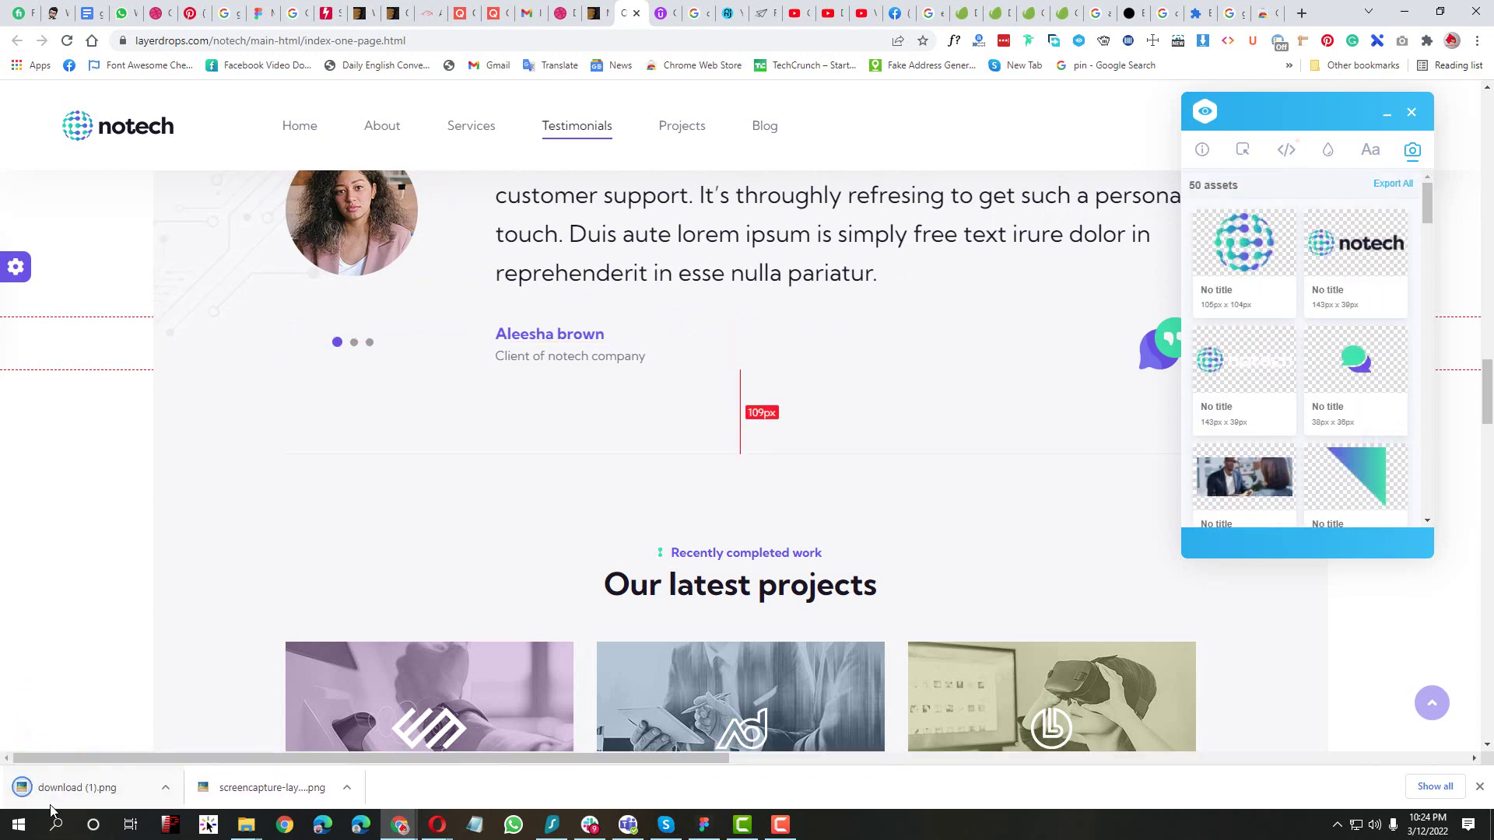
Import the downloaded chat-bubble icon into the Figma page and place it between the testimonial quote and the client details
drag(62, 795, 876, 670)
scroll(856, 591, up, 2)
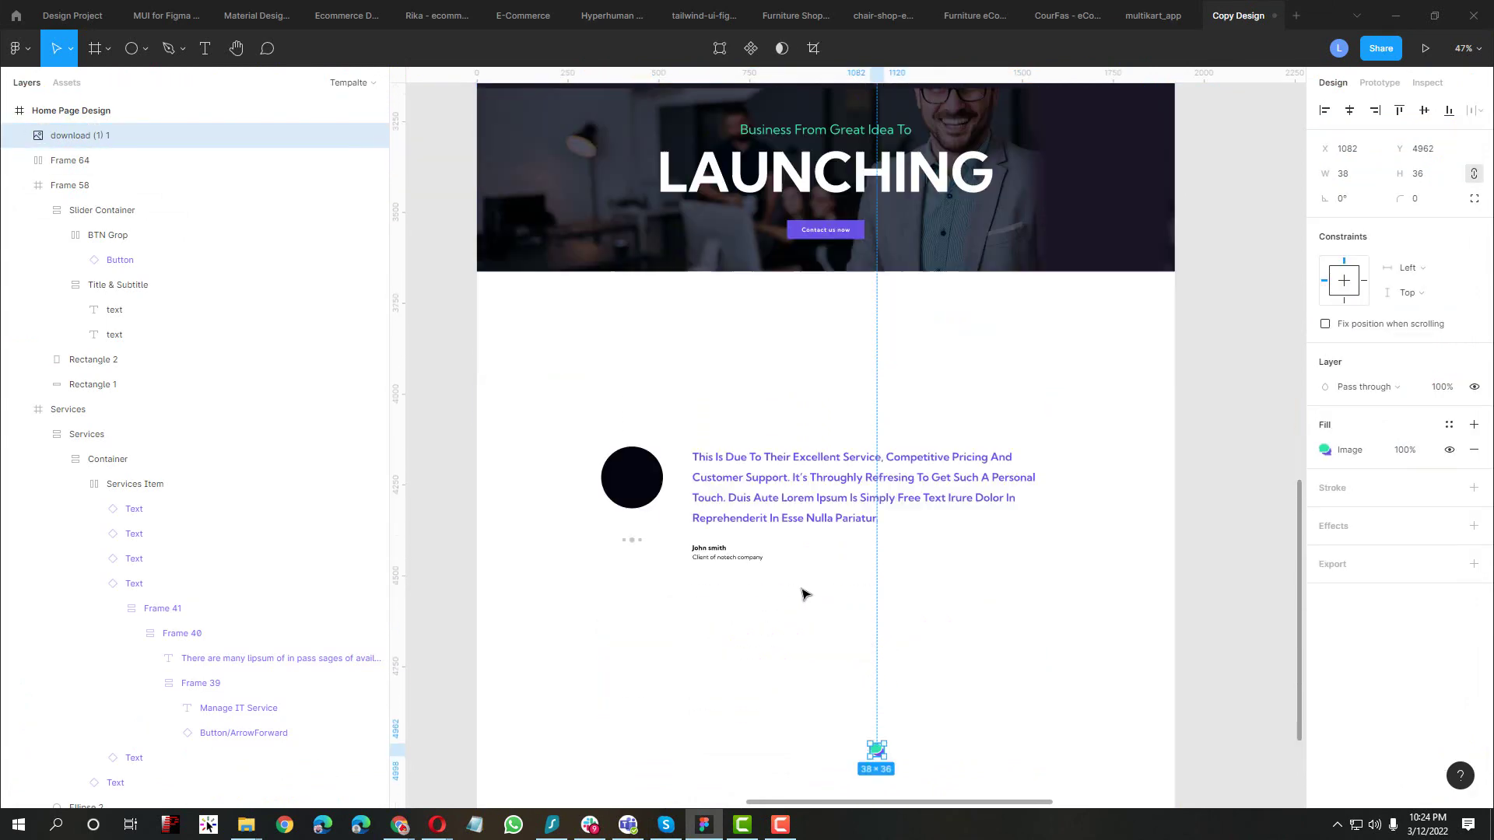
scroll(805, 595, up, 3)
drag(914, 699, 774, 385)
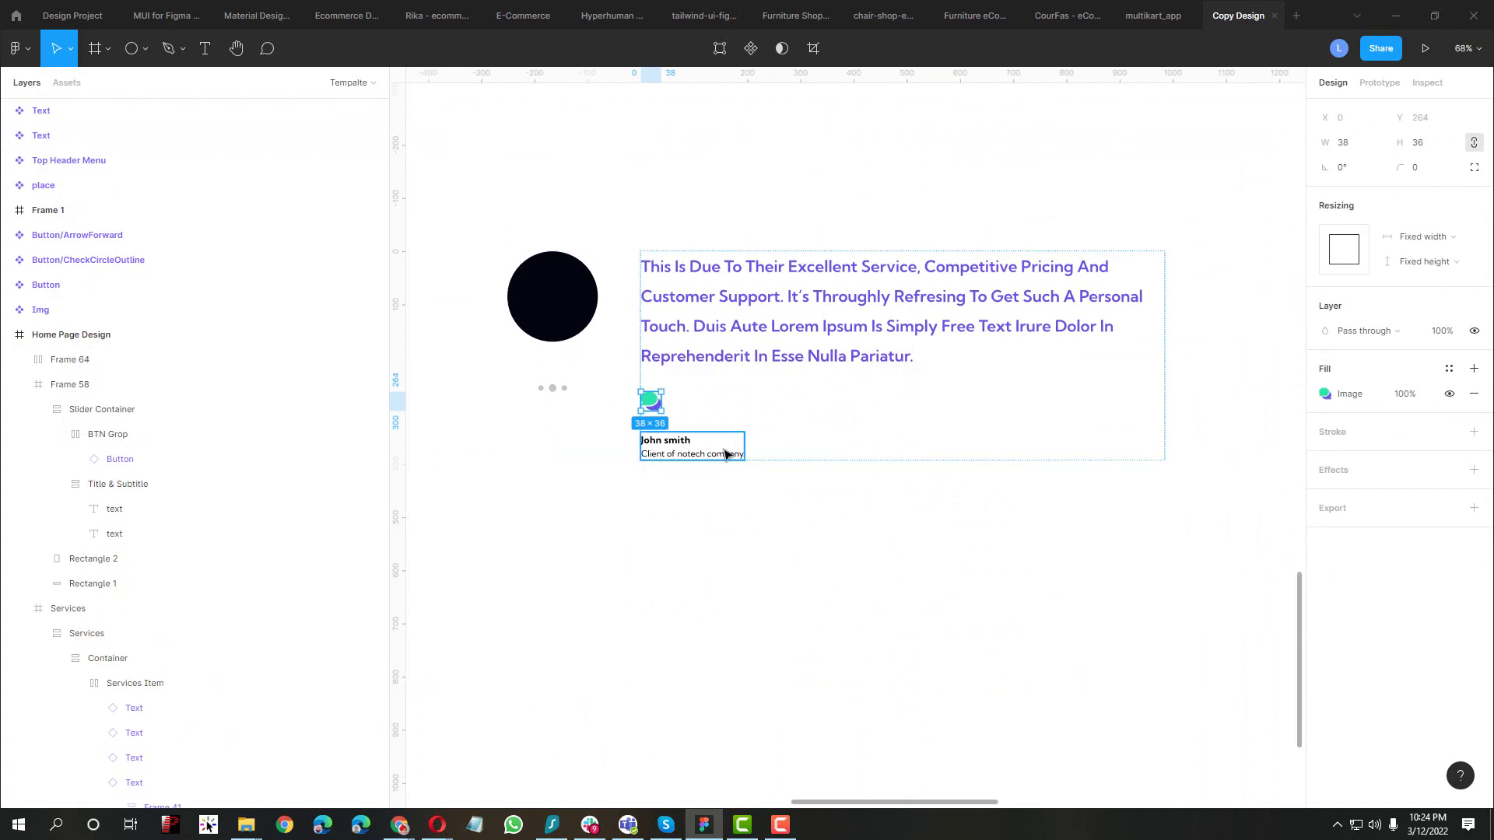
Combine the chat-bubble icon and the client details frame into their own auto layout
scroll(676, 440, up, 5)
click(690, 469)
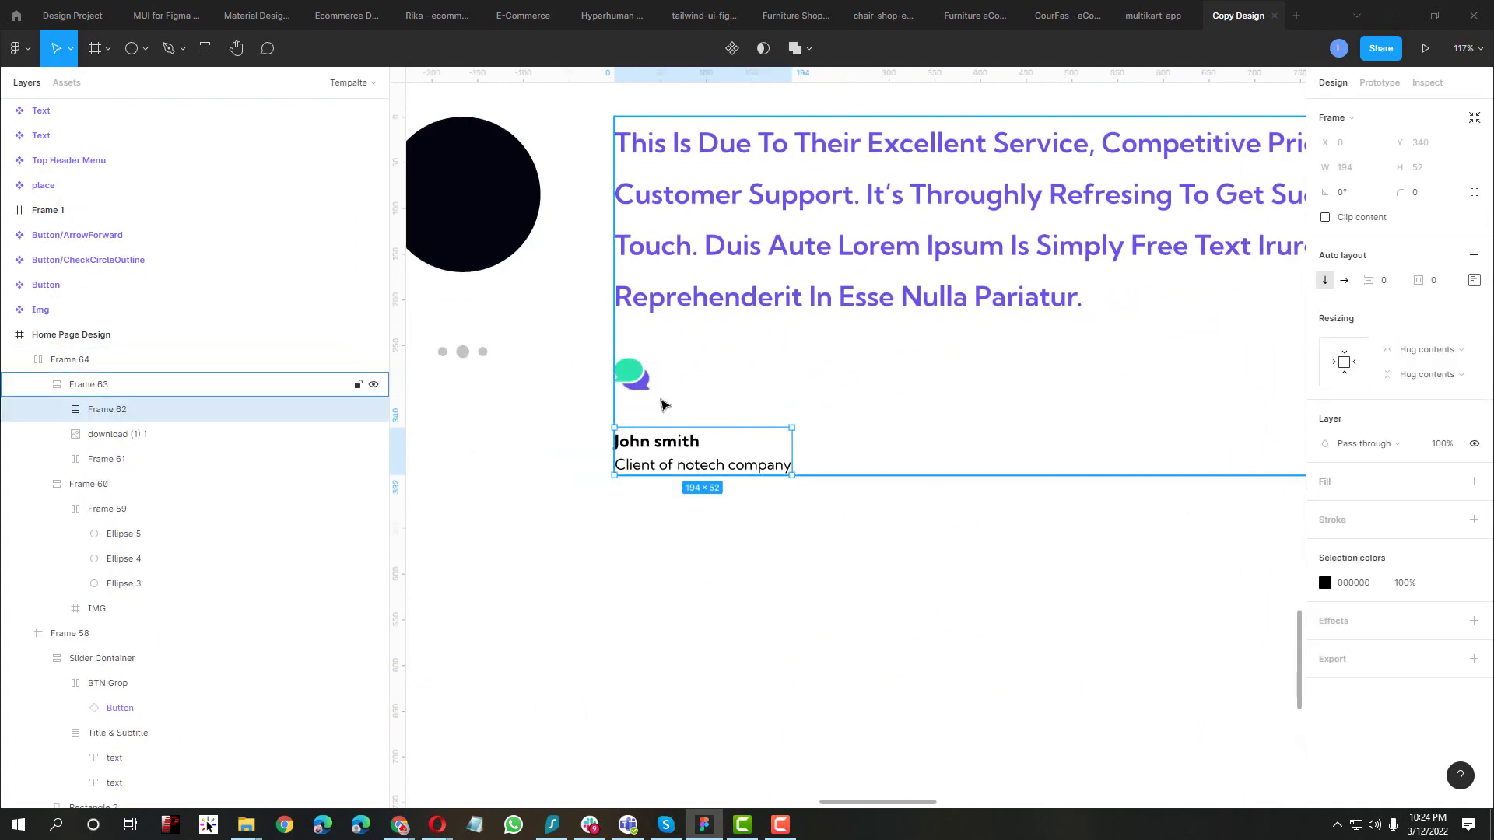
click(632, 373)
click(662, 447)
click(632, 374)
click(642, 436)
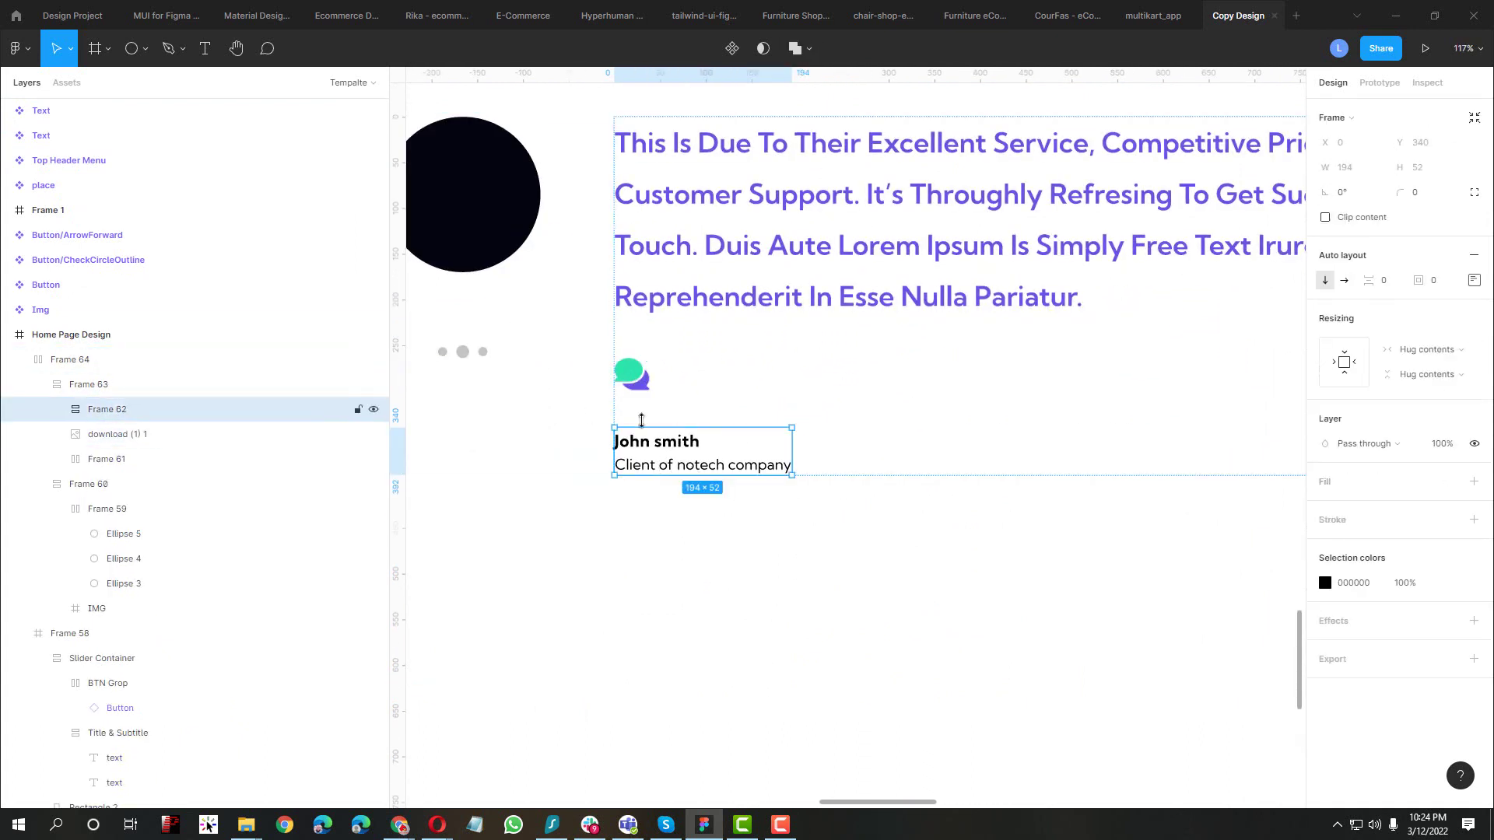
shift+click(632, 378)
key(shift+a)
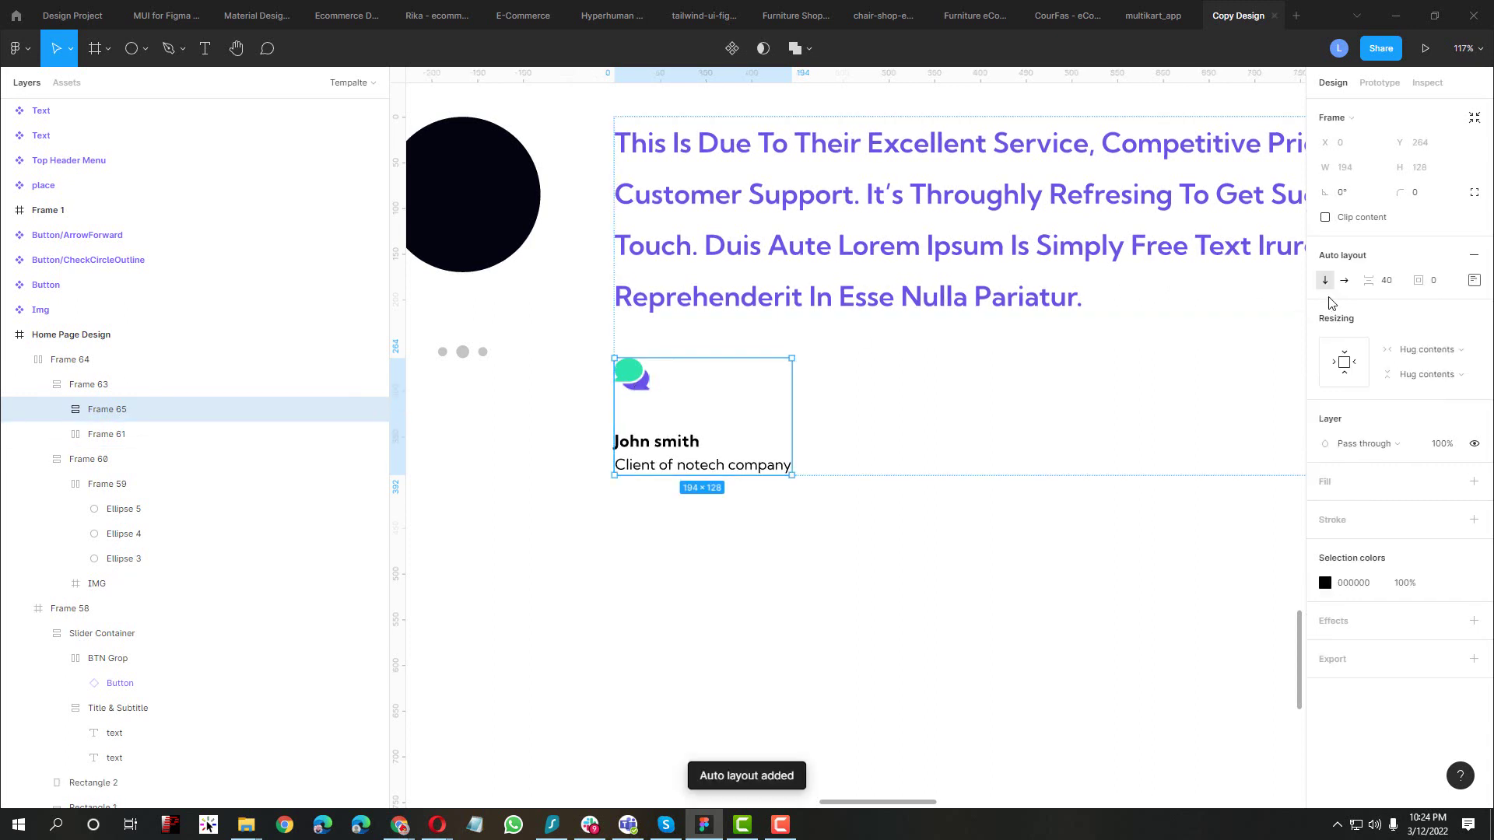
Set the icon and client details auto layout to horizontal and move the client details ahead of the icon
click(1344, 281)
click(774, 390)
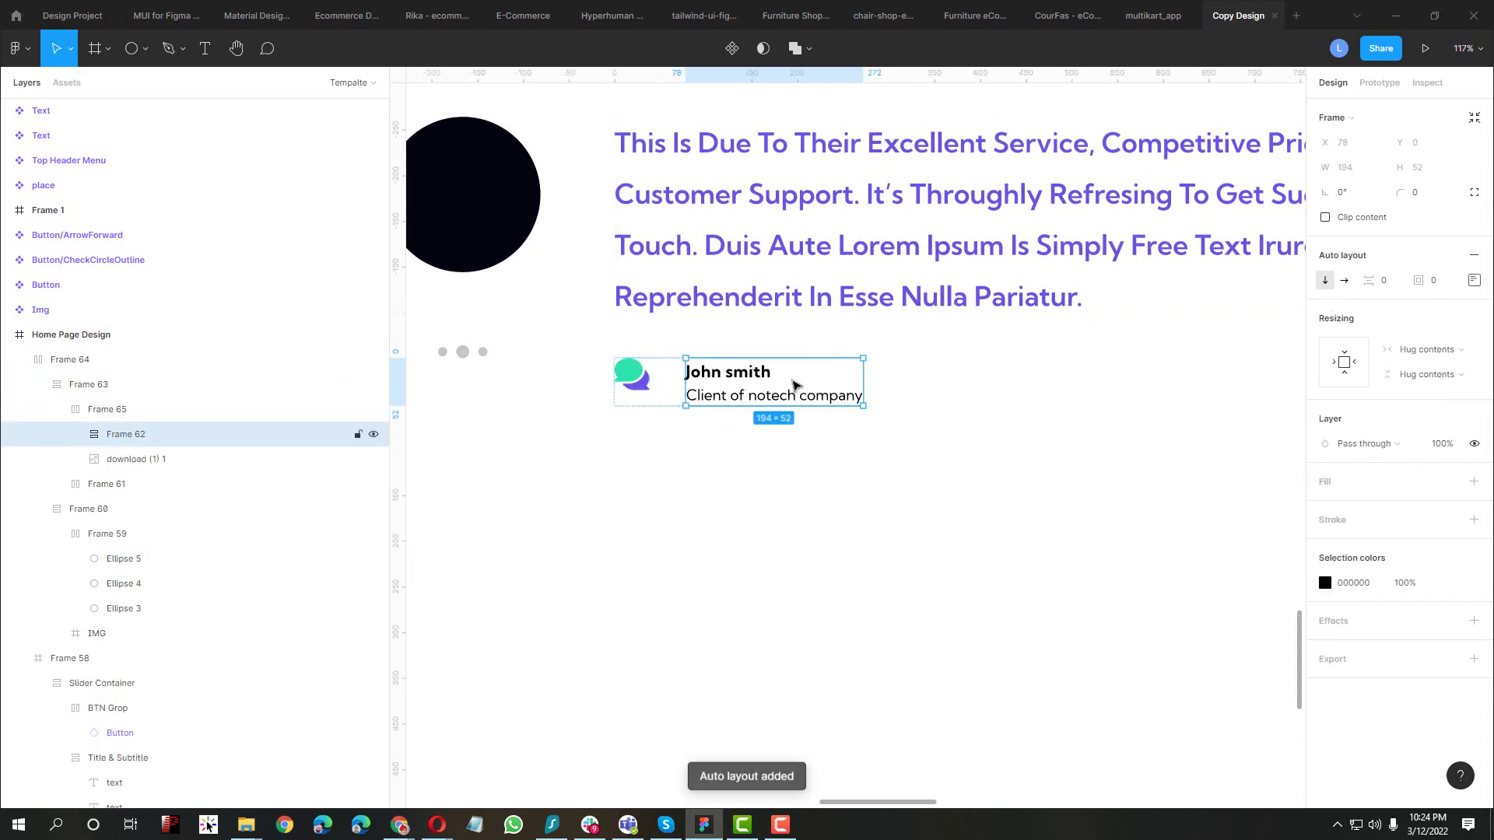
key(Left)
Set the client details row's width to Fill container and its item distribution to Space between
key(shift+Return)
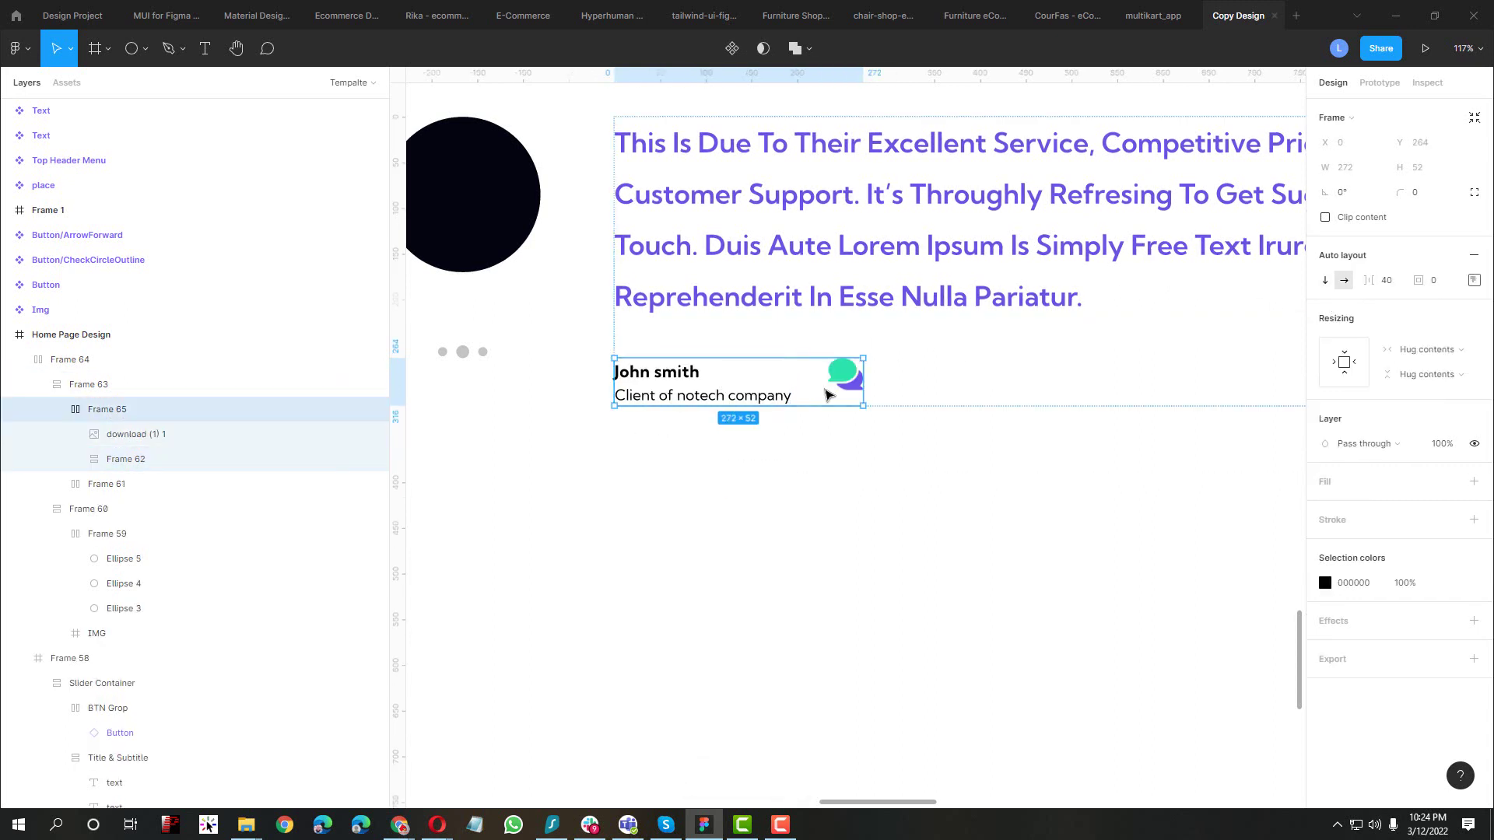
ctrl+scroll(1238, 370, down, 5)
scroll(1045, 307, right, 4)
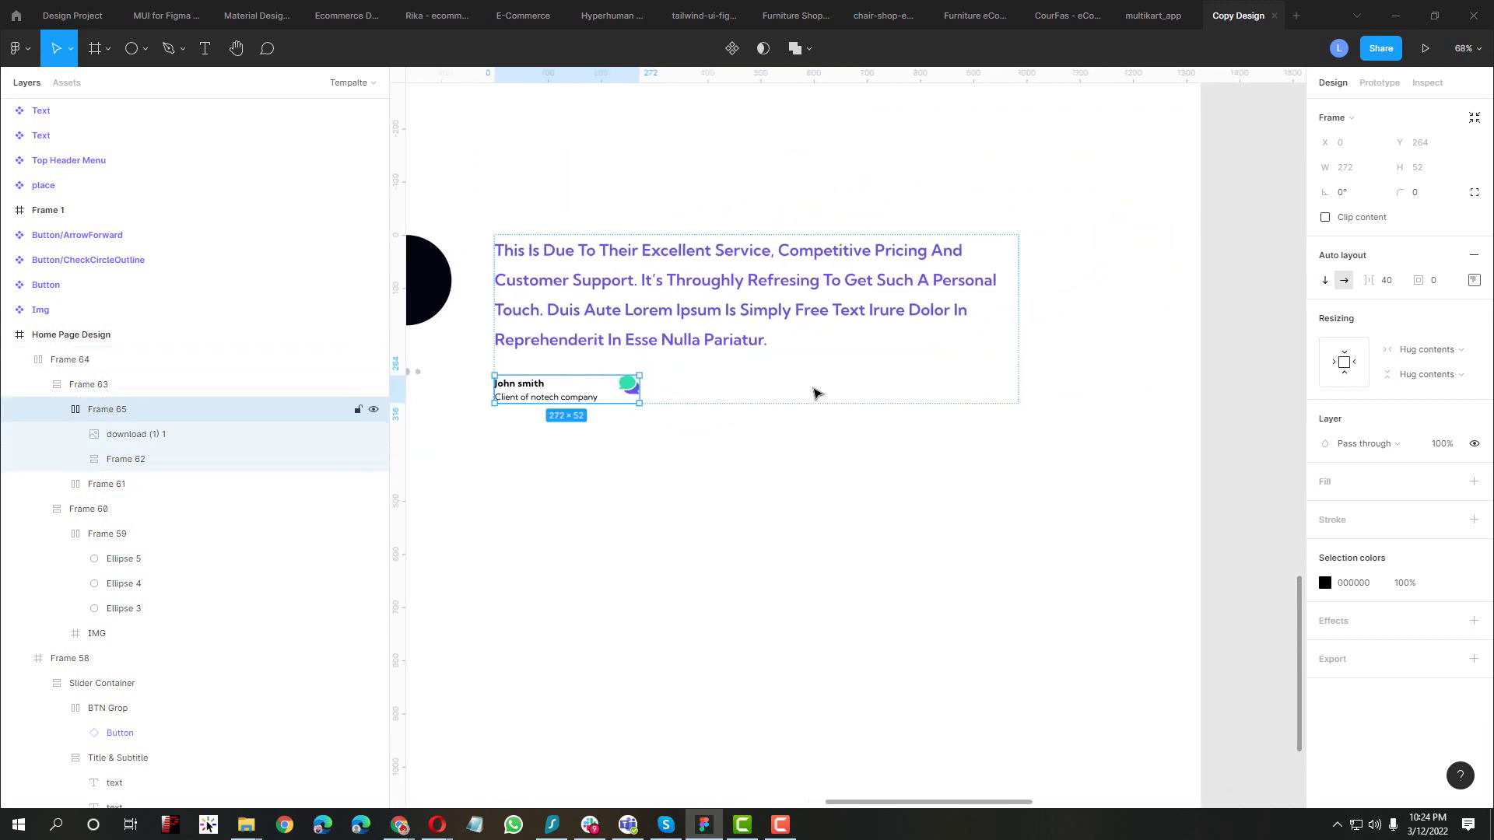
click(1451, 354)
click(1440, 367)
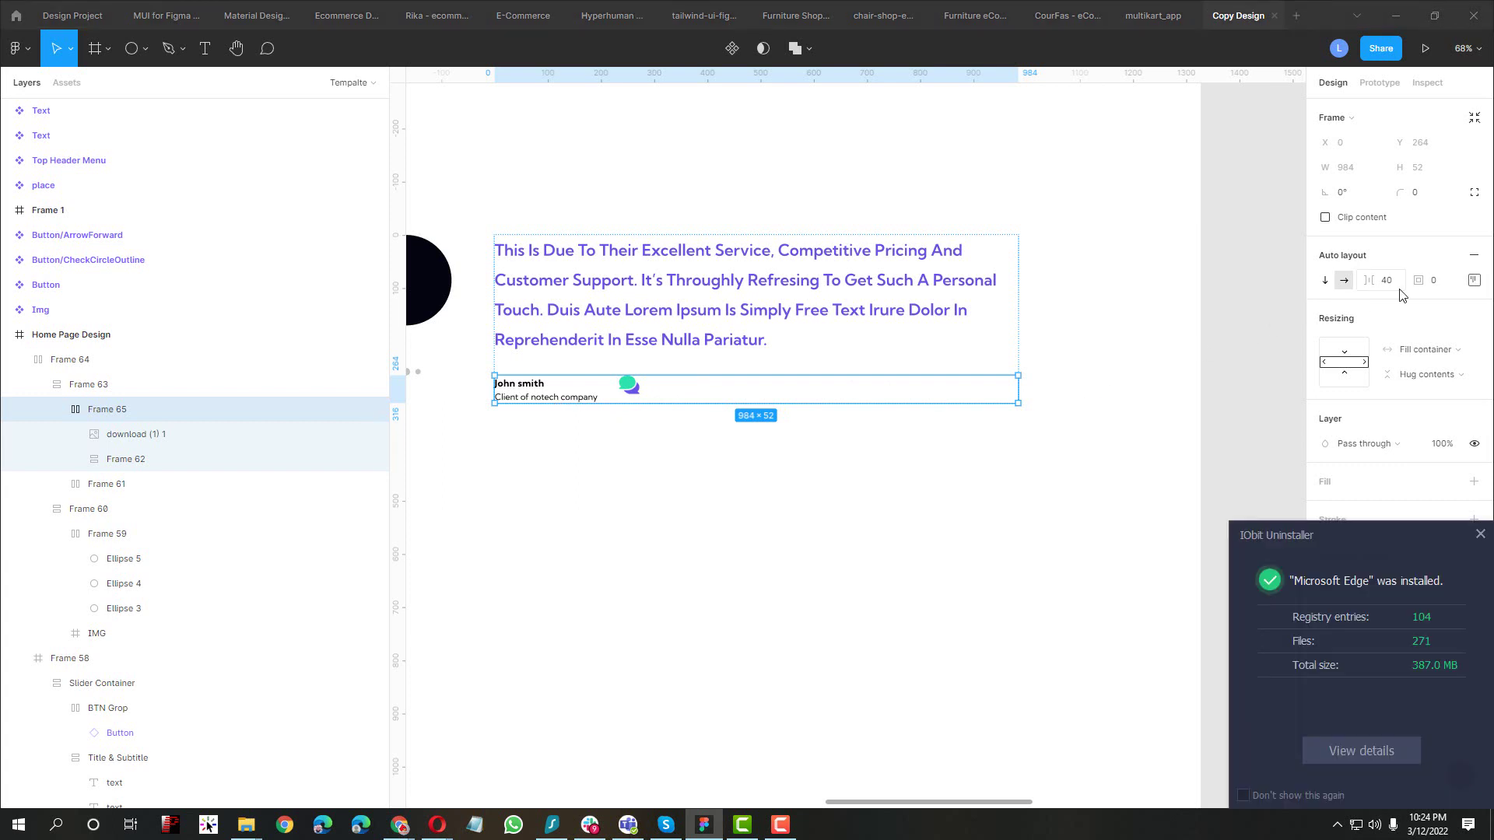
click(1473, 280)
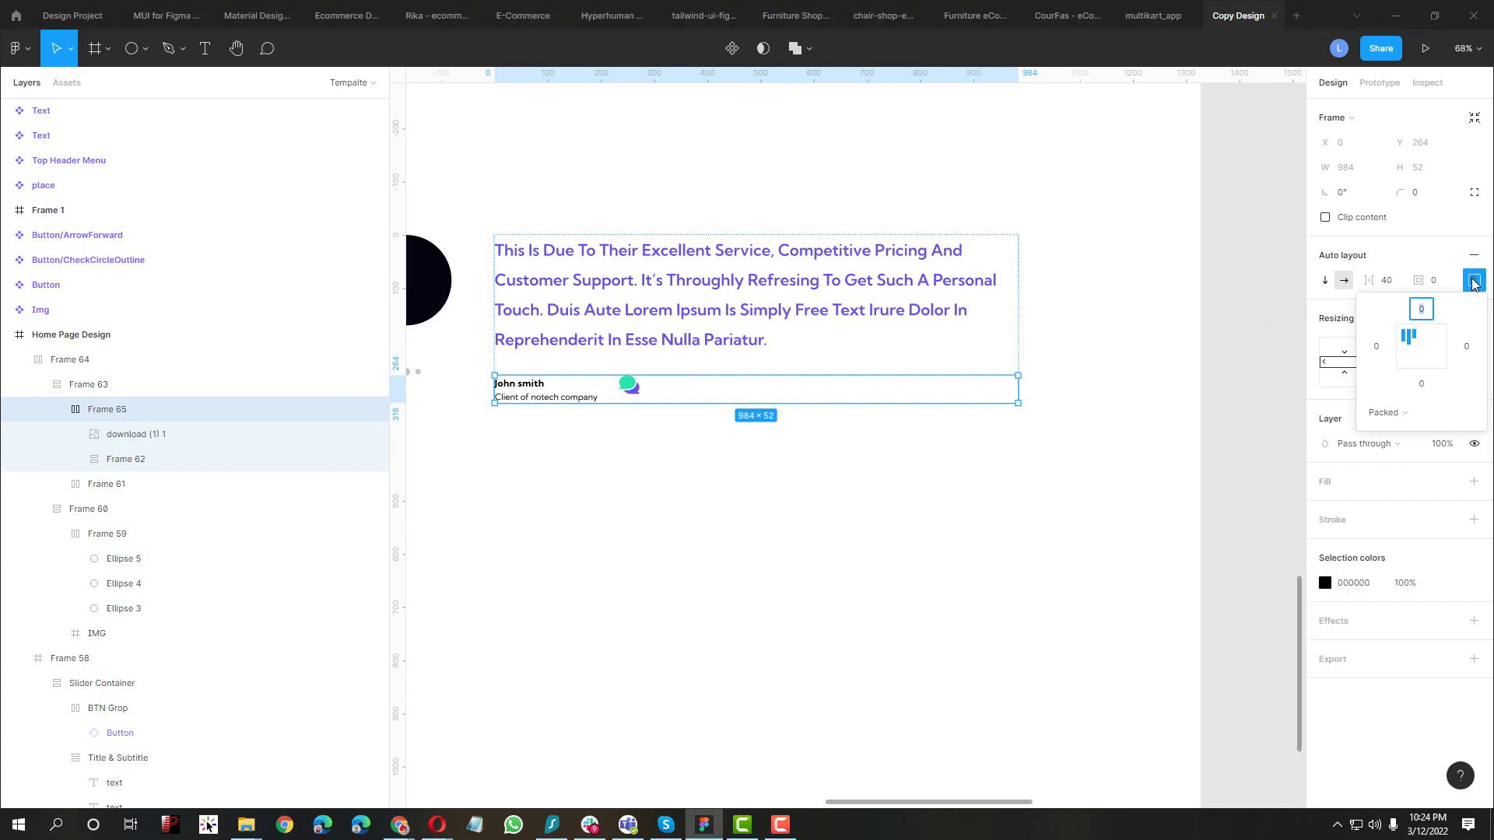
click(1380, 423)
click(1397, 433)
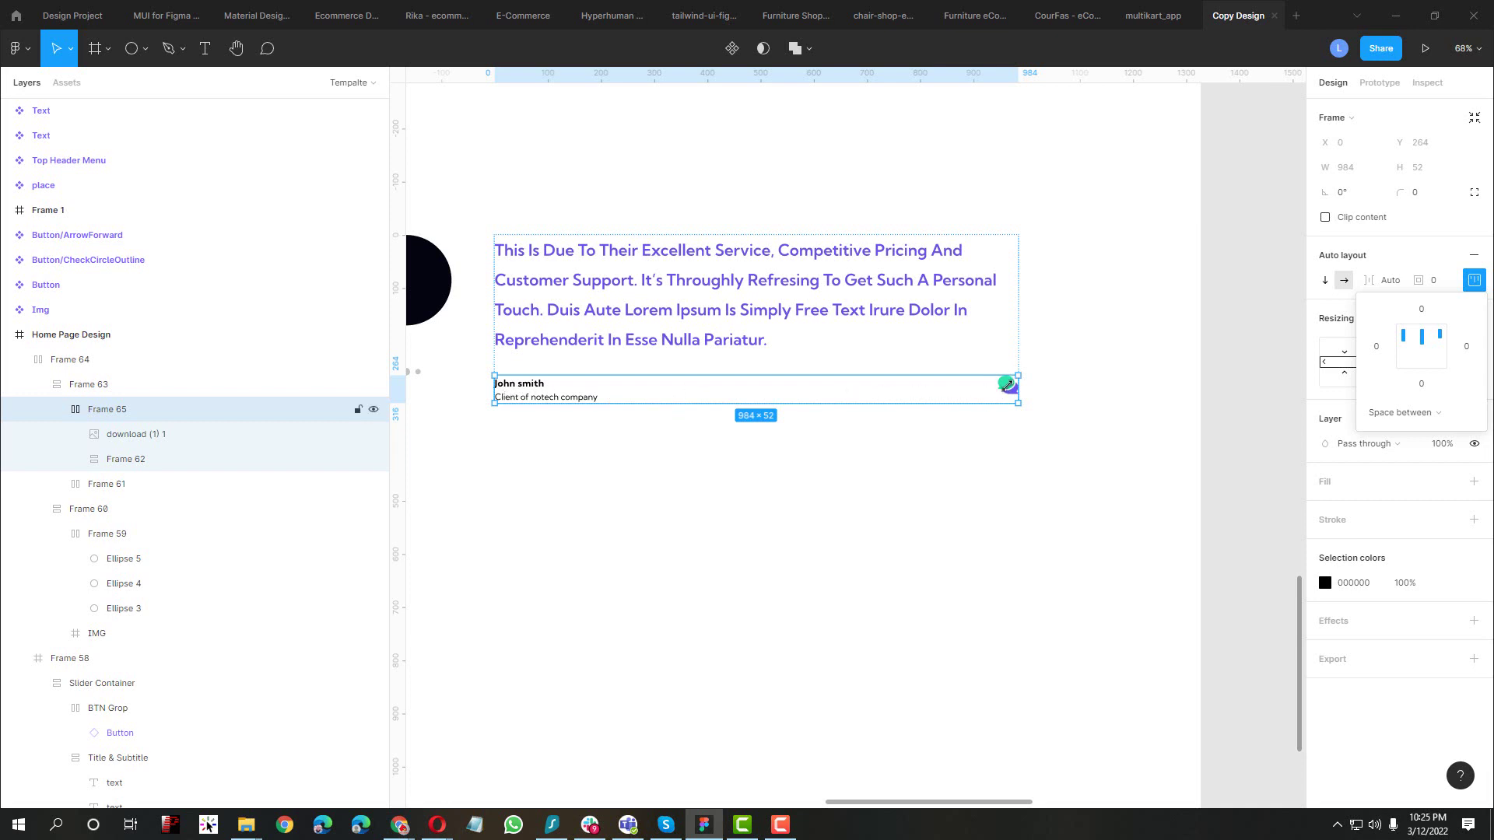
Duplicate the chat-bubble icon twice in the client details row to try out the Space between distribution
click(1010, 390)
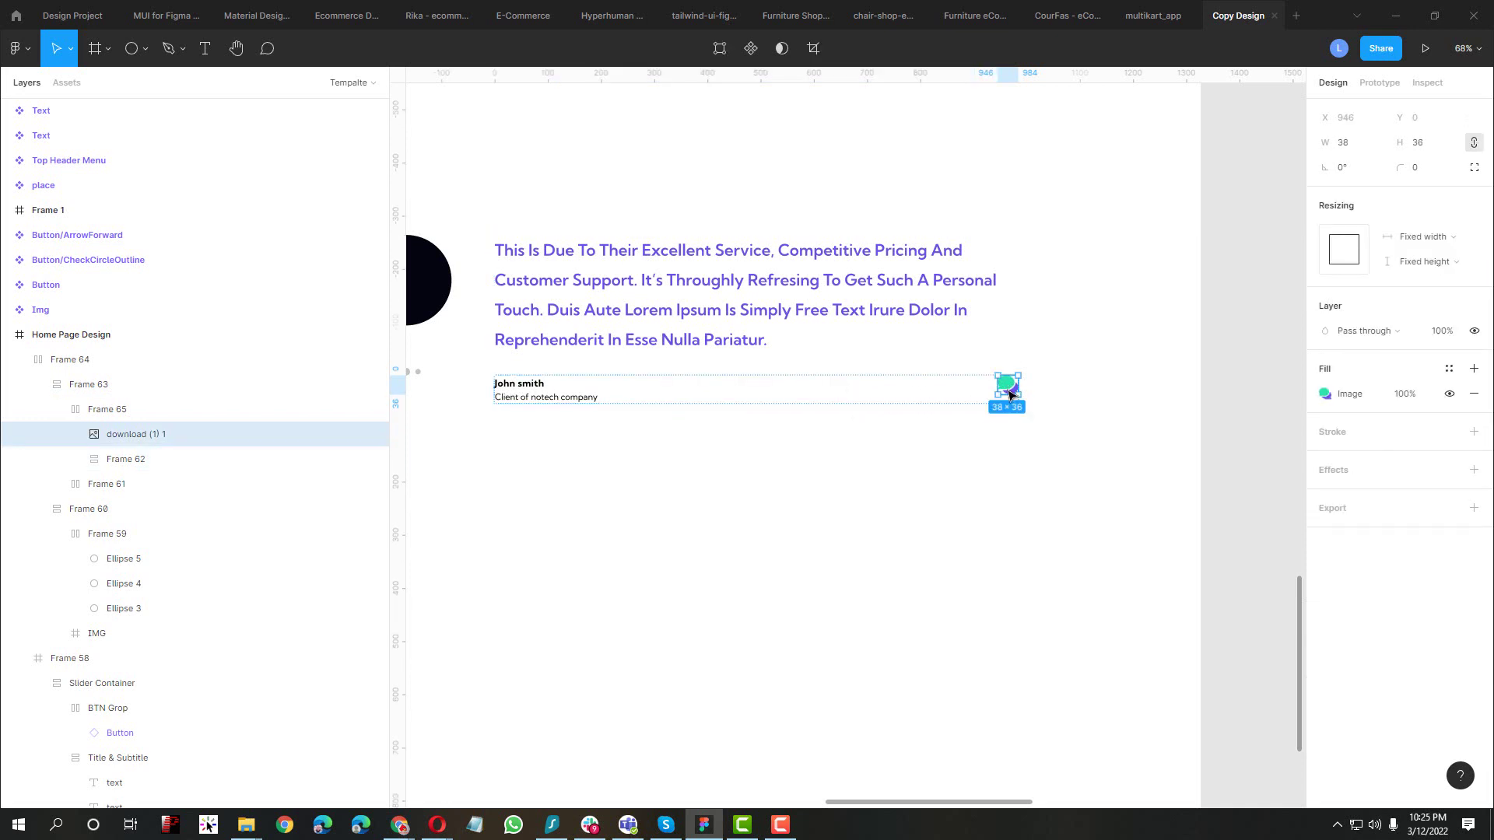
key(ctrl+d)
click(796, 395)
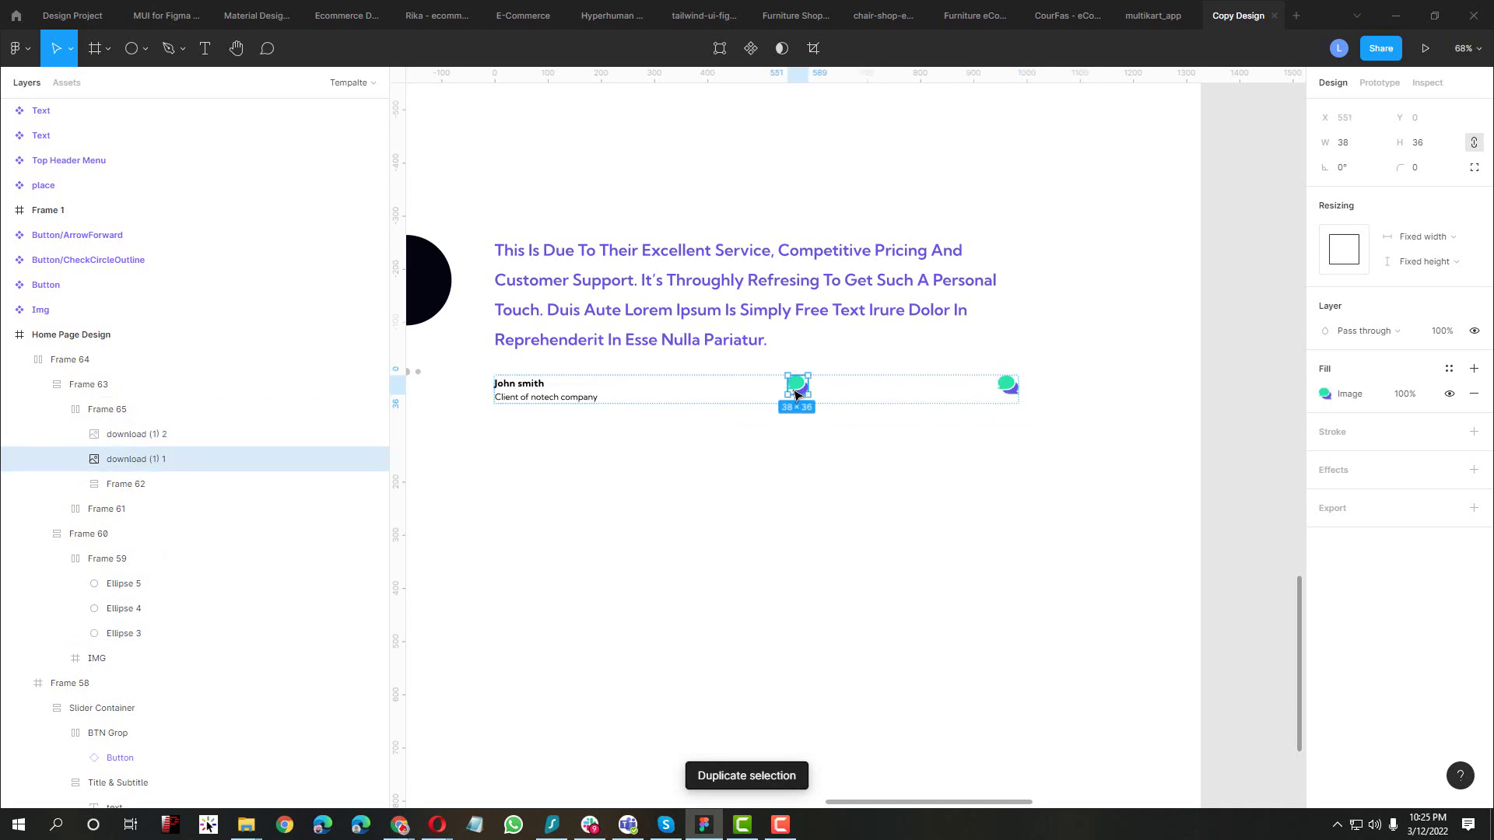
key(ctrl+d)
click(544, 389)
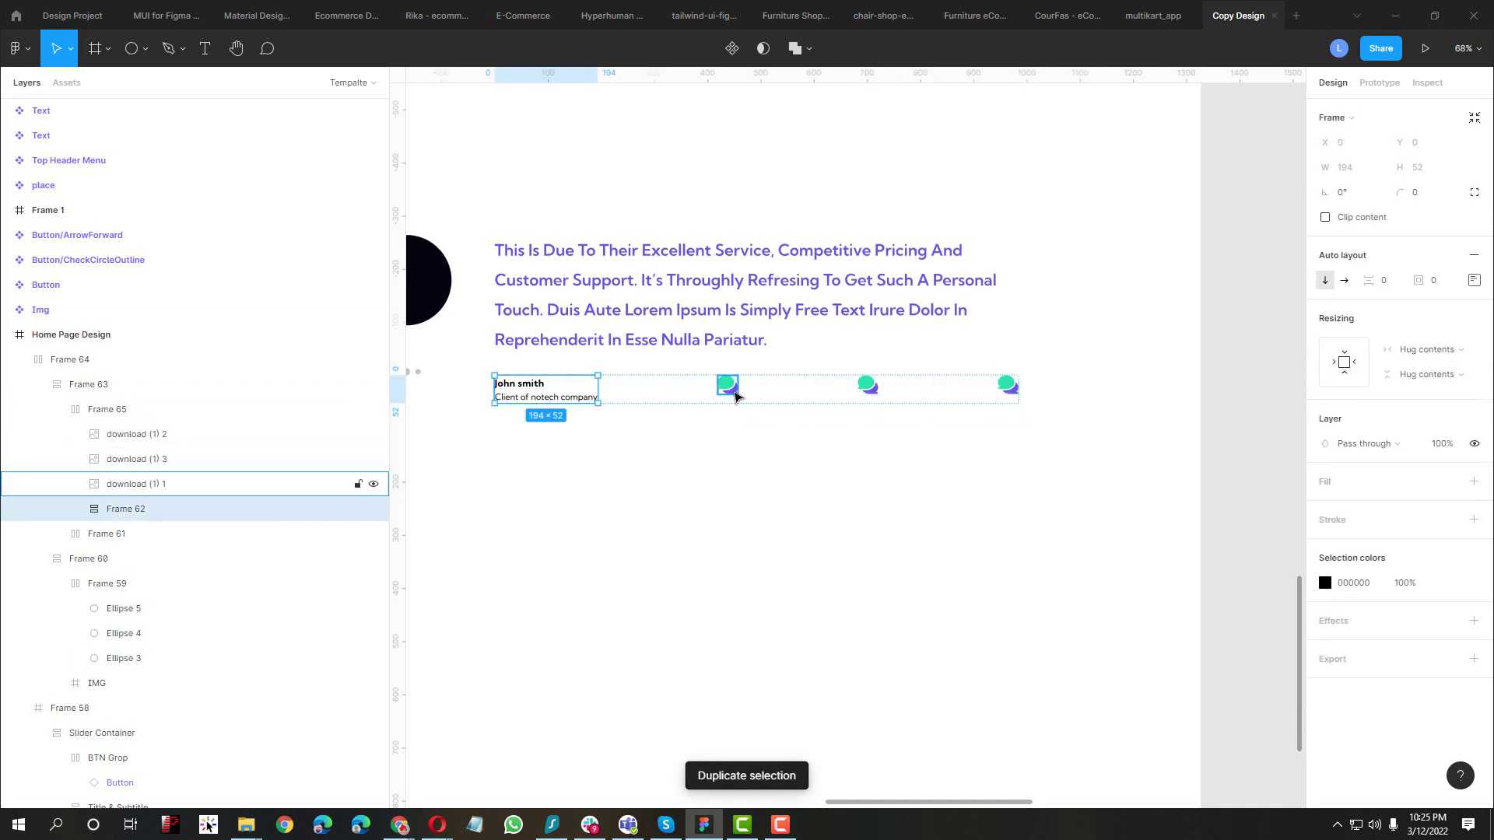
click(728, 389)
click(860, 393)
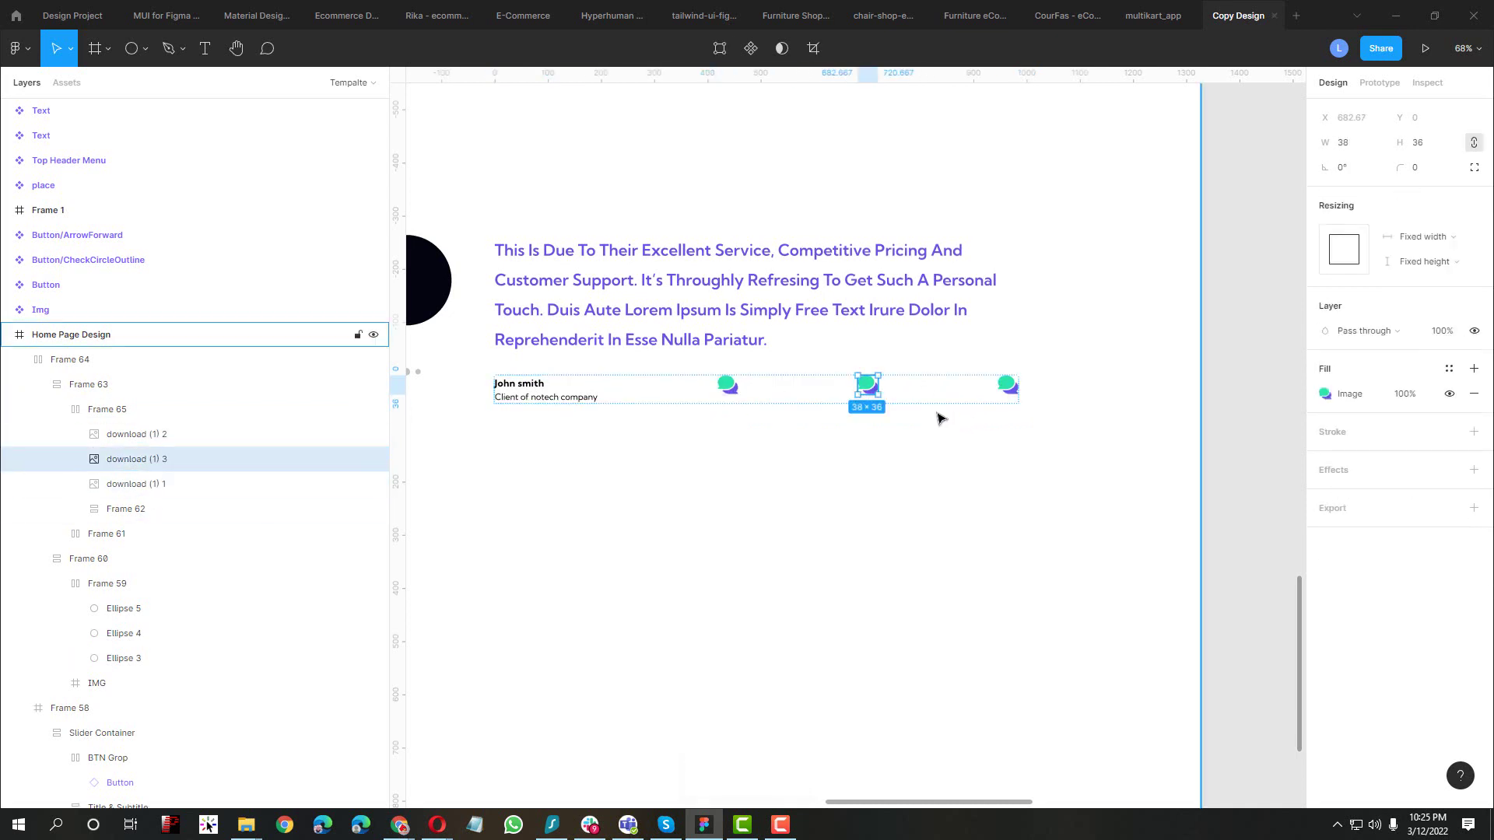
Undo both duplicates of the chat-bubble icon
key(ctrl+z)
key(ctrl+z)
key(ctrl+z)
key(ctrl+z)
key(ctrl+z)
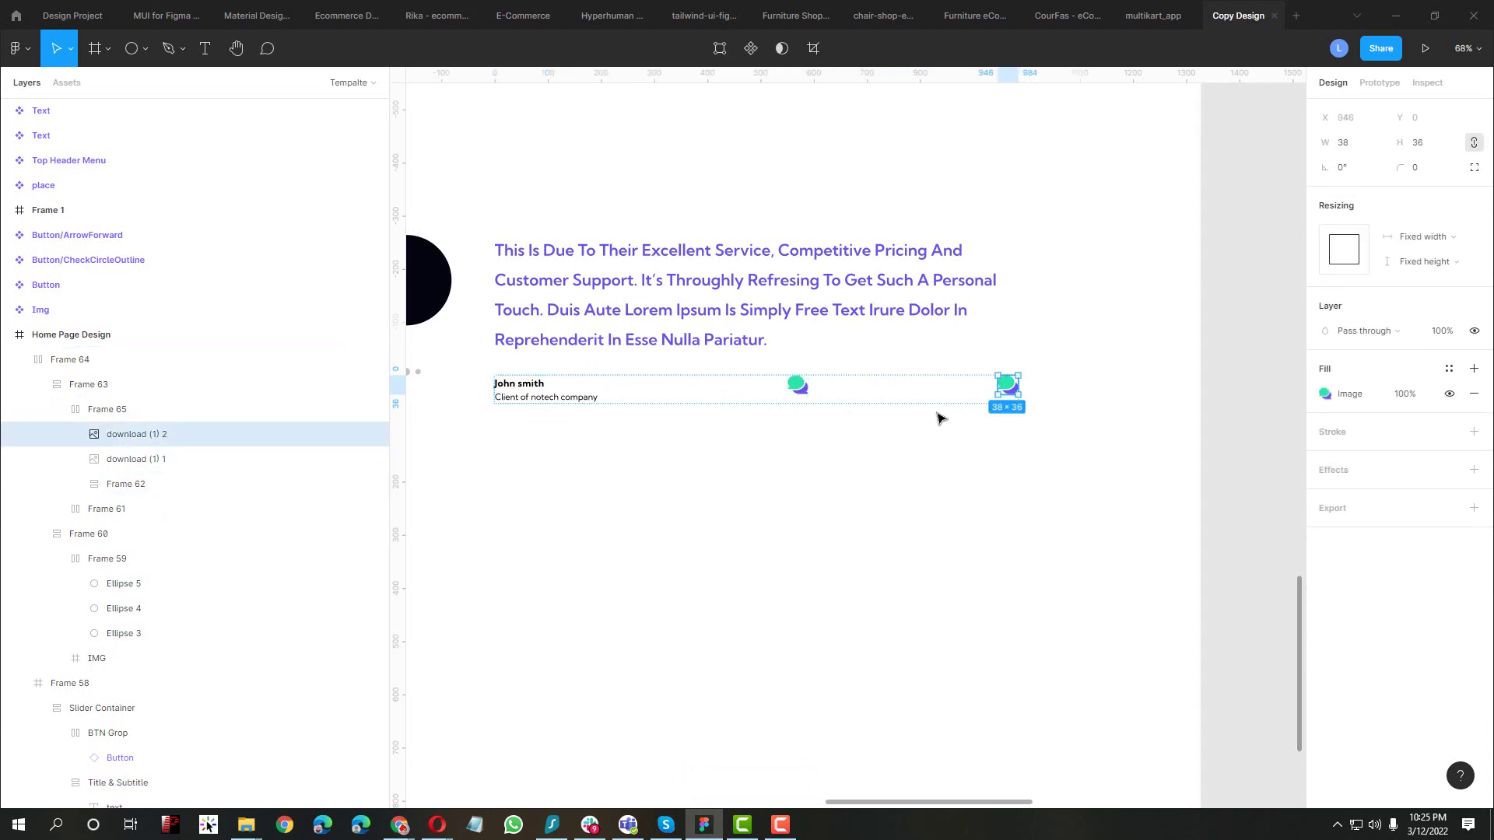
key(ctrl+z)
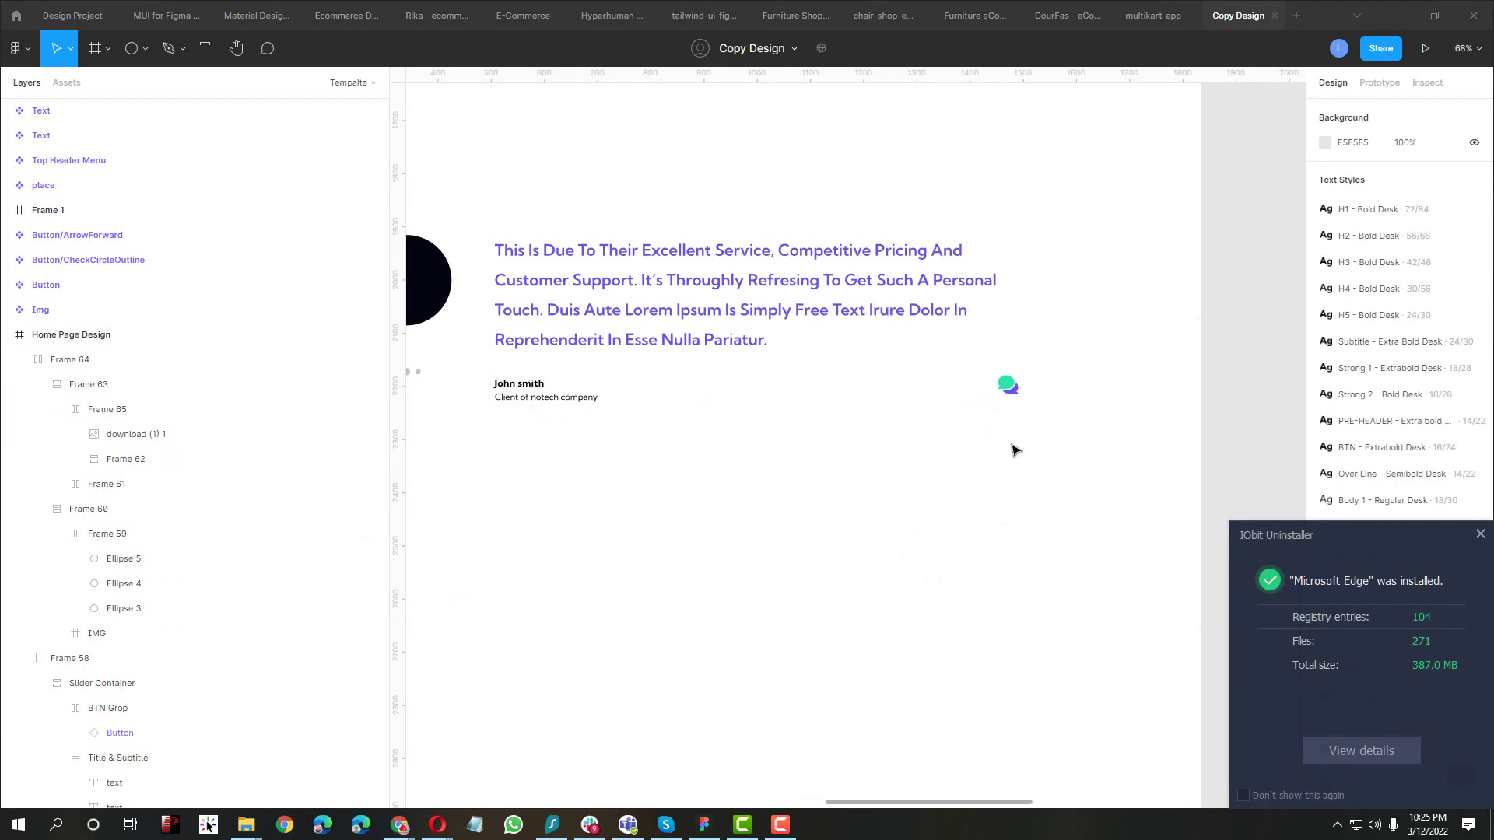
Switch to Chrome and inspect the size of the quote icon in the testimonial section, then close the page inspector
mouse_move(399, 825)
click(340, 774)
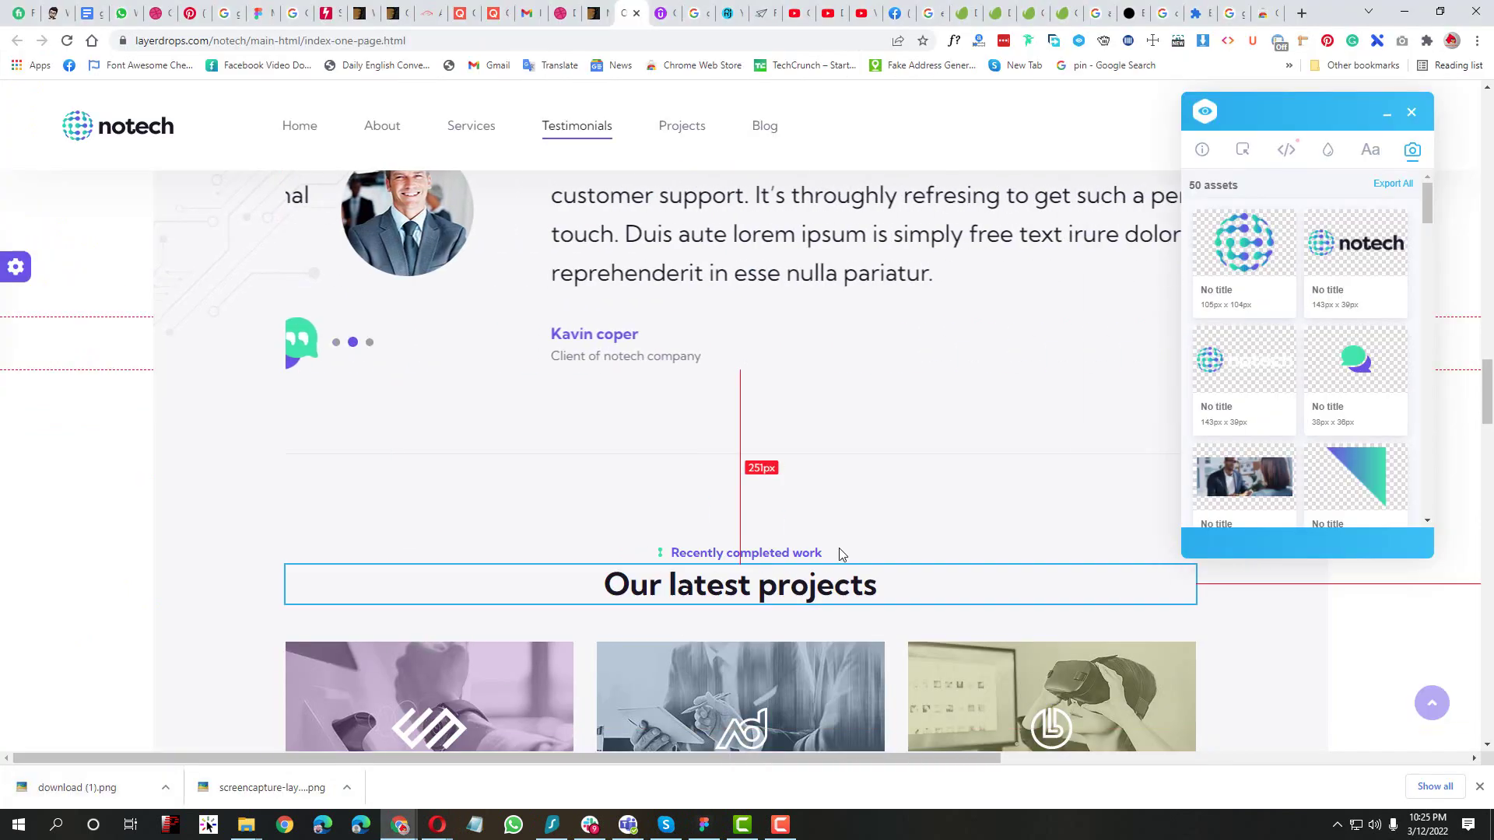
drag(1240, 109, 612, 109)
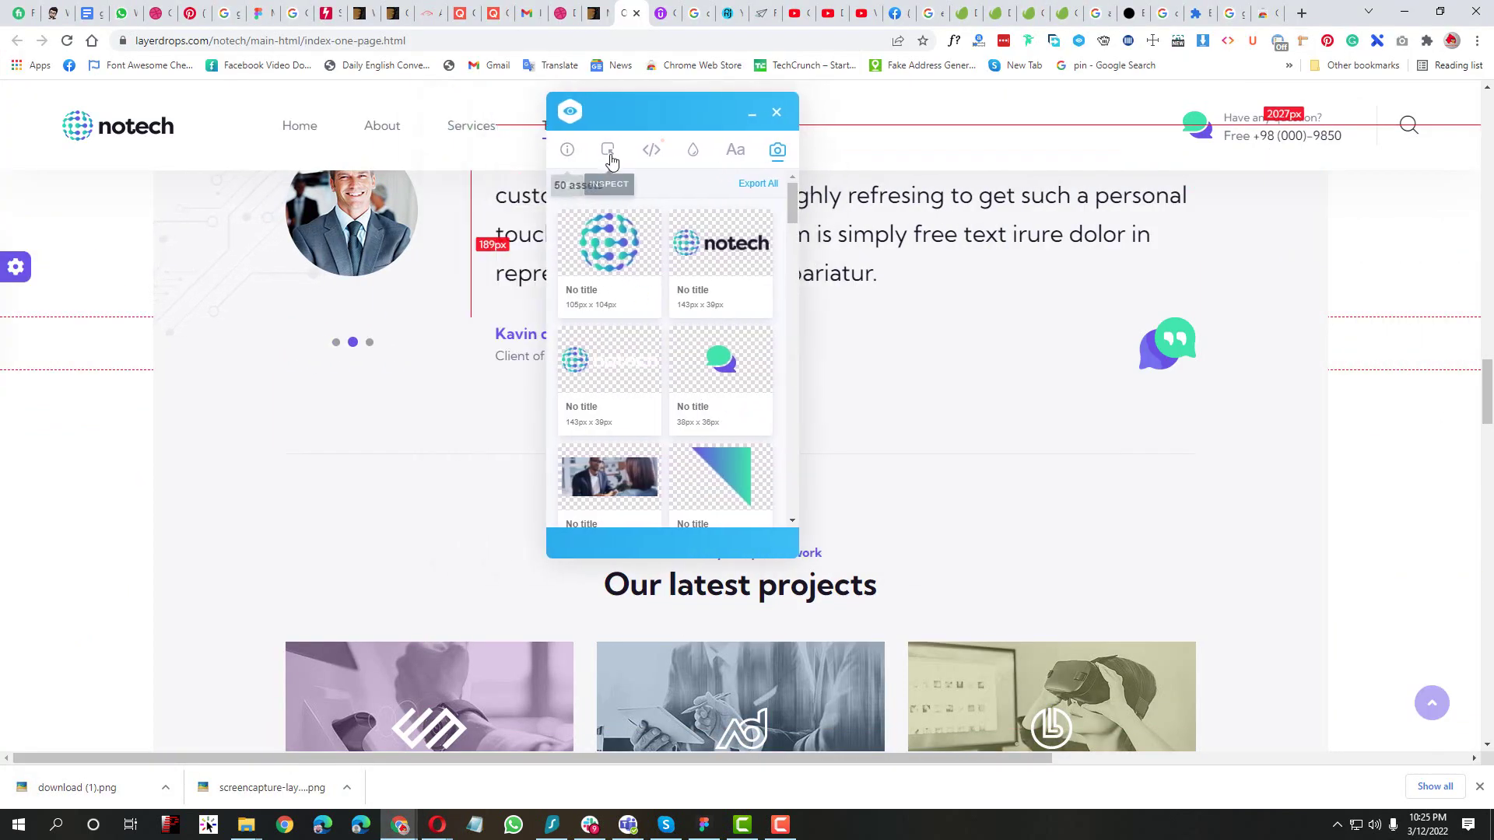
click(610, 152)
click(1168, 350)
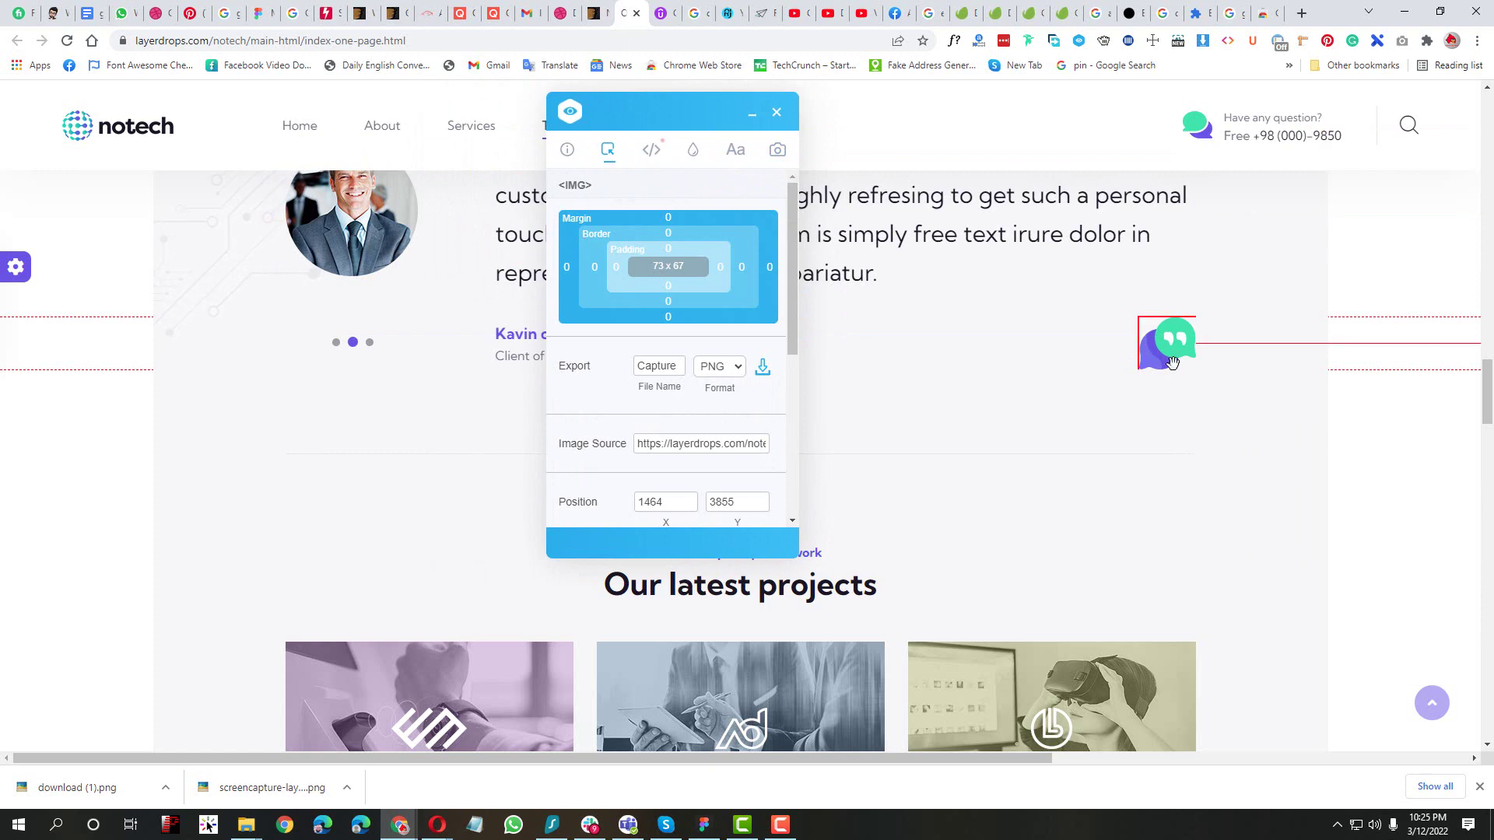
scroll(732, 500, down, 3)
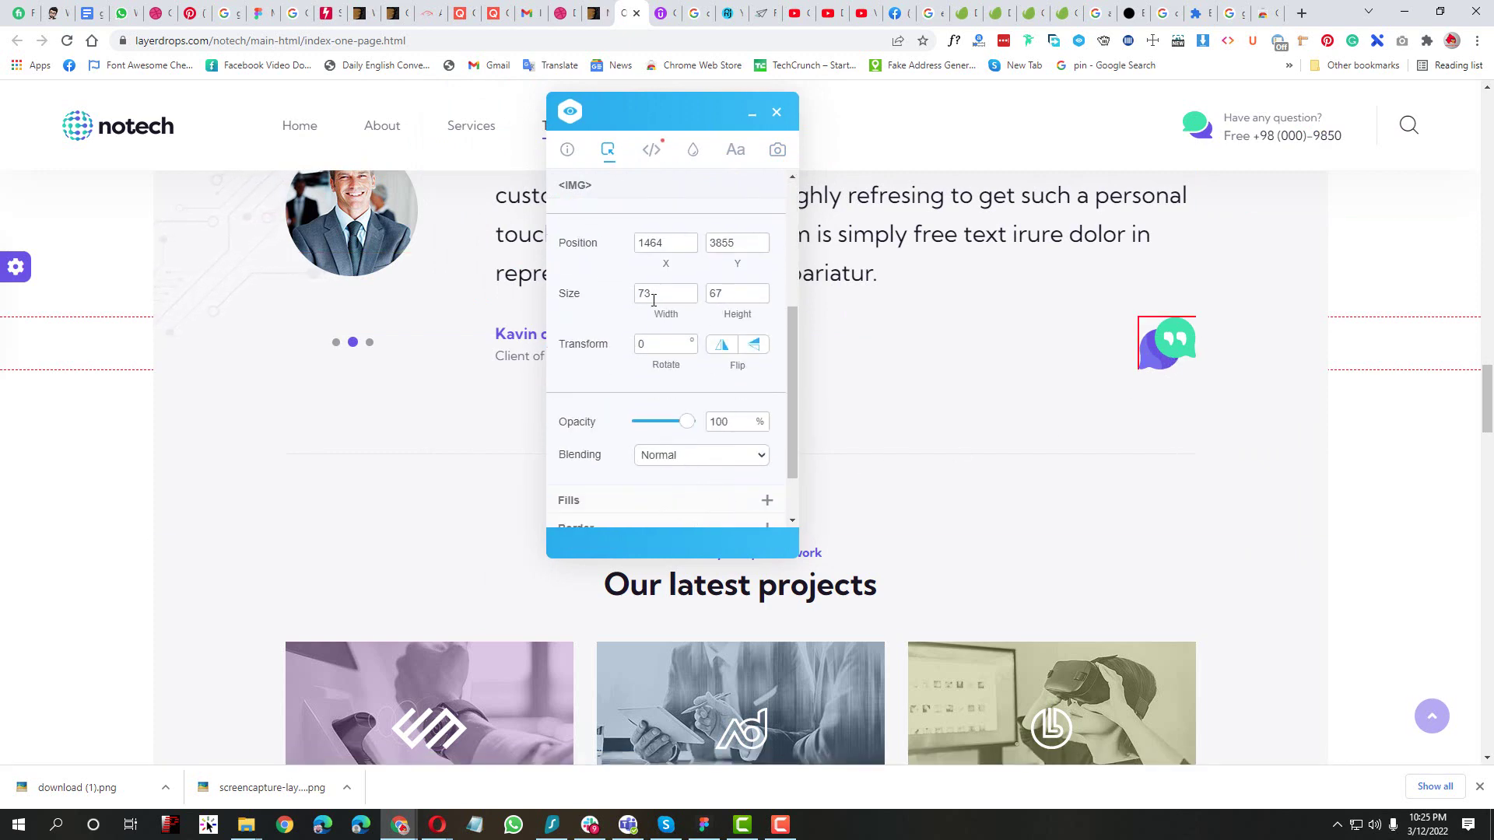
click(777, 112)
In Figma, set the chat-bubble icon's height to 67 with its proportions constrained
key(alt+Tab)
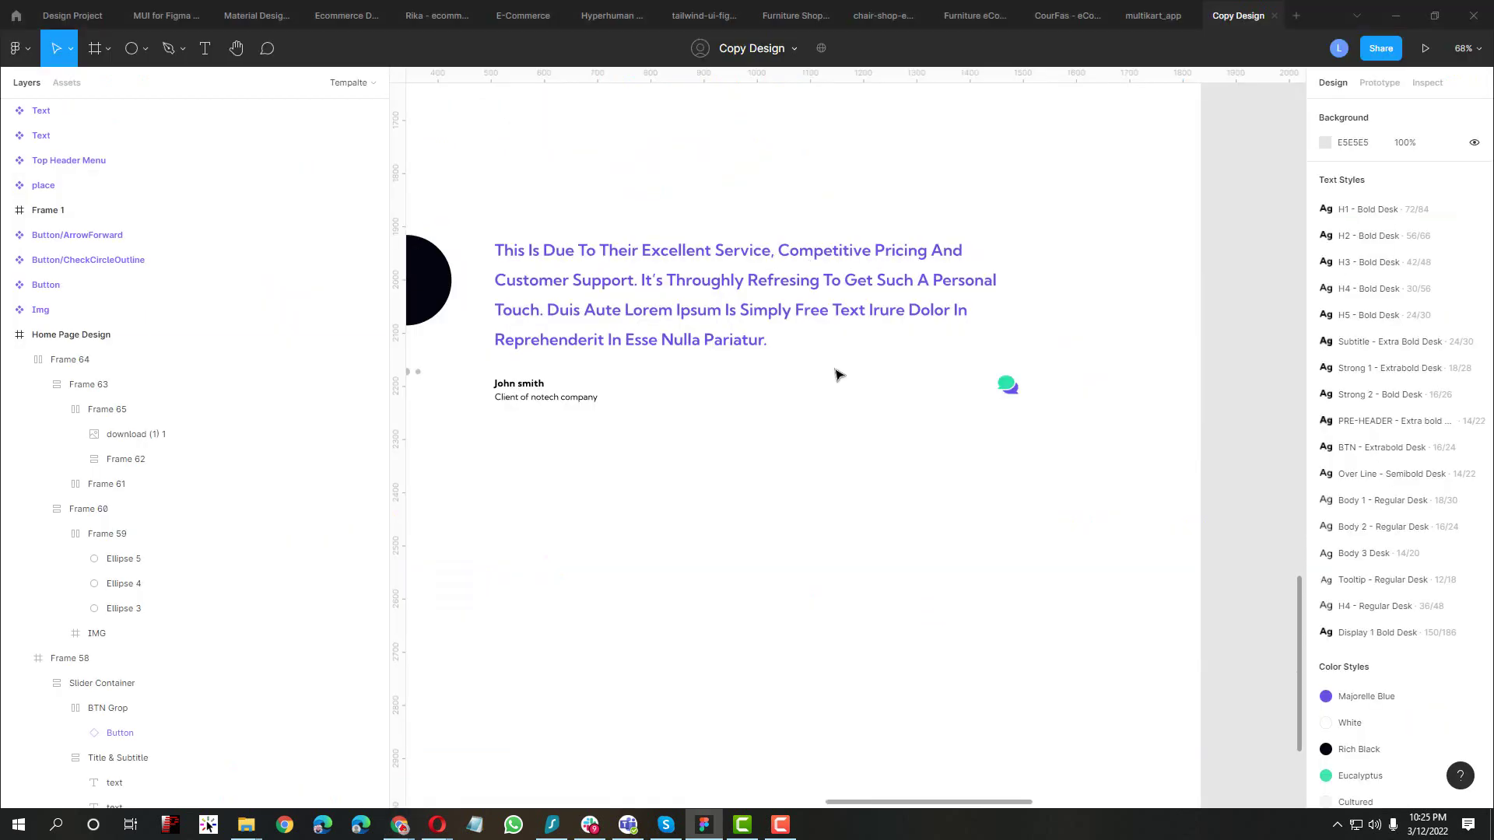
click(1016, 391)
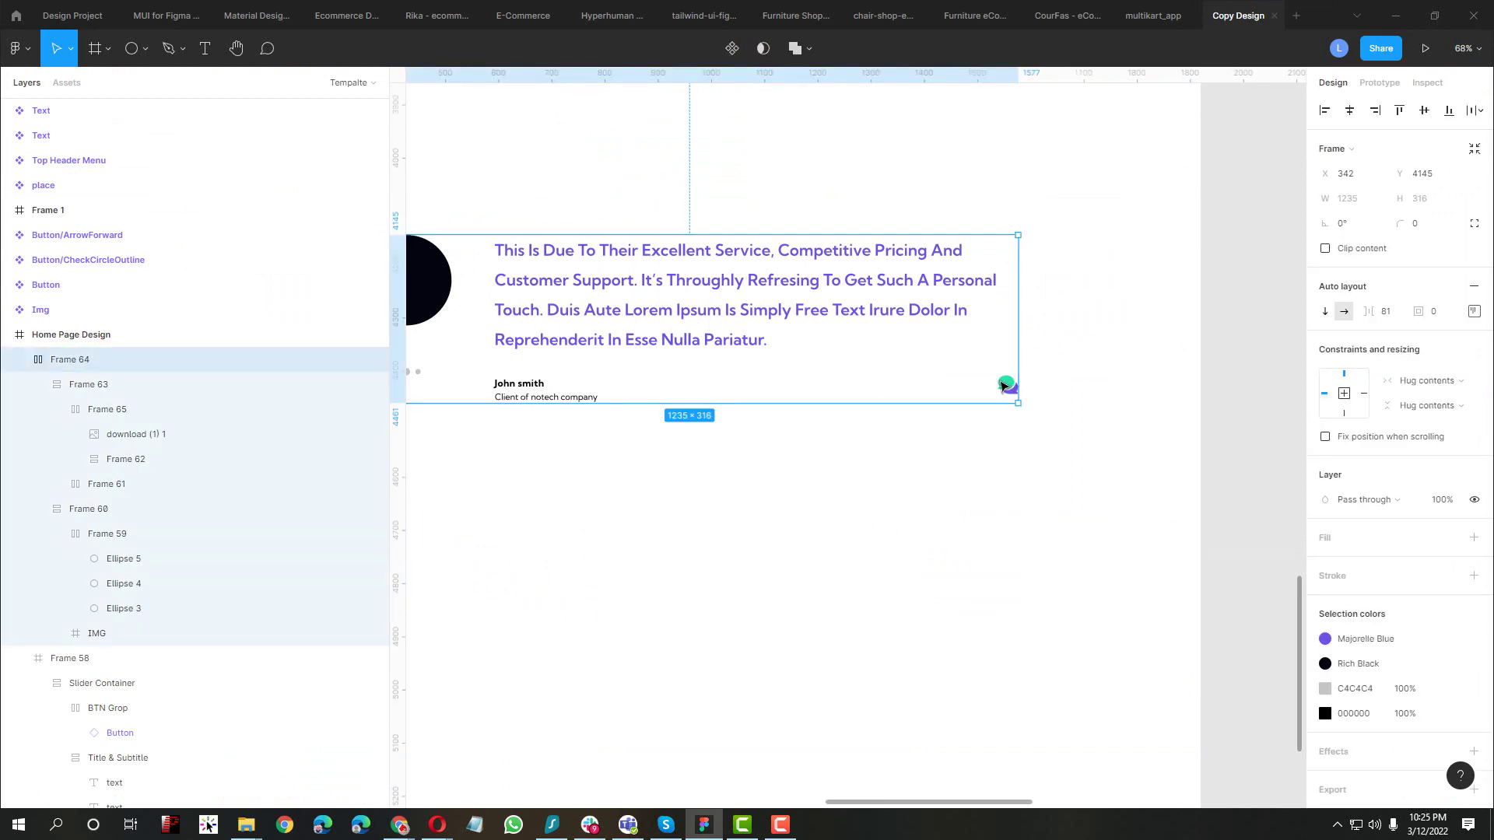
double_click(1011, 385)
double_click(1010, 386)
double_click(1010, 387)
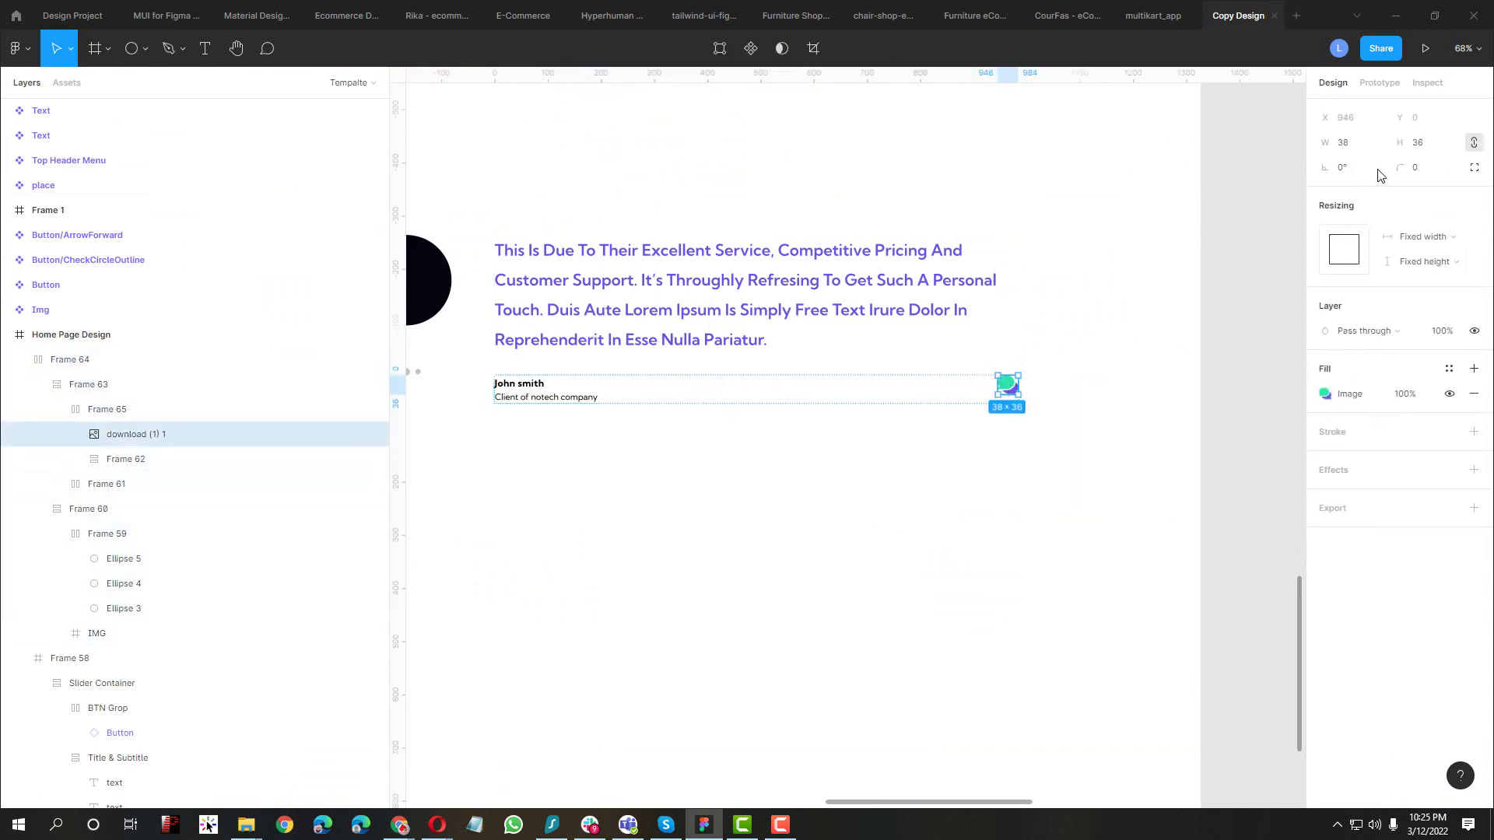
click(1434, 145)
text(67)
key(Return)
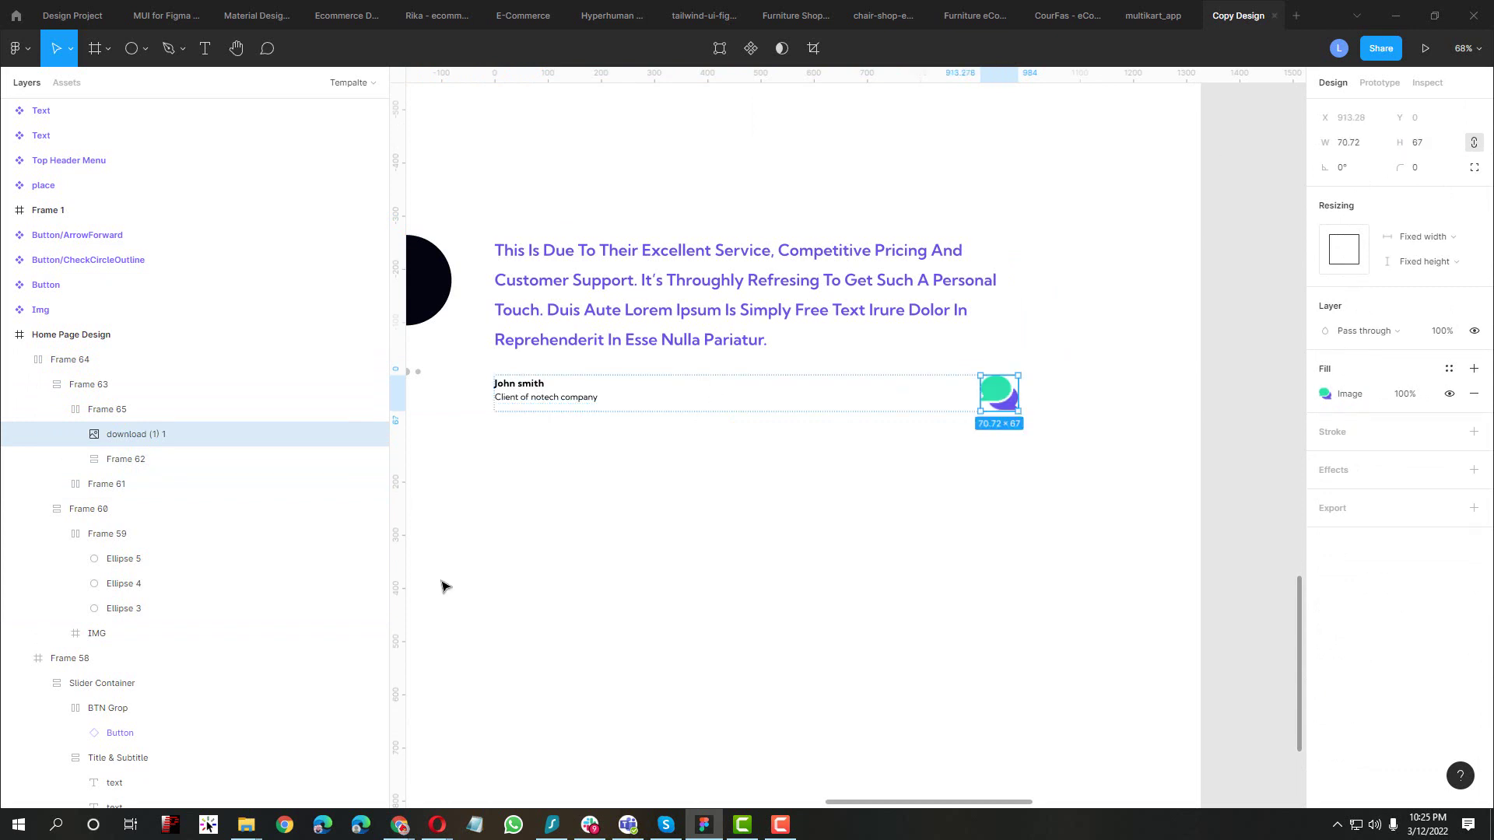
Vertically centre the contents of the auto layout row holding the client details and the quote icon
click(521, 557)
click(523, 397)
double_click(524, 397)
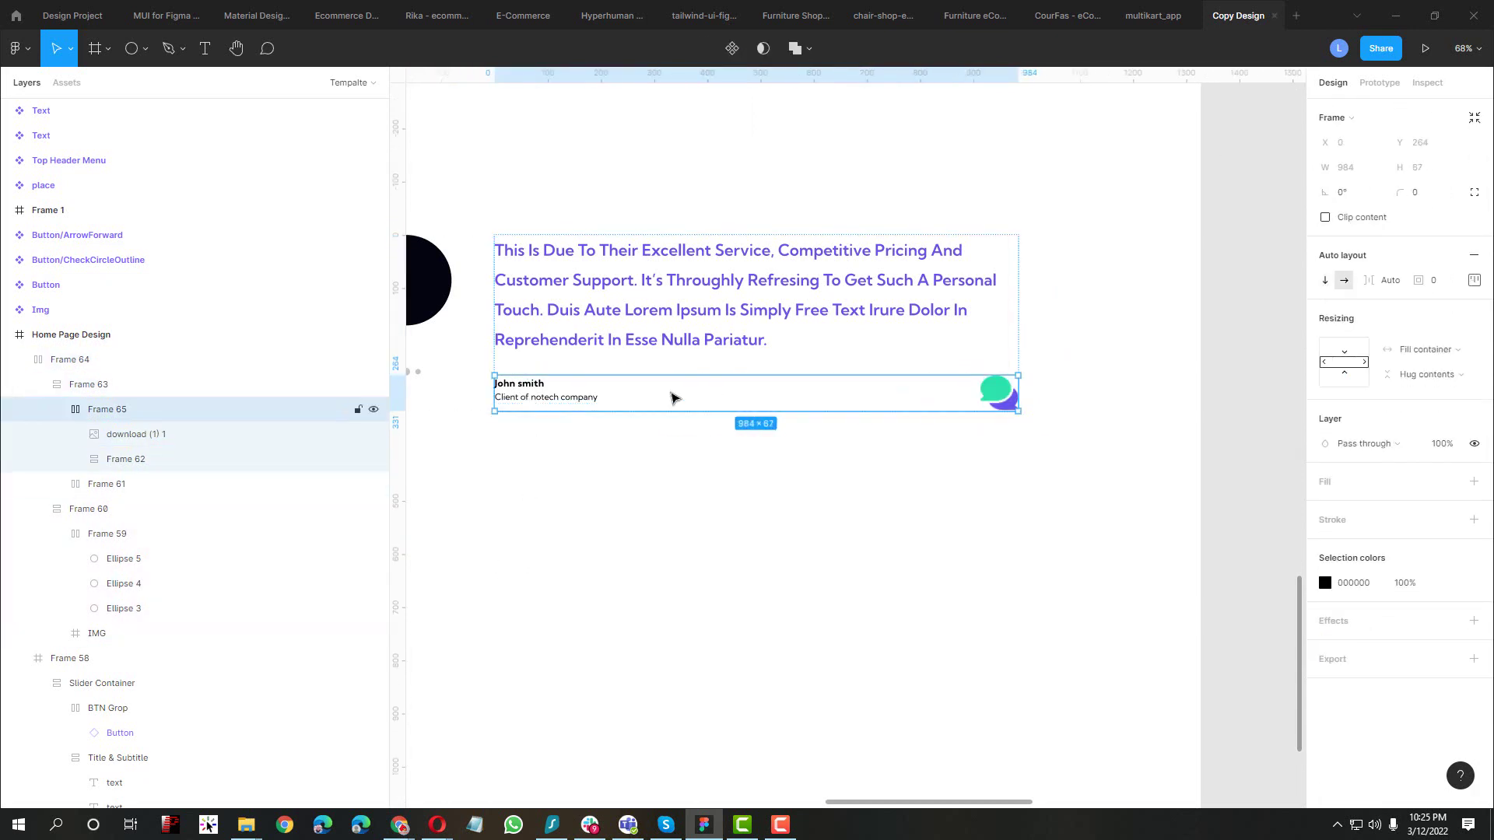
click(1452, 282)
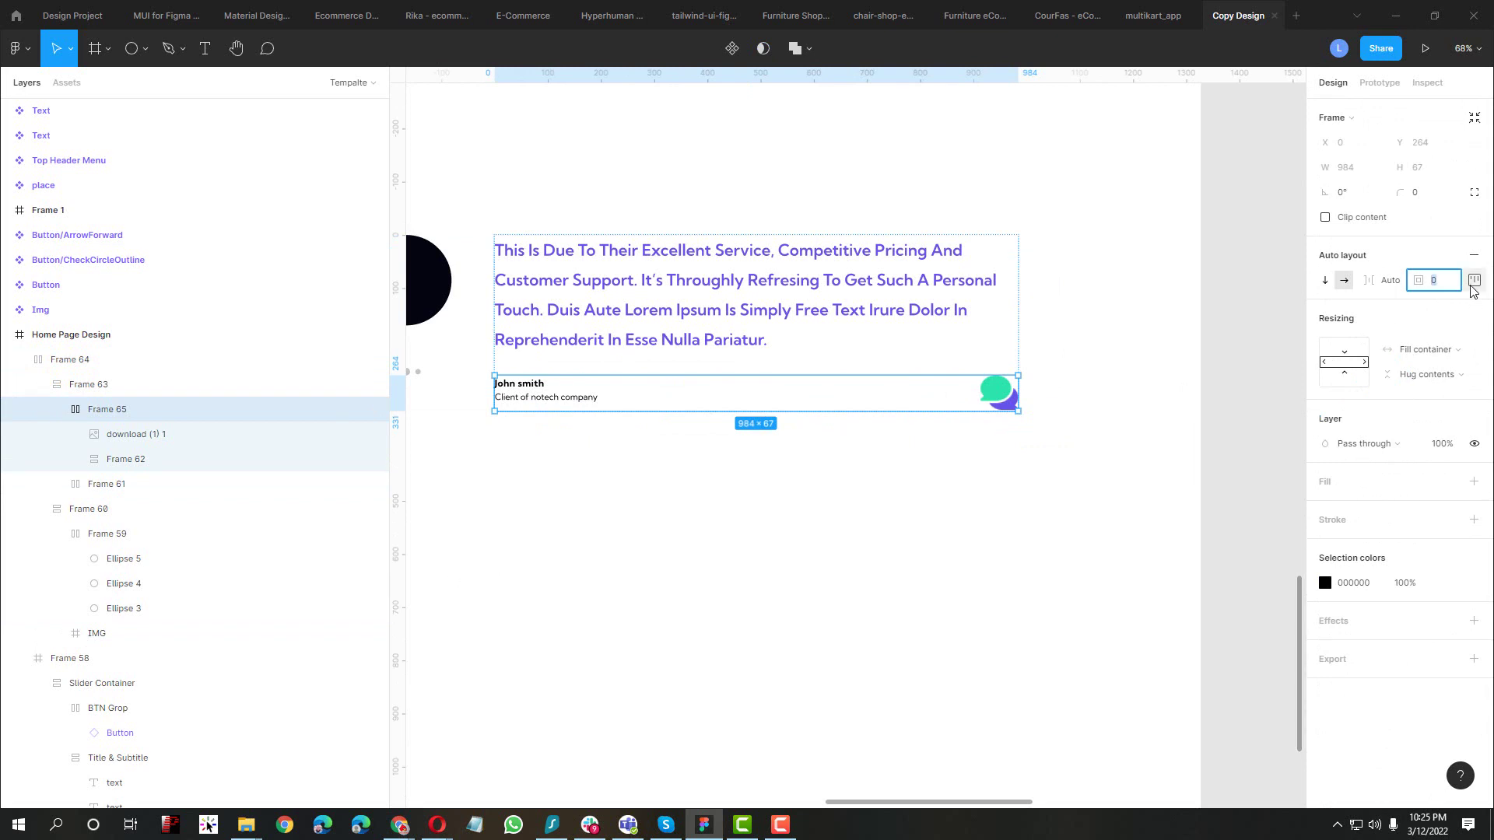
click(1474, 280)
click(1409, 327)
click(814, 493)
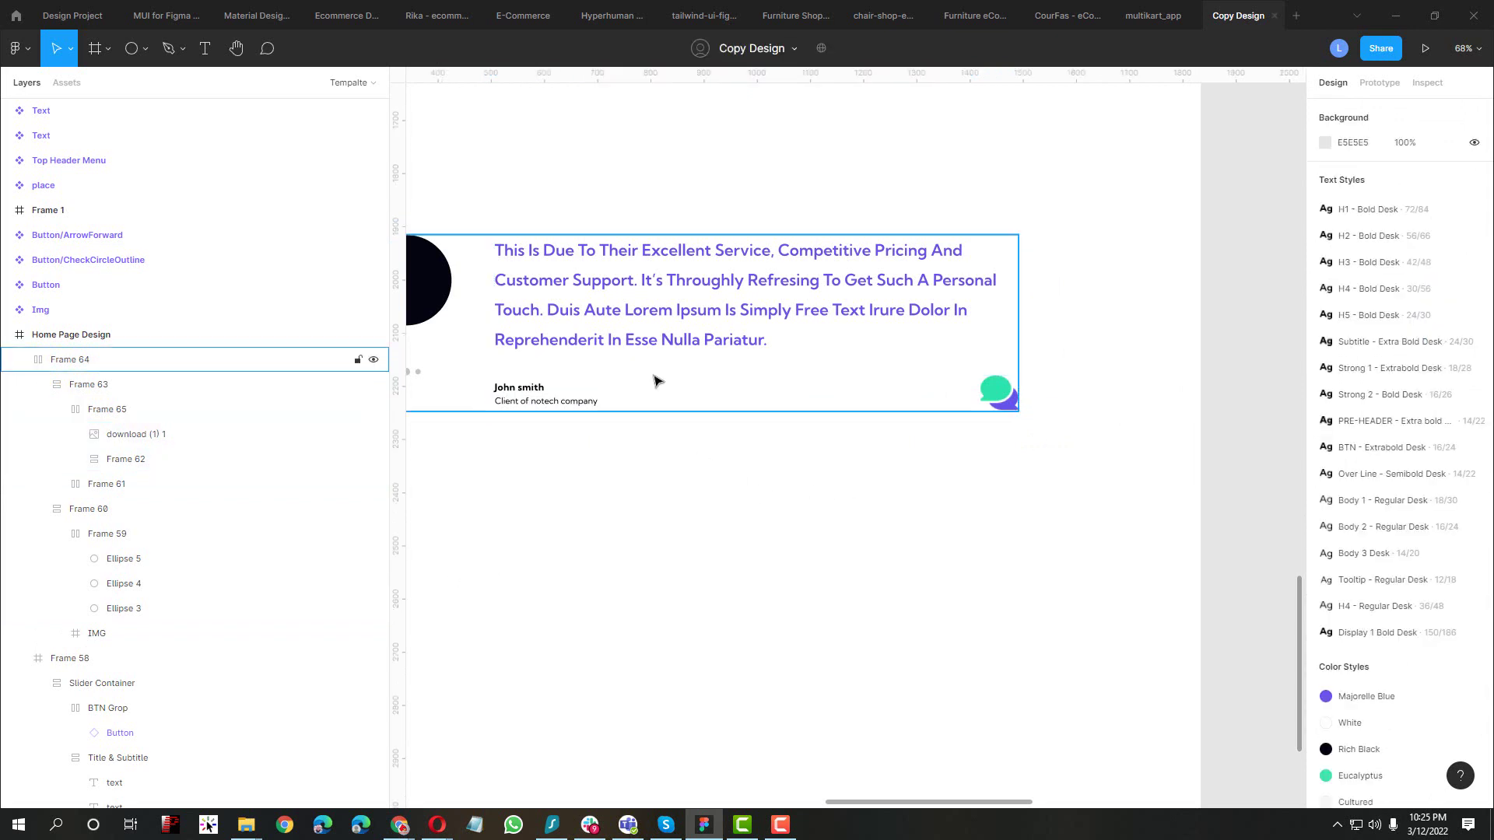
Examine the testimonial slider on the reference website in the browser and compare its layout and colours with the design
click(656, 358)
scroll(757, 371, left, 3)
double_click(660, 394)
key(Escape)
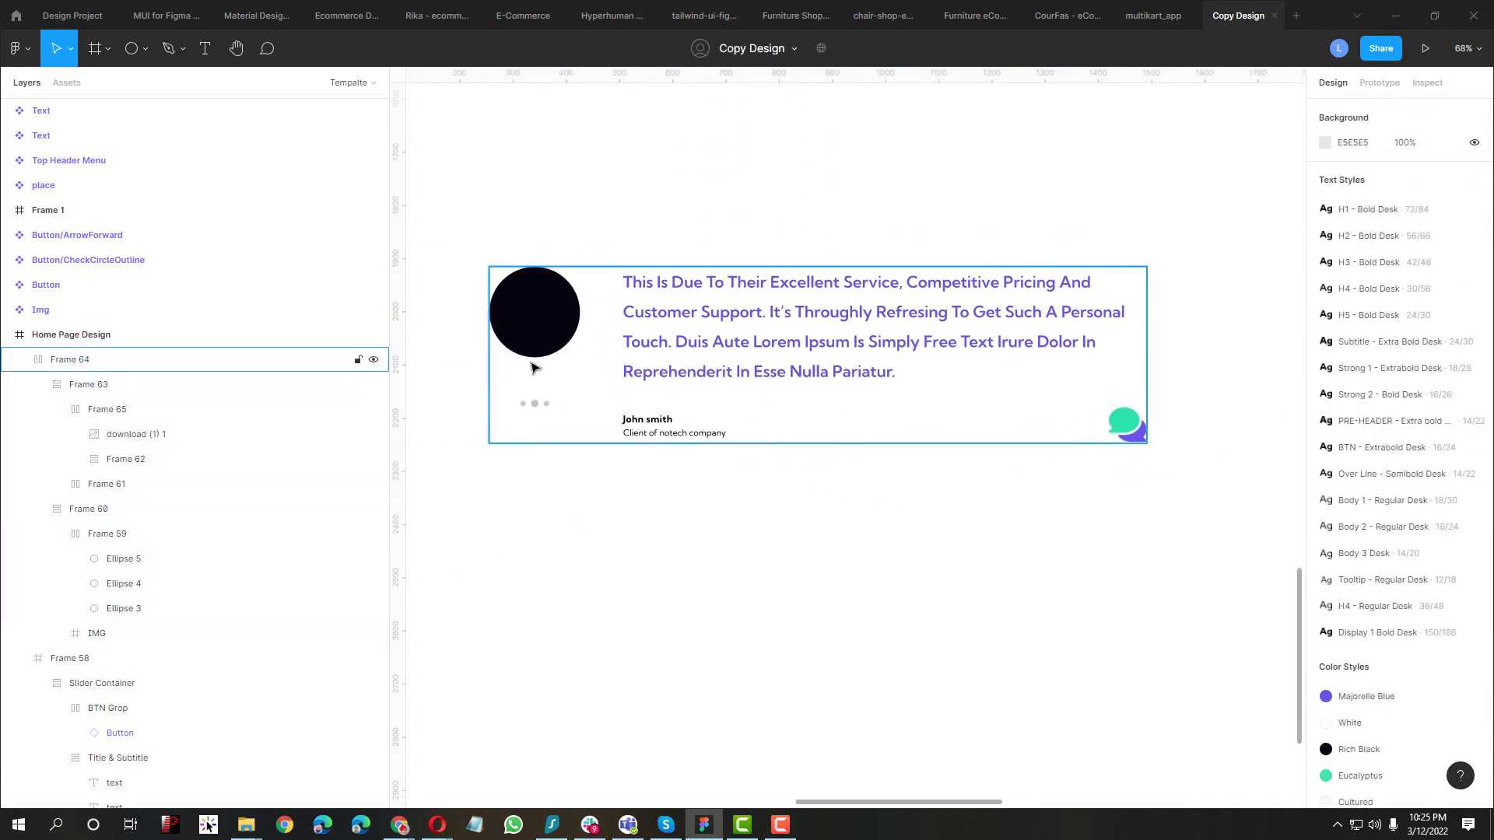
click(531, 367)
key(alt+Tab)
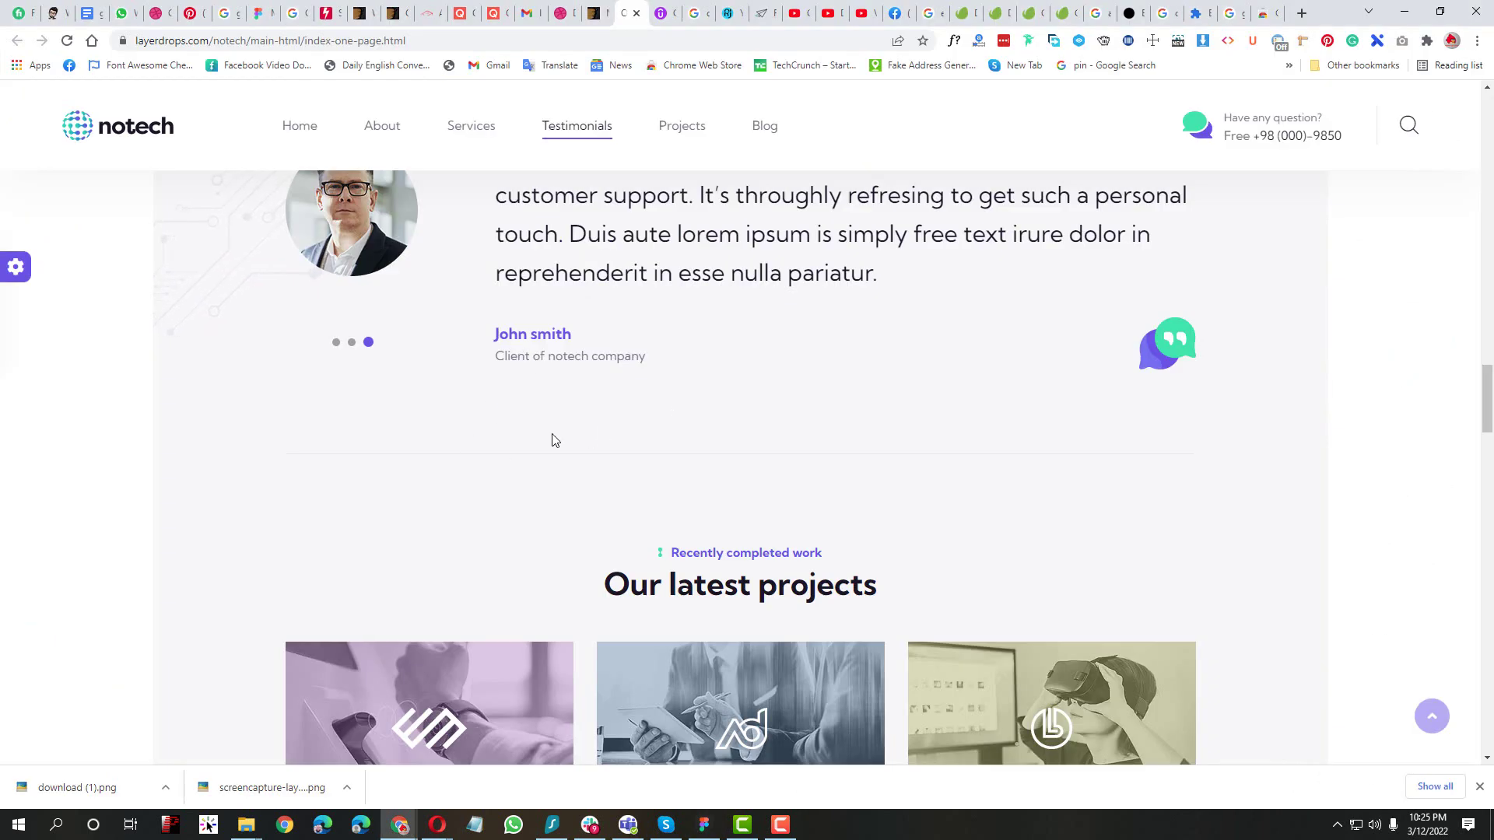
scroll(367, 327, up, 3)
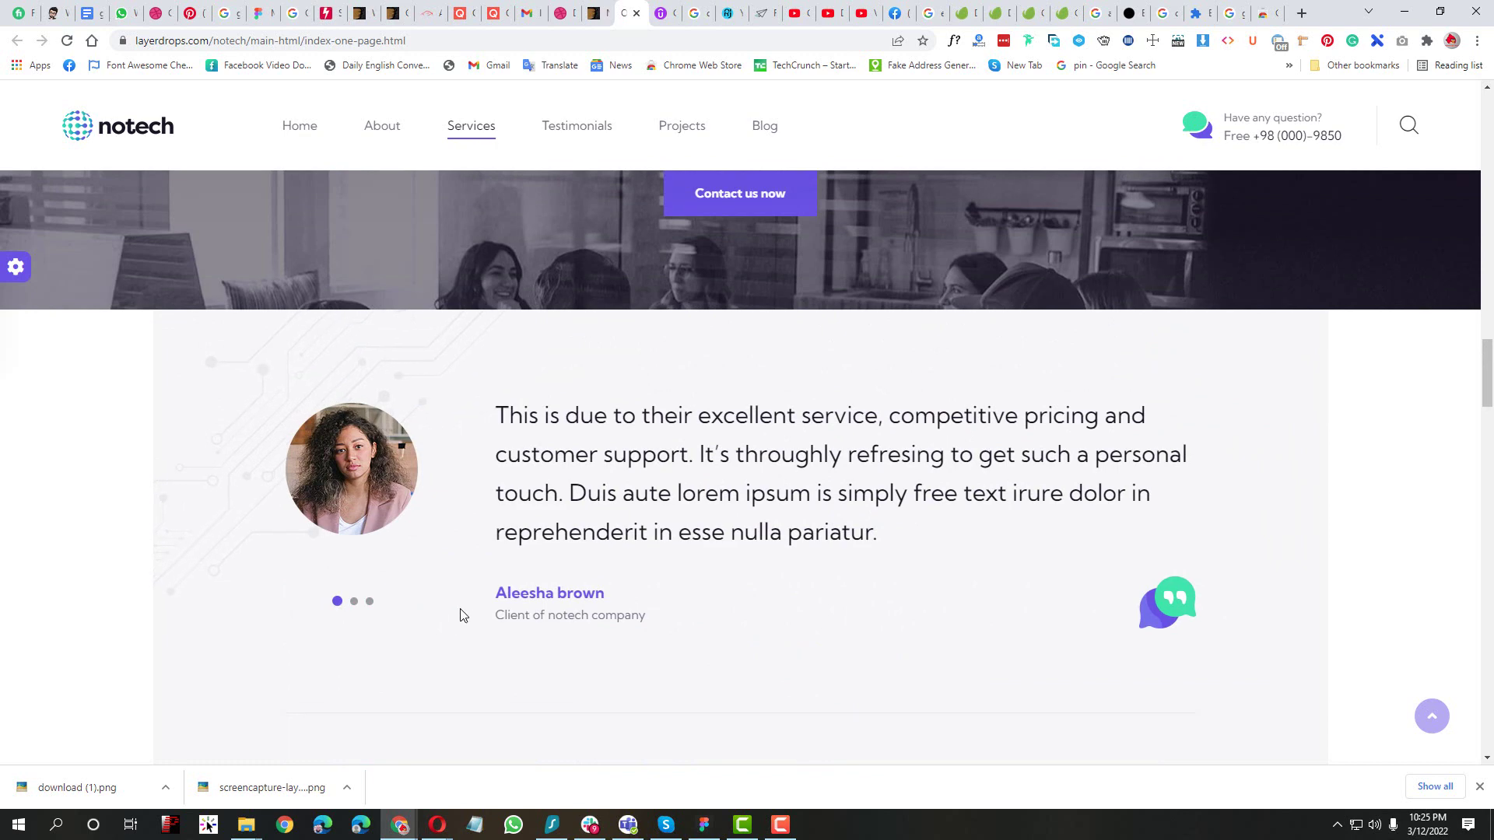
key(alt+Tab)
Apply the Majorelle Blue colour style to the middle pagination dot and the client name text
scroll(529, 420, up, 3)
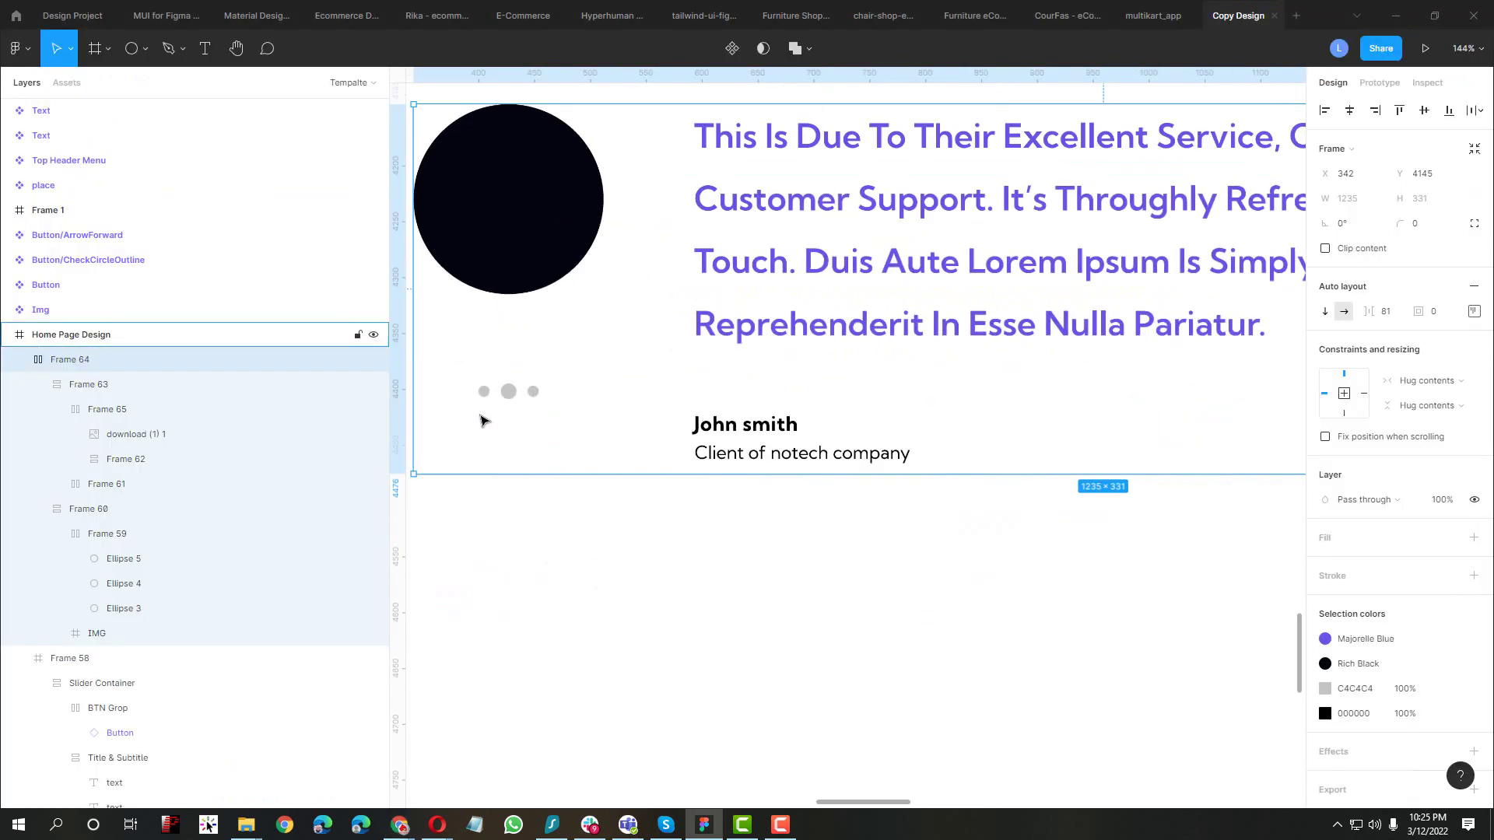
click(509, 392)
shift+click(728, 429)
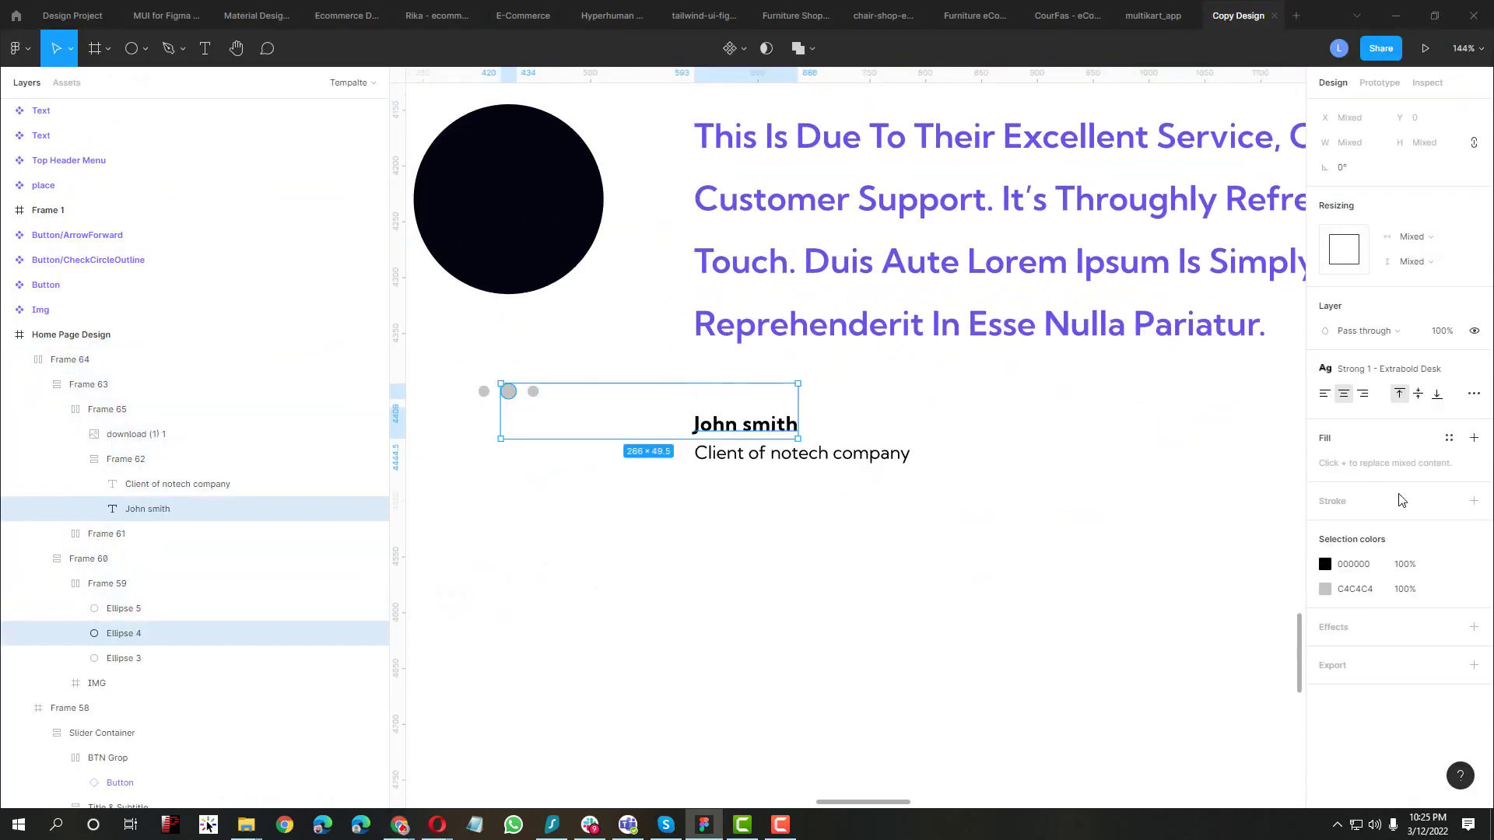
click(1447, 563)
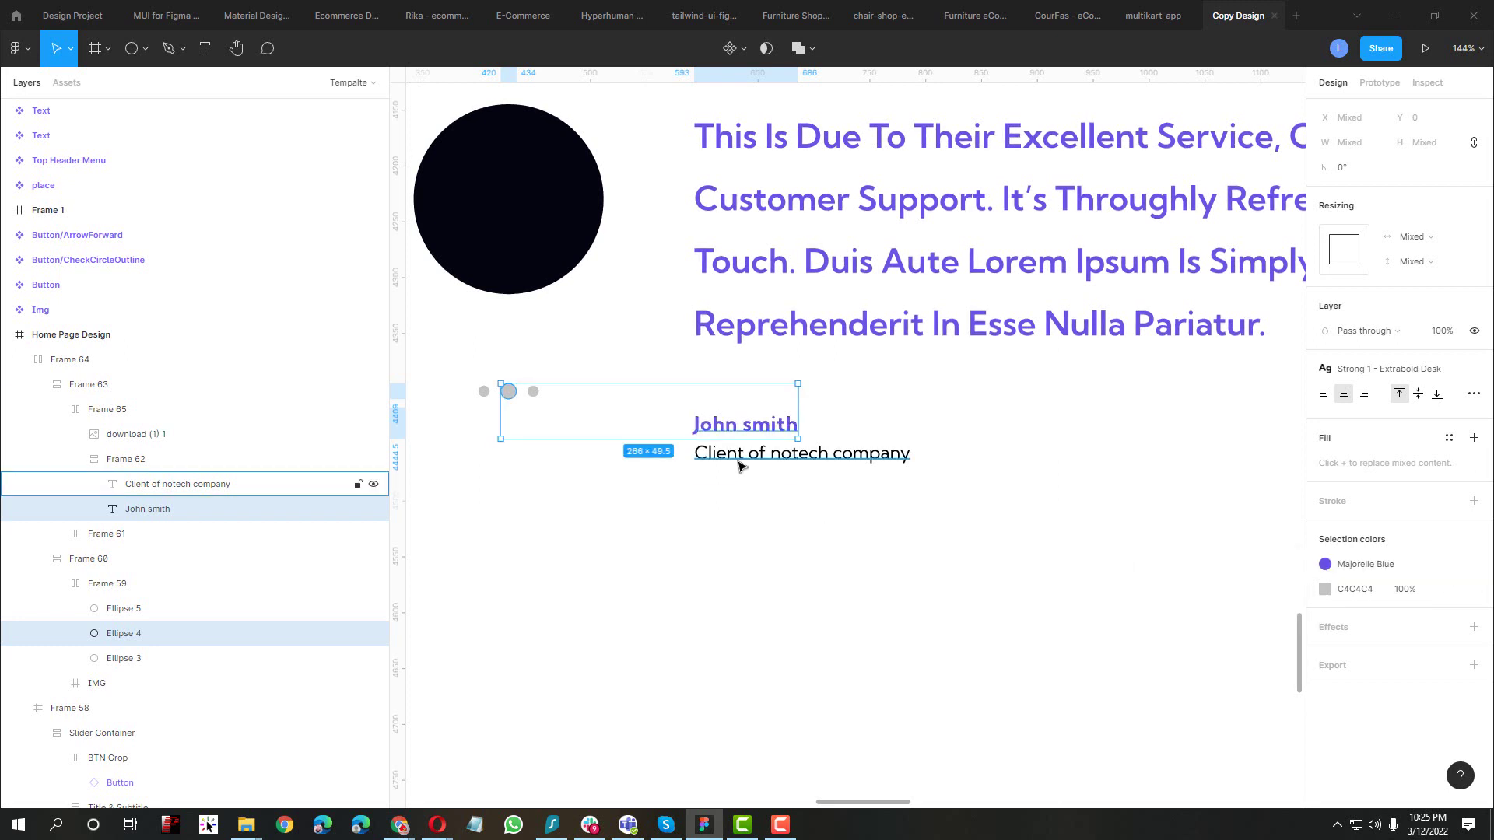
click(1449, 589)
click(1160, 657)
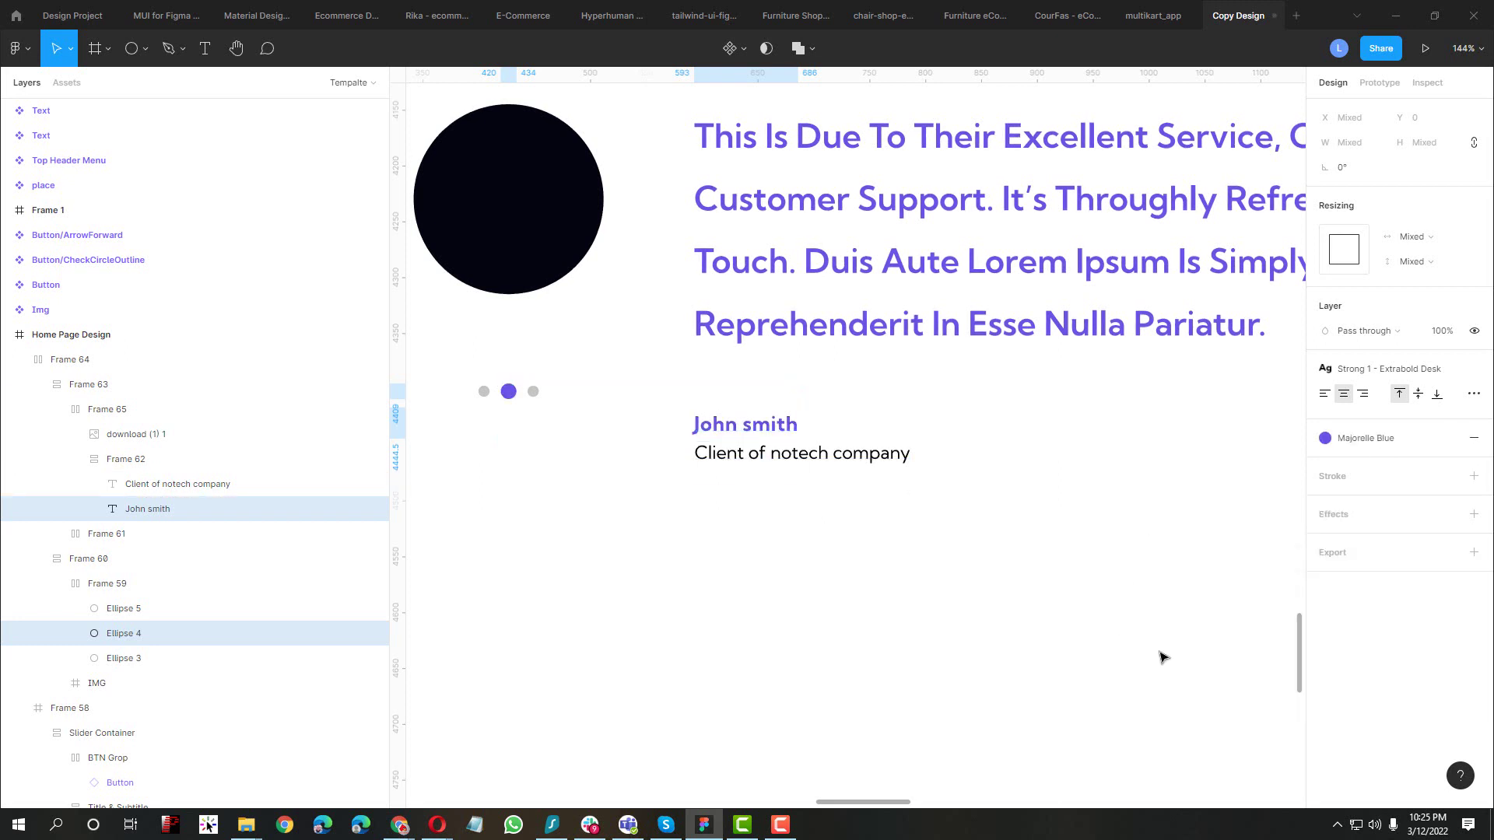
Check the reference website's testimonial colours and apply the Sonic Silver colour style to the "Client of notech company" text
key(alt+Tab)
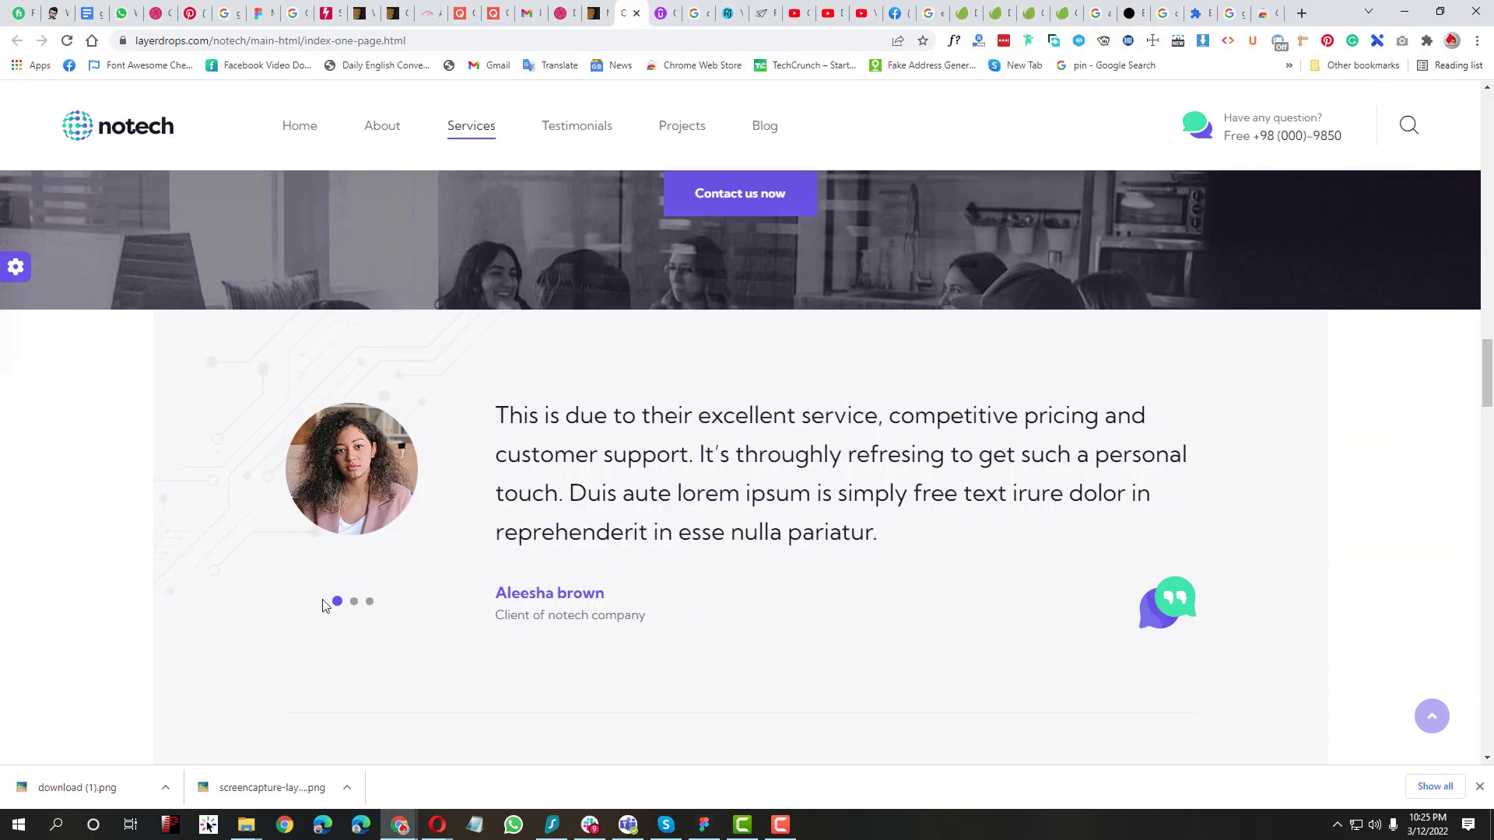
key(alt+Tab)
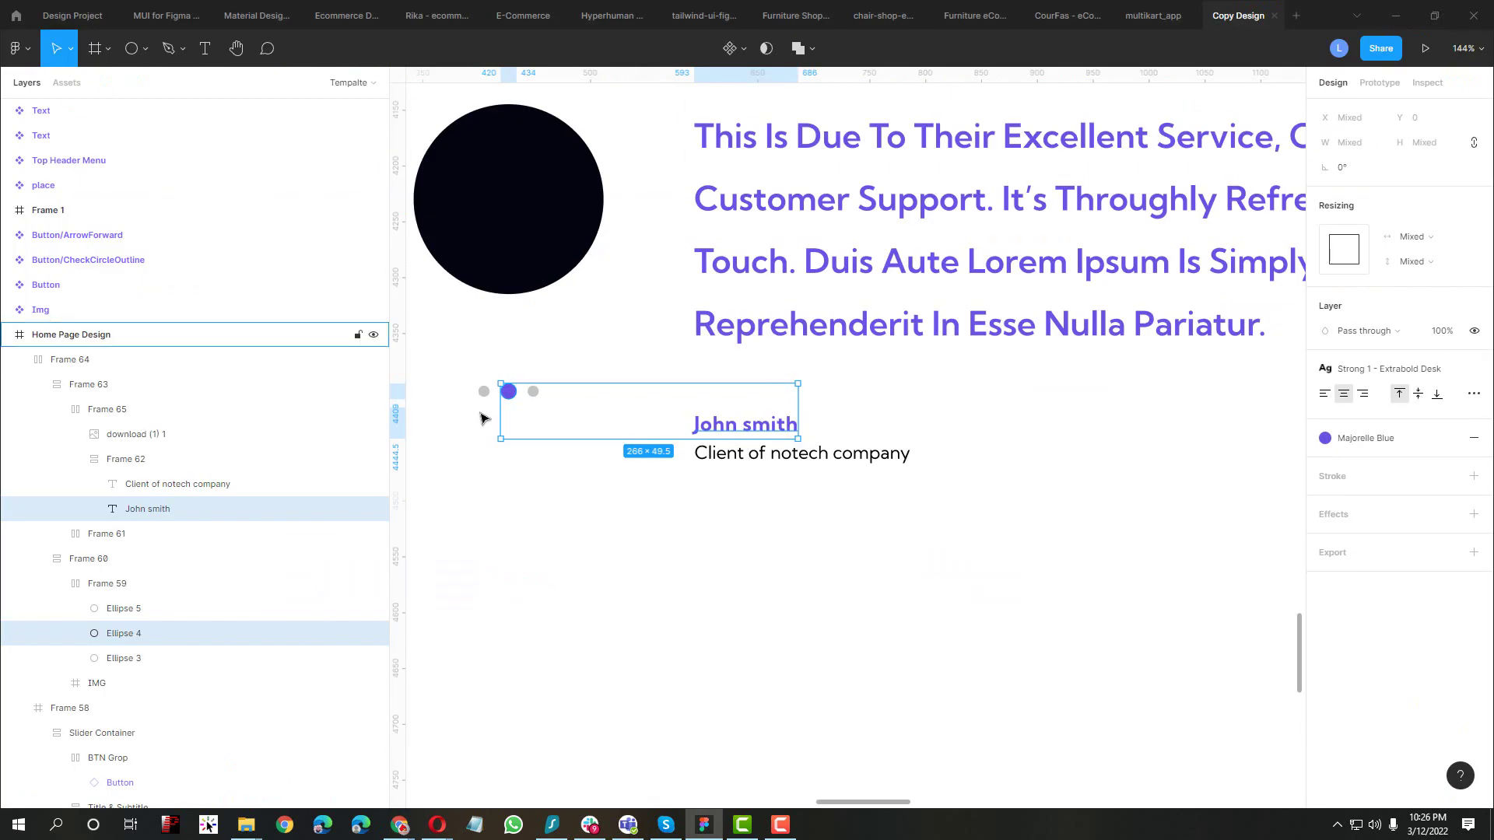
double_click(755, 462)
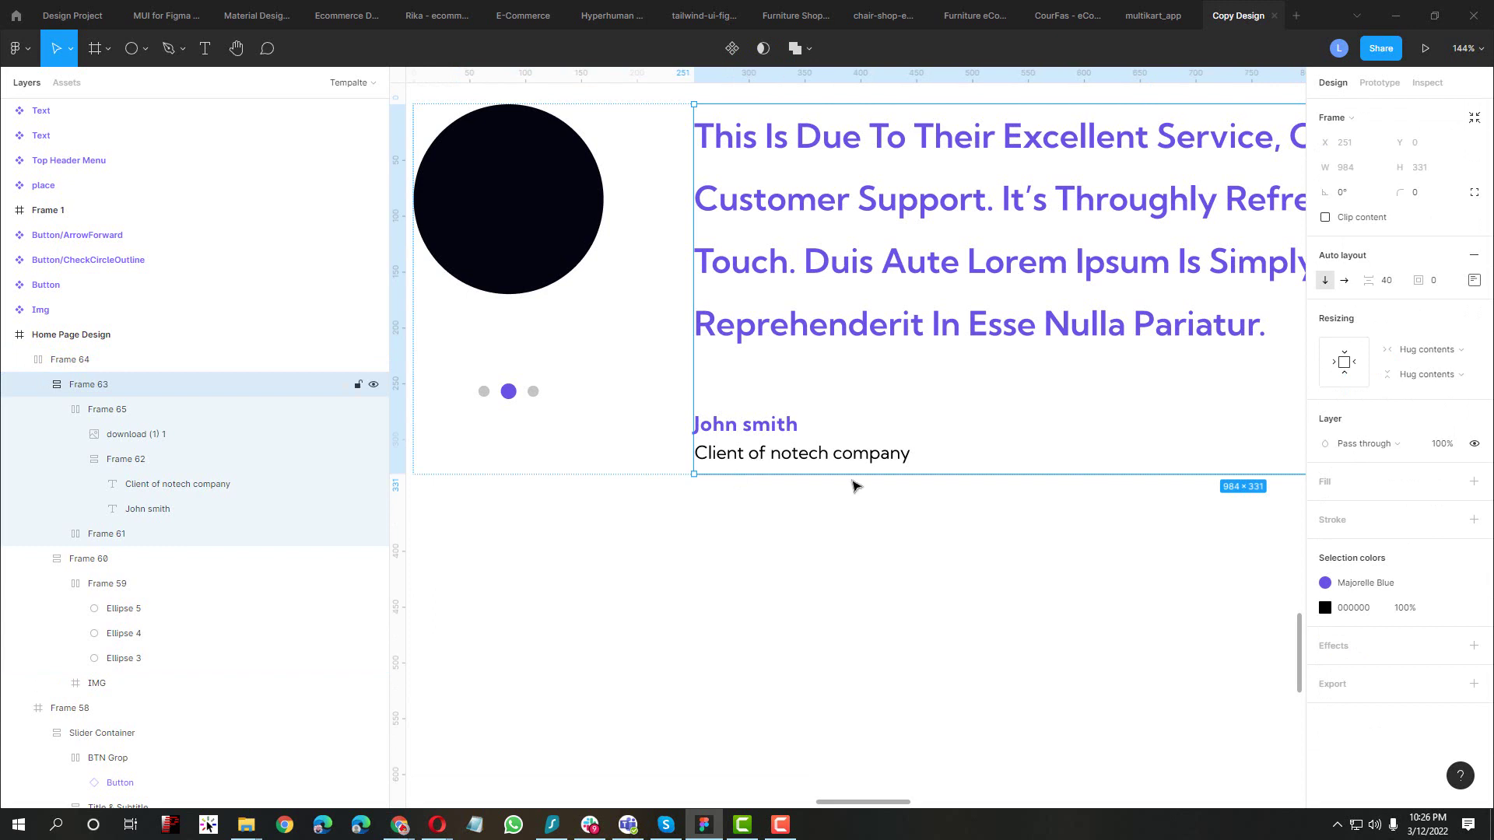
click(1449, 608)
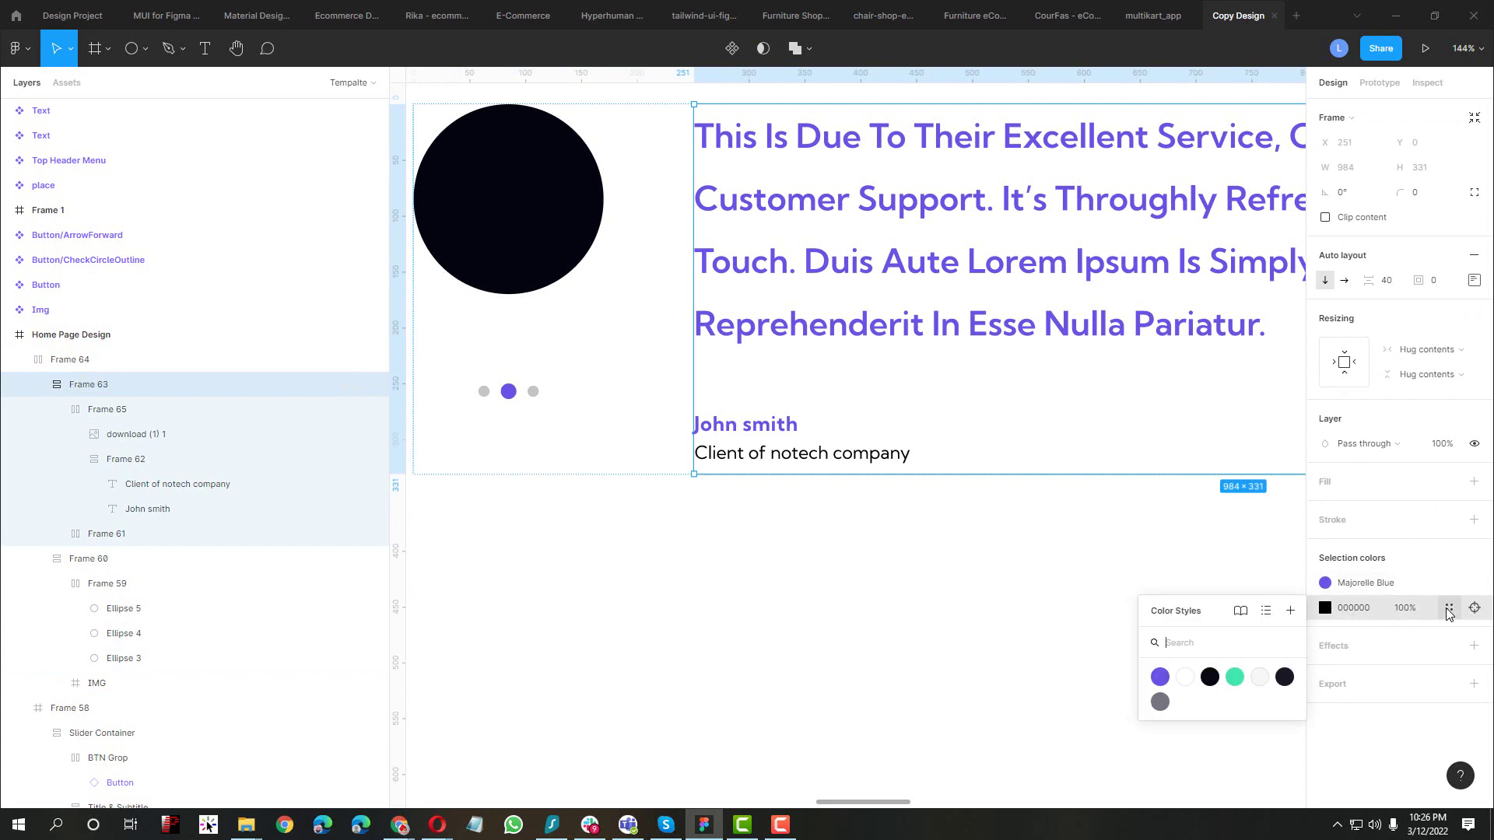
click(1159, 703)
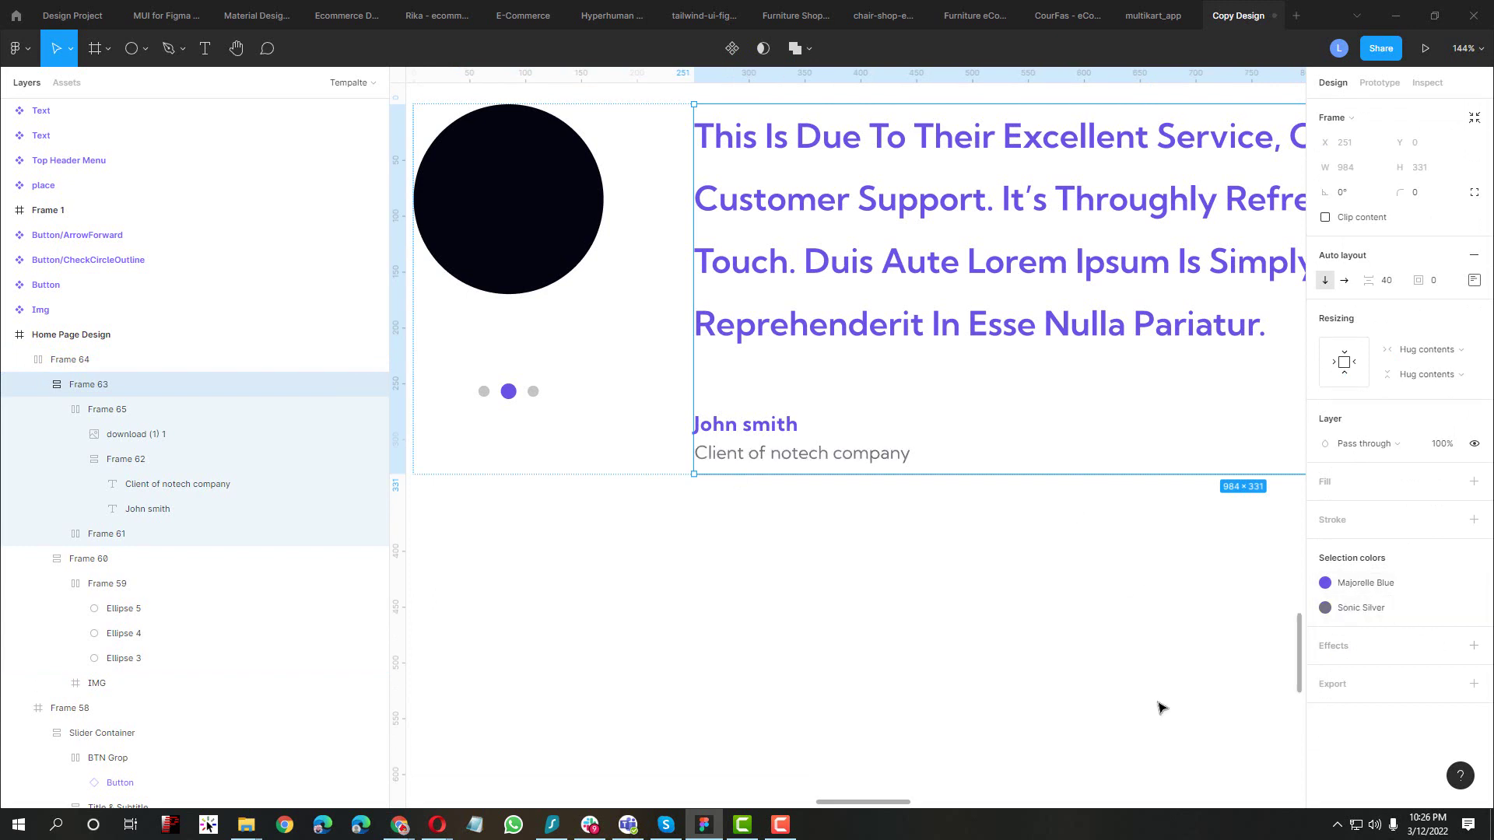
Apply the Sonic Silver colour style to the two grey pagination dots beneath the testimonial image placeholder
click(507, 393)
click(507, 393)
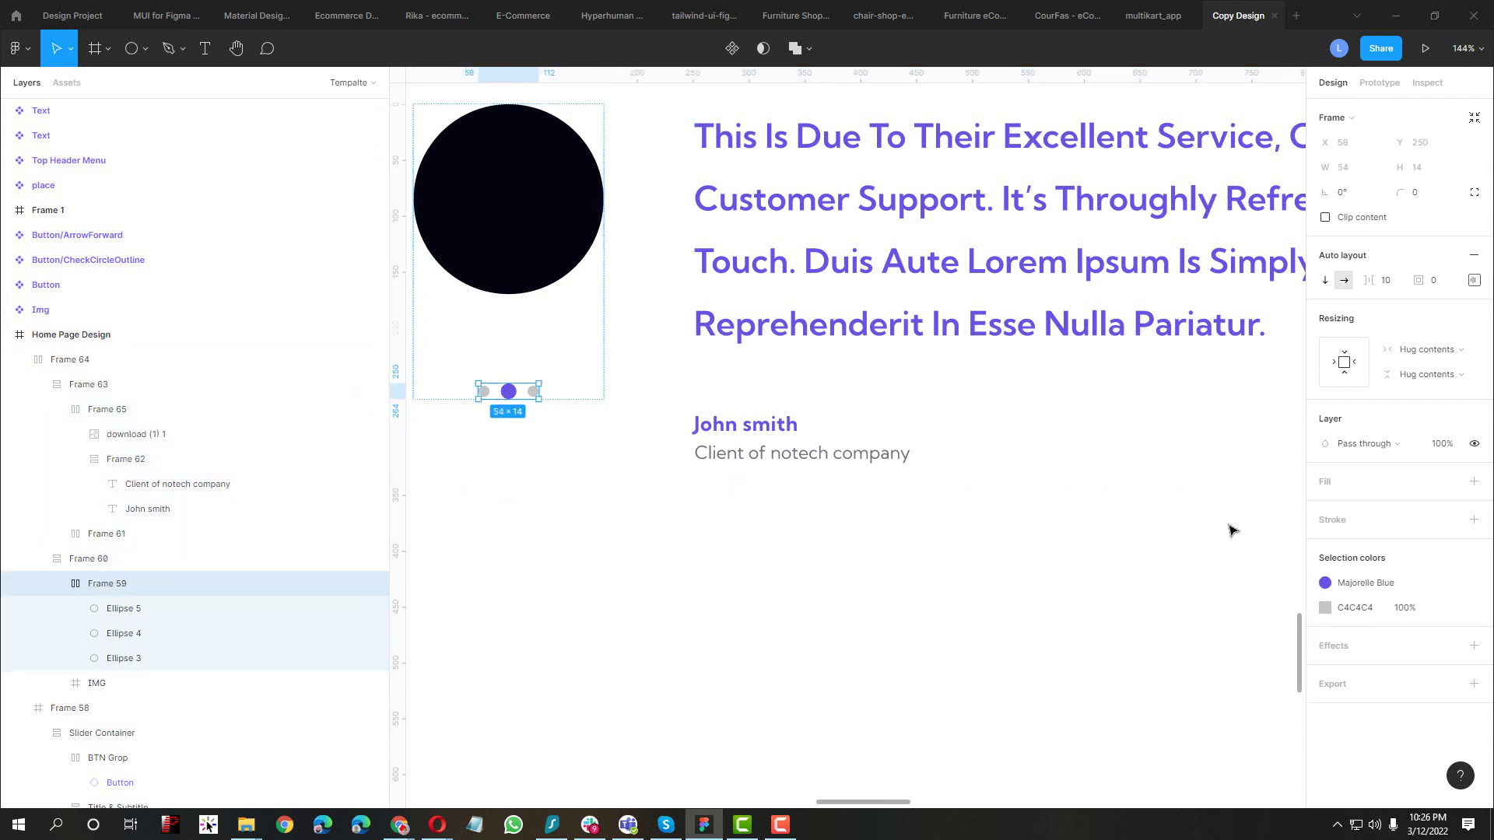
click(1449, 608)
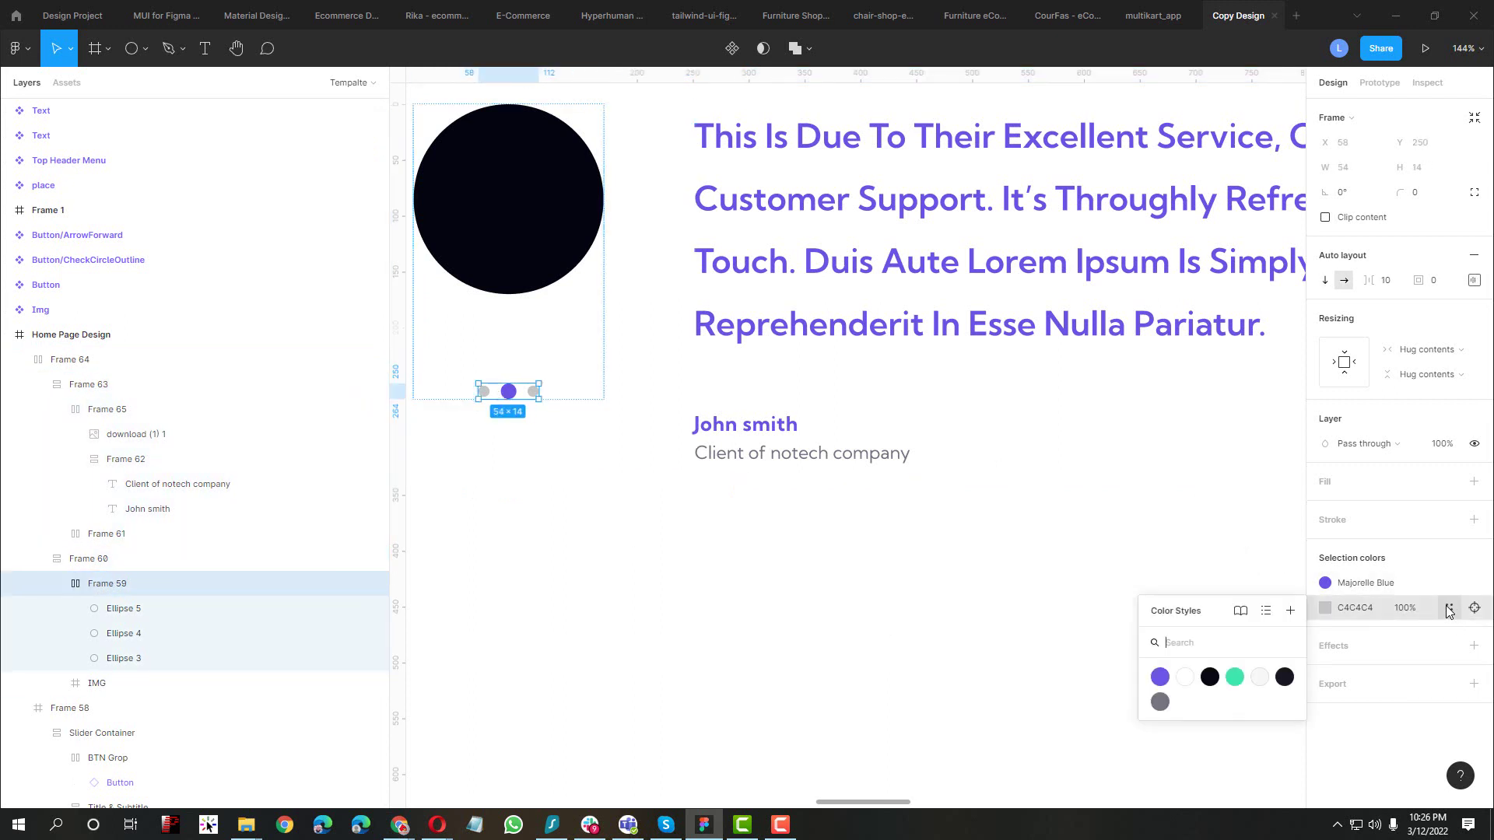
click(1160, 702)
drag(994, 451, 457, 426)
scroll(604, 424, right, 5)
scroll(604, 424, left, 10)
scroll(878, 448, down, 2)
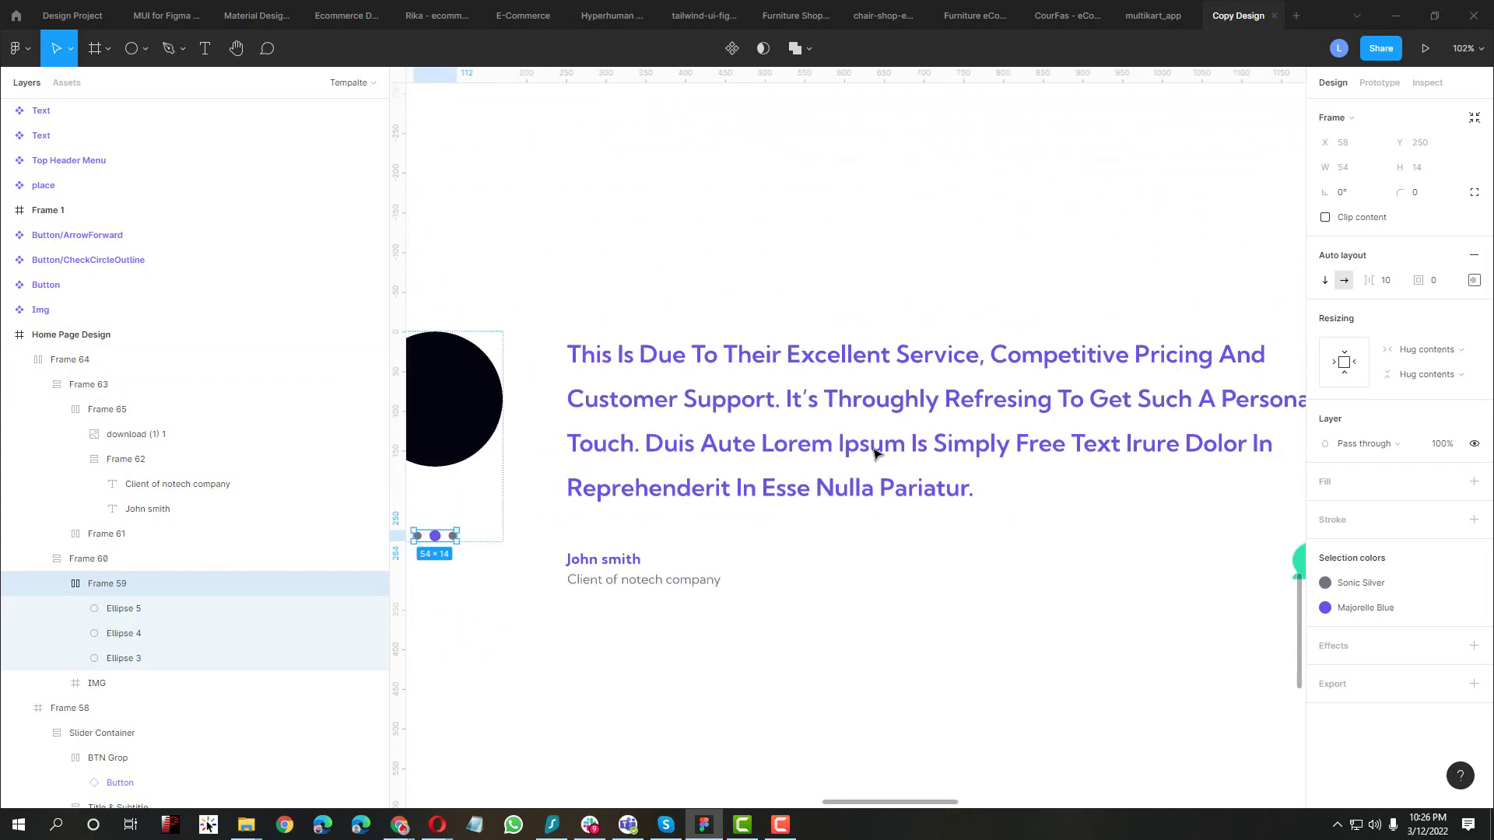
Change the testimonial paragraph's fill to the Rich Black colour style, matching the reference website
key(alt+Tab)
key(alt+Tab)
click(795, 393)
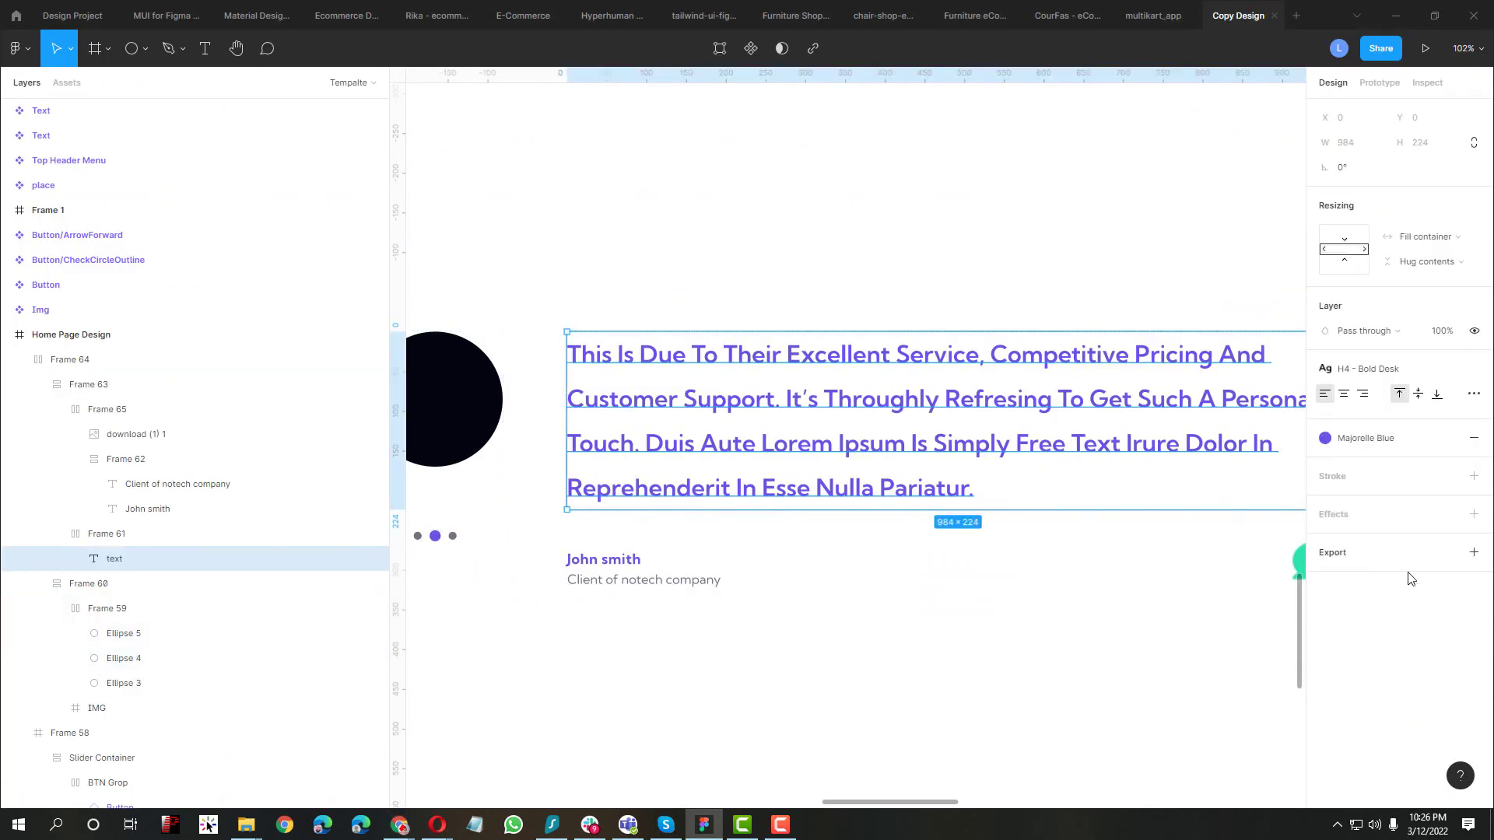
click(1411, 440)
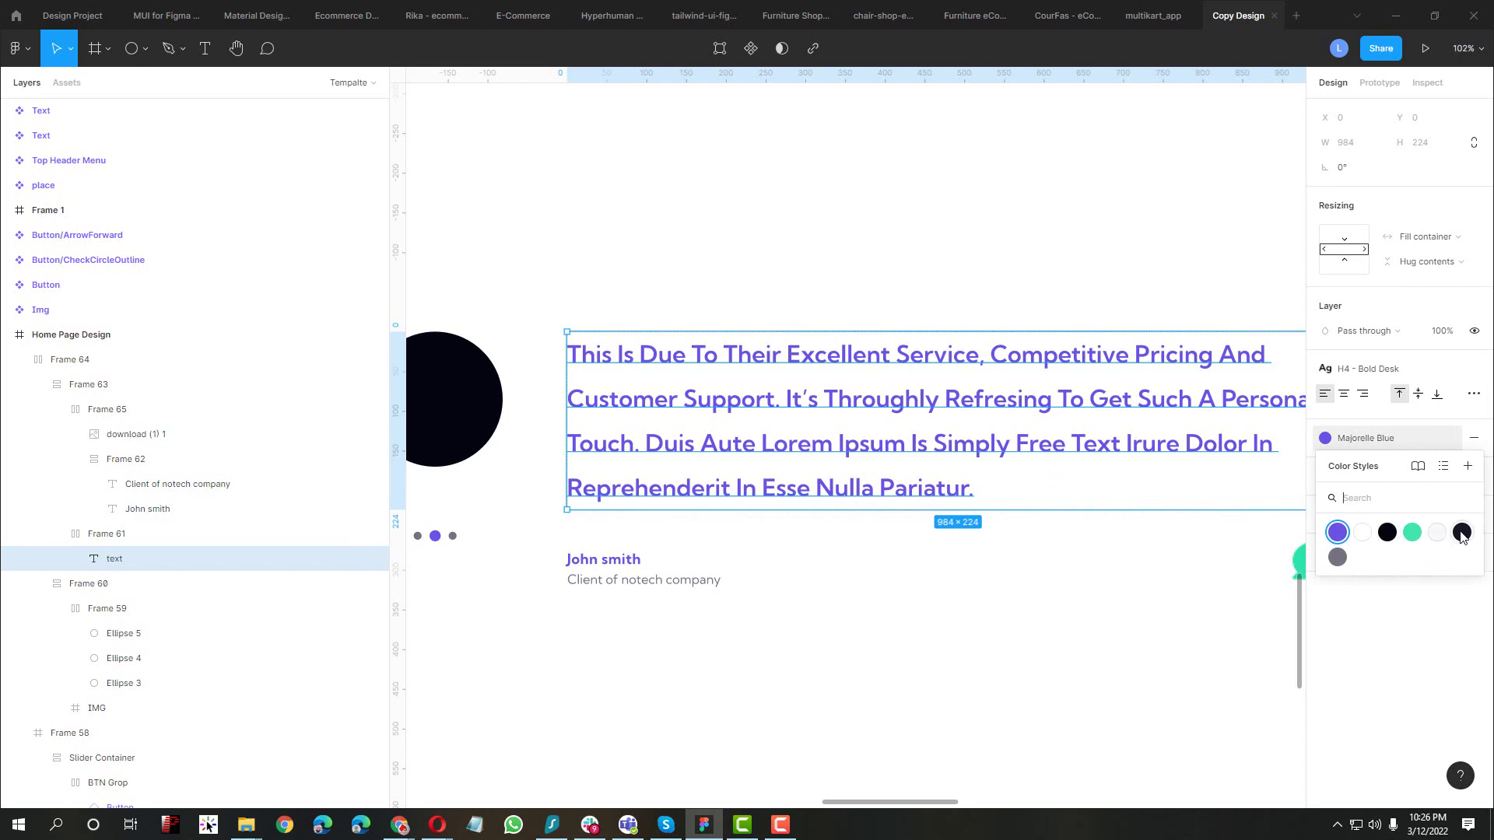
click(1388, 532)
Check the testimonial's spacing on the reference website and move the whole testimonial frame up to Y 3905, below the LAUNCHING banner
scroll(747, 489, down, 3)
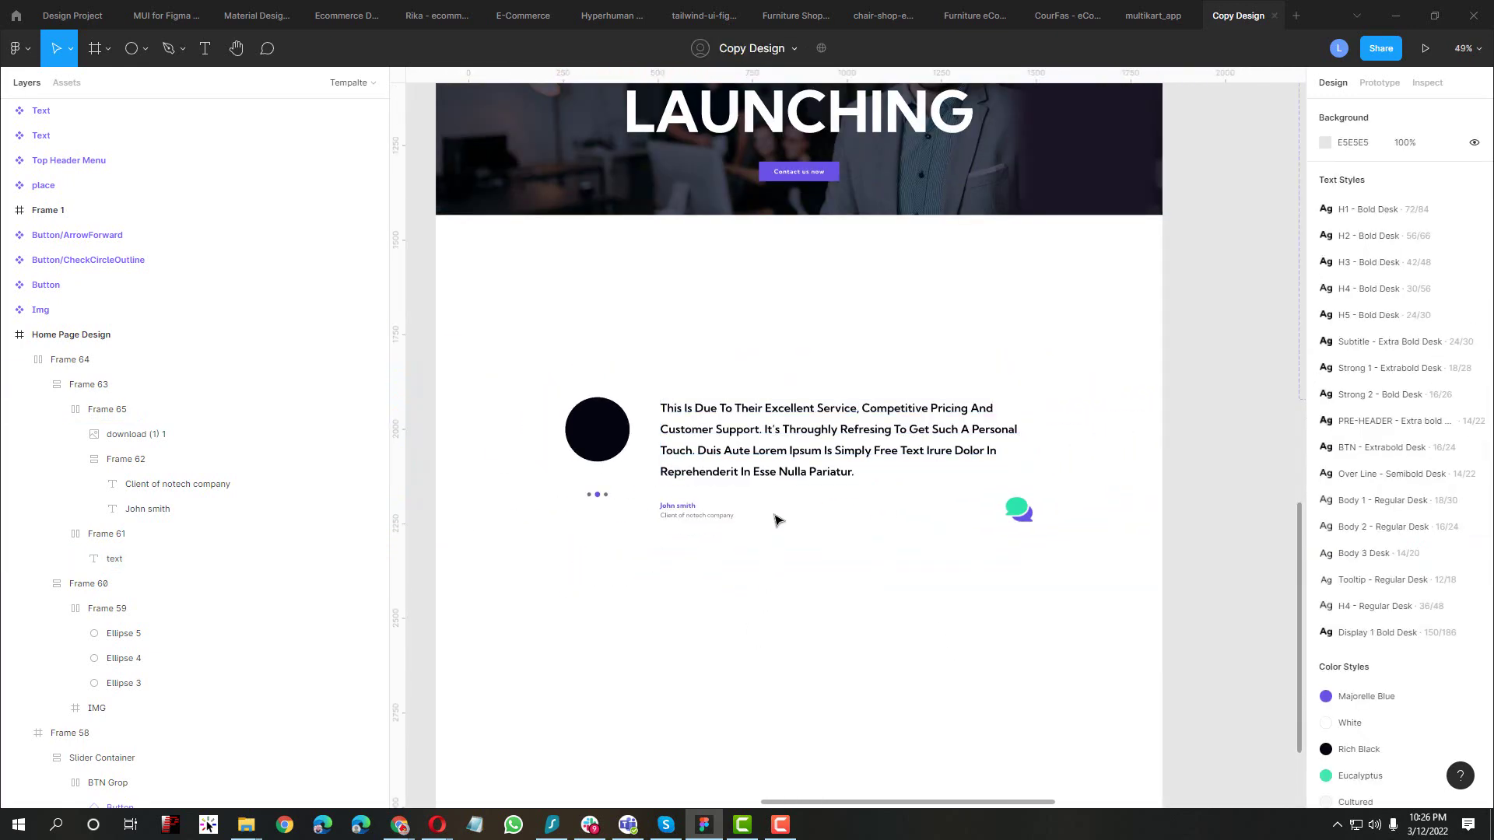
click(778, 510)
key(alt+Tab)
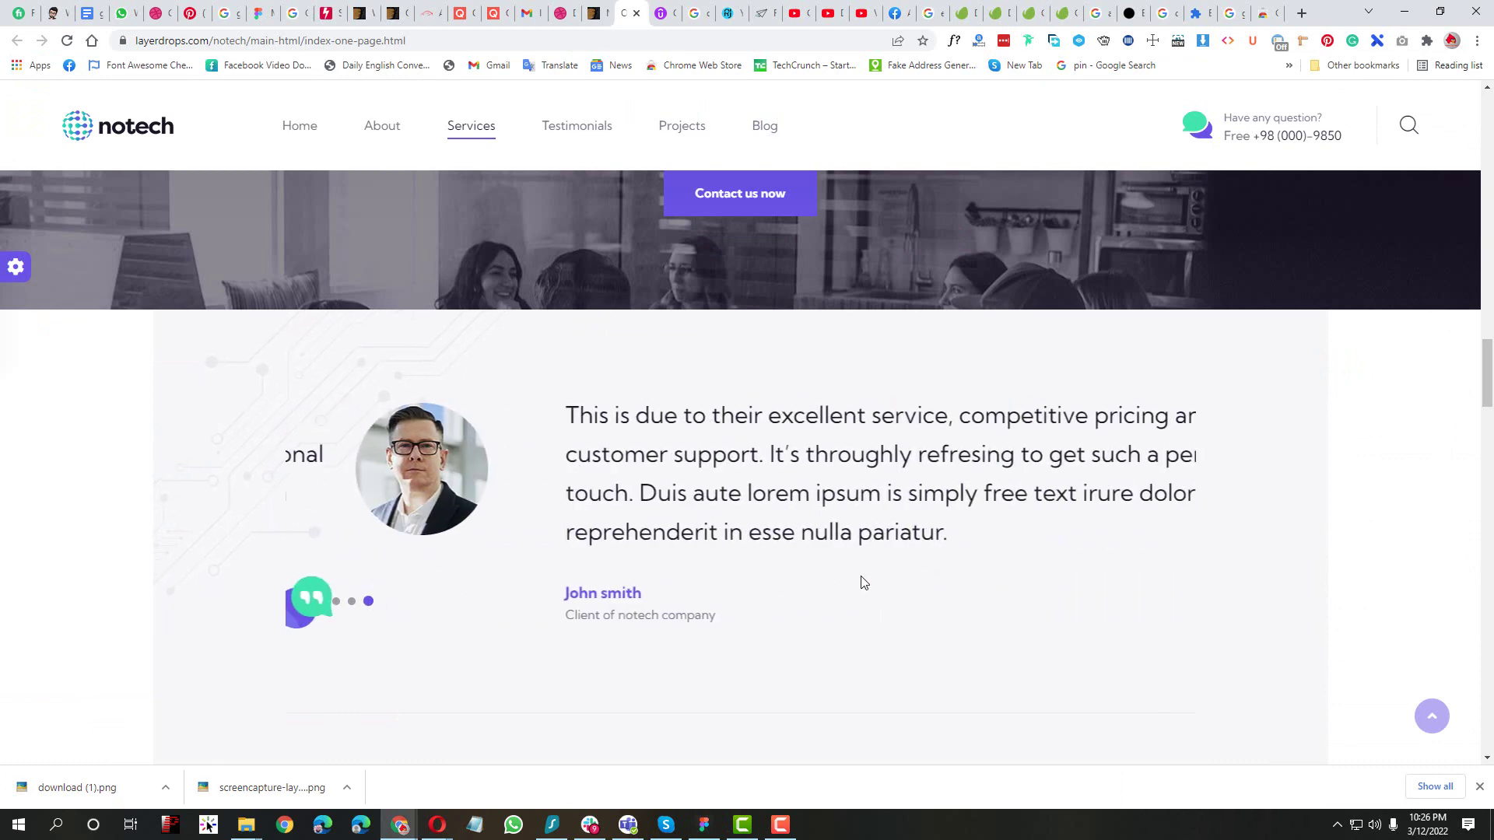
key(alt+Tab)
scroll(810, 443, down, 3)
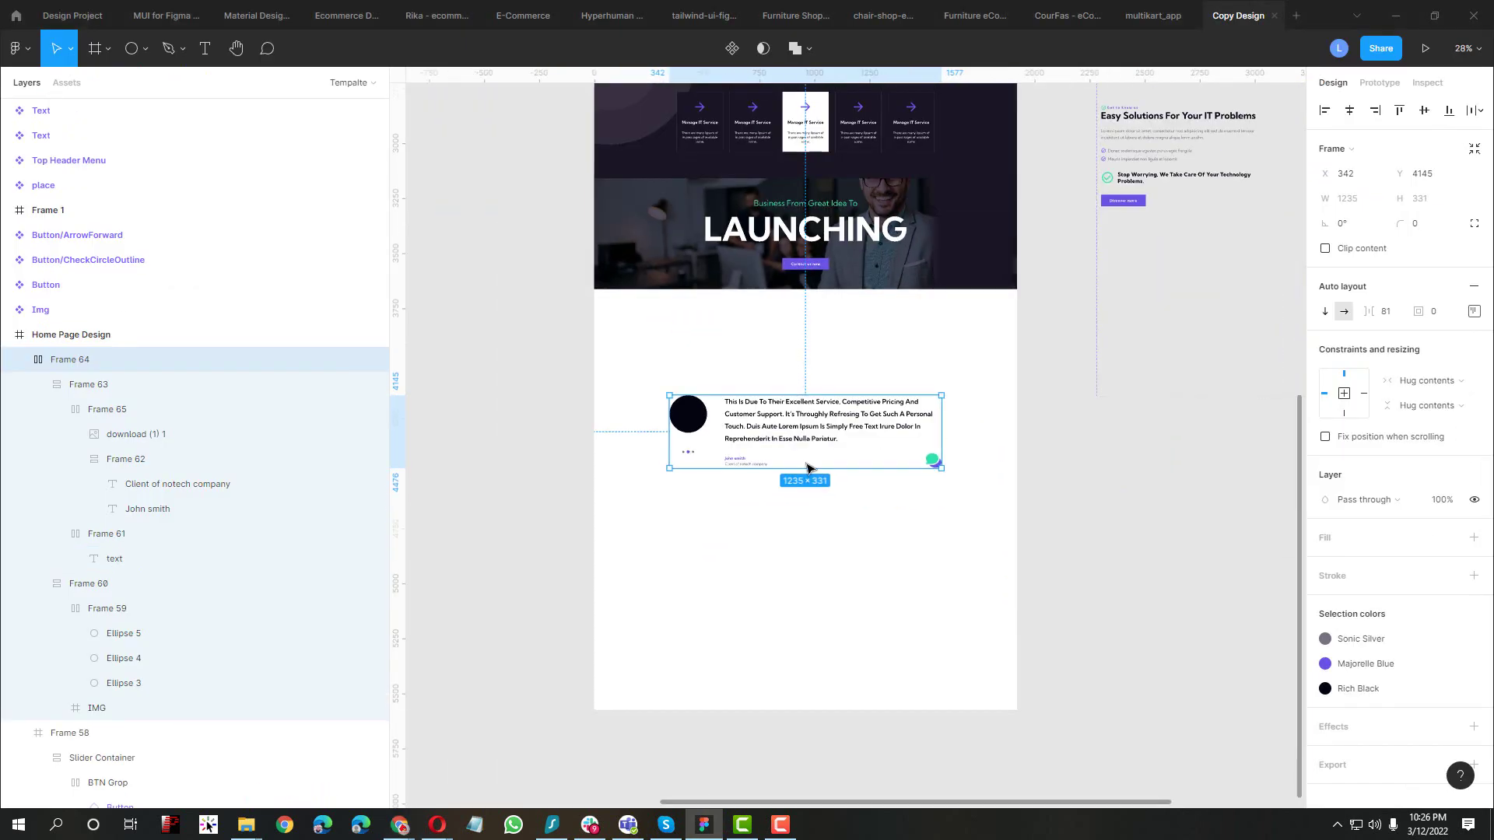
scroll(808, 405, down, 1)
drag(807, 401, 808, 347)
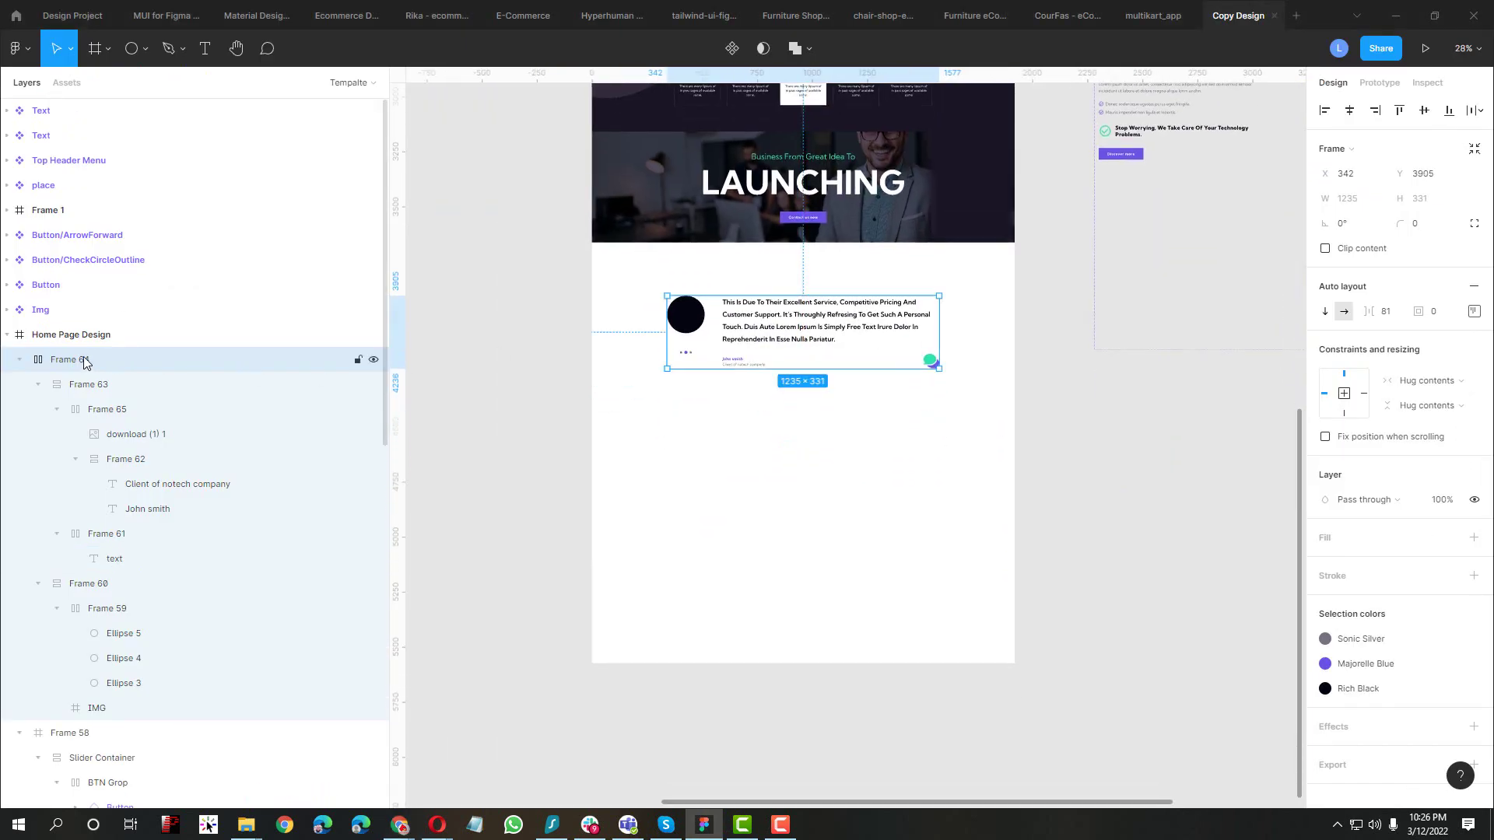
Rename the testimonial frame as Container and wrap it in a new auto layout frame
double_click(176, 359)
text(Container)
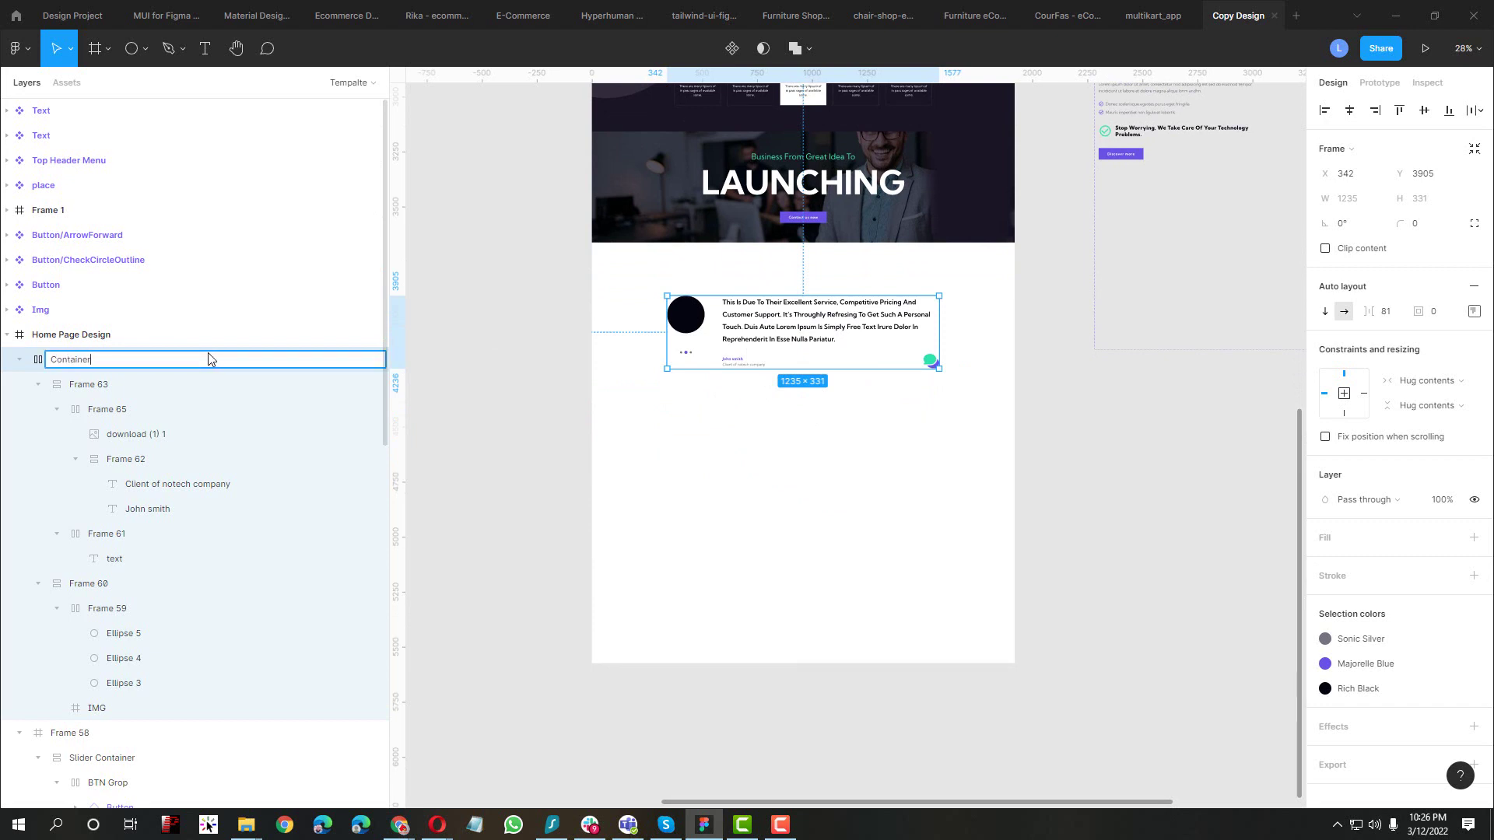
key(Return)
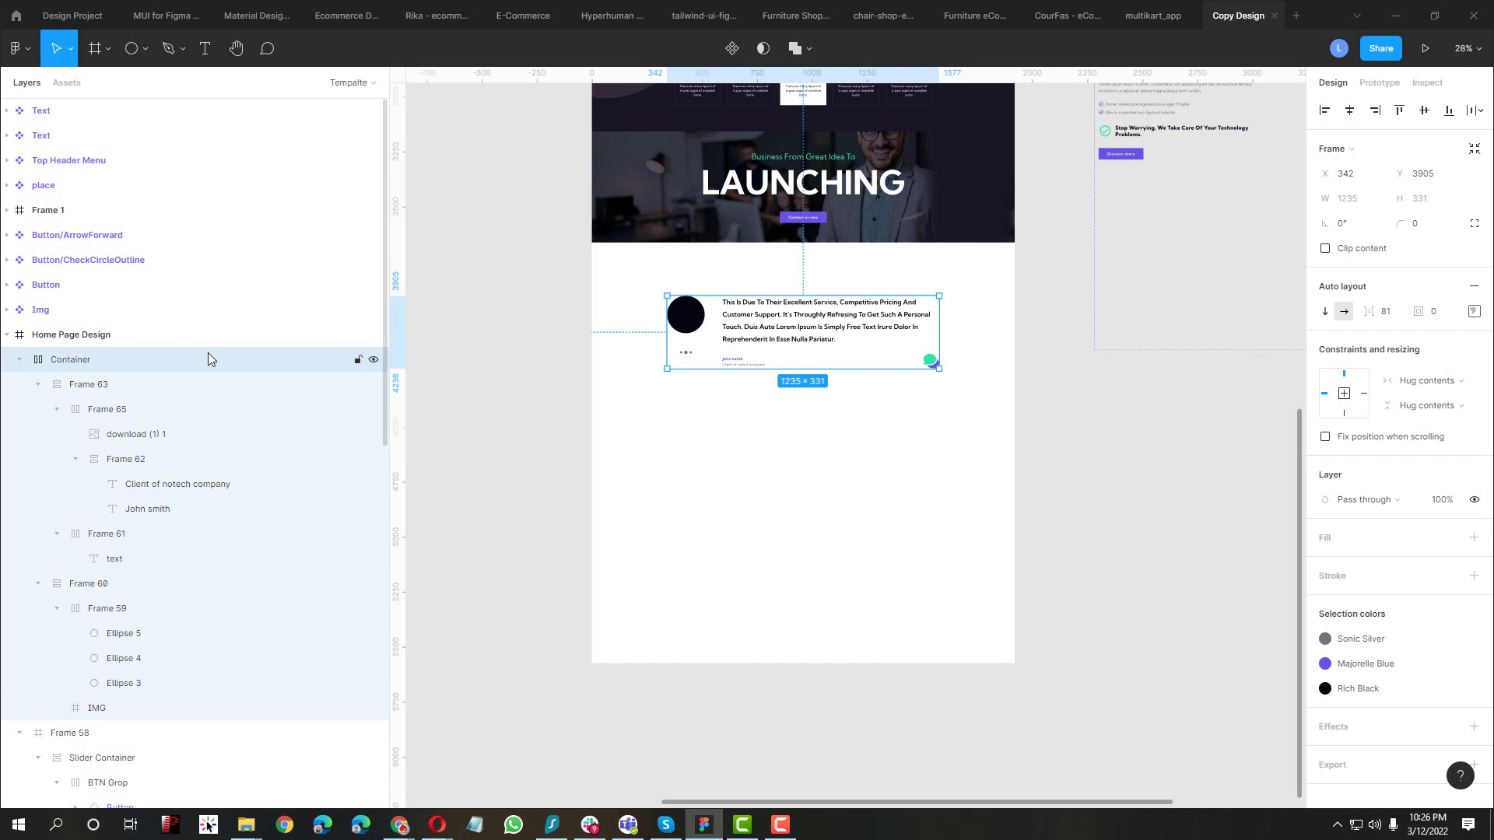
key(shift+a)
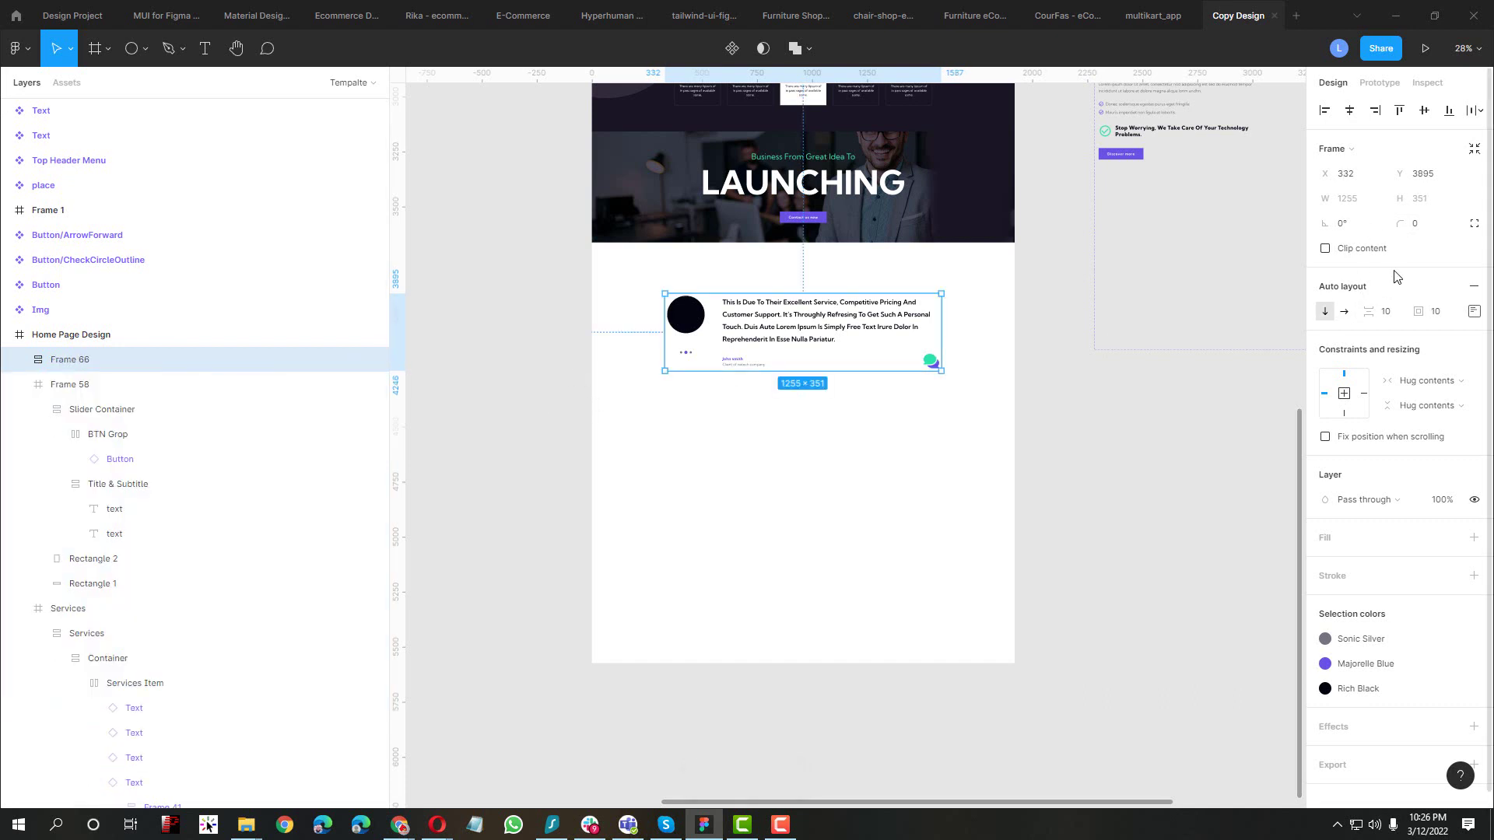
click(1475, 312)
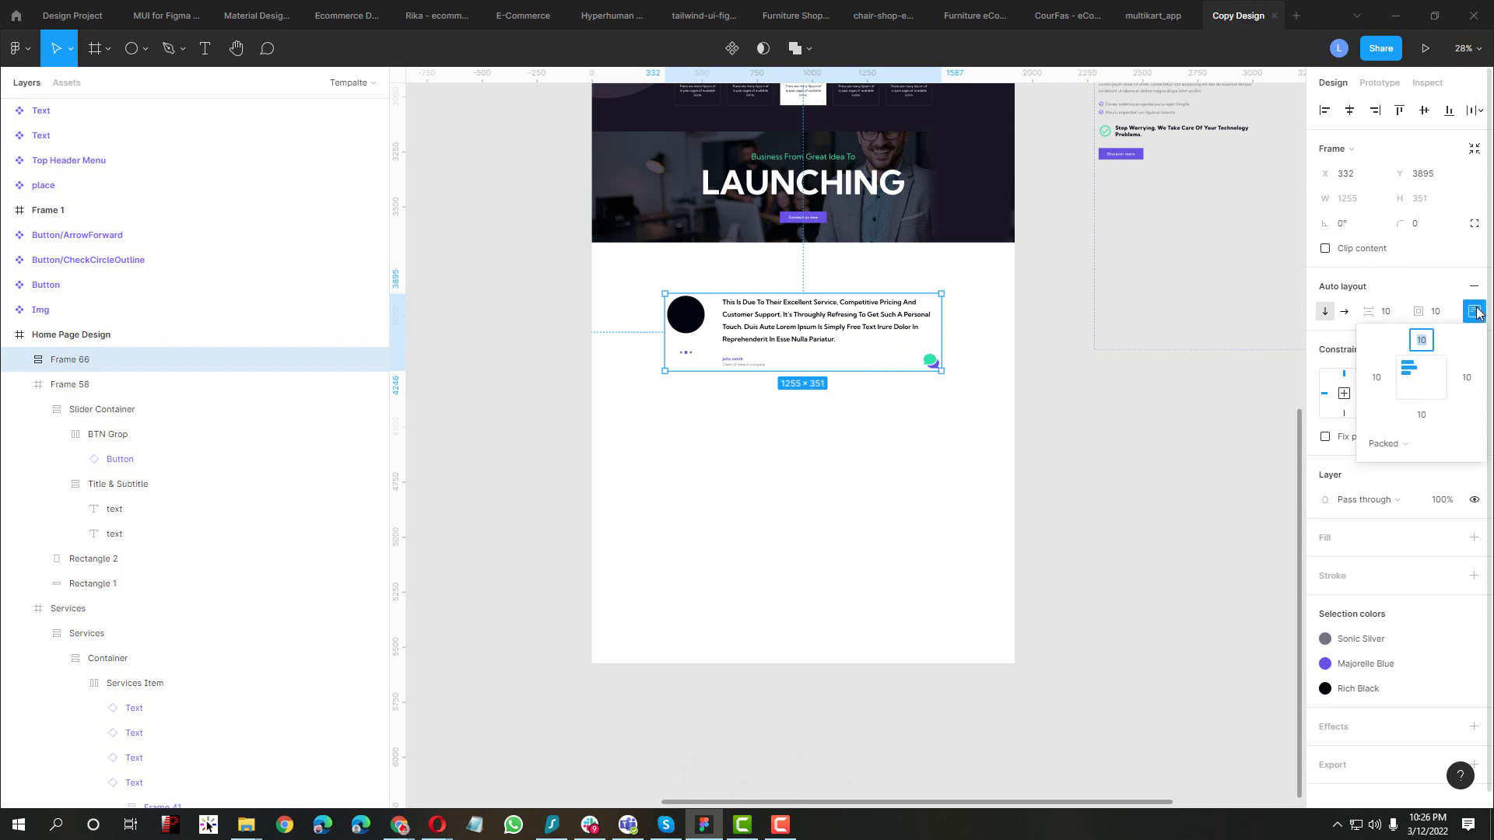
click(1476, 317)
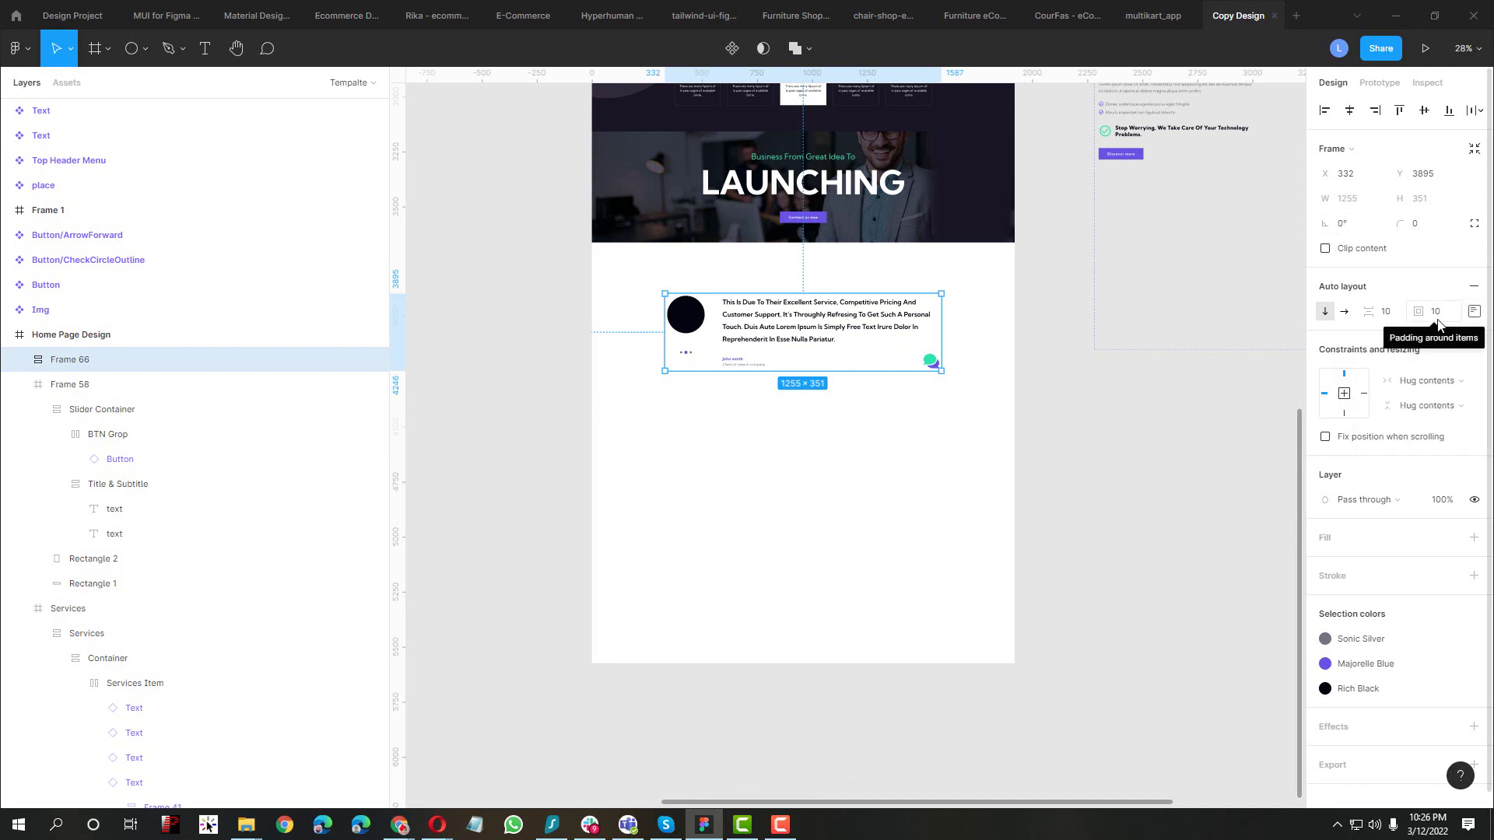
Give the new wrapper frame a fixed horizontal size with a width of 1920
click(1428, 381)
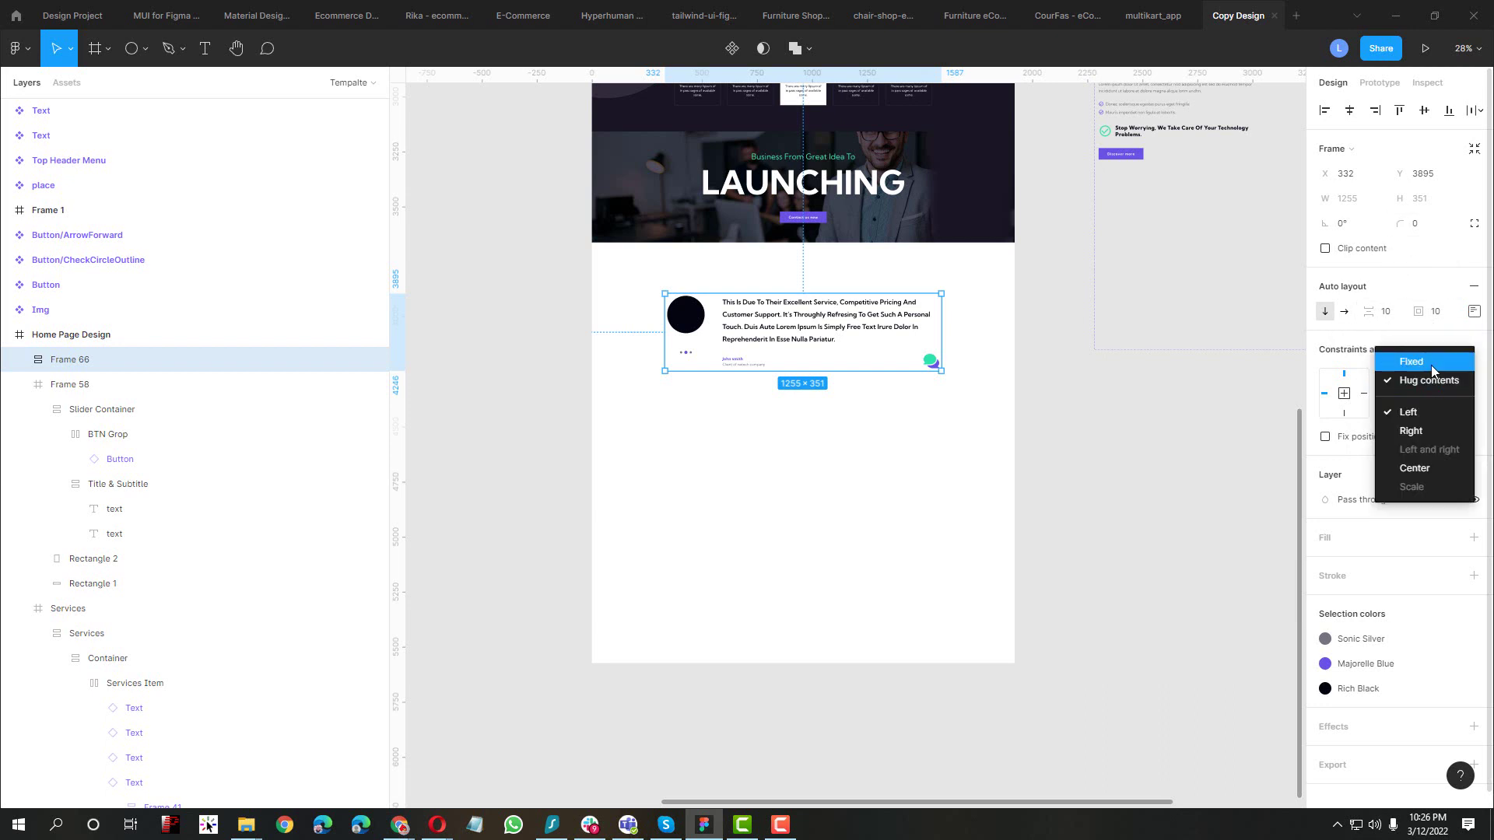
click(1431, 364)
click(1356, 207)
text(19)
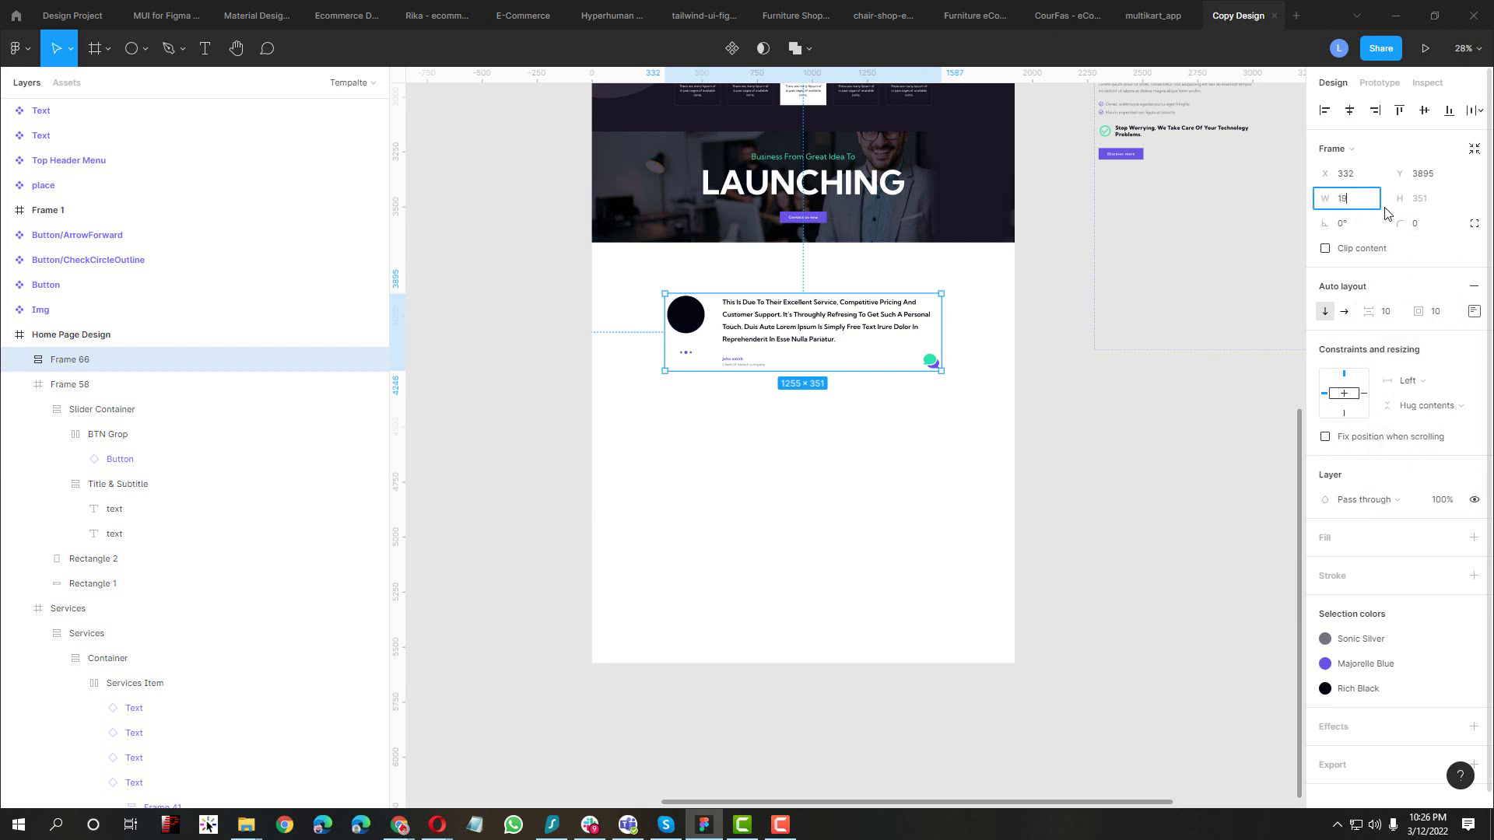
text(20)
key(Tab)
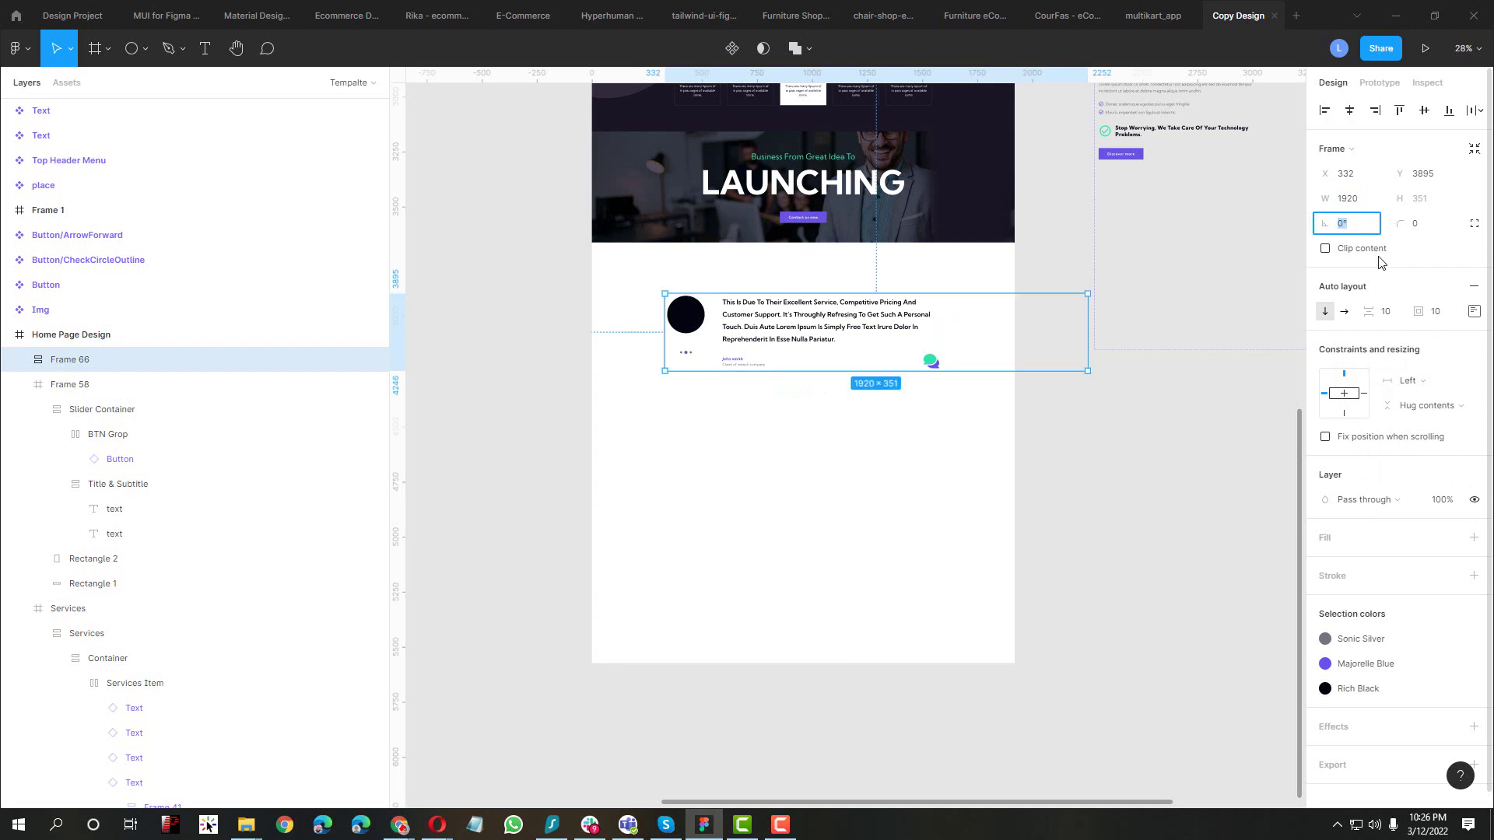
Align the wrapper frame to the page's left edge and centre its contents within the auto layout
click(1324, 110)
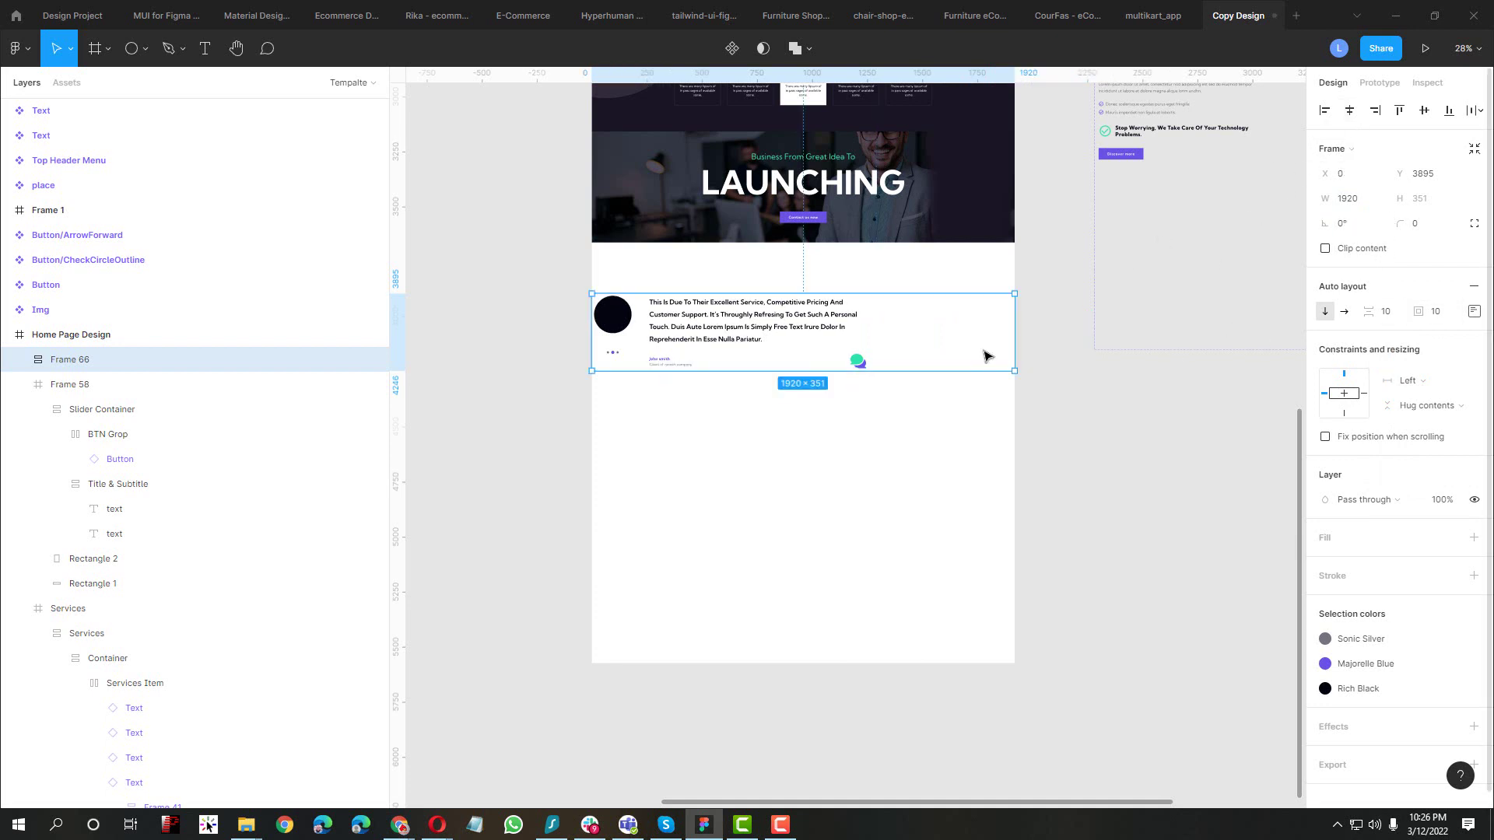
click(1473, 311)
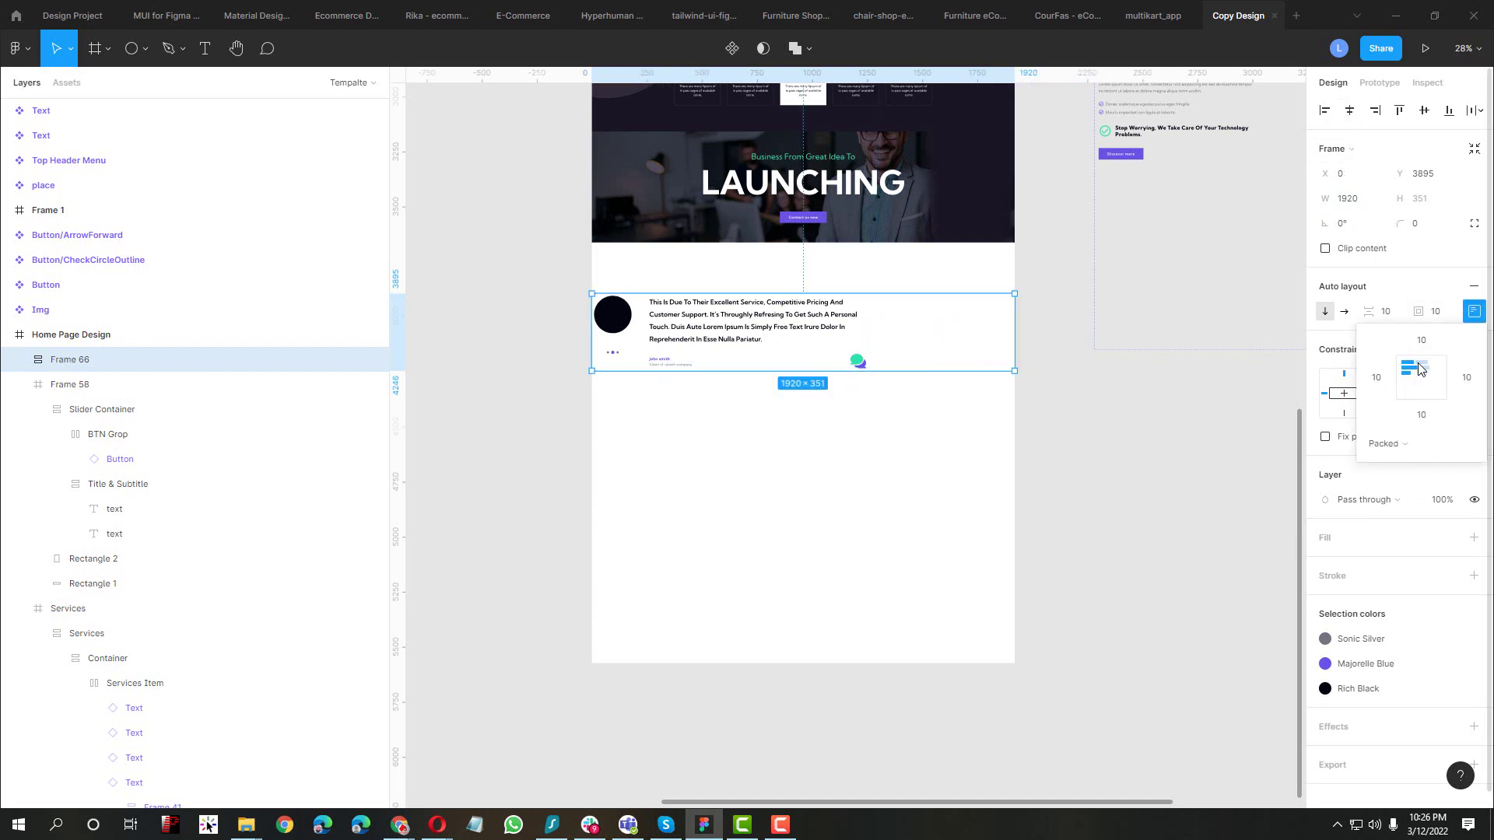
click(1422, 380)
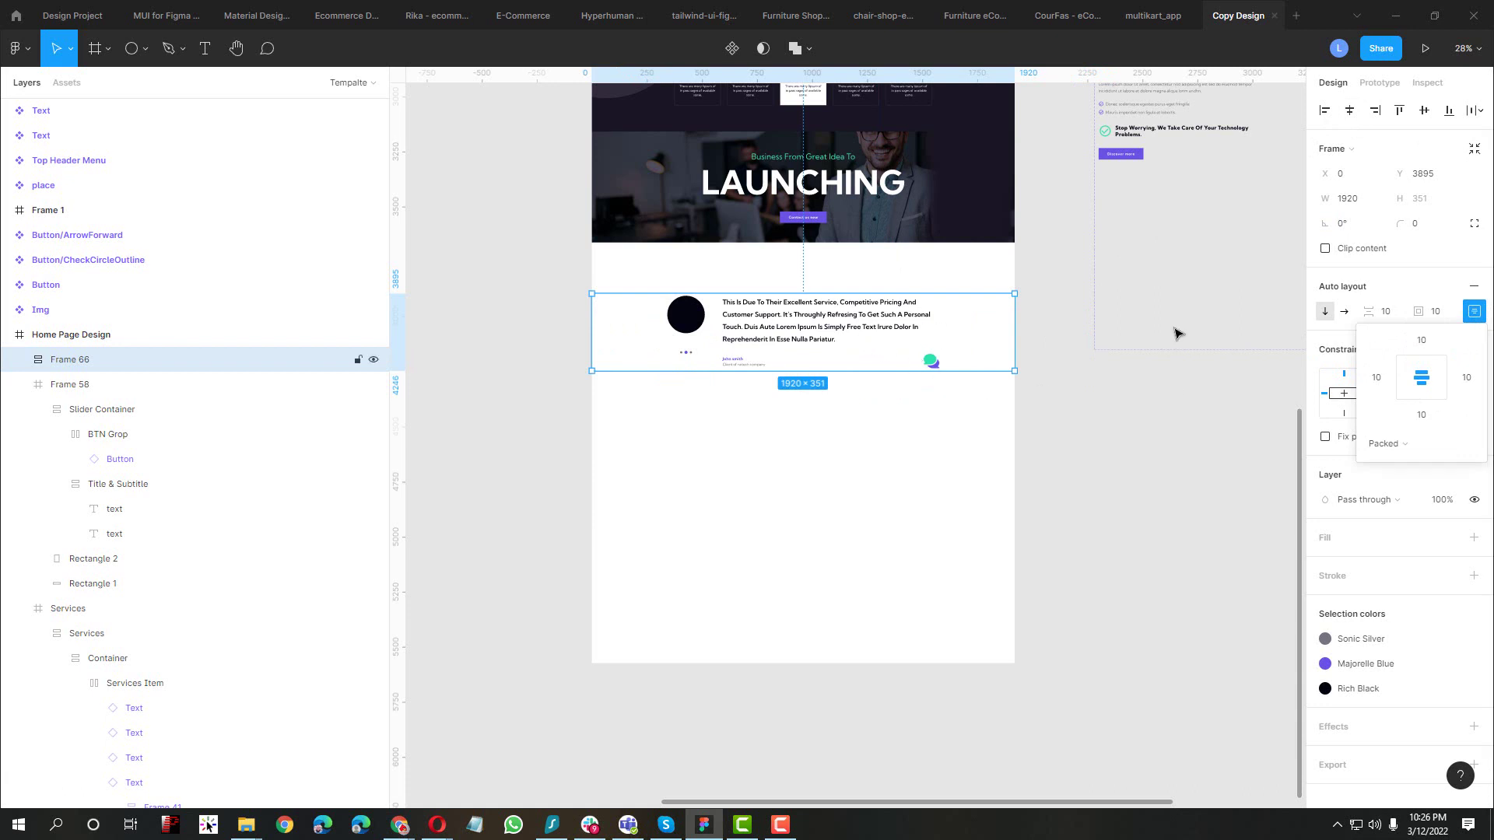
Set the left and right padding of the 1920-wide testimonial wrapper frame to 375
click(792, 333)
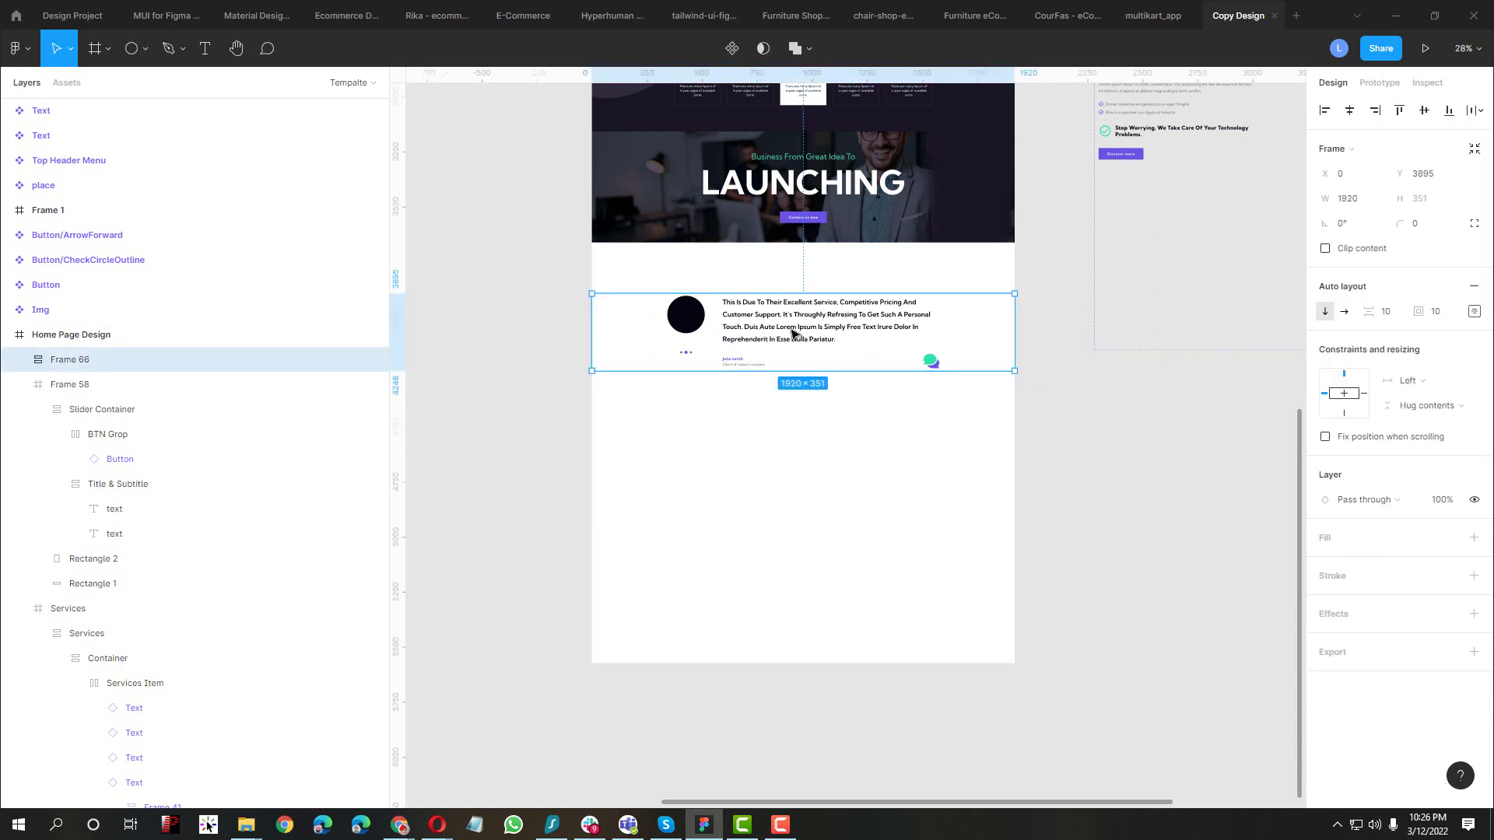
click(1474, 311)
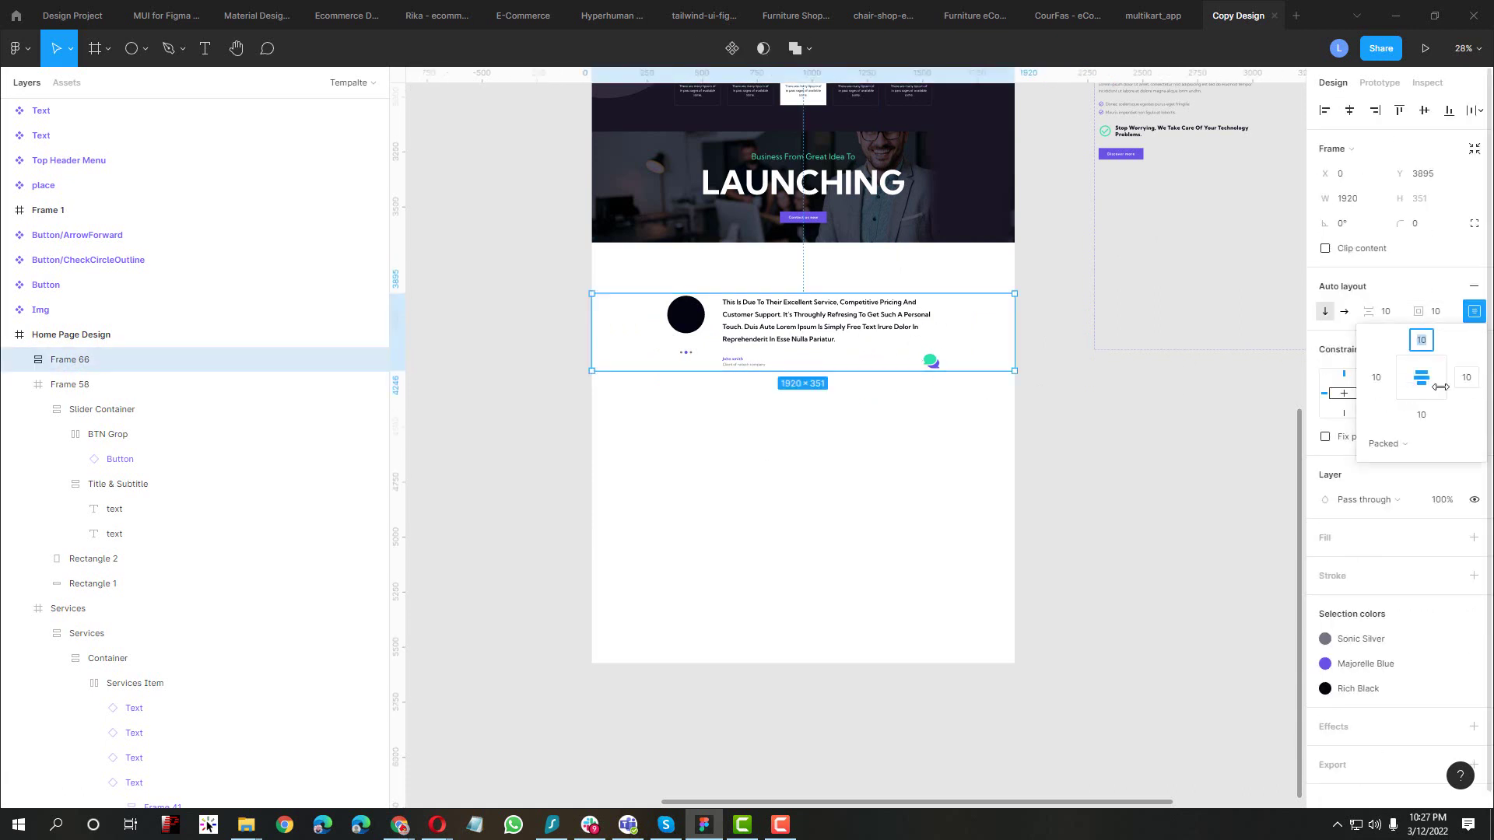
click(1378, 381)
text(375)
key(Tab)
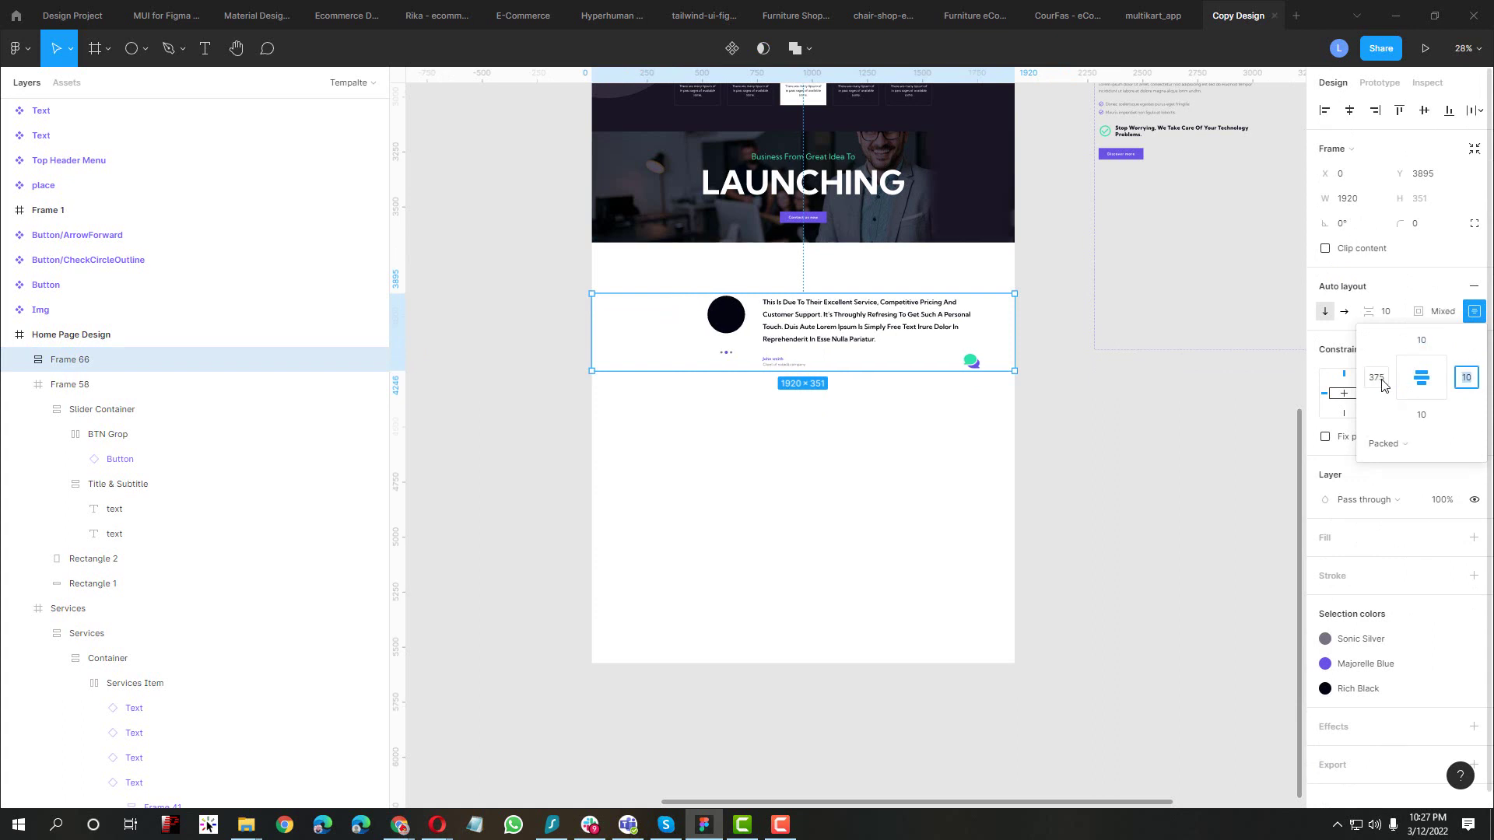
text(375)
Set the wrapper frame's top and bottom padding to 120
click(1428, 349)
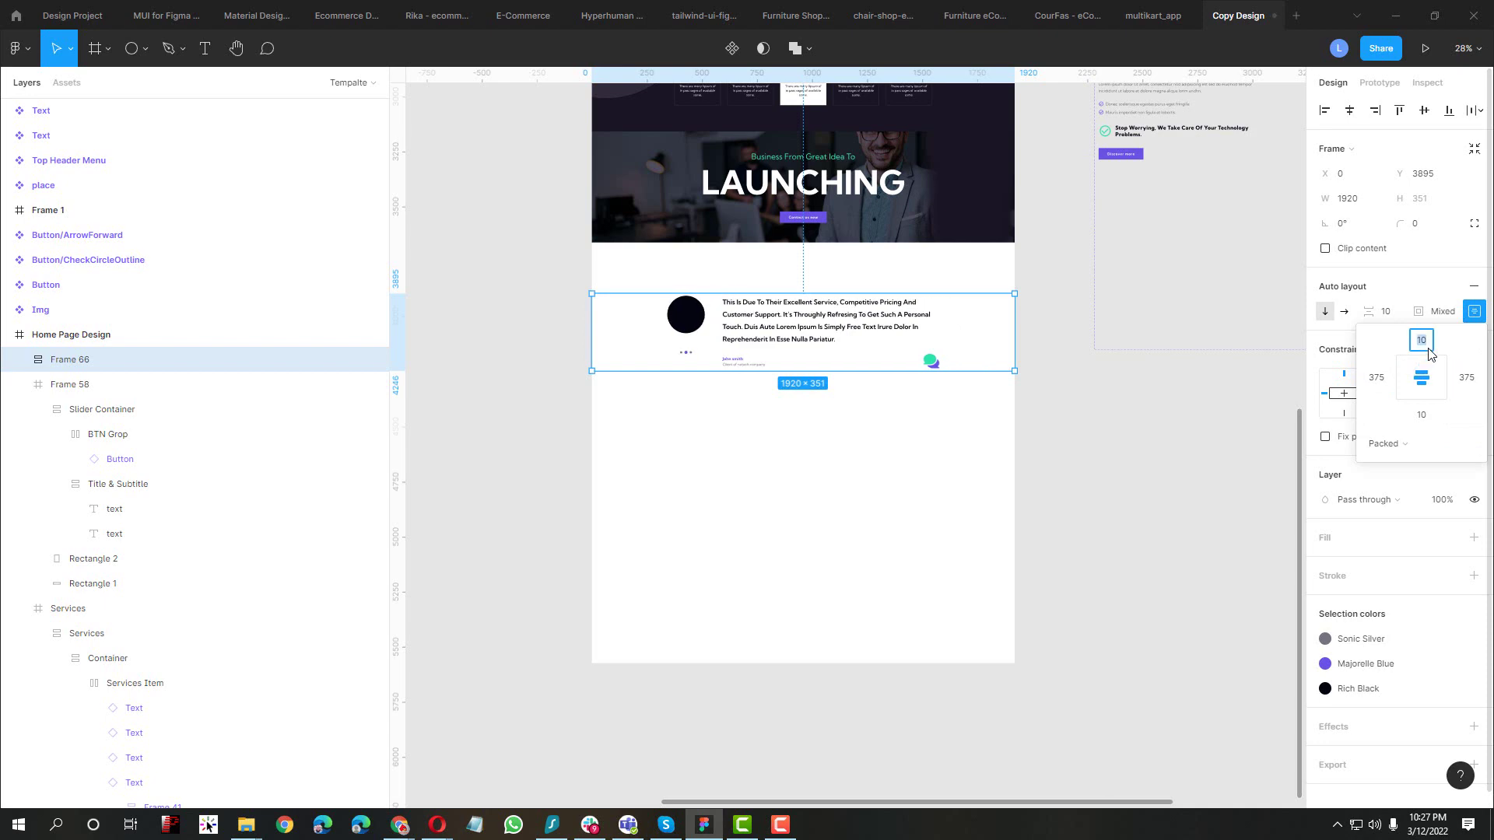
key(Tab)
text(12)
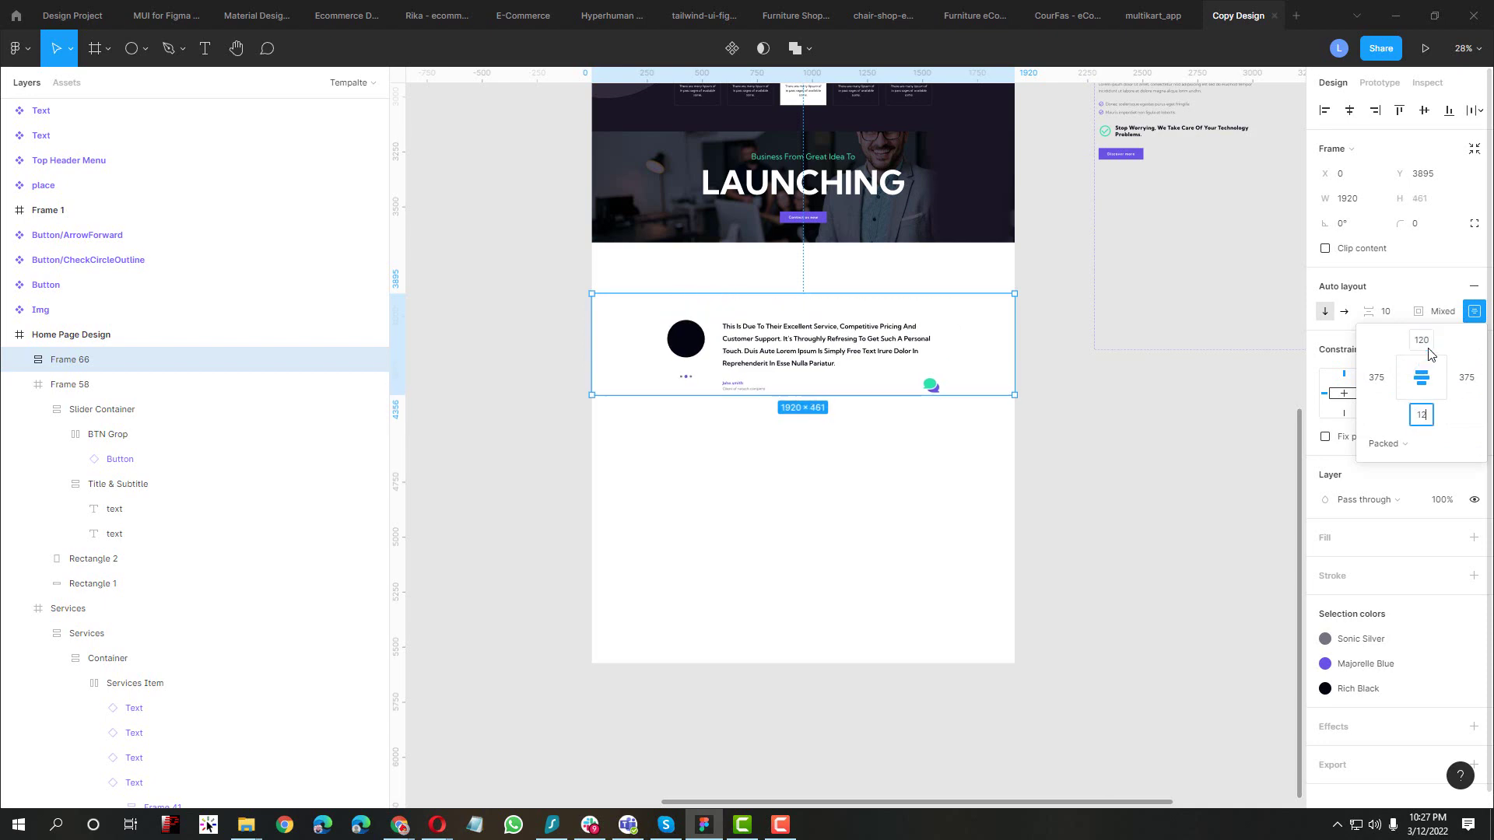
text(0)
key(Return)
Switch to the notech page in Chrome and inspect the dimensions and background of the testimonial section's inner container
key(alt+Tab)
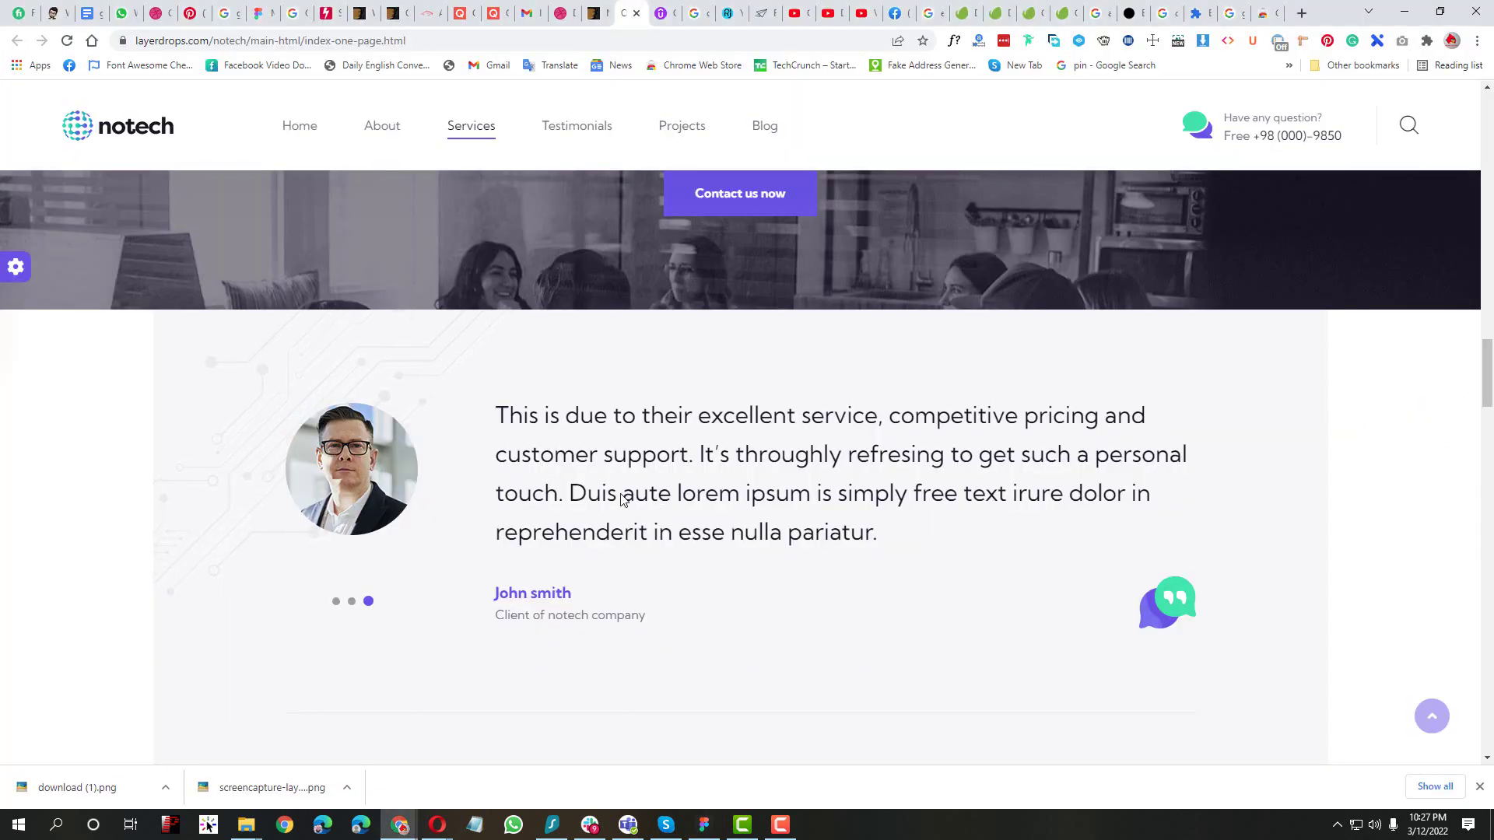
scroll(110, 376, down, 3)
scroll(80, 371, up, 2)
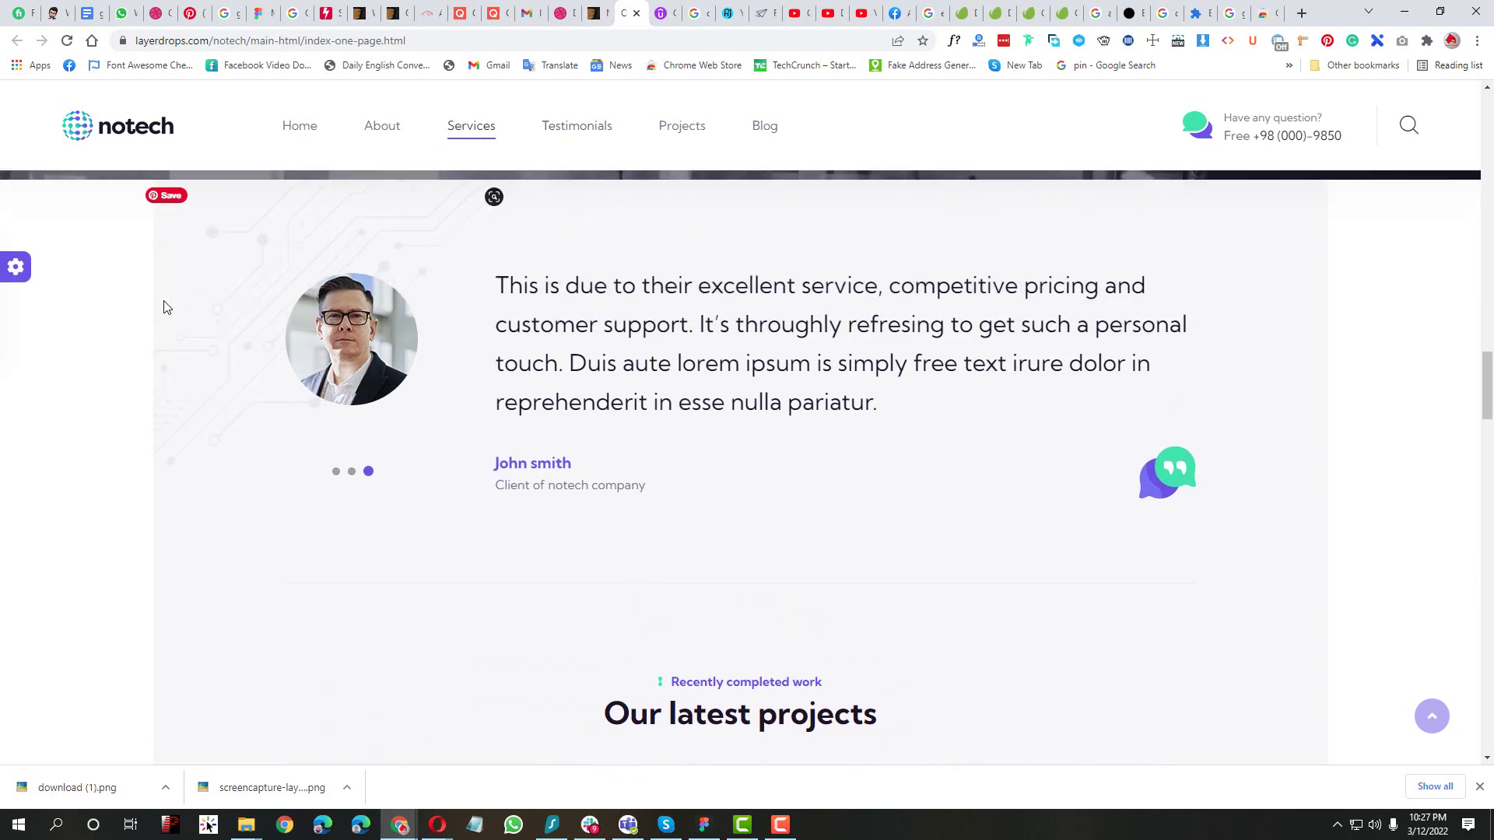
scroll(117, 326, up, 2)
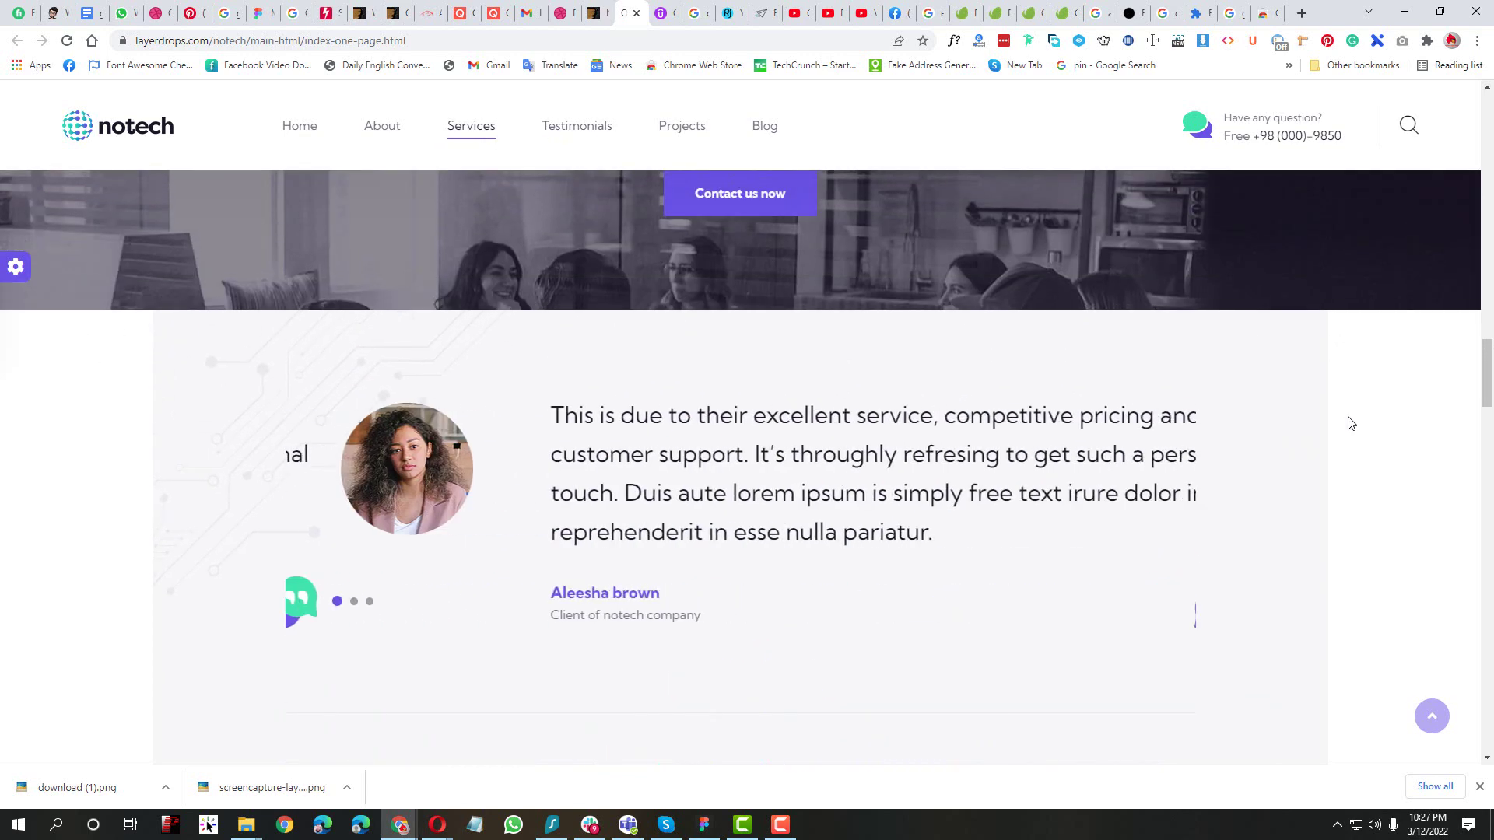
scroll(1328, 498, down, 2)
right_click(1243, 396)
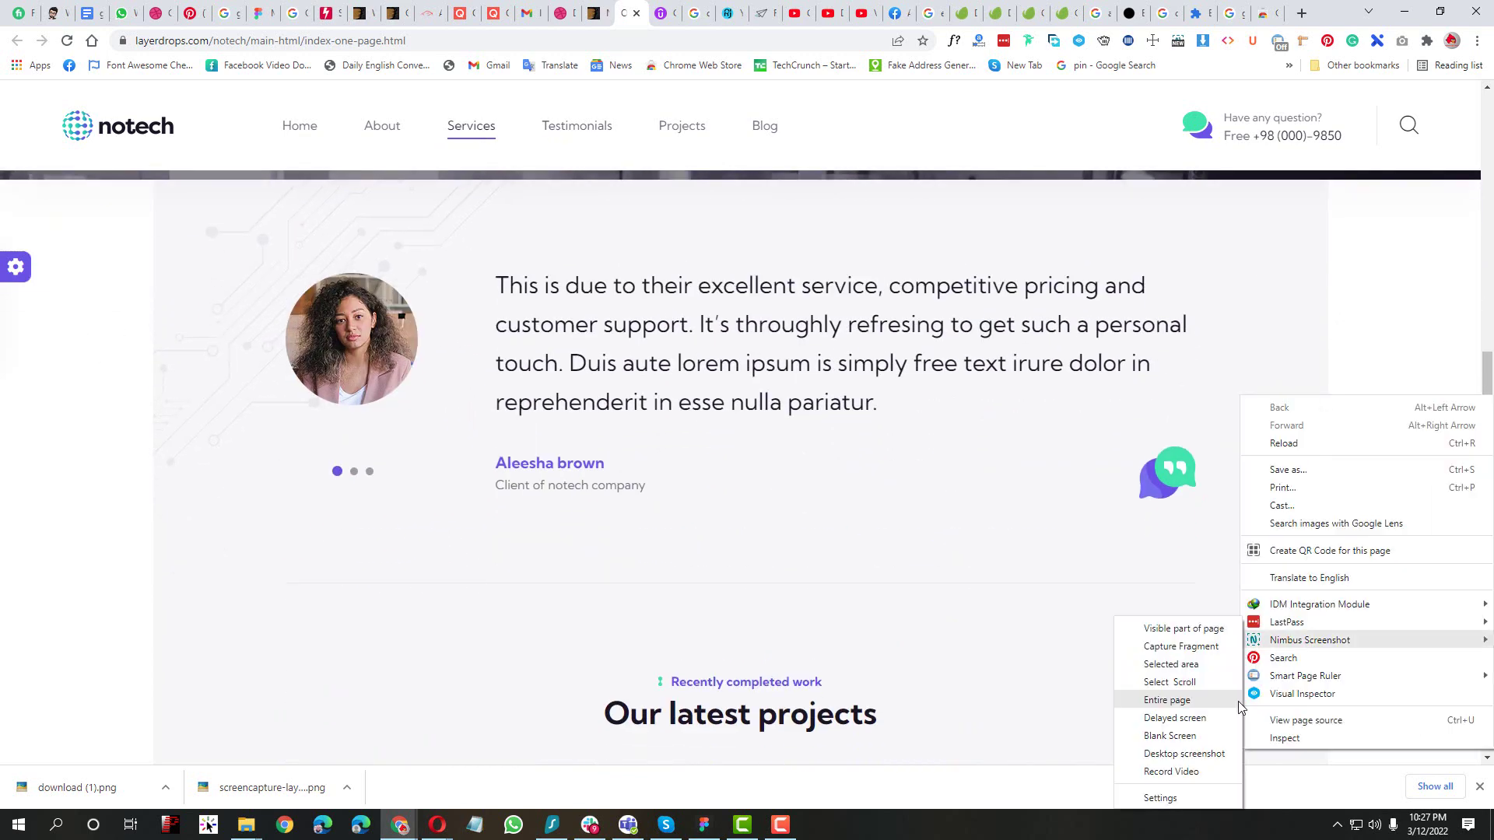
click(1285, 741)
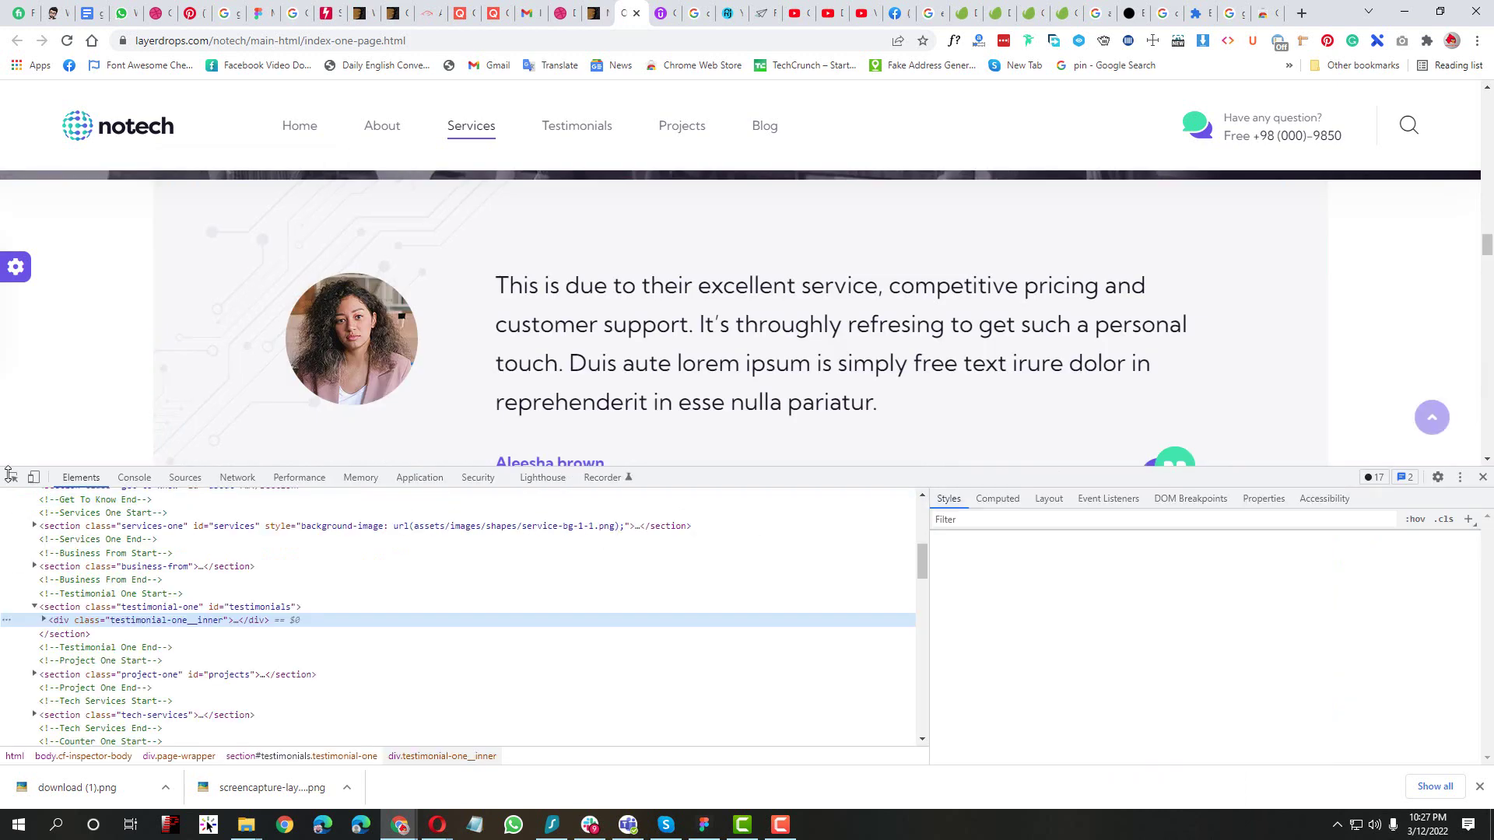
click(13, 477)
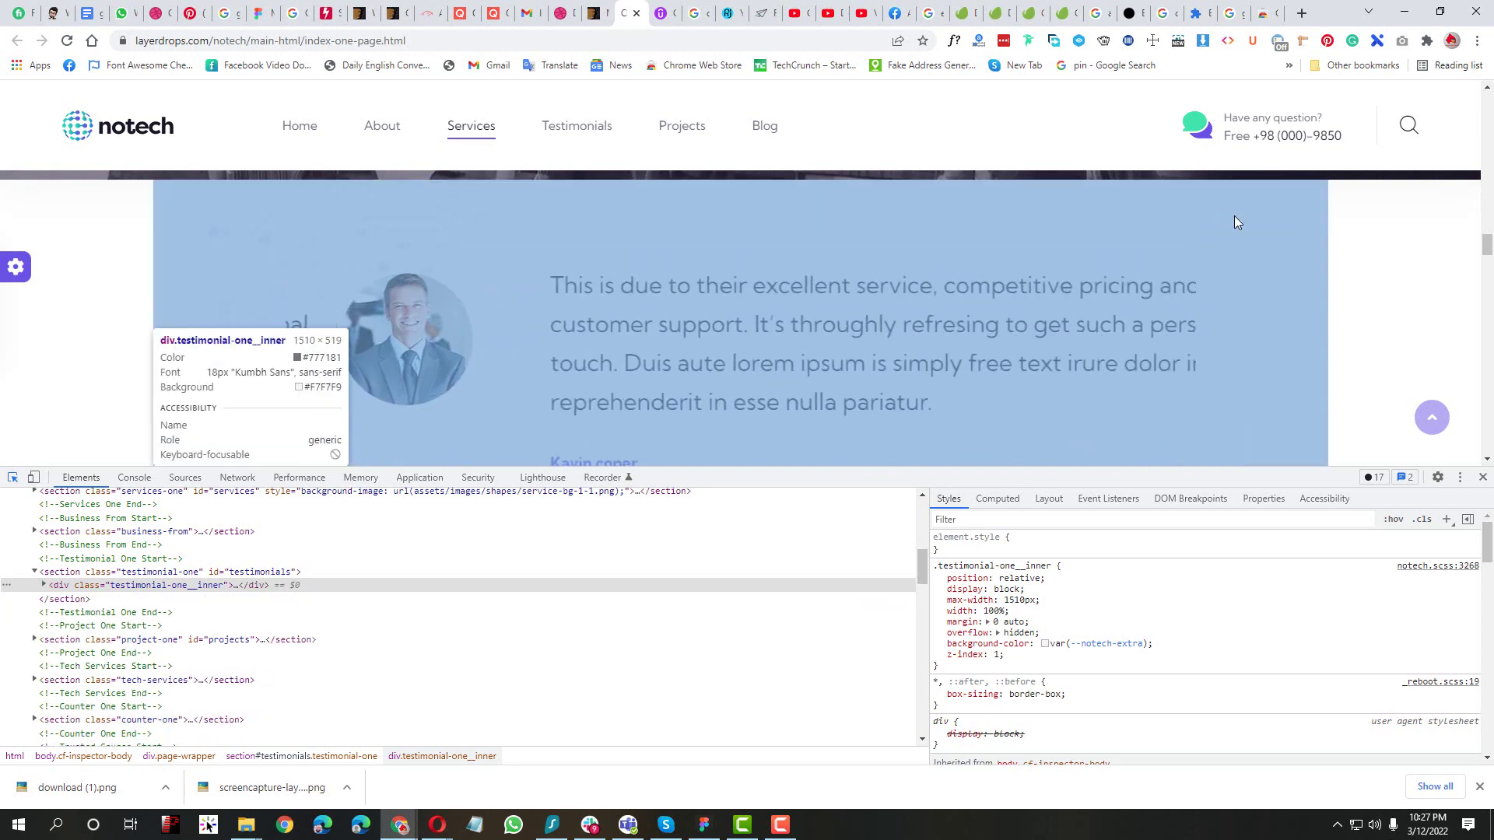
Switch to Figma, select the testimonial Container inside the wrapper frame and collapse its layers
key(alt+Tab)
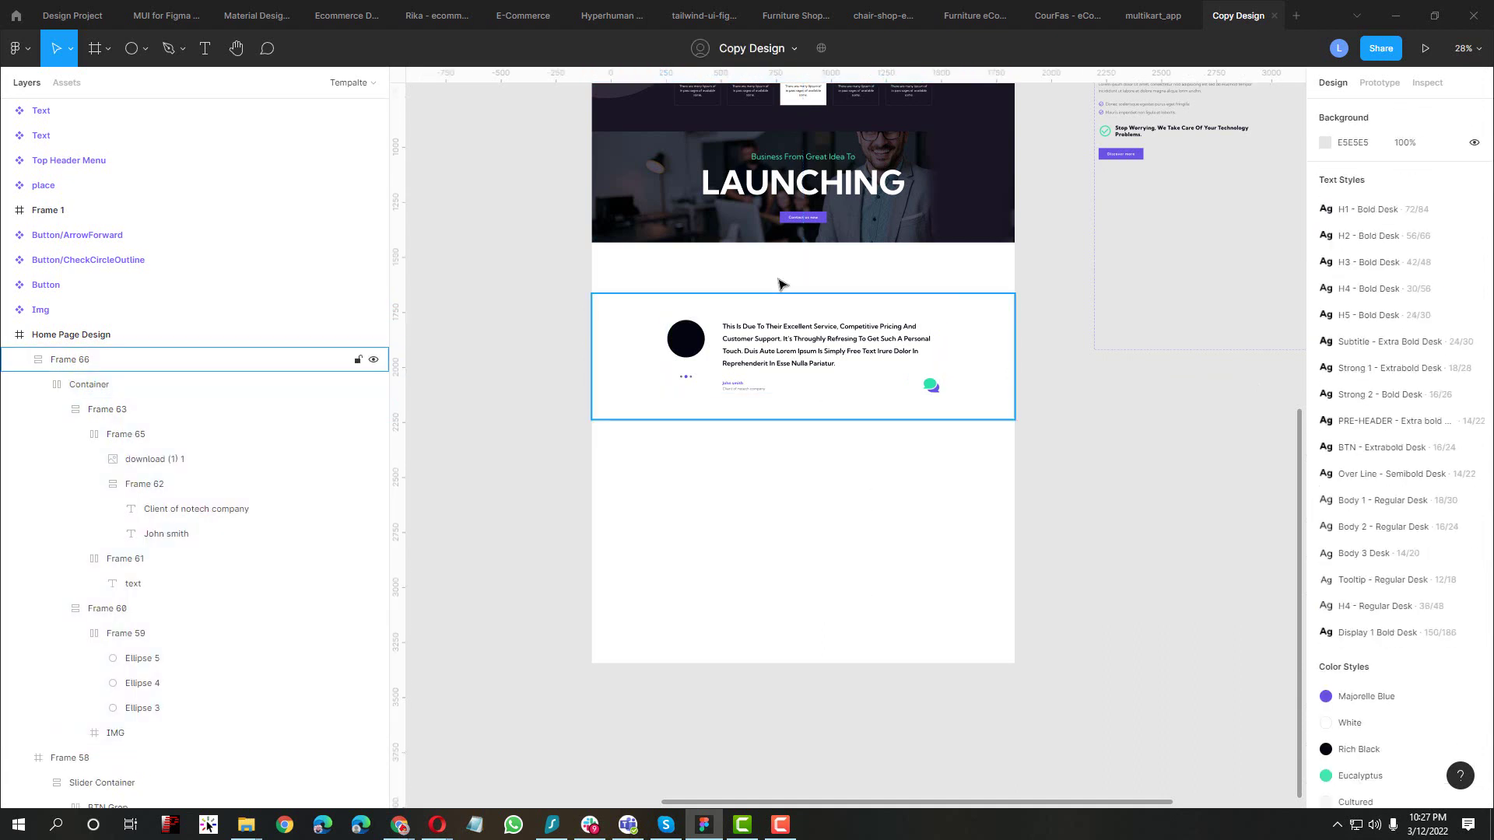
click(781, 340)
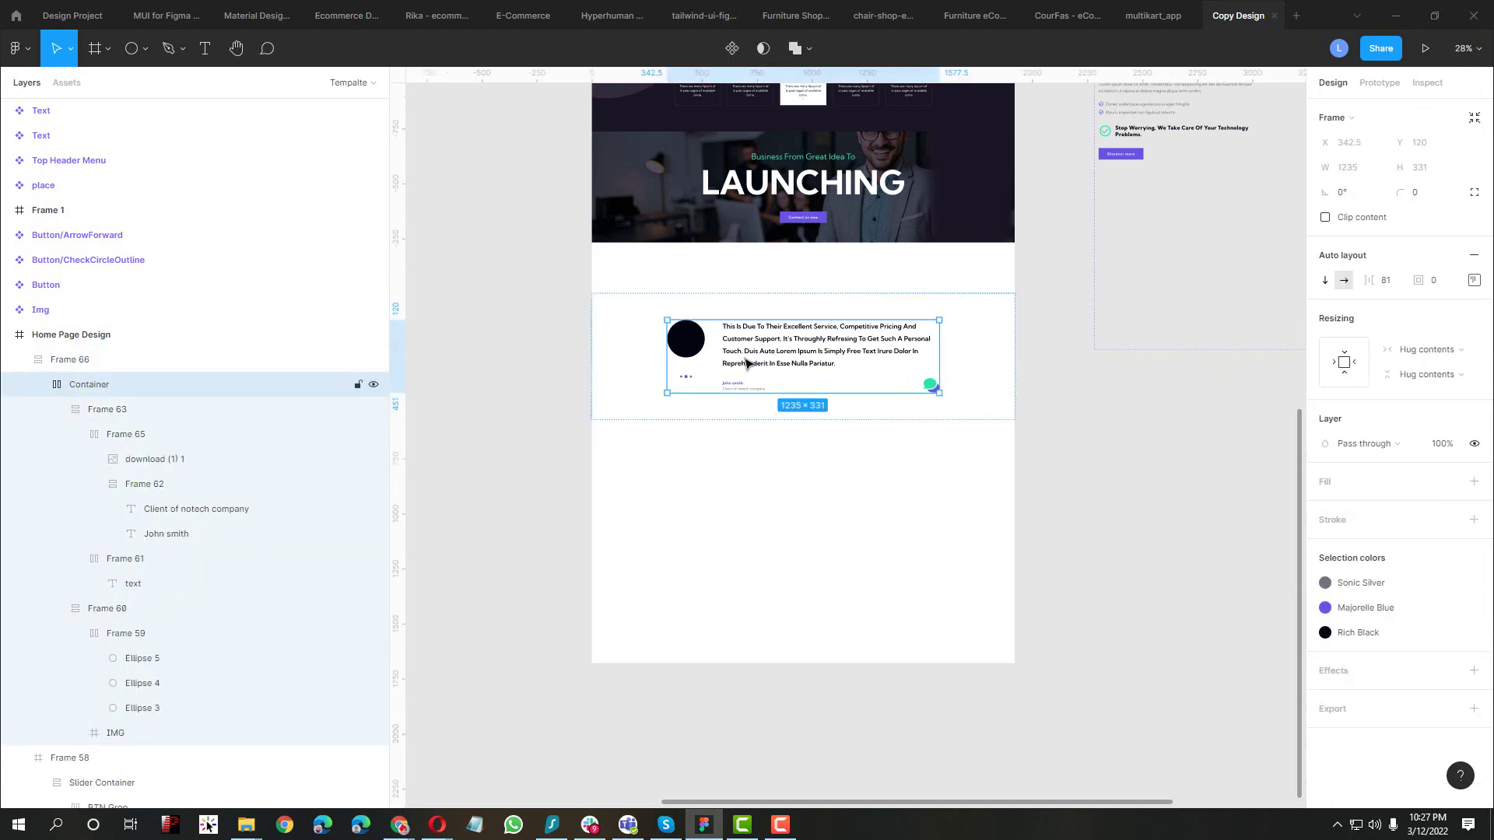
click(37, 384)
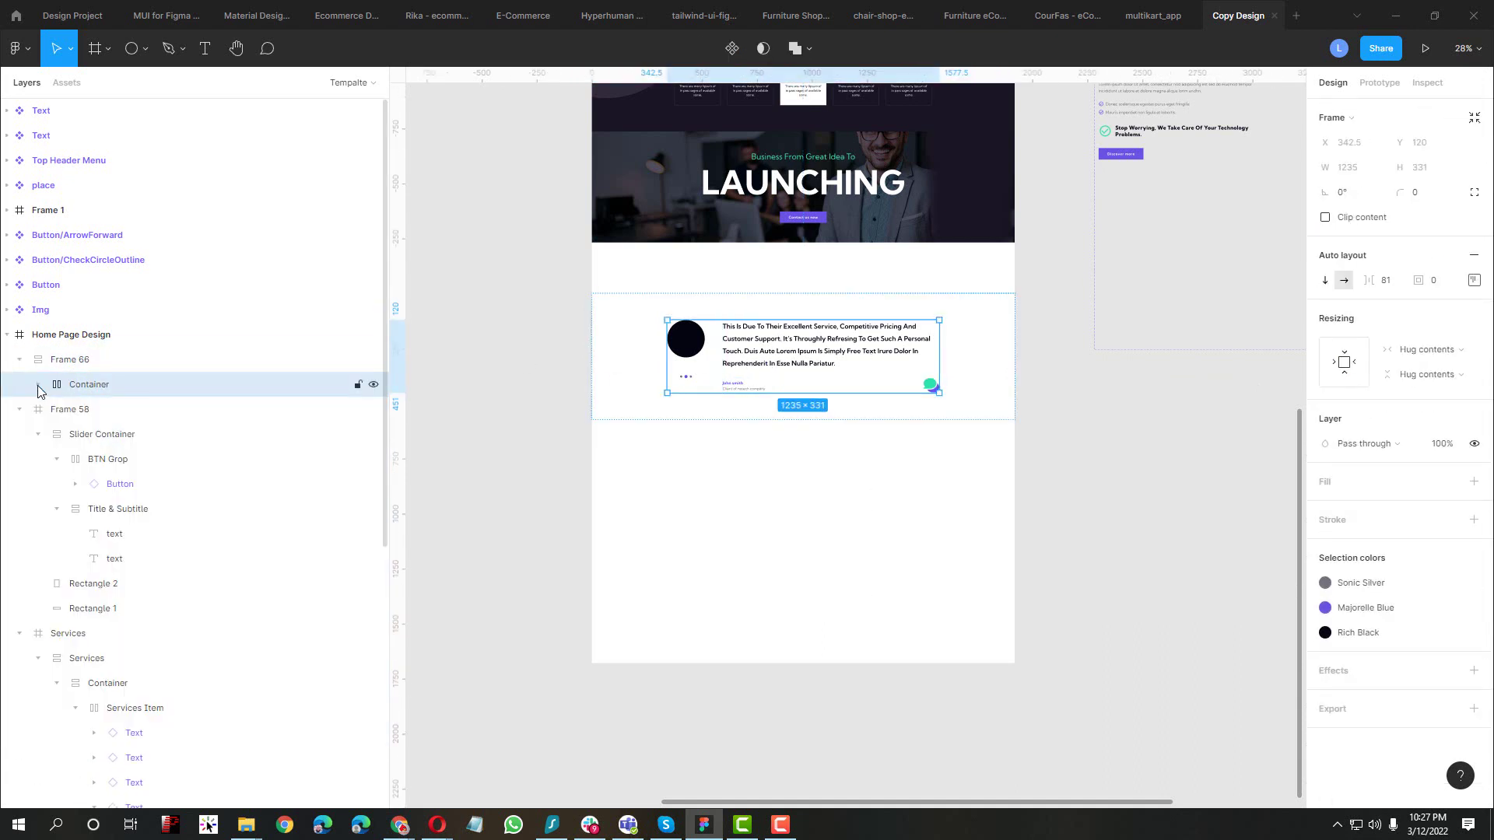
Recheck the testimonial section on the notech page, close its developer tools and return to the Figma design
key(alt+Tab)
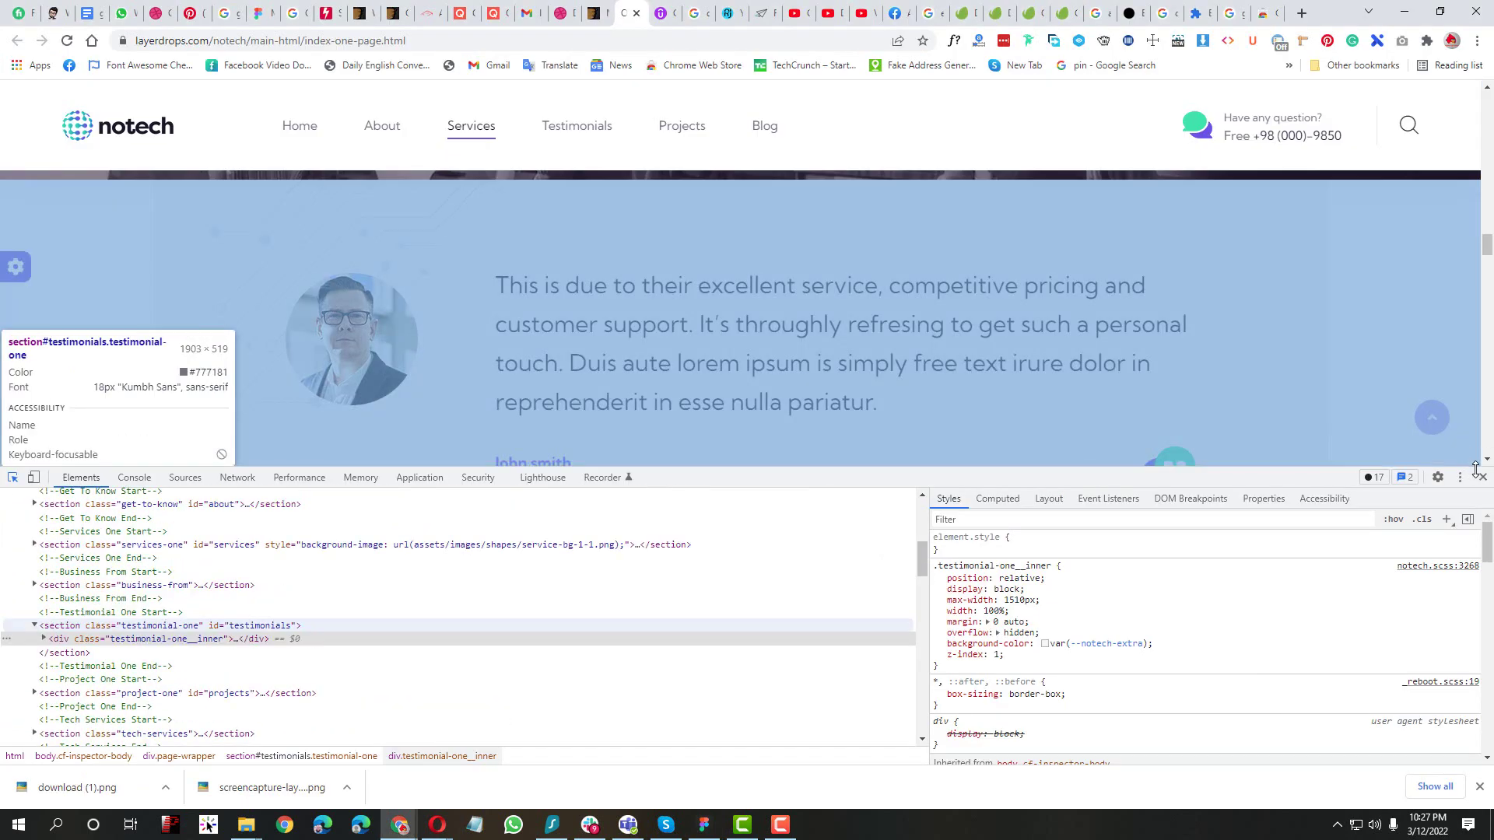
key(F12)
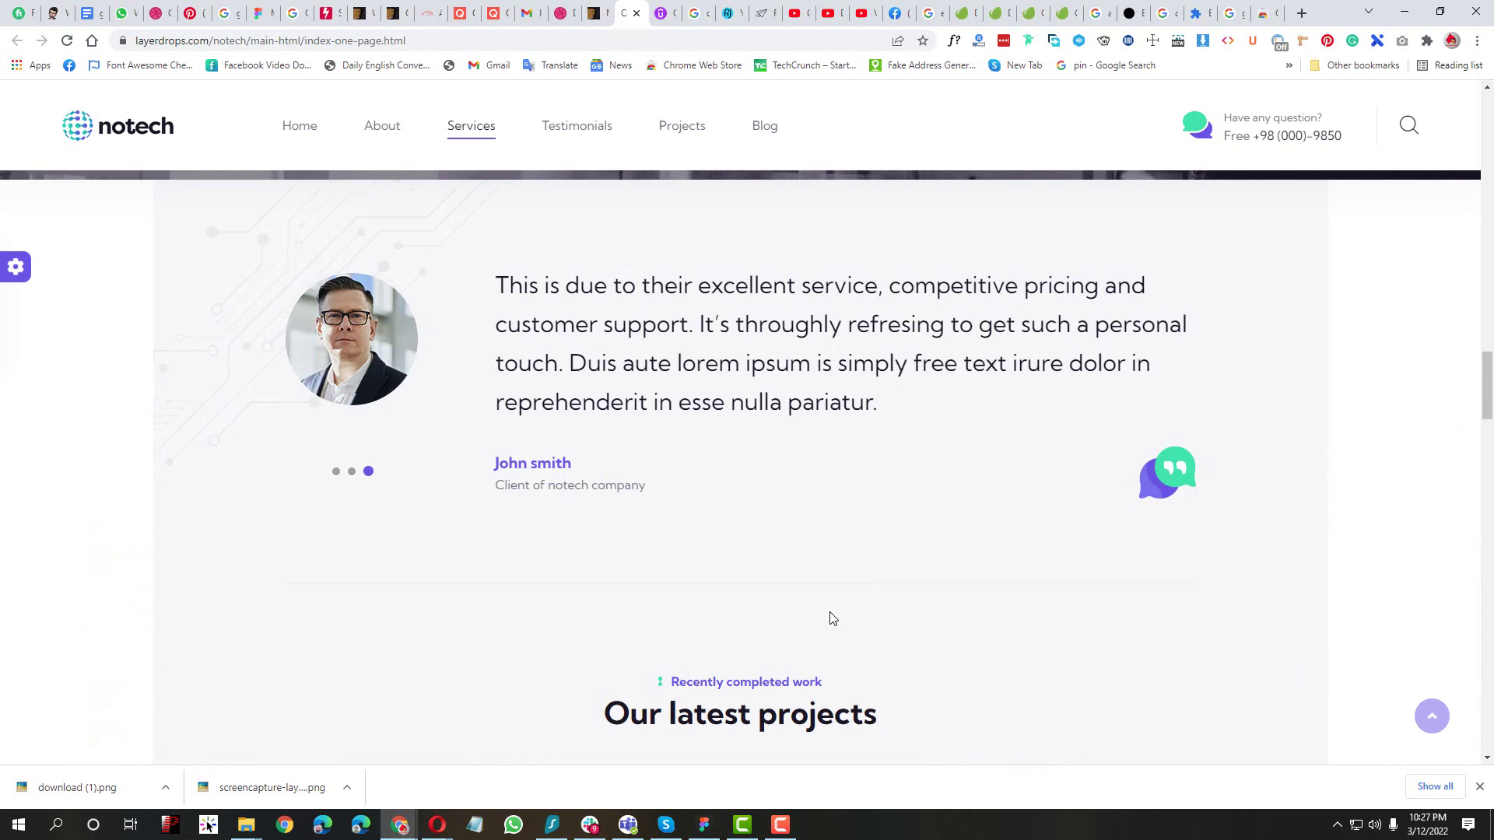
key(alt+Tab)
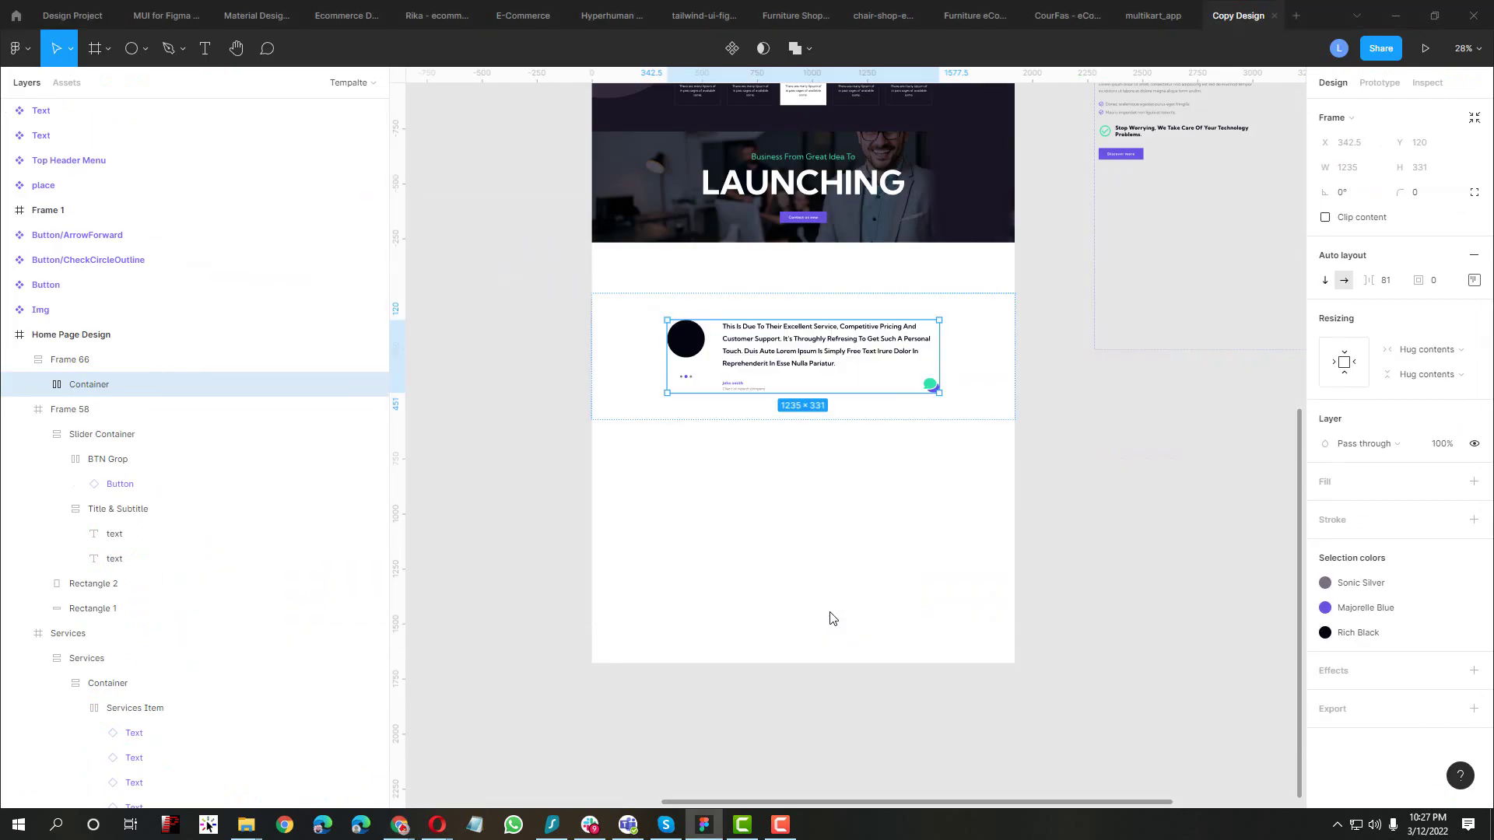
Wrap the Container in a new auto layout frame and set its top and bottom padding to 120
key(shift+a)
click(1485, 281)
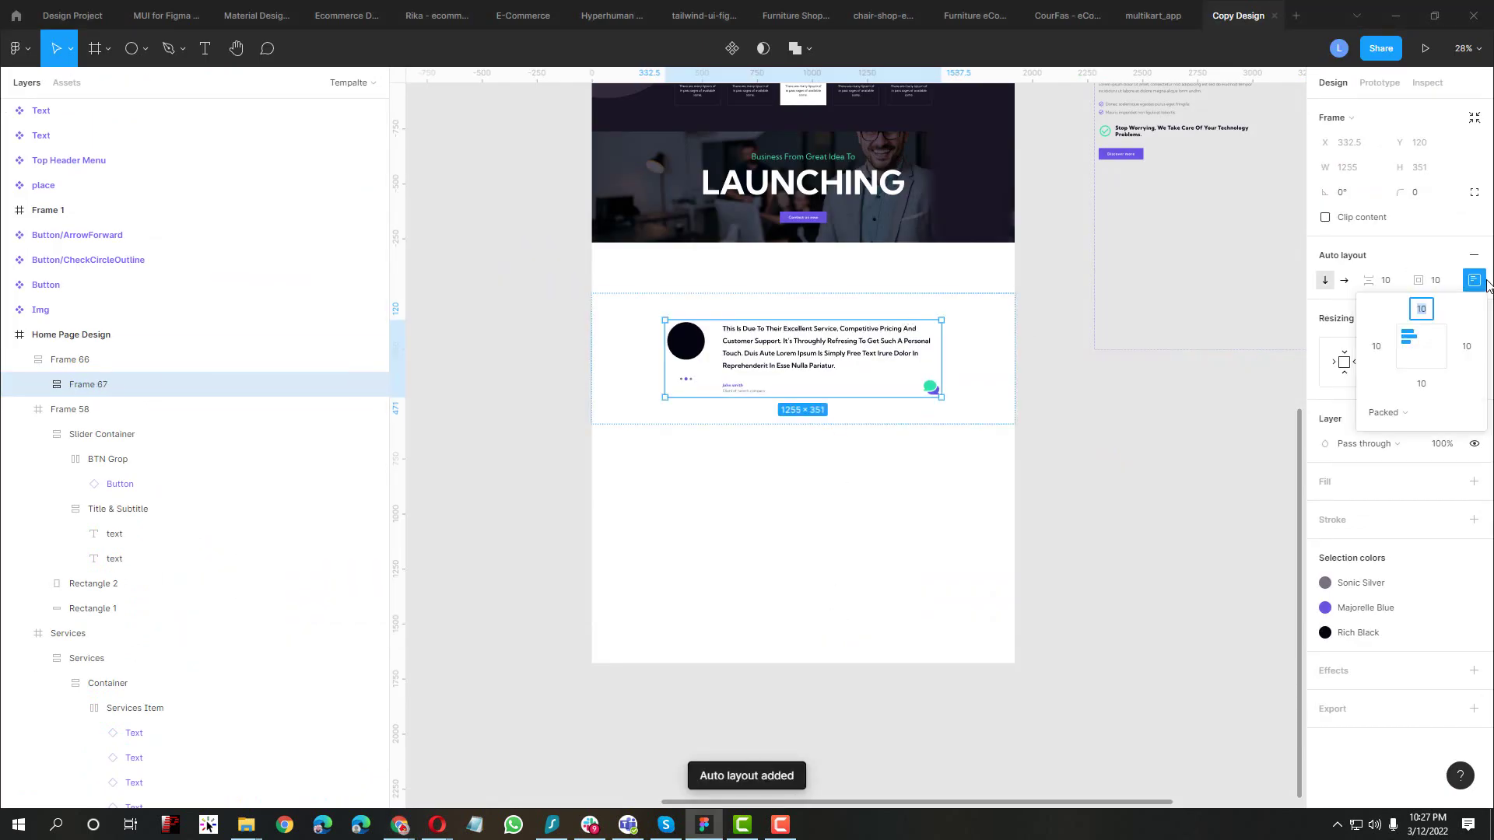
text(120)
key(Tab)
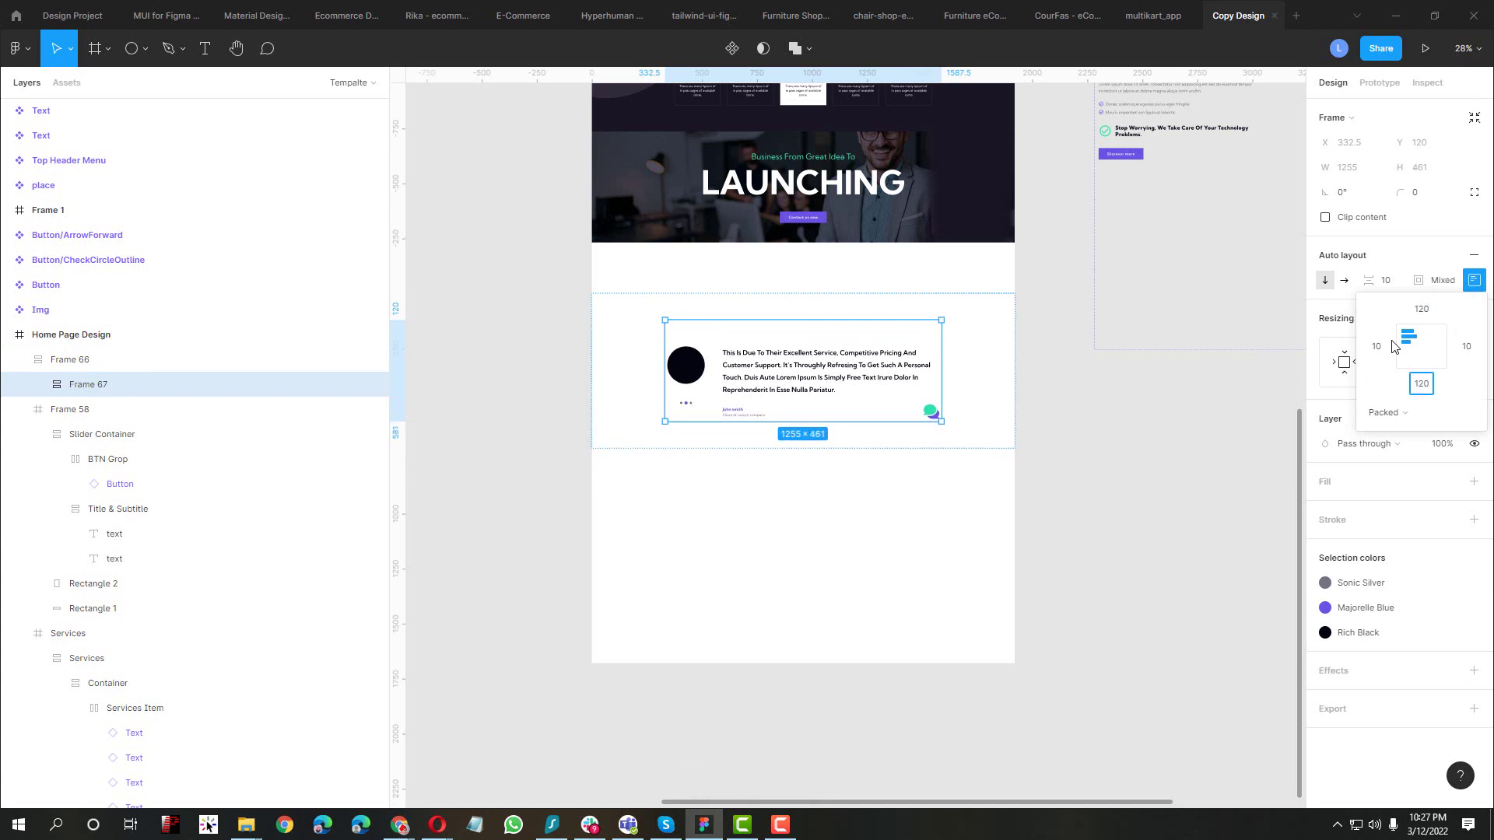
key(Tab)
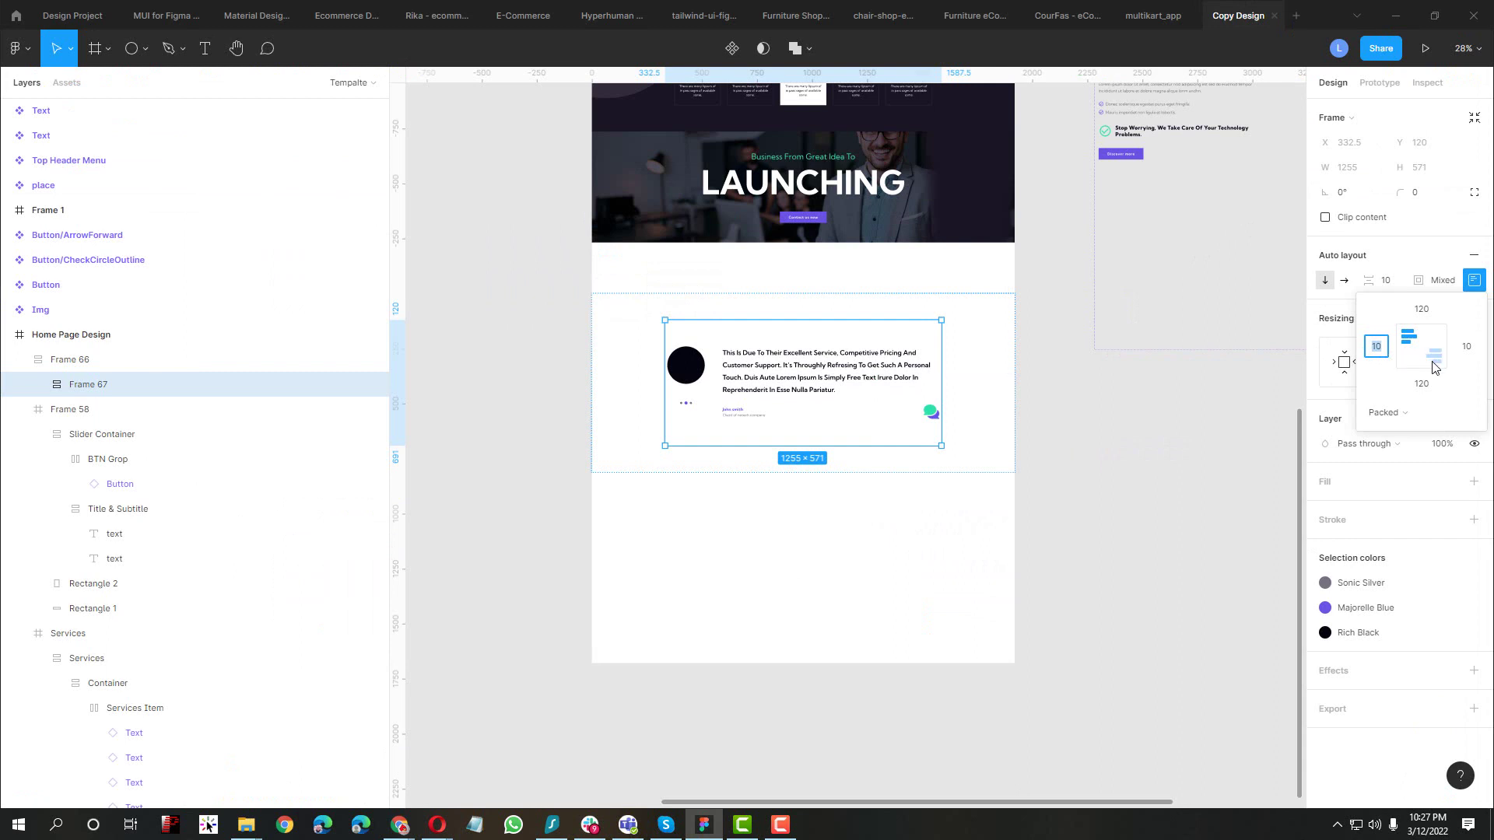
Set the new inner frame's left and right padding to 120
key(Tab)
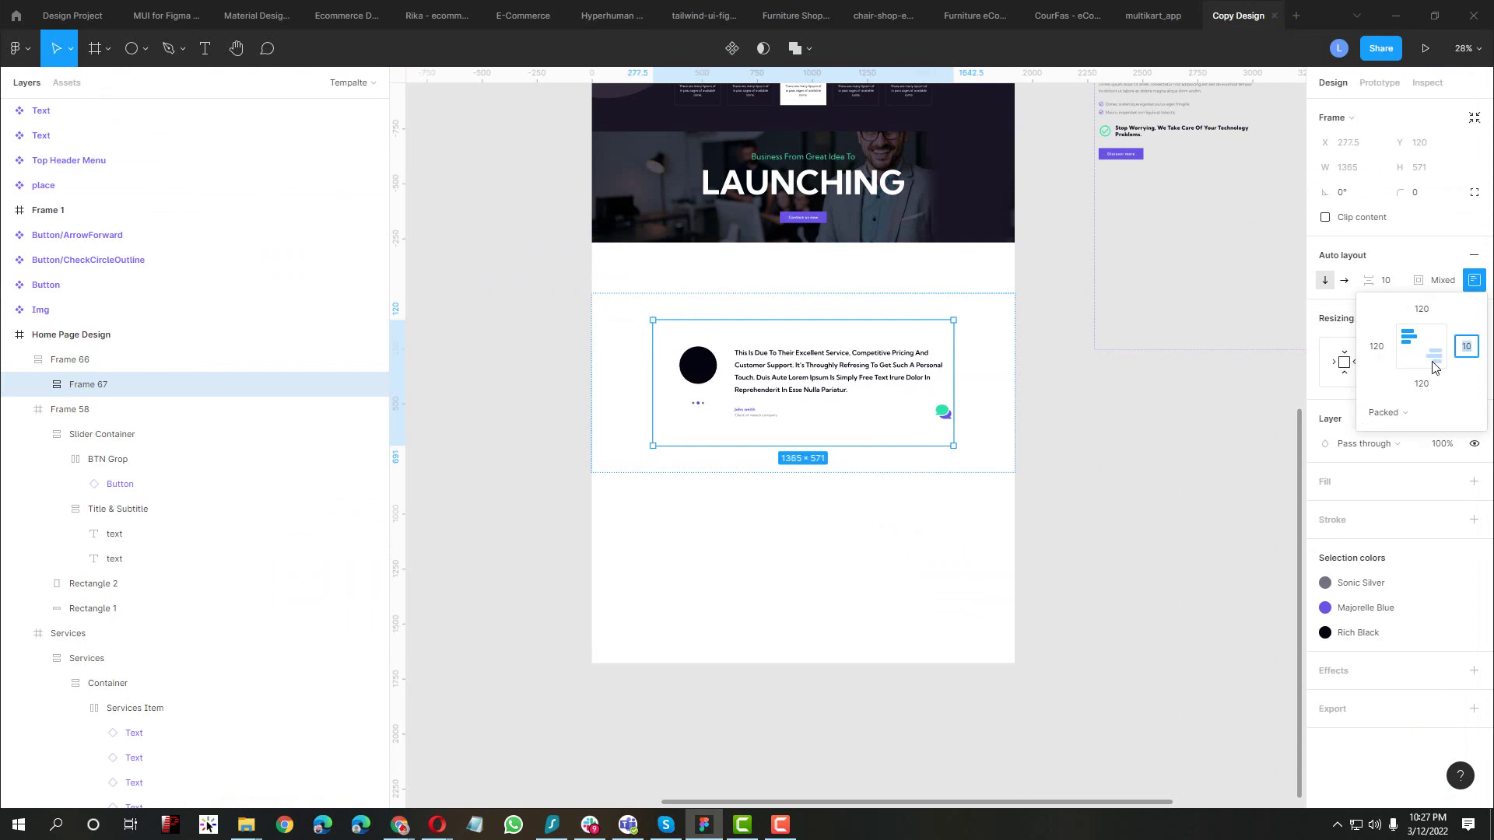
text(120)
key(Return)
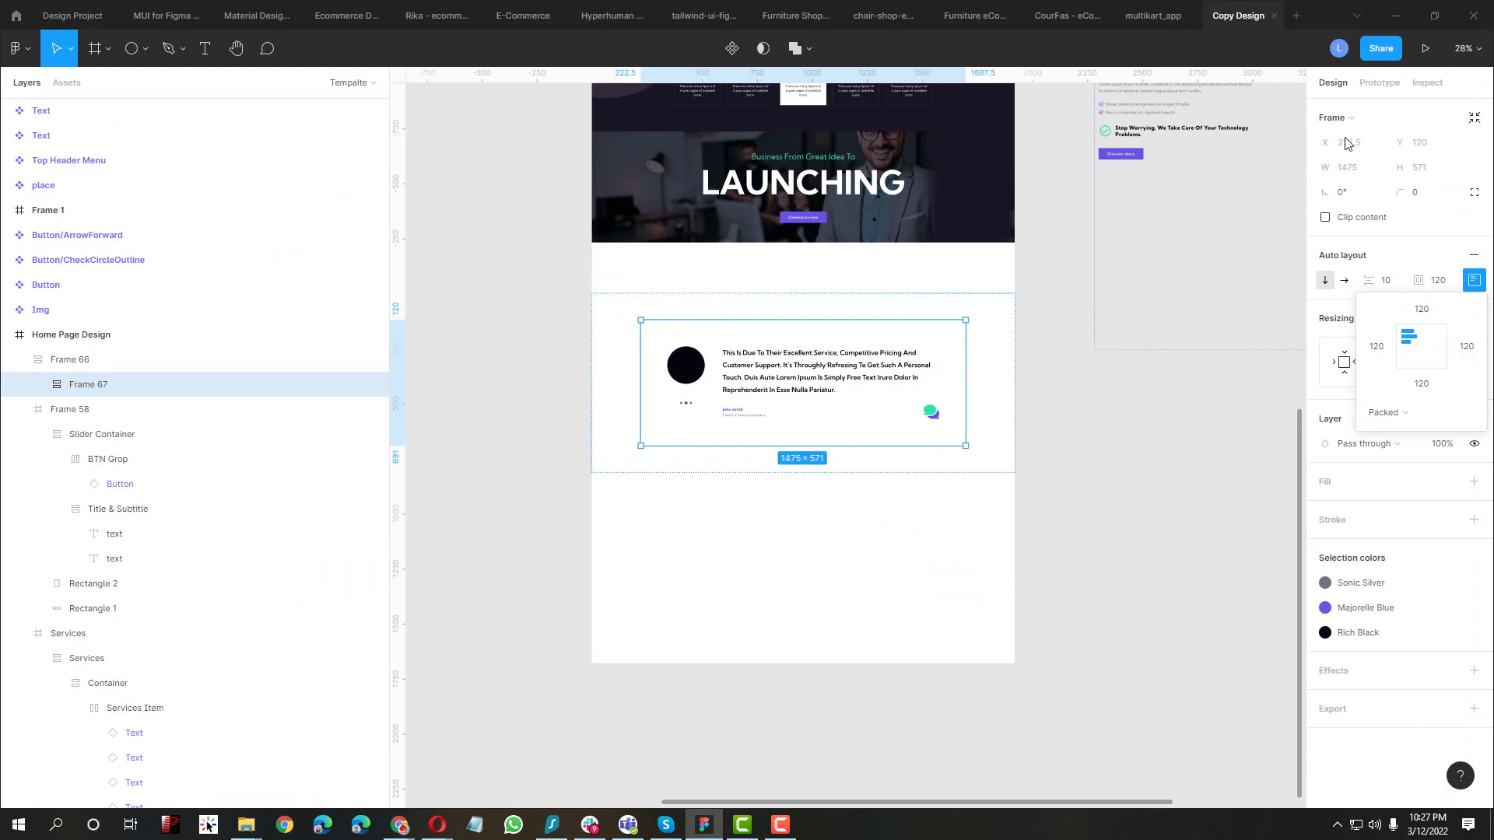
Increase the inner frame's left and right padding to 130
click(1379, 347)
key(Tab)
text(1)
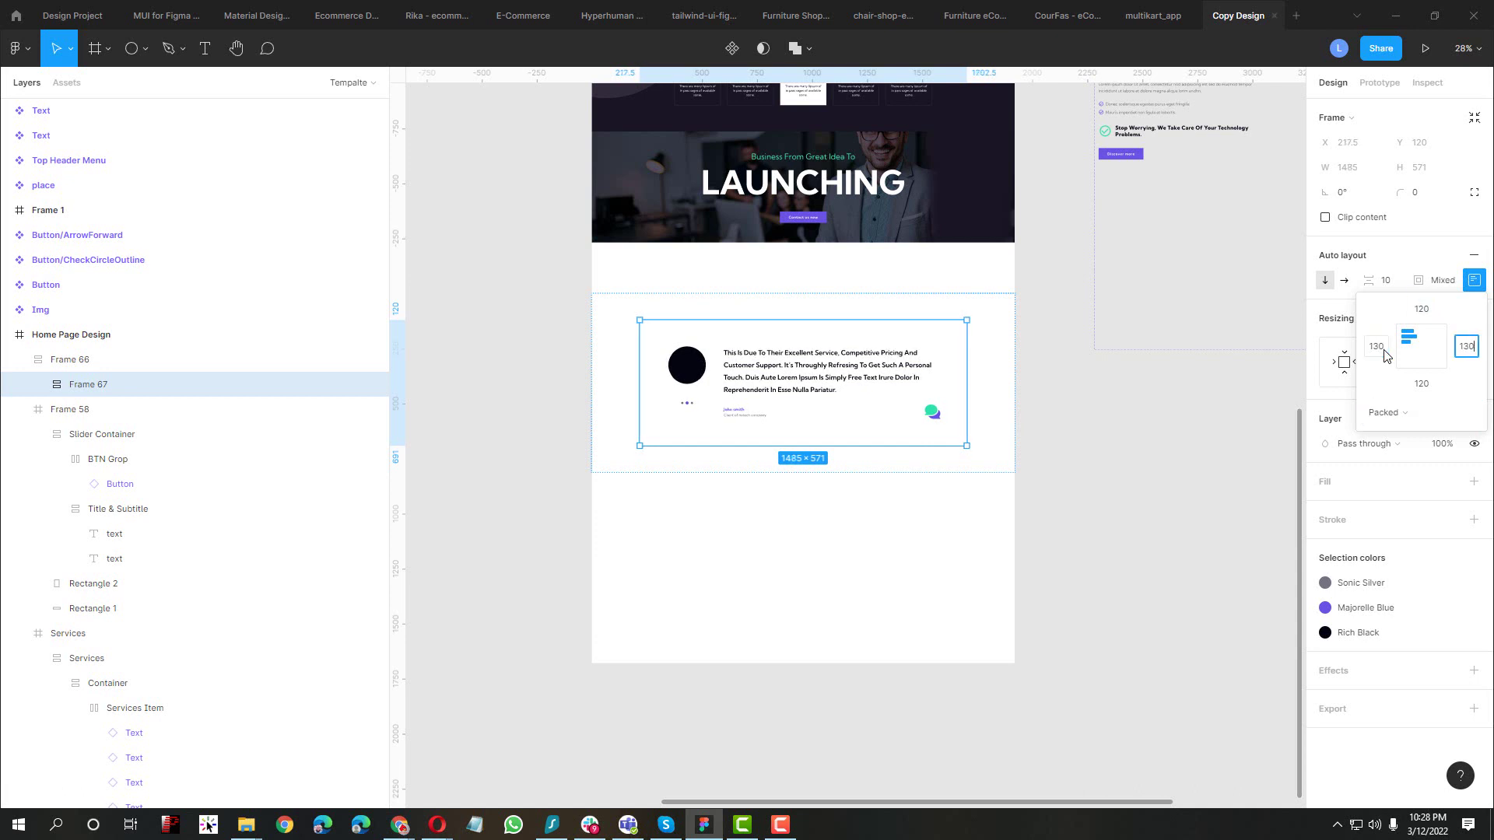
text(30)
key(Tab)
Set the inner frame's left and right padding to 140 and deselect the frame
click(1382, 350)
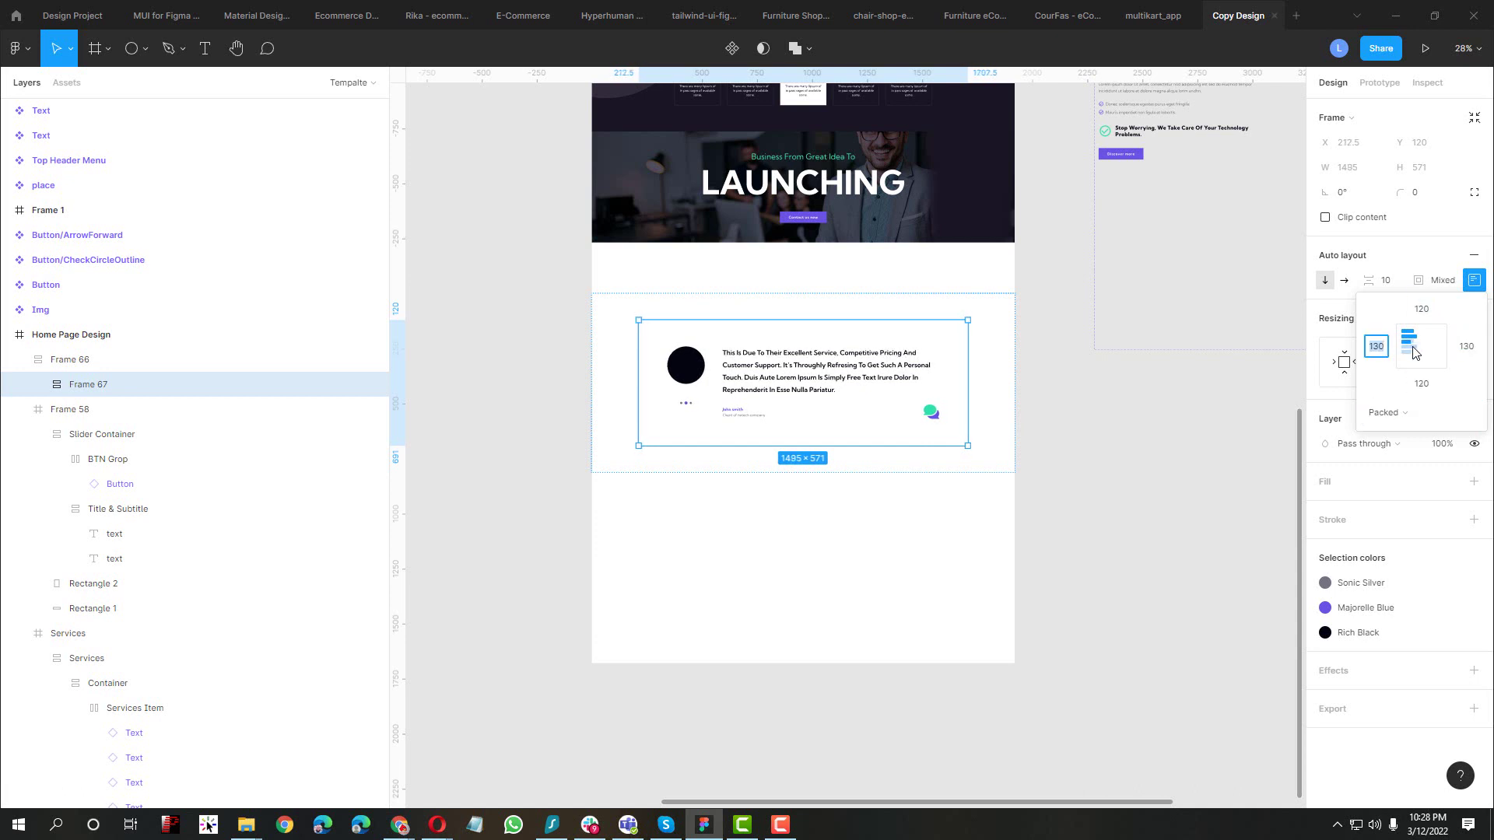
text(140)
key(Tab)
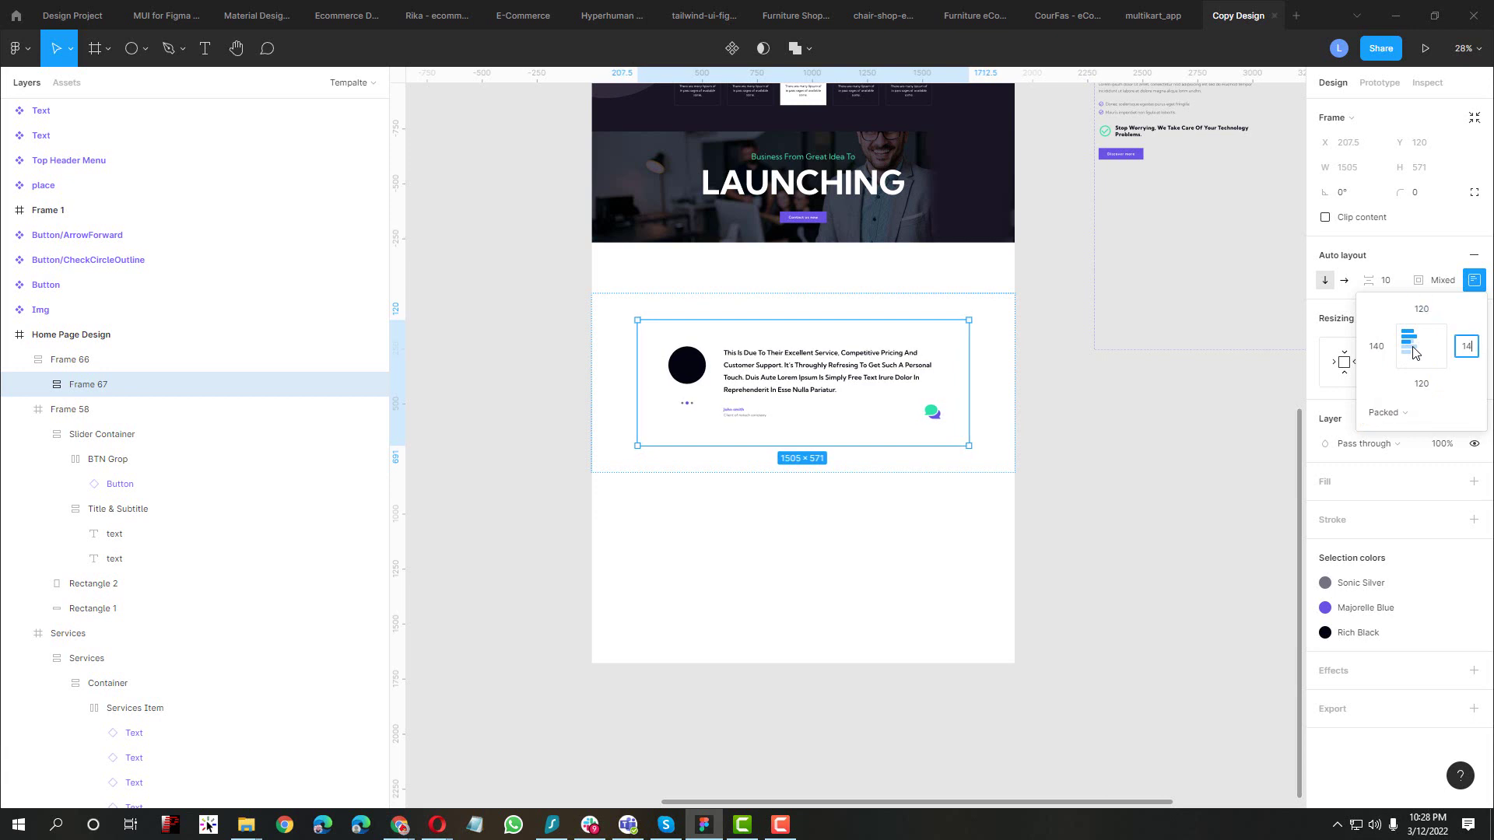
text(140)
key(Return)
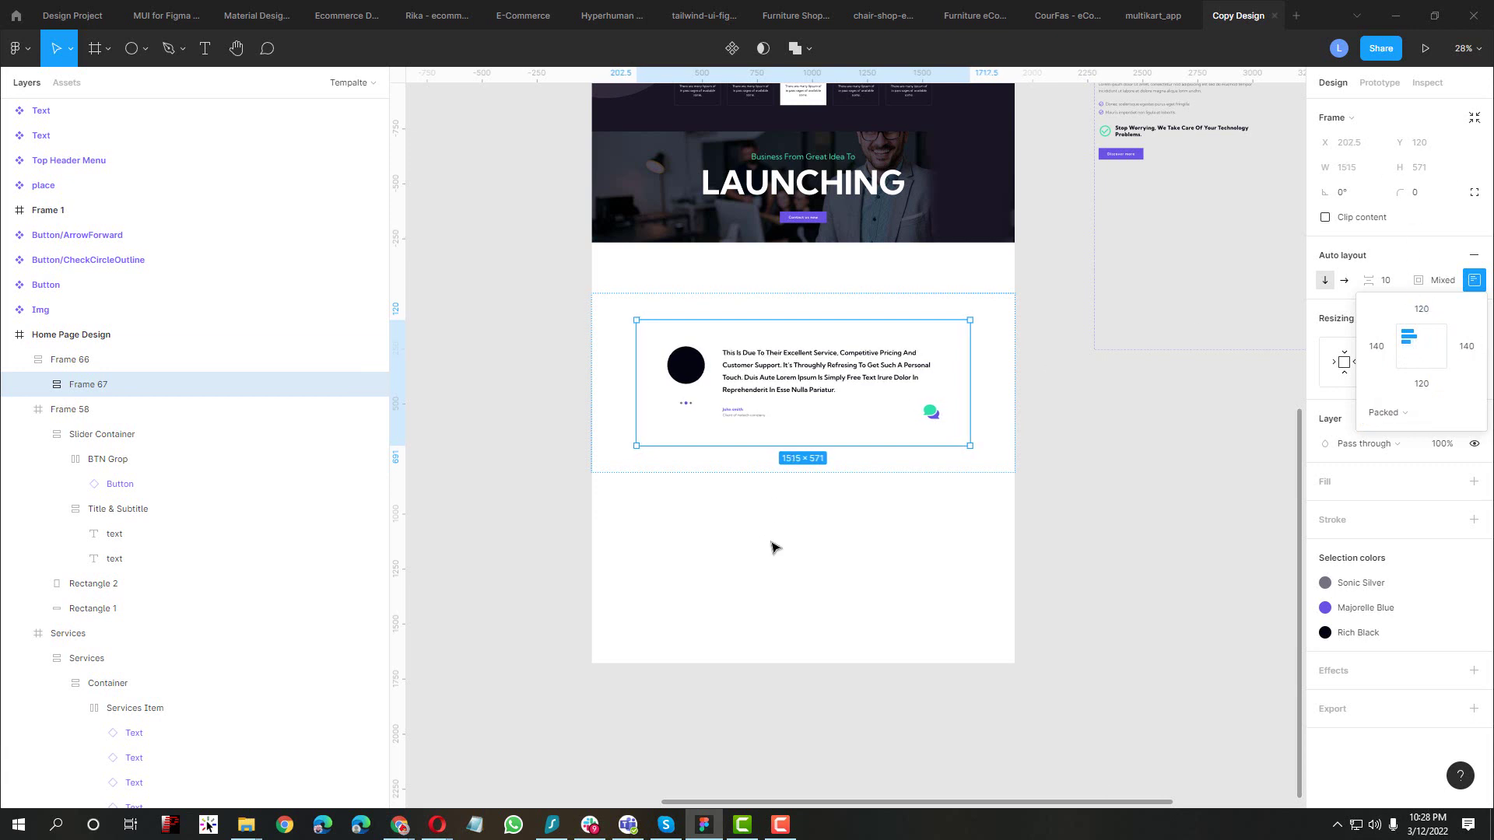
click(950, 597)
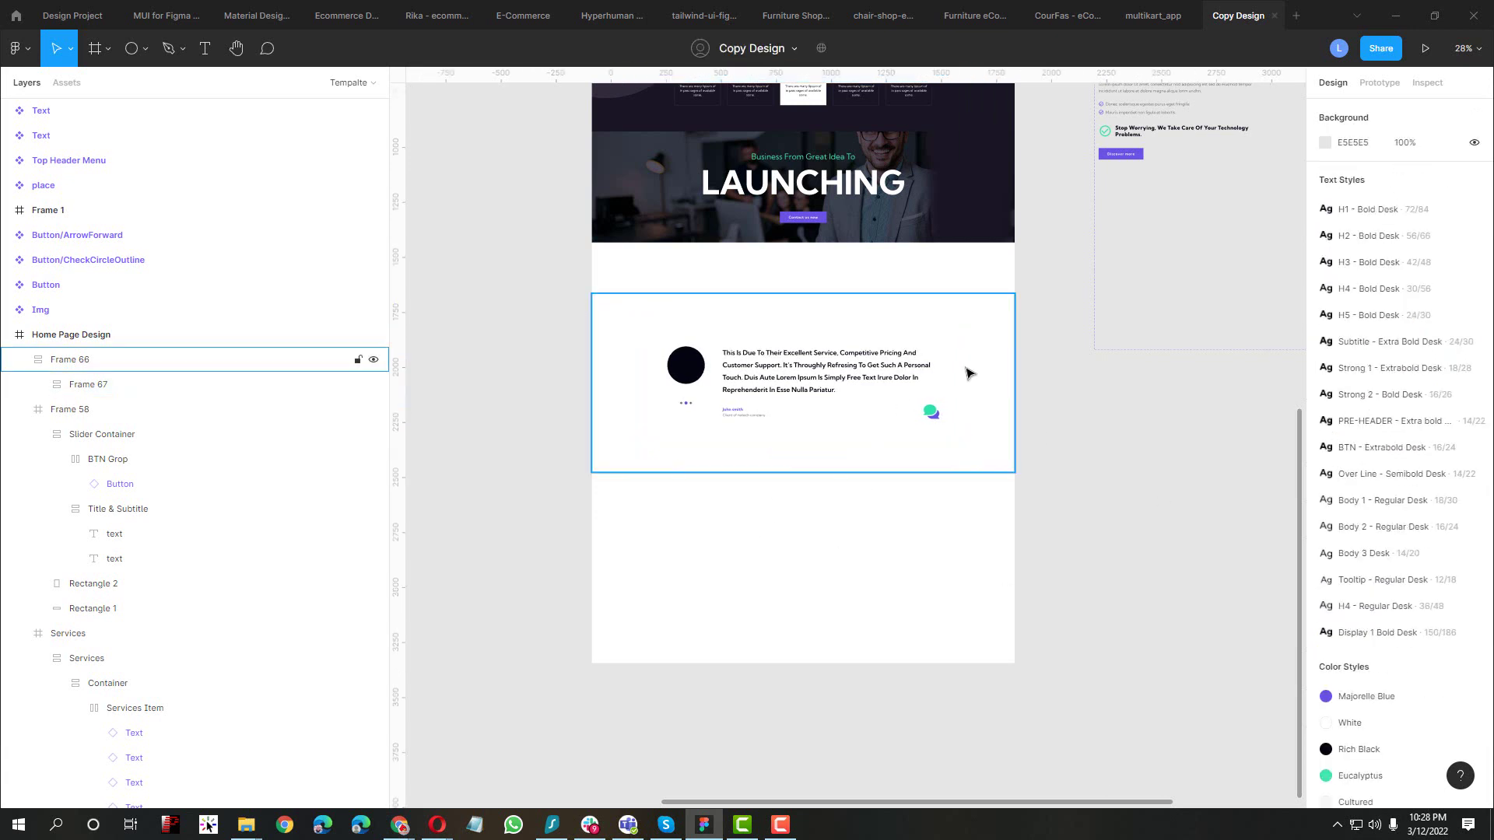
Compare the outer wrapper frame's side padding with the inner frame's X position
click(969, 354)
click(965, 339)
click(1004, 326)
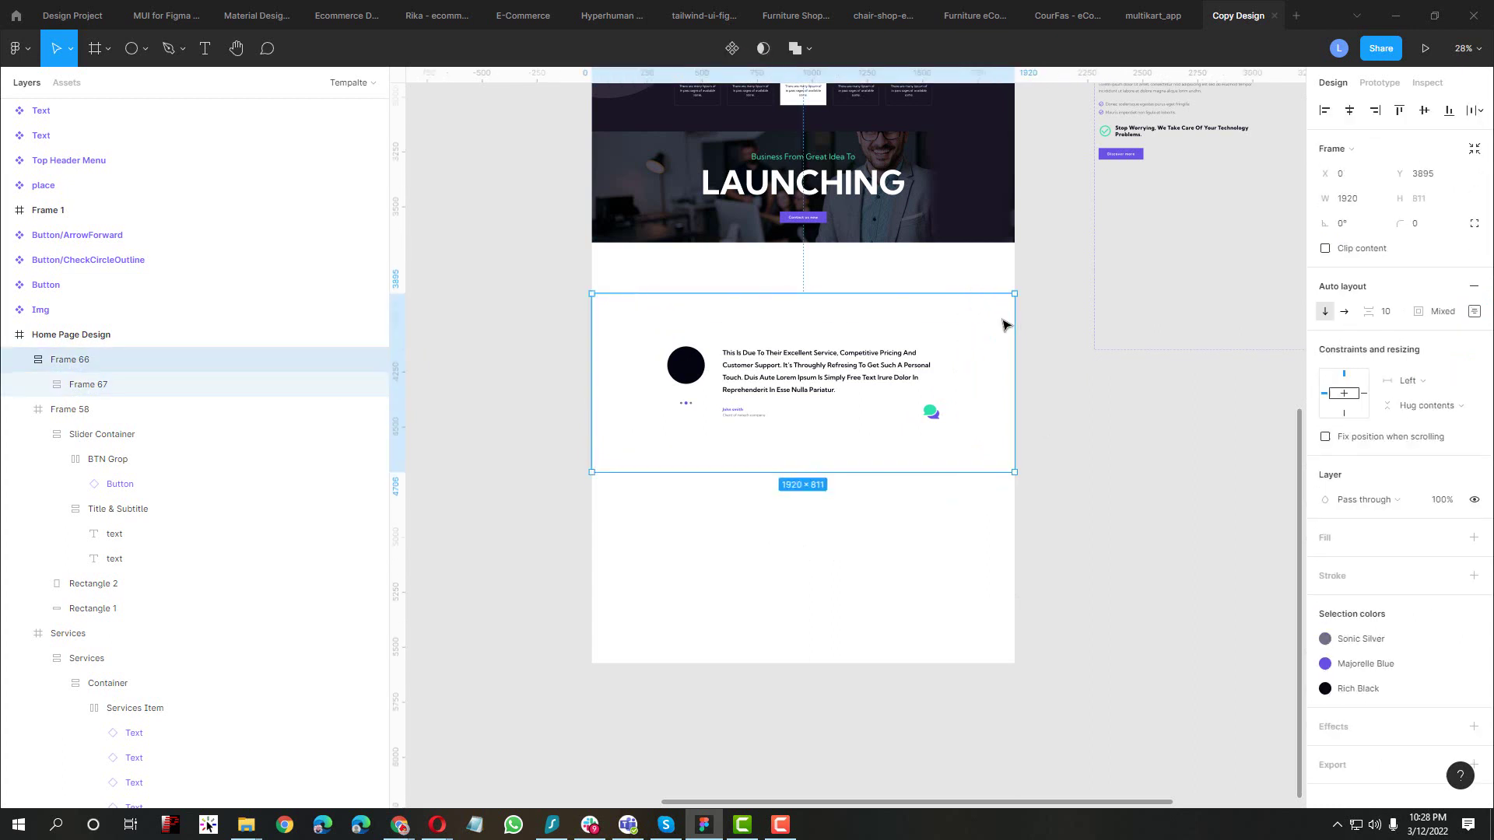
click(1474, 311)
click(1375, 379)
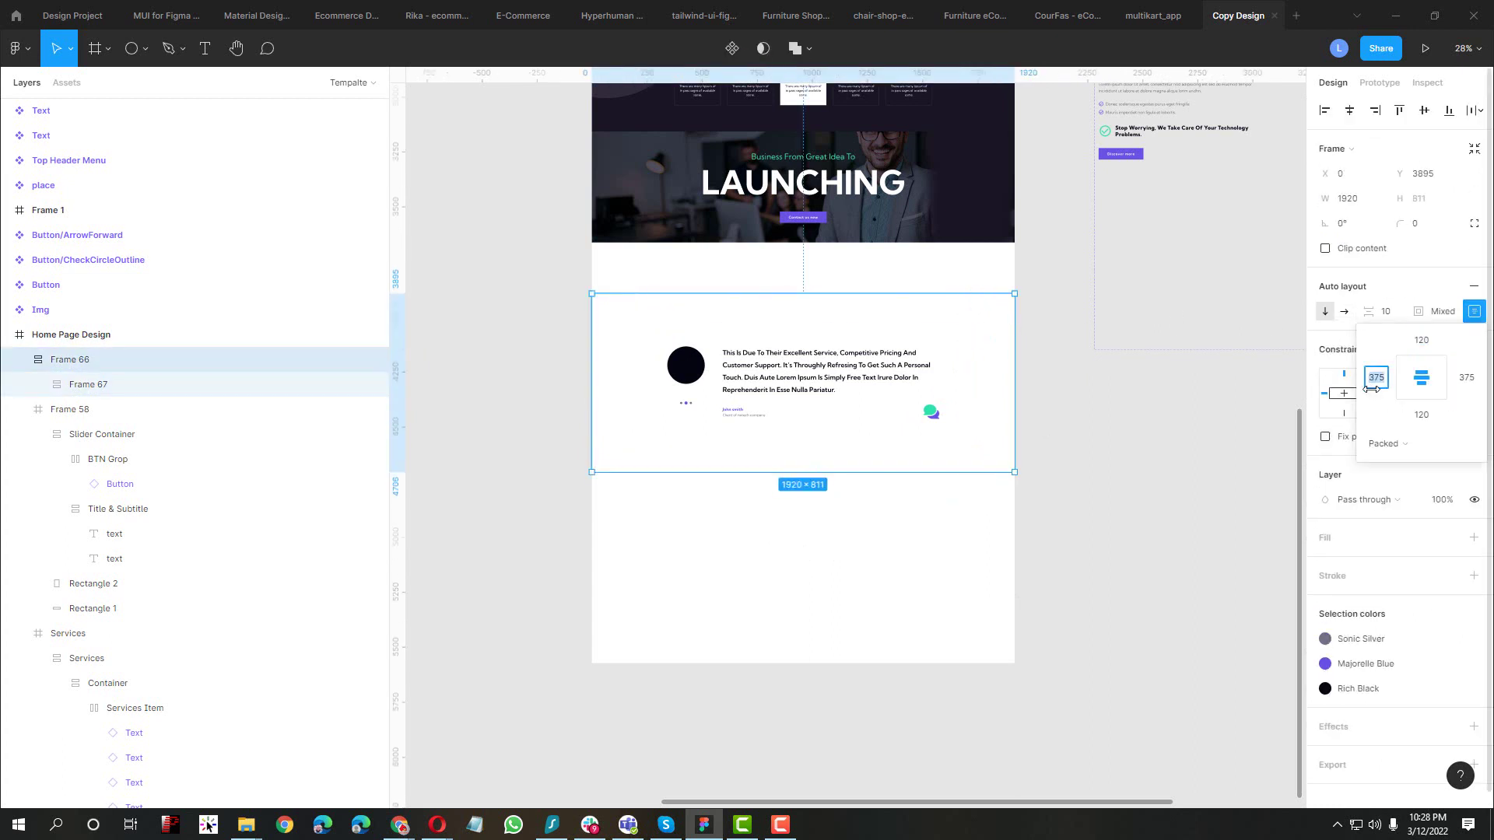
click(844, 372)
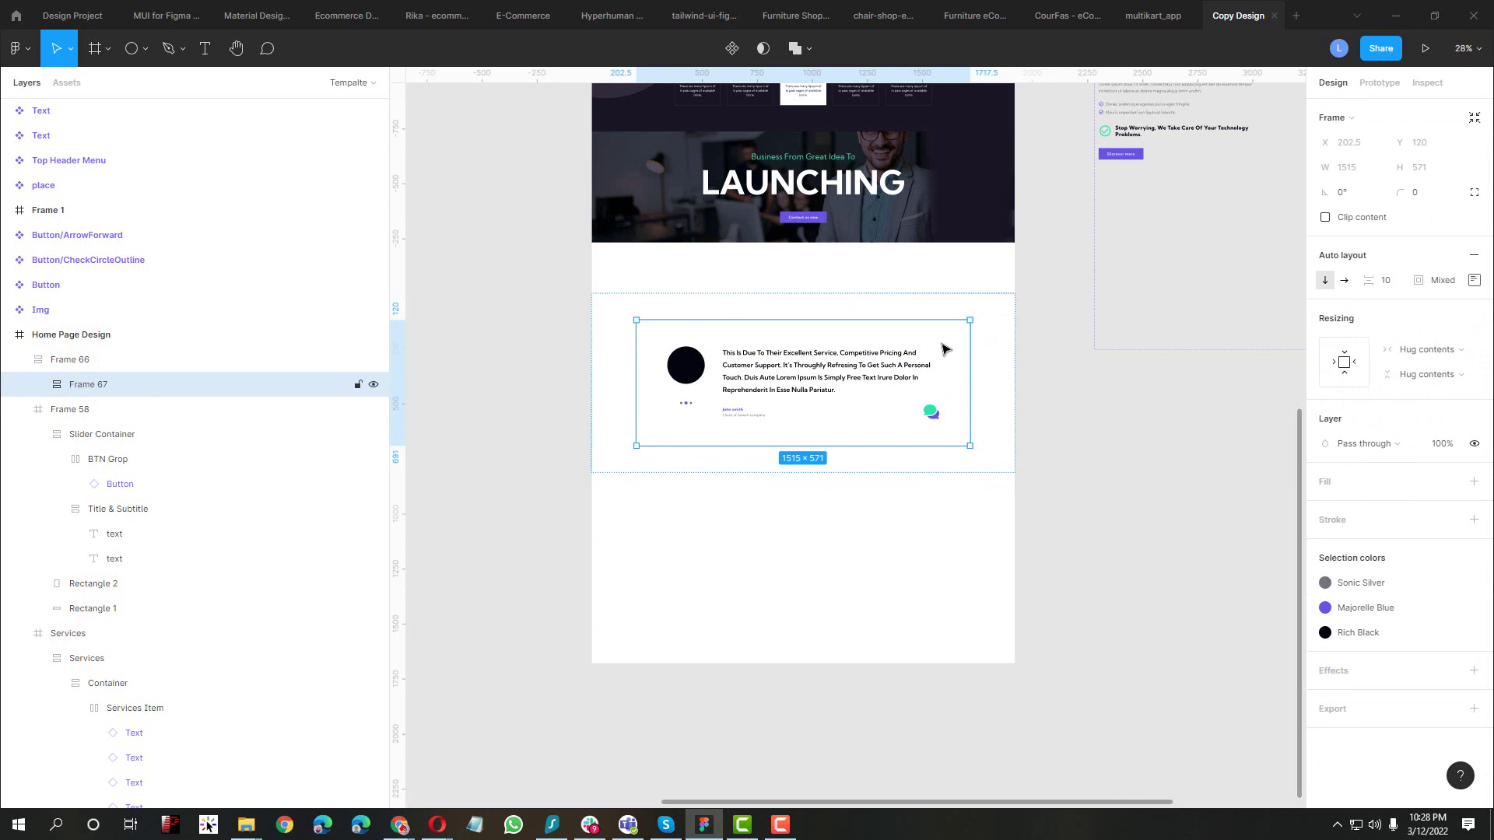
Set the outer wrapper frame's left and right padding to 202 and measure the gaps around the inner frame
click(1000, 371)
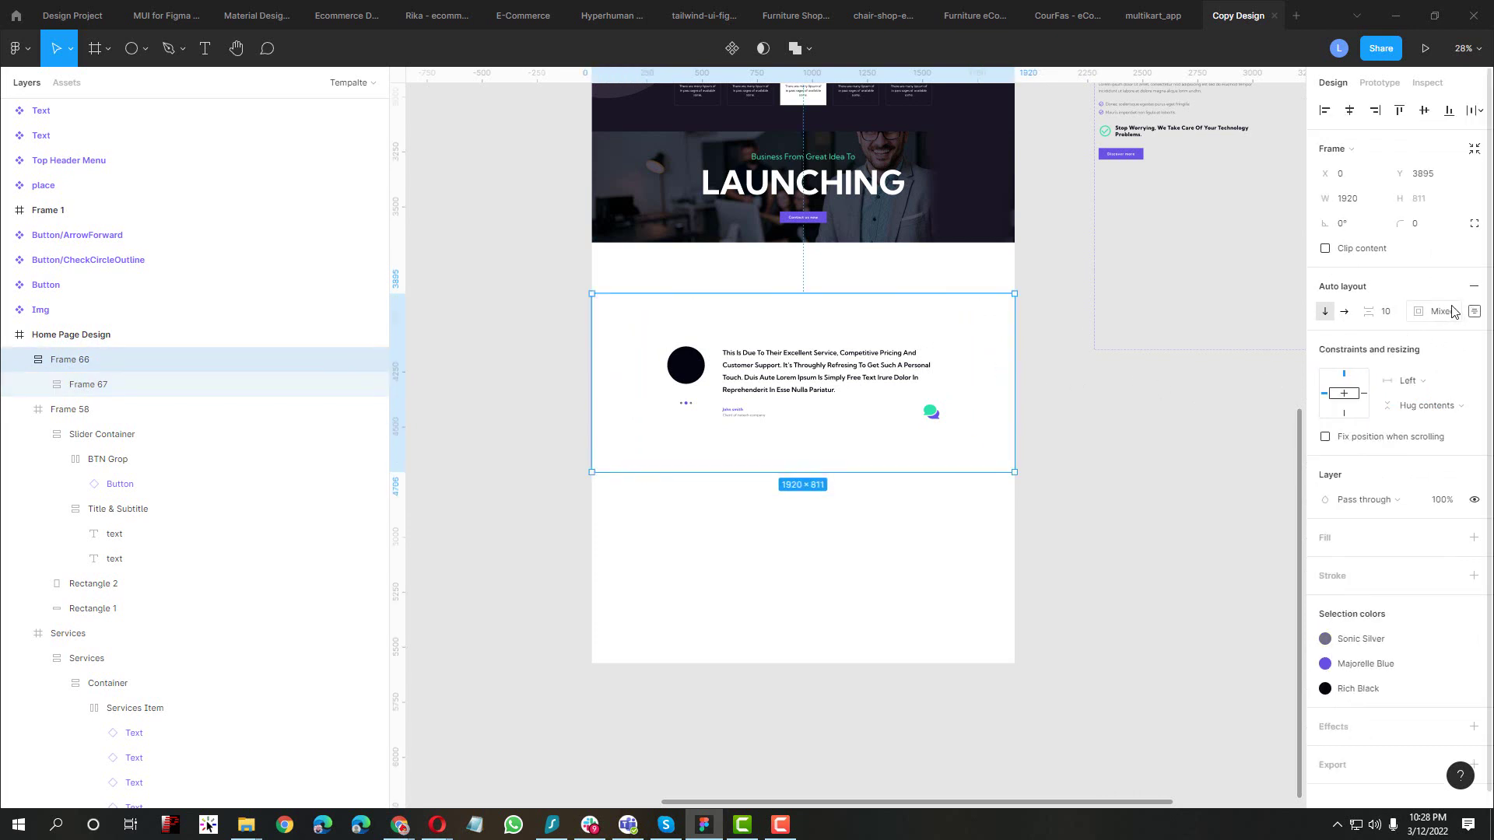
click(1475, 312)
click(1377, 379)
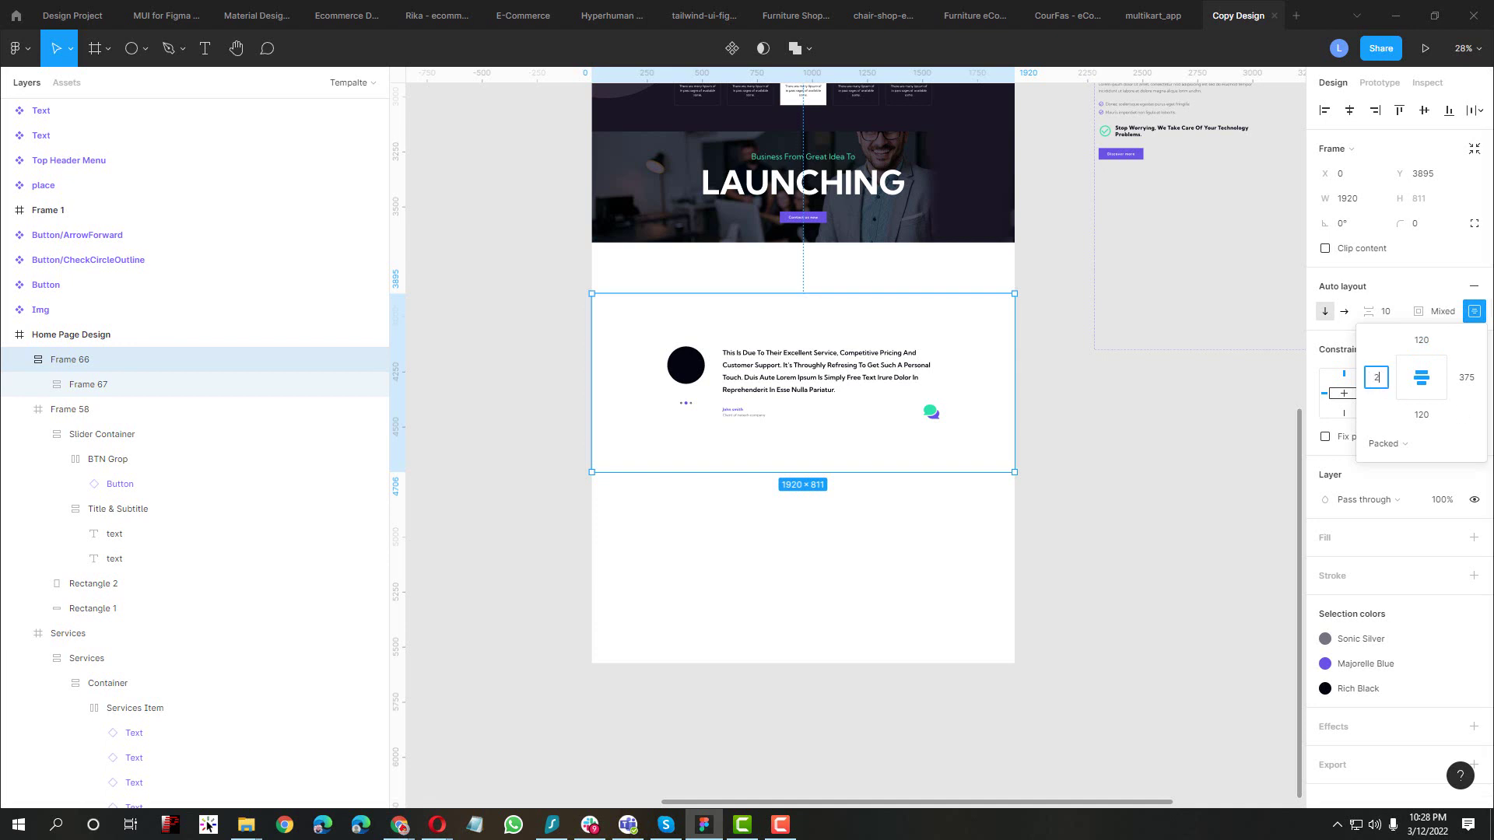
text(202)
key(Tab)
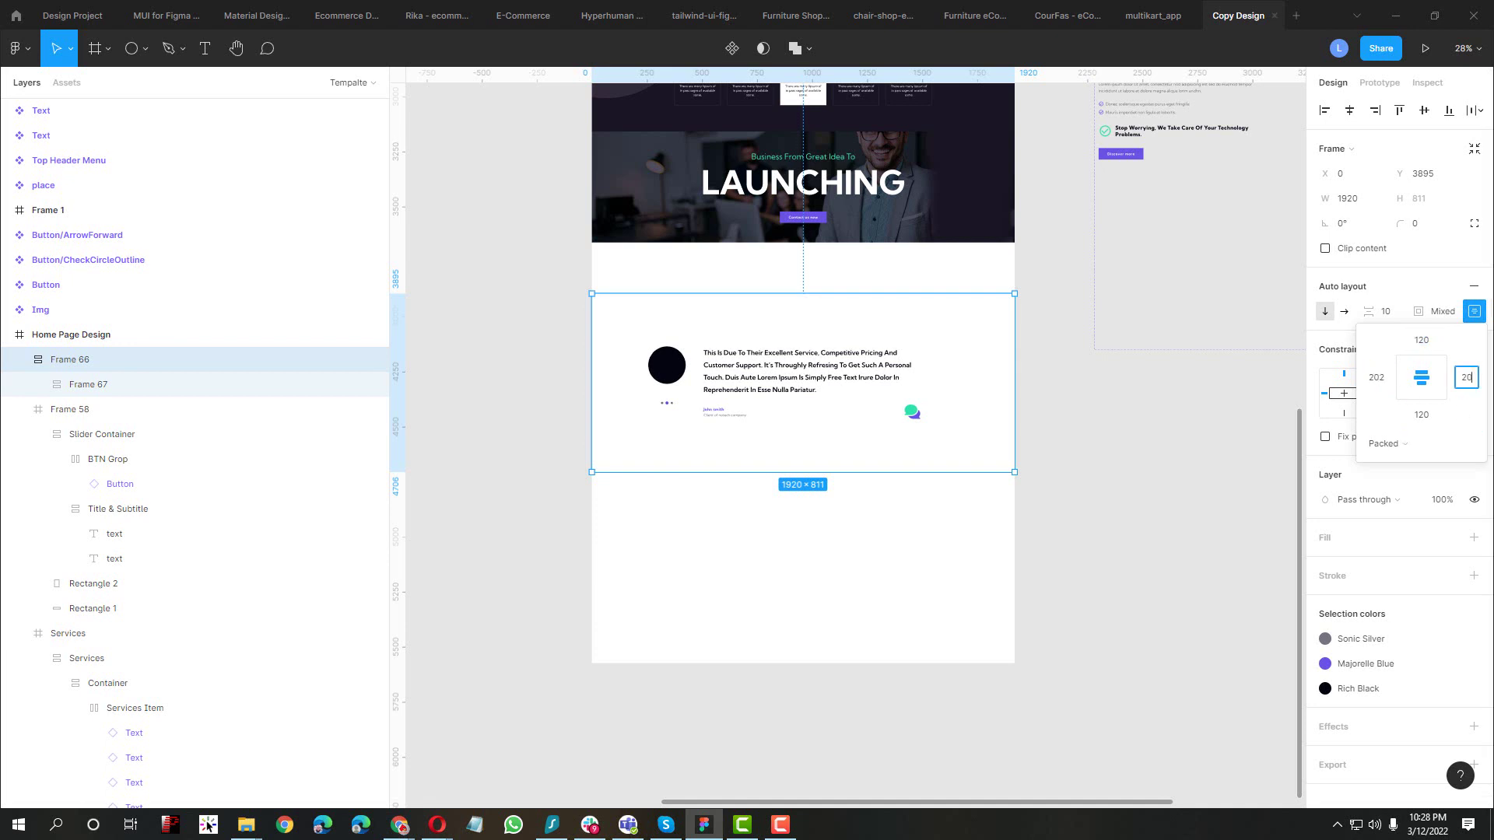
key(Return)
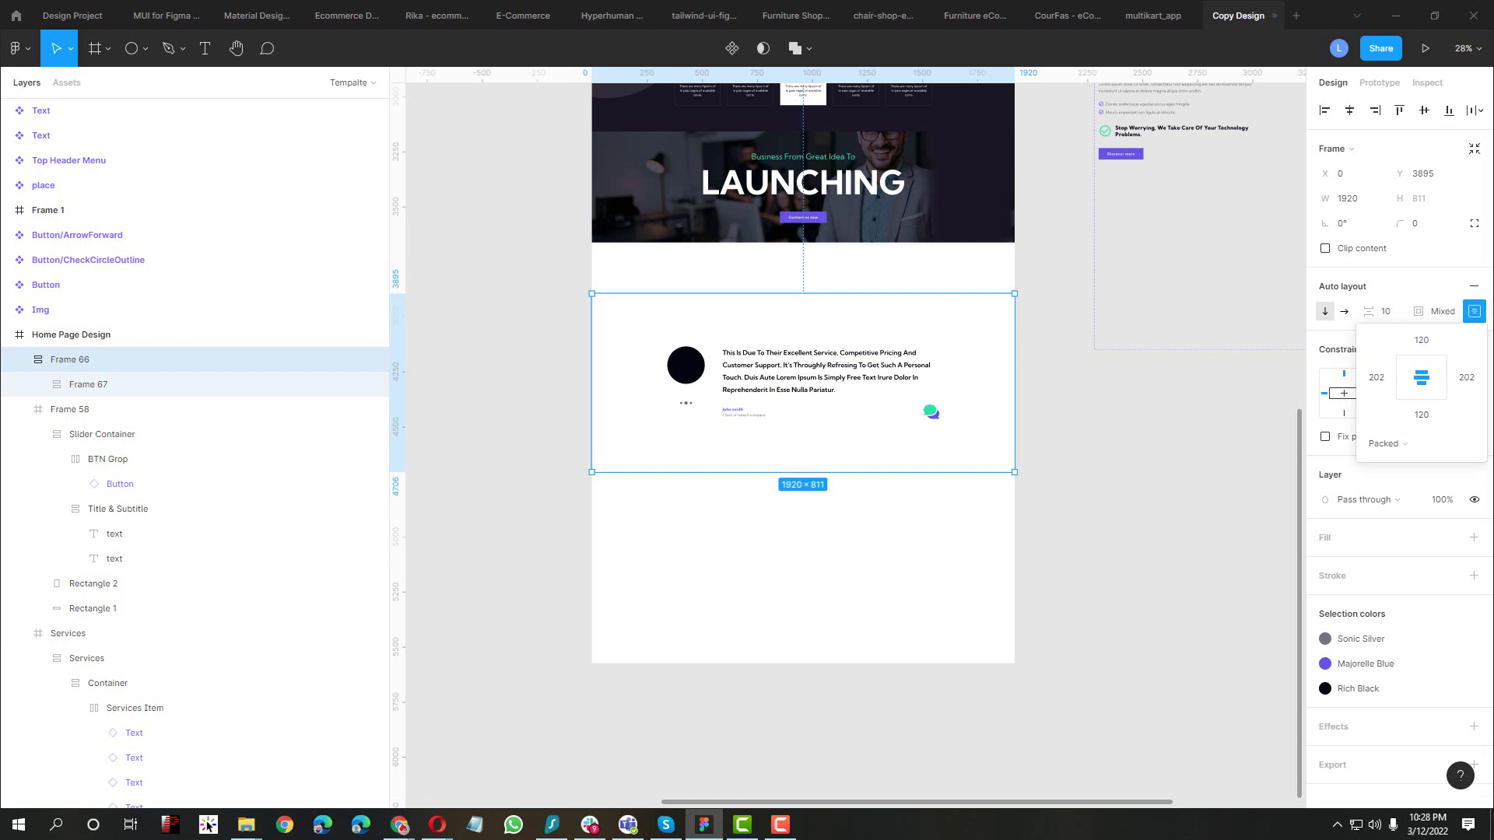
click(893, 361)
key(alt)
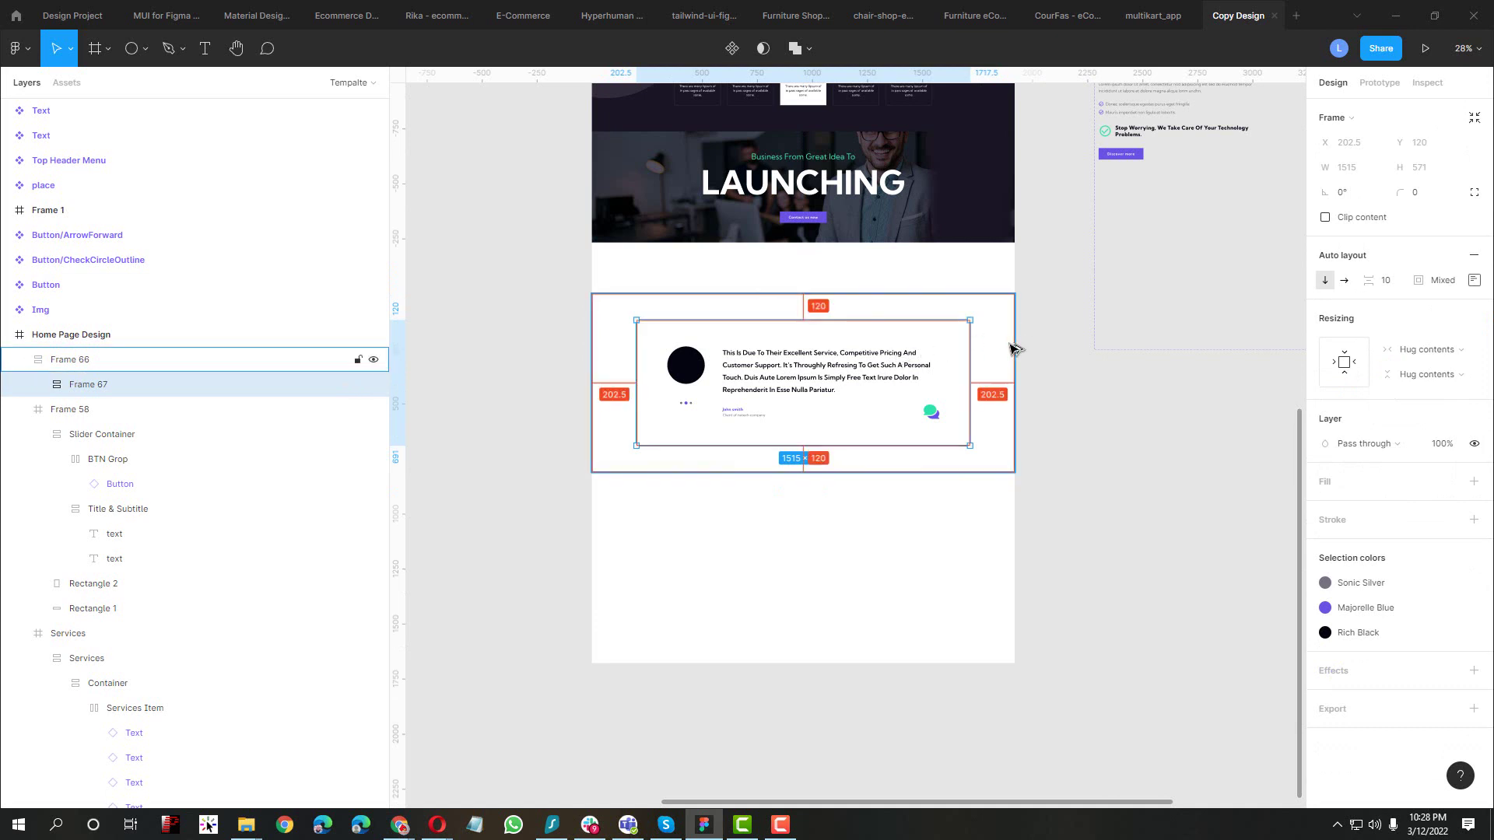
Set the outer wrapper frame's top and bottom padding to 0
click(814, 313)
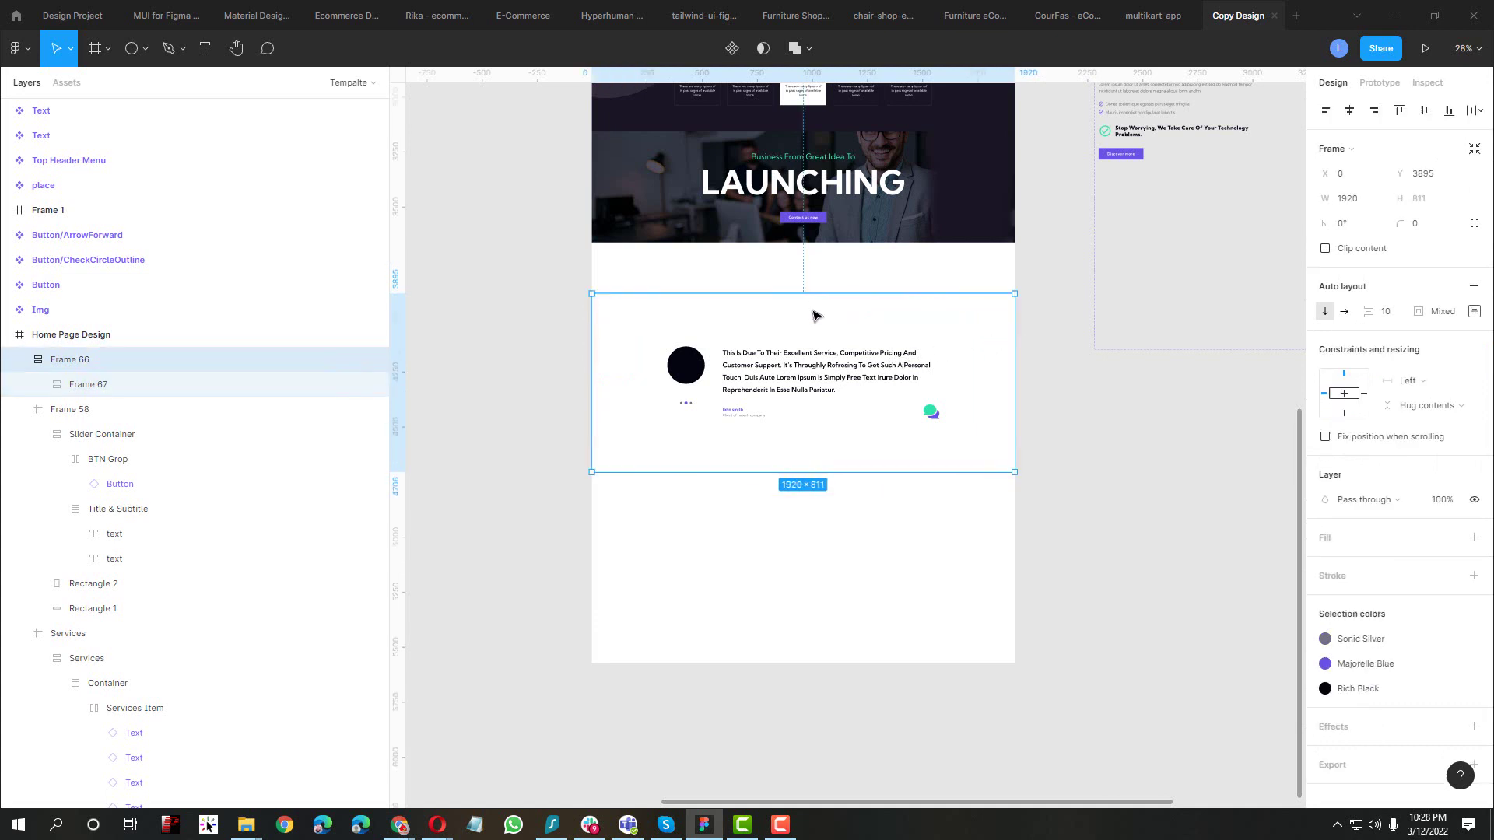
click(802, 358)
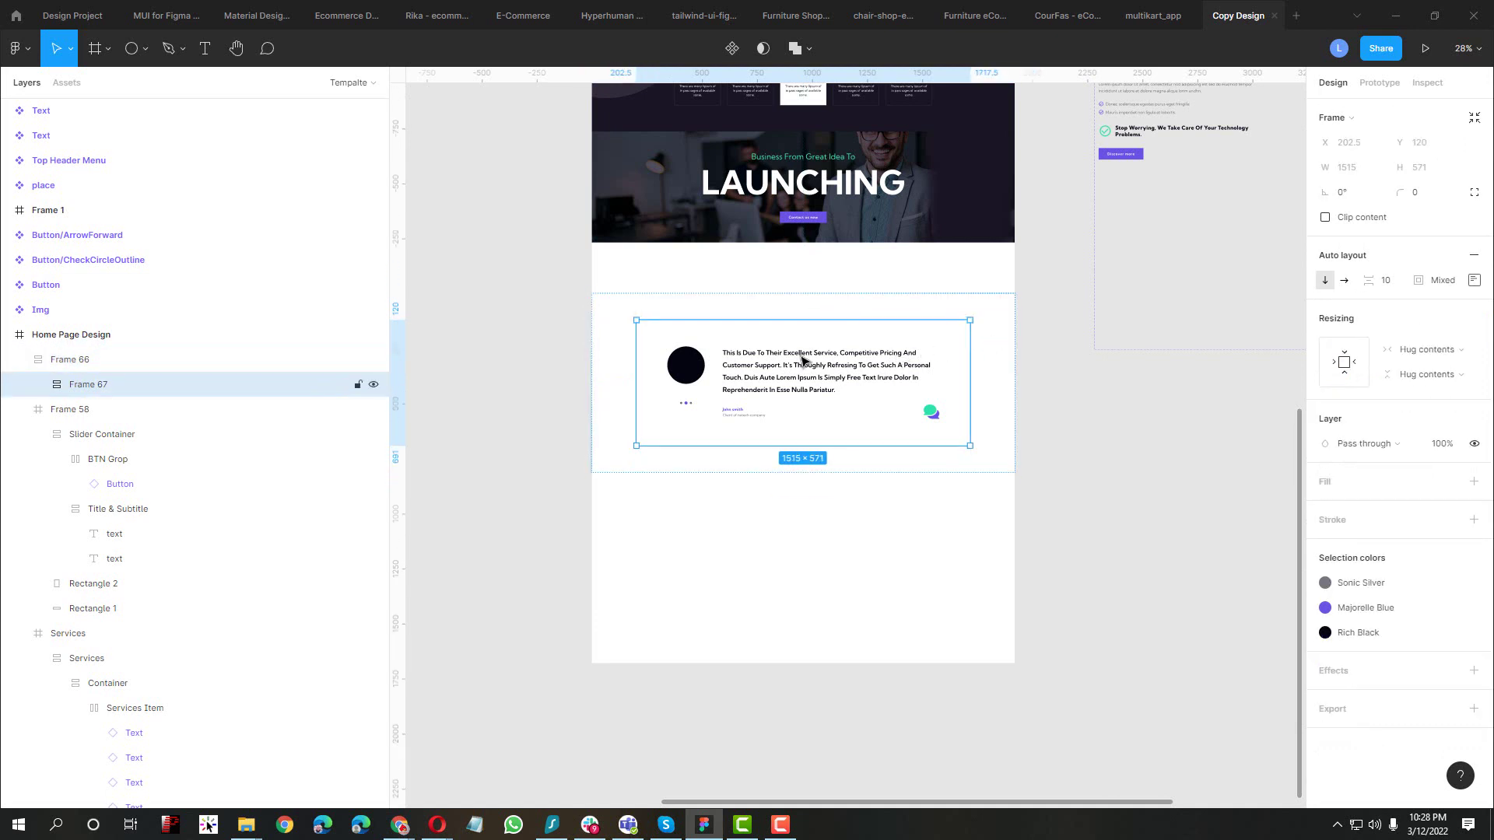
click(768, 311)
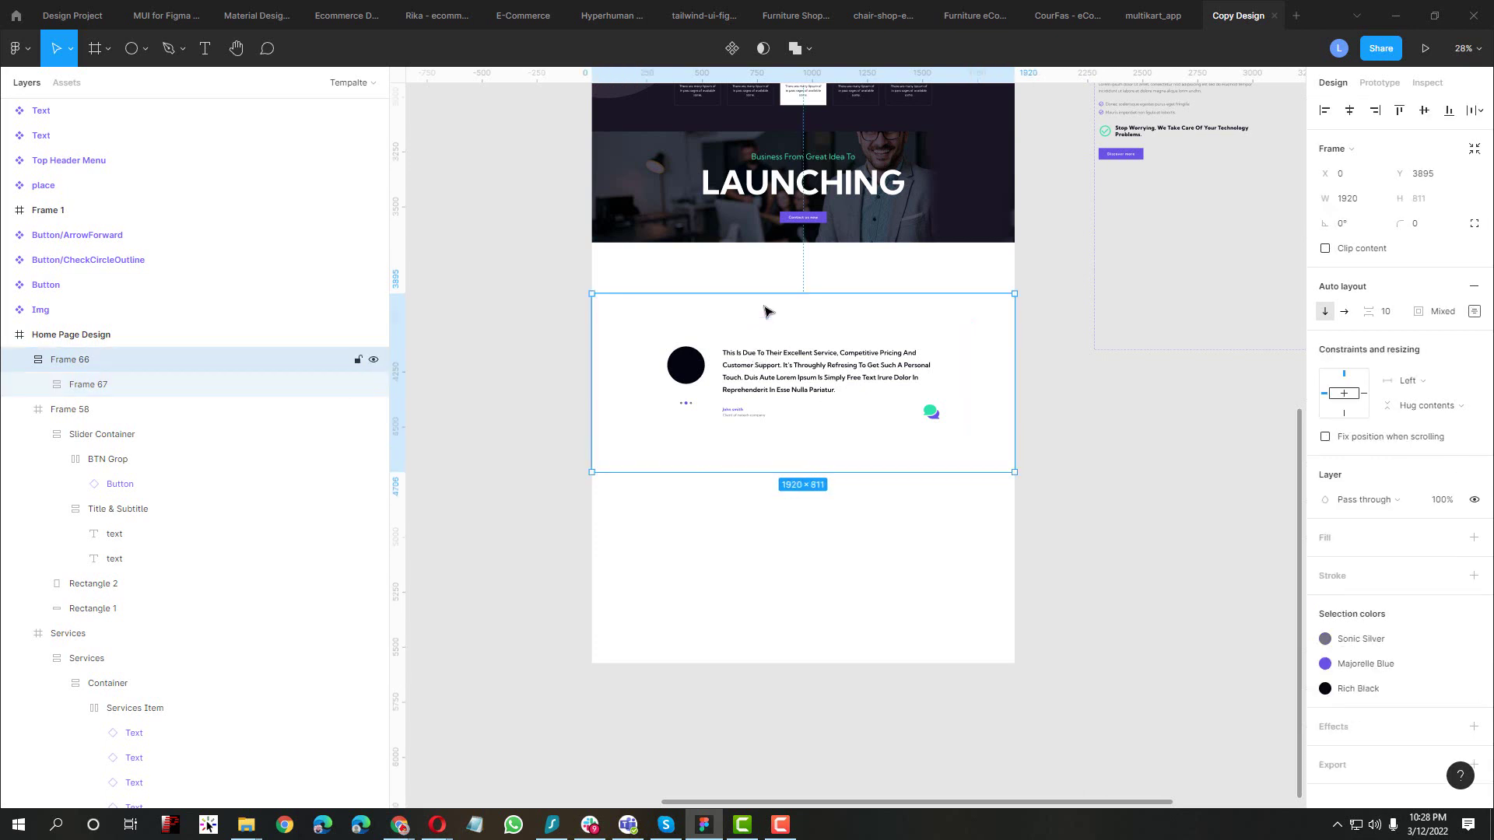
click(1474, 311)
text(0)
key(Tab)
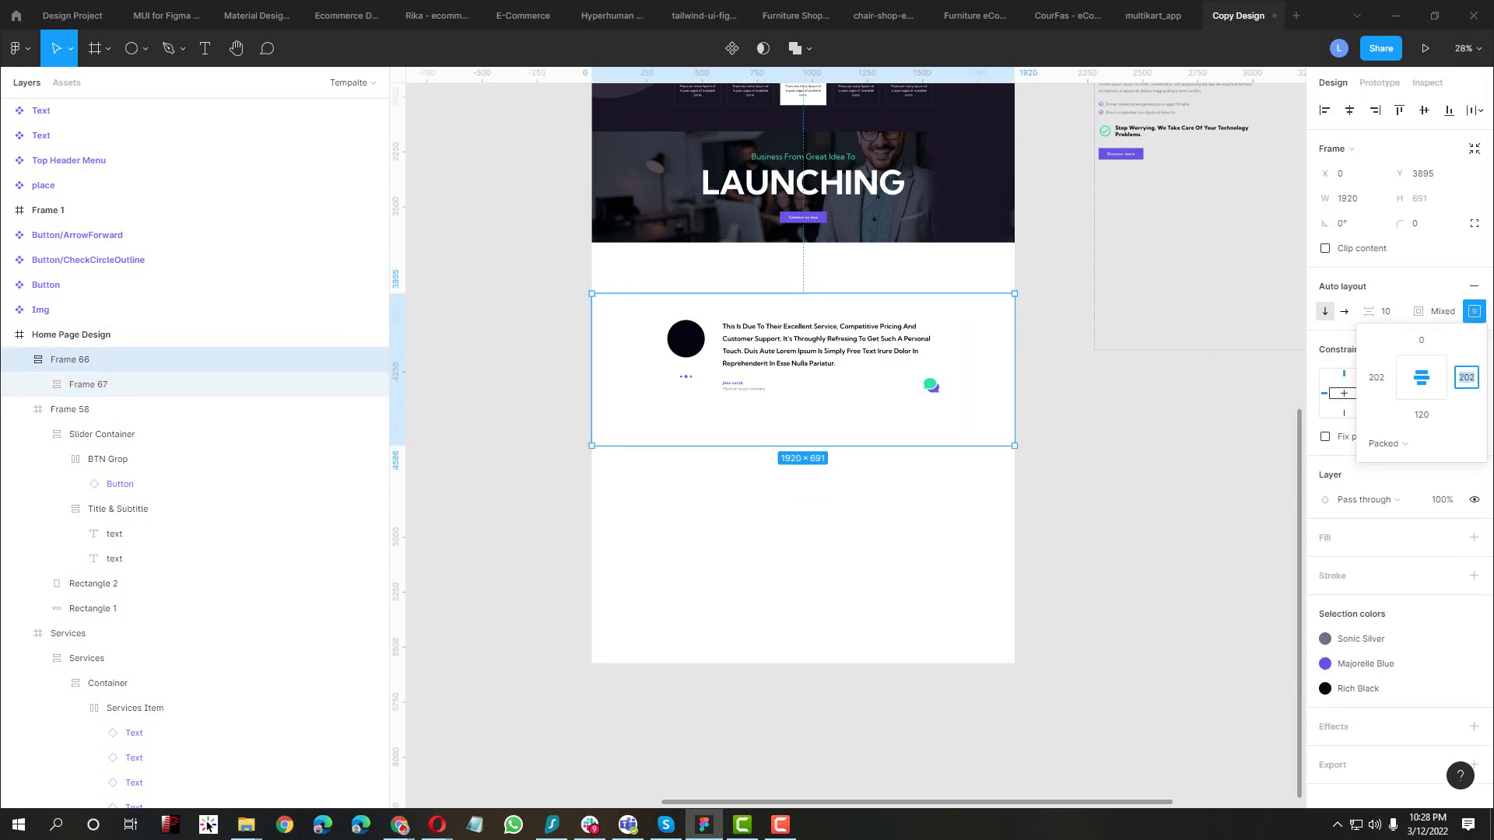
key(Tab)
text(0)
key(Return)
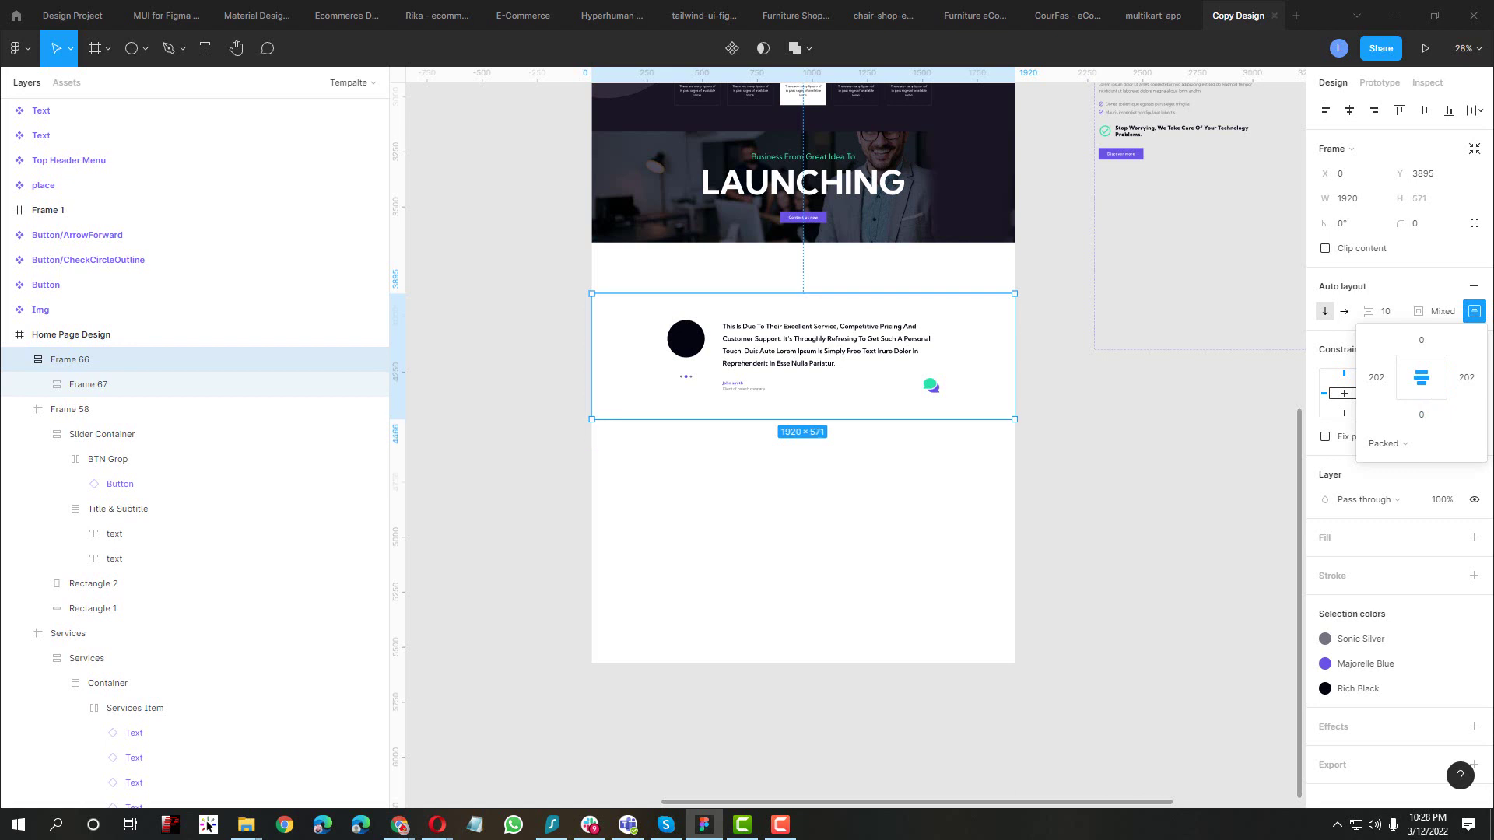
Move the outer wrapper frame up flush against the Launching banner and fill it with the White color style
scroll(812, 366, down, 2)
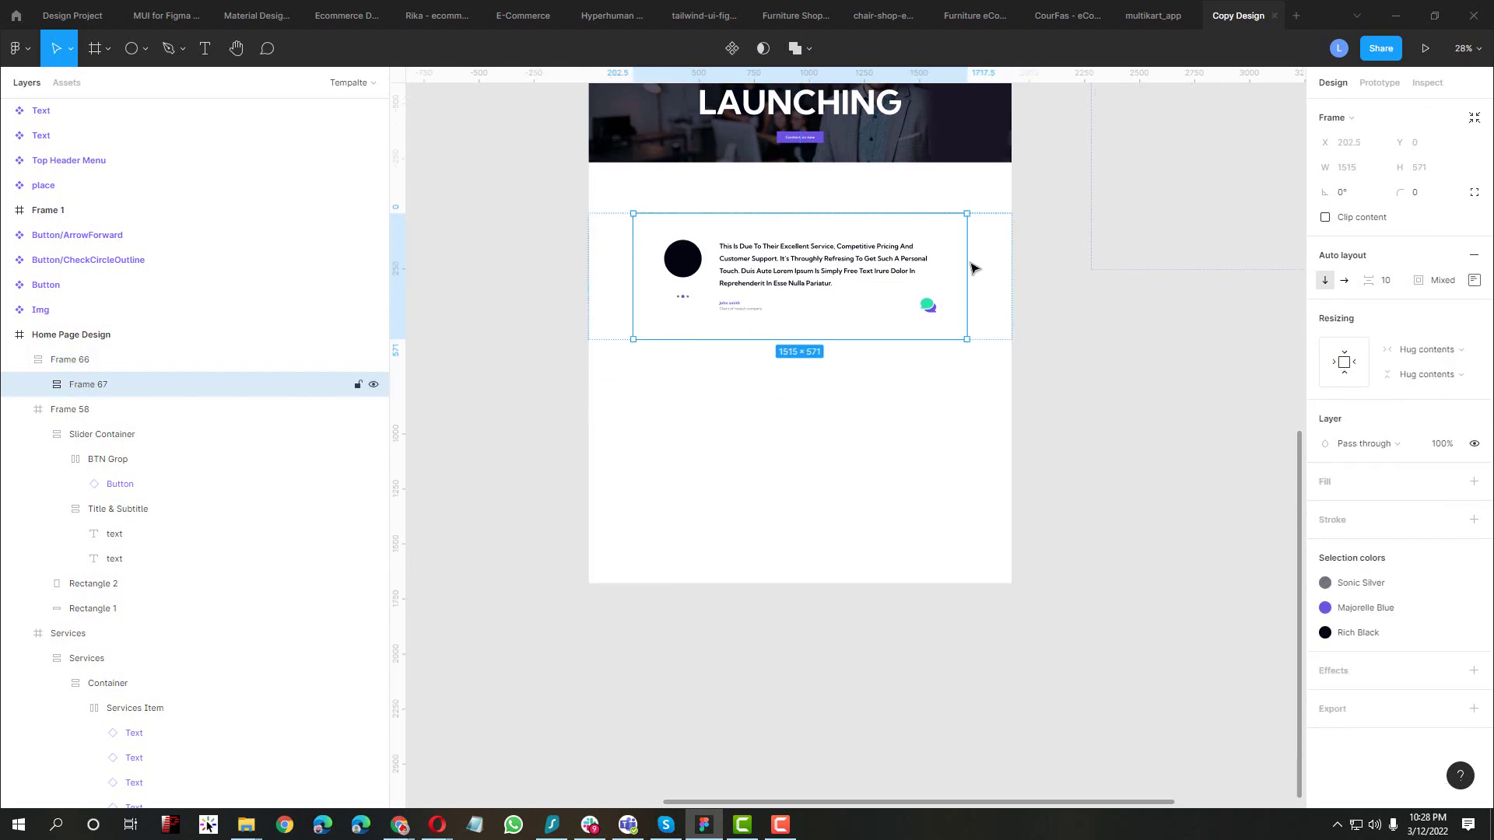
click(988, 265)
drag(976, 278, 974, 226)
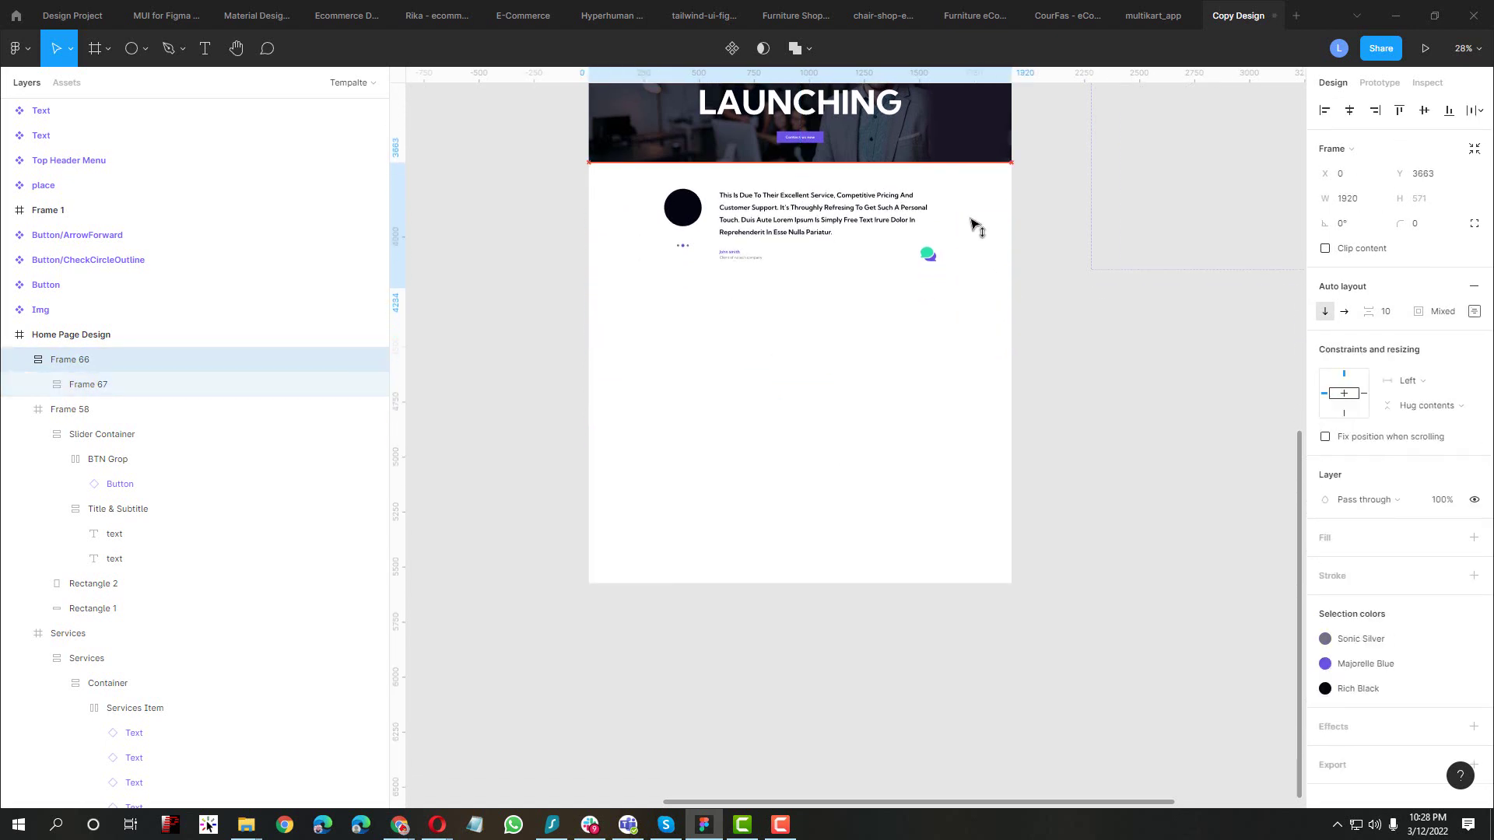
scroll(639, 164, up, 5)
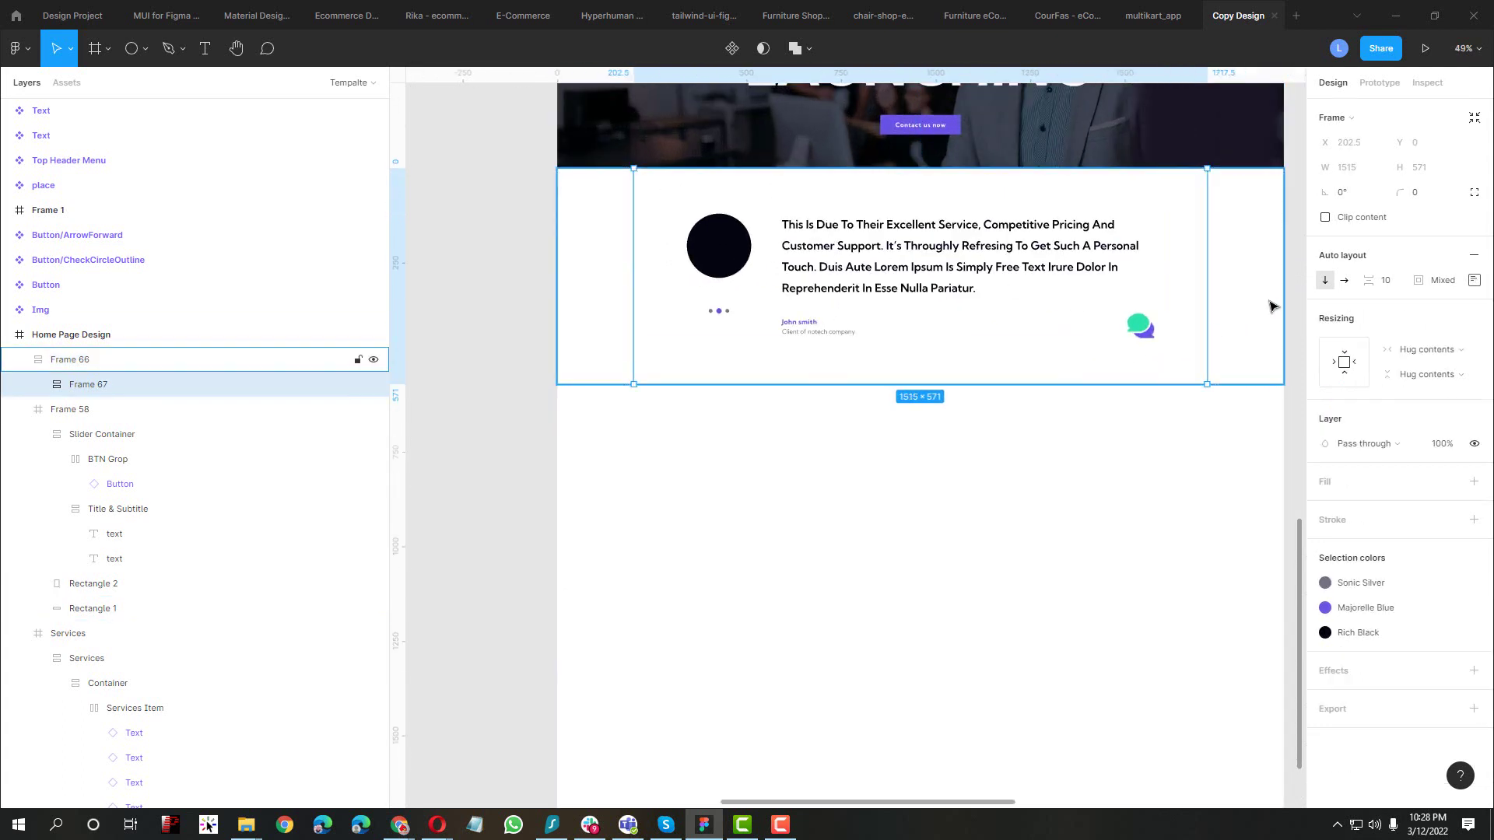
scroll(1231, 360, up, 1)
click(1449, 538)
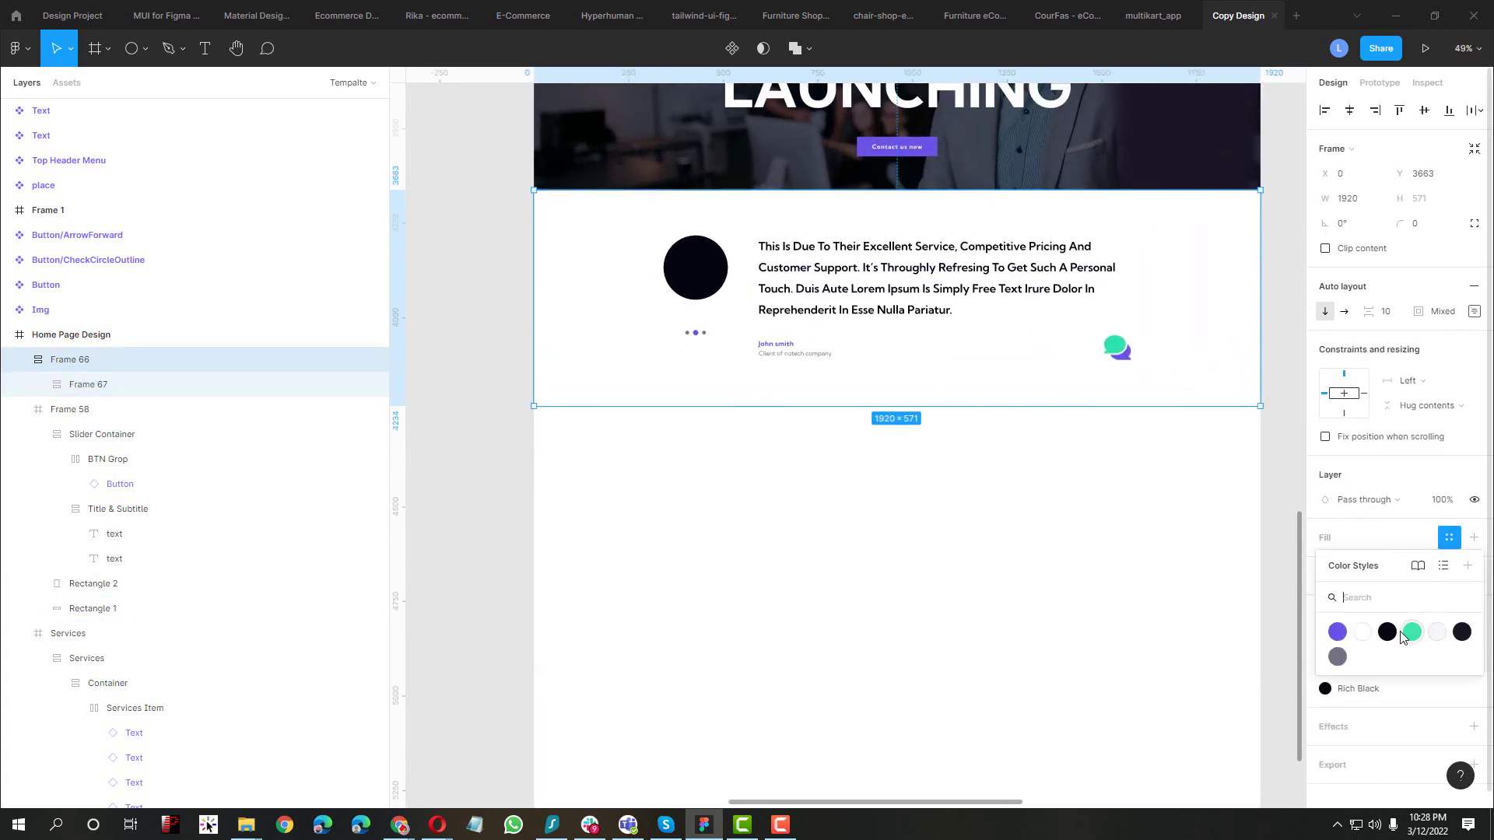
click(1362, 633)
Fill the inner testimonial frame with the Cultured color style, checking it against the reference website, and deselect it
click(947, 305)
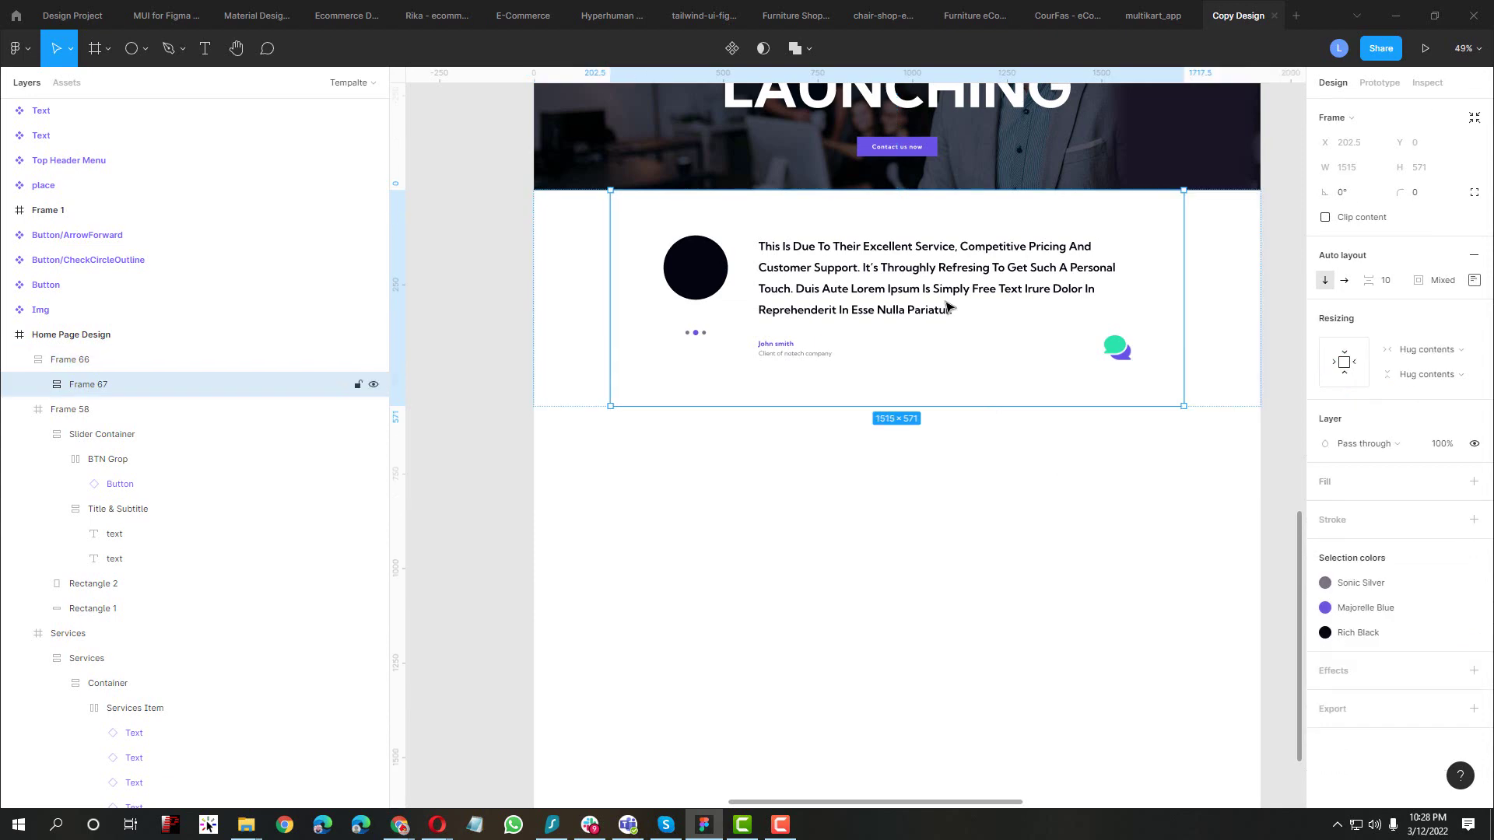
key(alt+Tab)
key(alt+Tab)
click(1449, 481)
click(1437, 576)
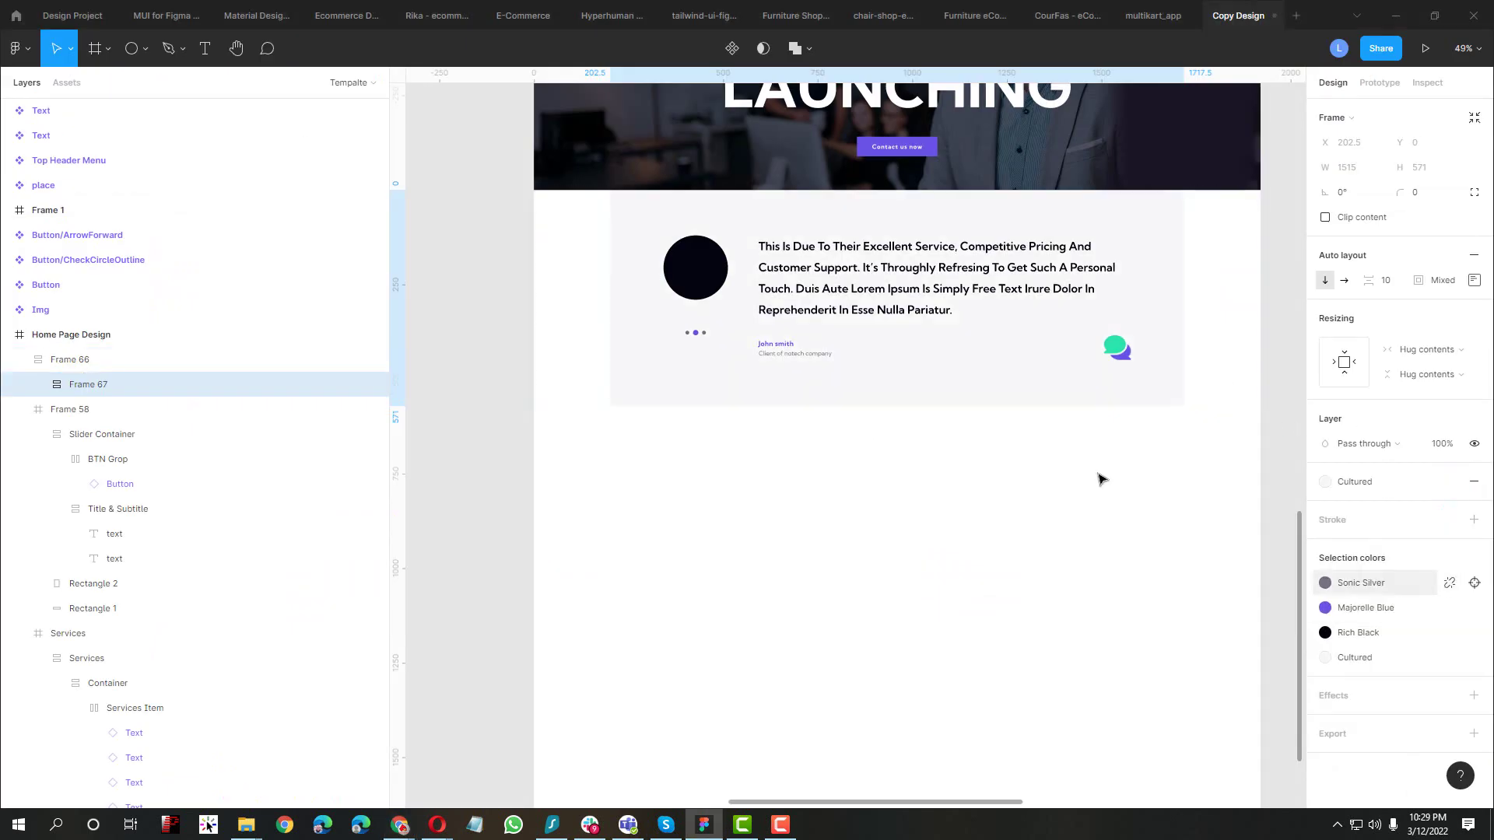
click(711, 596)
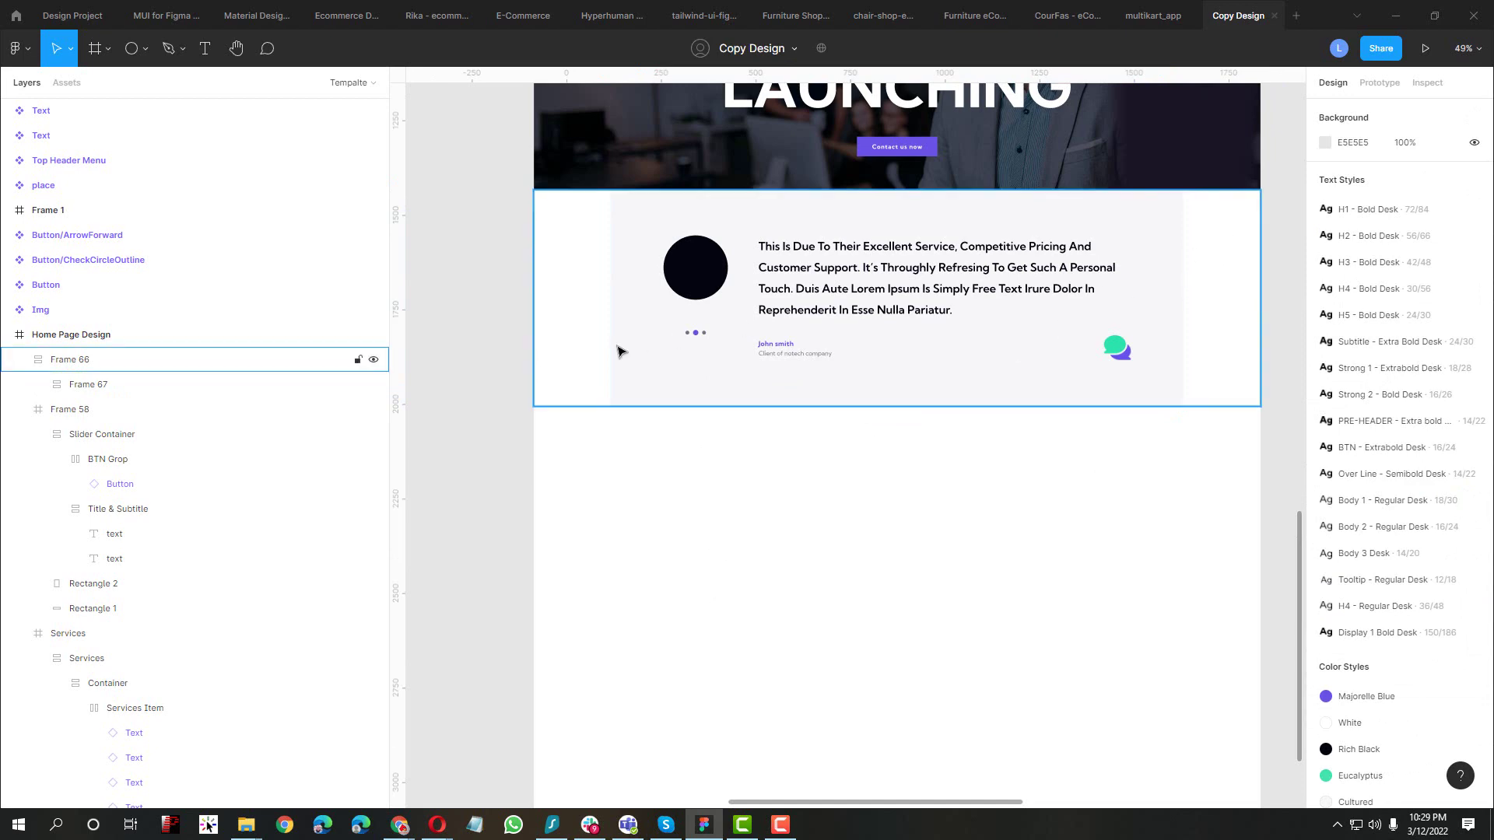
Check the divider on the reference website, draw a line below the testimonial container in the inner frame, and set its width to Fill container
click(716, 357)
click(760, 543)
key(alt+Tab)
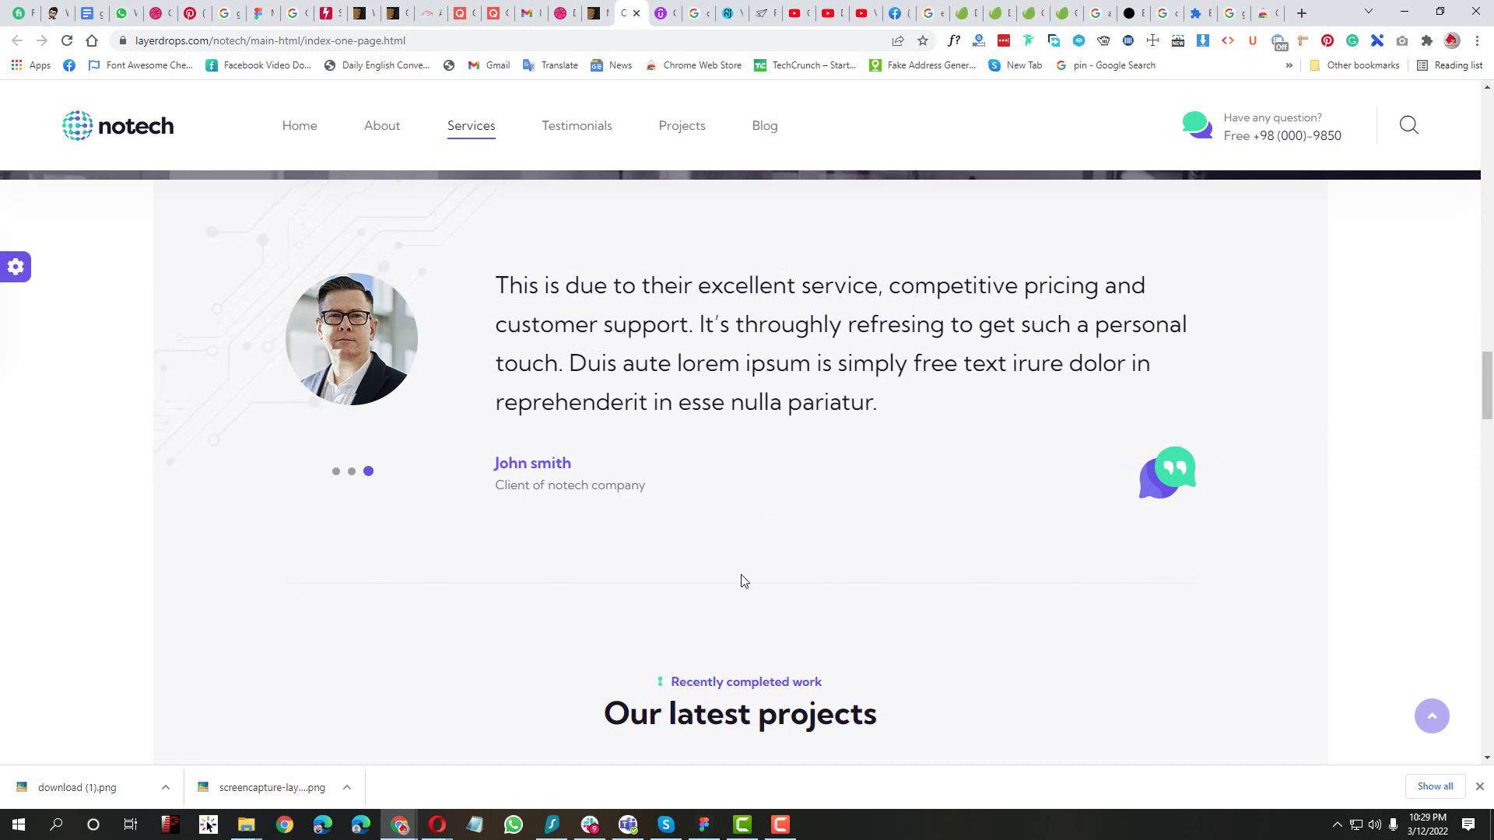
key(alt+Tab)
click(759, 324)
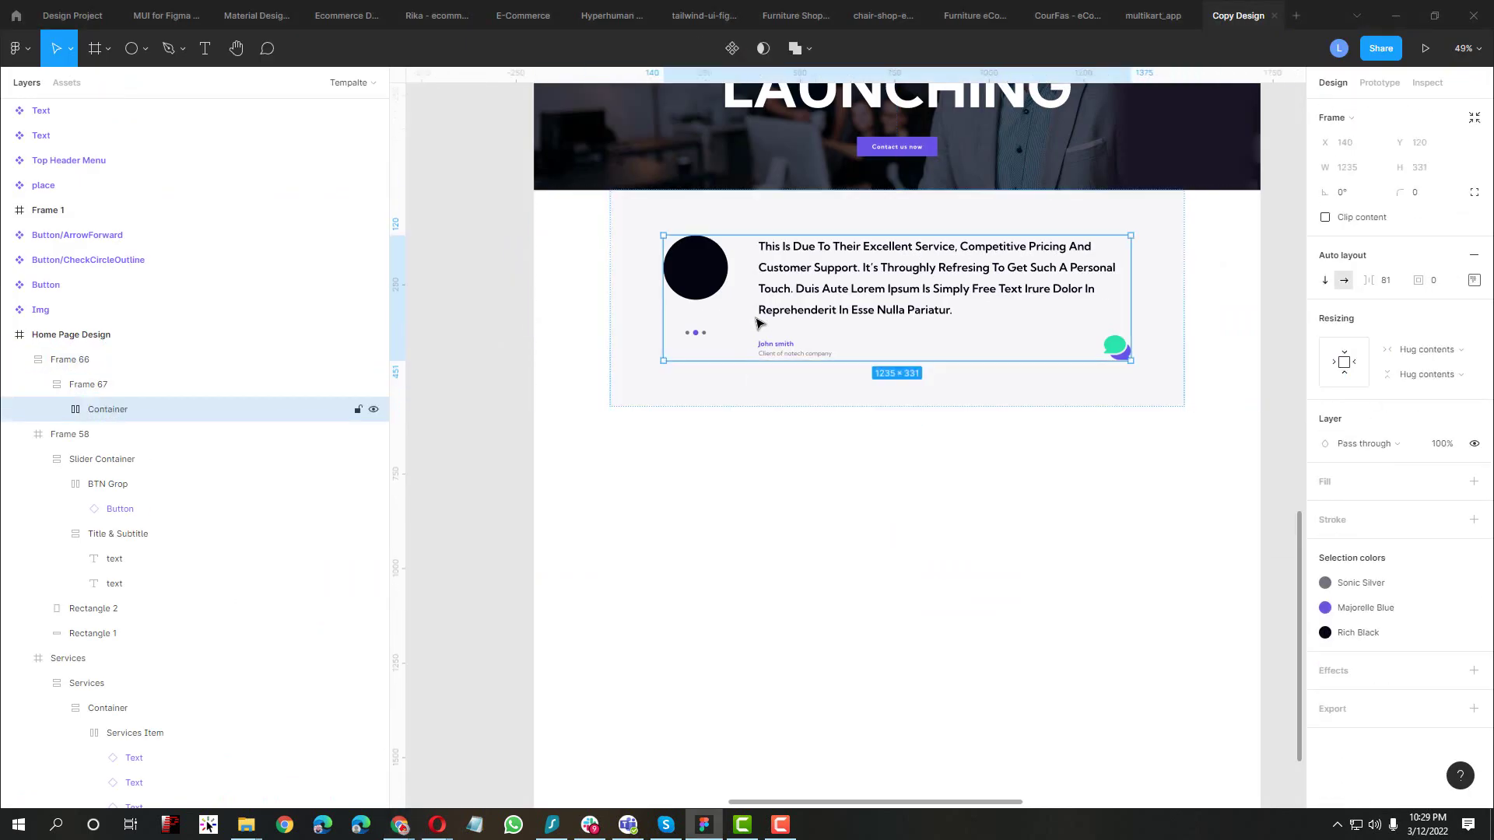
scroll(794, 387, up, 2)
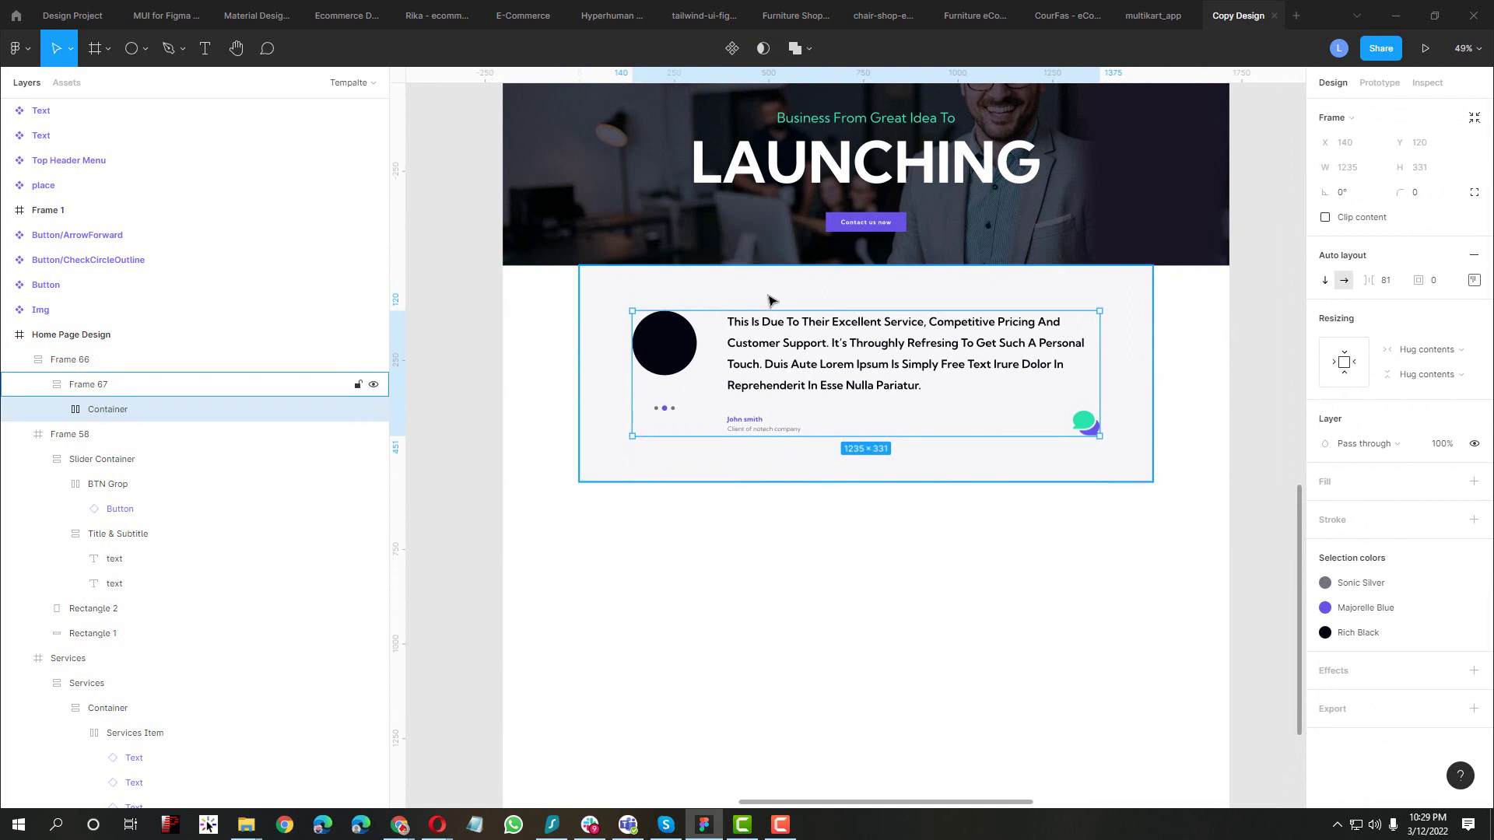
click(142, 60)
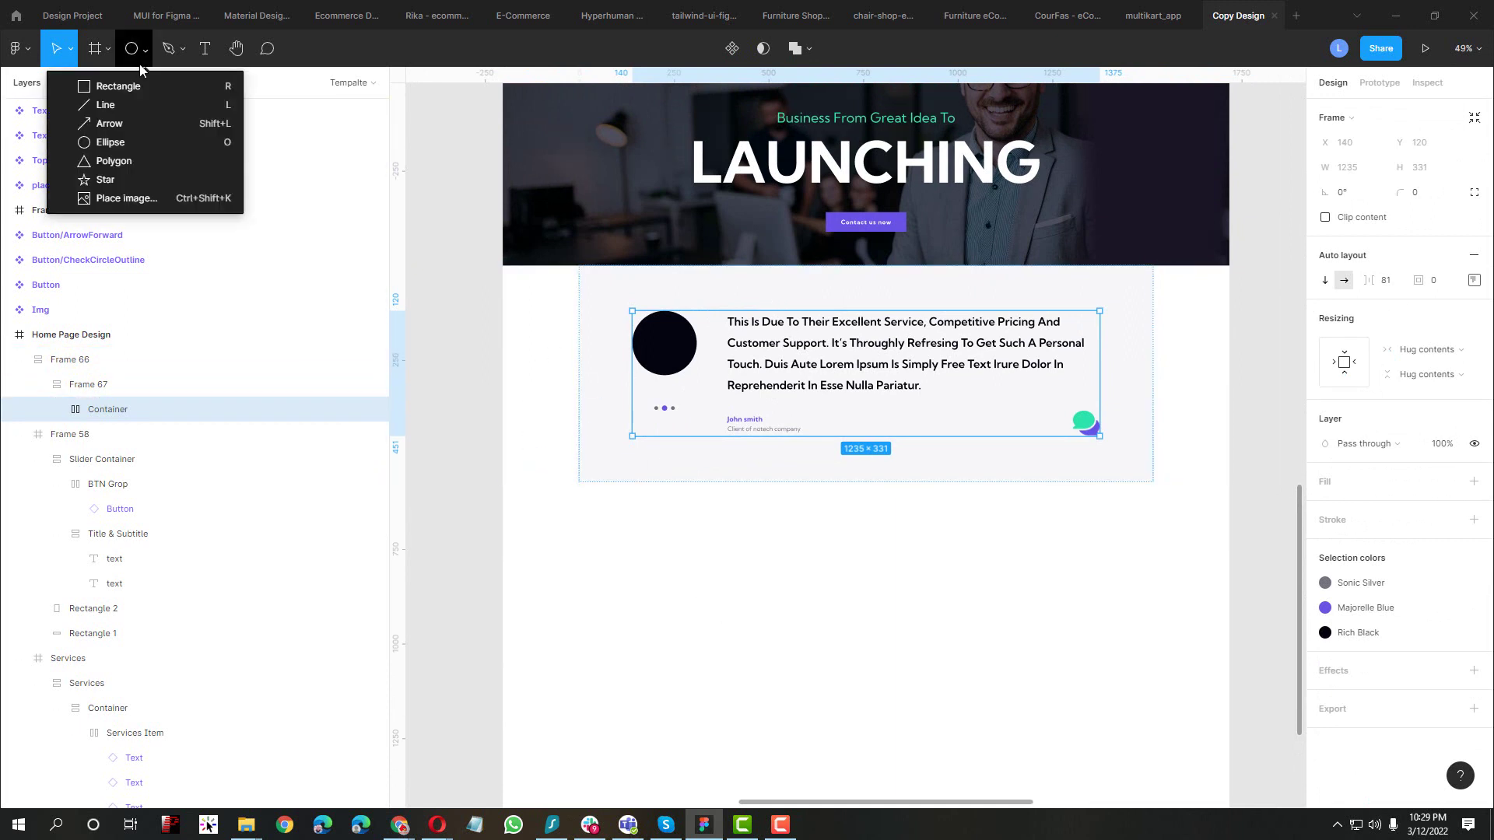
click(132, 106)
mouse_move(686, 503)
mouse_down()
mouse_move(703, 477)
mouse_move(1139, 484)
mouse_move(1099, 476)
mouse_up()
click(1452, 233)
click(1426, 250)
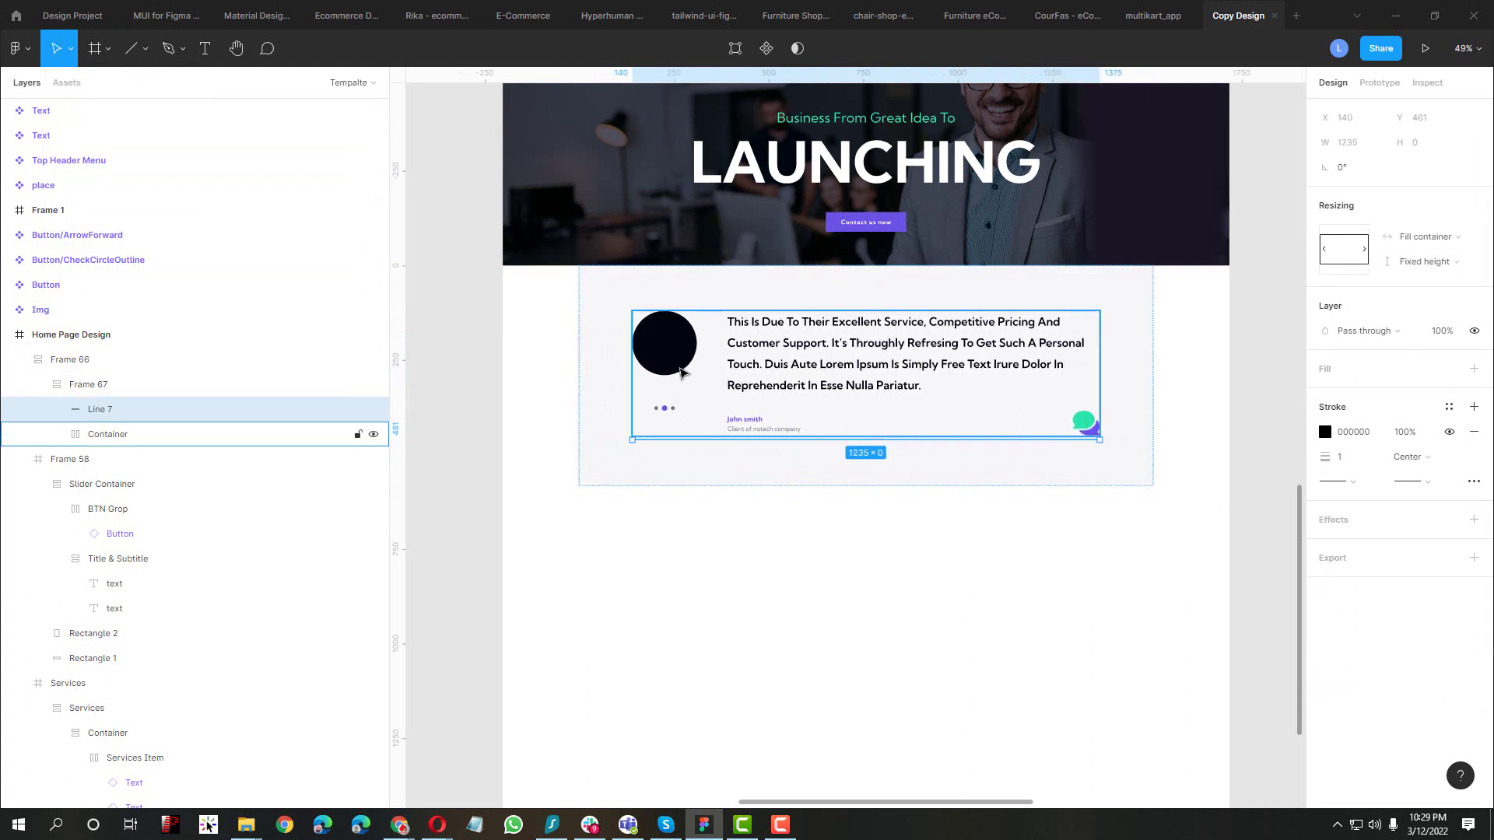
Examine the line's spacing beneath the testimonial container and compare it with the divider on the notech reference page
click(690, 327)
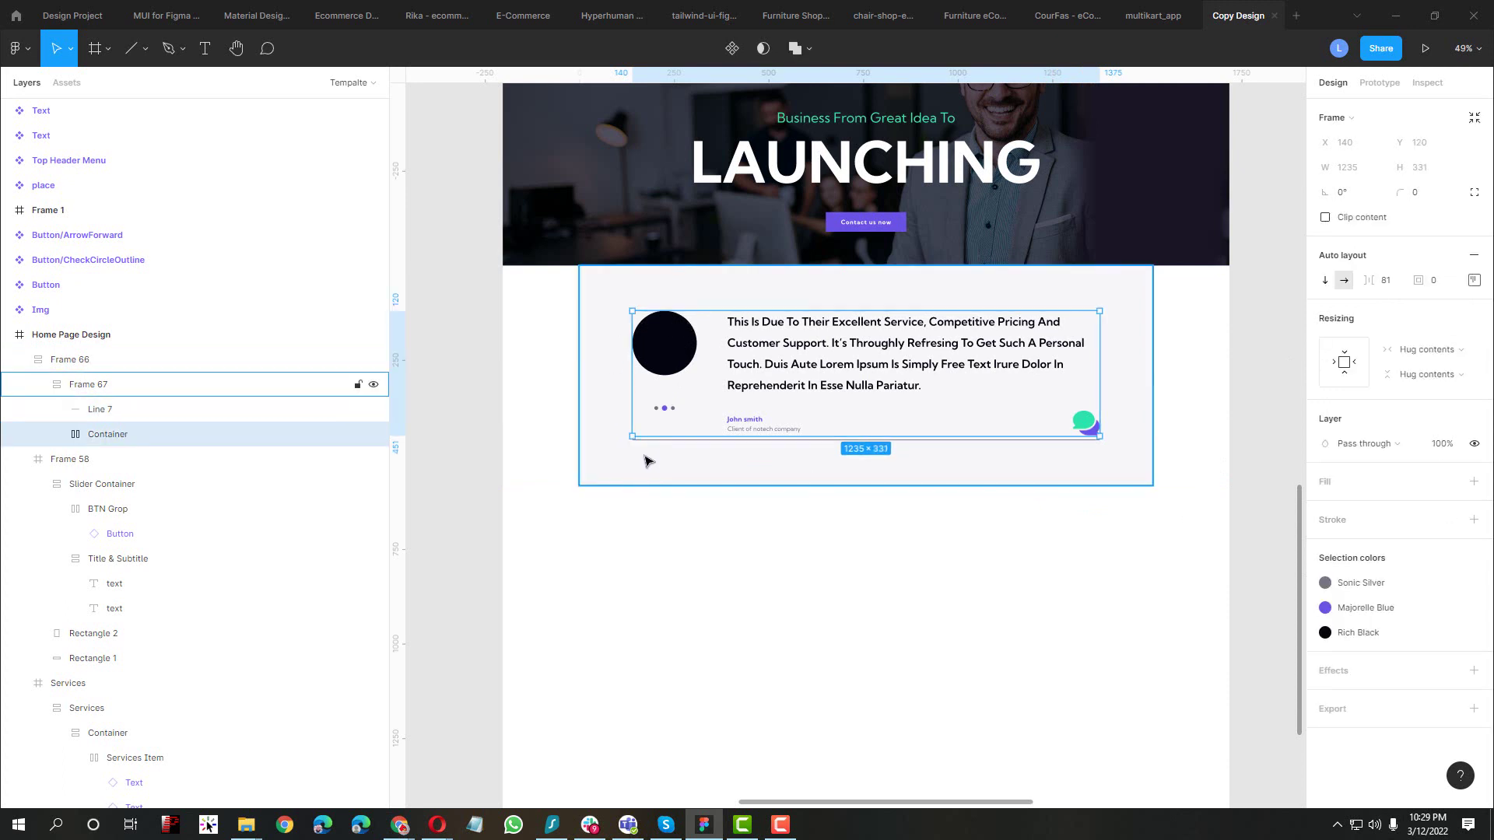
scroll(673, 444, up, 5)
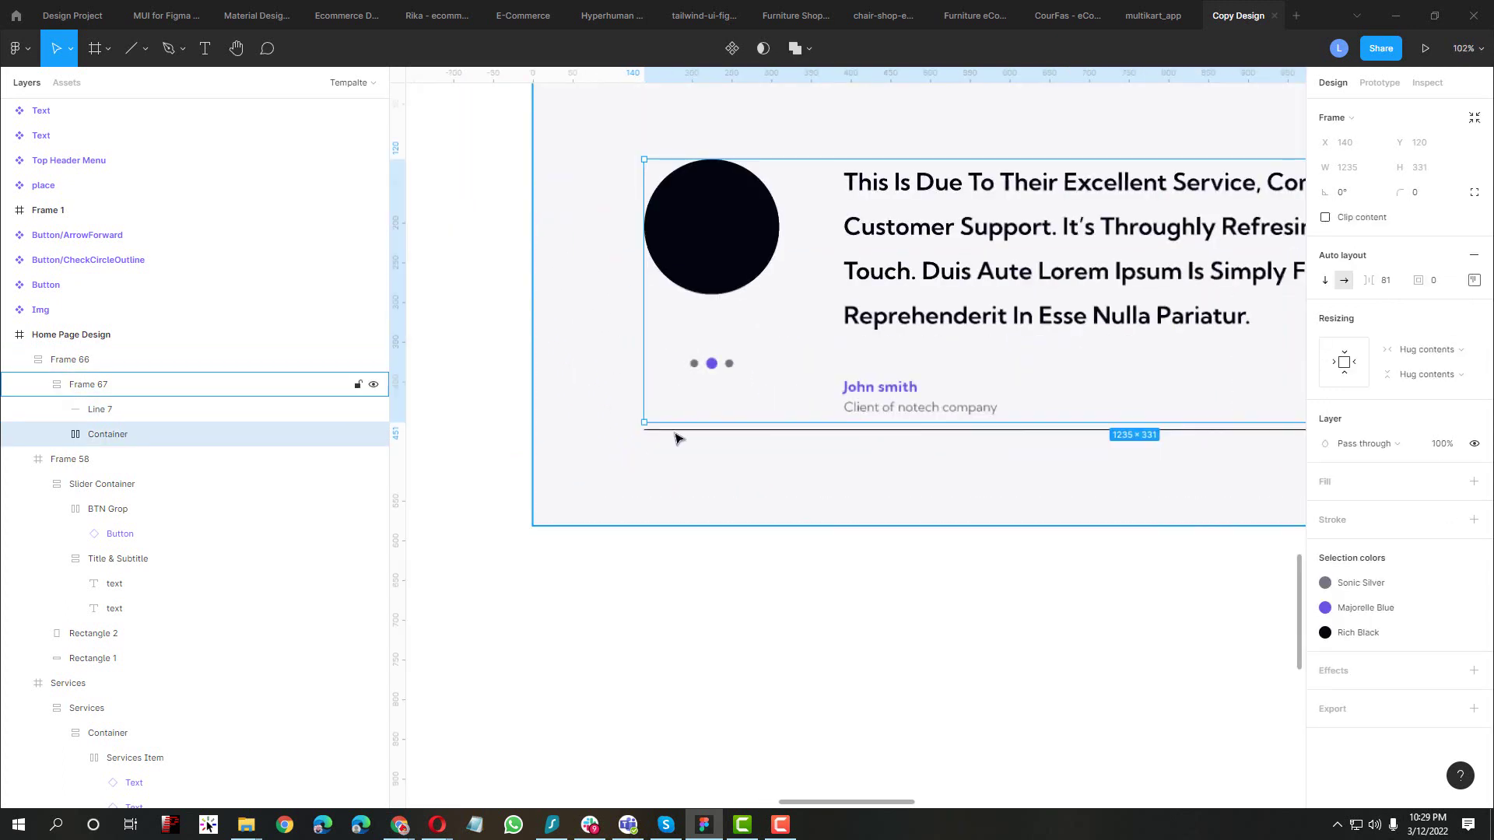
click(681, 435)
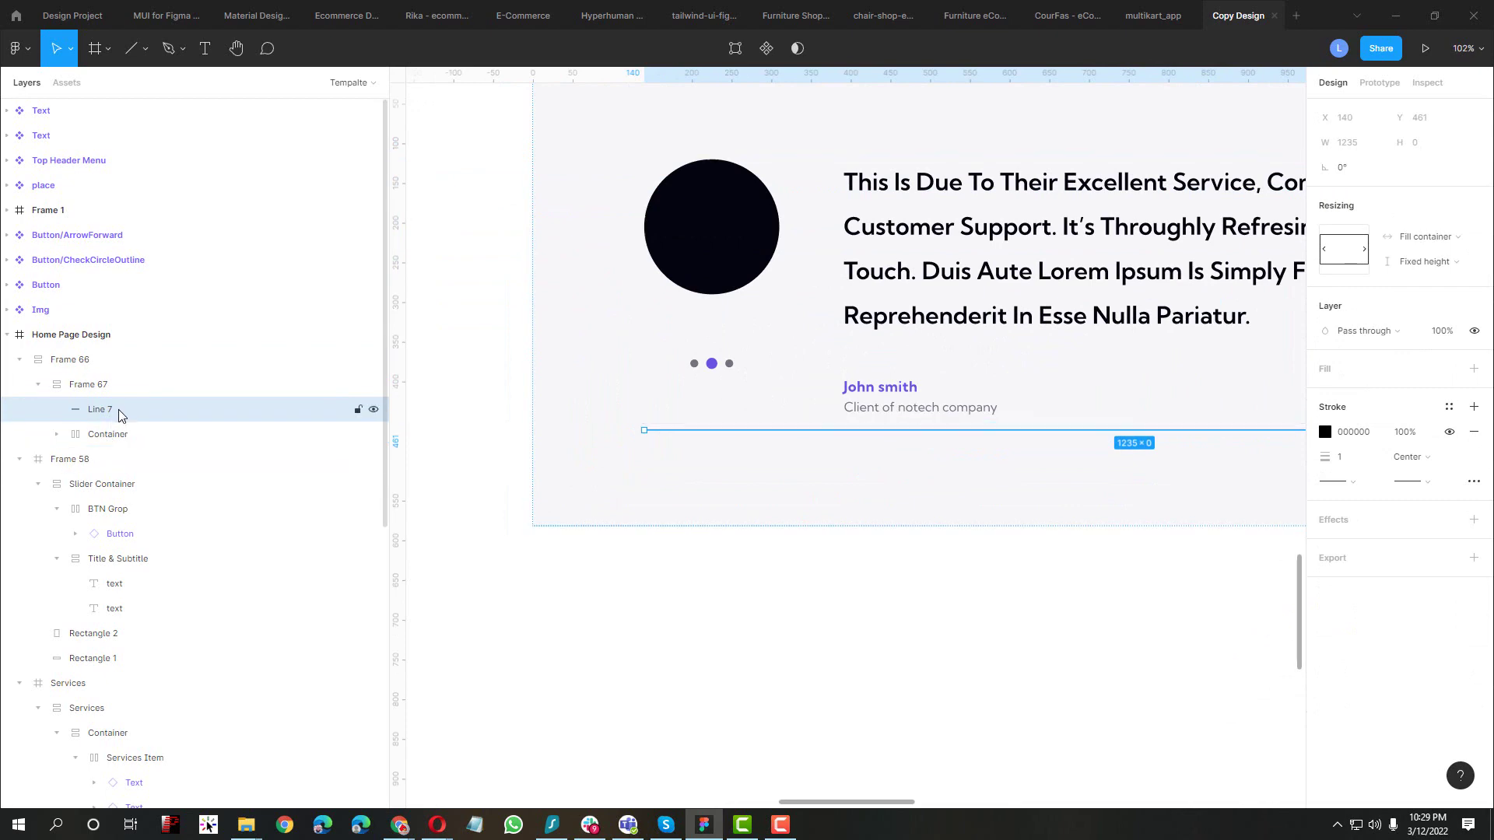
click(94, 393)
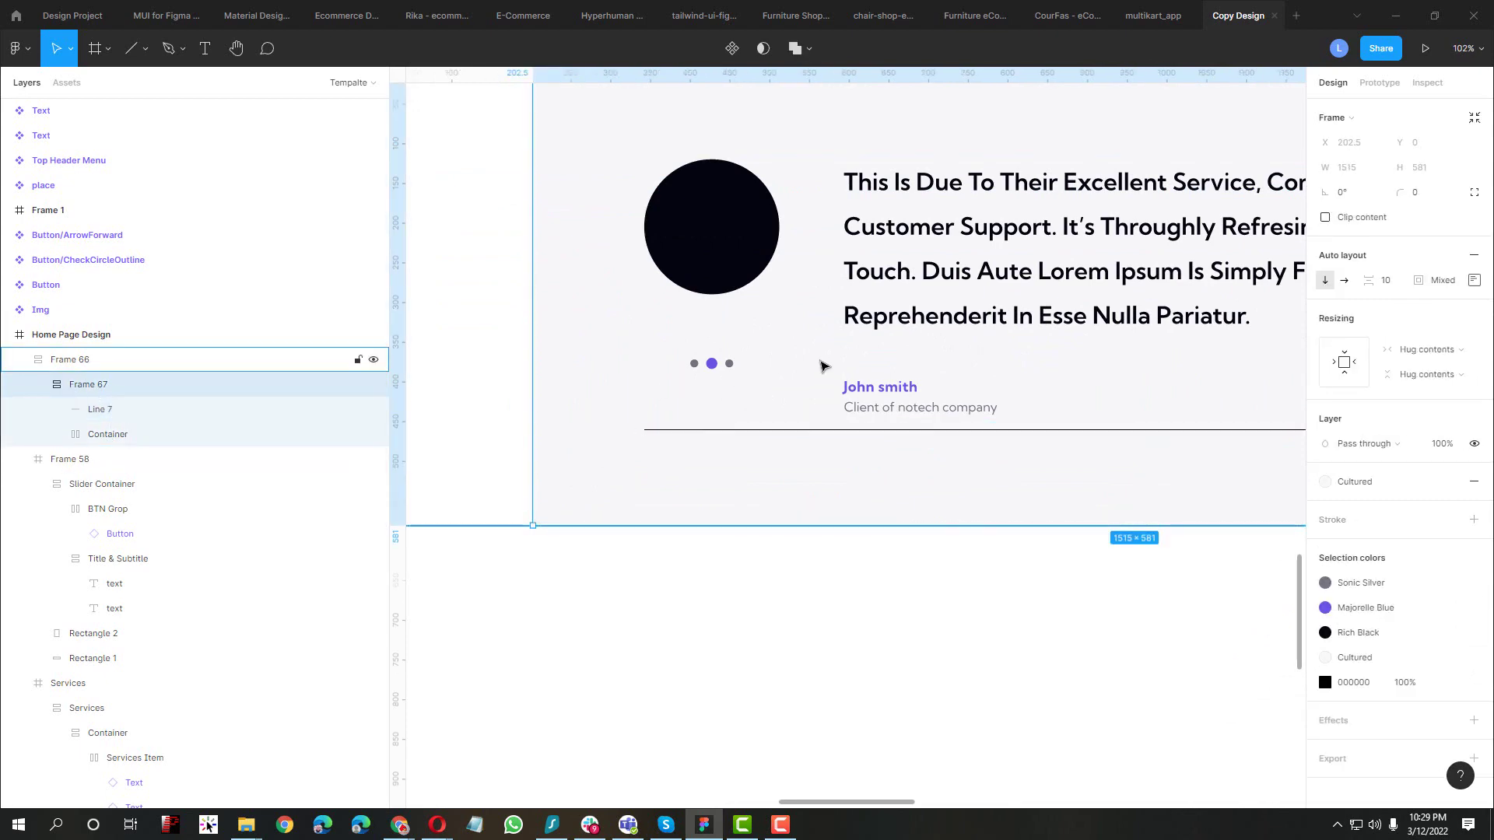
scroll(791, 381, down, 5)
click(753, 340)
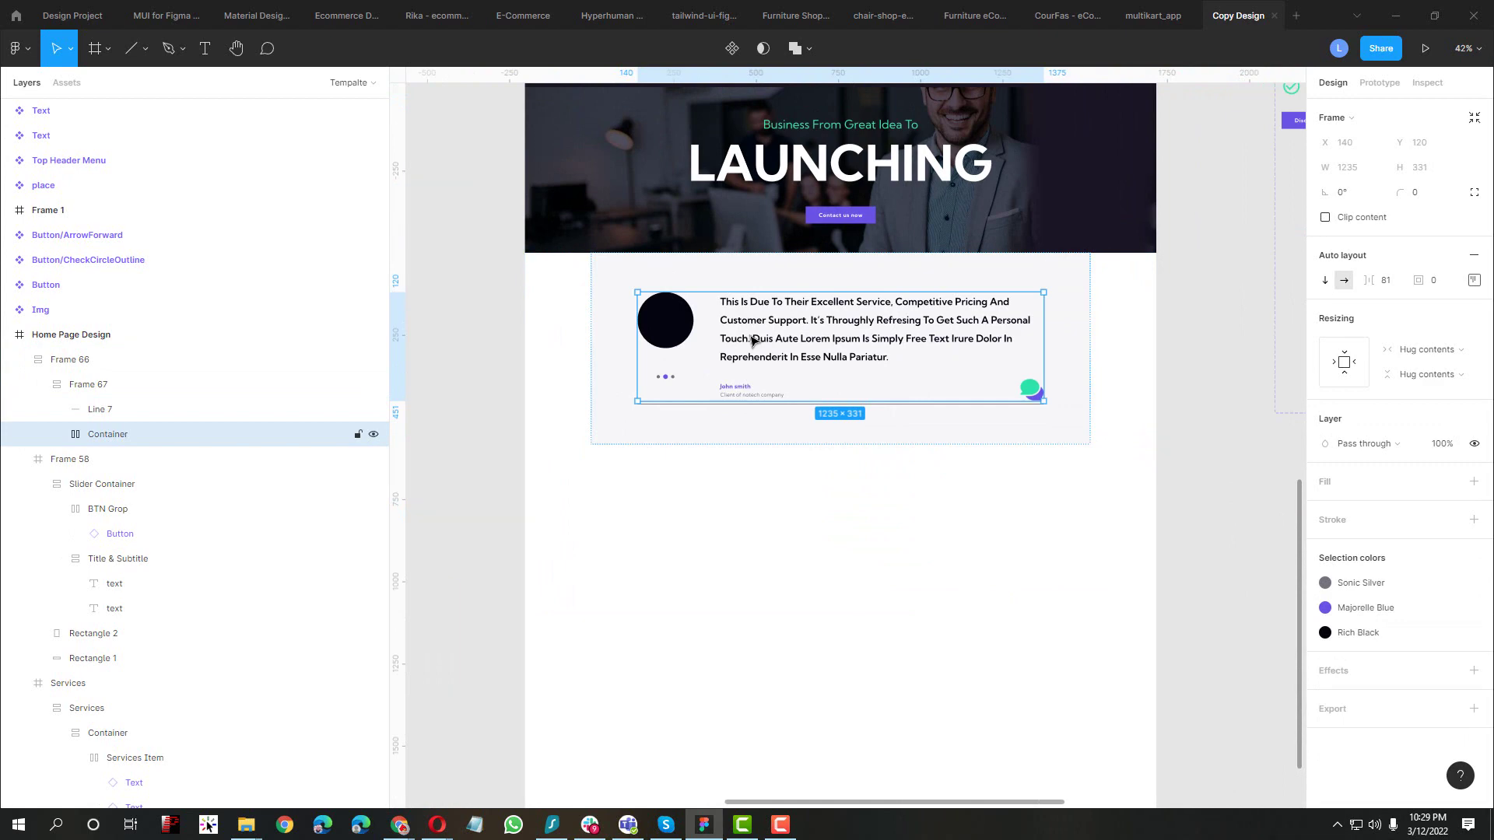
key(alt+Tab)
scroll(586, 390, down, 3)
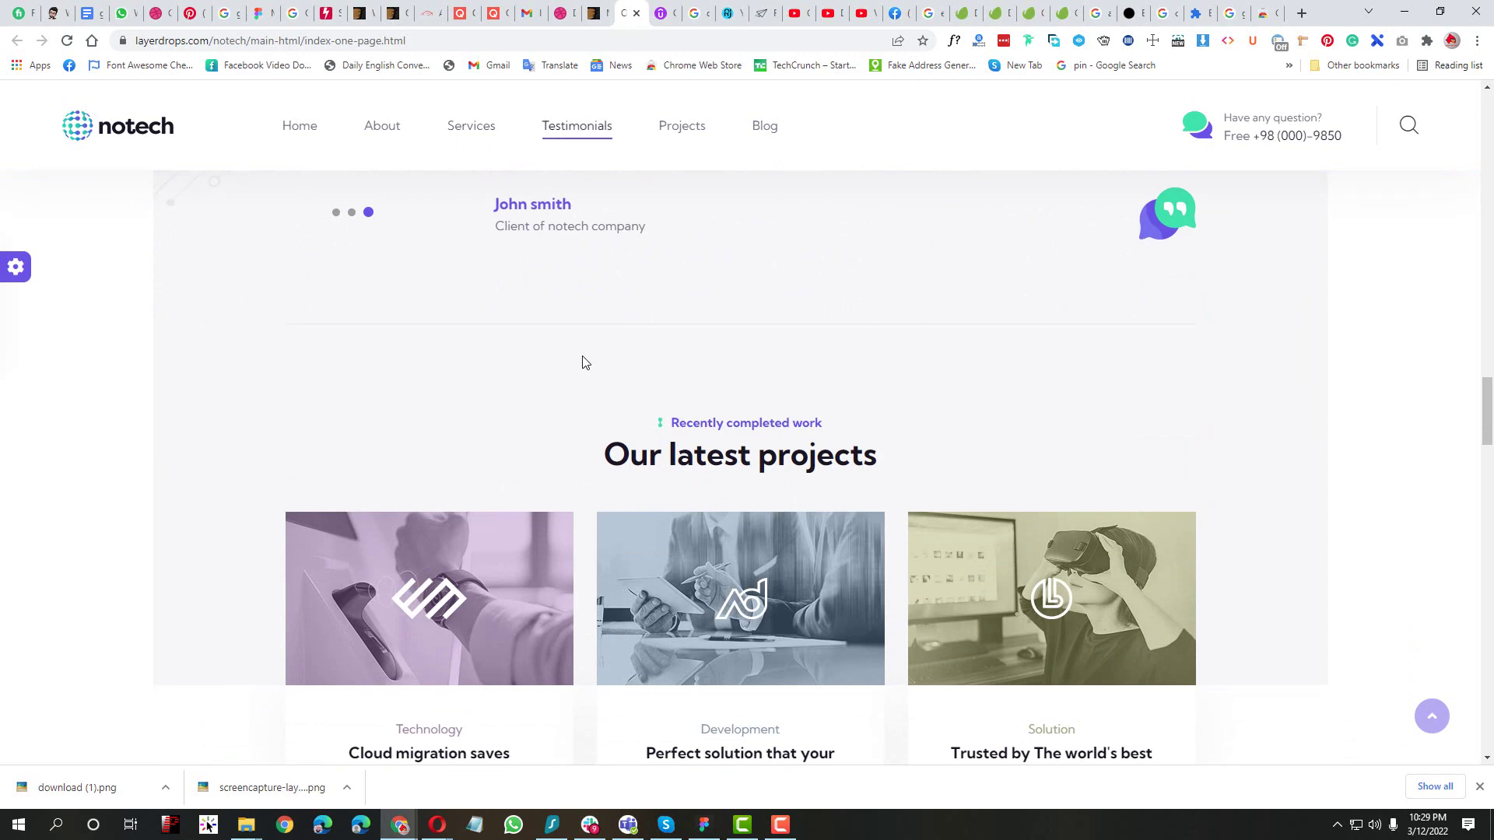
key(alt+Tab)
Set the inner frame's bottom padding to 0 and the spacing between its items to 120
click(1077, 334)
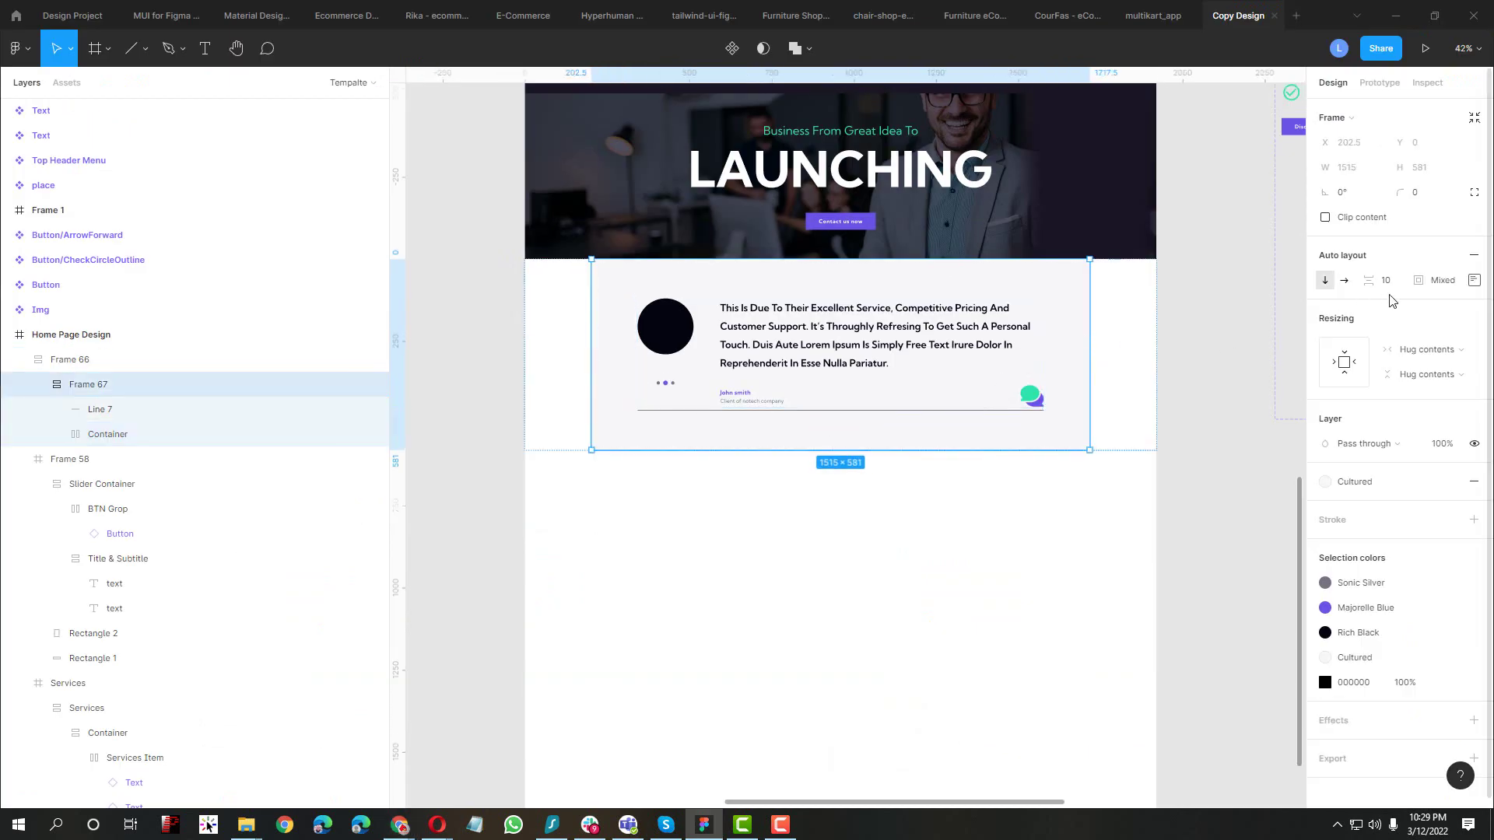
click(1473, 282)
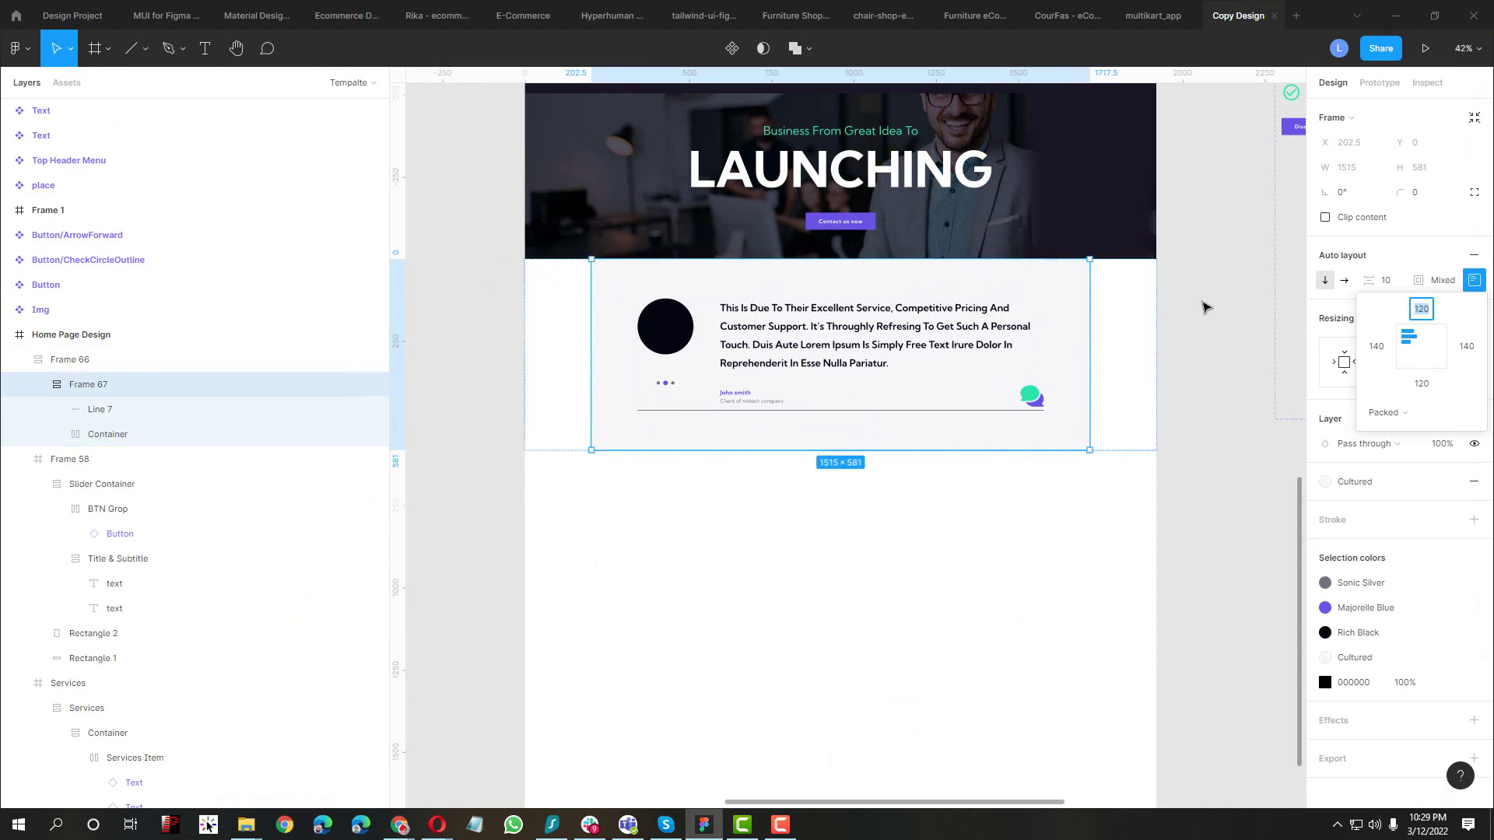
click(1417, 387)
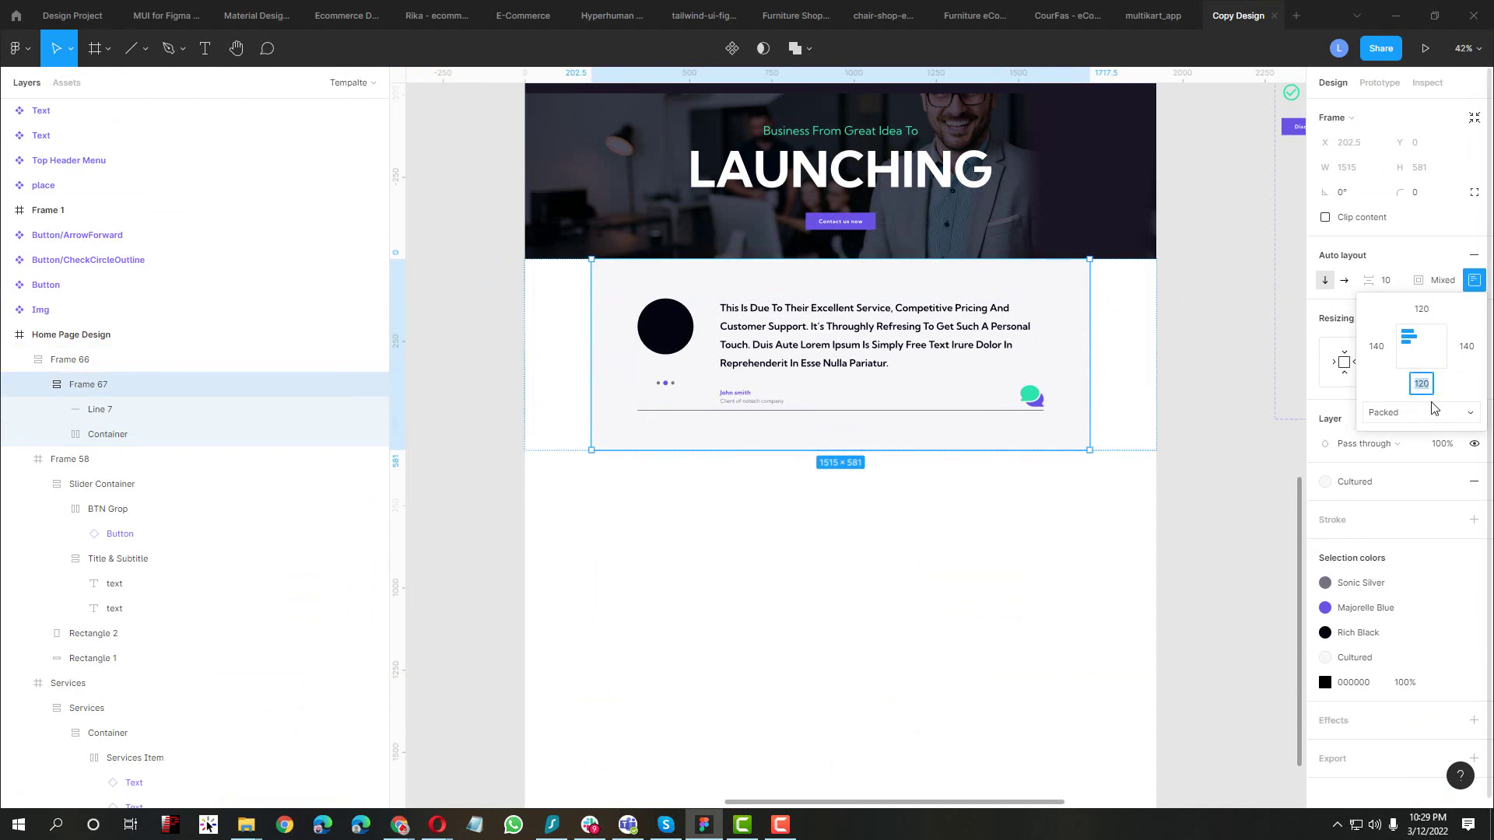
key(Return)
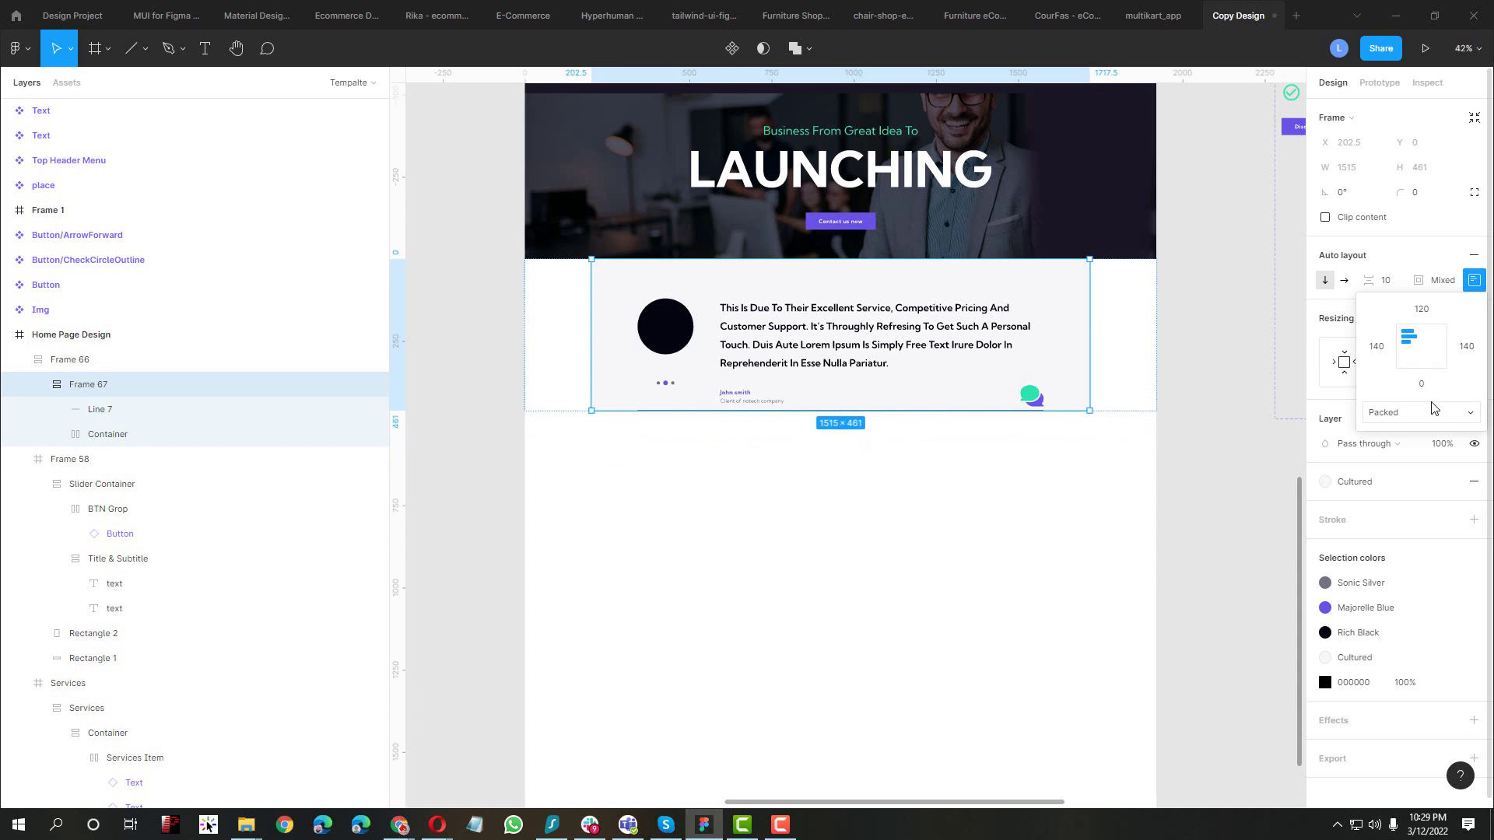
click(1386, 280)
text(120)
key(Return)
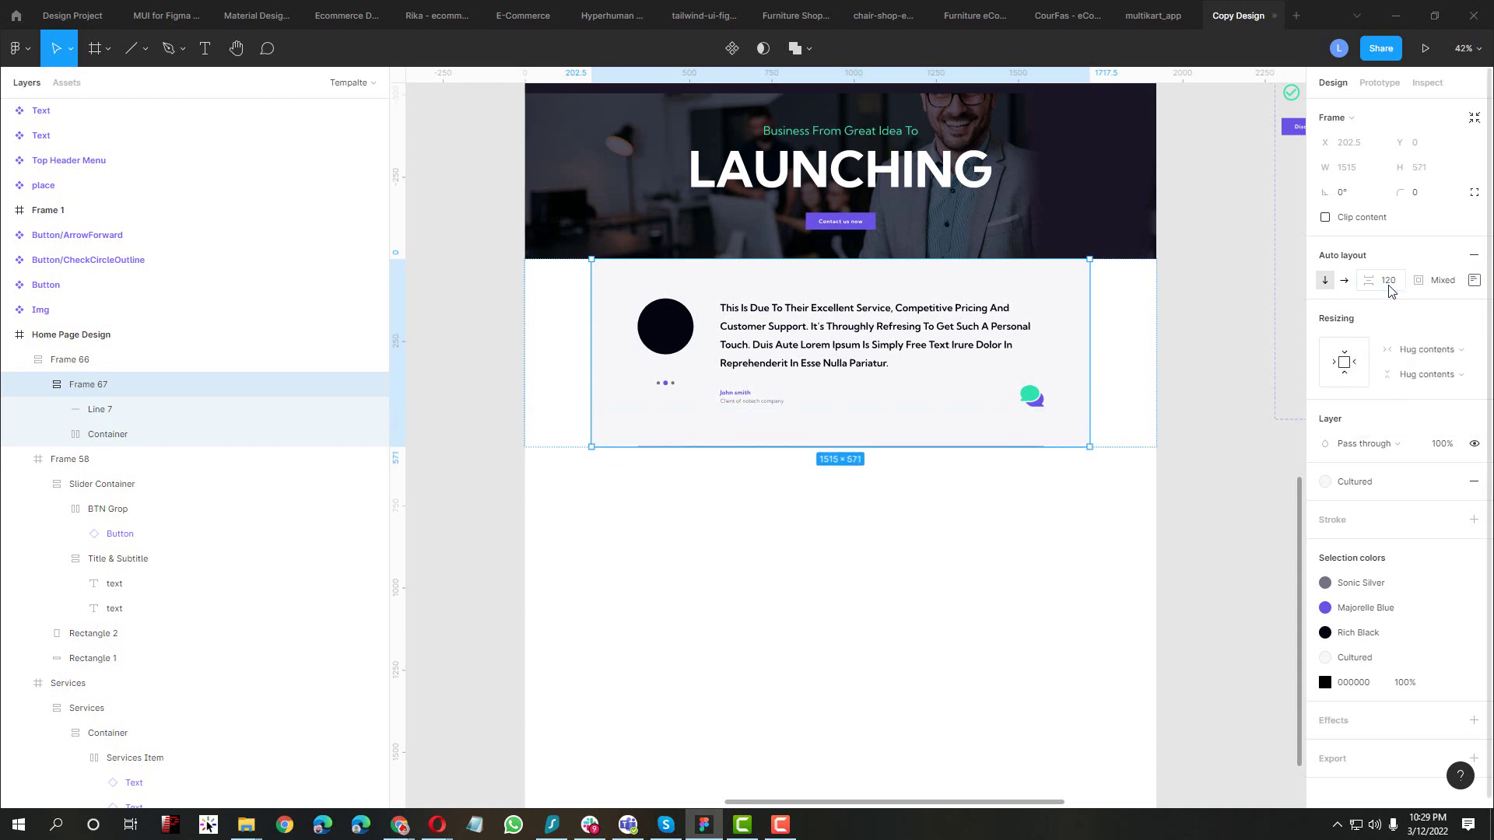
Compare the divider line with the reference website, apply the Sonic Silver color style to its stroke, and reselect the line
scroll(790, 467, up, 3)
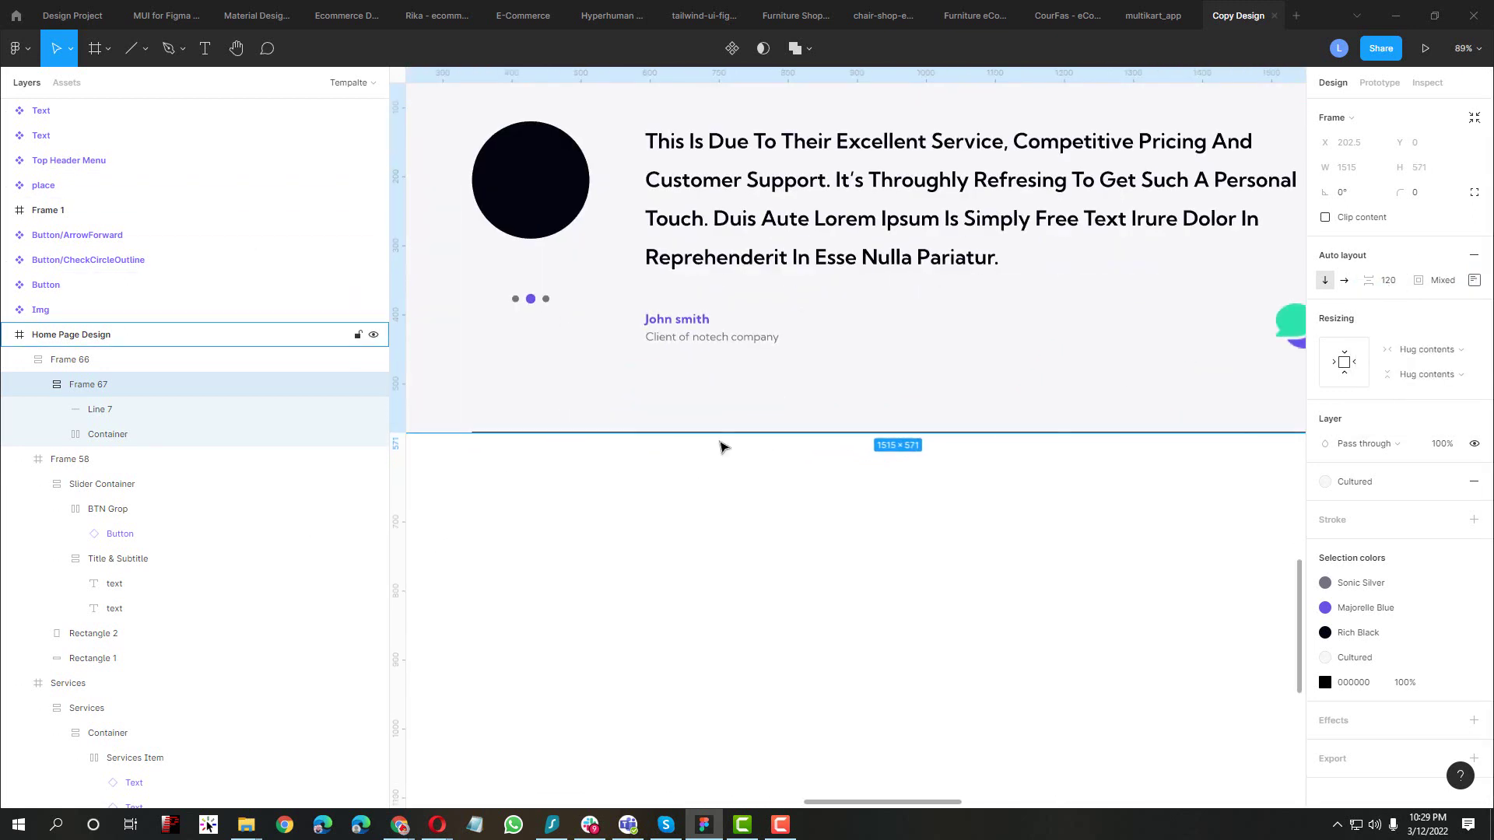
key(Escape)
key(alt+Tab)
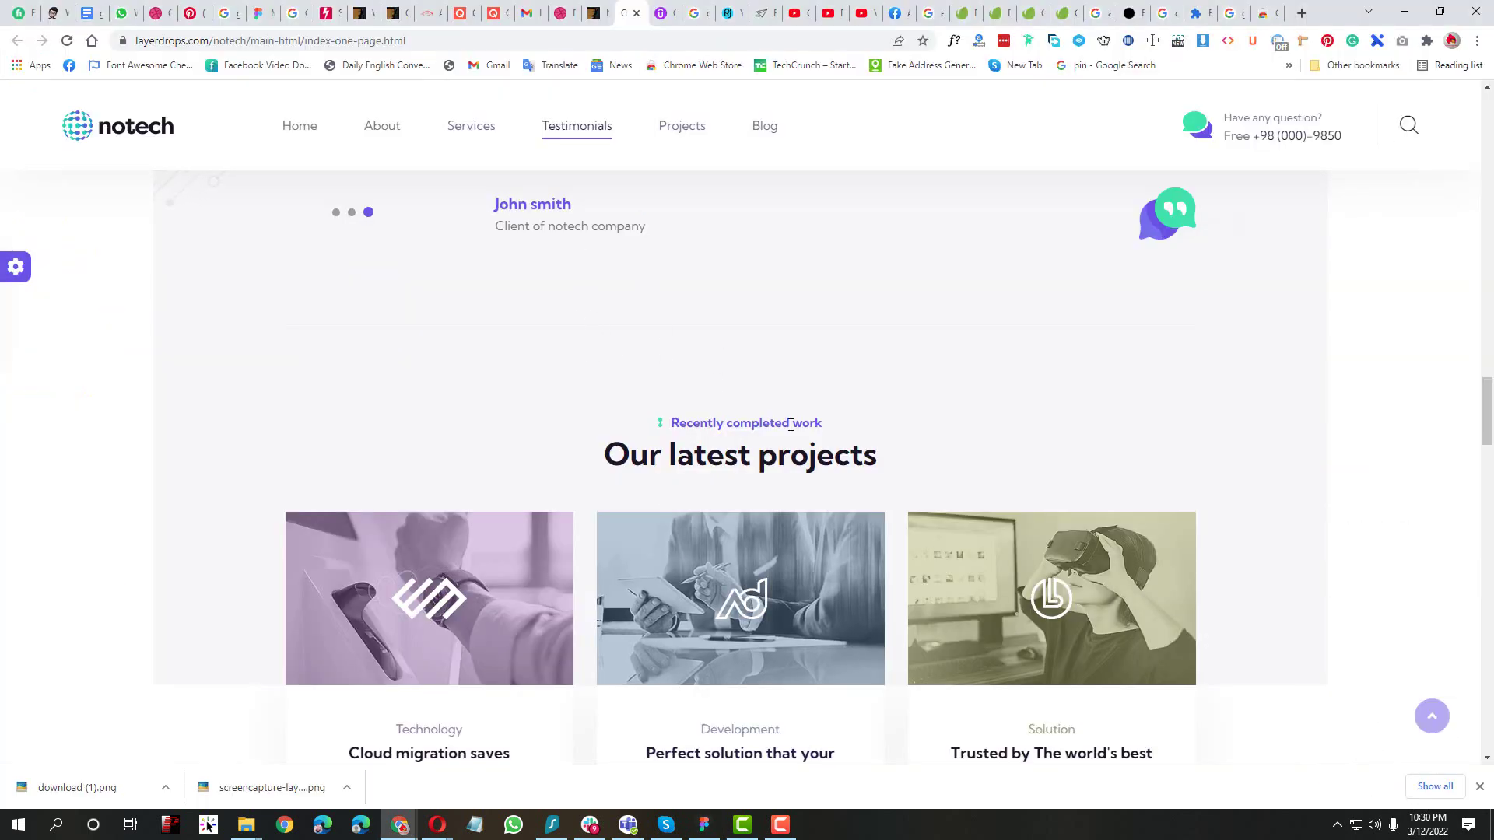
key(alt+Tab)
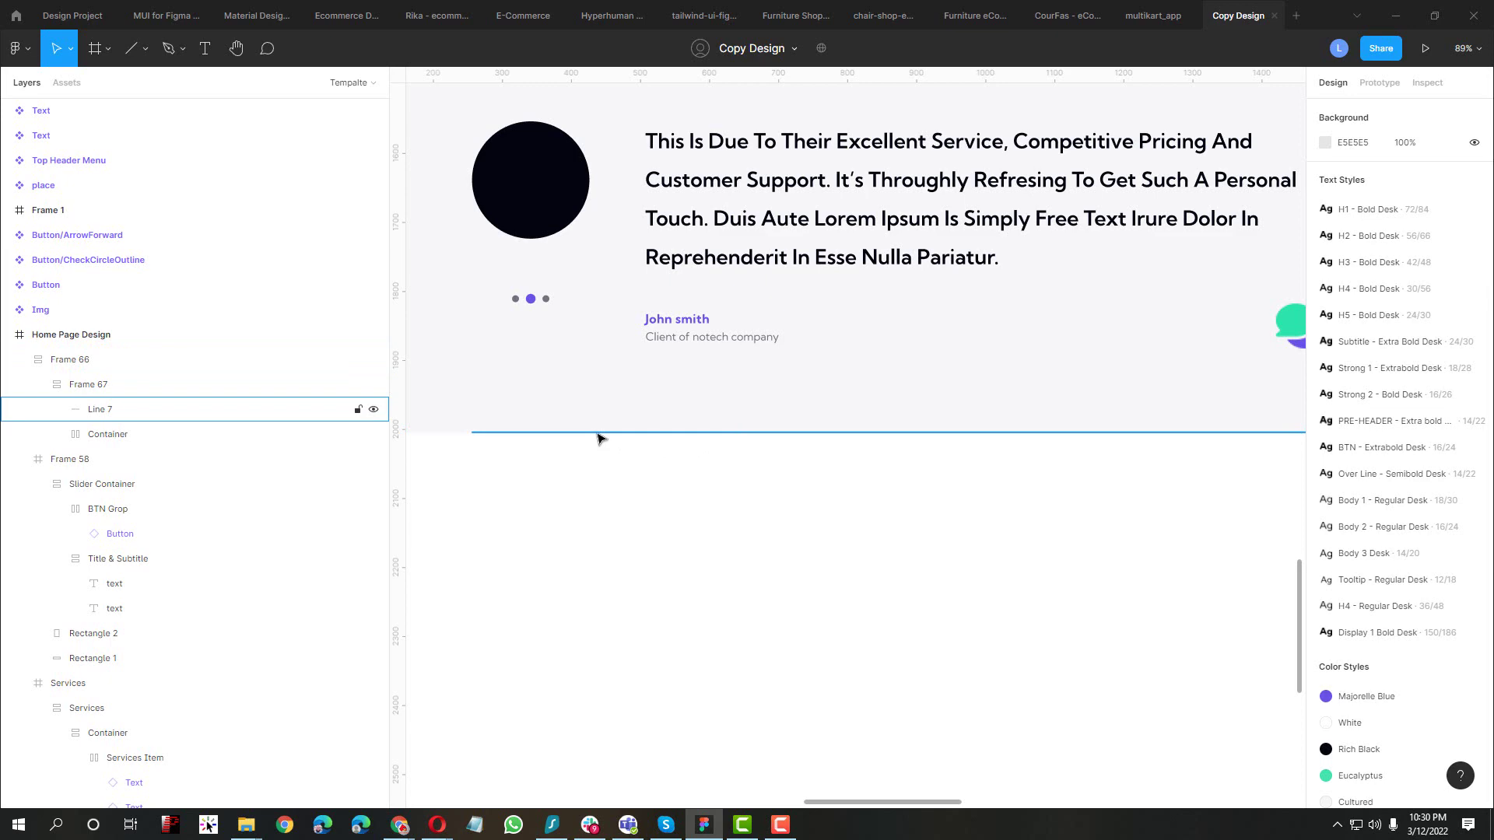
key(alt+Tab)
key(alt+Tab)
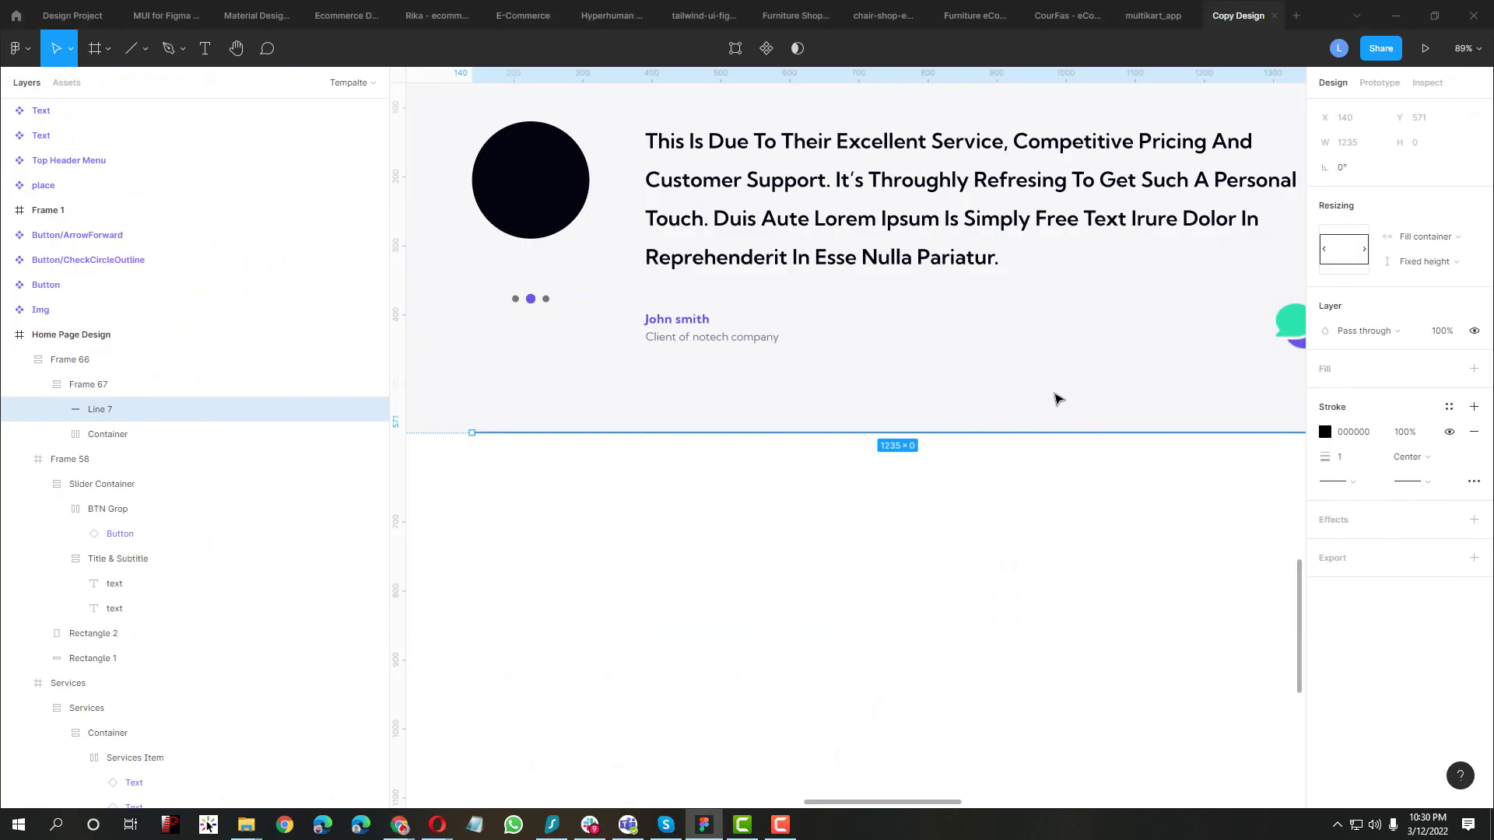
click(1449, 408)
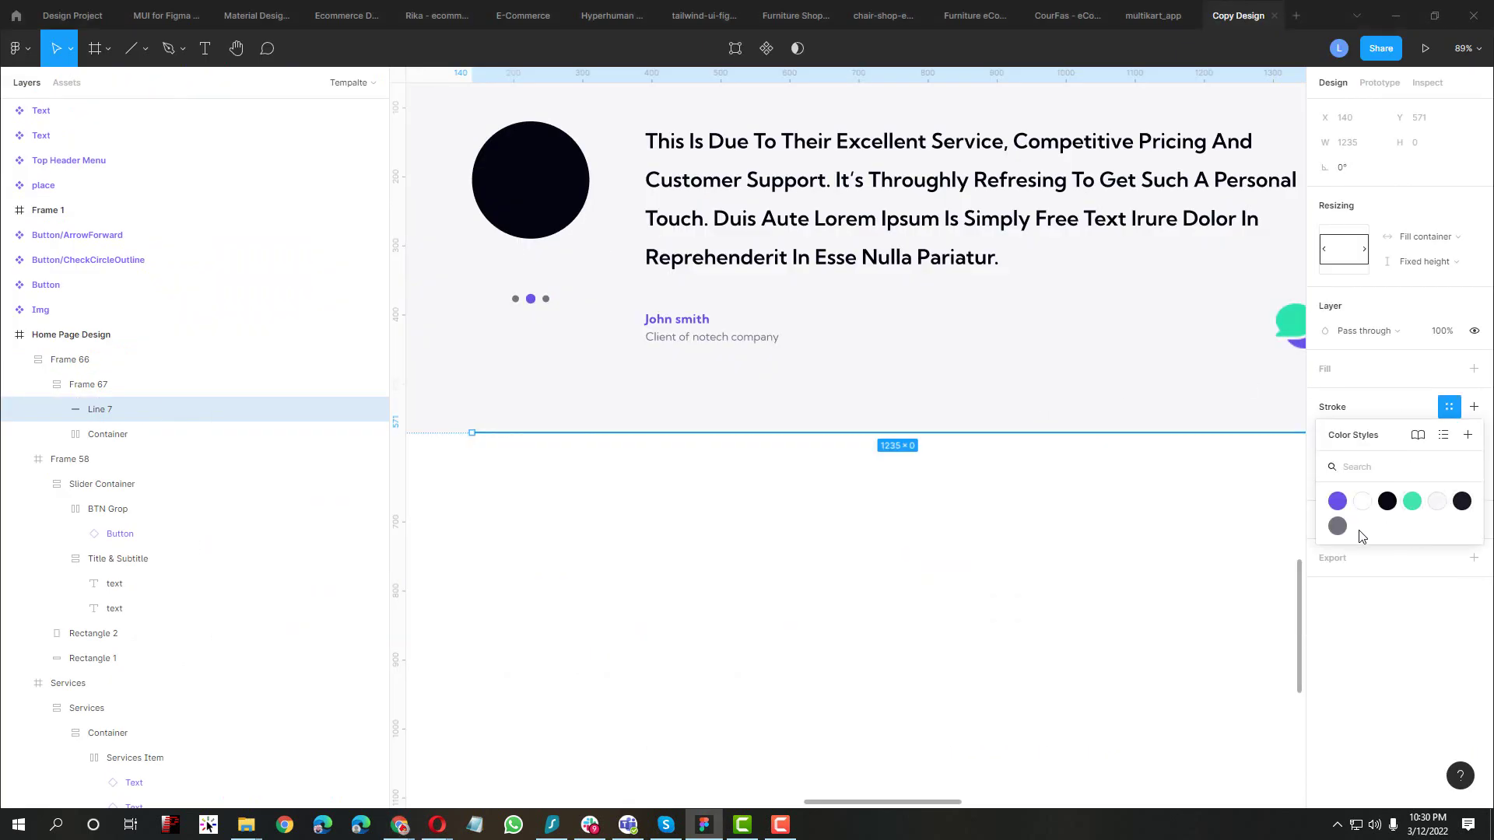
click(840, 610)
scroll(828, 607, down, 3)
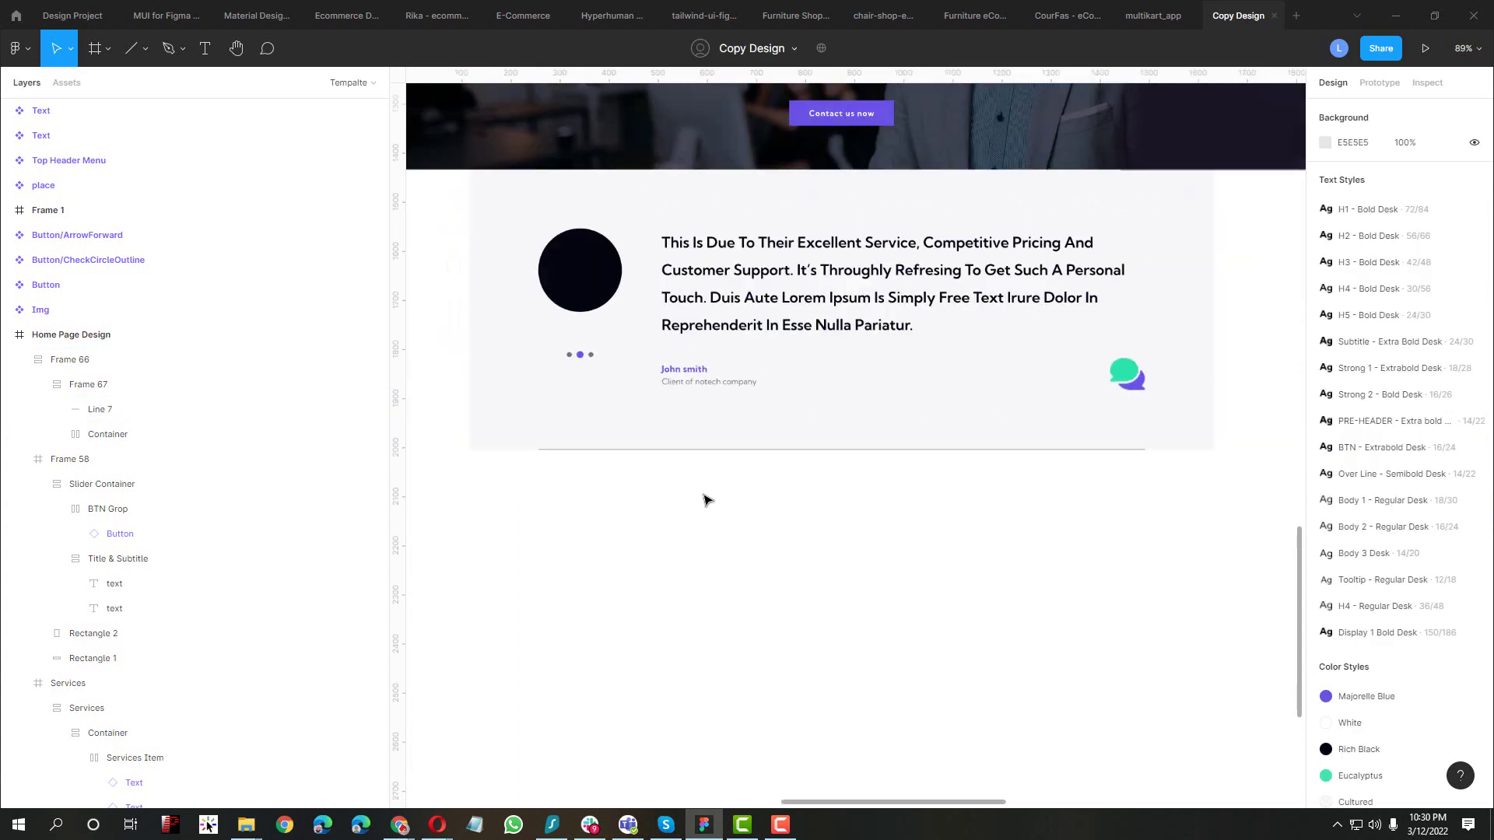
click(669, 452)
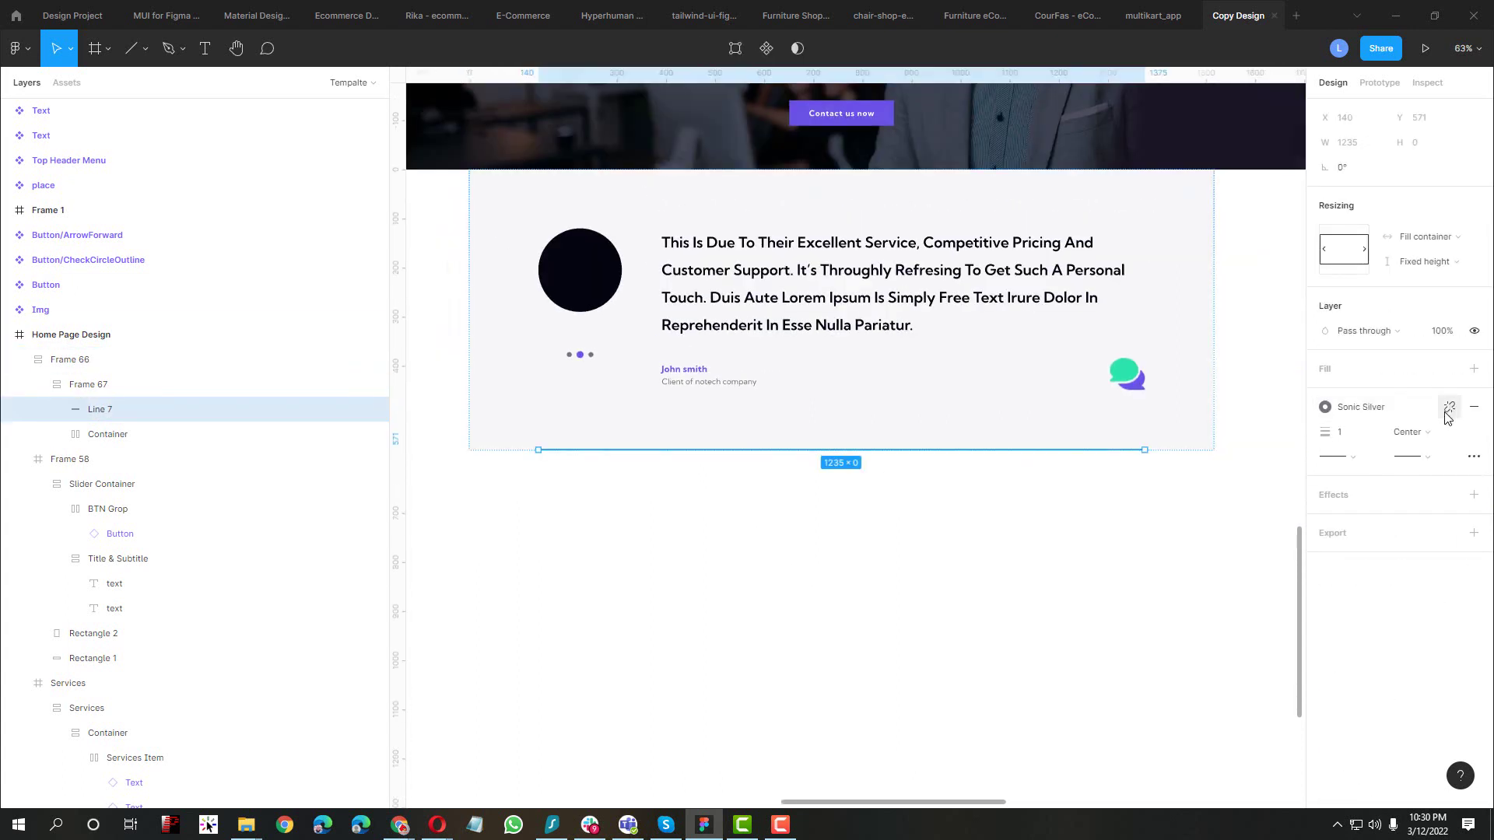
Detach the color style from the divider line's stroke and set the stroke opacity to 30%
click(1418, 430)
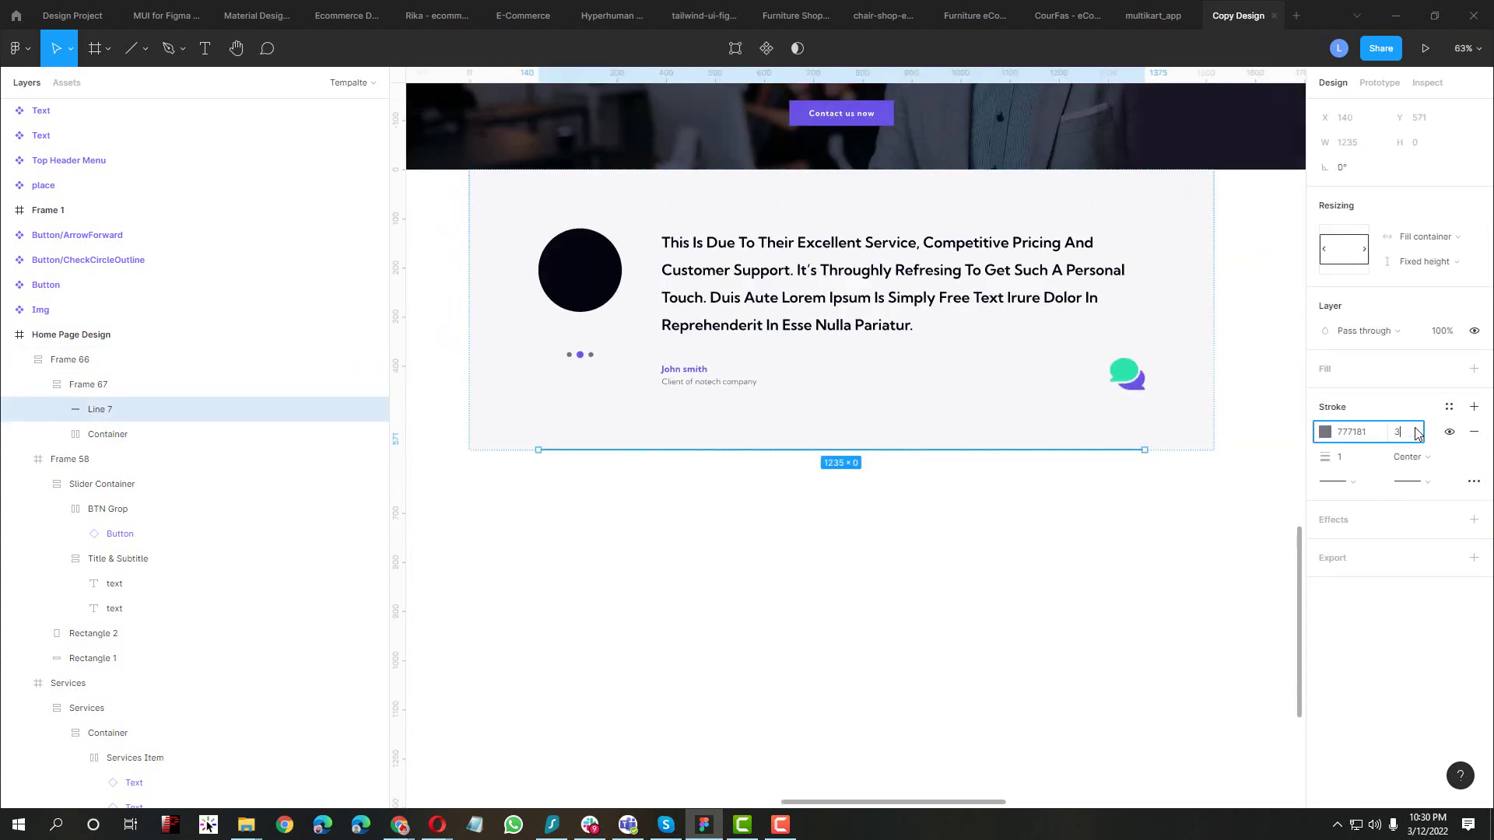
text(30)
key(Return)
click(878, 588)
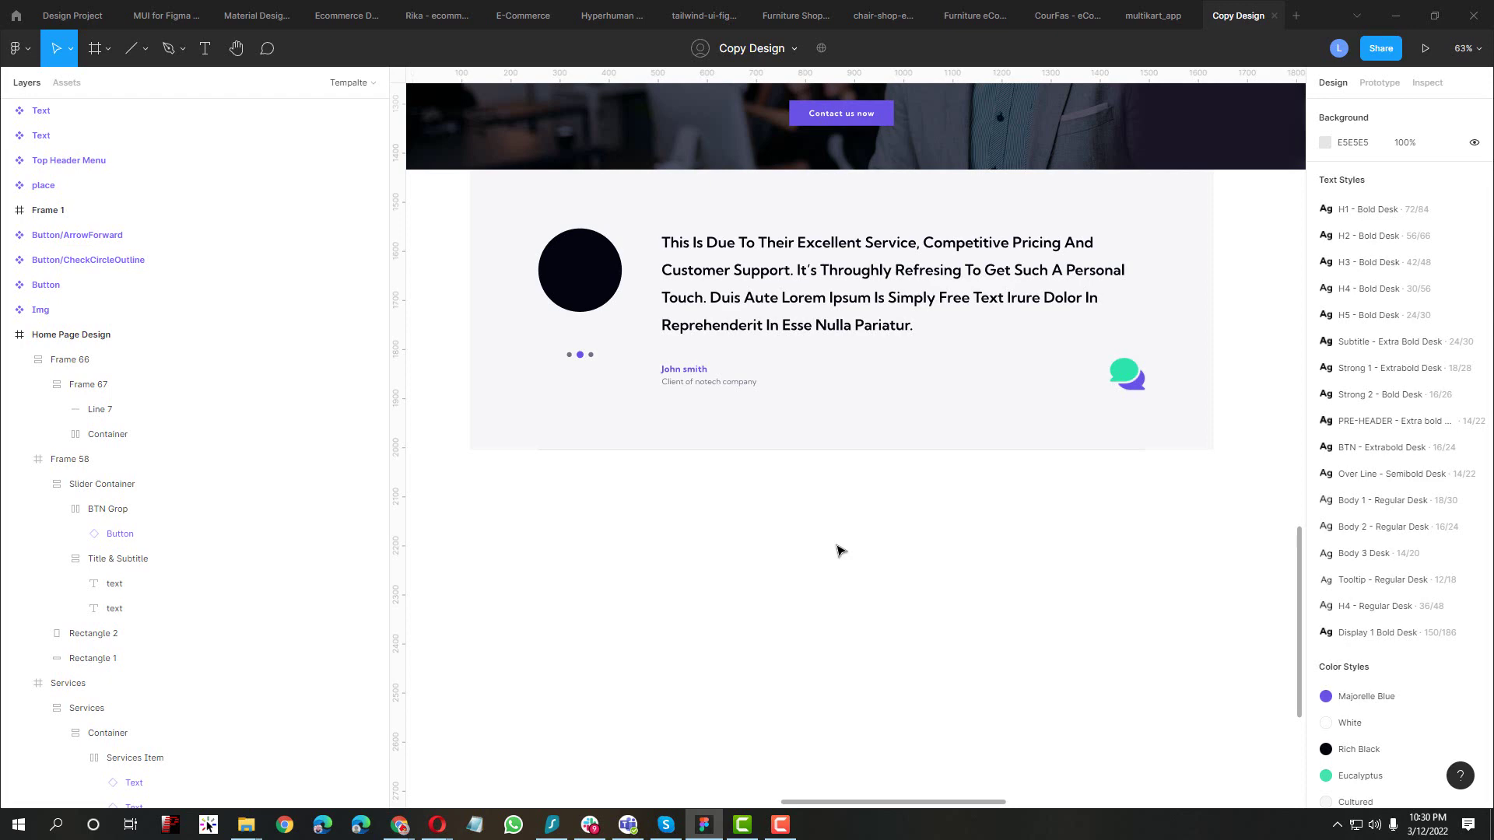
Examine the "Our latest projects" heading on the notech reference page and compare it with the Text component's variants in the design file
key(alt+Tab)
scroll(749, 518, down, 3)
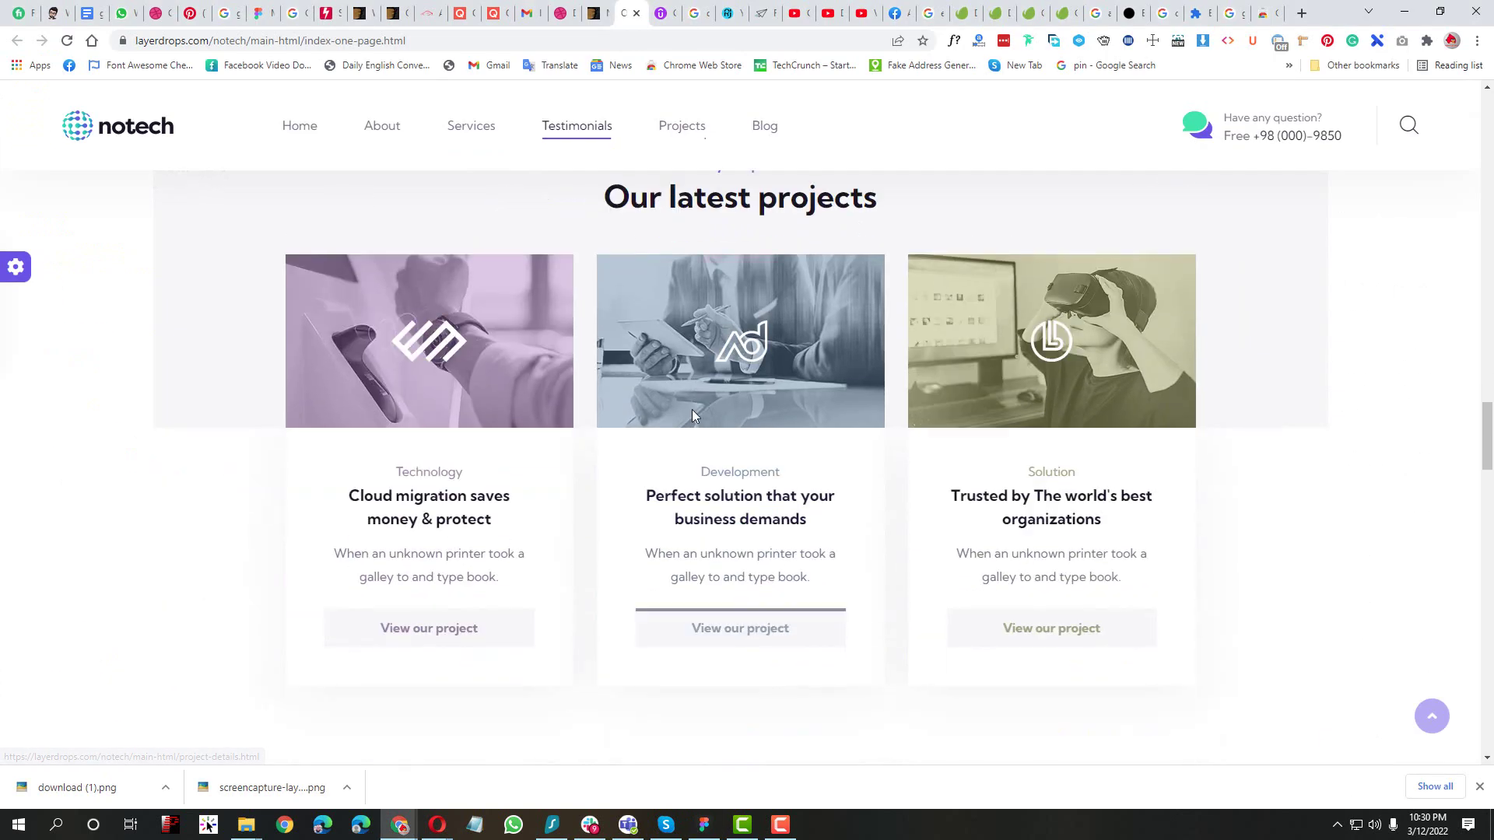
scroll(749, 518, up, 3)
drag(663, 425, 801, 429)
key(alt+Tab)
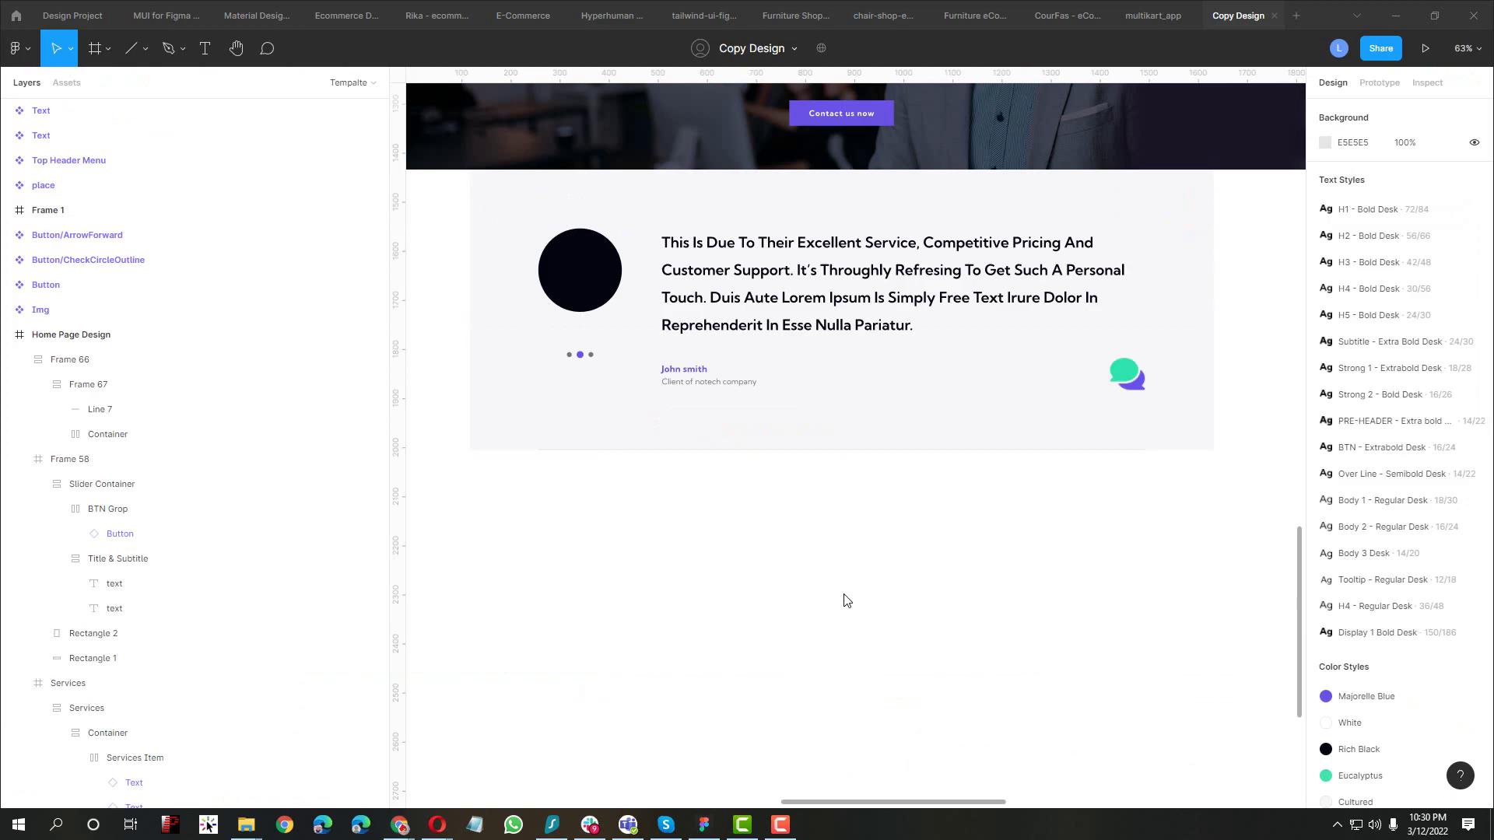
scroll(848, 615, up, 1)
scroll(855, 627, down, 5)
scroll(788, 588, down, 2)
scroll(788, 588, up, 5)
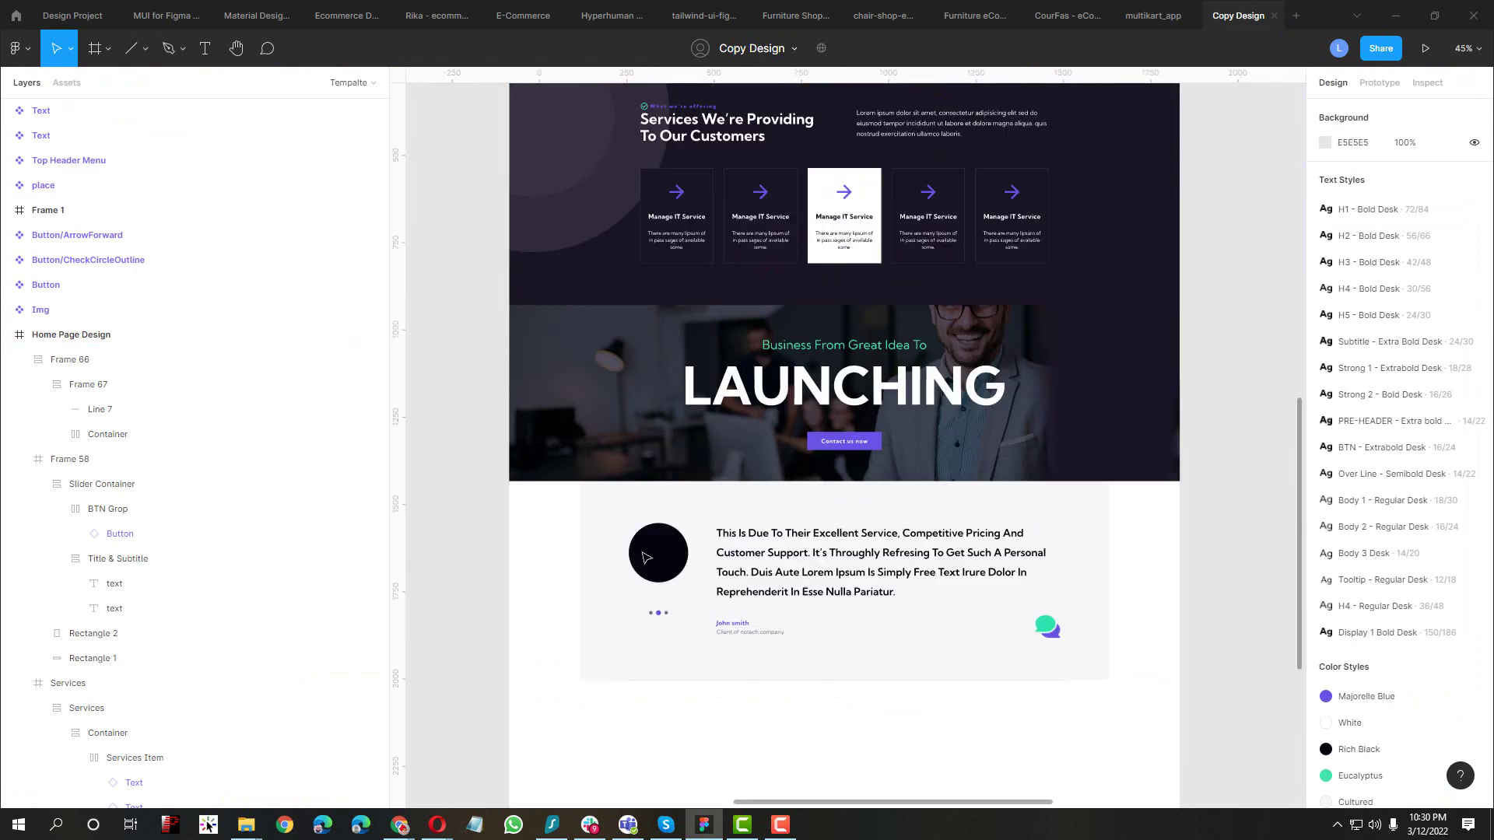
scroll(551, 497, down, 3)
drag(1131, 277, 773, 293)
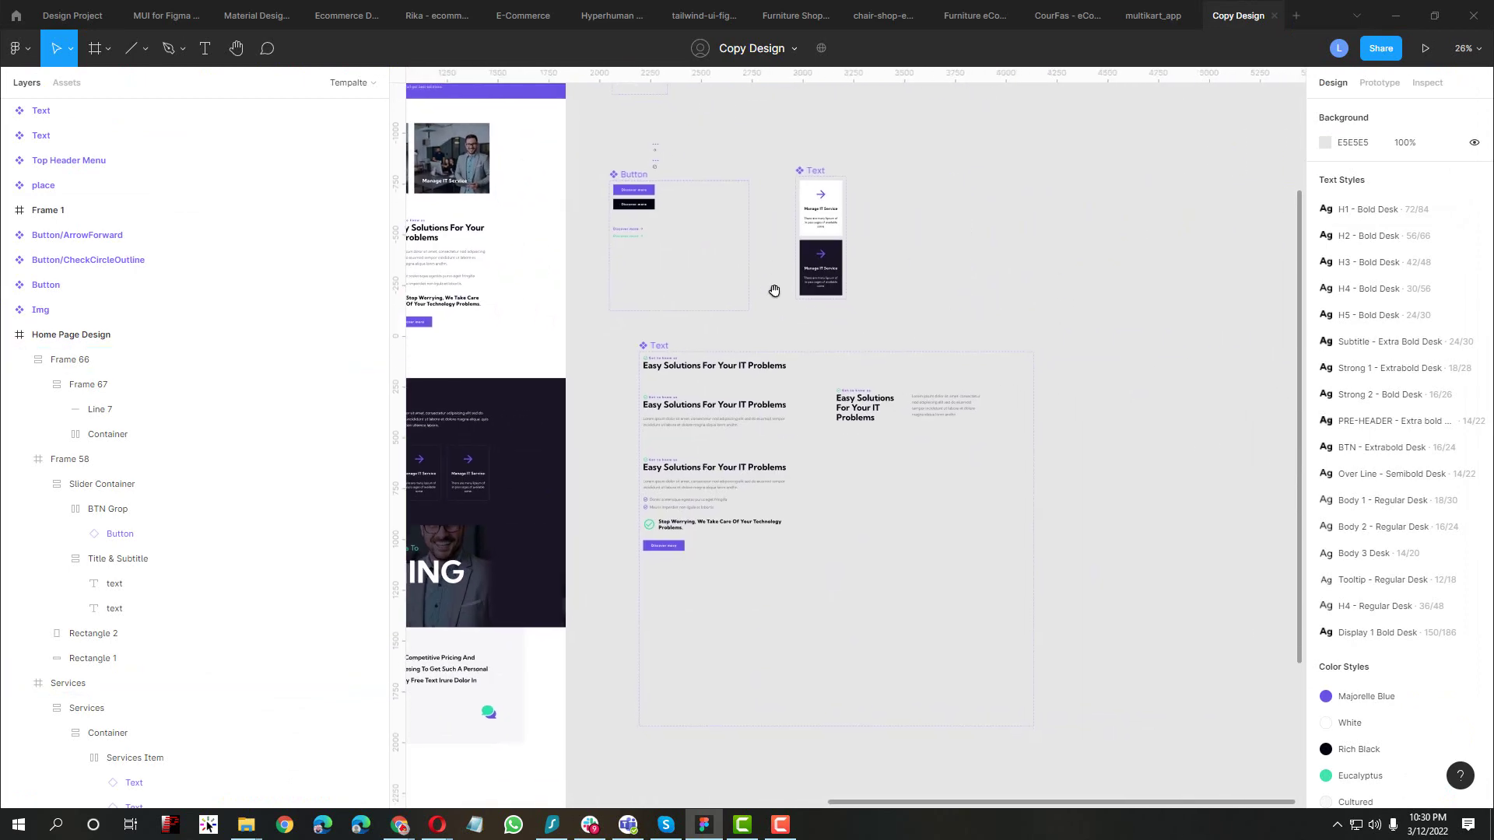
scroll(774, 293, up, 3)
scroll(651, 481, down, 1)
scroll(649, 415, down, 1)
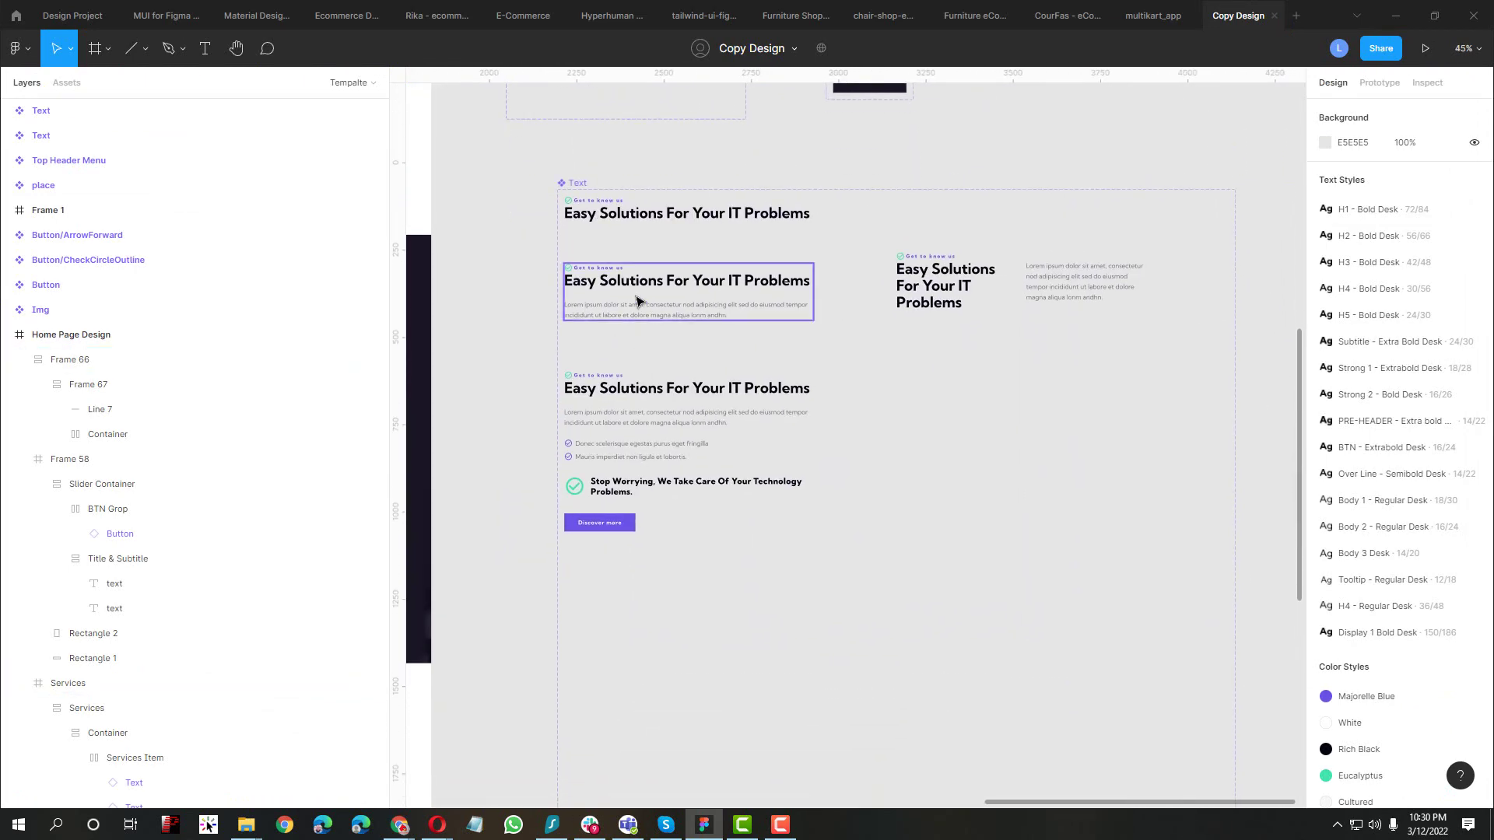
key(alt+Tab)
key(alt+Tab)
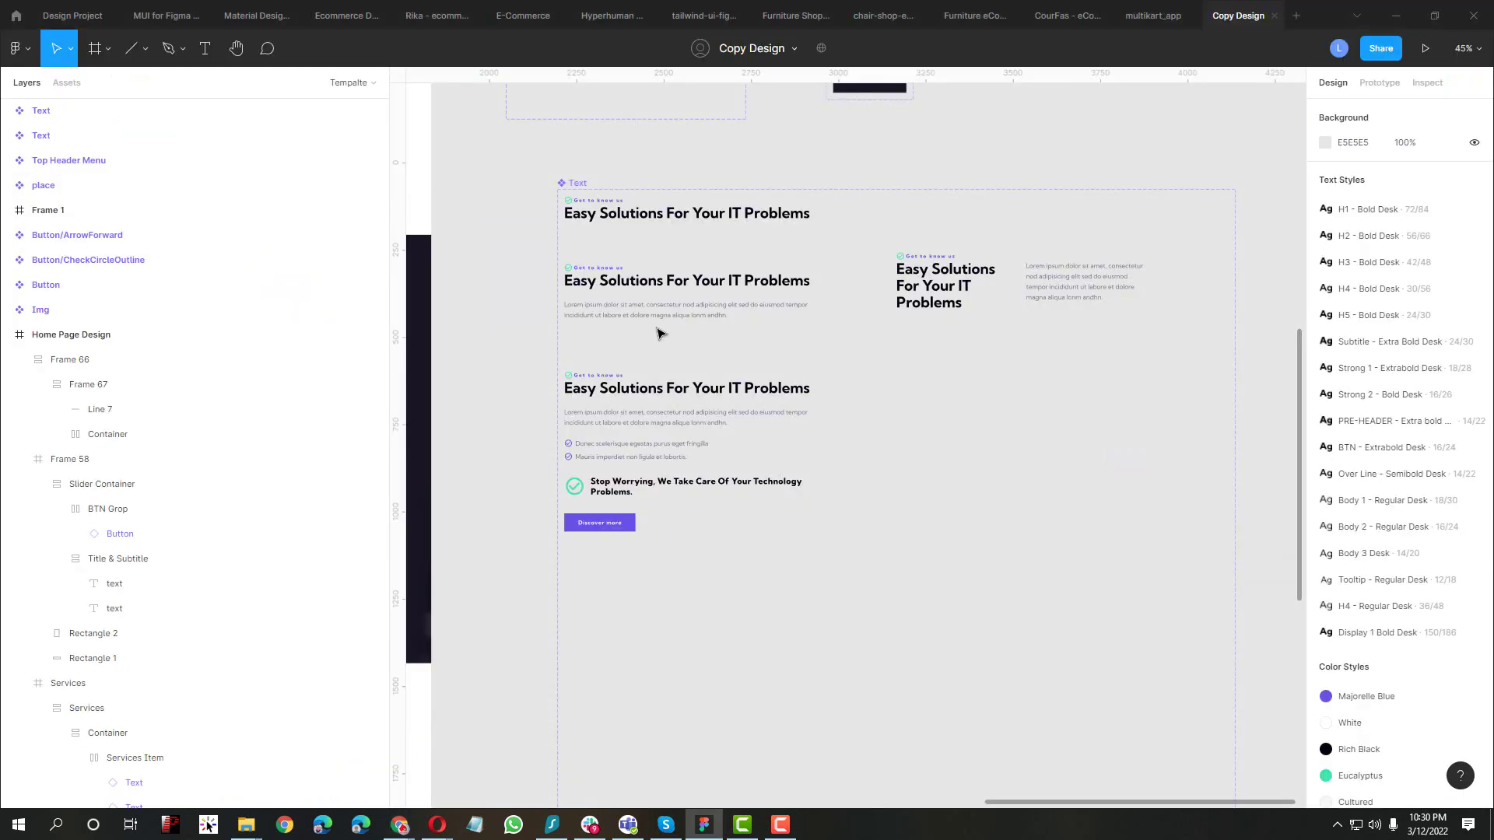
Duplicate the "Left, Title, Left" variant inside the Text component set, placing the copy beside the original at X 879, Y 20
click(599, 204)
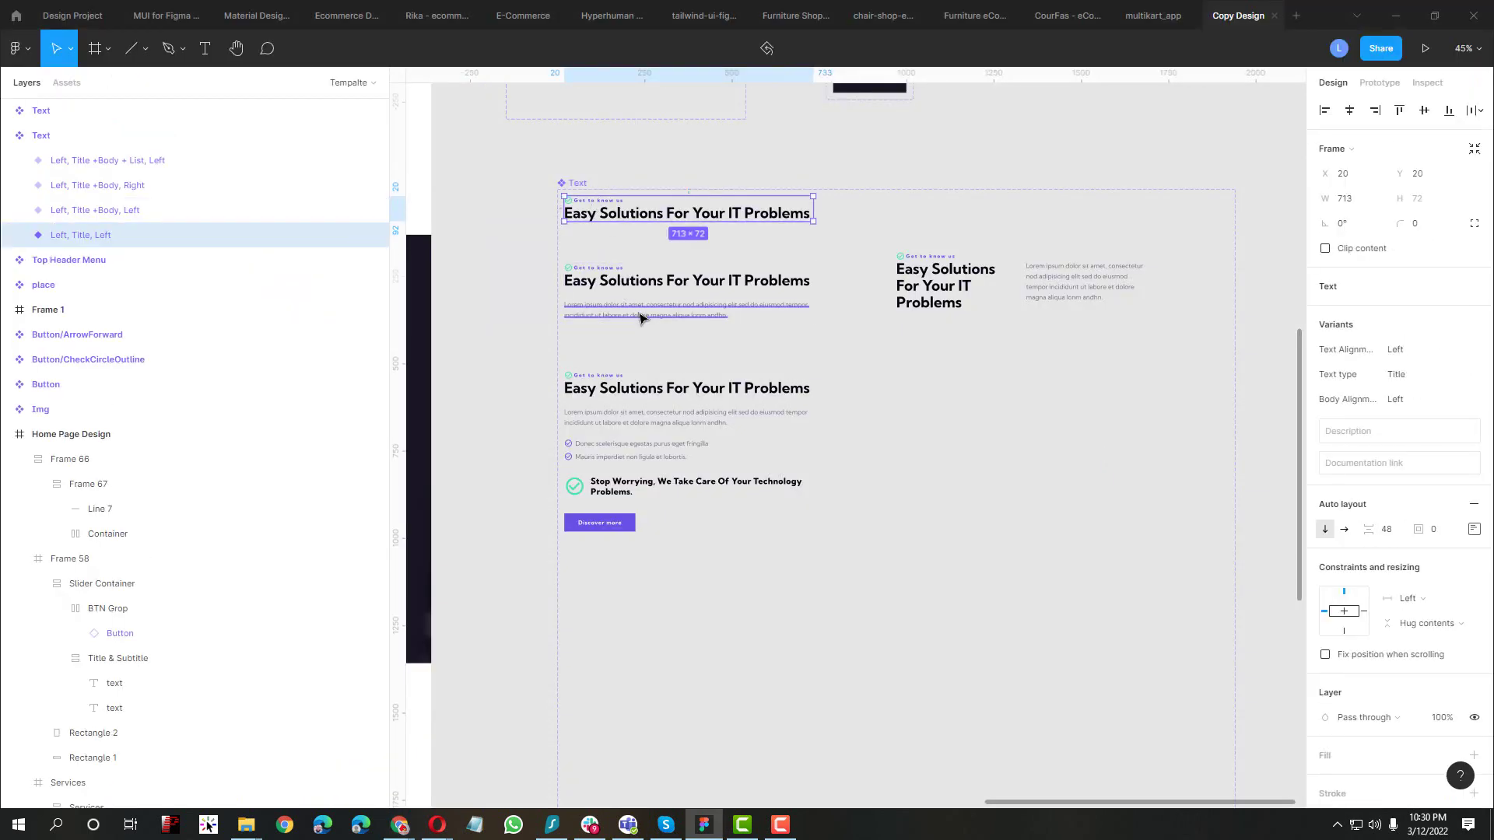
scroll(641, 317, down, 1)
scroll(784, 314, right, 3)
scroll(784, 313, up, 1)
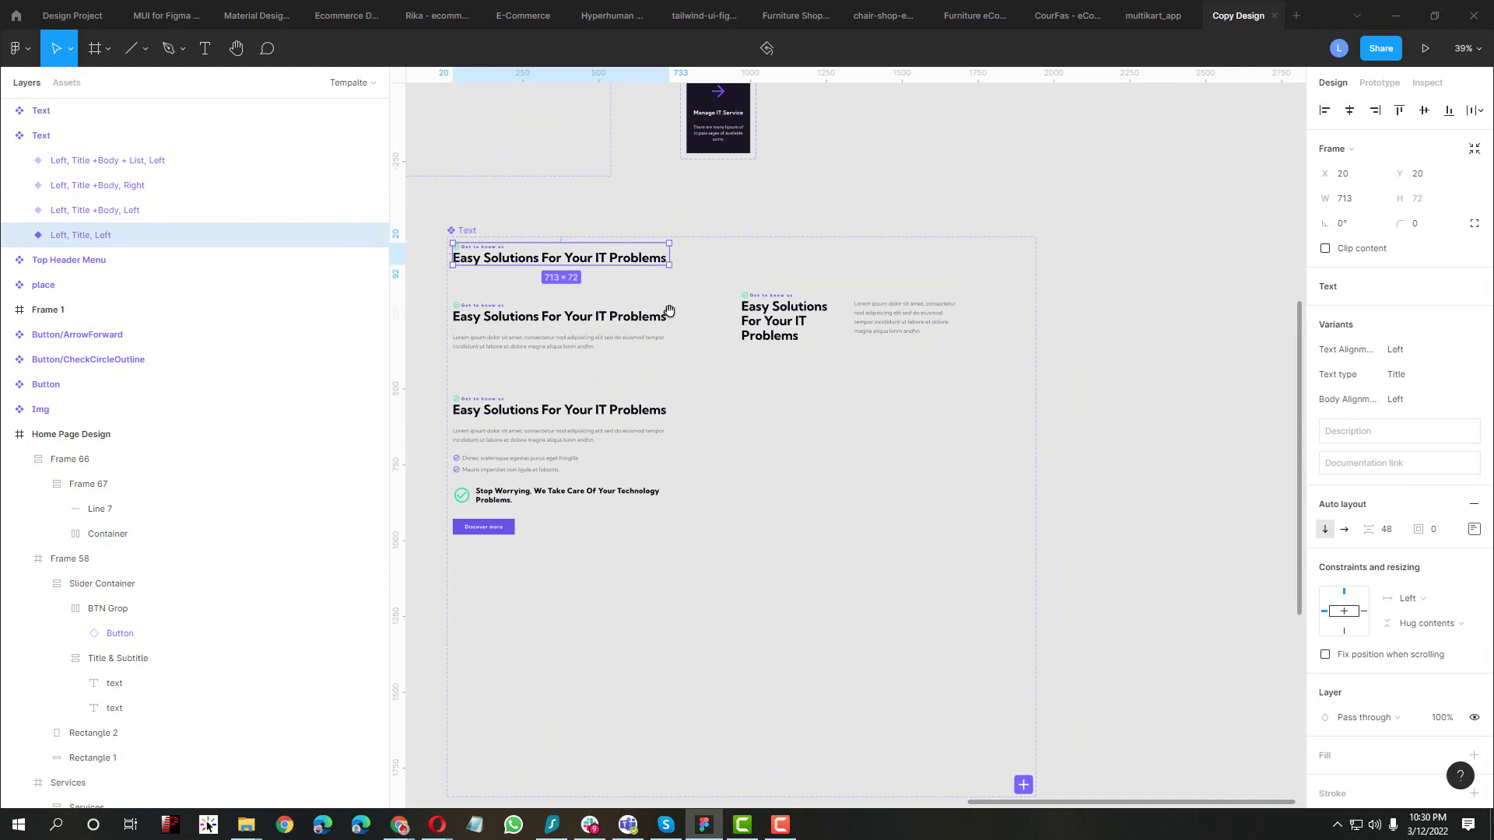
scroll(667, 310, left, 1)
scroll(667, 310, down, 1)
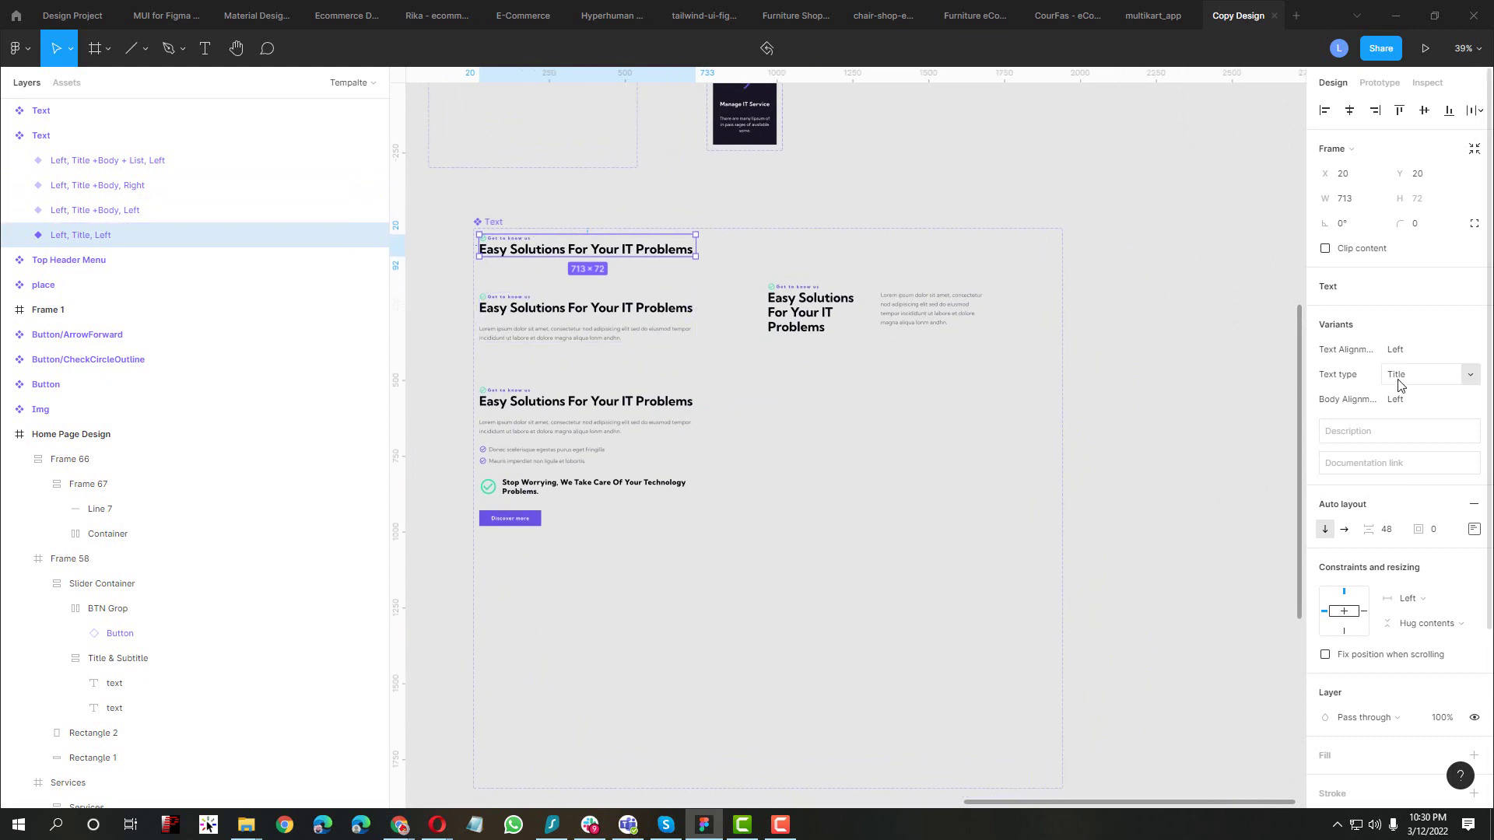
drag(542, 245, 803, 246)
Set the duplicated title variant's Text Alignment property to Center
click(1424, 401)
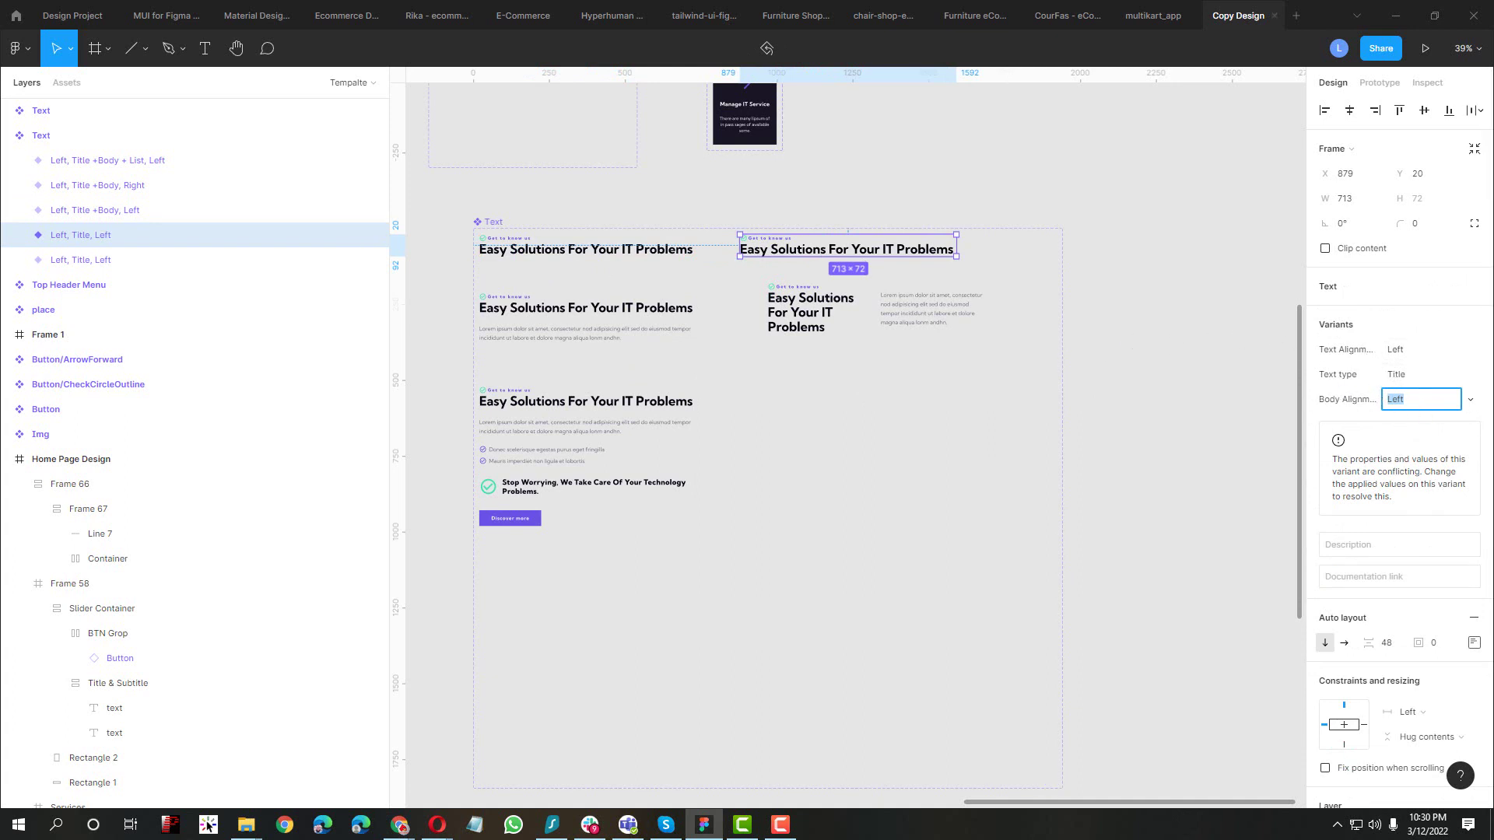
scroll(965, 262, up, 2)
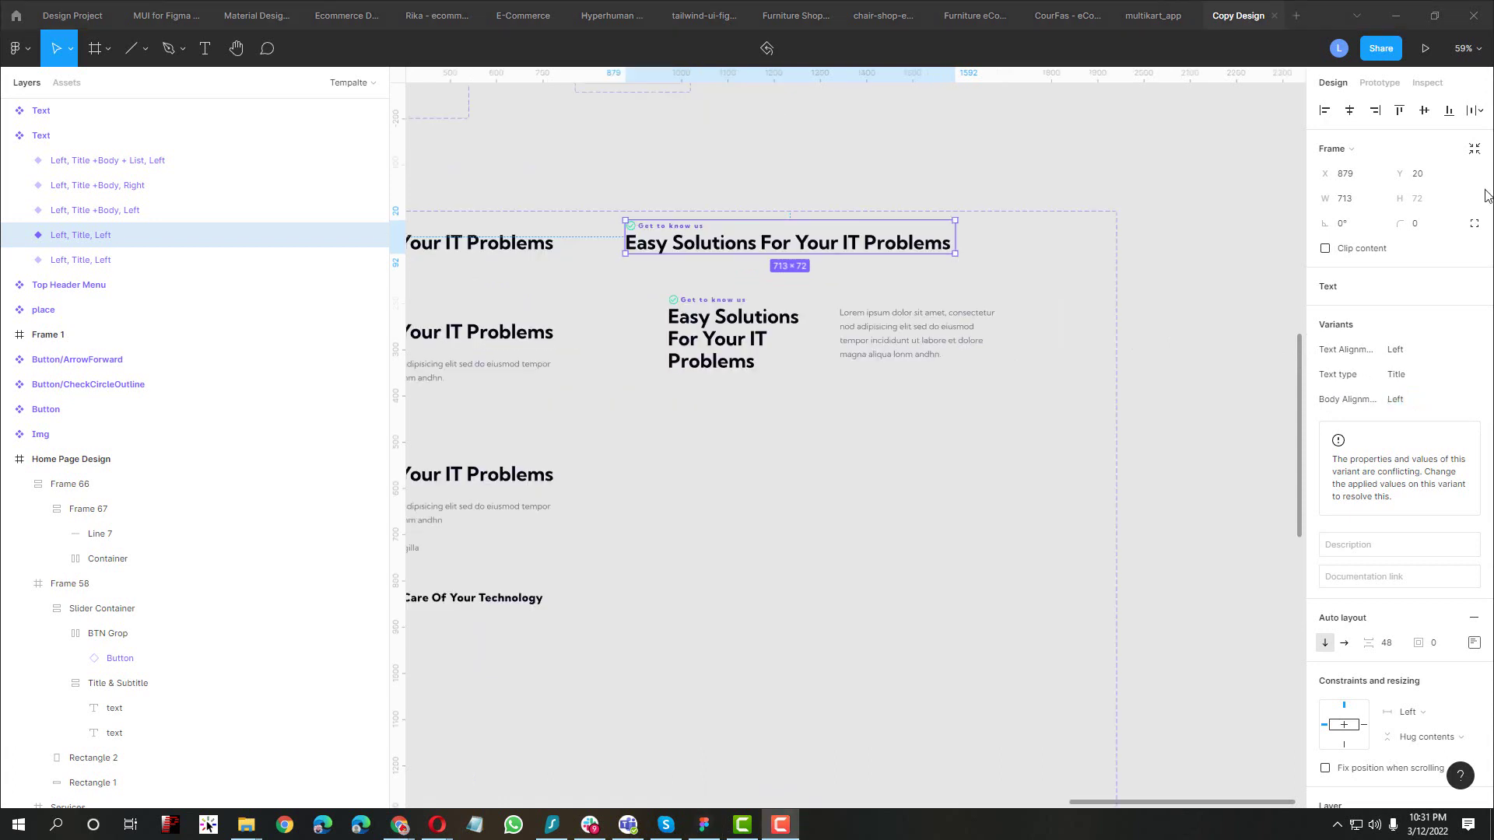
click(1418, 351)
text(Cent)
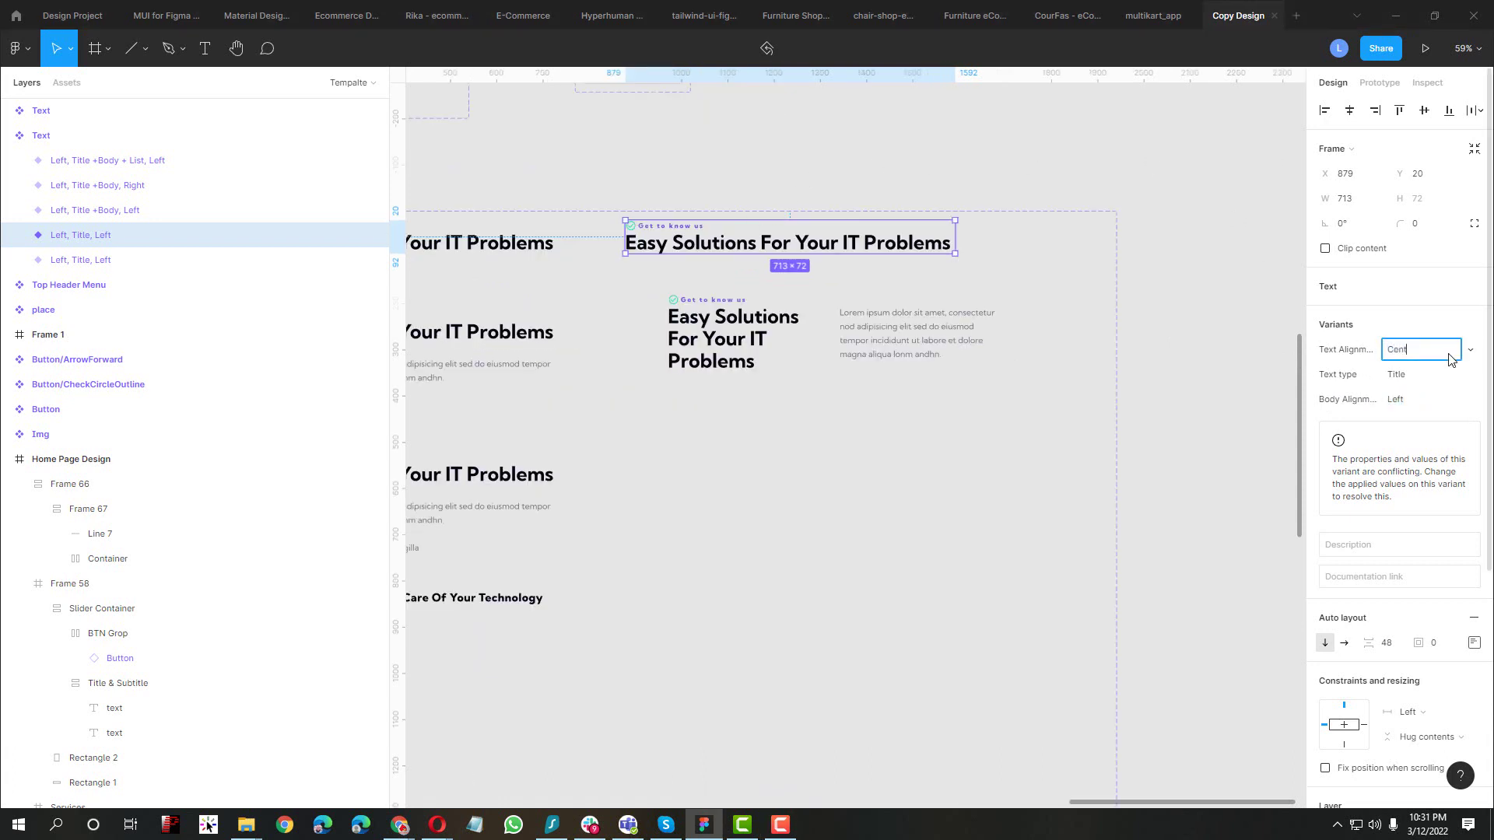
text(er)
key(Return)
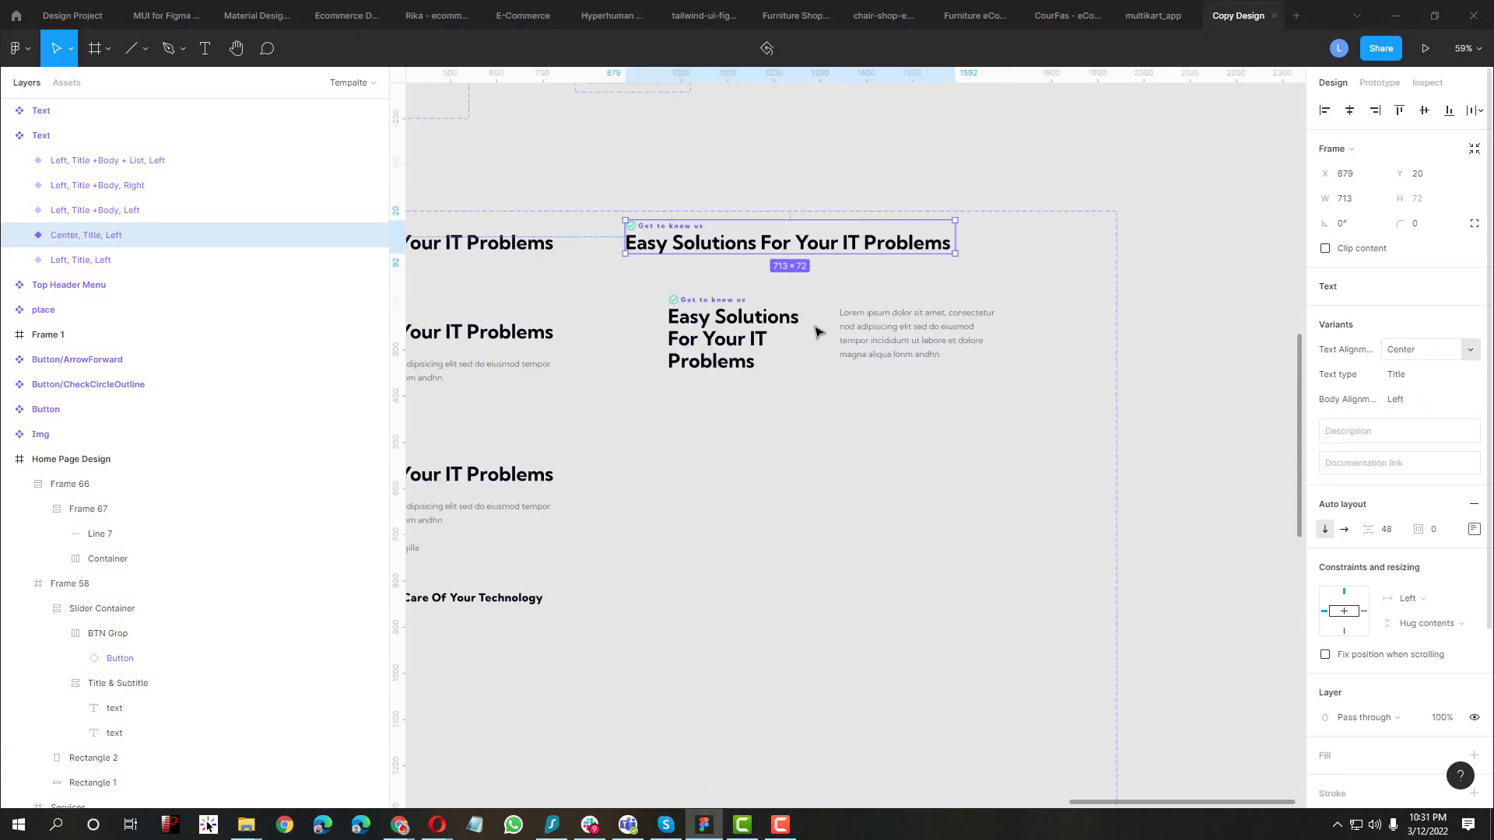
Set the auto layout alignment of the new variant's inner Frame 47 to top center and check the Pre Header frame's alignment
double_click(670, 243)
click(1474, 280)
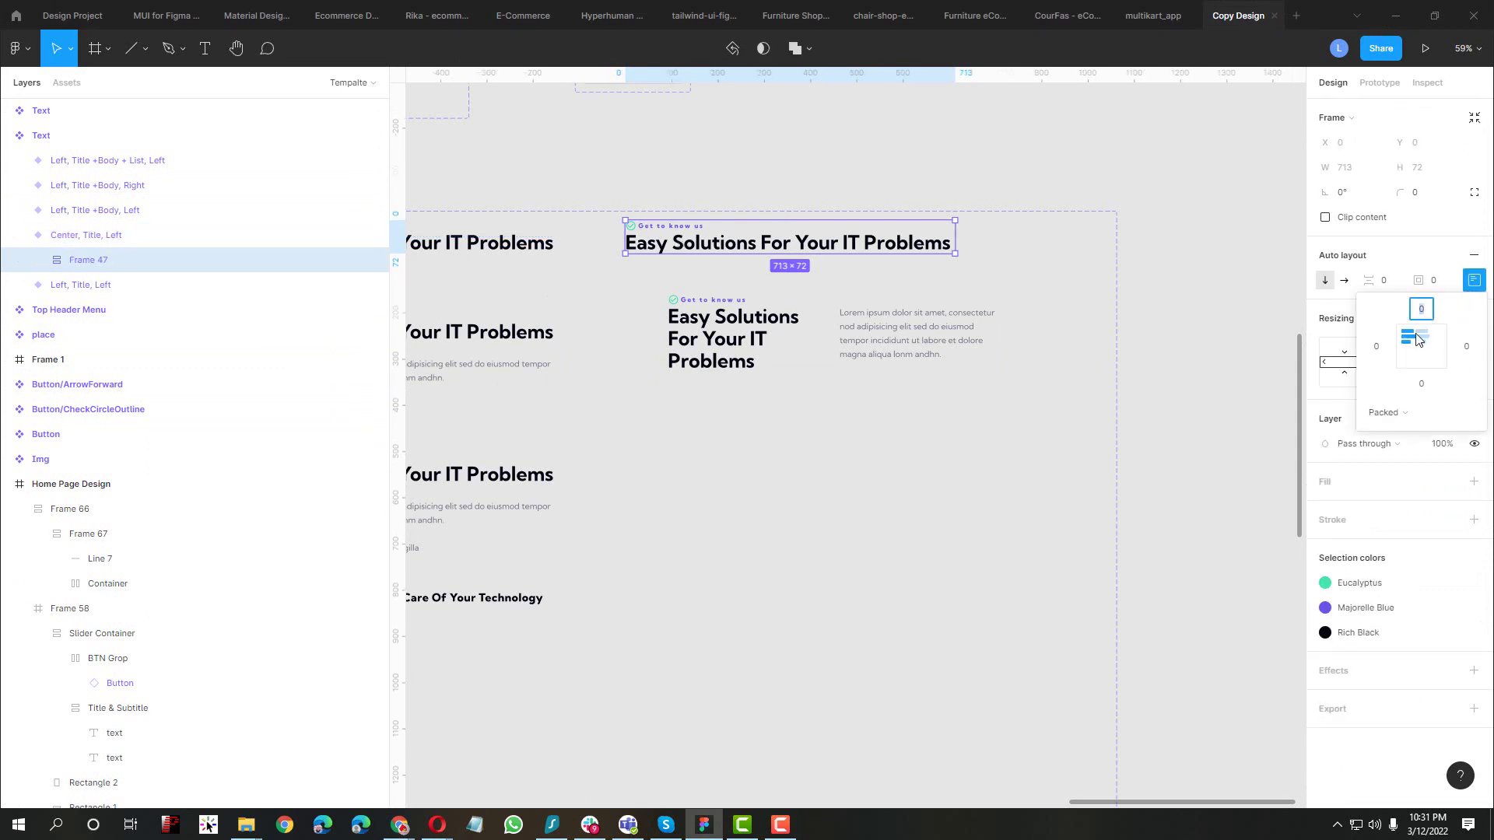
click(1422, 336)
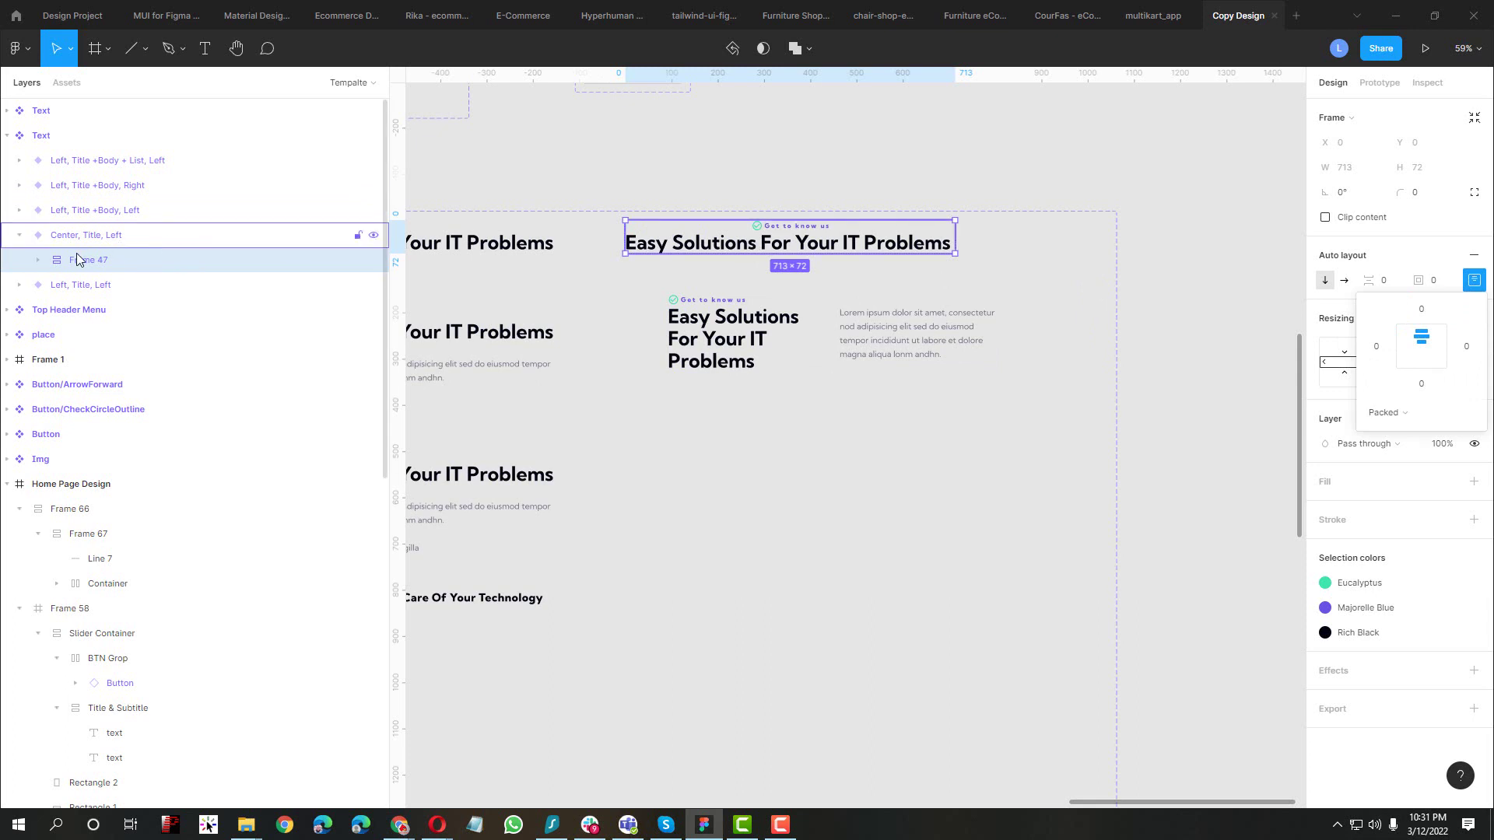
click(38, 259)
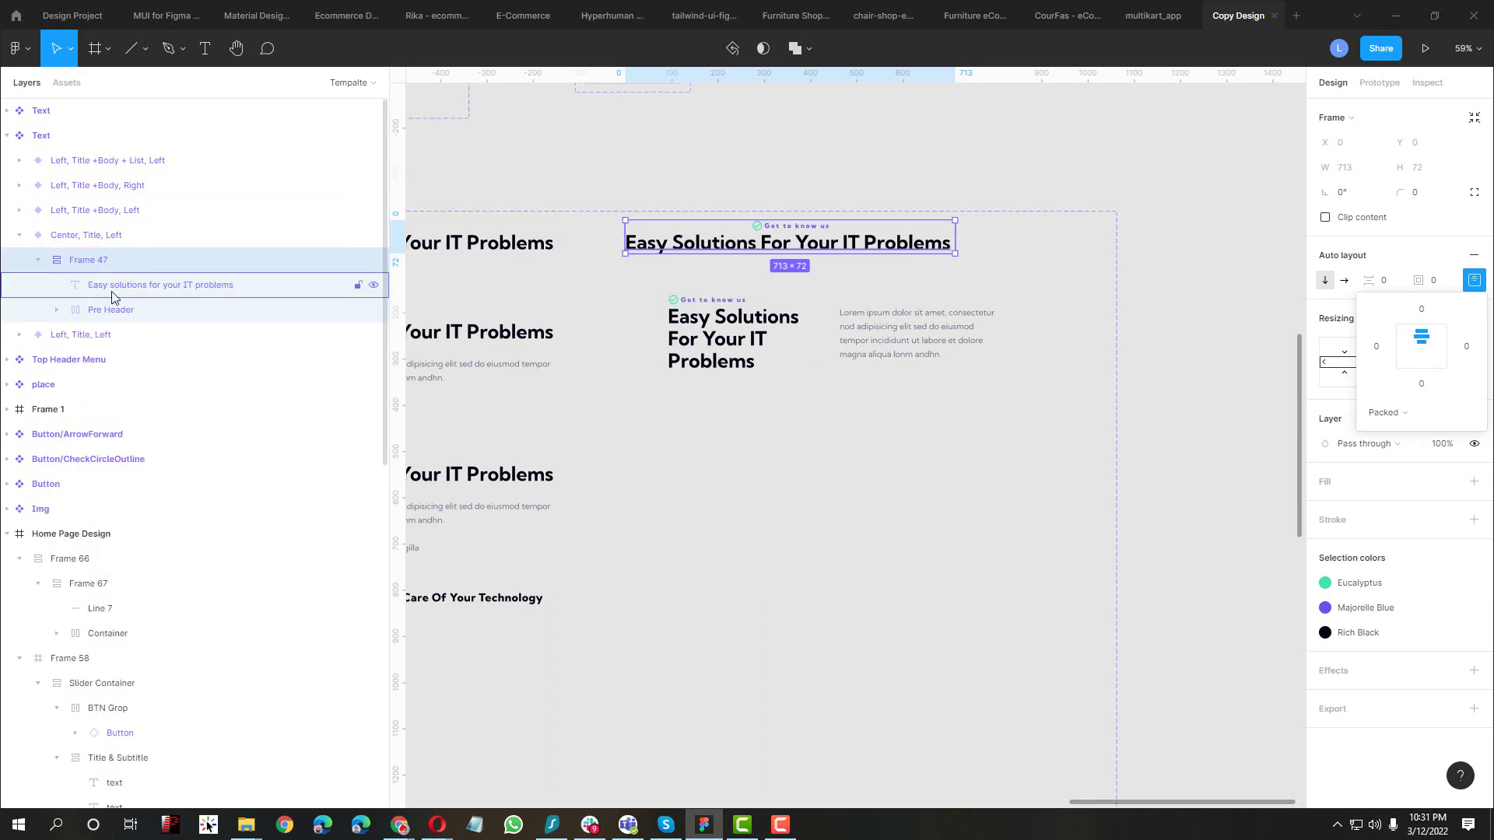
click(111, 309)
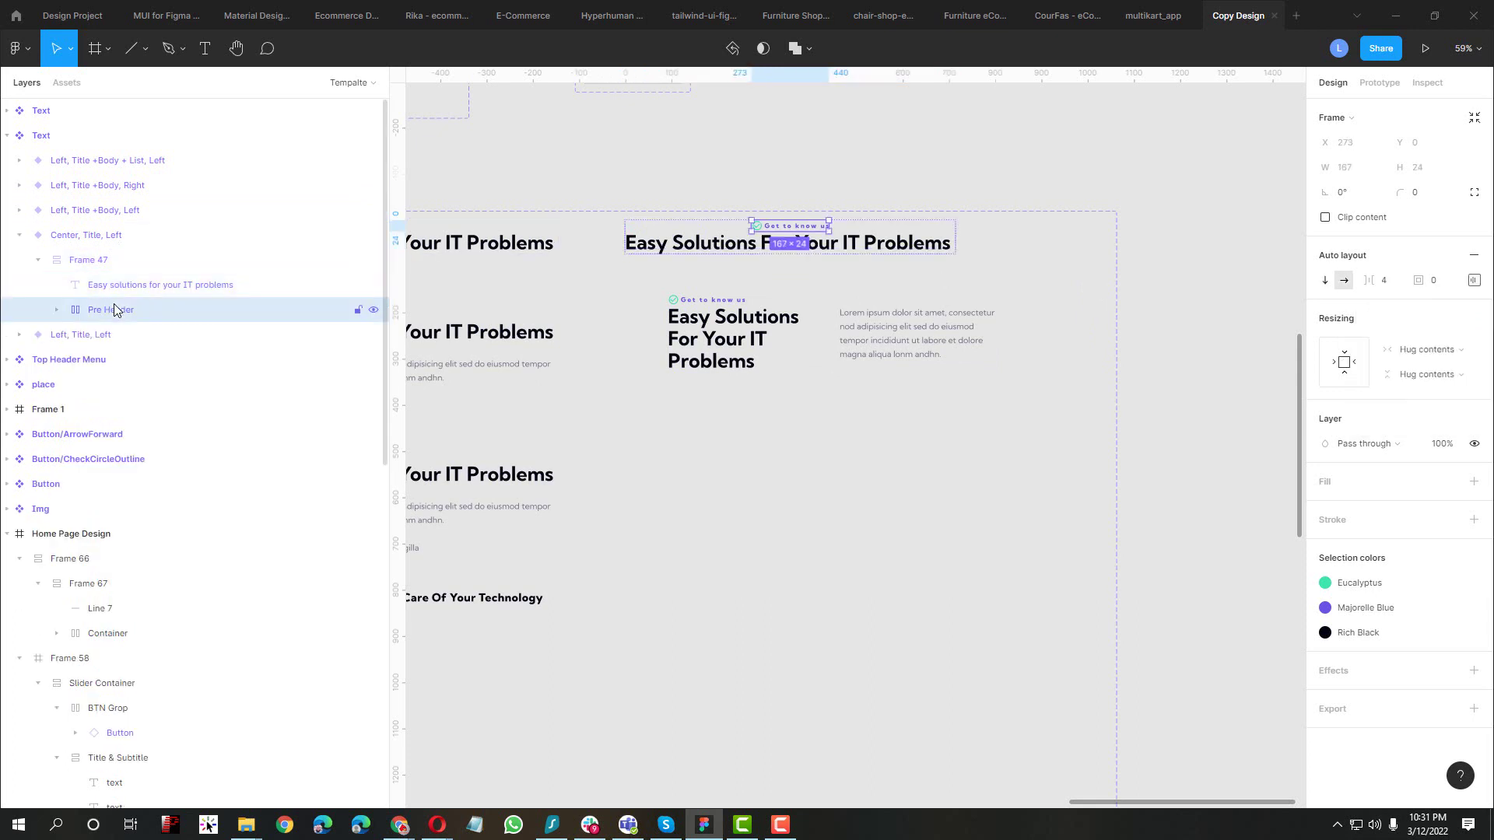
click(1474, 280)
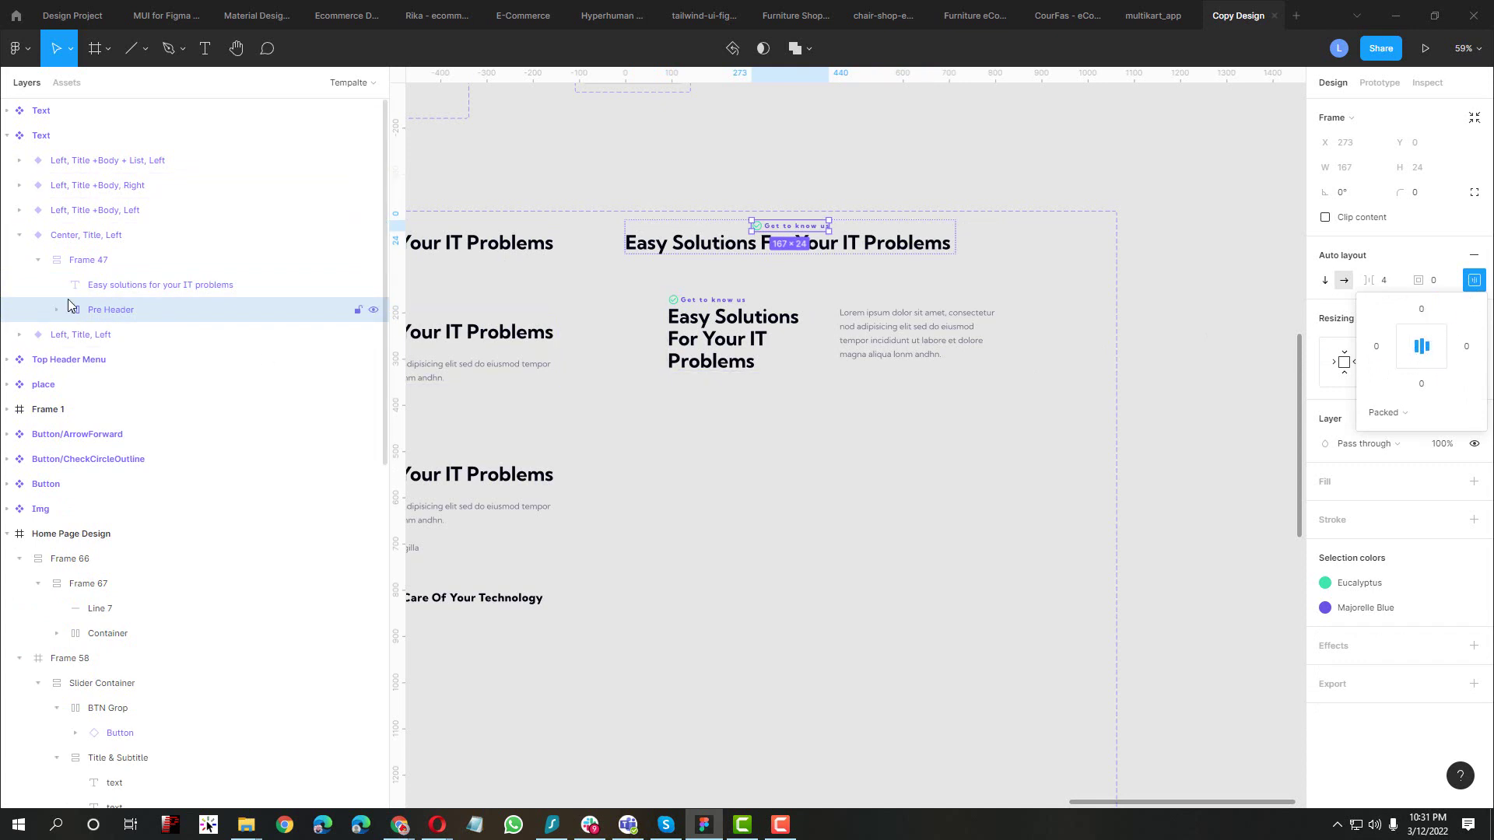
click(101, 235)
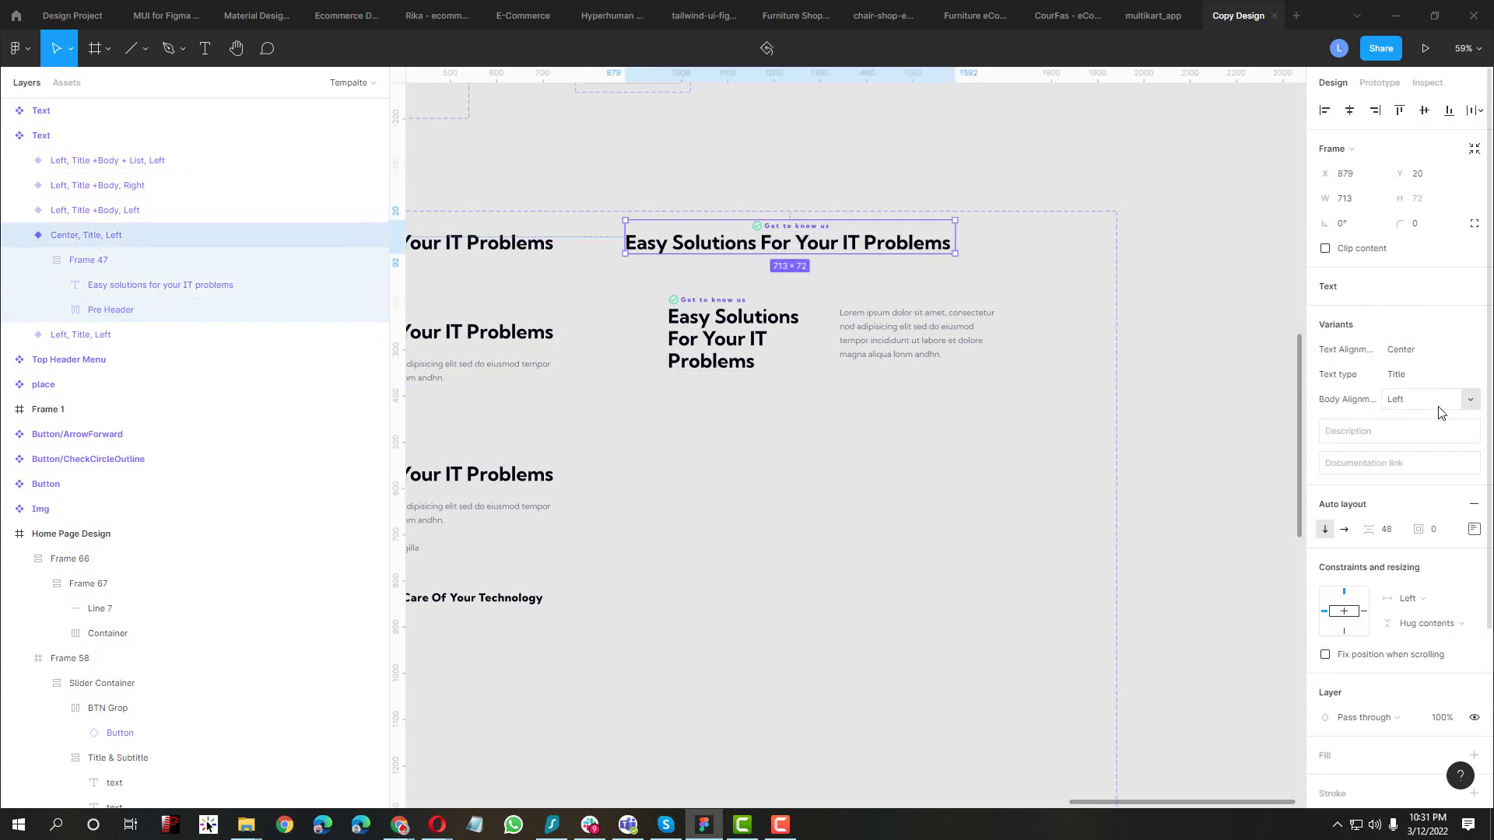
Center-align the "Easy solutions for your IT problems" heading text in the new variant
click(709, 241)
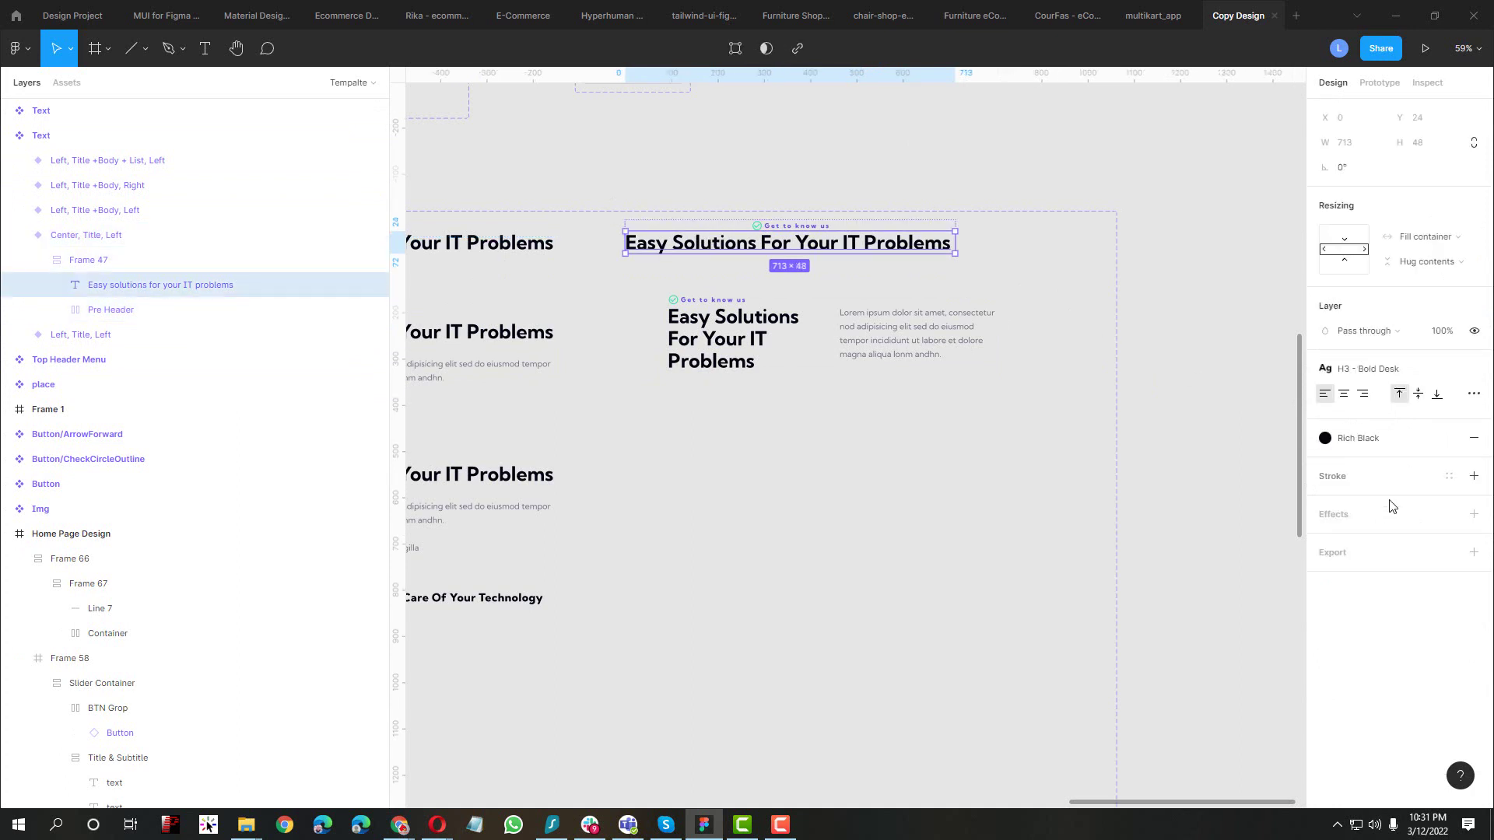
click(1345, 395)
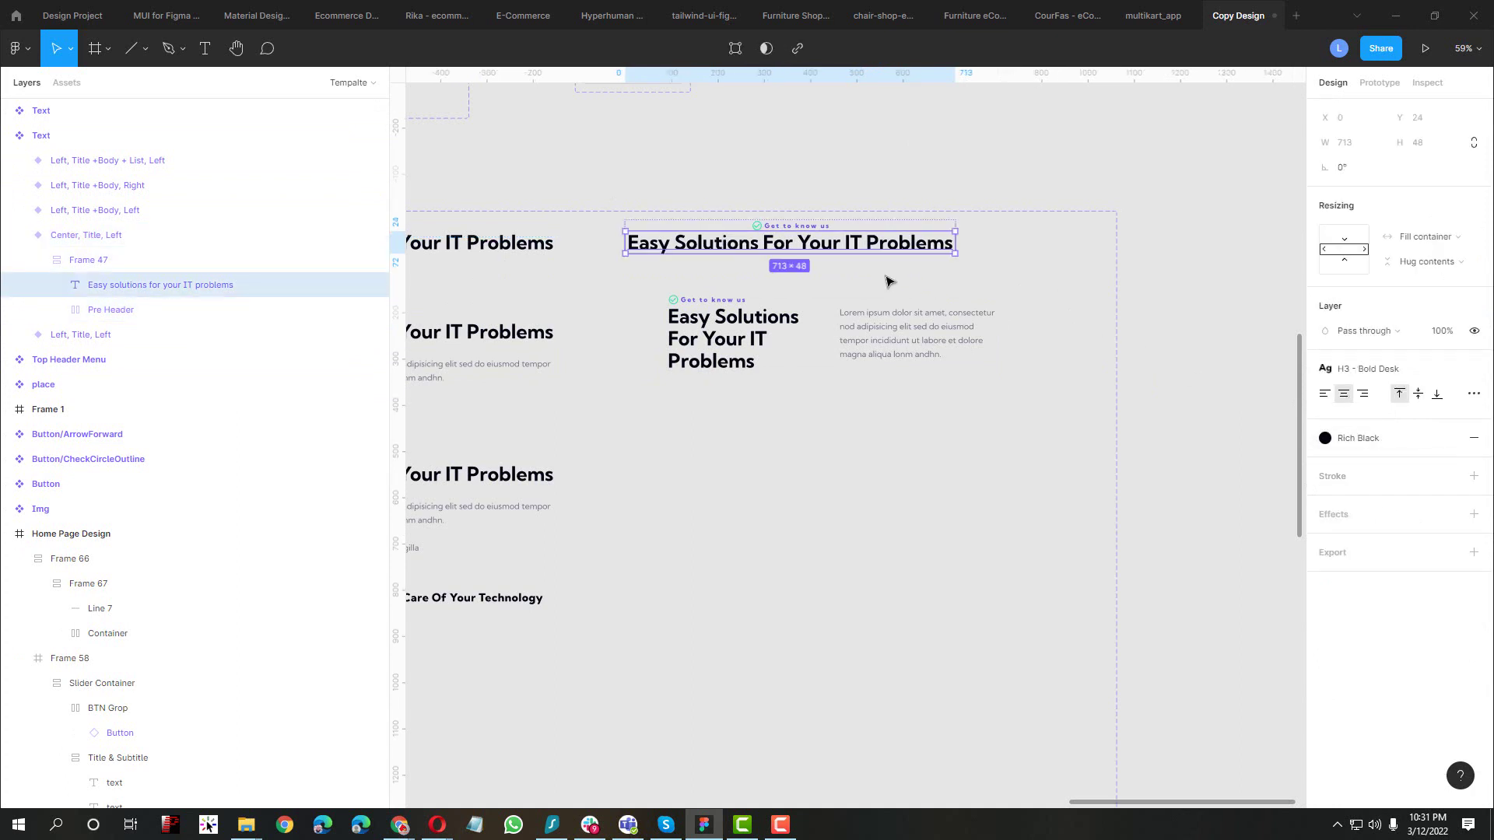
double_click(801, 224)
click(802, 269)
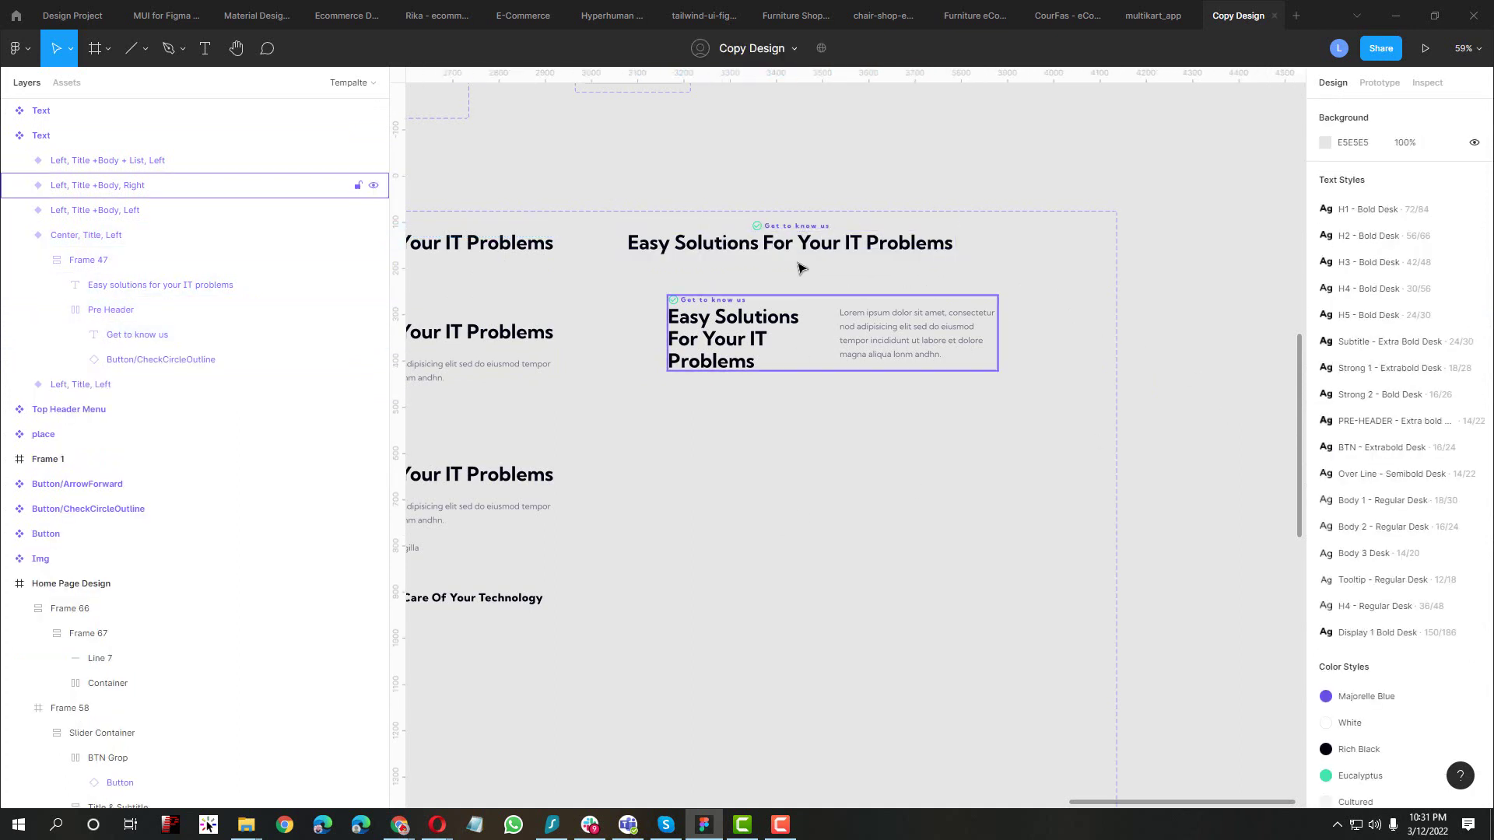
Create an instance of the centered title variant on the empty canvas beside the Text component set
click(790, 244)
scroll(789, 243, down, 3)
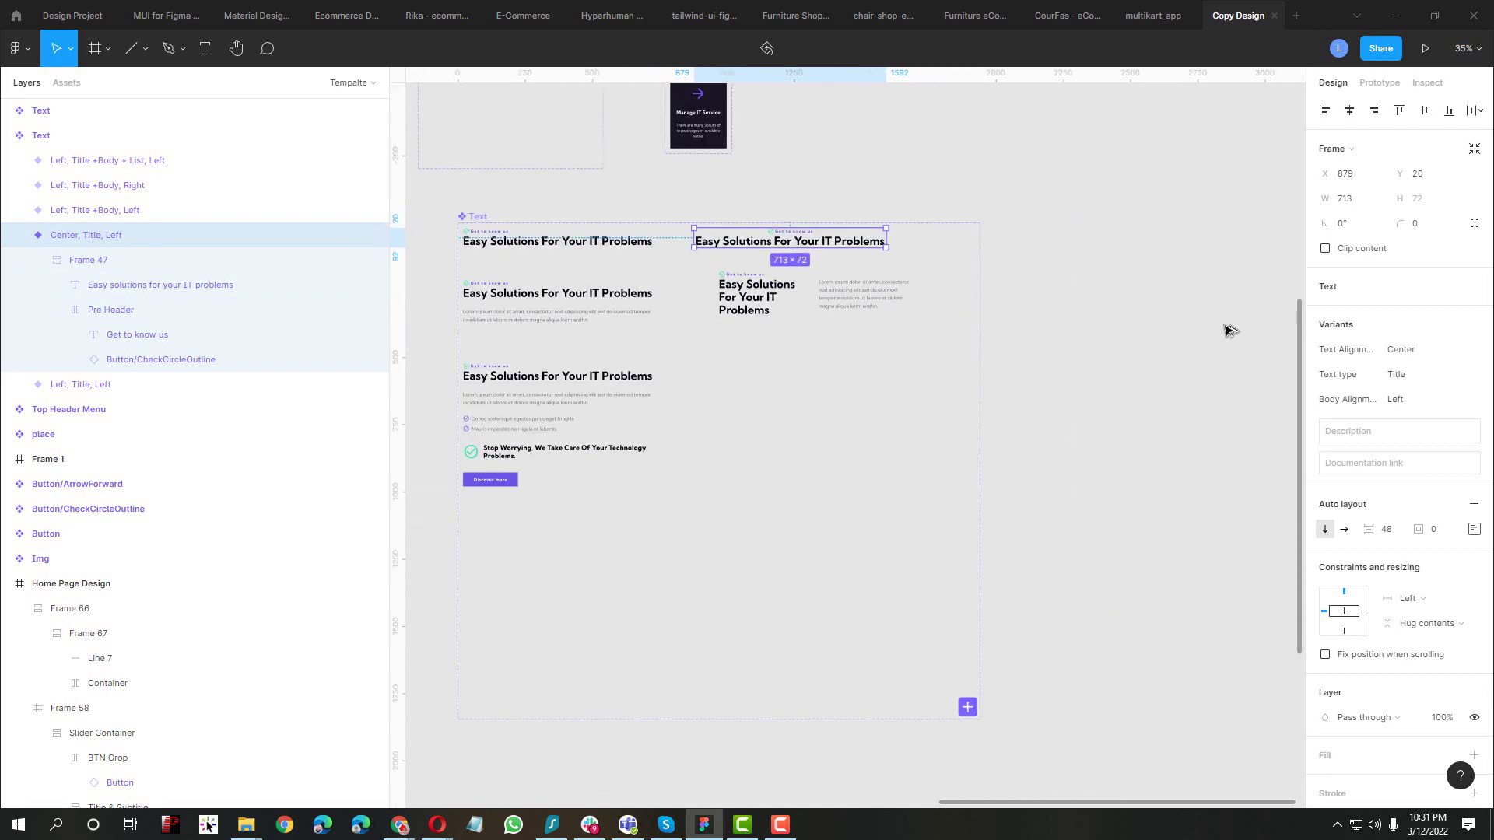
alt+drag(790, 241, 1222, 332)
Set the centered title variant's Body Alignment property to None
click(784, 244)
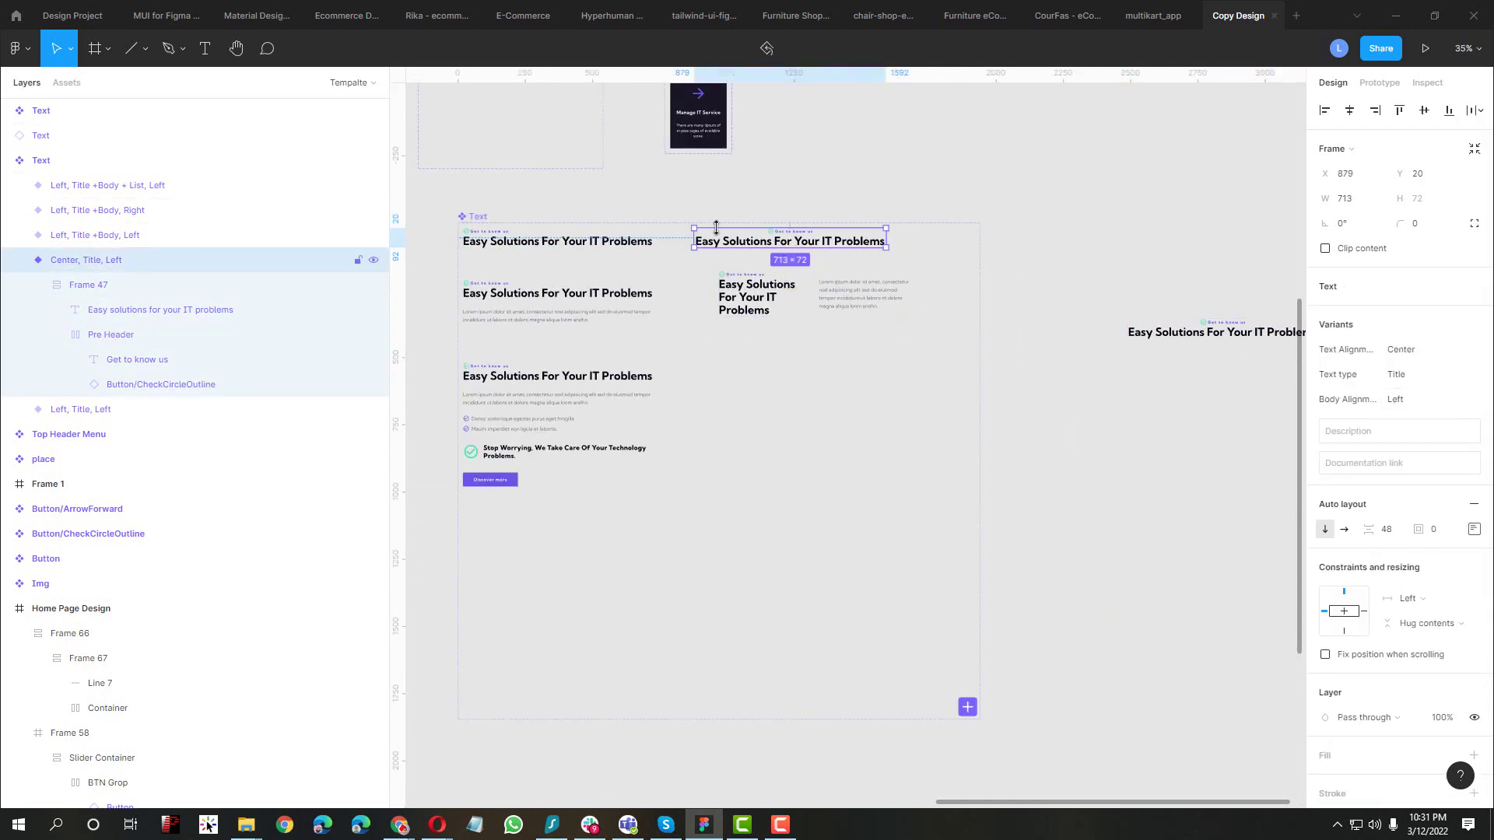
click(1420, 403)
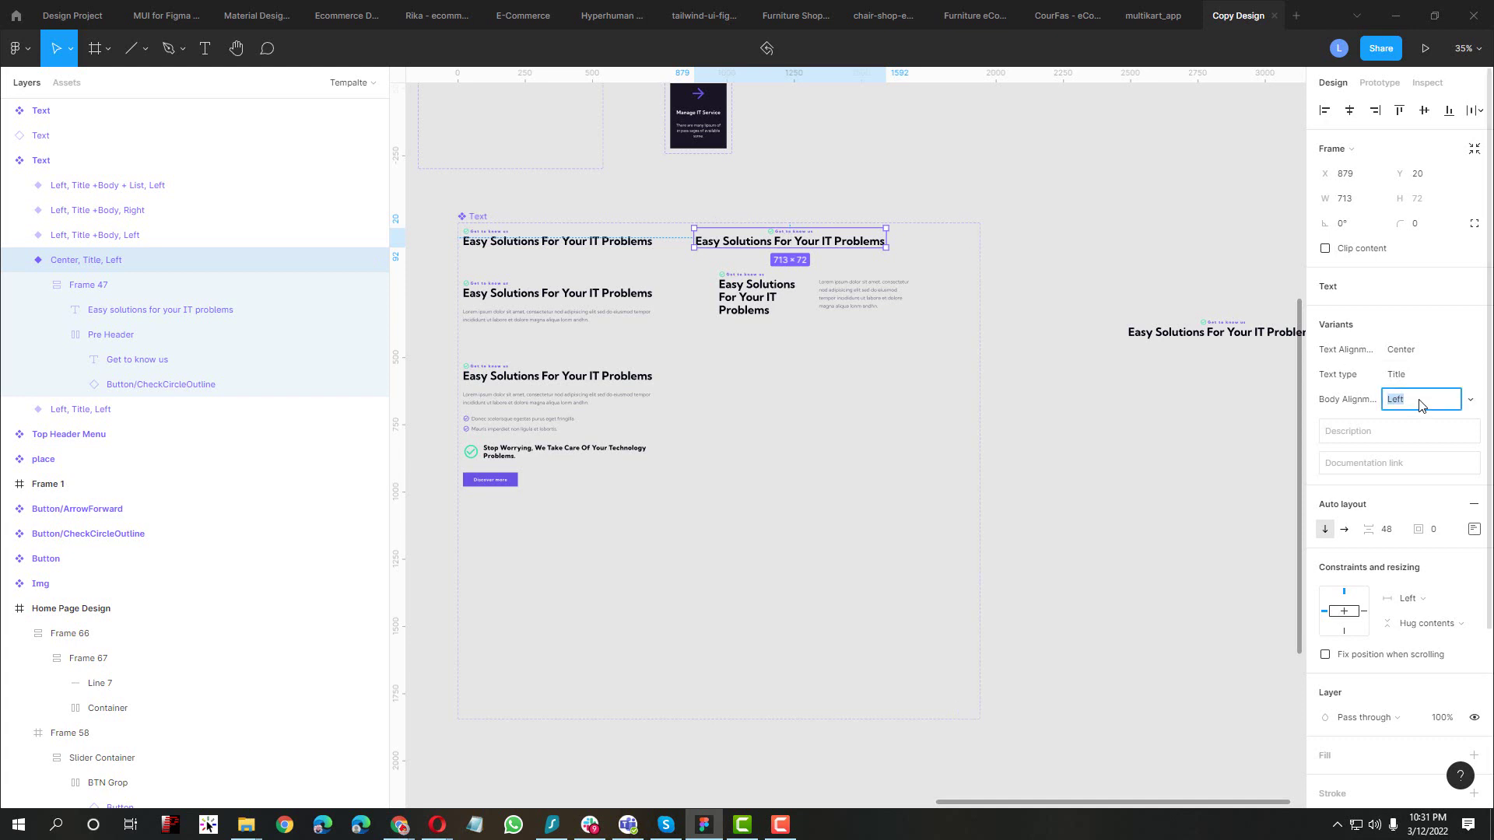
text(None)
key(Return)
Move the centered title instance to the home page and place it in Frame 66 below the testimonial frame
scroll(1113, 315, down, 3)
drag(1168, 326, 499, 598)
scroll(499, 597, up, 3)
scroll(636, 577, left, 2)
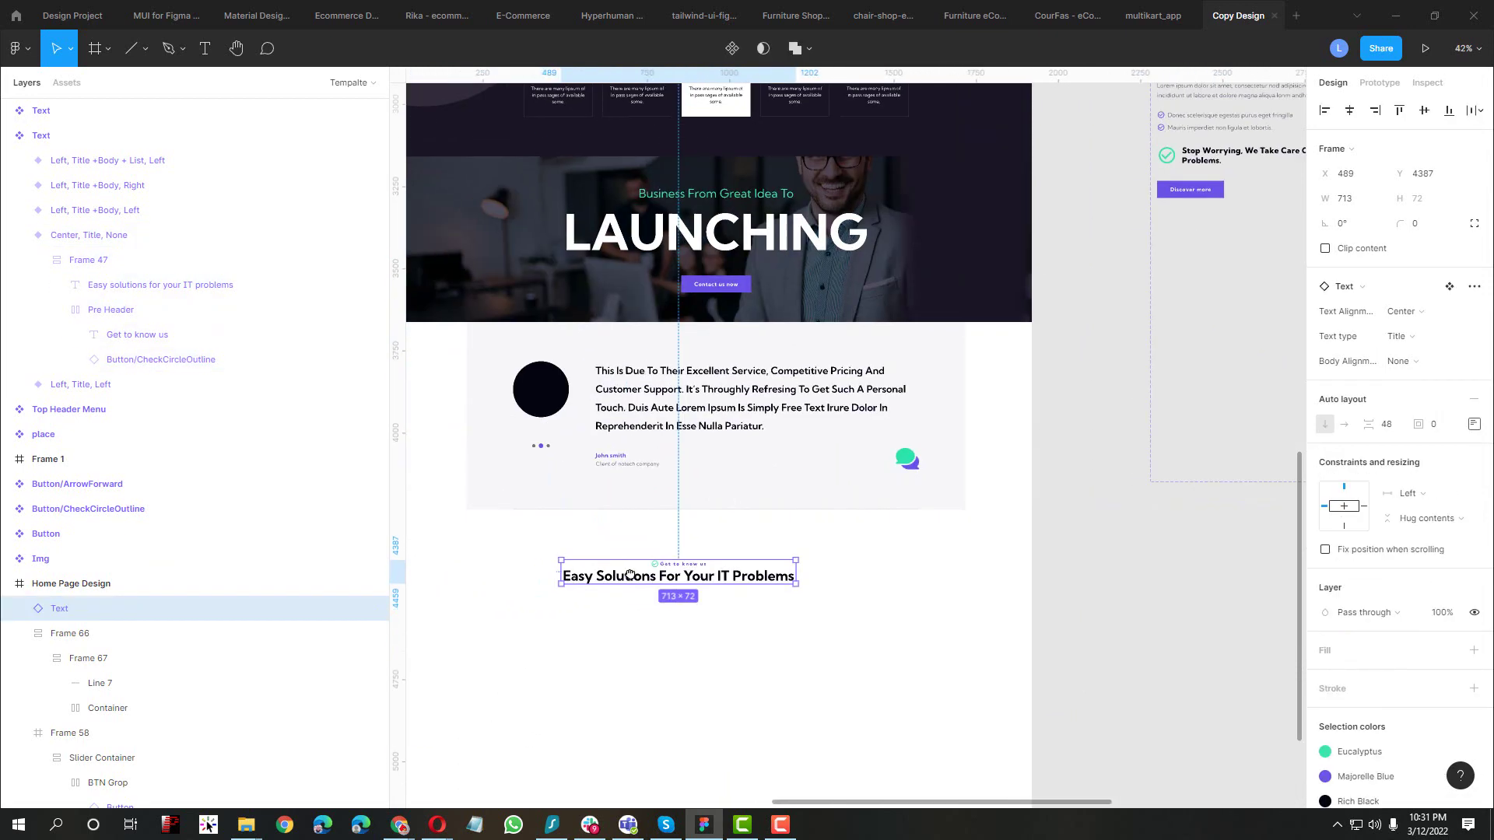
drag(635, 578, 637, 510)
scroll(557, 517, up, 5)
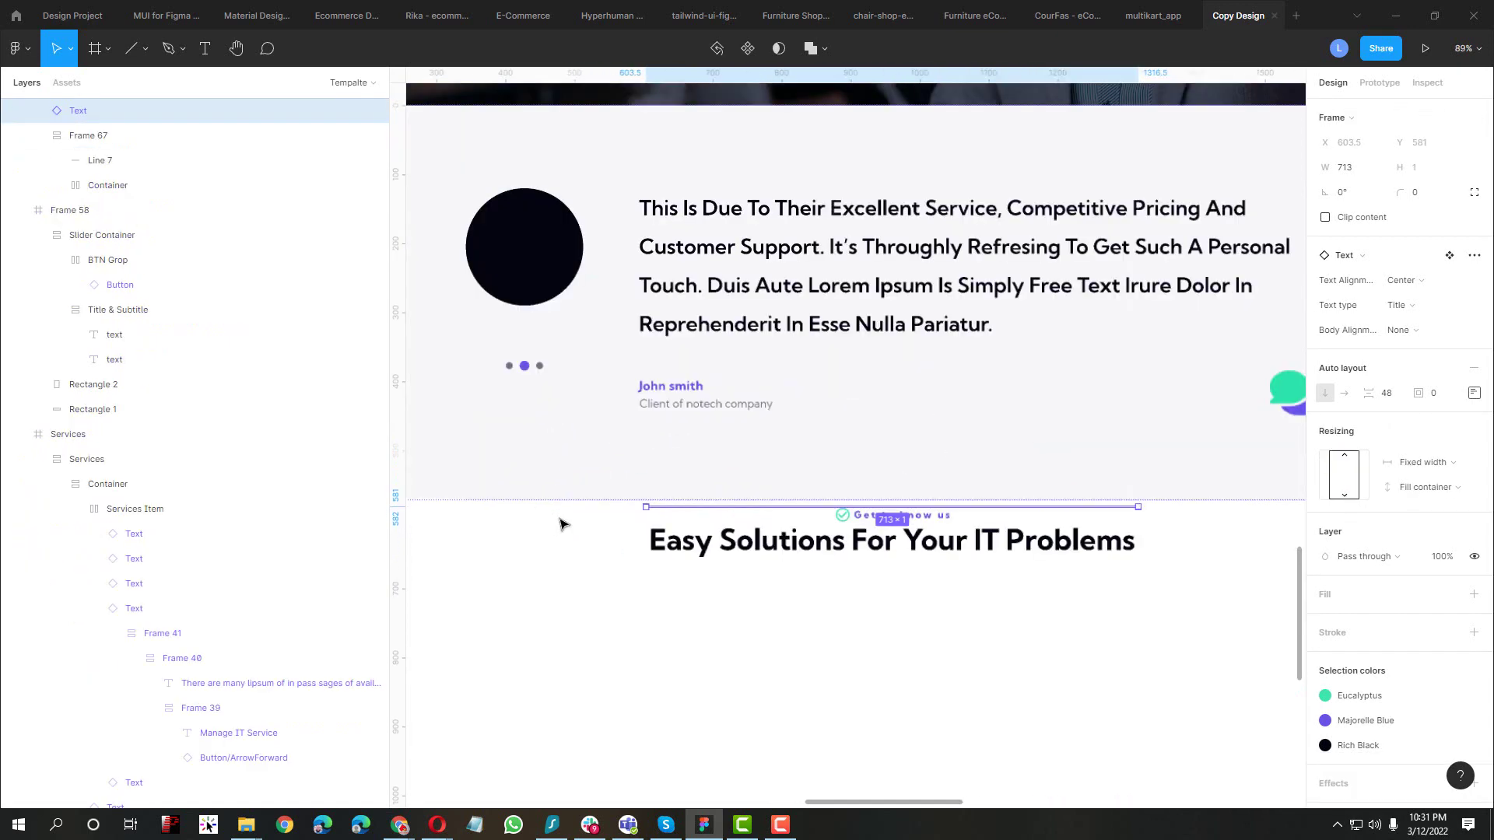
Set the title instance's vertical resizing to Hug contents
click(1426, 489)
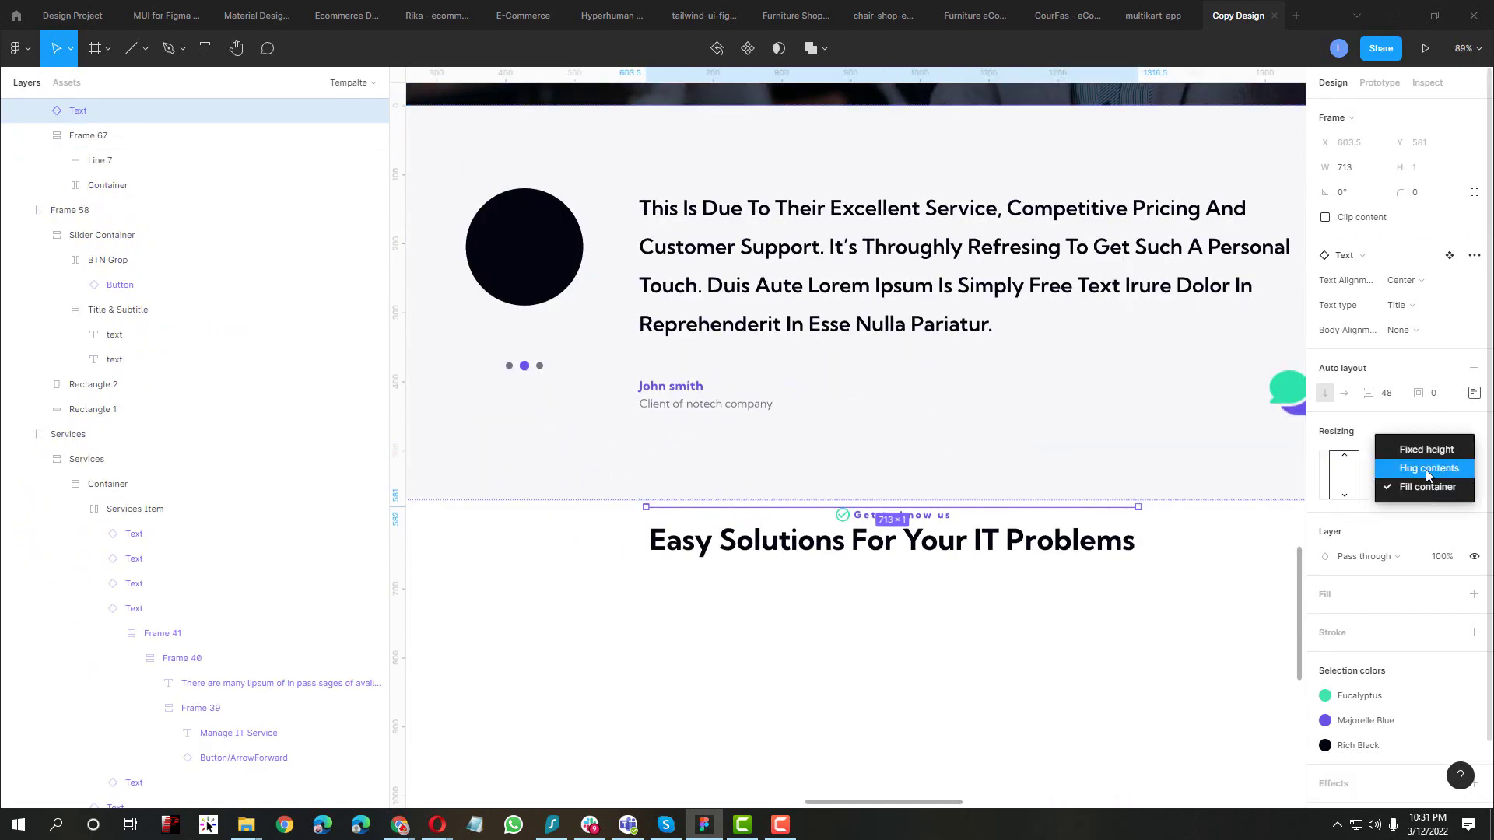
click(1426, 469)
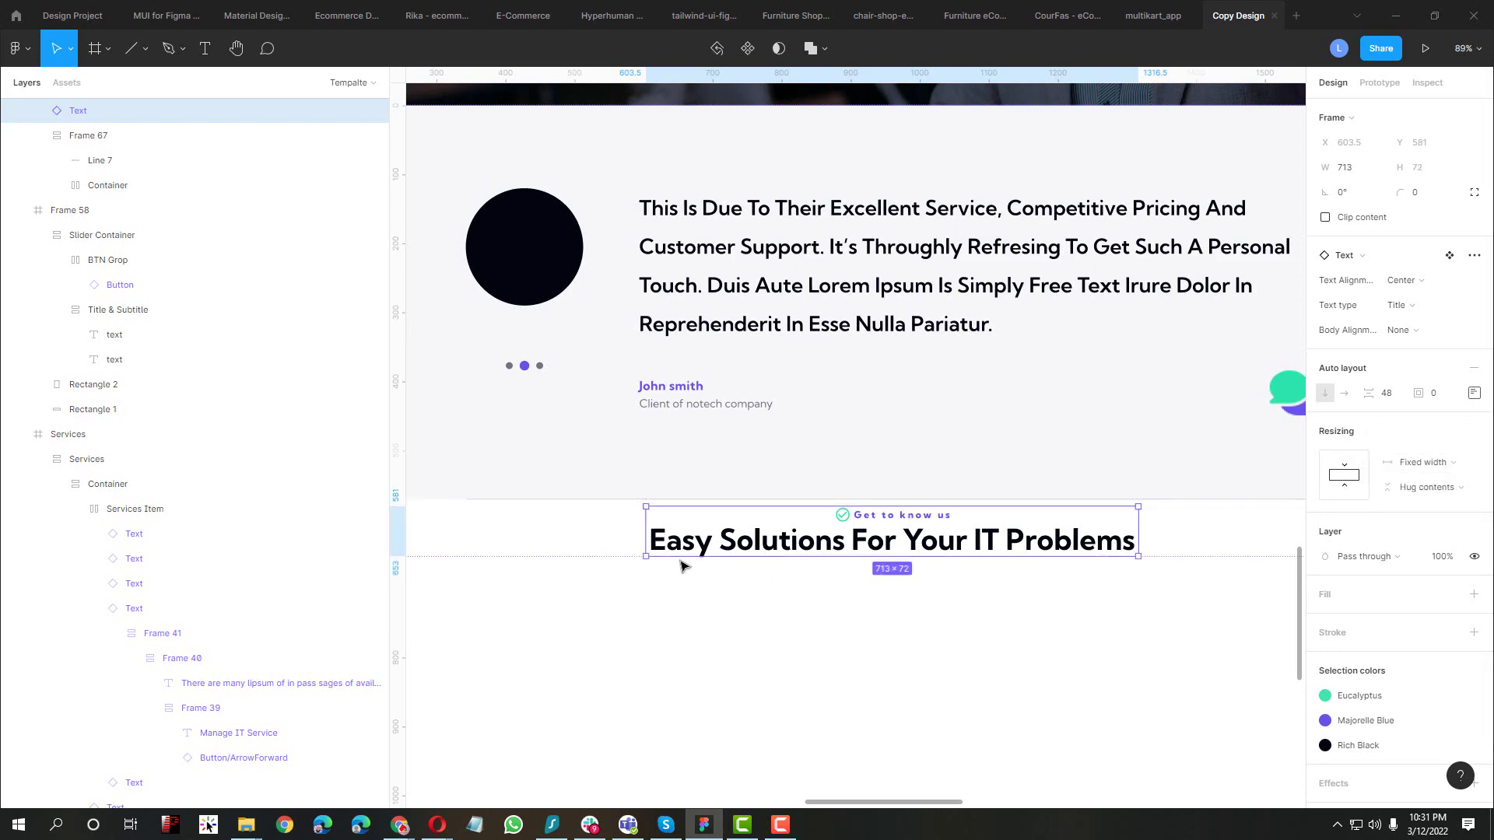
scroll(681, 566, down, 4)
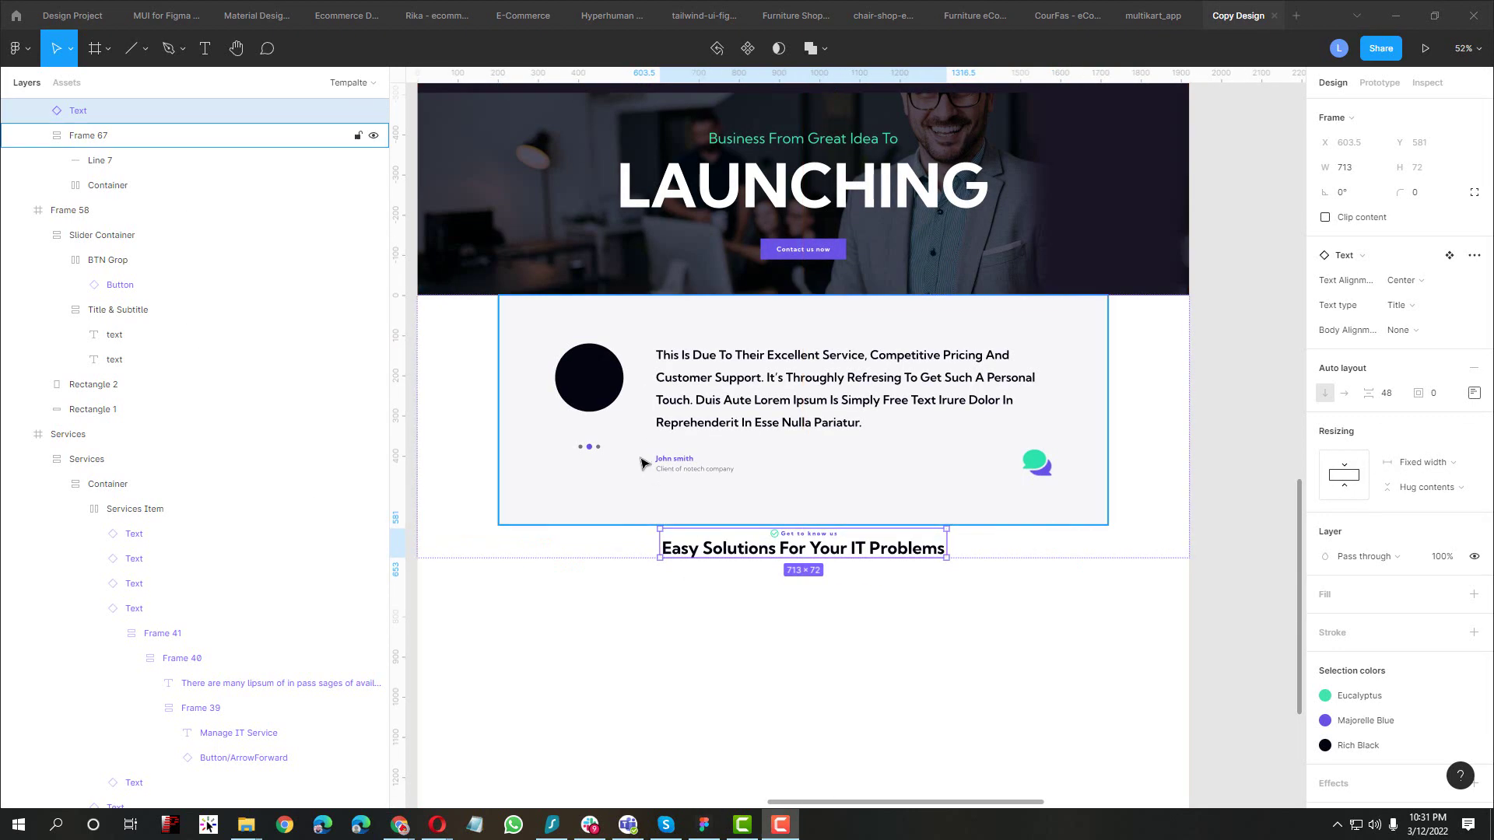
Replace the title instance's main heading with "Recently Completed Work", copied from the notech page's projects section
mouse_move(399, 825)
click(325, 749)
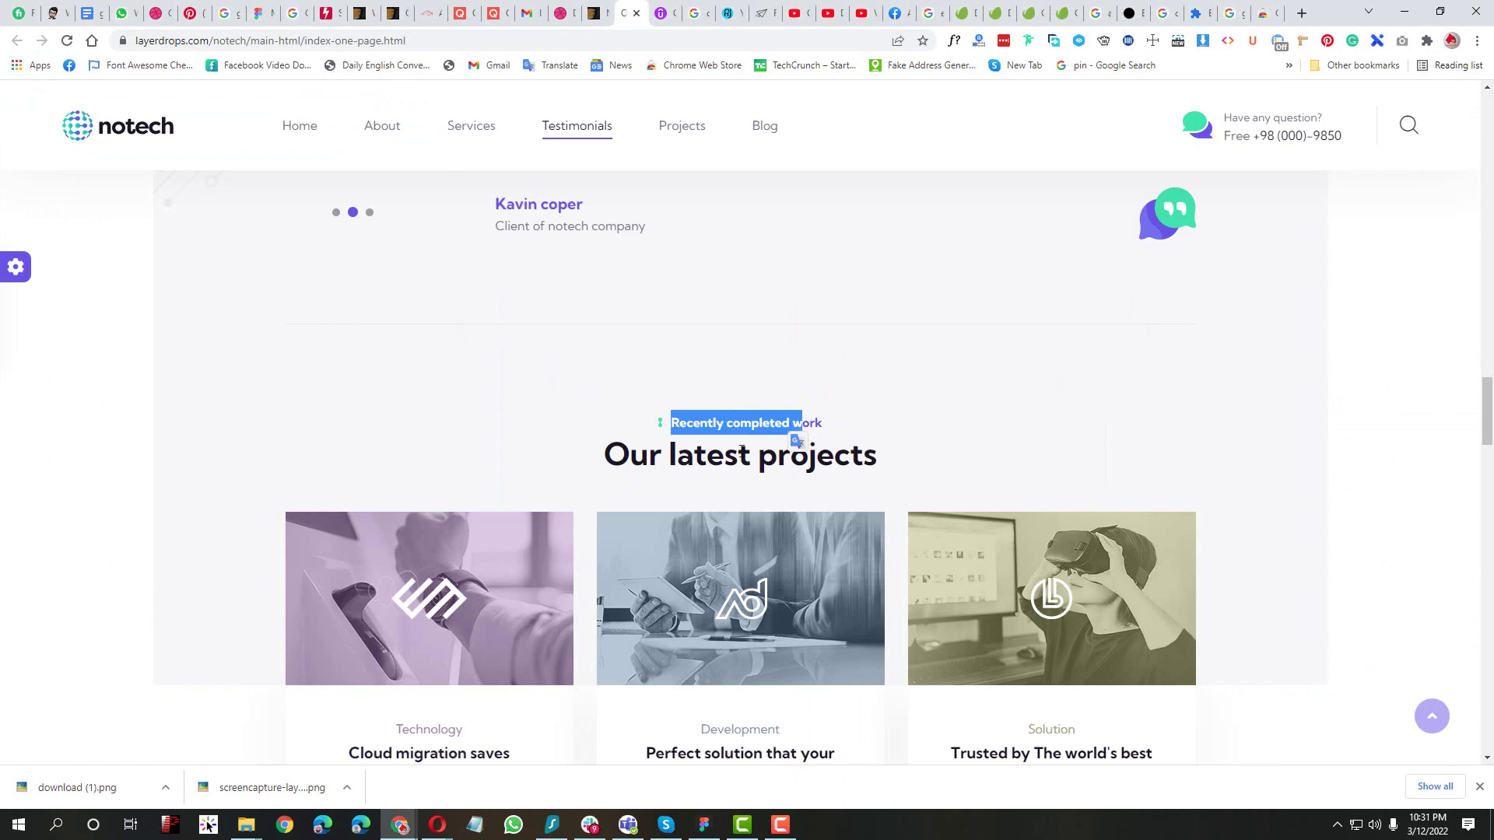
drag(670, 422, 780, 418)
key(alt+Tab)
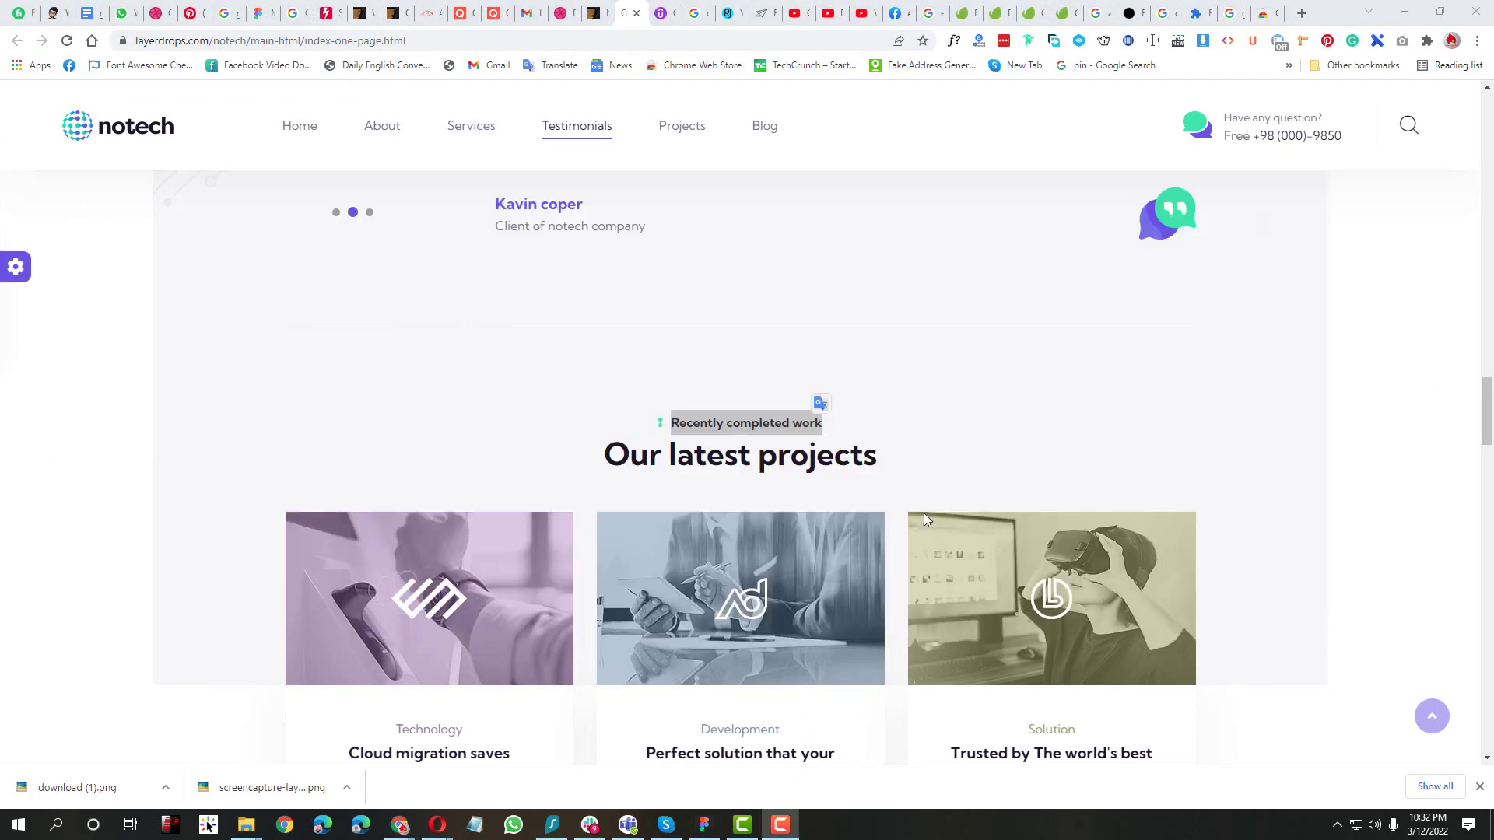
mouse_move(742, 826)
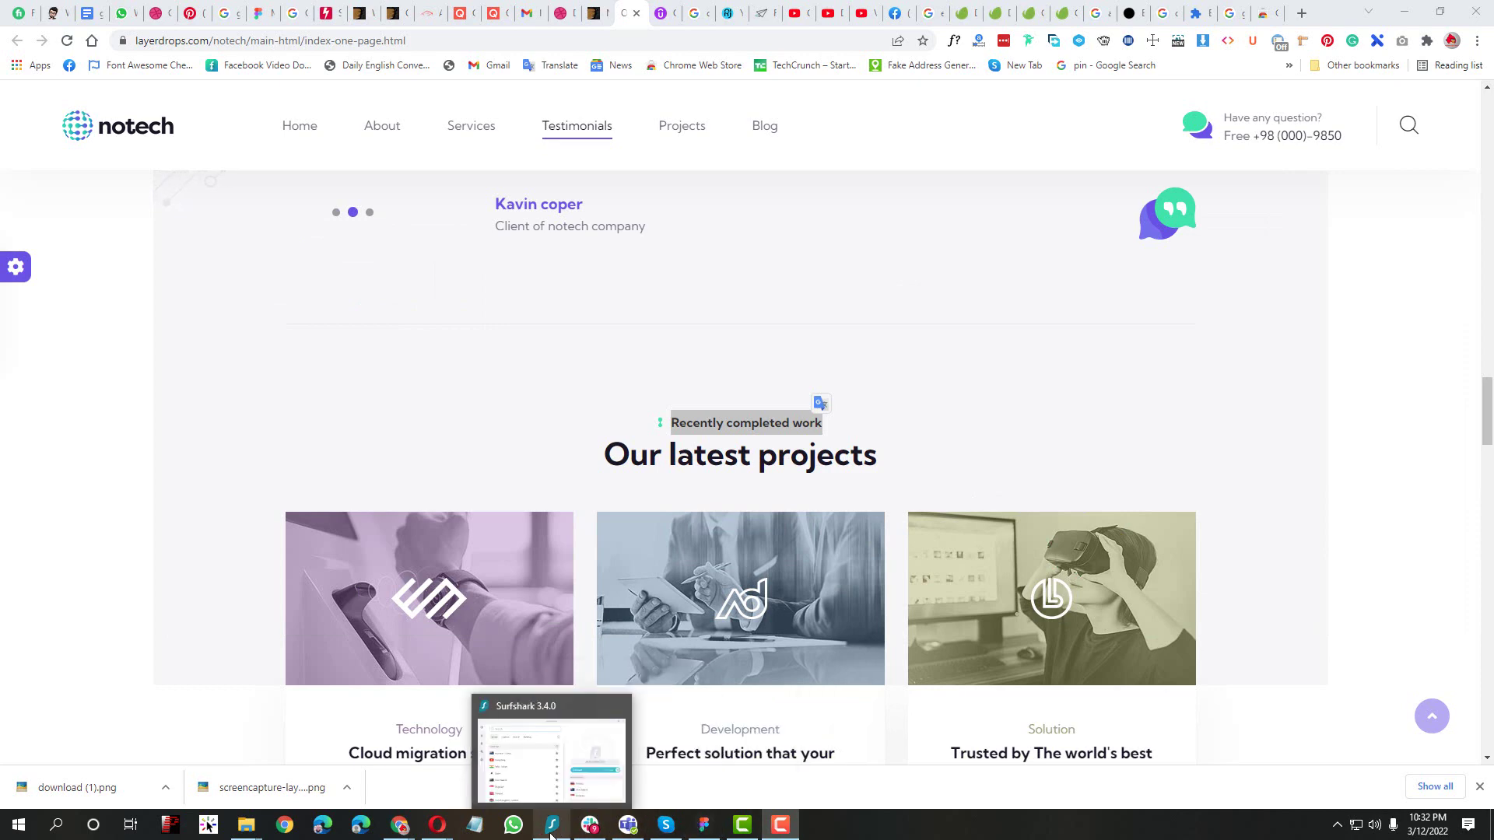
click(703, 825)
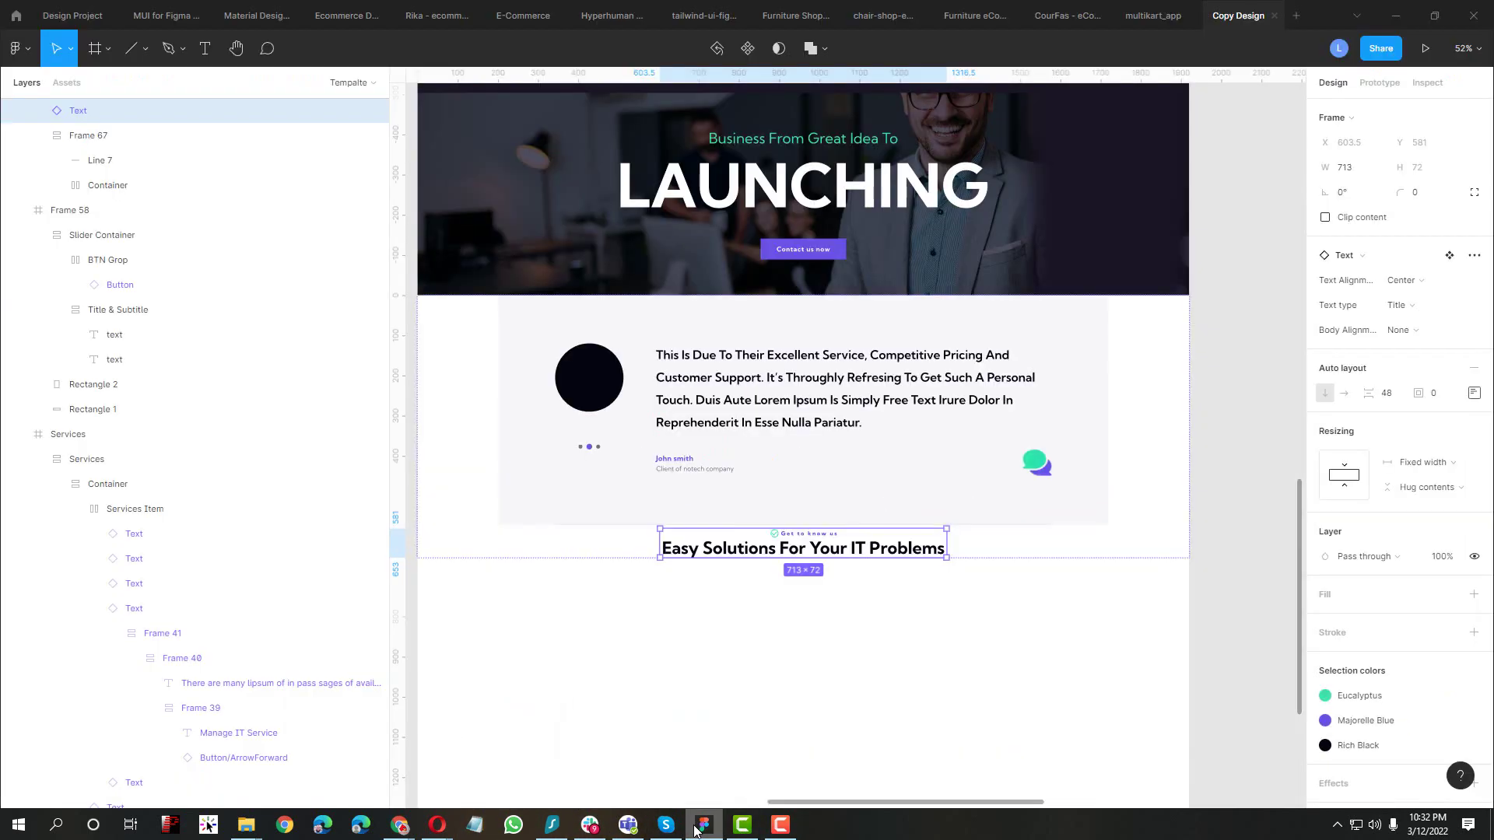
double_click(742, 551)
text(Recently Completed Work)
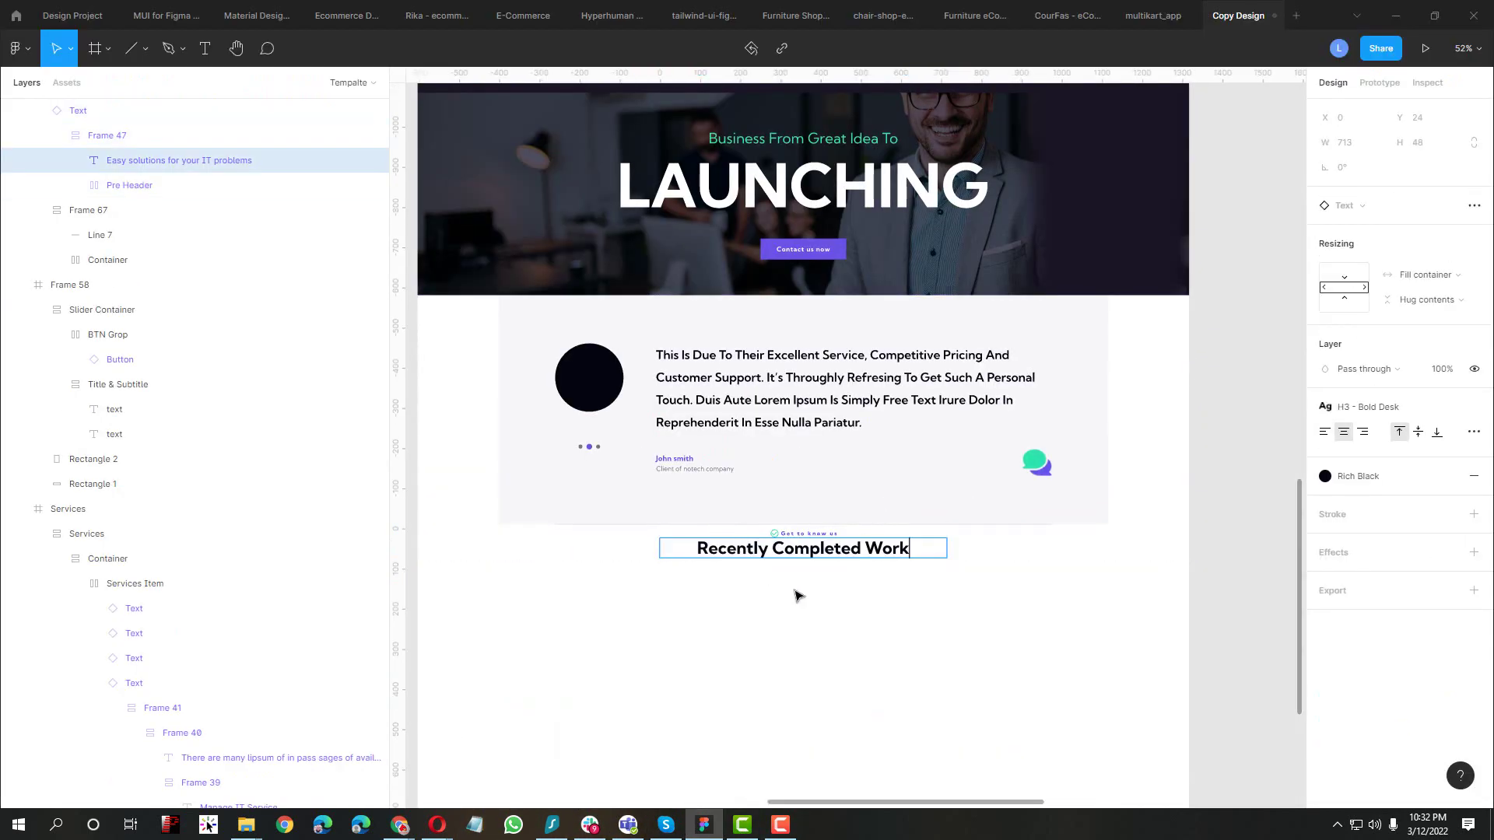
Replace the title instance's pre-header text with "Recently completed work"
mouse_move(400, 824)
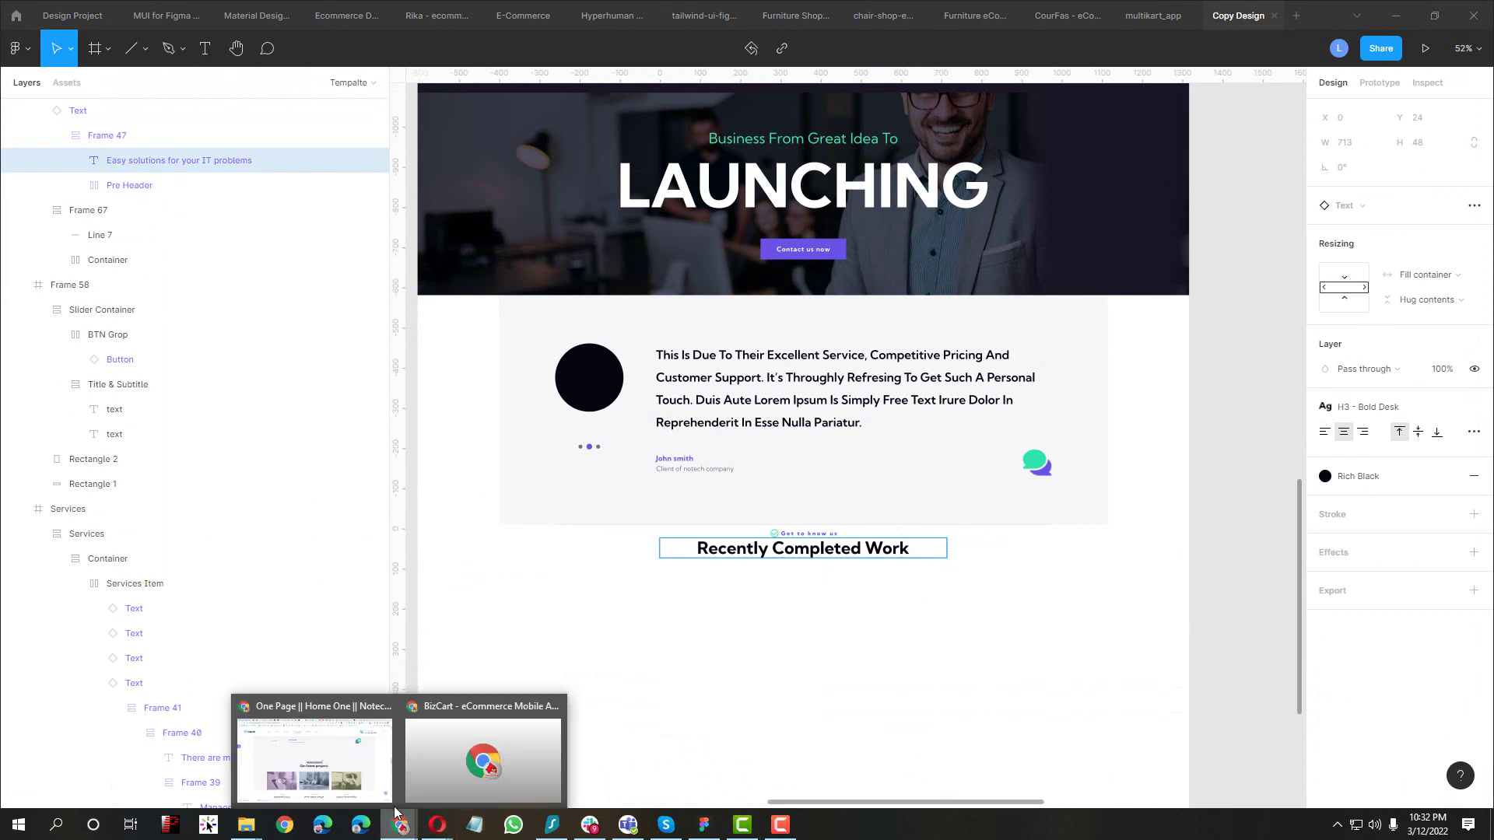
click(484, 747)
drag(605, 455, 867, 452)
key(alt+Tab)
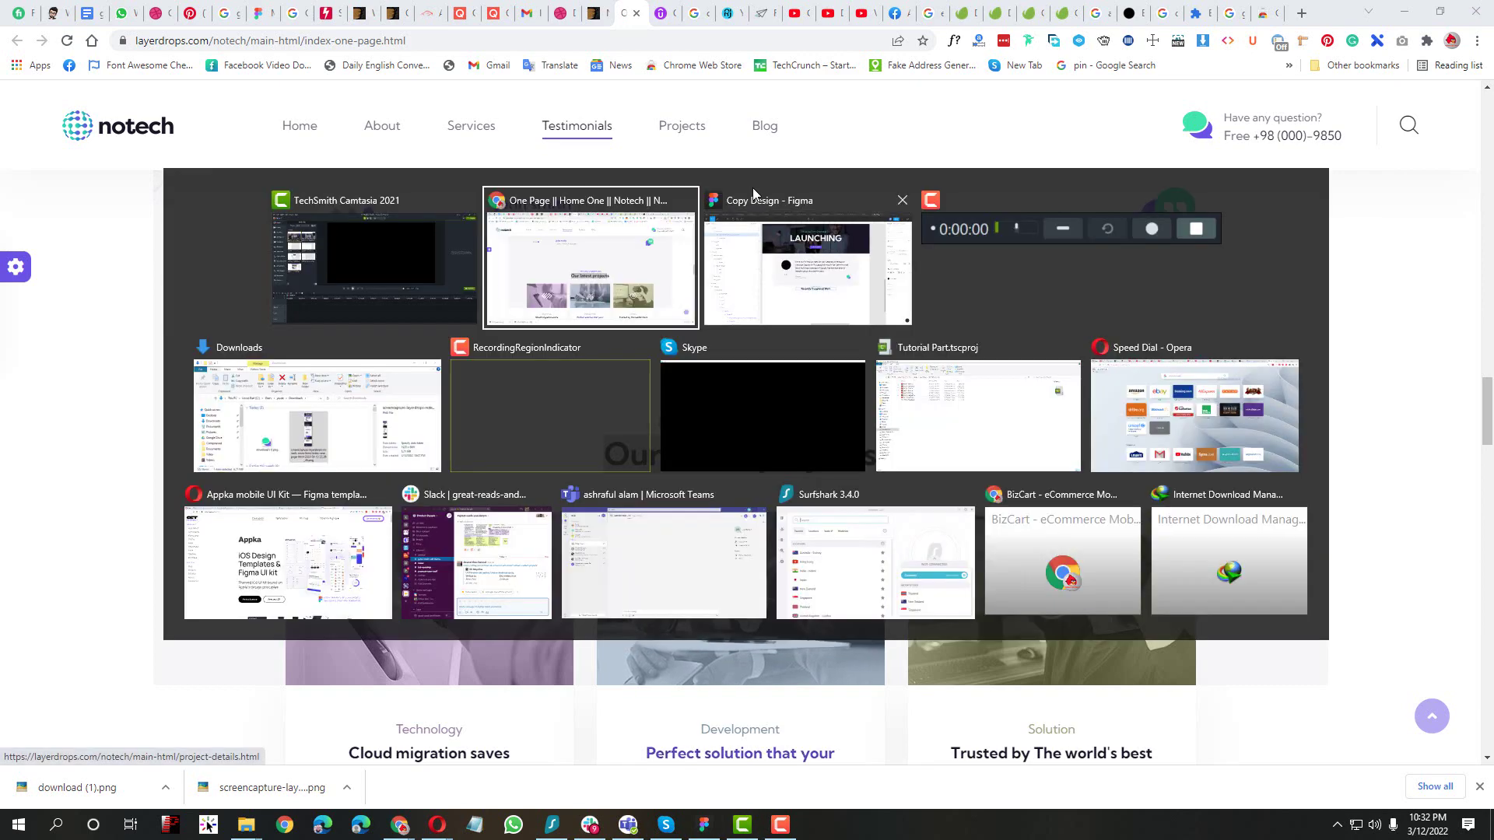
scroll(804, 532, up, 5)
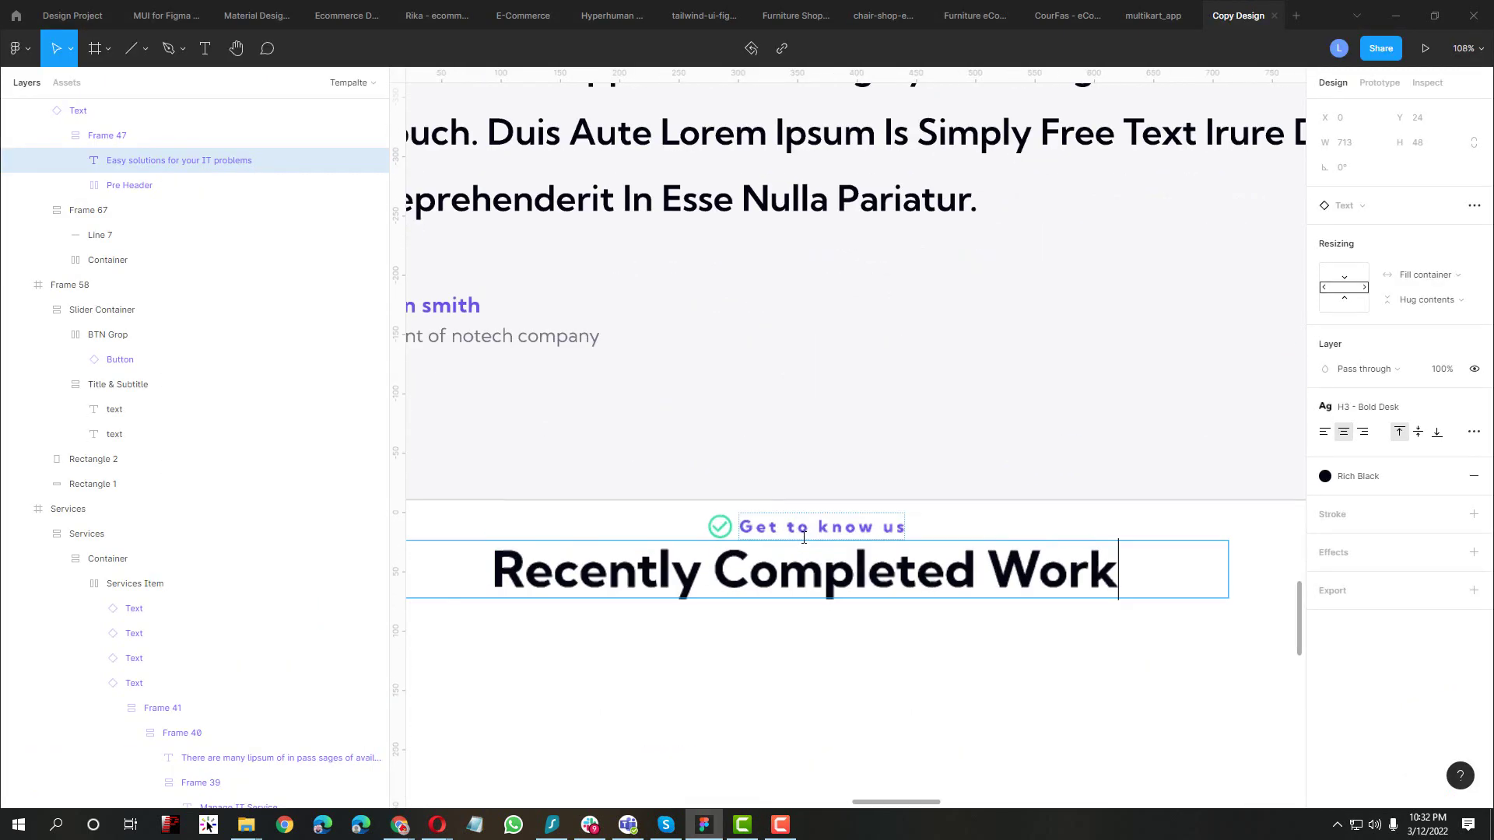
click(818, 526)
double_click(818, 525)
text(Recently completed work)
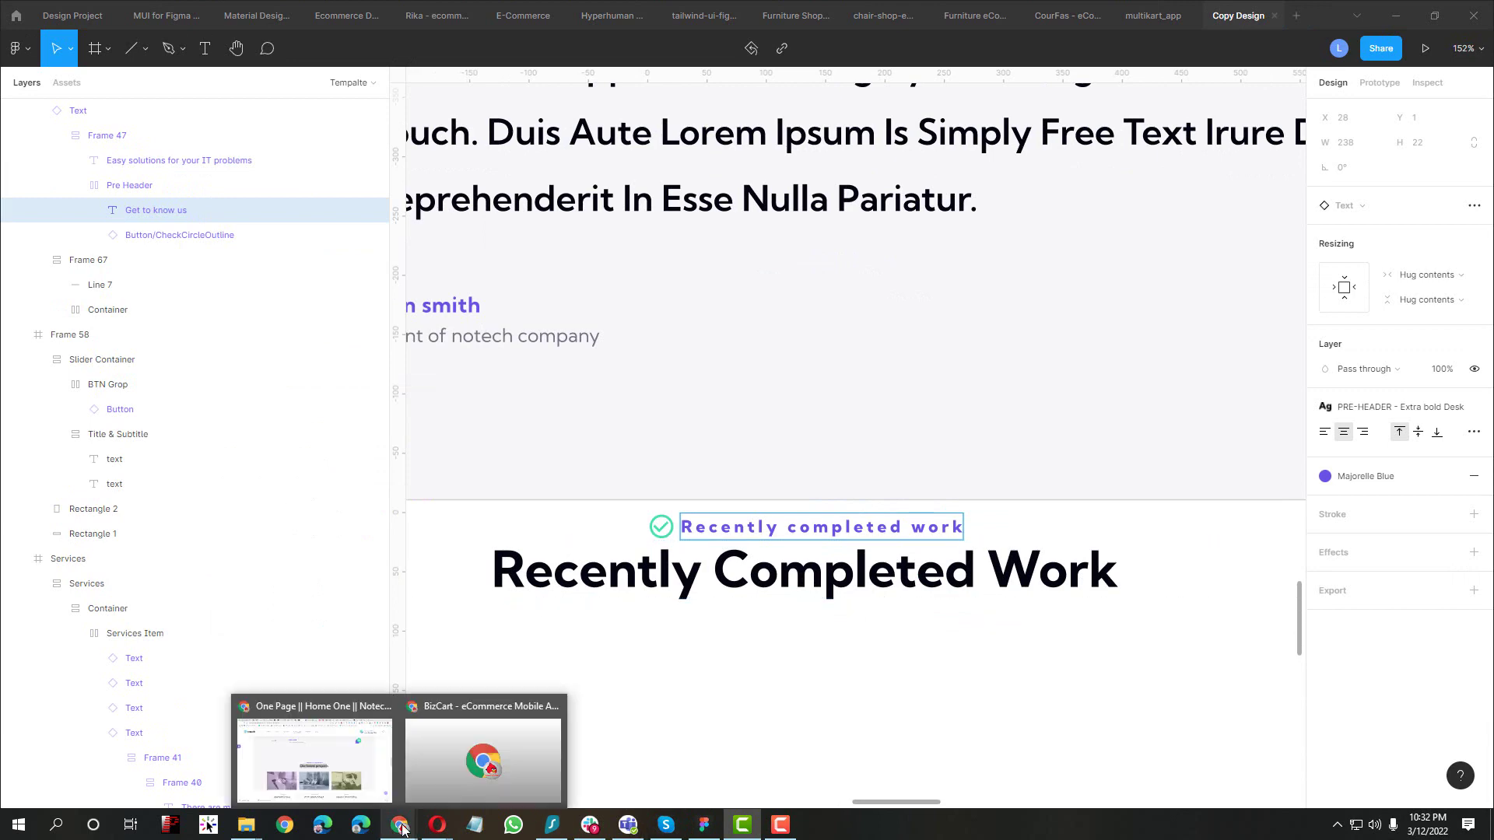
Replace the title instance's main heading with "Our Latest Projects", copied from the notech page
click(292, 747)
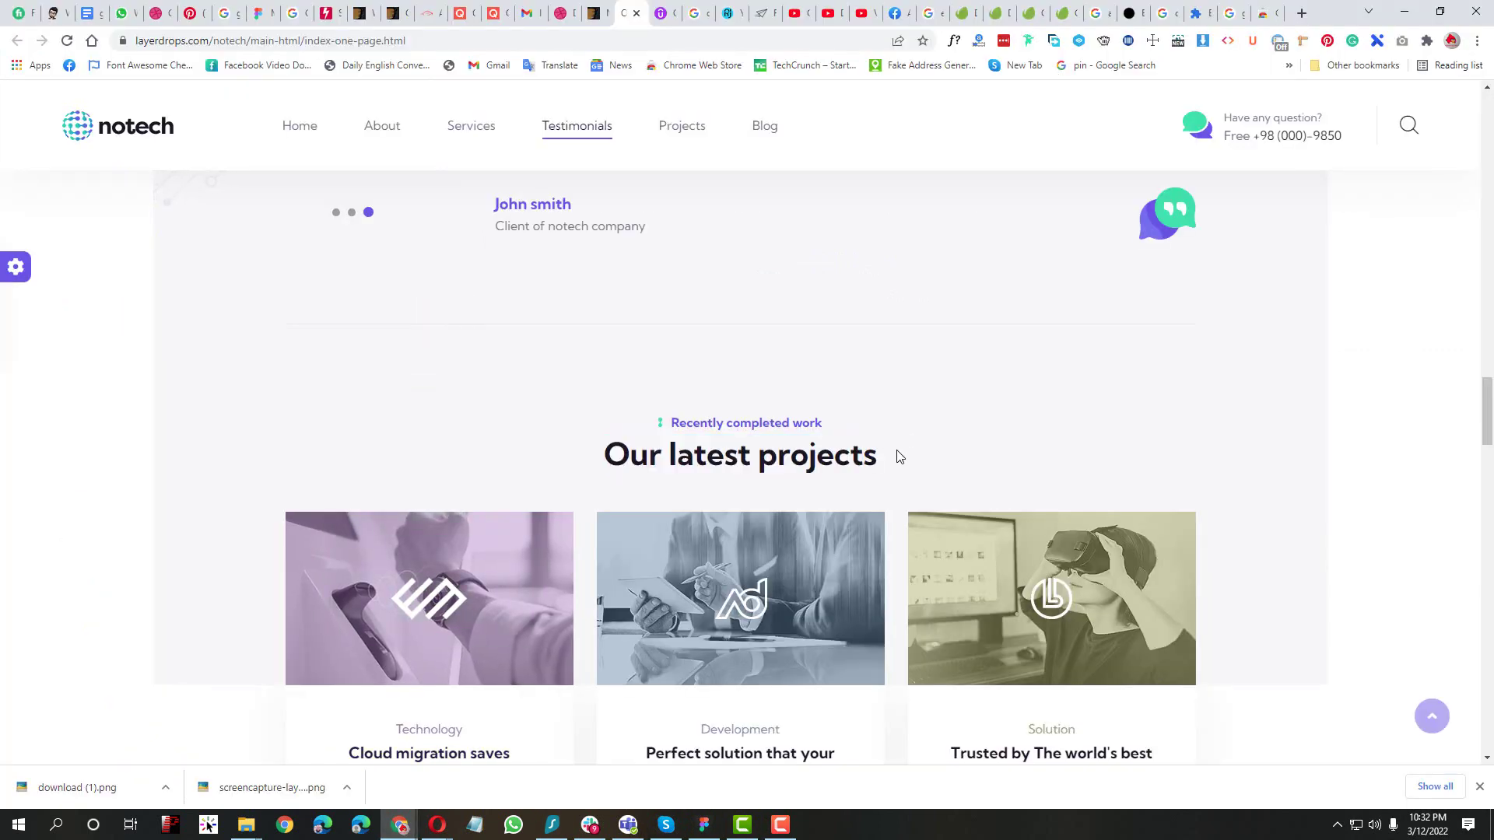
drag(893, 457, 585, 459)
key(alt+Tab)
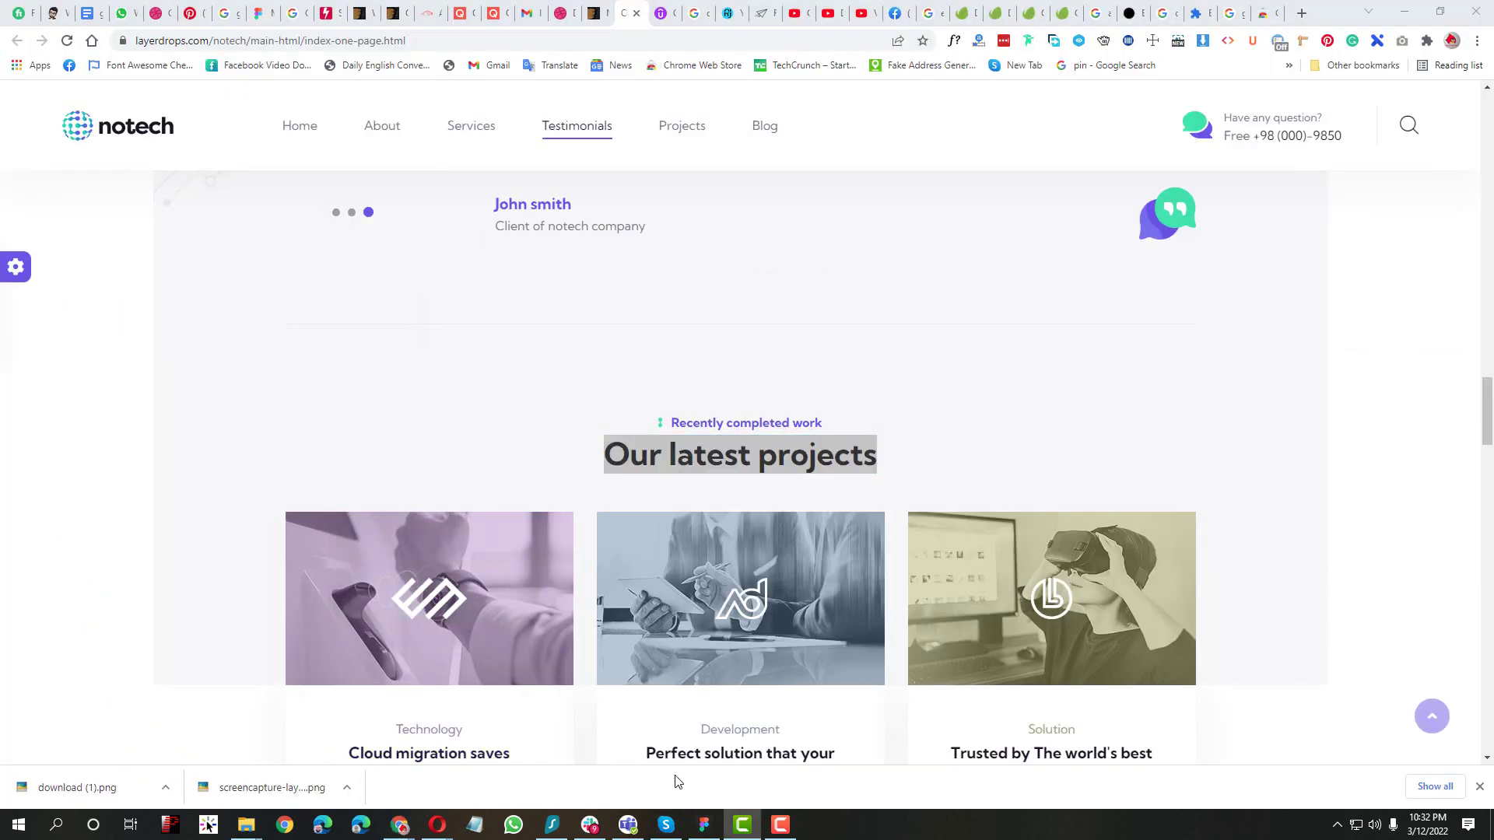
click(703, 825)
click(708, 571)
double_click(708, 574)
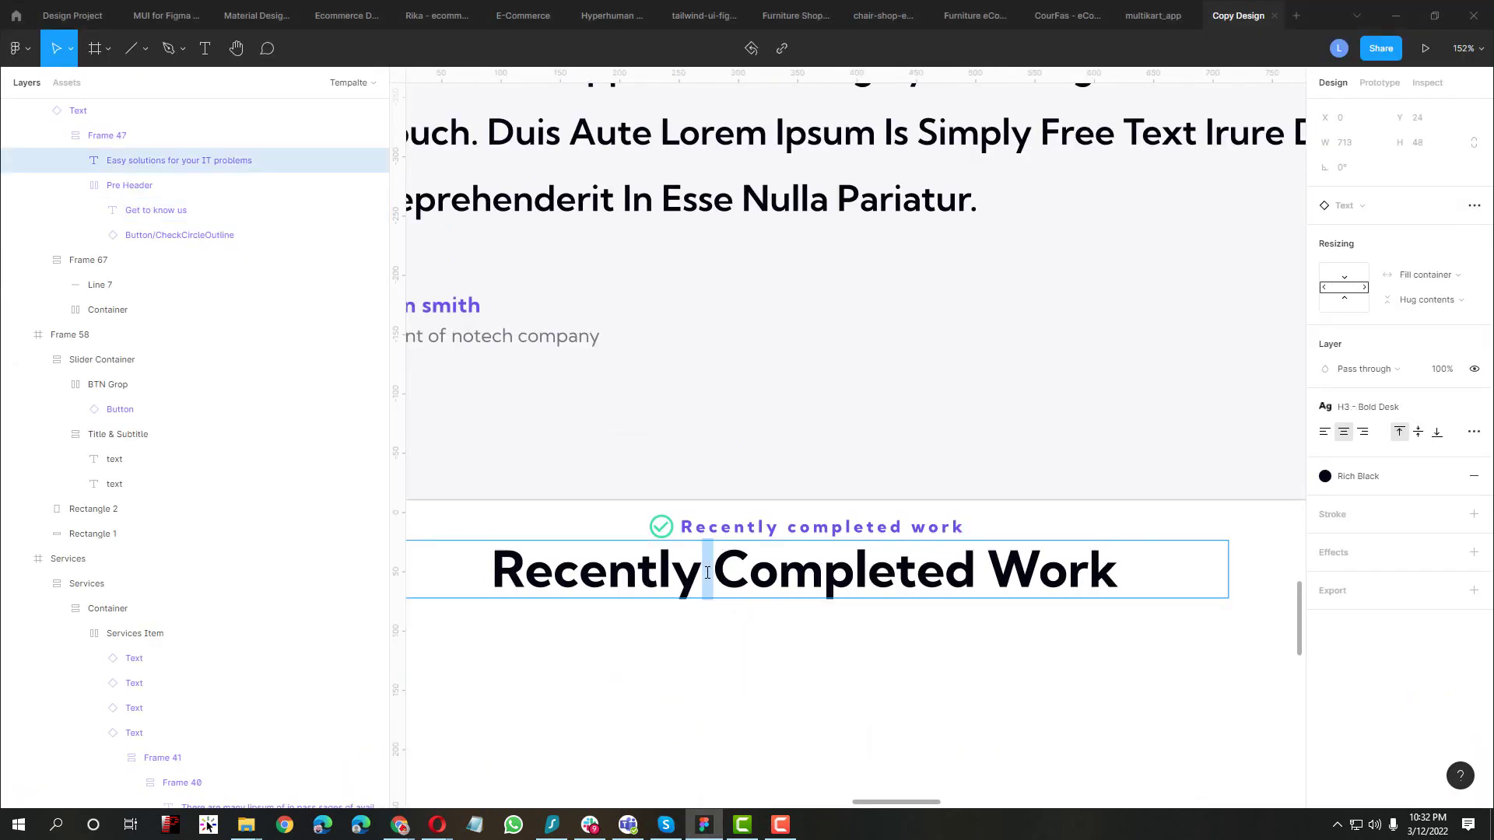
key(ctrl+a)
text(Our Latest Projects)
key(Escape)
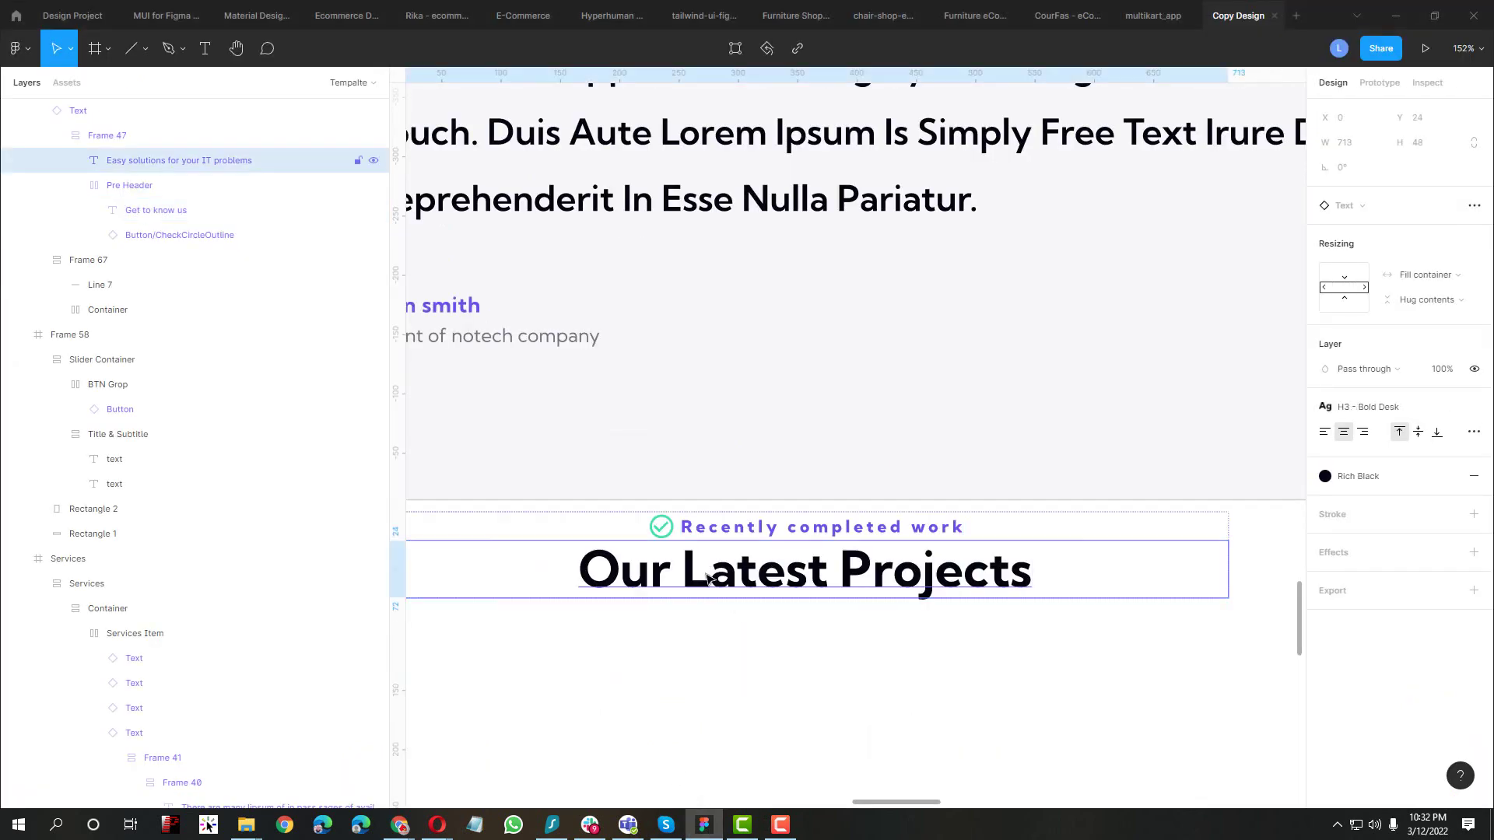
click(740, 636)
scroll(741, 634, down, 5)
click(776, 552)
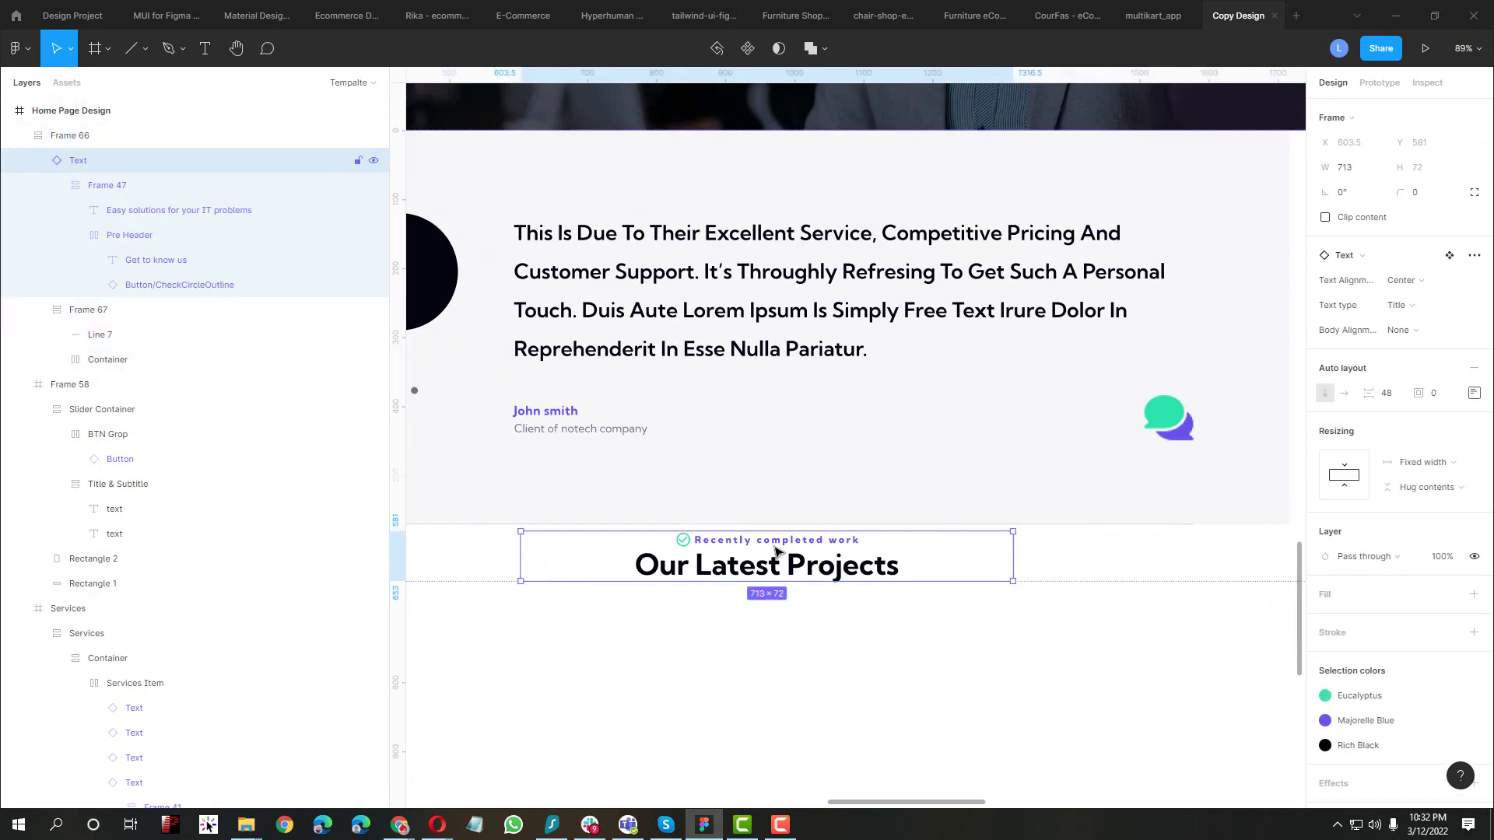
Capture the text and button area of the project cards on the notech page and copy the screenshot to the clipboard
mouse_move(399, 825)
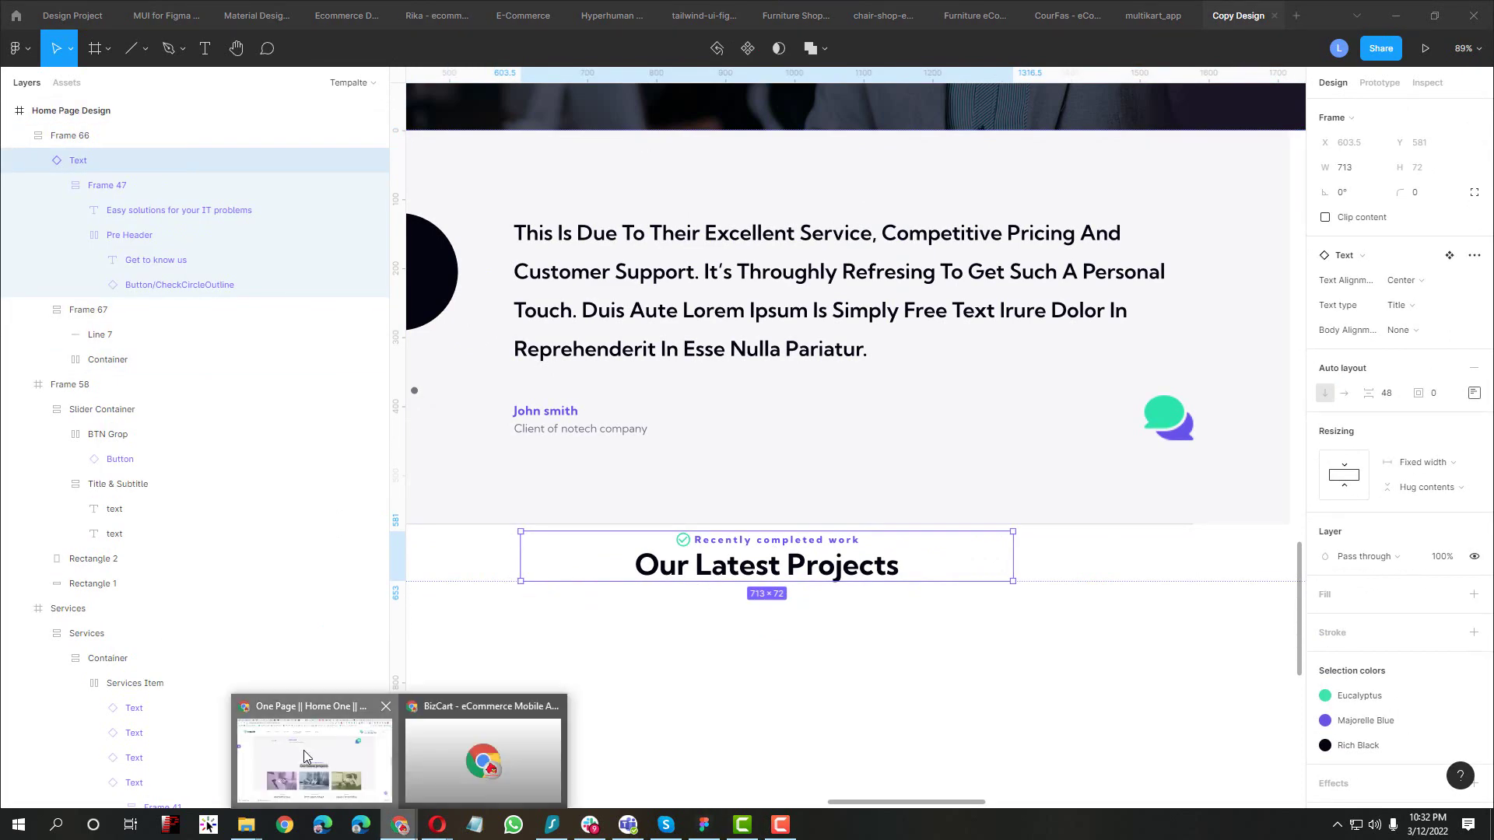
click(304, 756)
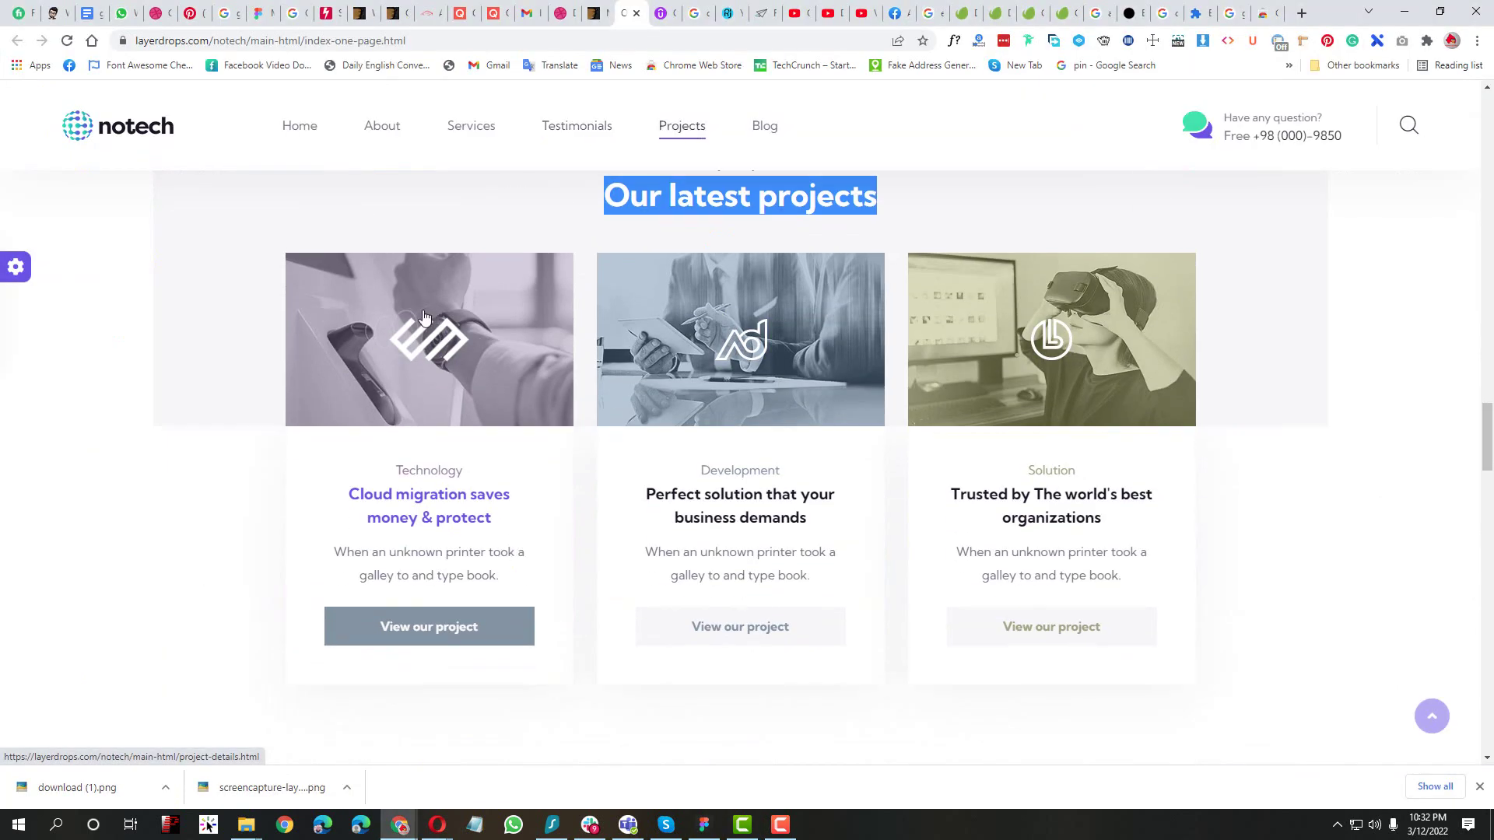
drag(393, 472, 467, 485)
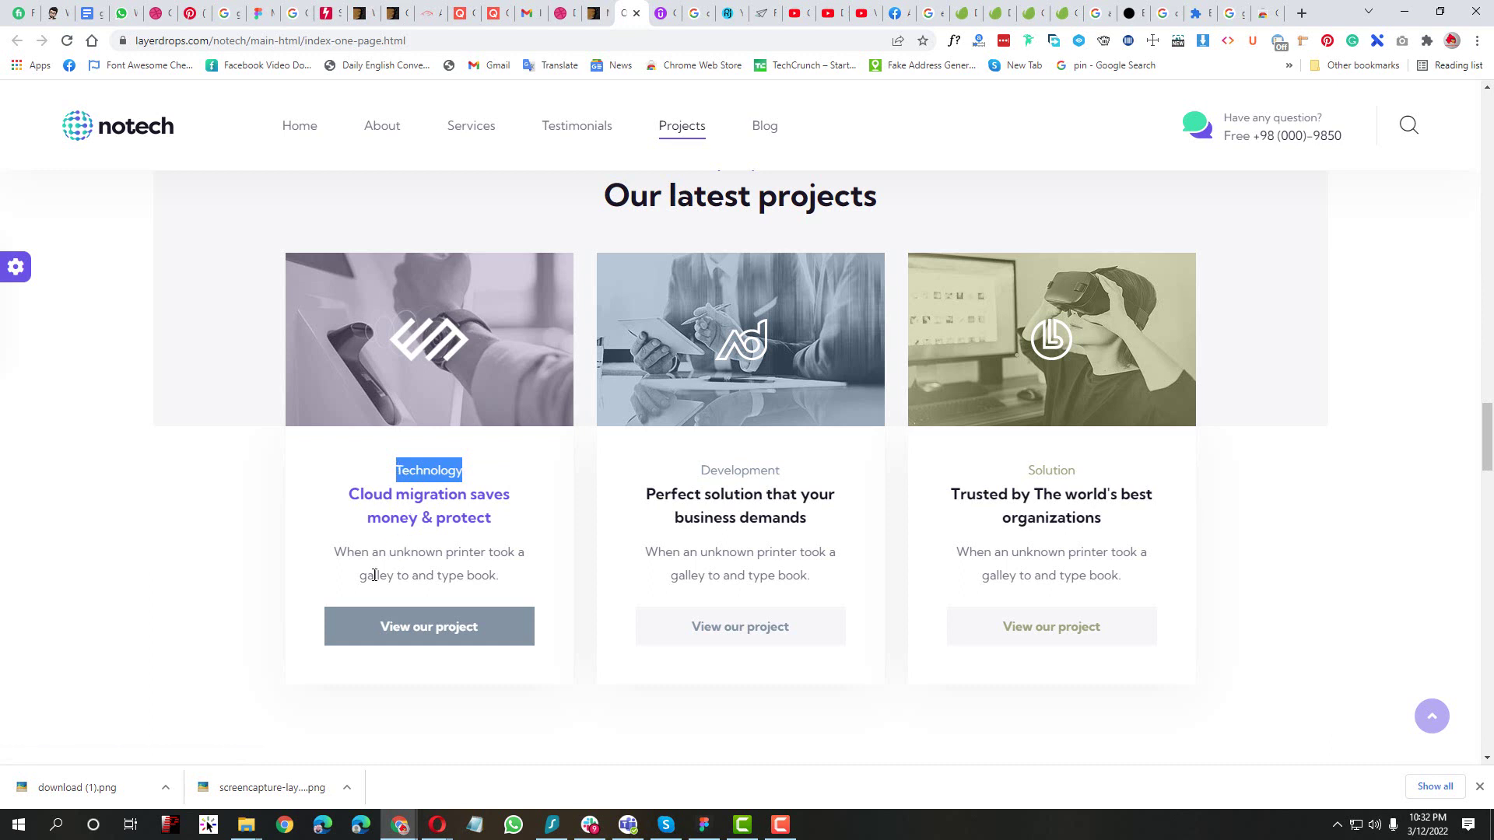
drag(331, 552, 514, 576)
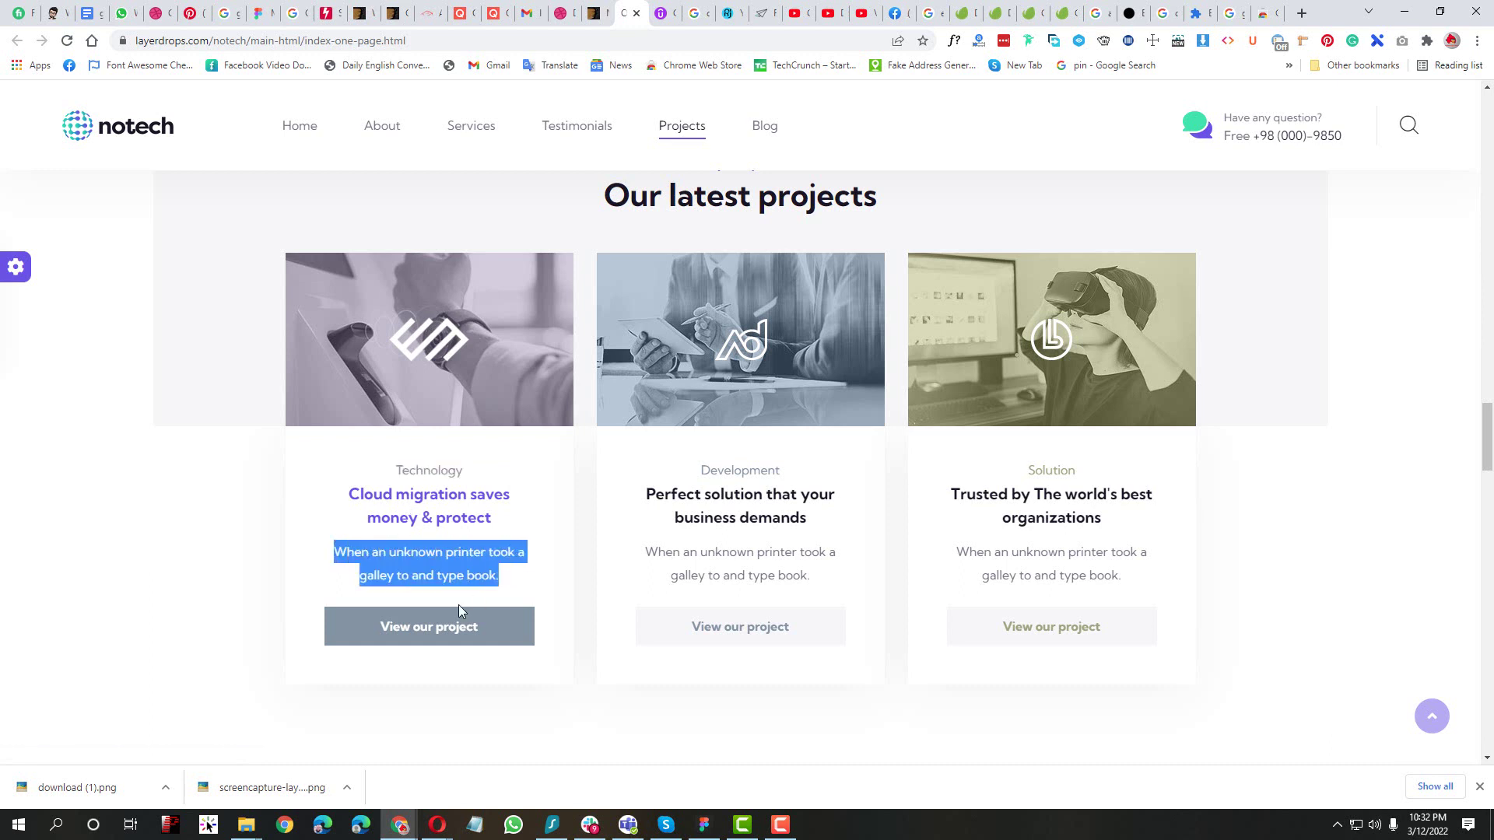
click(684, 702)
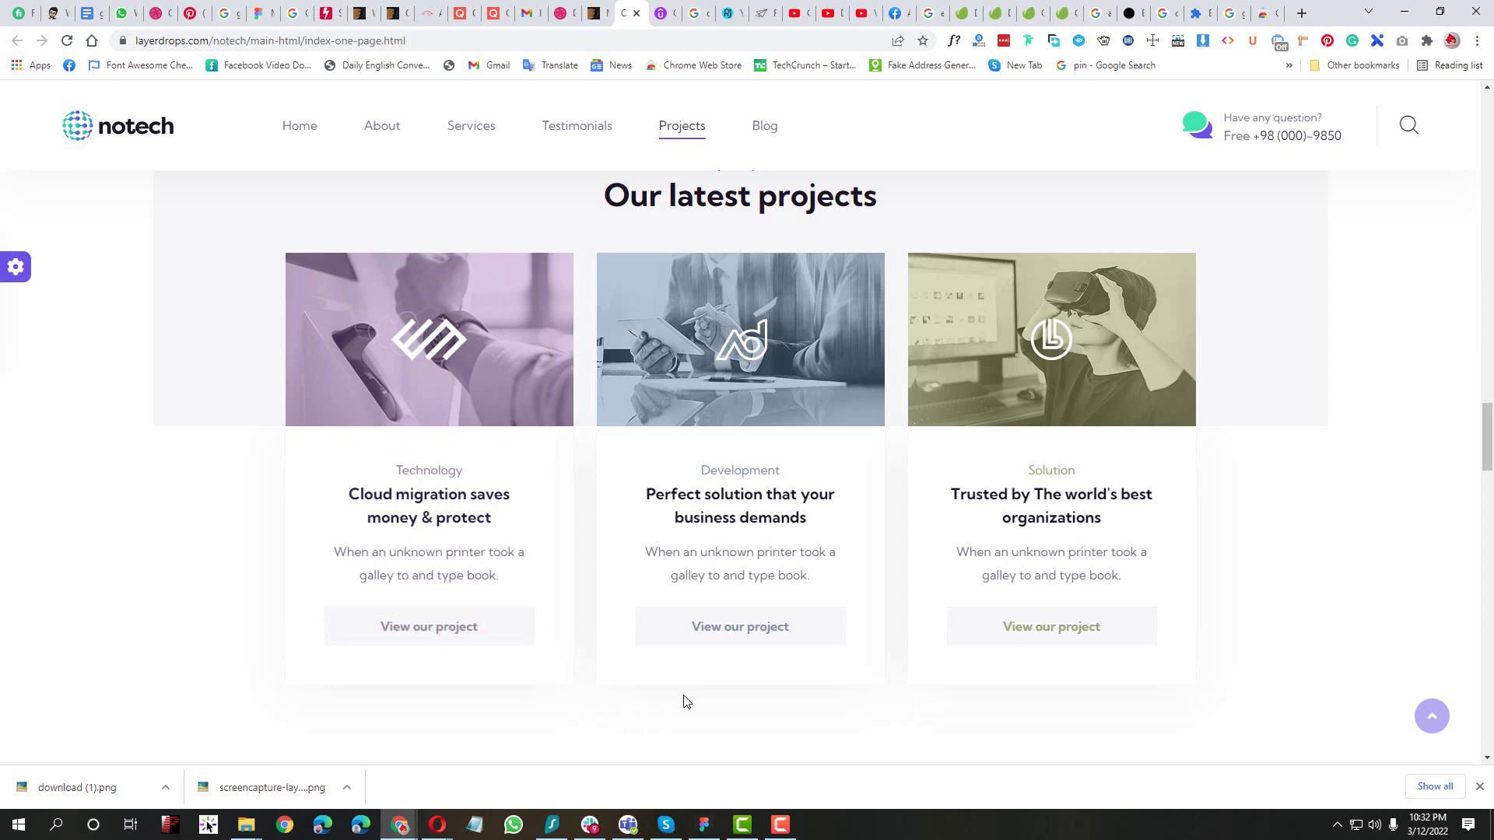
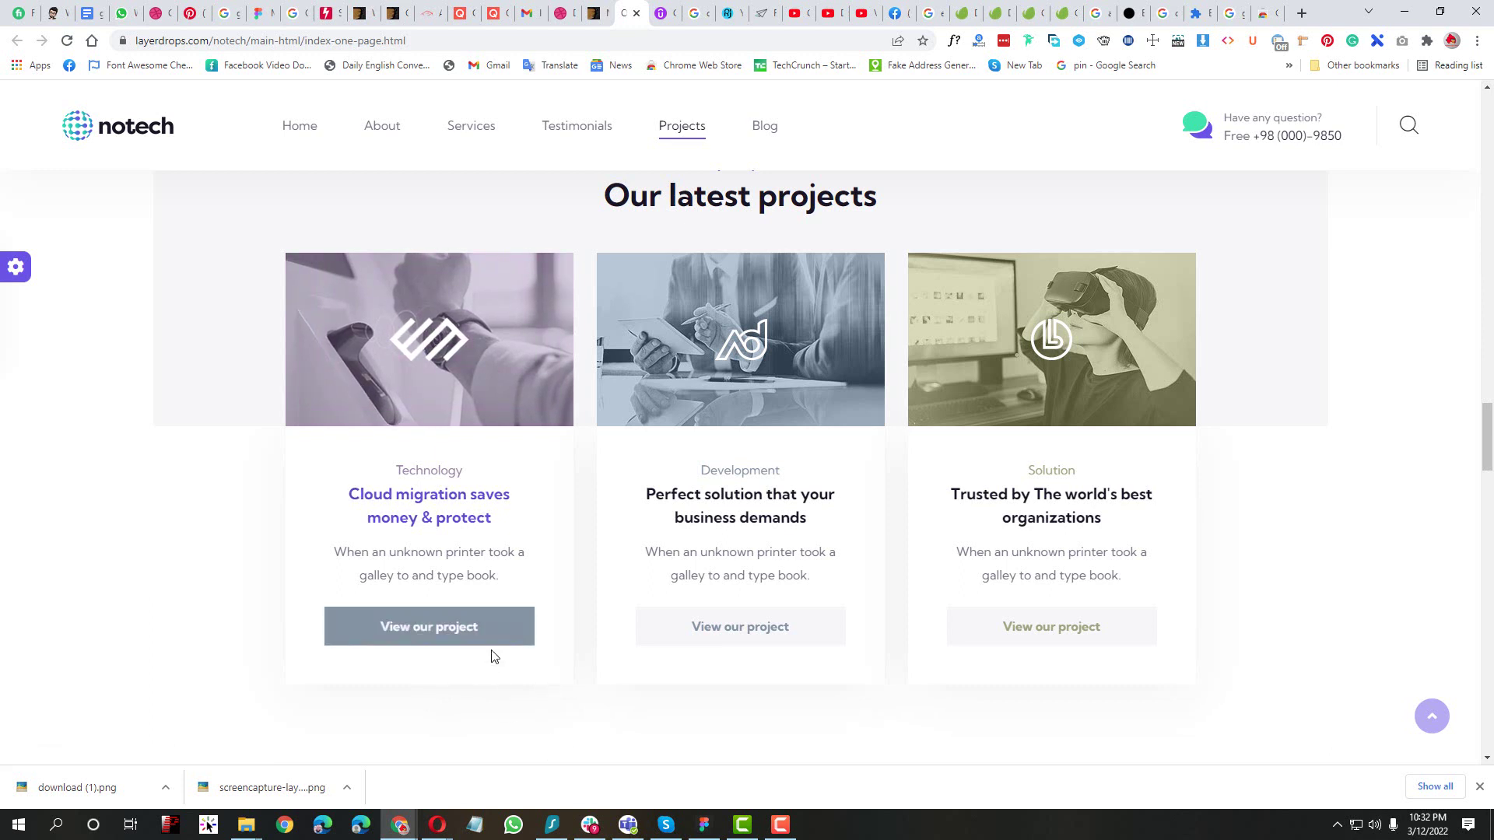
key(Print)
drag(100, 442, 1158, 751)
key(ctrl+c)
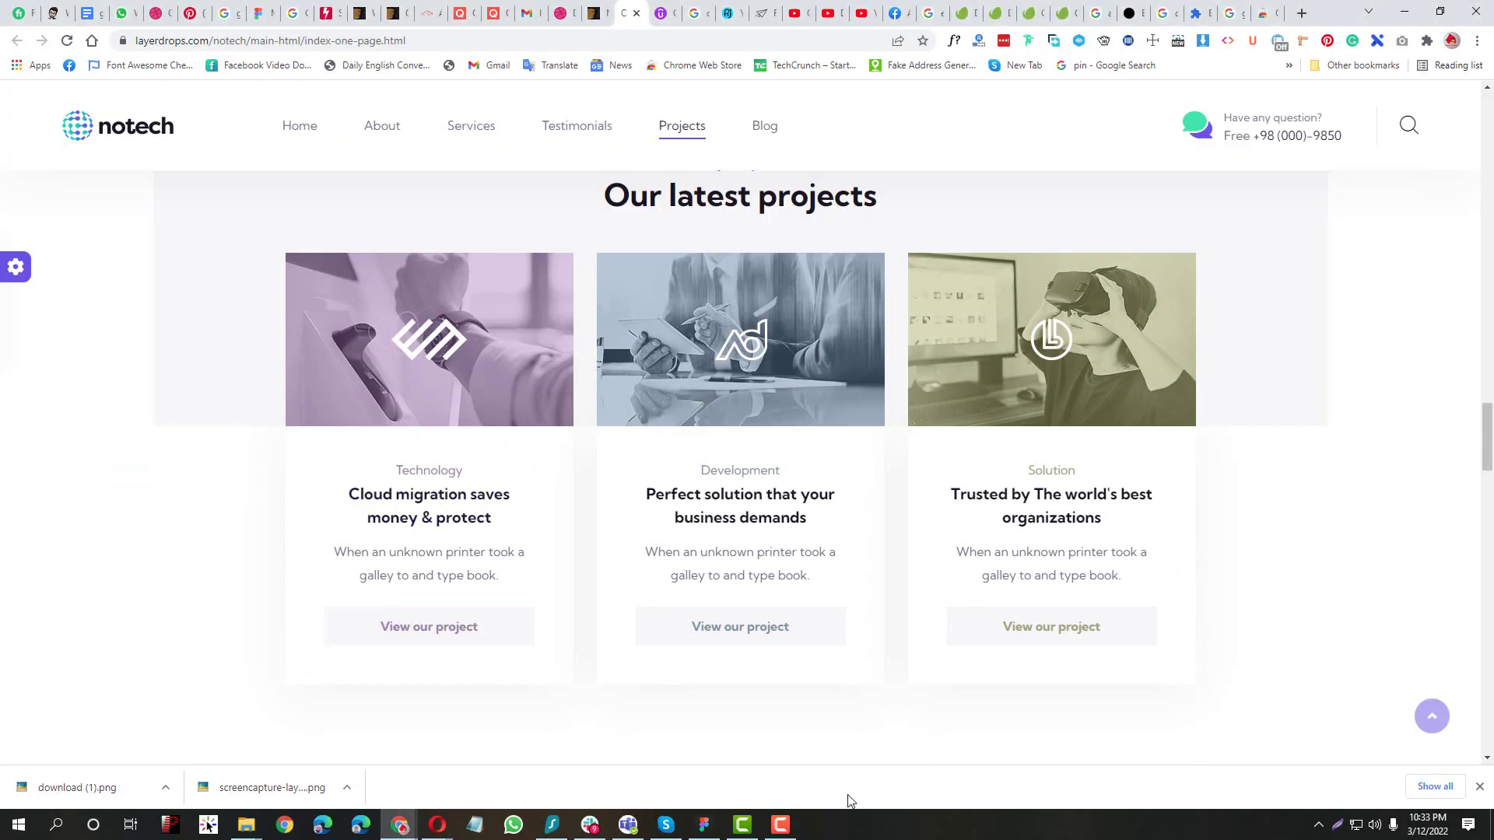
Switch to Figma and paste the project cards screenshot on the empty canvas above the Manage IT Service component set
click(704, 825)
scroll(553, 591, down, 5)
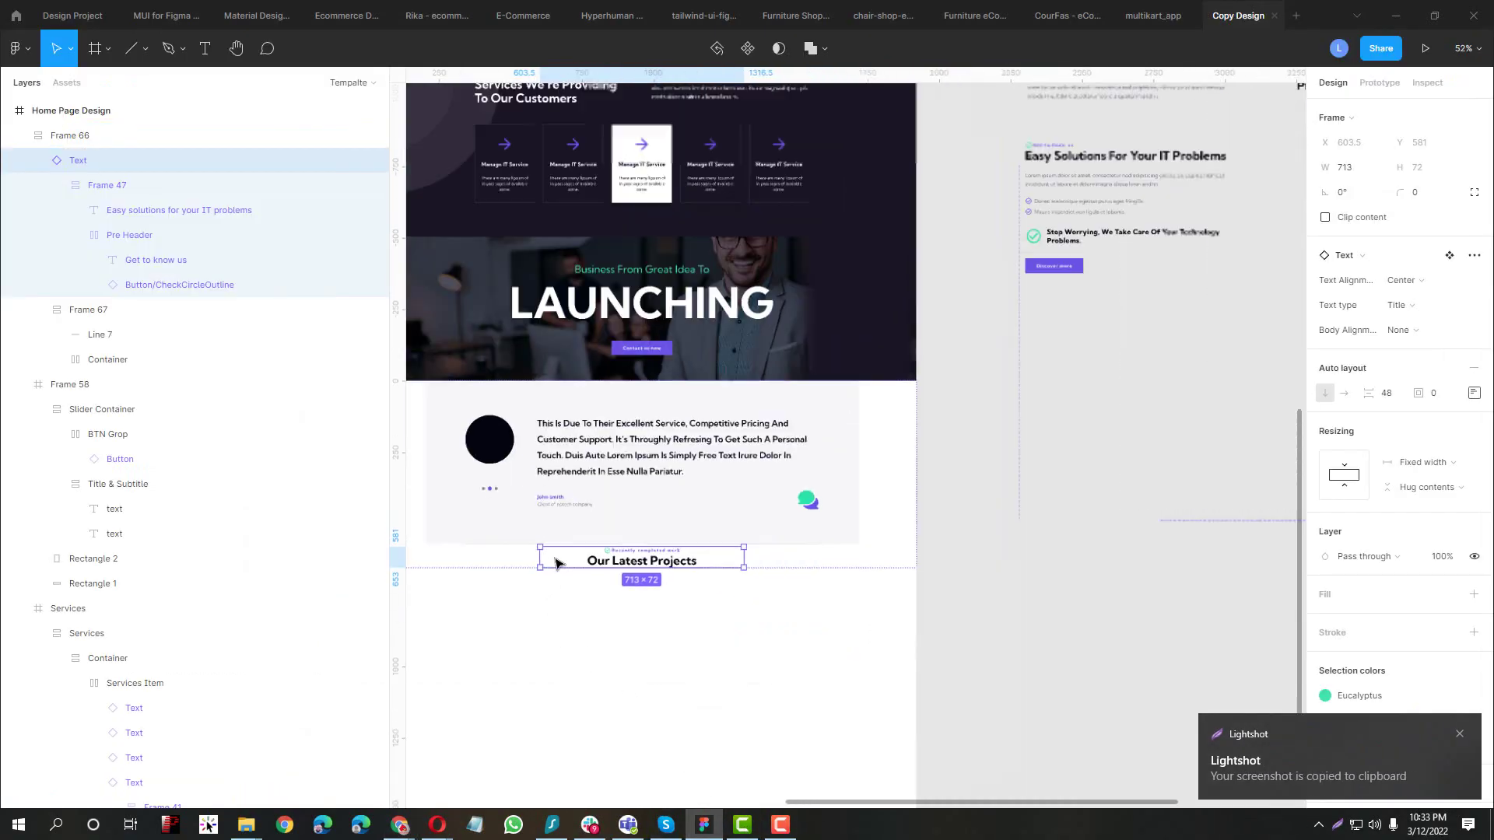
click(968, 567)
drag(968, 567, 797, 534)
scroll(797, 534, up, 10)
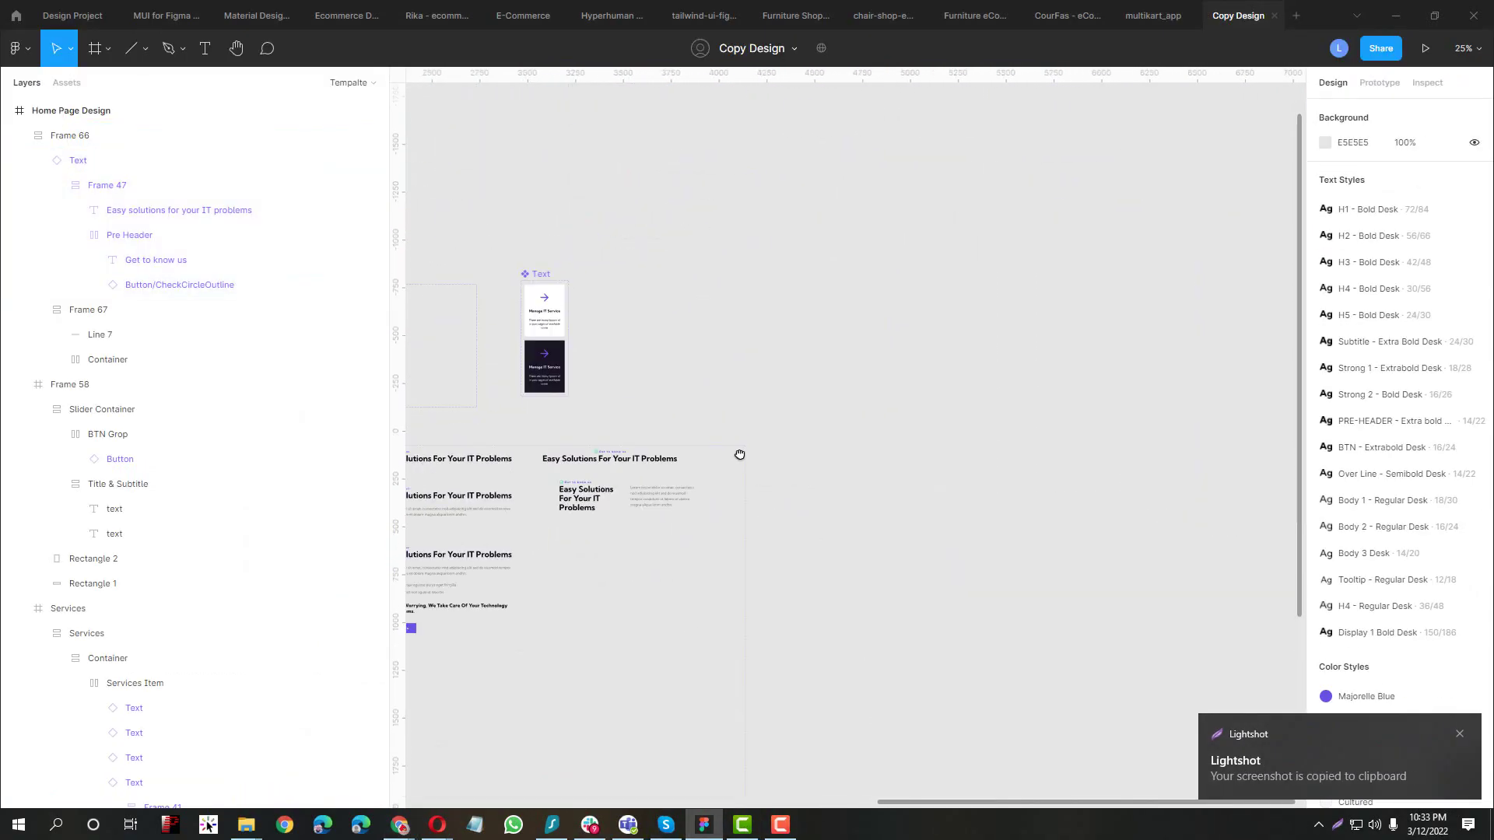
scroll(650, 616, up, 3)
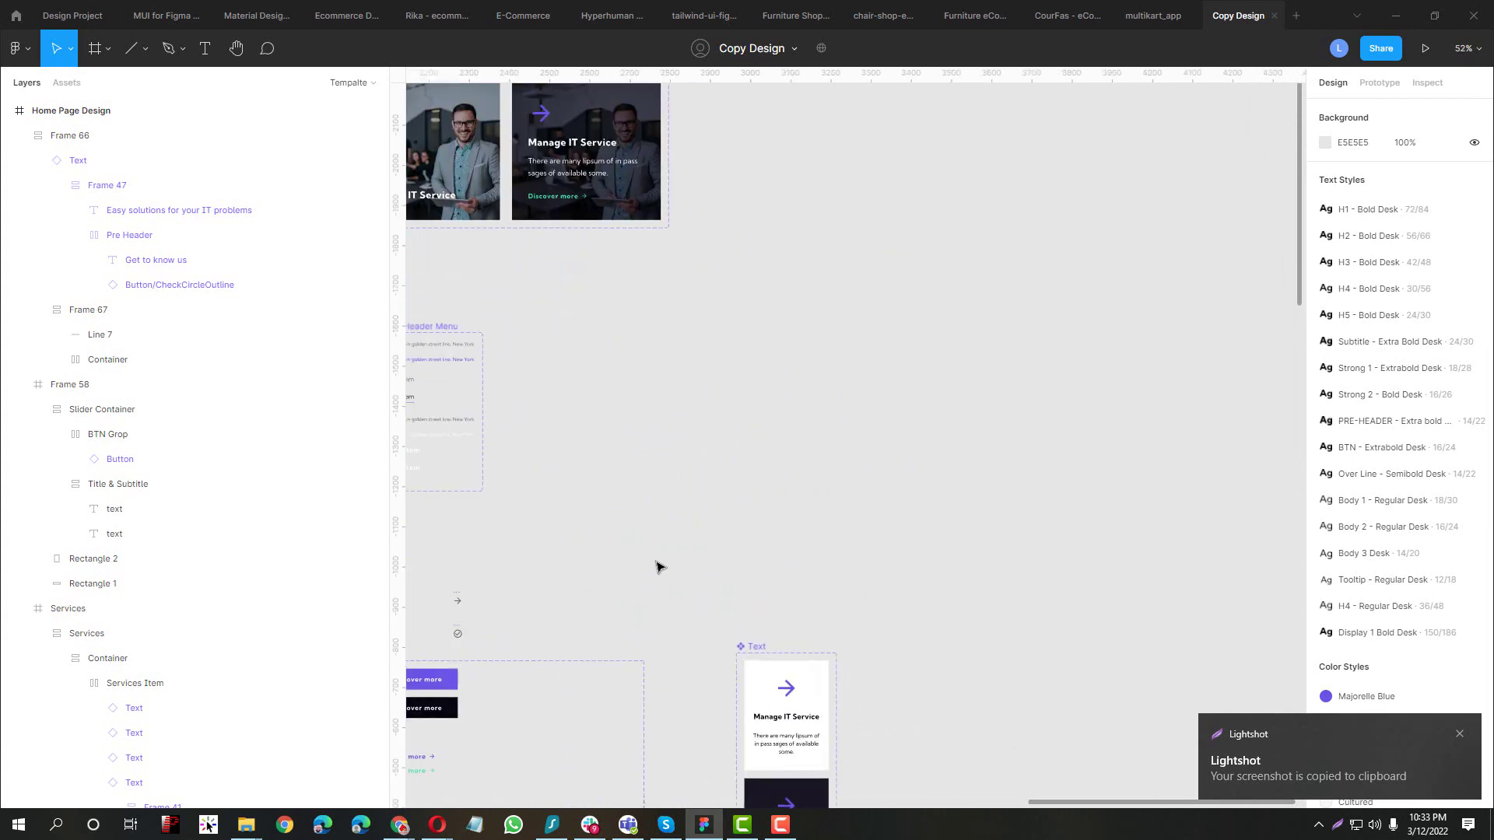
key(ctrl+v)
scroll(921, 390, left, 3)
scroll(894, 407, right, 2)
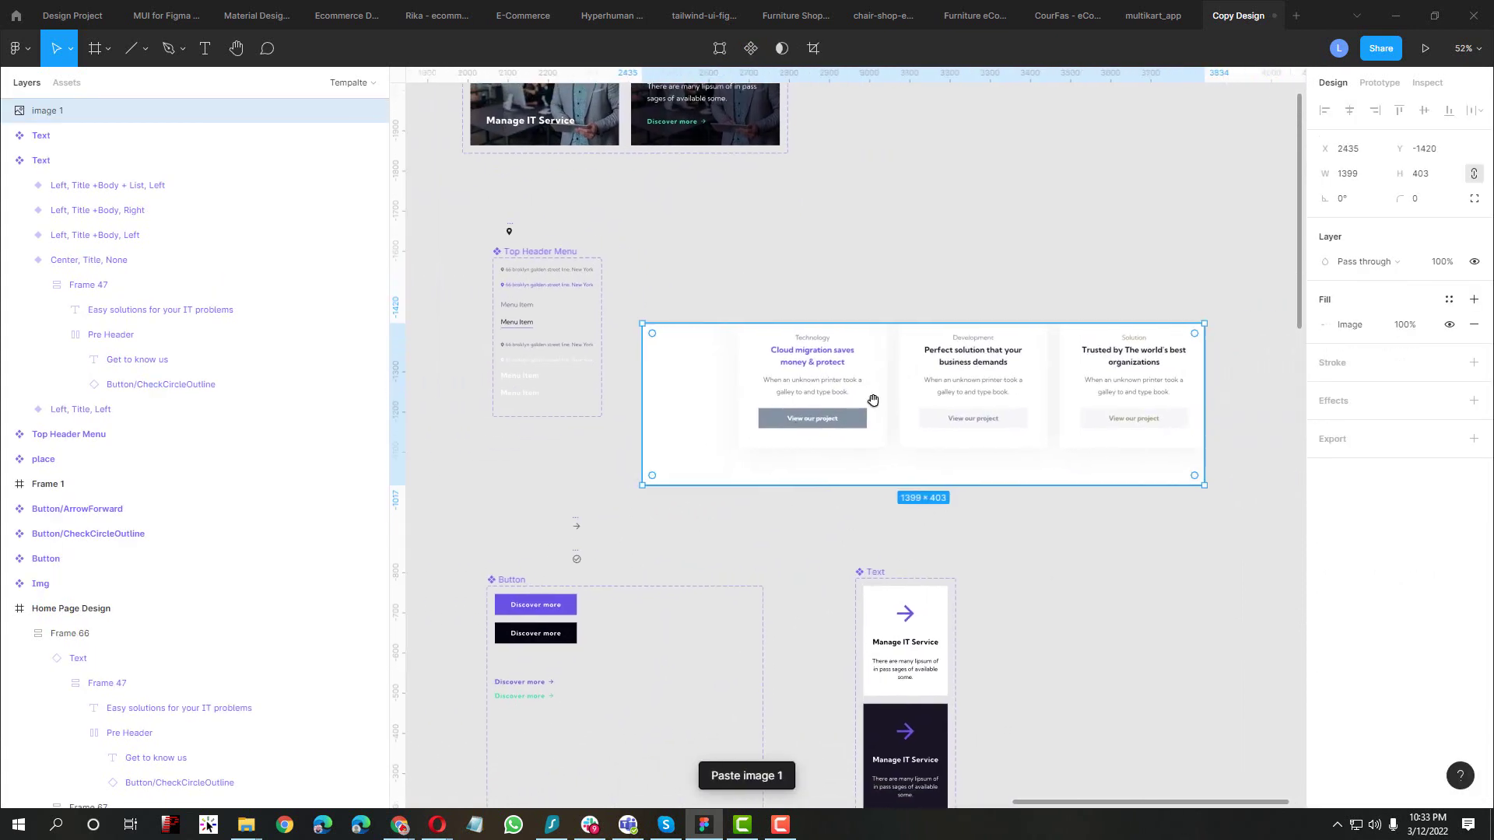
scroll(948, 429, down, 2)
scroll(947, 430, right, 1)
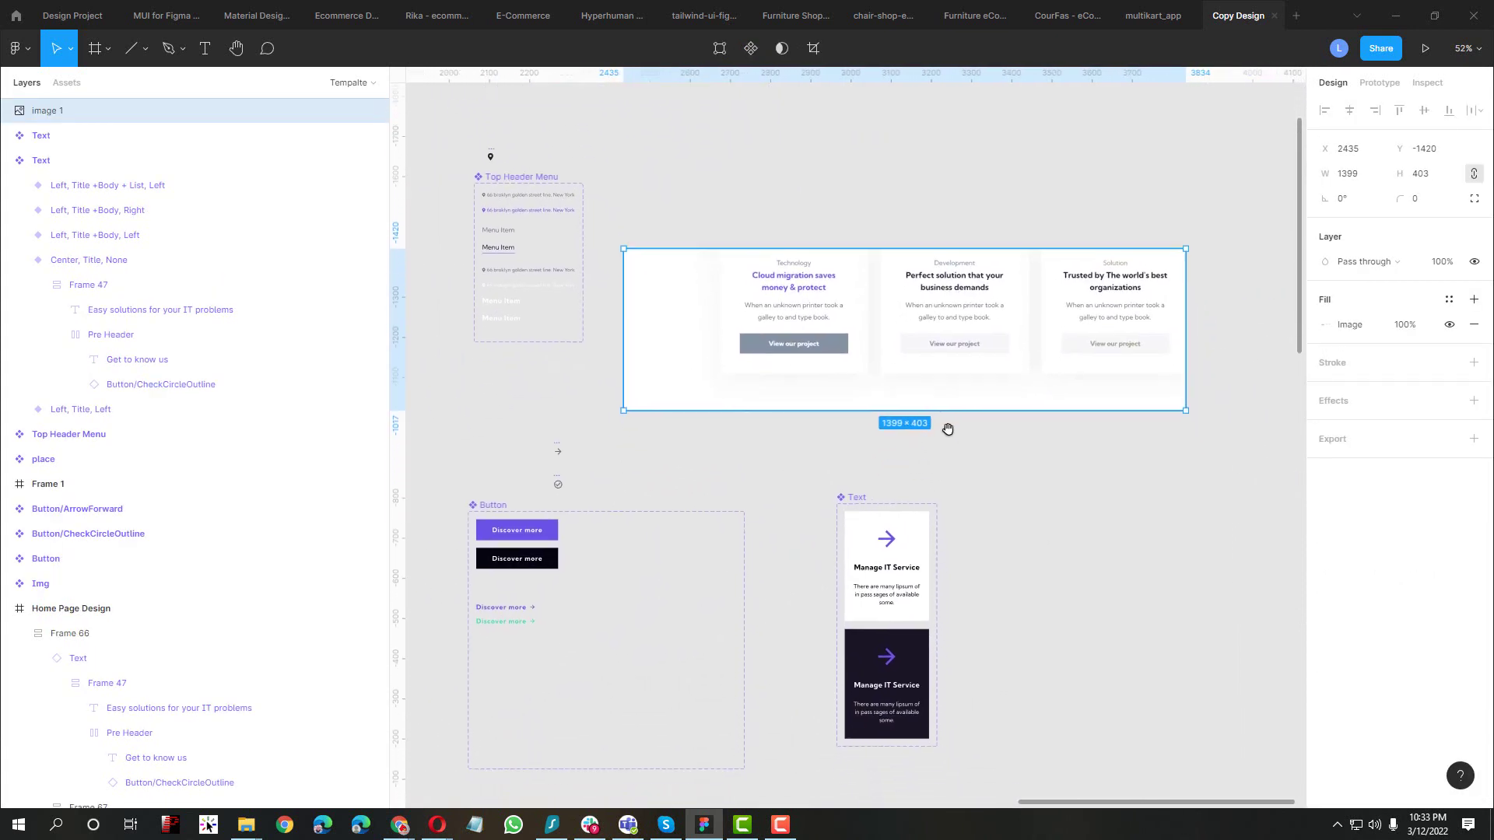
click(1102, 446)
Draw a rectangle about 248 × 67 at the lower edge of the project cards screenshot and fill it with Sonic Silver
scroll(1377, 716, down, 5)
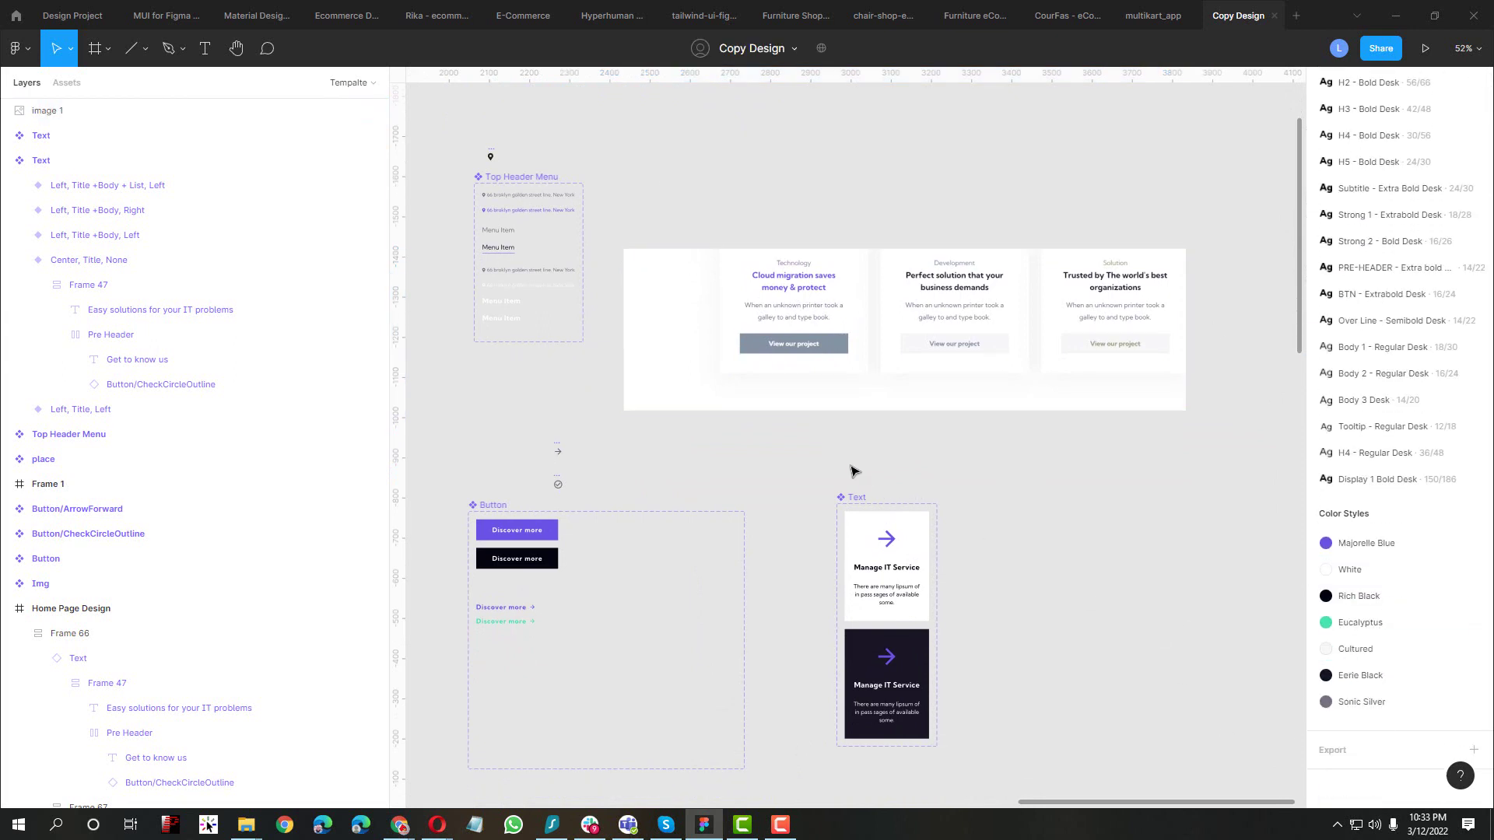
key(r)
mouse_move(826, 373)
mouse_down()
mouse_move(848, 393)
mouse_move(926, 399)
mouse_up()
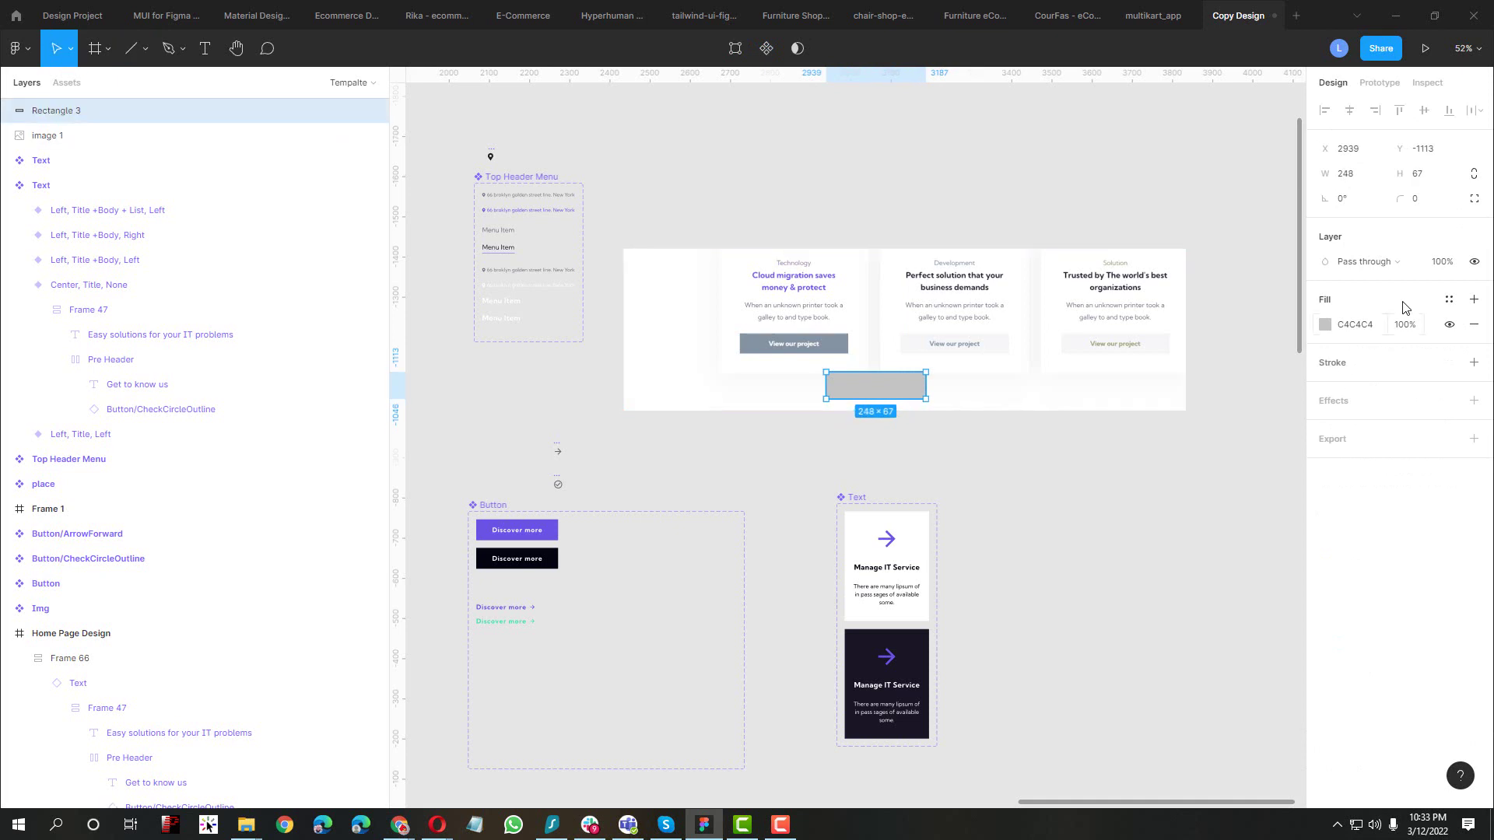
click(1450, 301)
click(1337, 419)
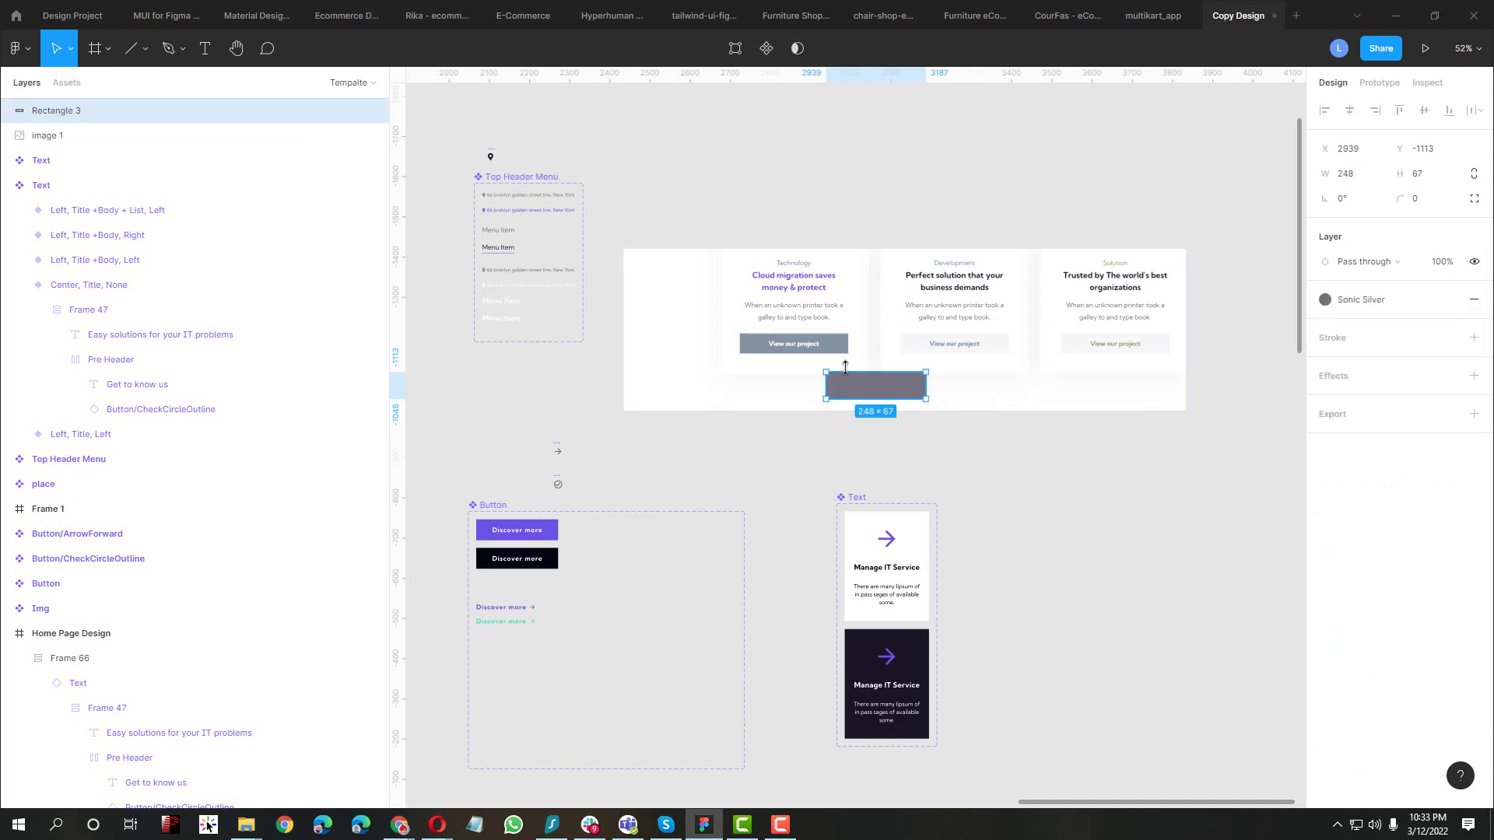
Move the rectangle beside the "View our project" buttons and apply the Cultured color style for comparison
scroll(842, 377, up, 6)
drag(860, 410, 877, 335)
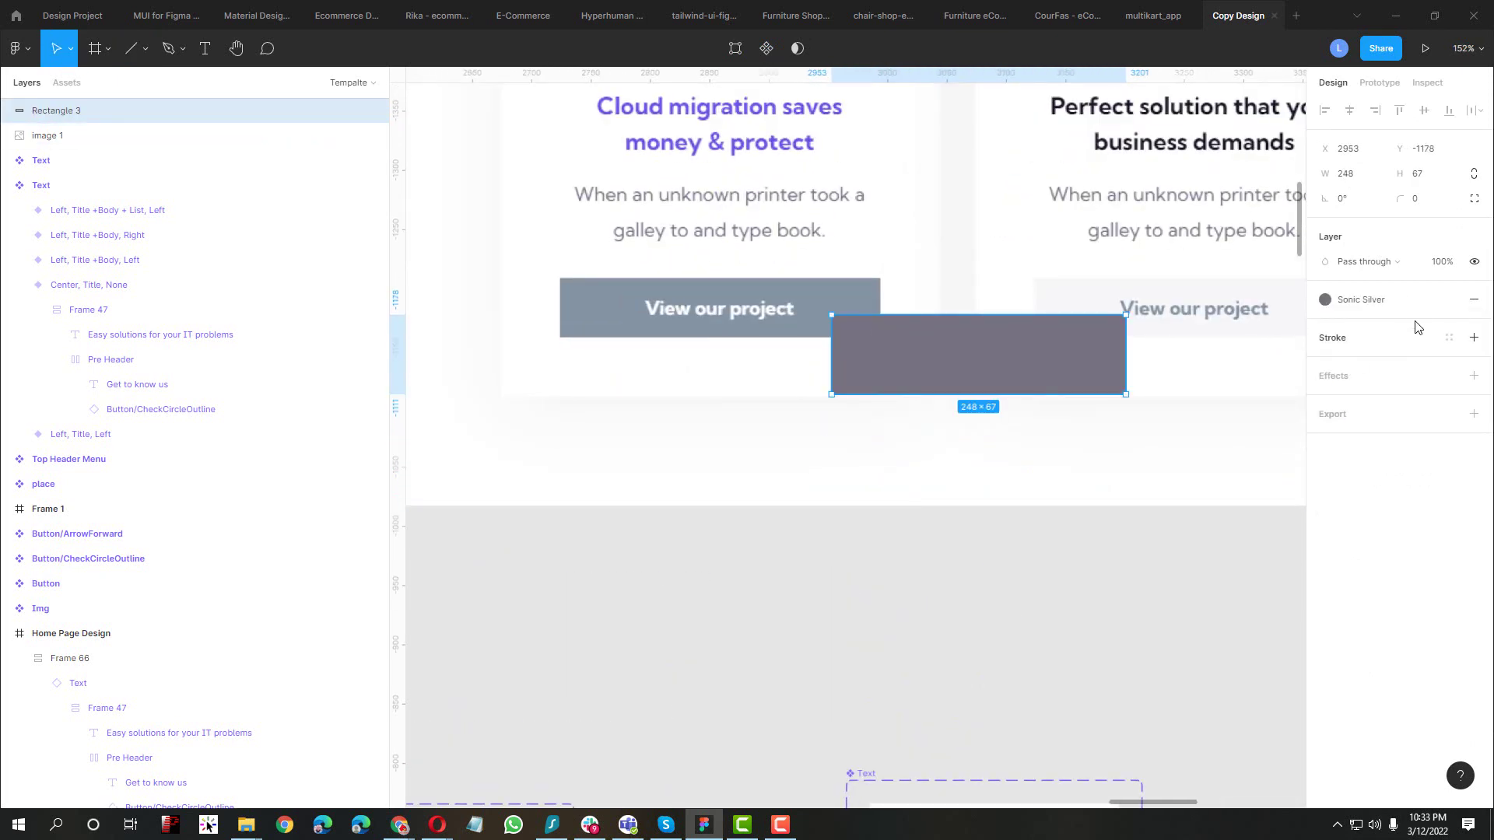
click(1450, 300)
click(1439, 395)
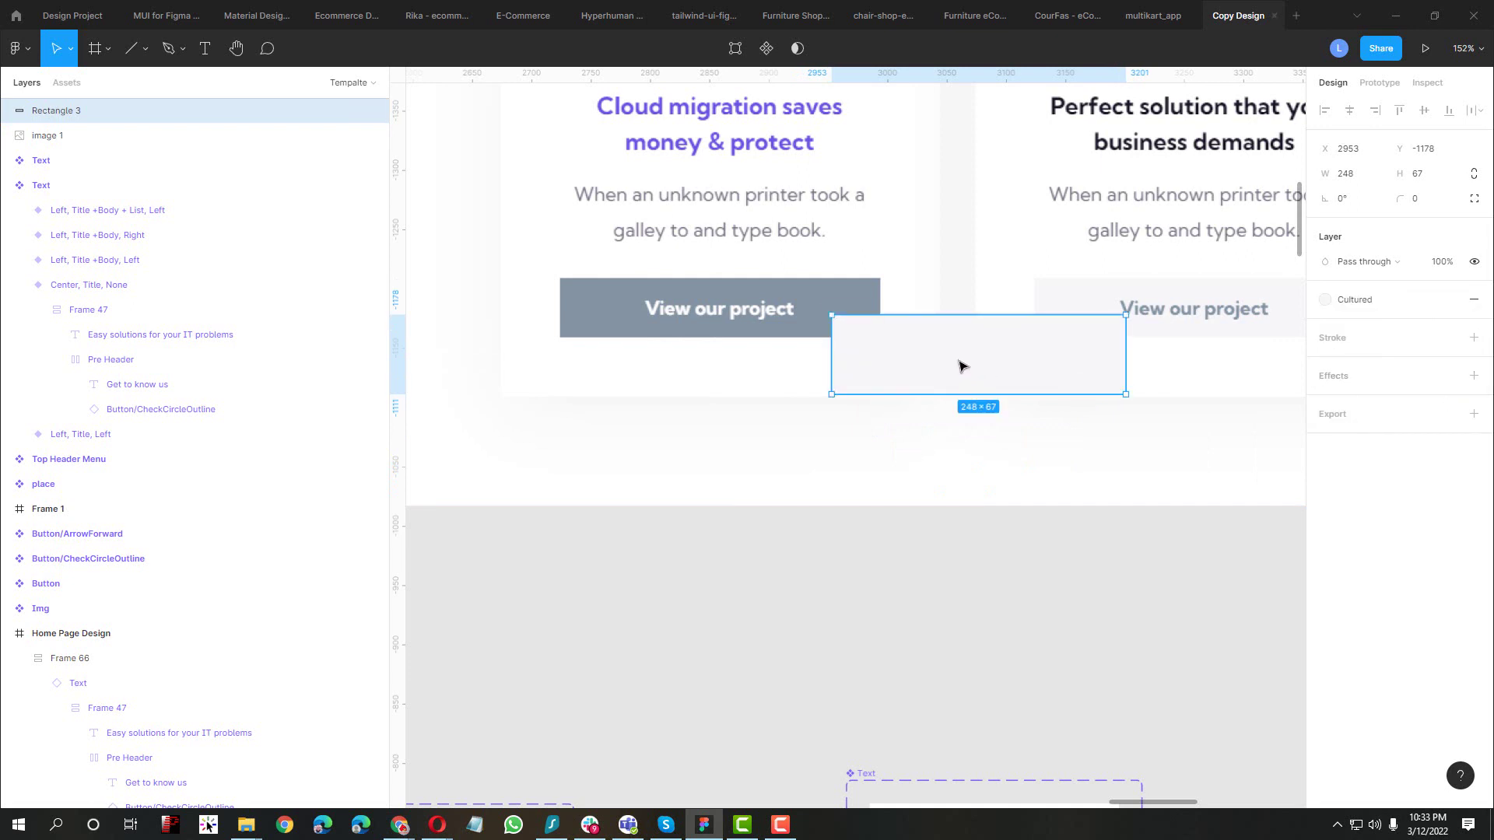
mouse_move(960, 367)
mouse_down()
mouse_move(1010, 417)
mouse_move(934, 364)
mouse_up()
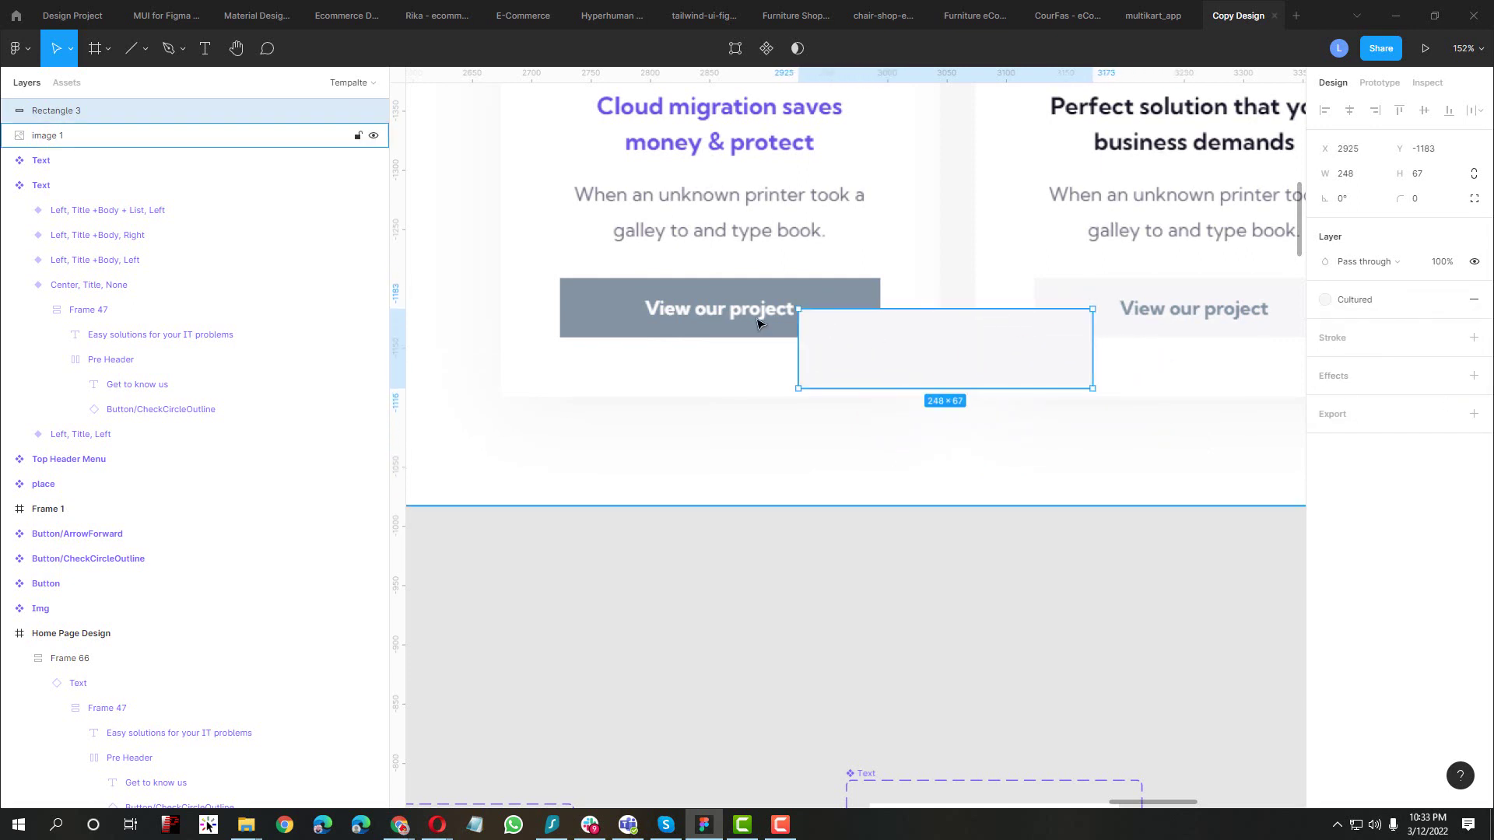
Move the rectangle below the "View our project" buttons to the screenshot's lower edge and detach its Cultured color style
scroll(960, 365, down, 6)
key(Escape)
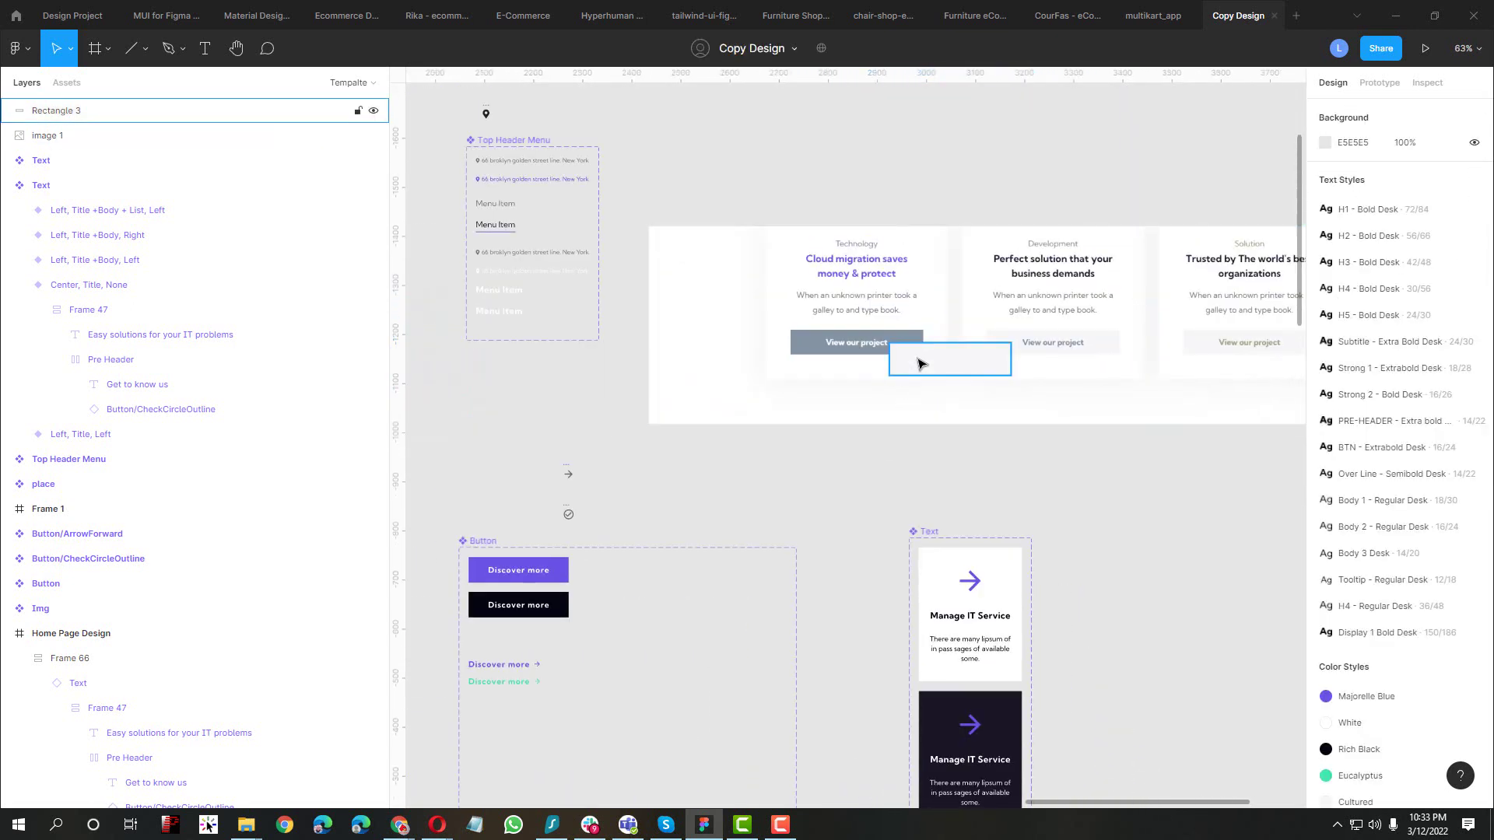
drag(919, 364, 901, 420)
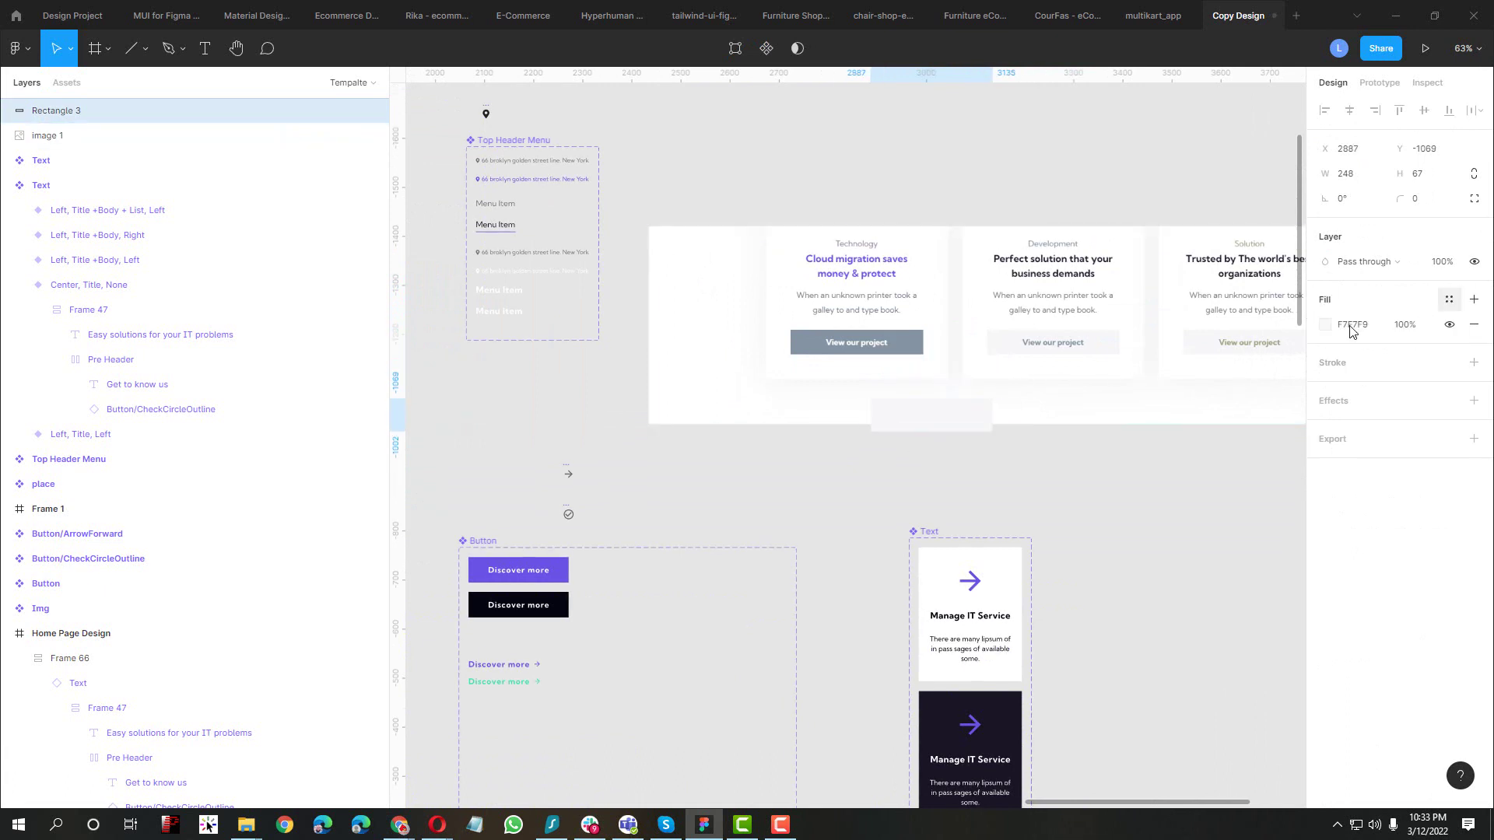
Sample the gray-blue 8393A1 from the filled "View our project" button for the rectangle and save it as color style Weldon Blue
scroll(957, 370, up, 3)
key(i)
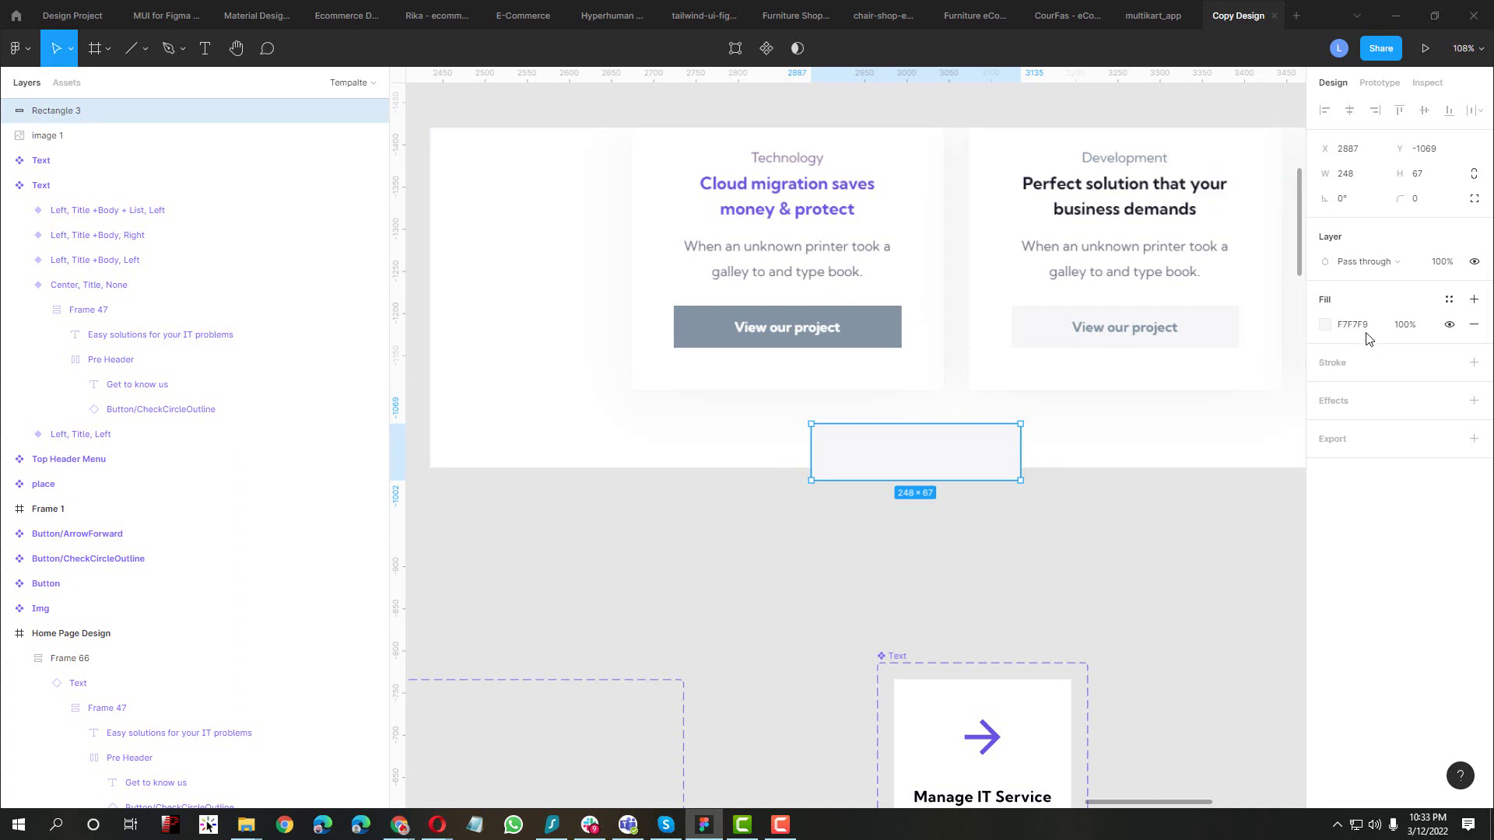
click(1333, 326)
click(1325, 325)
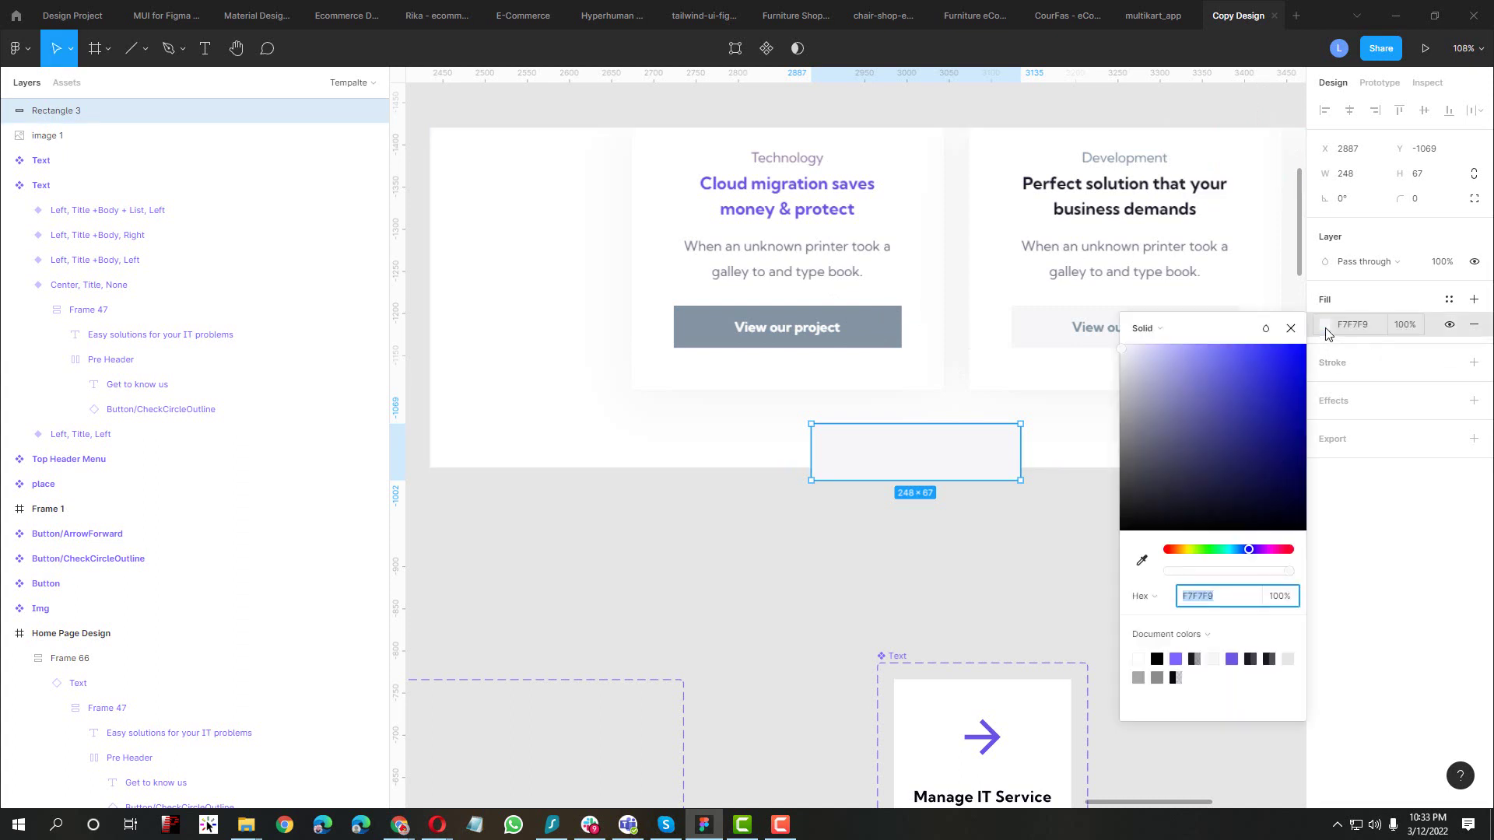
click(1144, 561)
click(895, 330)
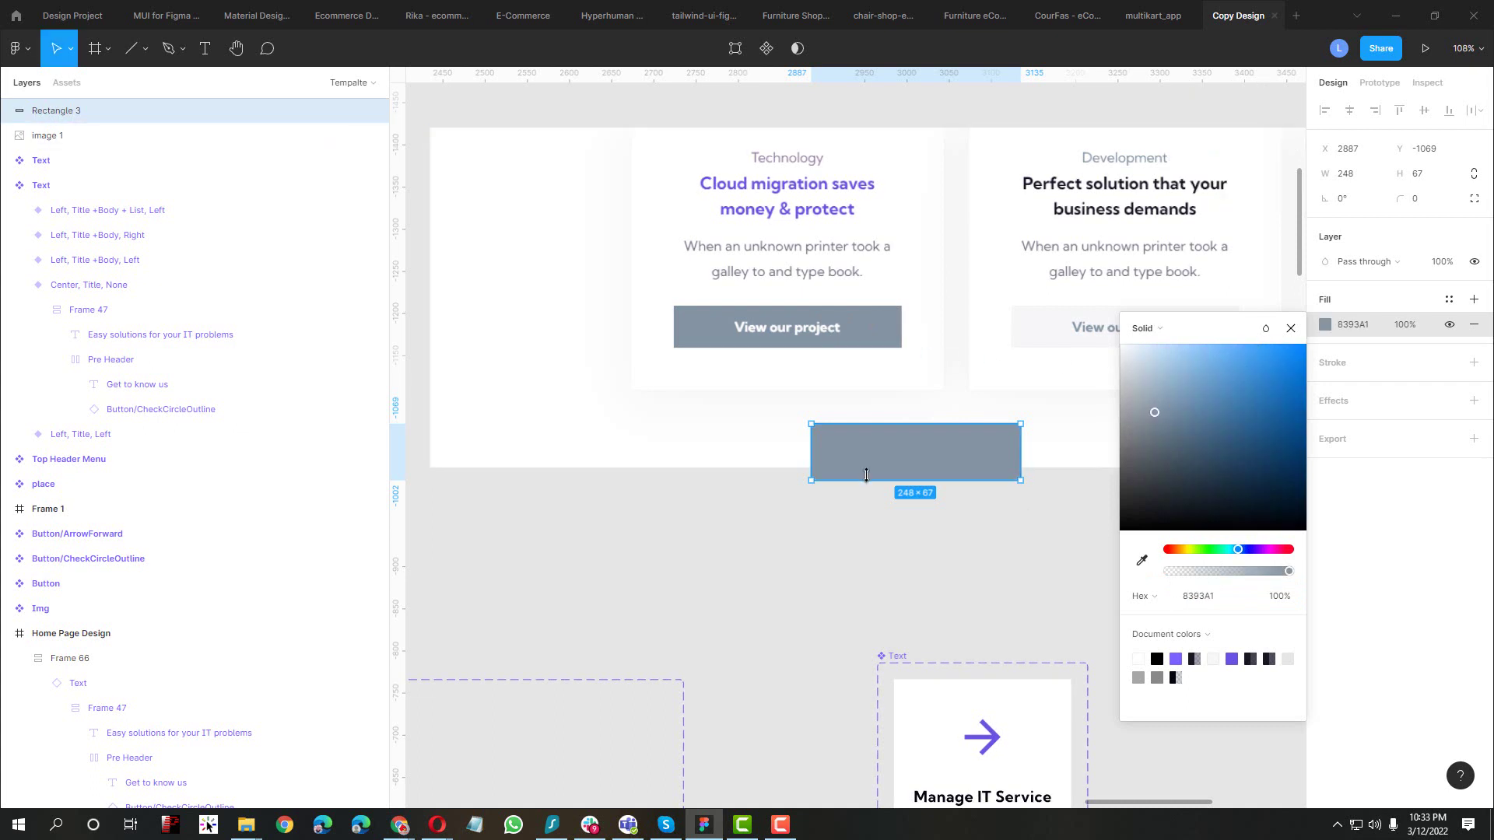
click(1359, 326)
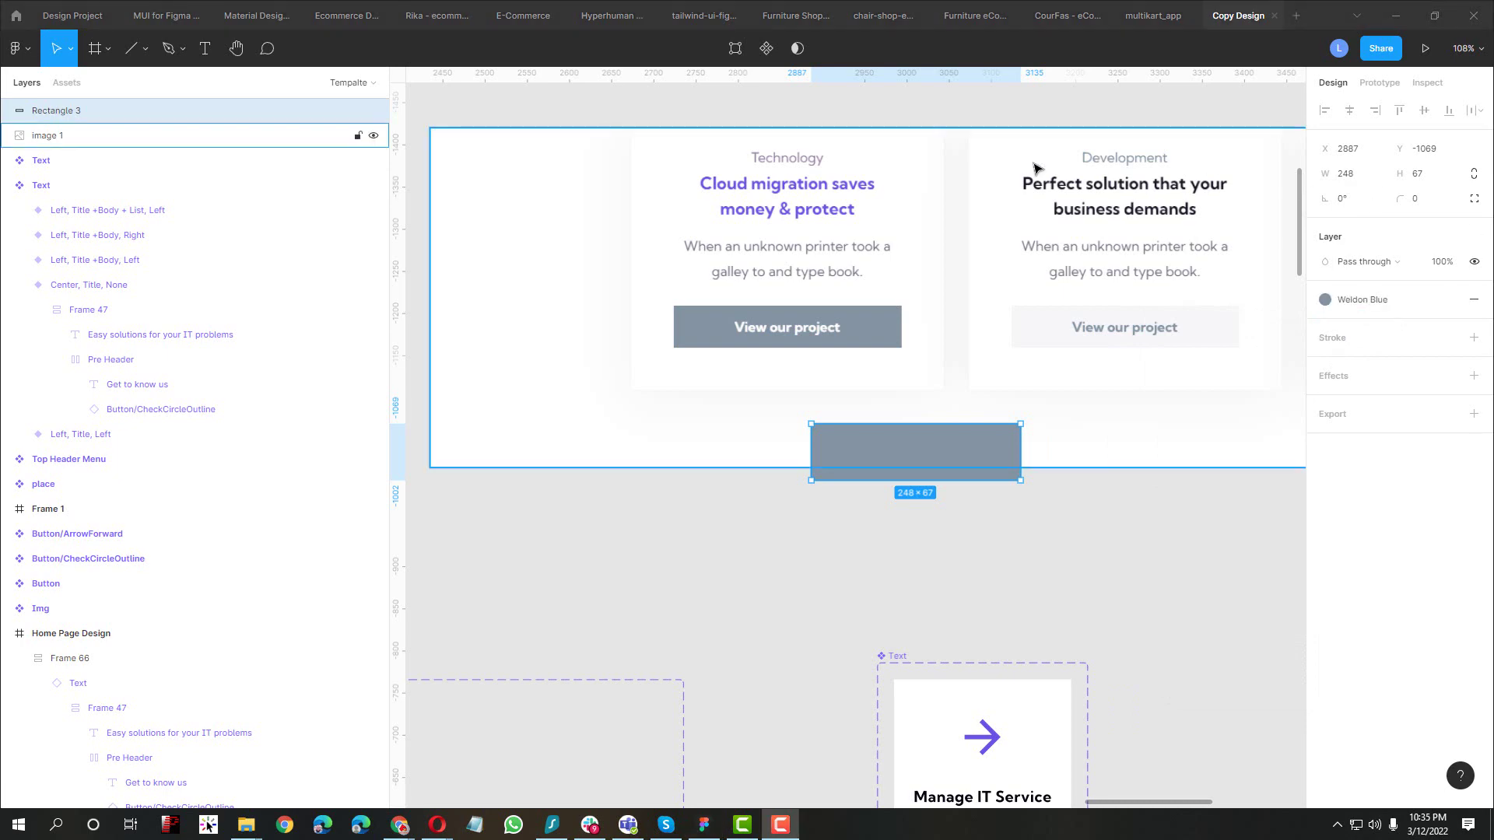
Examine the variant properties of the purple and black filled "Discover more" buttons in the Button component set
scroll(860, 303, down, 5)
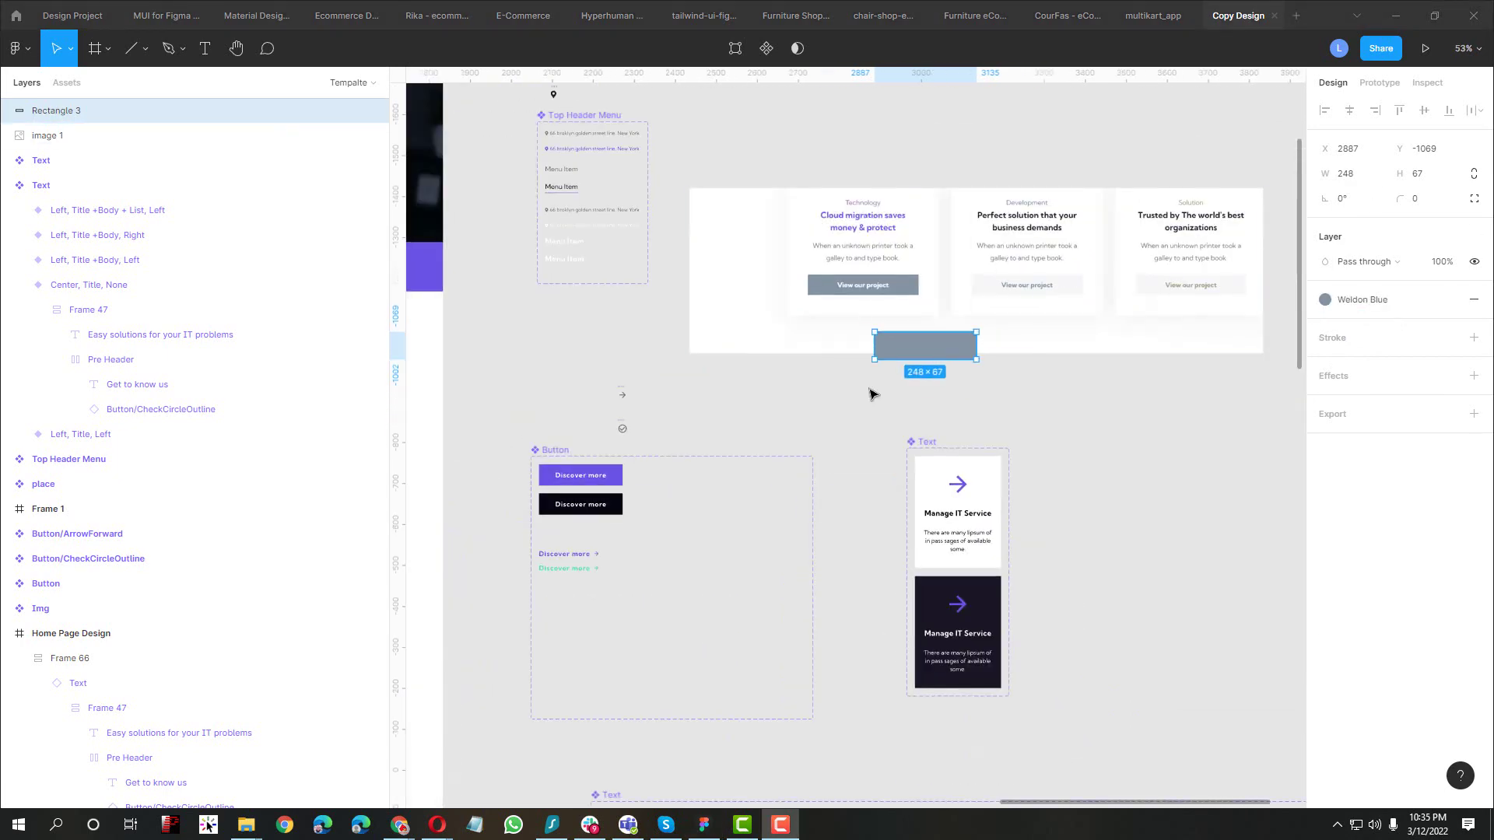
click(870, 393)
scroll(643, 233, up, 5)
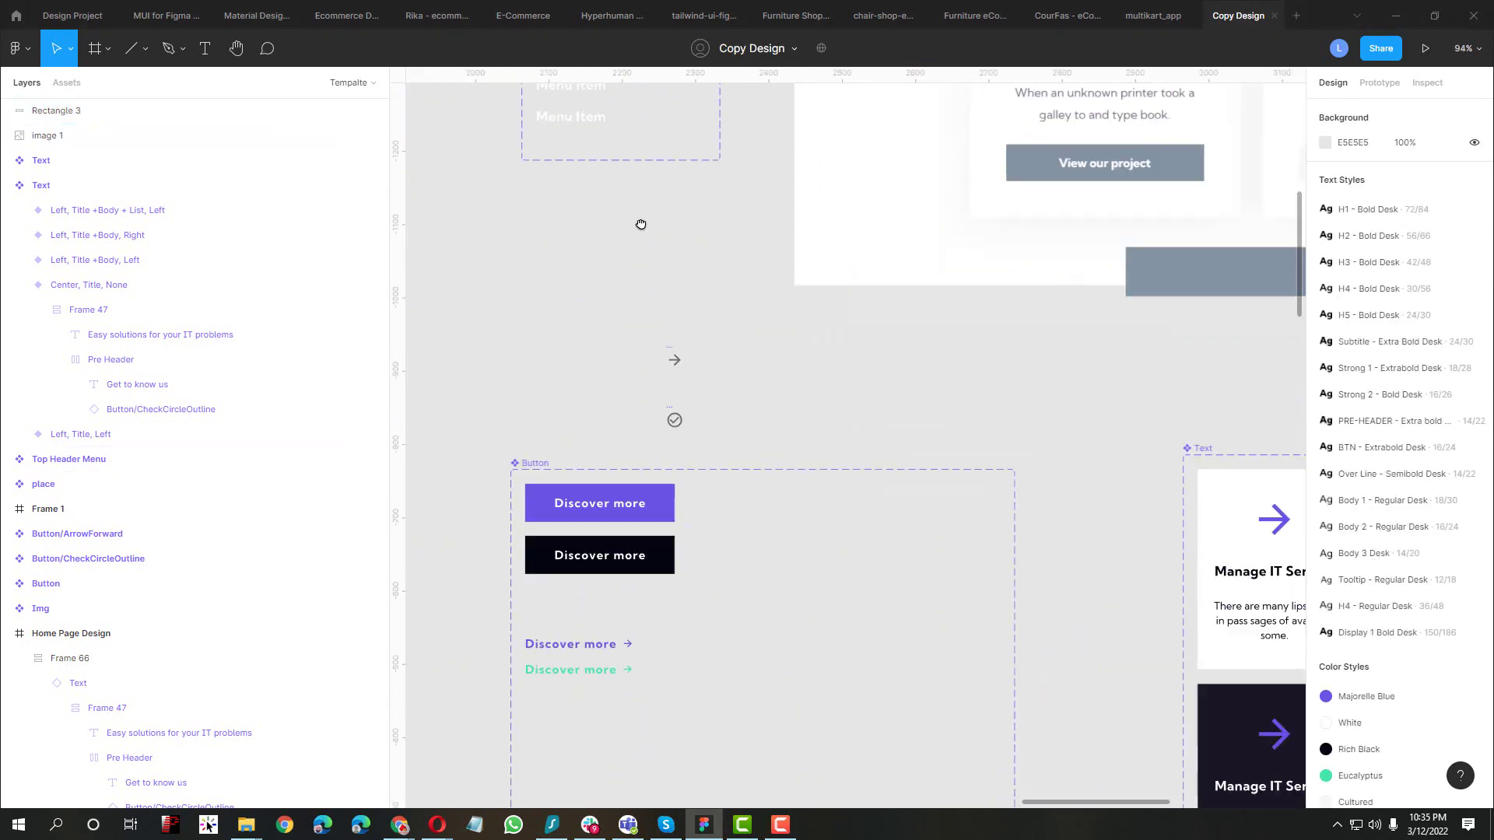
click(517, 392)
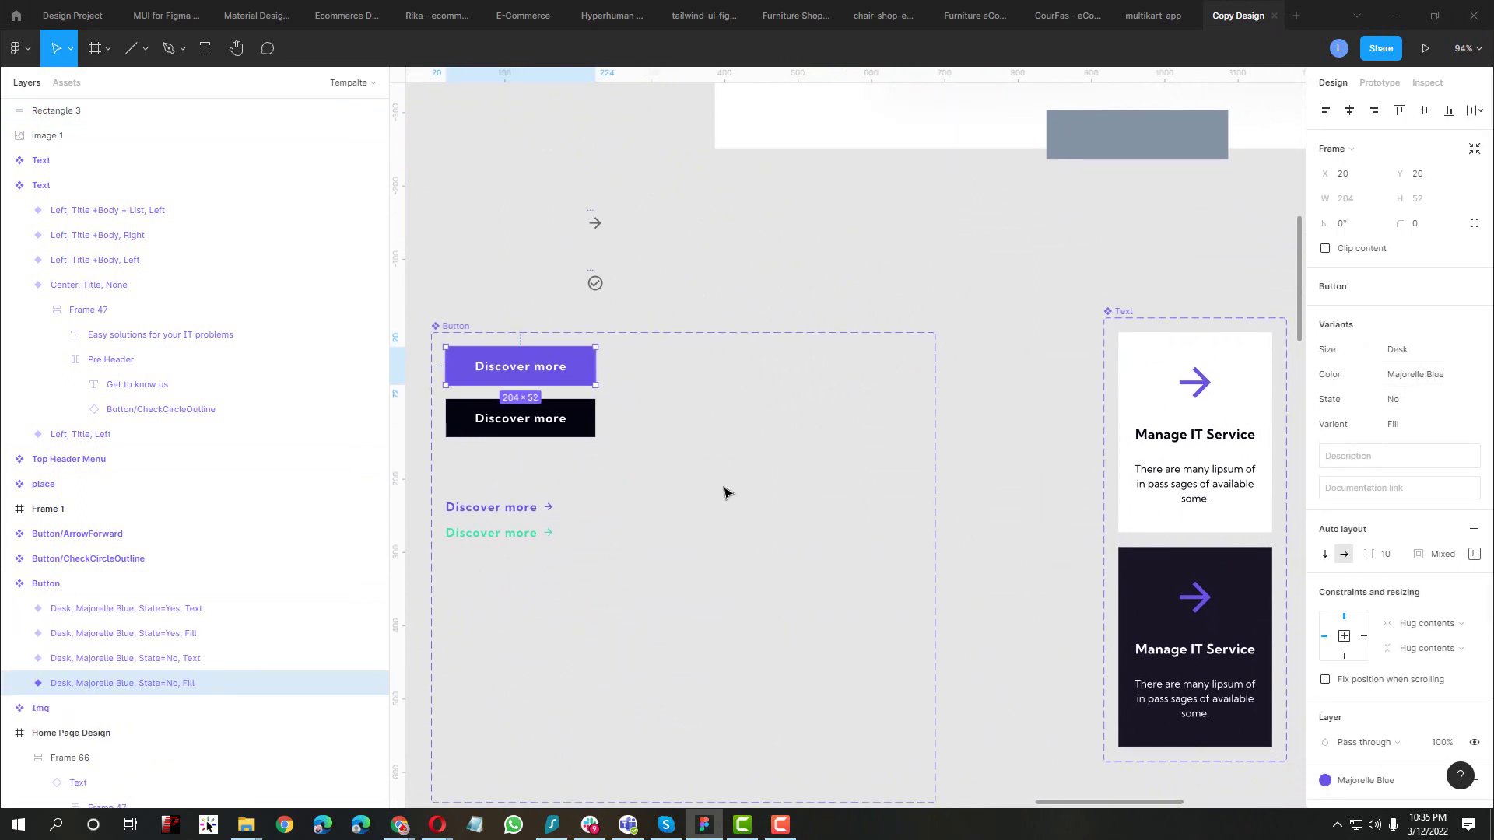
click(539, 424)
click(547, 371)
click(544, 420)
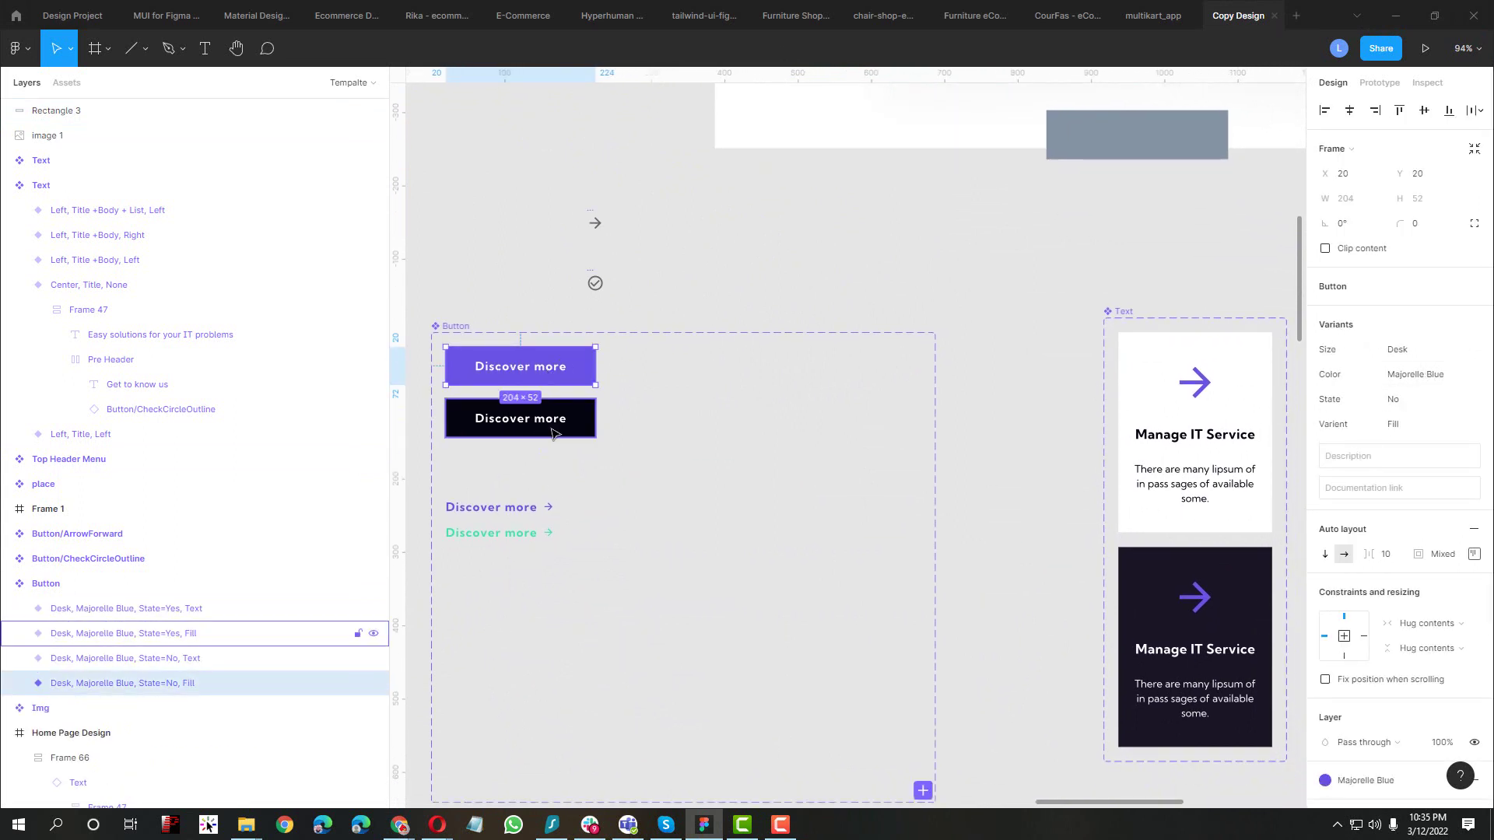
scroll(537, 357, down, 1)
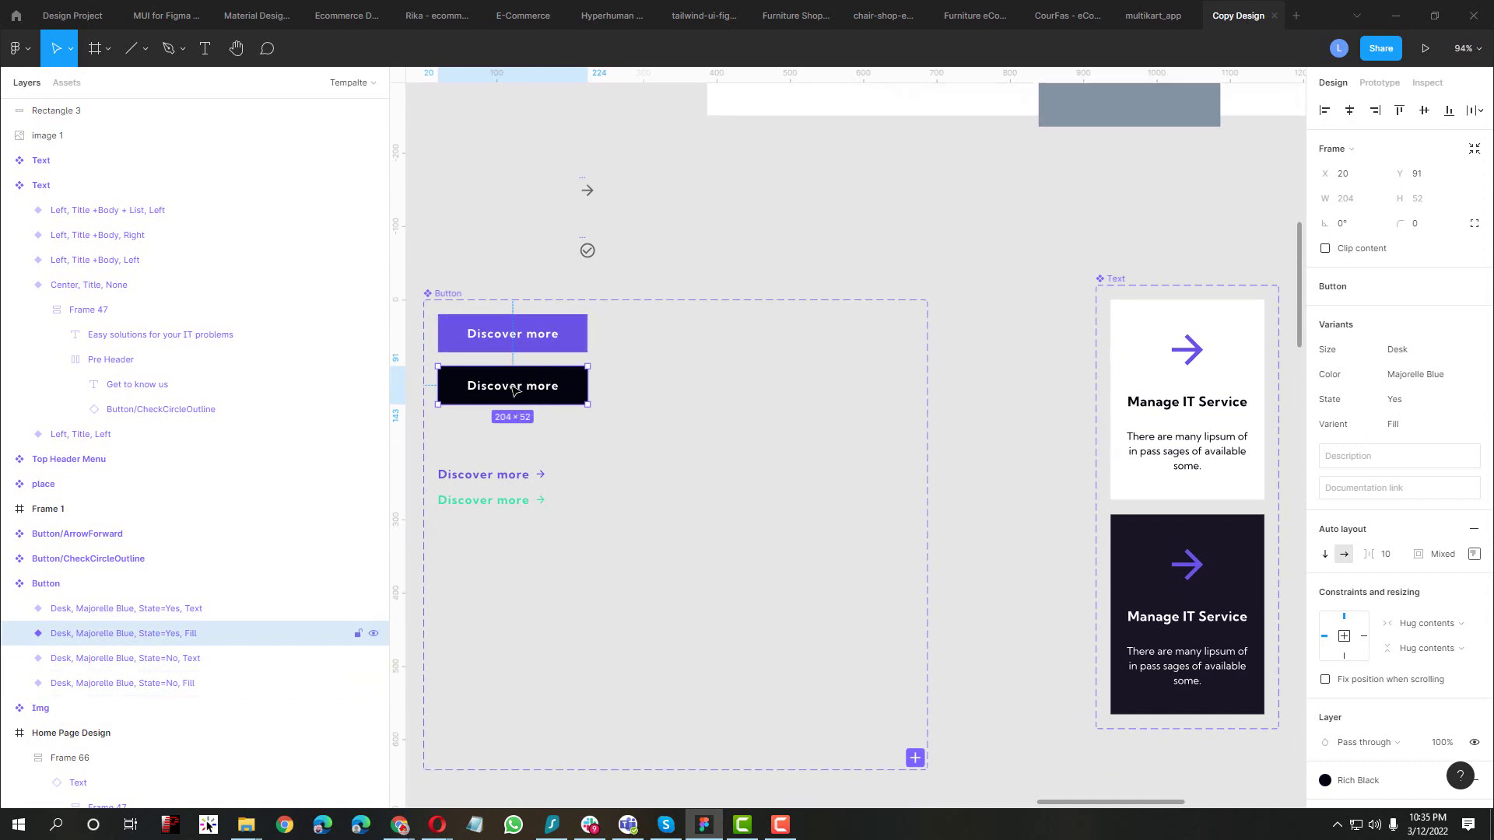
click(504, 339)
click(506, 390)
scroll(527, 403, down, 3)
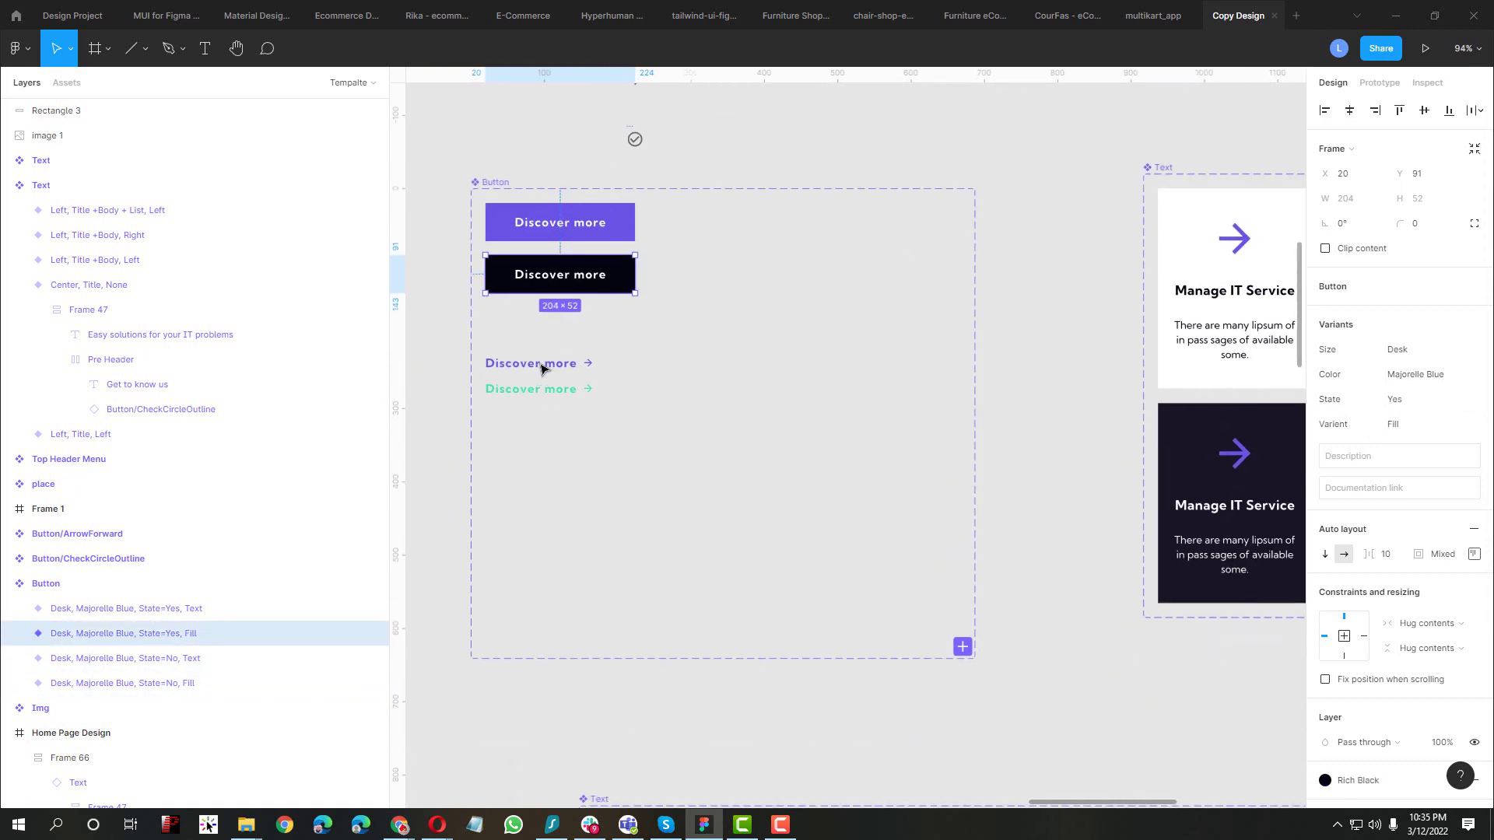
Move both "Discover more" text-link variants about 150 px lower within the Button component set
click(538, 364)
shift+click(533, 393)
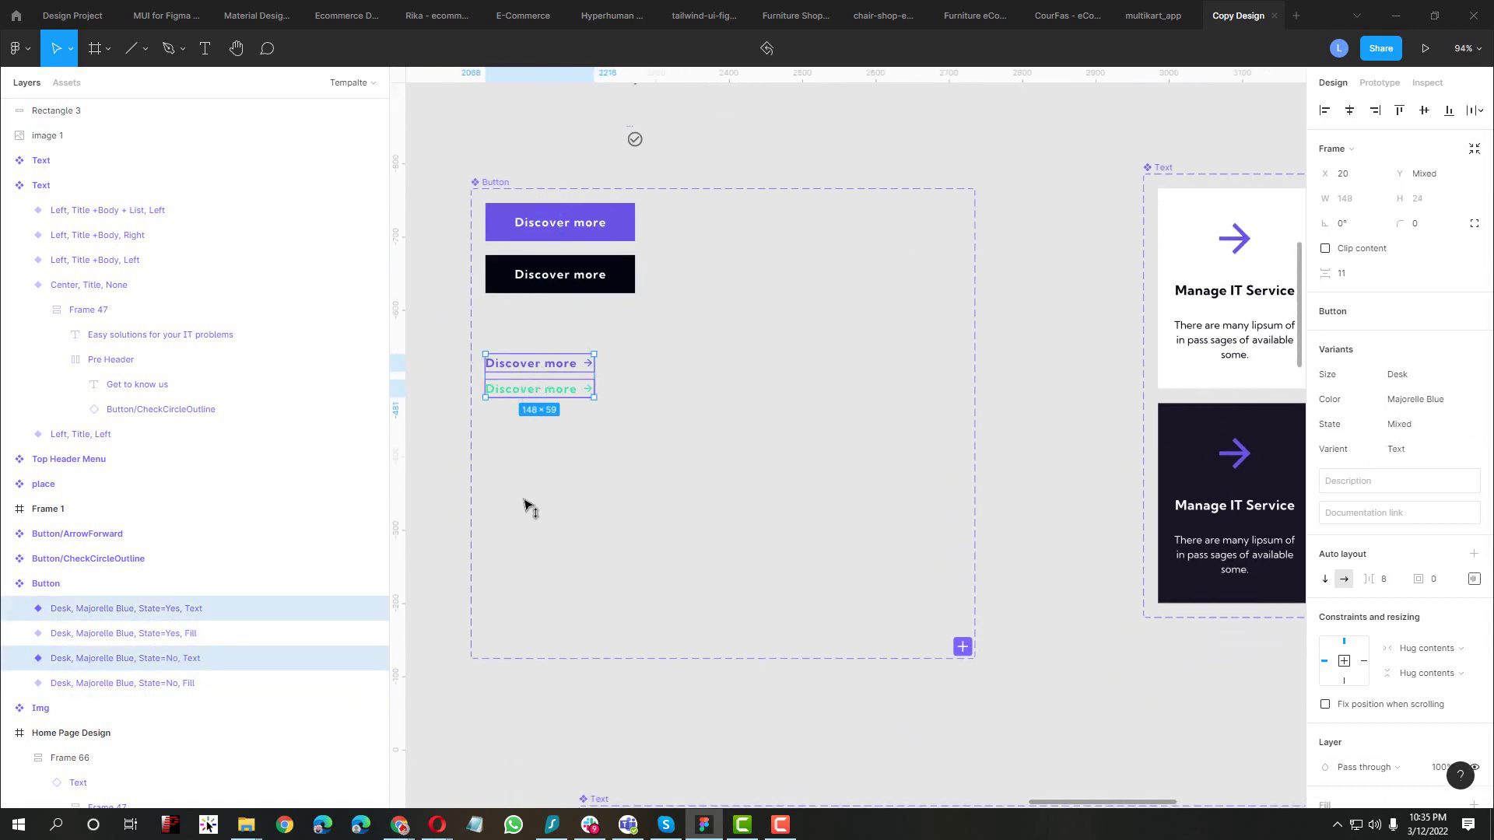
drag(529, 507, 523, 500)
Duplicate the purple filled "Discover more" variant below the black one, at about Y 169
click(537, 274)
shift+click(535, 221)
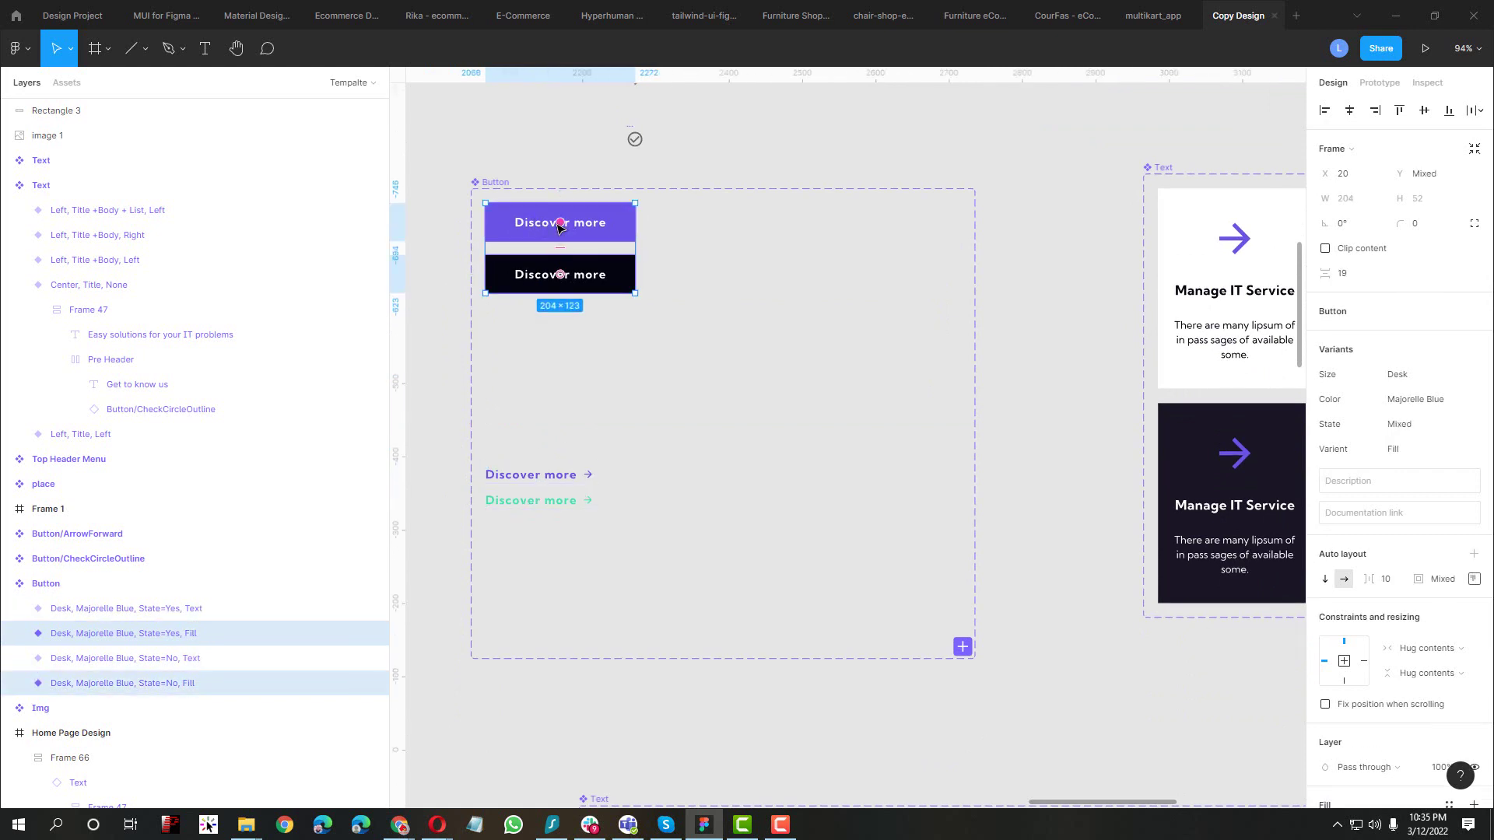
click(513, 233)
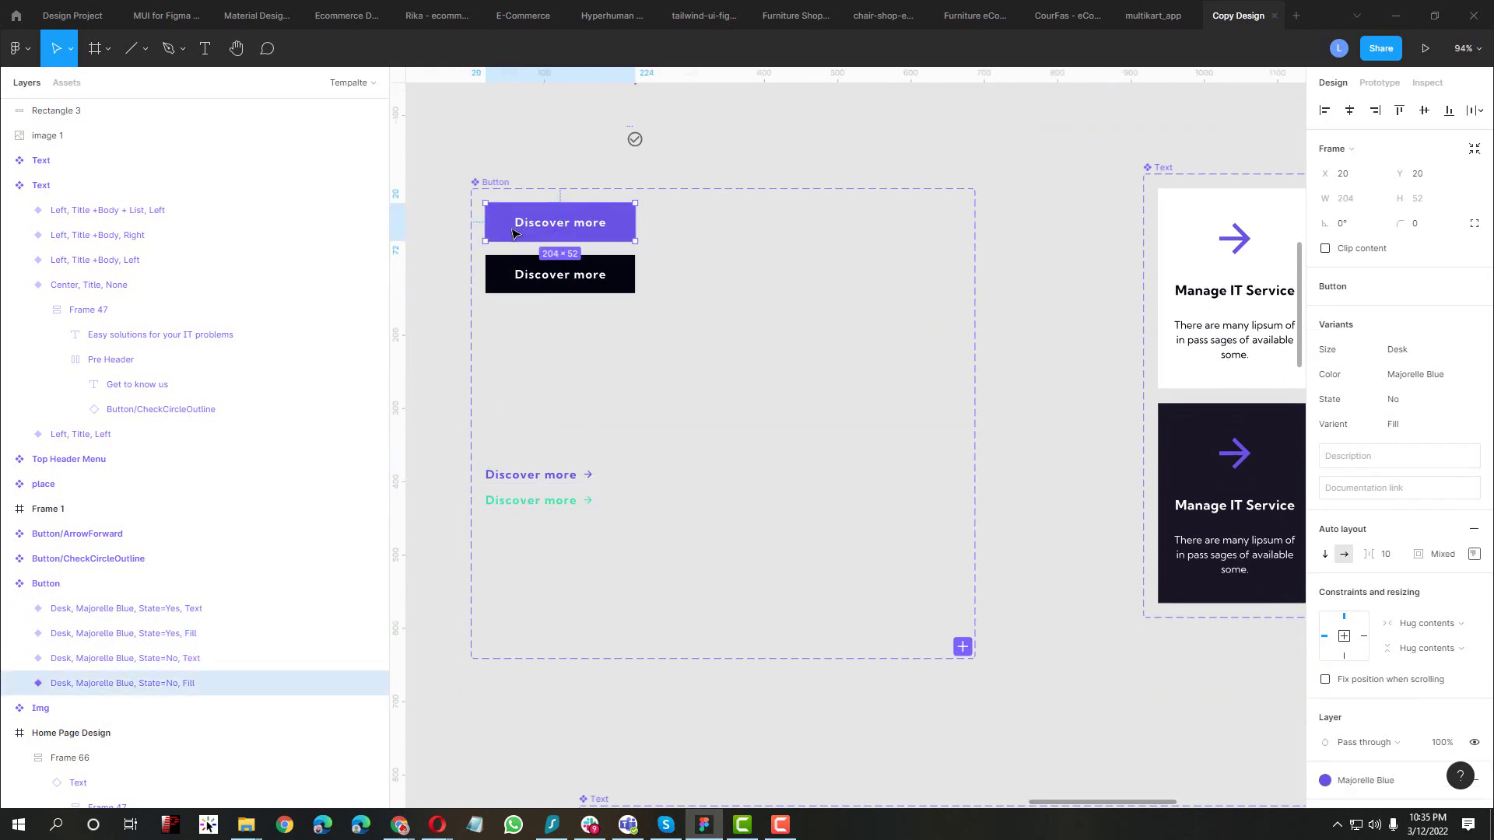
drag(526, 226, 547, 336)
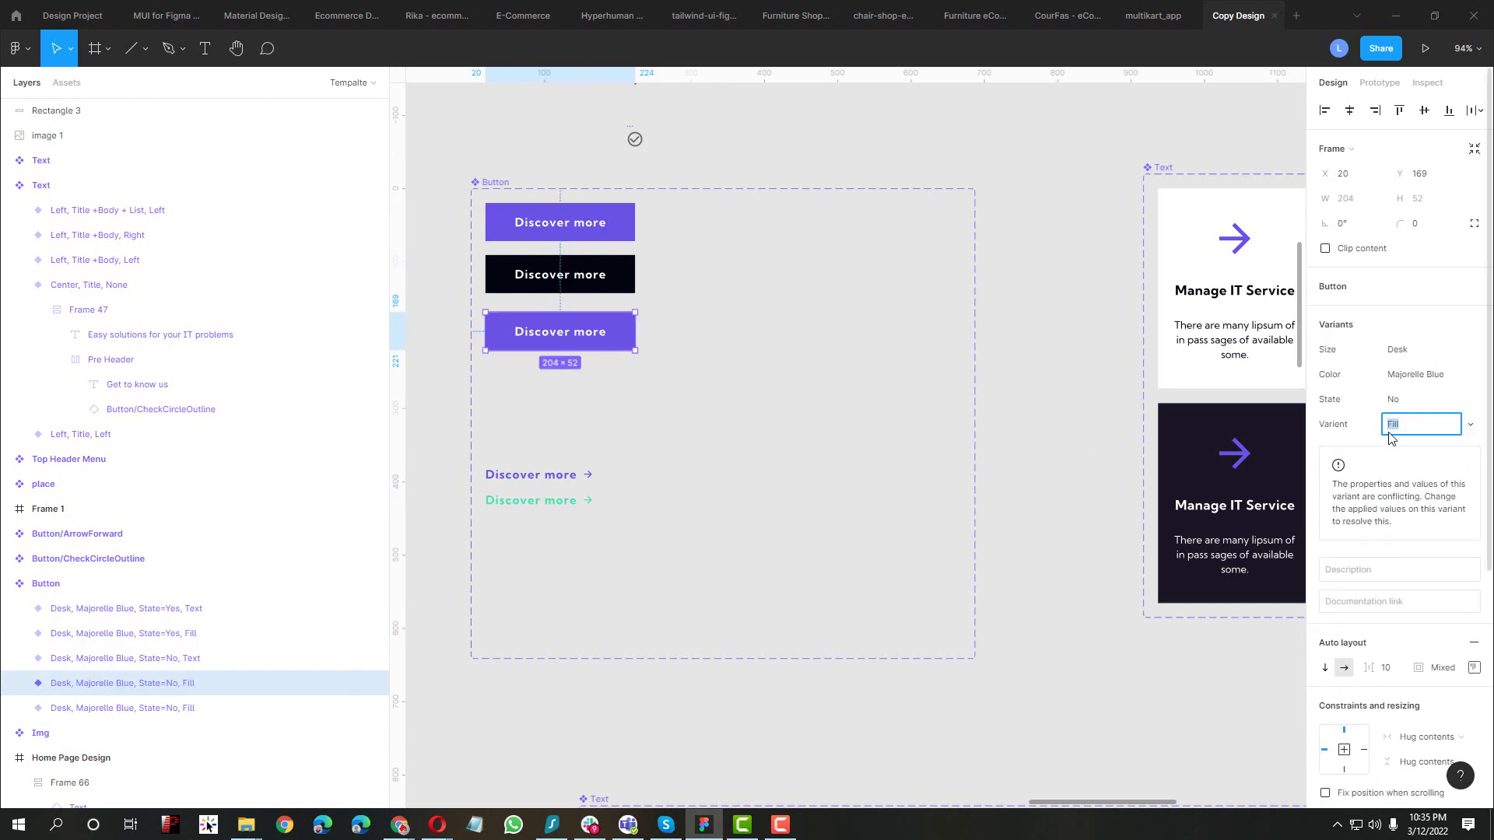
Apply the Weldon Blue color style to the fill of the duplicated button variant
scroll(830, 367, down, 5)
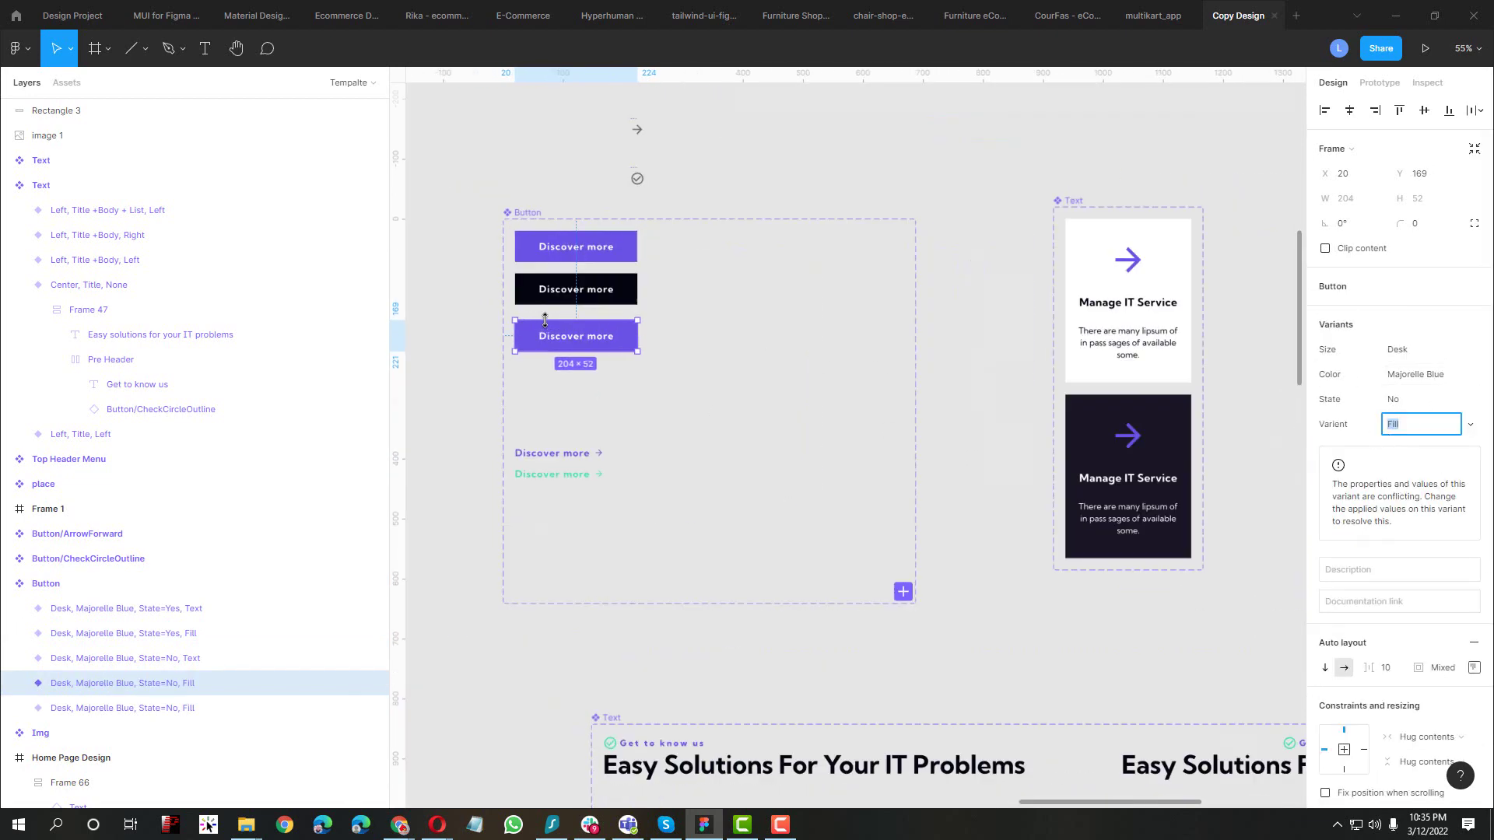
scroll(544, 320, up, 3)
scroll(1414, 589, down, 5)
click(1377, 549)
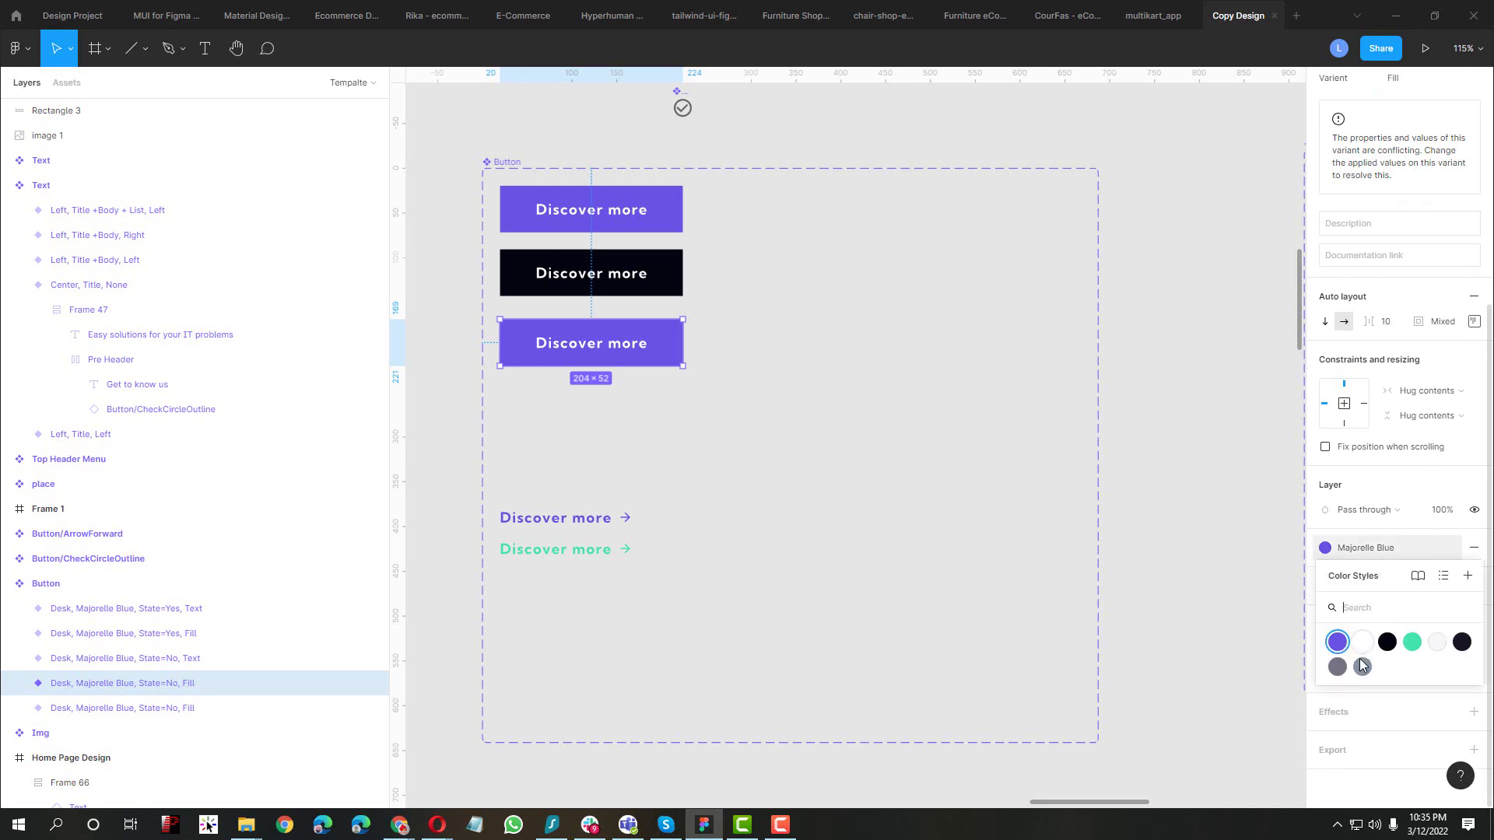
click(1361, 667)
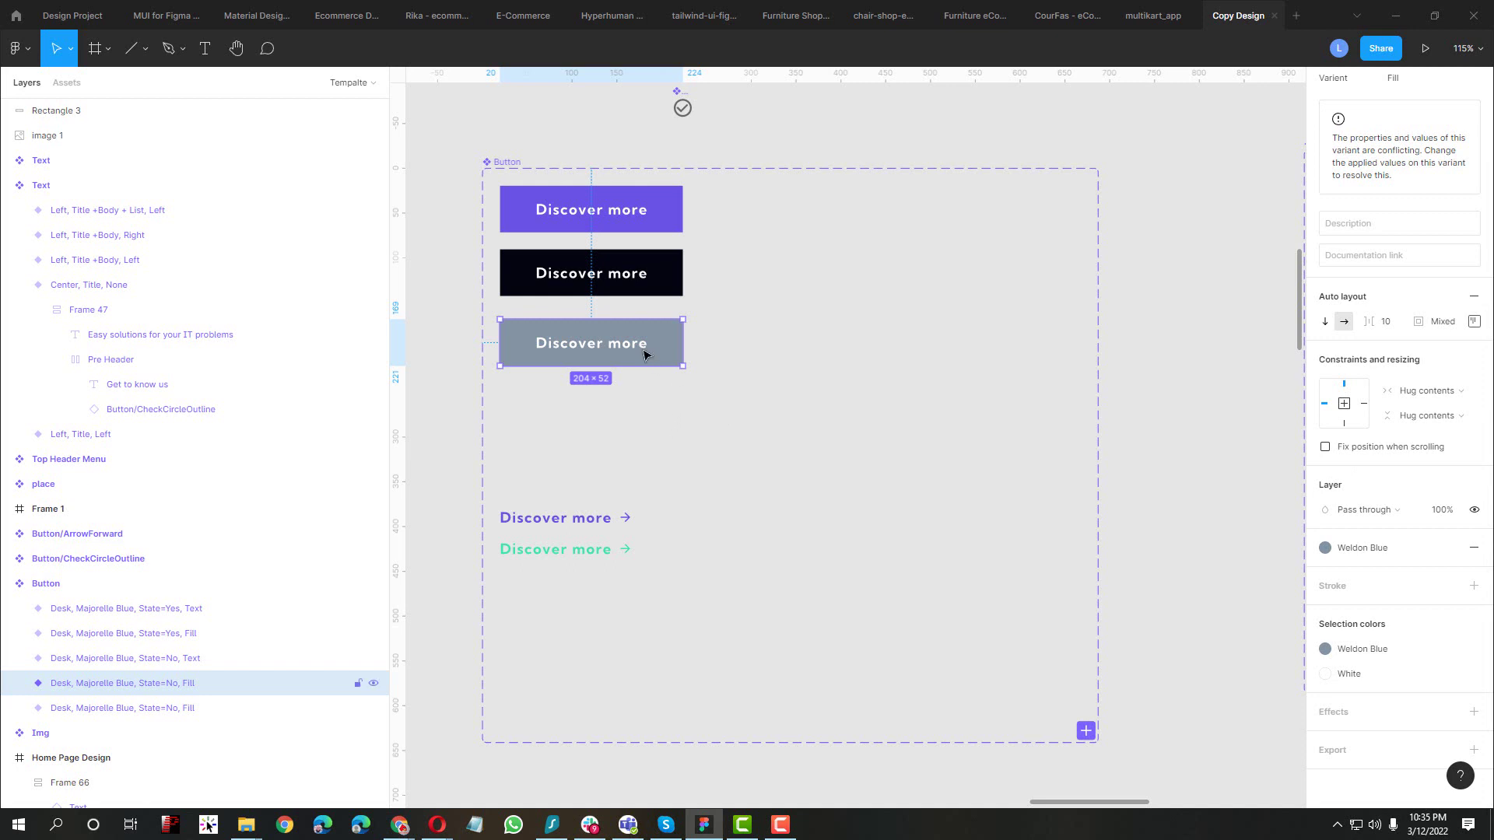
Set the Color property of the gray-blue button variant to Weldon Blue
scroll(1417, 217, up, 5)
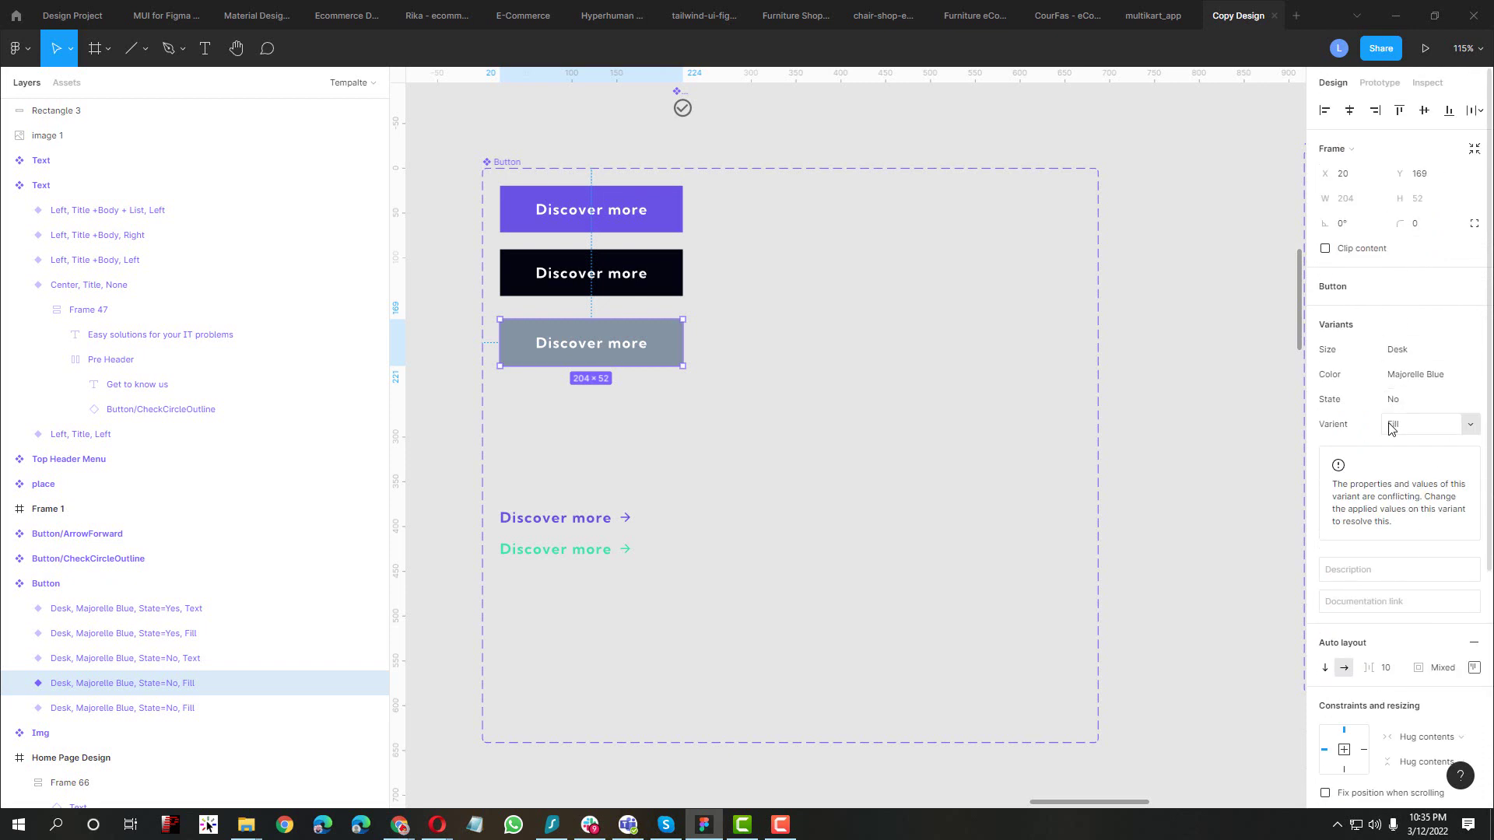
click(1407, 382)
scroll(1412, 605, down, 3)
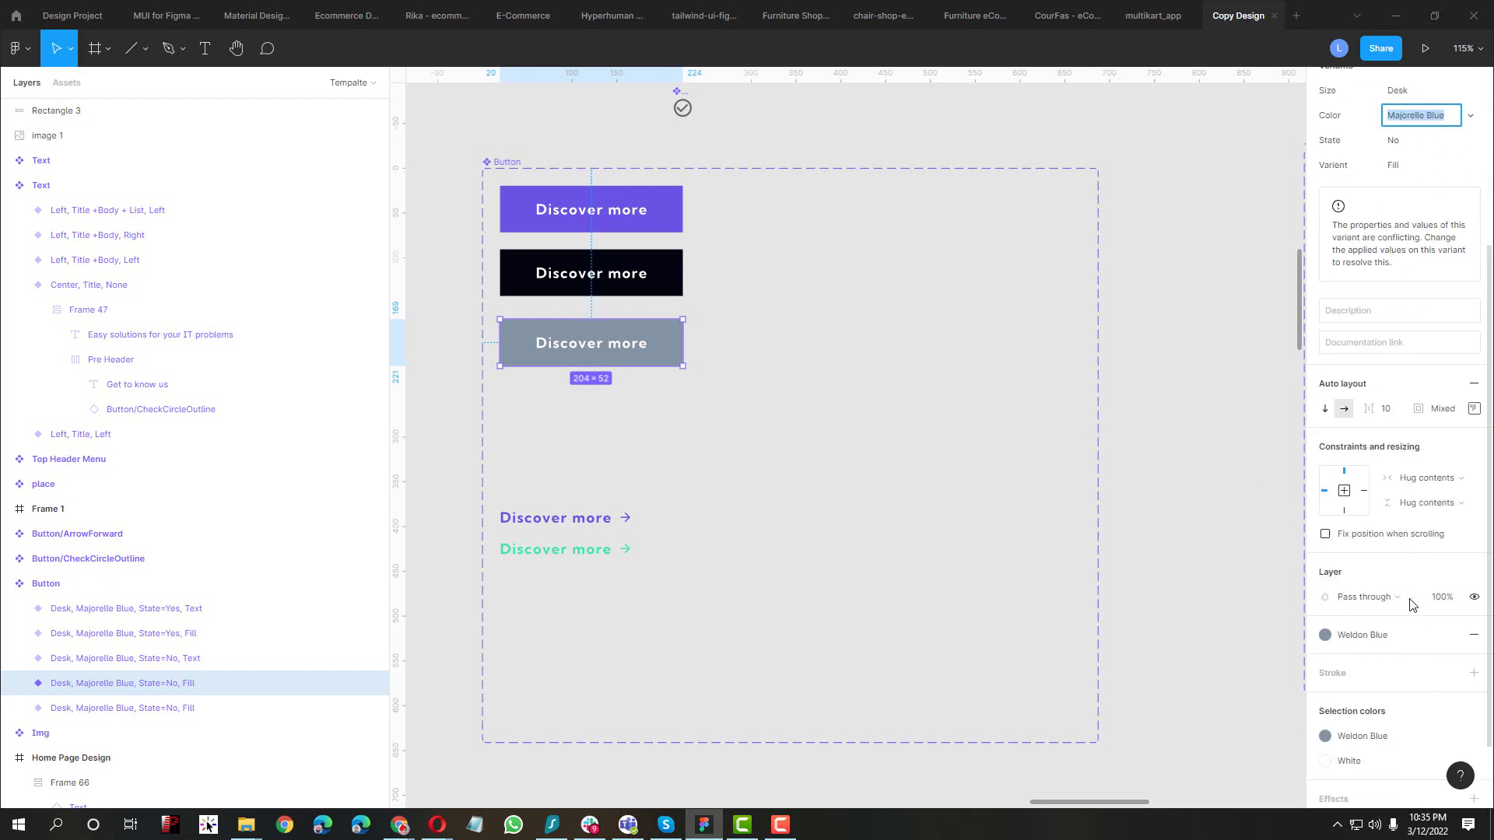
scroll(1412, 605, up, 3)
scroll(1413, 606, down, 2)
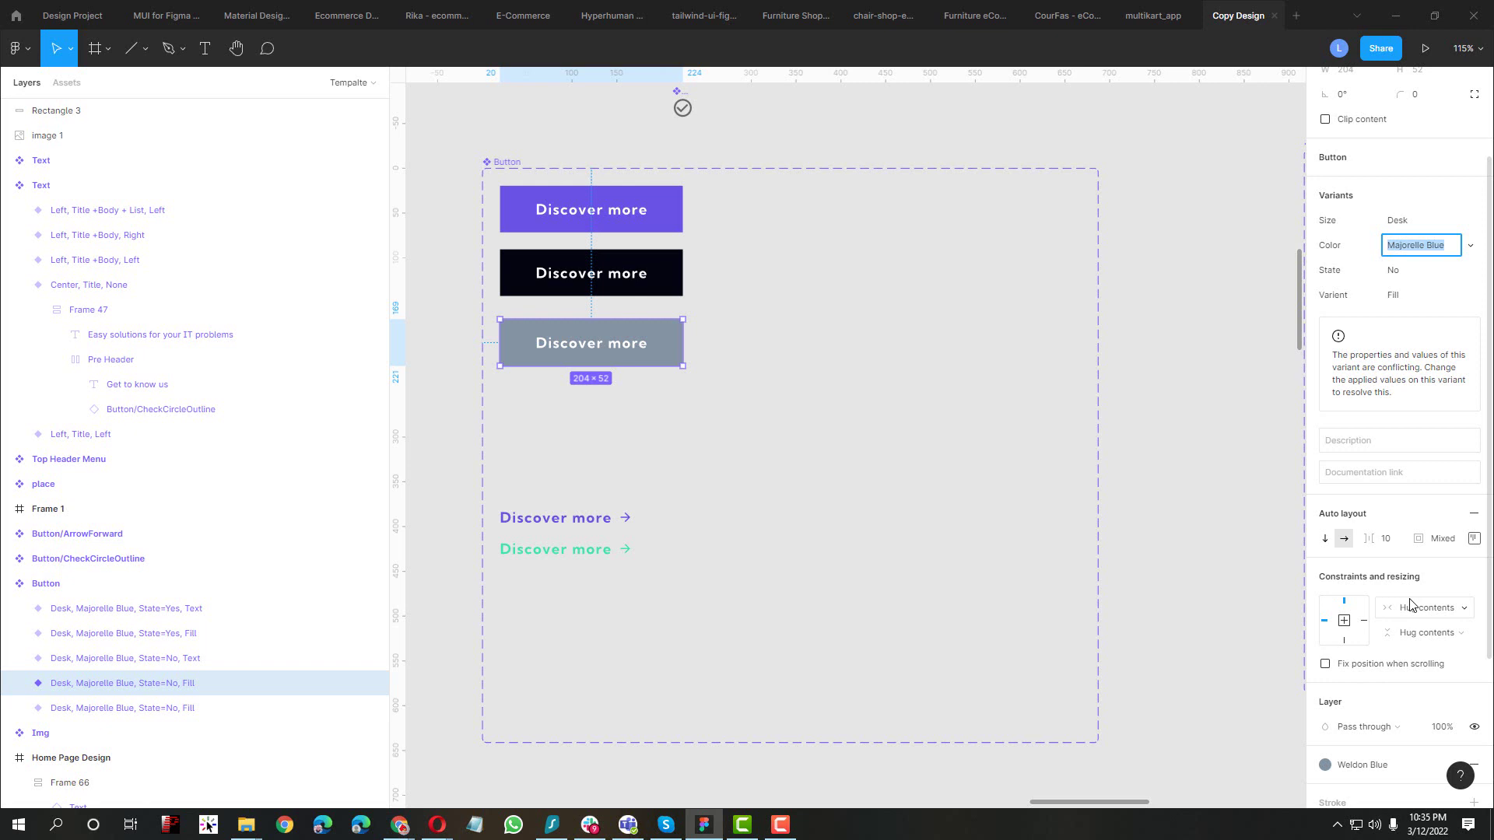
key(Return)
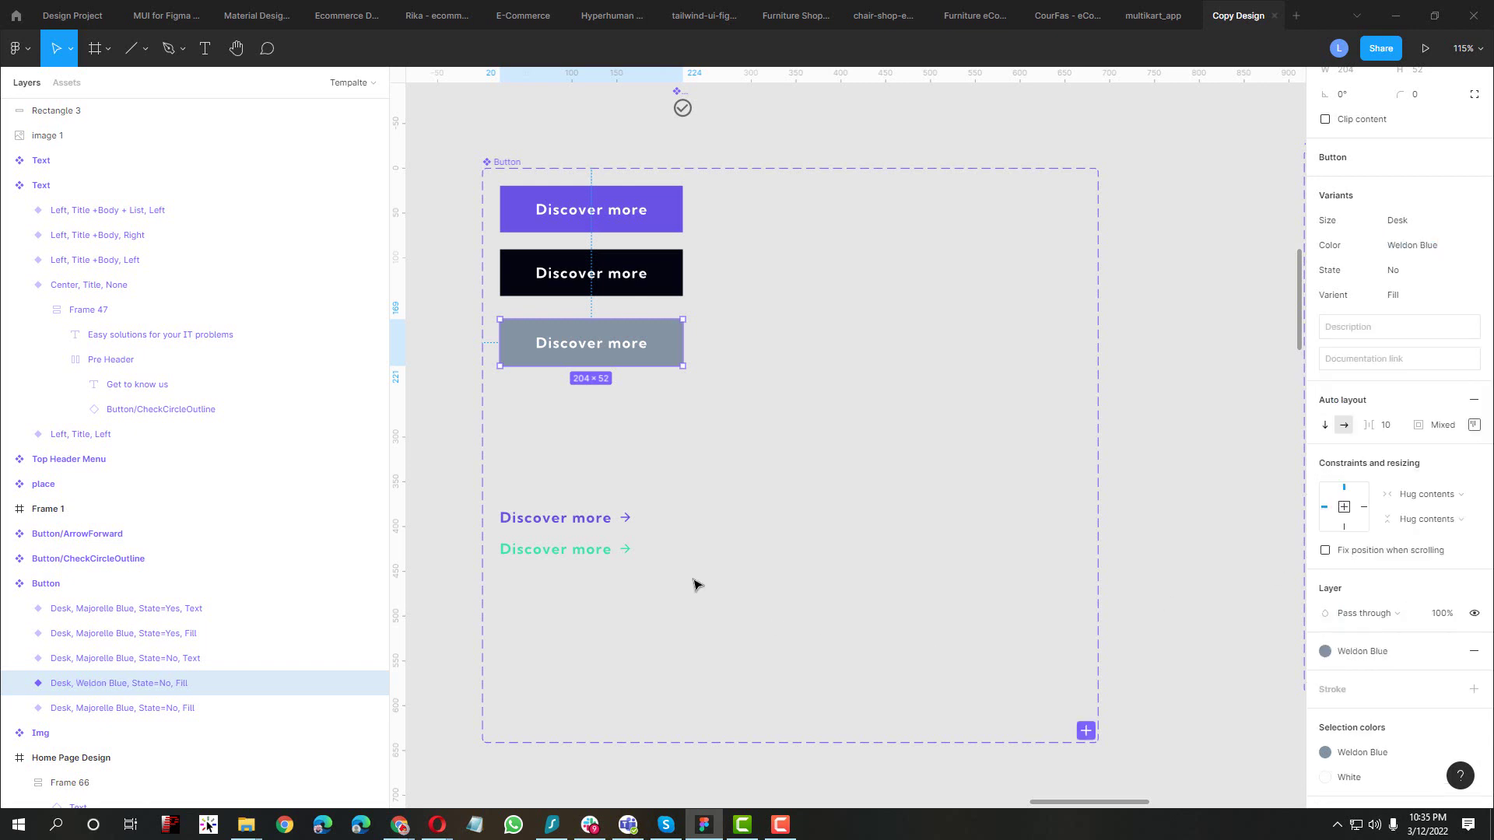
Duplicate the Weldon Blue button variant below itself at about Y 240 and fill the copy with the Cultured color style
drag(646, 346, 652, 403)
scroll(716, 444, down, 1)
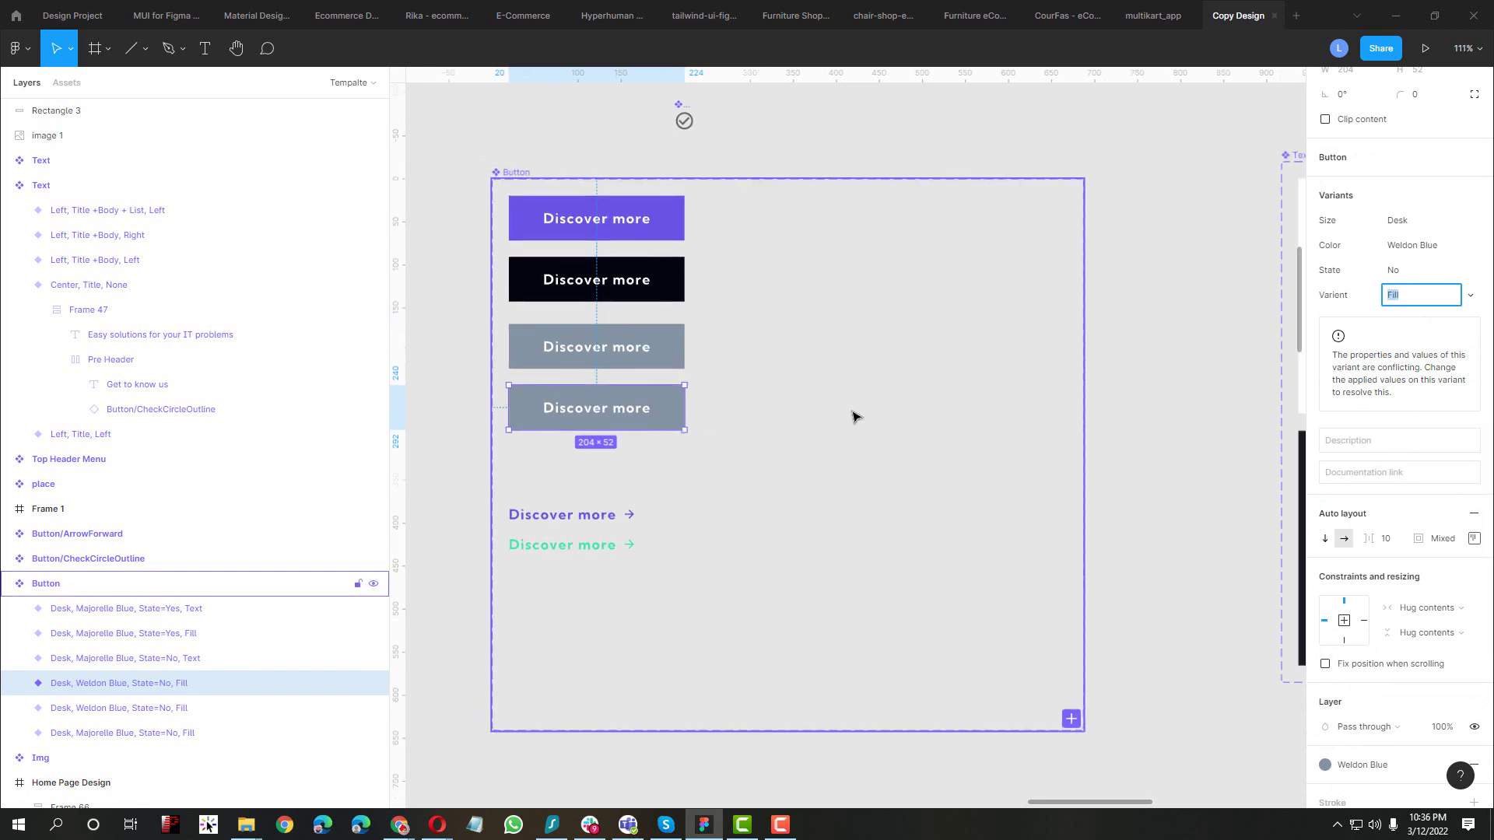
scroll(1194, 494, up, 3)
scroll(1245, 506, down, 1)
scroll(1394, 588, down, 3)
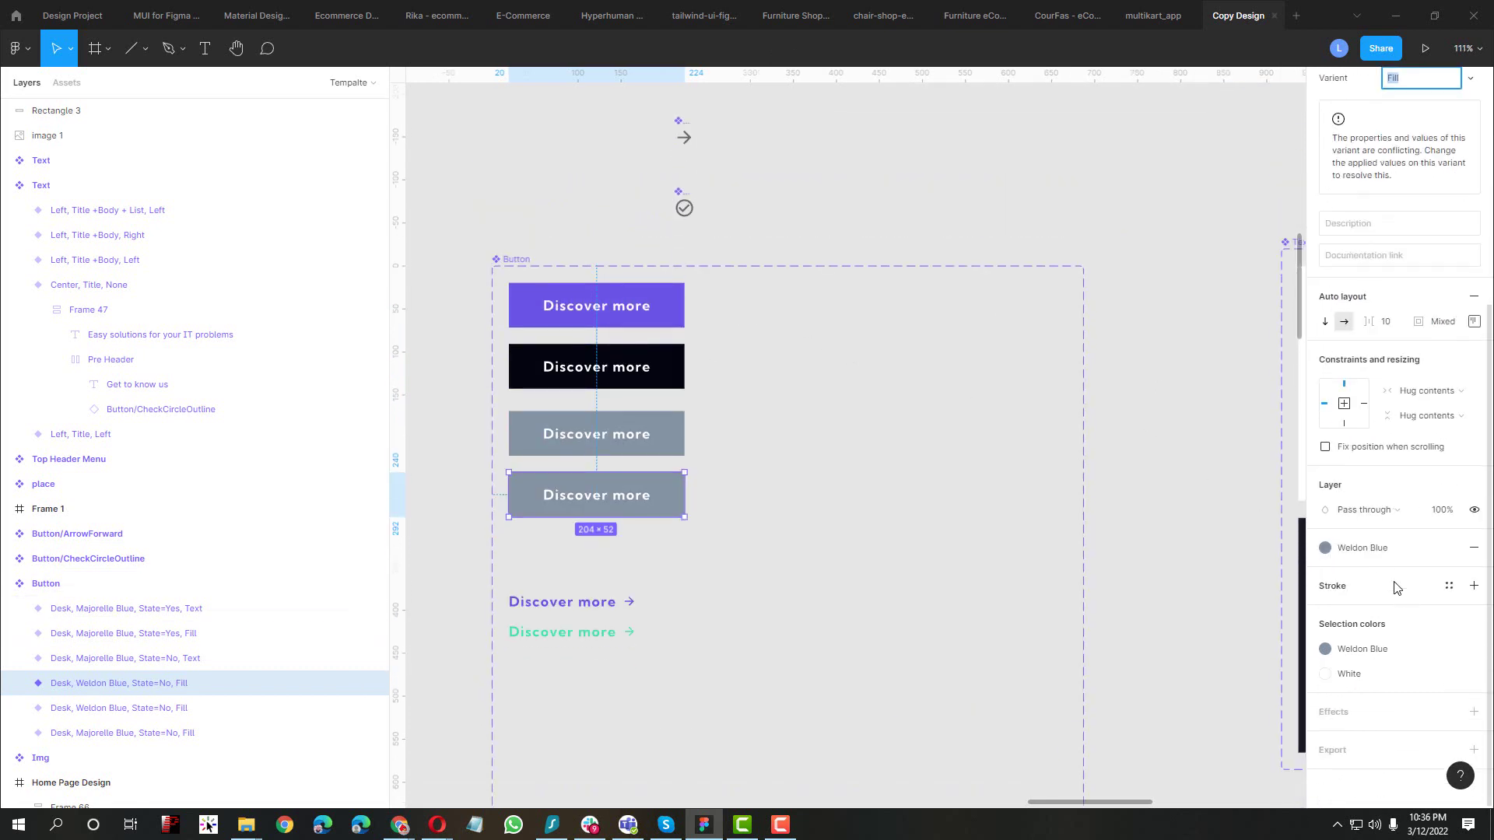
click(1376, 548)
click(1361, 640)
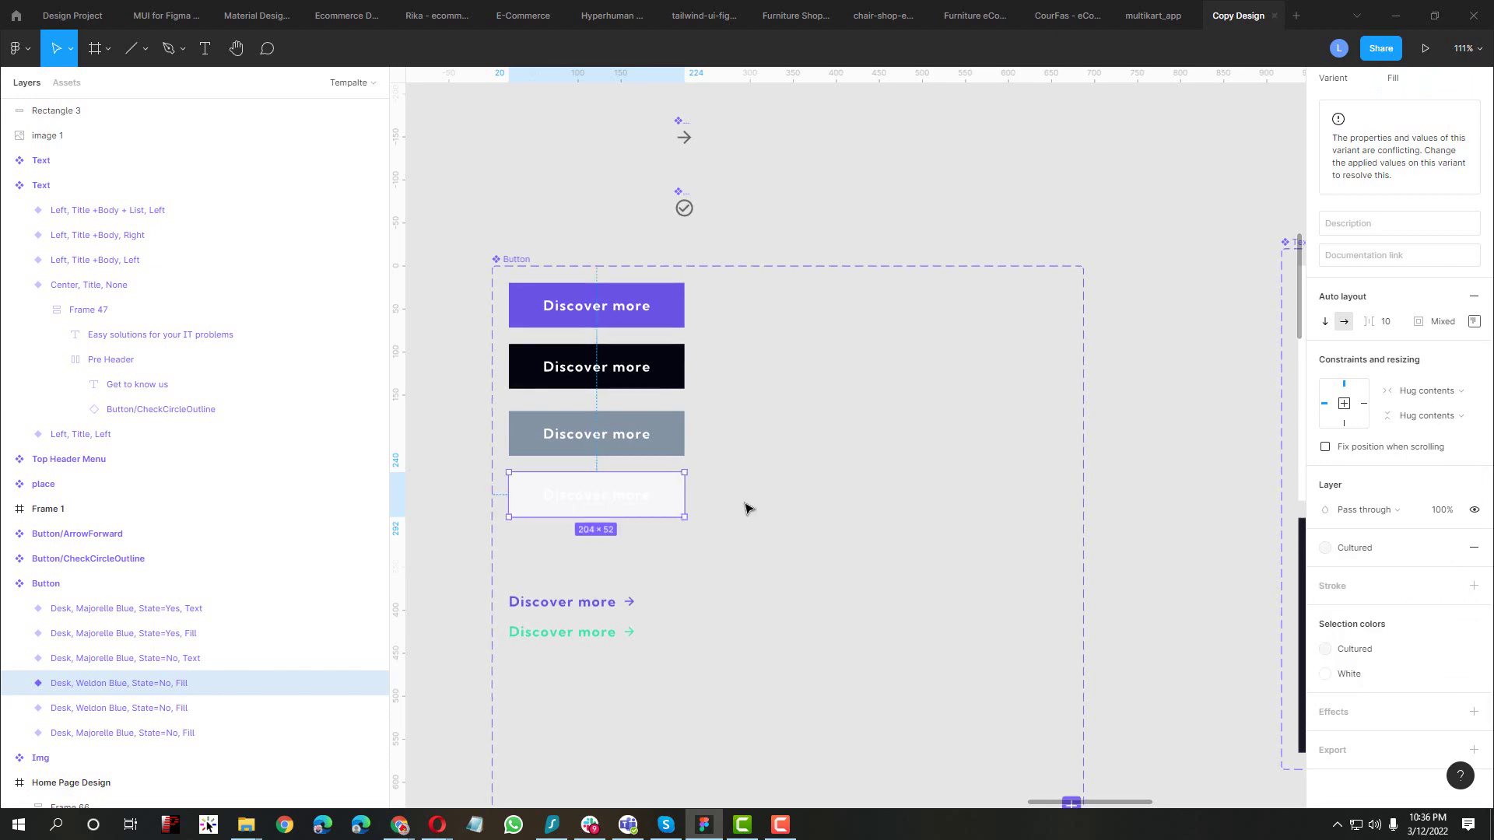
Check the "View our project" buttons on the notech page in Chrome and, back in Figma, apply Weldon Blue to the Cultured button's text
mouse_move(399, 824)
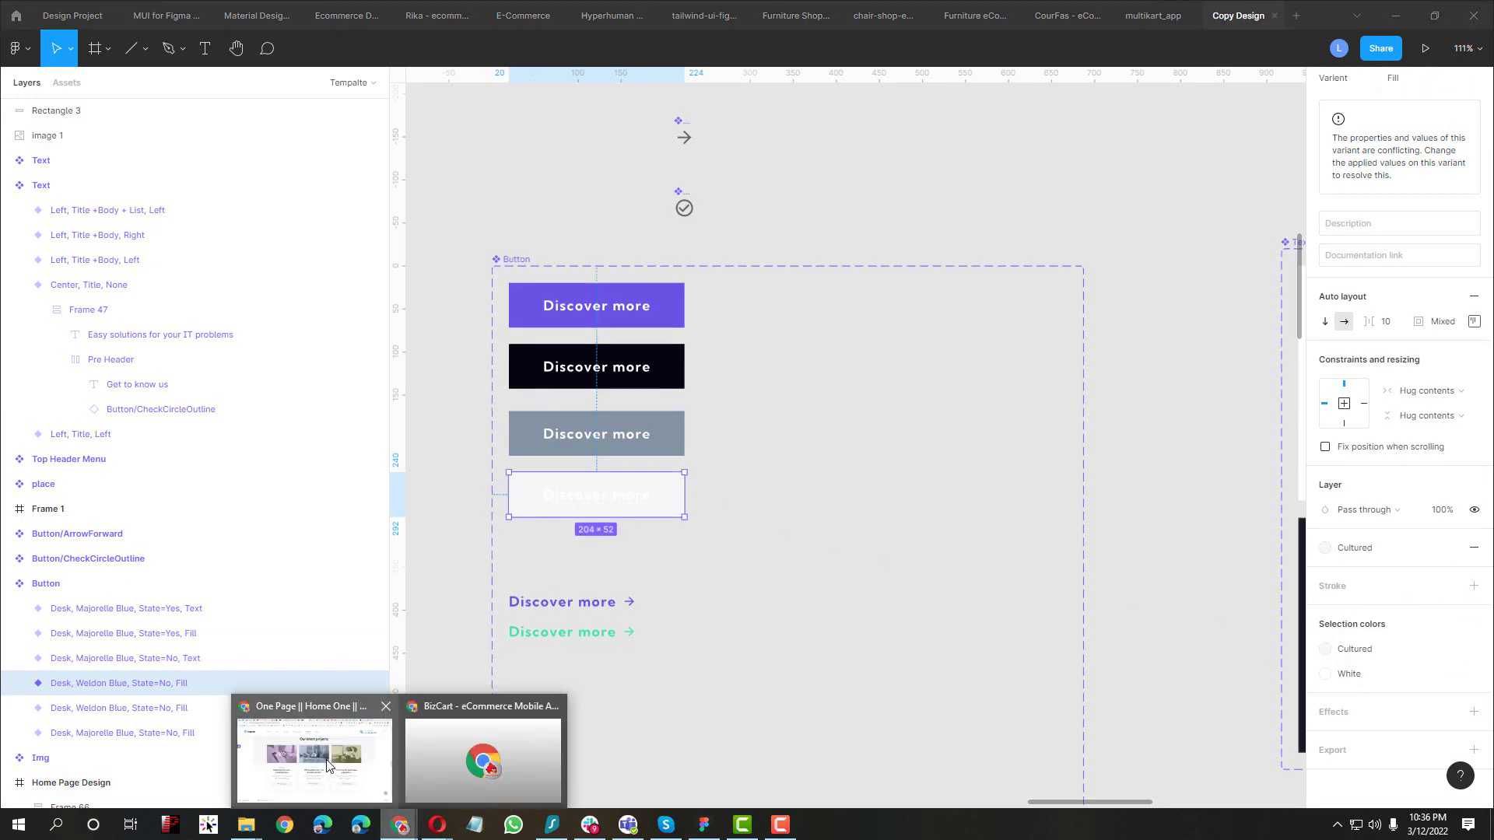
click(330, 748)
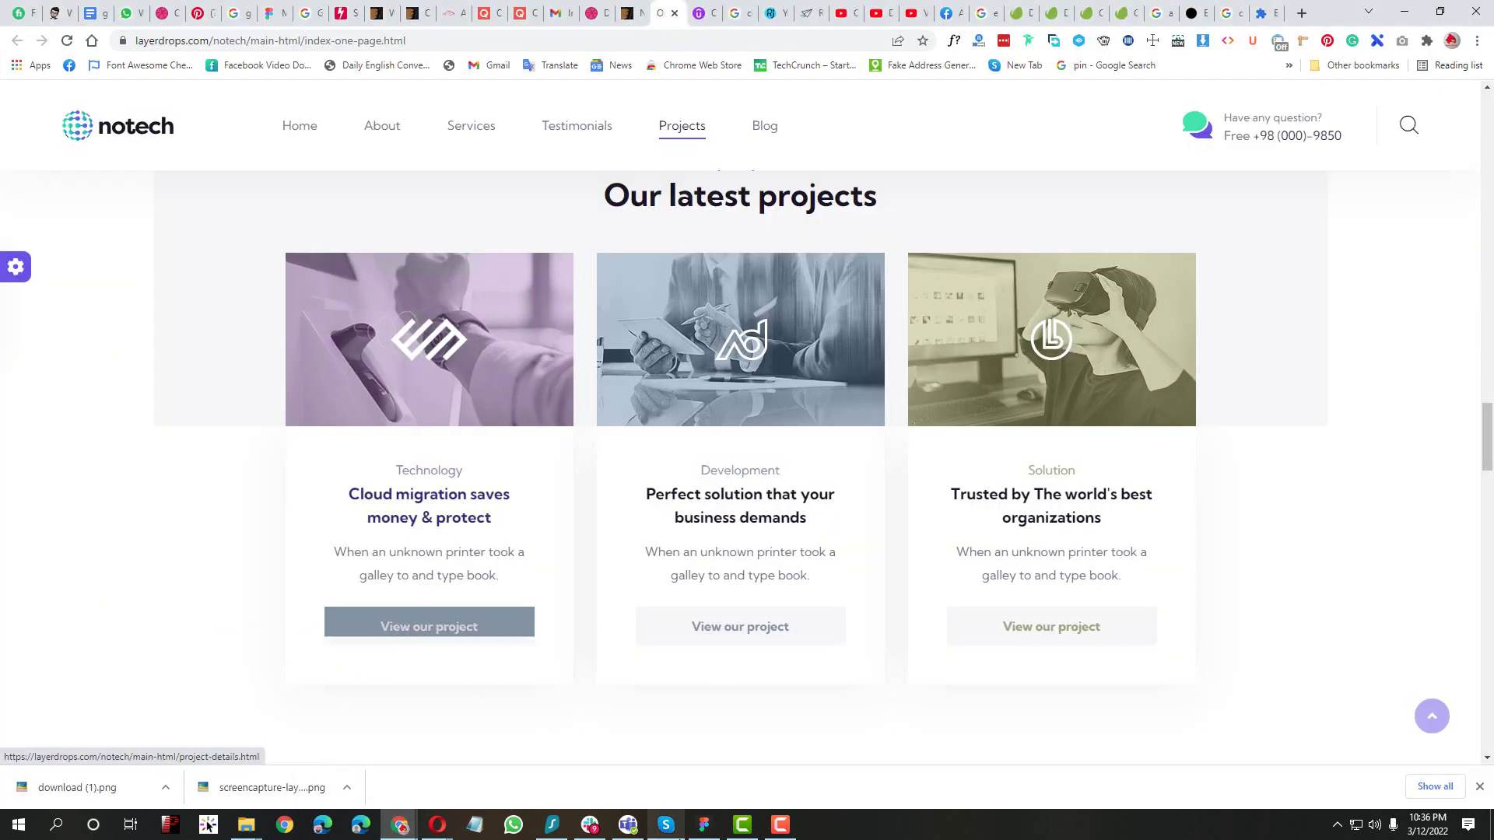
click(695, 826)
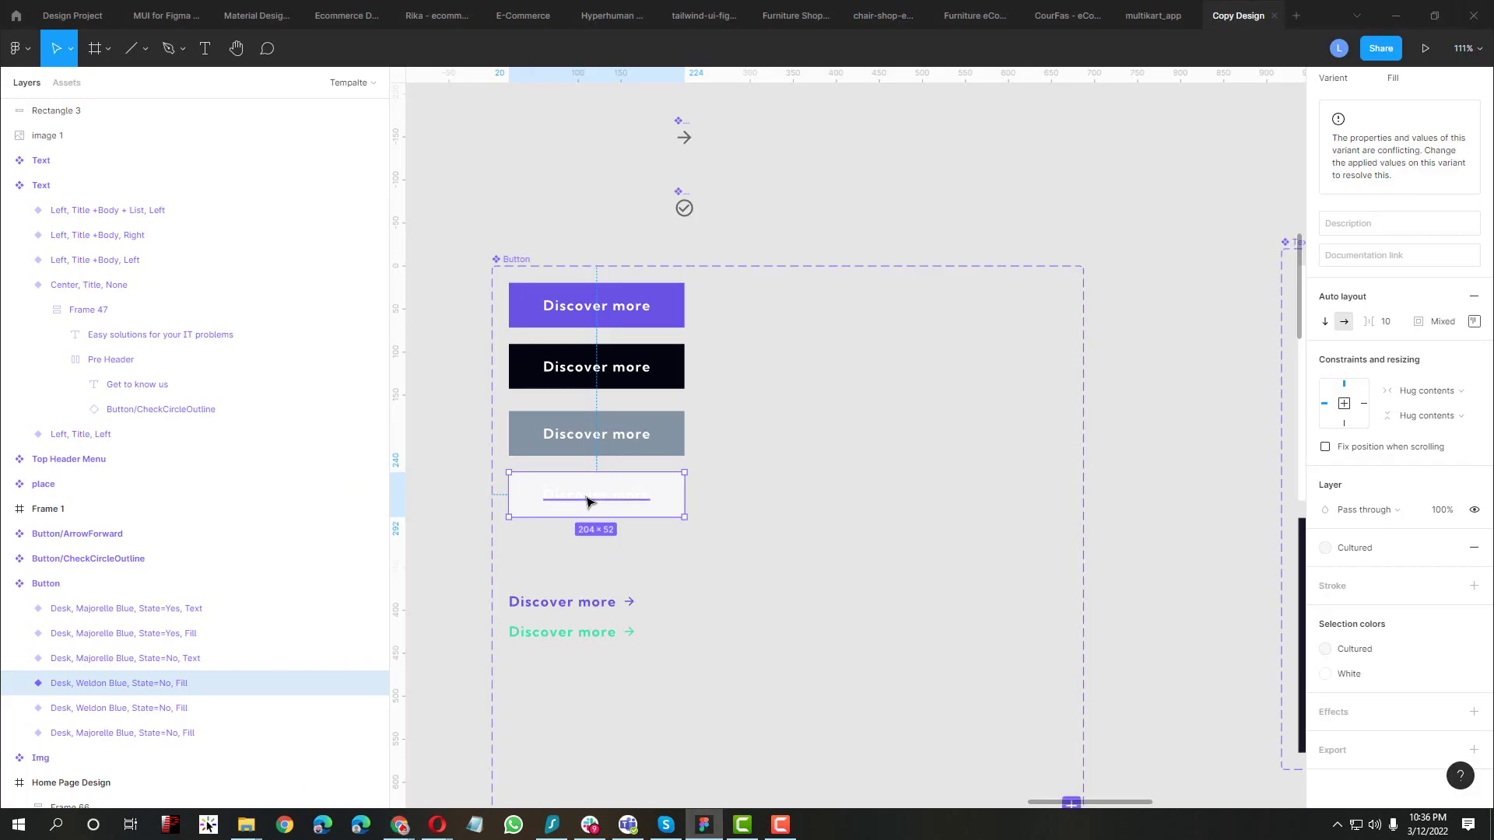
key(alt+Tab)
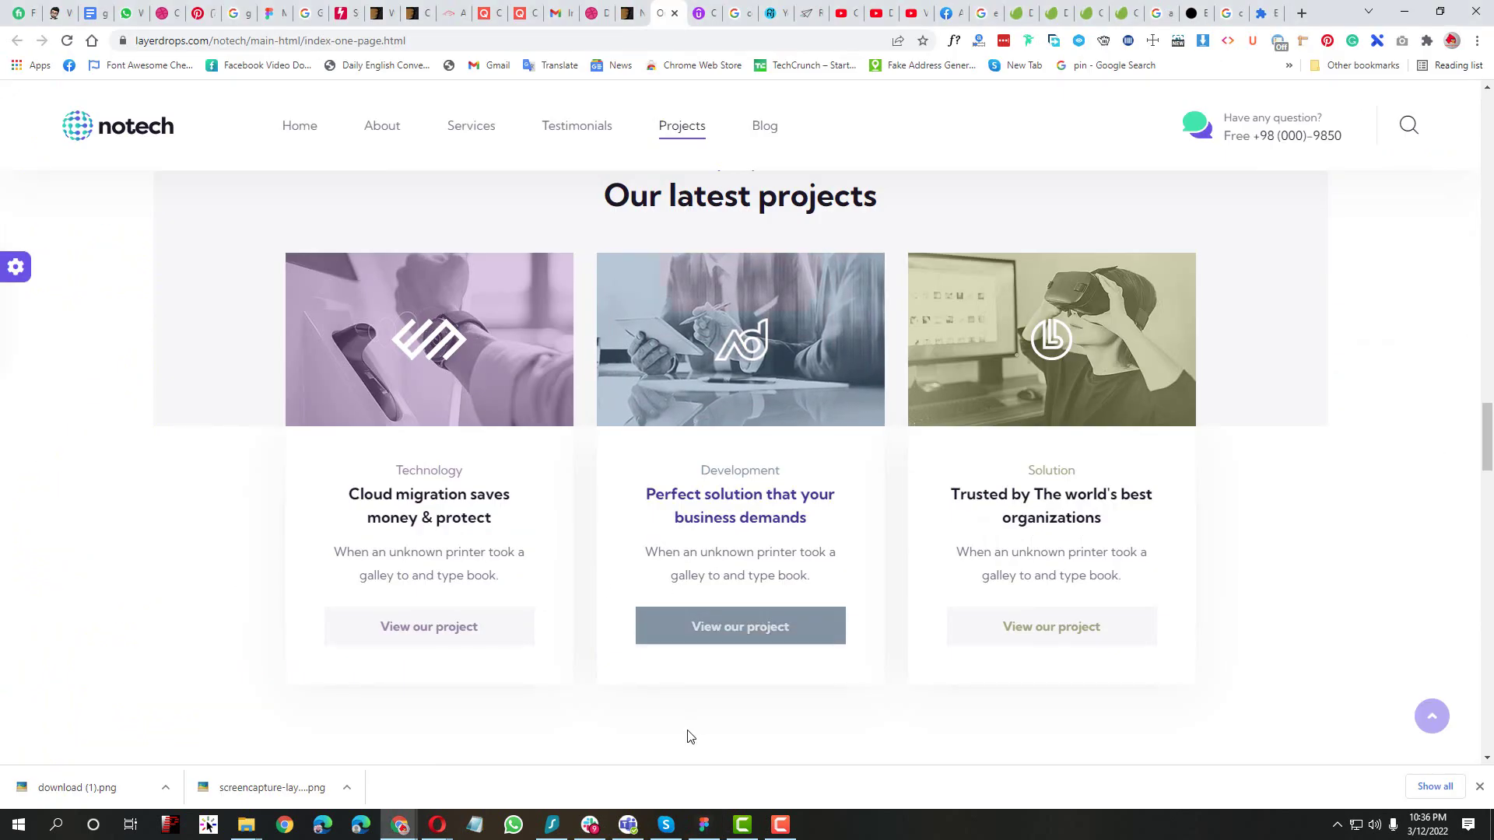
key(alt+Tab)
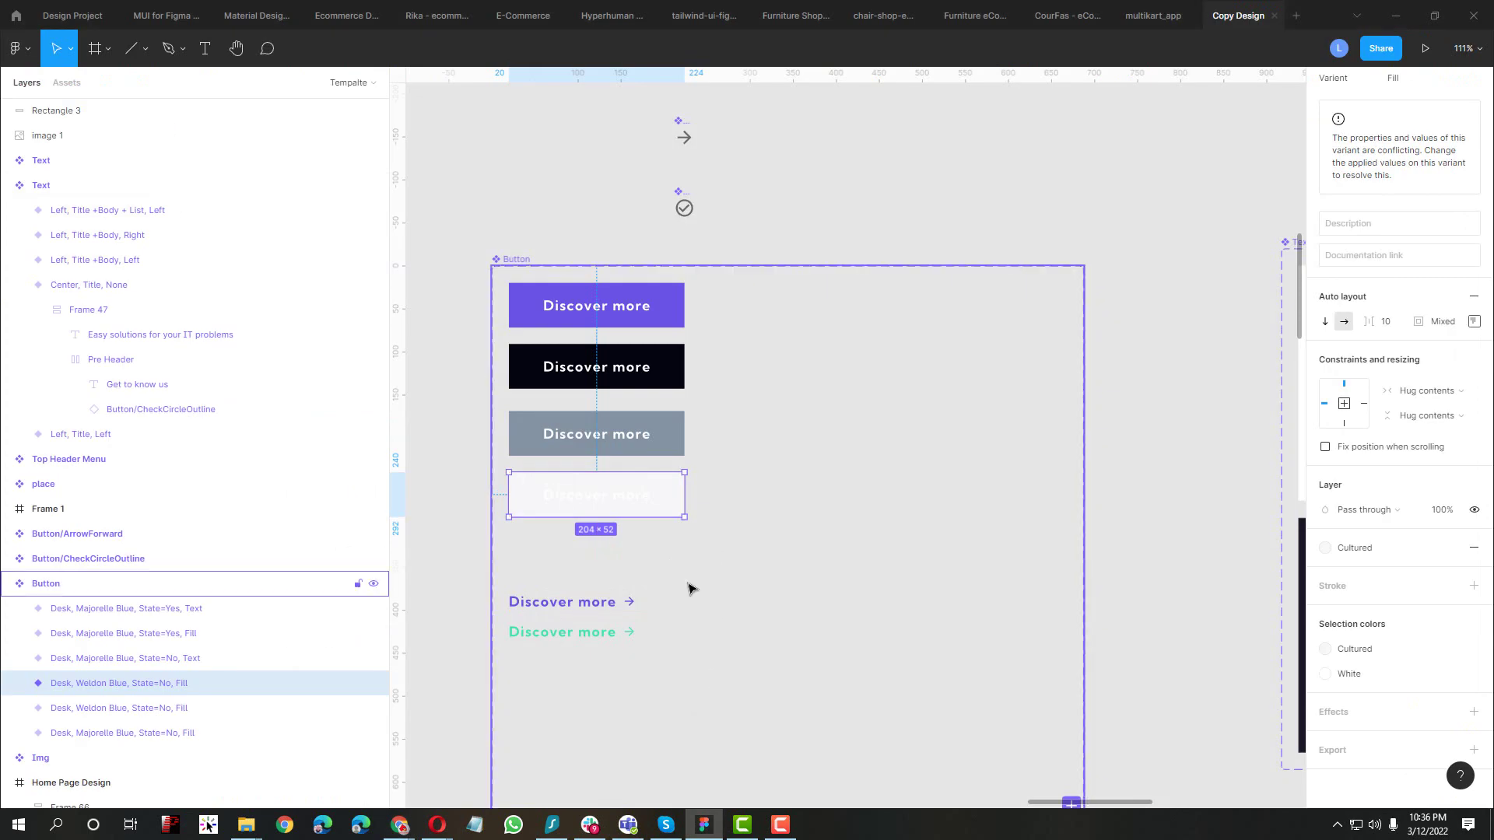
scroll(691, 587, up, 2)
click(1354, 549)
click(1361, 673)
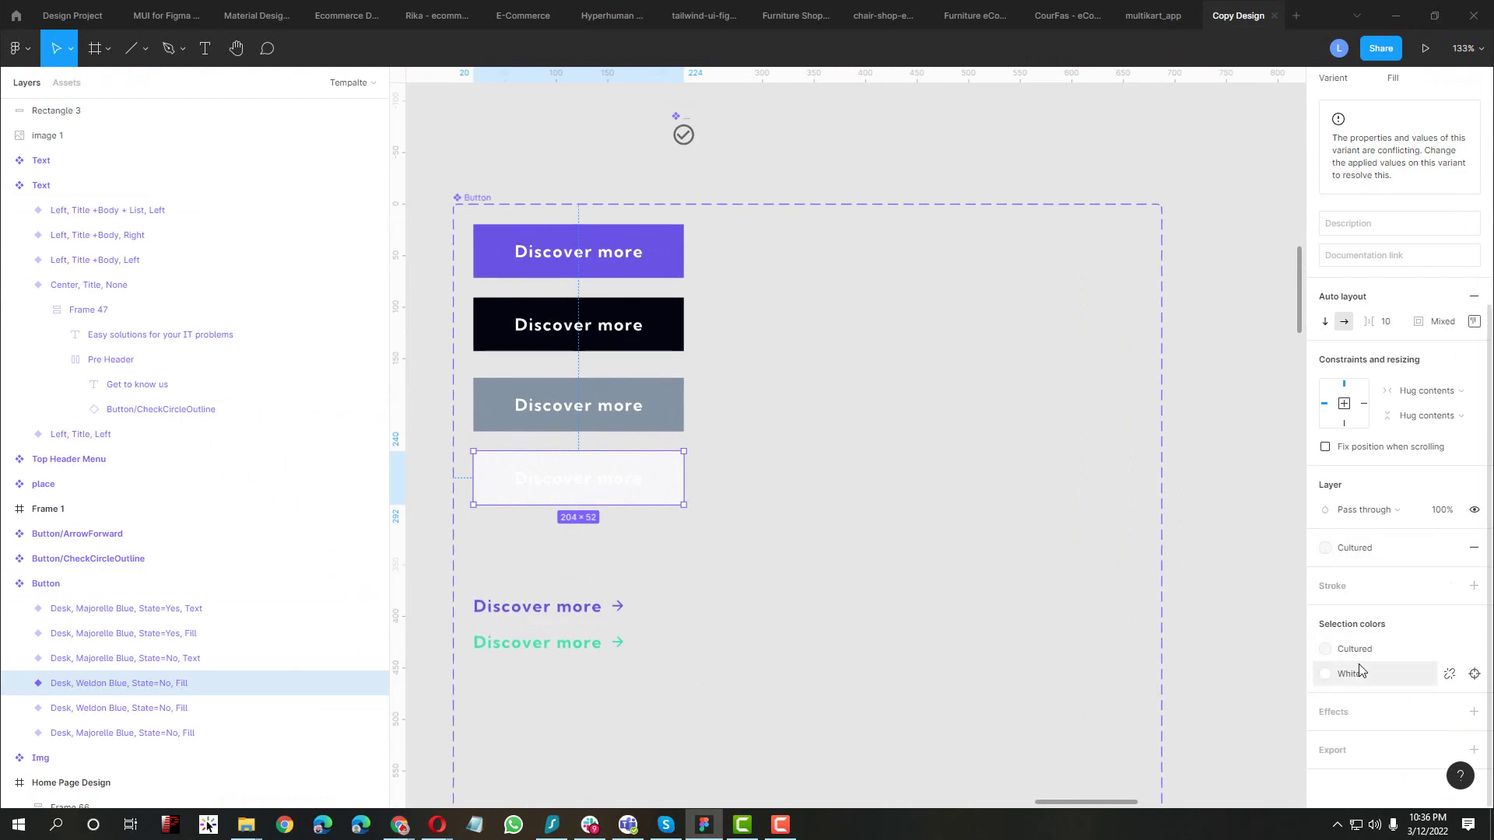
click(1360, 672)
click(1185, 769)
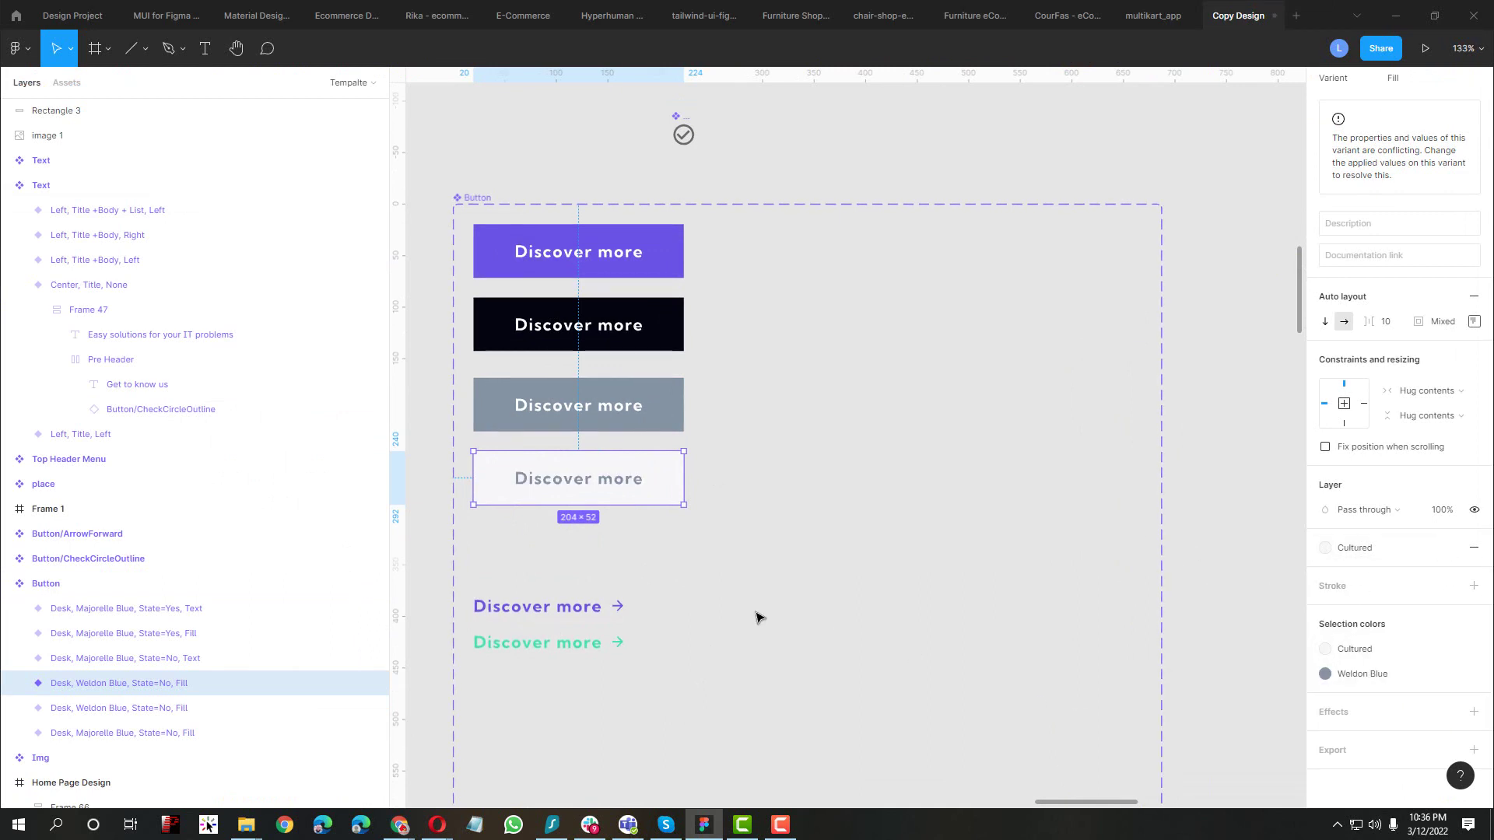
click(639, 400)
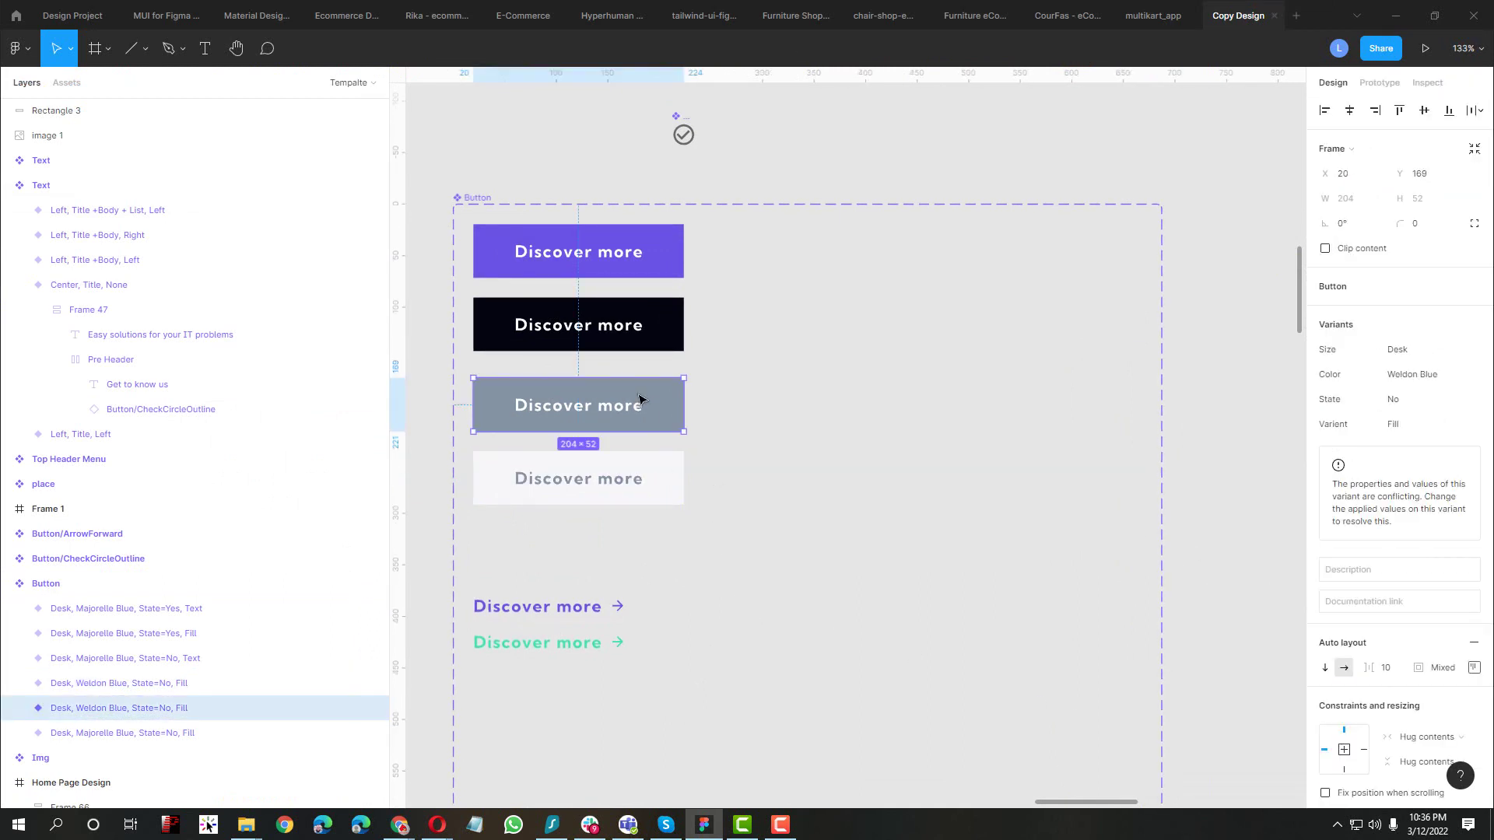
click(640, 478)
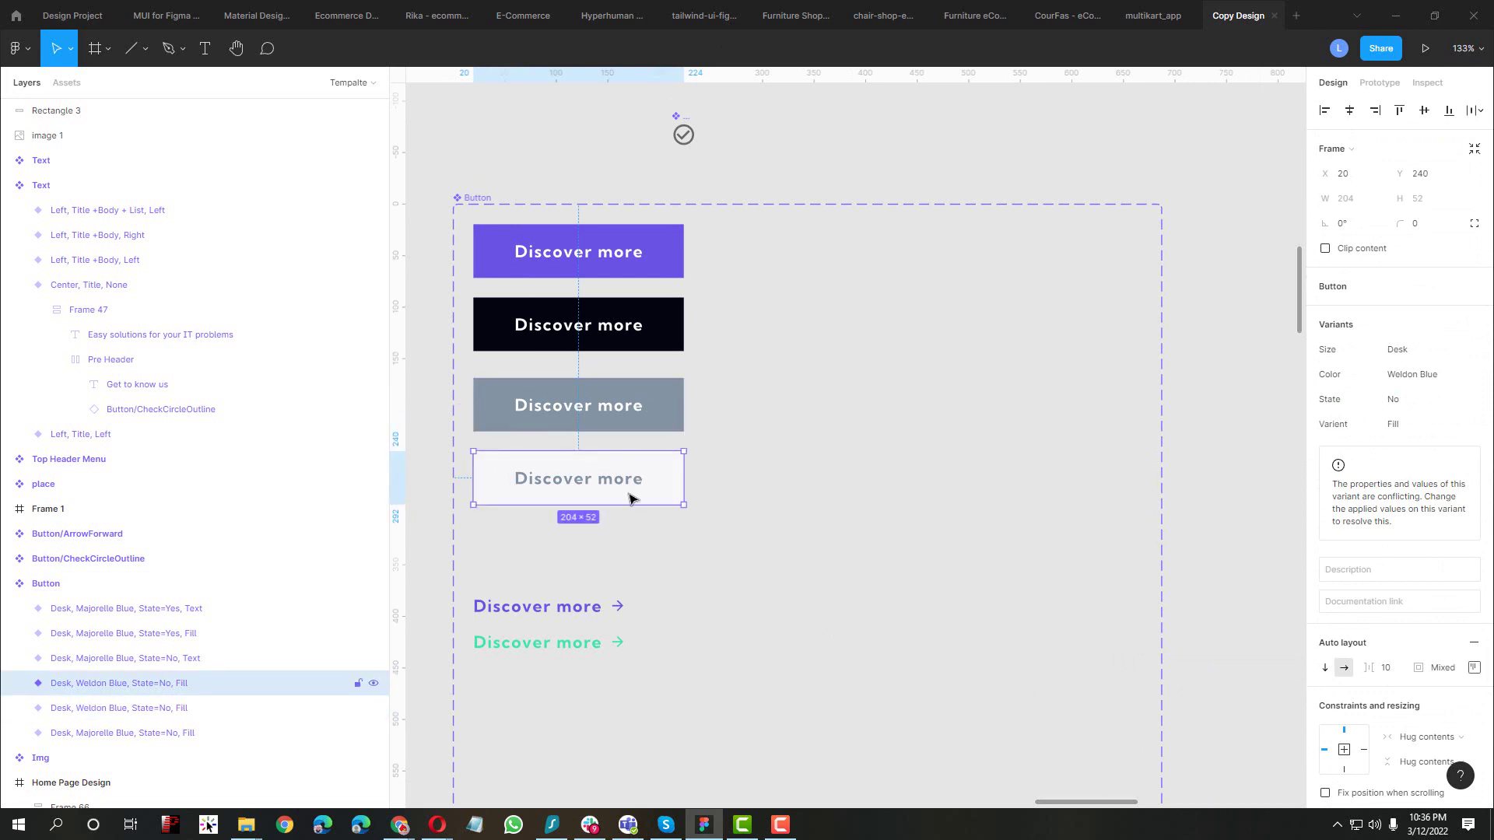
Swap the two Weldon Blue variants, placing the Cultured-filled one at about Y 171 and the gray-blue one at about Y 229
click(651, 403)
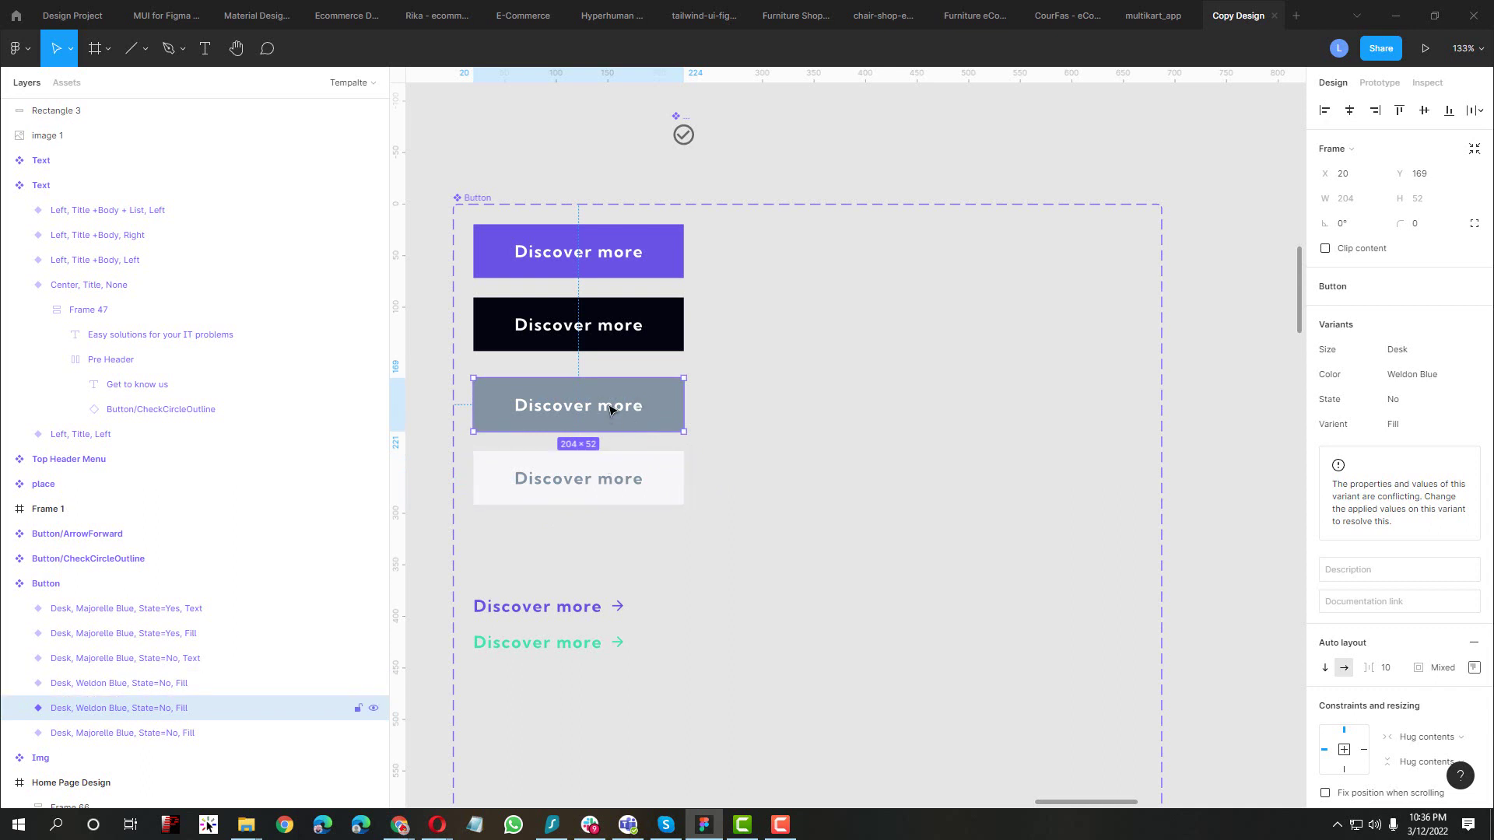
drag(642, 405, 604, 400)
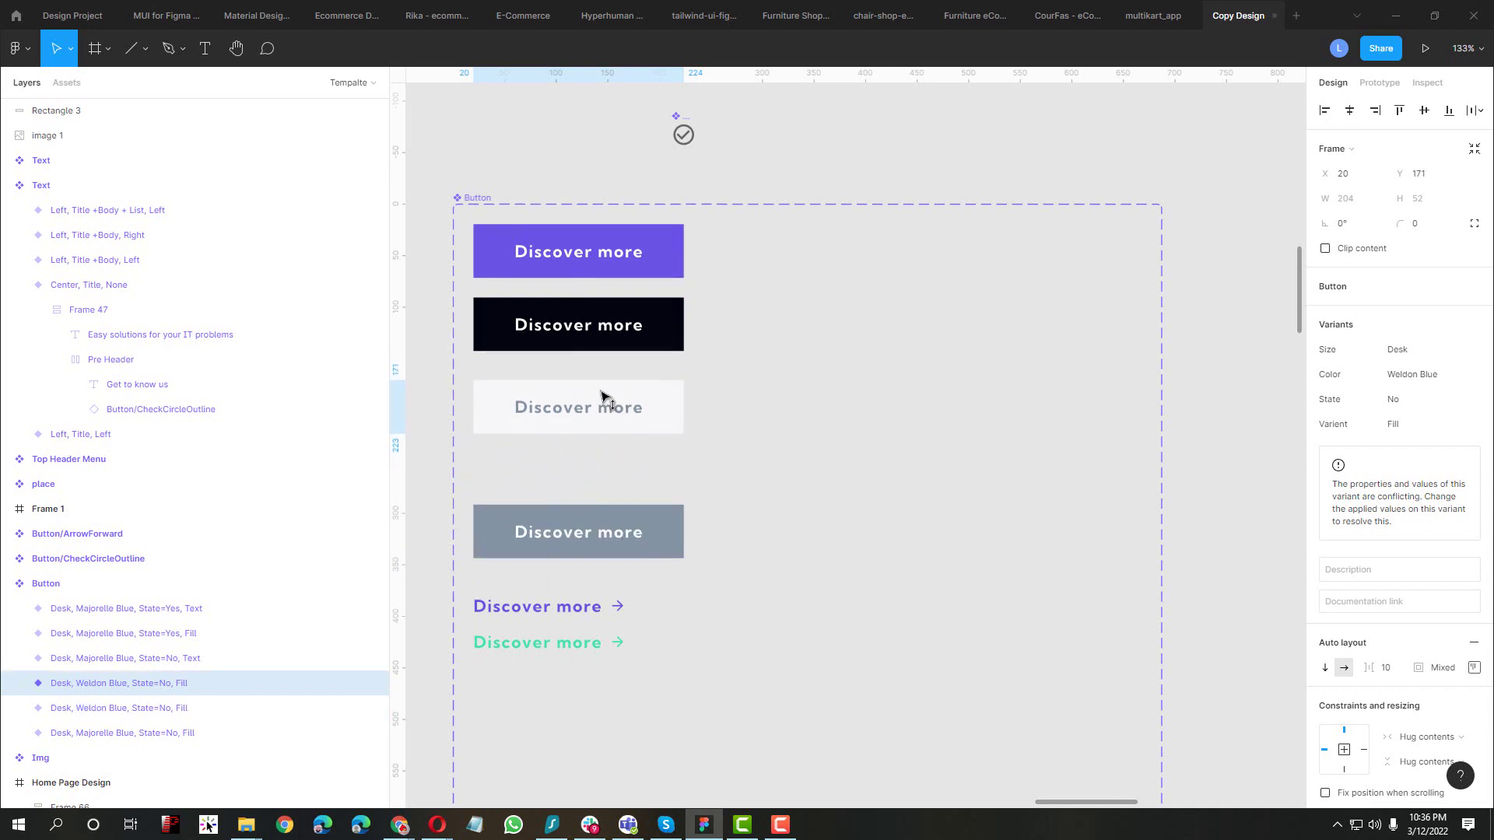
drag(600, 534, 596, 481)
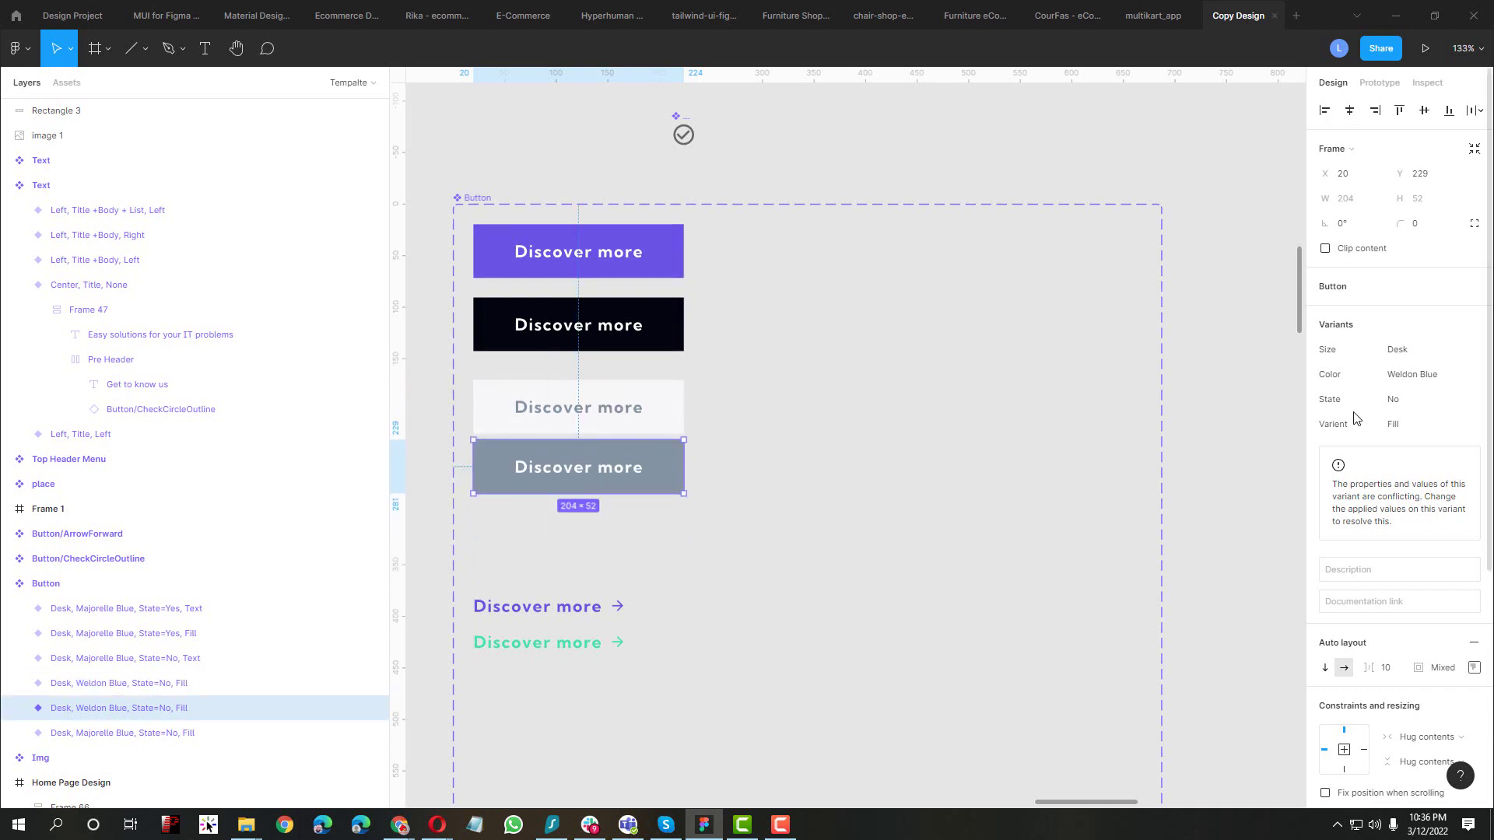
Set the State property of the gray-blue Weldon Blue button variant to Yes
click(1436, 401)
text(Yes)
key(Return)
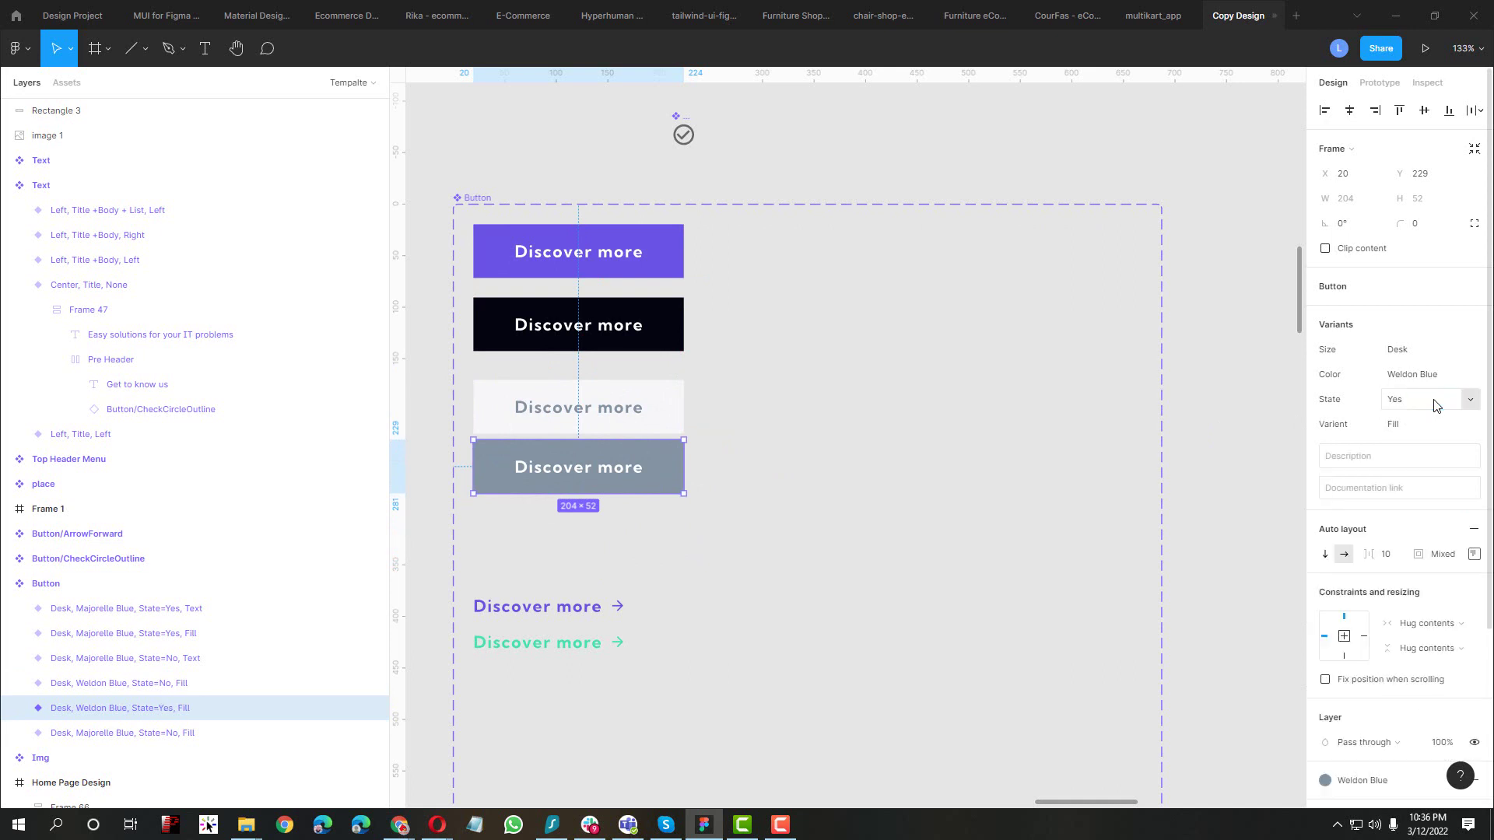
click(634, 327)
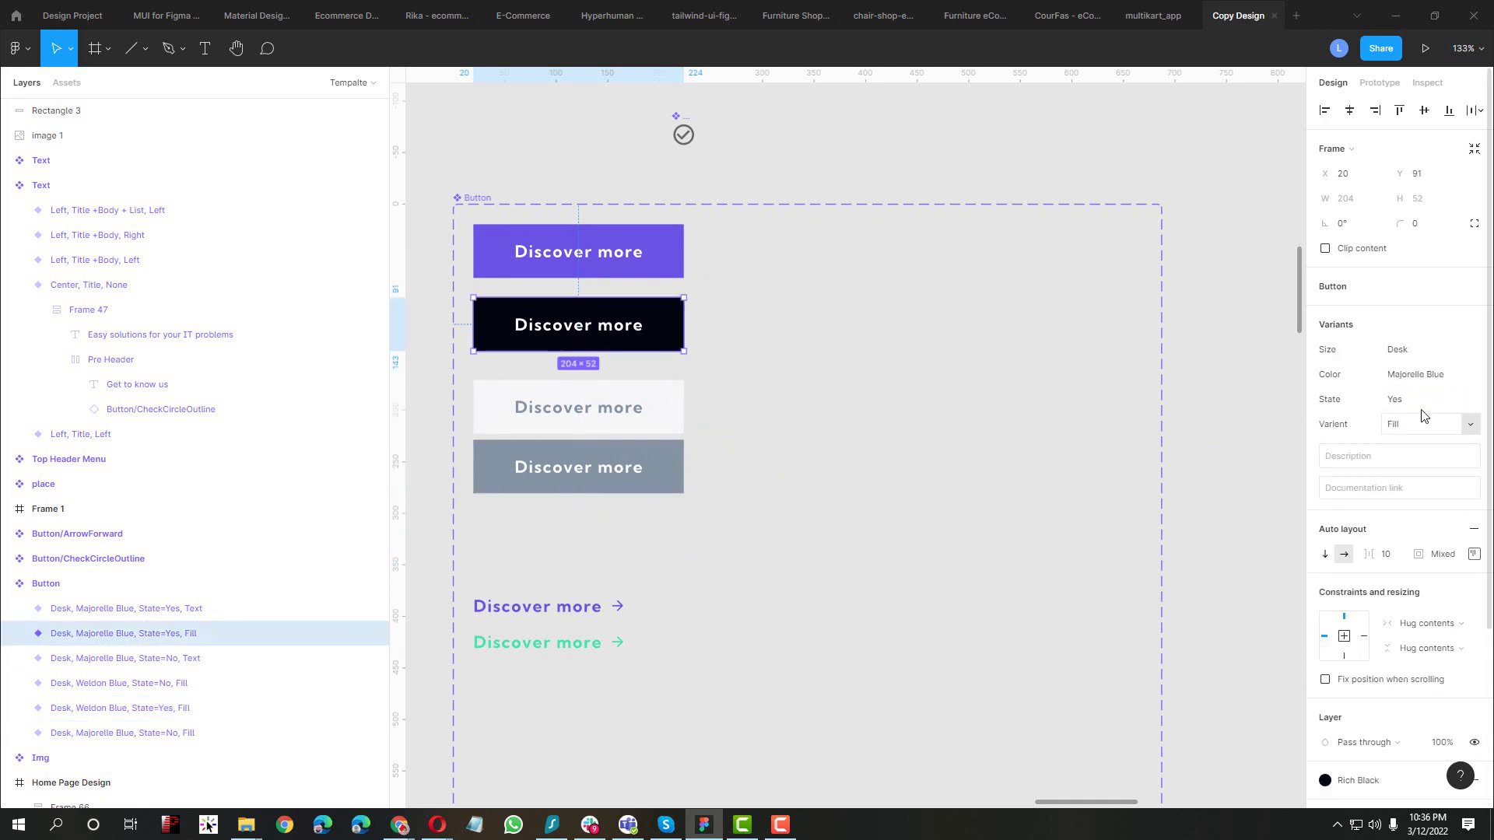
Place an instance of the Cultured-filled button variant on the empty canvas beside the "Manage IT Service" Text component
scroll(515, 378, down, 3)
click(555, 407)
scroll(617, 389, down, 3)
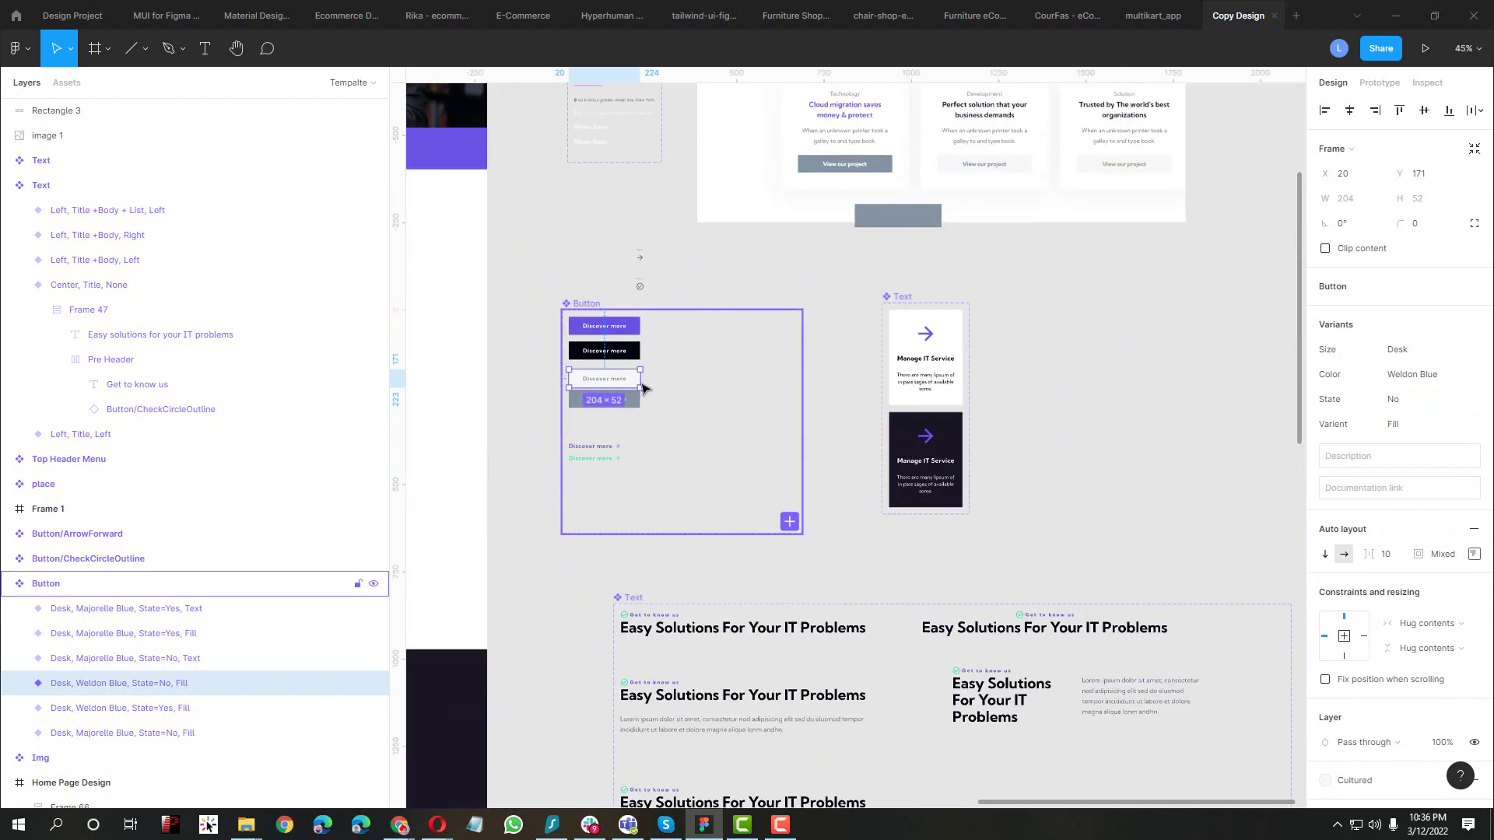
drag(605, 381, 1185, 389)
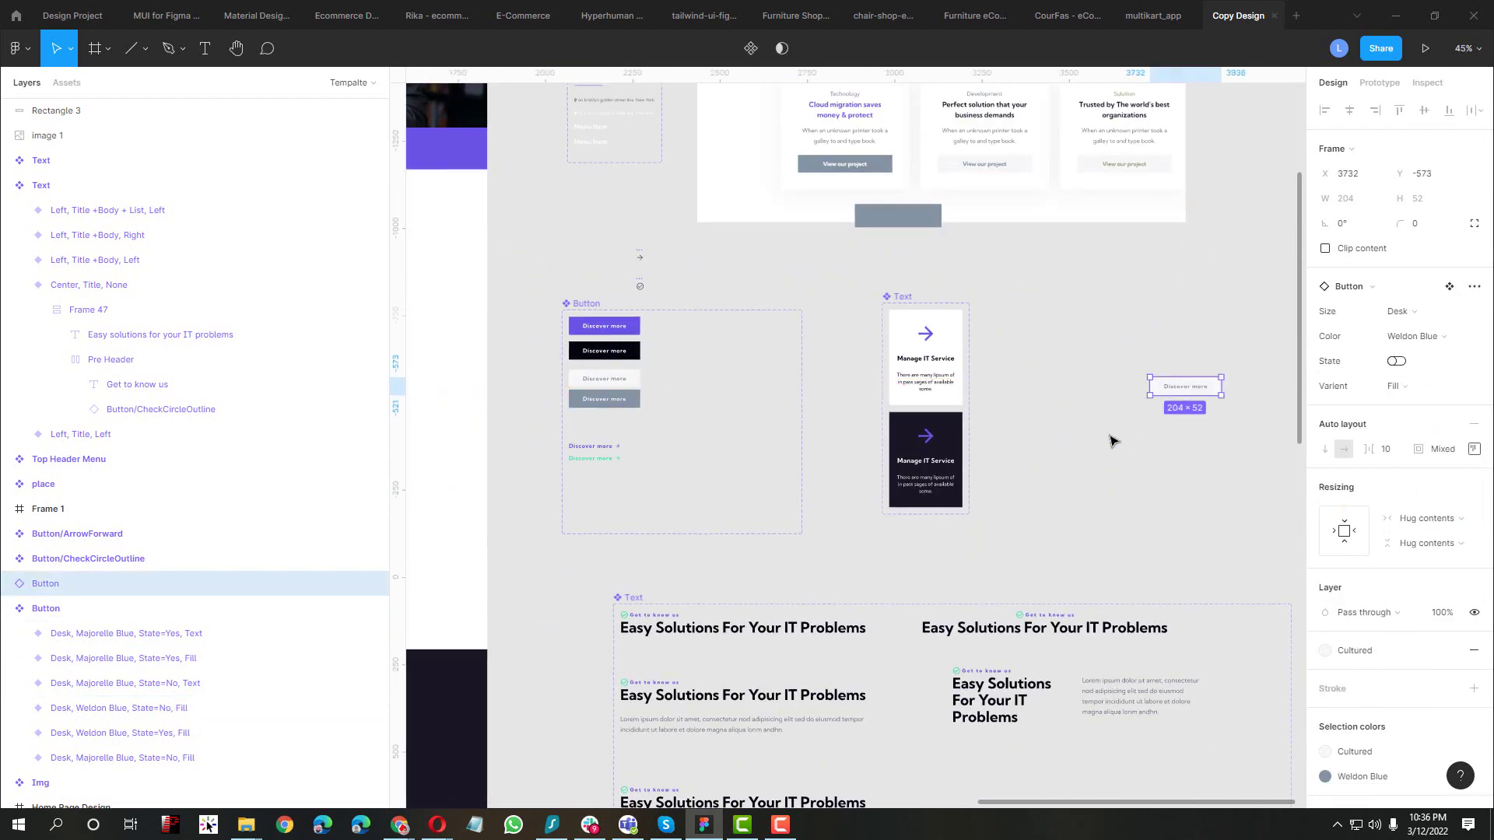
Delete the project cards reference image together with the gray-blue rectangle overlapping its lower edge
click(891, 218)
scroll(872, 249, up, 3)
shift+click(850, 274)
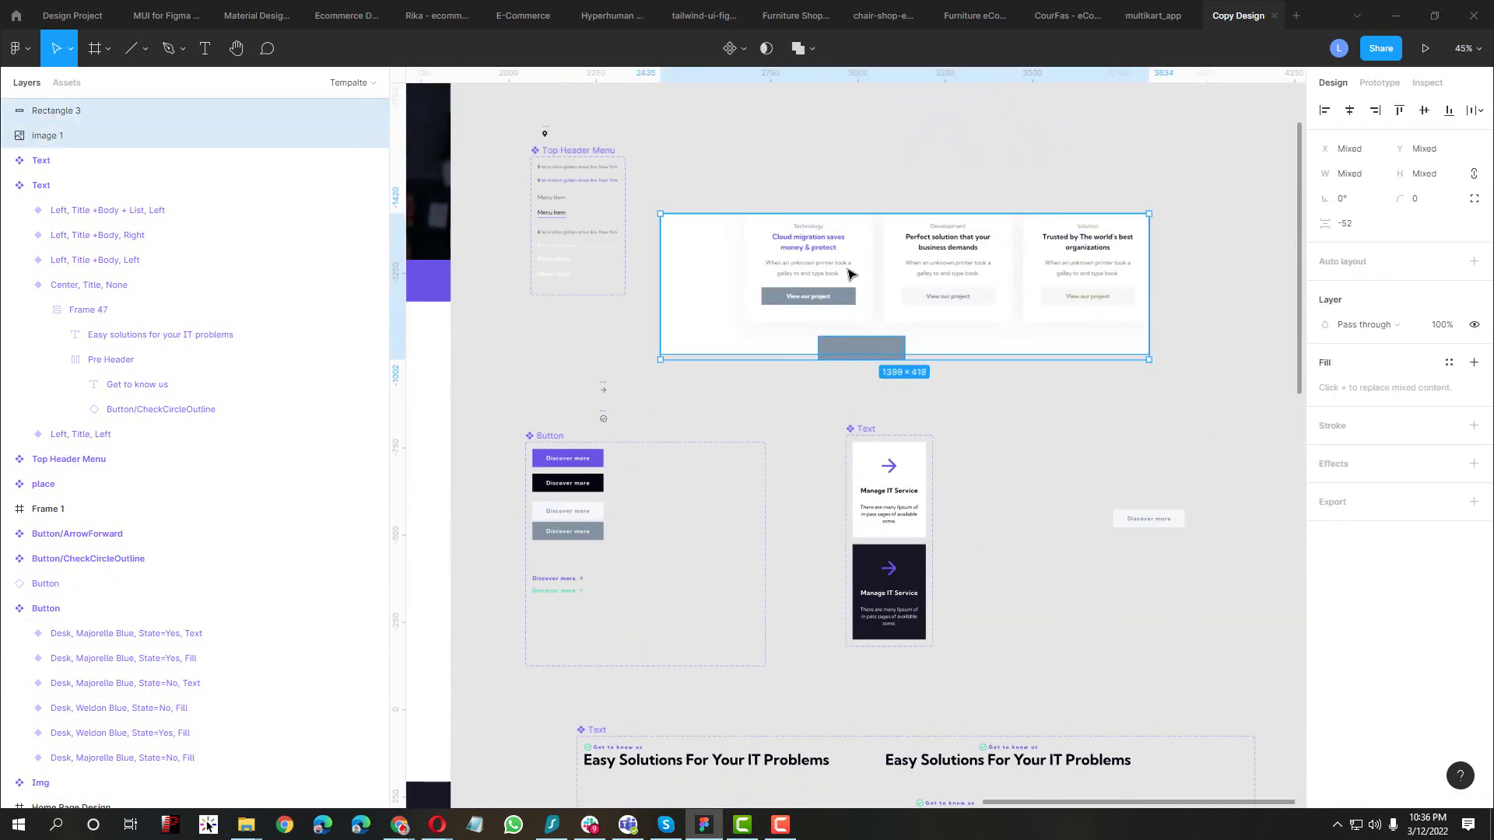
key(Delete)
scroll(851, 273, up, 1)
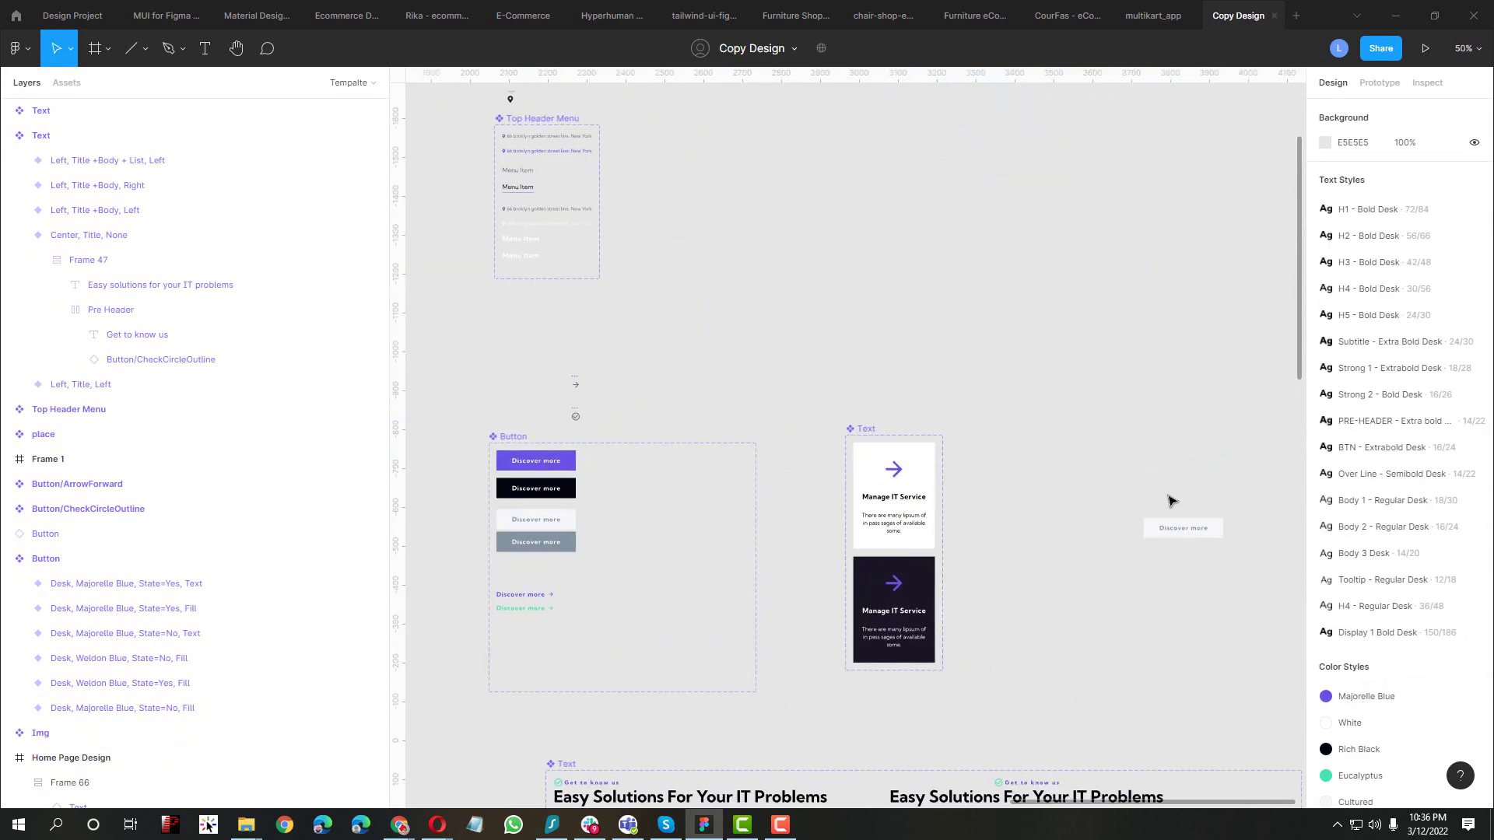
Cut the loose button instance, paste it into Home Page Design below "Our Latest Projects", and move it further down
click(1176, 529)
click(1133, 461)
scroll(1134, 460, down, 5)
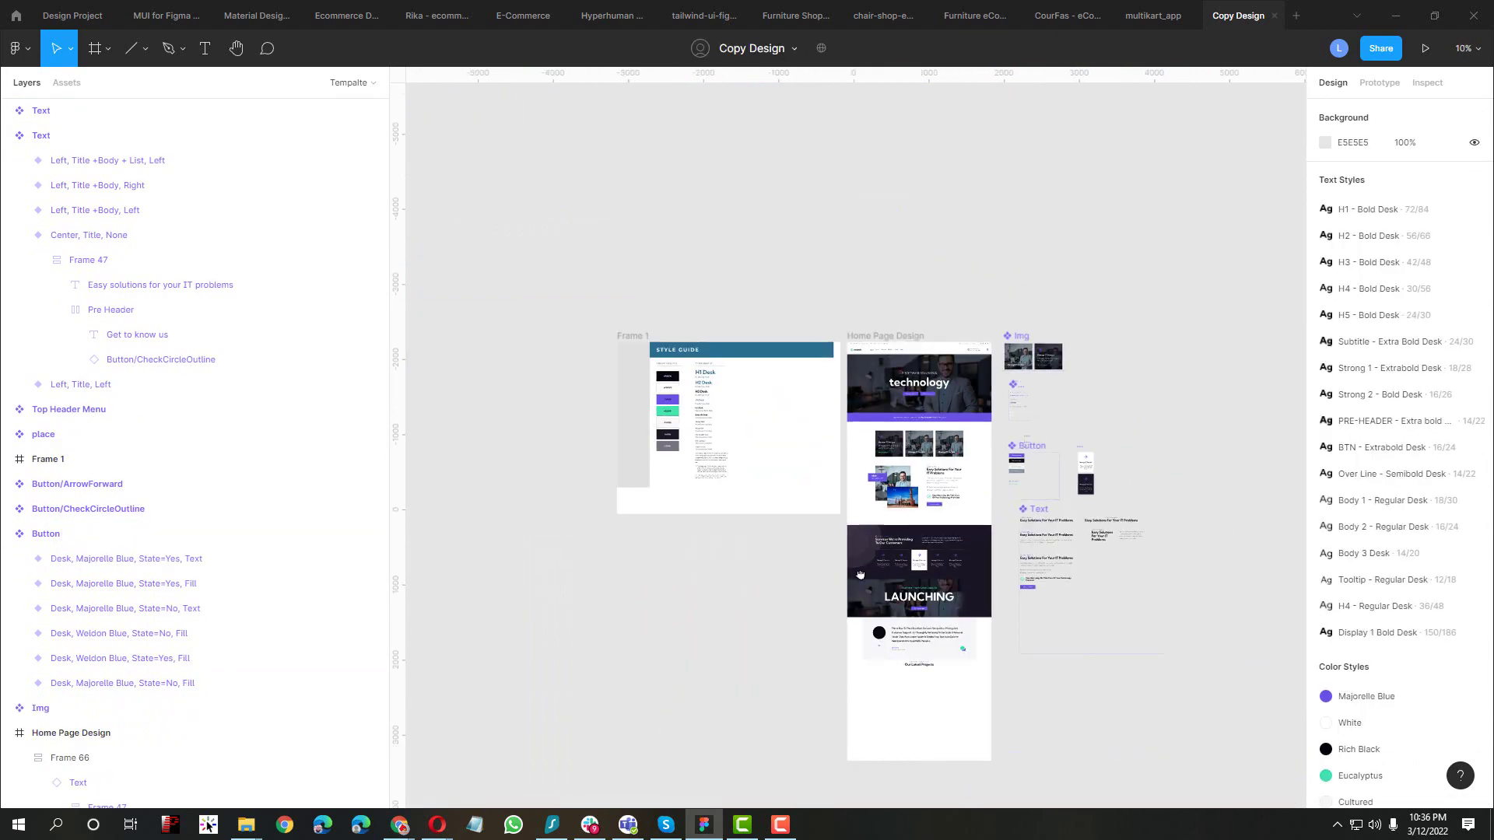
scroll(864, 373, up, 6)
scroll(854, 400, up, 3)
click(845, 400)
key(ctrl+v)
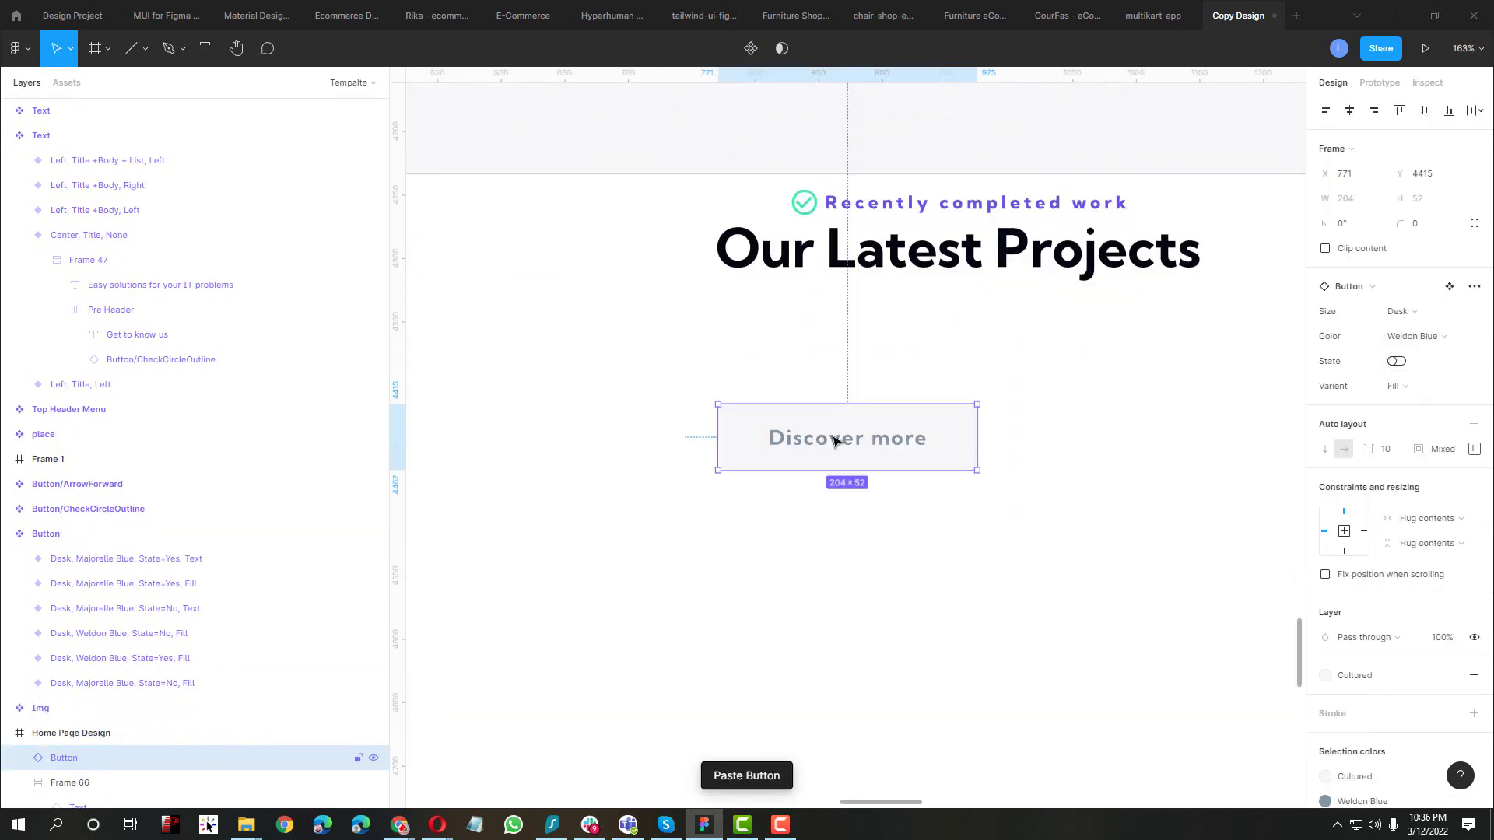
scroll(835, 438, down, 3)
drag(809, 438, 793, 614)
Switch to Chrome and inspect the first project card's image on the notech page for its dimensions
key(alt+Tab)
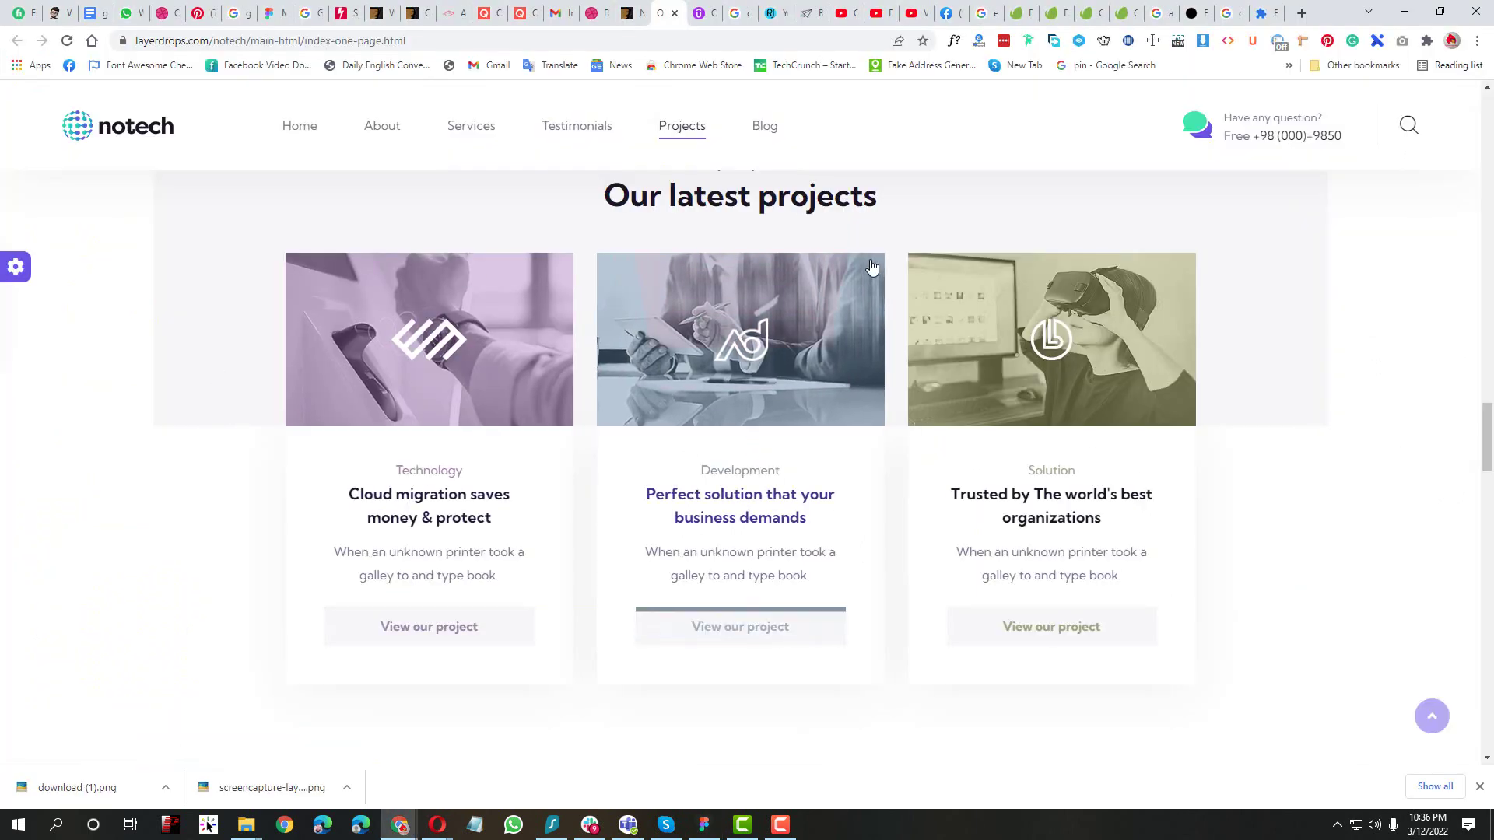
right_click(585, 315)
click(629, 554)
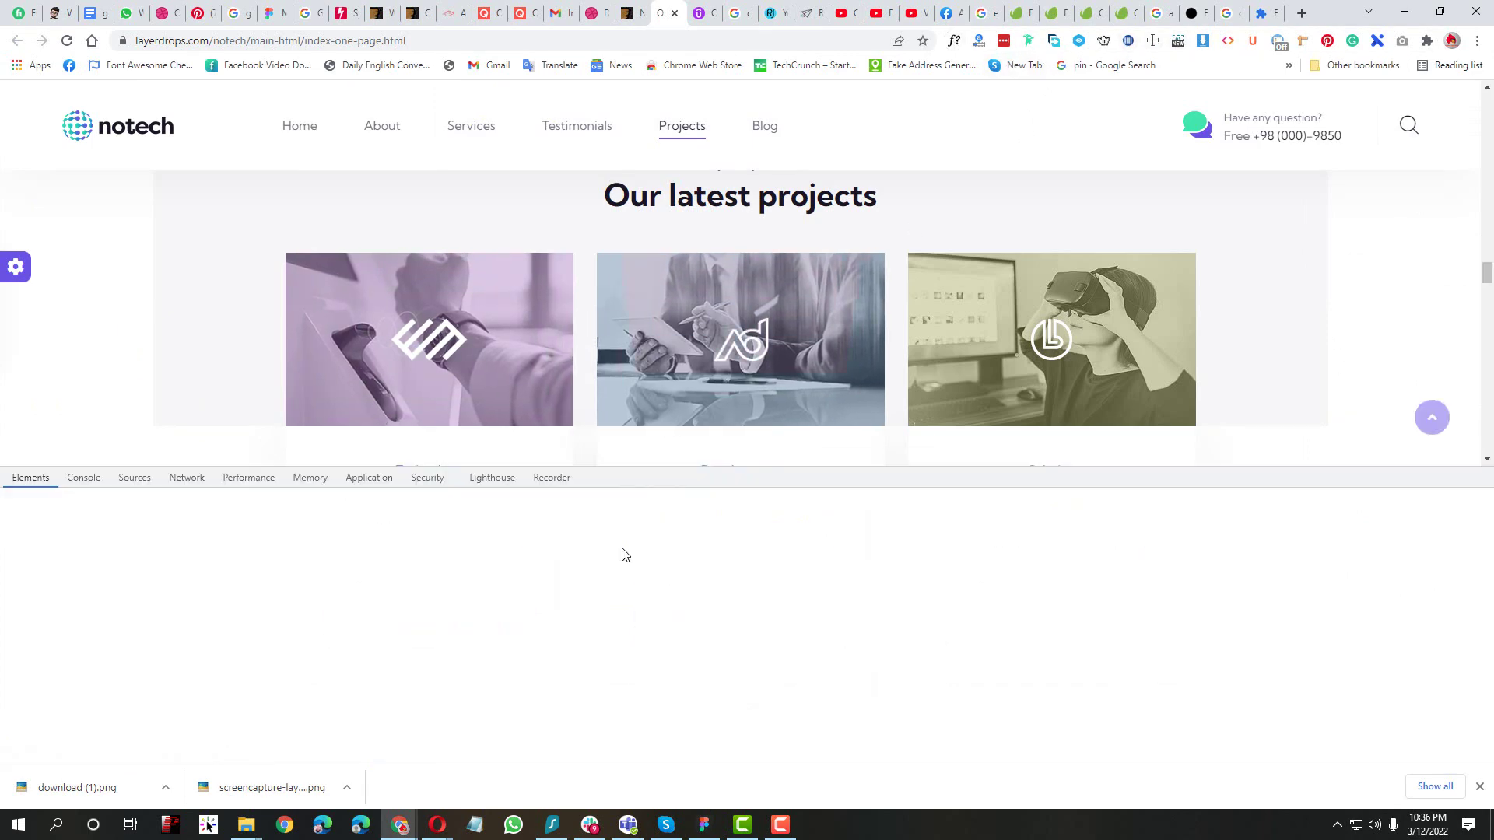
key(ctrl+shift+c)
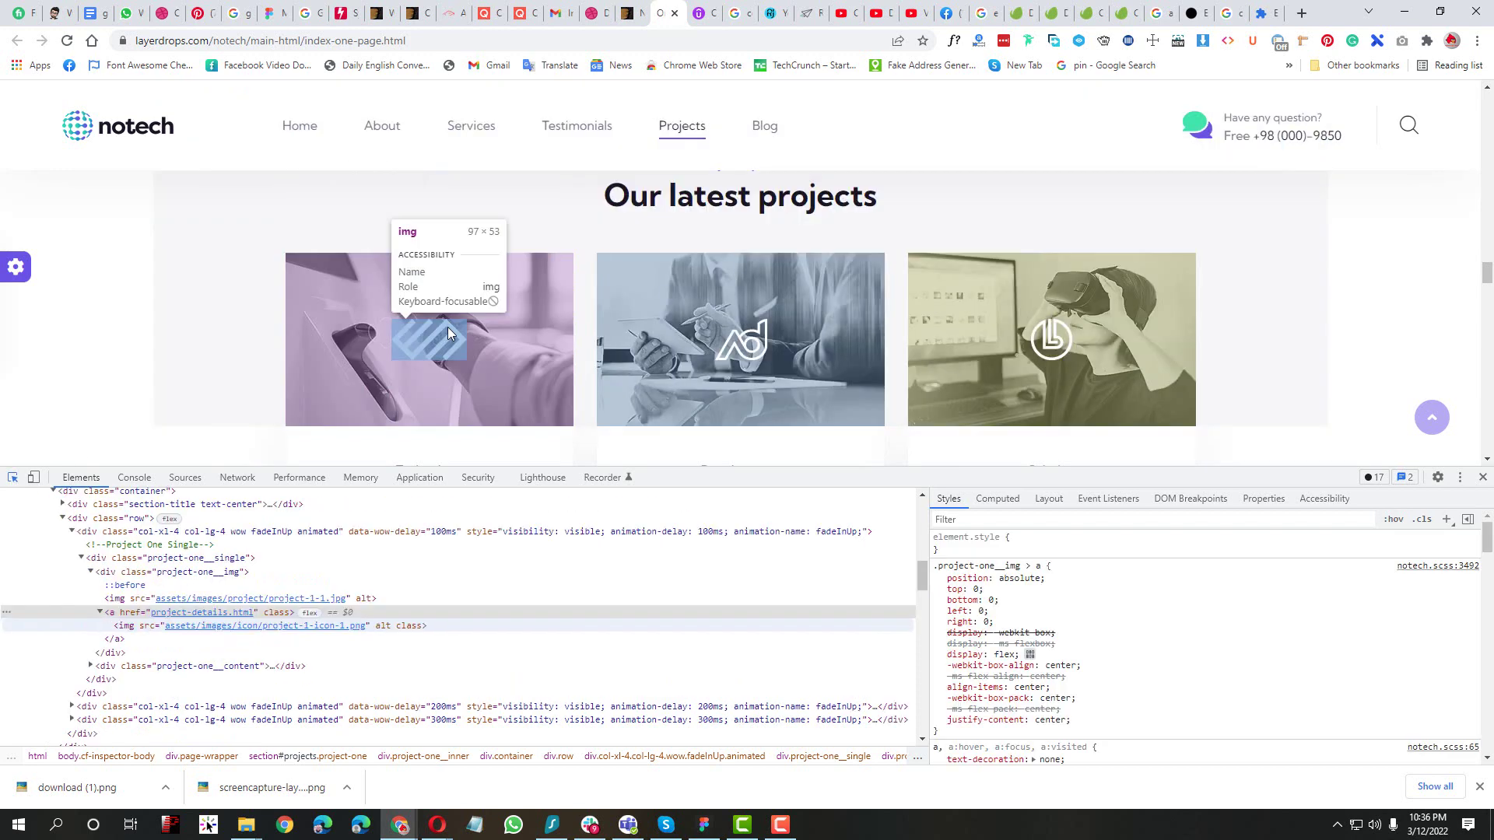
scroll(521, 331, down, 2)
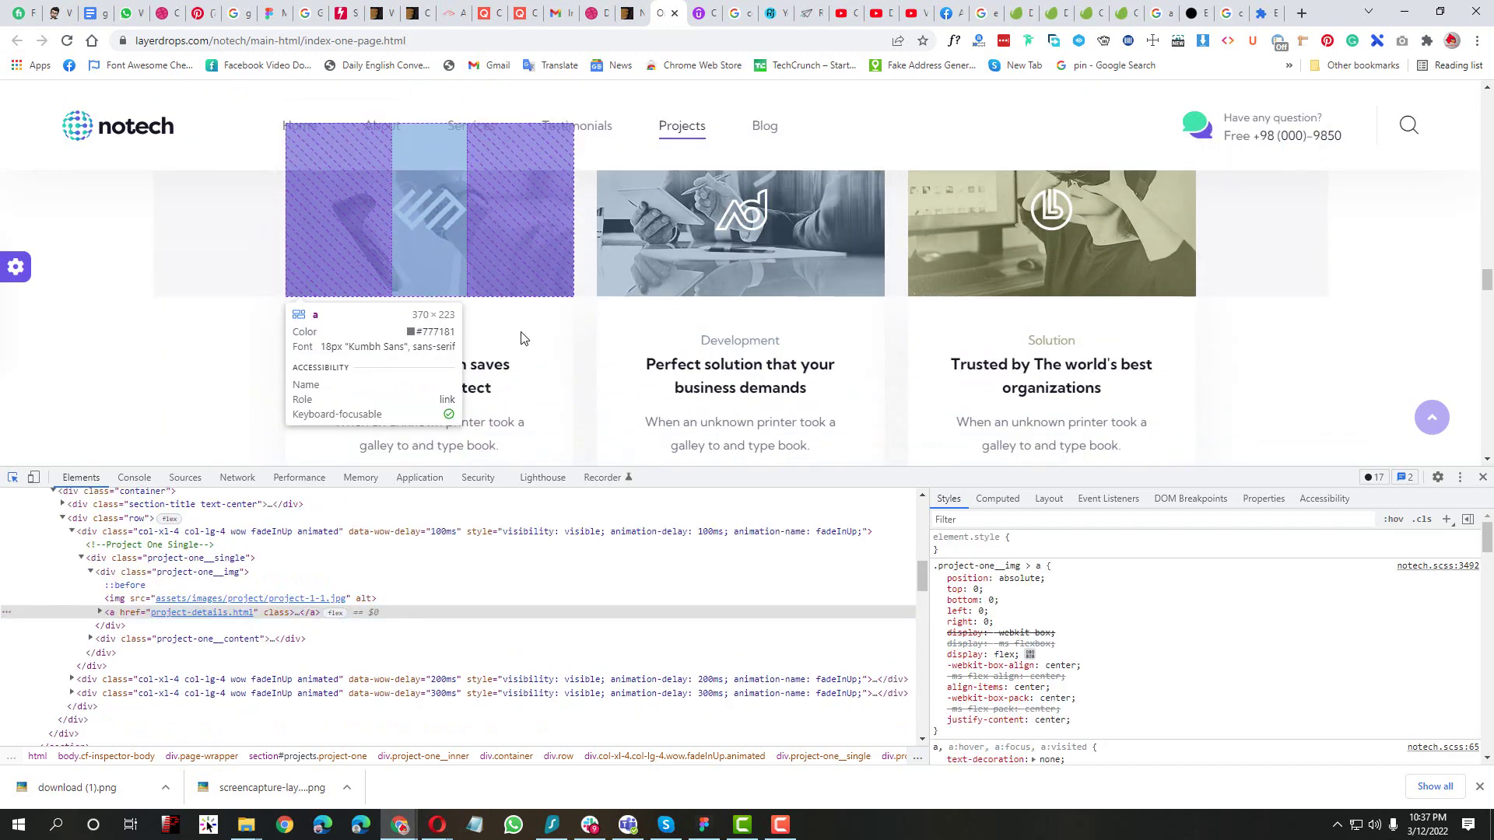
scroll(530, 312, up, 2)
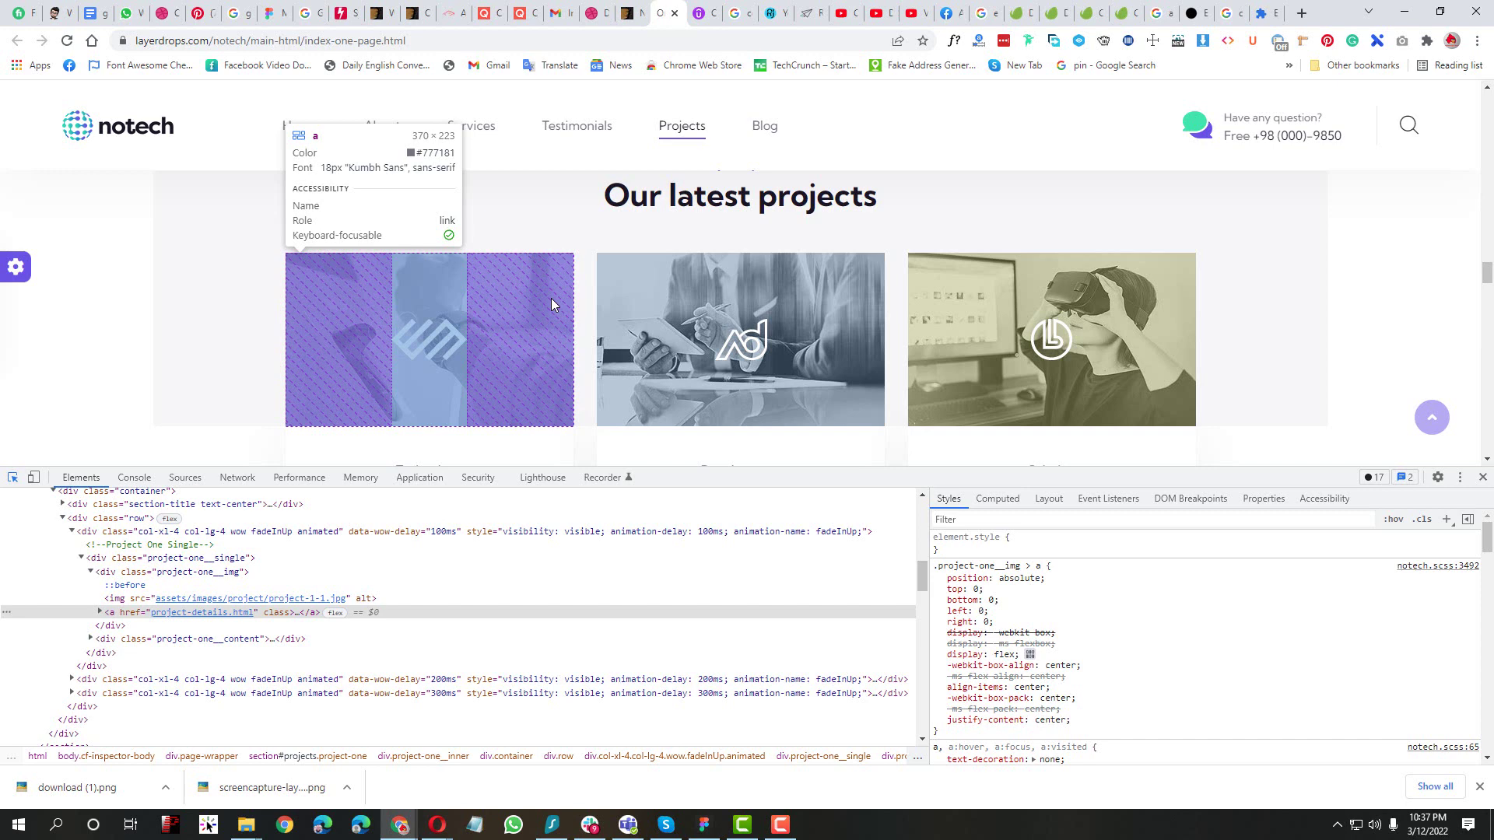
Back in Figma, draw a frame about 281 × 148 between the "Our Latest Projects" heading and the Discover more button
key(alt+Tab)
key(Escape)
key(r)
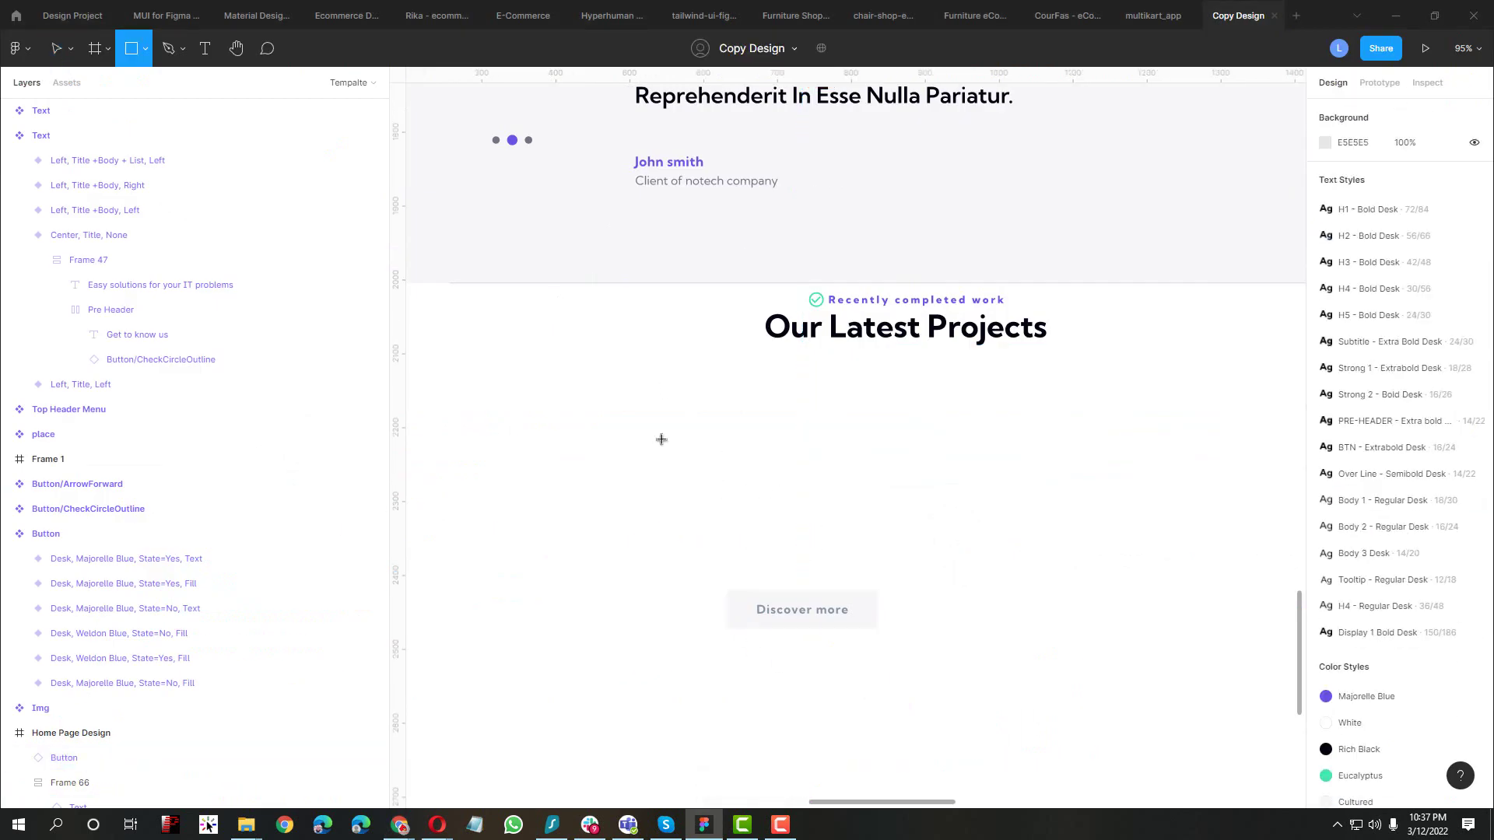
key(f)
drag(641, 402, 849, 512)
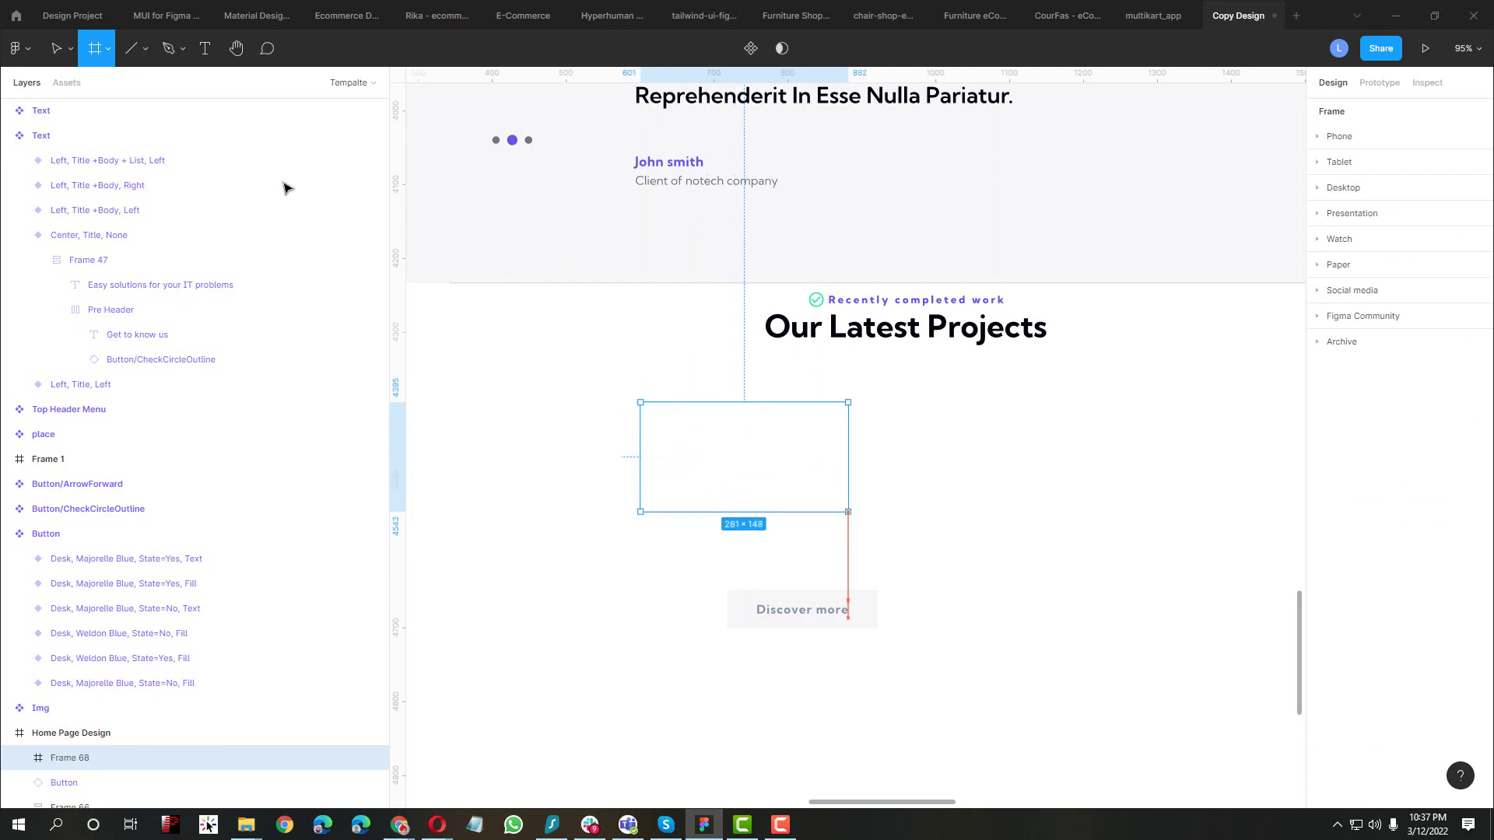
Recheck the project image's dimensions in Chrome and resize the new frame in Figma to 370 × 223
click(94, 49)
key(alt+Tab)
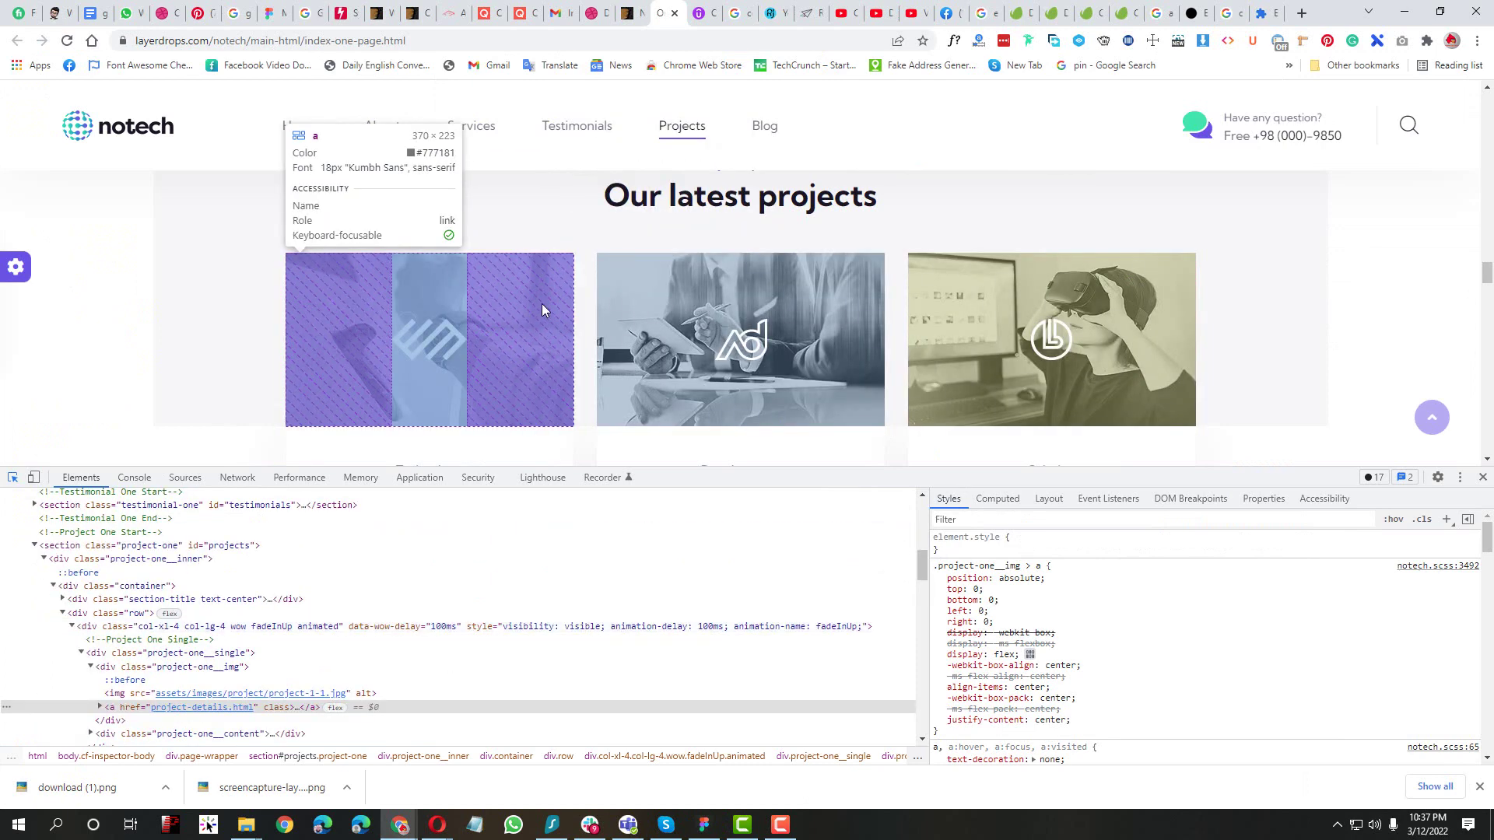
key(alt+Tab)
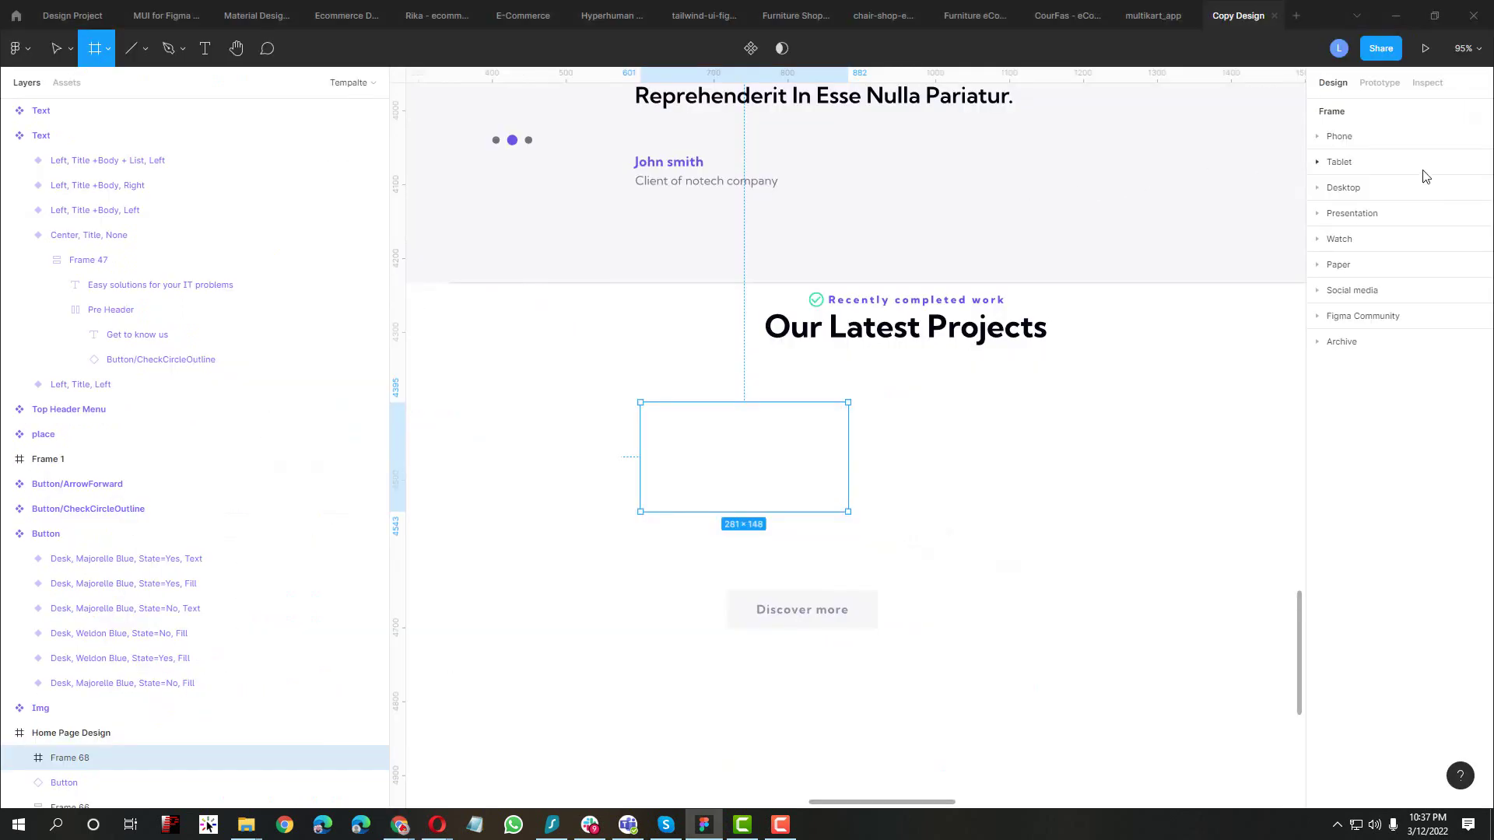
click(742, 457)
key(ctrl+z)
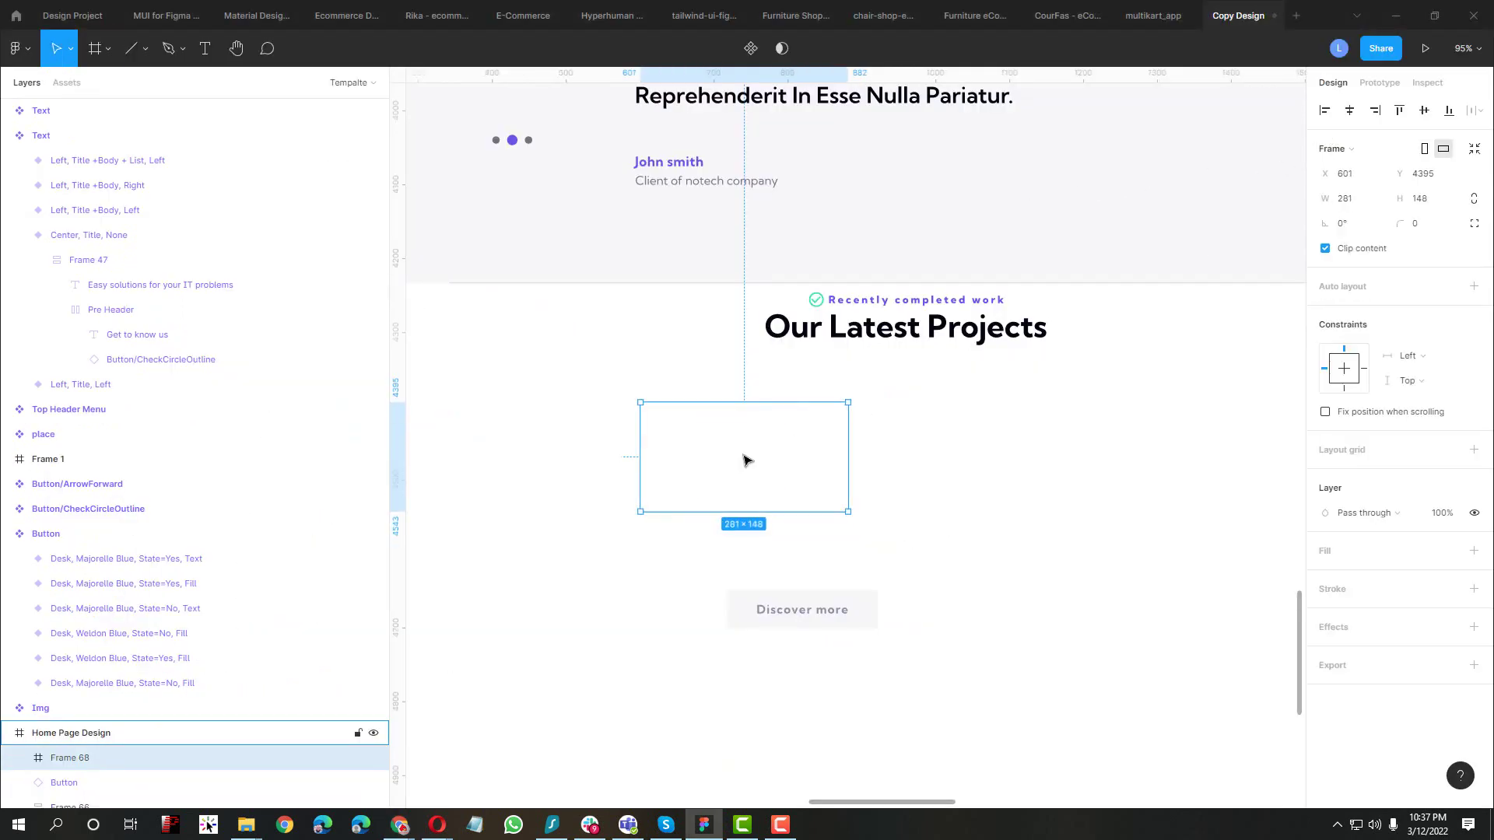
click(1358, 207)
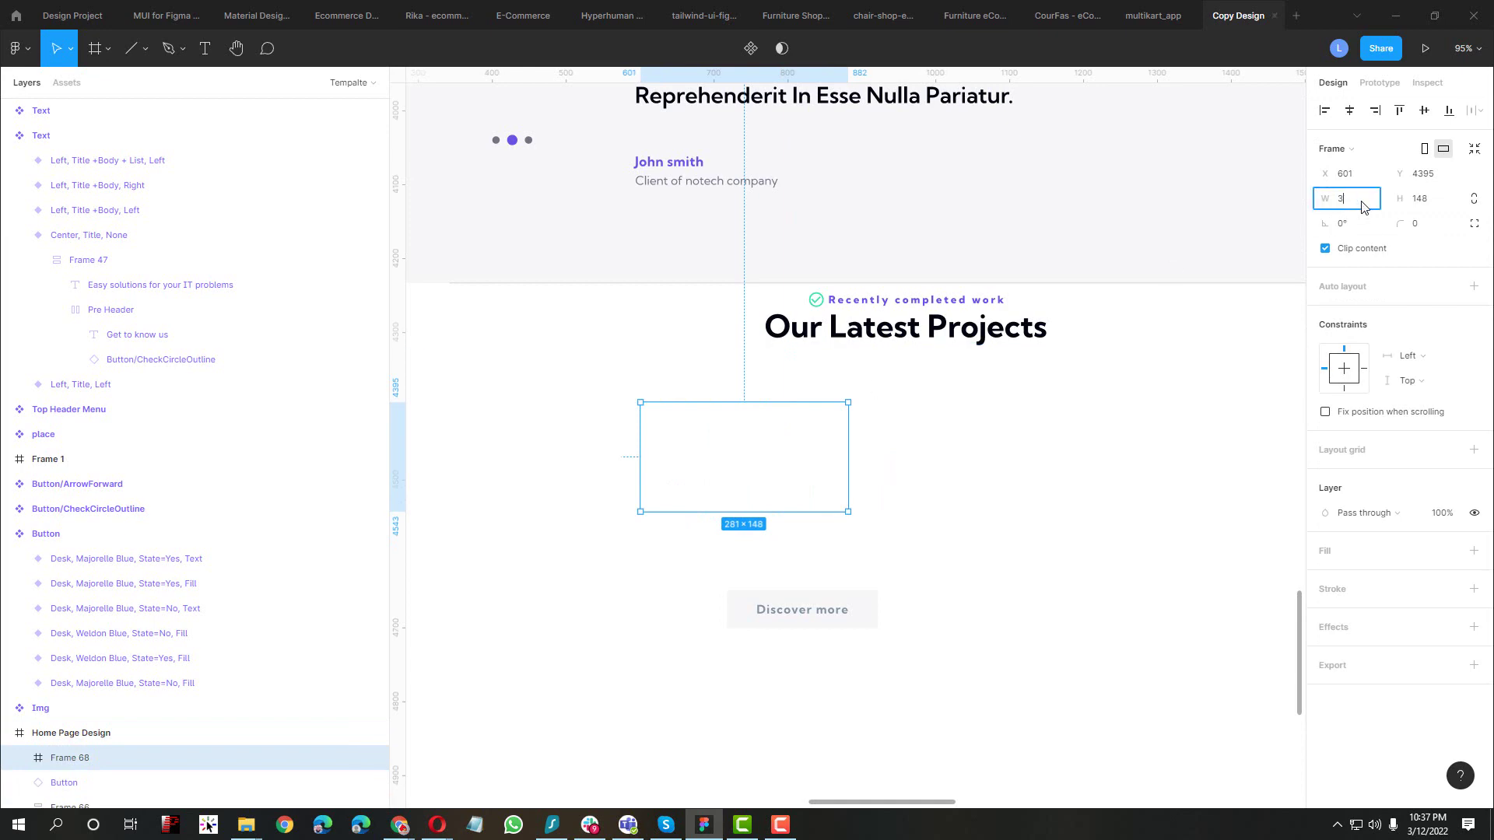
text(370)
key(Tab)
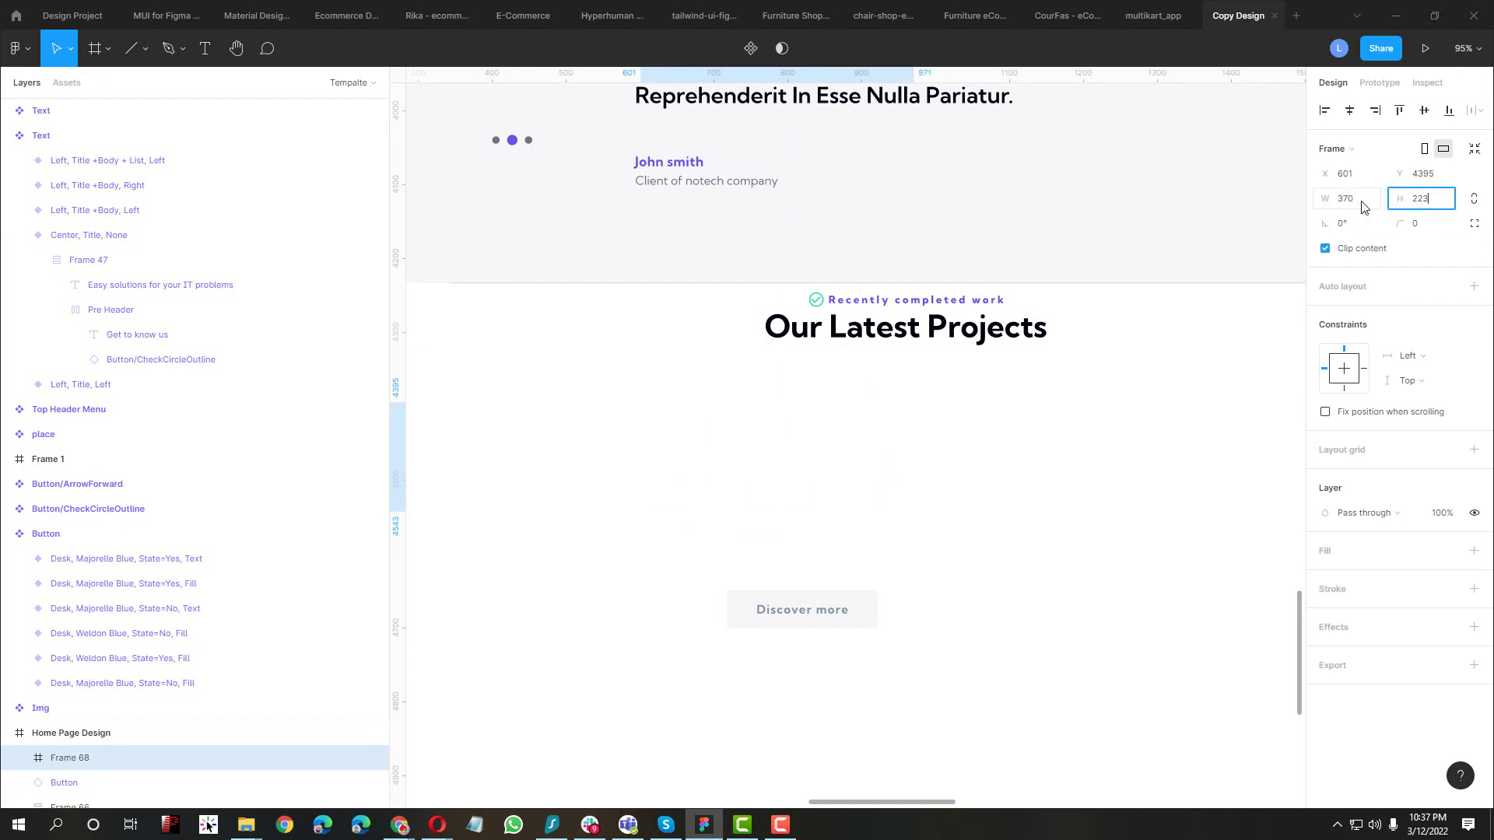
key(Return)
Show the 12-column layout grid on the Home Page Design frame
scroll(931, 527, down, 5)
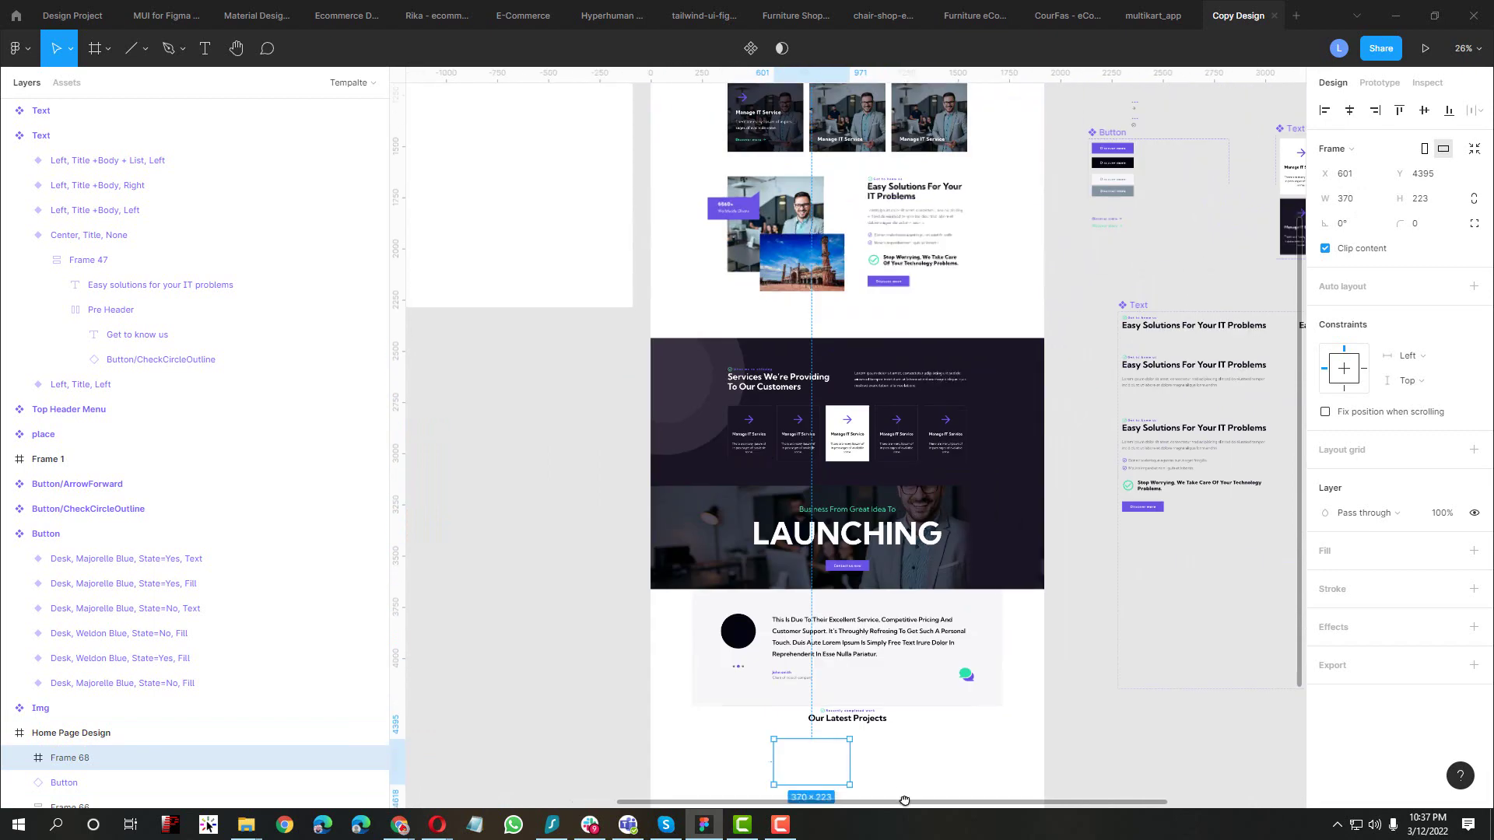
scroll(856, 700, down, 3)
click(71, 733)
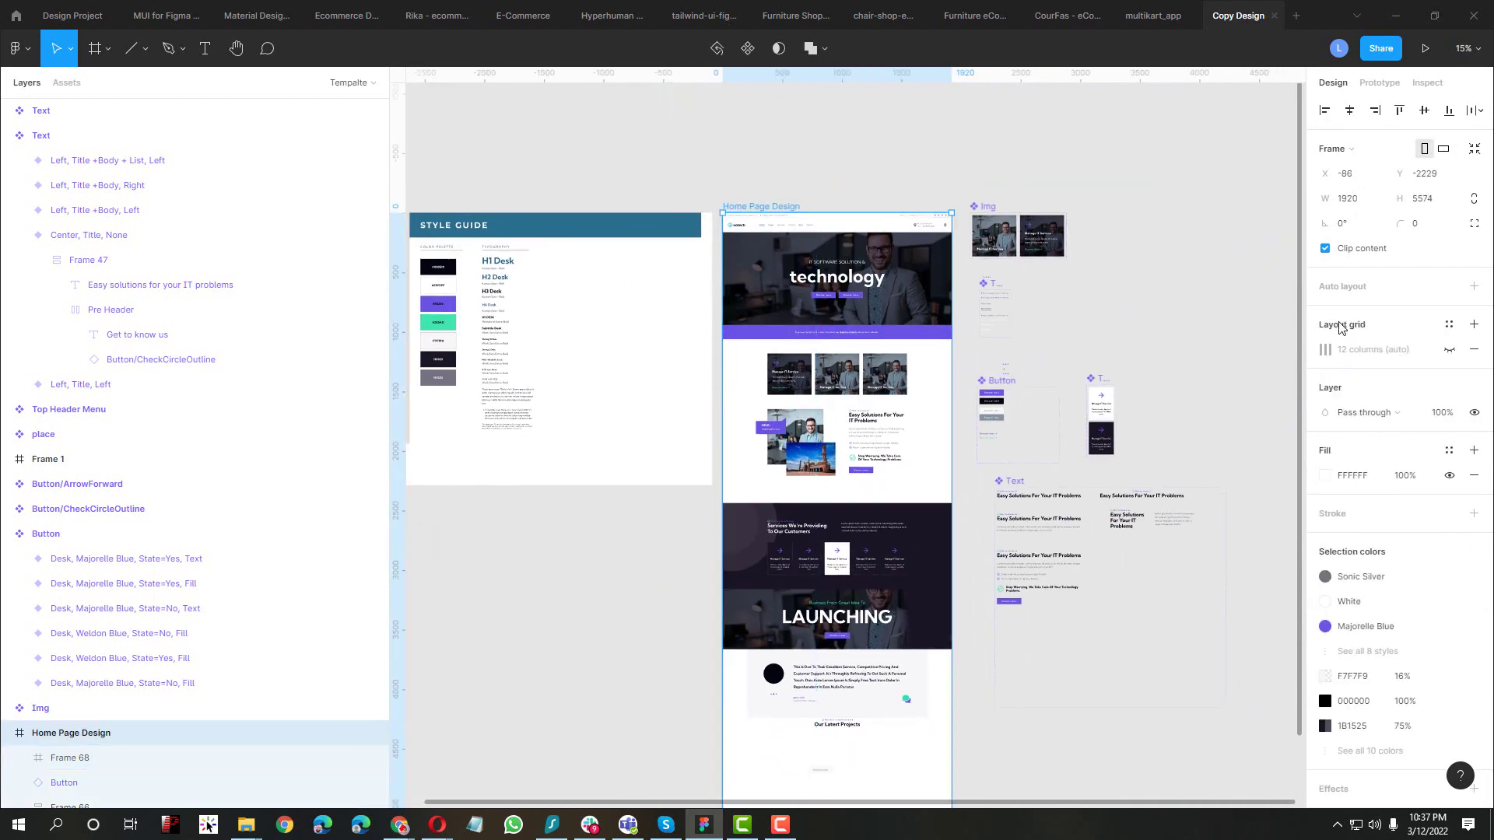
click(1449, 350)
scroll(773, 507, down, 4)
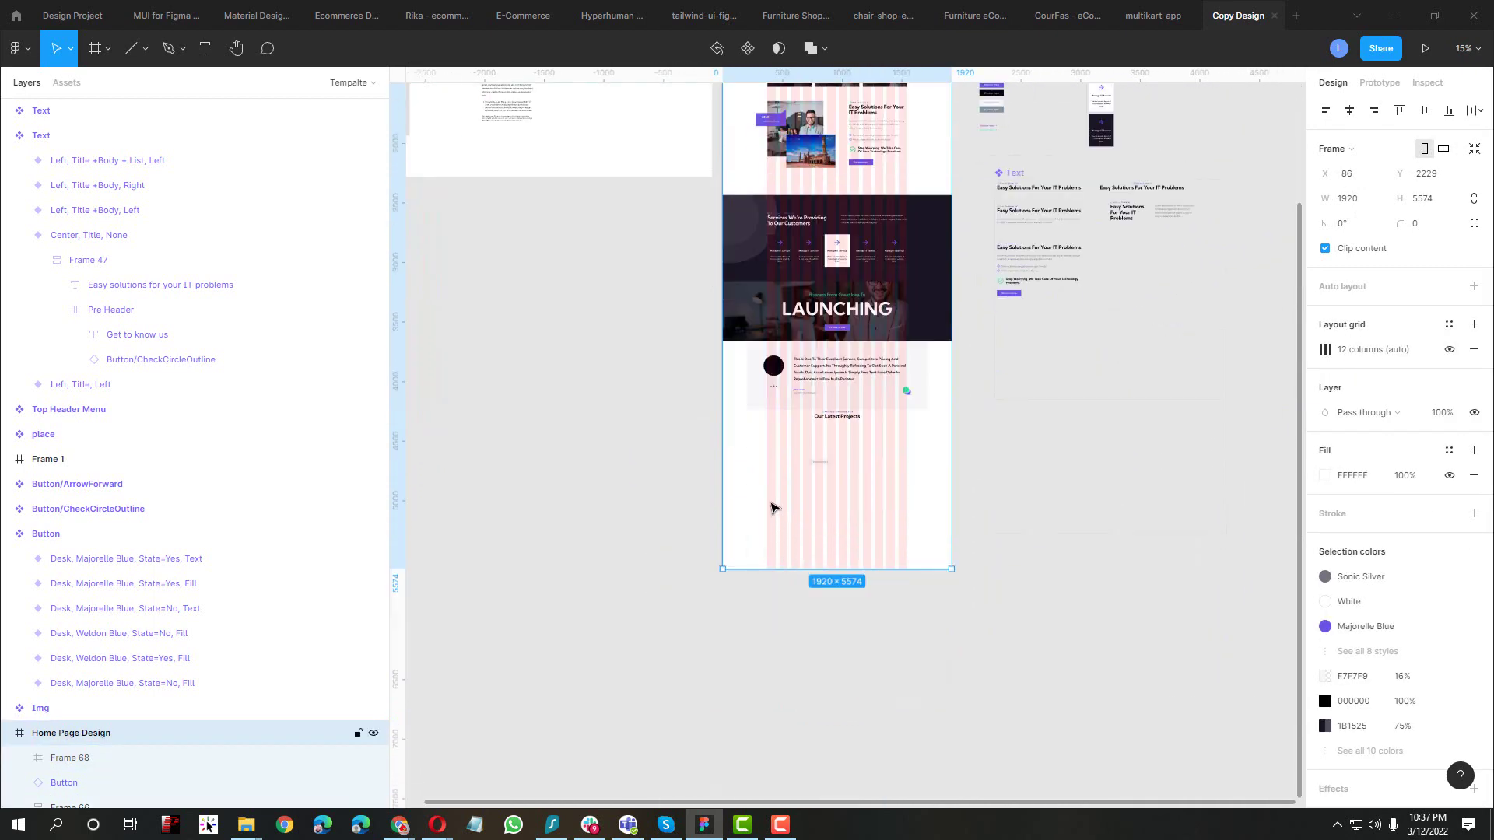
scroll(773, 507, up, 3)
Fill the 370 × 223 frame below "Our Latest Projects" with the Majorelle Blue color style
click(895, 390)
scroll(810, 389, up, 4)
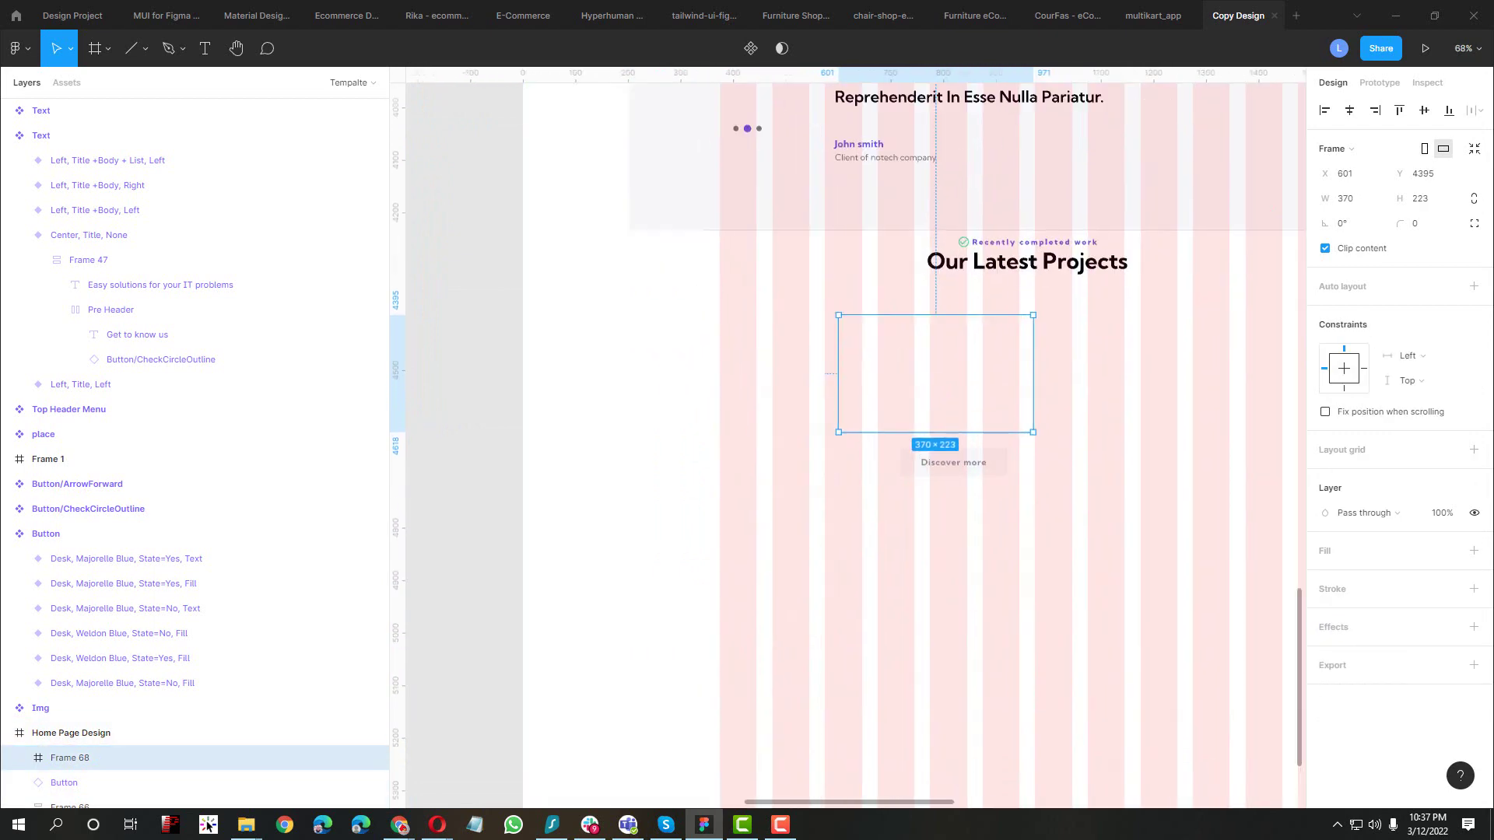
click(1449, 551)
click(1337, 645)
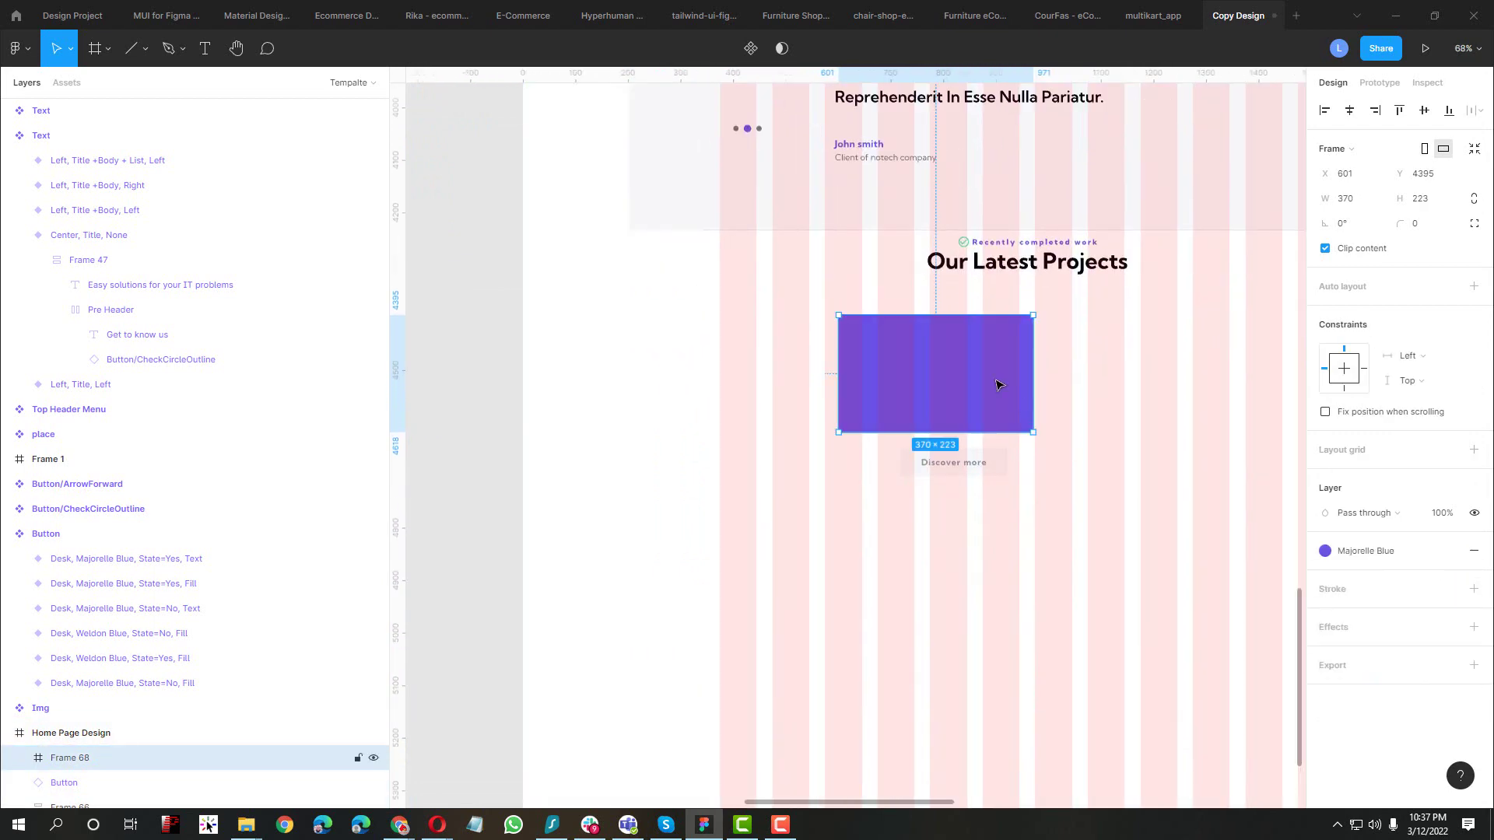
Align the Majorelle Blue frame with the first four grid columns, at X 375 and about Y 4397
scroll(998, 384, up, 3)
drag(965, 381, 763, 376)
scroll(801, 310, up, 4)
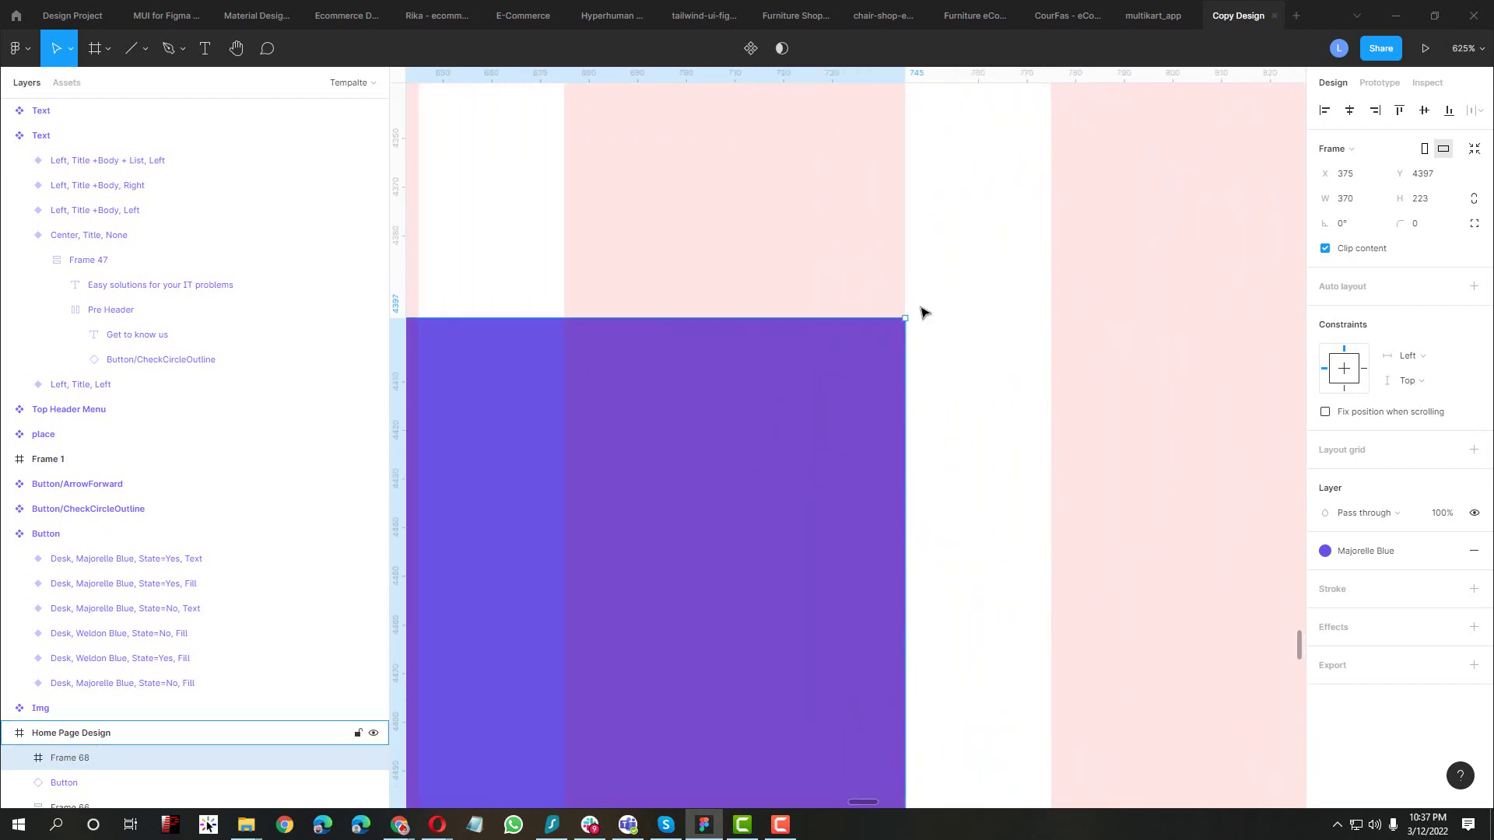
scroll(917, 305, down, 4)
Close the developer tools in Chrome and, back in Figma, move the Discover more button below the frame to about X 386, Y 4867
key(alt+Tab)
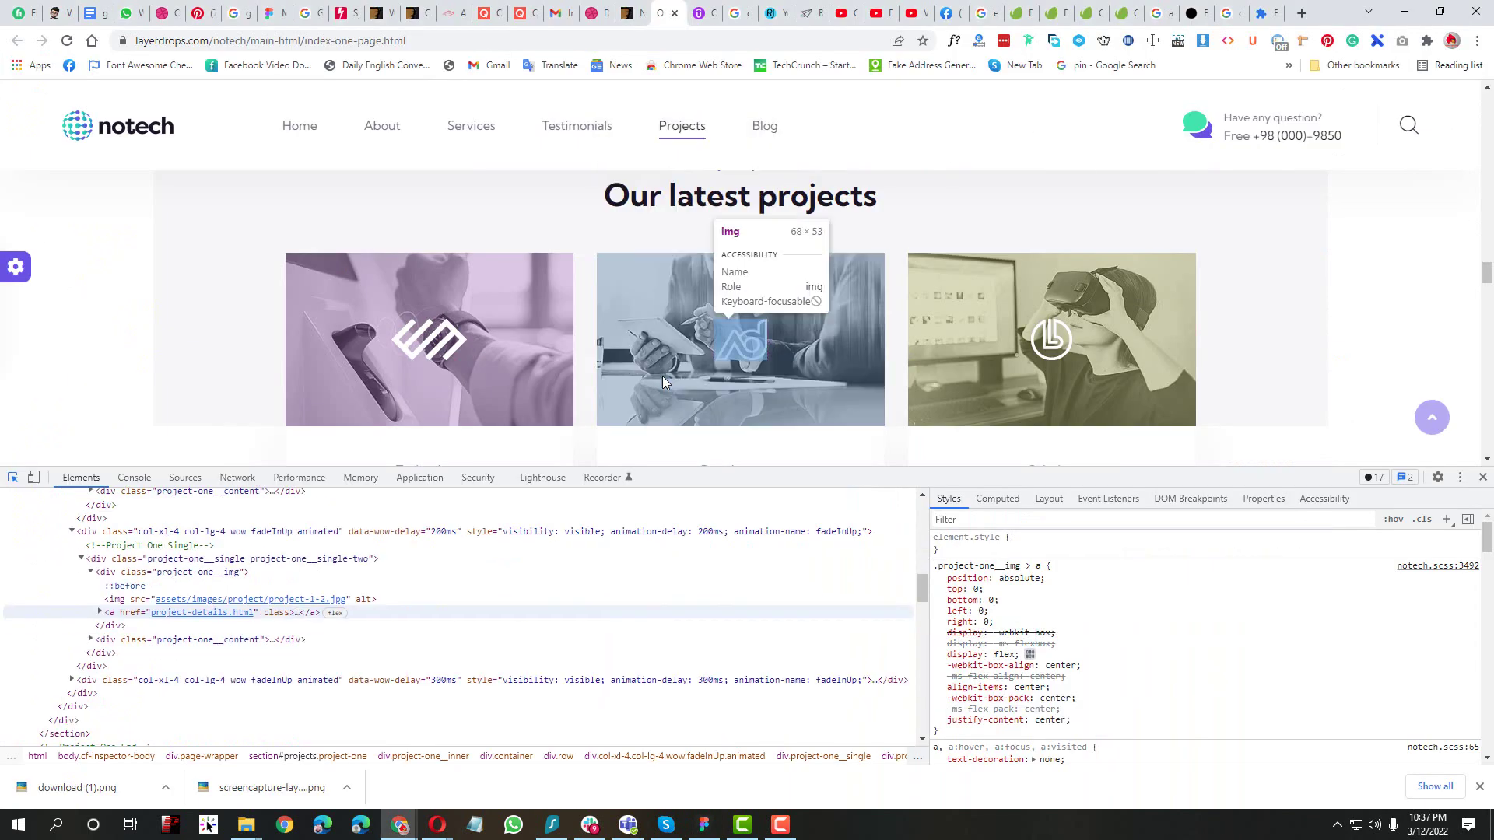
click(1482, 477)
key(alt+Tab)
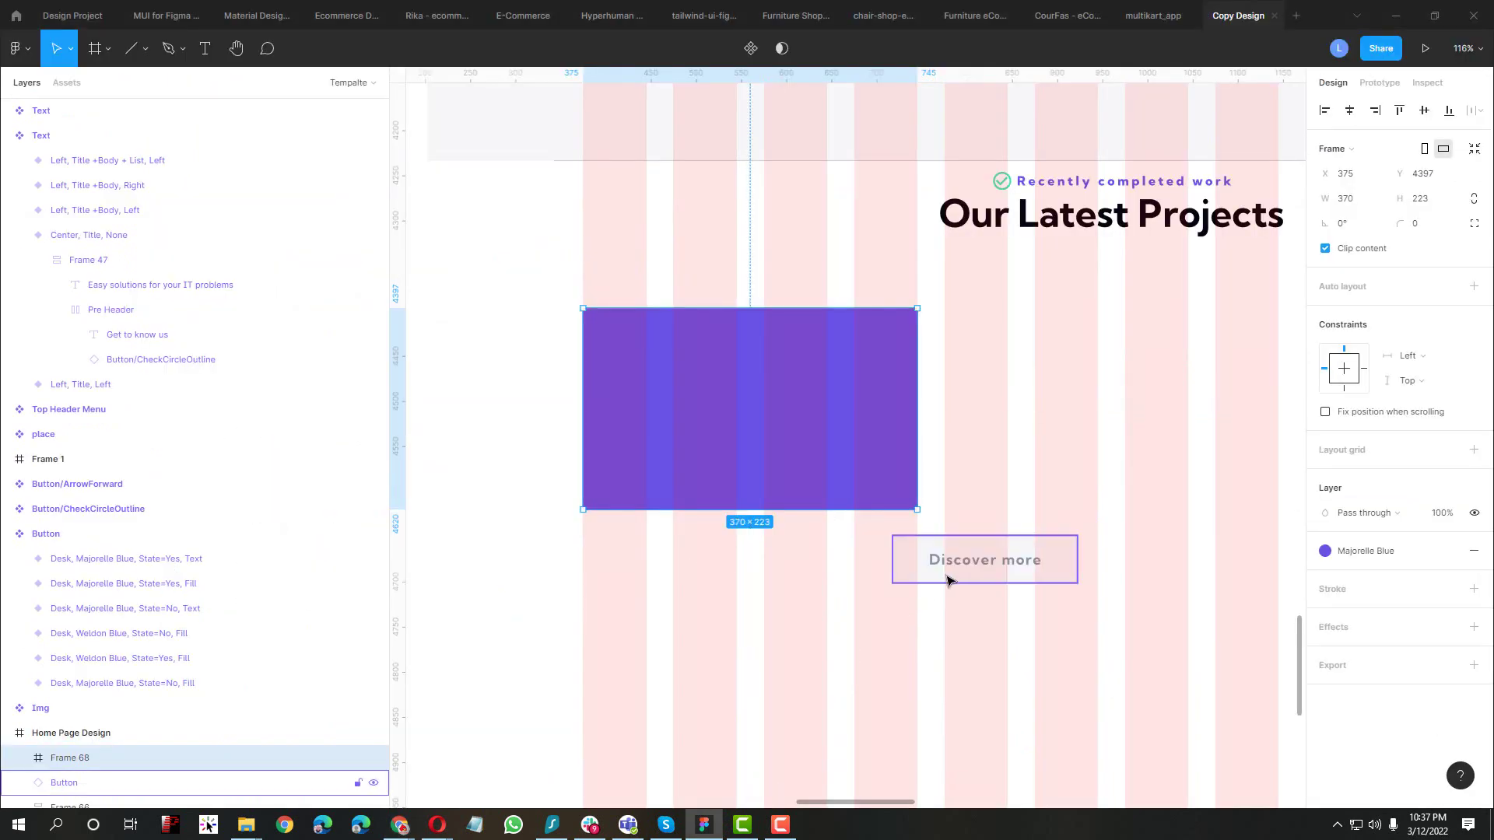
drag(946, 576, 652, 772)
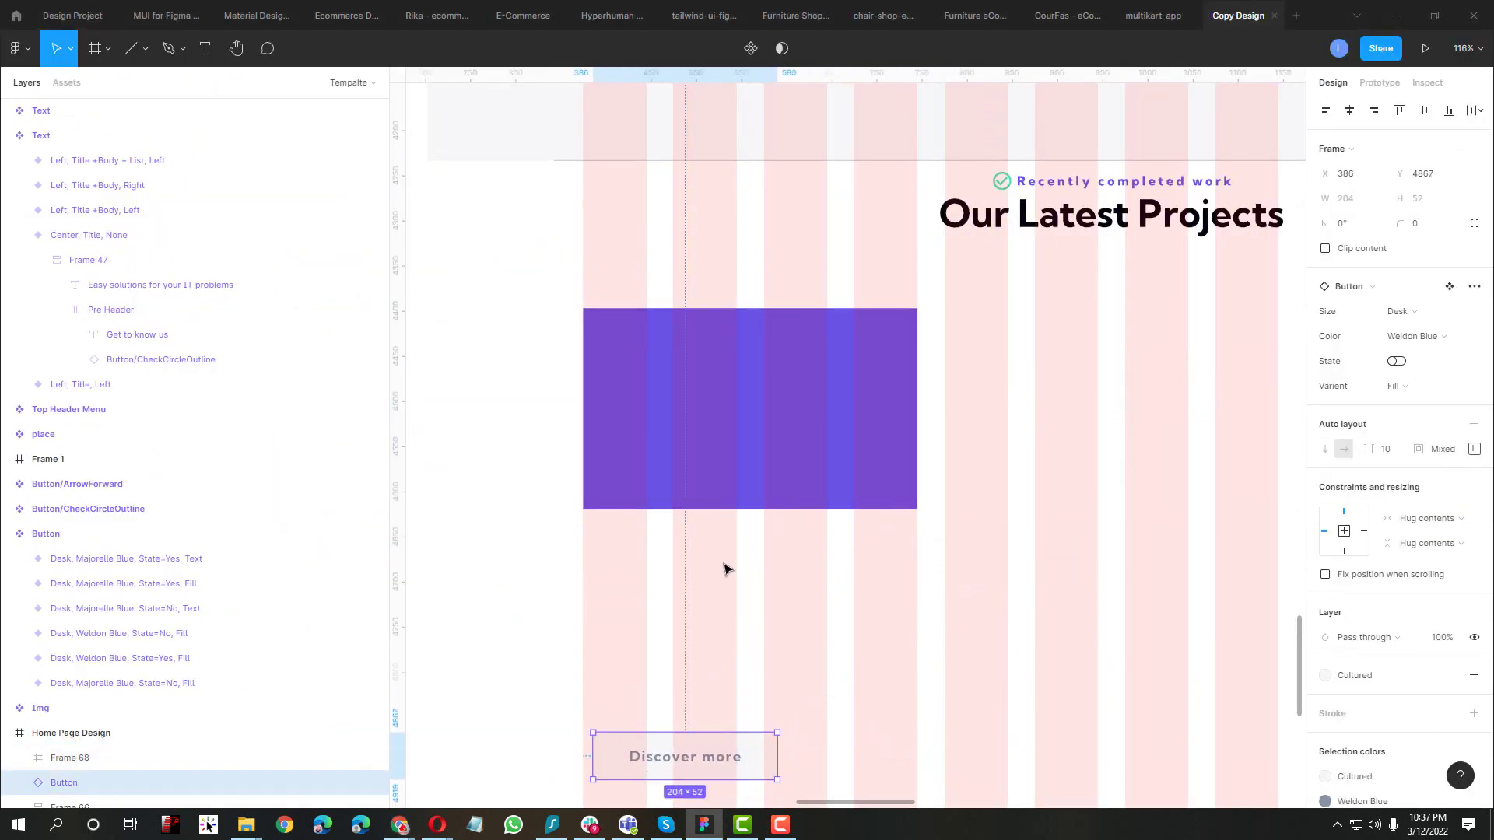
Add a text layer below the purple frame and fill it with "Technology", copied from the first project card in Chrome
key(f)
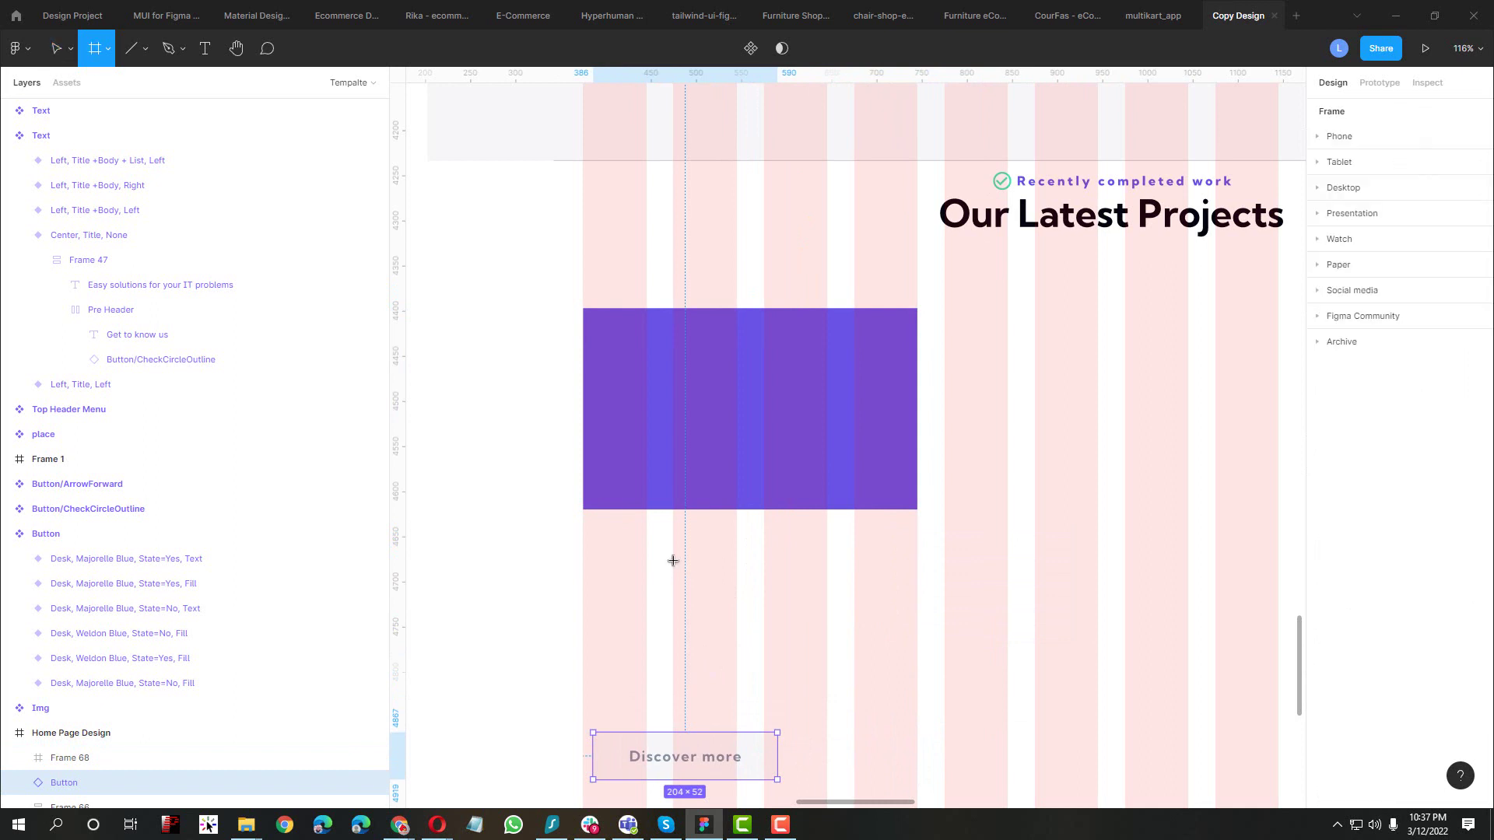
key(t)
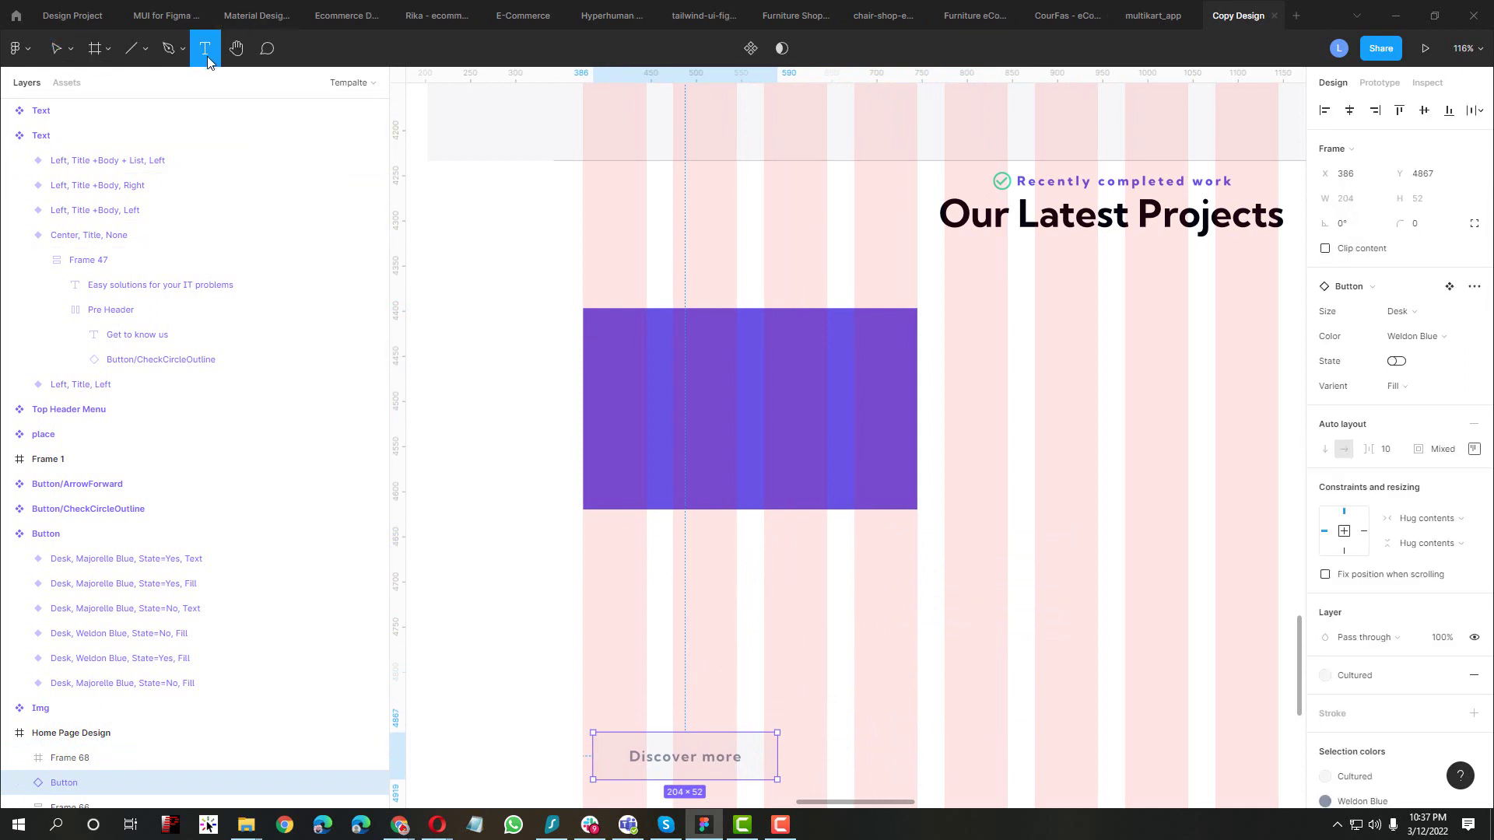
click(669, 574)
text(asdf)
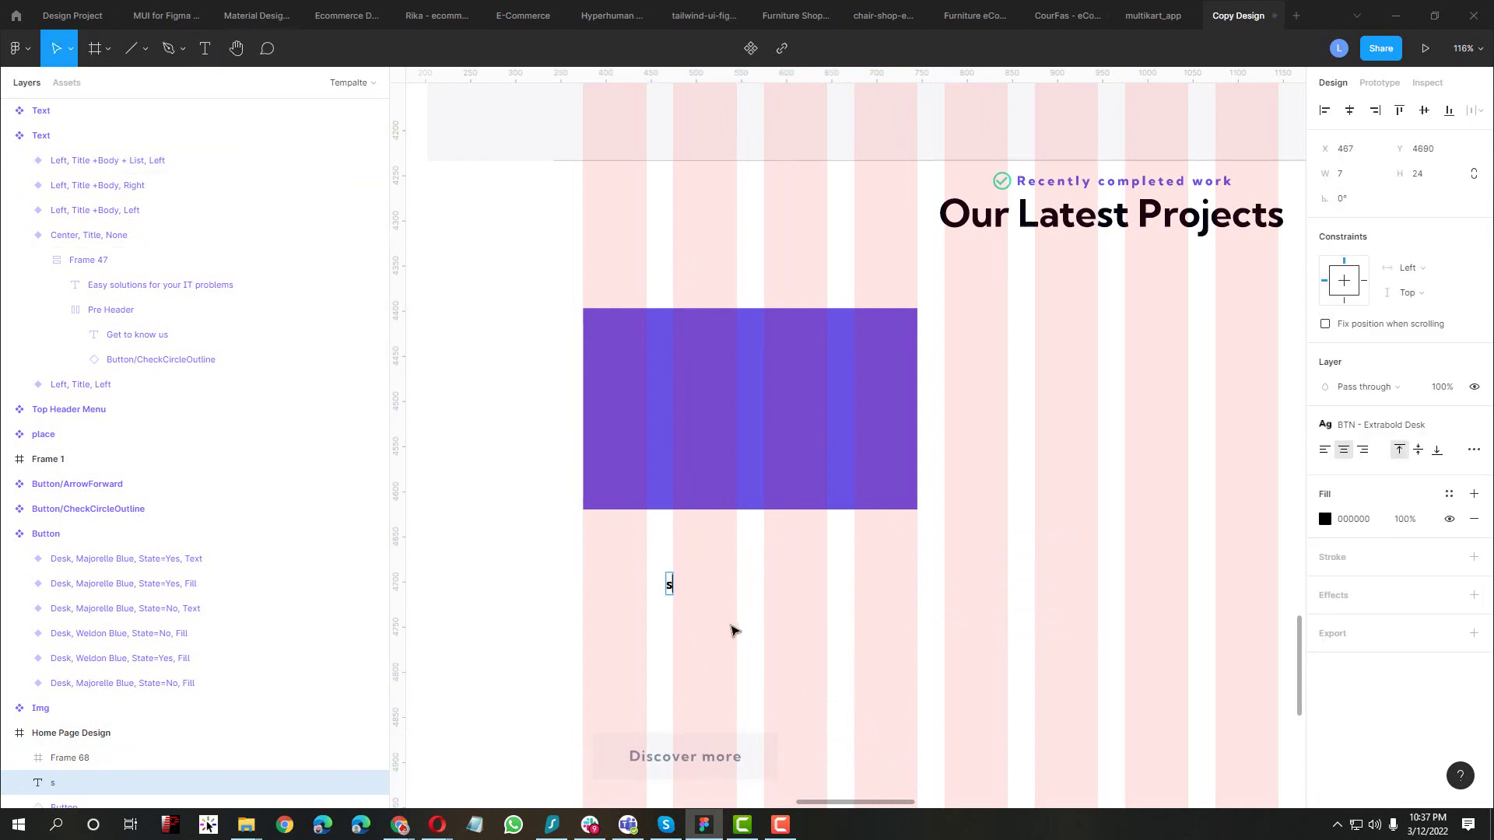
key(alt+Tab)
drag(399, 340, 477, 336)
key(ctrl+c)
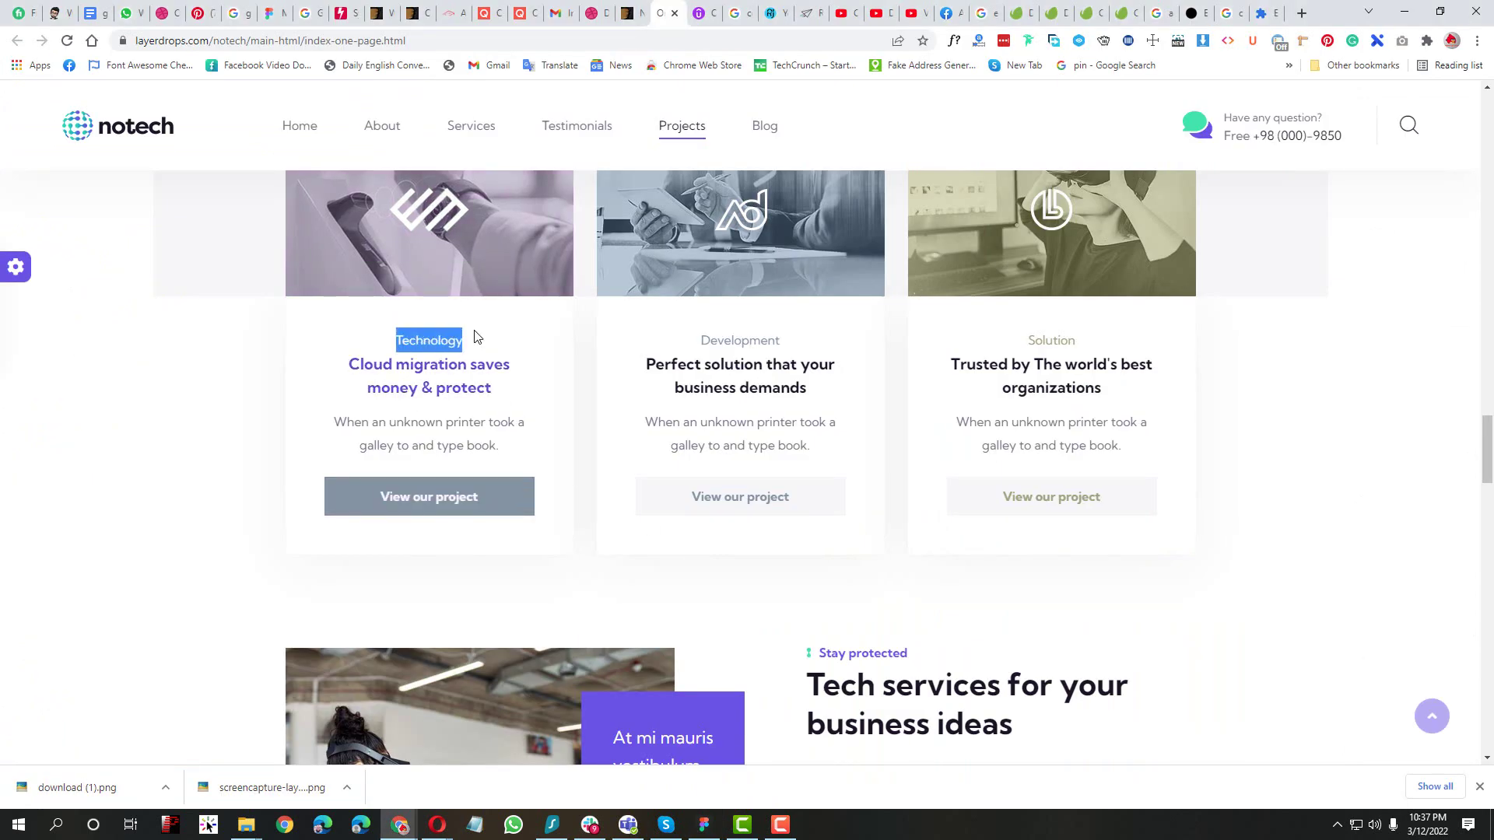
key(alt+Tab)
double_click(671, 579)
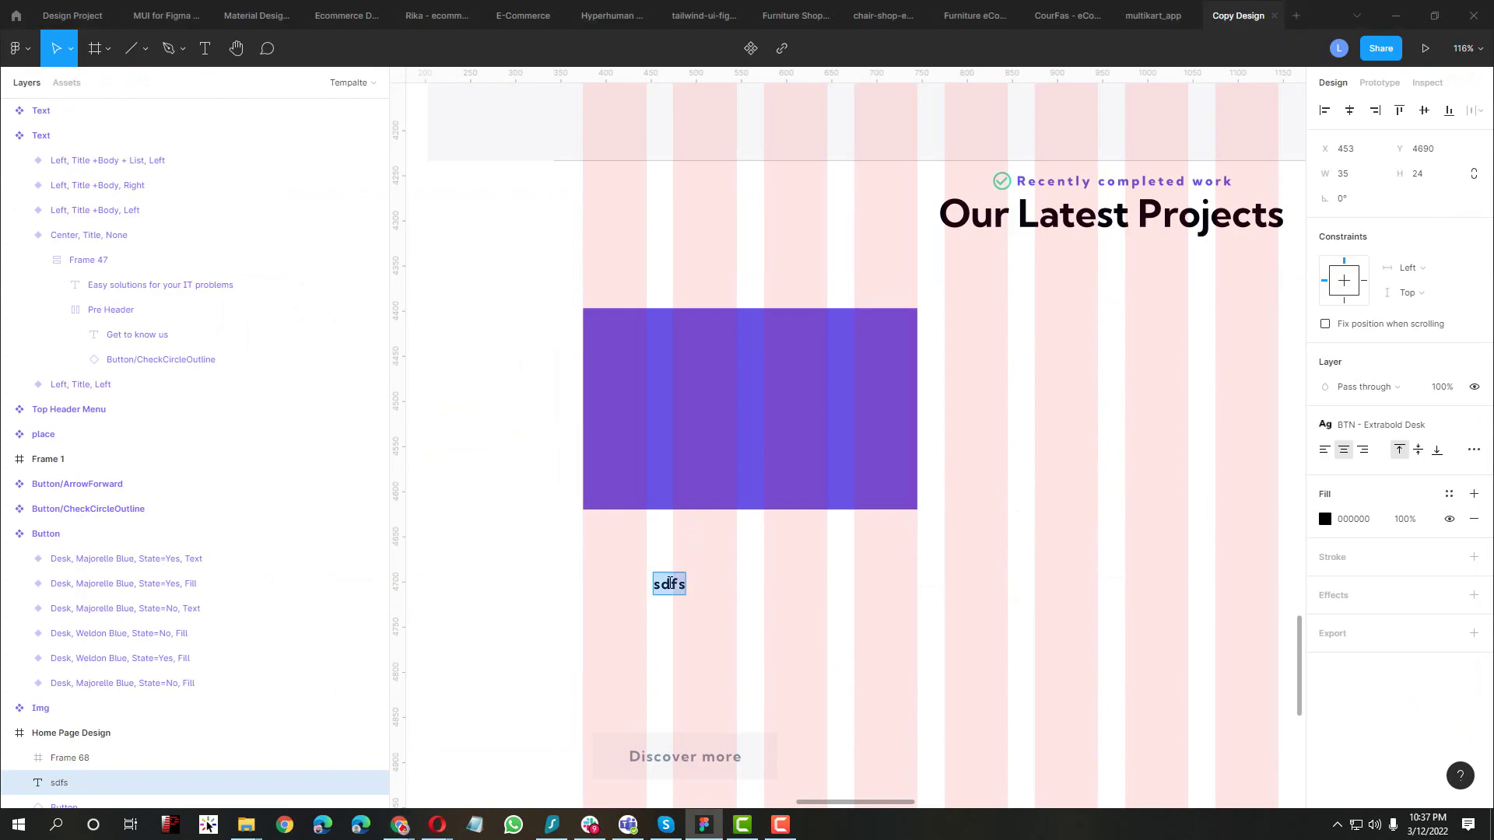
key(ctrl+v)
key(Escape)
Copy the title "Cloud migration saves money & protect" from Chrome into a duplicate of the Technology text placed below it in Figma
key(alt+Tab)
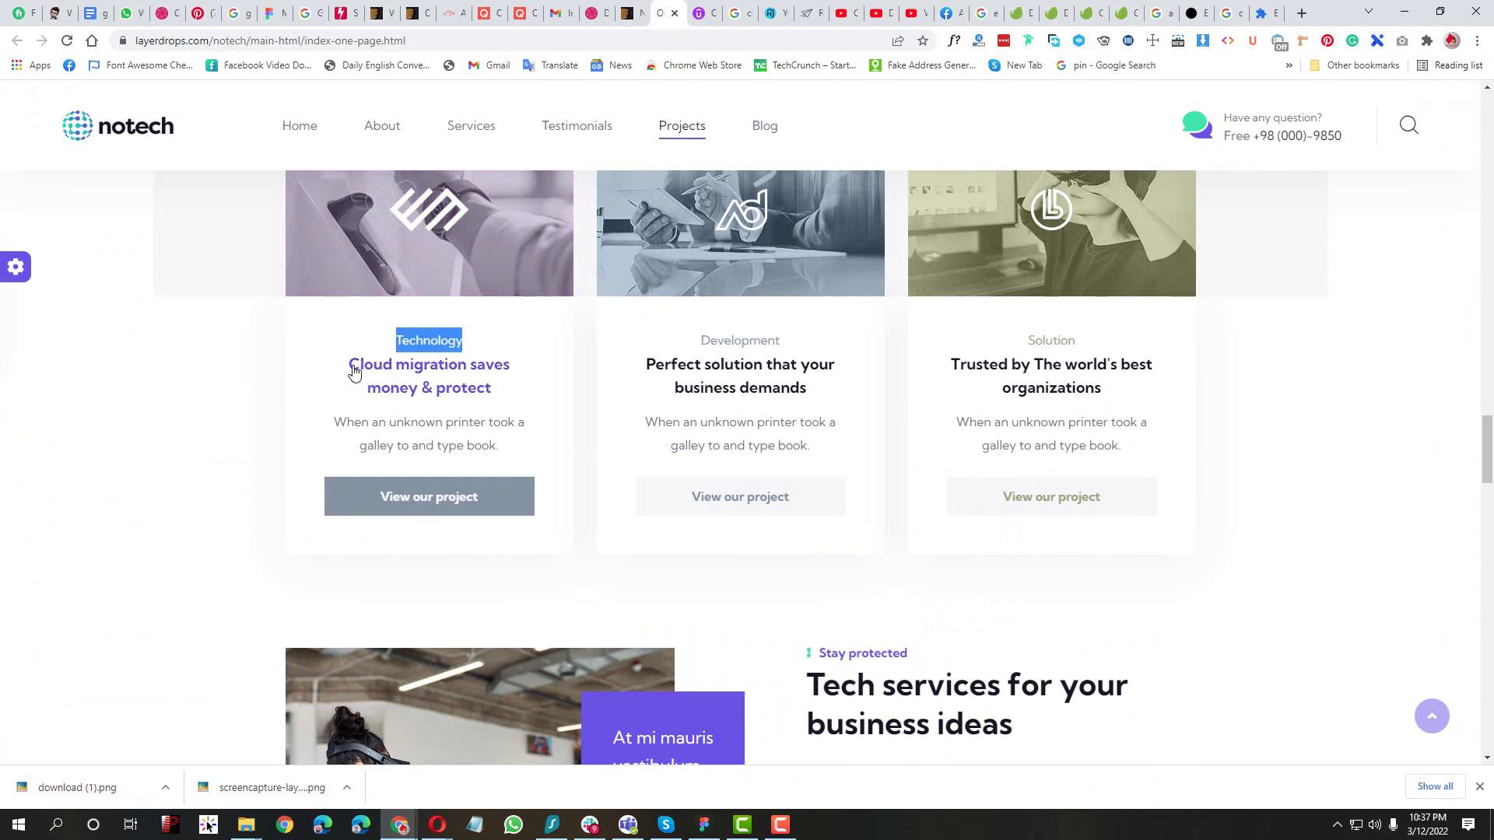
click(416, 382)
triple_click(416, 382)
key(ctrl+c)
key(alt+Tab)
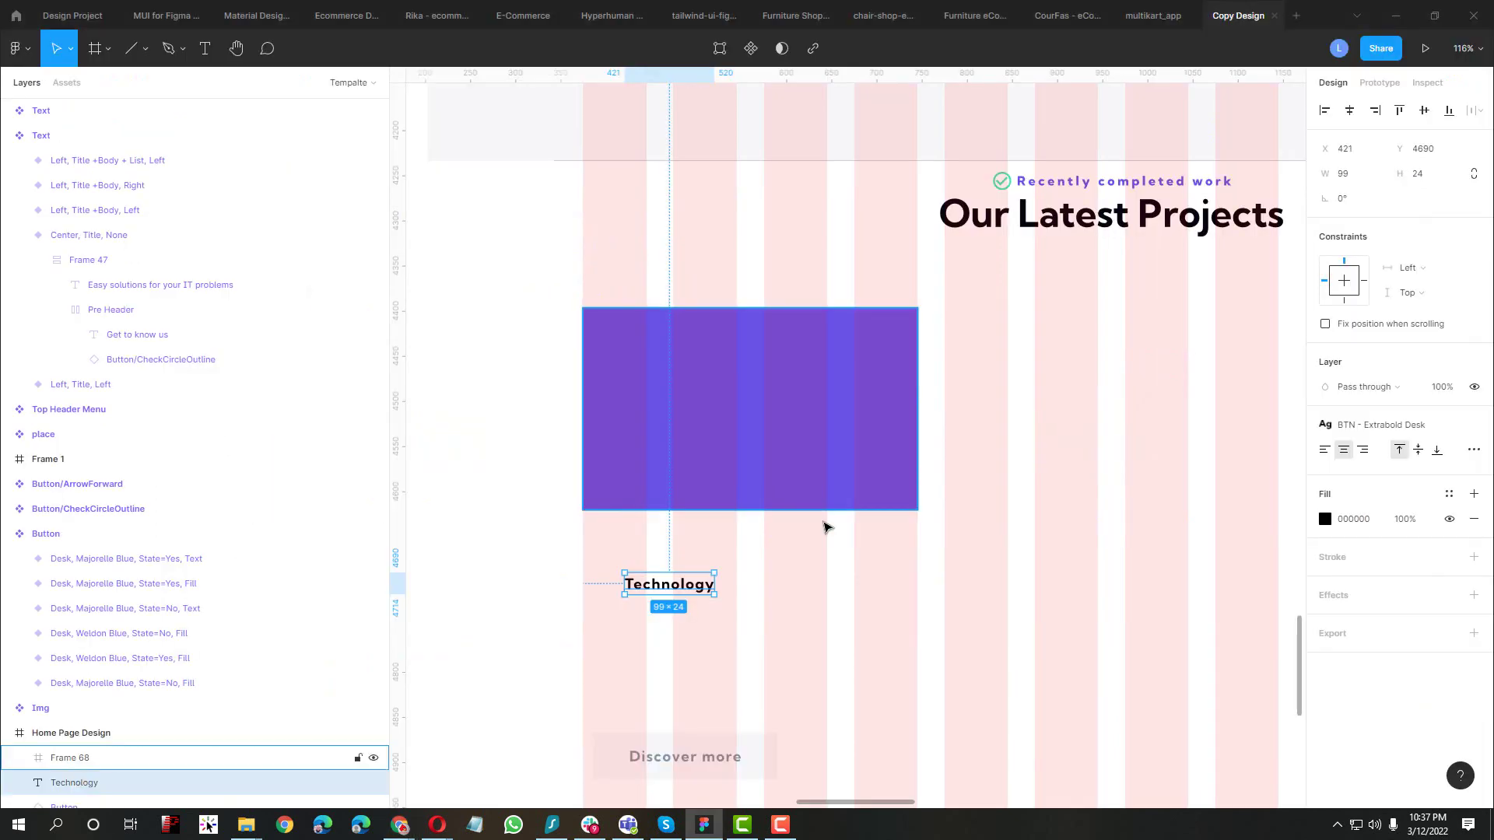
drag(686, 588, 698, 653)
key(Return)
key(ctrl+v)
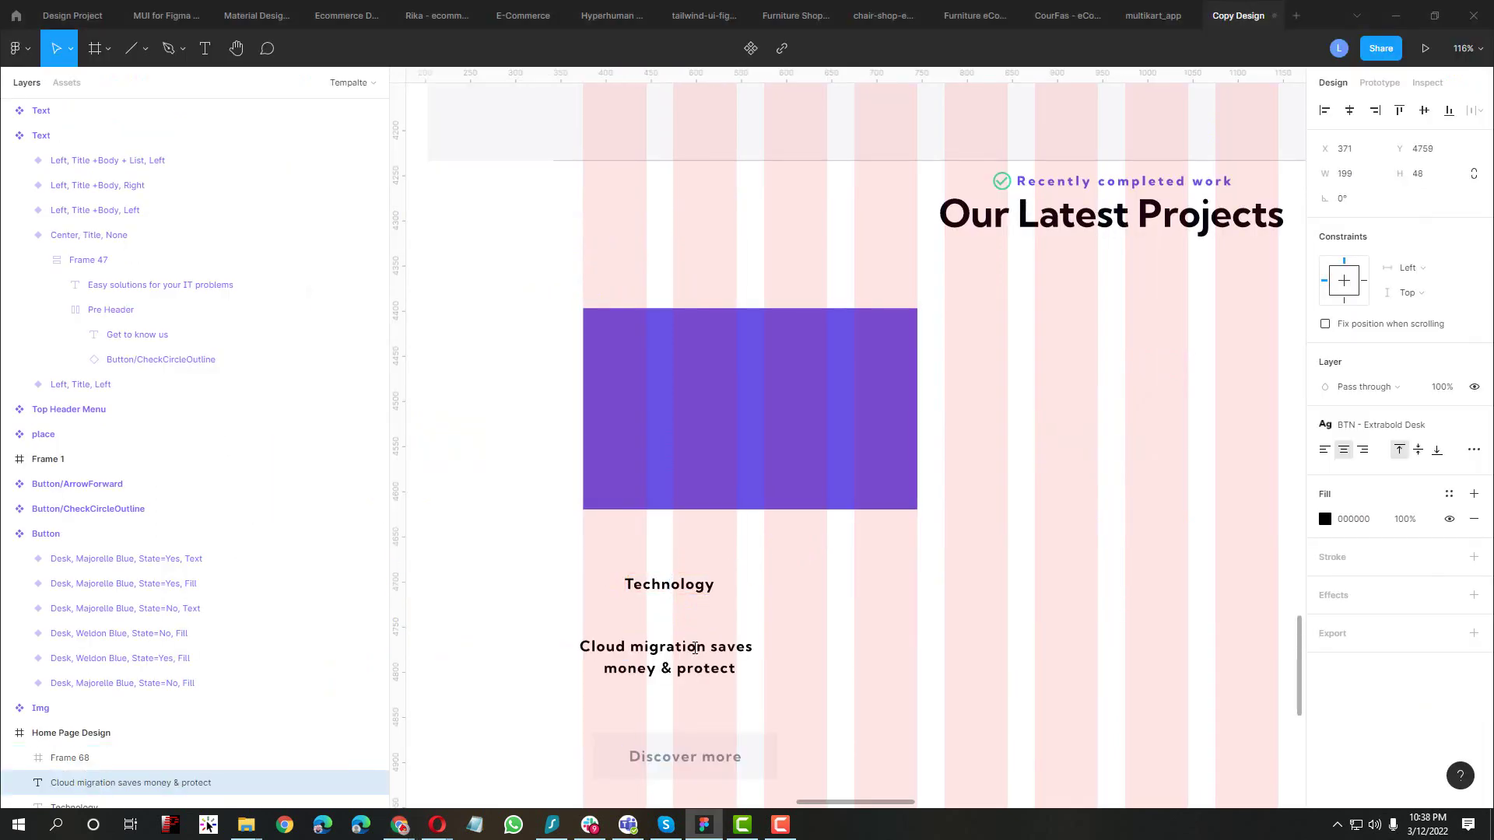
Copy "When an unknown printer took a galley to and type book." from Chrome into a duplicate of the title text below it in Figma
key(alt+Tab)
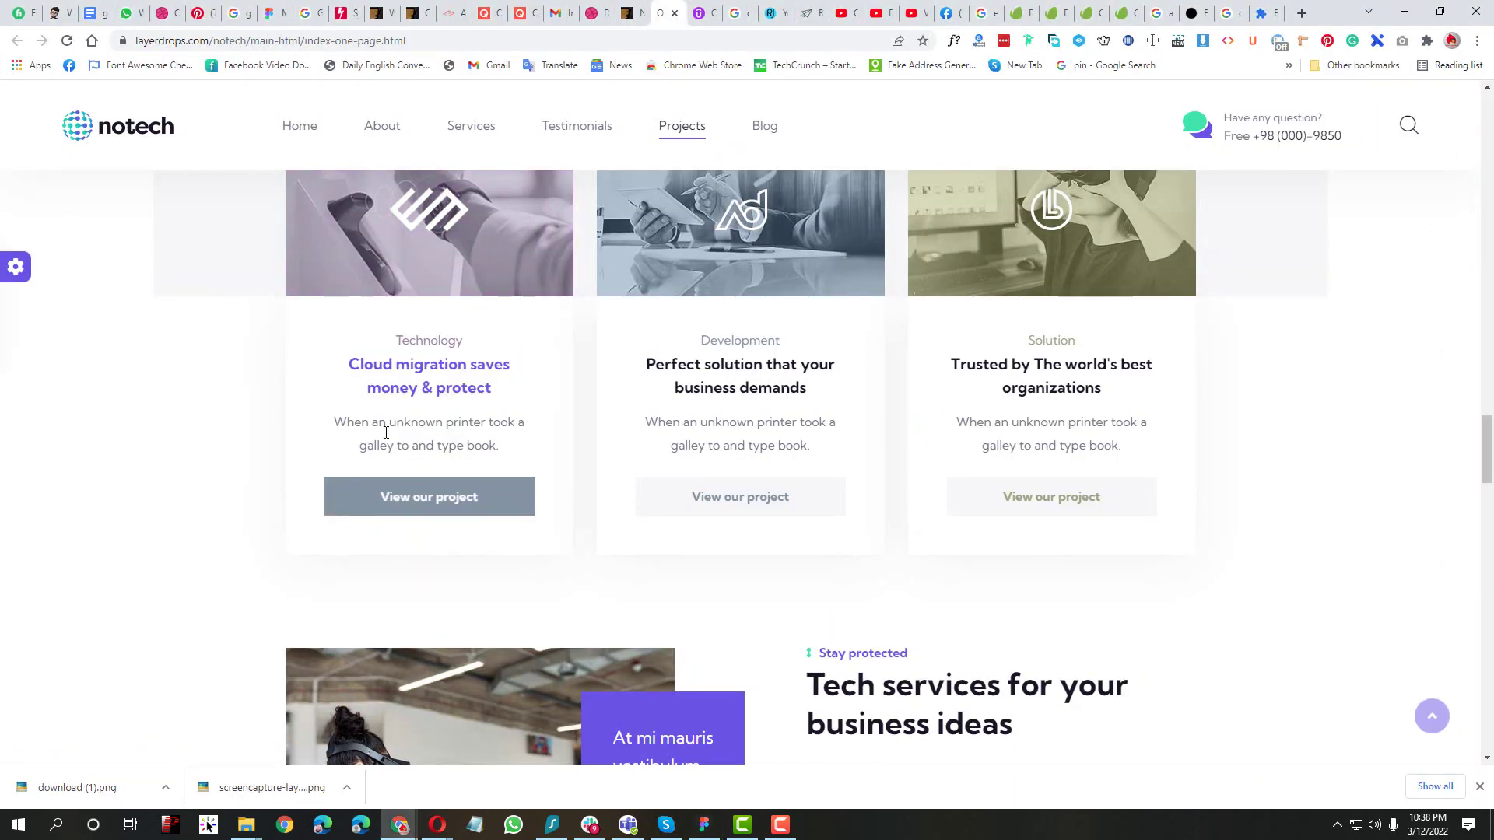
drag(334, 422, 498, 447)
key(ctrl+c)
key(alt+Tab)
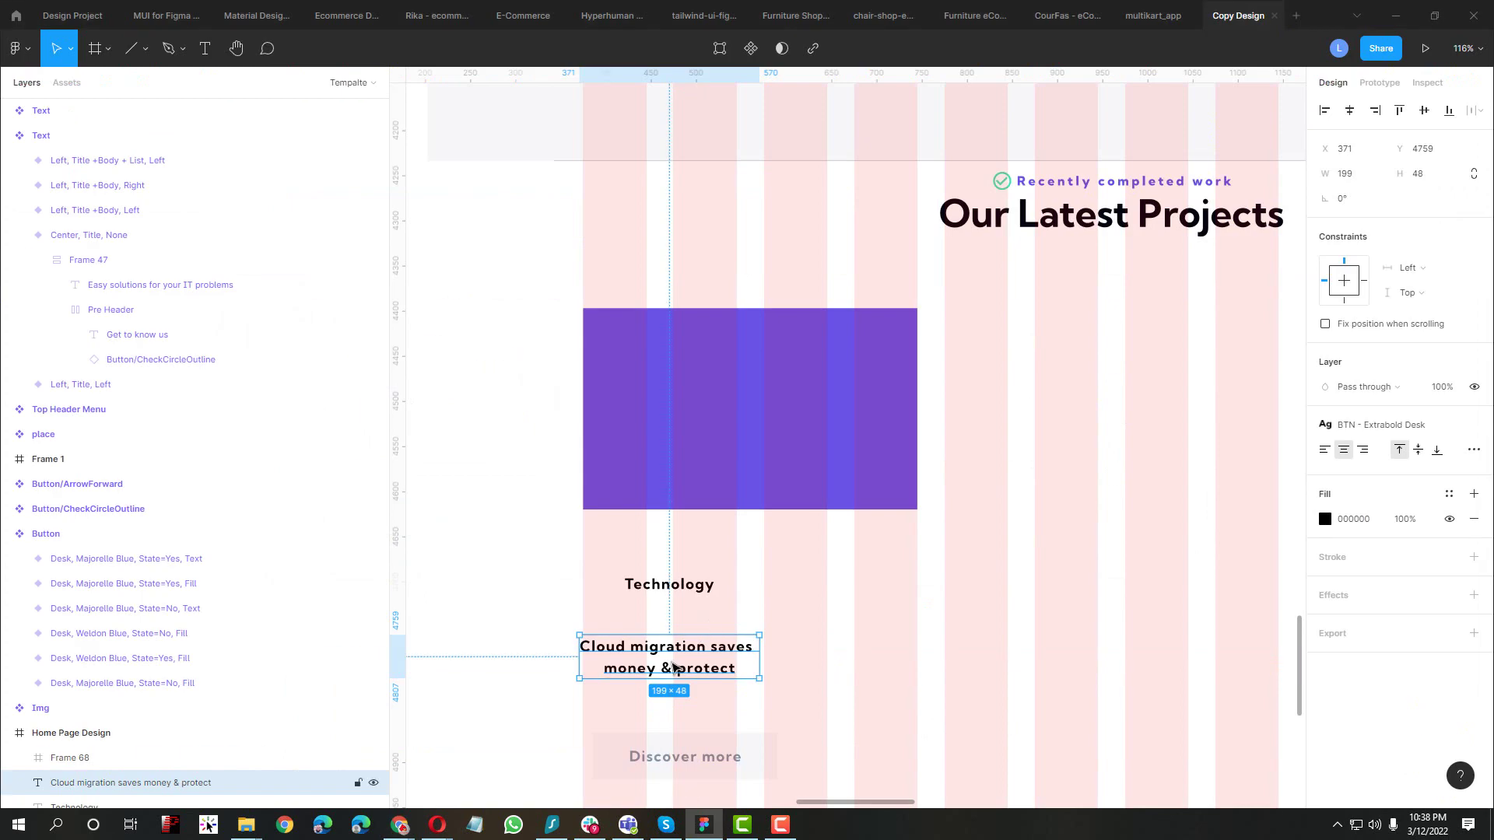
drag(675, 668, 809, 720)
key(Return)
key(ctrl+v)
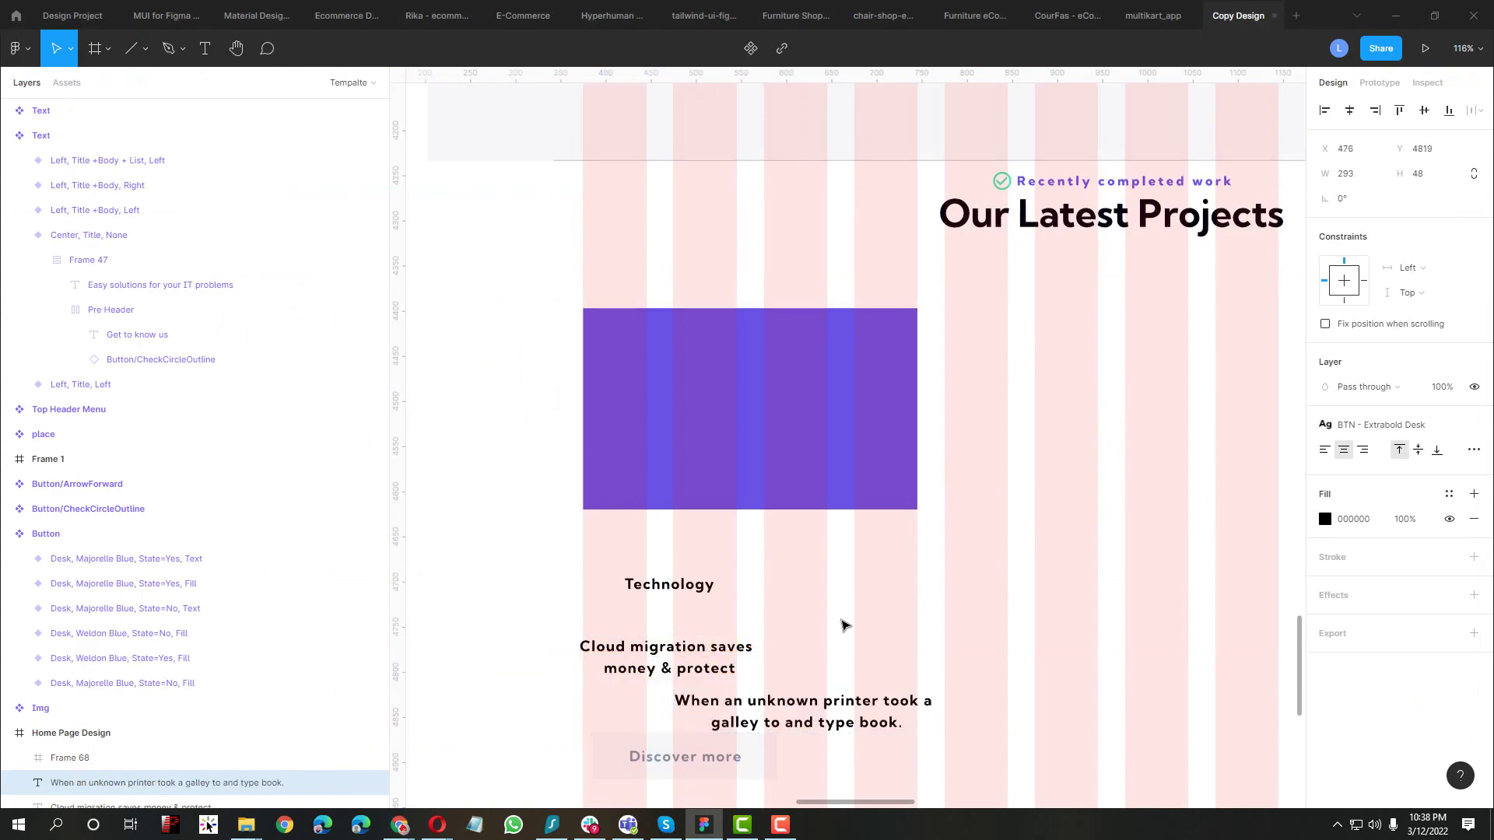
key(Escape)
key(Escape)
Combine the Technology and title texts in a top-center aligned vertical auto layout and move it to about X 455, Y 4633
click(663, 585)
shift+click(667, 650)
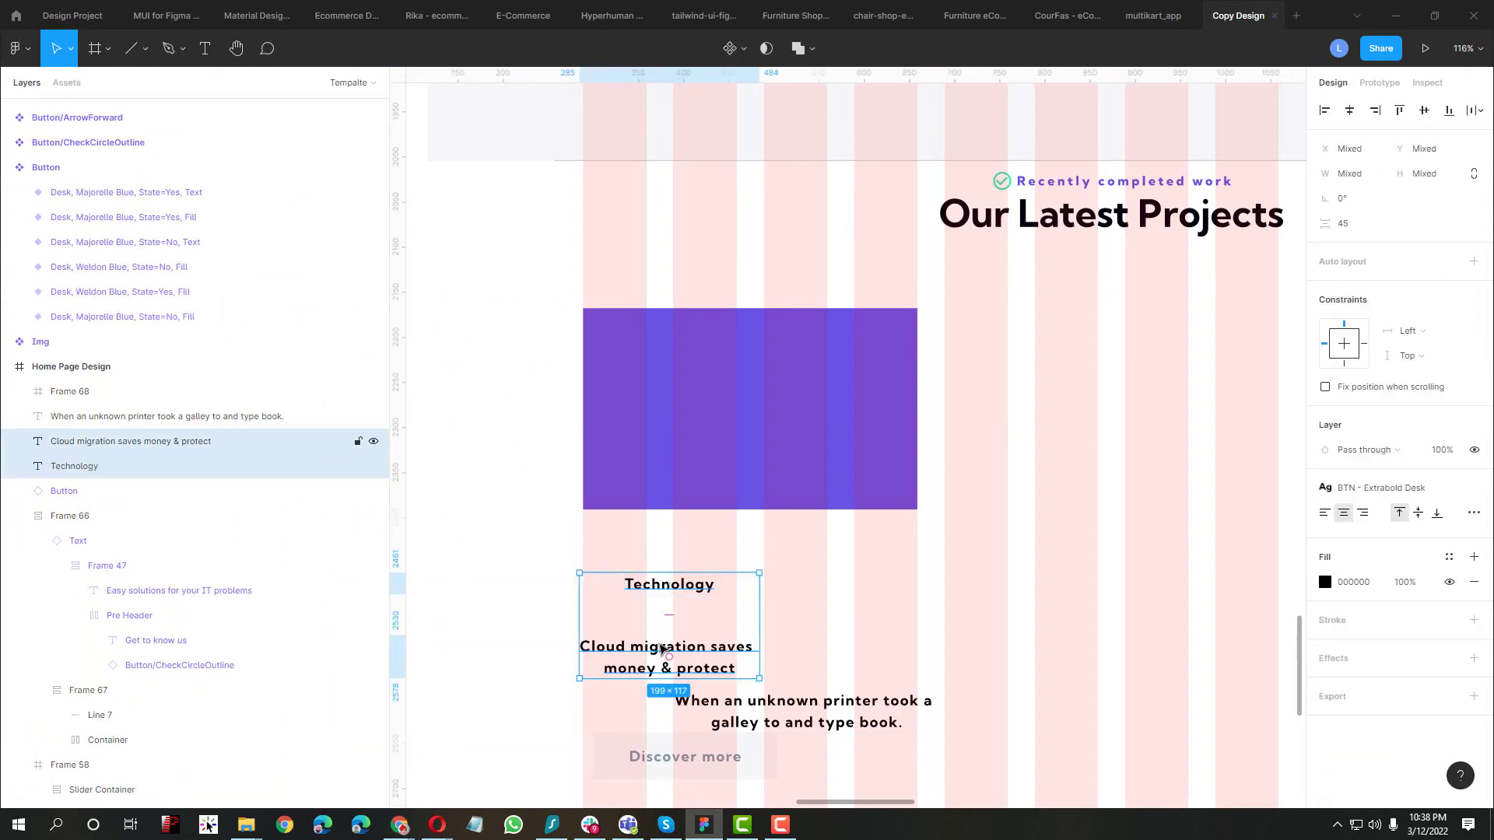
key(shift+a)
drag(650, 595, 726, 543)
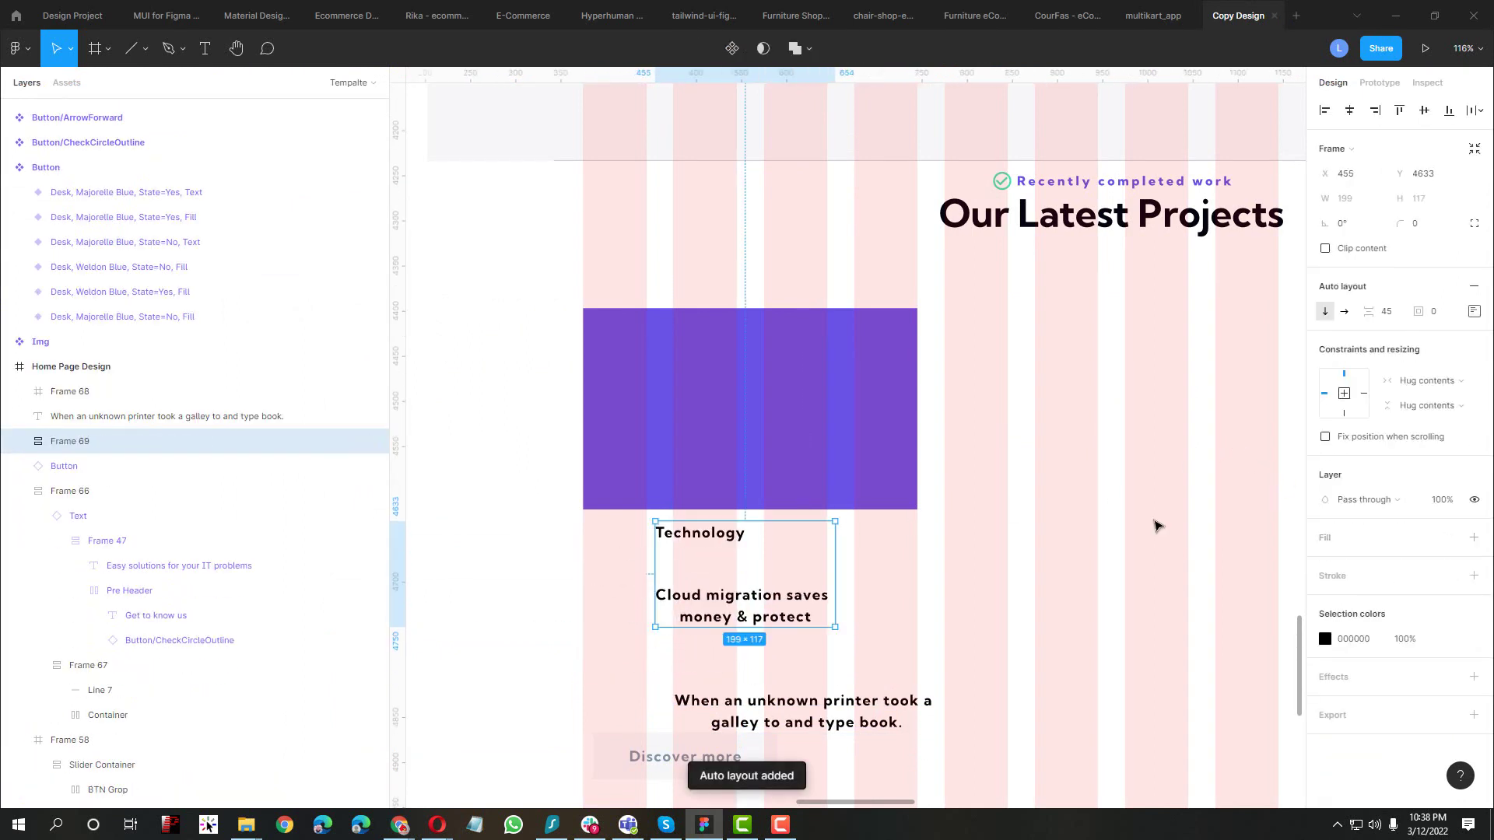
click(1474, 311)
click(1423, 363)
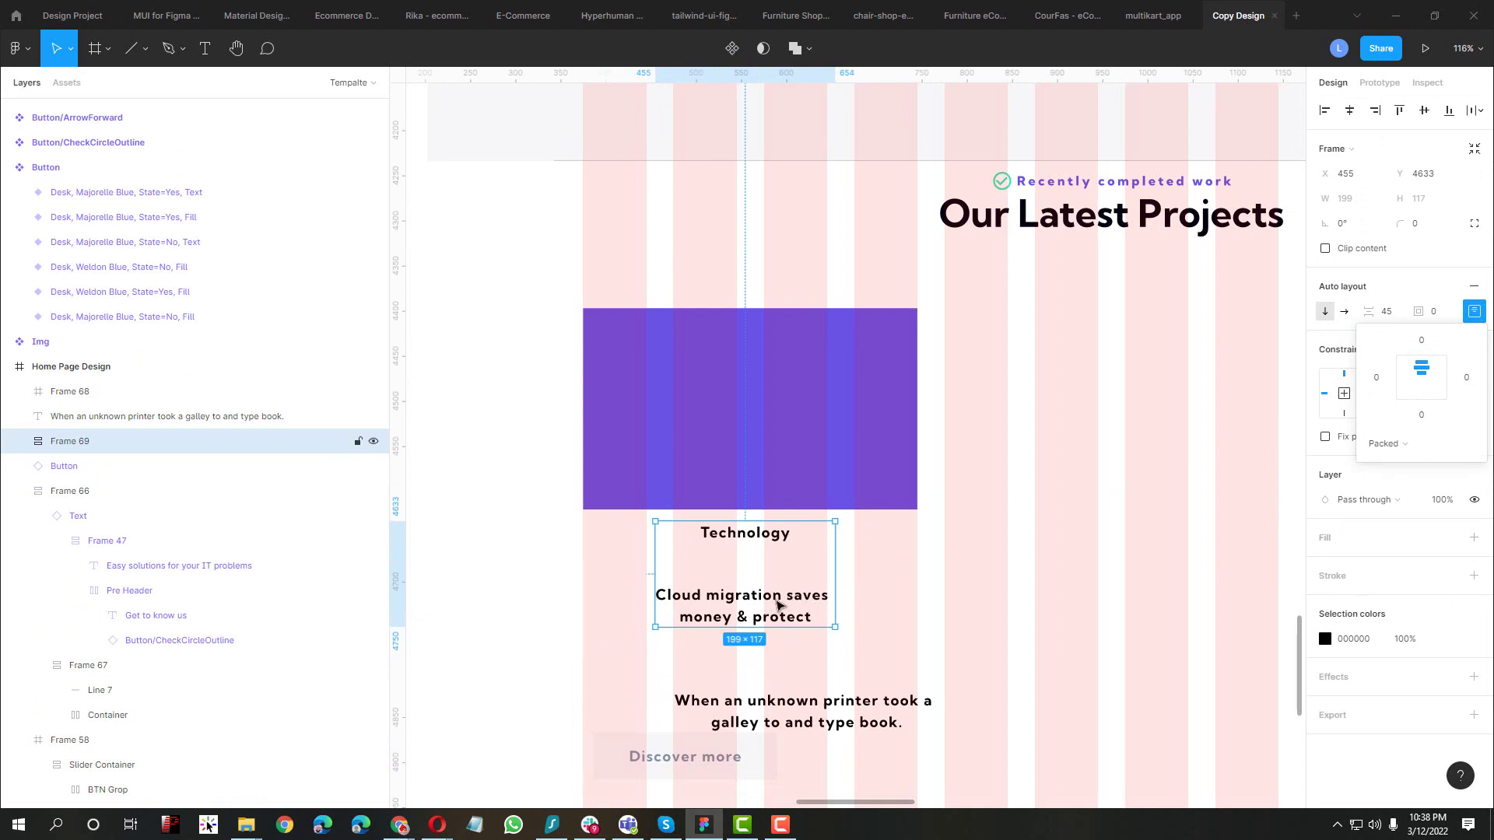
Wrap the Technology and title frame and the description text in a vertical auto layout aligned top center
shift+click(811, 706)
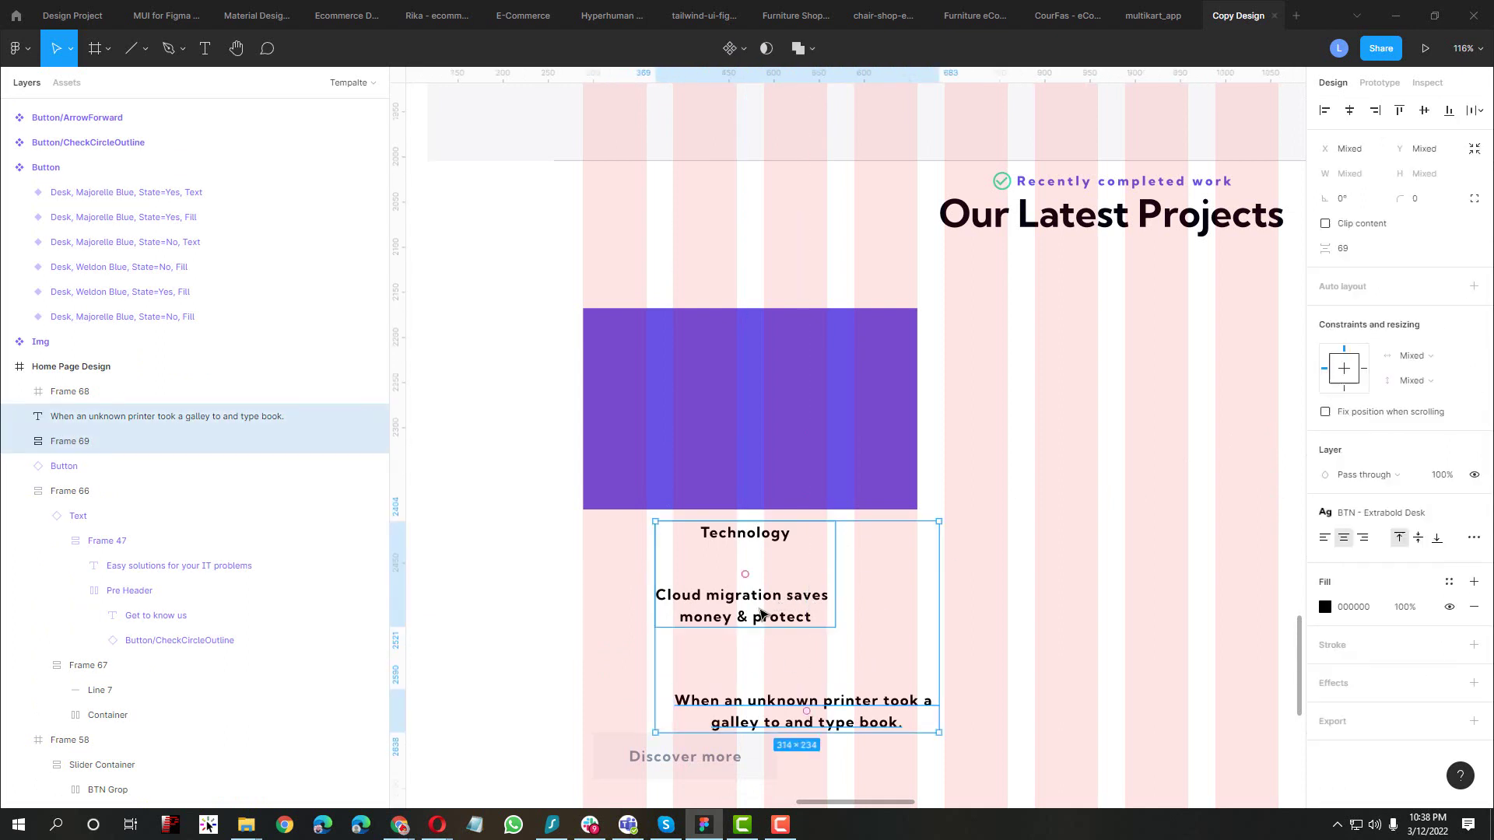
key(shift+a)
click(1474, 311)
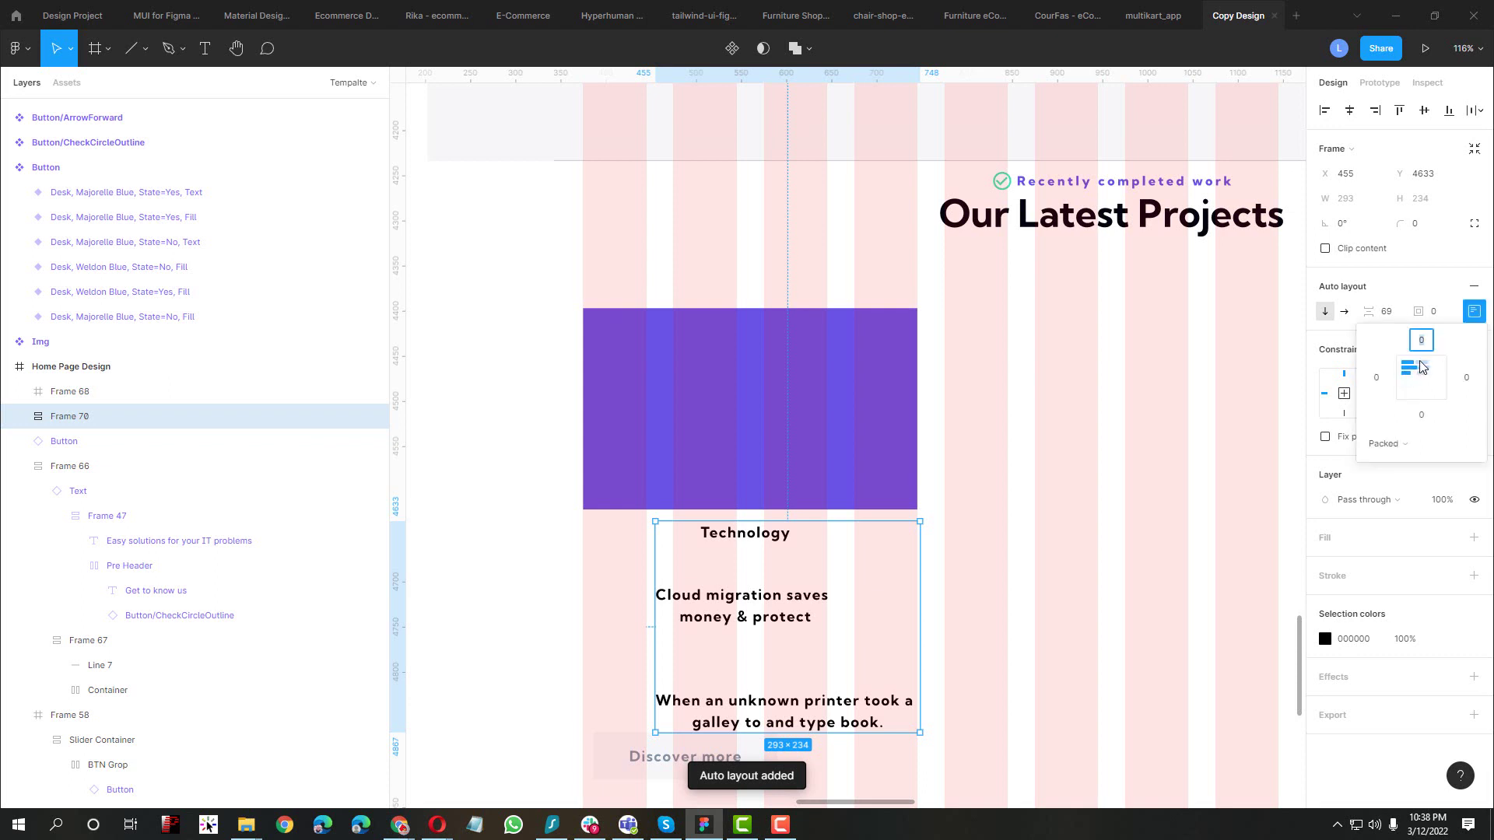
click(1421, 366)
click(957, 672)
Wrap the combined text frame and the Discover more button in a vertical auto layout aligned top center
scroll(867, 668, down, 3)
click(757, 433)
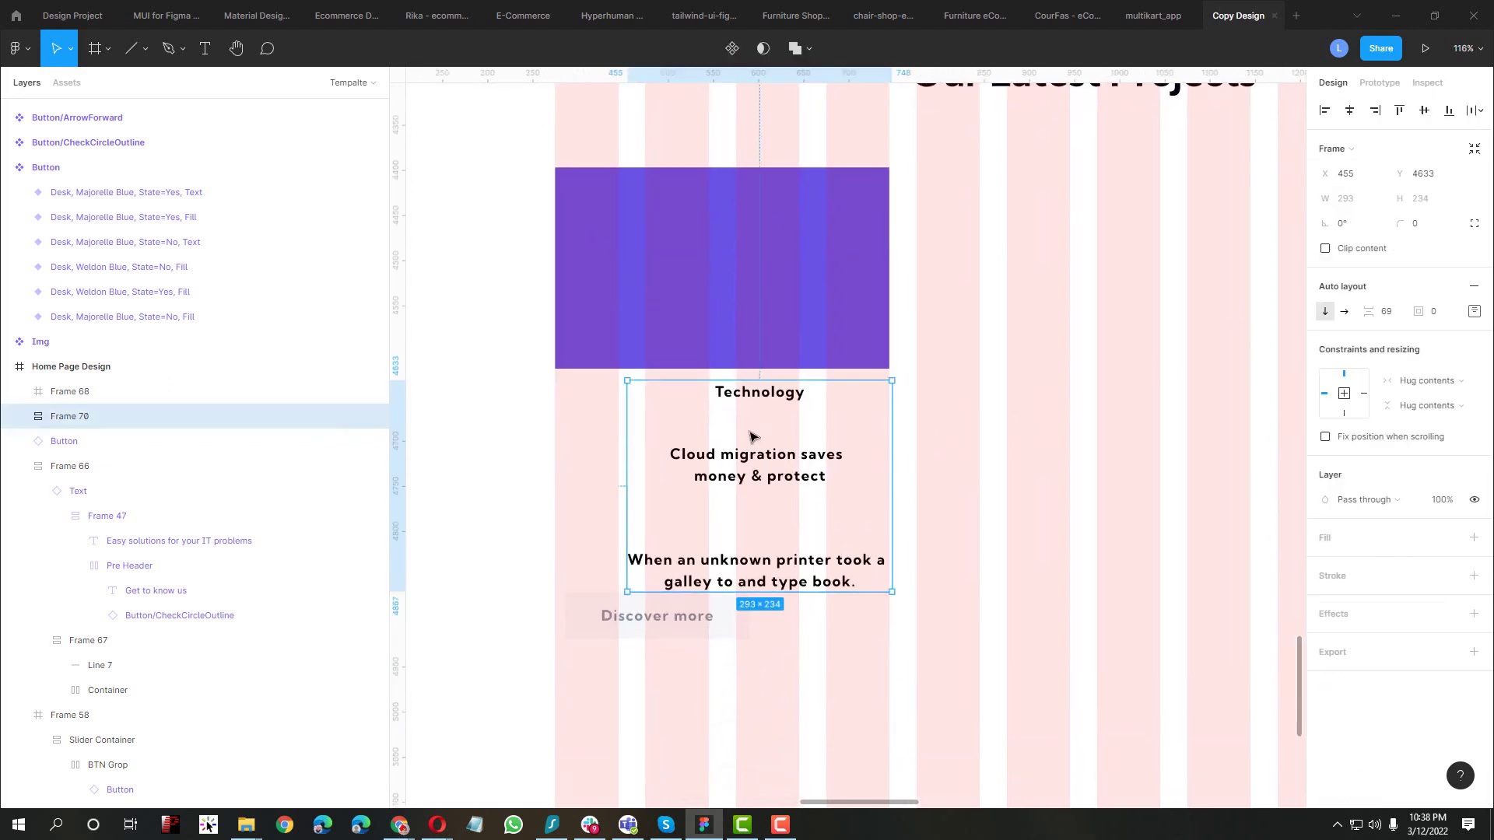
shift+click(667, 614)
key(shift+a)
click(1474, 311)
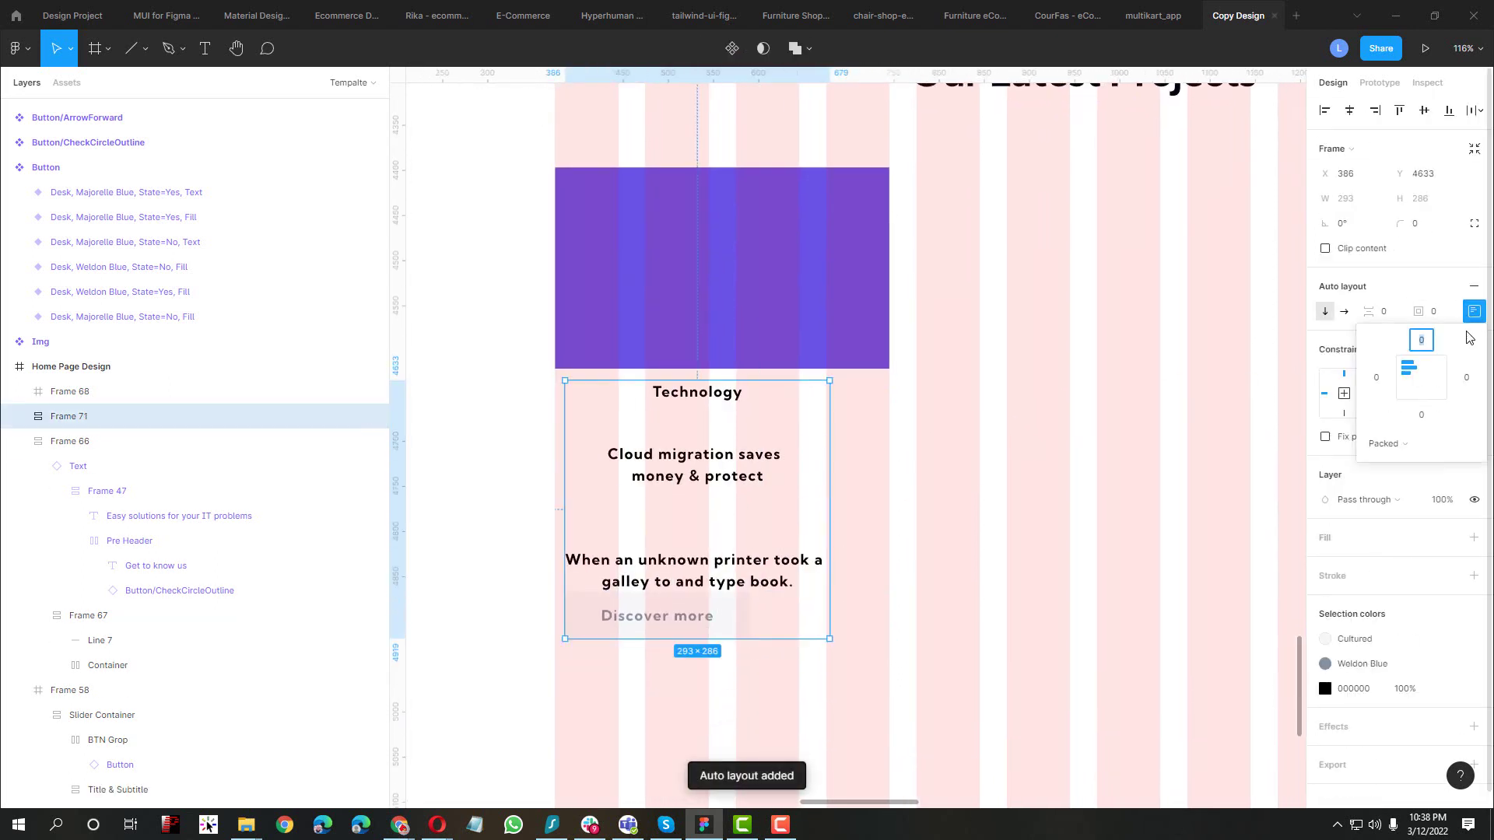
click(1421, 366)
click(1001, 551)
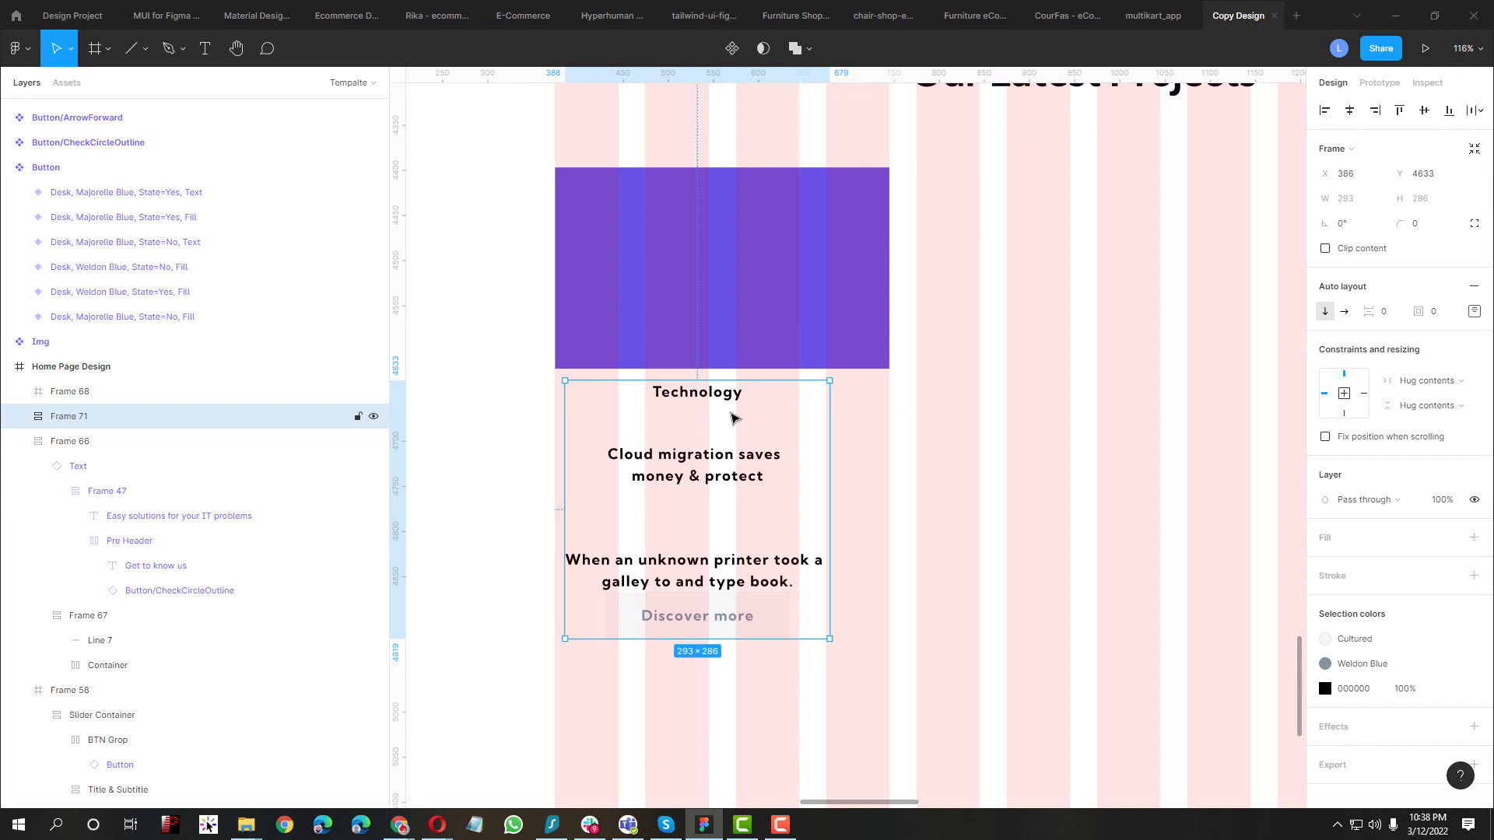
Rename the nested frame holding the Technology and title texts as "Pre Header + Title"
double_click(697, 413)
double_click(688, 450)
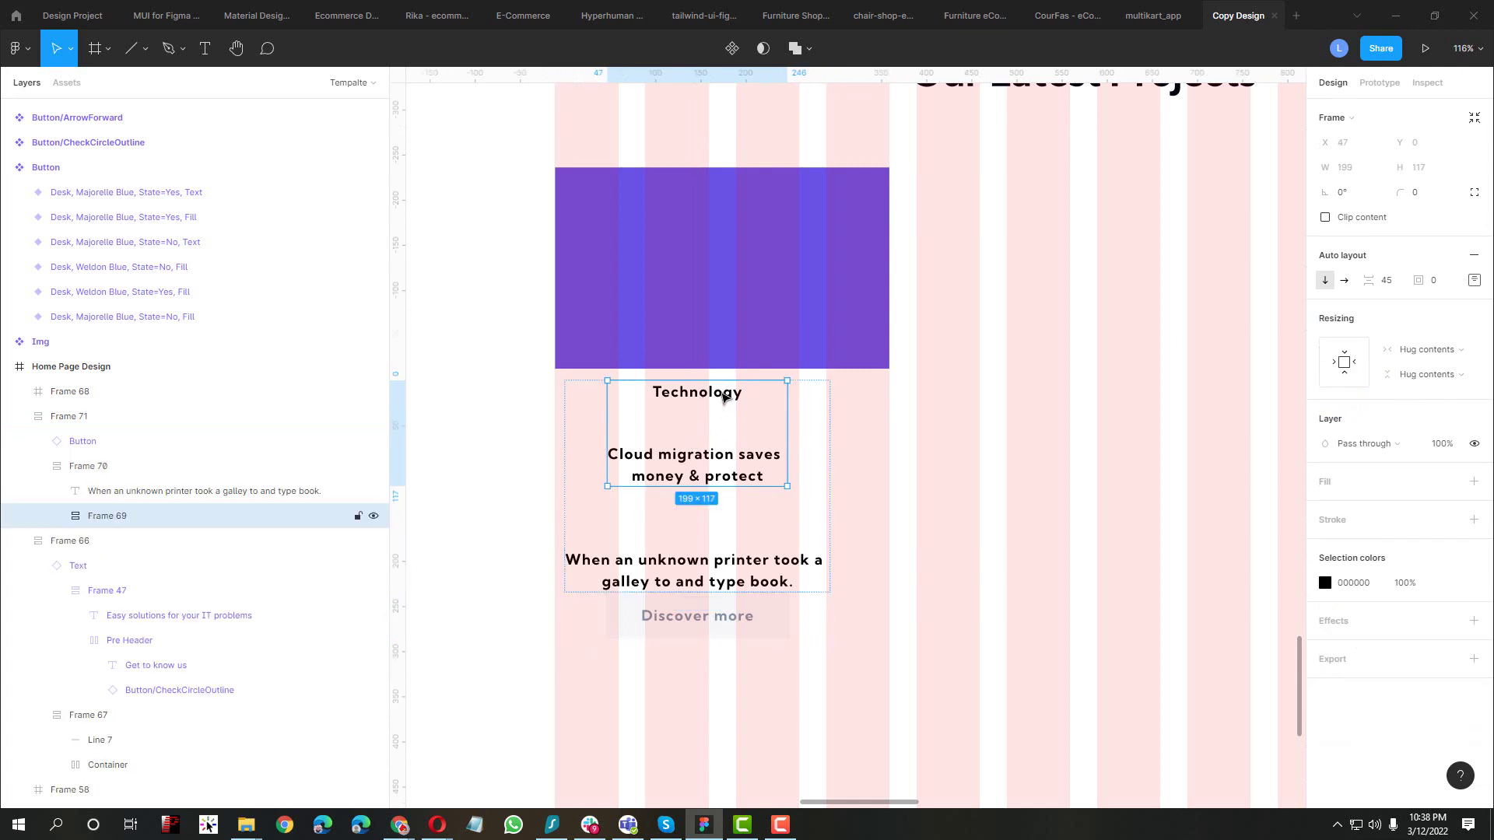
double_click(687, 402)
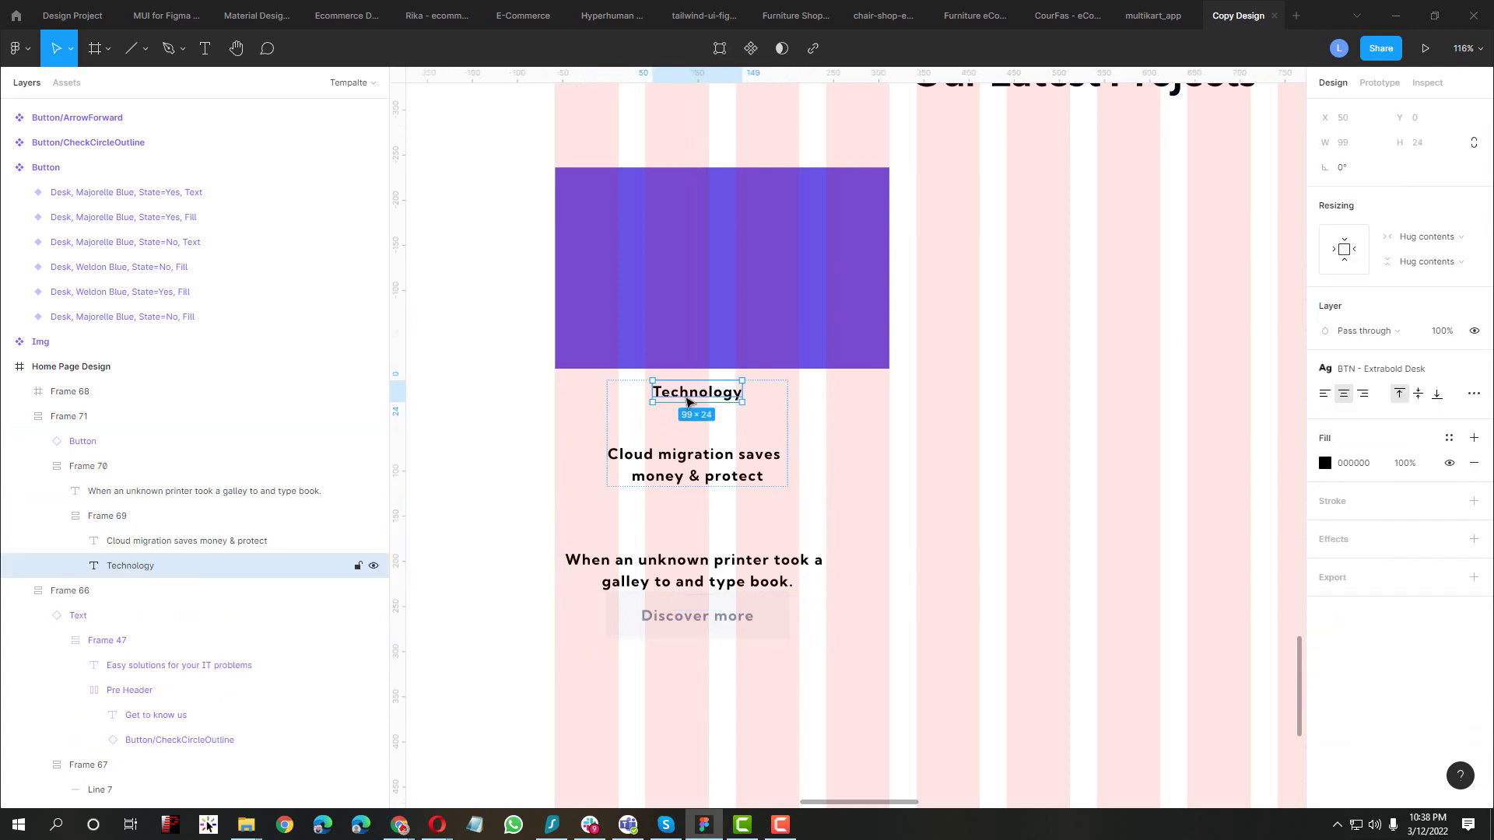
click(690, 455)
click(105, 517)
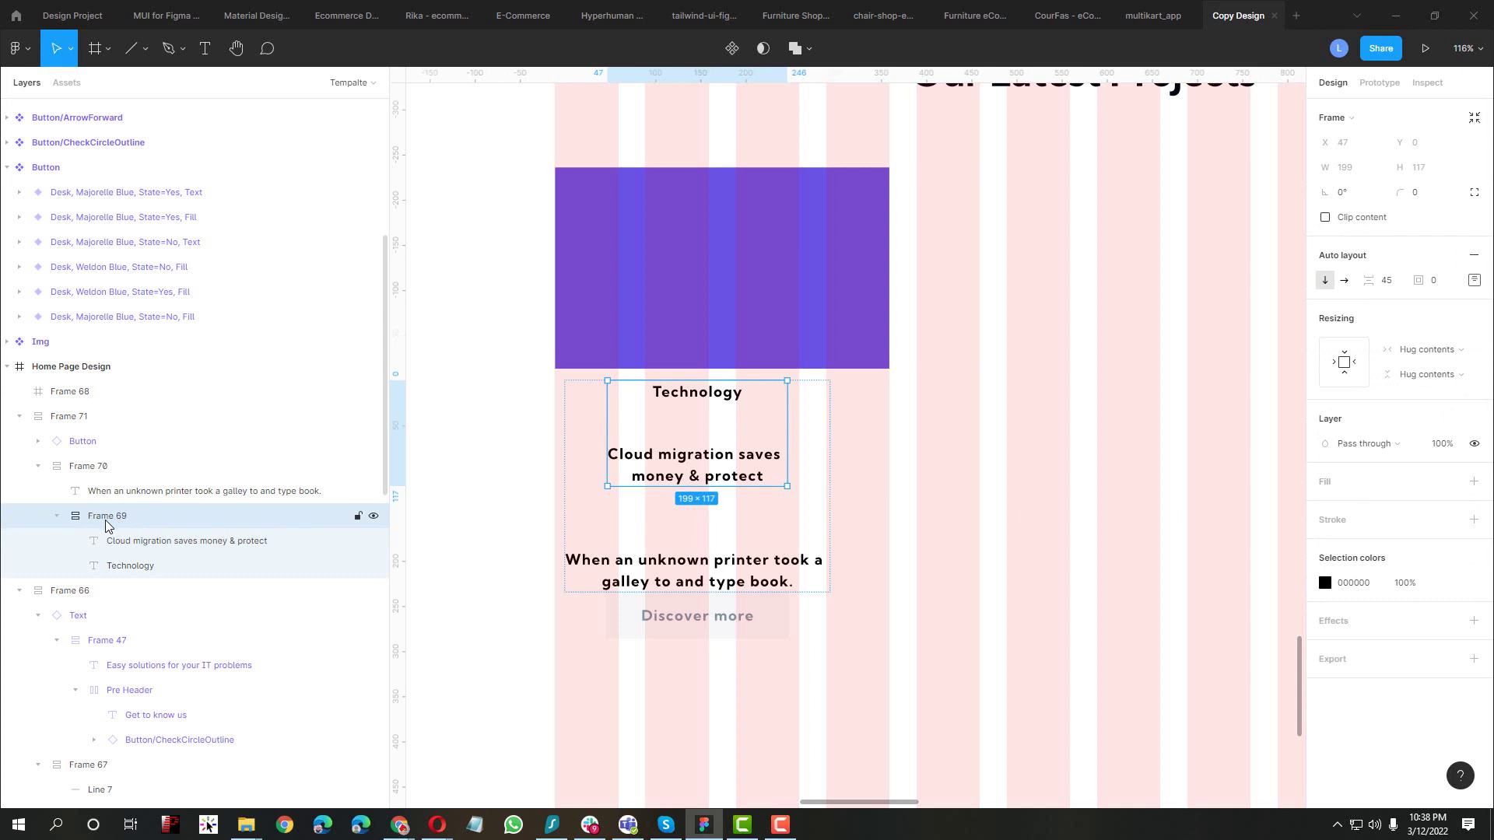
double_click(105, 523)
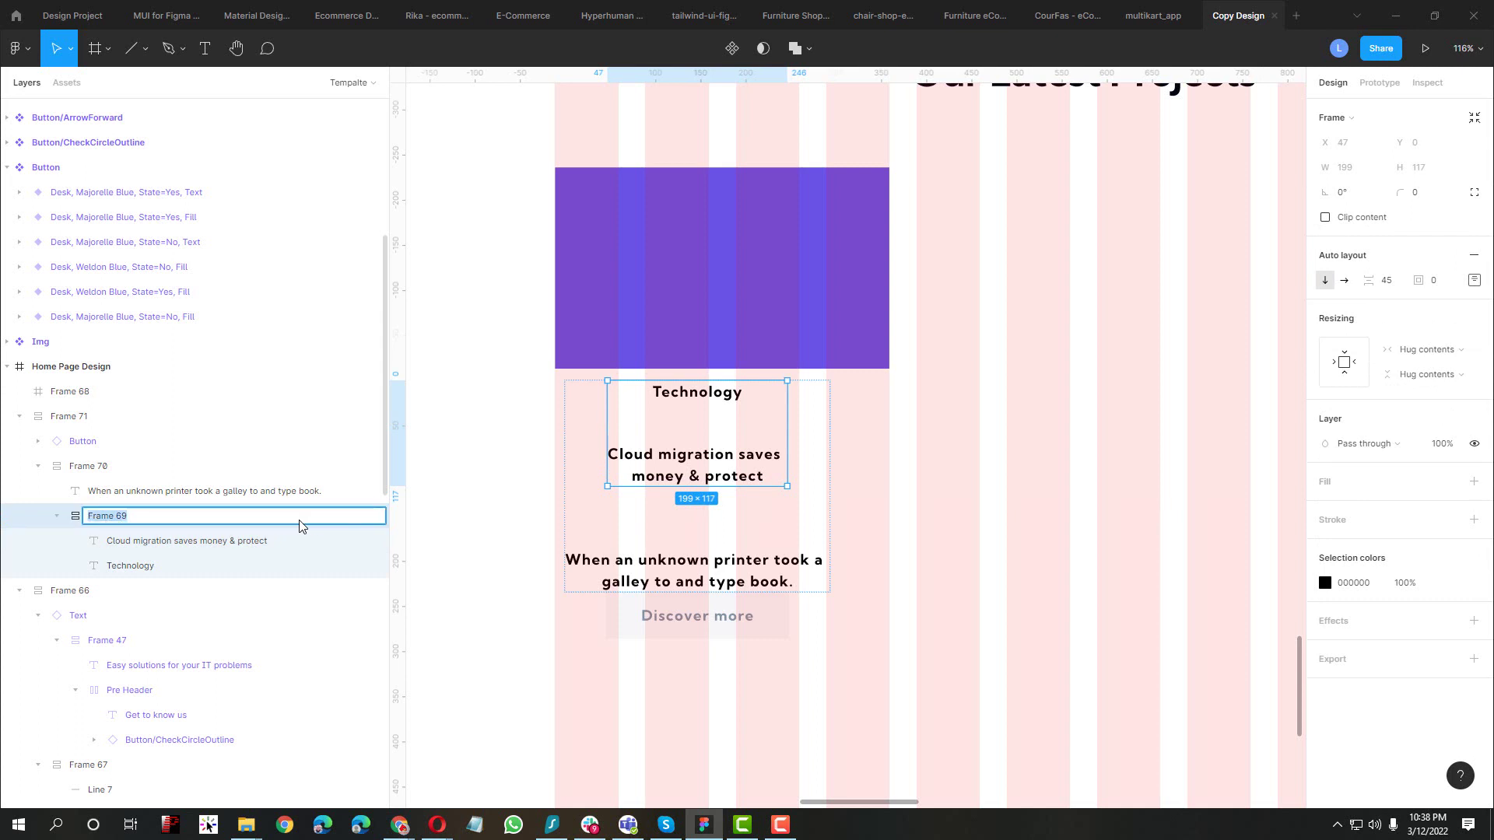
text(Pro)
text(e Header + Titl)
key(Return)
Rename the frame holding the description and Pre Header + Title as "Body"
click(79, 467)
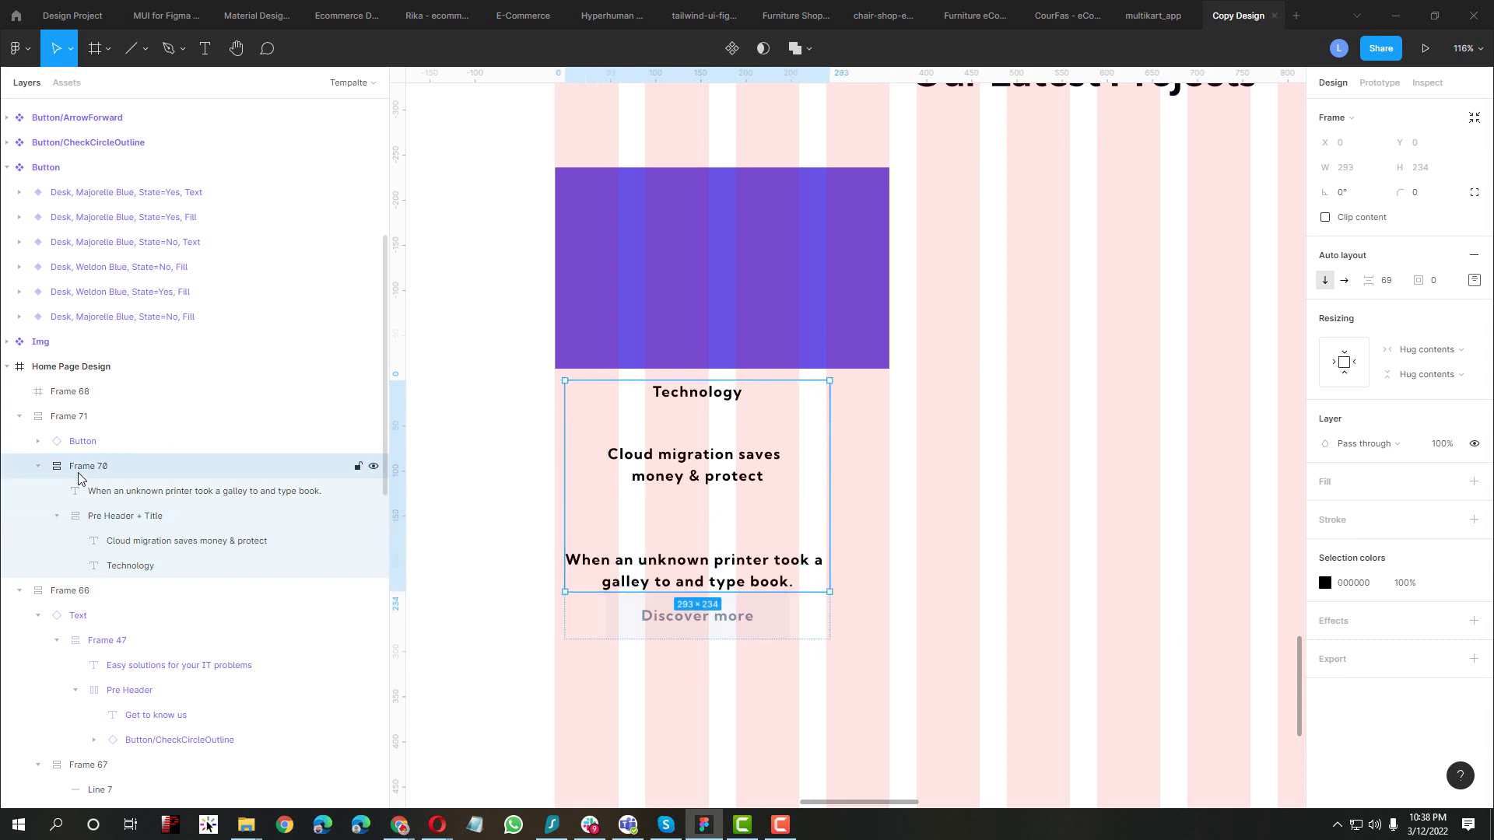
double_click(80, 467)
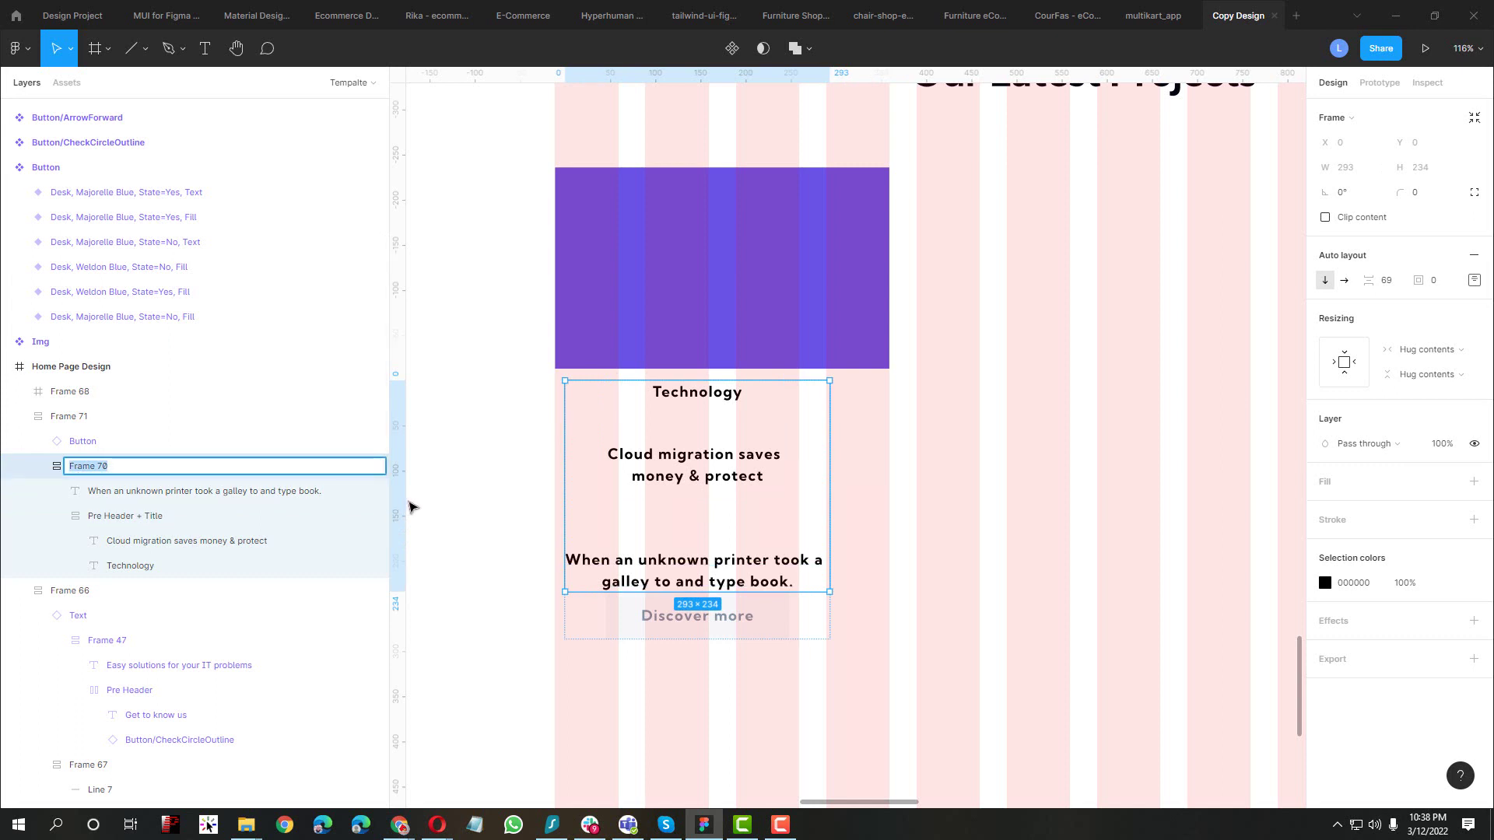
text(Body)
key(Return)
Rename the frame holding the Discover more button and Body as "Button"
click(80, 422)
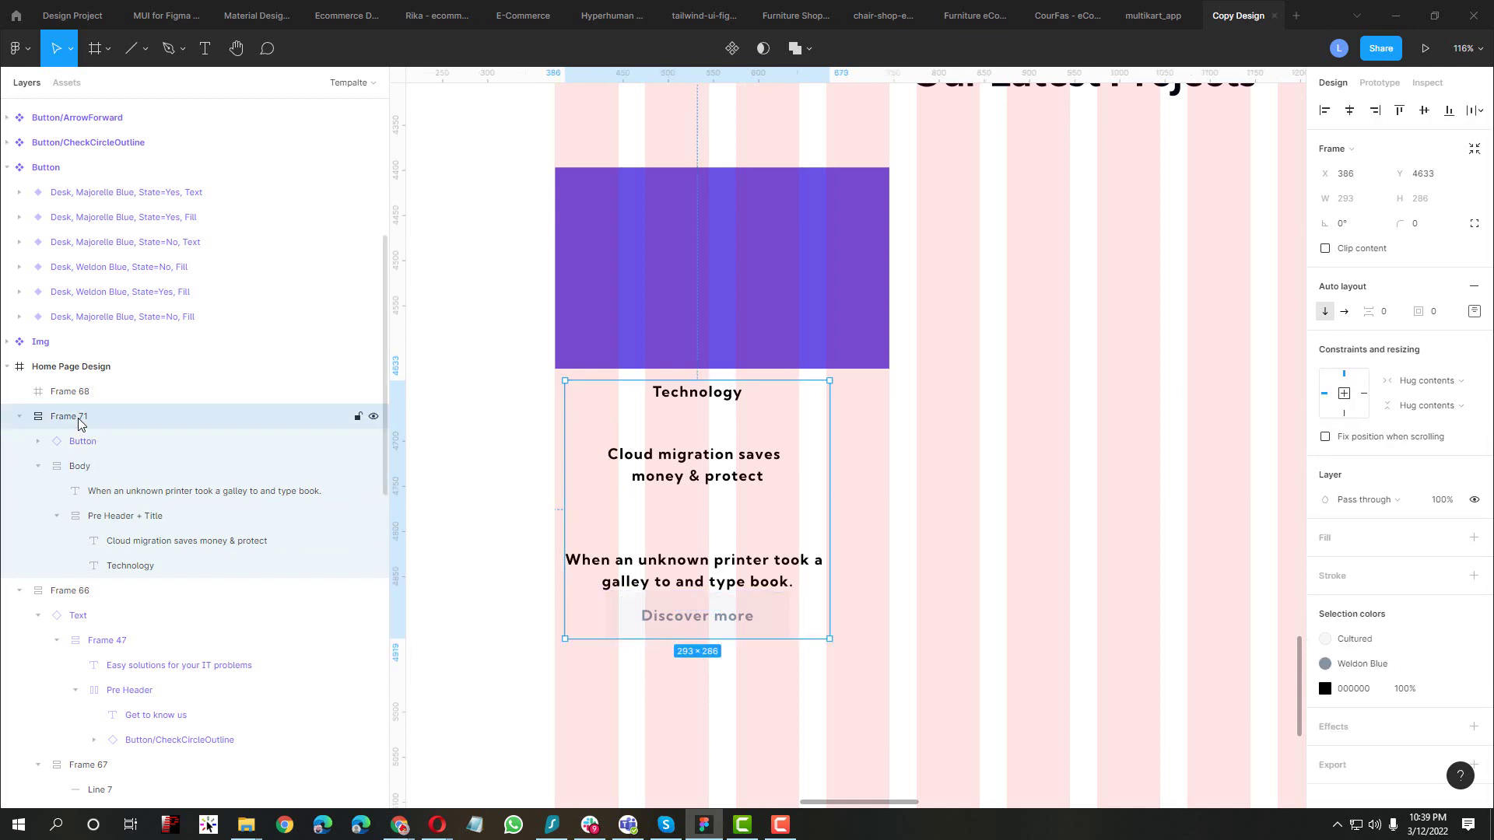
double_click(80, 422)
text(Butt)
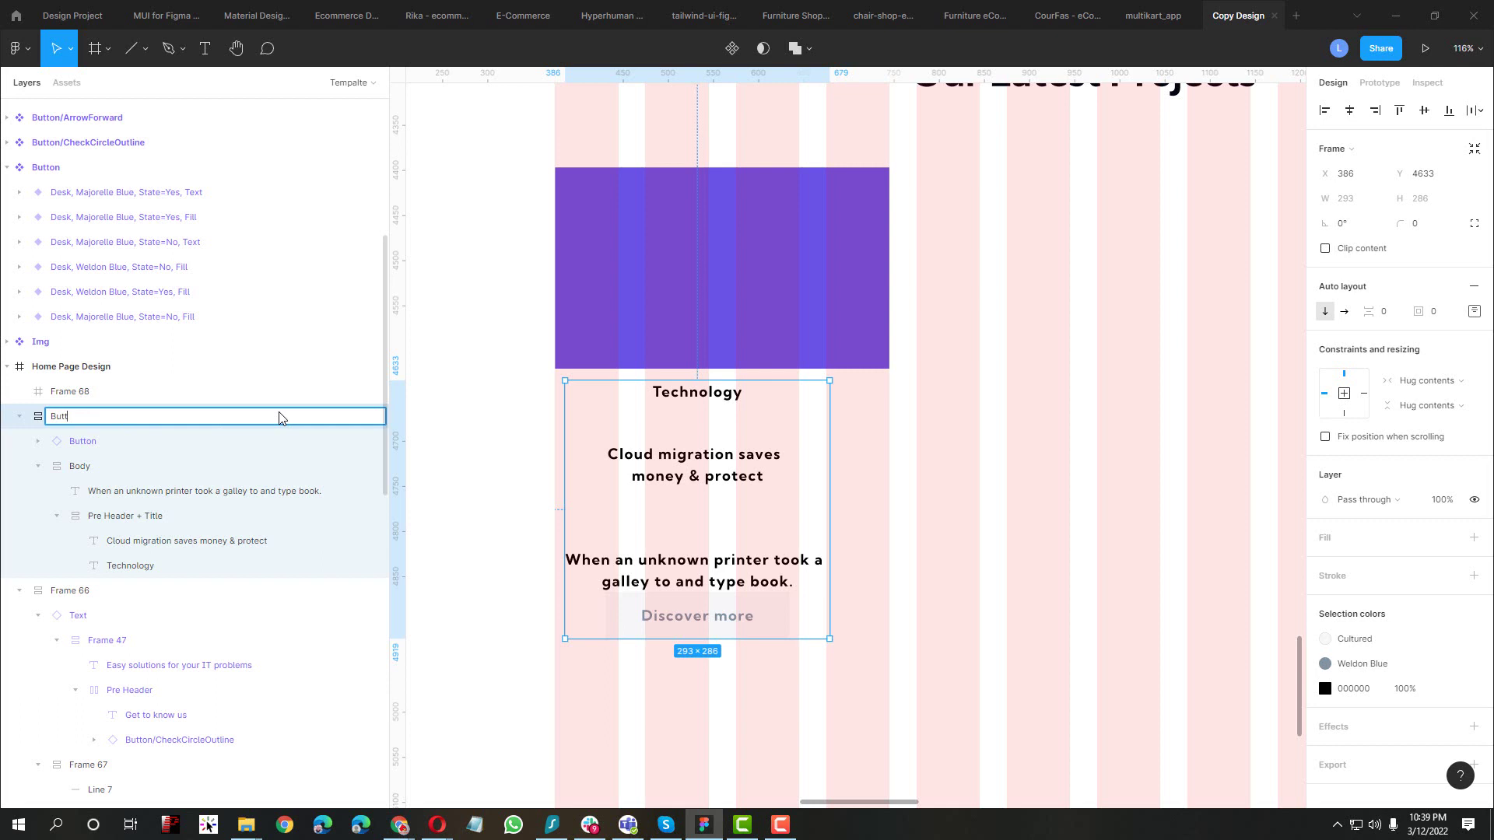
text(on)
key(Return)
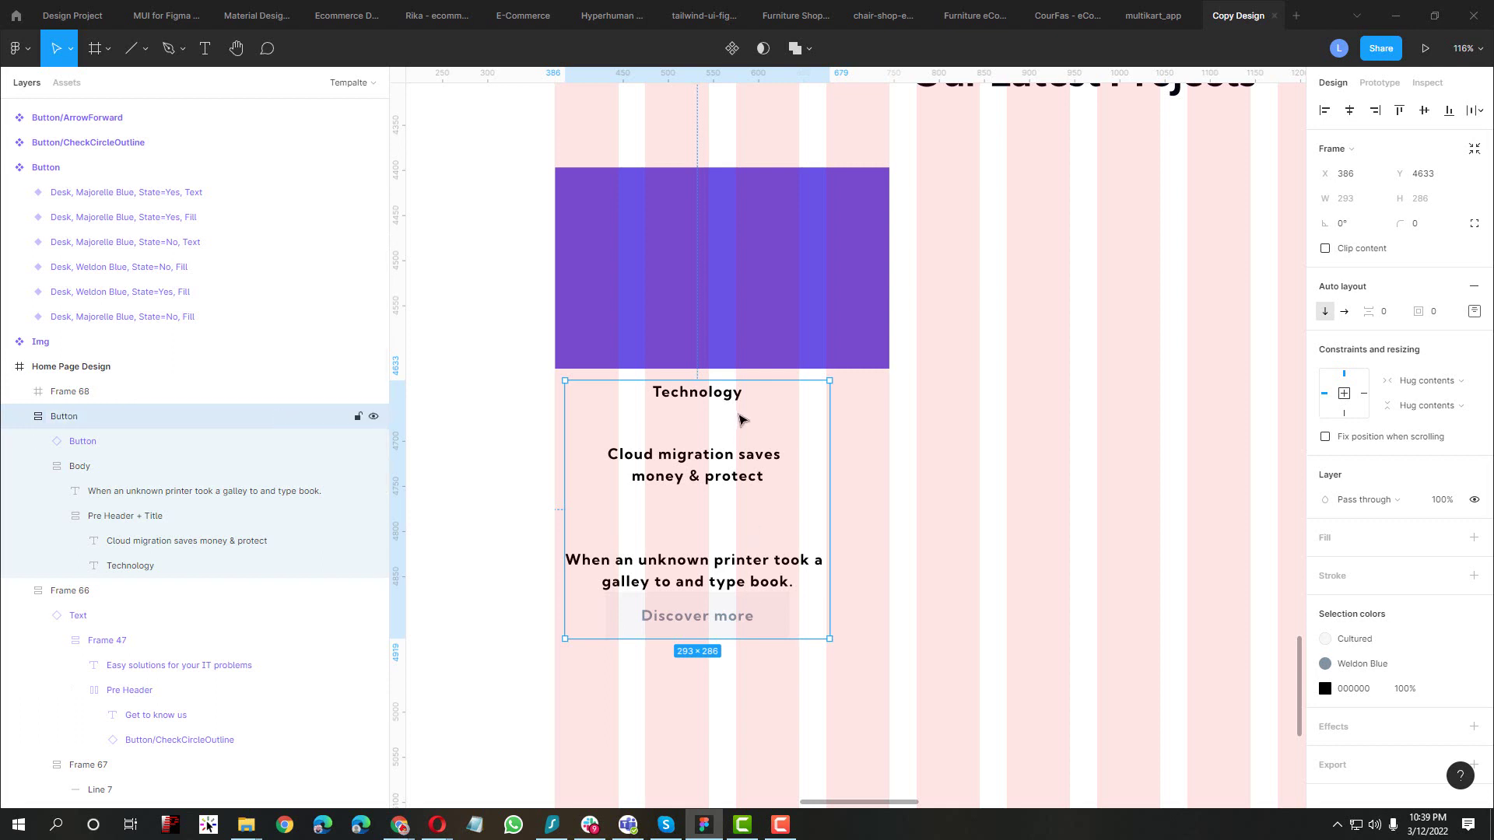
Wrap the purple image frame and the Button frame in a vertical auto layout aligned top center
shift+click(751, 319)
key(shift+a)
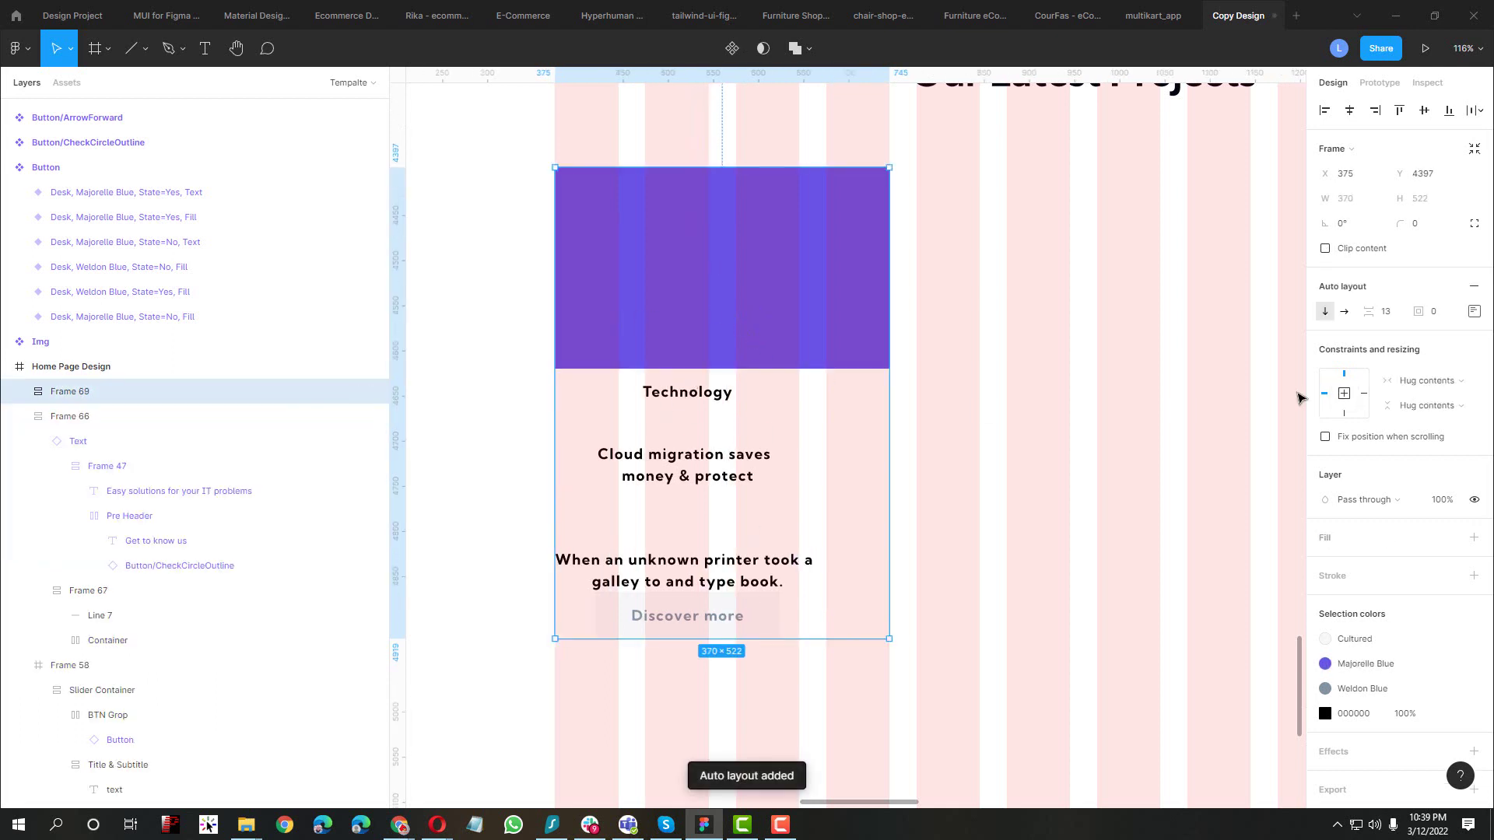
click(1474, 311)
click(1423, 373)
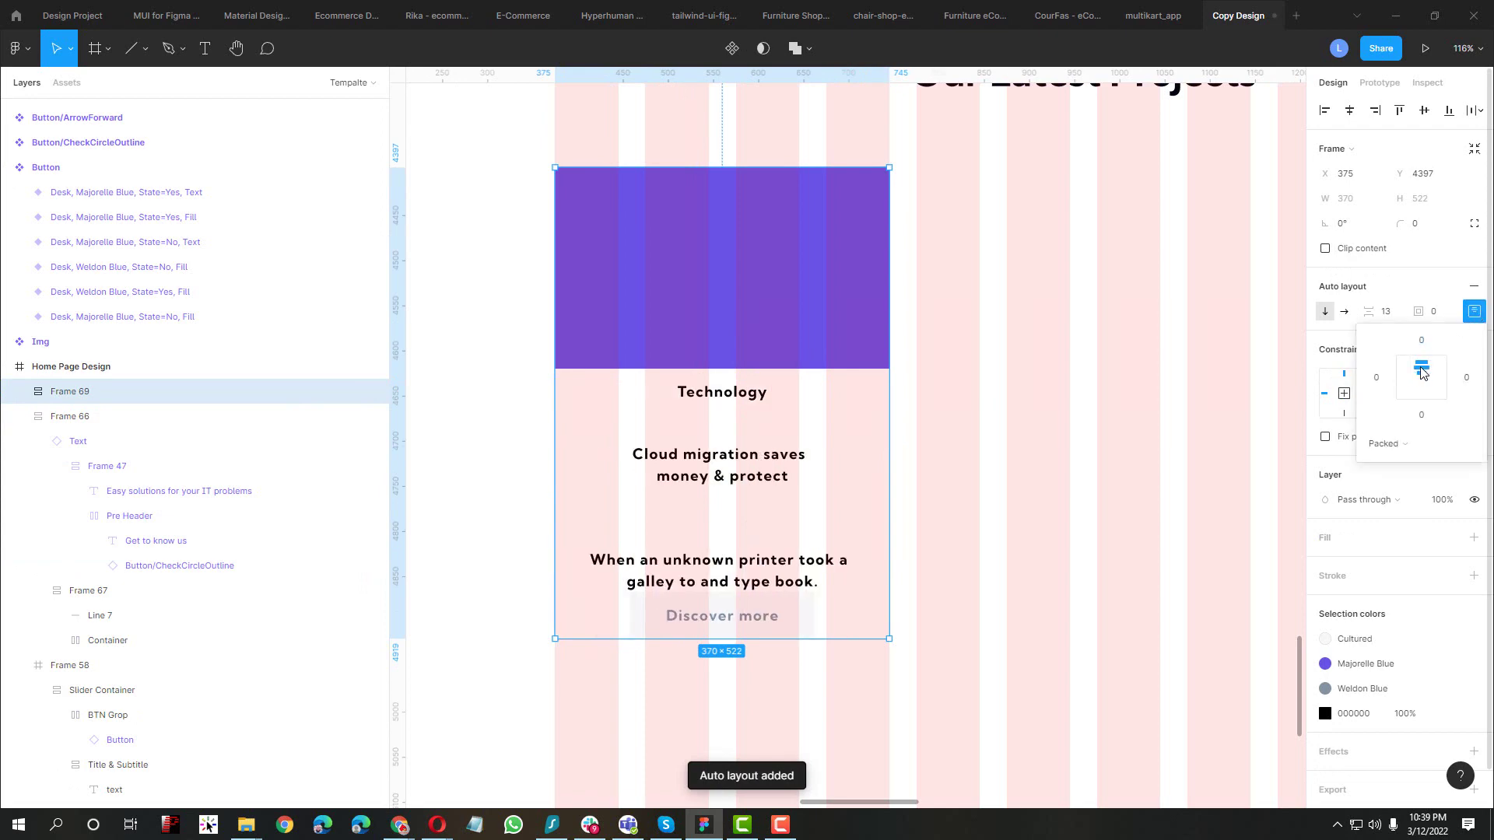
Inspect the Technology label of the first project card in Chrome and return to the card in Figma
key(alt+Tab)
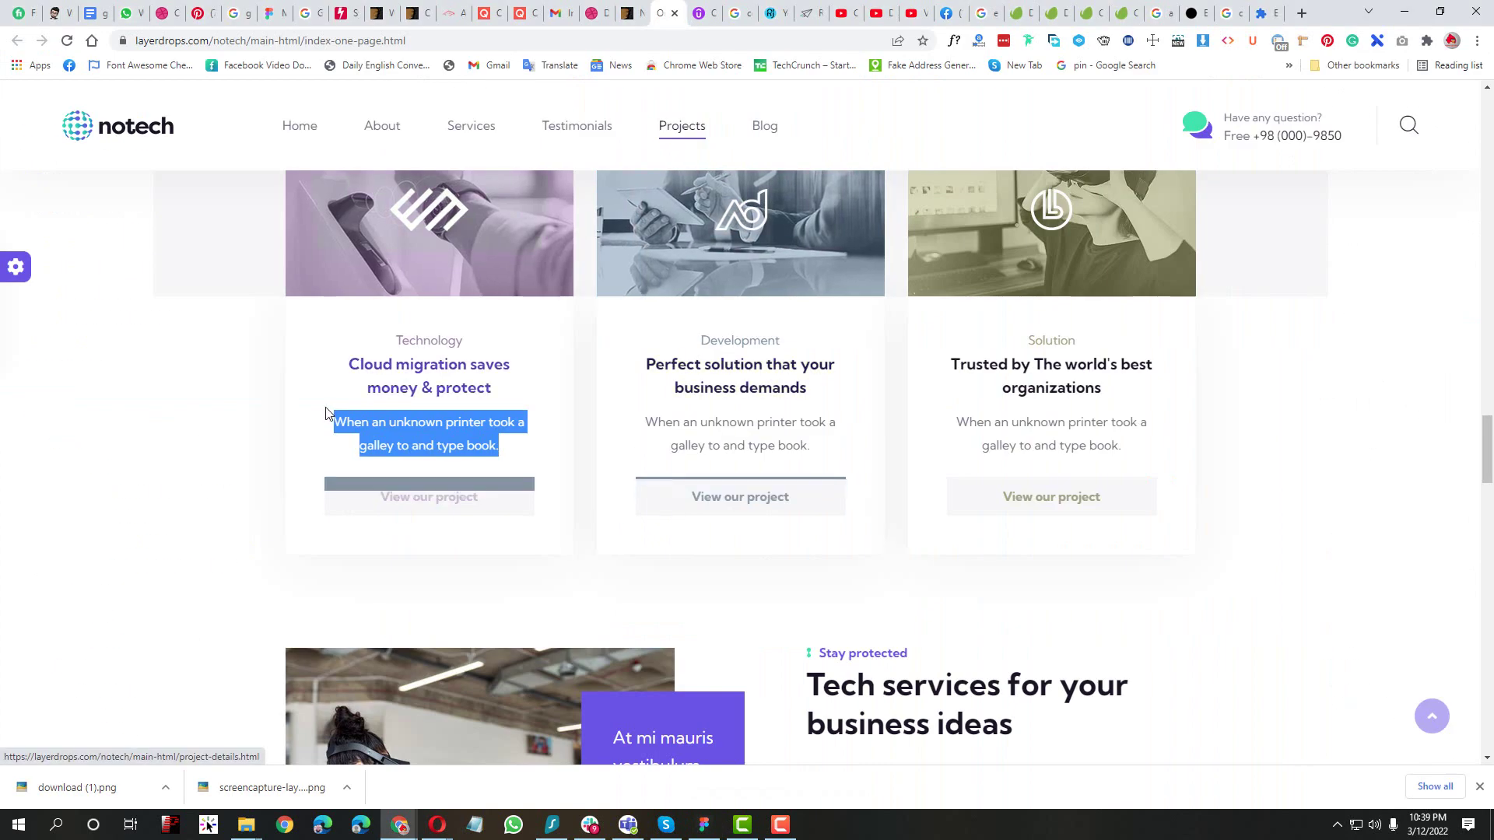
click(421, 340)
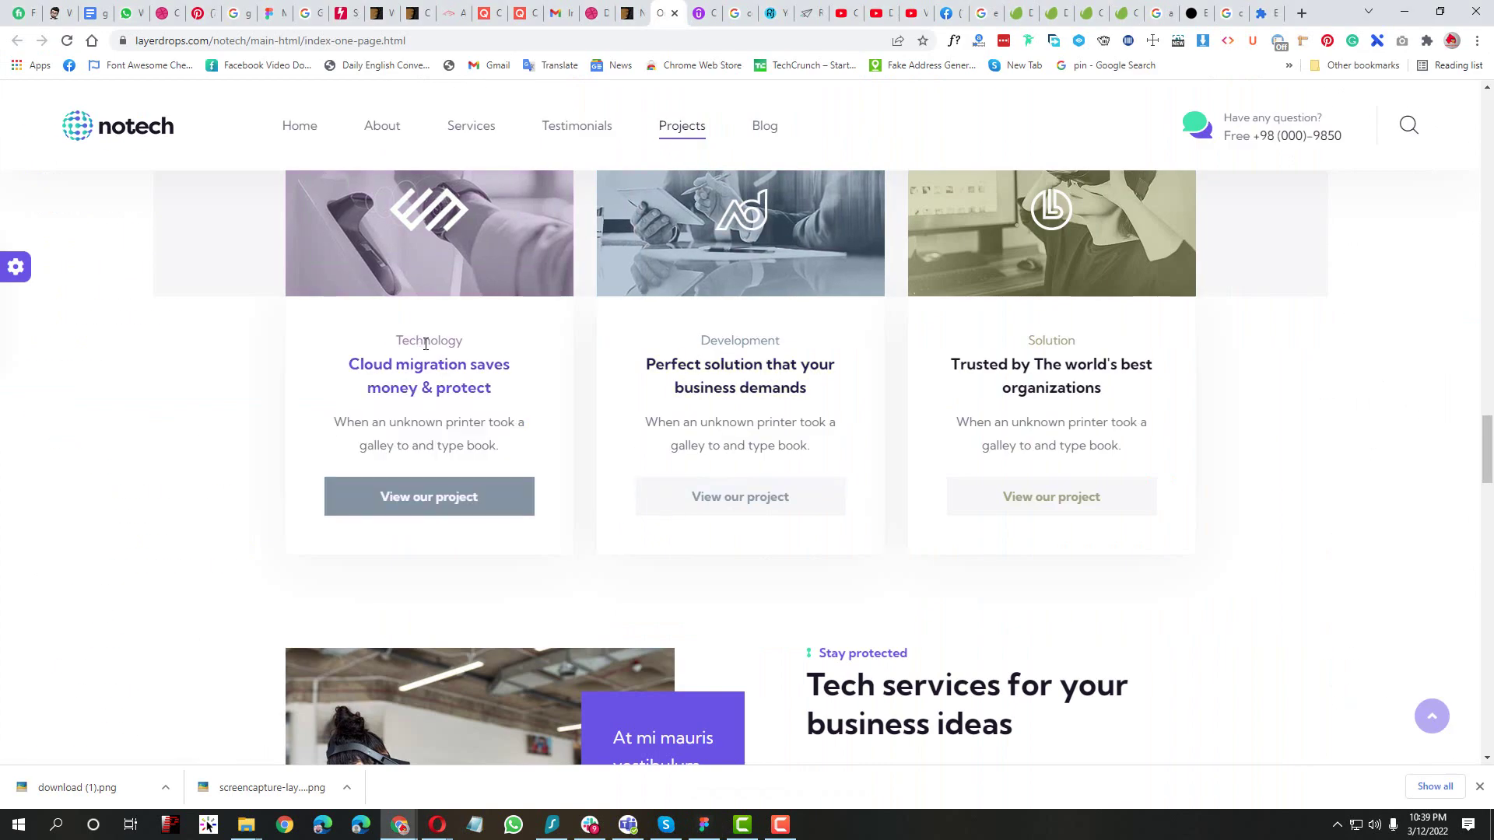
click(1078, 40)
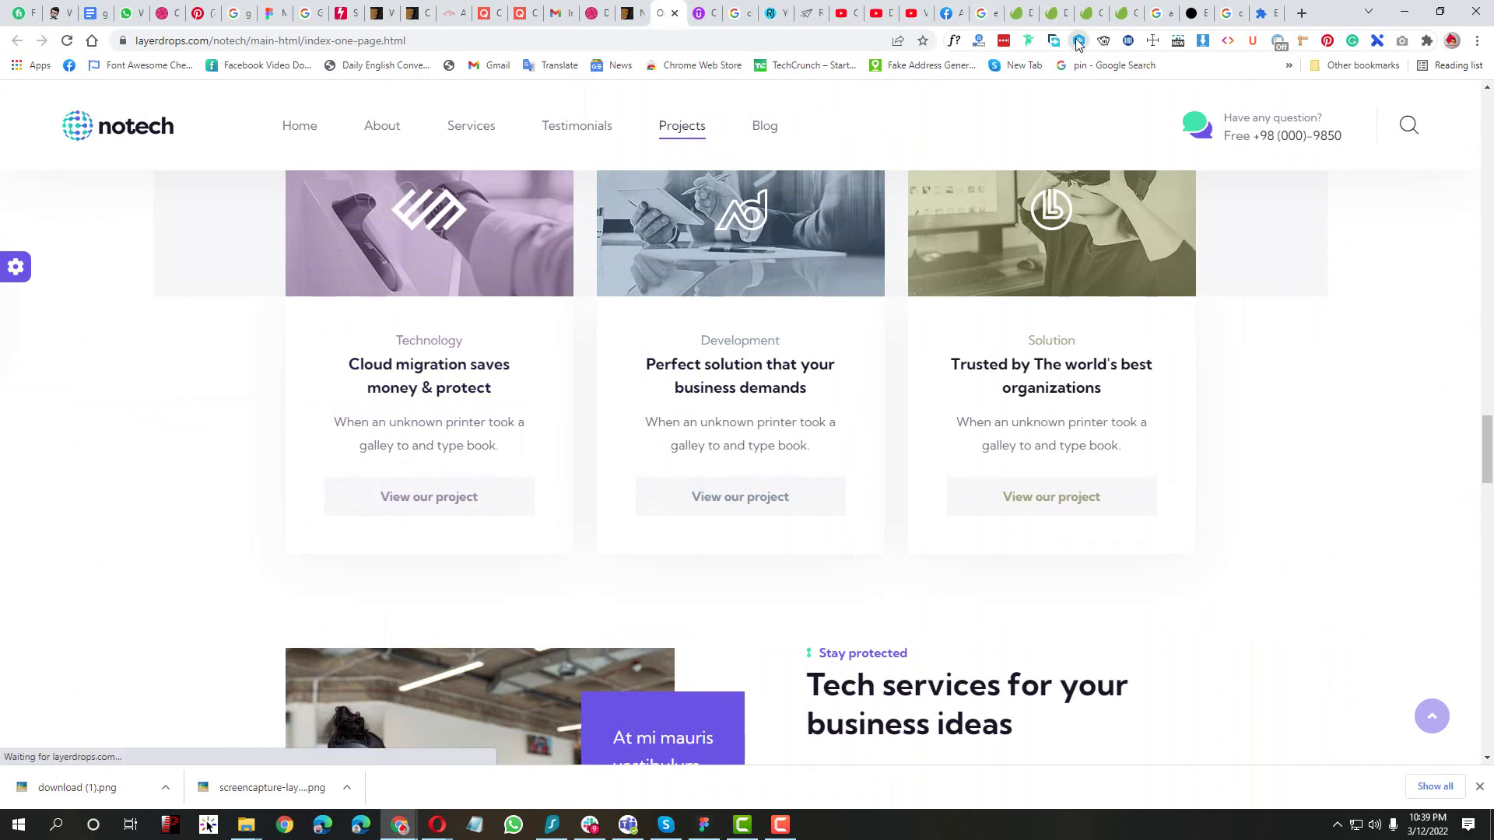
click(436, 346)
key(alt+Tab)
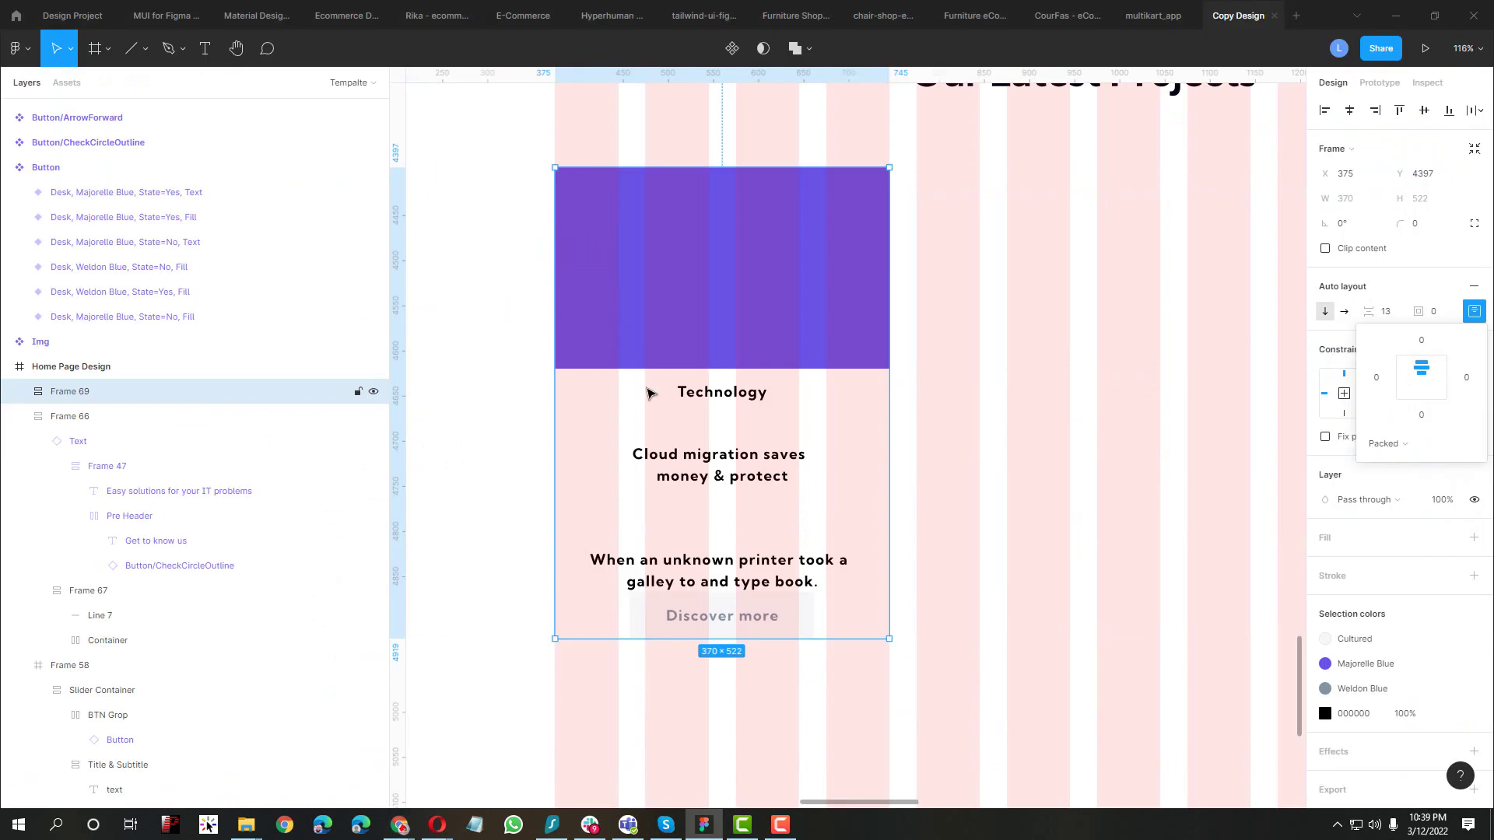
click(723, 410)
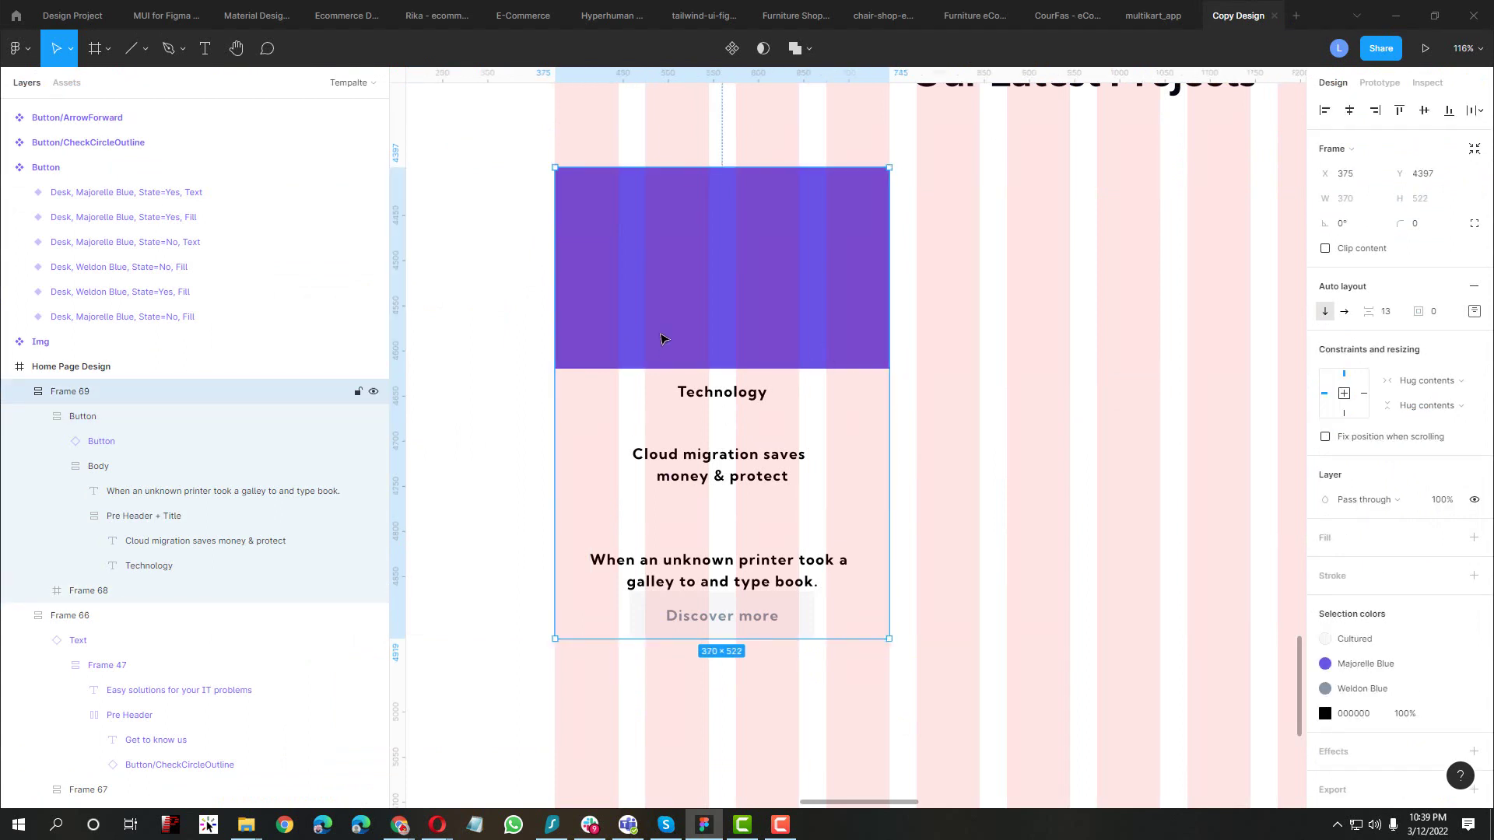
Set the vertical auto layout spacing between the project card's purple image and its text content to 46
click(1386, 312)
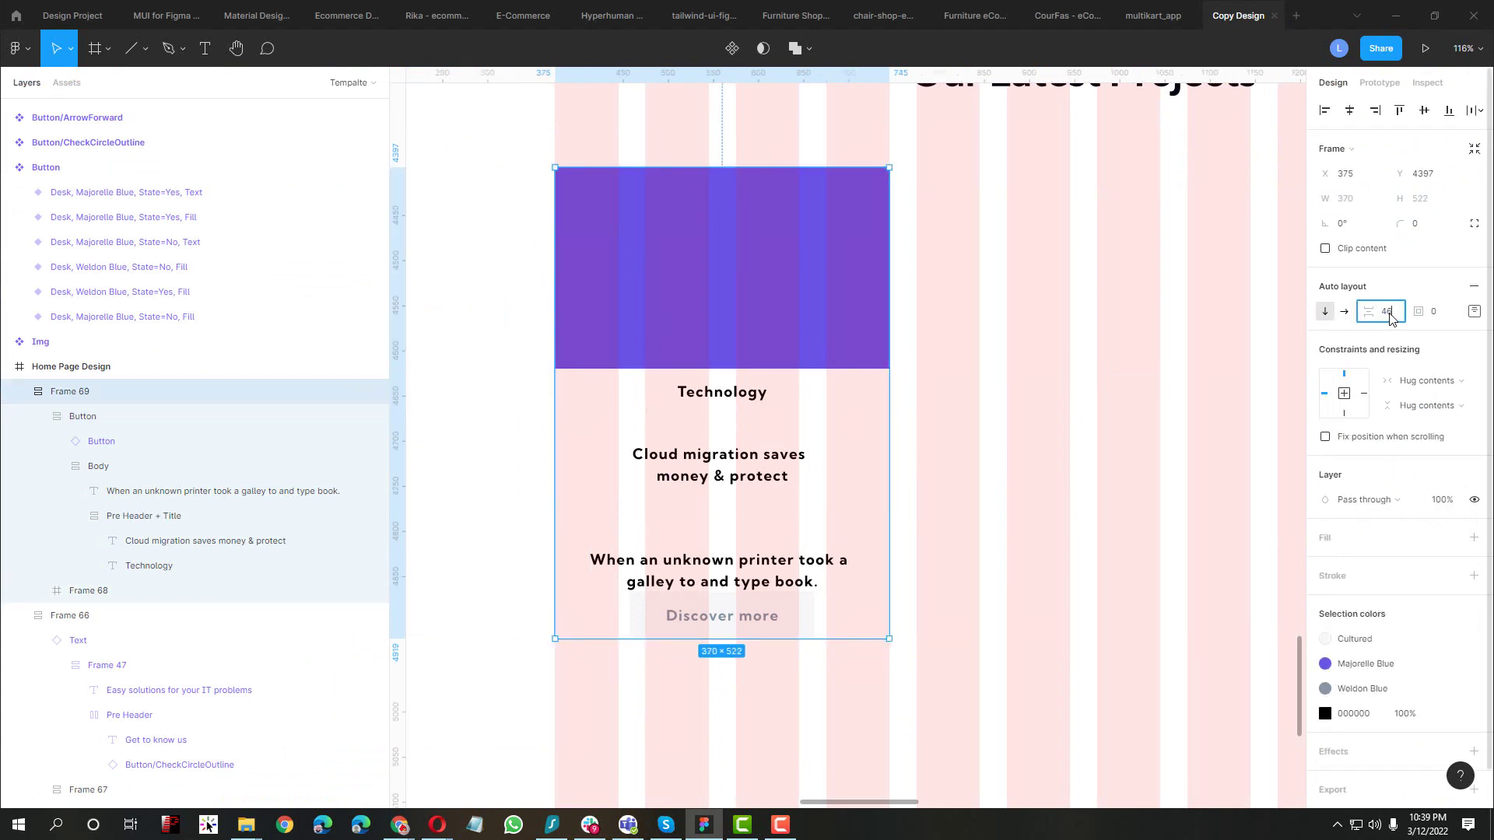
text(46)
key(Return)
click(744, 292)
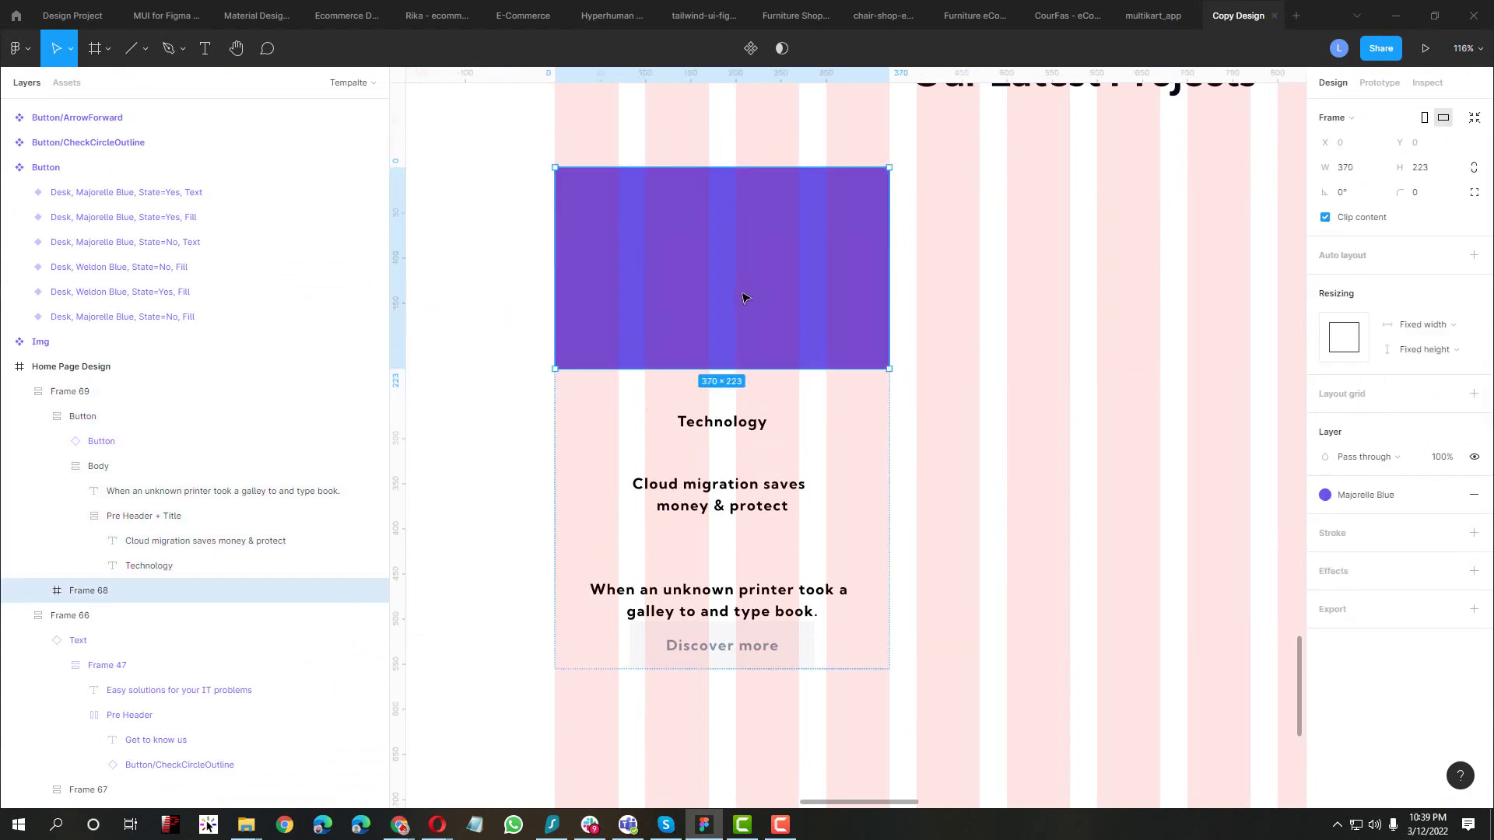
click(759, 449)
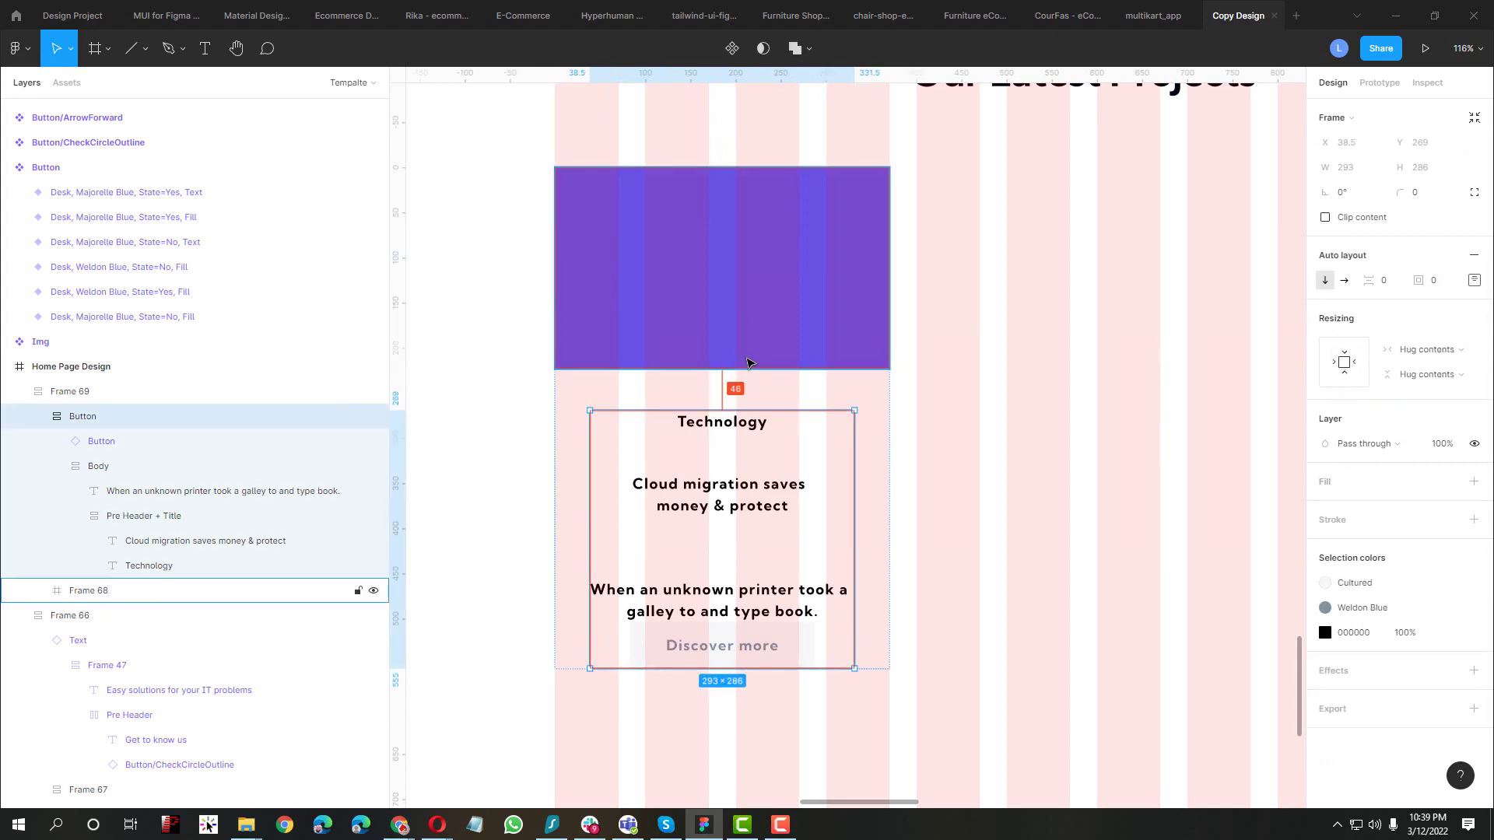
Check the title gap on the notech page in Chrome, and set the Pre Header + Title frame's spacing to 8 in Figma
key(alt+Tab)
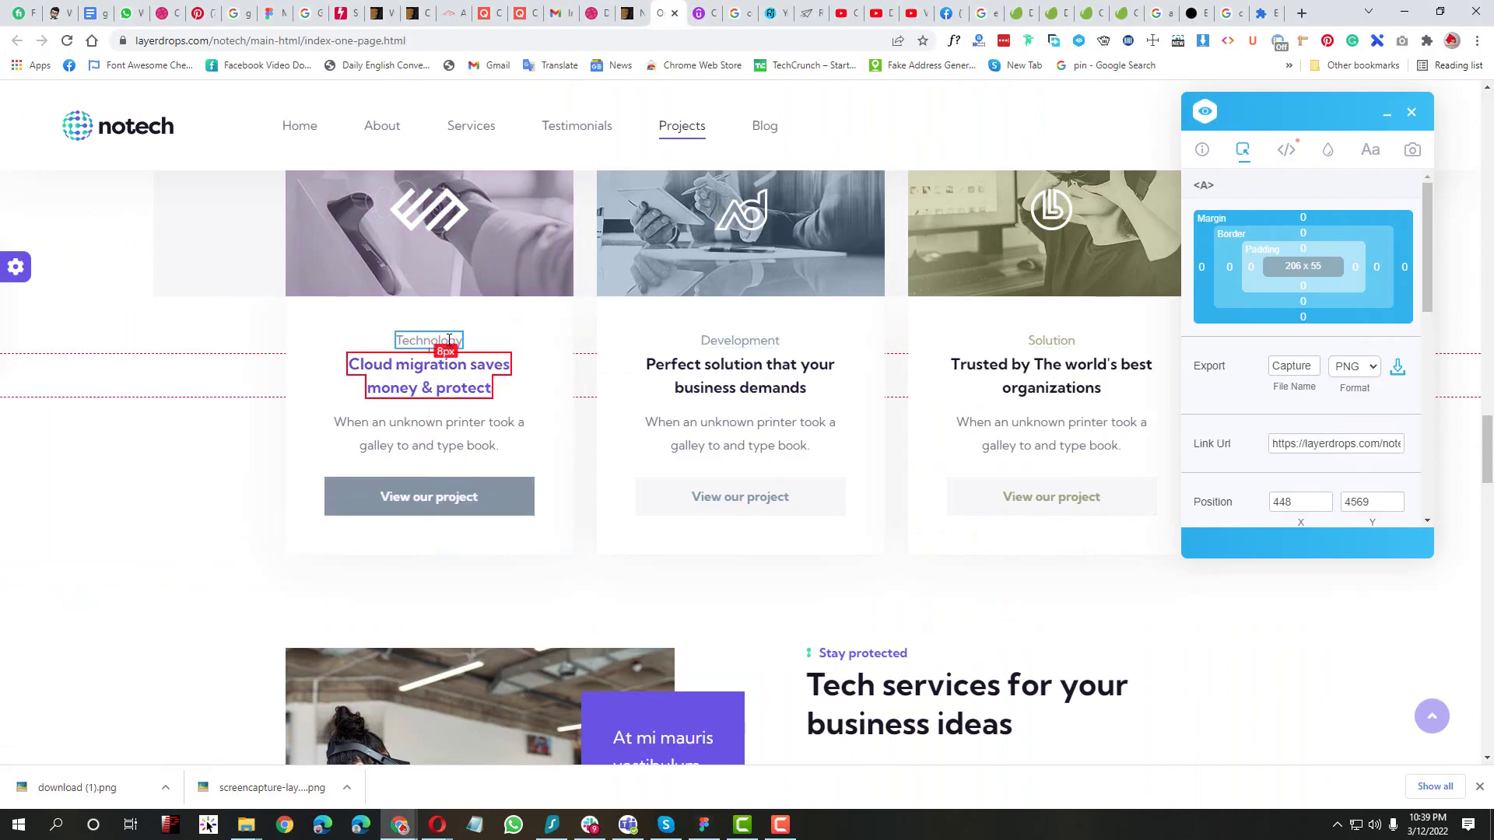
key(alt+Tab)
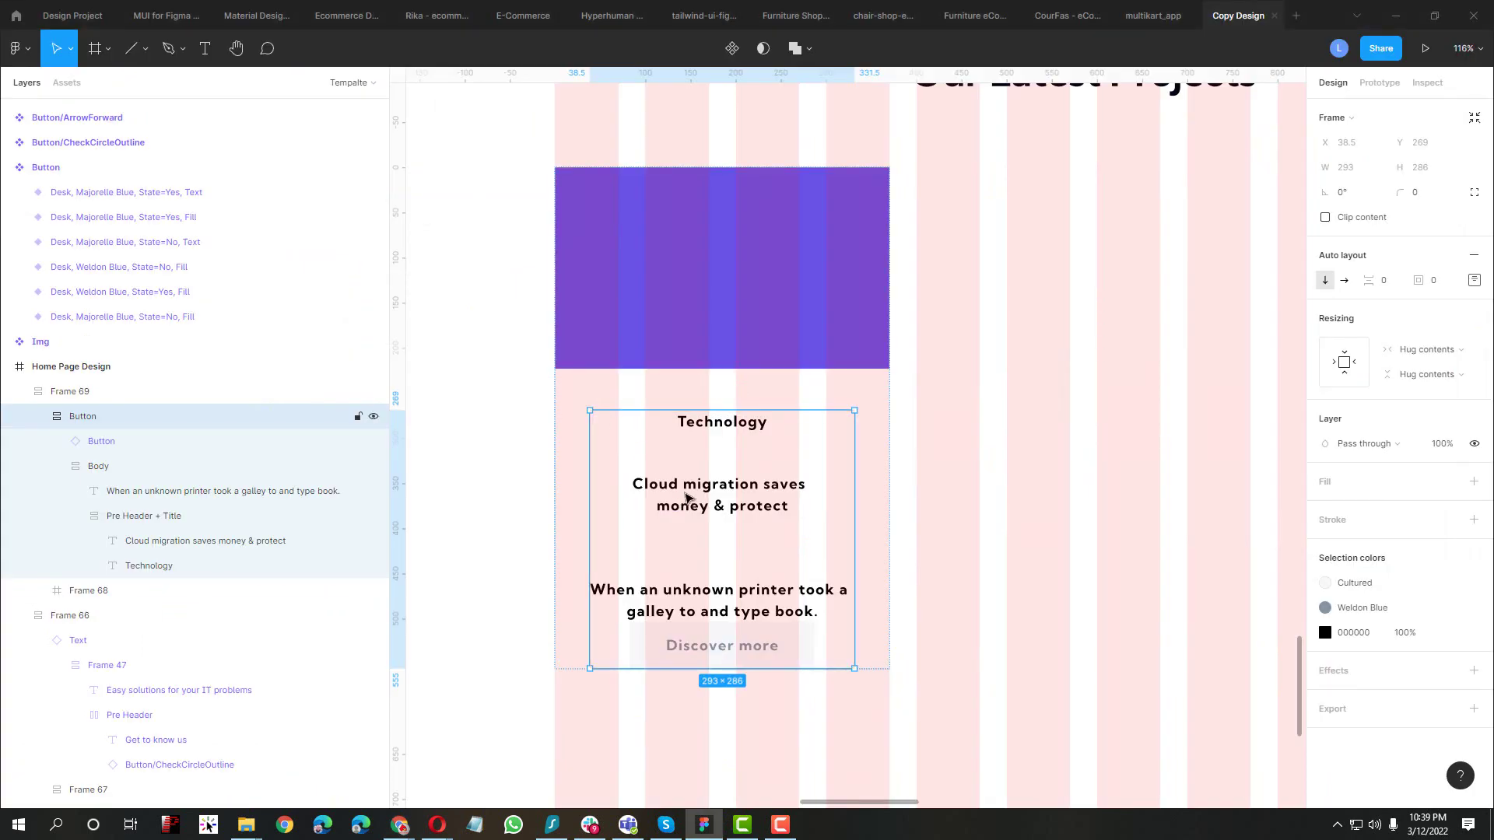
double_click(690, 498)
double_click(696, 489)
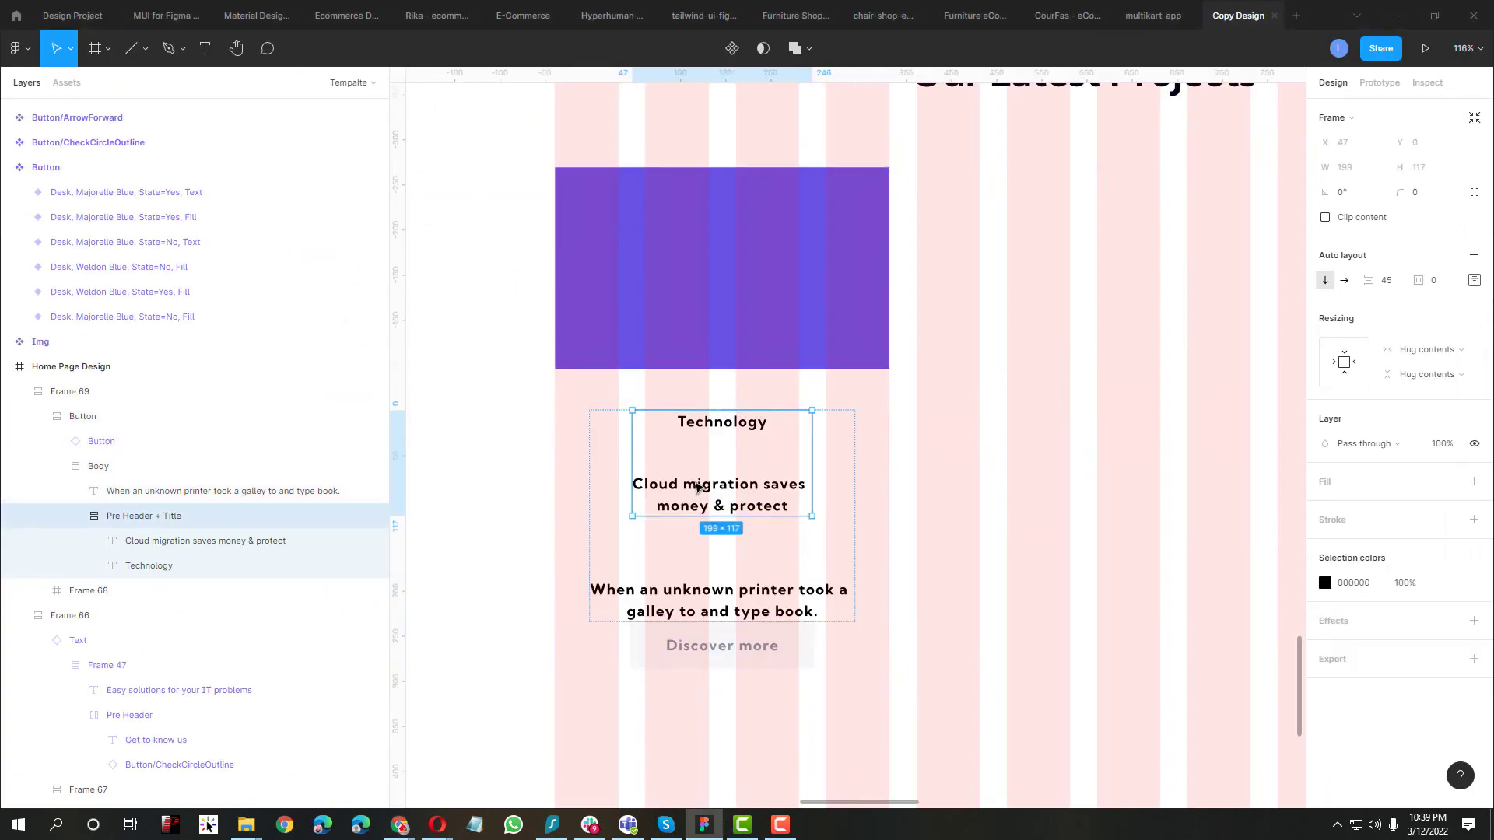
click(1387, 281)
text(8)
key(Return)
Switch to Chrome and clear the Visual Inspector and spacing measurement overlays from the notech page
key(alt+Tab)
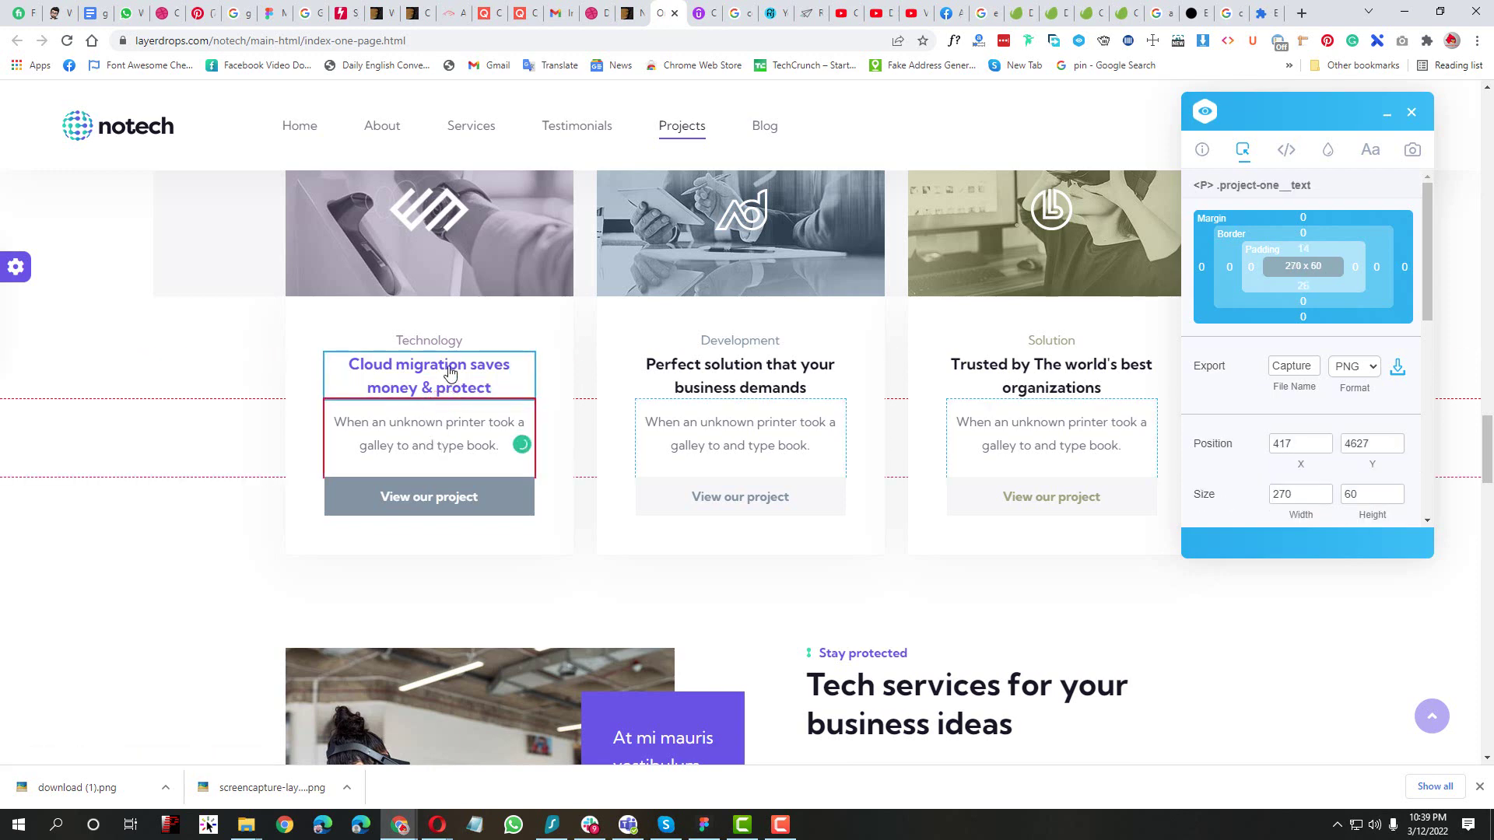
click(1411, 112)
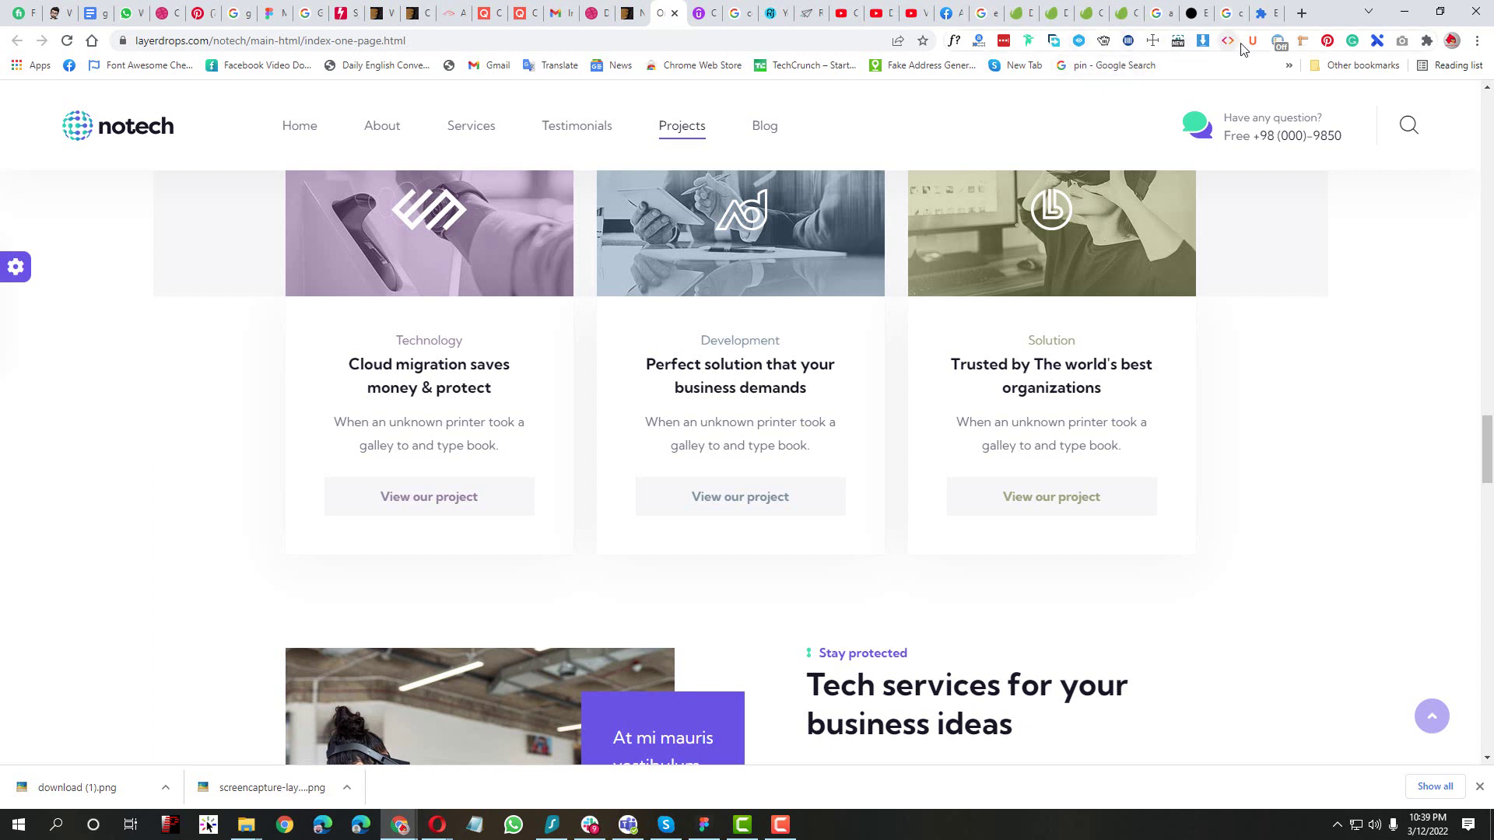
click(1280, 44)
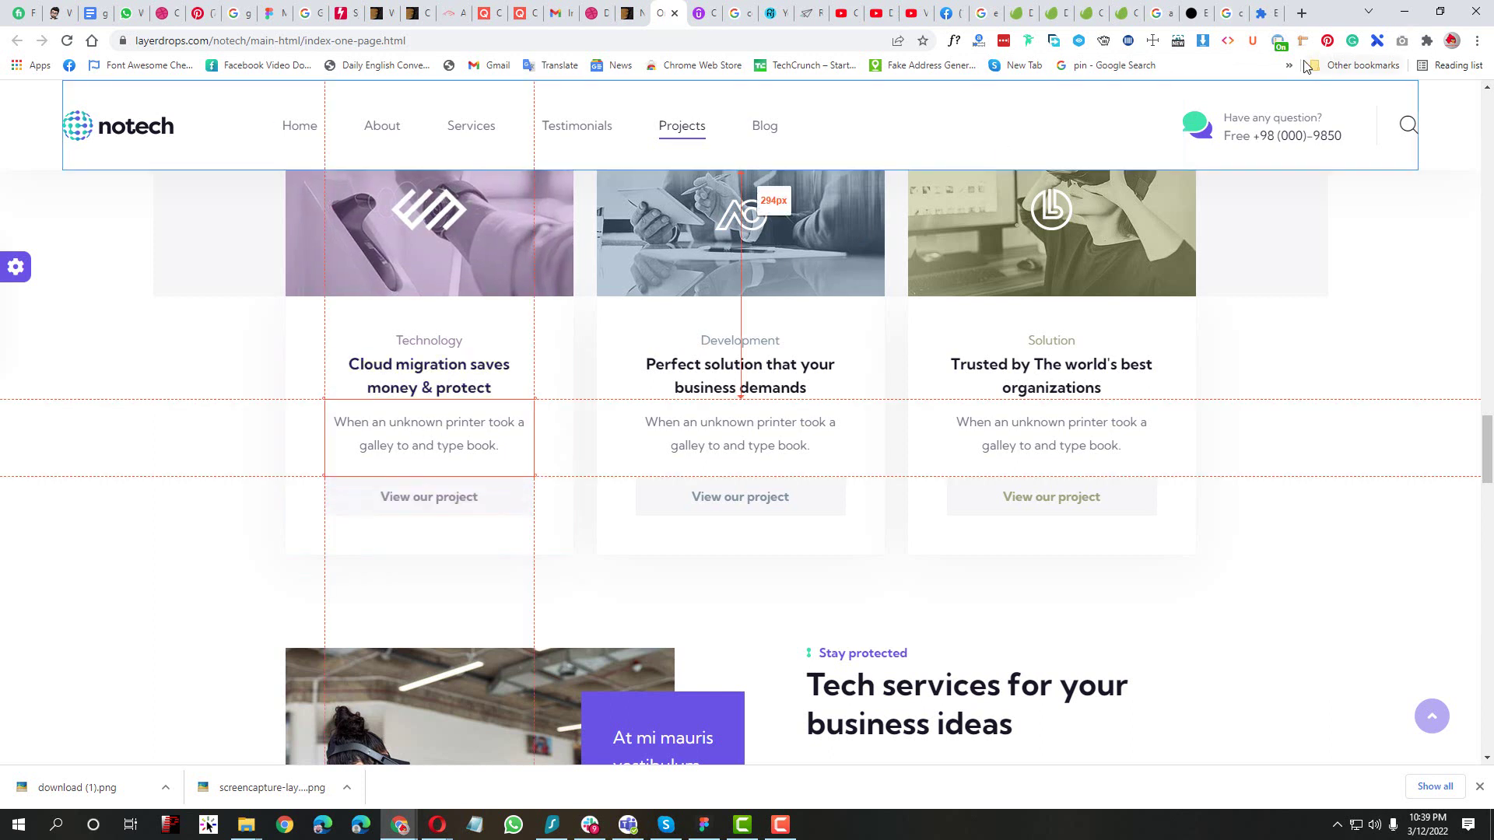
click(1280, 46)
Inspect the first project card's description paragraph in DevTools and examine its computed box model for padding
right_click(580, 551)
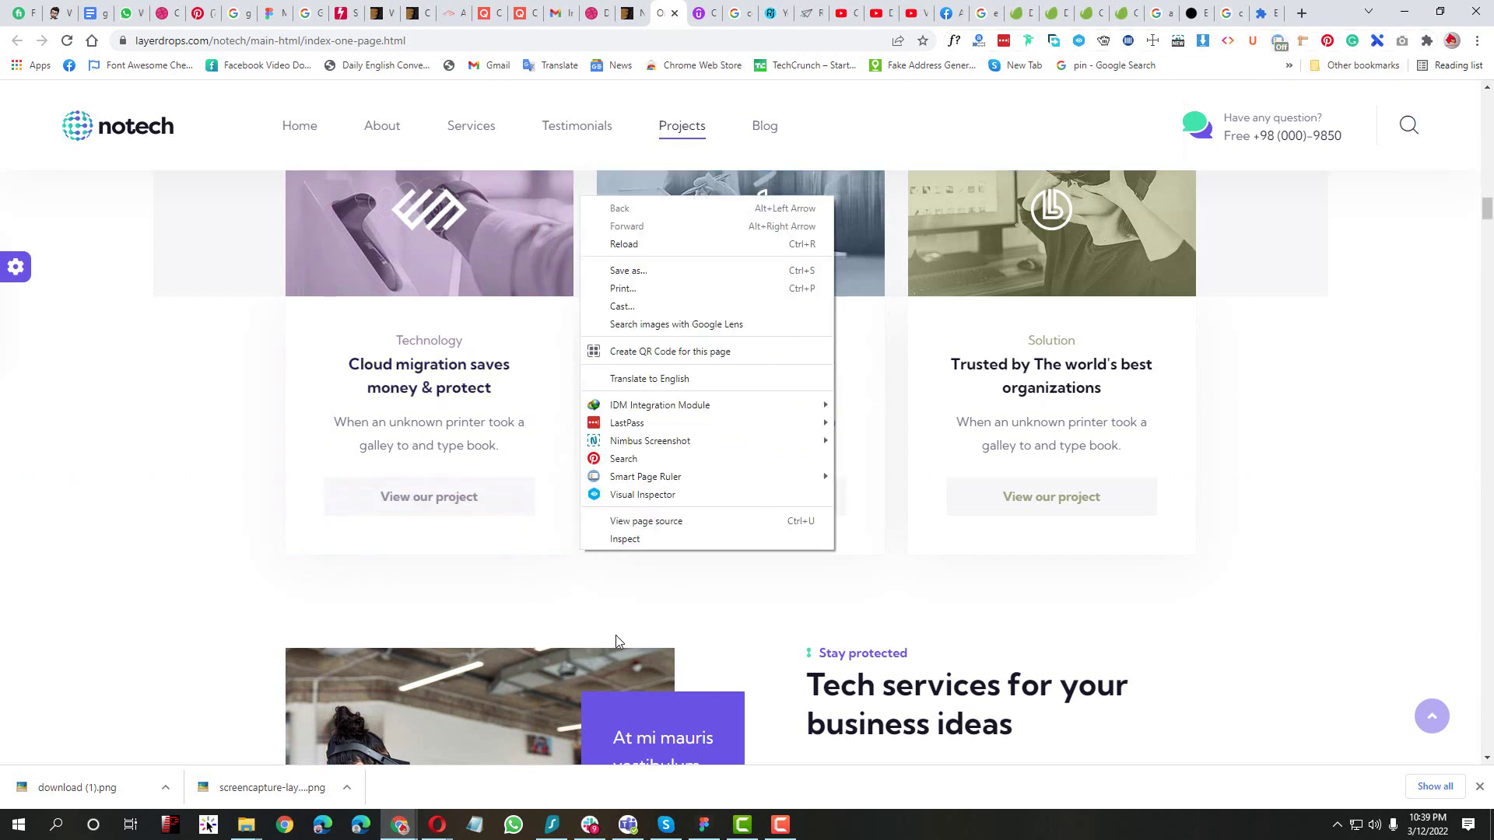
click(652, 543)
scroll(234, 400, down, 3)
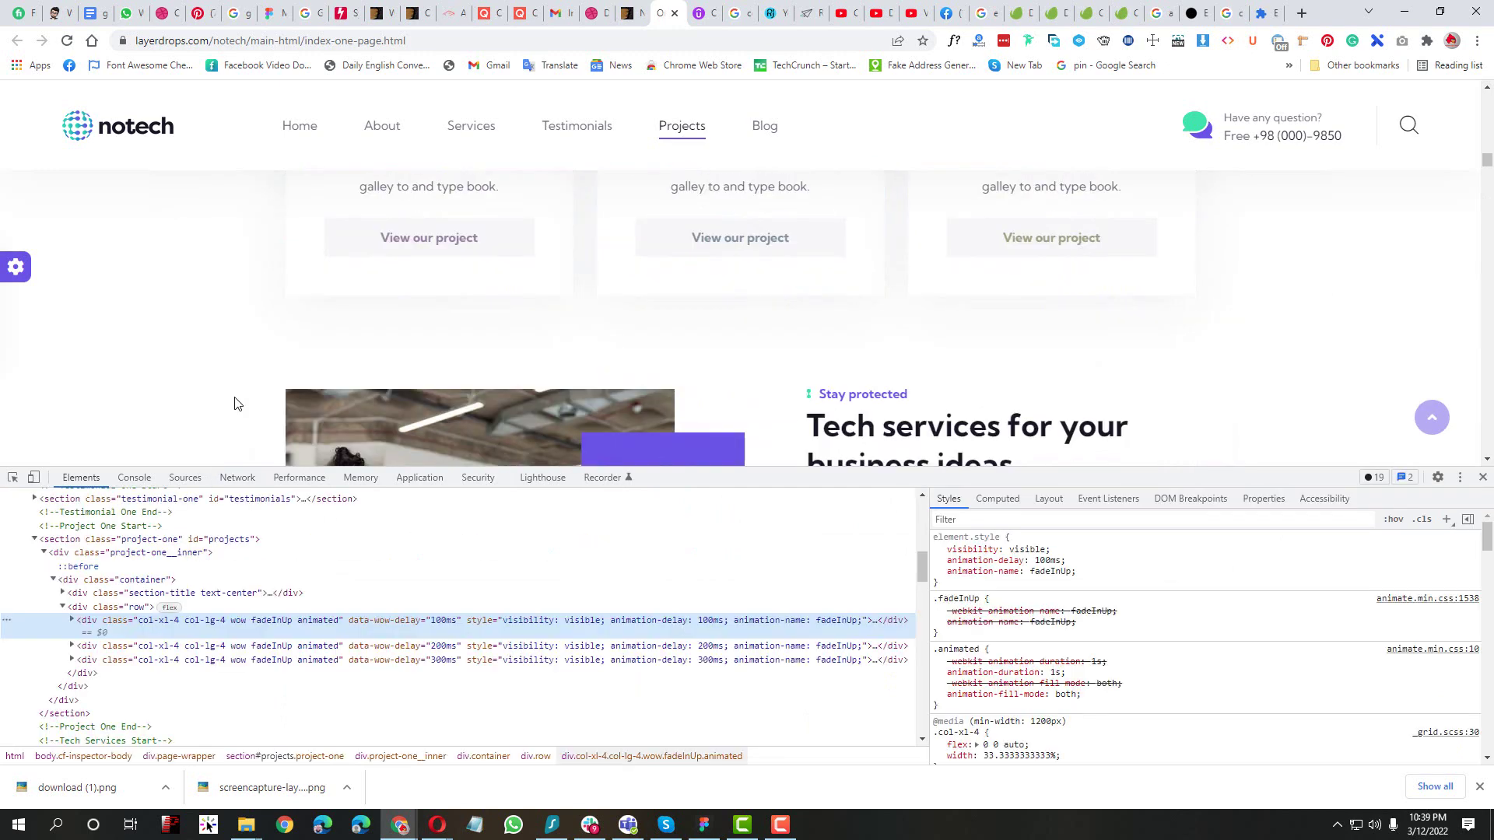
scroll(238, 403, up, 2)
click(12, 478)
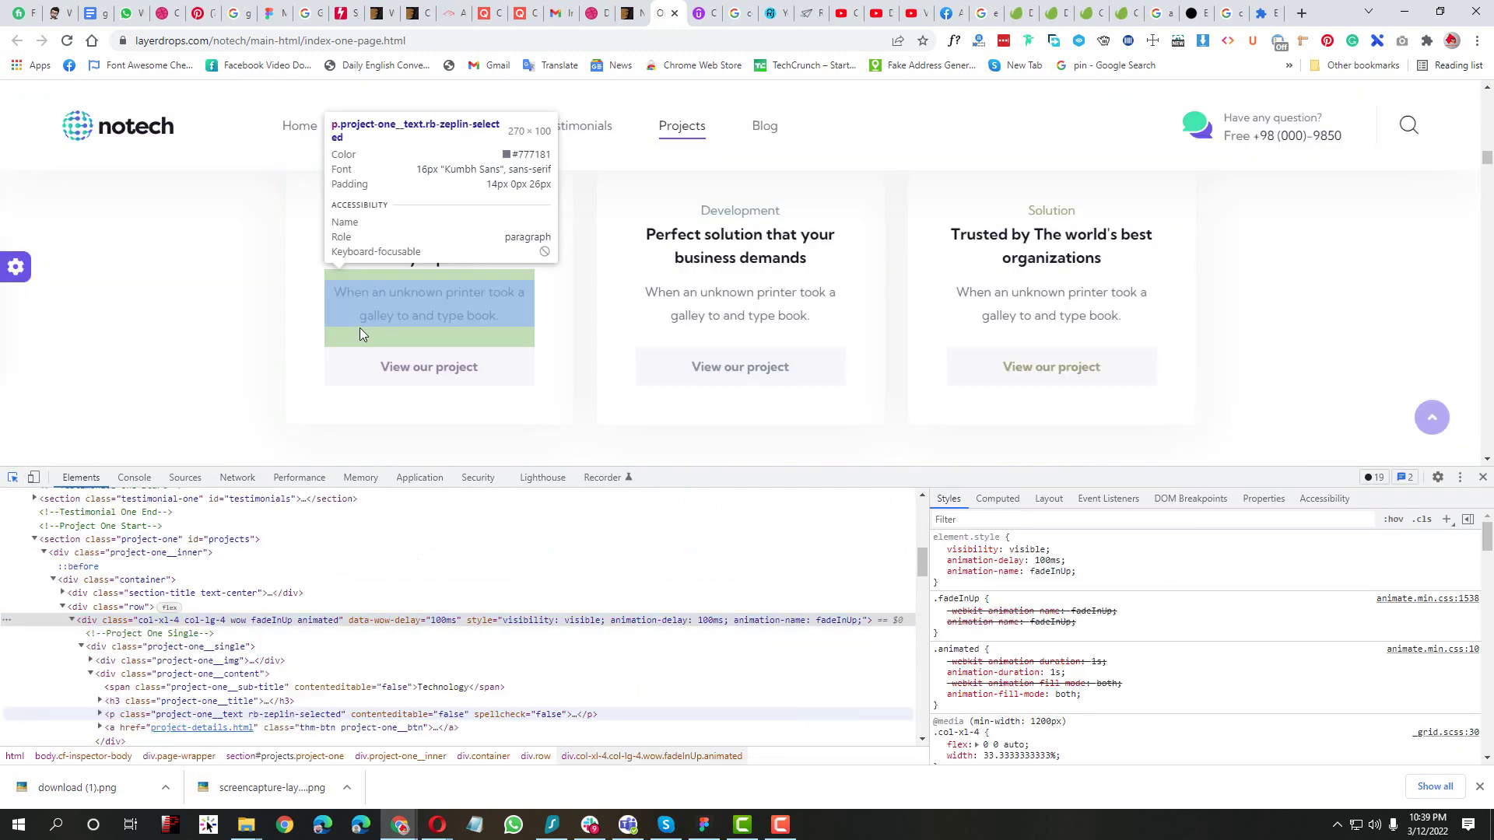
click(400, 317)
click(12, 478)
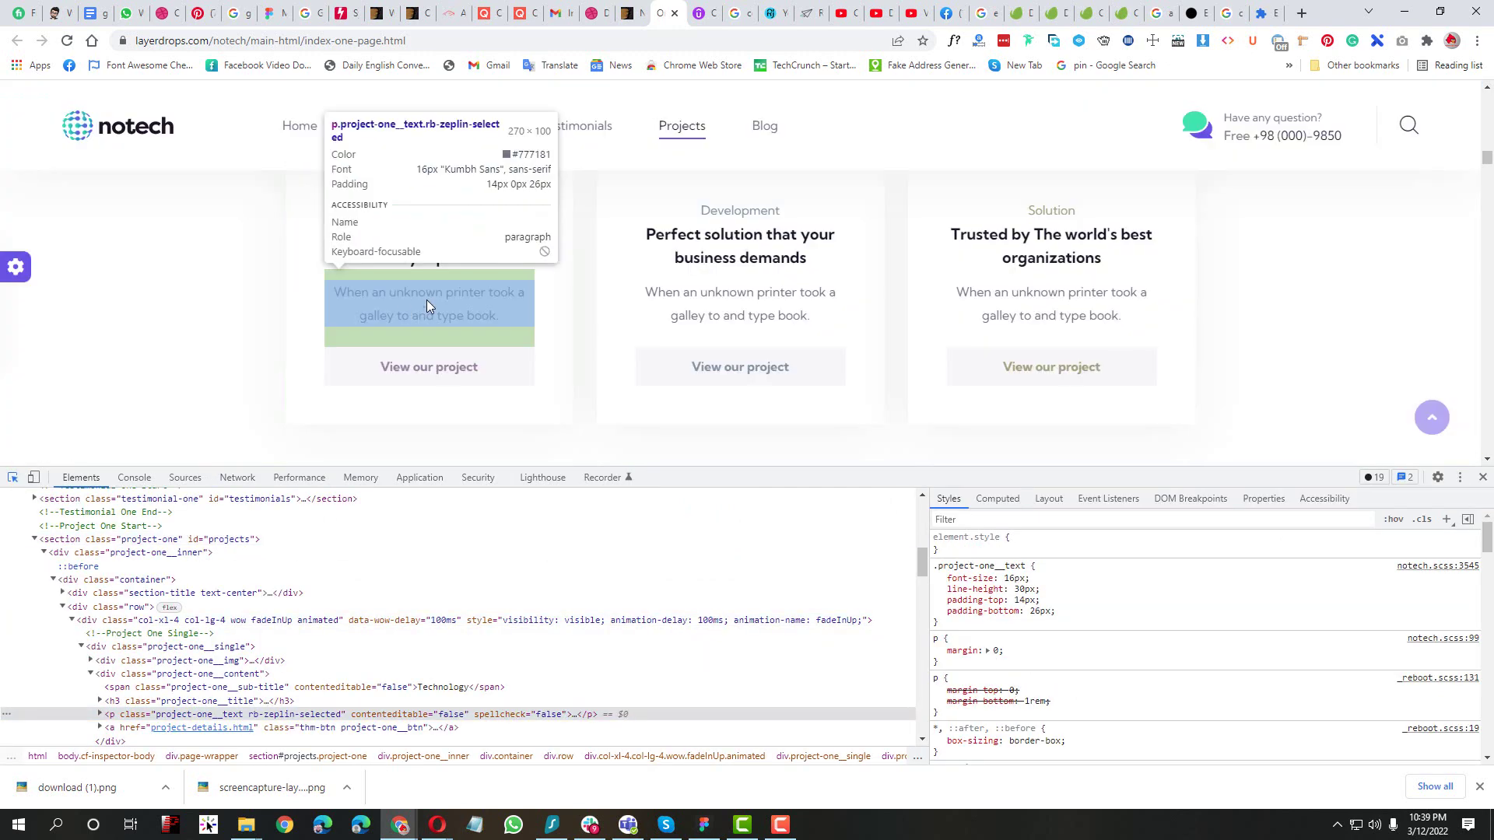
click(427, 300)
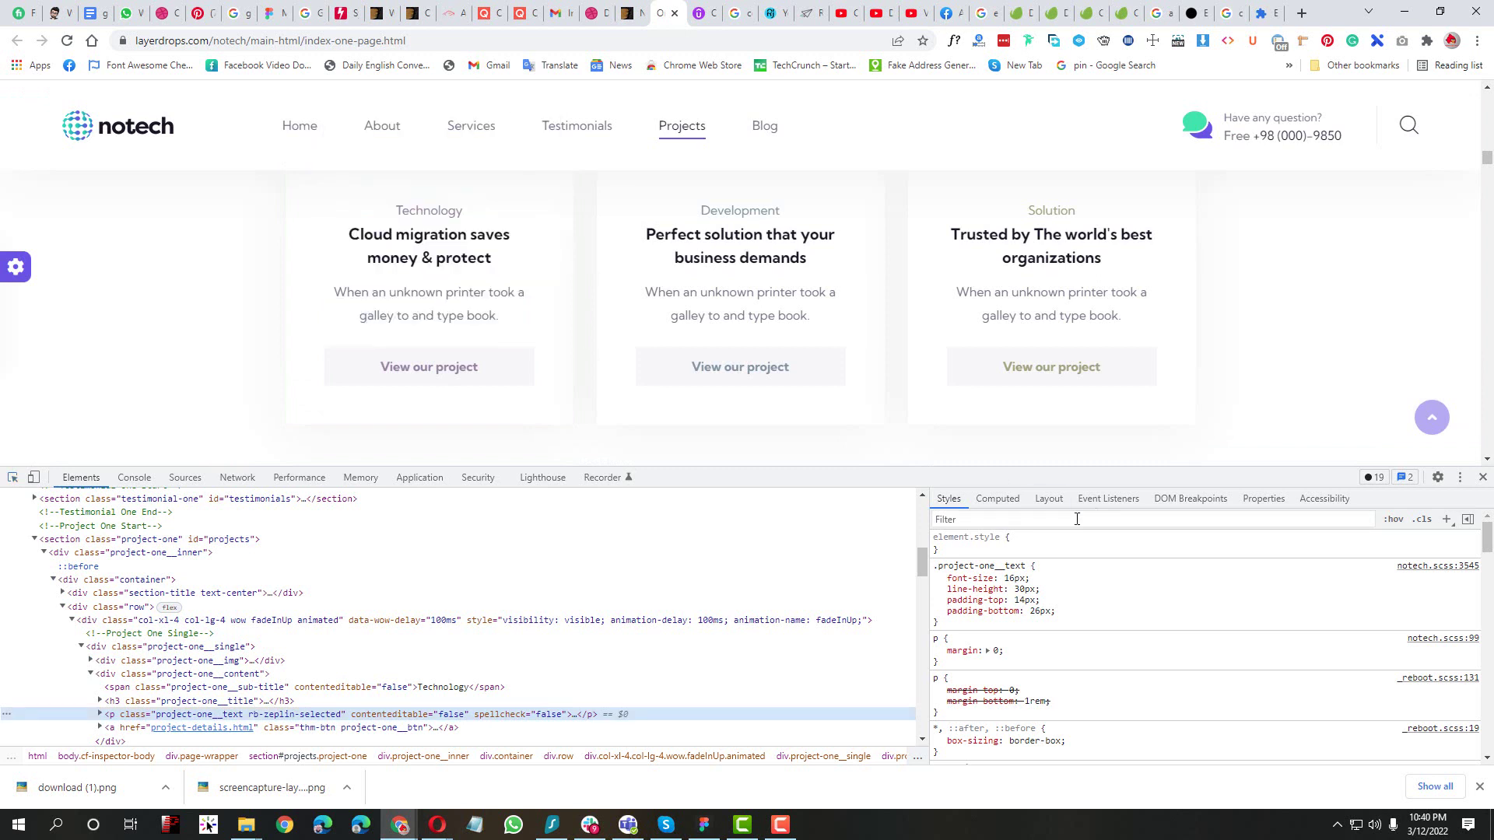
click(996, 500)
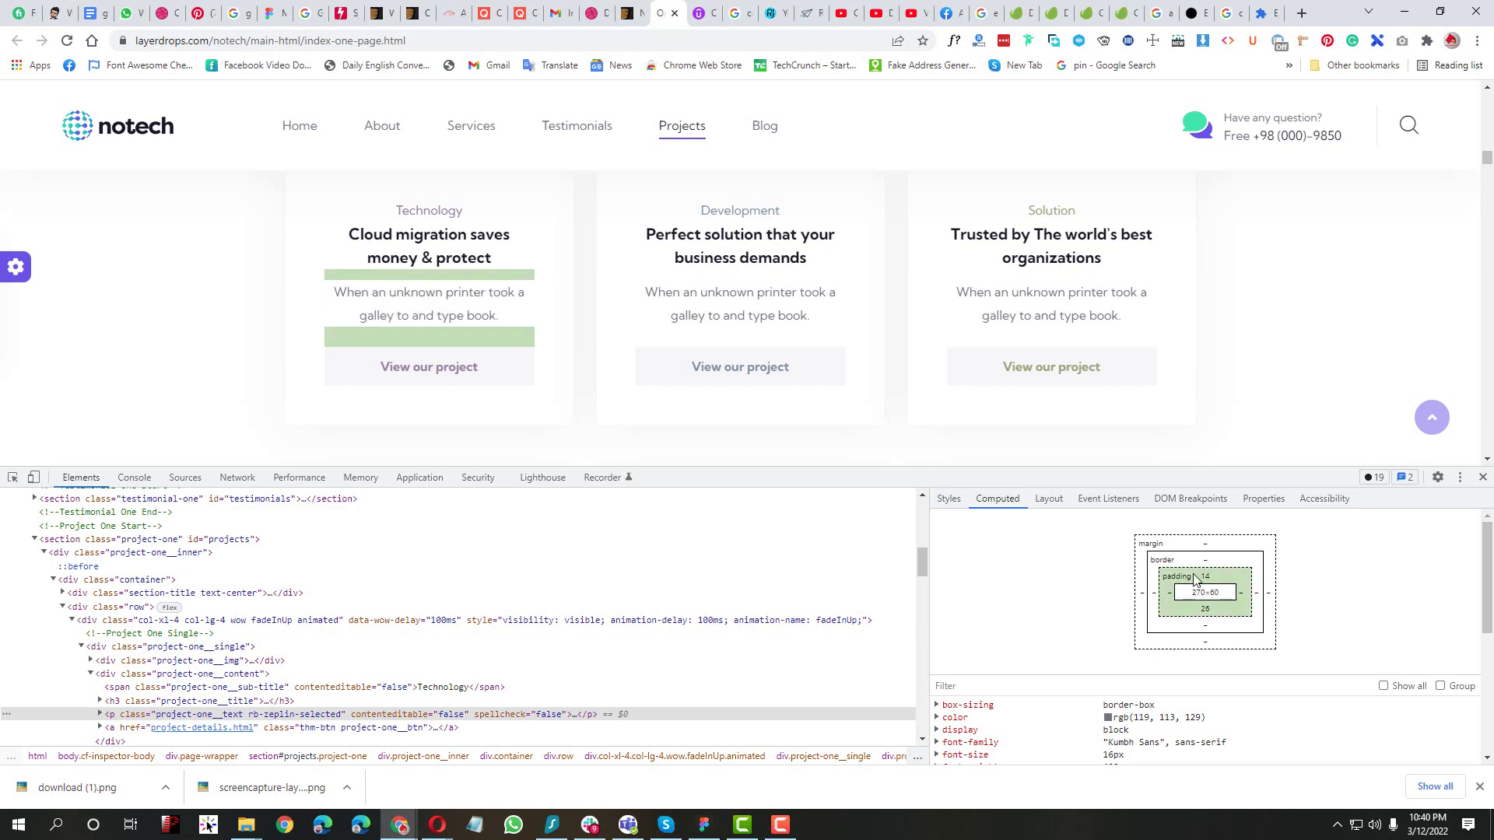
Return to Figma and set the Body frame's vertical auto layout spacing to 16
key(alt+Tab)
click(844, 534)
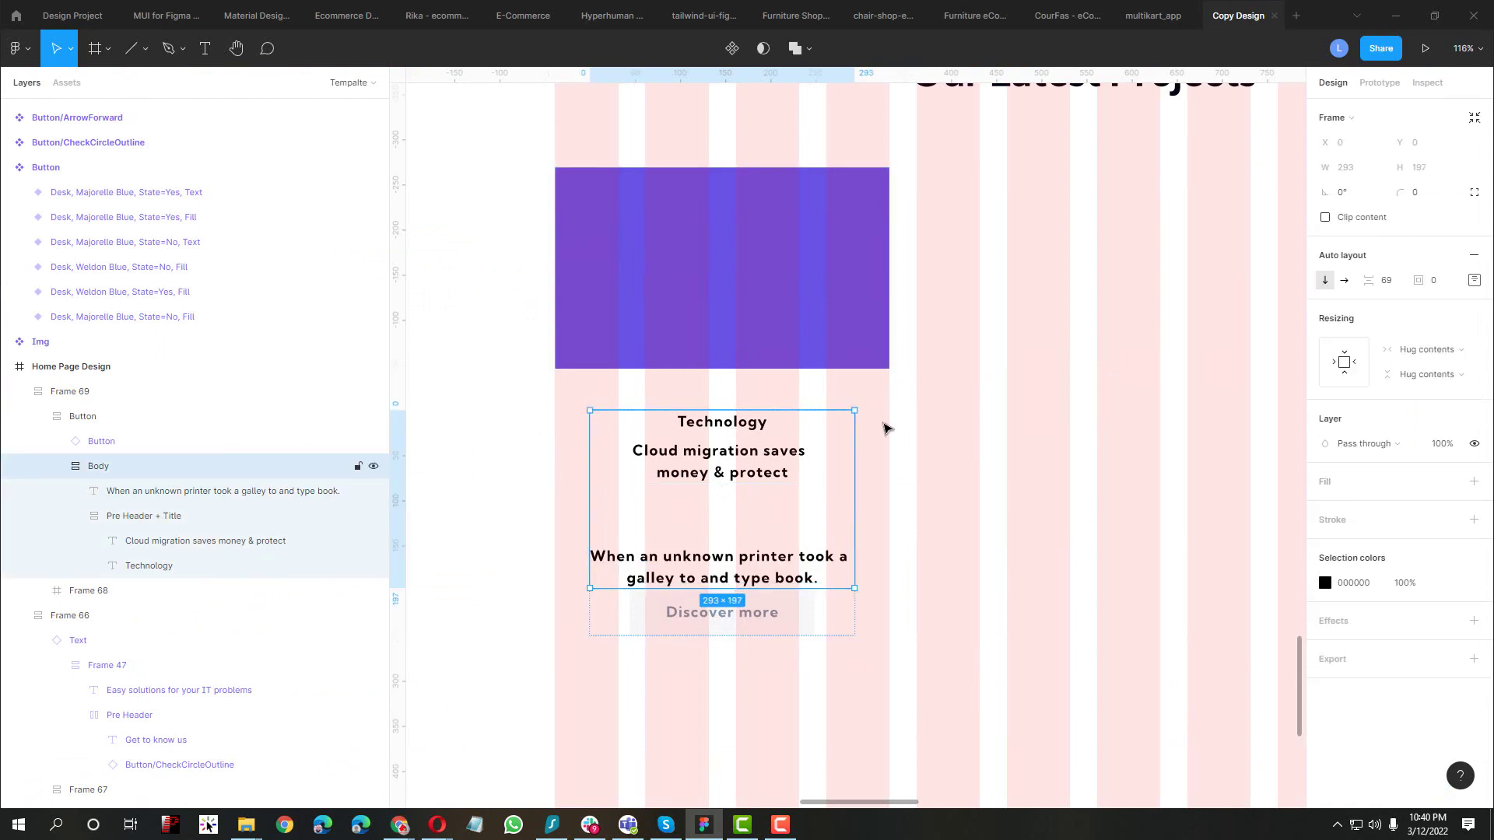
click(1394, 289)
key(Return)
Recheck the description paragraph's padding in Chrome, and set the spacing between Body and the Discover more button to 28 in Figma
key(alt+Tab)
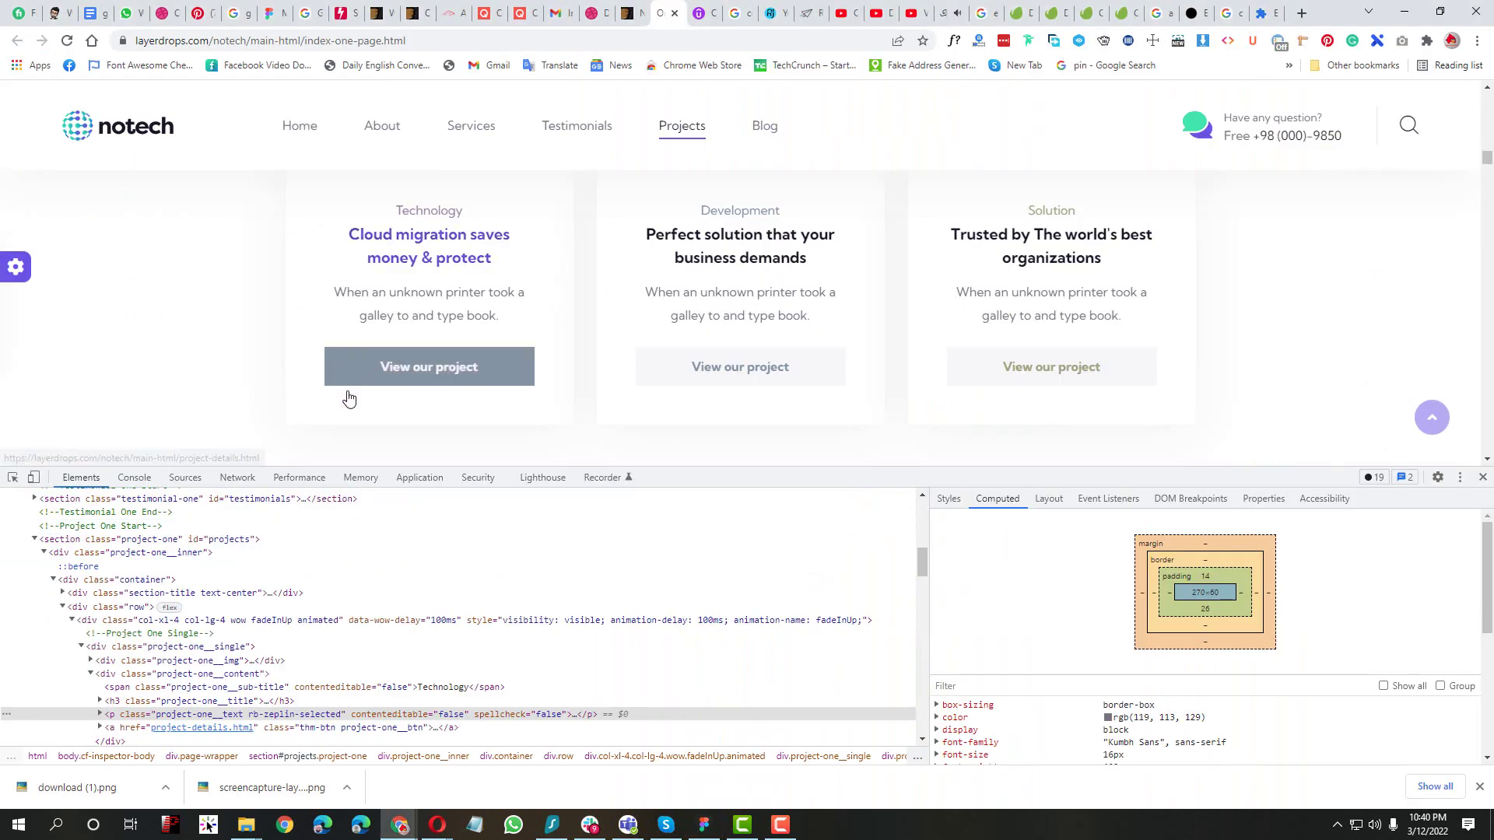
click(12, 477)
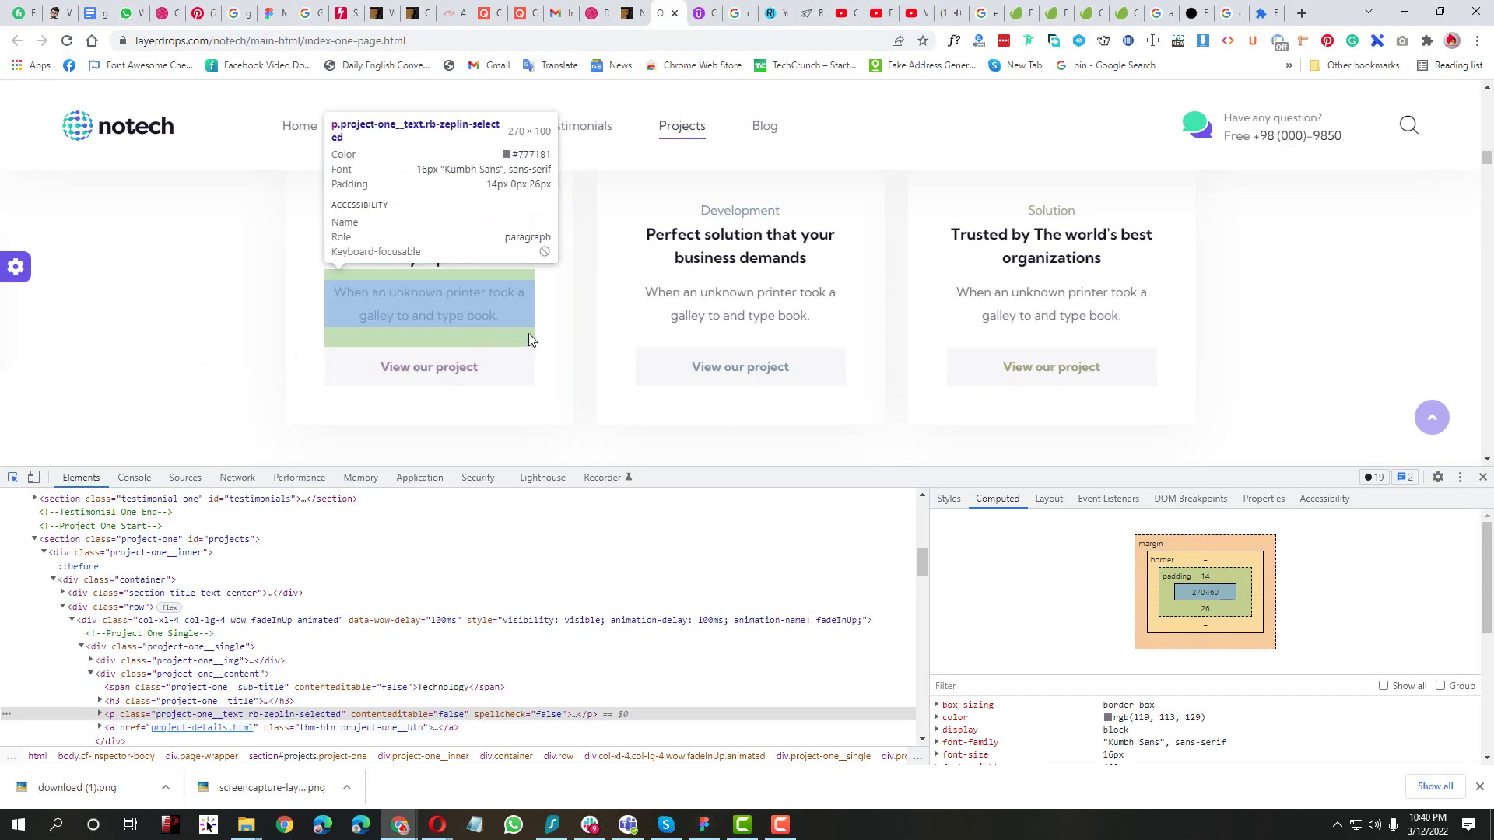
click(529, 334)
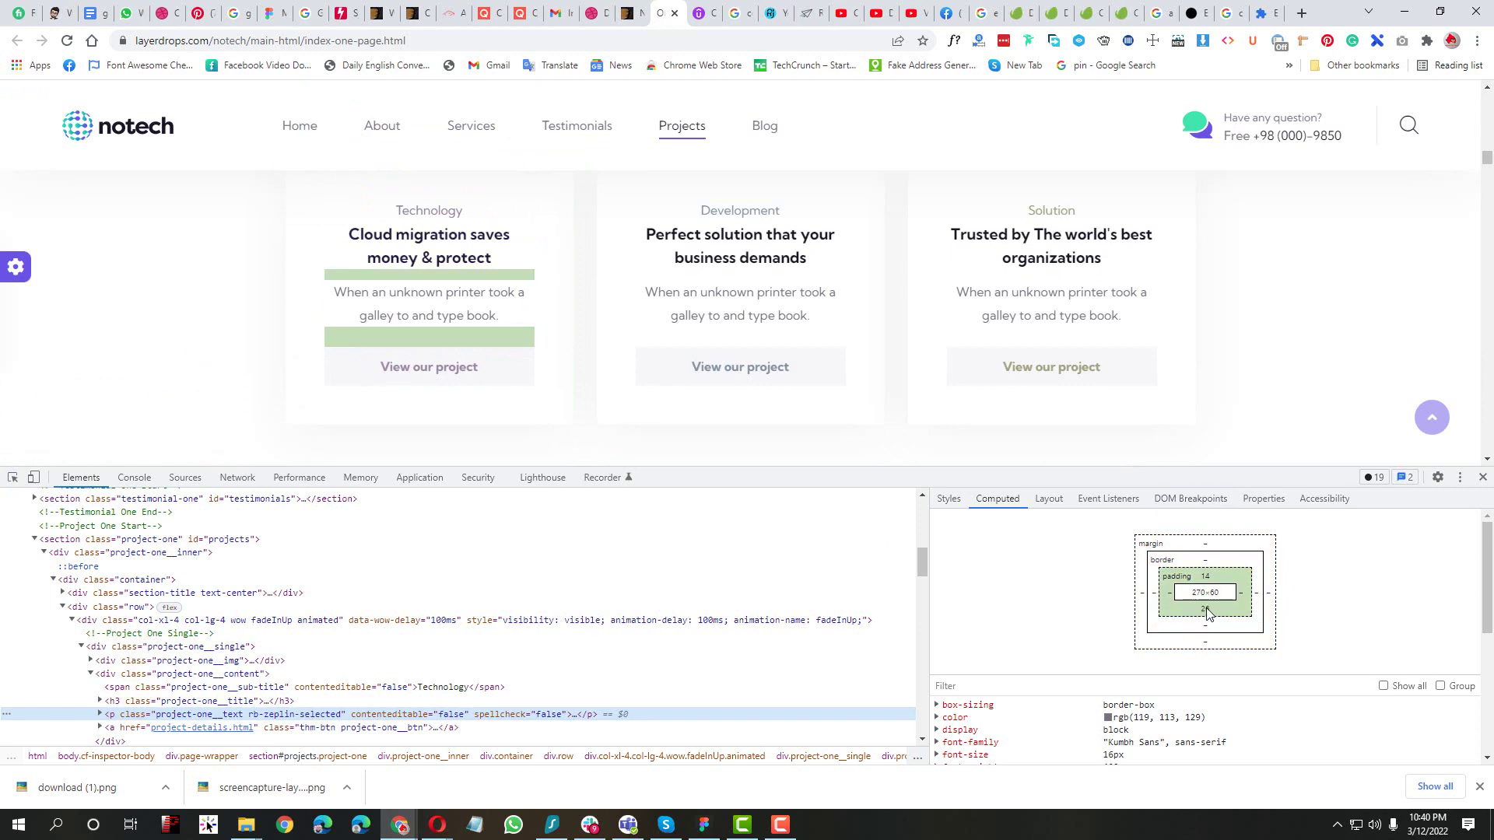
key(alt+Tab)
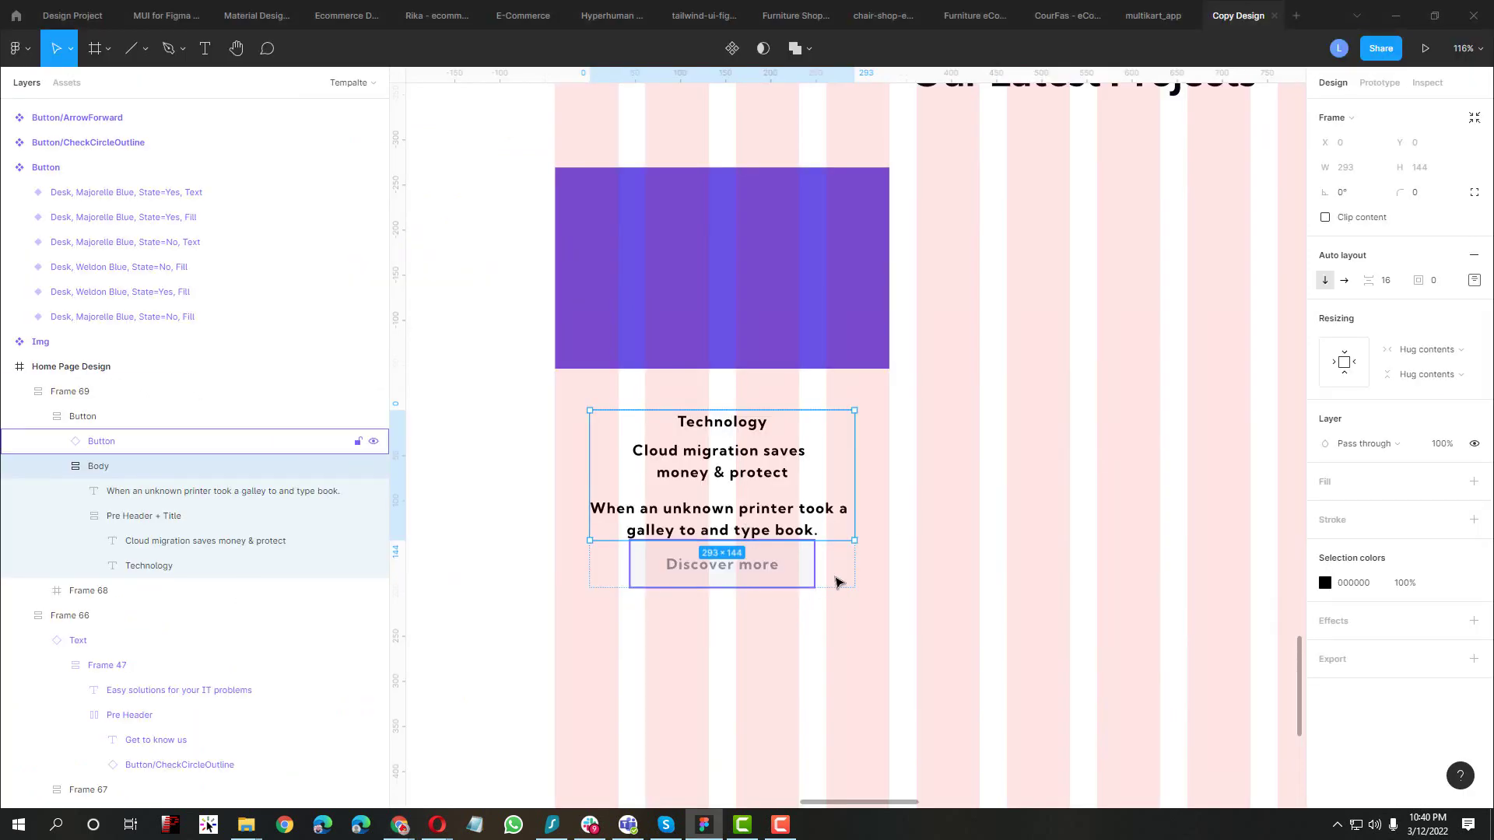
click(1400, 282)
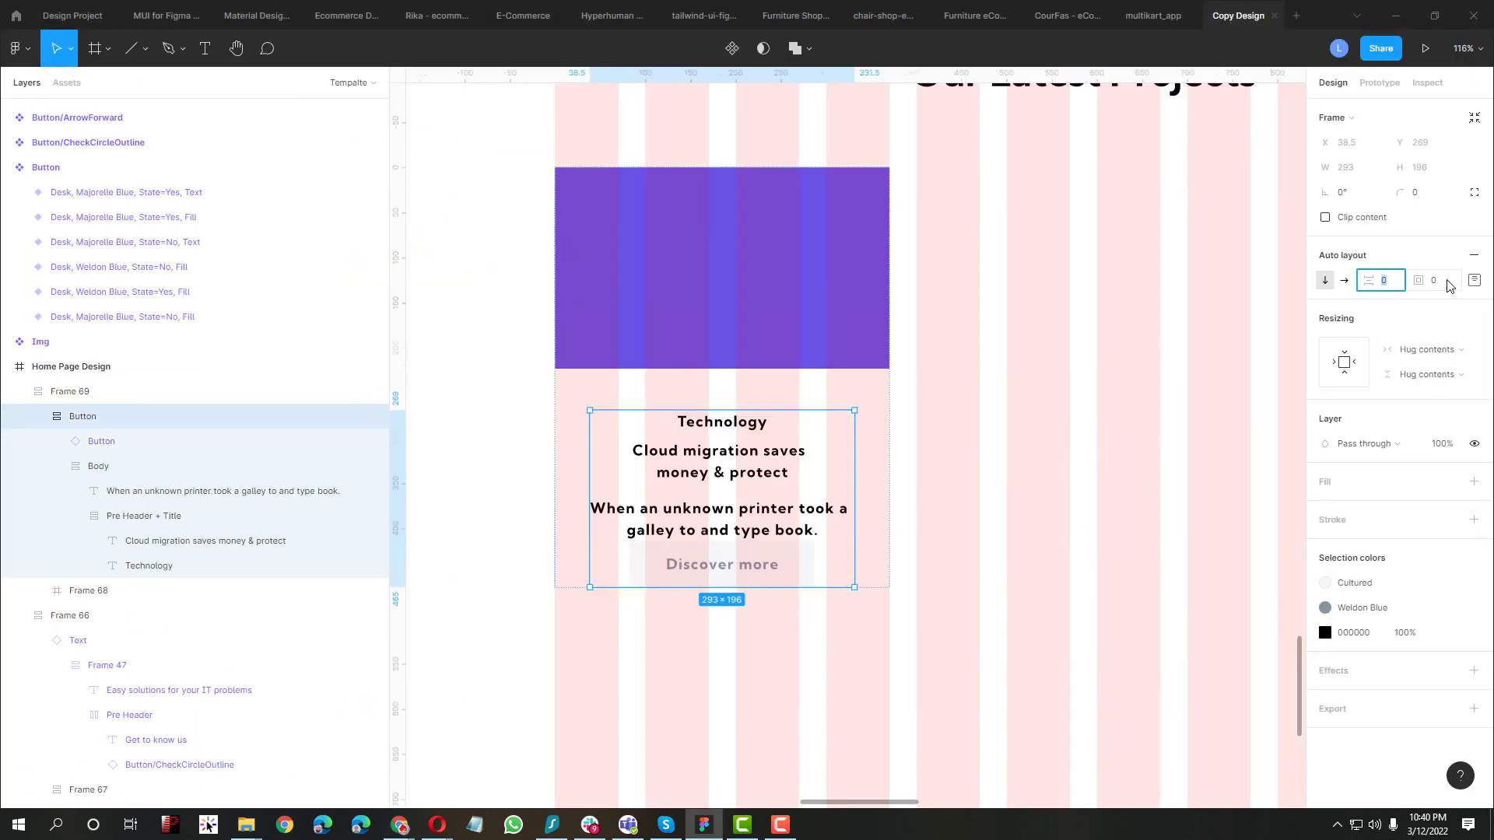
text(28)
key(Return)
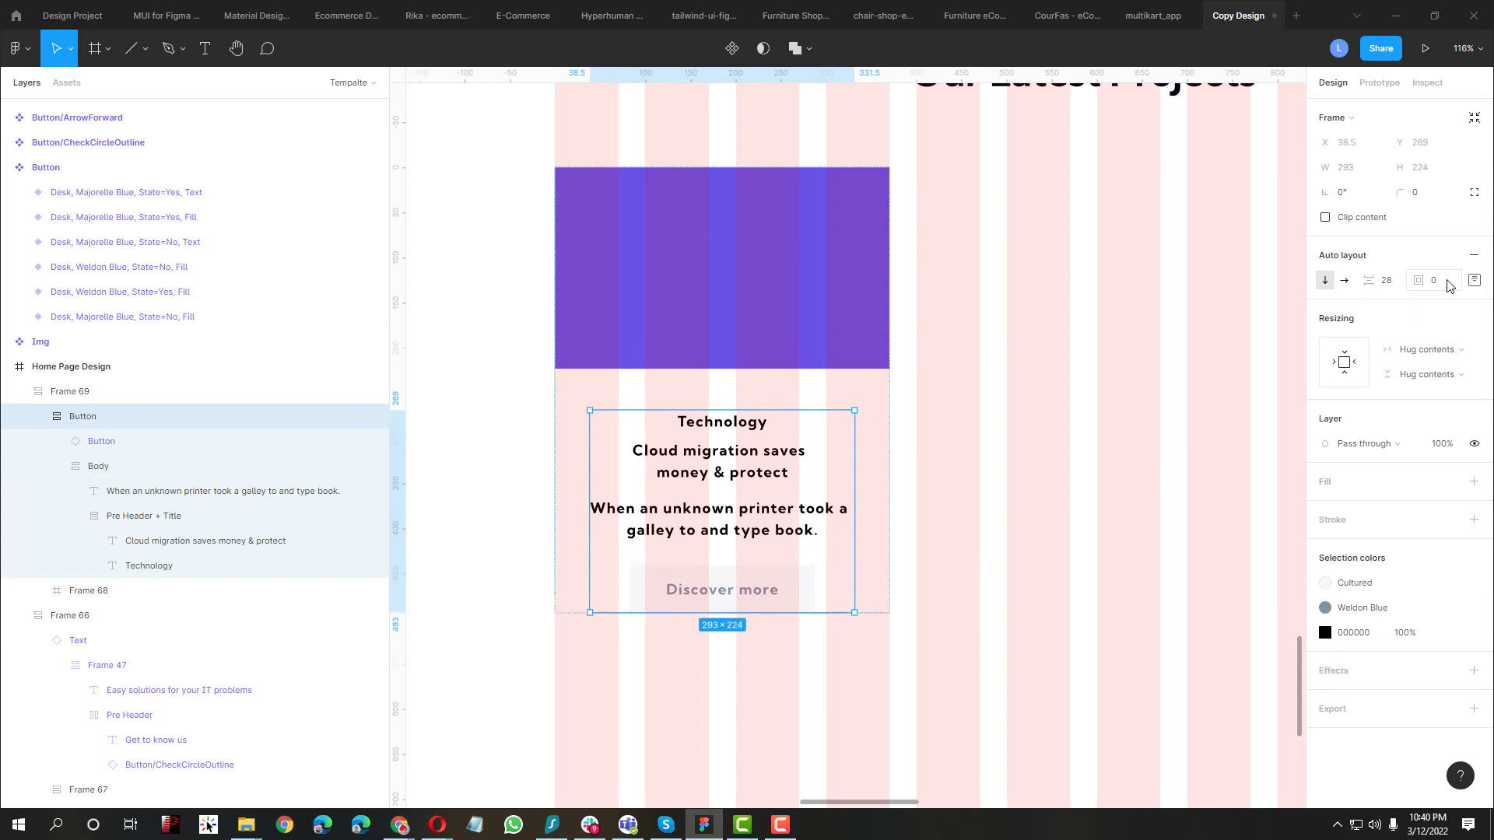
click(870, 437)
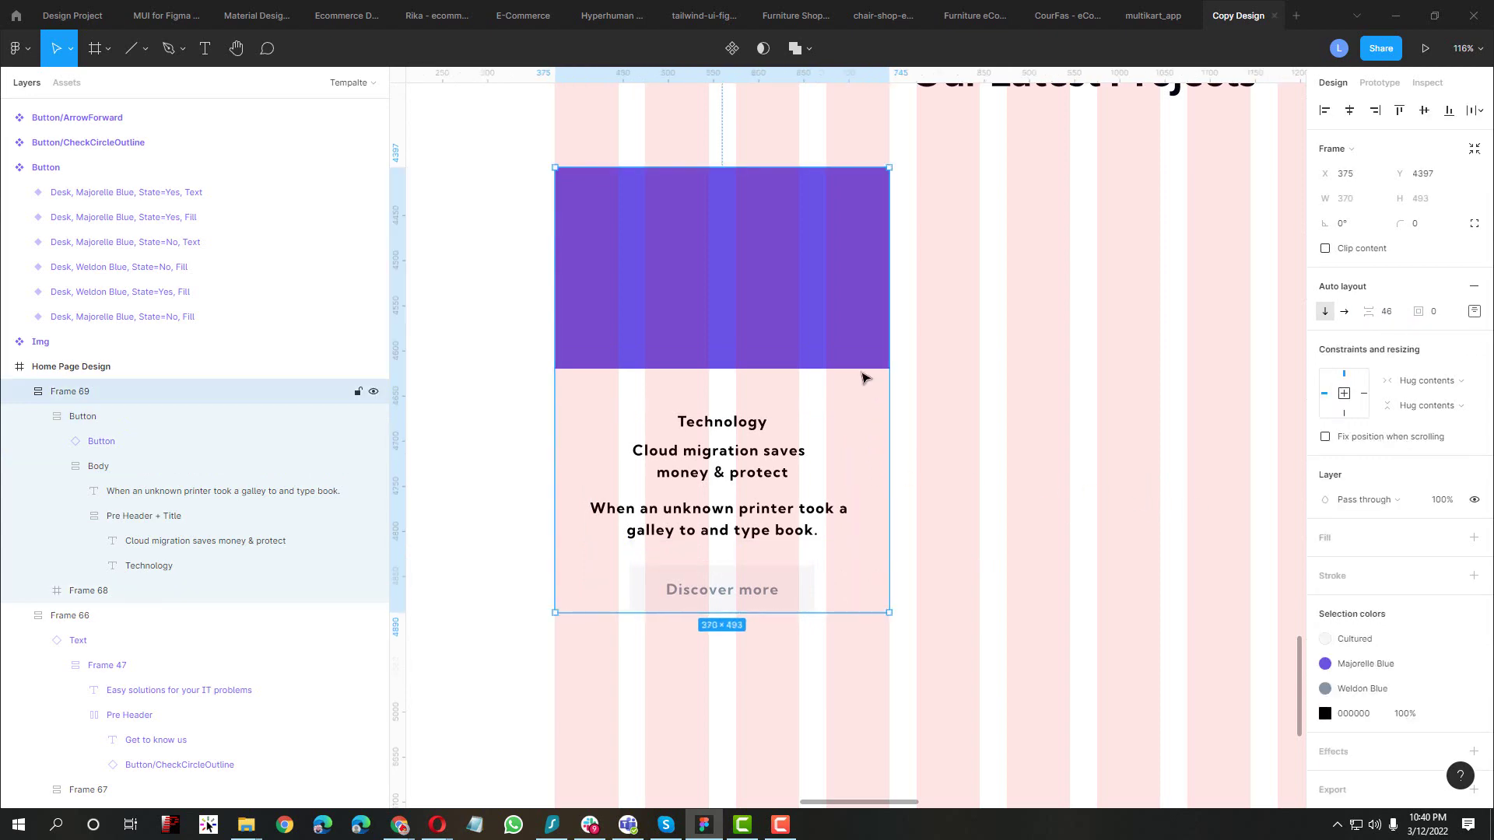
scroll(769, 361, down, 3)
Examine the fonts of the first project card's Technology label and title in Chrome with WhatFont
key(alt+Tab)
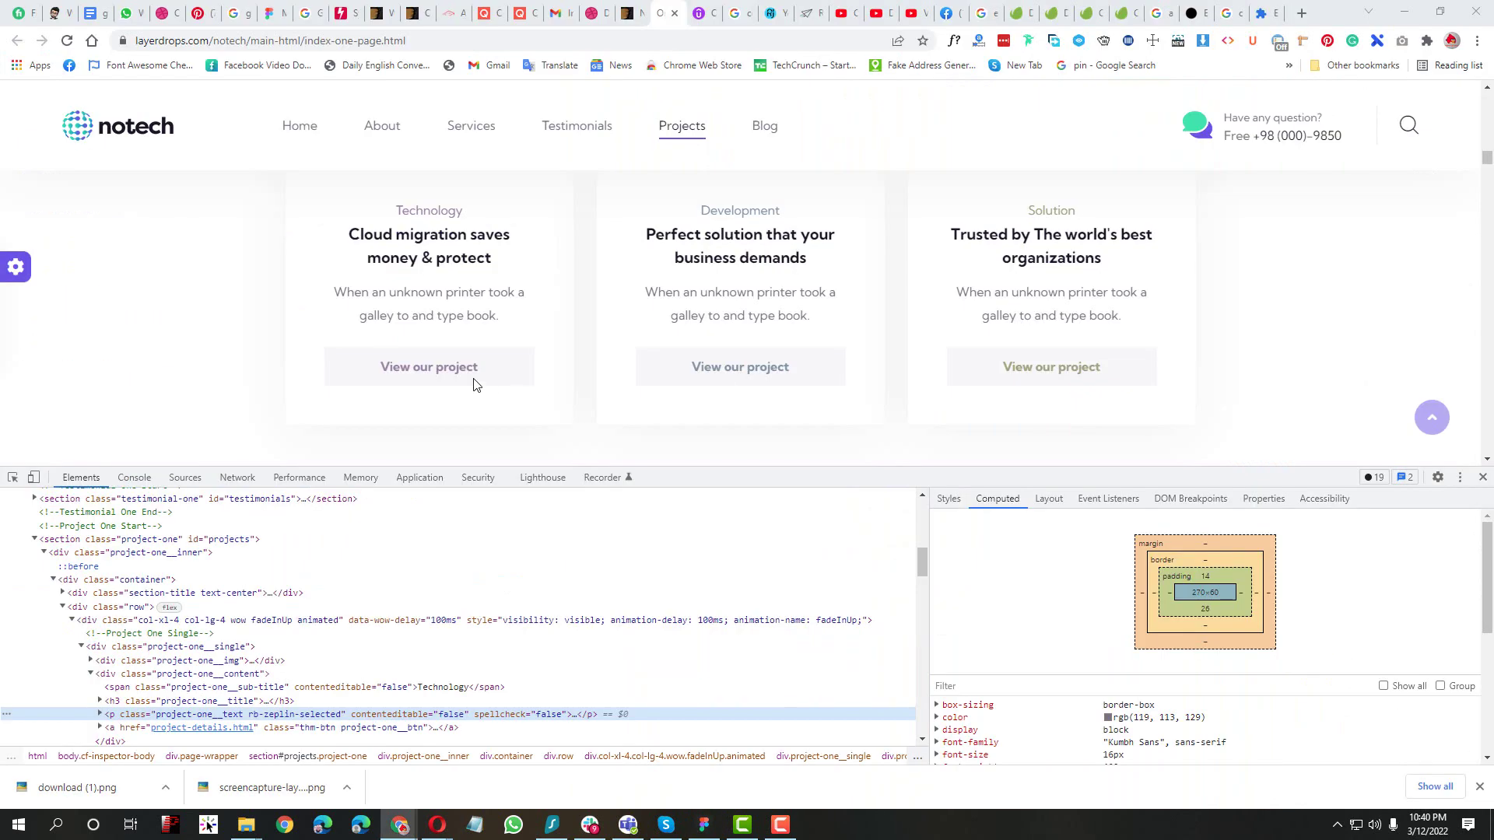
scroll(878, 220, up, 2)
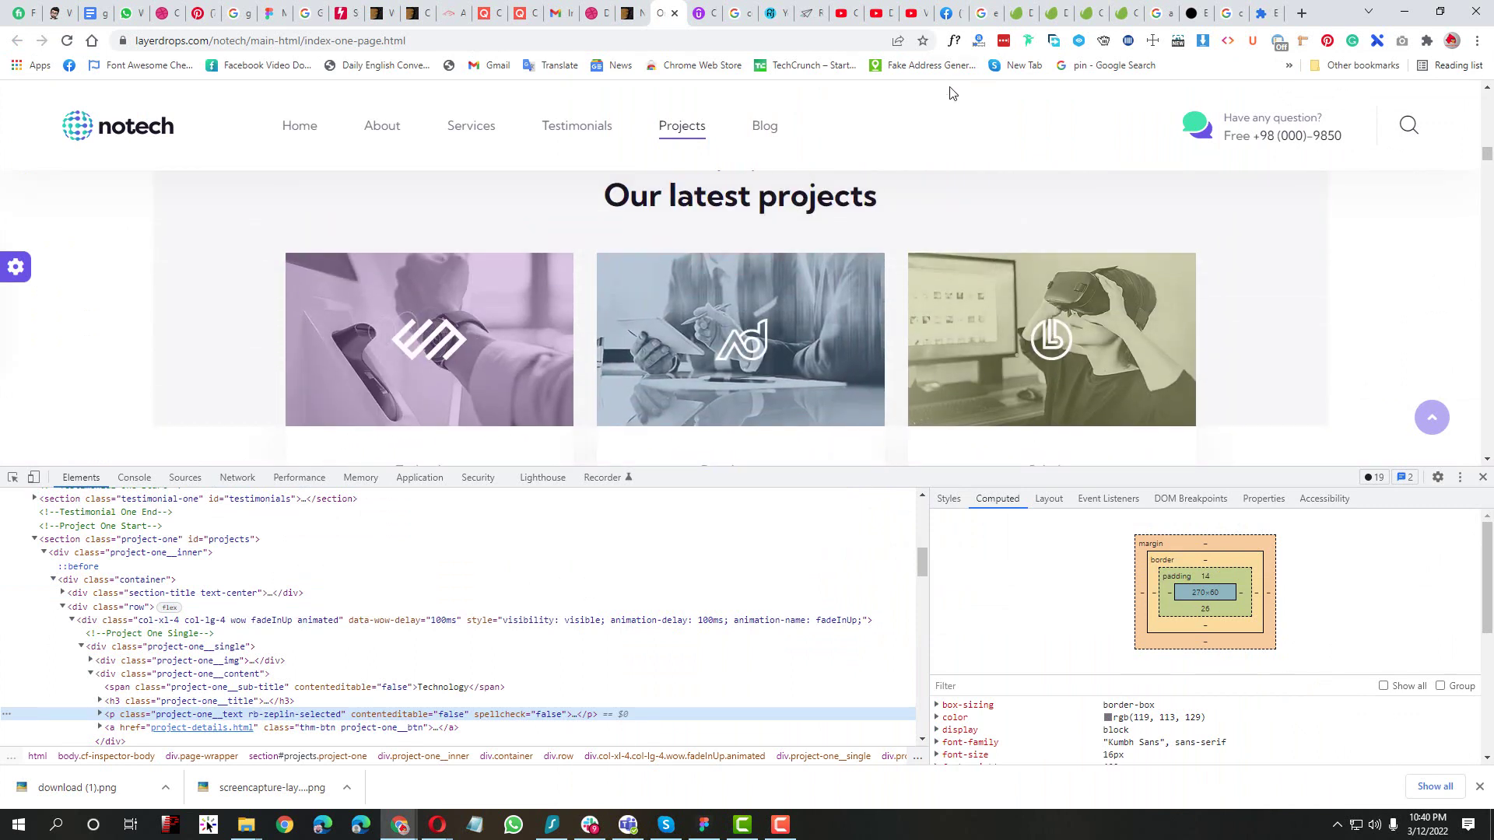
scroll(948, 94, down, 1)
click(954, 40)
click(433, 347)
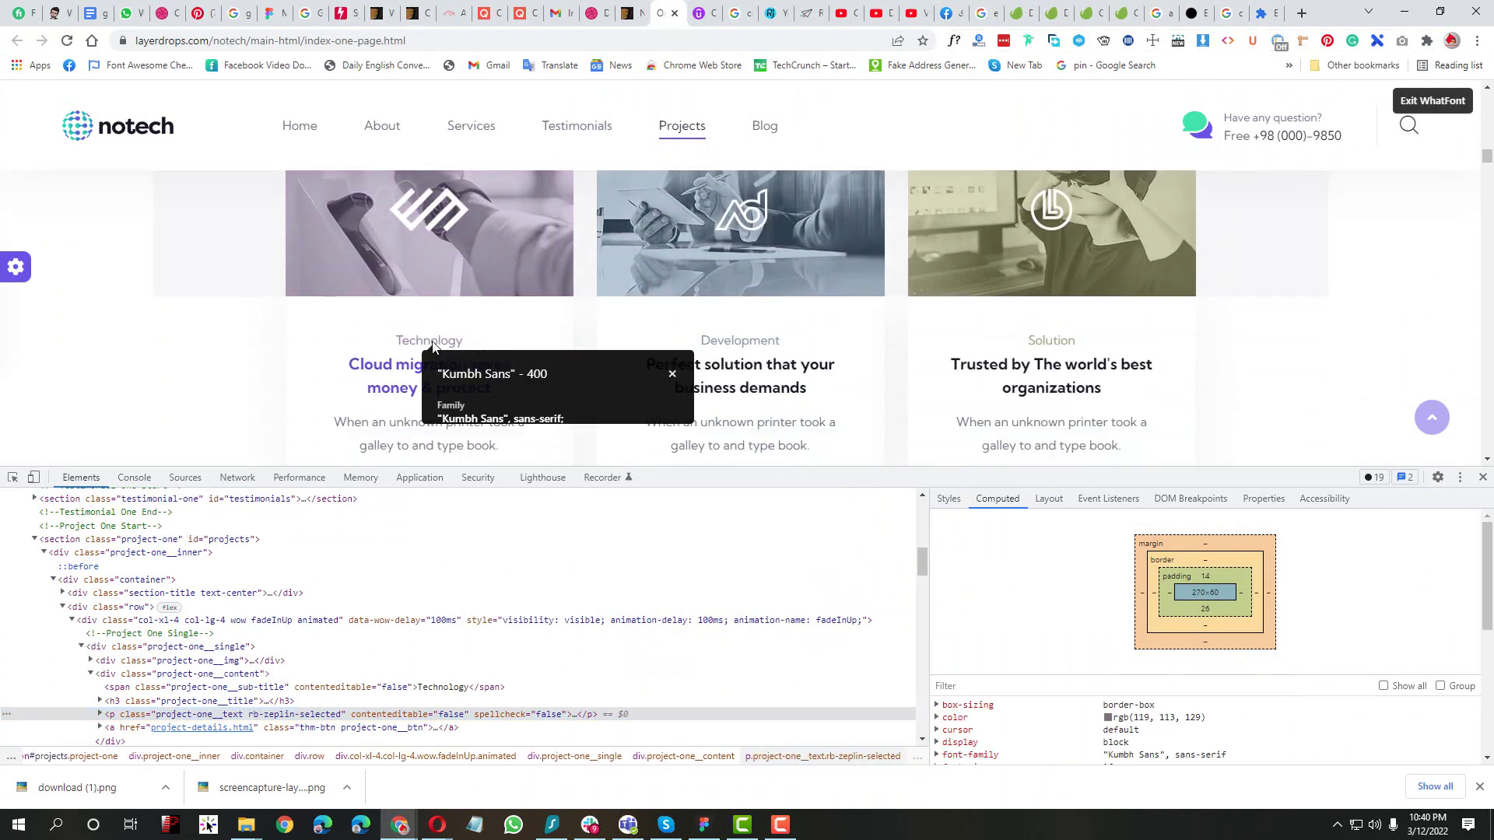
scroll(513, 441, down, 2)
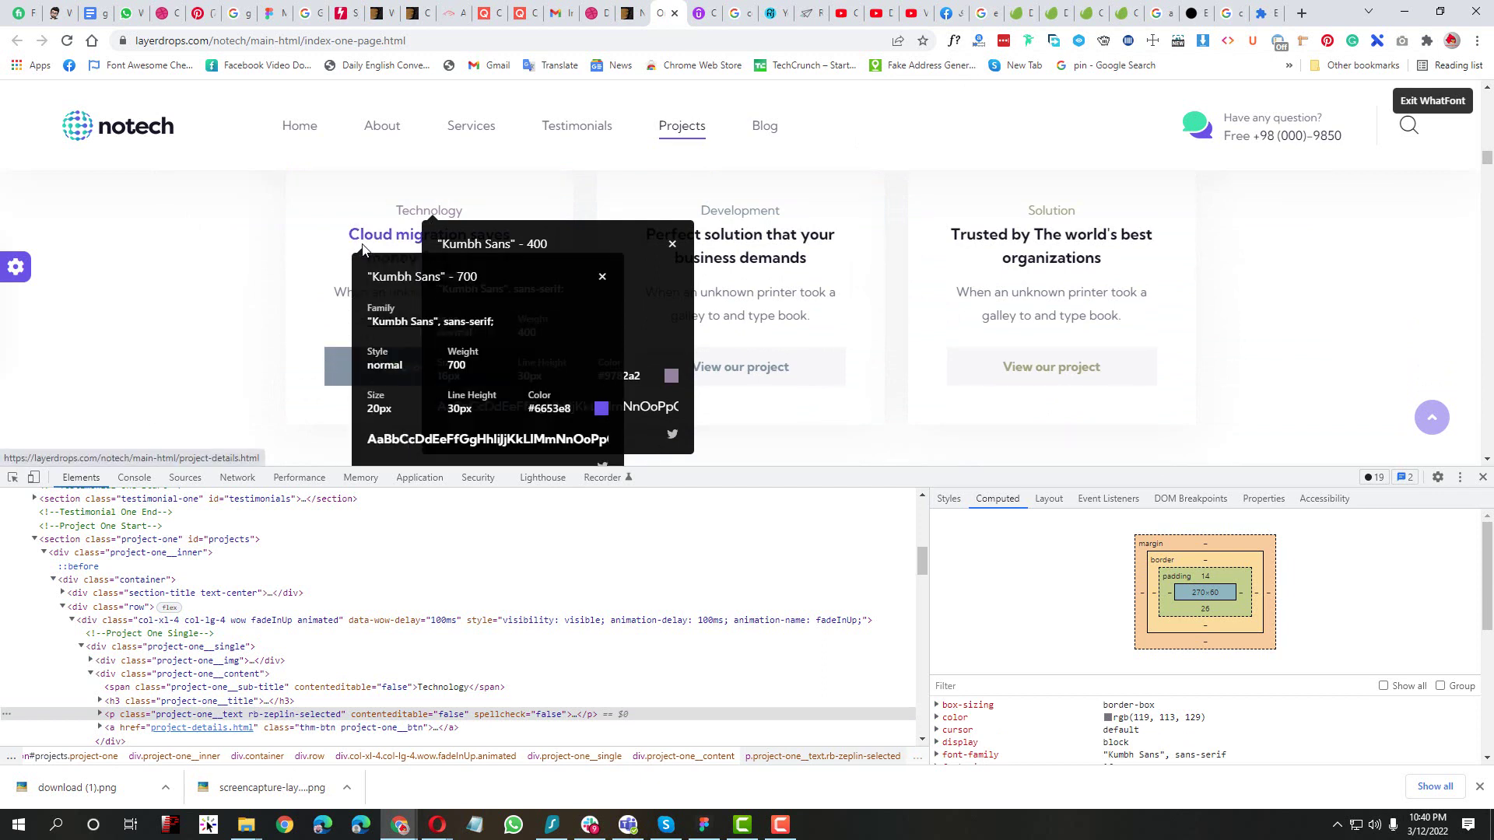
Return to Figma and apply the Body 2 - Regular Desk text style to the card's Technology label
key(alt+Tab)
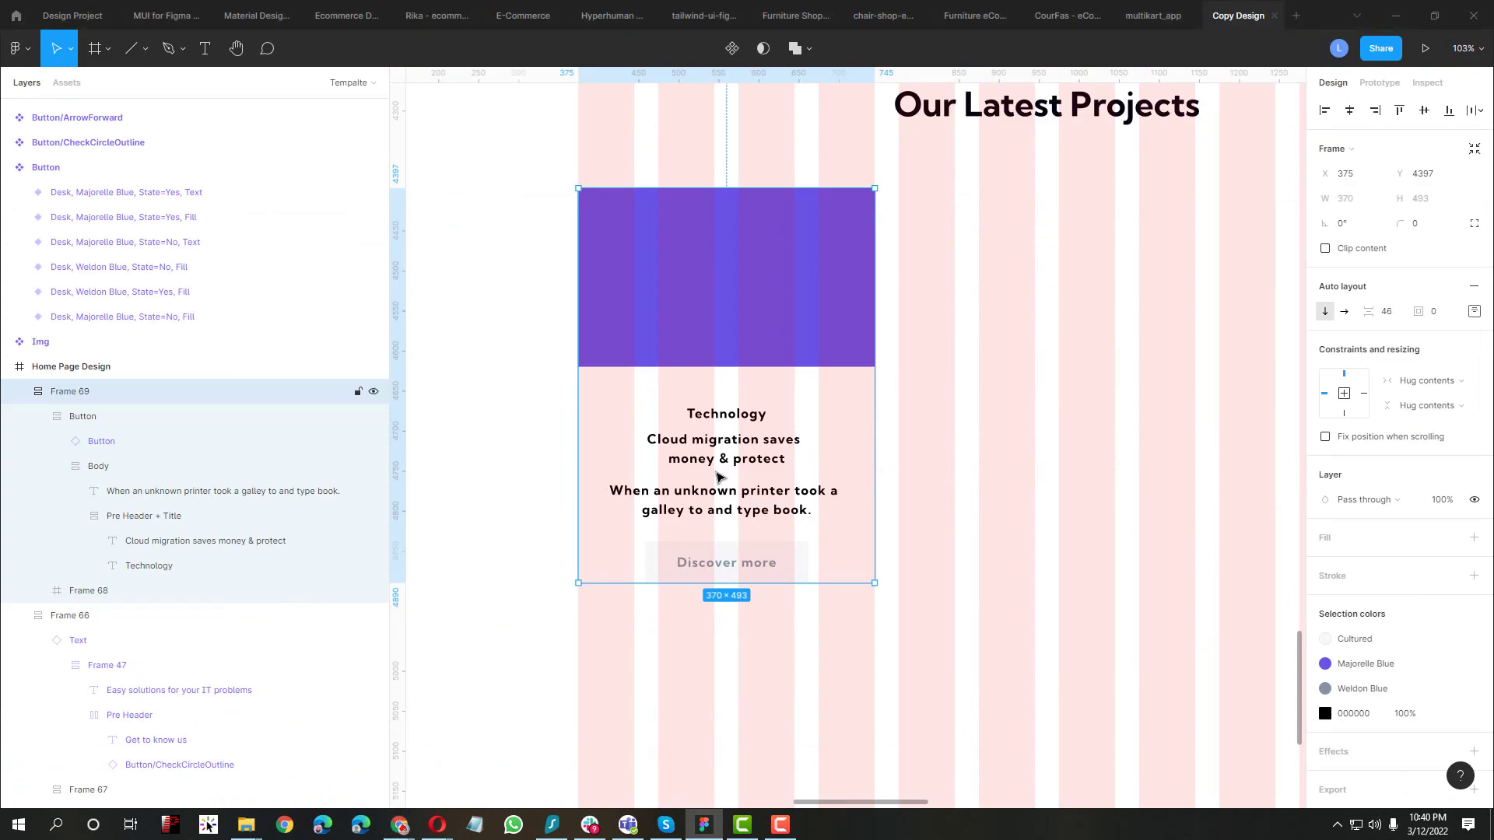
ctrl+click(727, 423)
click(1380, 366)
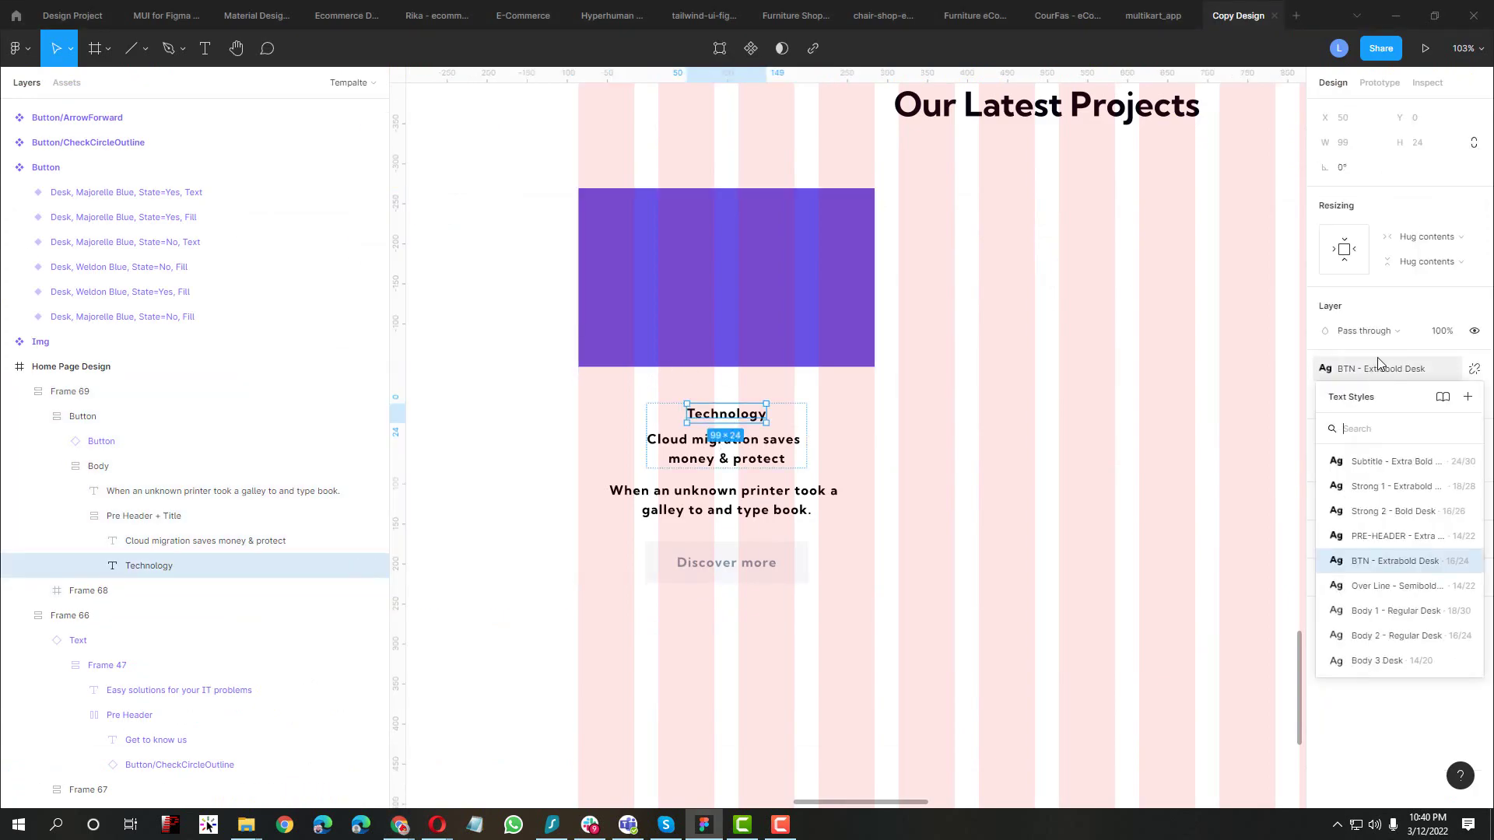
text(body)
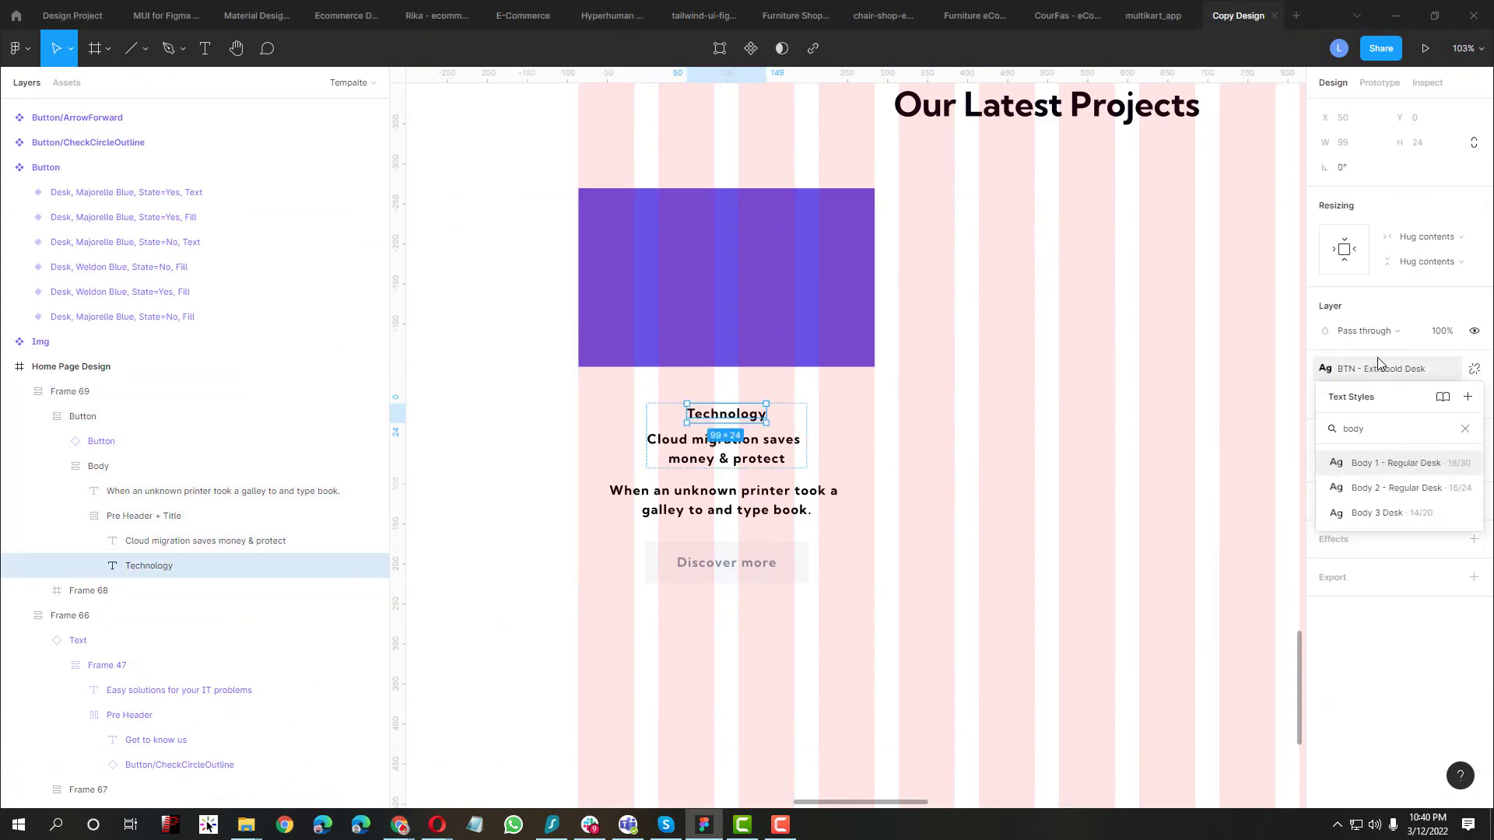
key(Down)
key(Return)
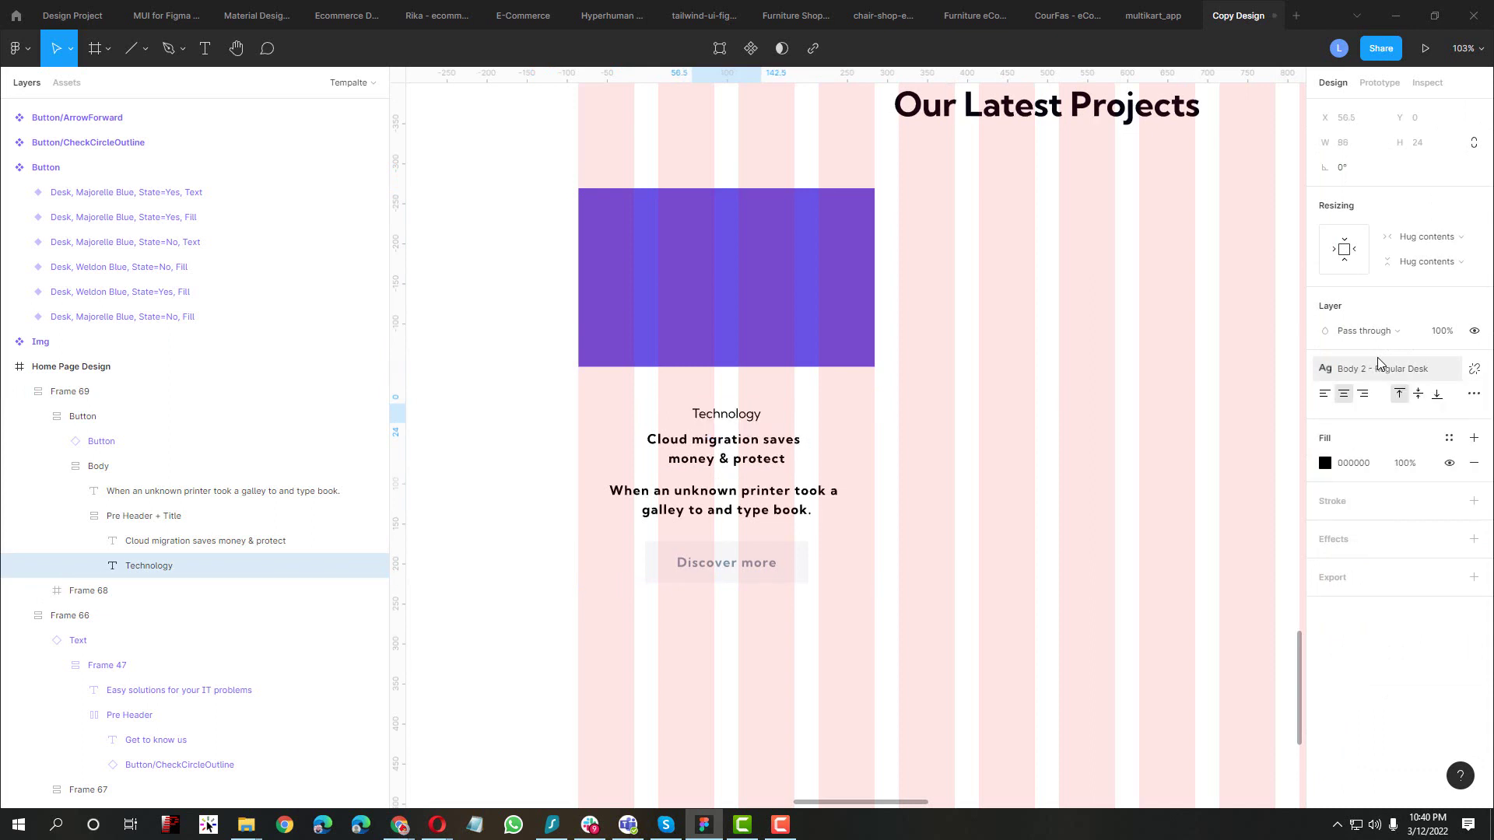